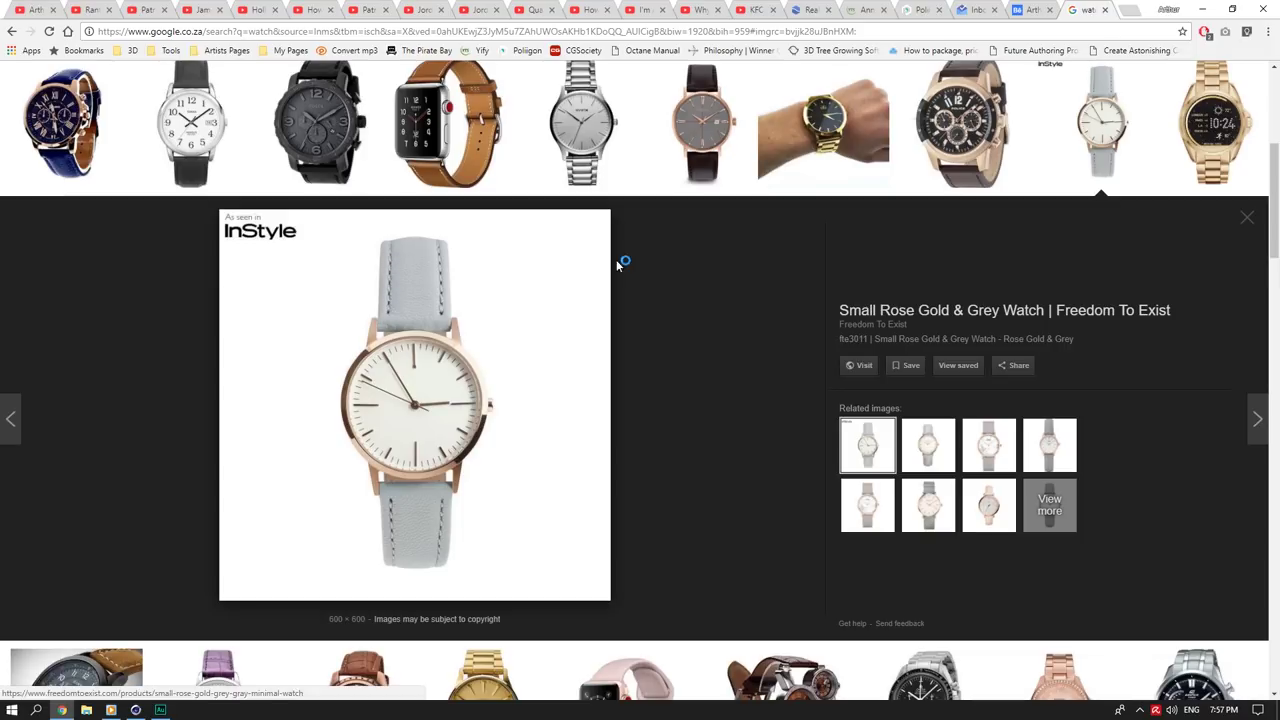
Step: Review the rose gold and grey watch reference image, switch to Cinema 4D and add a cylinder primitive
{"action": "scroll", "coordinate": [638, 330], "scroll_direction": "up", "scroll_amount": 1}
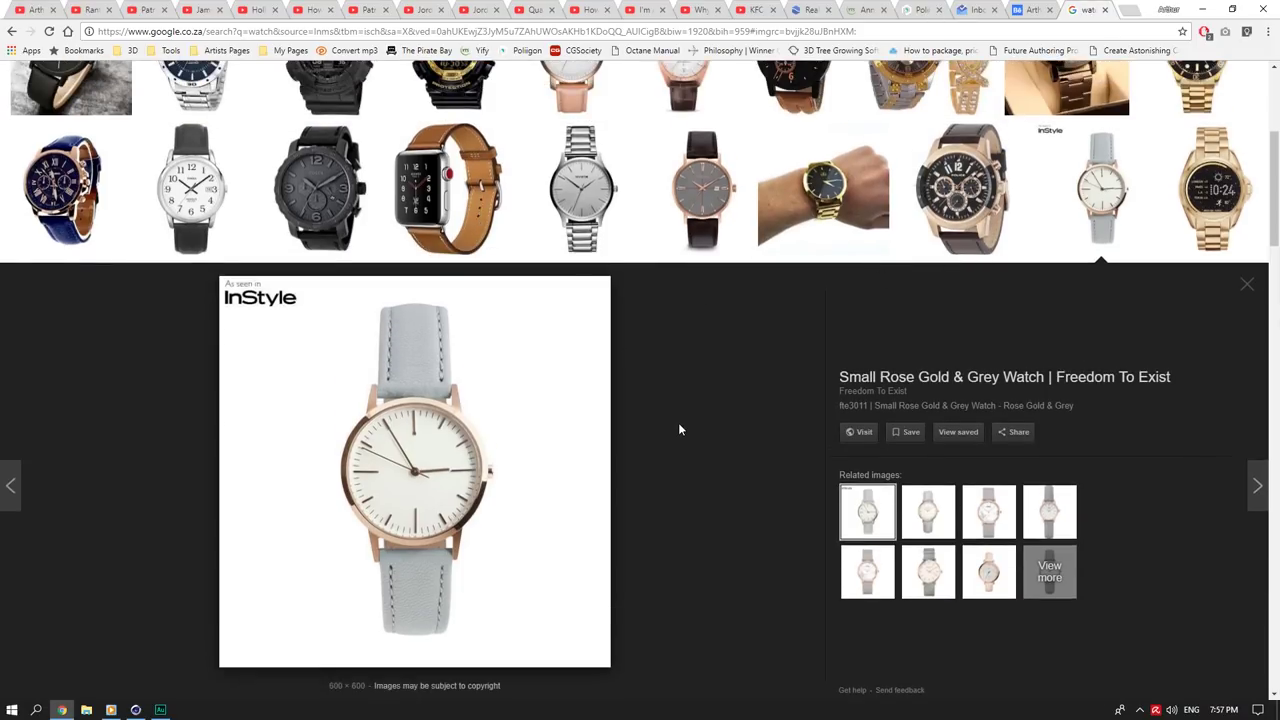
{"action": "scroll", "coordinate": [673, 422], "scroll_direction": "down", "scroll_amount": 1}
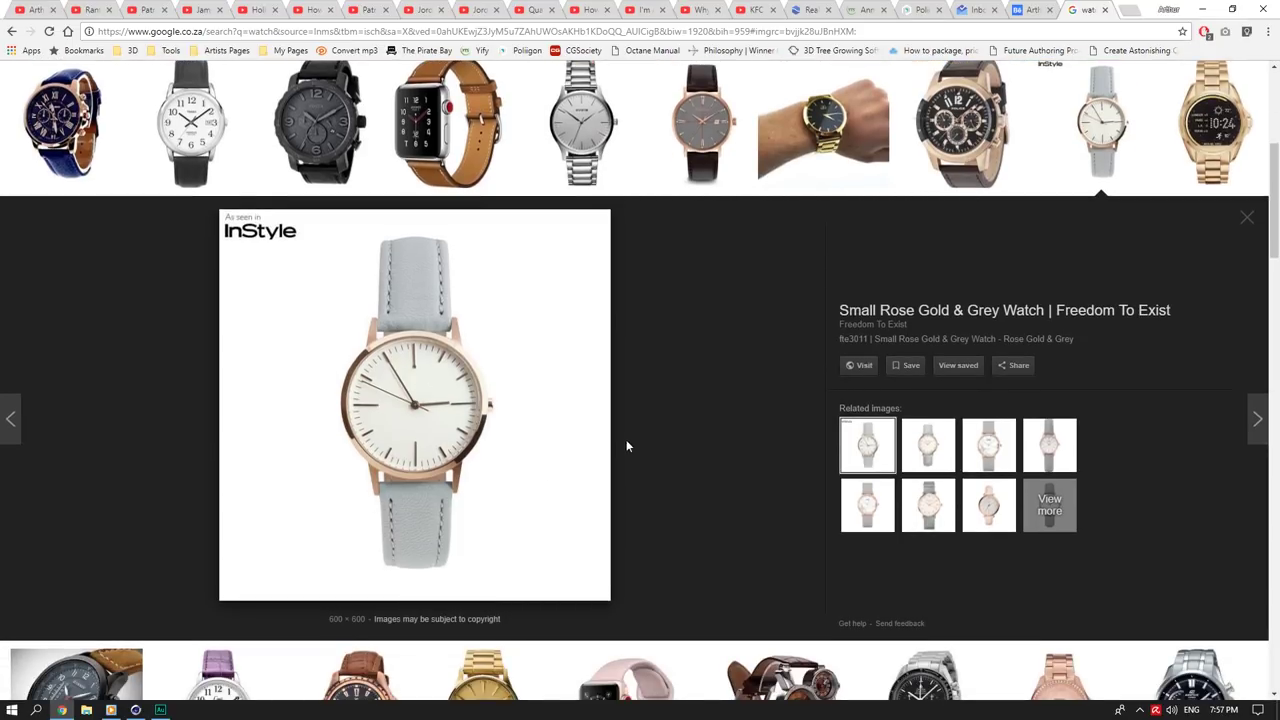
{"action": "left_click", "coordinate": [136, 710]}
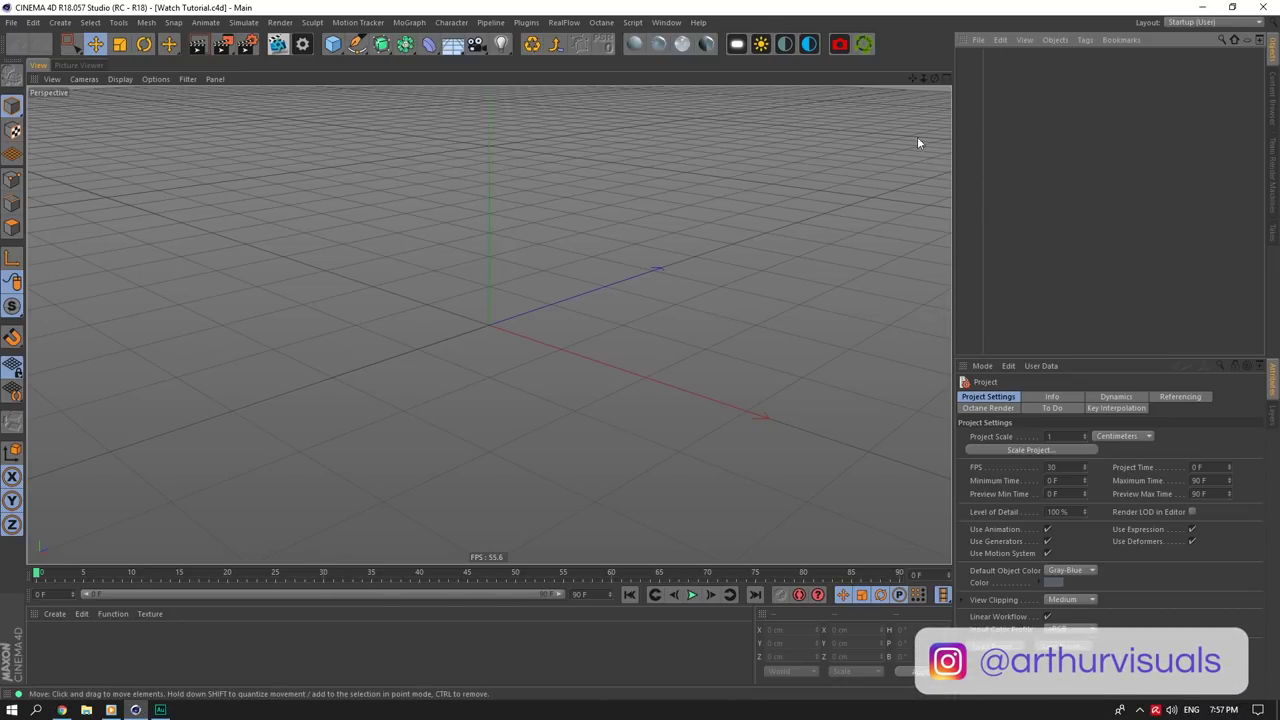
{"action": "left_click_drag", "start_coordinate": [935, 79], "coordinate": [936, 112]}
{"action": "left_click_drag", "start_coordinate": [333, 44], "coordinate": [598, 64]}
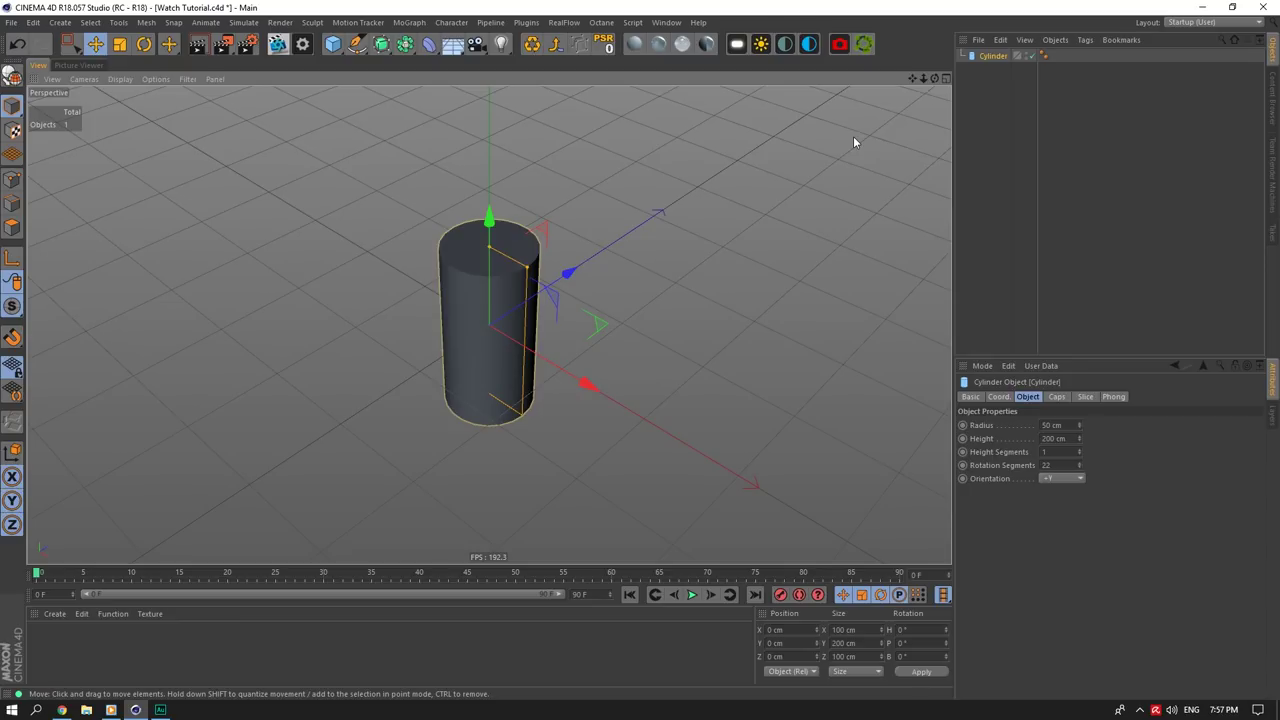
Step: Set the cylinder's radius to 2.5 cm and its height to 1 cm
{"action": "double_click", "coordinate": [1063, 425]}
{"action": "type", "text": "5"}
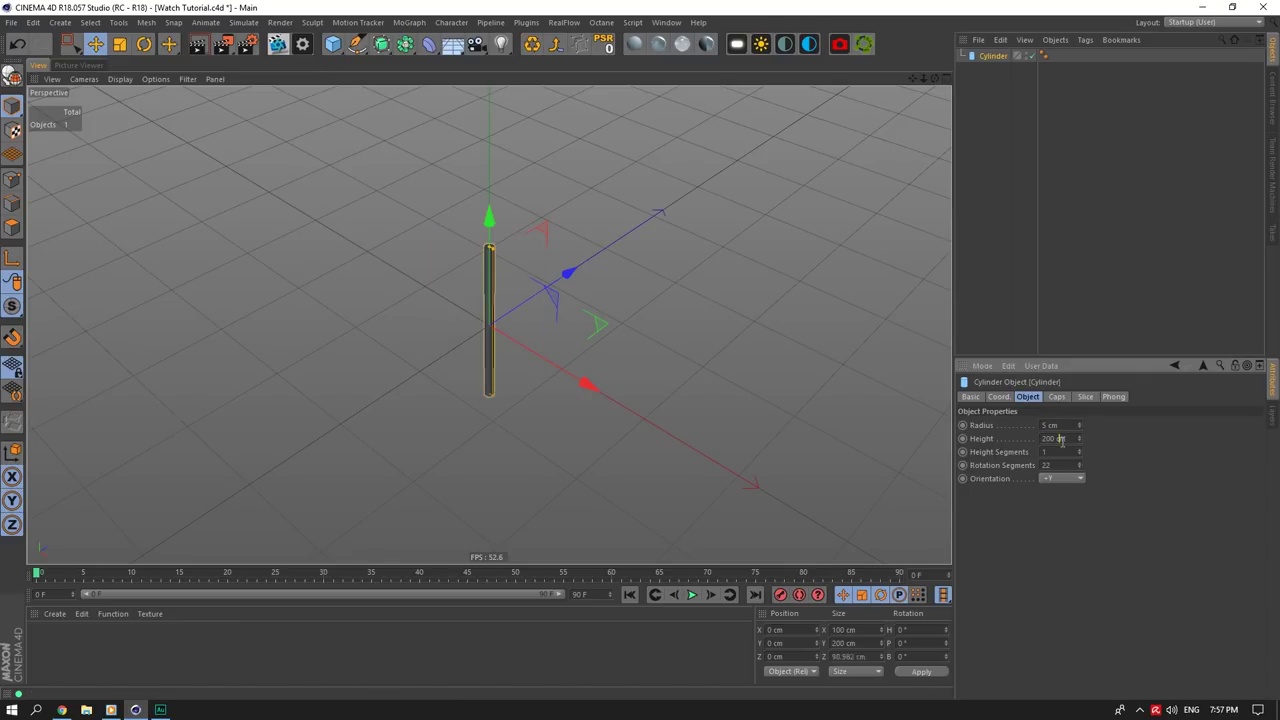
{"action": "double_click", "coordinate": [1063, 438]}
{"action": "double_click", "coordinate": [1065, 429]}
{"action": "double_click", "coordinate": [1064, 440]}
{"action": "type", "text": "1"}
{"action": "key", "text": "Return"}
{"action": "scroll", "coordinate": [485, 331], "scroll_direction": "up", "scroll_amount": 15}
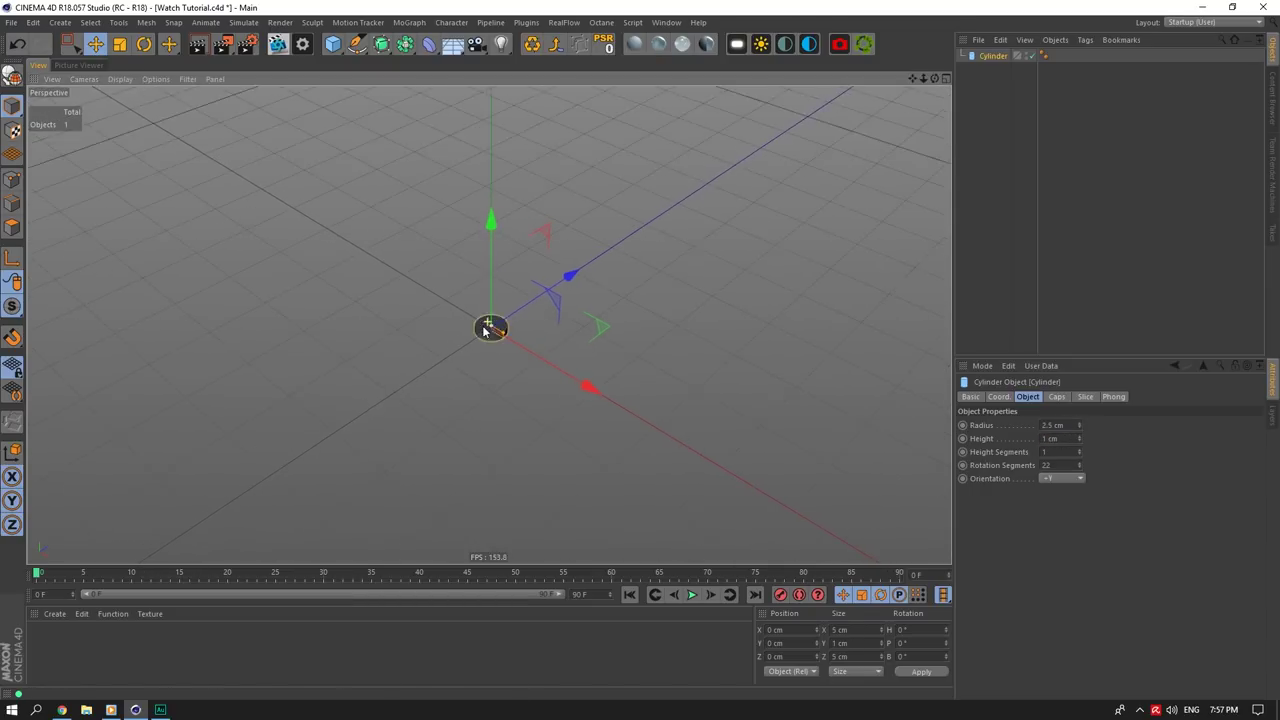
{"action": "scroll", "coordinate": [485, 331], "scroll_direction": "up", "scroll_amount": 12}
{"action": "left_click_drag", "start_coordinate": [935, 79], "coordinate": [905, 80]}
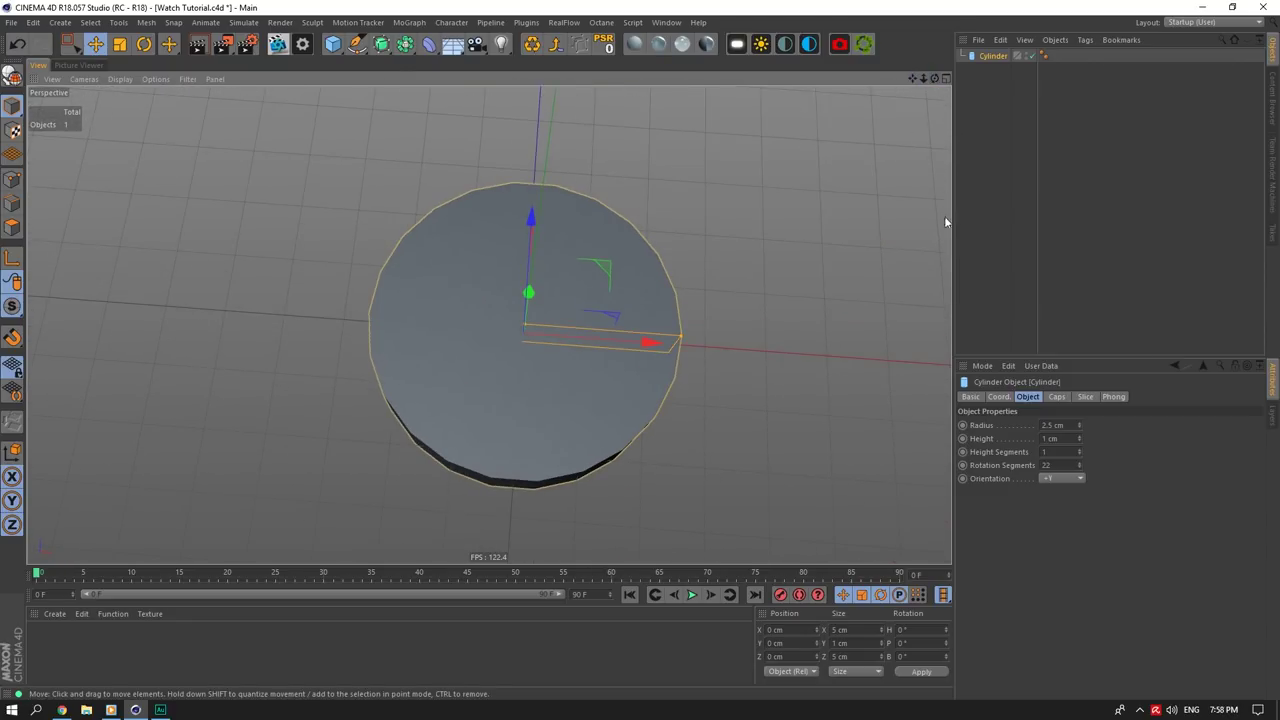
Step: Check the watch reference in the browser and display the cylinder's shading with edge lines in Cinema 4D
{"action": "left_click", "coordinate": [62, 710]}
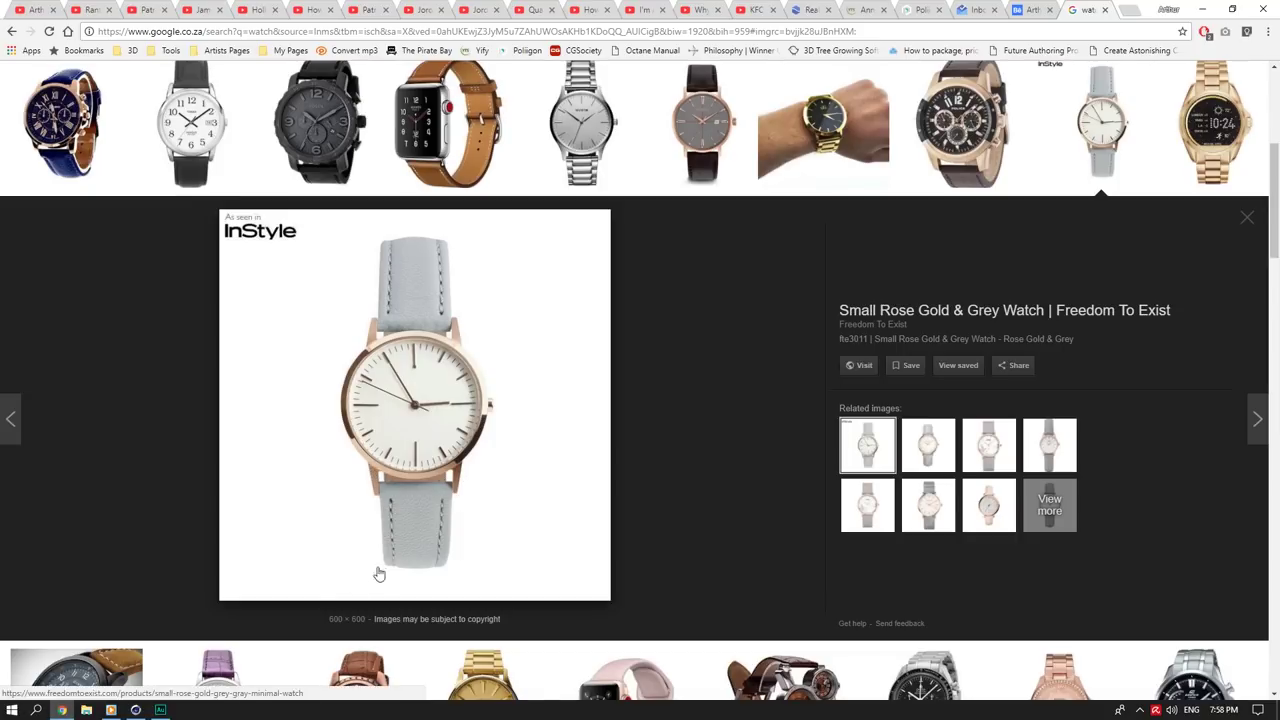
{"action": "left_click", "coordinate": [135, 710]}
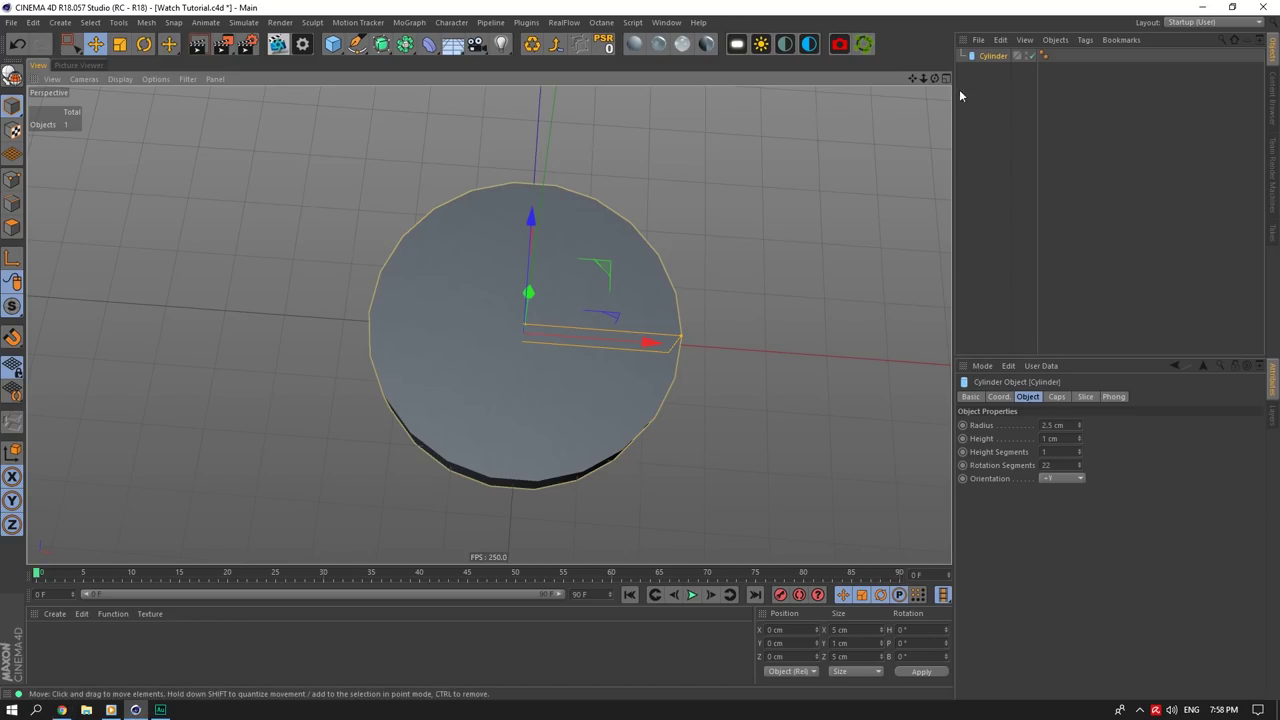
{"action": "left_click_drag", "start_coordinate": [489, 325], "coordinate": [510, 333], "text": "alt"}
{"action": "right_click_drag", "start_coordinate": [510, 333], "coordinate": [480, 333], "text": "alt"}
{"action": "middle_click_drag", "start_coordinate": [480, 333], "coordinate": [461, 335], "text": "alt"}
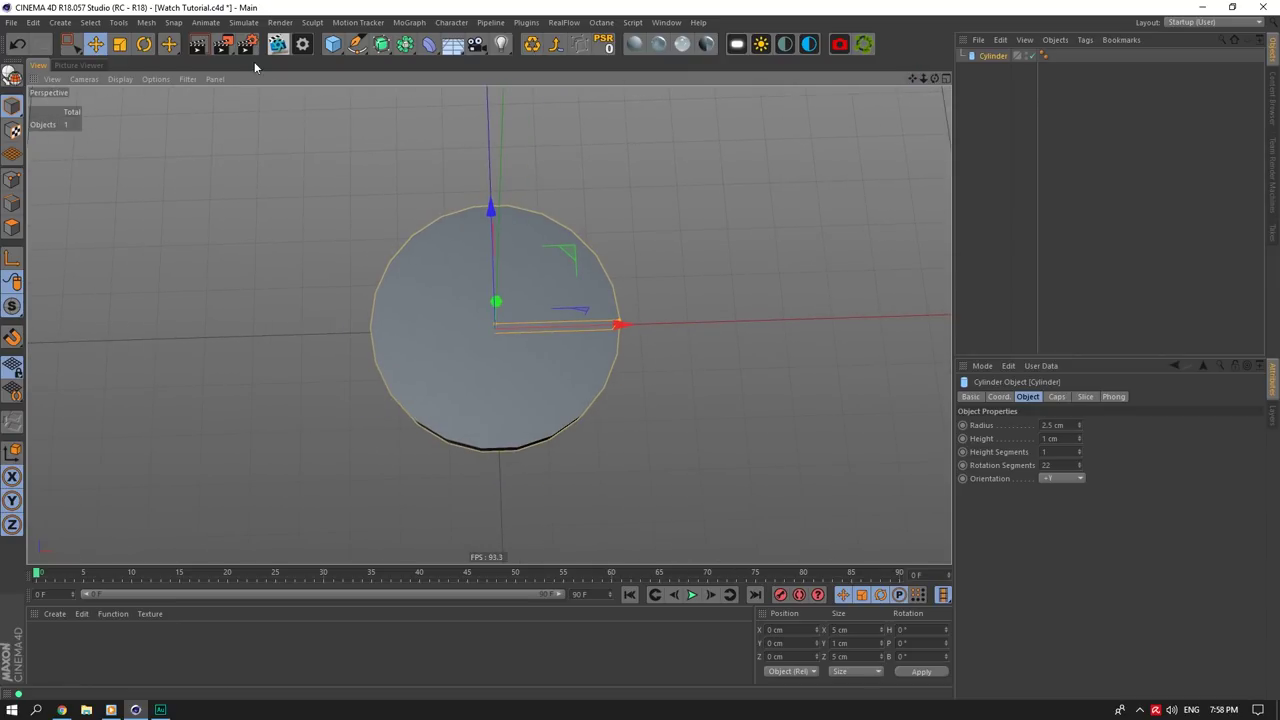
{"action": "left_click", "coordinate": [133, 79]}
{"action": "left_click", "coordinate": [140, 112]}
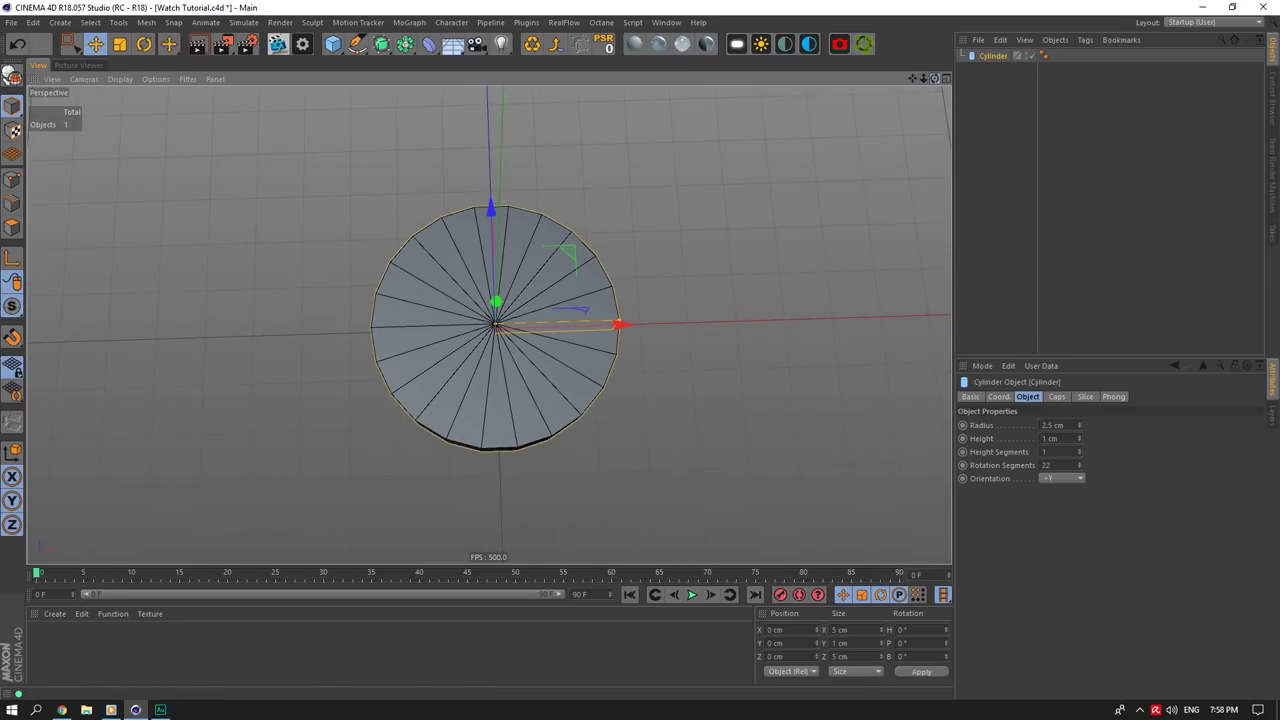
Step: Reduce the cylinder's rotation segments to 13 and compare its outline with the round case in the watch reference
{"action": "left_click_drag", "start_coordinate": [935, 78], "coordinate": [926, 78]}
{"action": "left_click", "coordinate": [1063, 463]}
{"action": "scroll", "coordinate": [1063, 462], "scroll_direction": "down", "scroll_amount": 9}
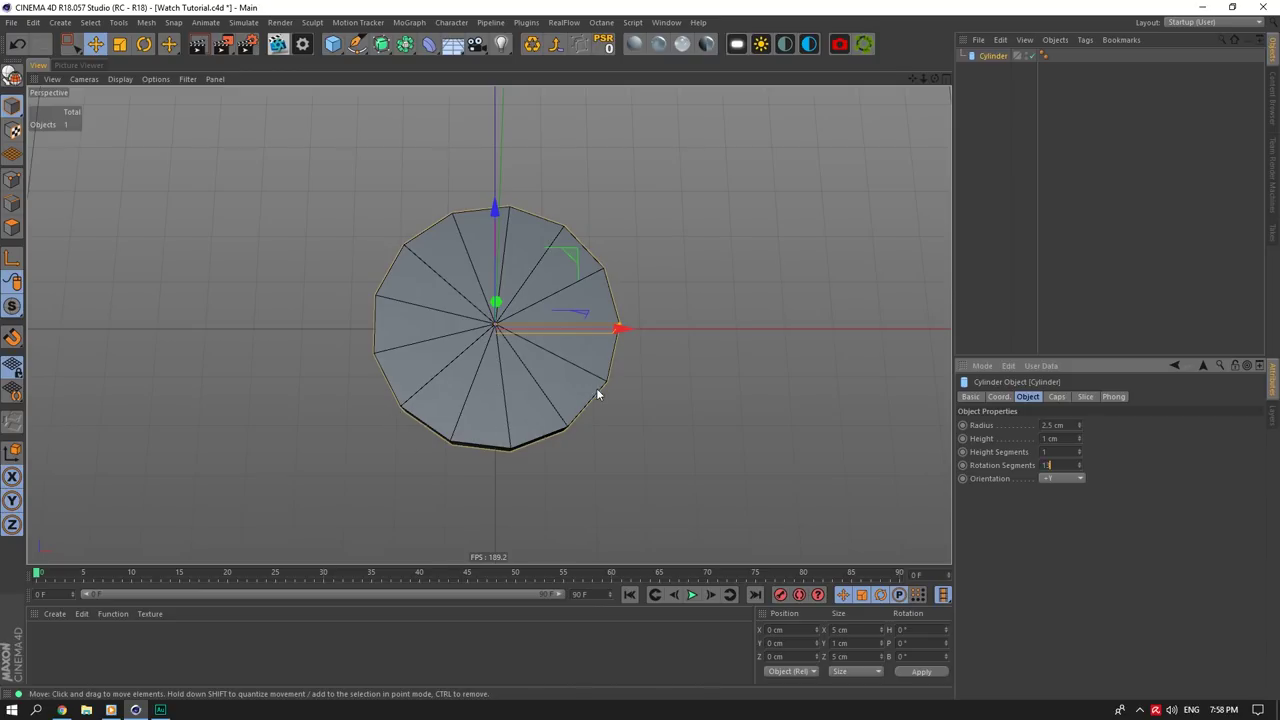
{"action": "left_click", "coordinate": [62, 710]}
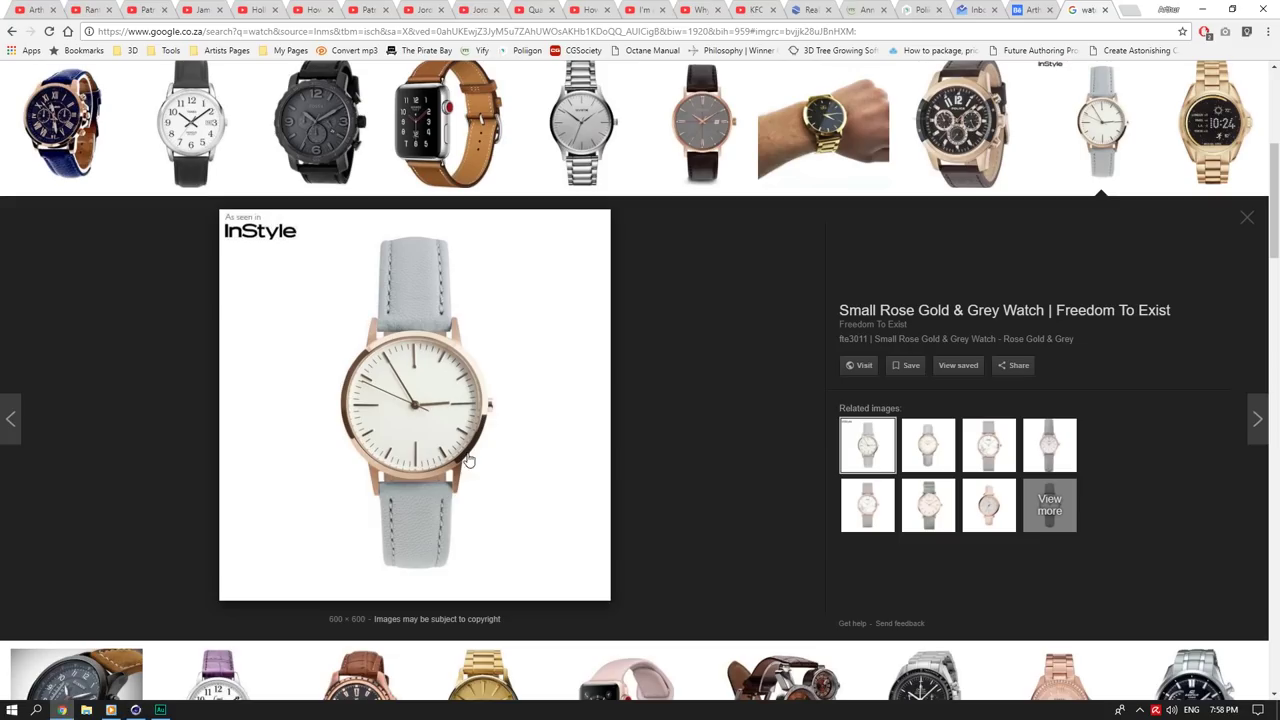
{"action": "key", "text": "alt+Tab"}
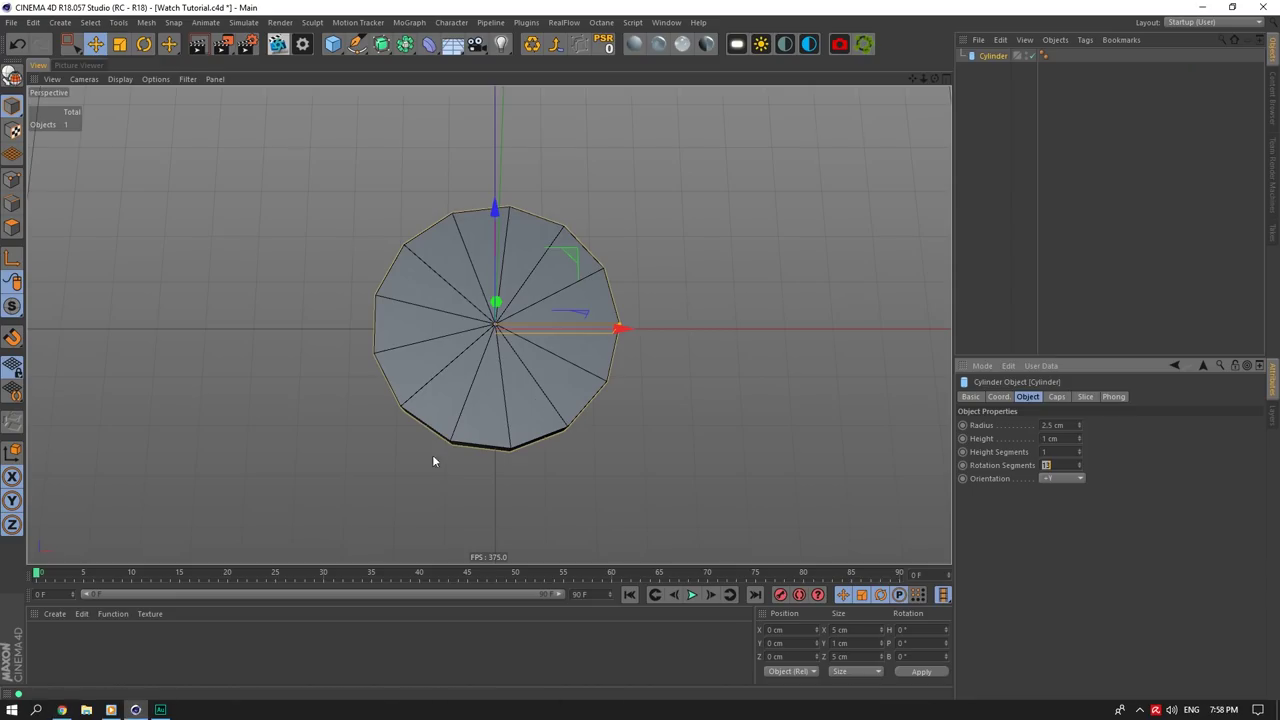
Step: Set the cylinder's rotation segments to 32 and compare its roundness with the watch reference
{"action": "left_click", "coordinate": [1058, 464]}
{"action": "scroll", "coordinate": [1058, 464], "scroll_direction": "up", "scroll_amount": 11}
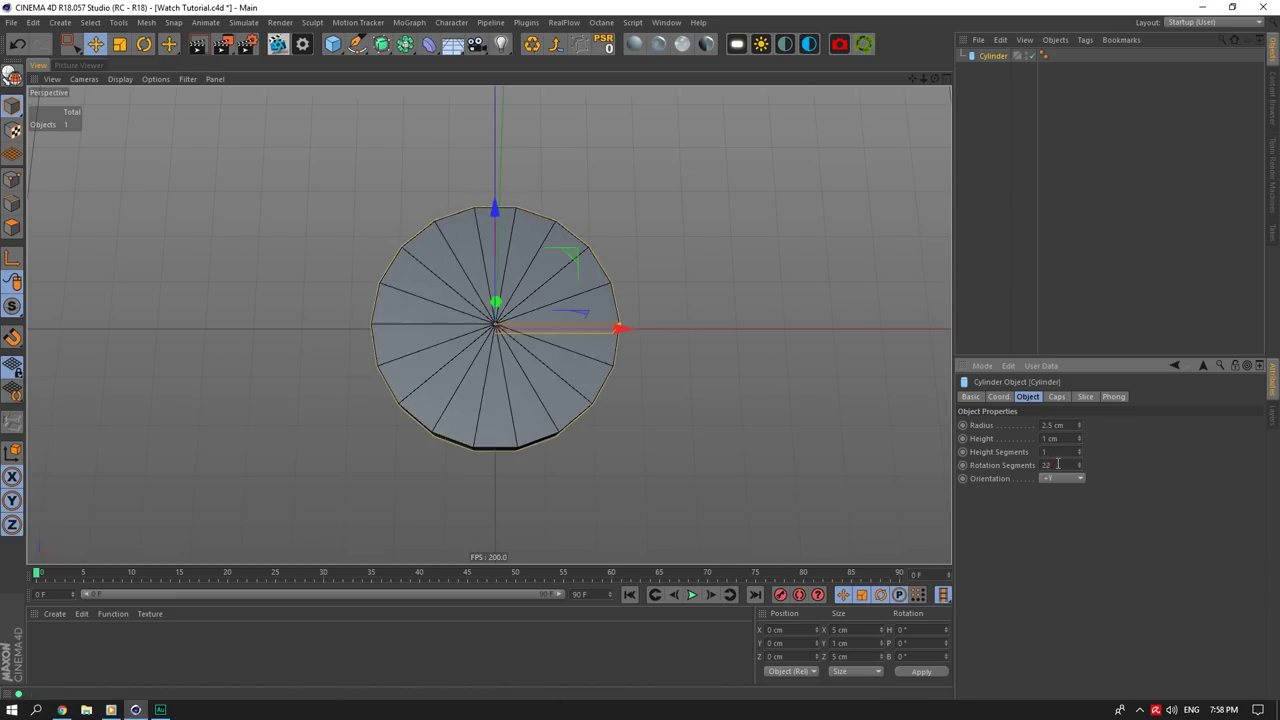
{"action": "scroll", "coordinate": [1058, 464], "scroll_direction": "up", "scroll_amount": 7}
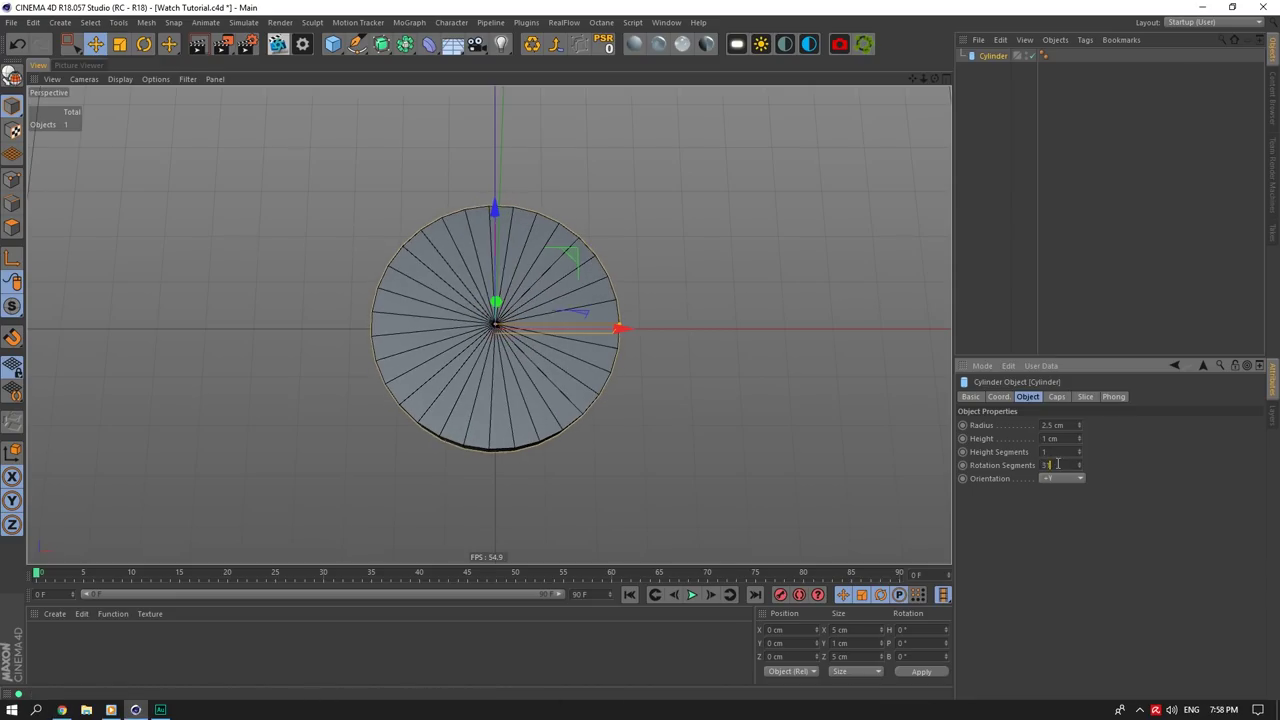
{"action": "scroll", "coordinate": [1058, 464], "scroll_direction": "up", "scroll_amount": 3}
{"action": "scroll", "coordinate": [1058, 464], "scroll_direction": "down", "scroll_amount": 4}
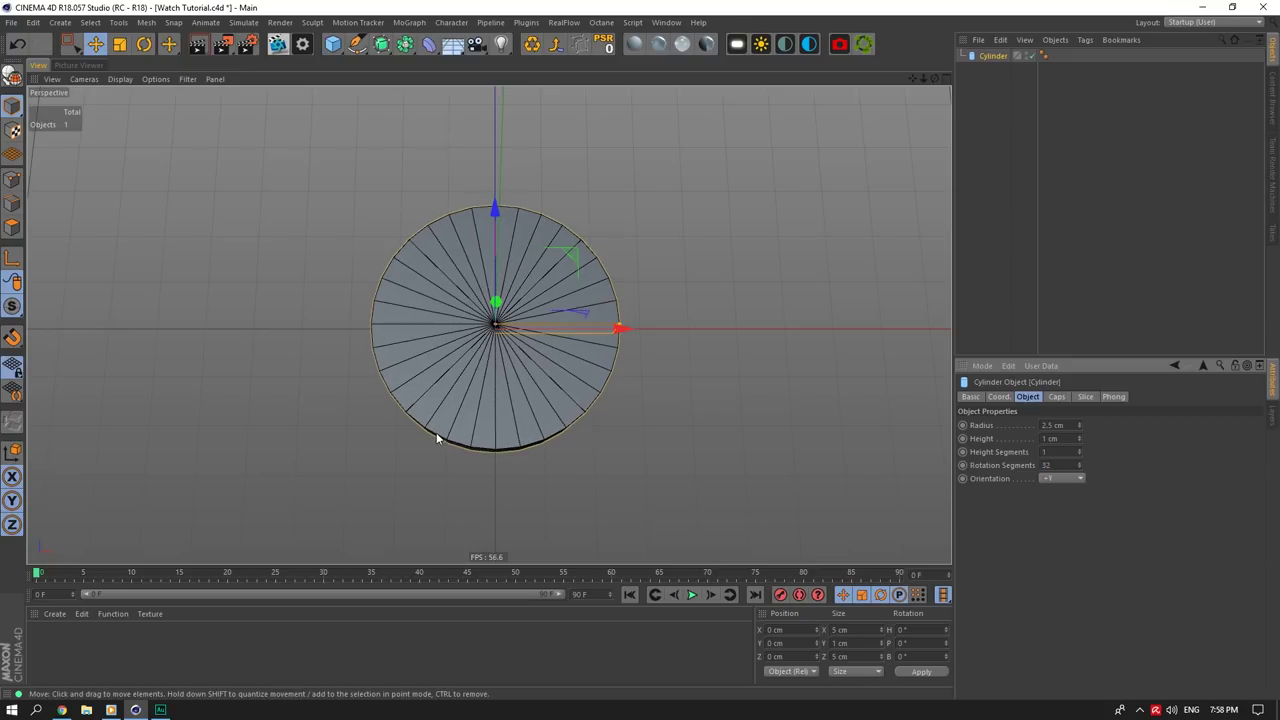
{"action": "left_click", "coordinate": [61, 708]}
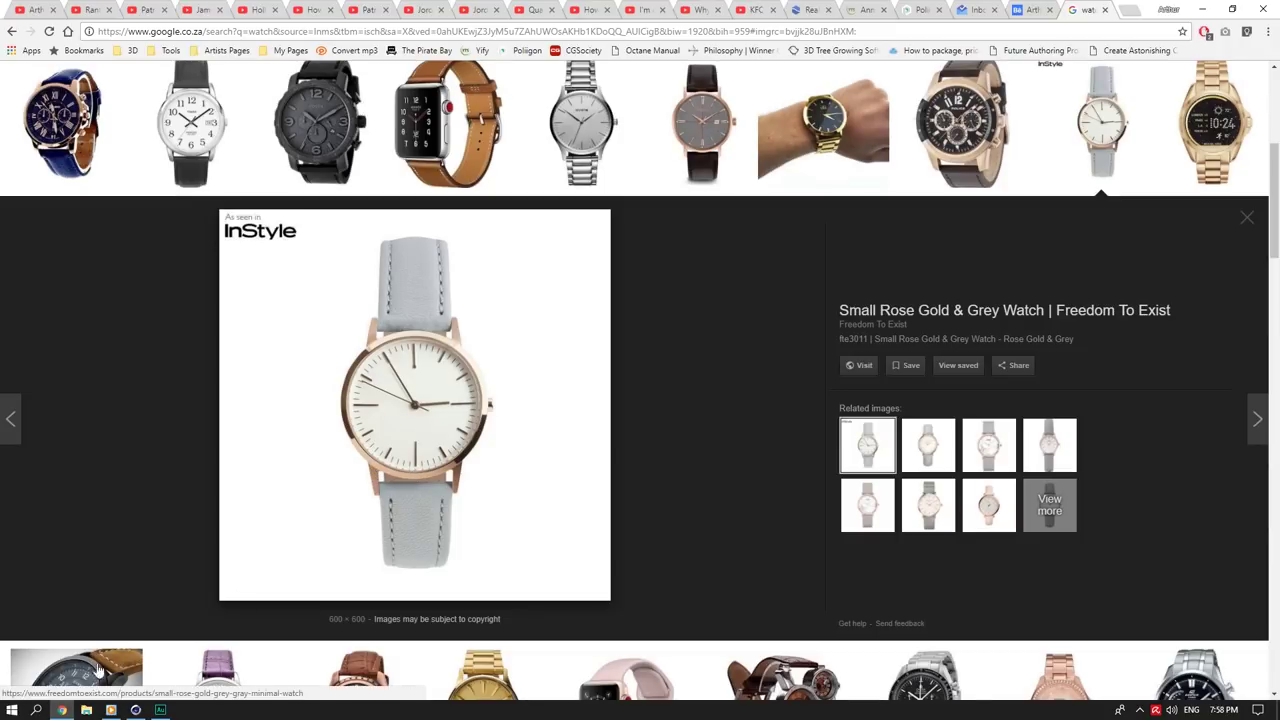
{"action": "left_click", "coordinate": [62, 709]}
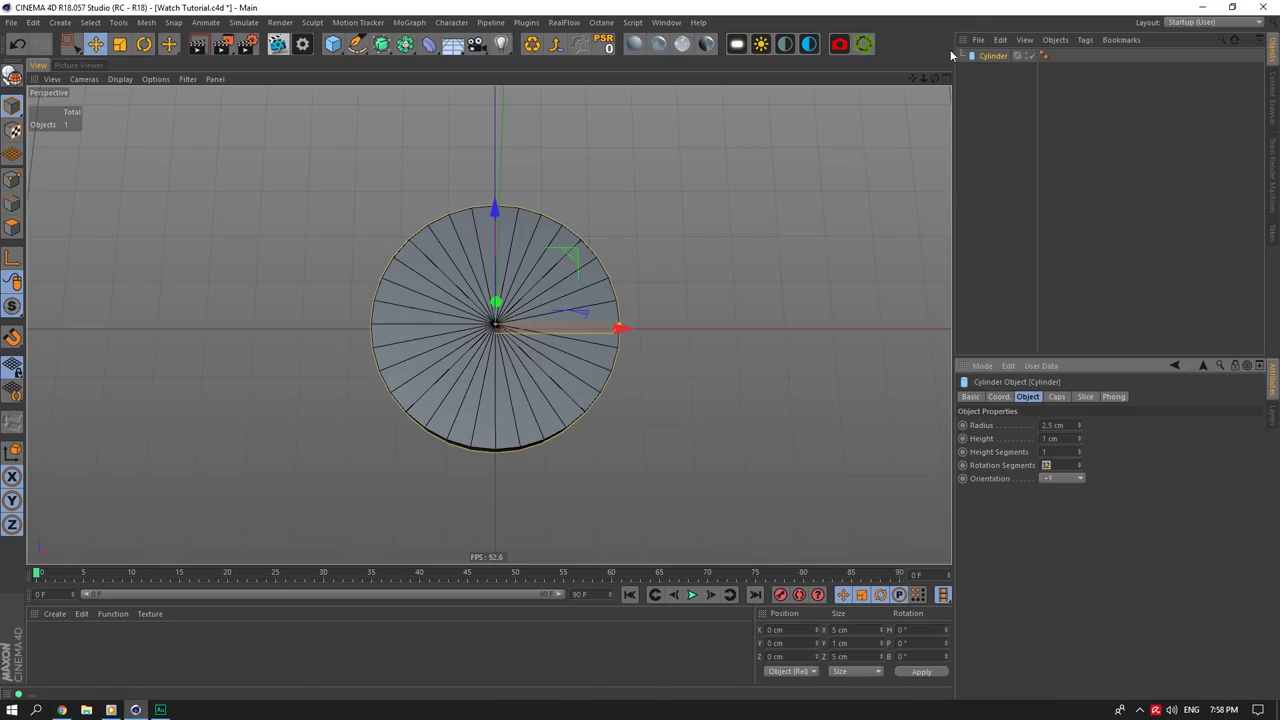
{"action": "left_click_drag", "start_coordinate": [935, 79], "coordinate": [937, 79]}
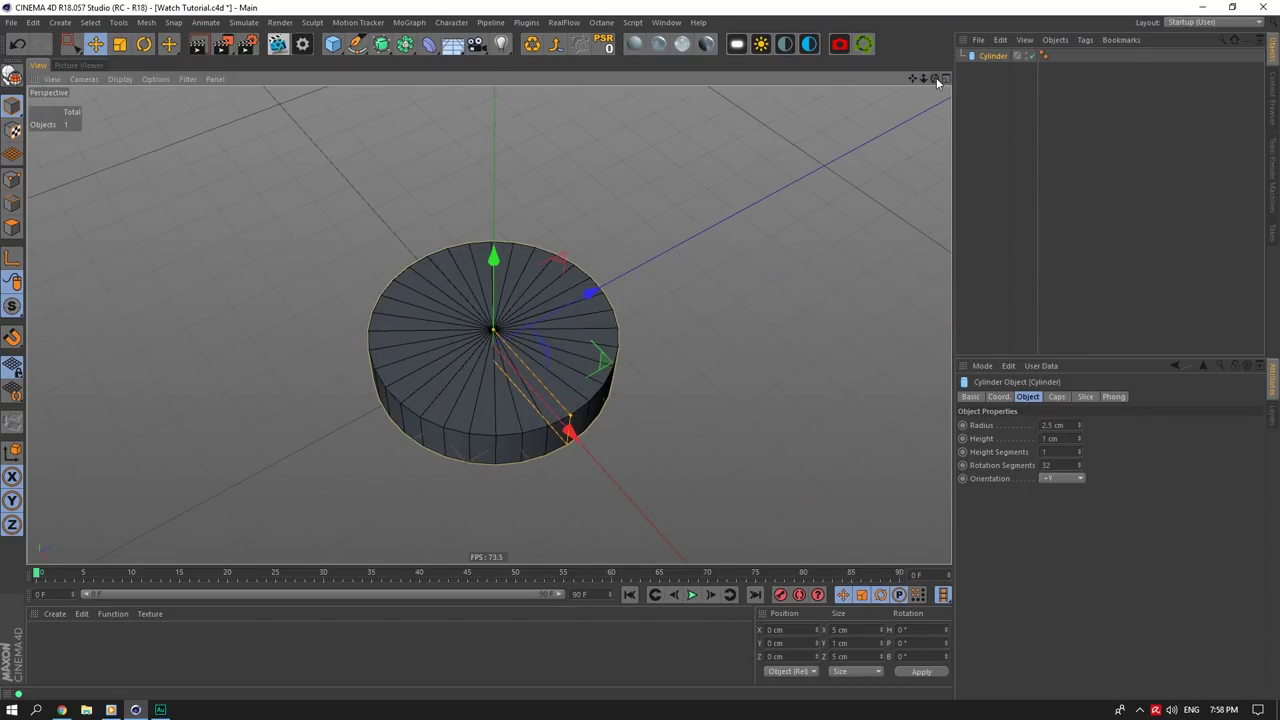
{"action": "left_click", "coordinate": [1071, 465]}
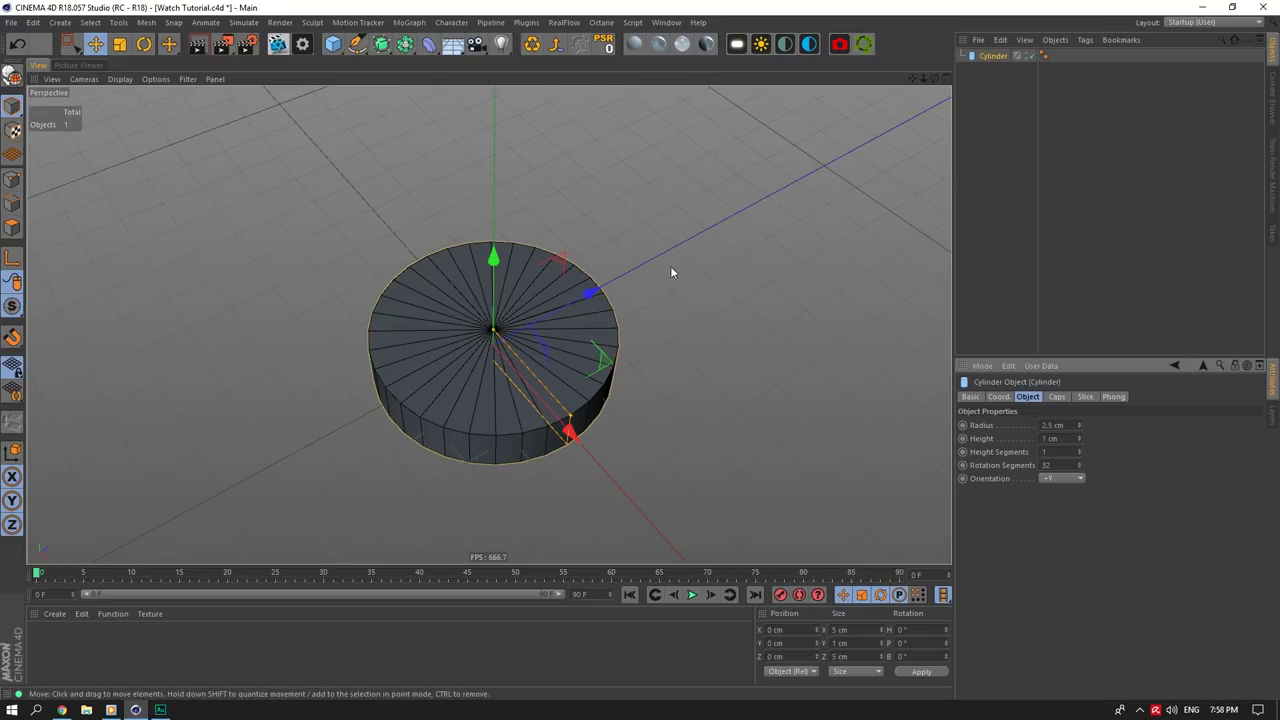
Step: Convert the parametric cylinder to an editable polygon object and switch to edge mode
{"action": "left_click_drag", "start_coordinate": [925, 79], "coordinate": [935, 79]}
{"action": "left_click_drag", "start_coordinate": [913, 79], "coordinate": [912, 80]}
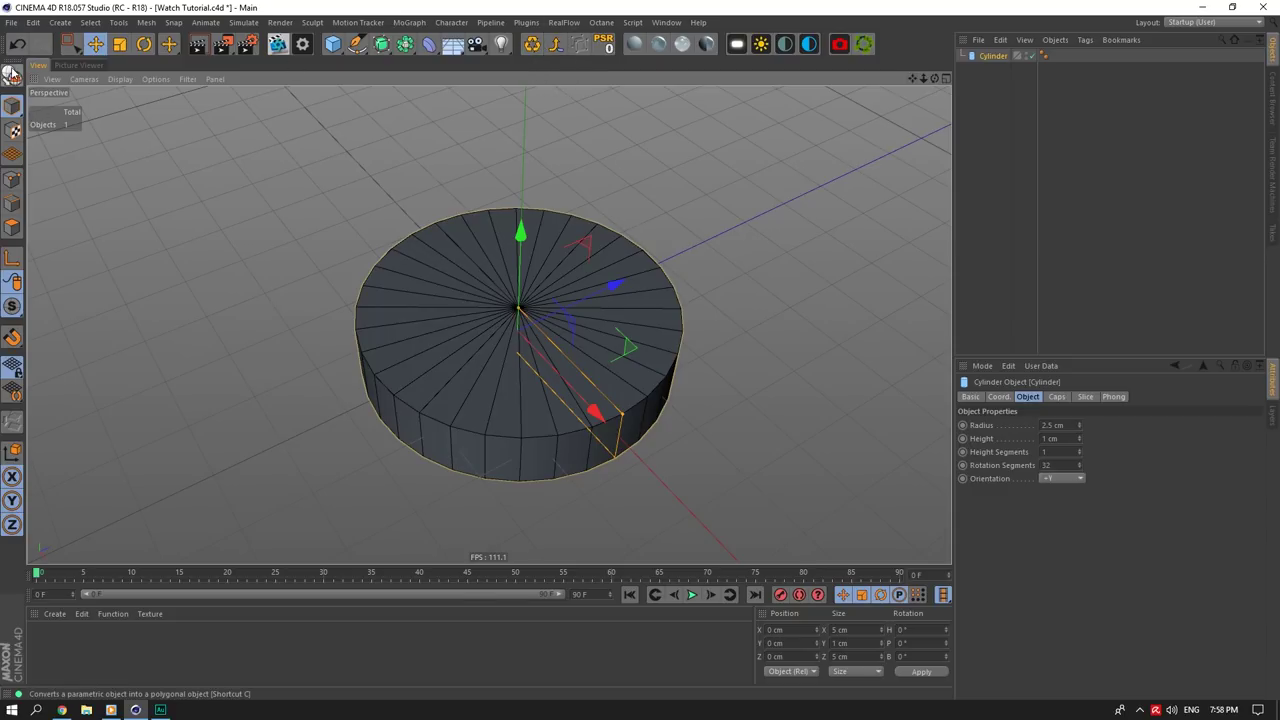
{"action": "left_click", "coordinate": [533, 45]}
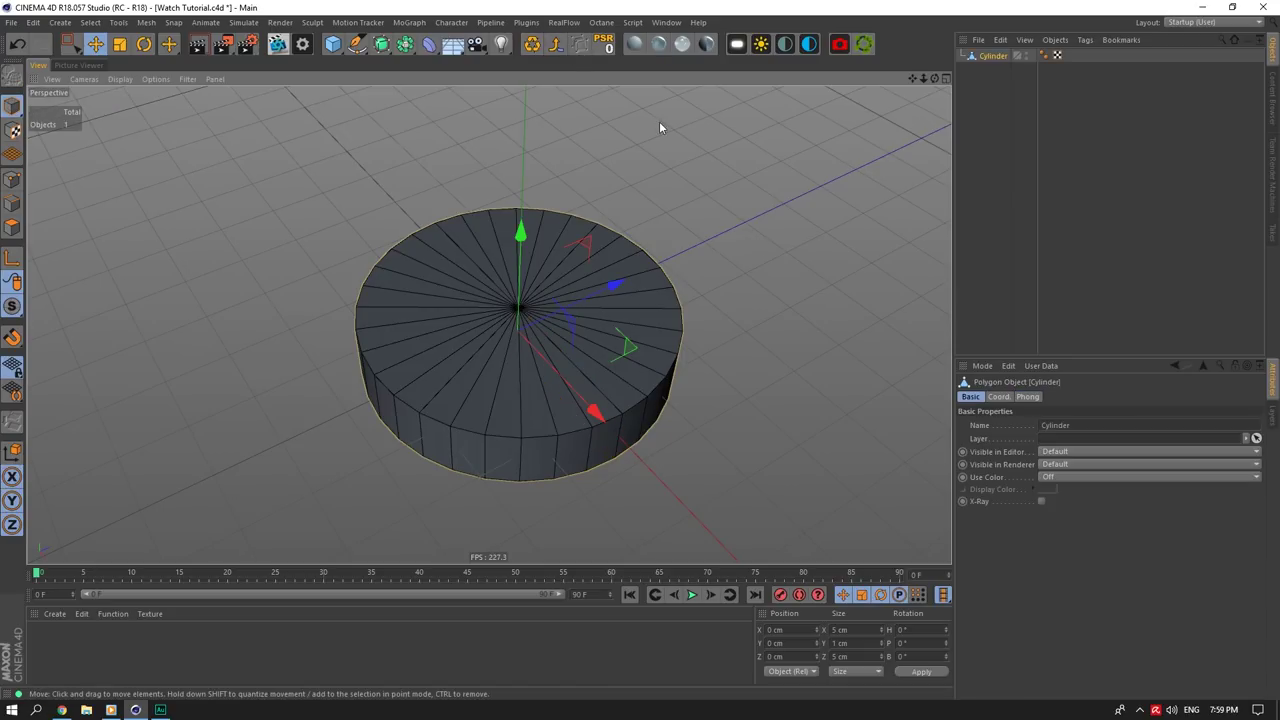
{"action": "left_click_drag", "start_coordinate": [933, 78], "coordinate": [931, 102]}
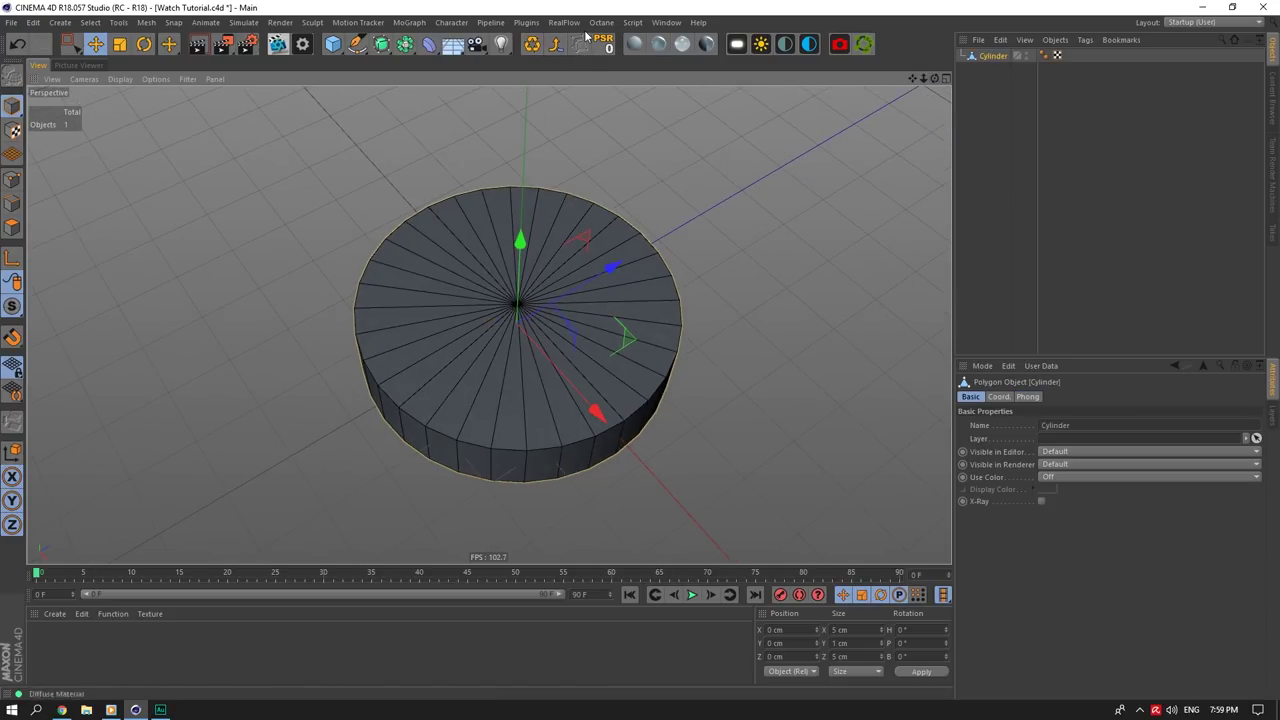
{"action": "left_click", "coordinate": [12, 204]}
{"action": "left_click", "coordinate": [65, 711]}
{"action": "left_click", "coordinate": [65, 711]}
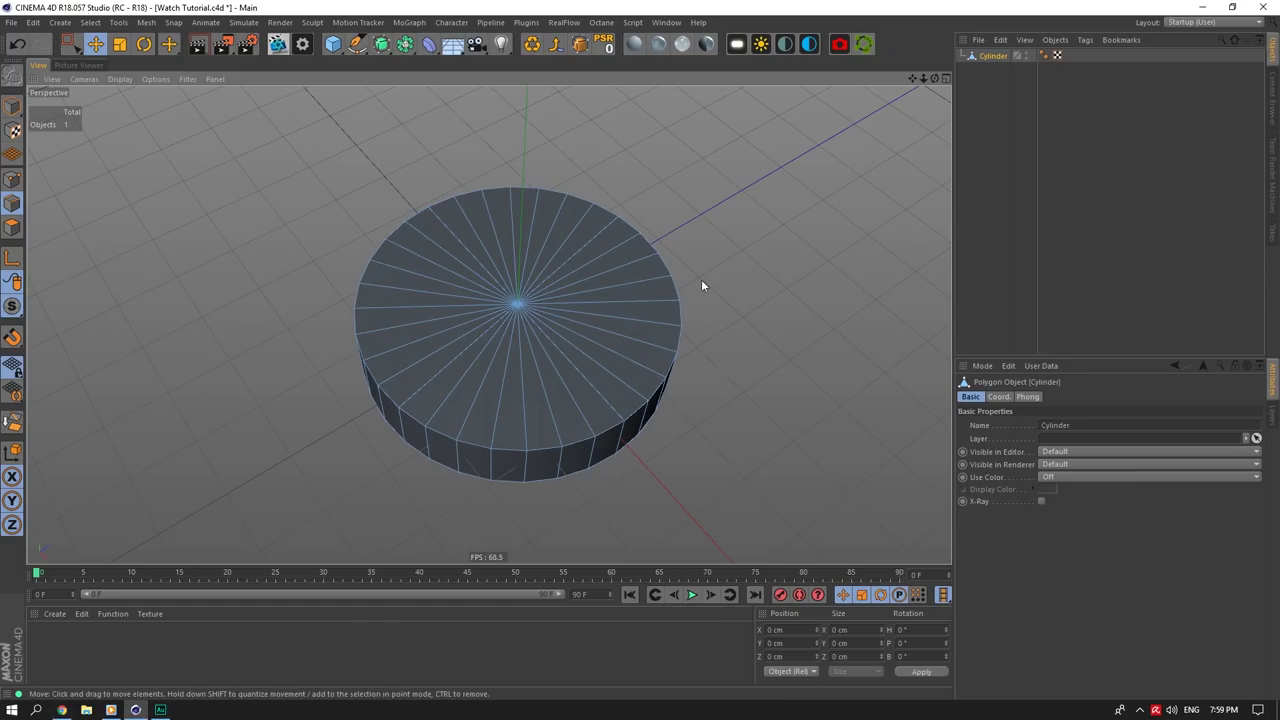
{"action": "left_click", "coordinate": [533, 51]}
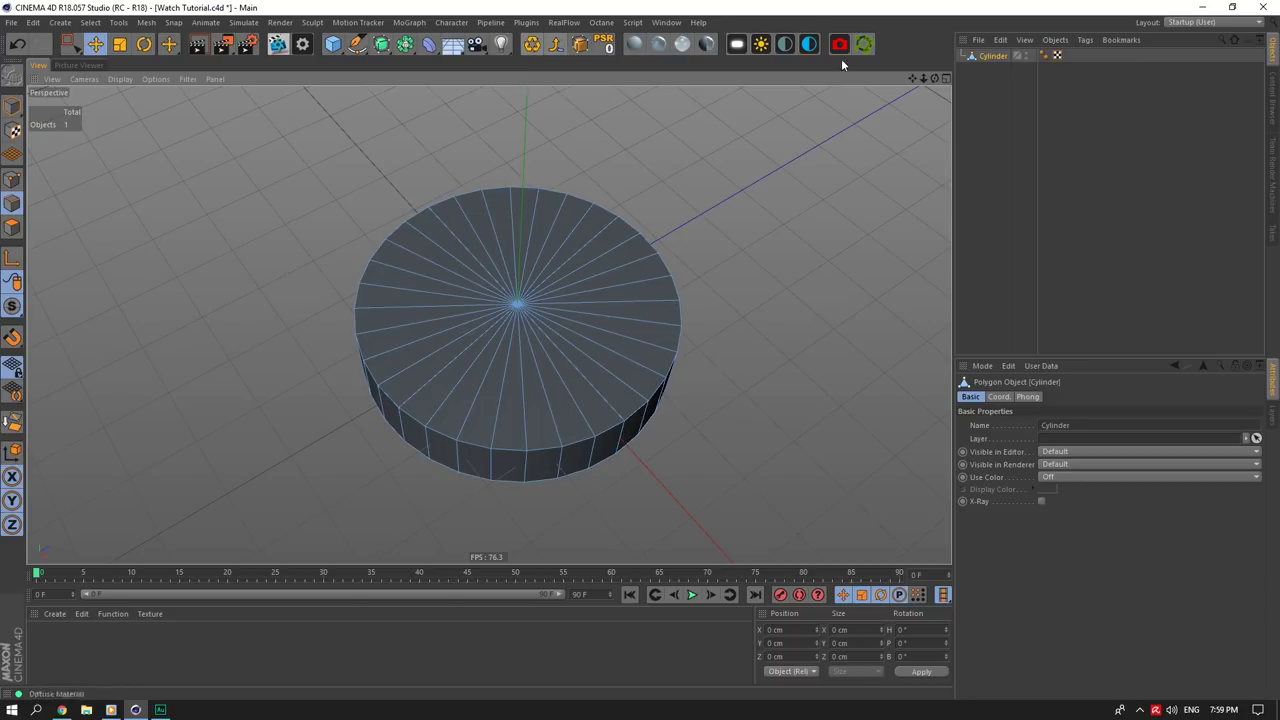
{"action": "left_click_drag", "start_coordinate": [935, 79], "coordinate": [938, 52]}
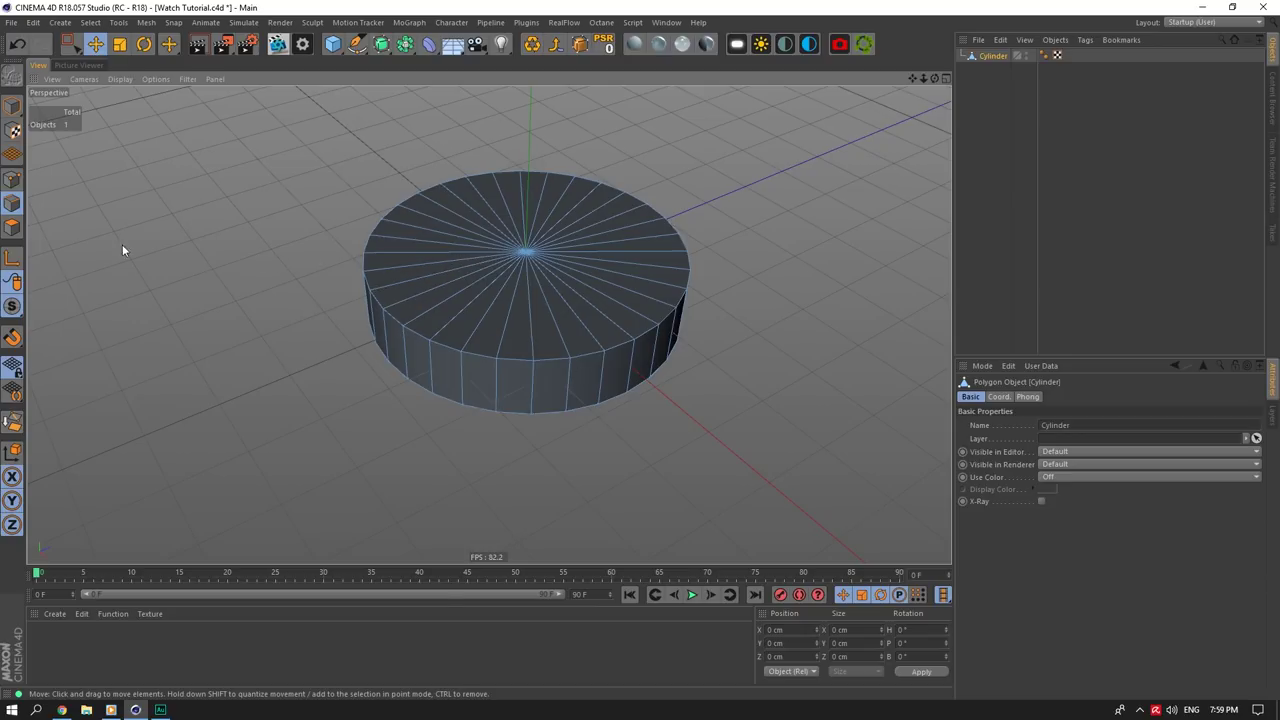
Step: Try a loop cut at 56.826% offset around the cylinder's top face, delete the new edge loop, and undo both changes
{"action": "left_click", "coordinate": [433, 262]}
{"action": "right_click", "coordinate": [434, 262]}
{"action": "left_click", "coordinate": [476, 453]}
{"action": "left_click", "coordinate": [459, 293]}
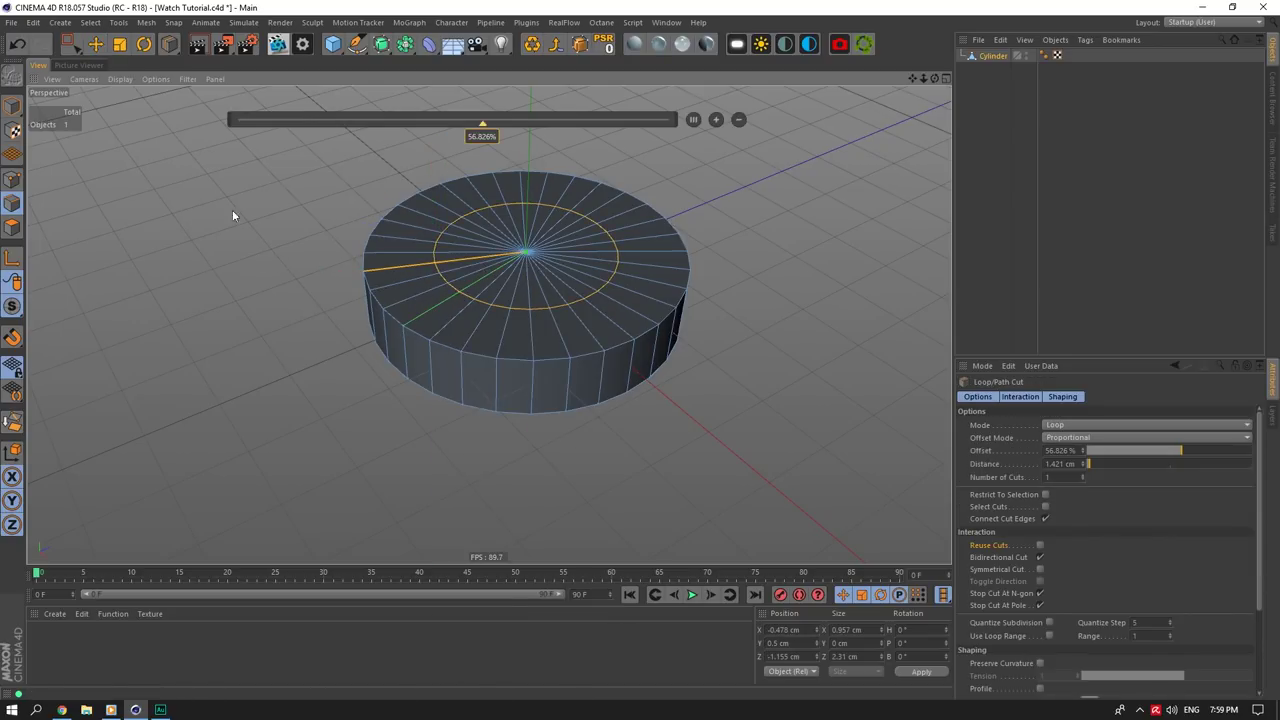
{"action": "left_click", "coordinate": [95, 46]}
{"action": "double_click", "coordinate": [437, 268]}
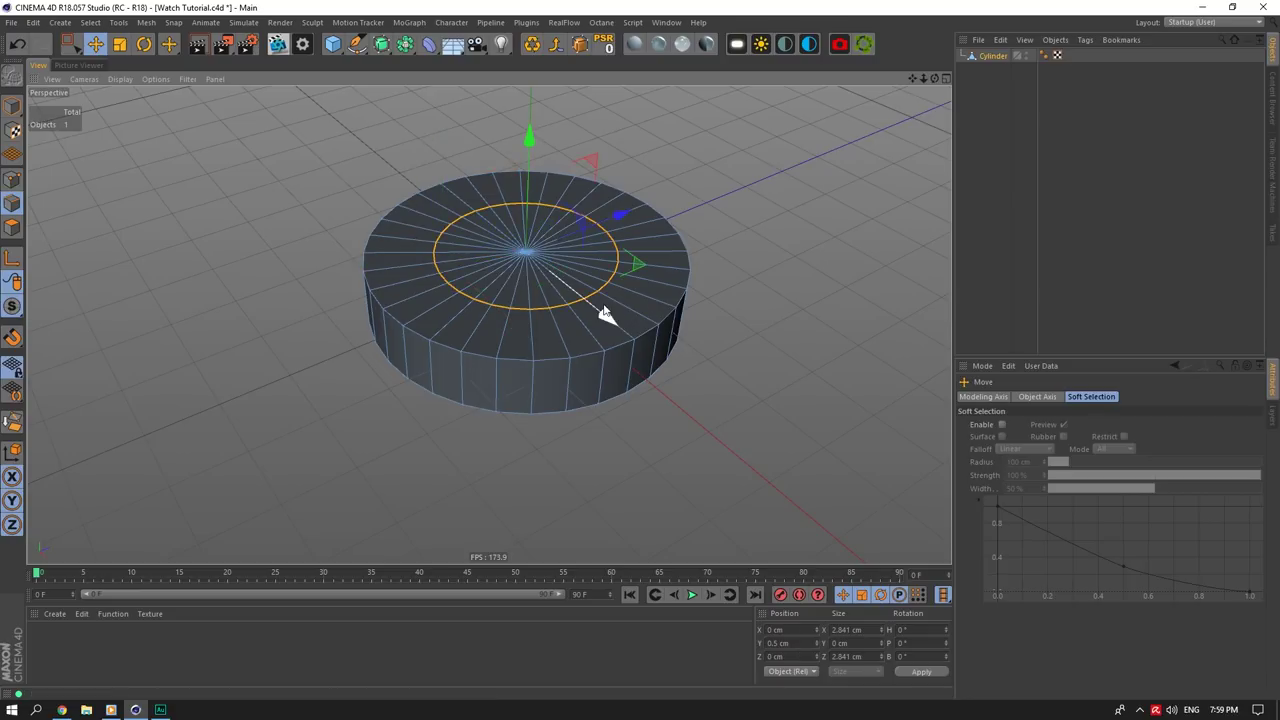
{"action": "key", "text": "Delete"}
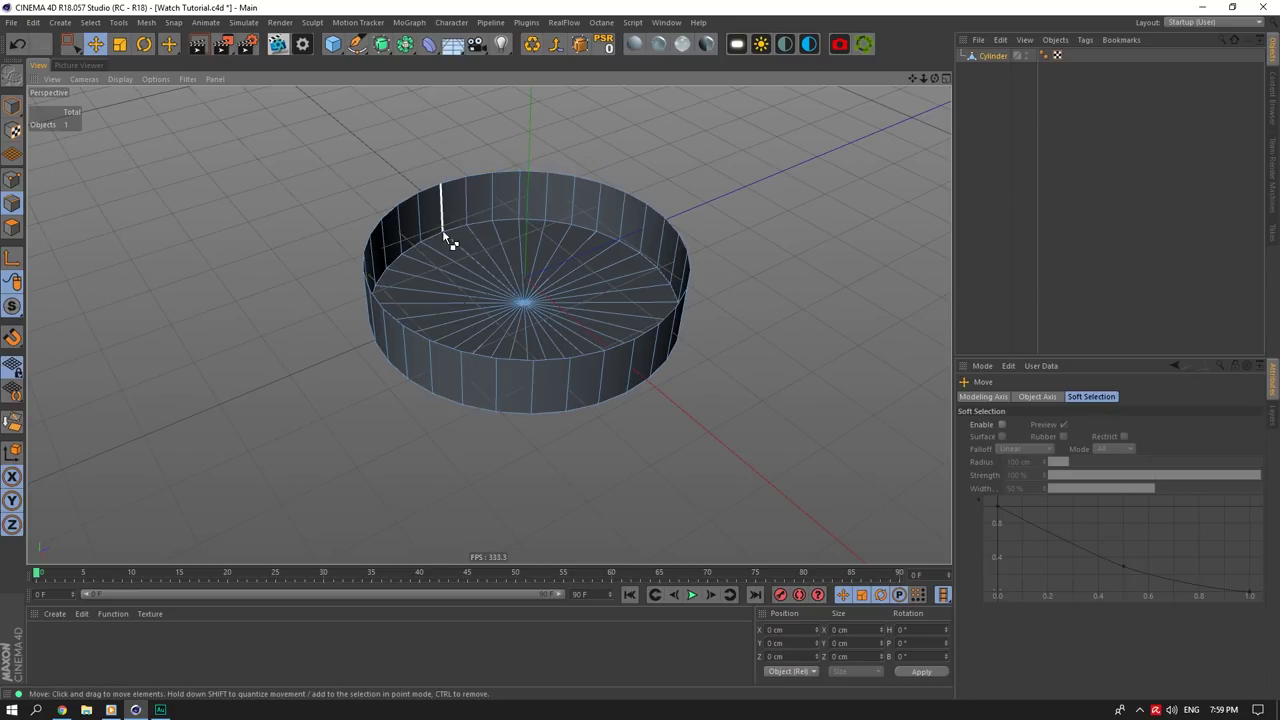
{"action": "key", "text": "ctrl+z"}
{"action": "left_click", "coordinate": [12, 425]}
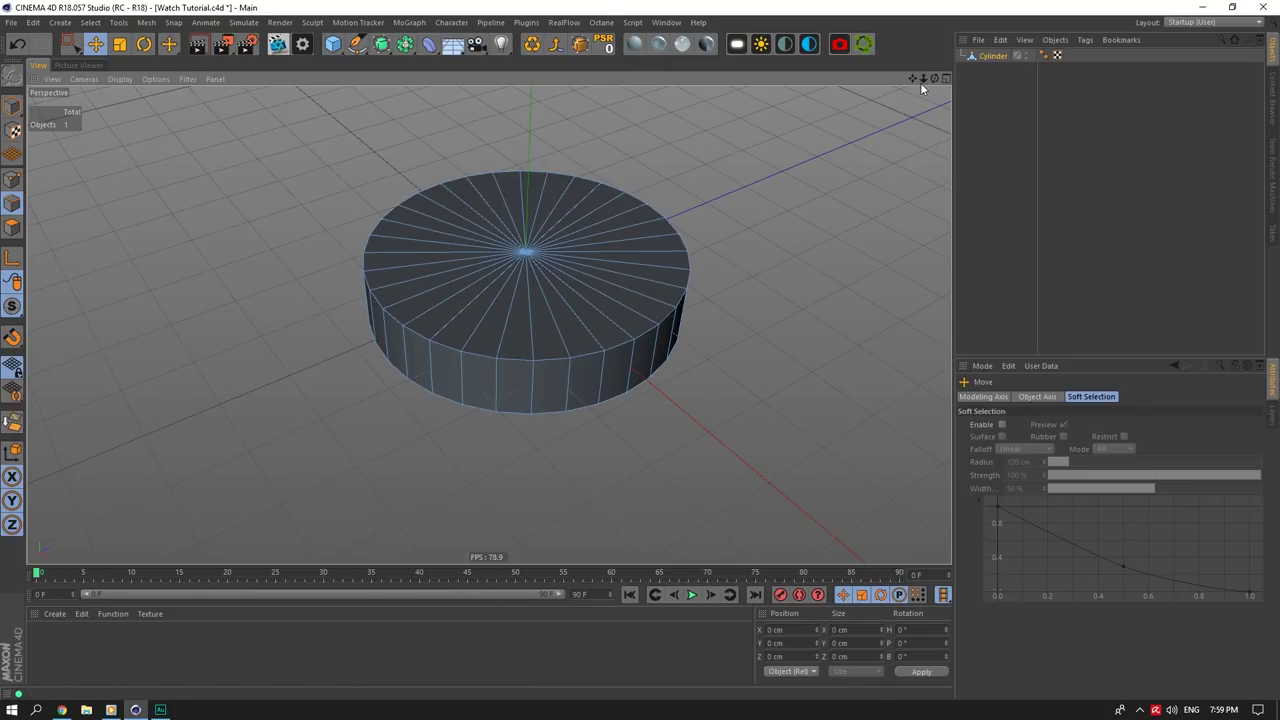
Step: Examine the rim thickness of the round case in the watch reference photo against the cylinder
{"action": "left_click_drag", "start_coordinate": [912, 80], "coordinate": [911, 91]}
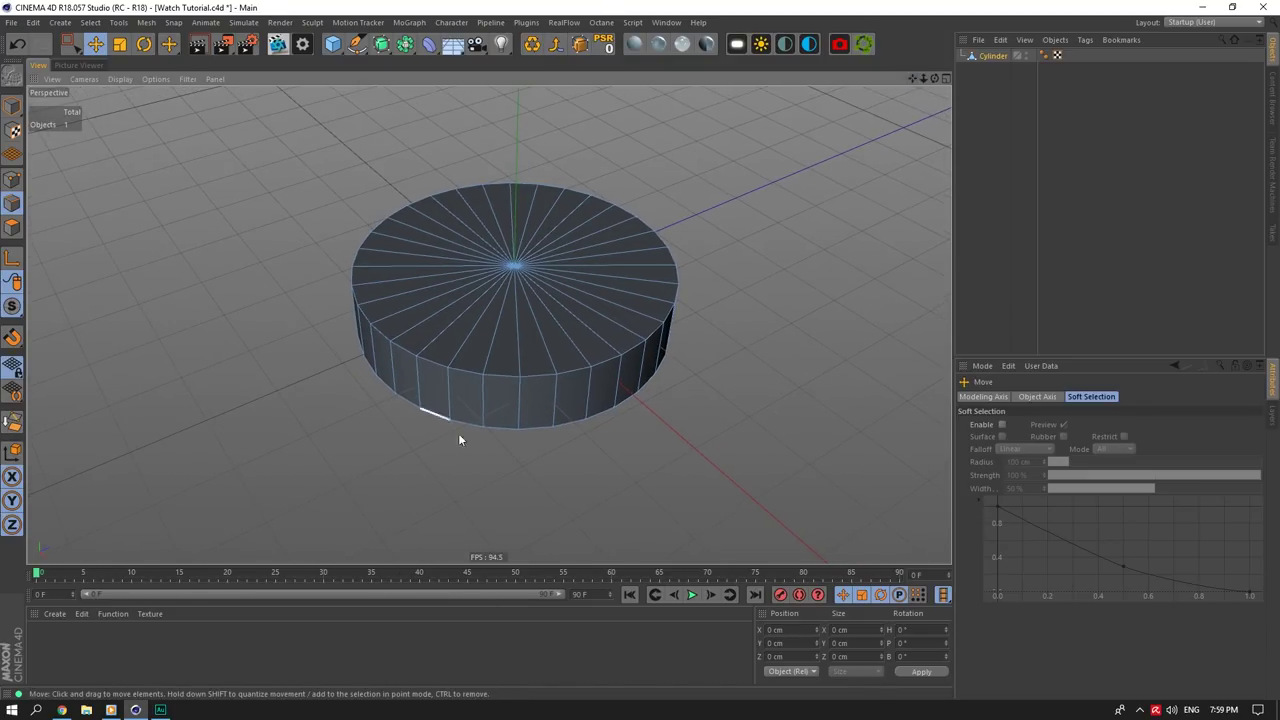
{"action": "left_click", "coordinate": [62, 710]}
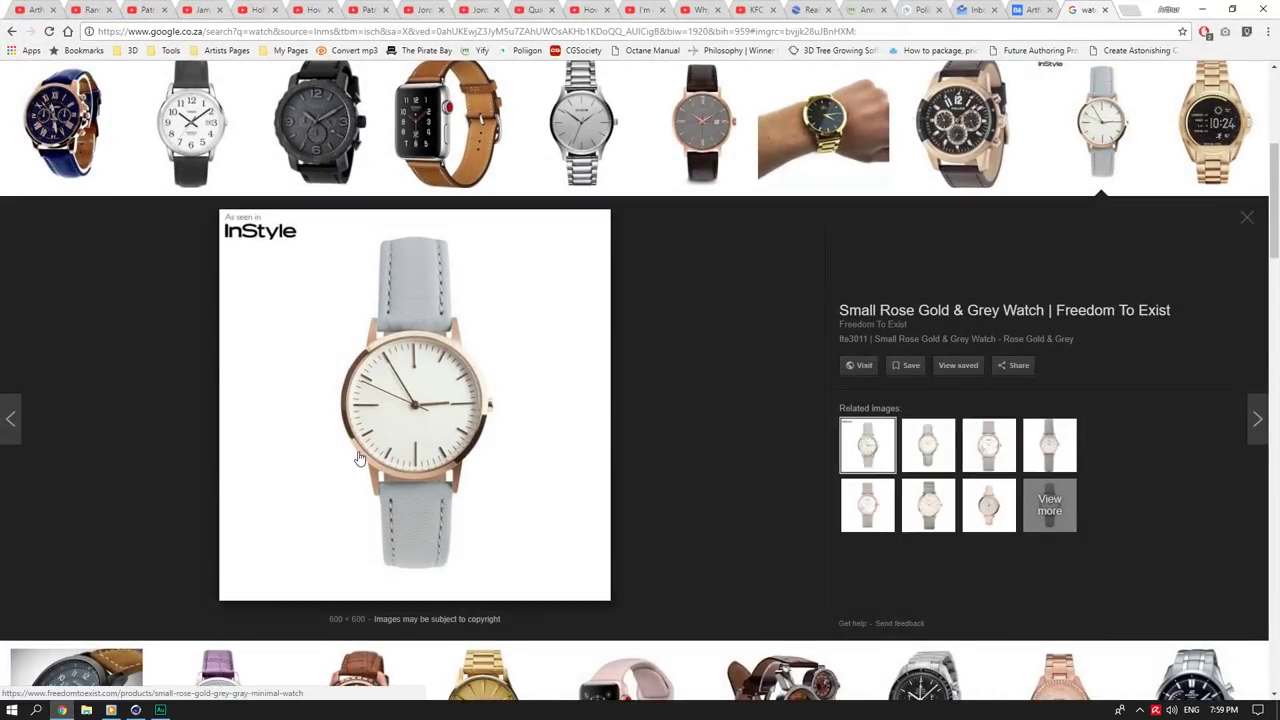
{"action": "left_click", "coordinate": [62, 710]}
{"action": "right_click_drag", "start_coordinate": [406, 366], "coordinate": [546, 287], "text": "alt"}
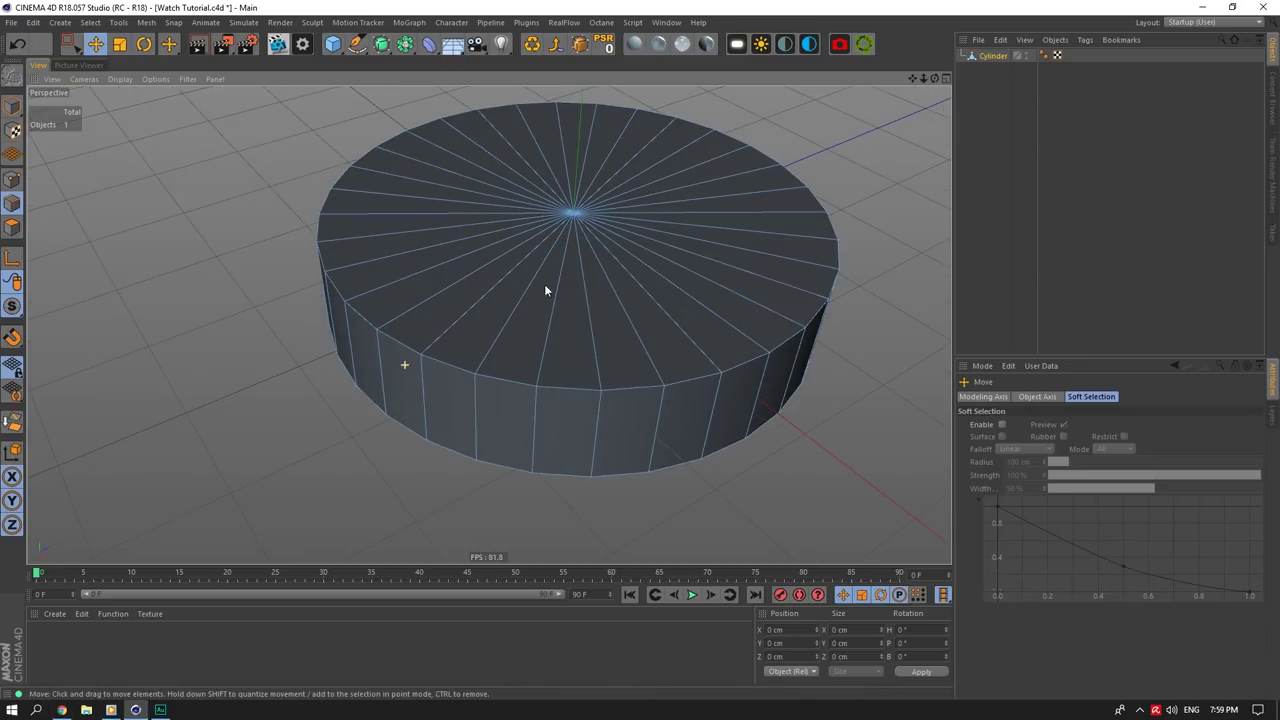
Step: Select all polygons of the cylinder's top cap and inset them about 0.33 cm with Extrude Inner to form a rim
{"action": "left_click_drag", "start_coordinate": [914, 79], "coordinate": [900, 121]}
{"action": "left_click", "coordinate": [12, 227]}
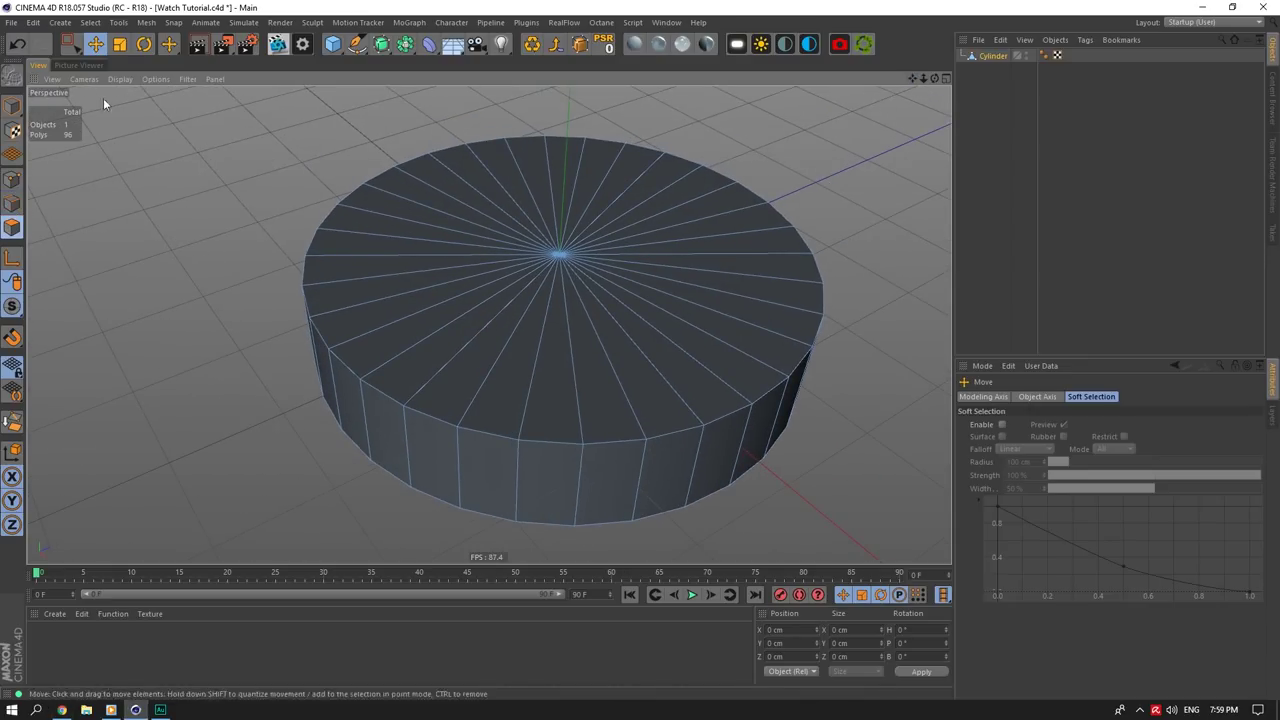
{"action": "left_click", "coordinate": [71, 46]}
{"action": "mouse_move", "coordinate": [609, 274]}
{"action": "left_mouse_down"}
{"action": "mouse_move", "coordinate": [623, 297]}
{"action": "mouse_move", "coordinate": [591, 251]}
{"action": "left_mouse_up"}
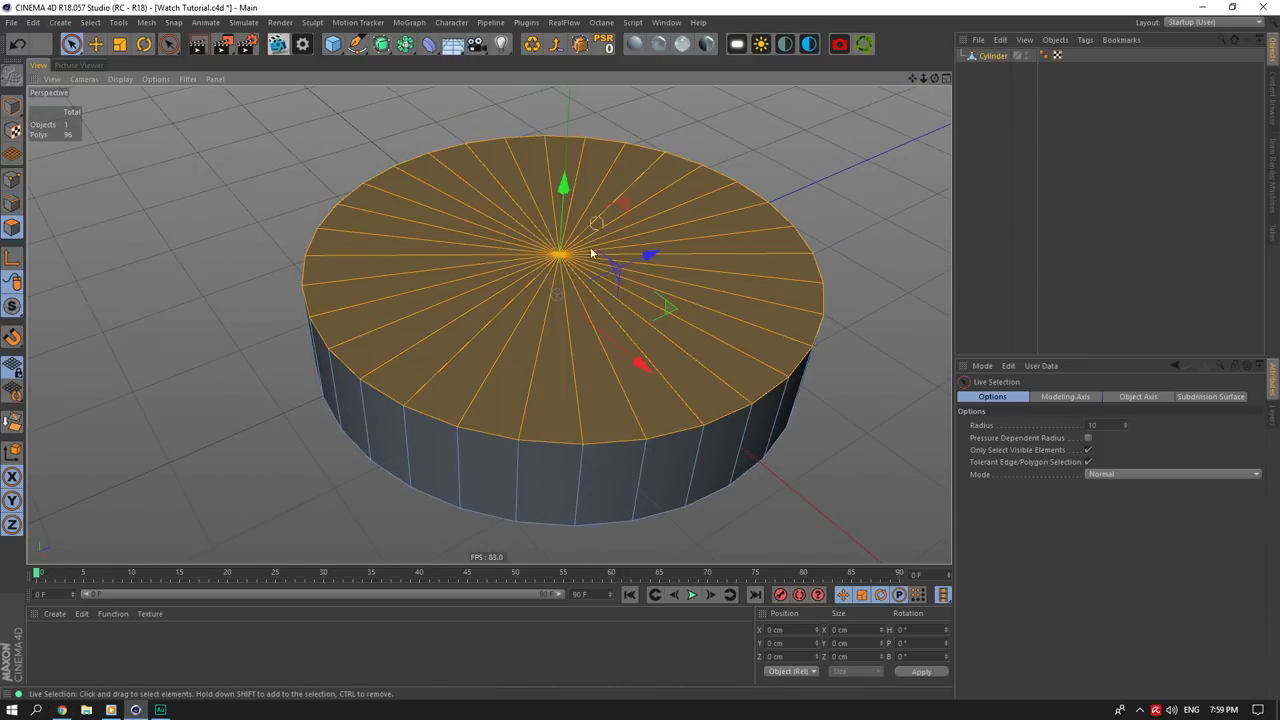
{"action": "right_click", "coordinate": [680, 271]}
{"action": "left_click", "coordinate": [745, 419]}
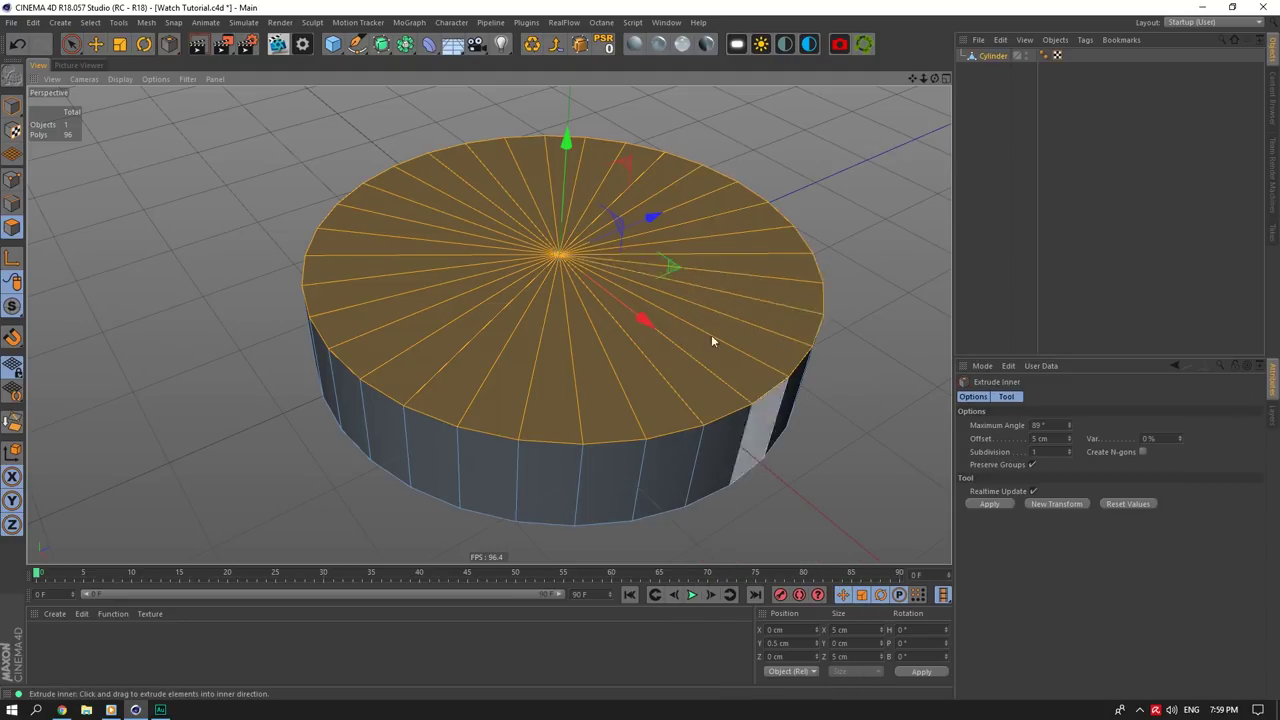
{"action": "left_click_drag", "start_coordinate": [700, 284], "coordinate": [733, 291]}
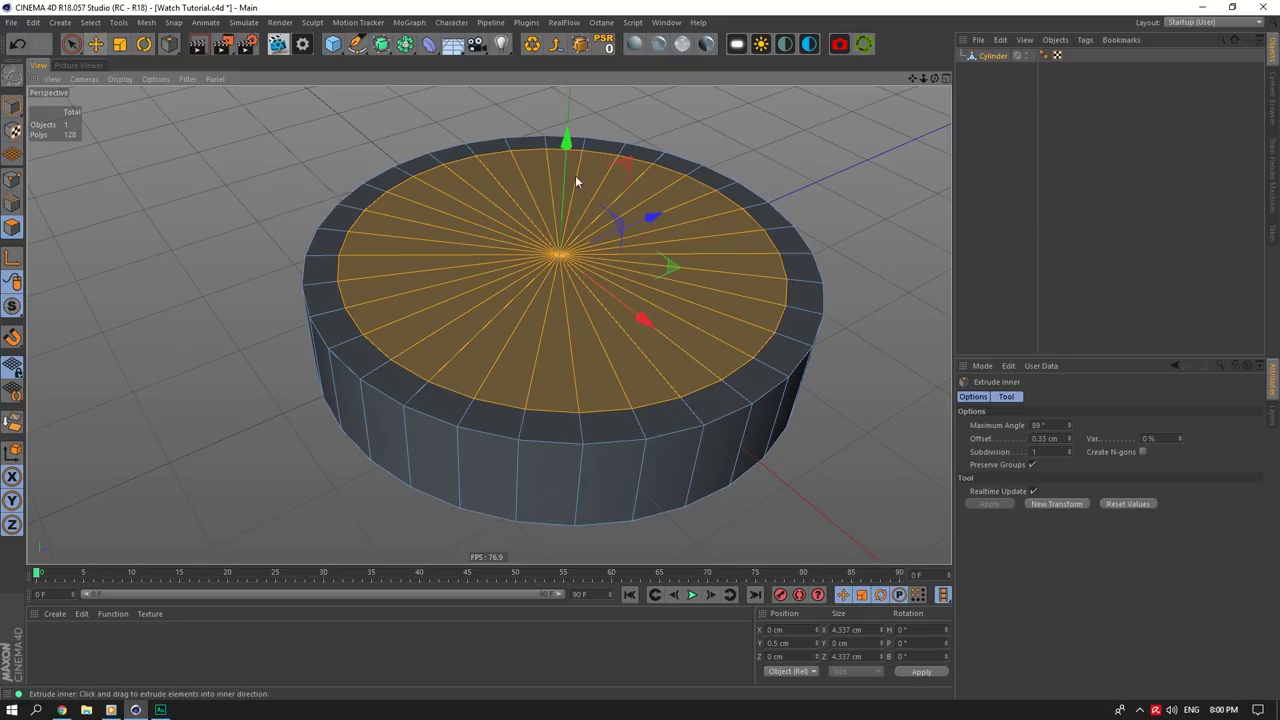
Step: Scale the inset top polygons to about 4.293 cm across and compare the rim width with the watch reference
{"action": "key", "text": "t"}
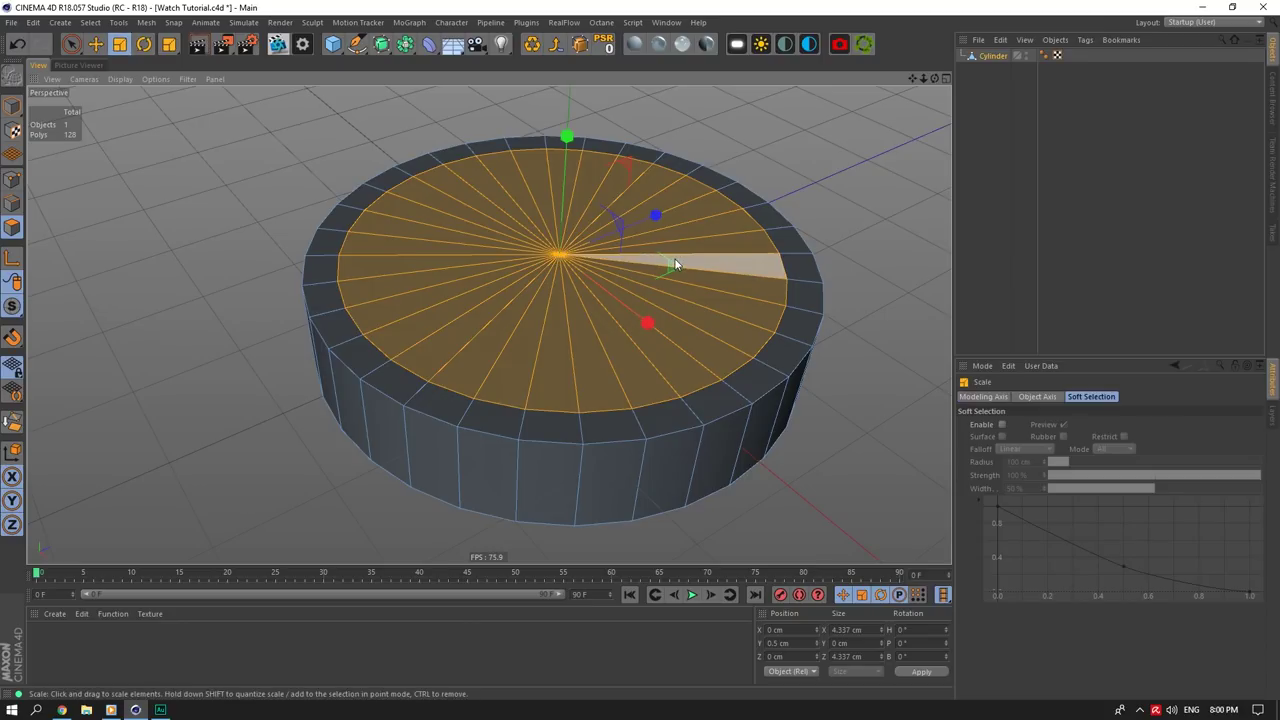
{"action": "left_click_drag", "start_coordinate": [675, 264], "coordinate": [664, 257]}
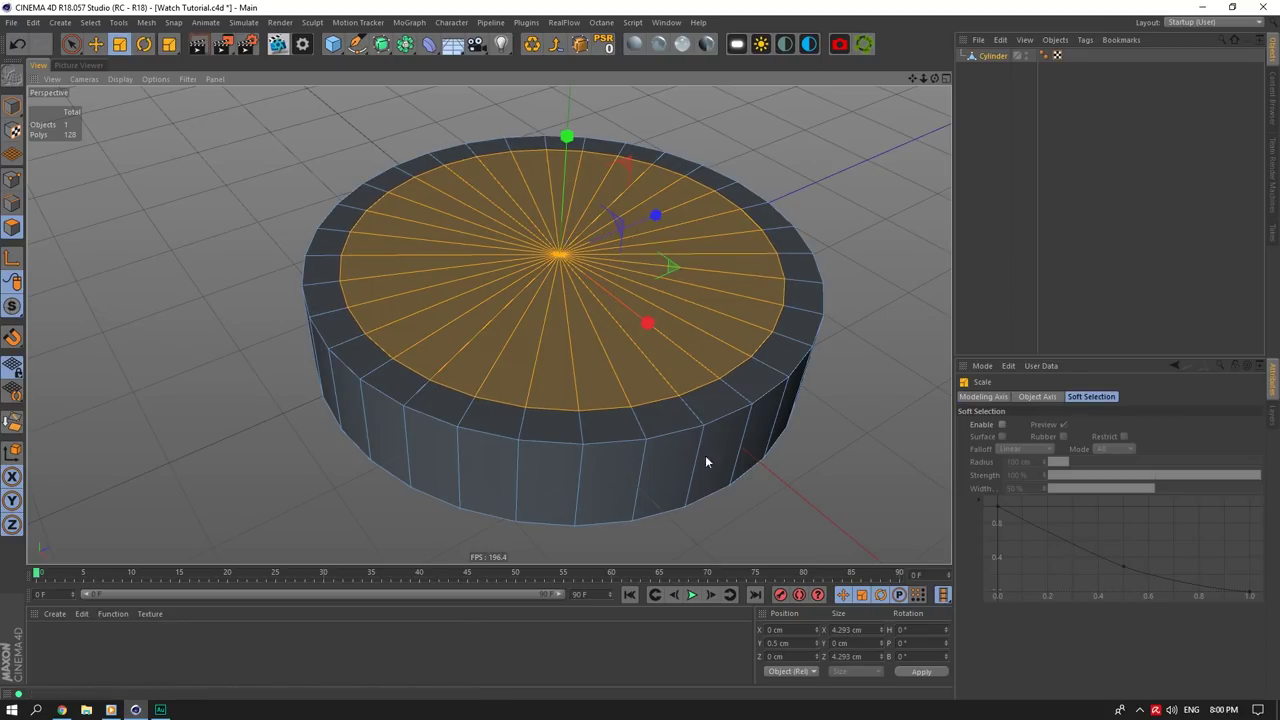
{"action": "left_click", "coordinate": [62, 708]}
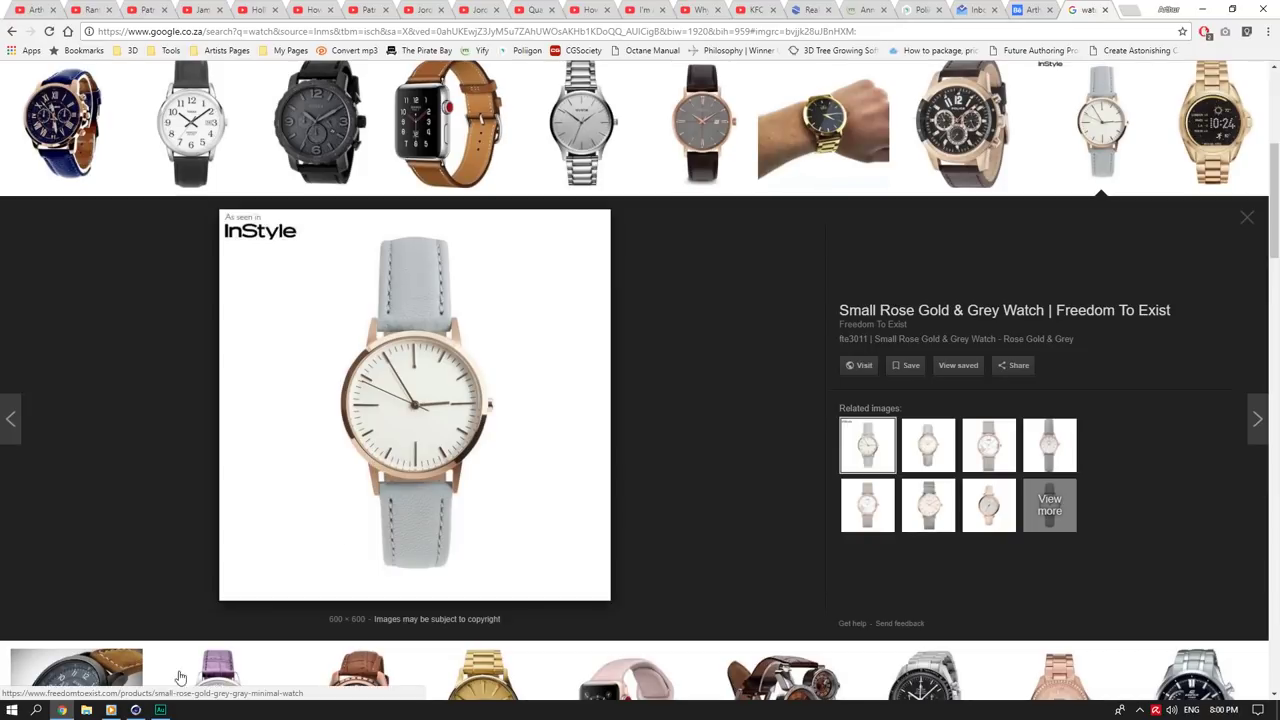
{"action": "left_click", "coordinate": [58, 715]}
Step: Extrude the inset polygons by about -0.51 cm, check the reference, and lower the recessed floor to about Y -0.06 cm
{"action": "left_click_drag", "start_coordinate": [570, 298], "coordinate": [526, 275], "text": "alt"}
{"action": "right_click", "coordinate": [526, 275]}
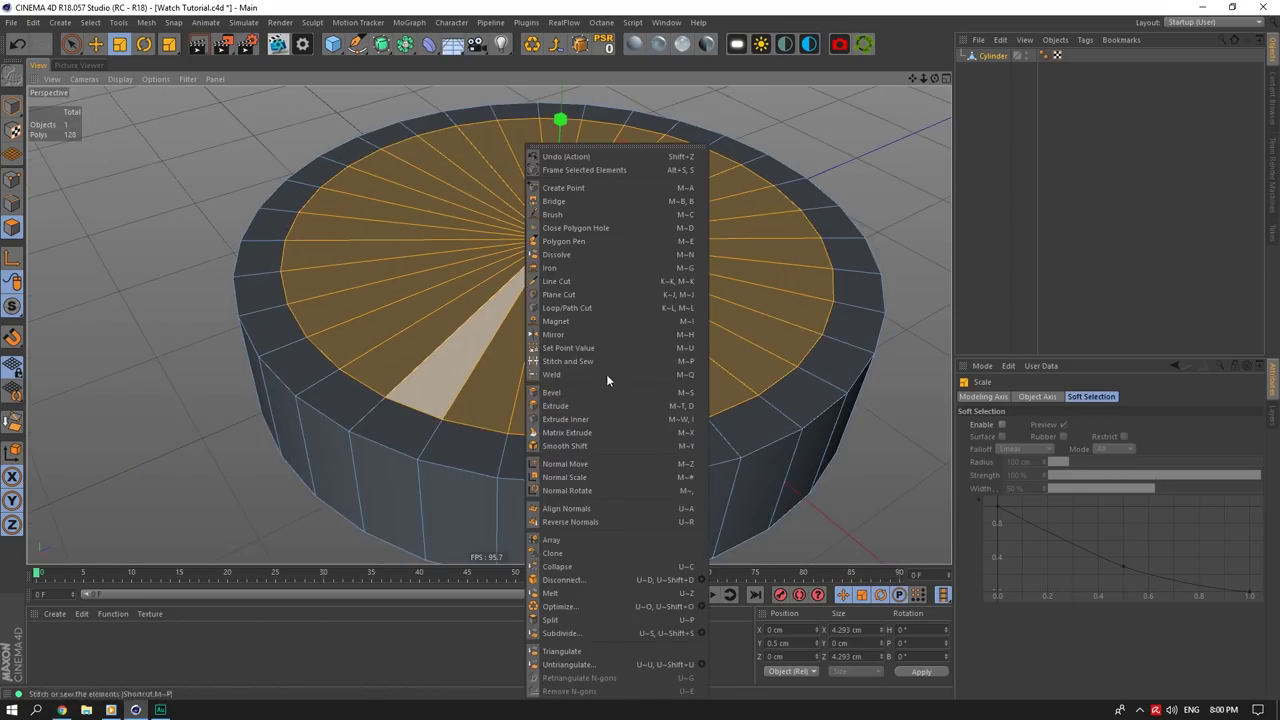
{"action": "left_click", "coordinate": [561, 411]}
{"action": "left_click_drag", "start_coordinate": [563, 405], "coordinate": [625, 400]}
{"action": "left_click_drag", "start_coordinate": [543, 418], "coordinate": [689, 412]}
{"action": "left_click", "coordinate": [69, 707]}
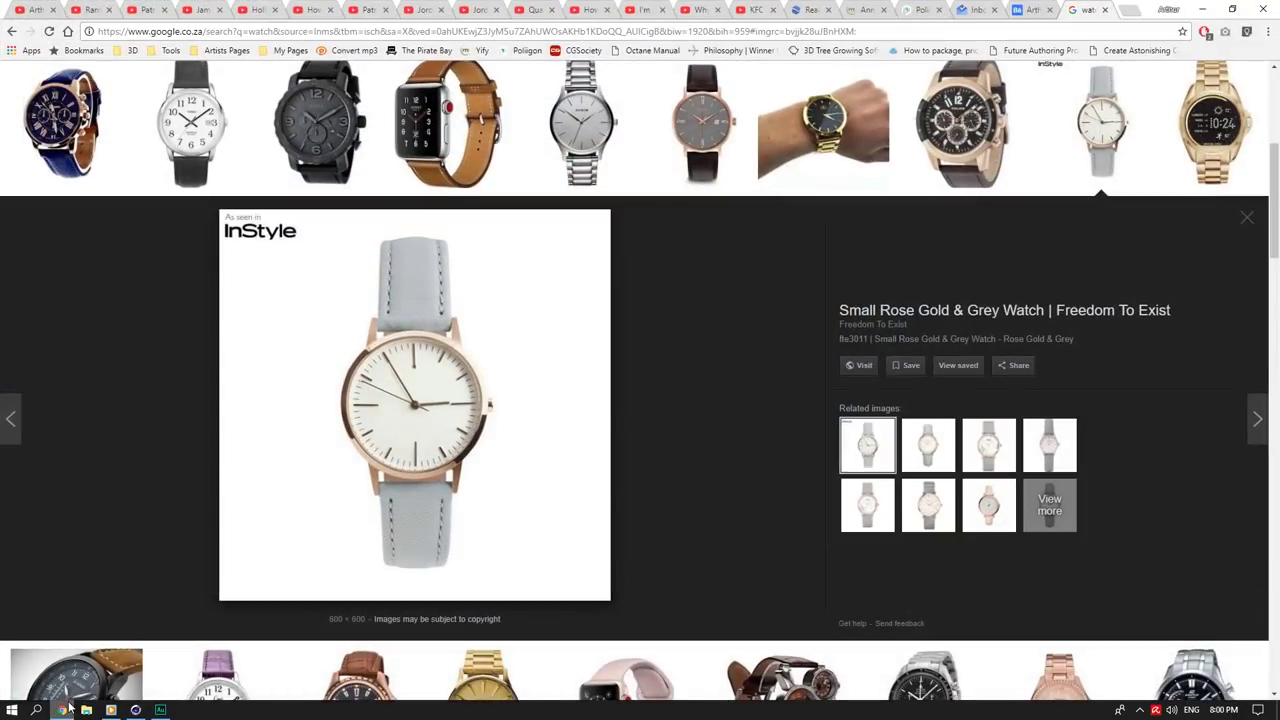
{"action": "left_click", "coordinate": [69, 707]}
{"action": "left_click_drag", "start_coordinate": [559, 185], "coordinate": [560, 193]}
{"action": "scroll", "coordinate": [479, 243], "scroll_direction": "up", "scroll_amount": 1}
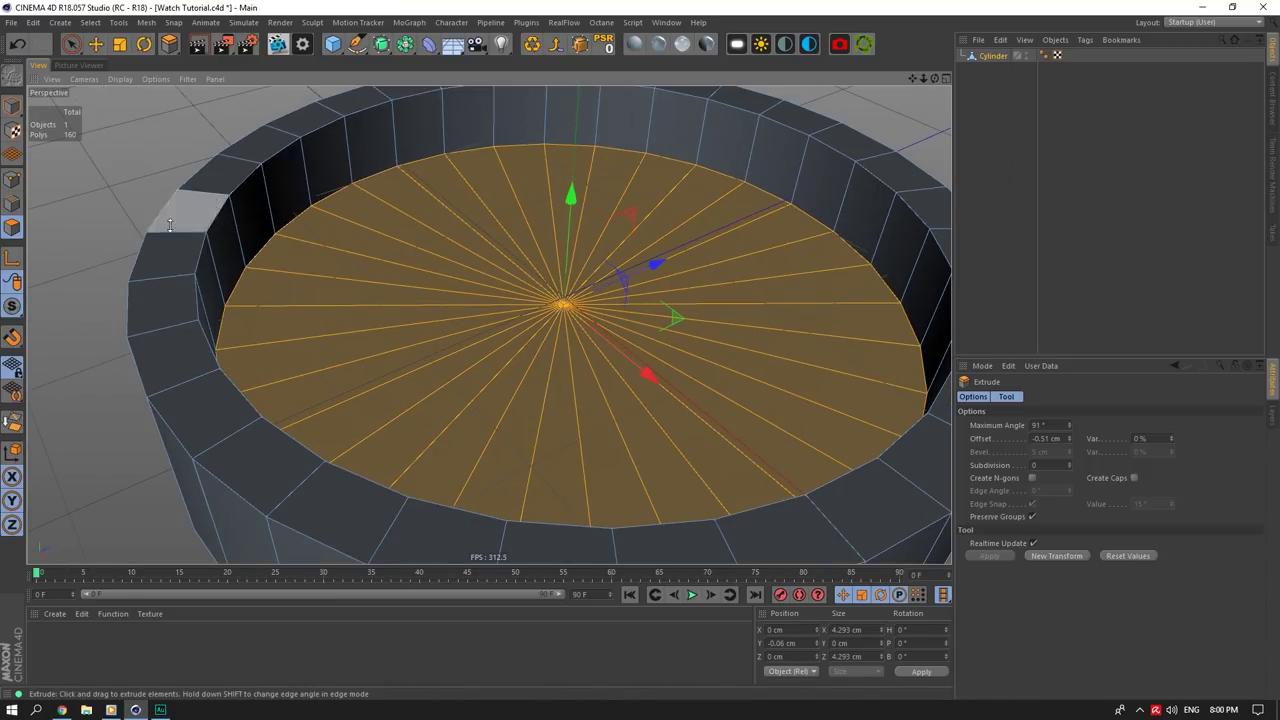
{"action": "scroll", "coordinate": [120, 235], "scroll_direction": "down", "scroll_amount": 1}
Step: Lower the case's outer top edge loop to about Y 0.374 cm to slope the rim, and compare it with the reference
{"action": "left_click", "coordinate": [97, 46]}
{"action": "left_click", "coordinate": [12, 205]}
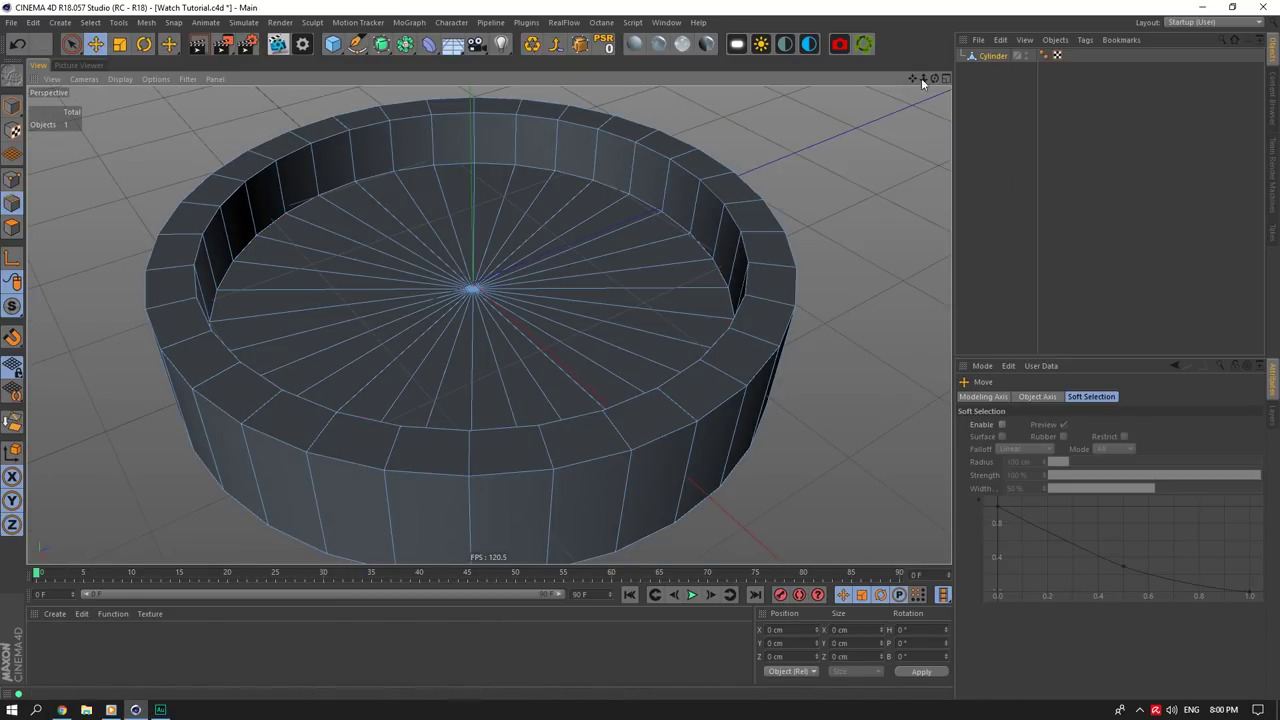
{"action": "left_click_drag", "start_coordinate": [911, 80], "coordinate": [1000, 96]}
{"action": "double_click", "coordinate": [402, 447]}
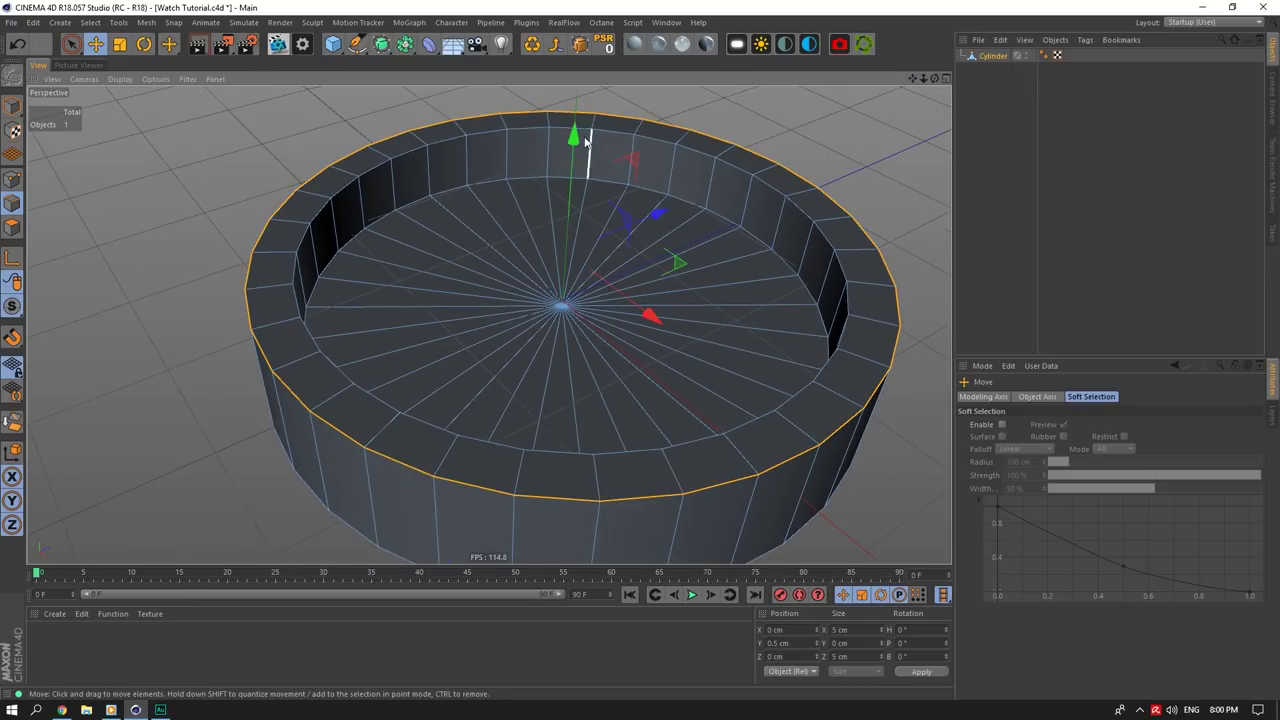
{"action": "left_click_drag", "start_coordinate": [579, 141], "coordinate": [580, 156]}
{"action": "left_click", "coordinate": [61, 710]}
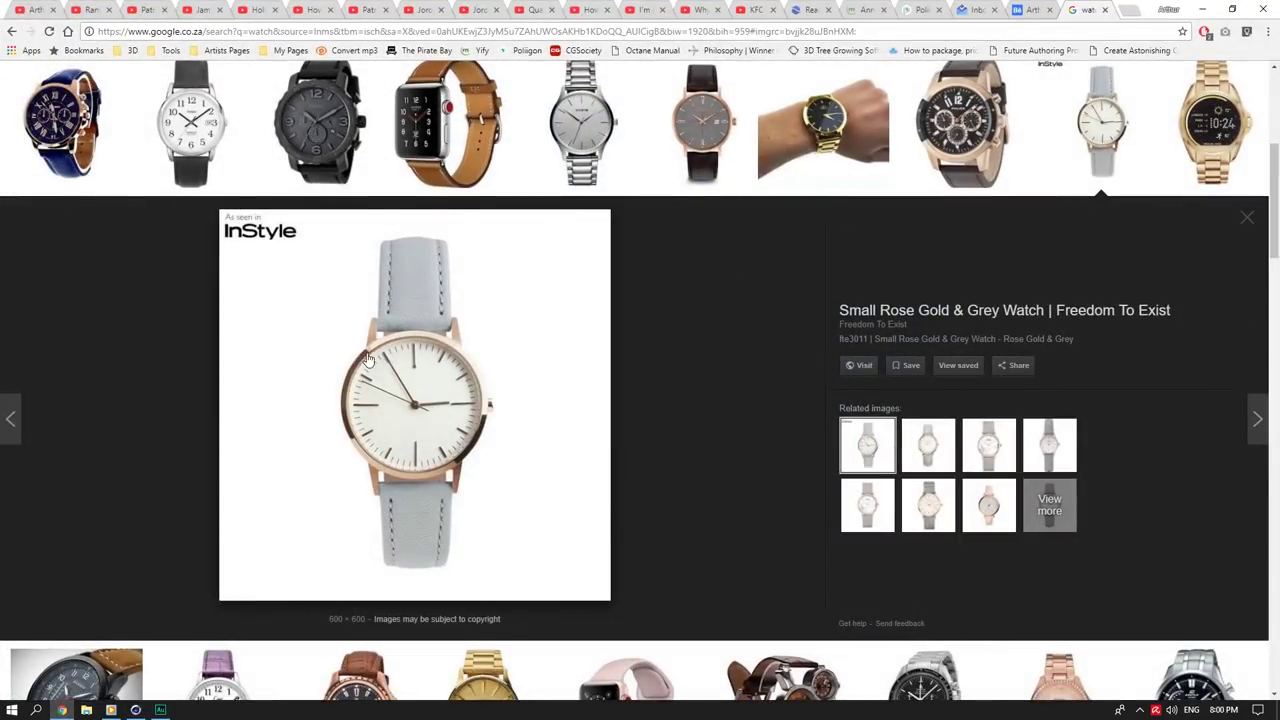
{"action": "left_click", "coordinate": [64, 714]}
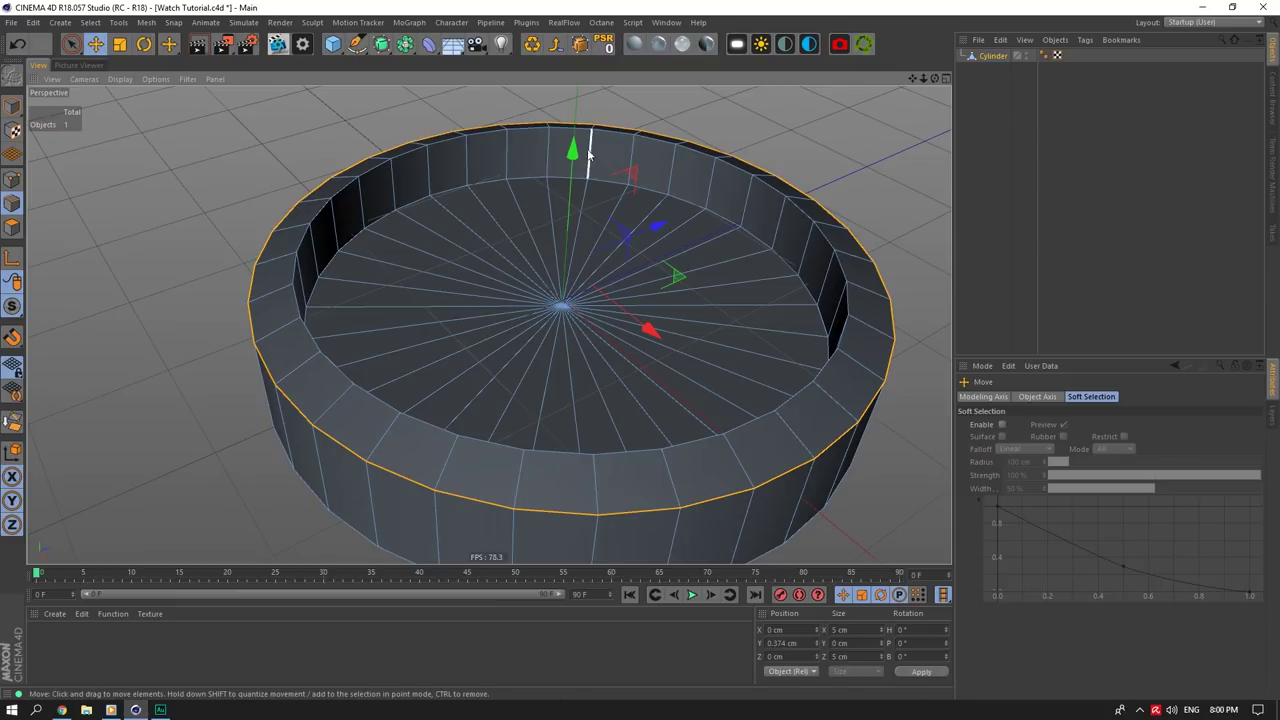
Step: Add two closely spaced loop cuts around the case's inner wall near the rim, the upper one at 25.156% offset
{"action": "scroll", "coordinate": [468, 148], "scroll_direction": "up", "scroll_amount": 8}
{"action": "right_click", "coordinate": [321, 193]}
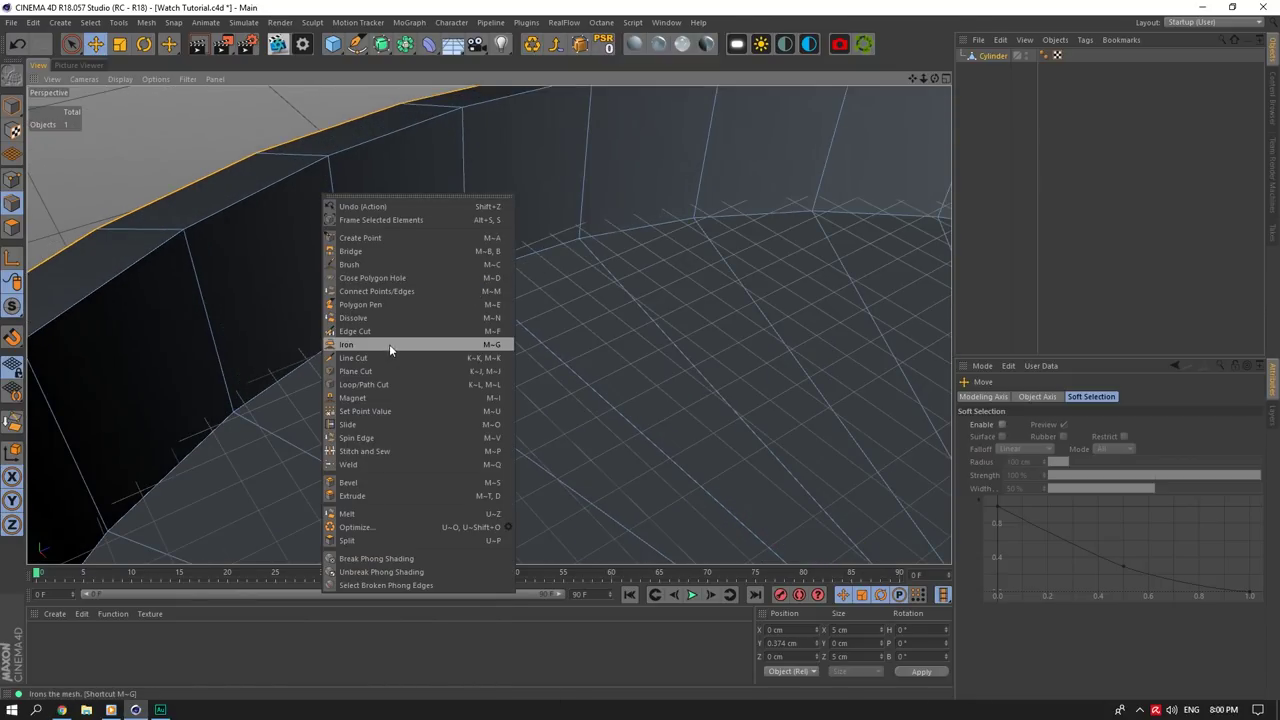
{"action": "left_click", "coordinate": [364, 384]}
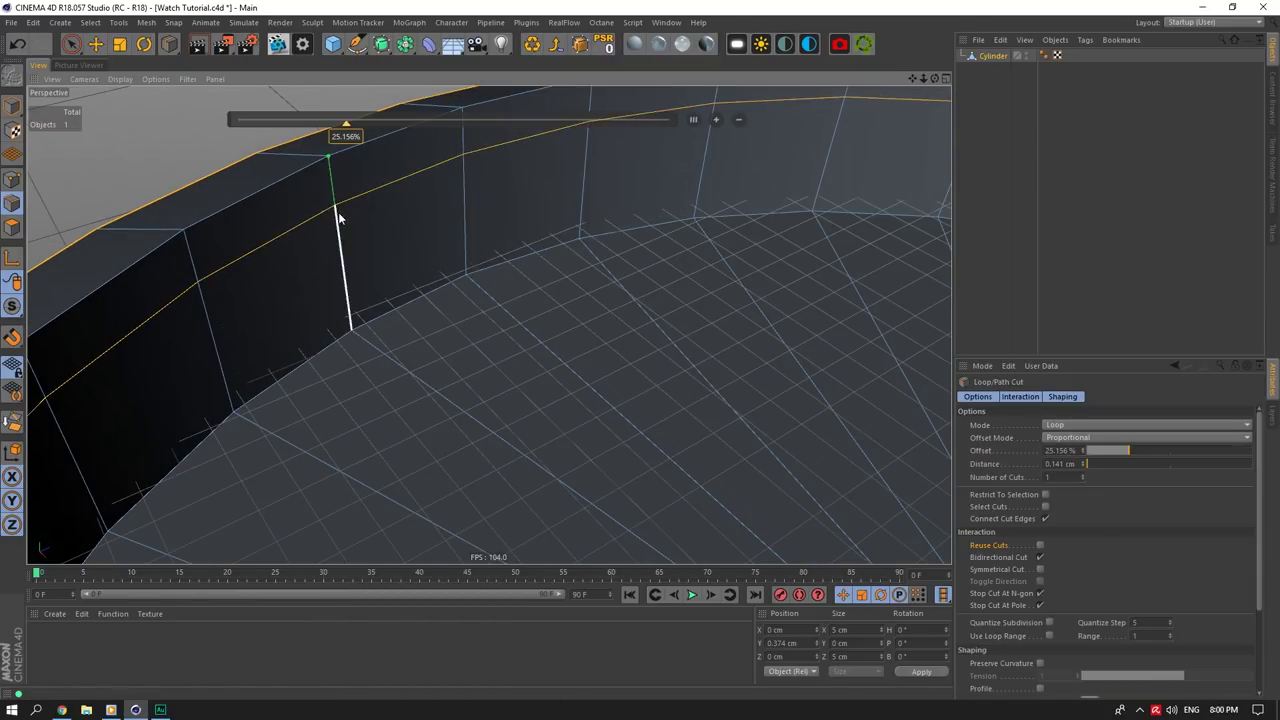
{"action": "left_click", "coordinate": [336, 216]}
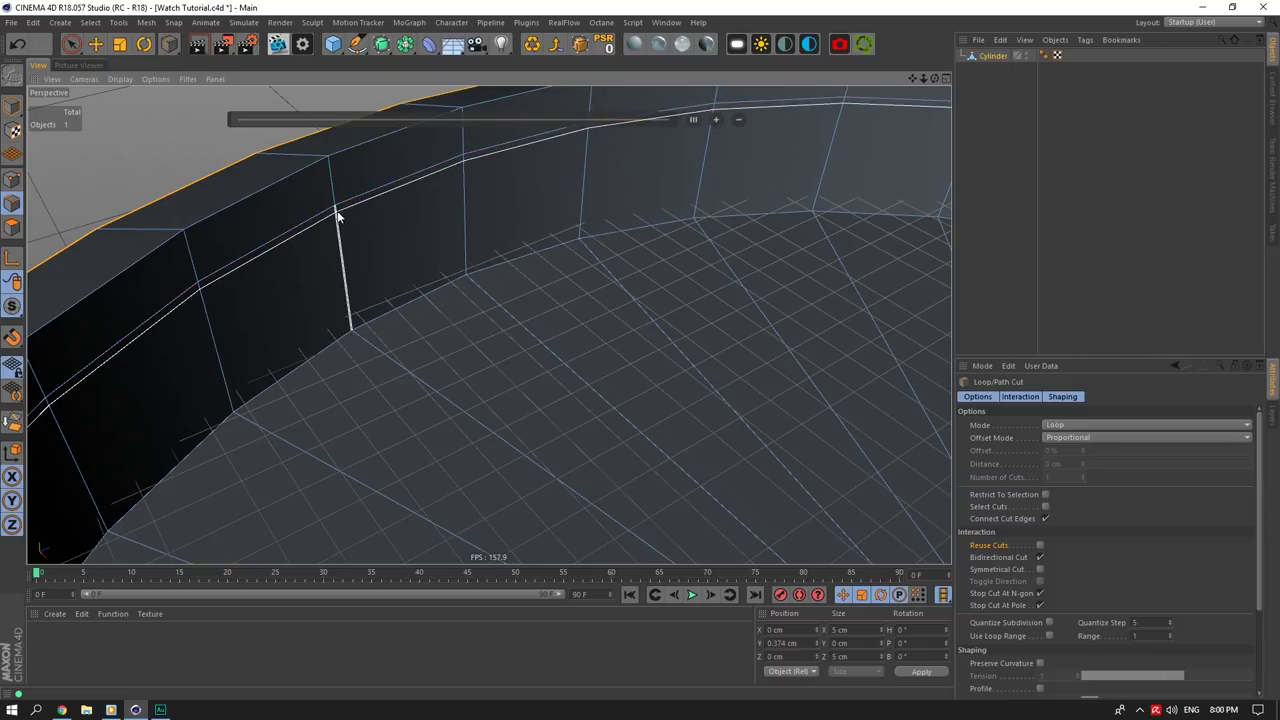
Step: Select the lower new edge loop together with the floor's outer loop and scale both inward to about 4.139 cm across
{"action": "left_click", "coordinate": [96, 47]}
{"action": "left_click", "coordinate": [284, 236]}
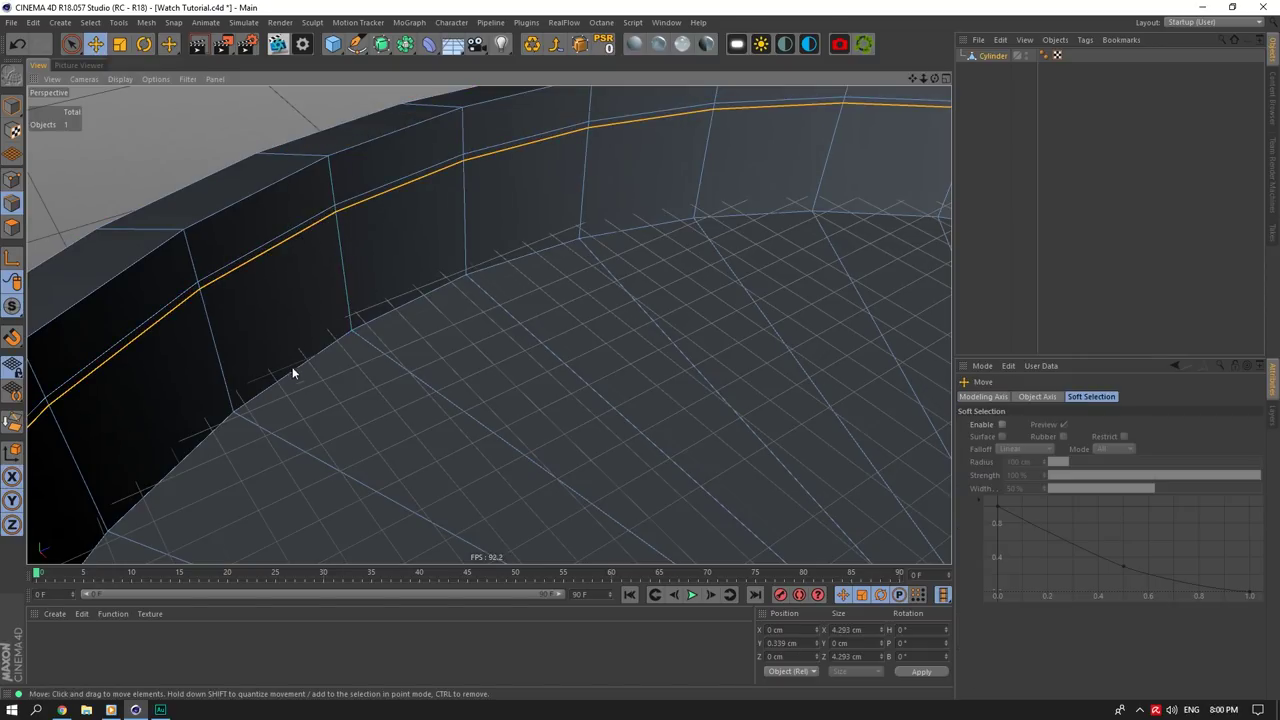
{"action": "scroll", "coordinate": [295, 233], "scroll_direction": "down", "scroll_amount": 5}
{"action": "left_click", "coordinate": [123, 46]}
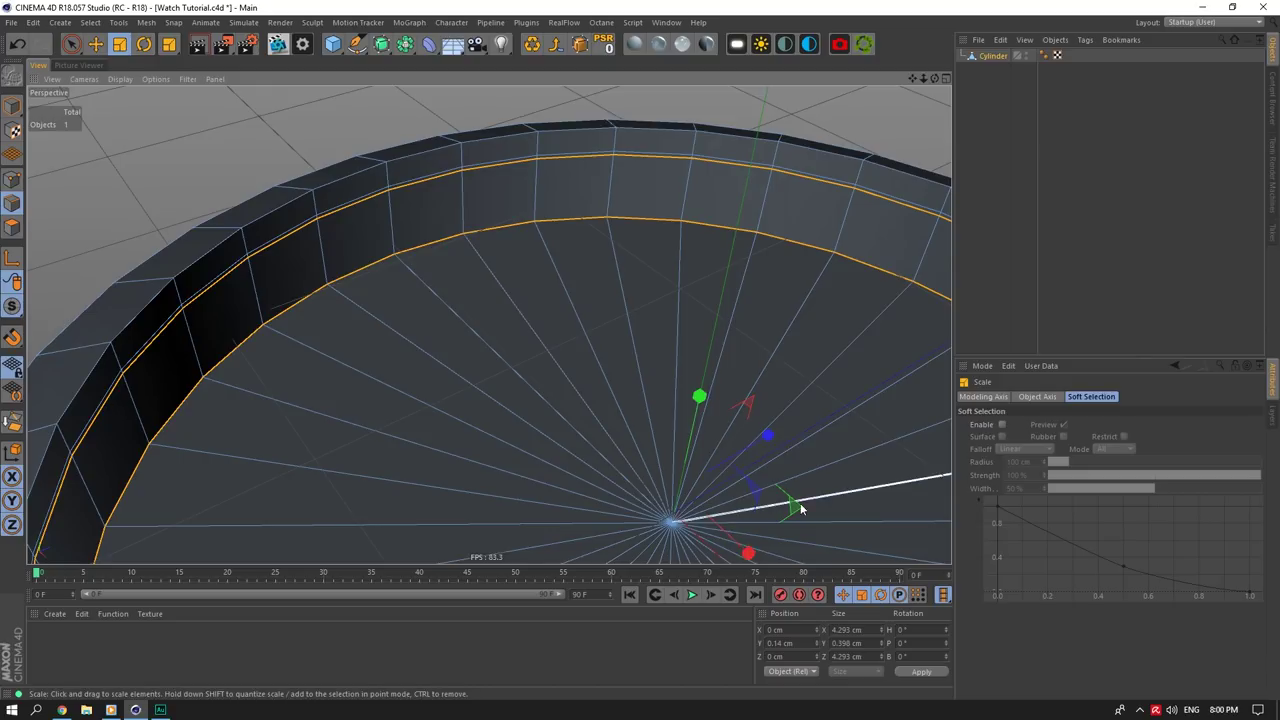
{"action": "left_click_drag", "start_coordinate": [800, 508], "coordinate": [785, 509]}
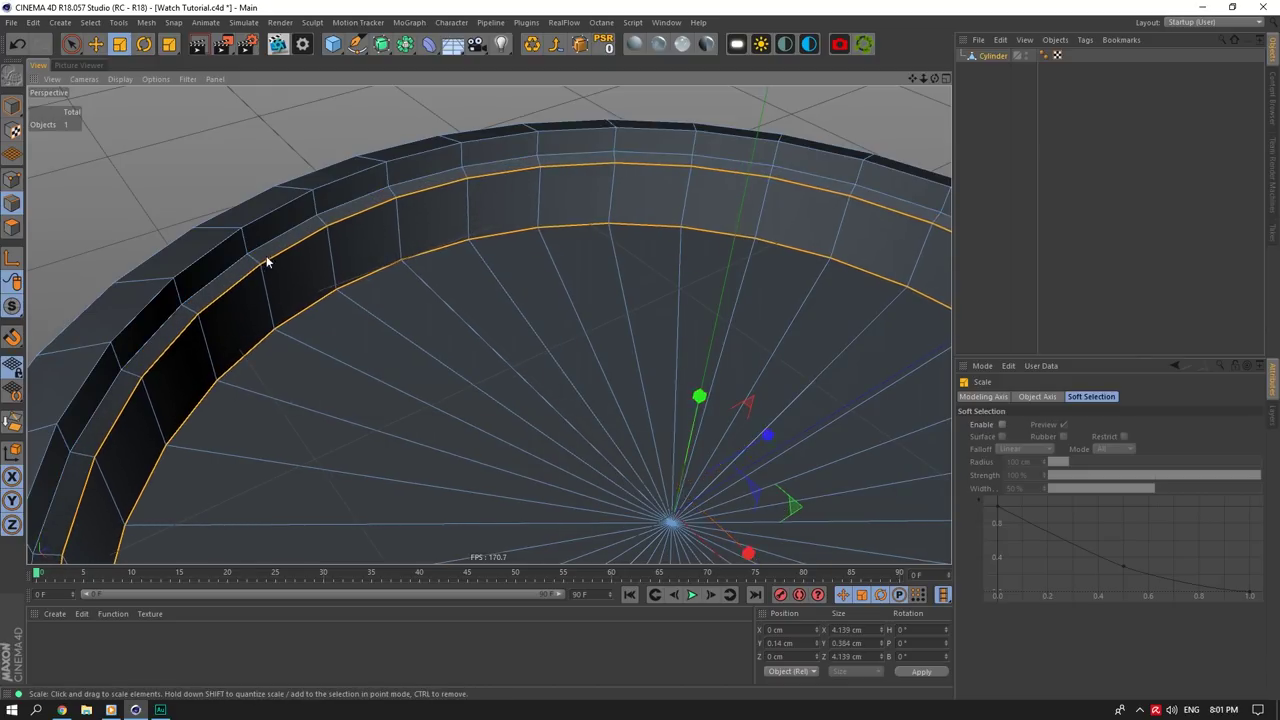
Step: Level the narrow ledge by copying its outer edge loop's Y position, 0.359 cm, to its inner edge loop
{"action": "scroll", "coordinate": [266, 258], "scroll_direction": "up", "scroll_amount": 4}
{"action": "double_click", "coordinate": [195, 283]}
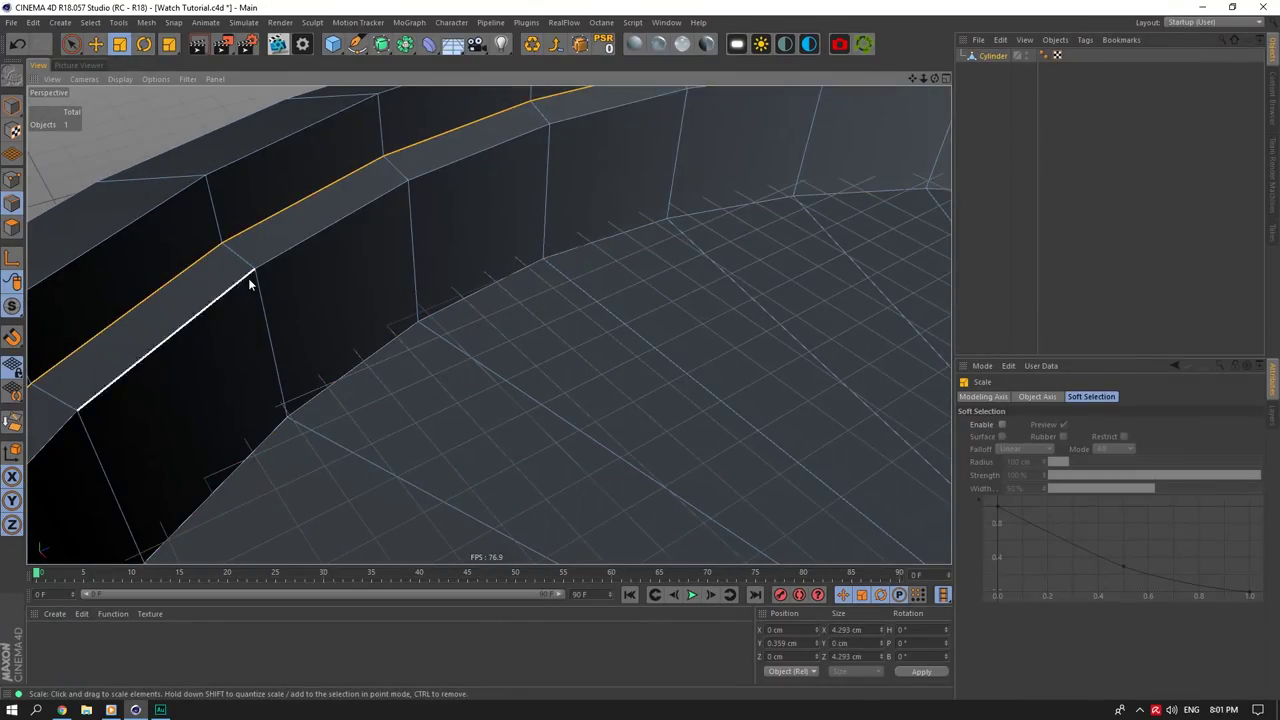
{"action": "left_click", "coordinate": [781, 643]}
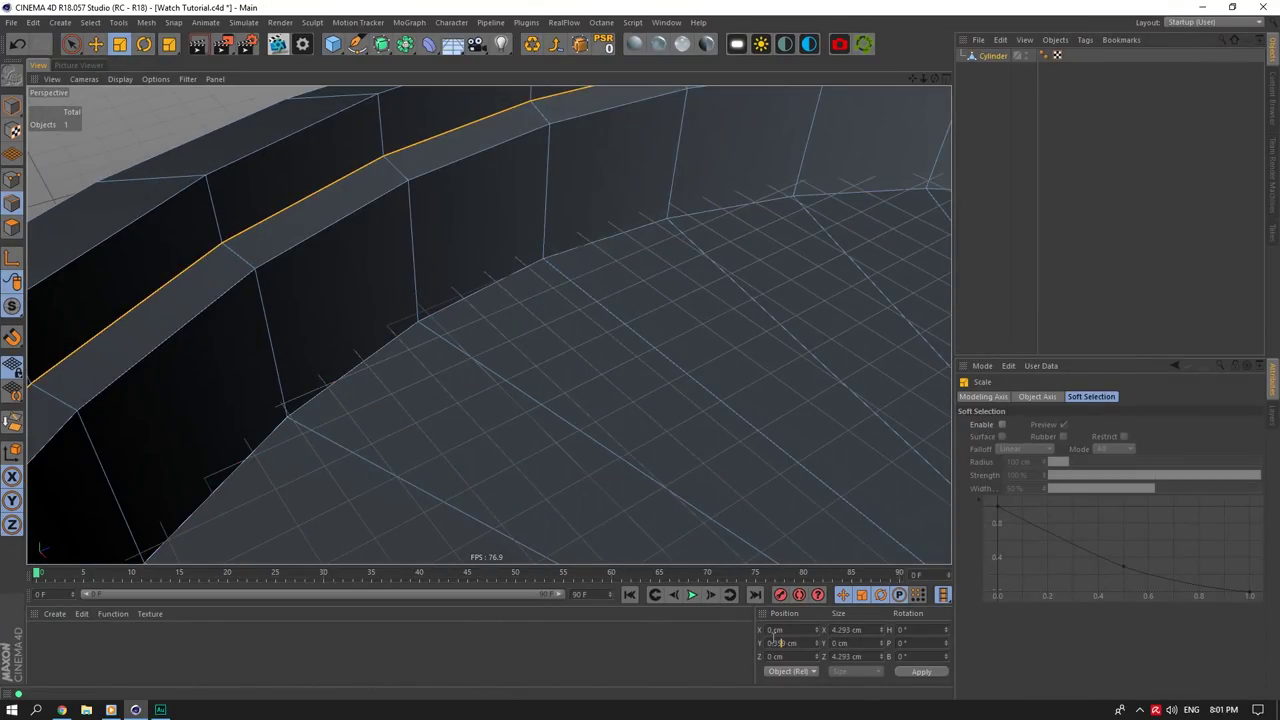
{"action": "double_click", "coordinate": [177, 332]}
{"action": "key", "text": "ctrl+v"}
{"action": "key", "text": "Return"}
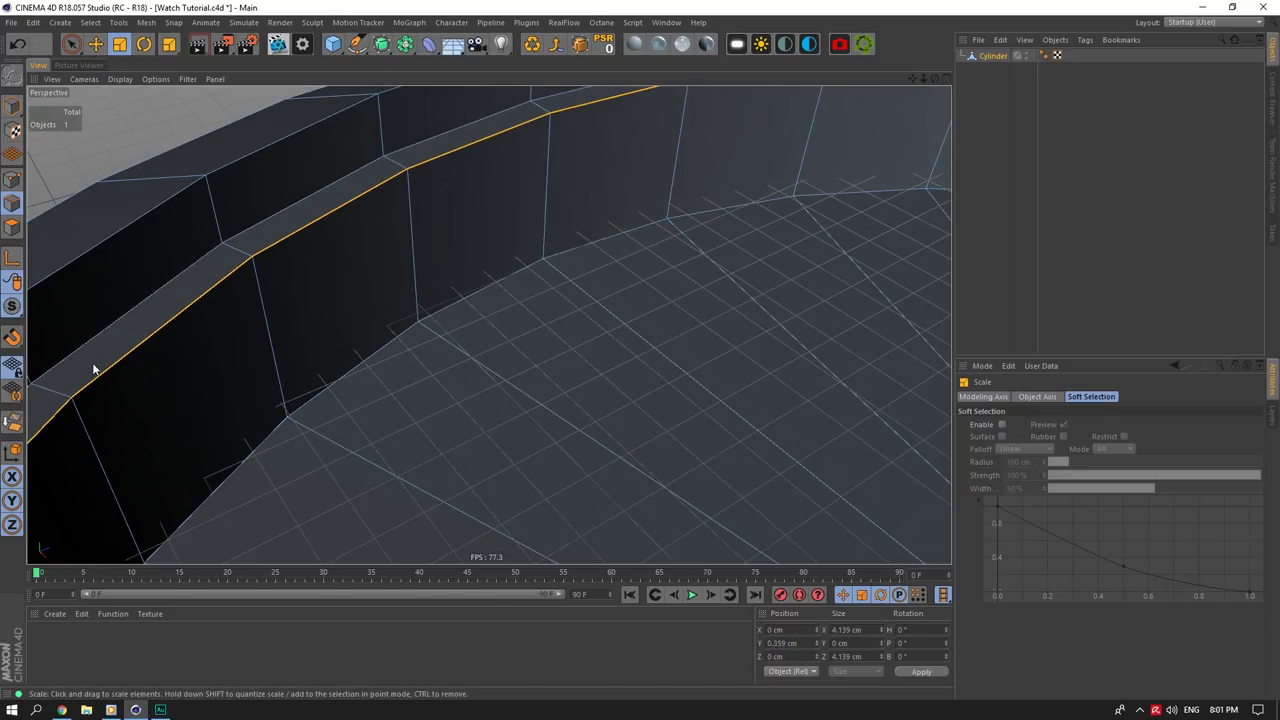
Step: Select the ledge's polygon ring in polygon mode with Ring Selection and inspect it from several angles
{"action": "scroll", "coordinate": [122, 331], "scroll_direction": "down", "scroll_amount": 4}
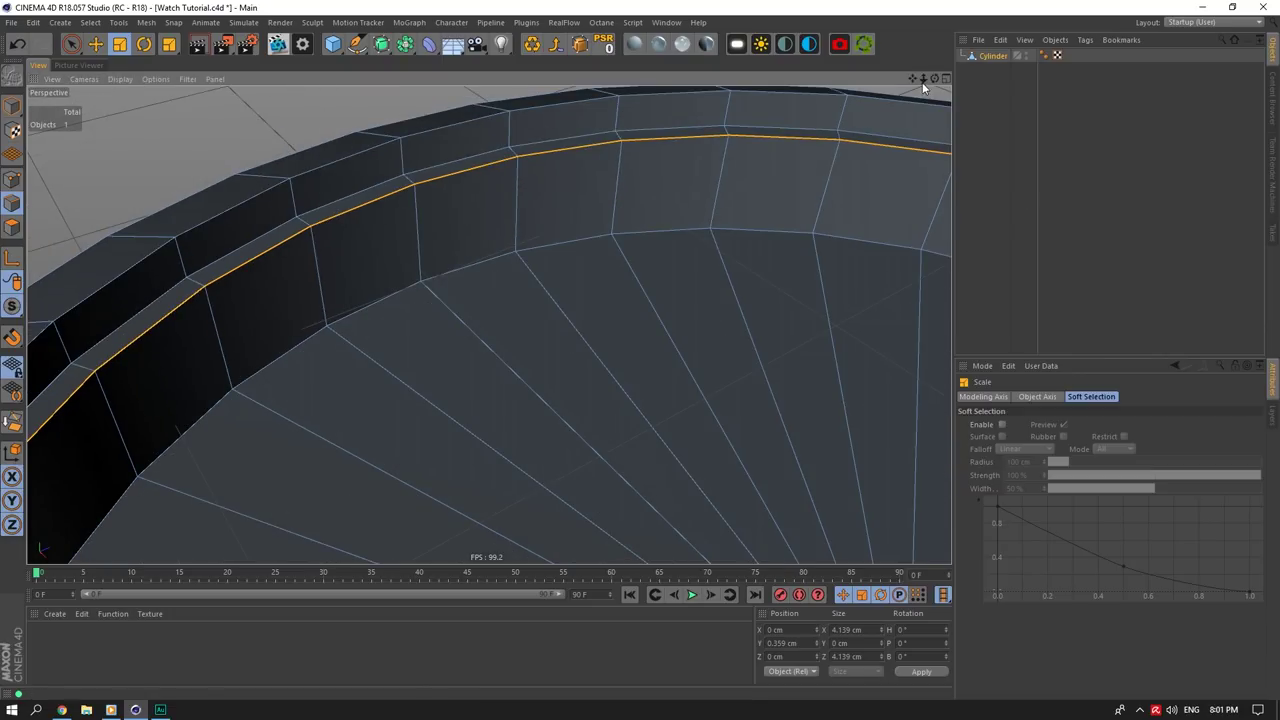
{"action": "left_click_drag", "start_coordinate": [912, 79], "coordinate": [1008, 105]}
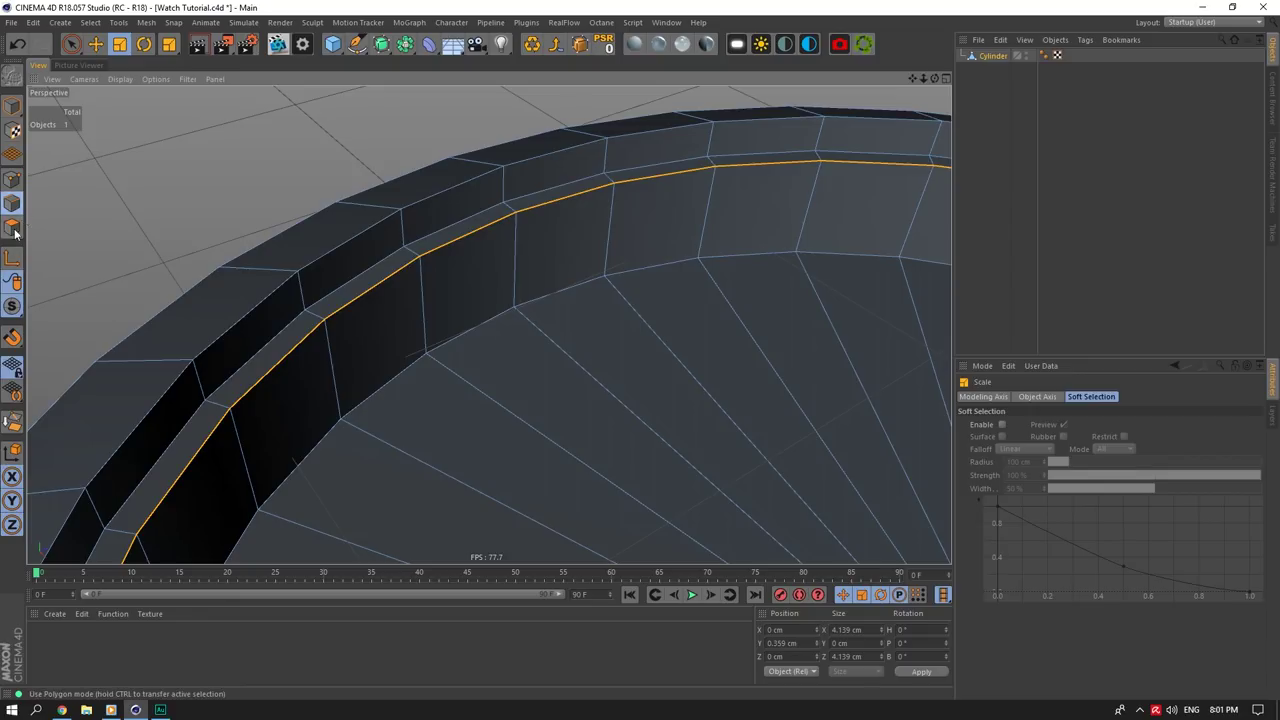
{"action": "left_click", "coordinate": [14, 232]}
{"action": "left_click", "coordinate": [90, 23]}
{"action": "left_click", "coordinate": [132, 128]}
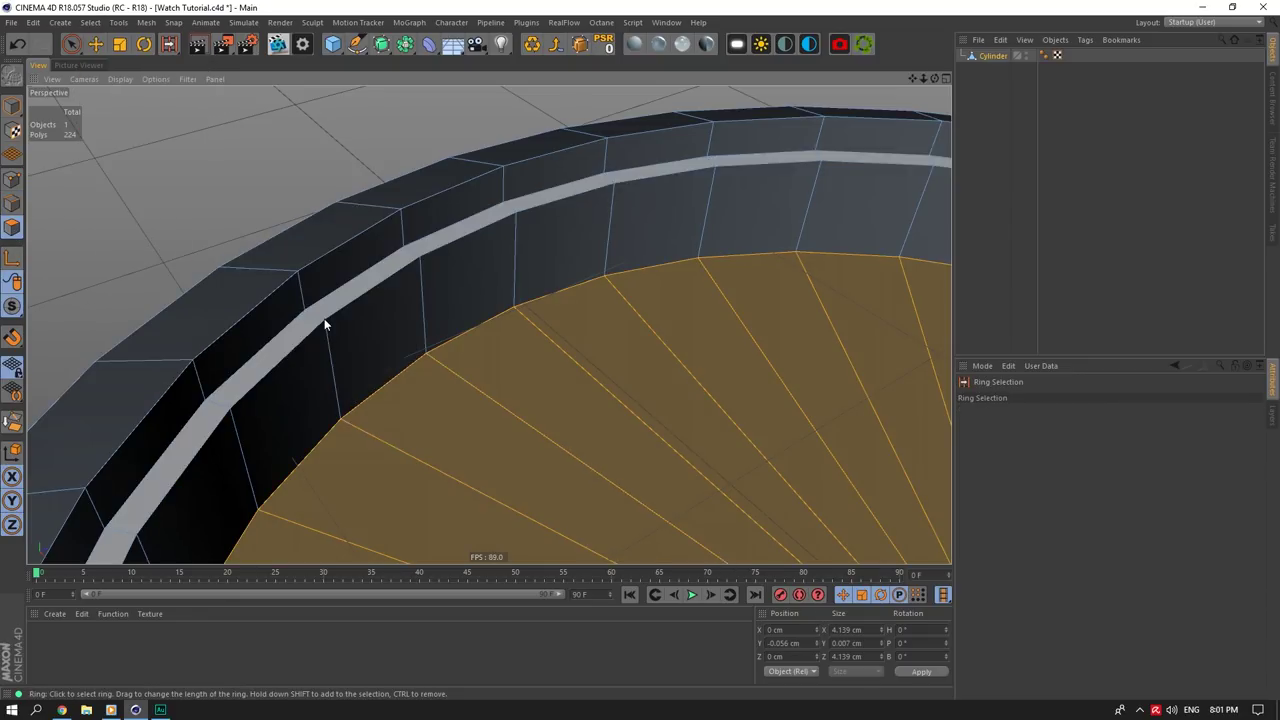
{"action": "left_click", "coordinate": [326, 319]}
{"action": "scroll", "coordinate": [486, 386], "scroll_direction": "down", "scroll_amount": 5}
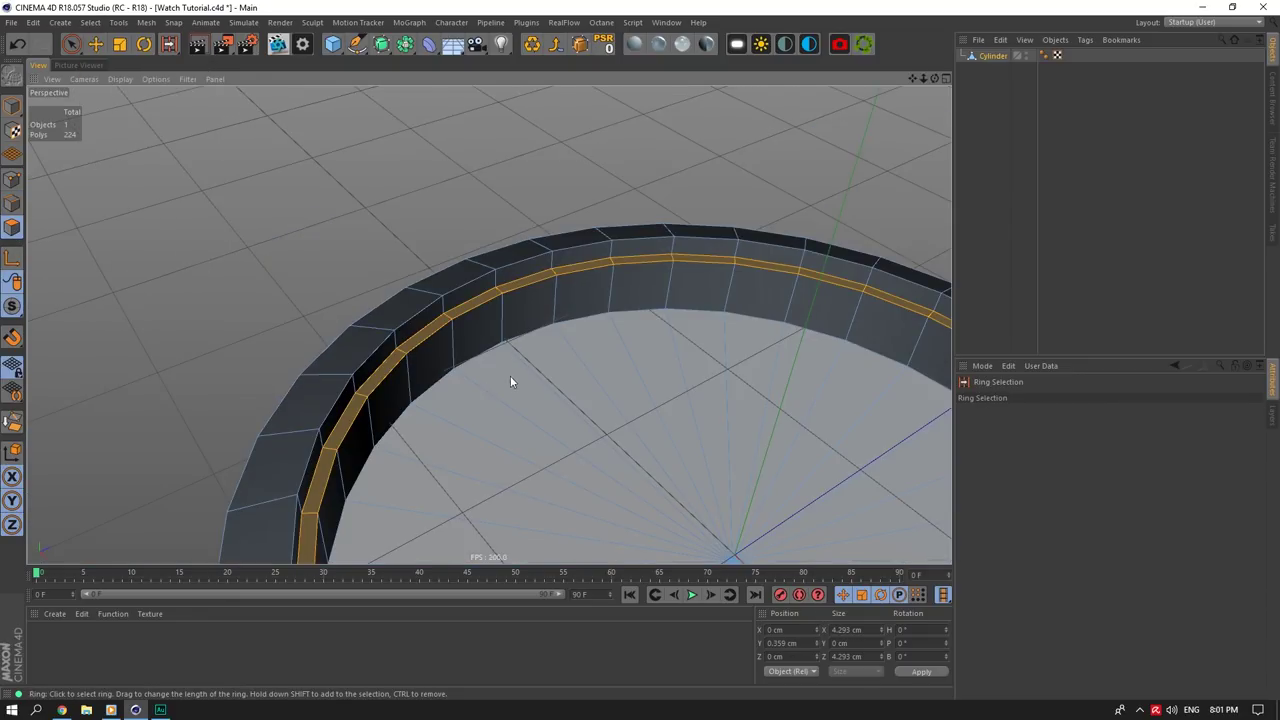
{"action": "scroll", "coordinate": [510, 377], "scroll_direction": "down", "scroll_amount": 5}
{"action": "scroll", "coordinate": [472, 366], "scroll_direction": "up", "scroll_amount": 5}
{"action": "left_click_drag", "start_coordinate": [935, 78], "coordinate": [1020, 90]}
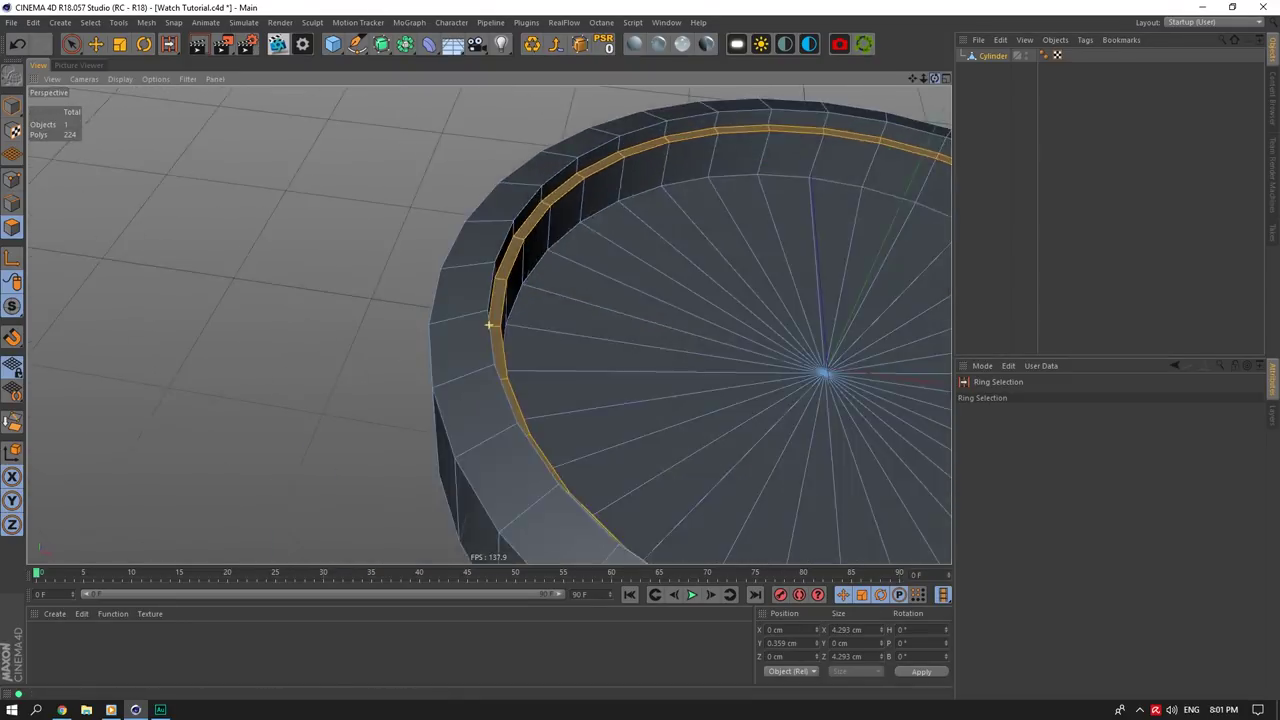
{"action": "left_click_drag", "start_coordinate": [489, 325], "coordinate": [450, 296], "text": "alt"}
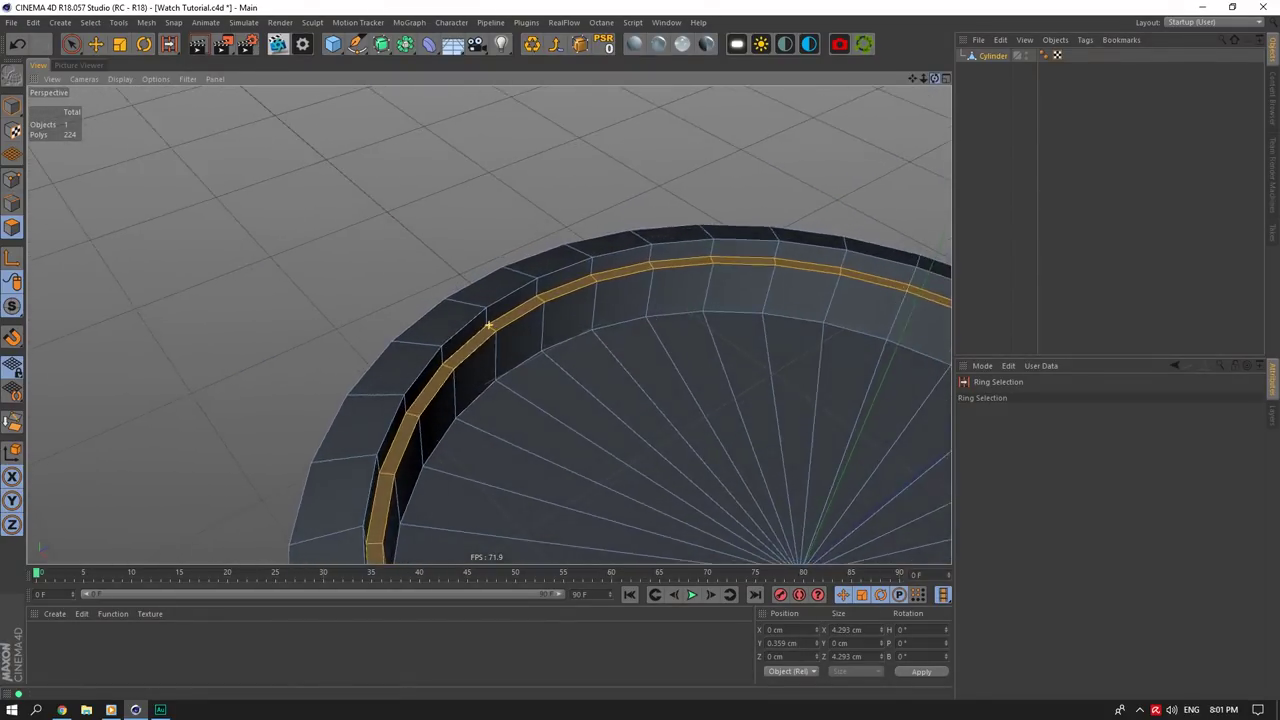
Step: Select the polygons on the case's underside and raise them to about Y -0.128 cm to make the case thinner
{"action": "left_click_drag", "start_coordinate": [935, 78], "coordinate": [926, 6]}
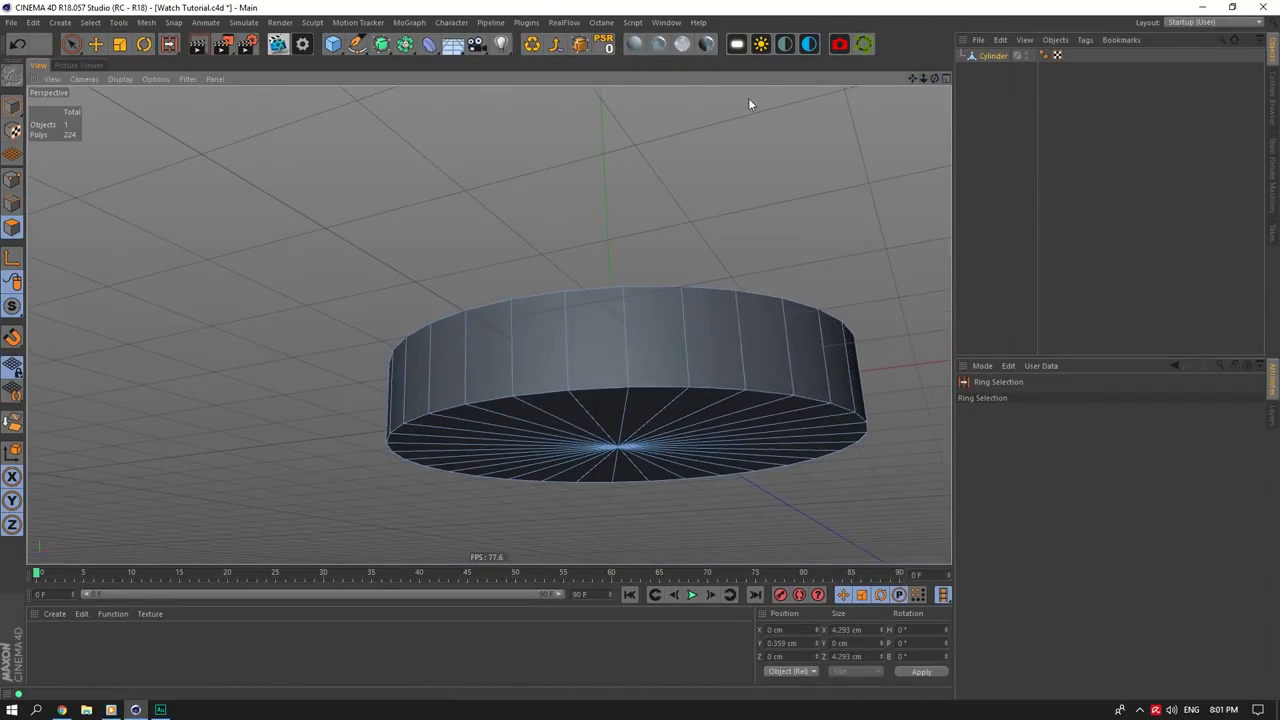
{"action": "left_click", "coordinate": [71, 46]}
{"action": "mouse_move", "coordinate": [608, 432]}
{"action": "left_mouse_down"}
{"action": "mouse_move", "coordinate": [648, 437]}
{"action": "mouse_move", "coordinate": [573, 441]}
{"action": "left_mouse_up"}
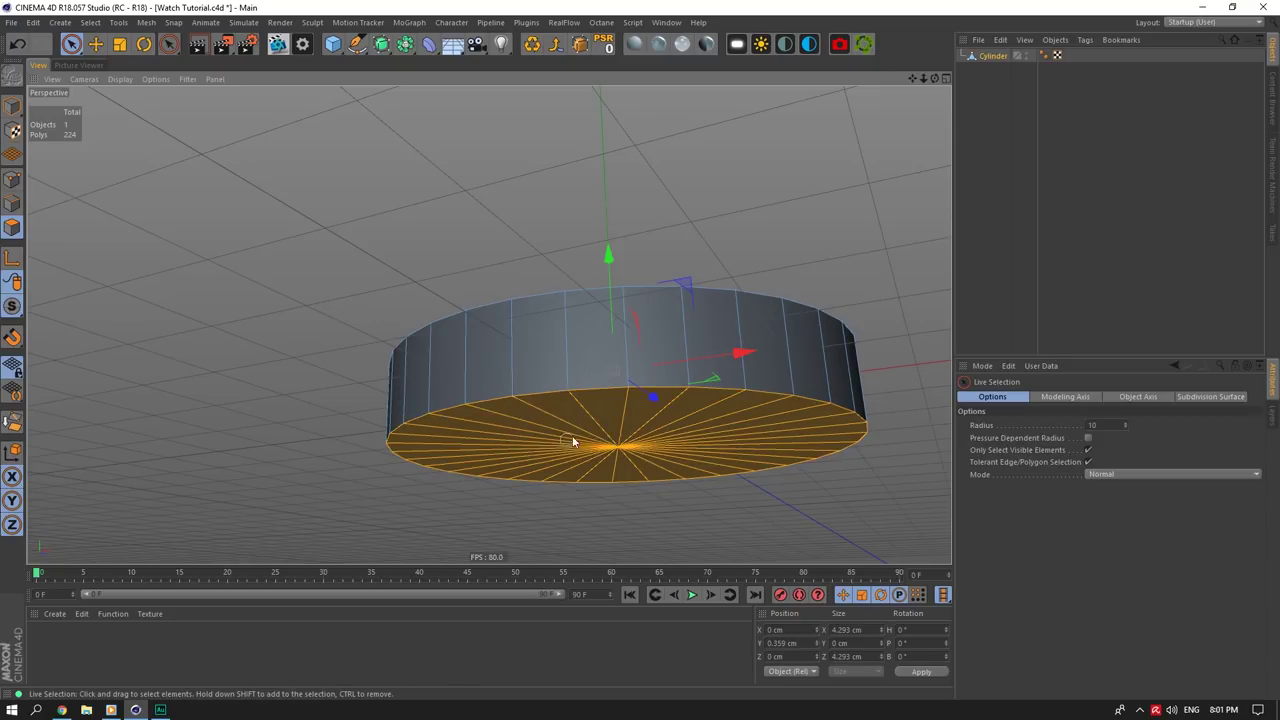
{"action": "left_click_drag", "start_coordinate": [612, 325], "coordinate": [625, 296]}
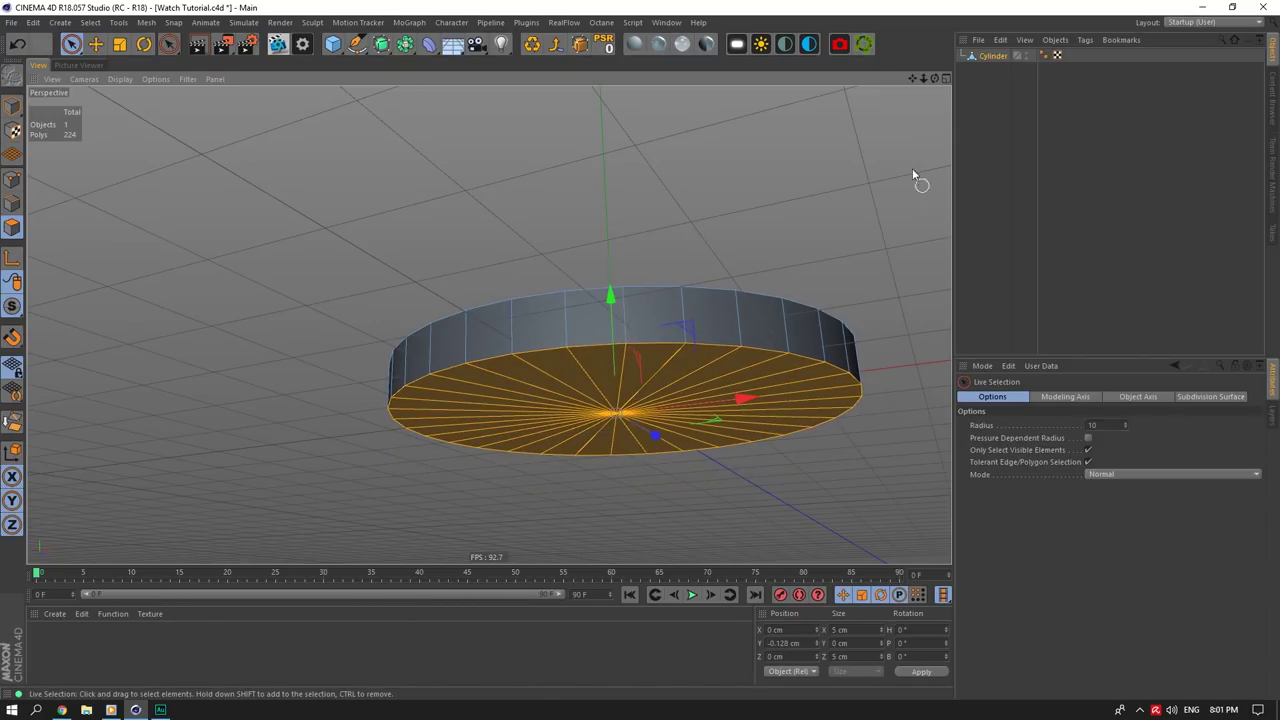
Step: Cut an edge loop around the case's outer wall just below its upper edge, at about 83.35% offset
{"action": "left_click_drag", "start_coordinate": [934, 79], "coordinate": [935, 150]}
{"action": "scroll", "coordinate": [541, 364], "scroll_direction": "up", "scroll_amount": 4}
{"action": "scroll", "coordinate": [537, 366], "scroll_direction": "down", "scroll_amount": 3}
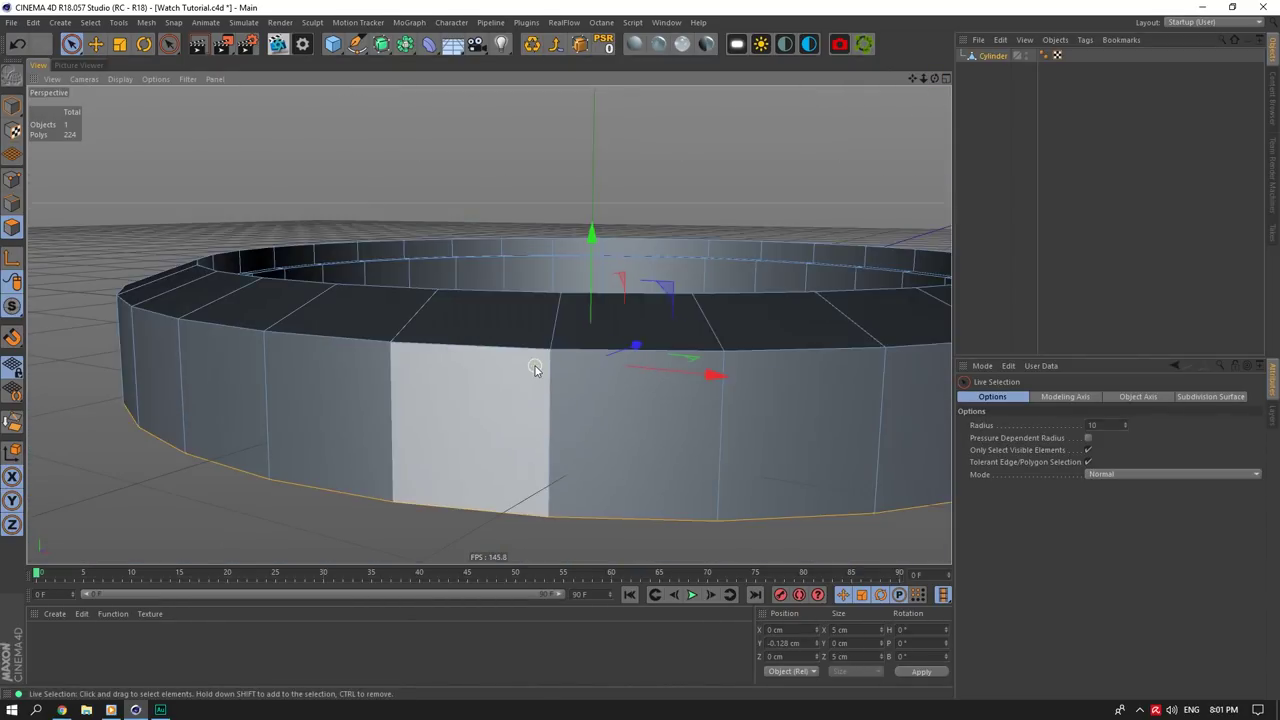
{"action": "left_click", "coordinate": [62, 709]}
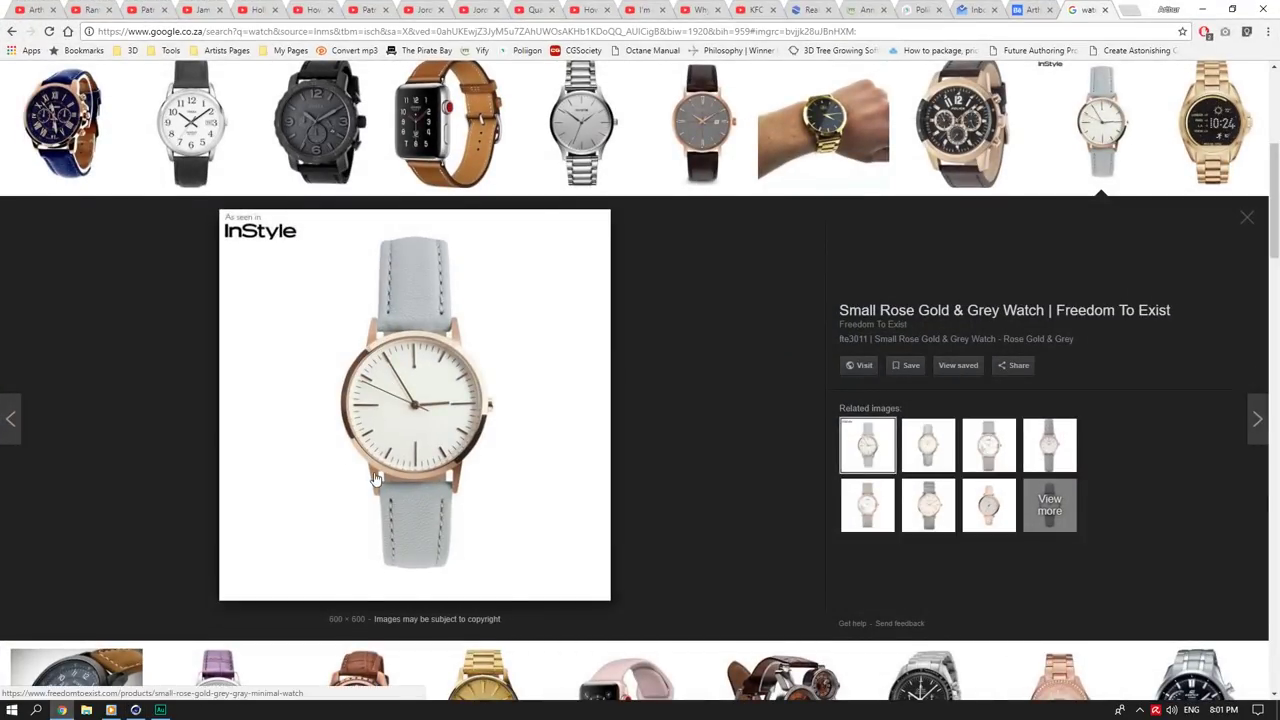
{"action": "left_click", "coordinate": [62, 709]}
{"action": "scroll", "coordinate": [424, 369], "scroll_direction": "up", "scroll_amount": 2}
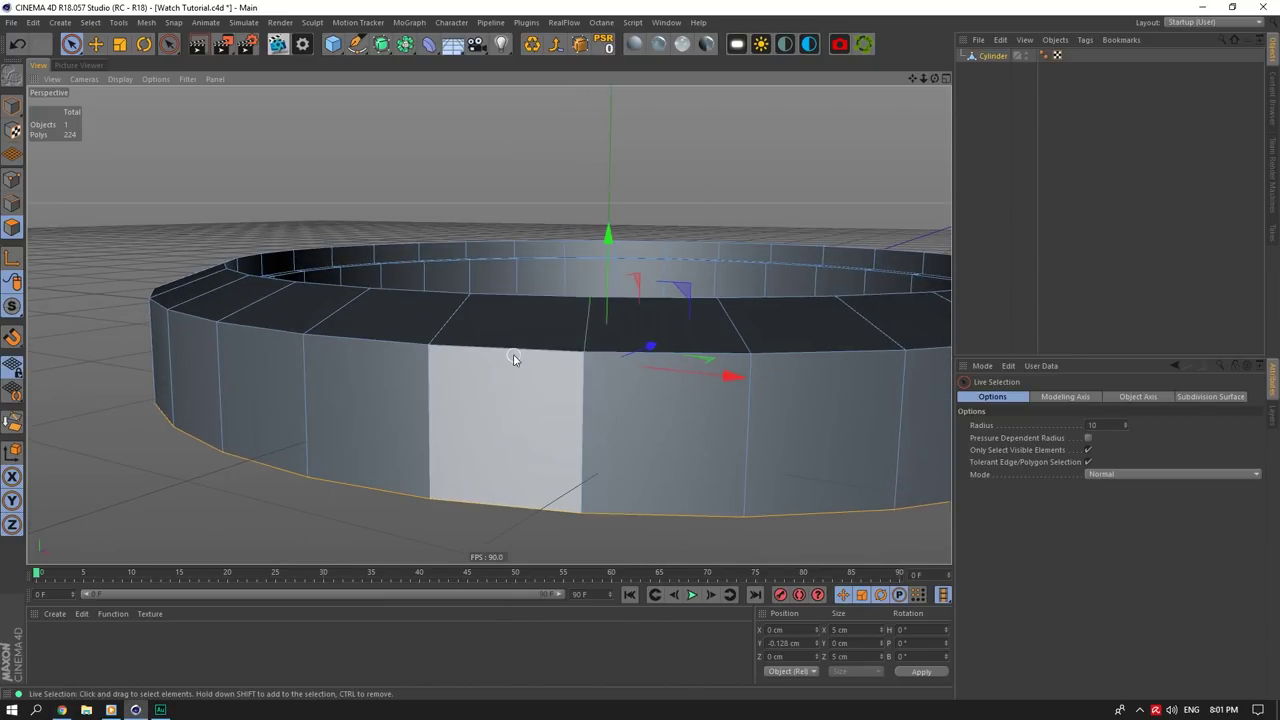
{"action": "right_click", "coordinate": [513, 357]}
{"action": "left_click", "coordinate": [586, 308]}
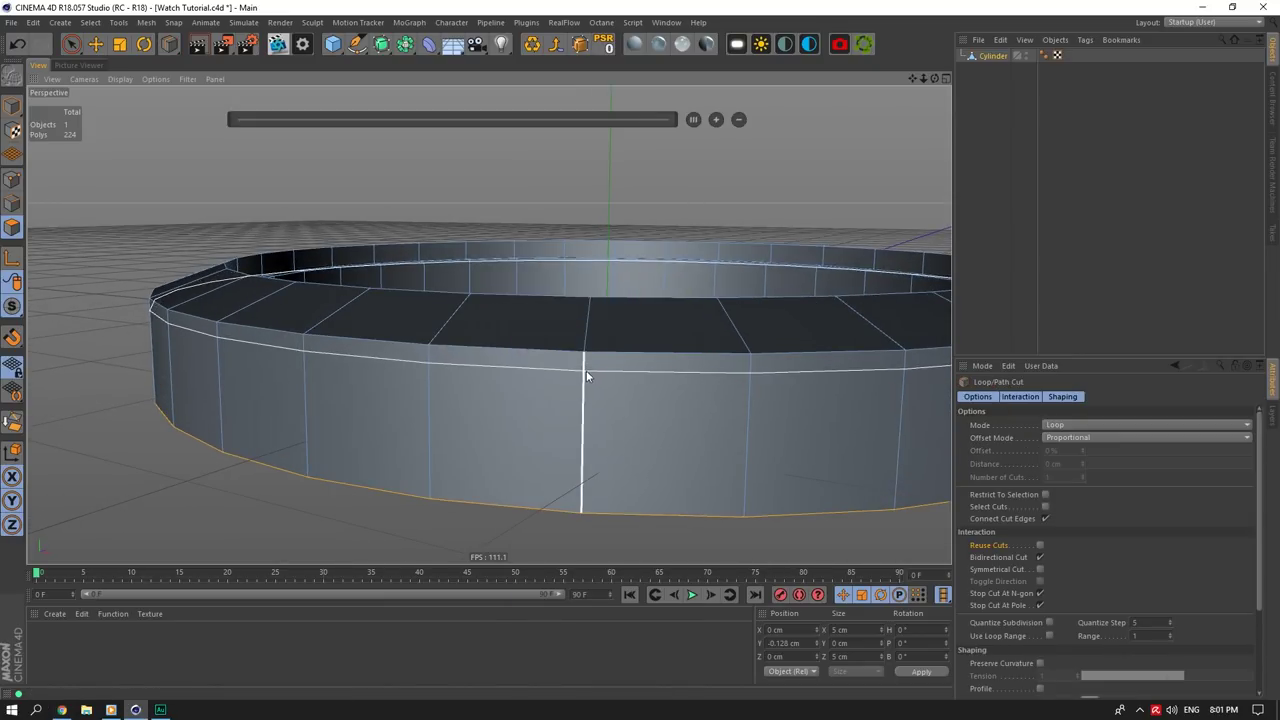
{"action": "left_click", "coordinate": [587, 380]}
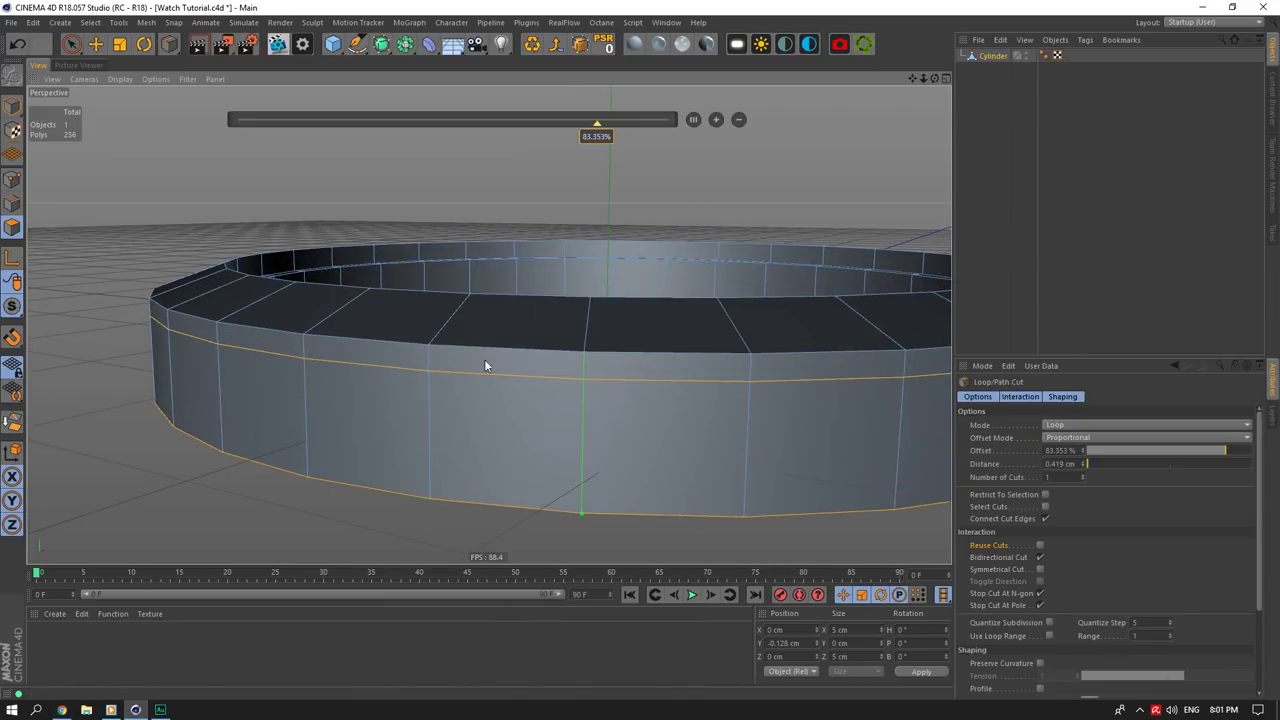
Step: Extrude the underside polygons 0.05 cm and scale them inward to about 4.89 cm across
{"action": "left_click_drag", "start_coordinate": [935, 79], "coordinate": [488, 318]}
{"action": "right_click", "coordinate": [634, 316]}
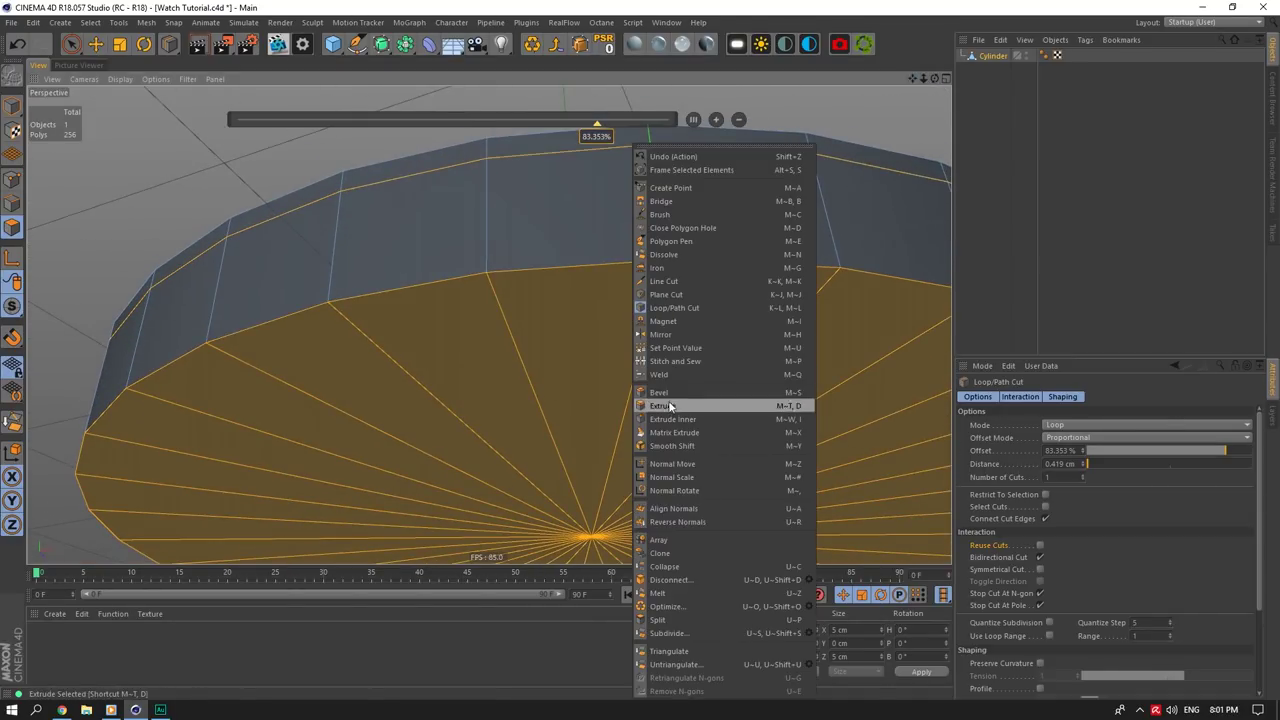
{"action": "left_click", "coordinate": [668, 405]}
{"action": "left_click_drag", "start_coordinate": [698, 297], "coordinate": [700, 299]}
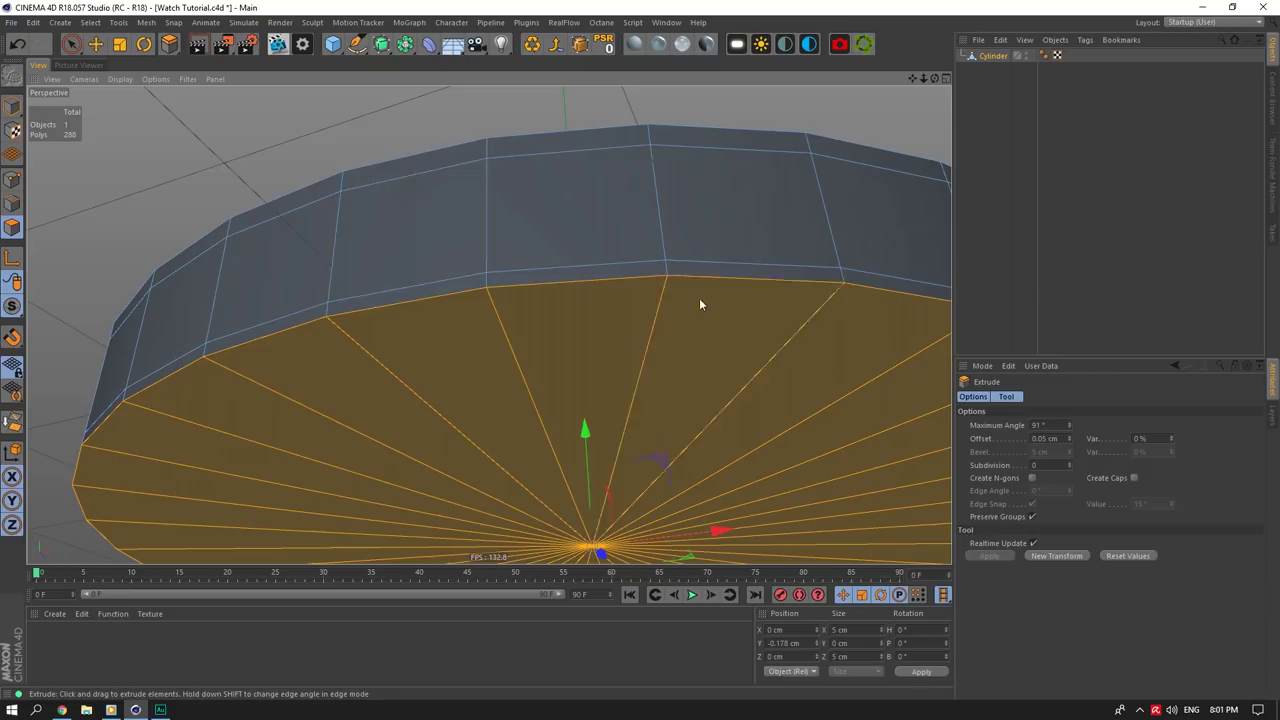
{"action": "left_click", "coordinate": [119, 46]}
{"action": "left_click_drag", "start_coordinate": [686, 561], "coordinate": [672, 559]}
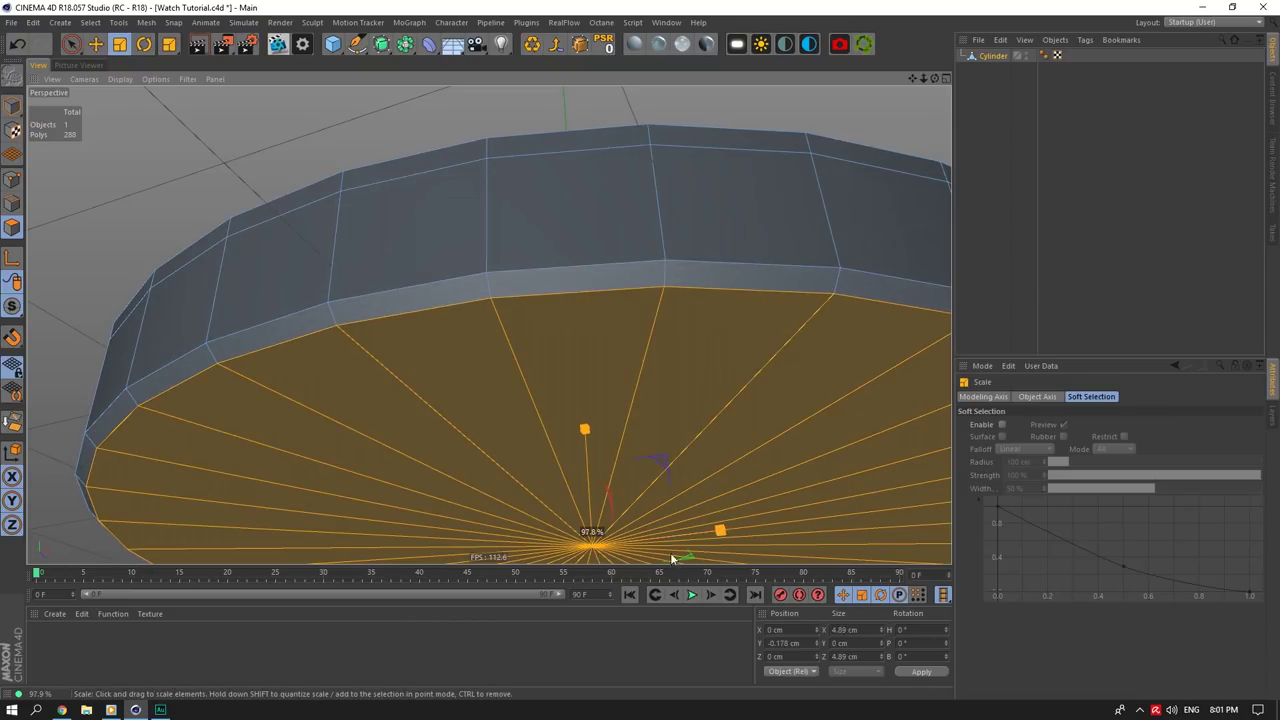
Step: Inset the underside polygons with Extrude Inner and scale them to about 4.448 cm across
{"action": "right_click", "coordinate": [689, 371]}
{"action": "left_click", "coordinate": [727, 420]}
{"action": "left_click_drag", "start_coordinate": [727, 410], "coordinate": [750, 410]}
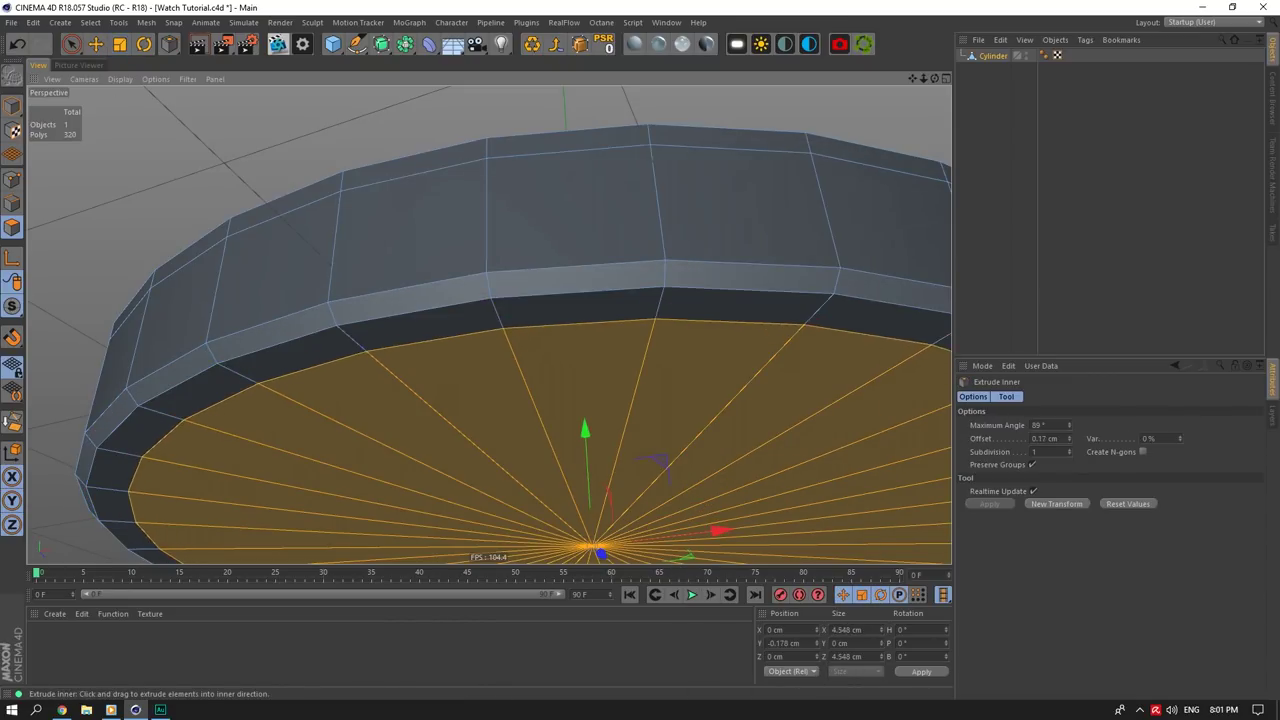
{"action": "key", "text": "t"}
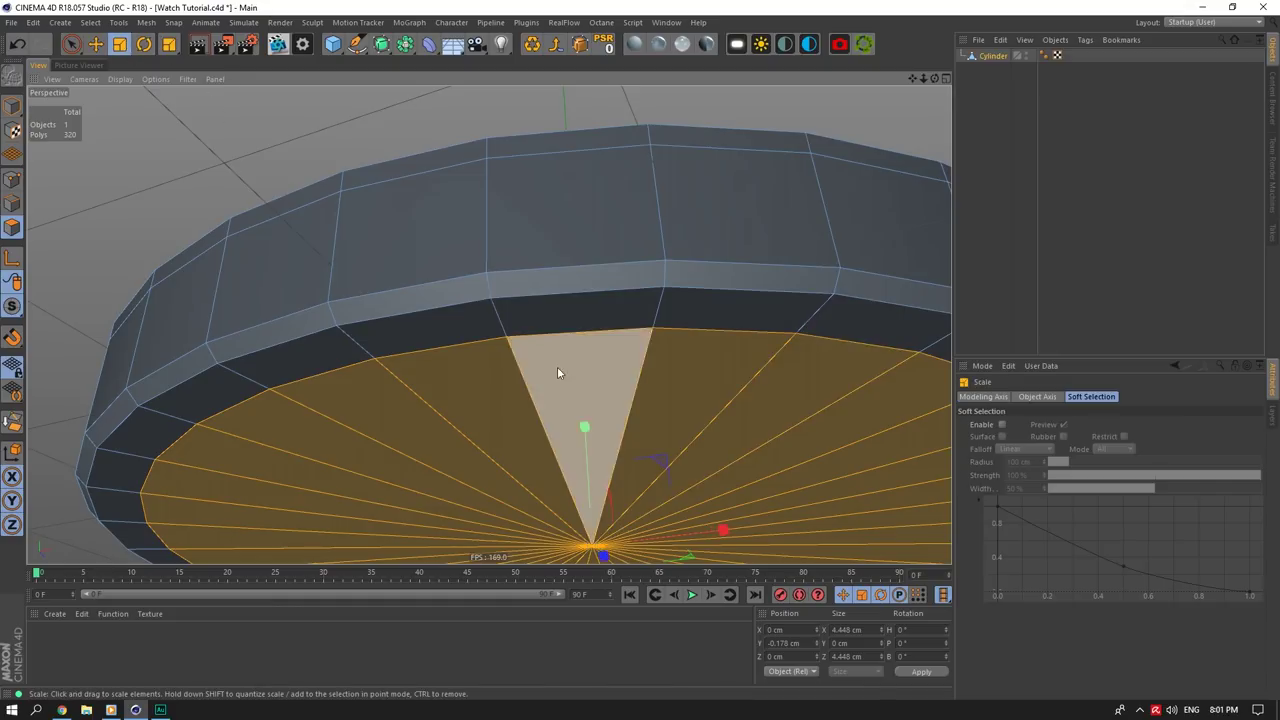
Step: Extrude the inset underside polygons 0.08 cm to form a raised back plate
{"action": "scroll", "coordinate": [557, 368], "scroll_direction": "down", "scroll_amount": 3}
{"action": "right_click", "coordinate": [643, 390]}
{"action": "left_click", "coordinate": [686, 406]}
{"action": "left_click_drag", "start_coordinate": [686, 406], "coordinate": [702, 406]}
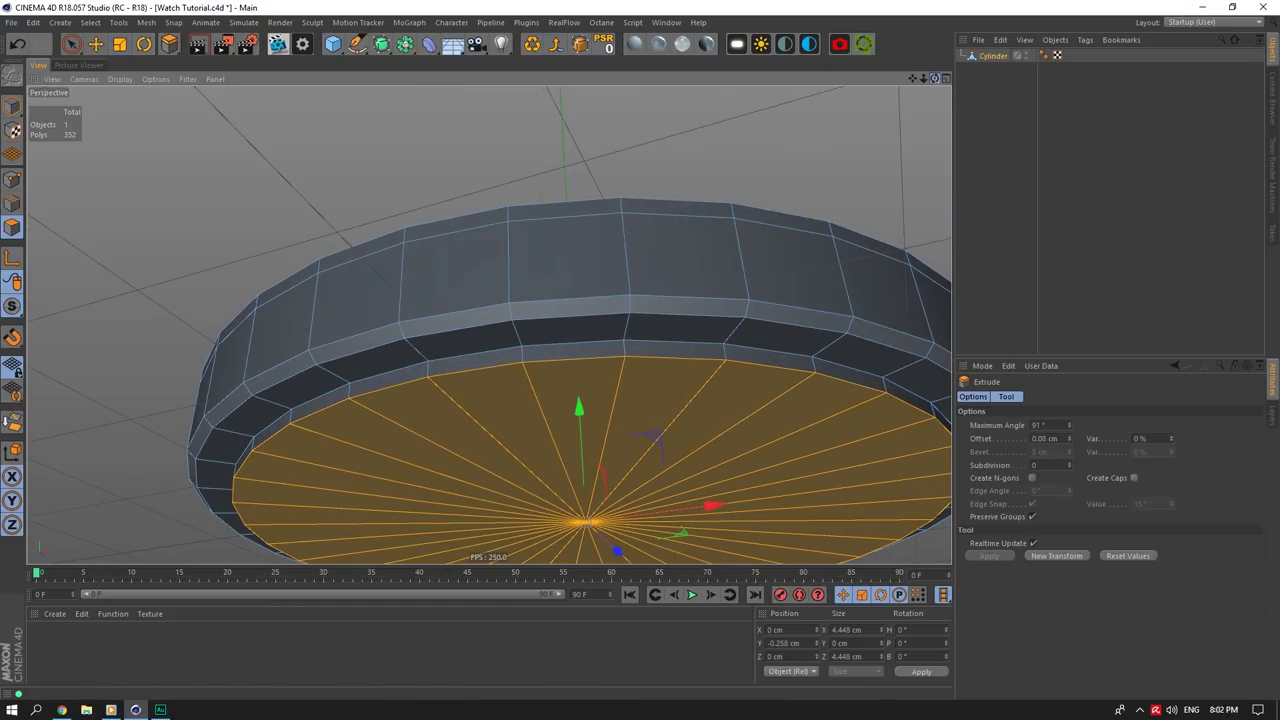
{"action": "left_click_drag", "start_coordinate": [935, 78], "coordinate": [901, 5]}
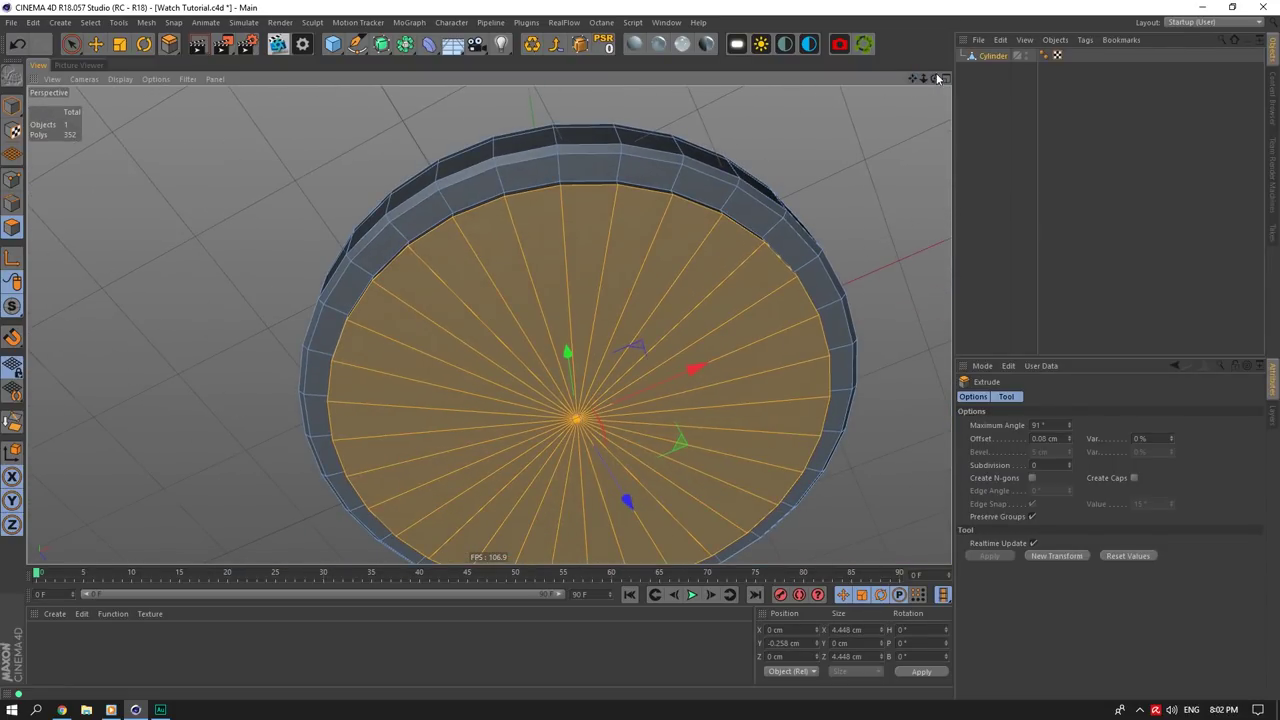
{"action": "left_click_drag", "start_coordinate": [938, 78], "coordinate": [940, 78]}
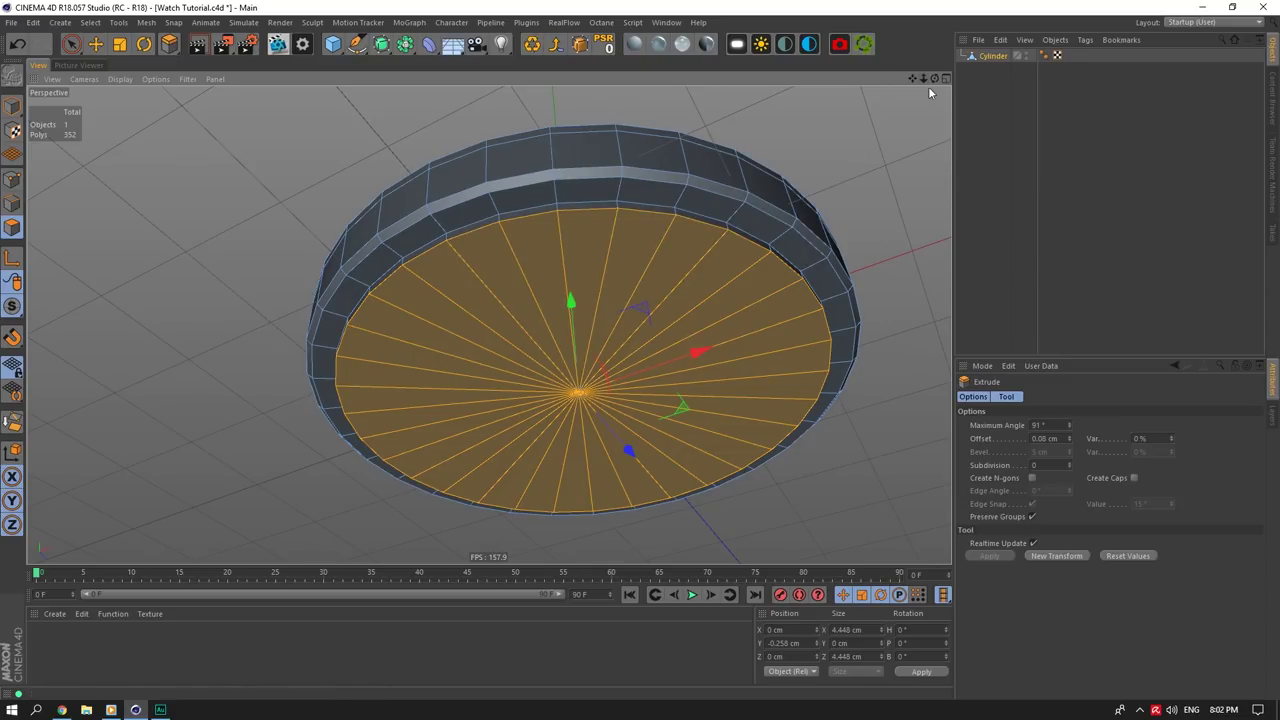
{"action": "left_click_drag", "start_coordinate": [938, 78], "coordinate": [940, 78]}
{"action": "left_click_drag", "start_coordinate": [488, 324], "coordinate": [488, 324], "text": "alt"}
{"action": "middle_click_drag", "start_coordinate": [488, 324], "coordinate": [489, 325], "text": "alt"}
{"action": "left_click_drag", "start_coordinate": [489, 325], "coordinate": [489, 325], "text": "alt"}
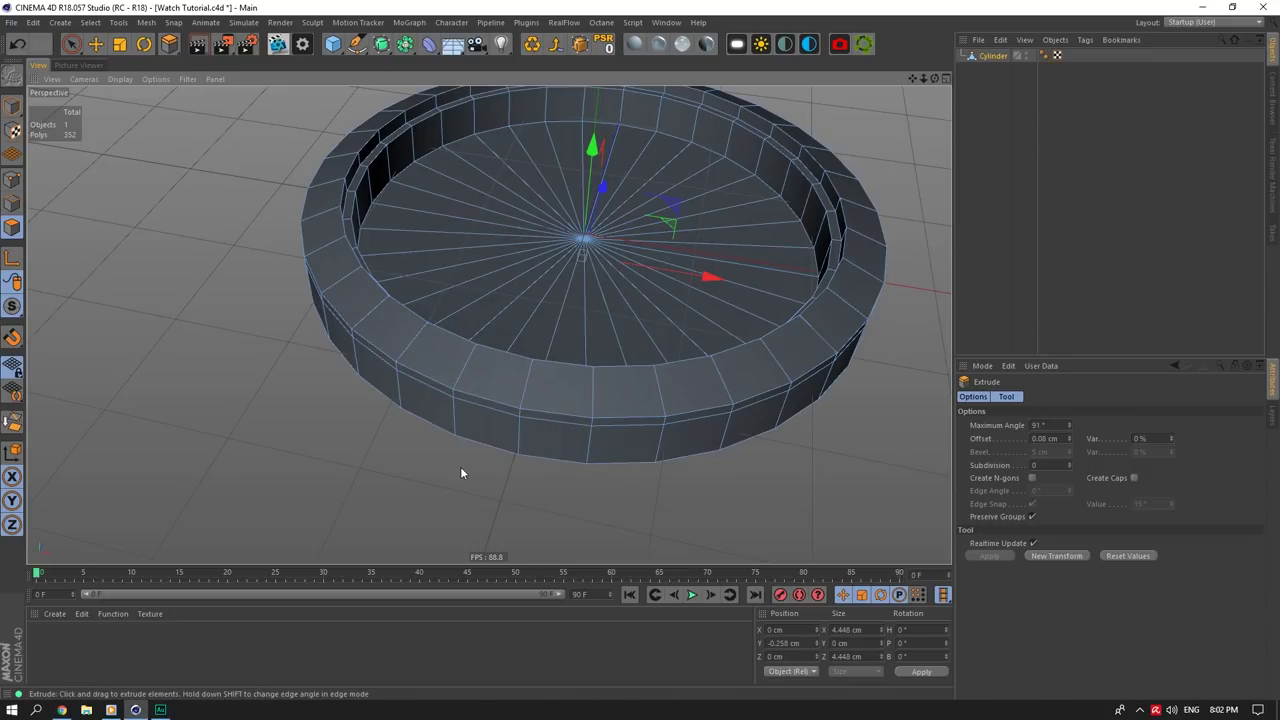
Step: Select two symmetrical outer-wall polygons at the front of the case for the strap lugs, checking the placement against the reference photo
{"action": "left_click", "coordinate": [97, 45]}
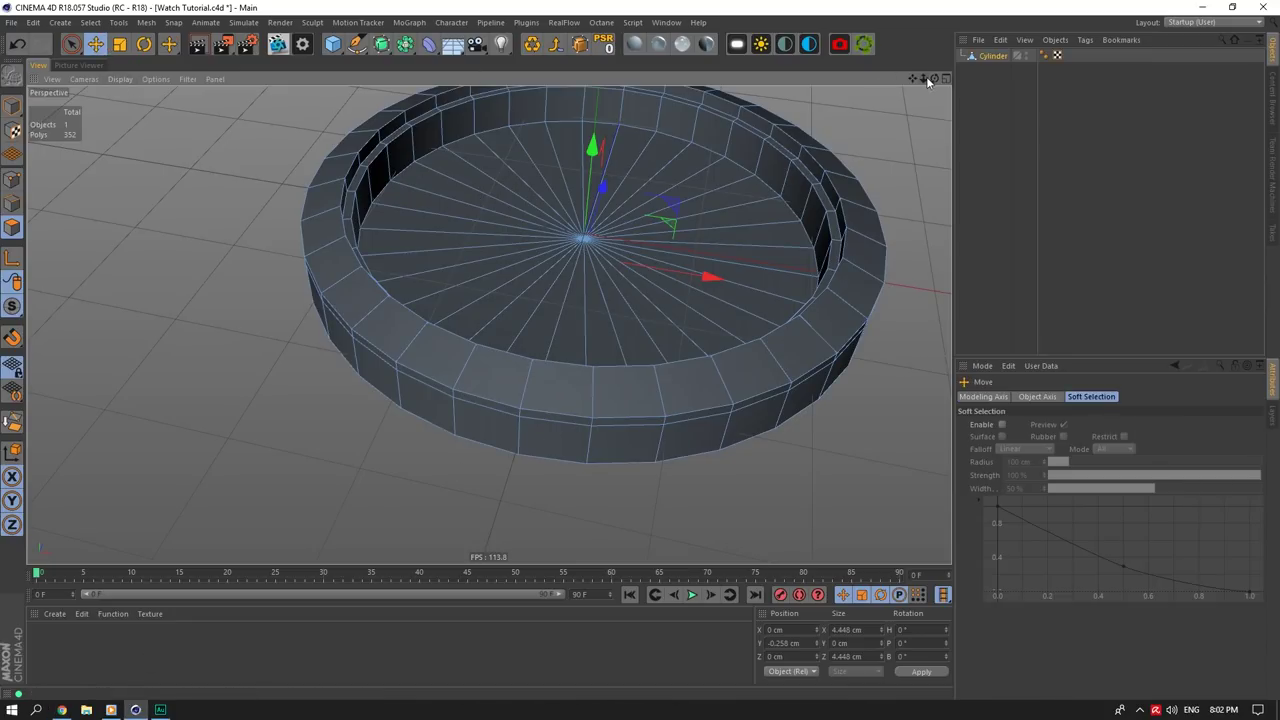
{"action": "left_click_drag", "start_coordinate": [927, 79], "coordinate": [927, 111]}
{"action": "left_click", "coordinate": [696, 435]}
{"action": "scroll", "coordinate": [696, 435], "scroll_direction": "down", "scroll_amount": 3}
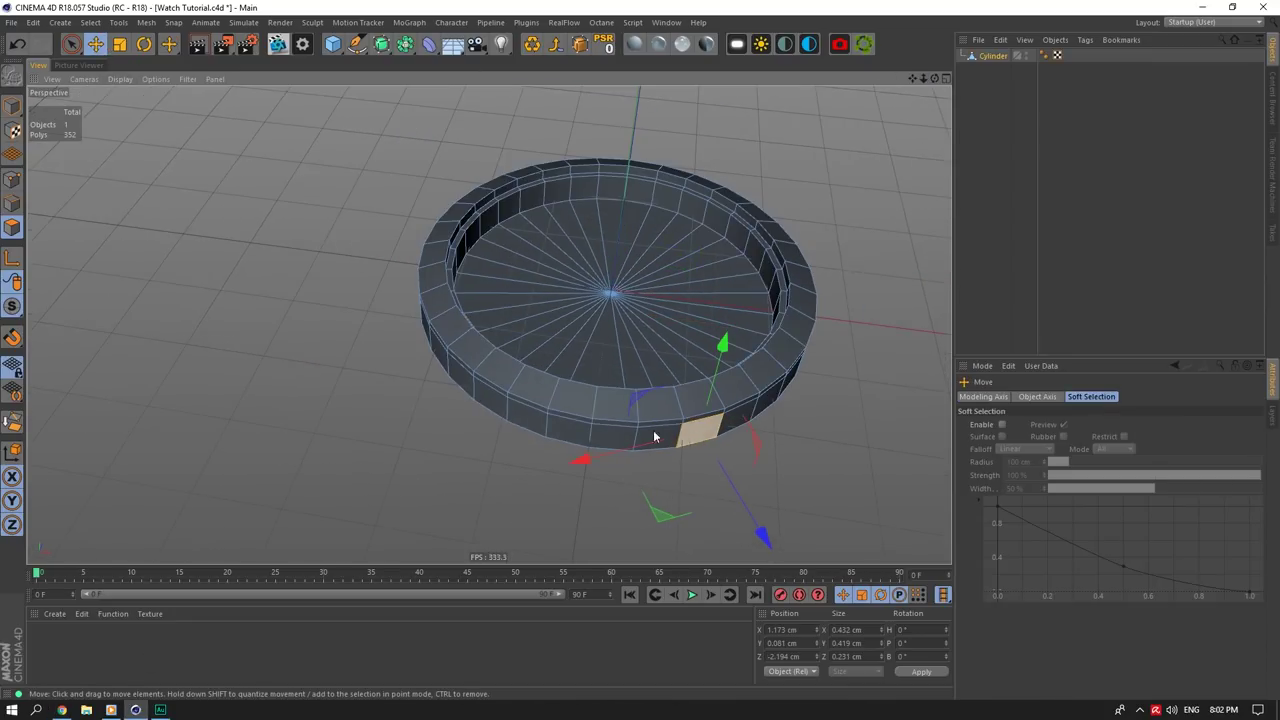
{"action": "left_click", "coordinate": [61, 710]}
{"action": "left_click", "coordinate": [61, 710]}
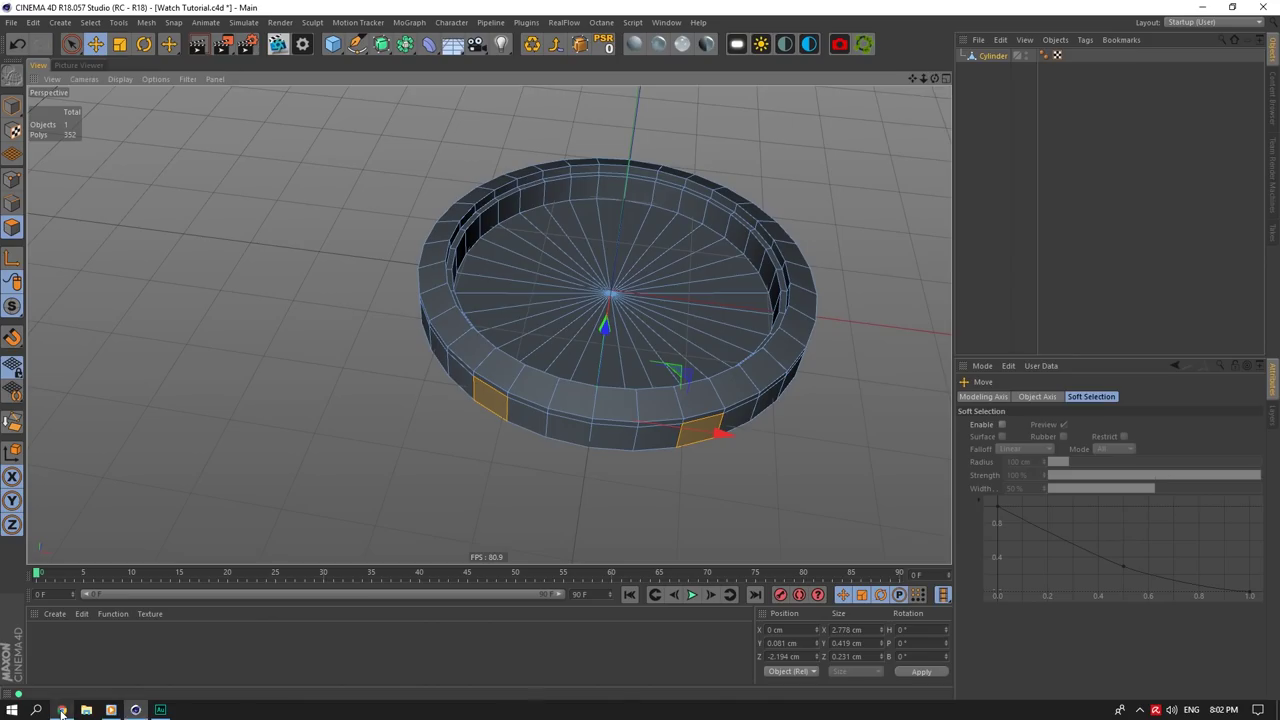
{"action": "left_click", "coordinate": [61, 710]}
{"action": "left_click", "coordinate": [61, 710]}
{"action": "left_click", "coordinate": [61, 710]}
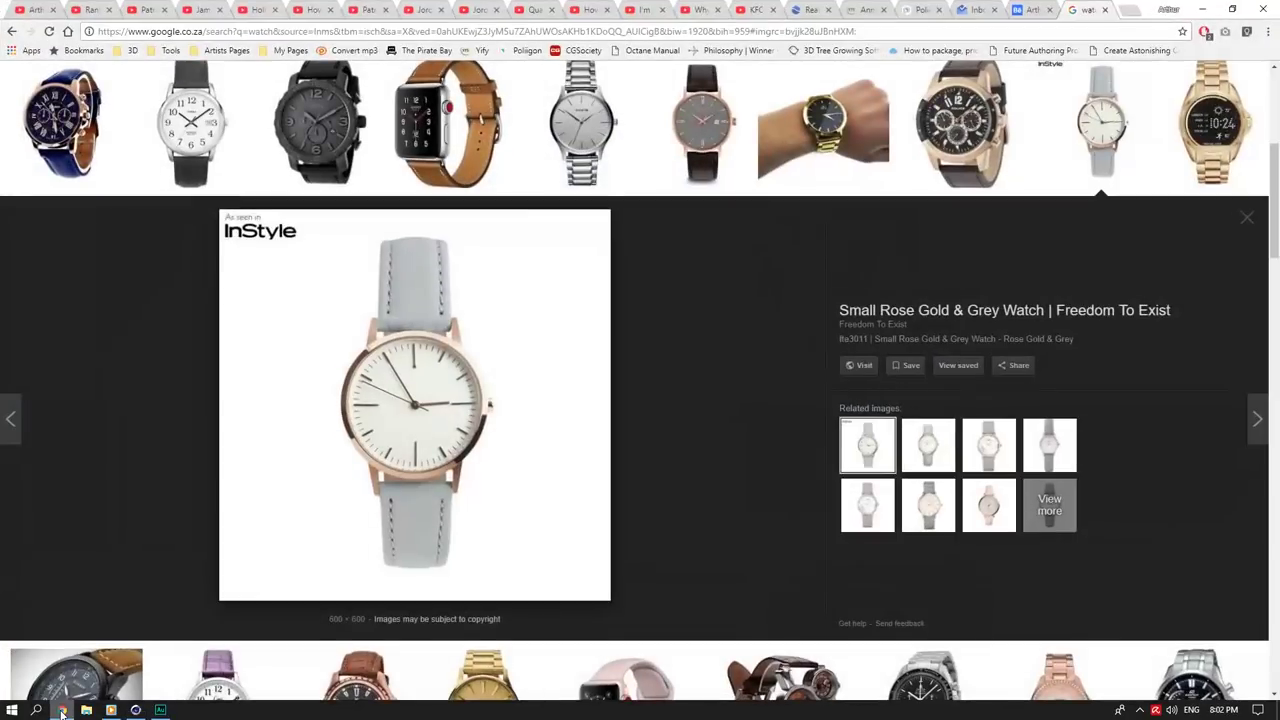
{"action": "left_click", "coordinate": [61, 710]}
Step: Extrude the two lug polygons 1.92 cm and scale their end faces together along X to about 2.591 cm
{"action": "right_click", "coordinate": [718, 363]}
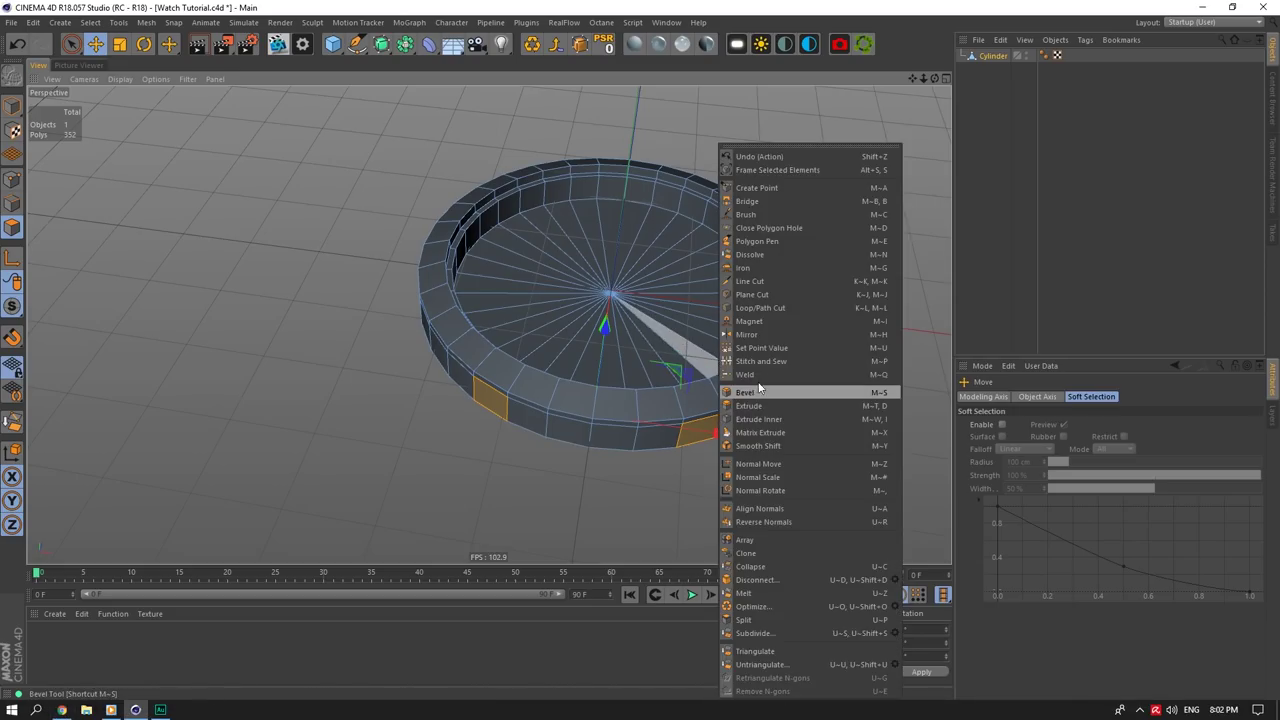
{"action": "left_click", "coordinate": [742, 404]}
{"action": "left_click_drag", "start_coordinate": [744, 383], "coordinate": [860, 383]}
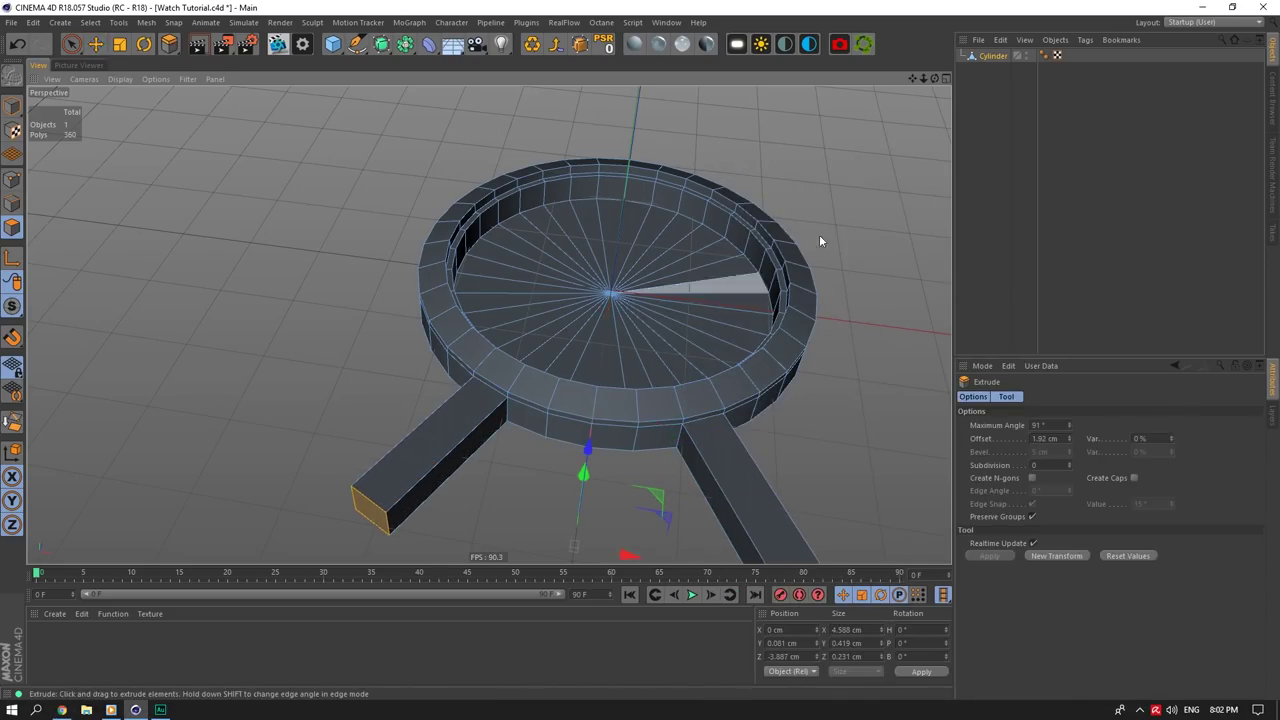
{"action": "left_click_drag", "start_coordinate": [935, 78], "coordinate": [908, 5]}
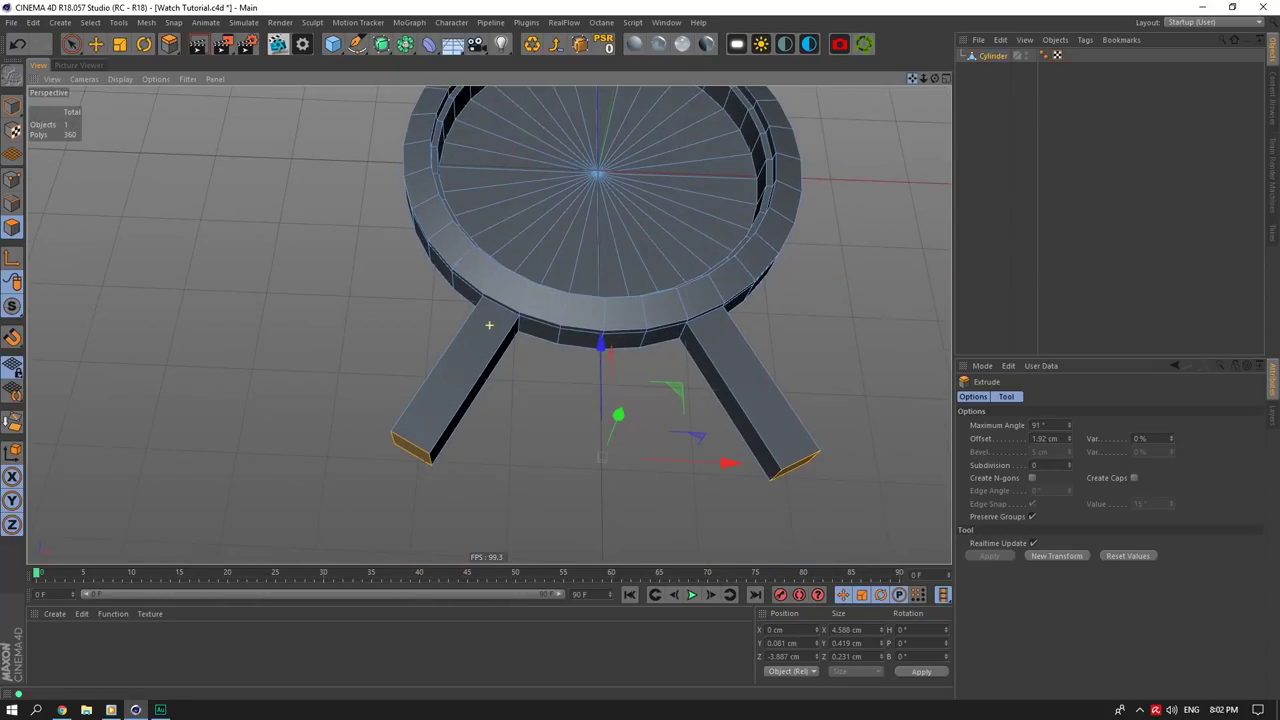
{"action": "left_click", "coordinate": [120, 44]}
{"action": "left_click_drag", "start_coordinate": [728, 463], "coordinate": [661, 457]}
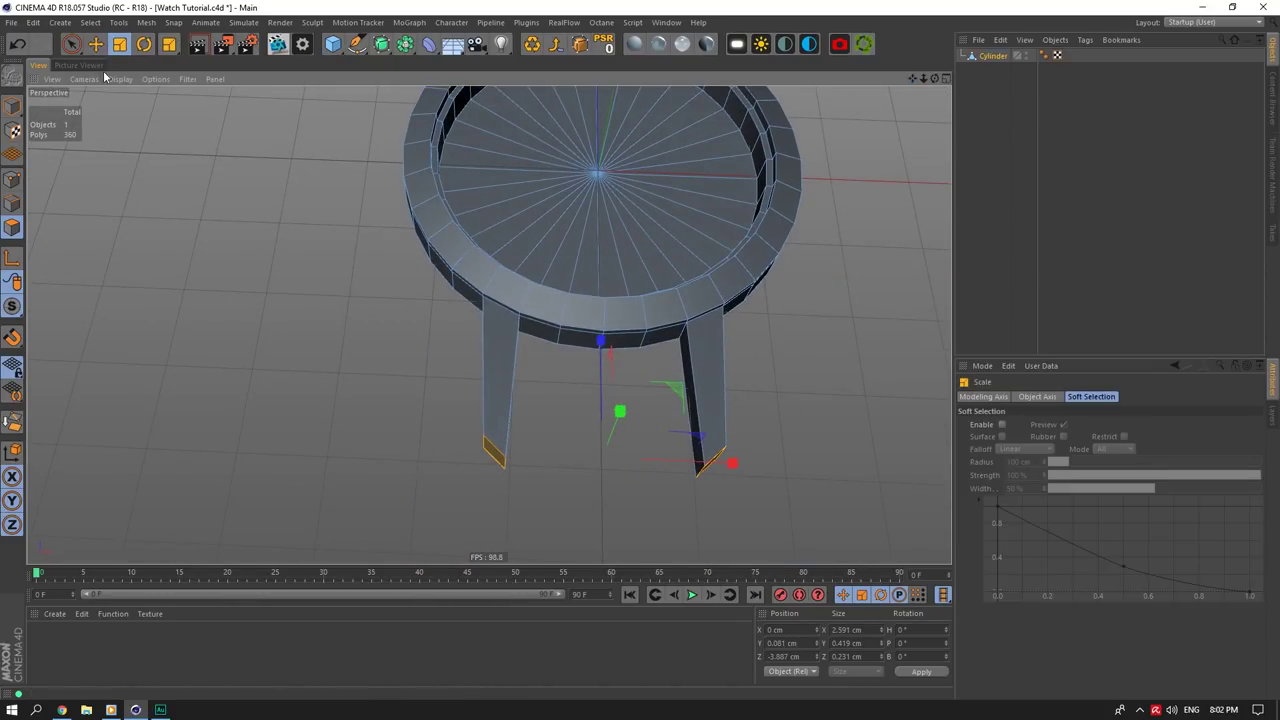
Step: Square off the lug ends by moving their inner vertical edges along Z to about -3.783 cm
{"action": "left_click", "coordinate": [11, 205]}
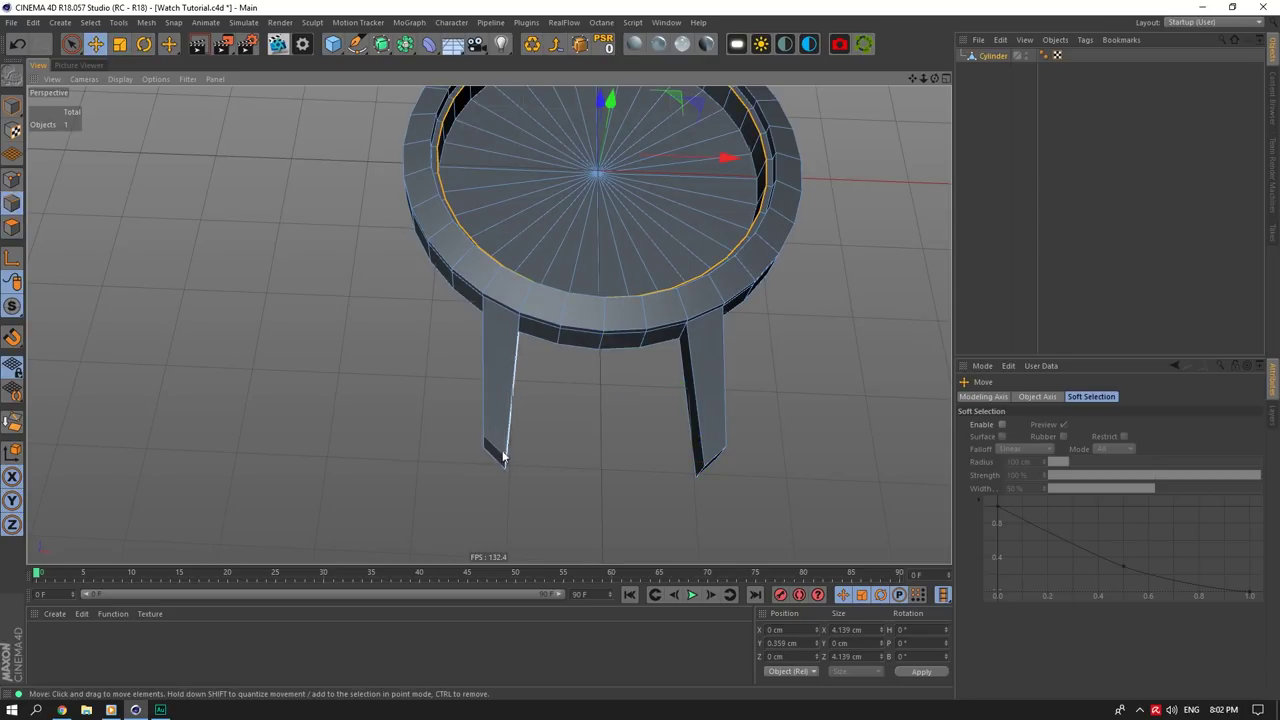
{"action": "left_click", "coordinate": [700, 470]}
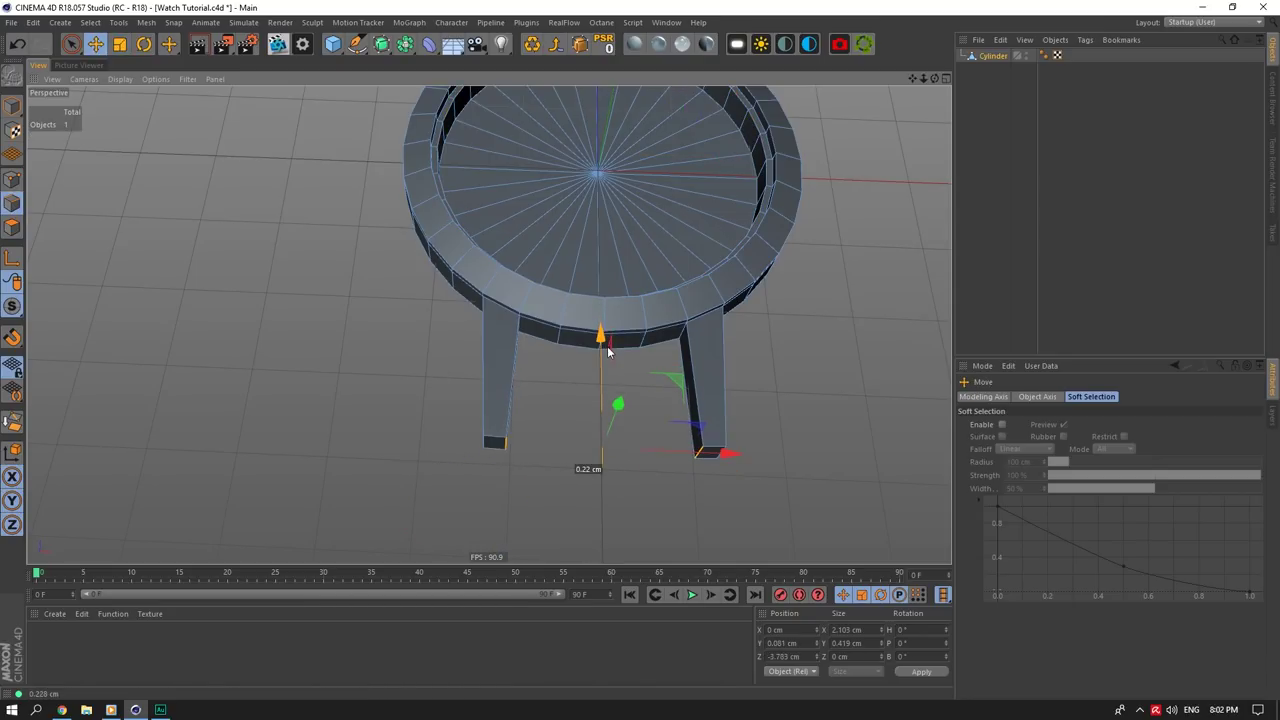
{"action": "left_click_drag", "start_coordinate": [607, 350], "coordinate": [607, 350]}
{"action": "left_click_drag", "start_coordinate": [935, 78], "coordinate": [868, 4]}
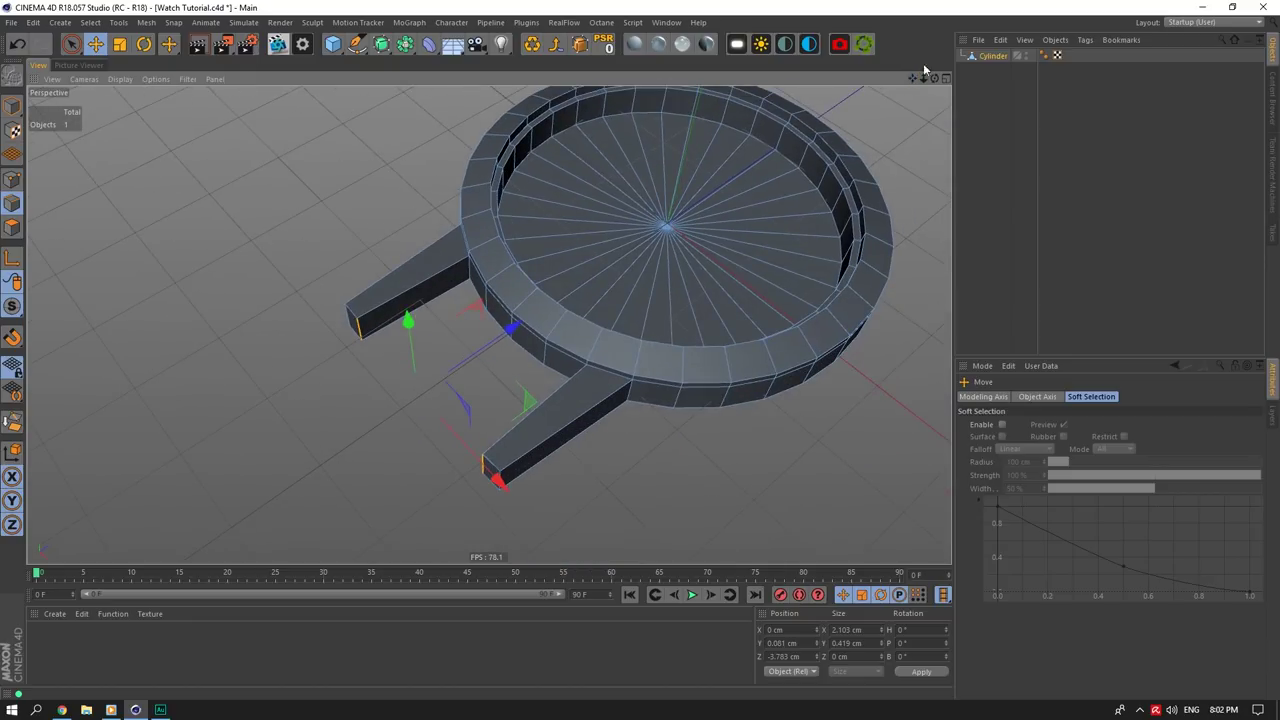
Step: Place the Cylinder under a Subdivision Surface, disable the smoothing and reselect the Cylinder
{"action": "left_click_drag", "start_coordinate": [420, 305], "coordinate": [440, 255], "text": "alt"}
{"action": "left_click_drag", "start_coordinate": [380, 47], "coordinate": [462, 64], "text": "alt"}
{"action": "scroll", "coordinate": [494, 274], "scroll_direction": "up", "scroll_amount": 4}
{"action": "left_click_drag", "start_coordinate": [923, 79], "coordinate": [880, 79]}
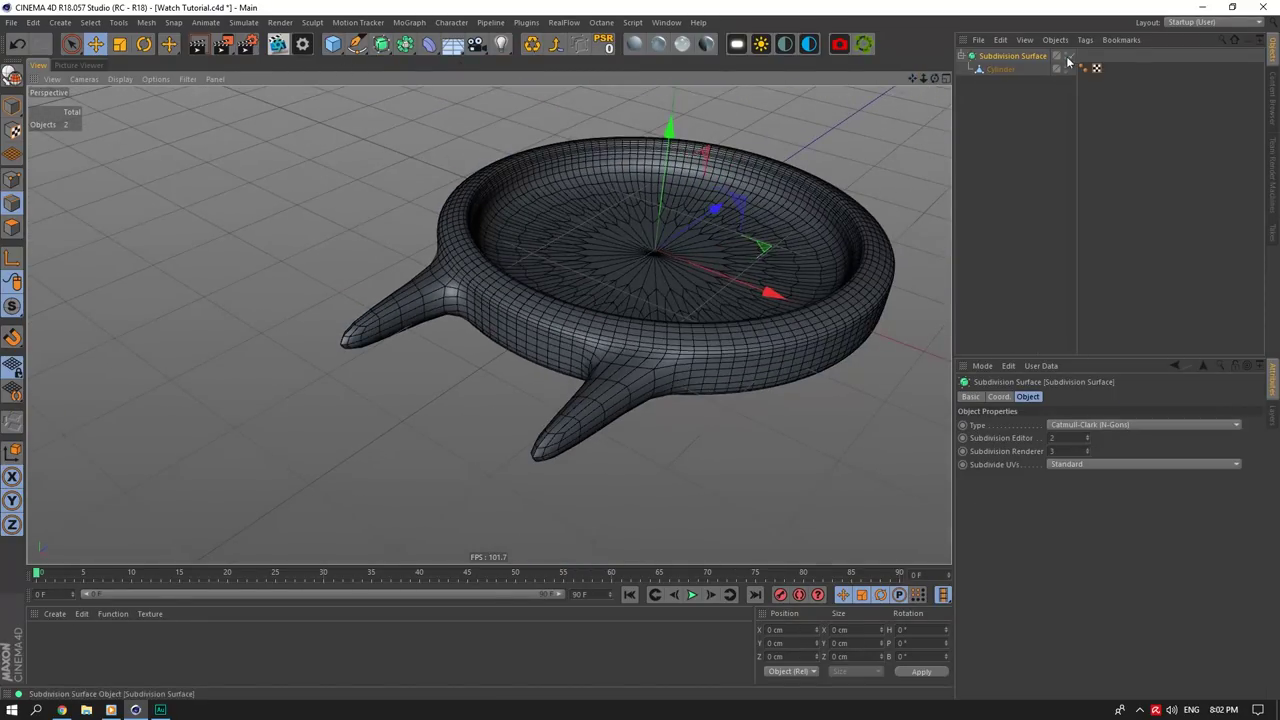
{"action": "left_click", "coordinate": [1072, 57]}
{"action": "left_click", "coordinate": [1012, 71]}
Step: Set the project's View Clipping to Small for close-up work on the case's inner wall
{"action": "scroll", "coordinate": [597, 123], "scroll_direction": "up", "scroll_amount": 8}
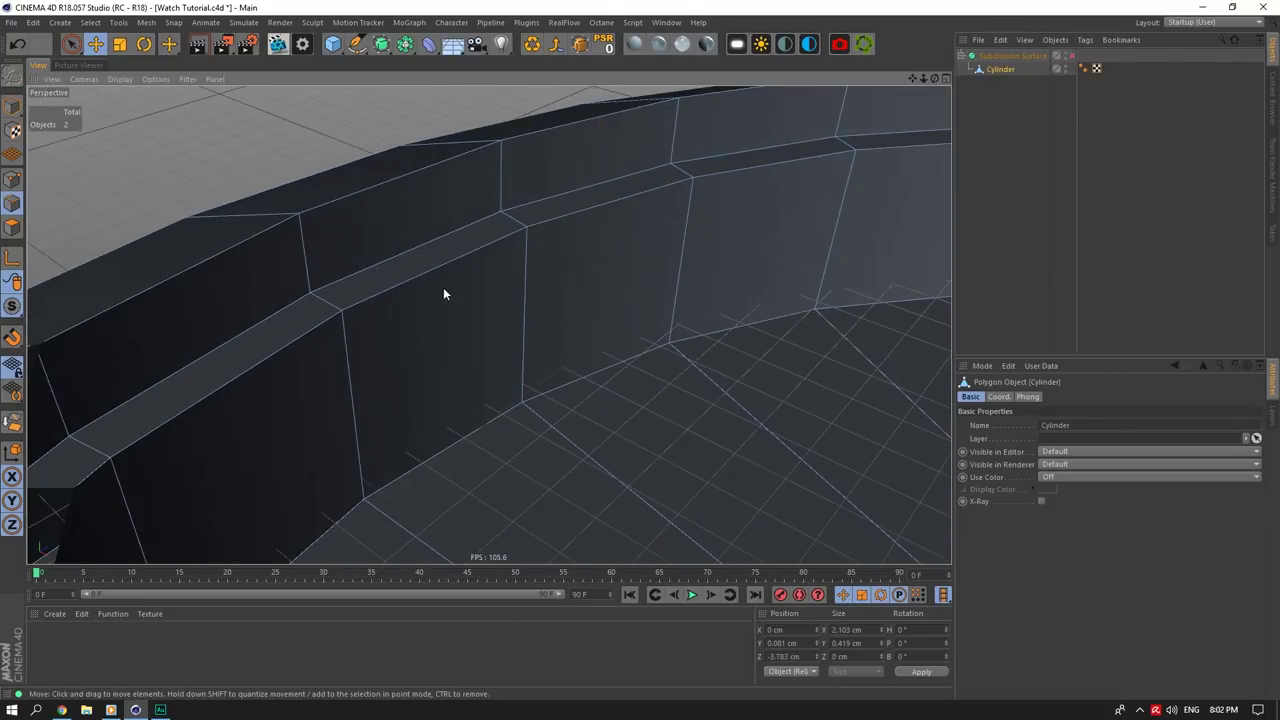
{"action": "scroll", "coordinate": [405, 362], "scroll_direction": "up", "scroll_amount": 3}
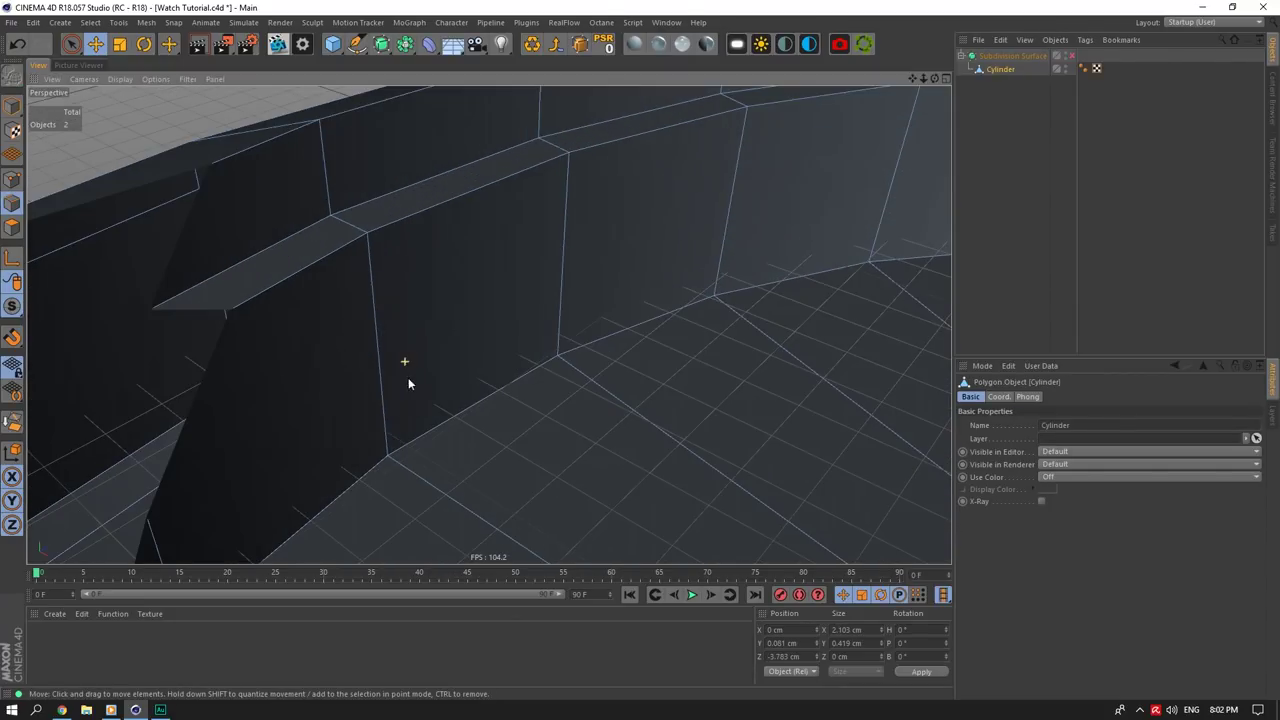
{"action": "left_click", "coordinate": [982, 366]}
{"action": "left_click", "coordinate": [1025, 548]}
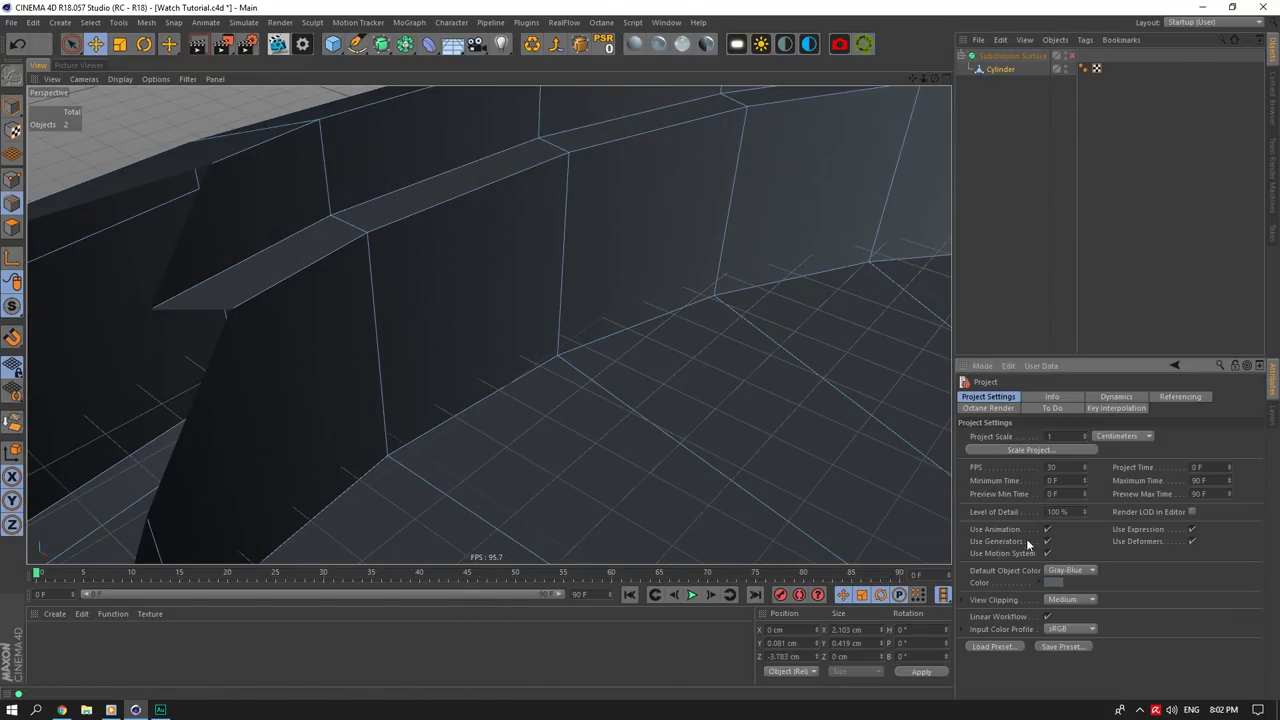
{"action": "left_click", "coordinate": [1058, 626]}
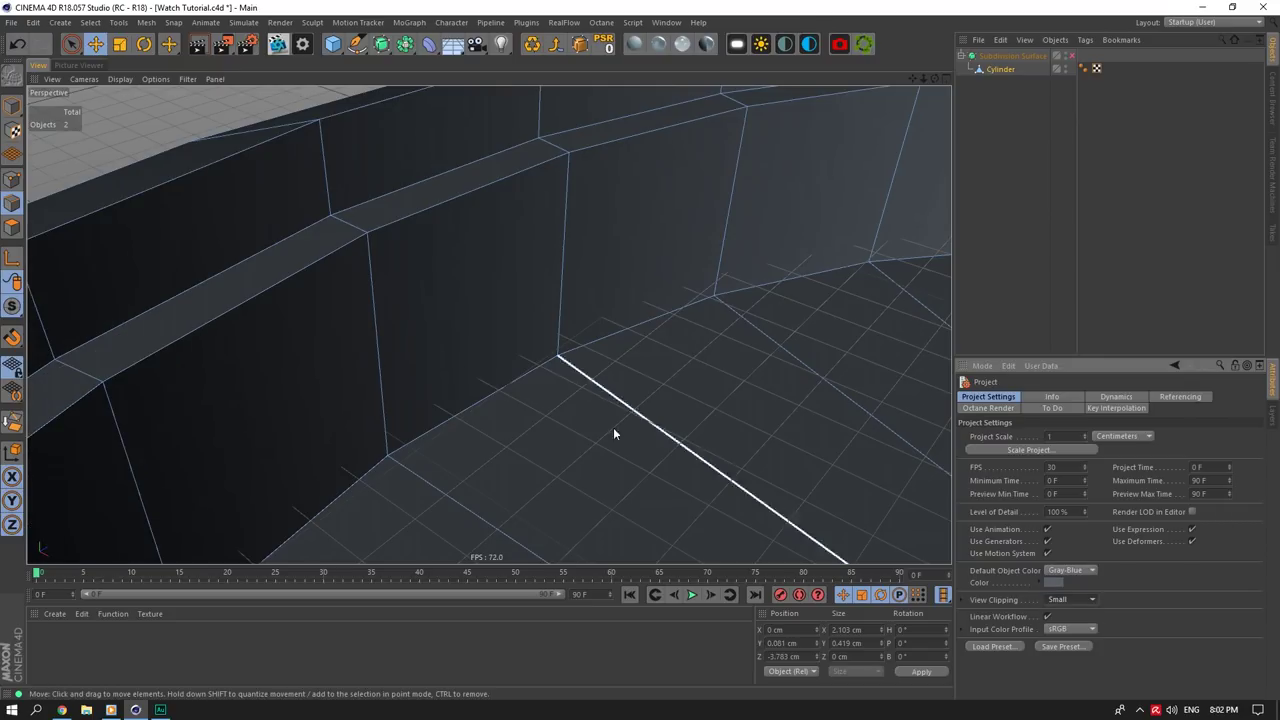
Step: Cut supporting edge loops along the base of the recess's inner wall and beside both edges of the narrow ledge
{"action": "right_click", "coordinate": [368, 218]}
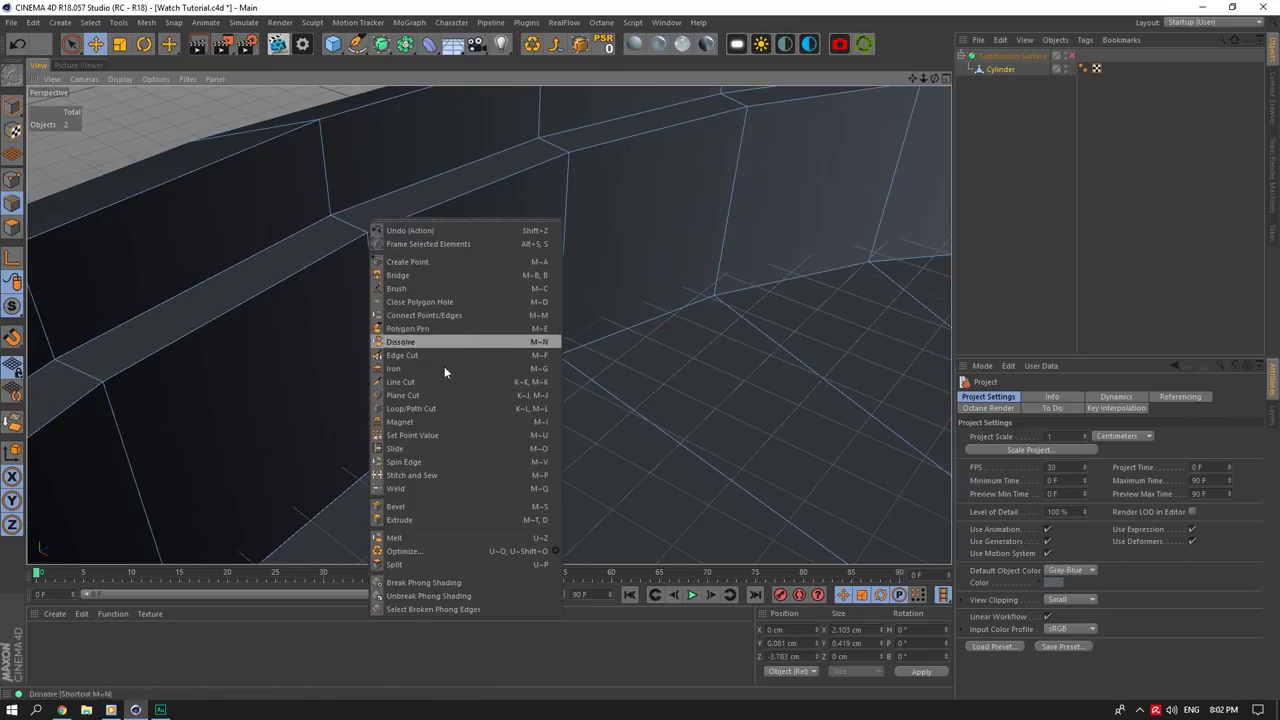
{"action": "left_click", "coordinate": [420, 405]}
{"action": "left_click", "coordinate": [387, 453]}
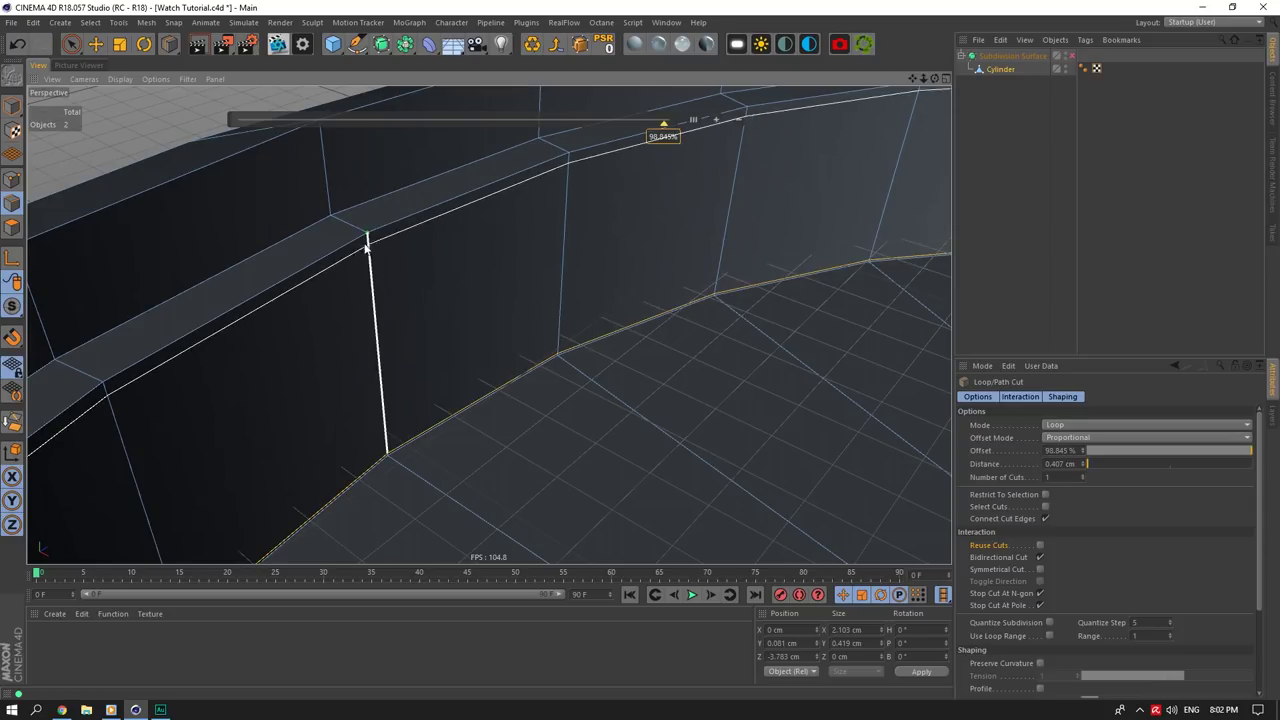
{"action": "scroll", "coordinate": [325, 221], "scroll_direction": "up", "scroll_amount": 5}
{"action": "left_click", "coordinate": [330, 212]}
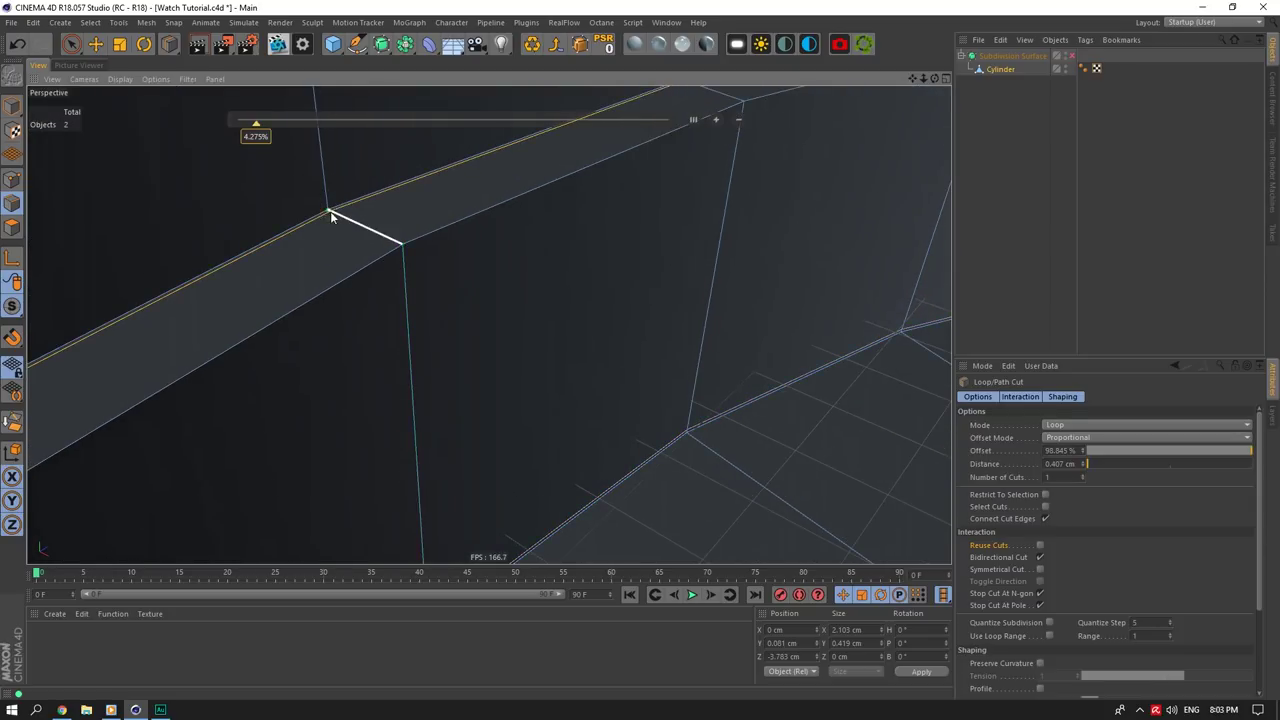
{"action": "left_click", "coordinate": [401, 245]}
{"action": "left_click", "coordinate": [948, 84]}
Step: Cut a supporting edge loop just below the top edge of the inner wall above the ledge
{"action": "middle_click_drag", "start_coordinate": [370, 85], "coordinate": [516, 195], "text": "alt"}
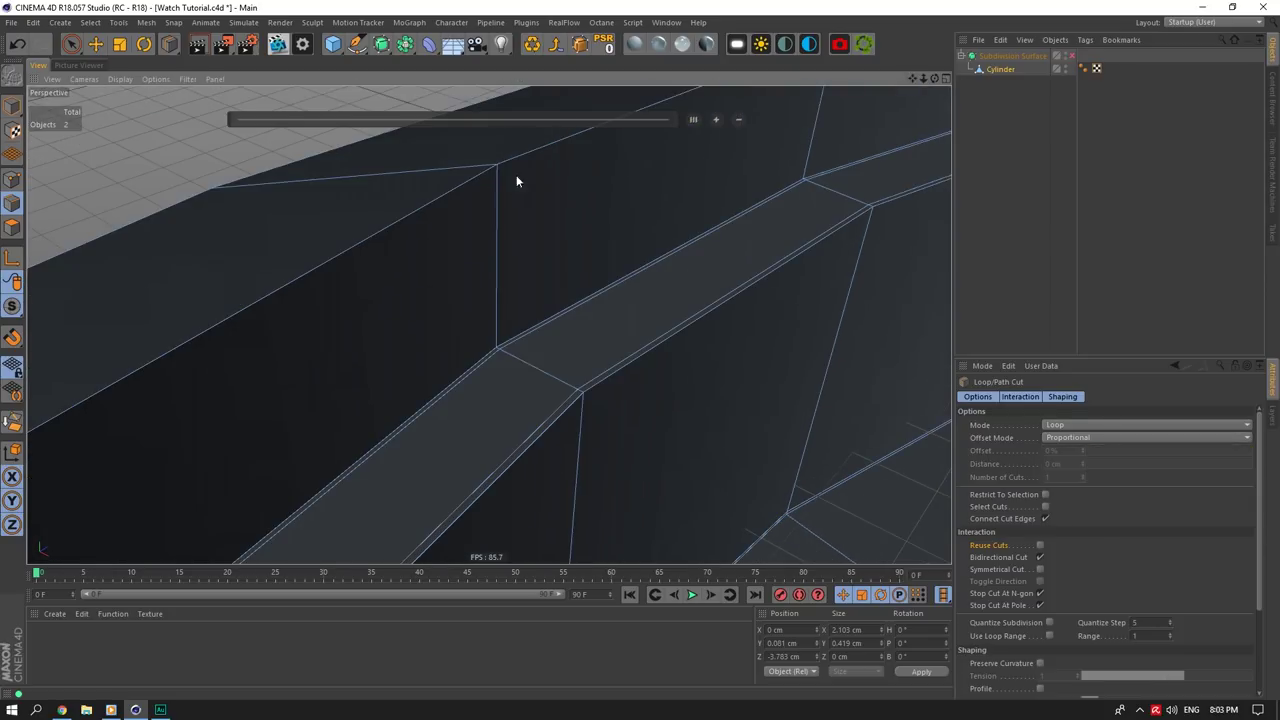
{"action": "left_click", "coordinate": [497, 171]}
{"action": "left_click", "coordinate": [915, 67]}
{"action": "left_click_drag", "start_coordinate": [489, 326], "coordinate": [380, 270], "text": "alt"}
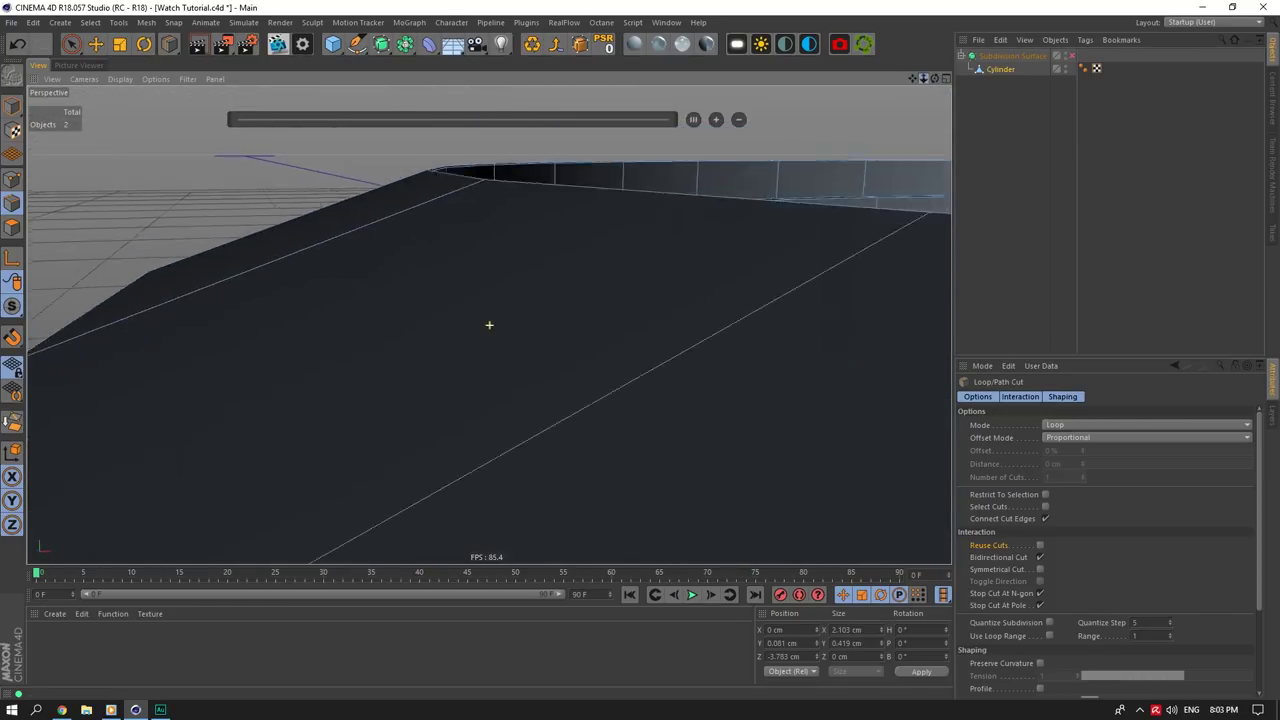
Step: Cut a supporting edge loop around the case's outer wall just below the rim's upper edge
{"action": "right_click_drag", "start_coordinate": [489, 326], "coordinate": [420, 326], "text": "alt"}
{"action": "middle_click_drag", "start_coordinate": [489, 326], "coordinate": [580, 190], "text": "alt"}
{"action": "left_click", "coordinate": [419, 278]}
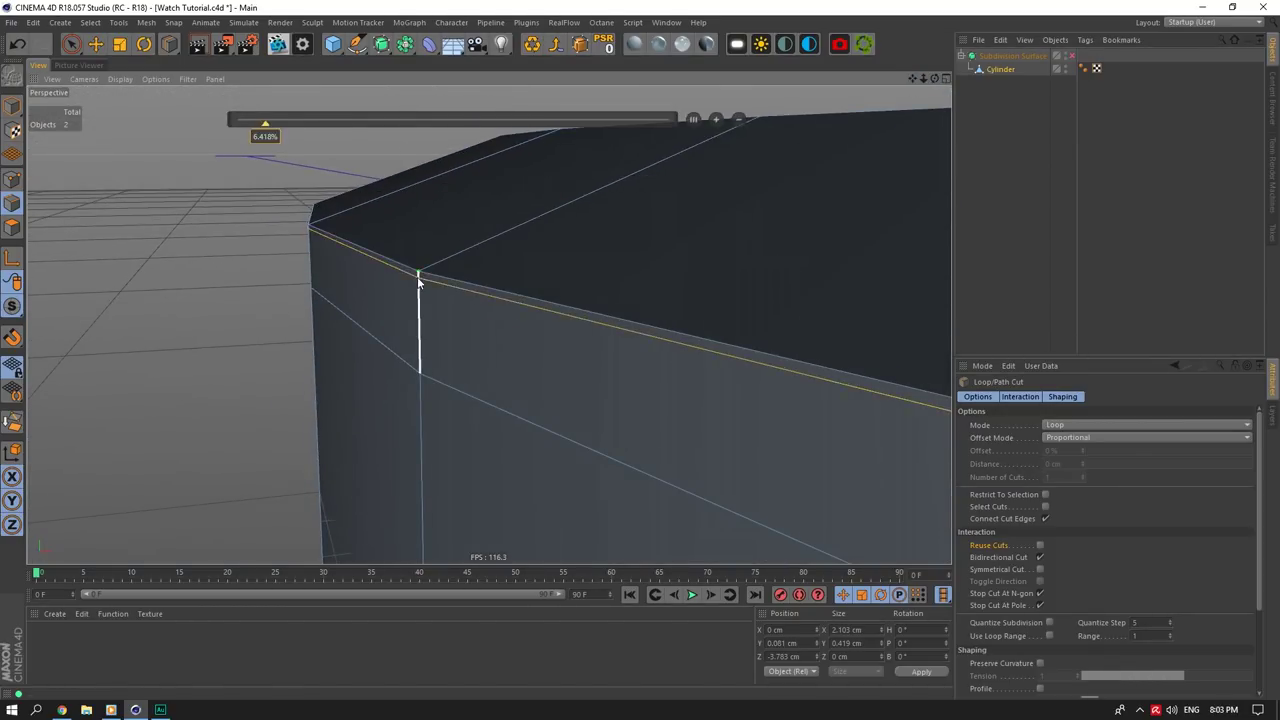
Step: Cut supporting edge loops on both sides of the outer band on the case's underside, close to its two edges
{"action": "right_click_drag", "start_coordinate": [419, 278], "coordinate": [440, 326], "text": "alt"}
{"action": "left_click_drag", "start_coordinate": [935, 78], "coordinate": [706, 30]}
{"action": "scroll", "coordinate": [741, 241], "scroll_direction": "up", "scroll_amount": 5}
{"action": "scroll", "coordinate": [593, 217], "scroll_direction": "up", "scroll_amount": 4}
{"action": "left_click", "coordinate": [571, 211]}
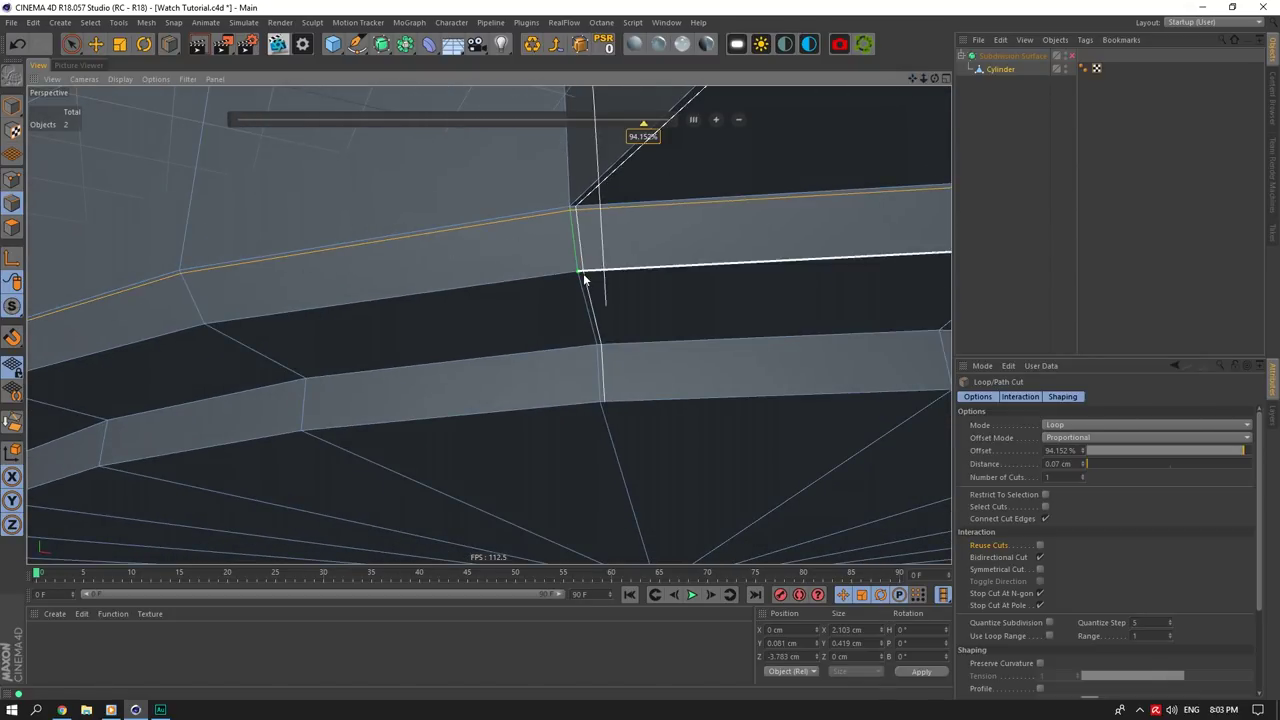
{"action": "left_click", "coordinate": [579, 278]}
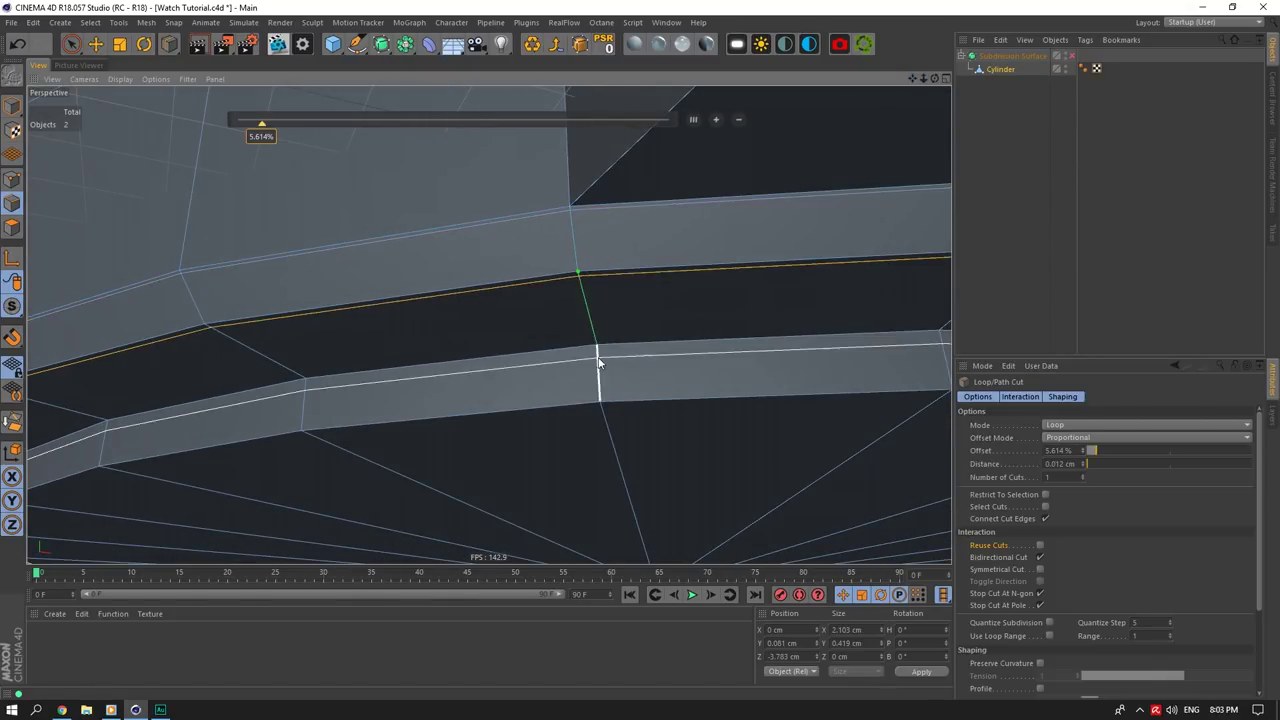
Step: Cut supporting edge loops along the upper and lower edges of the narrow inner step on the case's underside
{"action": "left_click", "coordinate": [599, 350]}
{"action": "scroll", "coordinate": [625, 431], "scroll_direction": "down", "scroll_amount": 4}
{"action": "scroll", "coordinate": [629, 429], "scroll_direction": "up", "scroll_amount": 5}
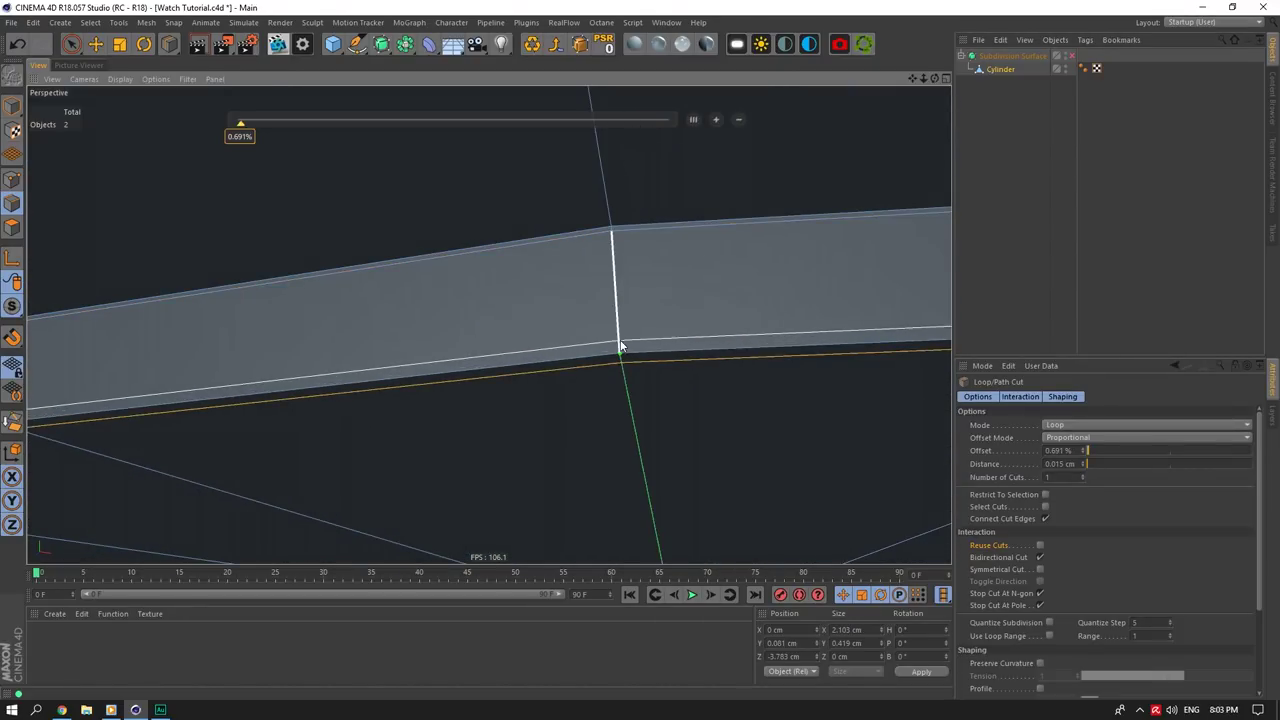
{"action": "left_click", "coordinate": [620, 346]}
{"action": "scroll", "coordinate": [626, 376], "scroll_direction": "down", "scroll_amount": 5}
Step: Set the Subdivision Surface's editor subdivision to 3 and preview the smoothed case, leaving smoothing off and the Cylinder selected
{"action": "left_click", "coordinate": [1030, 58]}
{"action": "left_click", "coordinate": [1012, 56]}
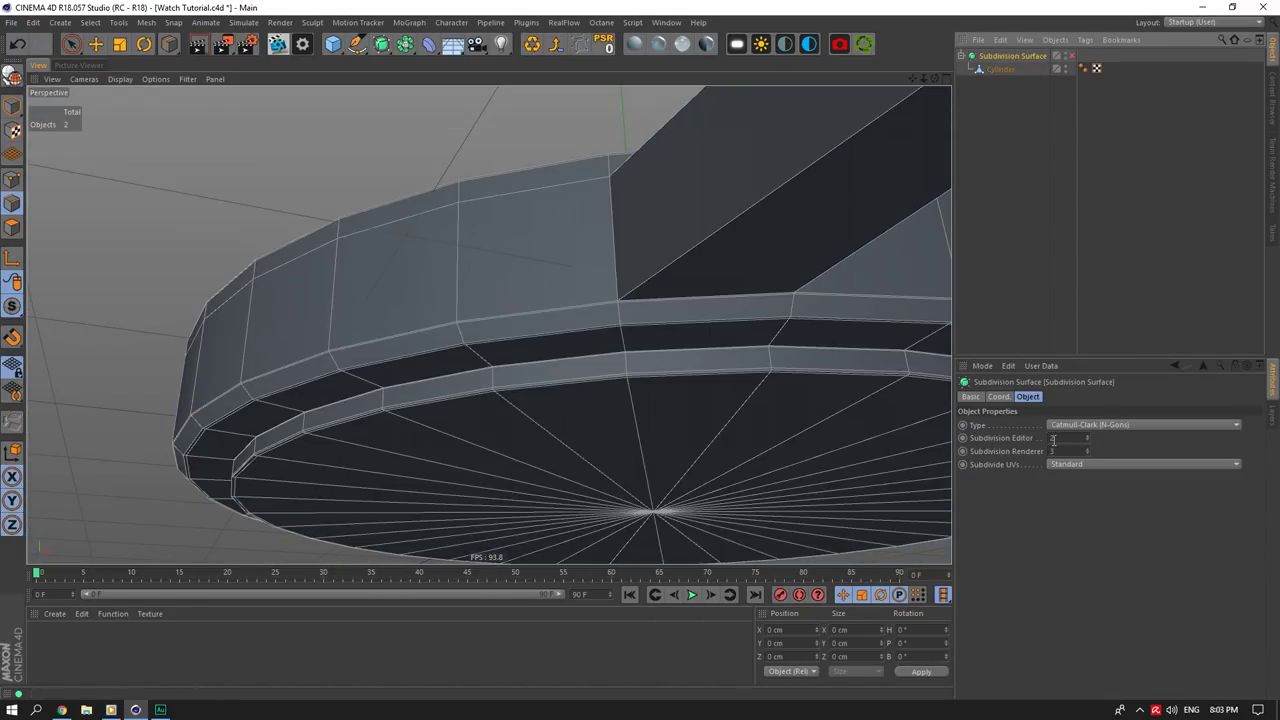
{"action": "left_click", "coordinate": [1071, 56]}
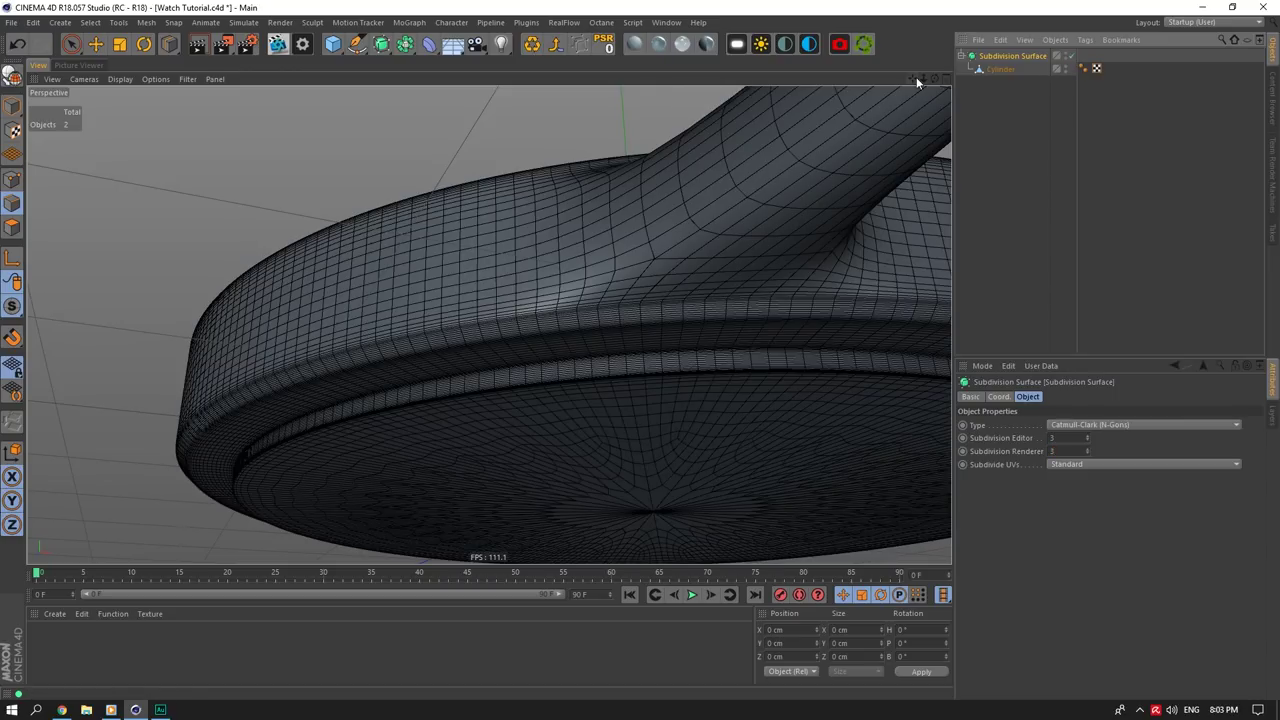
{"action": "left_click_drag", "start_coordinate": [935, 78], "coordinate": [1034, 82]}
{"action": "left_click", "coordinate": [1072, 56]}
{"action": "left_click", "coordinate": [994, 70]}
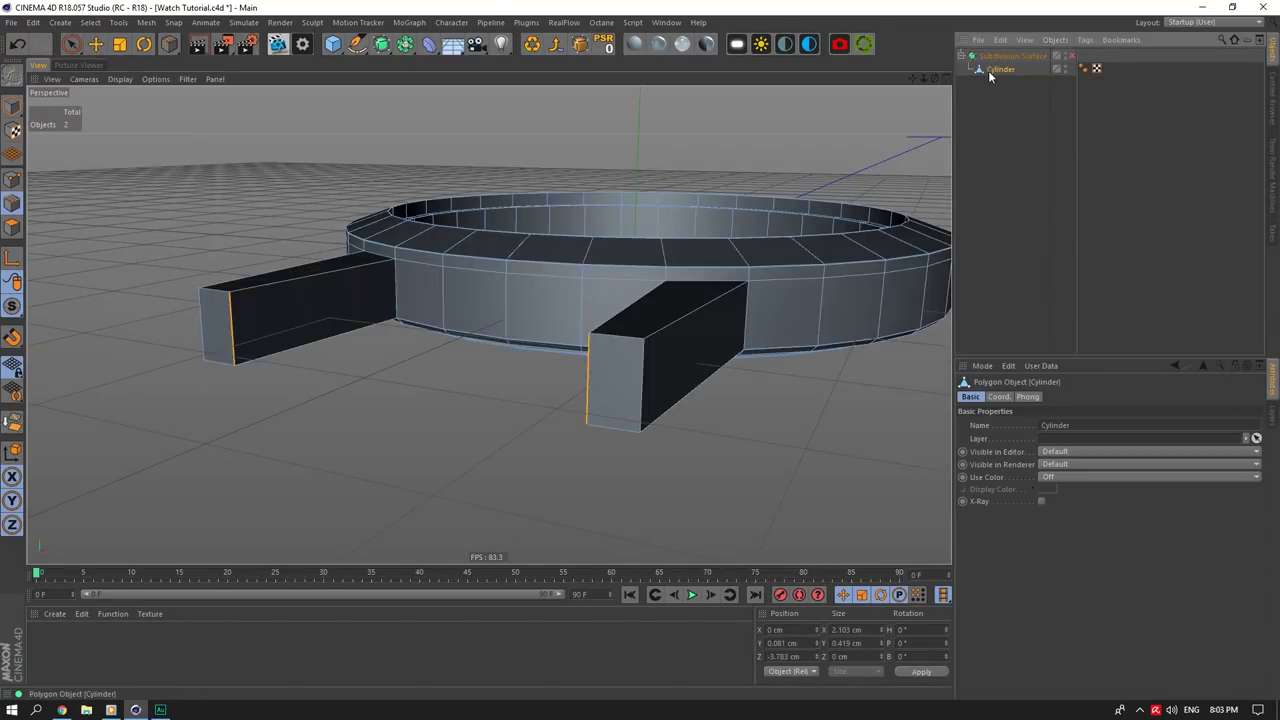
Step: Move the edge loop below the outer rim down to just above the tops of the lugs and preview the smoothing
{"action": "key", "text": "k"}
{"action": "key", "text": "l"}
{"action": "scroll", "coordinate": [734, 249], "scroll_direction": "up", "scroll_amount": 4}
{"action": "left_click", "coordinate": [92, 46]}
{"action": "scroll", "coordinate": [343, 206], "scroll_direction": "up", "scroll_amount": 5}
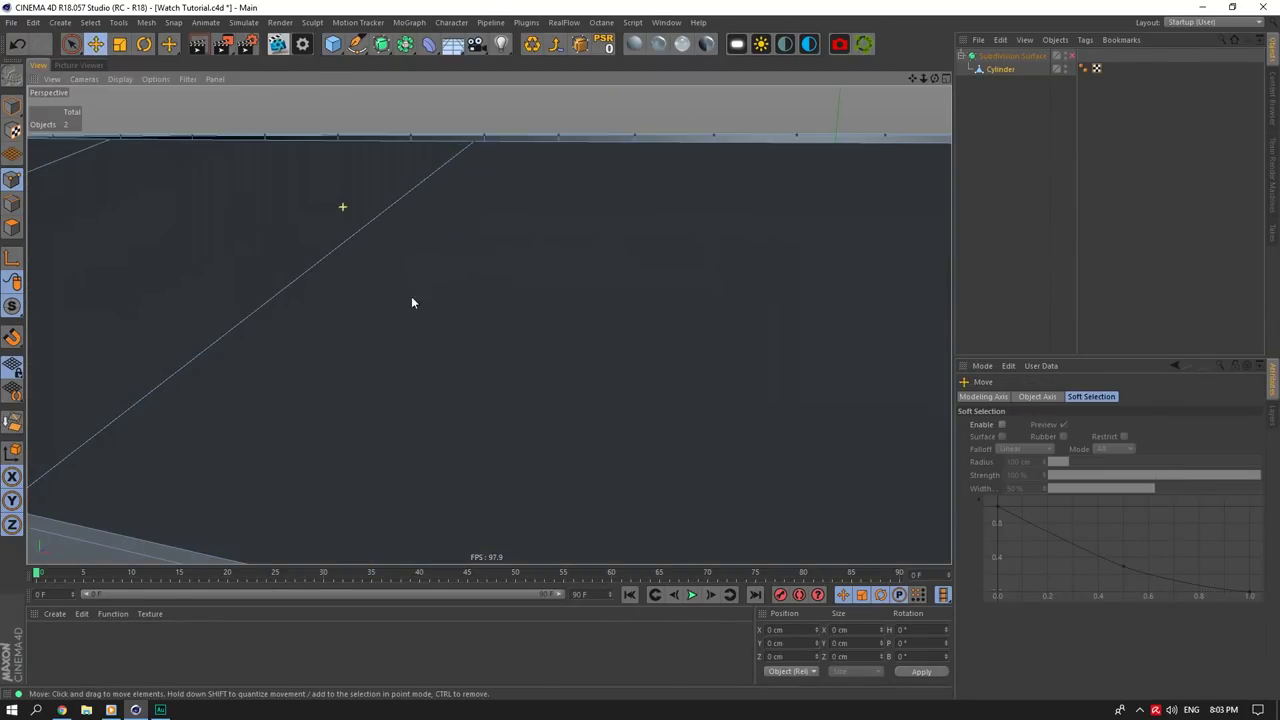
{"action": "scroll", "coordinate": [426, 318], "scroll_direction": "down", "scroll_amount": 5}
{"action": "left_click", "coordinate": [20, 213]}
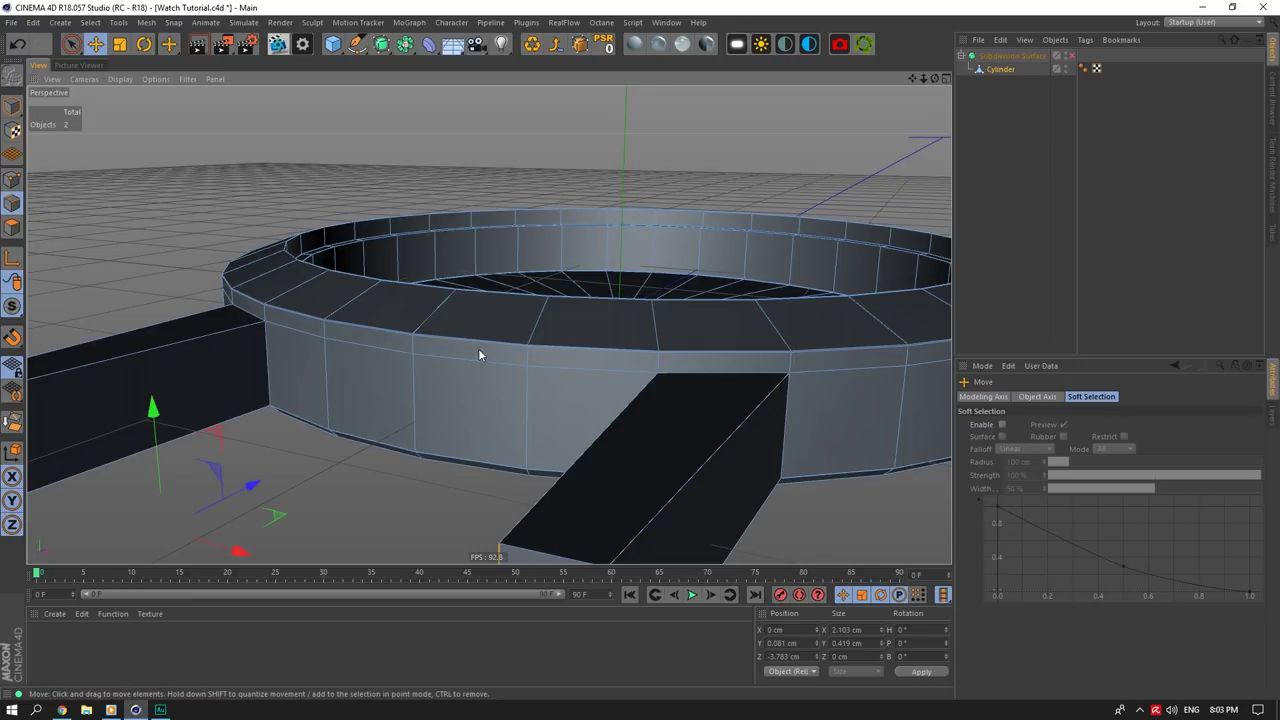
{"action": "double_click", "coordinate": [483, 351]}
{"action": "left_click_drag", "start_coordinate": [627, 130], "coordinate": [634, 141]}
{"action": "left_click", "coordinate": [1042, 134]}
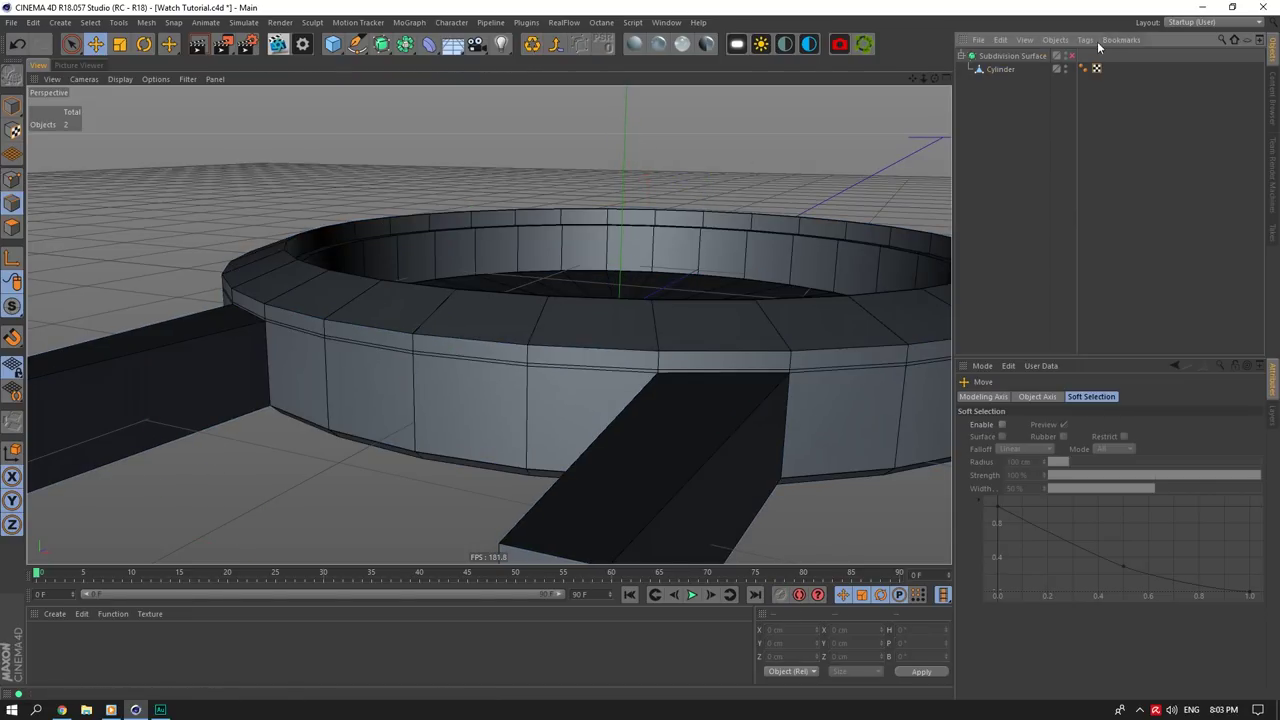
{"action": "left_click", "coordinate": [1074, 57]}
{"action": "scroll", "coordinate": [668, 342], "scroll_direction": "down", "scroll_amount": 3}
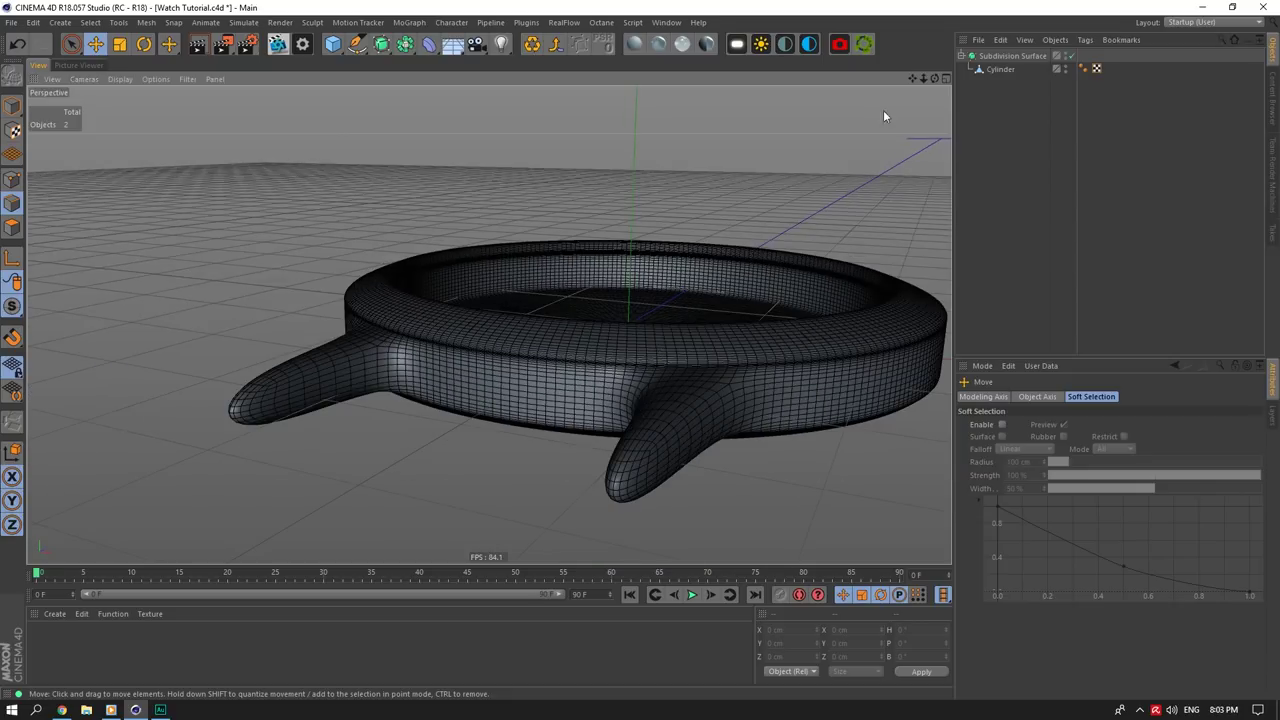
Step: Cut a supporting edge loop just below the outer rim's upper edge and inspect the smoothed case
{"action": "left_click", "coordinate": [1072, 57]}
{"action": "left_click", "coordinate": [1002, 69]}
{"action": "scroll", "coordinate": [687, 370], "scroll_direction": "up", "scroll_amount": 5}
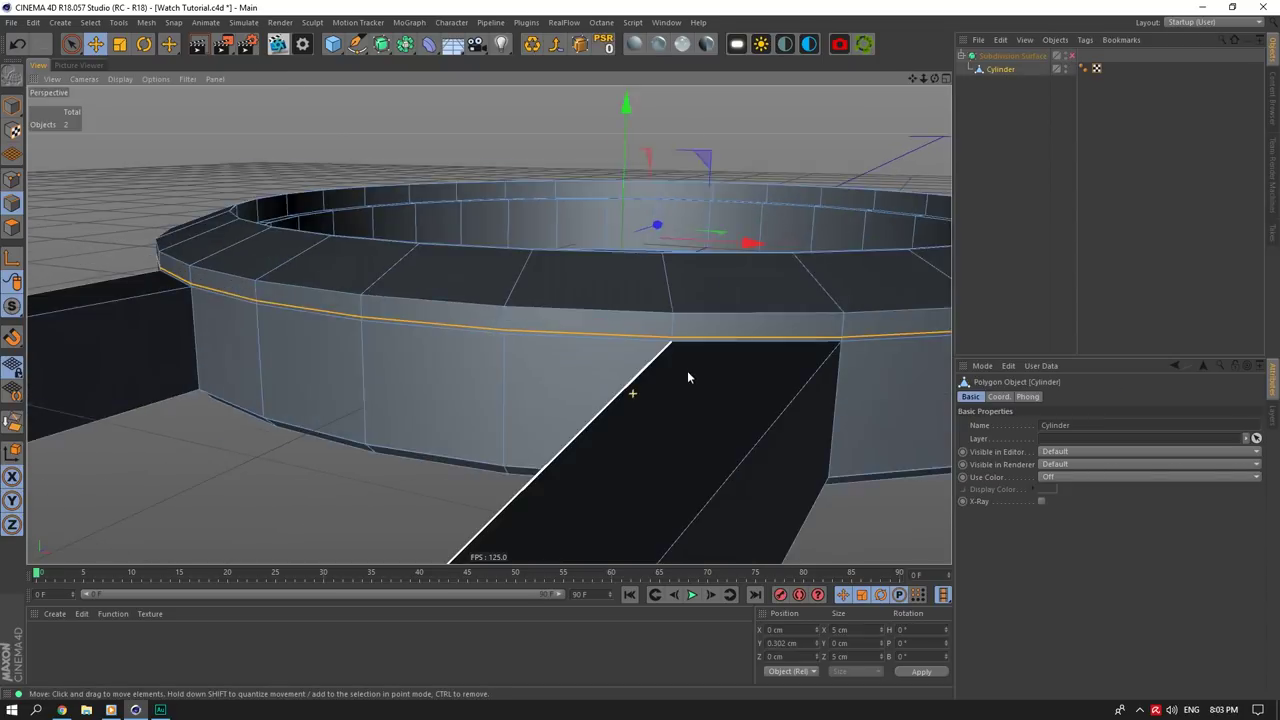
{"action": "right_click", "coordinate": [668, 300]}
{"action": "left_click", "coordinate": [712, 490]}
{"action": "scroll", "coordinate": [680, 358], "scroll_direction": "up", "scroll_amount": 3}
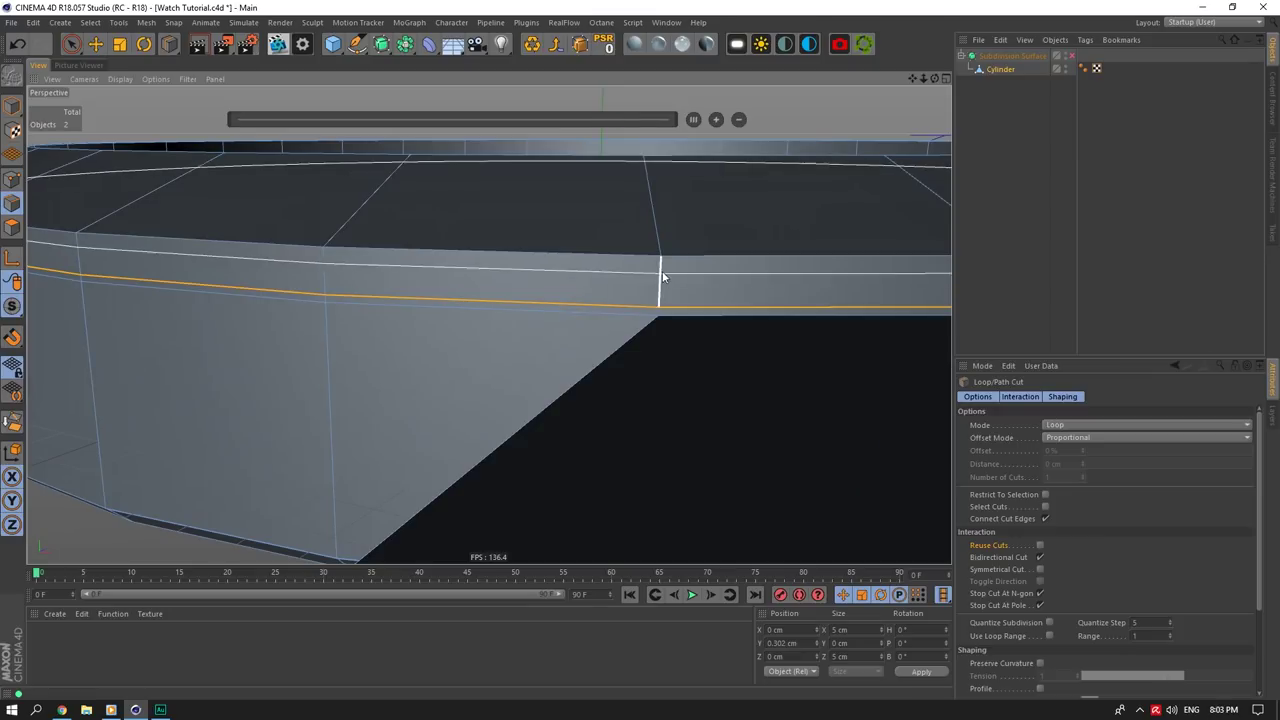
{"action": "left_click", "coordinate": [662, 261]}
{"action": "left_click", "coordinate": [1068, 57]}
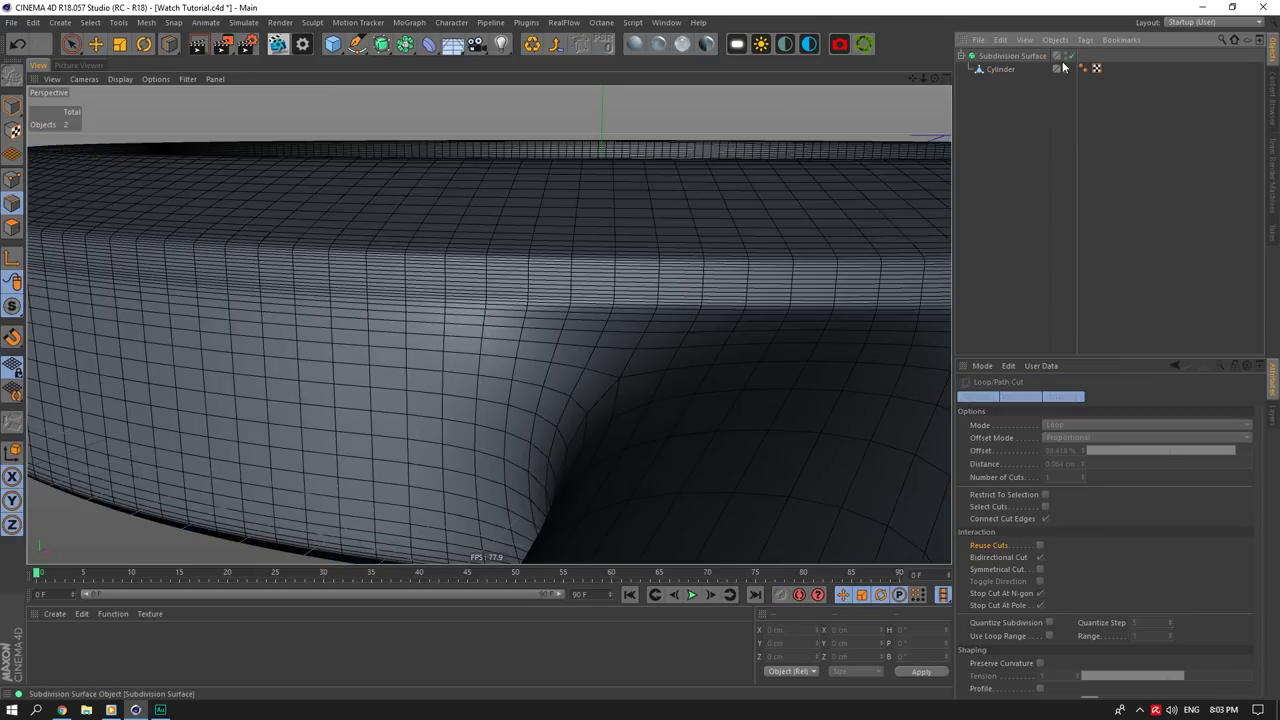
{"action": "left_click_drag", "start_coordinate": [923, 79], "coordinate": [723, 297]}
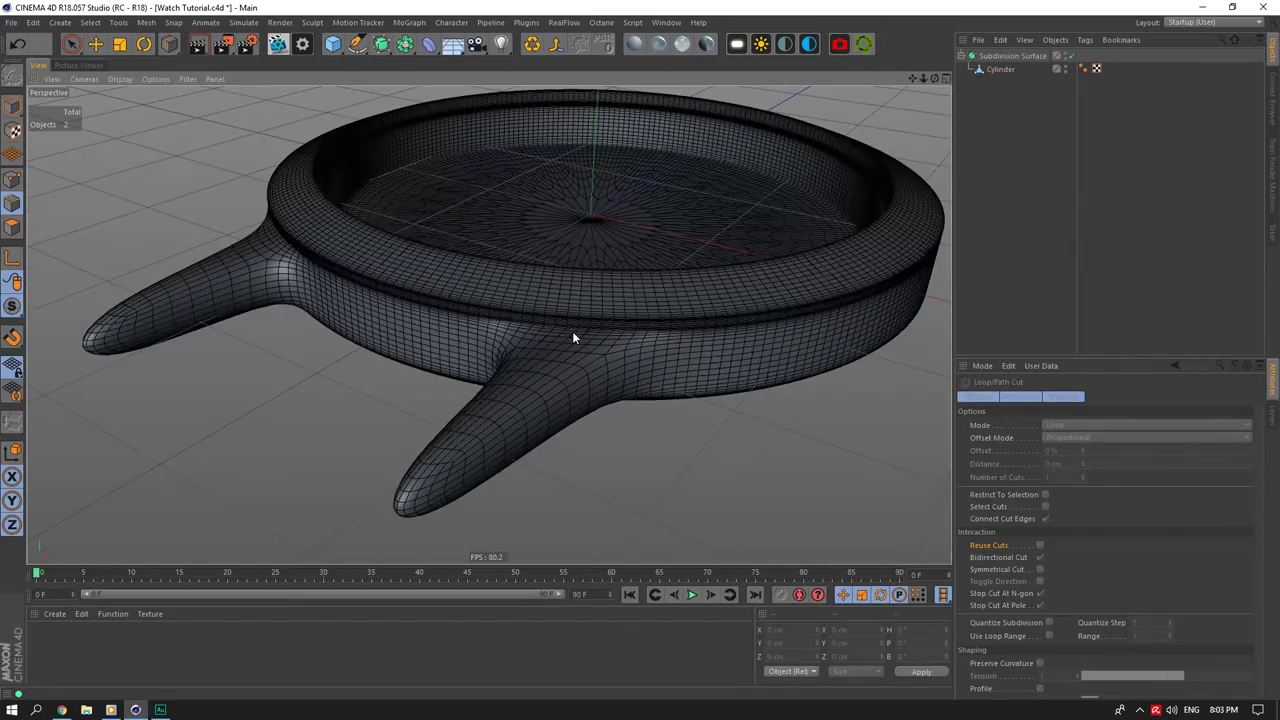
{"action": "left_click_drag", "start_coordinate": [922, 81], "coordinate": [873, 122]}
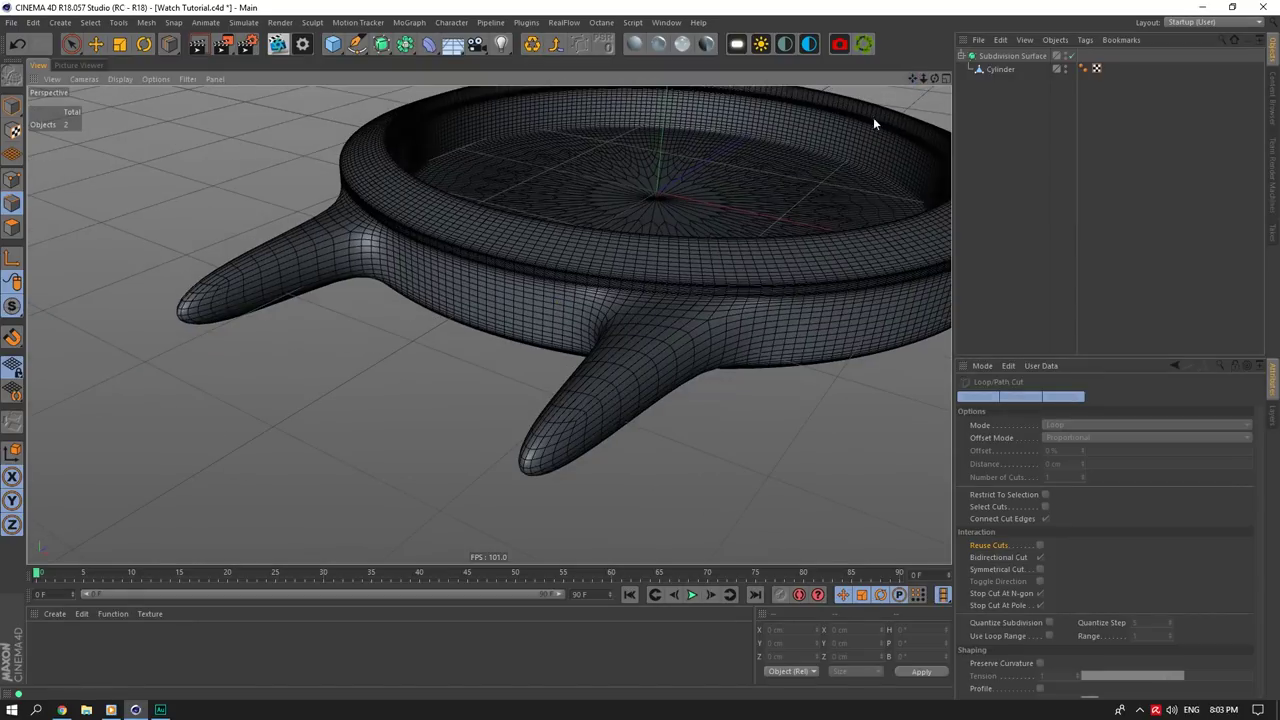
Step: Cut an edge loop near the tip of each lug at a 13.875% offset, enabling Reuse Cuts for the second lug
{"action": "left_click", "coordinate": [1028, 68]}
{"action": "left_click", "coordinate": [1074, 57]}
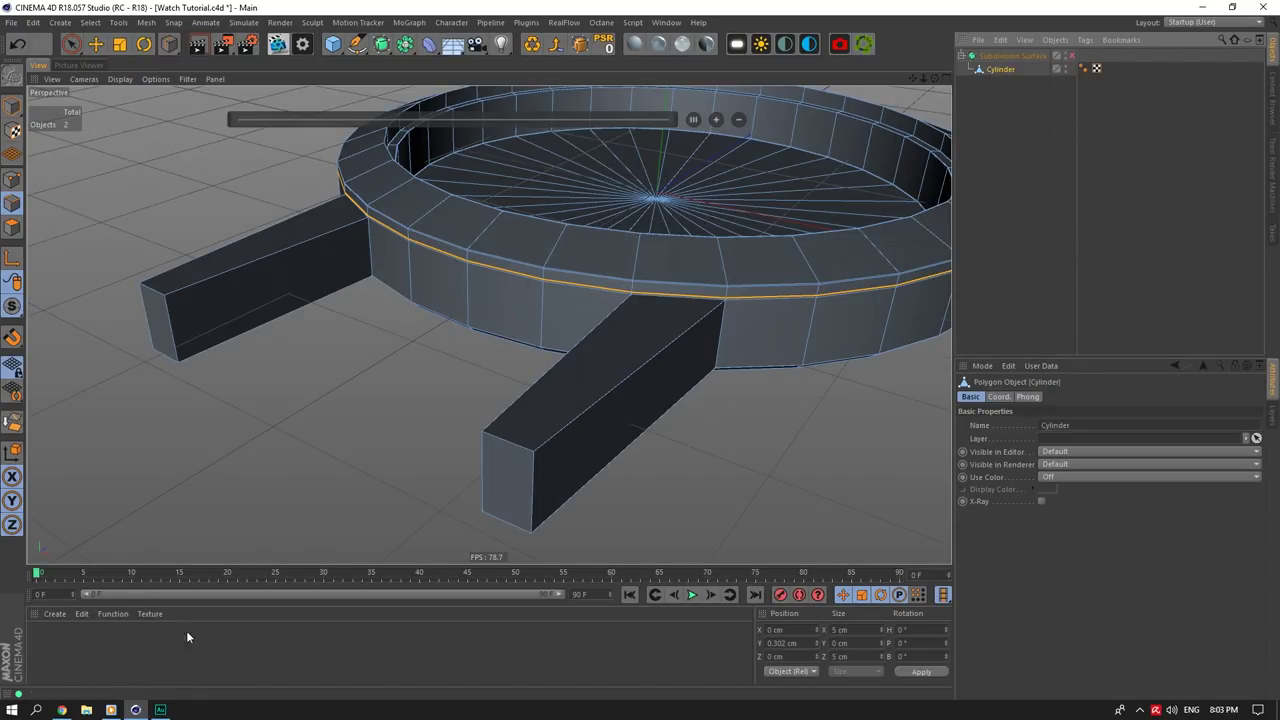
{"action": "left_click", "coordinate": [62, 710]}
{"action": "left_click", "coordinate": [63, 711]}
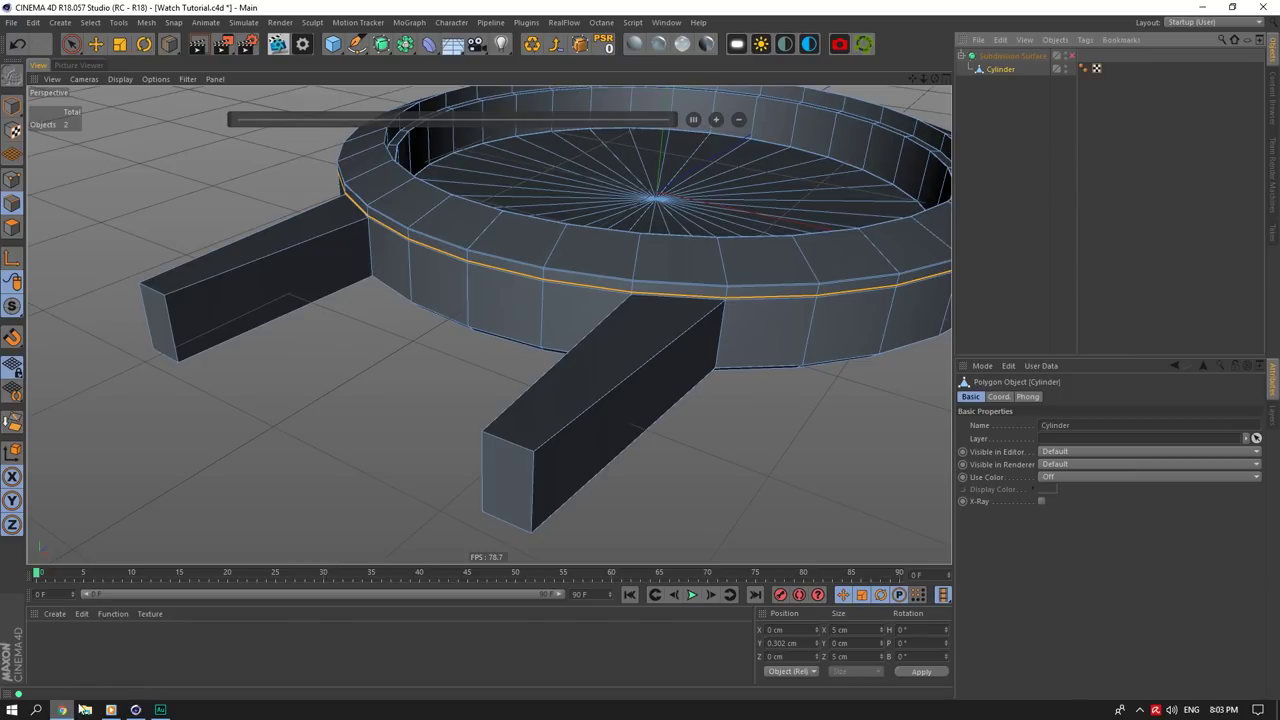
{"action": "left_click", "coordinate": [570, 427]}
{"action": "right_click", "coordinate": [650, 386]}
{"action": "left_click", "coordinate": [728, 490]}
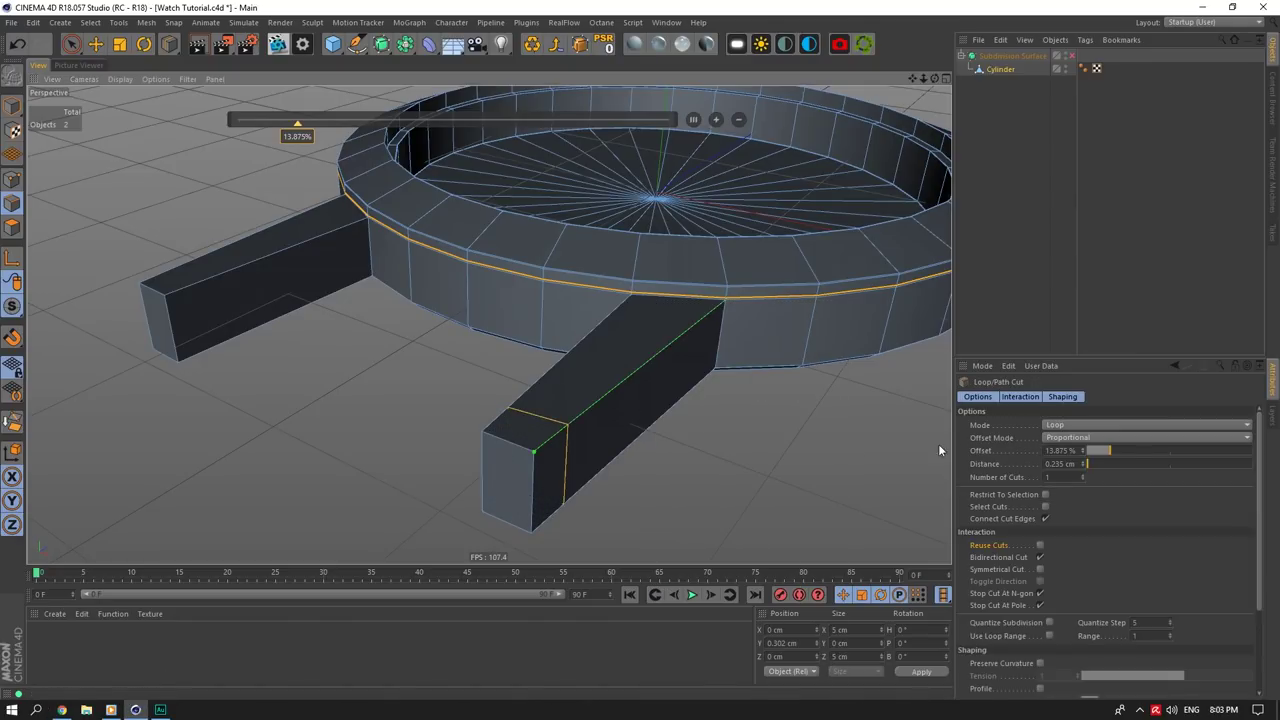
{"action": "left_click", "coordinate": [1041, 545]}
{"action": "left_click", "coordinate": [1070, 55]}
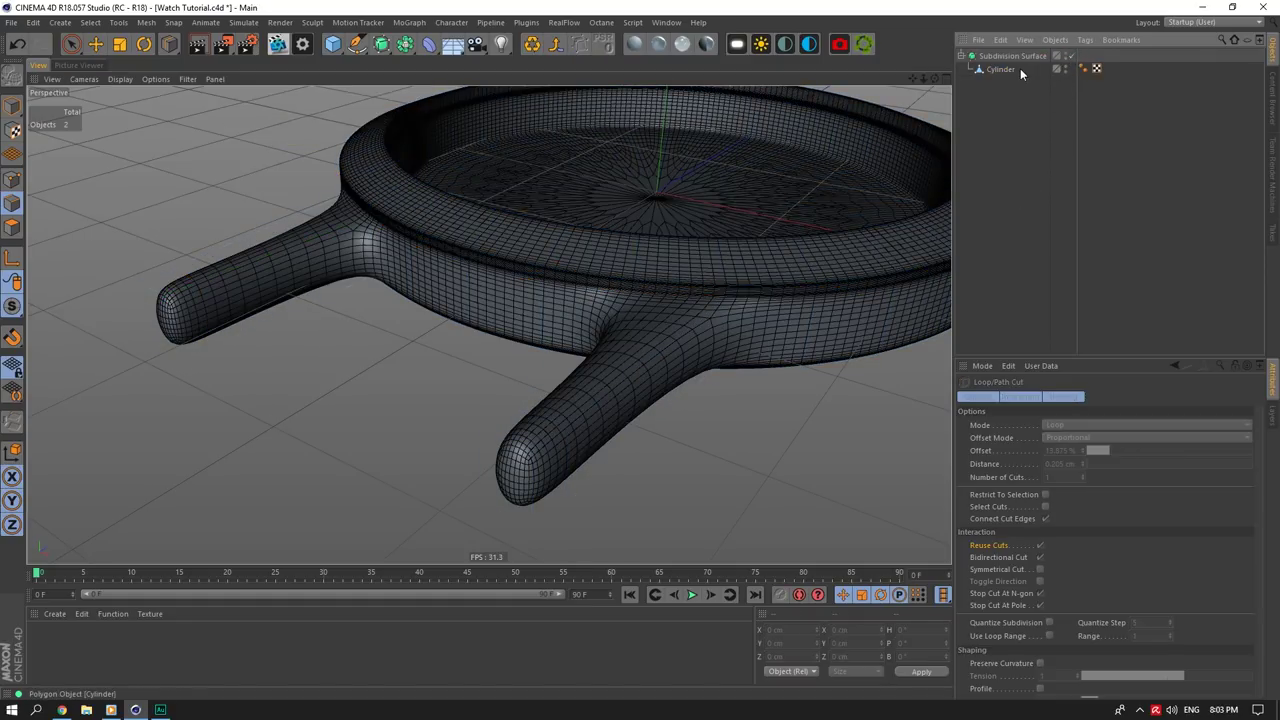
Step: Cut symmetrical edge loops along the upper and lower edges of the lugs, with Reuse Cuts off and Symmetrical Cut on
{"action": "left_click", "coordinate": [1072, 56]}
{"action": "left_click", "coordinate": [1004, 70]}
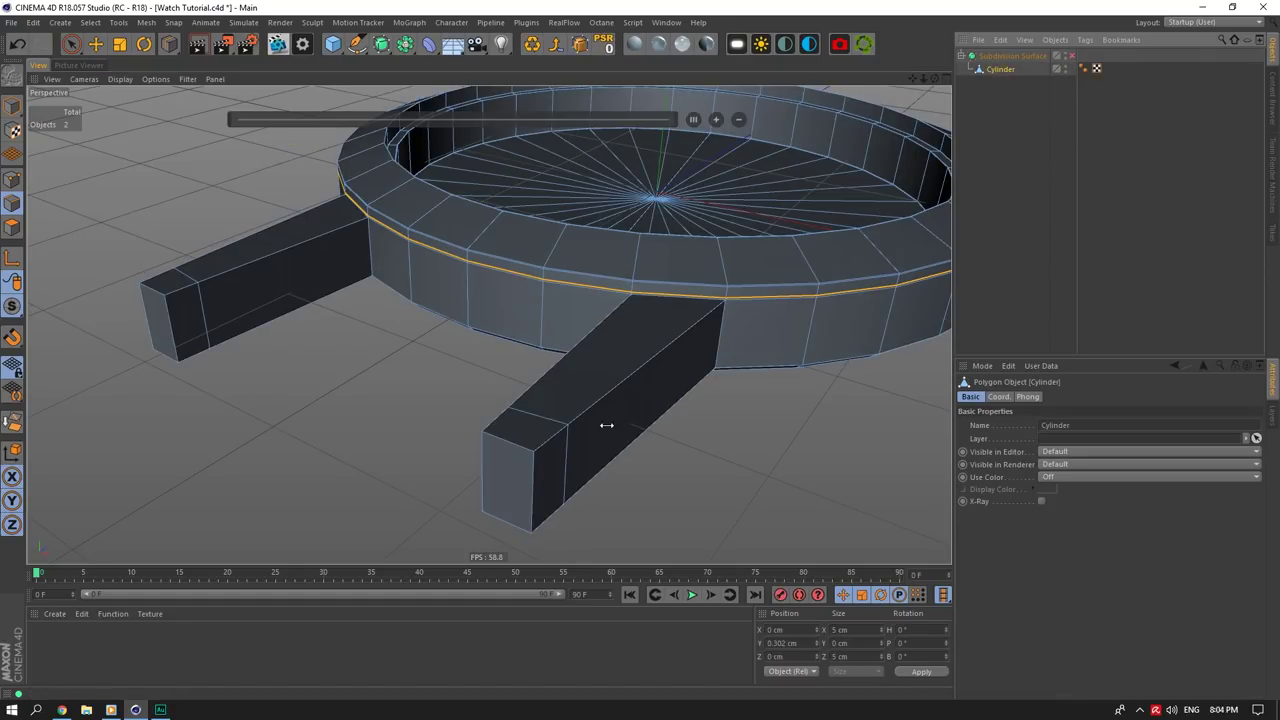
{"action": "right_click", "coordinate": [540, 443]}
{"action": "left_click", "coordinate": [550, 516]}
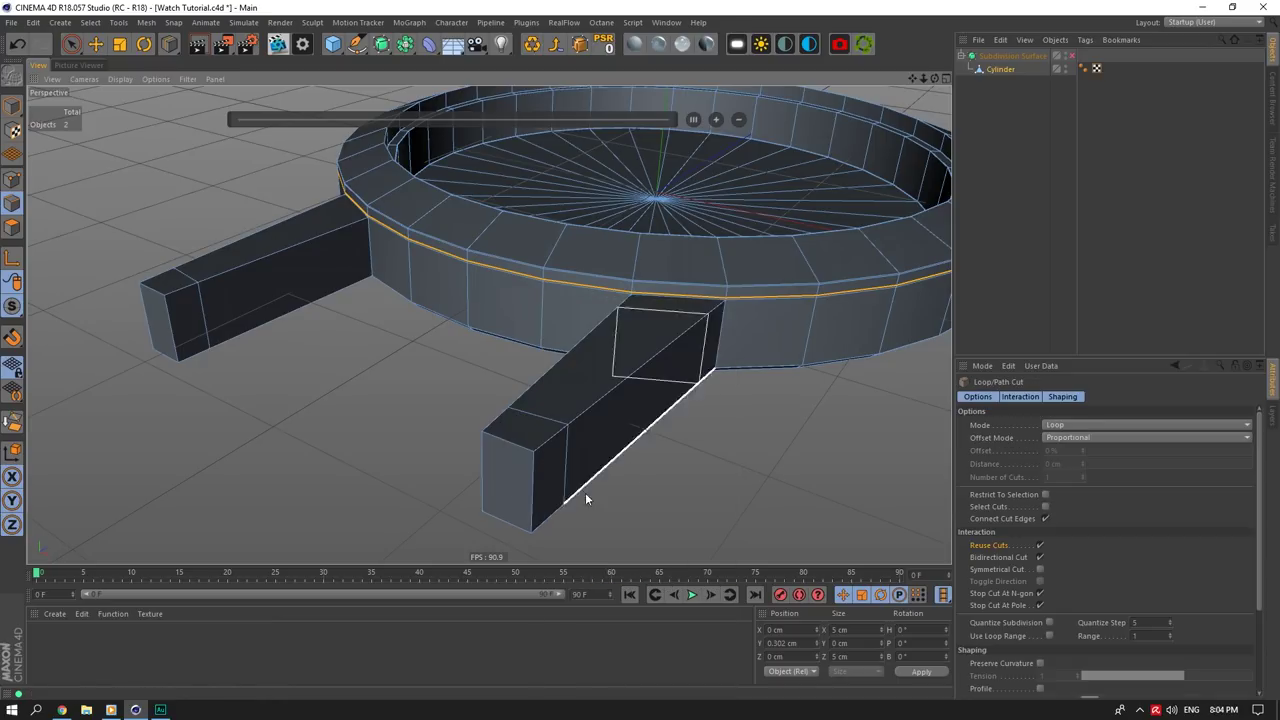
{"action": "left_click", "coordinate": [1040, 546]}
{"action": "left_click", "coordinate": [1038, 570]}
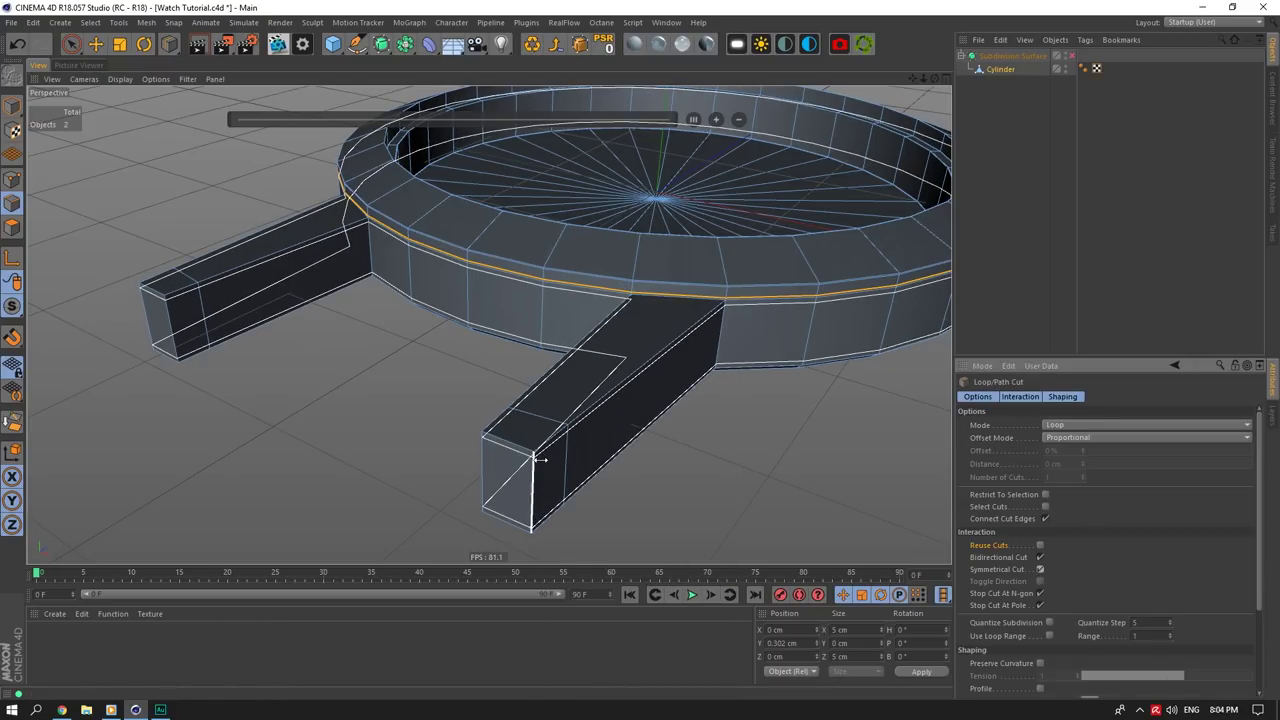
{"action": "left_click", "coordinate": [539, 460]}
{"action": "left_click", "coordinate": [1028, 160]}
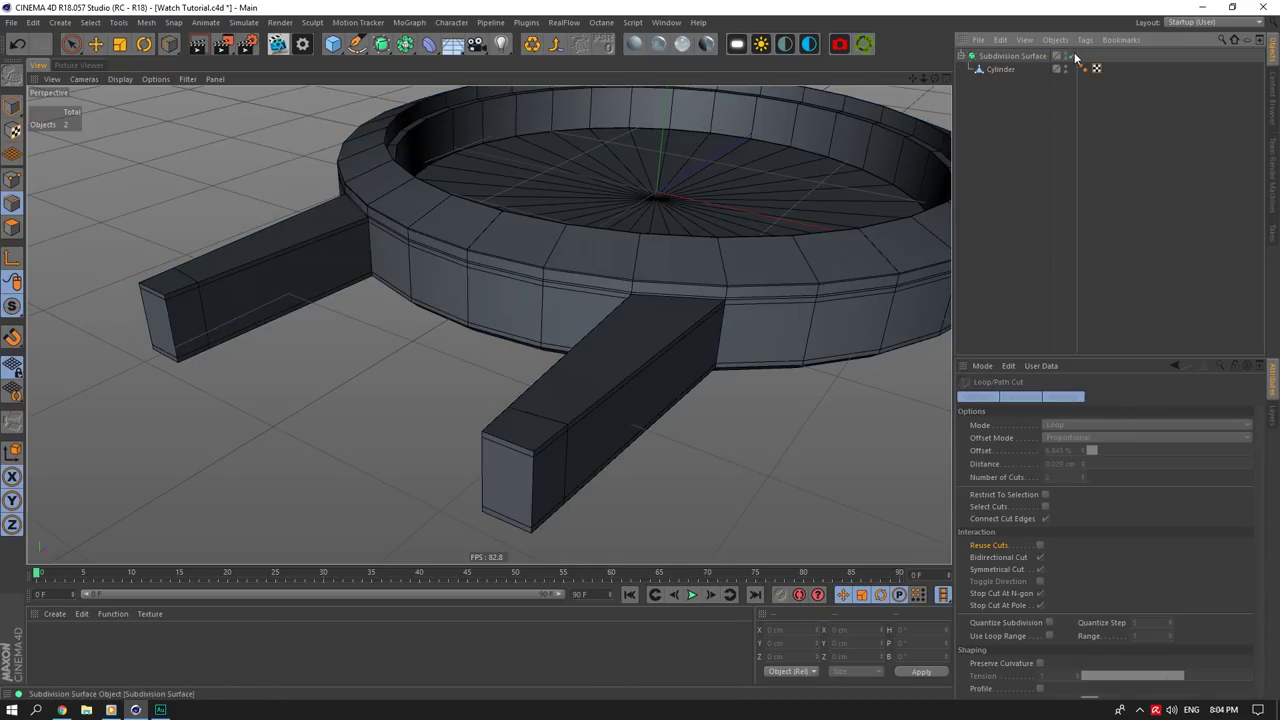
{"action": "left_click", "coordinate": [1073, 56]}
{"action": "mouse_move", "coordinate": [935, 78]}
{"action": "left_mouse_down"}
{"action": "mouse_move", "coordinate": [938, 60]}
{"action": "mouse_move", "coordinate": [985, 62]}
{"action": "mouse_move", "coordinate": [941, 82]}
{"action": "left_mouse_up"}
Step: Scale the upper and lower support edges on both lug end faces vertically to about 0.15 cm apart, with smoothing enabled
{"action": "left_click", "coordinate": [1072, 56]}
{"action": "left_click", "coordinate": [1001, 69]}
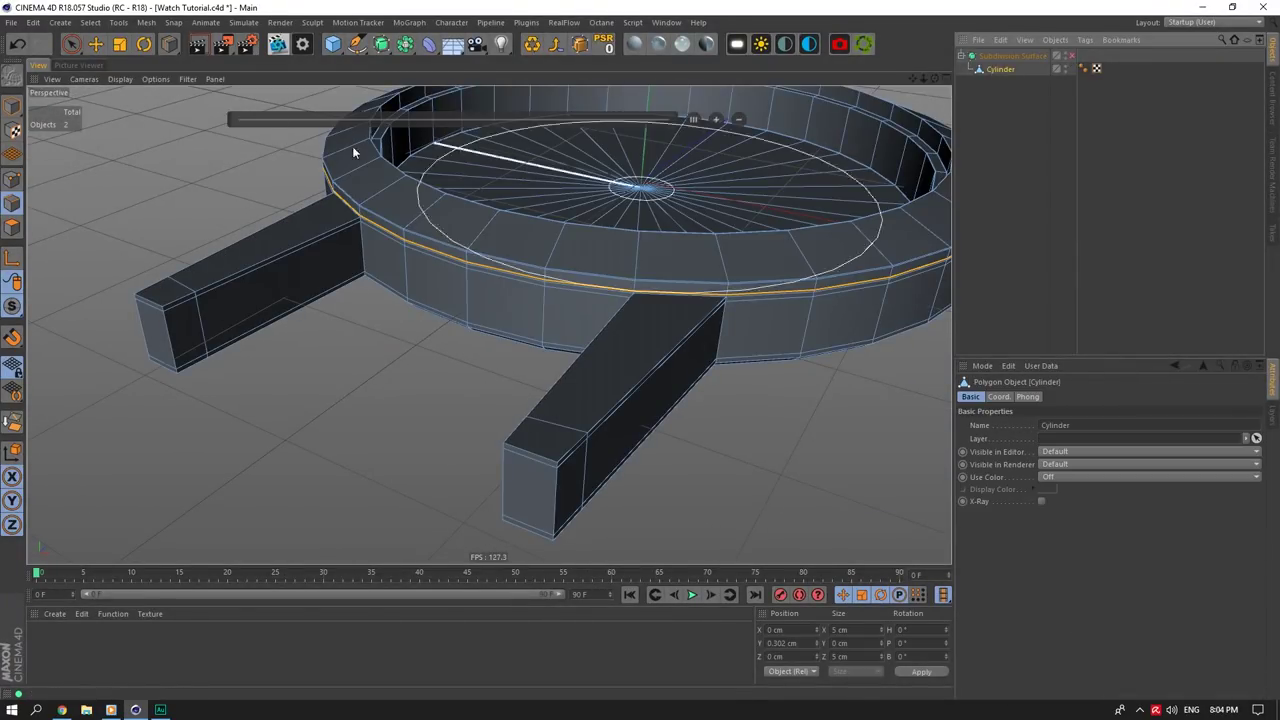
{"action": "left_click", "coordinate": [95, 45]}
{"action": "left_click", "coordinate": [547, 478]}
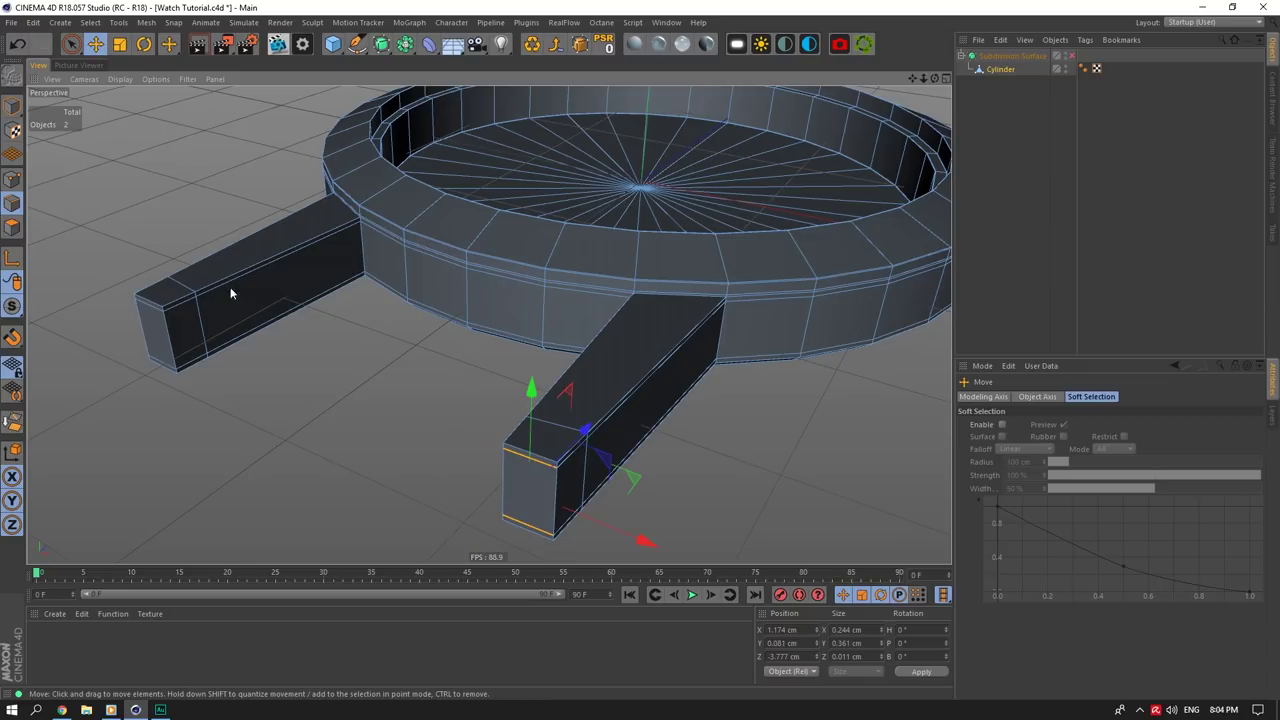
{"action": "left_click", "coordinate": [155, 310]}
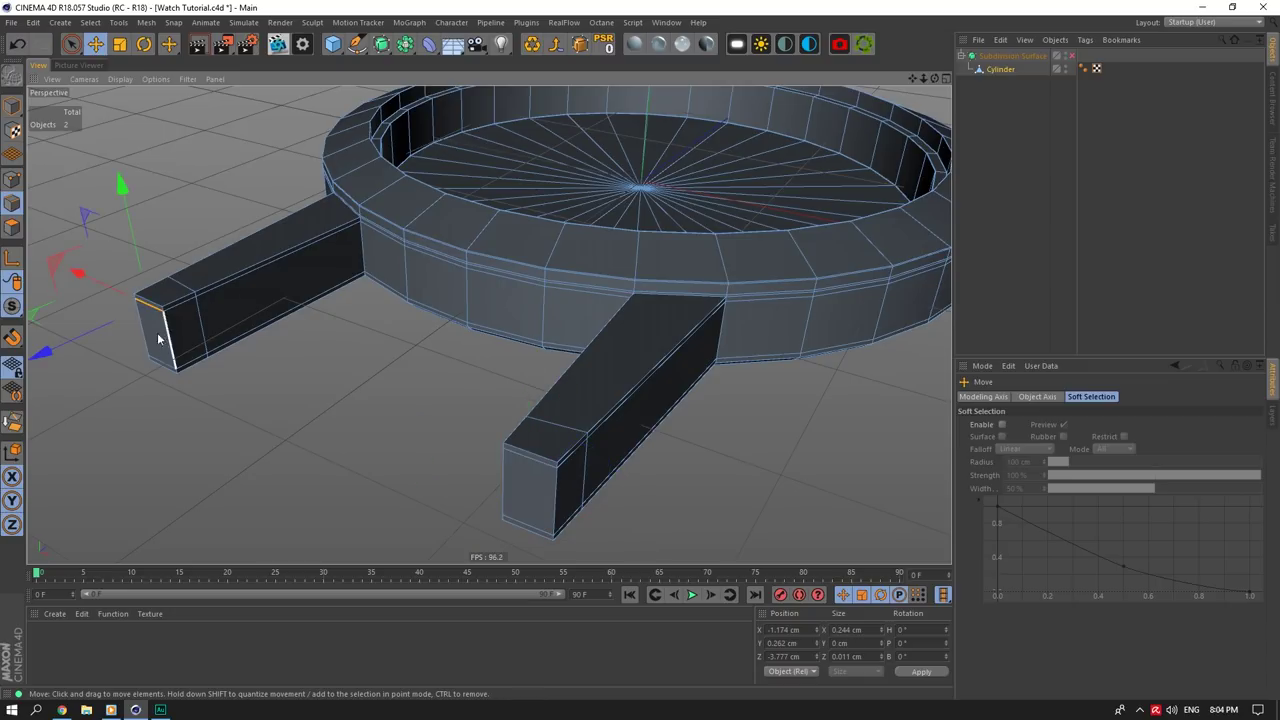
{"action": "left_click", "coordinate": [533, 463], "text": "shift"}
{"action": "left_click", "coordinate": [529, 526], "text": "shift"}
{"action": "left_click", "coordinate": [1072, 56]}
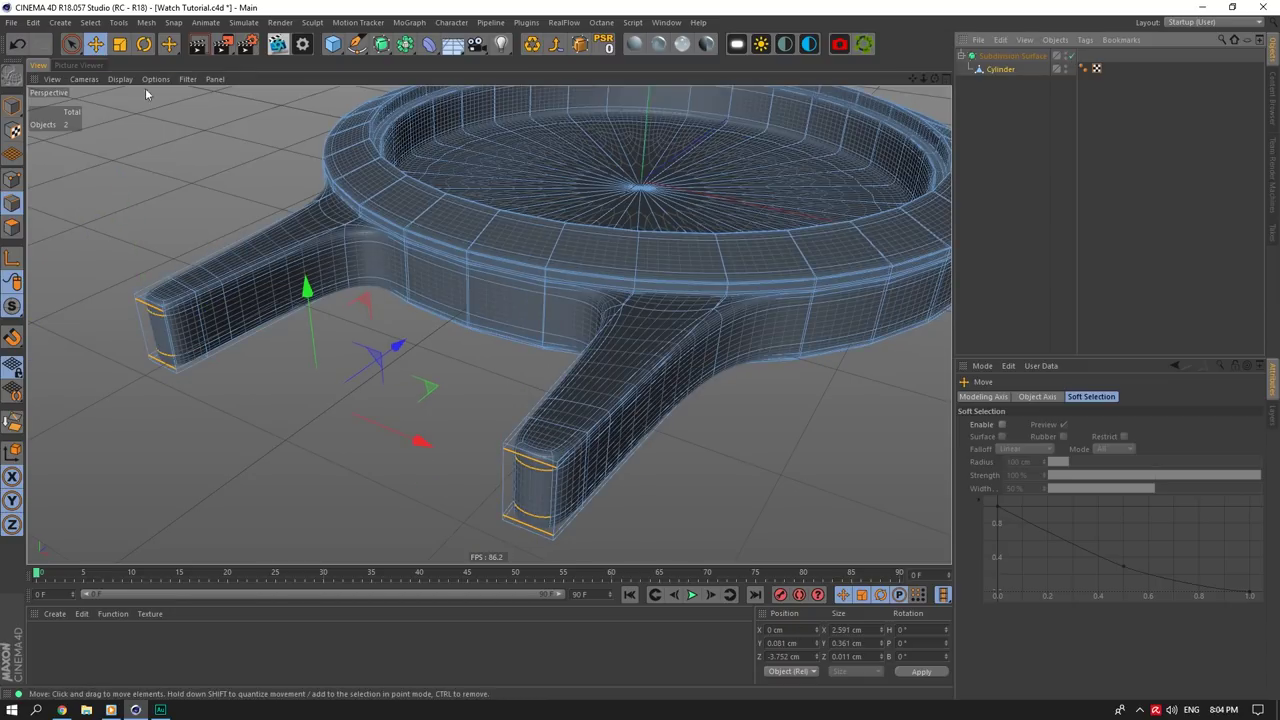
{"action": "left_click", "coordinate": [120, 44]}
{"action": "left_click_drag", "start_coordinate": [309, 287], "coordinate": [328, 343]}
{"action": "left_click", "coordinate": [971, 260]}
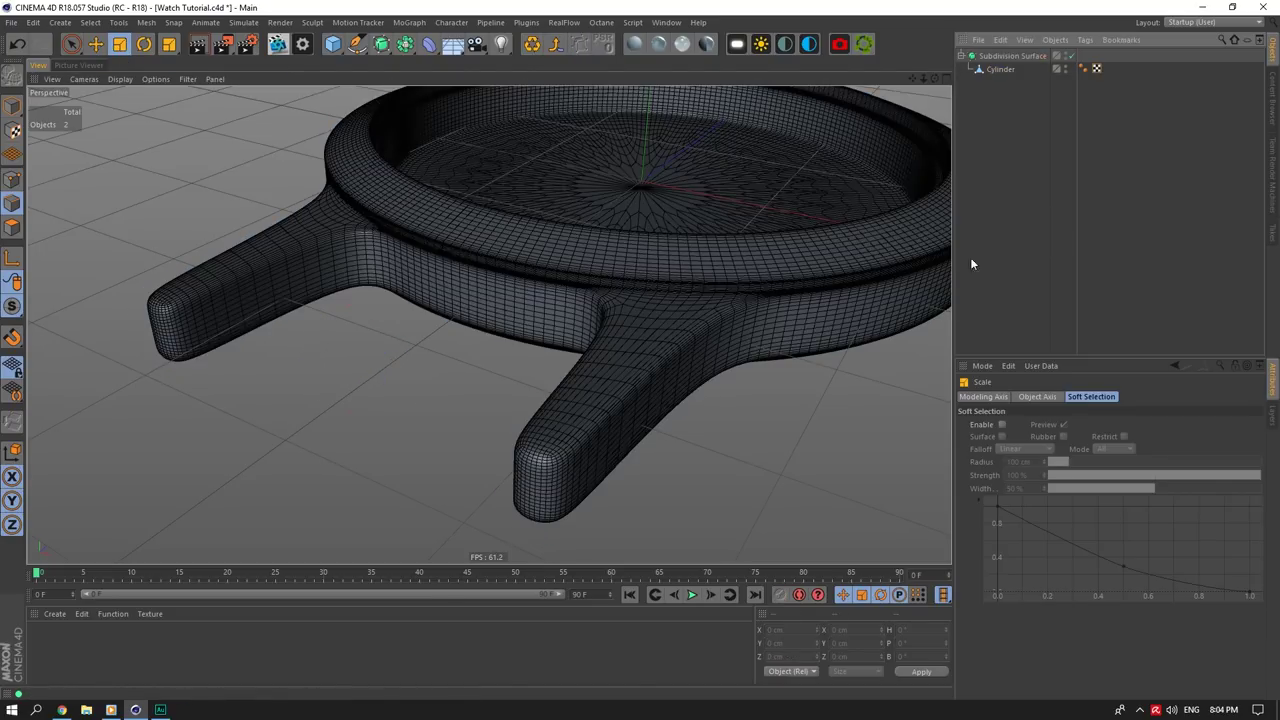
Step: Compare the strap lugs with the reference watch photo in Chrome, then turn off smoothing on the case in Cinema 4D
{"action": "left_click", "coordinate": [61, 710]}
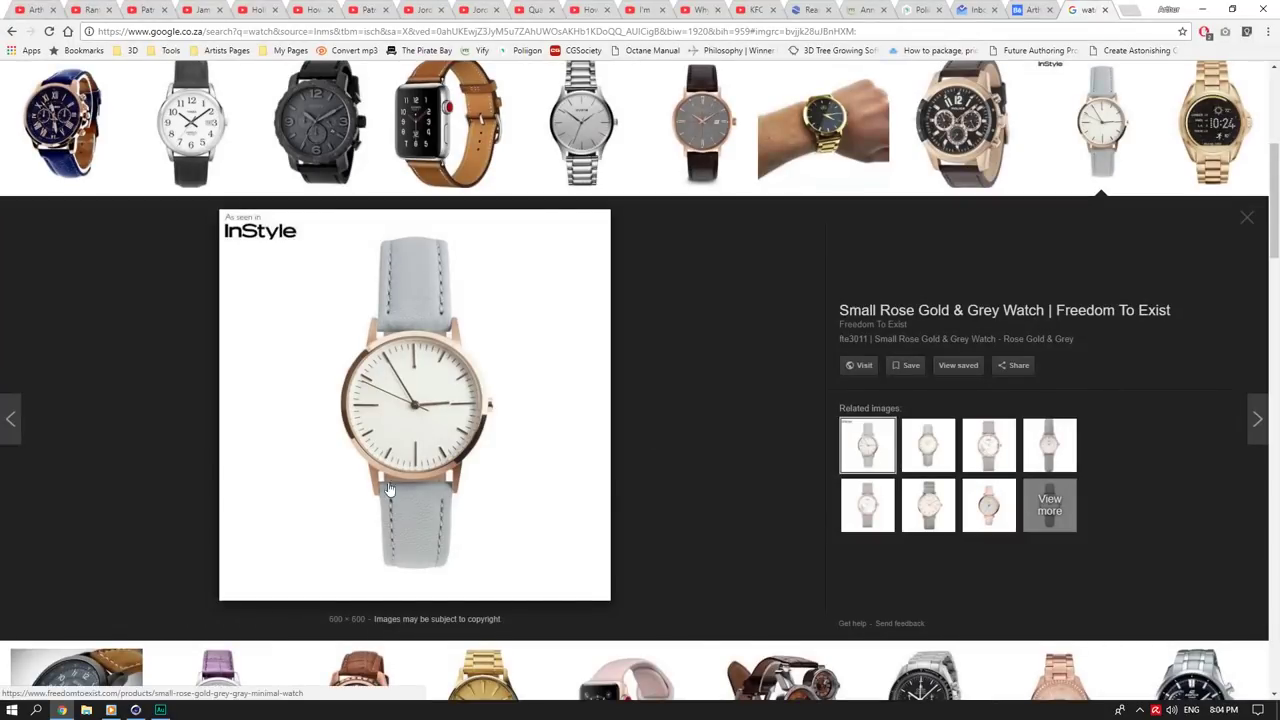
{"action": "left_click", "coordinate": [160, 710]}
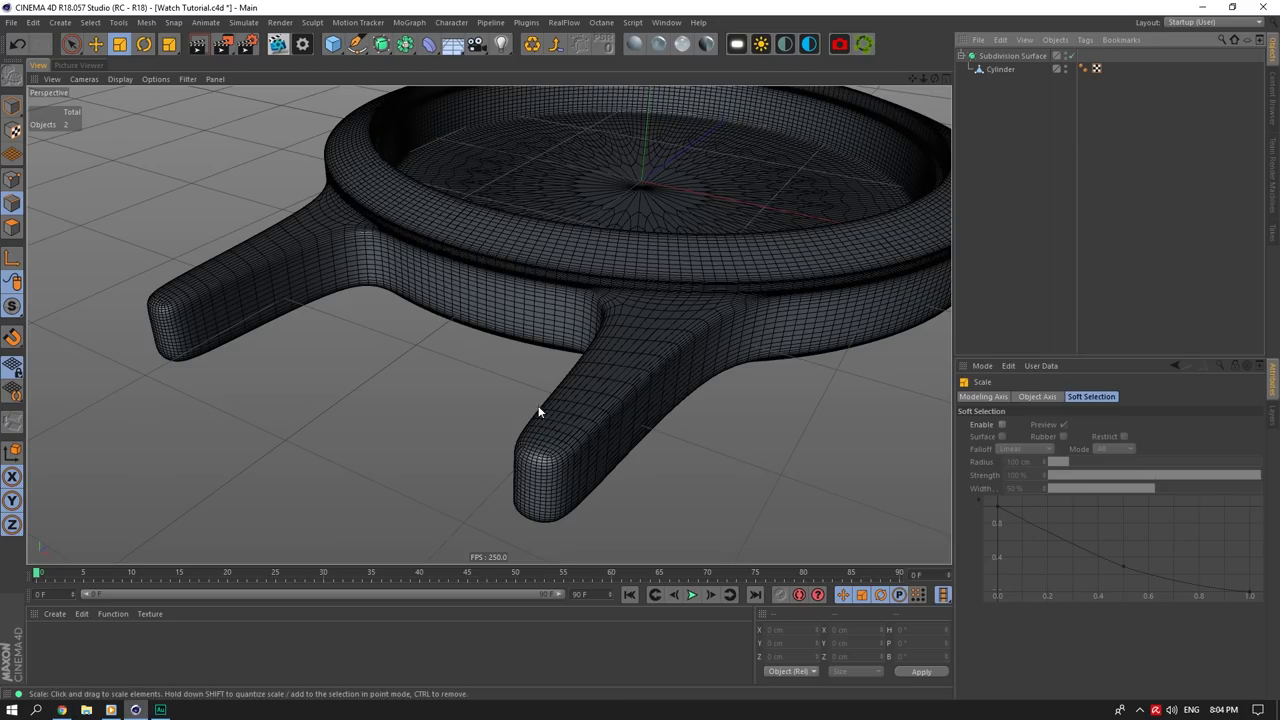
{"action": "left_click", "coordinate": [1027, 58]}
{"action": "left_click", "coordinate": [1085, 53]}
{"action": "left_click", "coordinate": [1012, 69]}
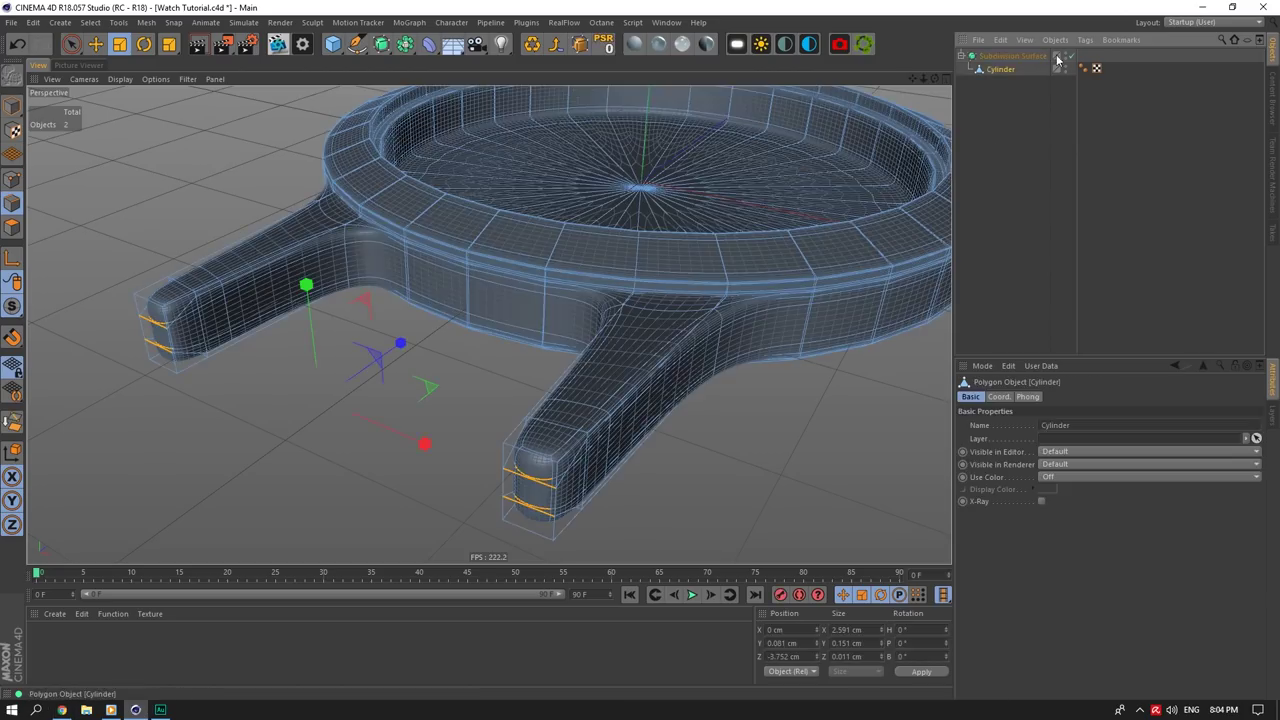
{"action": "left_click", "coordinate": [1060, 65]}
{"action": "left_click", "coordinate": [1020, 71]}
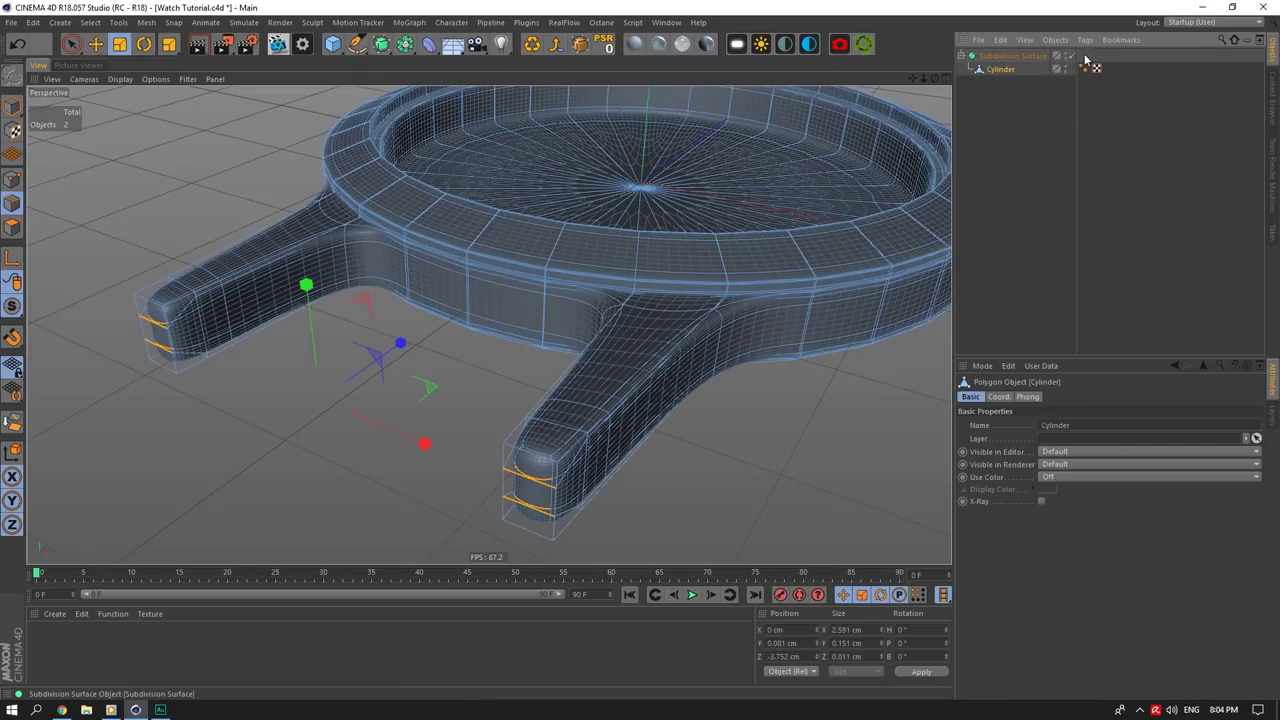
{"action": "left_click", "coordinate": [1070, 55]}
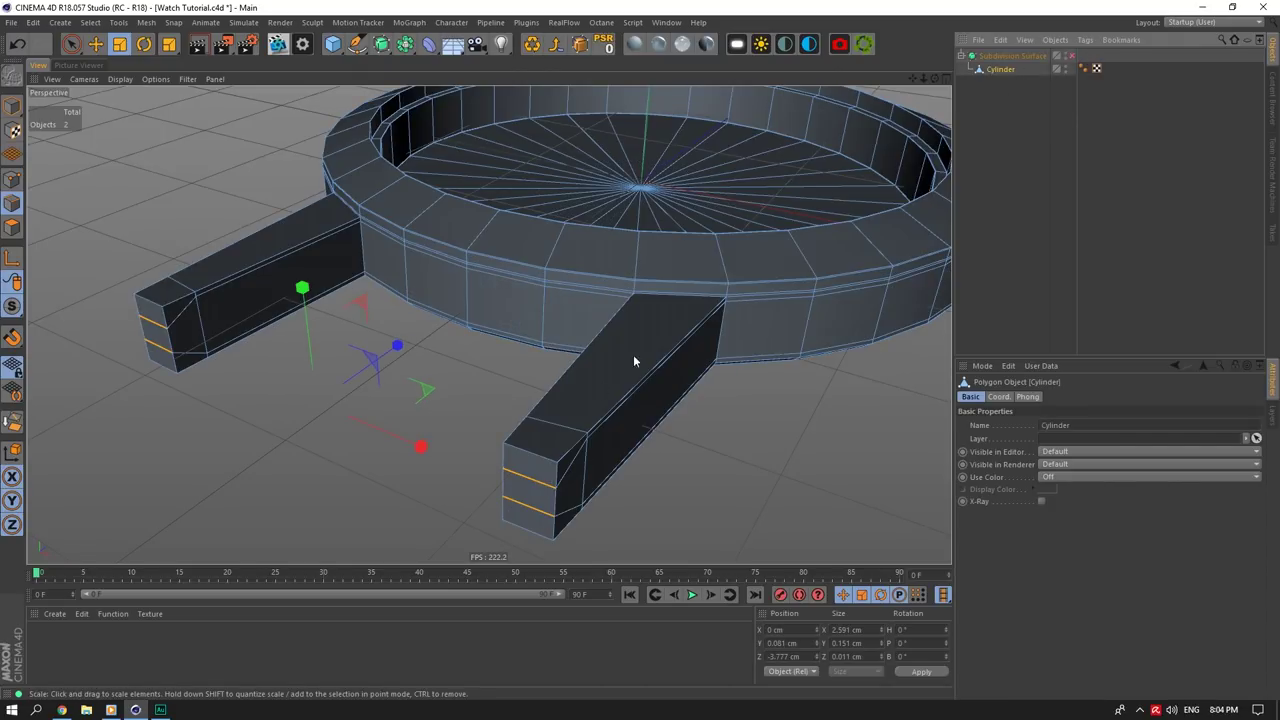
Step: Select the edge loops just behind the tips of both lugs, then deselect the case object
{"action": "double_click", "coordinate": [560, 427]}
{"action": "double_click", "coordinate": [185, 288], "text": "shift"}
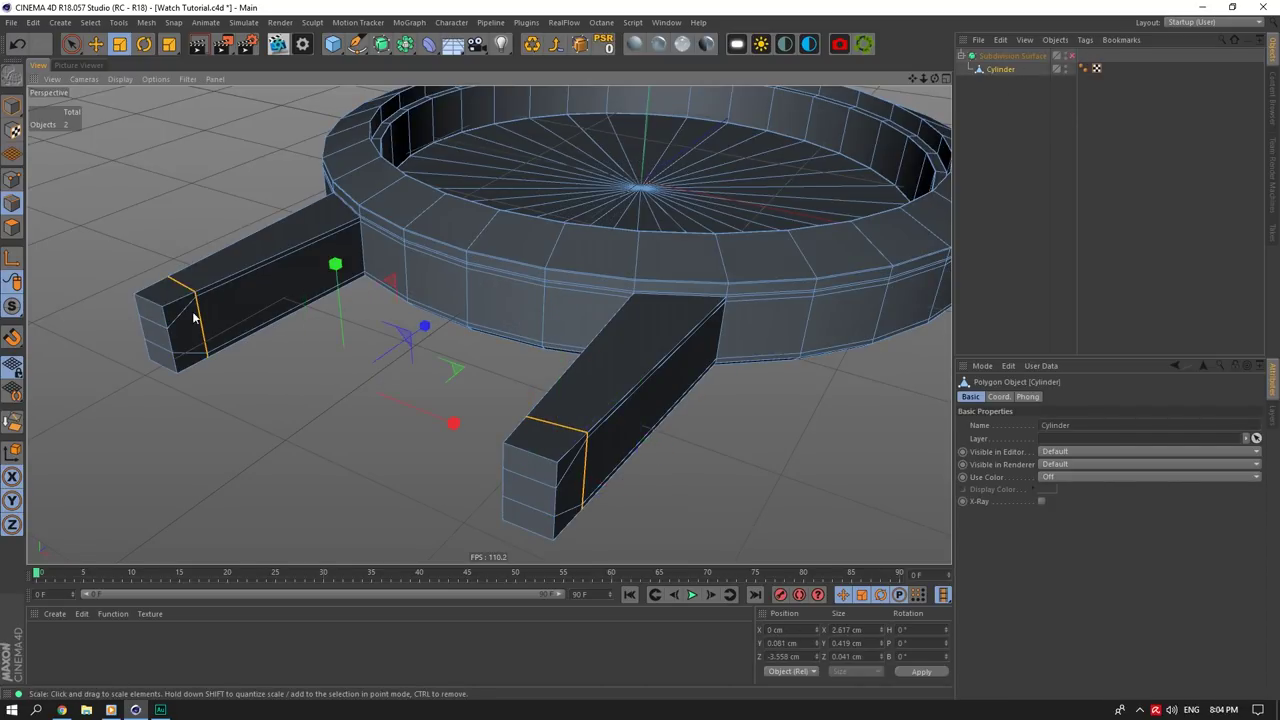
{"action": "left_click", "coordinate": [1023, 139]}
Step: Inspect the smoothed case and lugs from a higher angle and compare their shape with the reference watch photo
{"action": "left_click_drag", "start_coordinate": [934, 79], "coordinate": [880, 90]}
{"action": "left_click_drag", "start_coordinate": [912, 79], "coordinate": [1039, 88]}
{"action": "left_click_drag", "start_coordinate": [911, 78], "coordinate": [925, 102]}
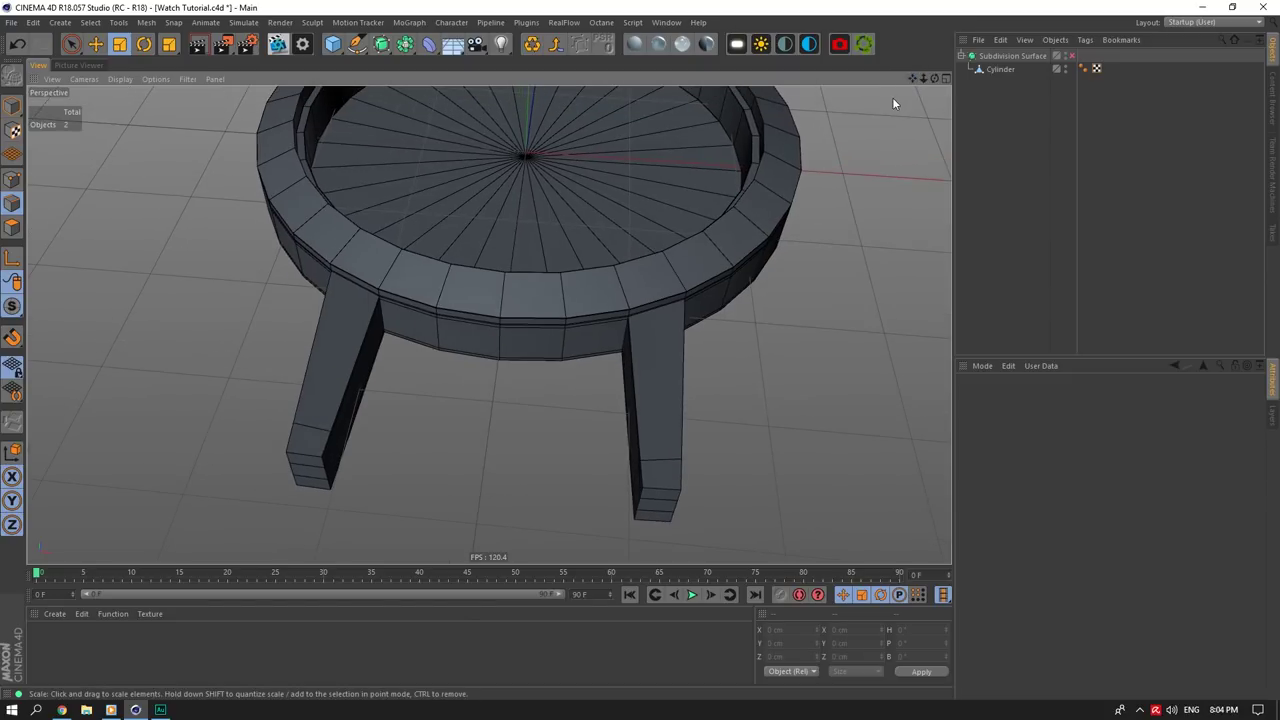
{"action": "left_click", "coordinate": [1072, 56]}
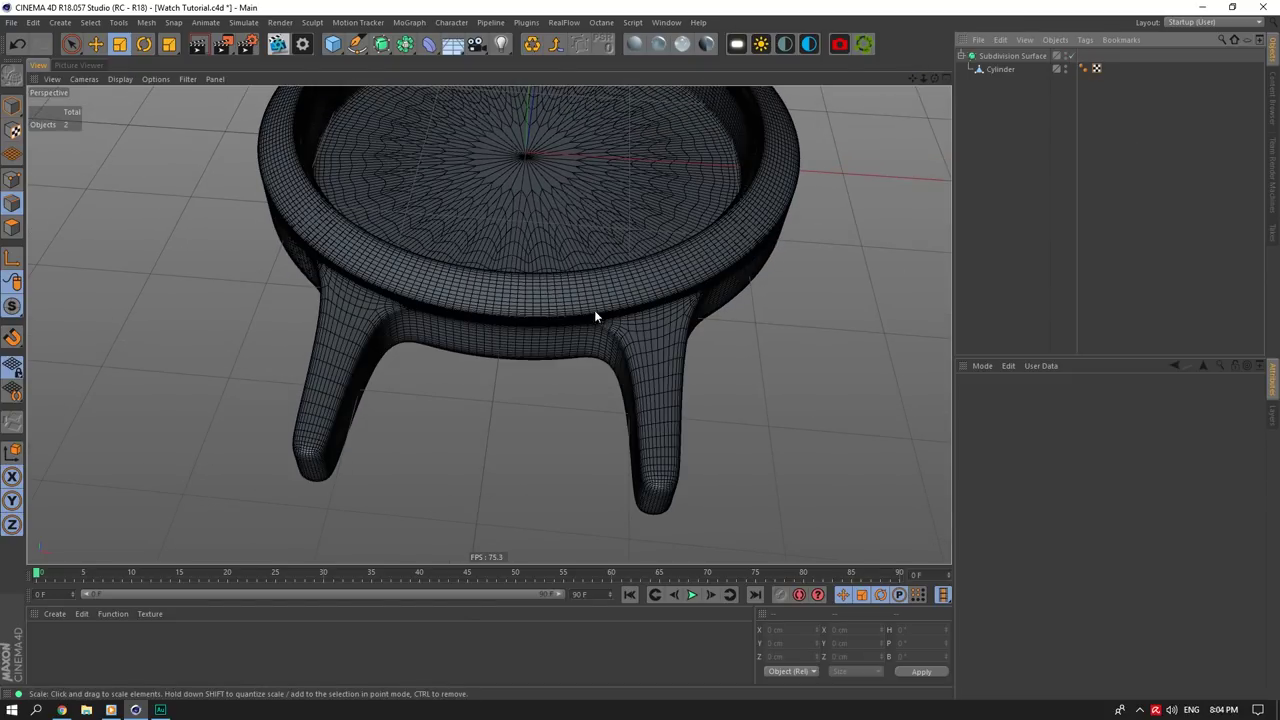
{"action": "left_click", "coordinate": [62, 710]}
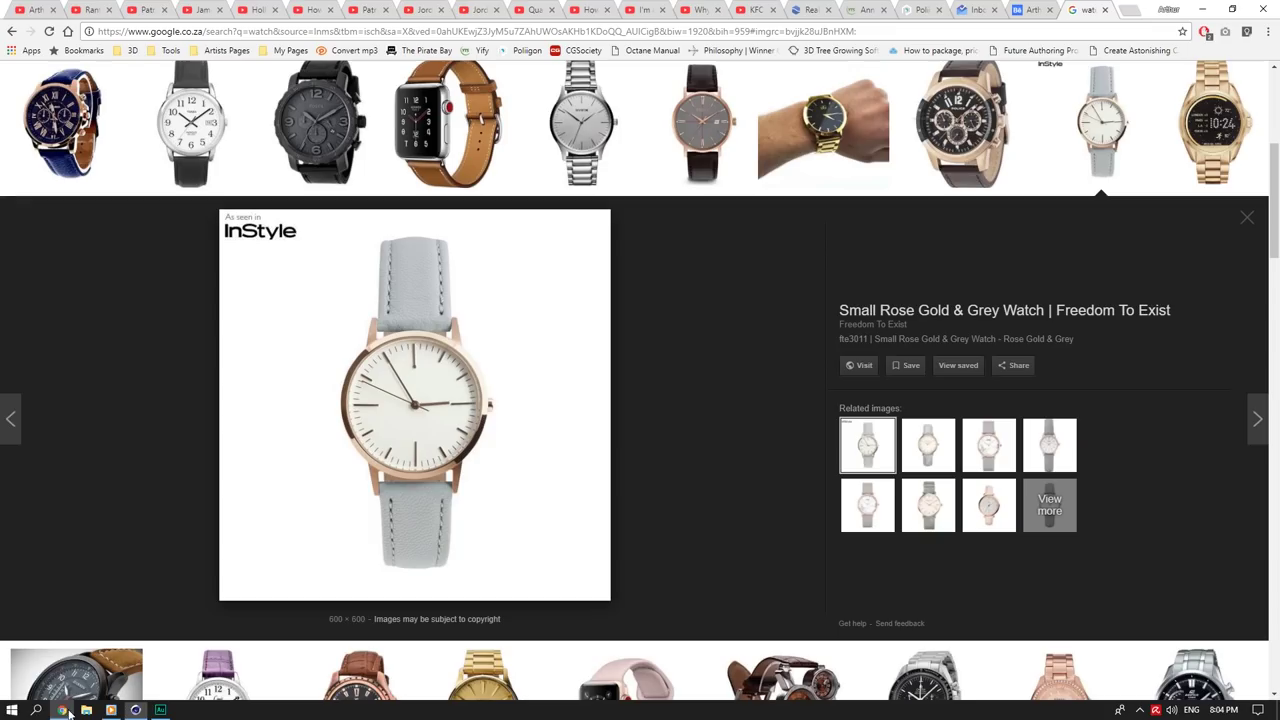
{"action": "key", "text": "alt+Tab"}
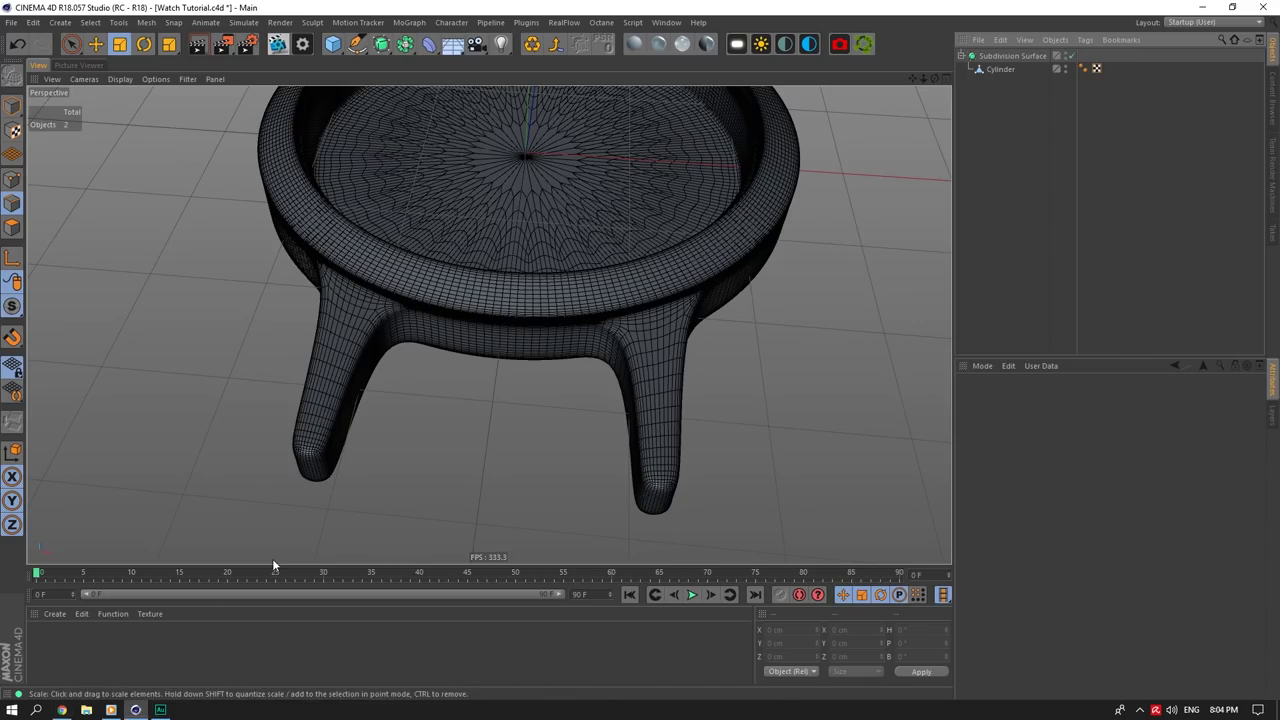
{"action": "scroll", "coordinate": [430, 296], "scroll_direction": "up", "scroll_amount": 4}
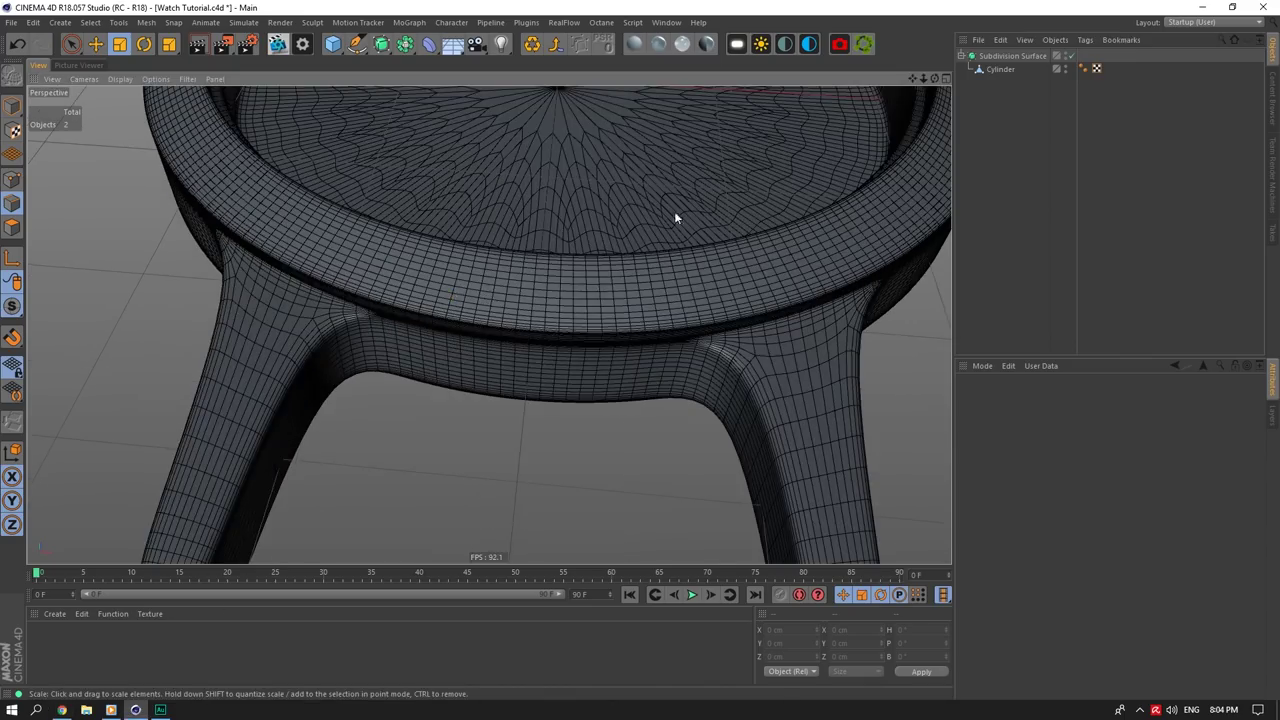
Step: With smoothing off, try to create a point on the rim's outer upper edge between the lugs, beside one lug
{"action": "left_click", "coordinate": [1071, 56]}
{"action": "left_click", "coordinate": [1001, 69]}
{"action": "left_click_drag", "start_coordinate": [934, 79], "coordinate": [934, 111]}
{"action": "left_click", "coordinate": [996, 80]}
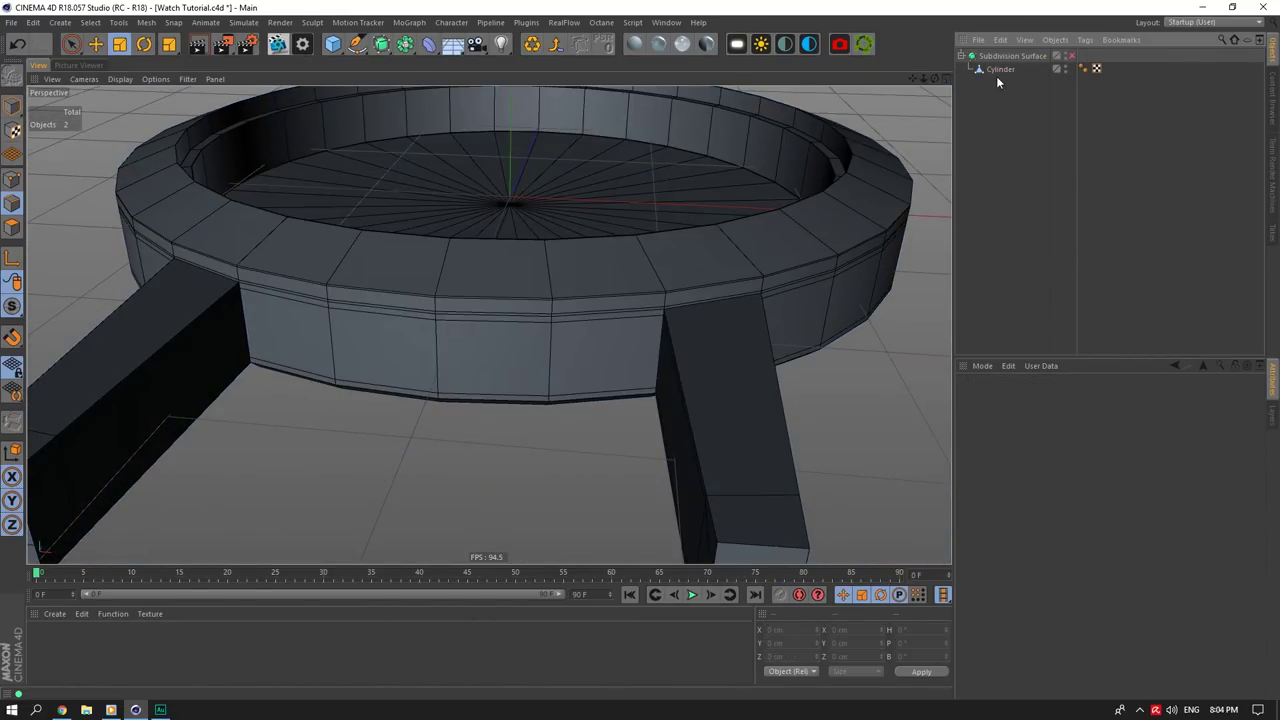
{"action": "left_click", "coordinate": [995, 71]}
{"action": "left_click", "coordinate": [96, 45]}
{"action": "scroll", "coordinate": [536, 313], "scroll_direction": "up", "scroll_amount": 5}
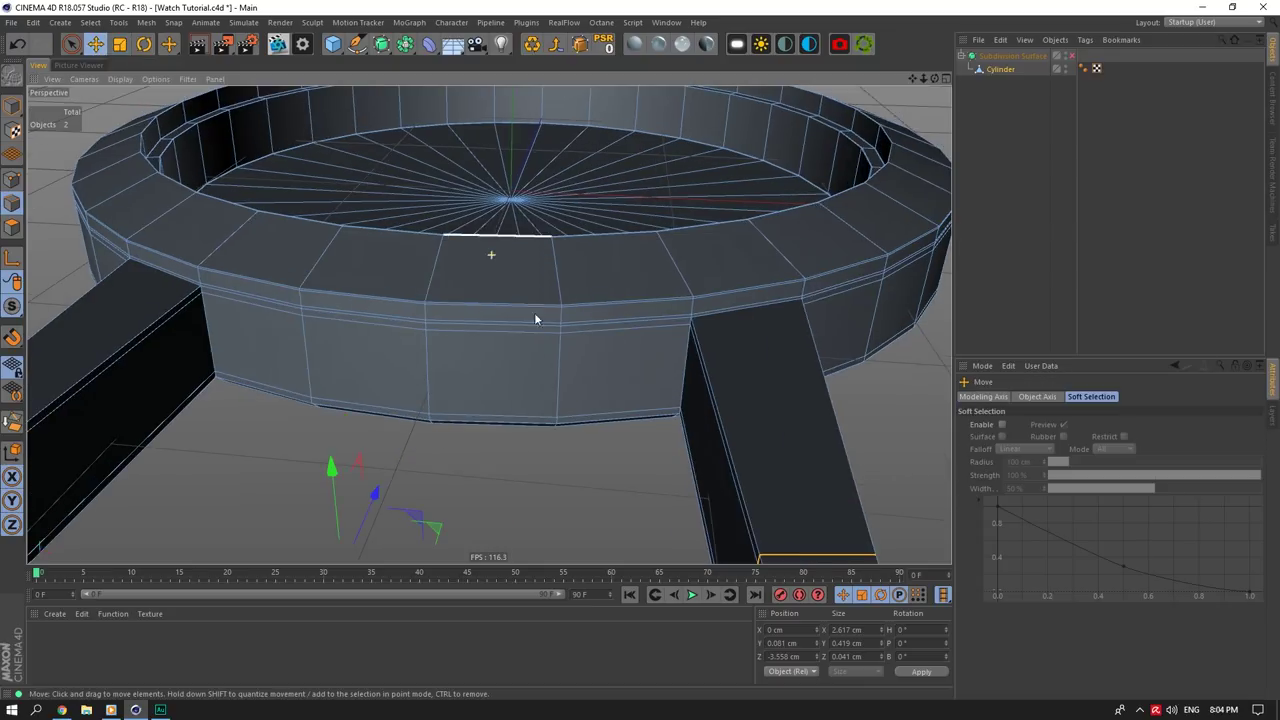
{"action": "right_click", "coordinate": [697, 276]}
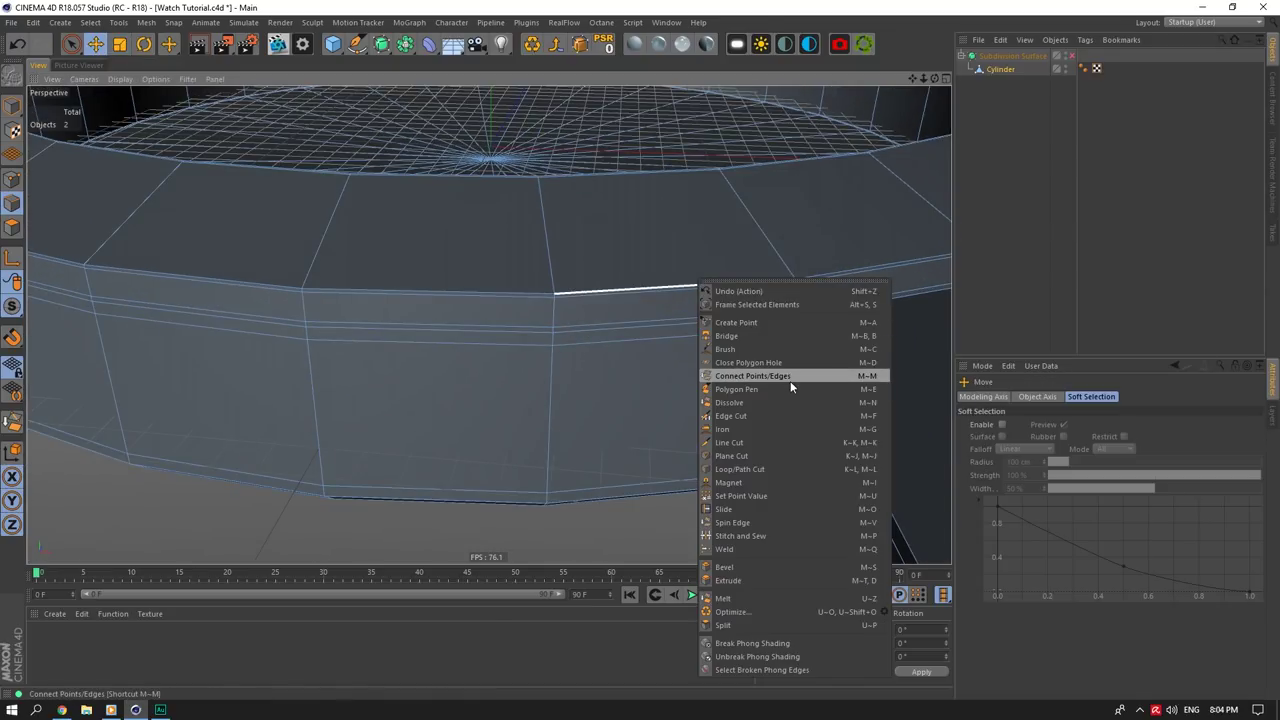
{"action": "left_click", "coordinate": [740, 322]}
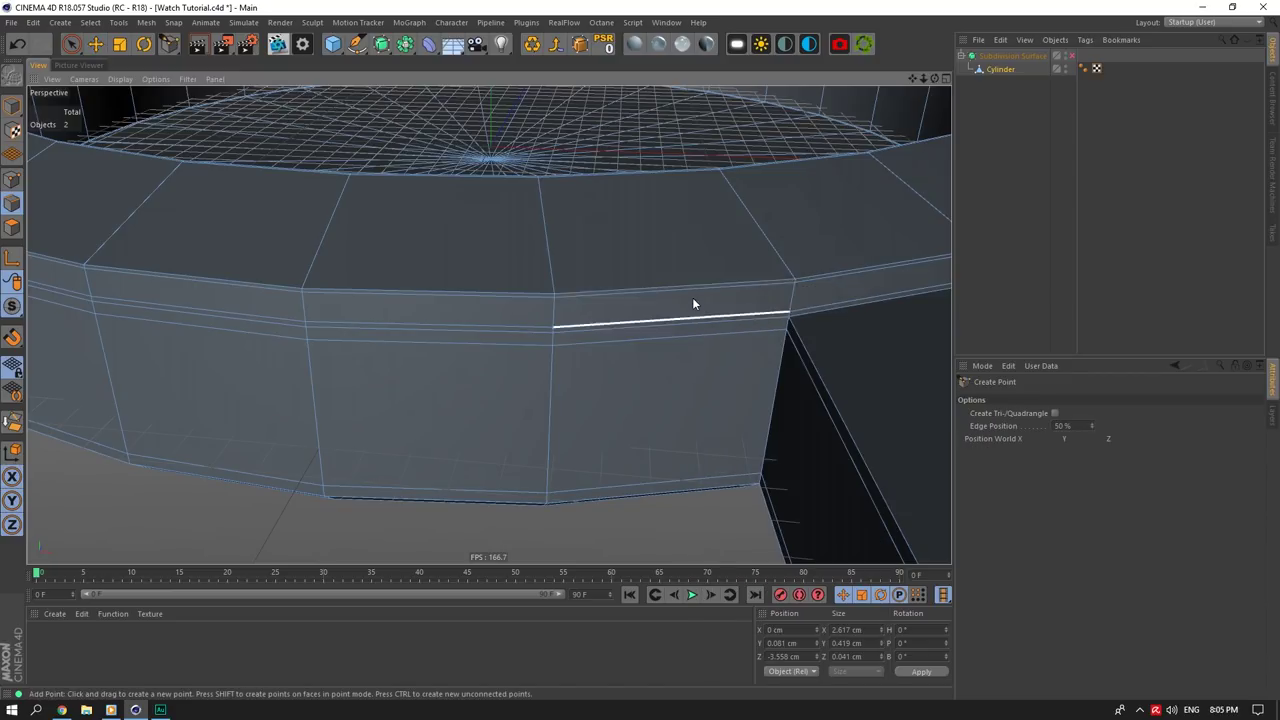
{"action": "left_click_drag", "start_coordinate": [681, 285], "coordinate": [640, 278]}
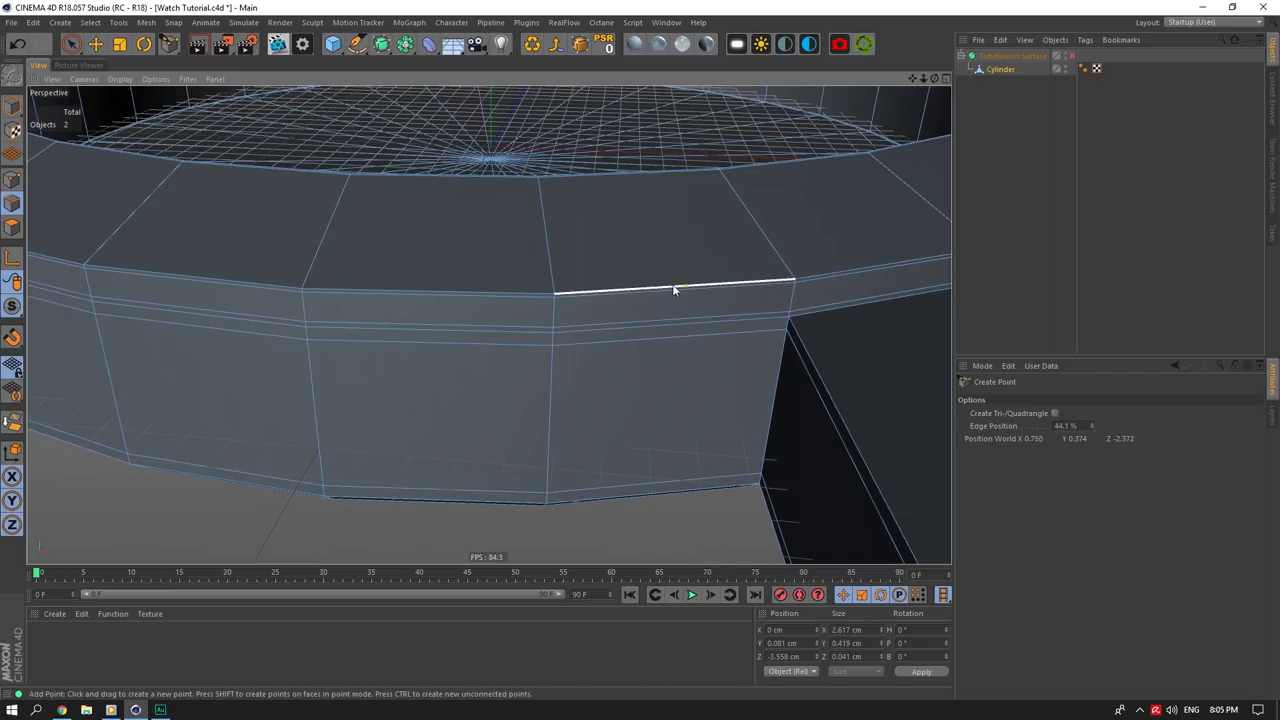
{"action": "left_click", "coordinate": [673, 287]}
Step: Try a loop cut through the rim and case wall right beside one lug, with Symmetrical Cut off, and preview it smoothed
{"action": "scroll", "coordinate": [740, 289], "scroll_direction": "down", "scroll_amount": 3}
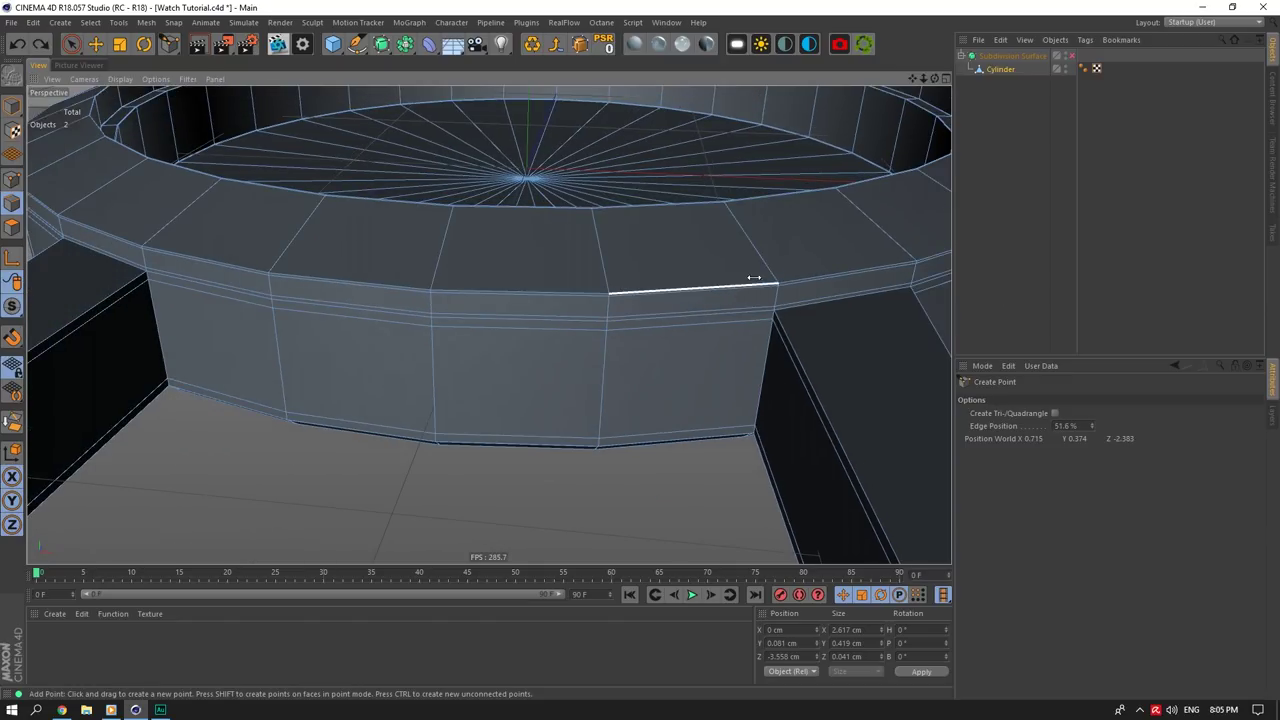
{"action": "right_click", "coordinate": [754, 277]}
{"action": "left_click", "coordinate": [780, 470]}
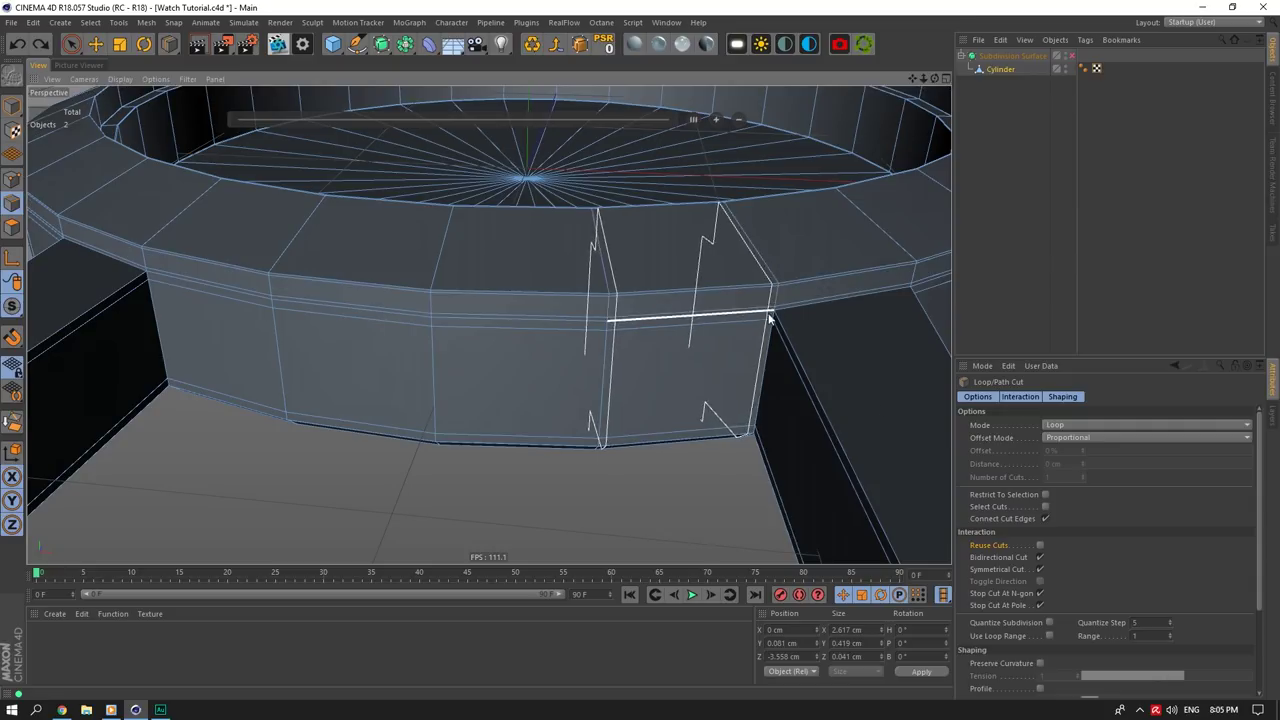
{"action": "left_click", "coordinate": [1040, 558]}
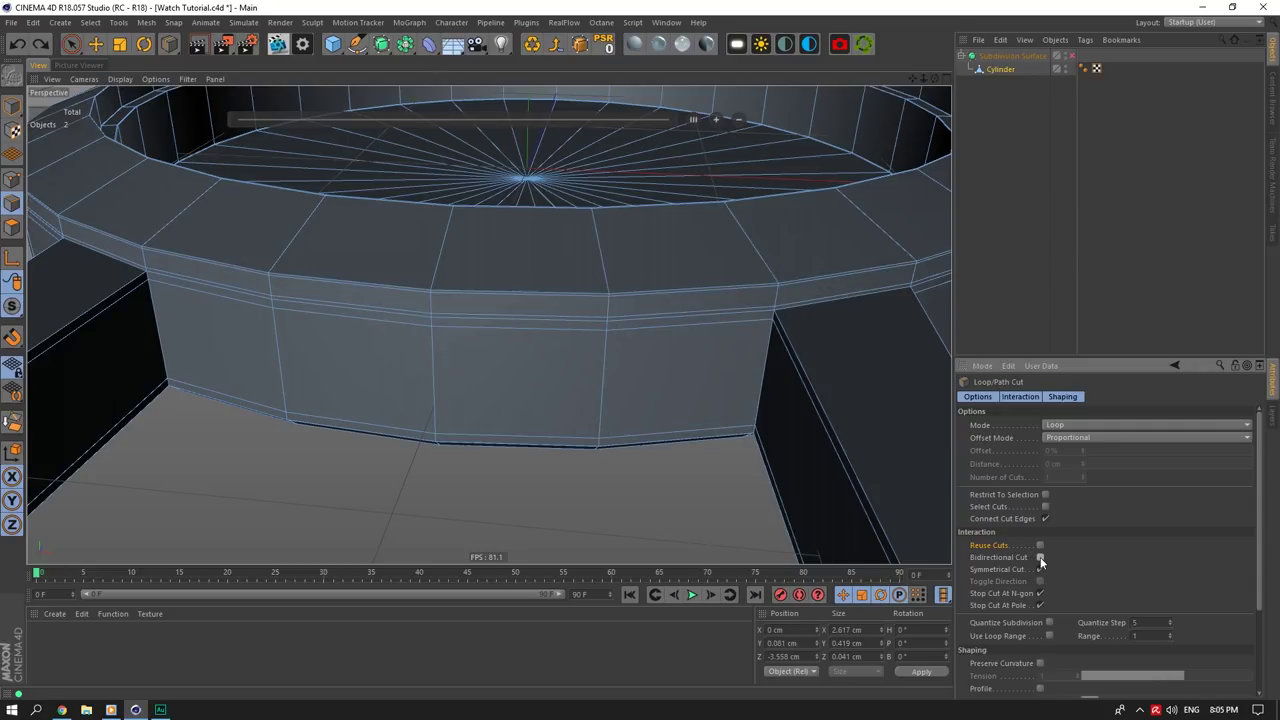
{"action": "left_click", "coordinate": [782, 289]}
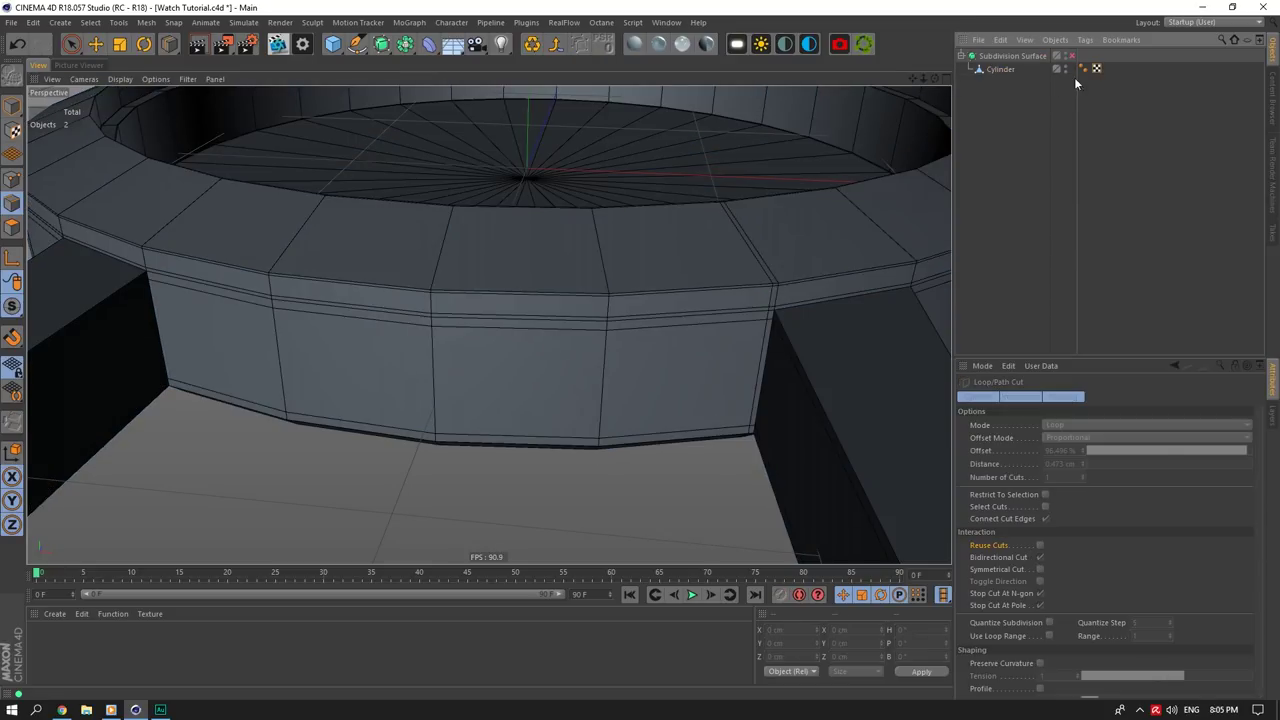
{"action": "left_click", "coordinate": [1071, 56]}
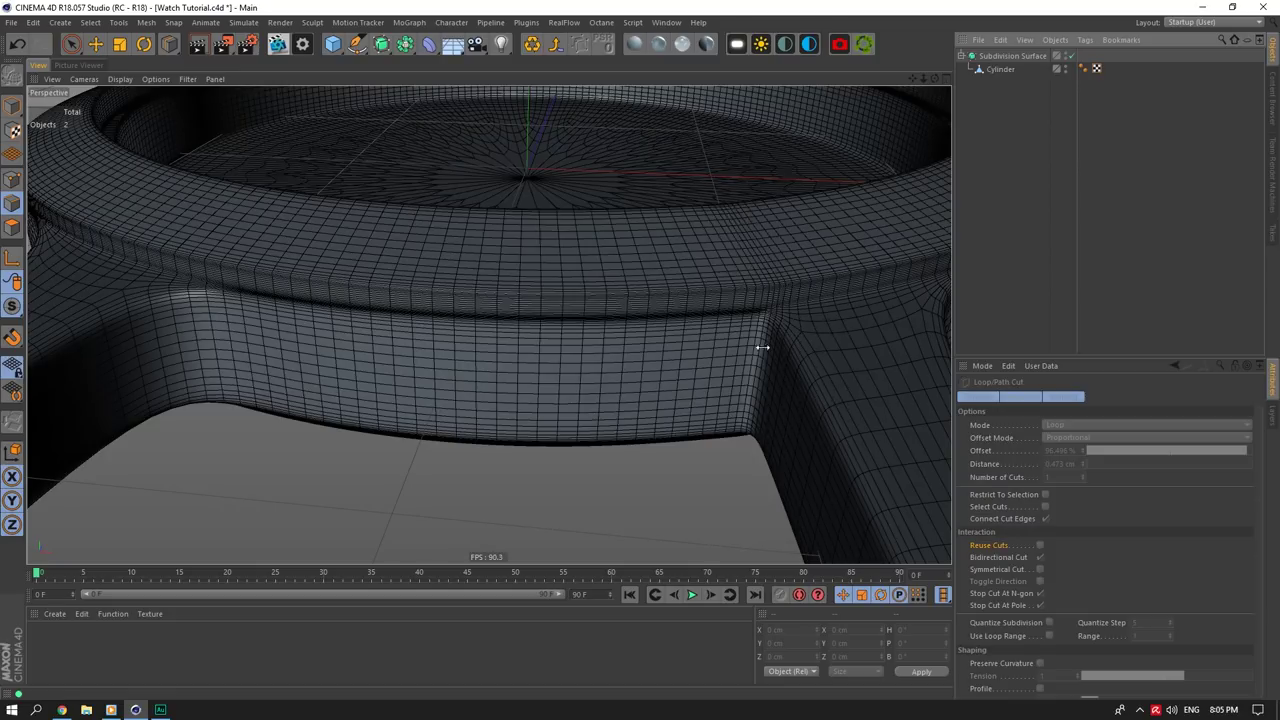
Step: Turn off smoothing on the case and undo the loop cut beside the lug
{"action": "left_click", "coordinate": [1002, 69]}
{"action": "left_click", "coordinate": [1071, 56]}
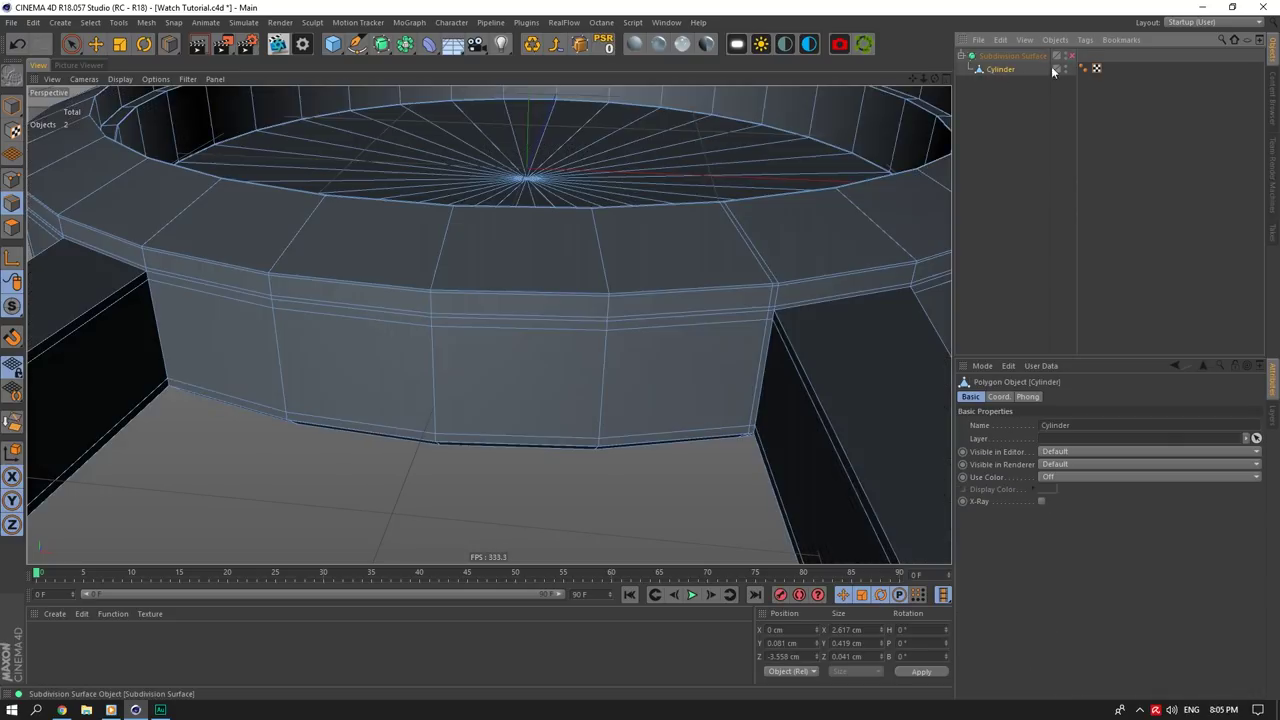
{"action": "key", "text": "ctrl+z"}
{"action": "key", "text": "ctrl+z"}
{"action": "key", "text": "ctrl+z"}
{"action": "key", "text": "ctrl+z"}
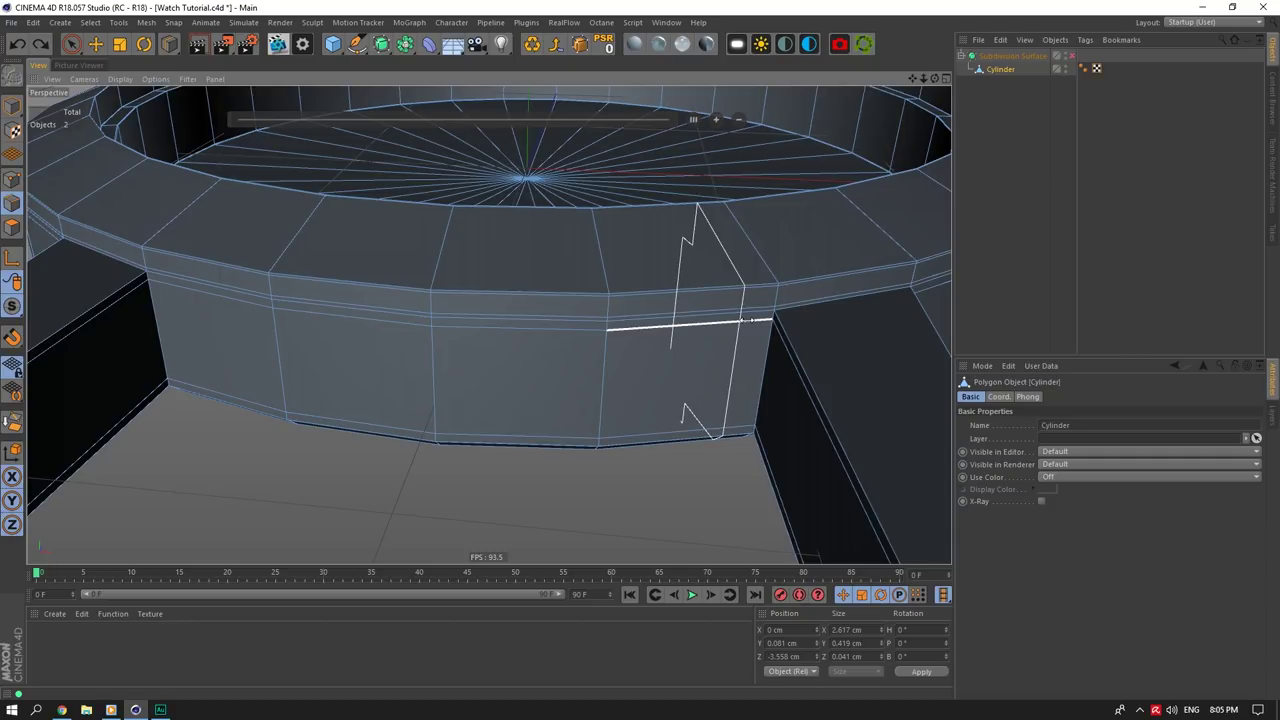
Step: Create a point at 50% edge position on the rim's outer upper edge beside each of the two lugs
{"action": "right_click_drag", "start_coordinate": [798, 279], "coordinate": [754, 297], "text": "alt"}
{"action": "right_click", "coordinate": [735, 289]}
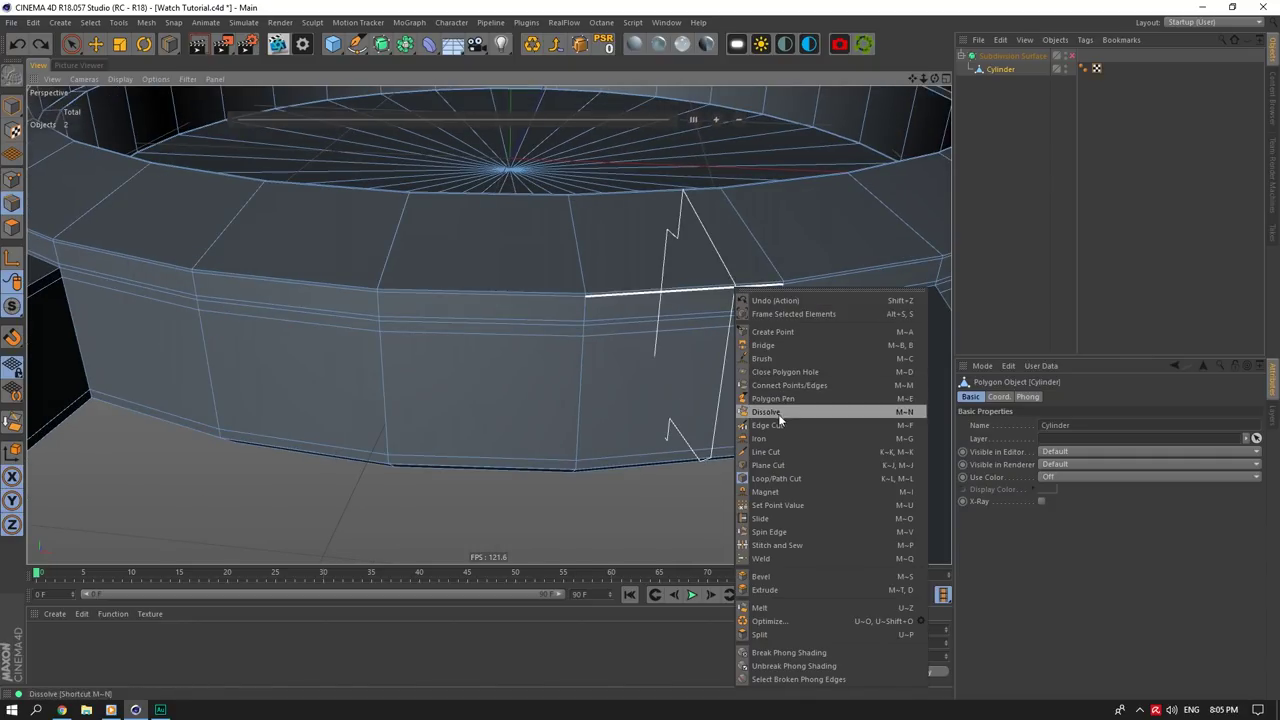
{"action": "left_click", "coordinate": [778, 332]}
{"action": "left_click", "coordinate": [699, 285]}
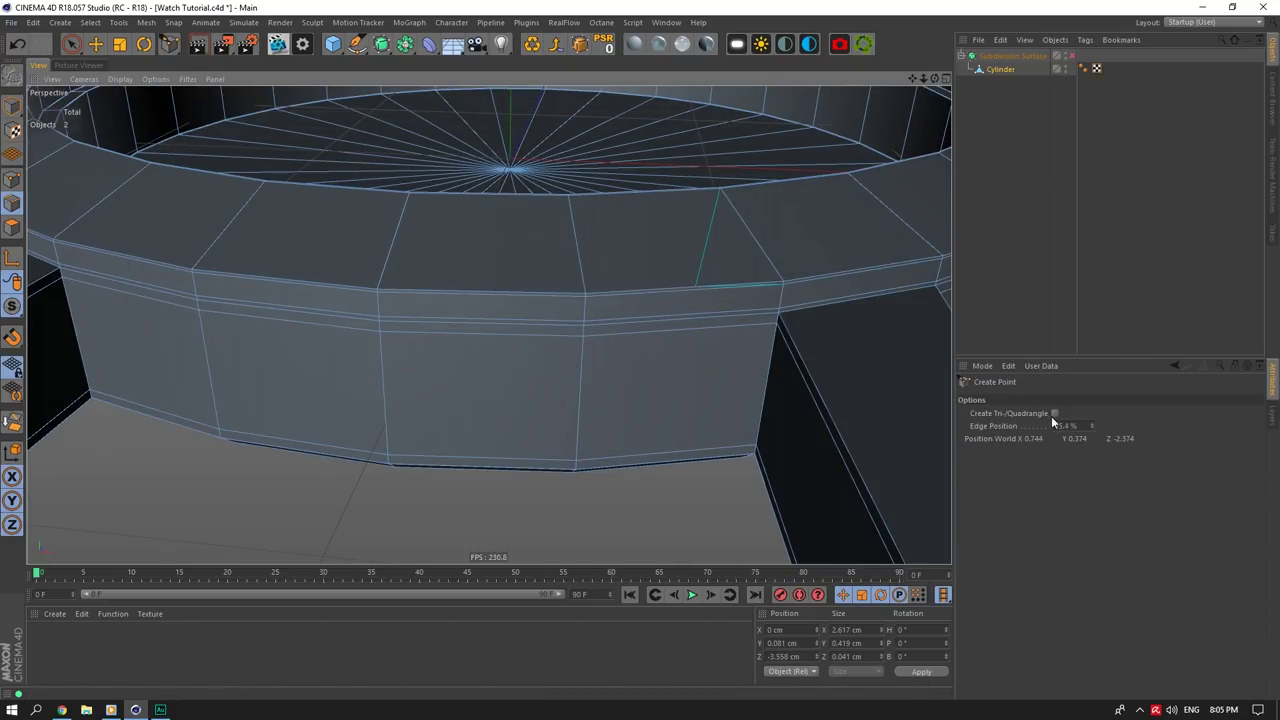
{"action": "type", "text": "50"}
{"action": "key", "text": "Return"}
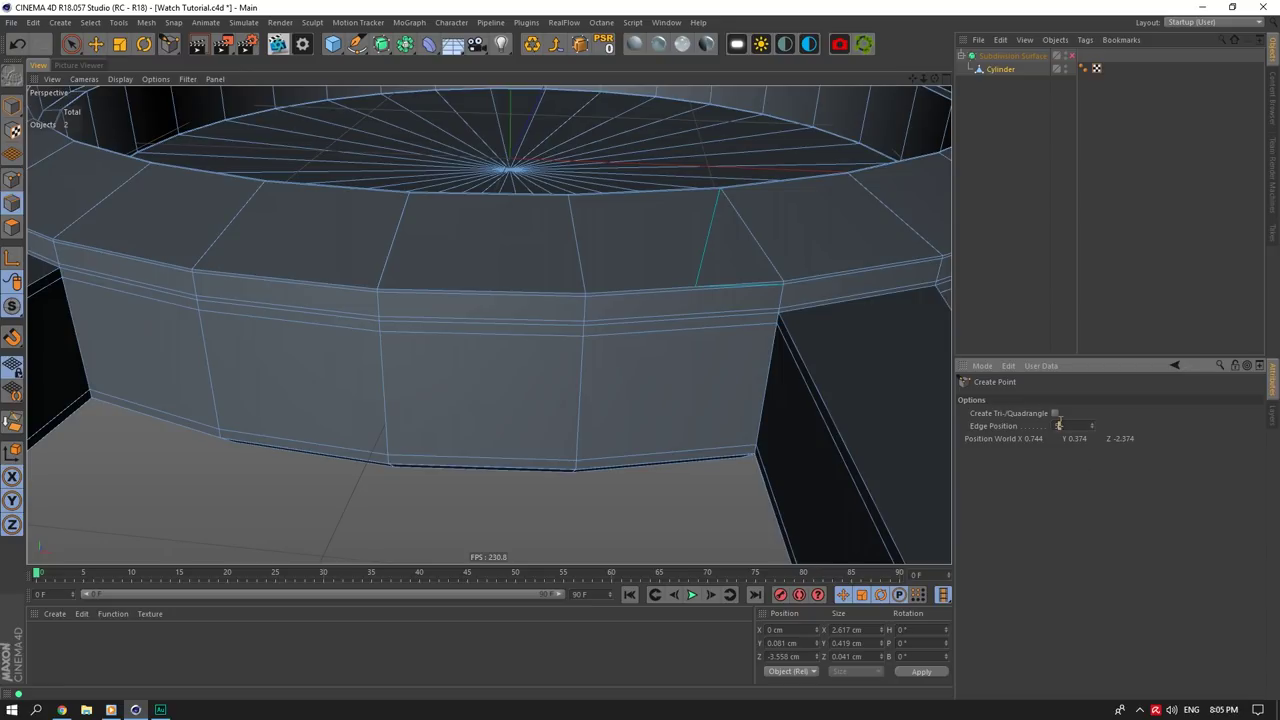
{"action": "left_click", "coordinate": [123, 253]}
Step: Create matching points at 50% edge position on the case's lower edge beside each of the two lugs
{"action": "mouse_move", "coordinate": [934, 78]}
{"action": "left_mouse_down"}
{"action": "mouse_move", "coordinate": [934, 30]}
{"action": "mouse_move", "coordinate": [905, 78]}
{"action": "mouse_move", "coordinate": [930, 60]}
{"action": "left_mouse_up"}
{"action": "scroll", "coordinate": [500, 345], "scroll_direction": "up", "scroll_amount": 3}
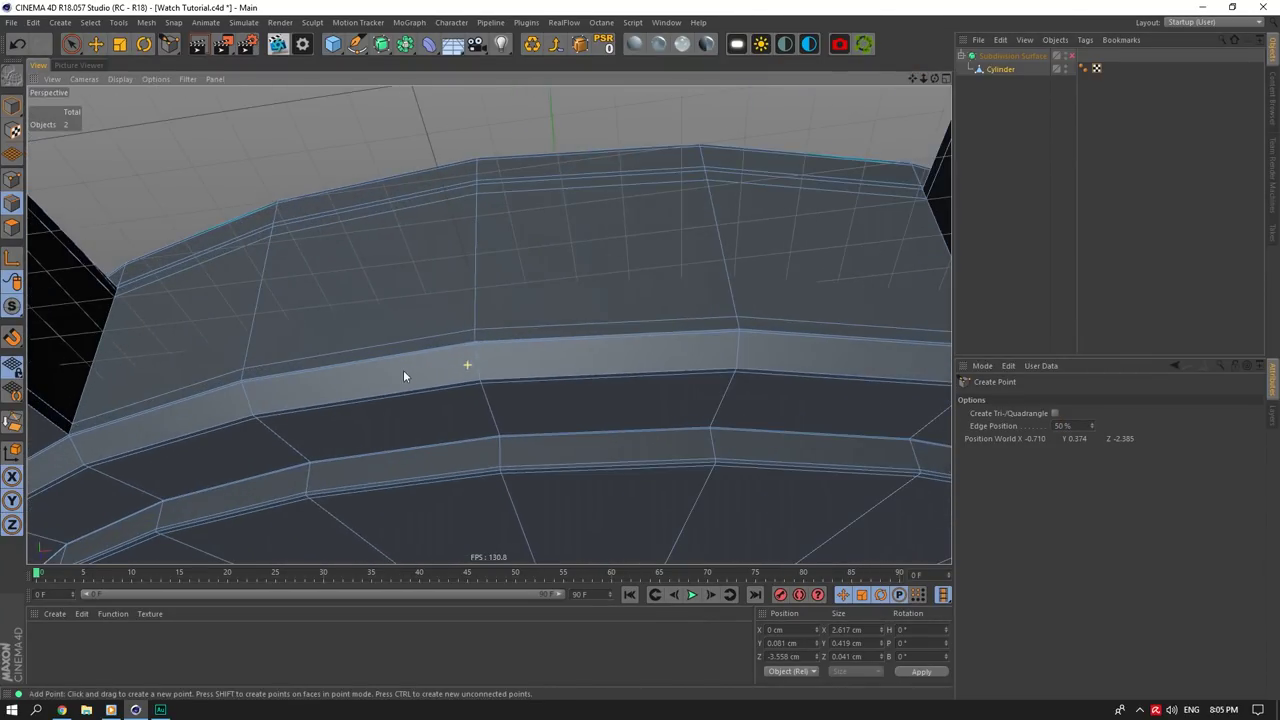
{"action": "left_click", "coordinate": [170, 440]}
{"action": "left_click", "coordinate": [1076, 423]}
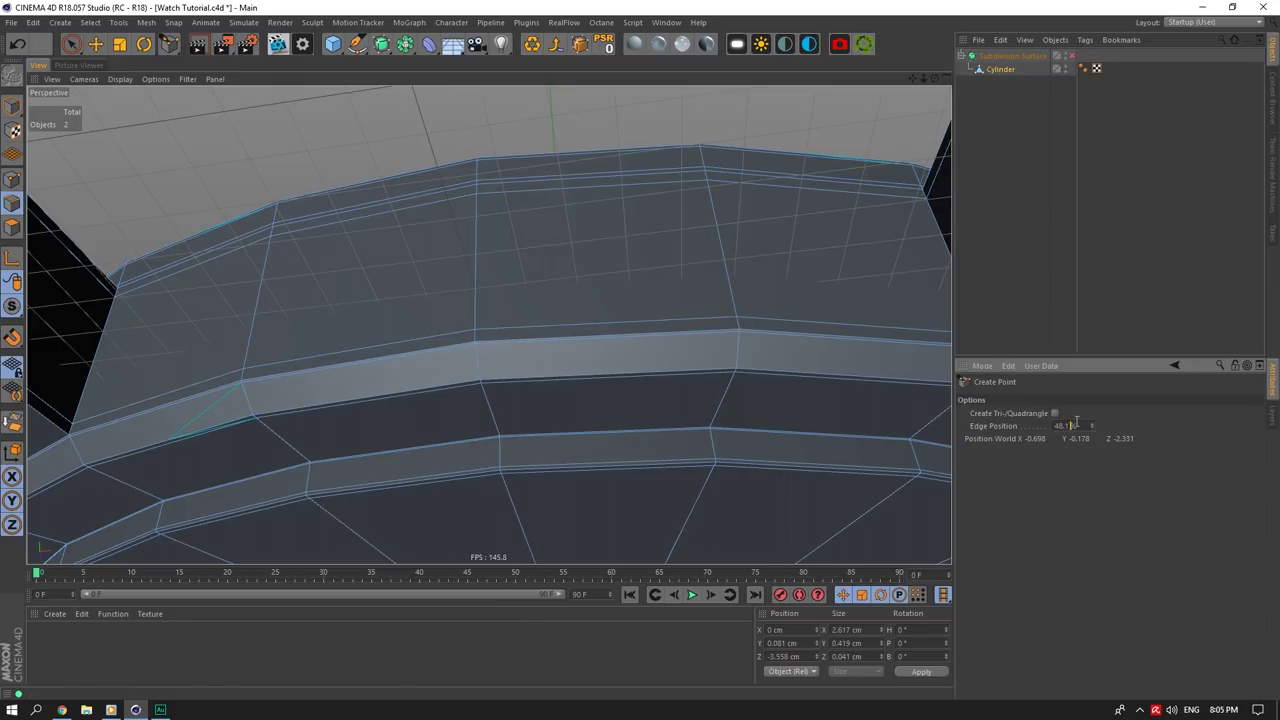
{"action": "left_click", "coordinate": [860, 377]}
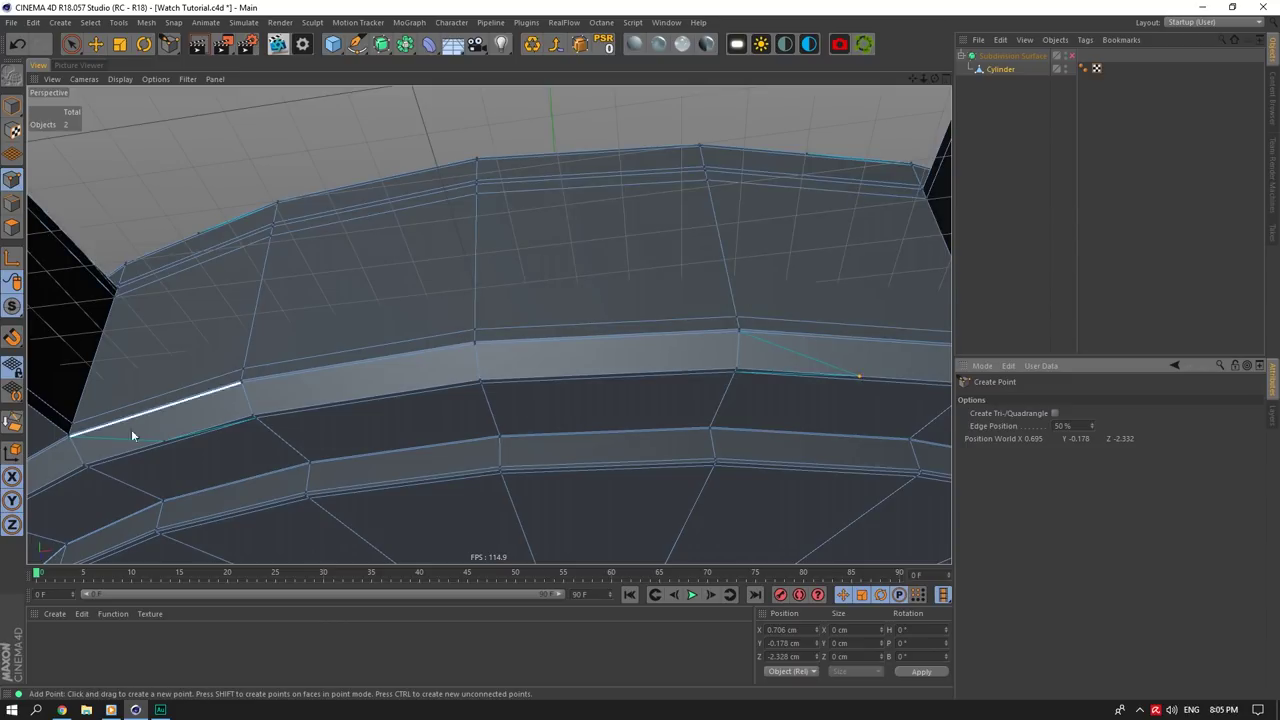
Step: Try a loop cut down the case wall between the new upper and lower points beside one lug, at a 78.654% offset
{"action": "left_click_drag", "start_coordinate": [935, 79], "coordinate": [935, 340]}
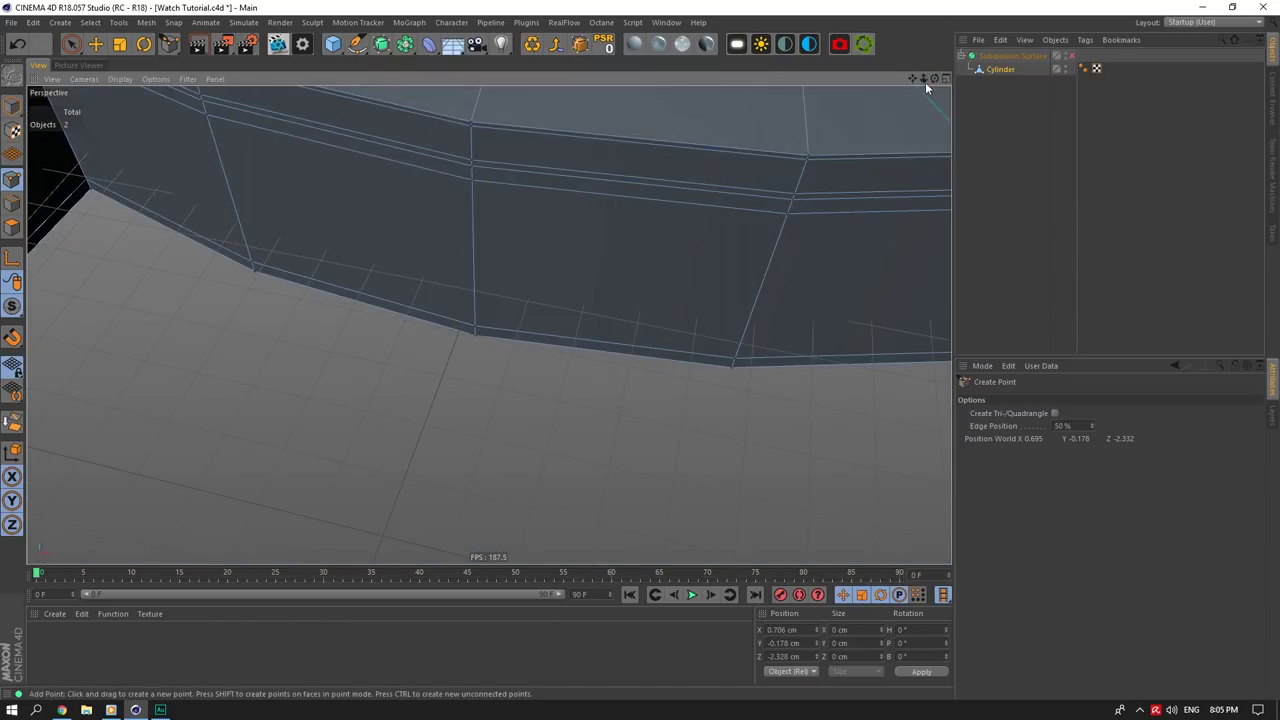
{"action": "left_click_drag", "start_coordinate": [923, 79], "coordinate": [926, 122]}
{"action": "left_click_drag", "start_coordinate": [935, 79], "coordinate": [915, 10]}
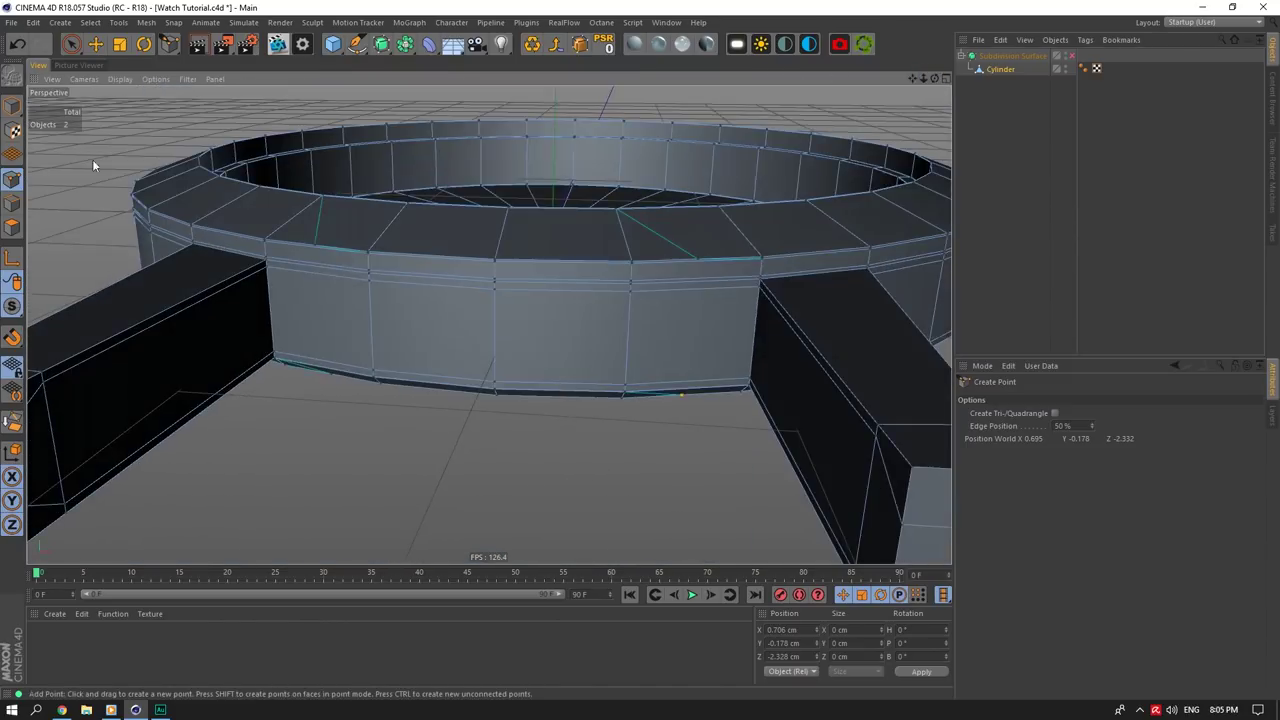
{"action": "left_click", "coordinate": [12, 203]}
{"action": "left_click", "coordinate": [96, 44]}
{"action": "scroll", "coordinate": [667, 260], "scroll_direction": "up", "scroll_amount": 3}
{"action": "right_click", "coordinate": [704, 264]}
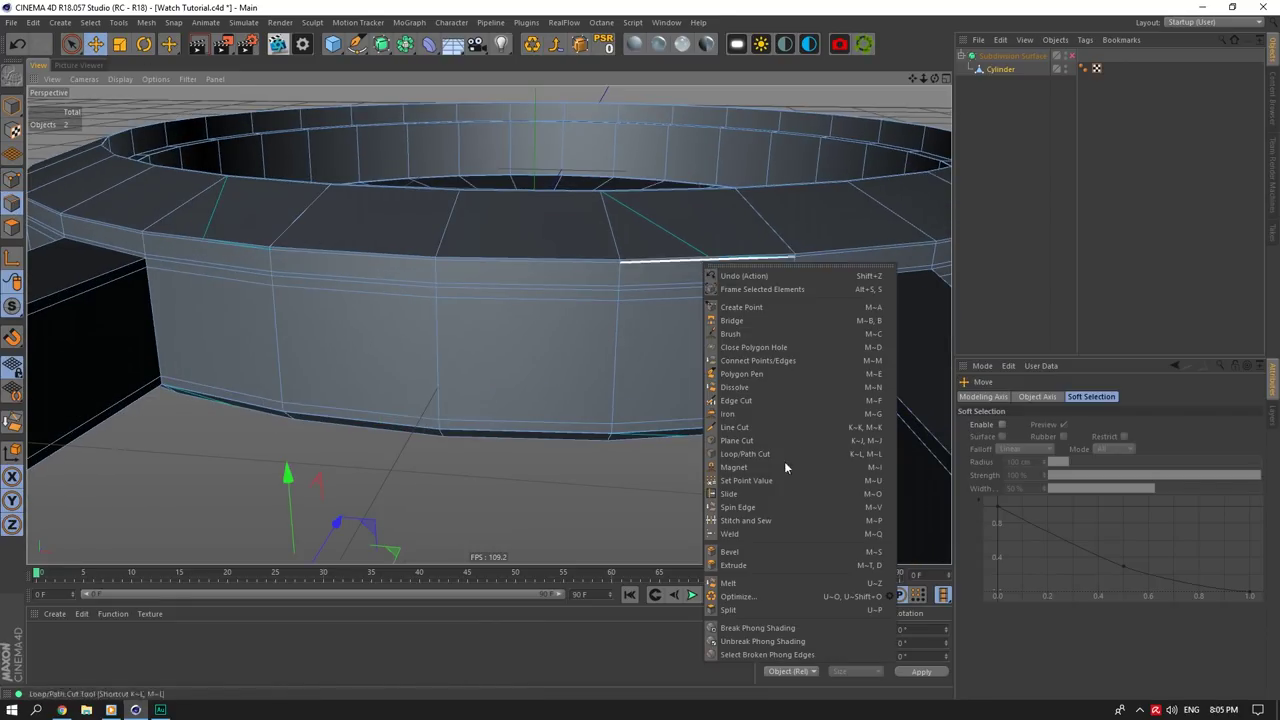
{"action": "left_click", "coordinate": [782, 454]}
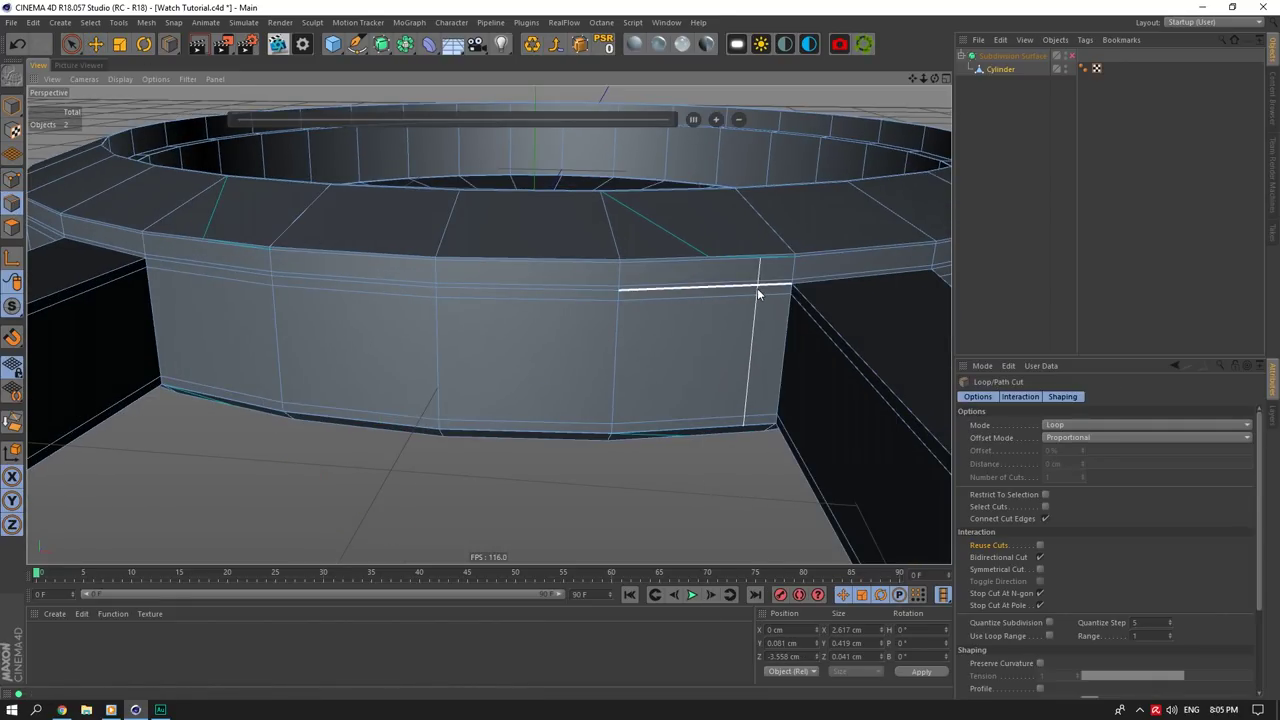
{"action": "left_click", "coordinate": [758, 288]}
Step: Preview the case with smoothing on and undo the last loop cut on the wall
{"action": "left_click", "coordinate": [1066, 56]}
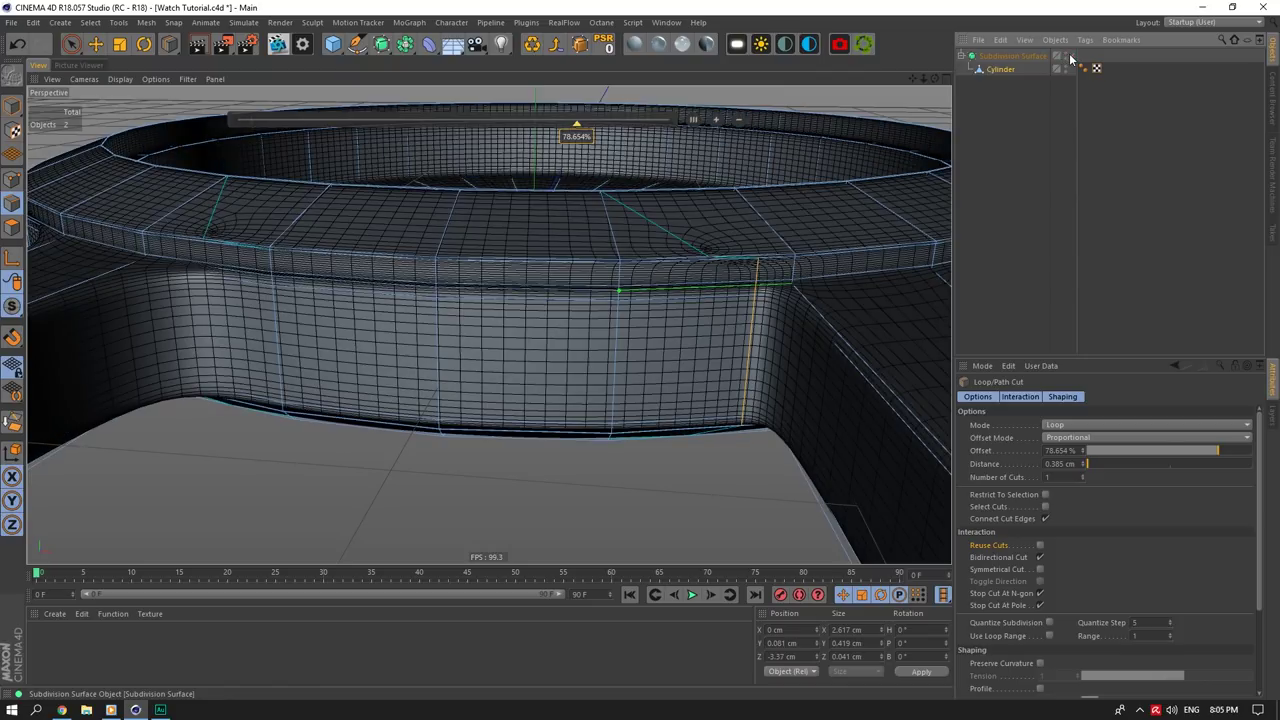
{"action": "left_click", "coordinate": [1071, 57]}
{"action": "key", "text": "ctrl+z"}
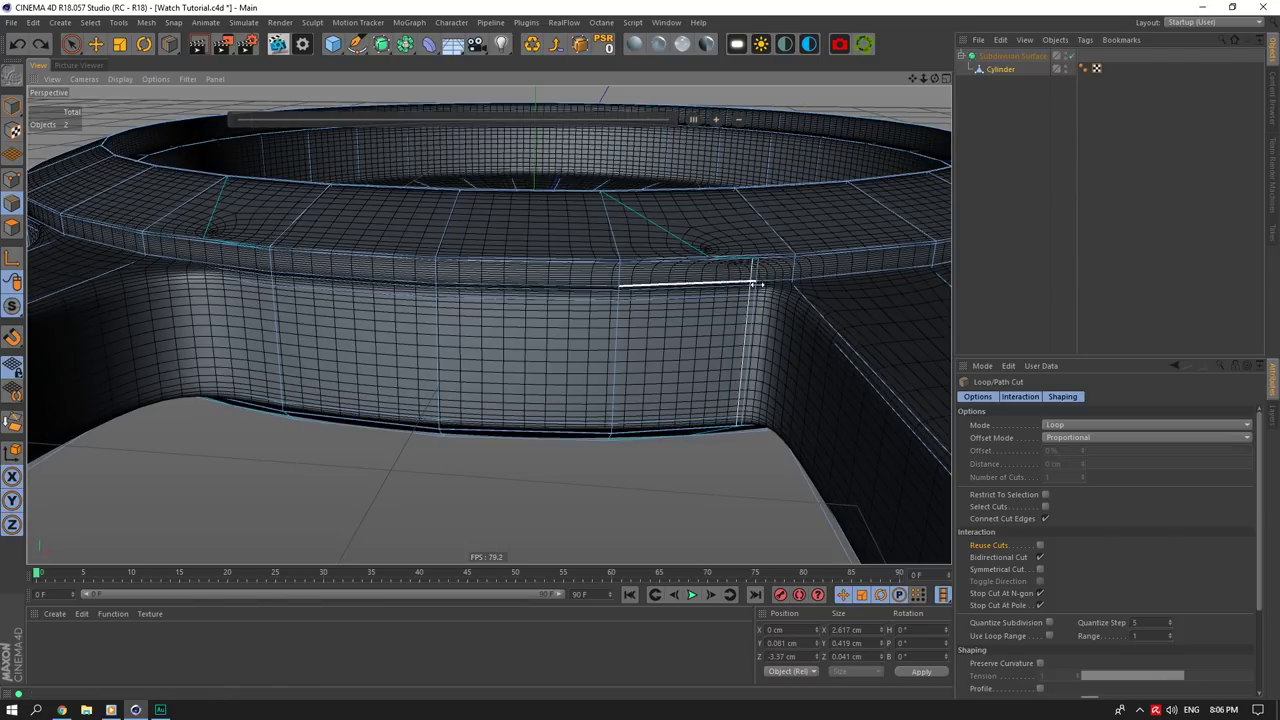
Step: Loop cut the case wall beside one lug at a 73.726% offset and reuse the same cut beside the other lug
{"action": "key", "text": "ctrl+z"}
{"action": "left_click", "coordinate": [755, 285]}
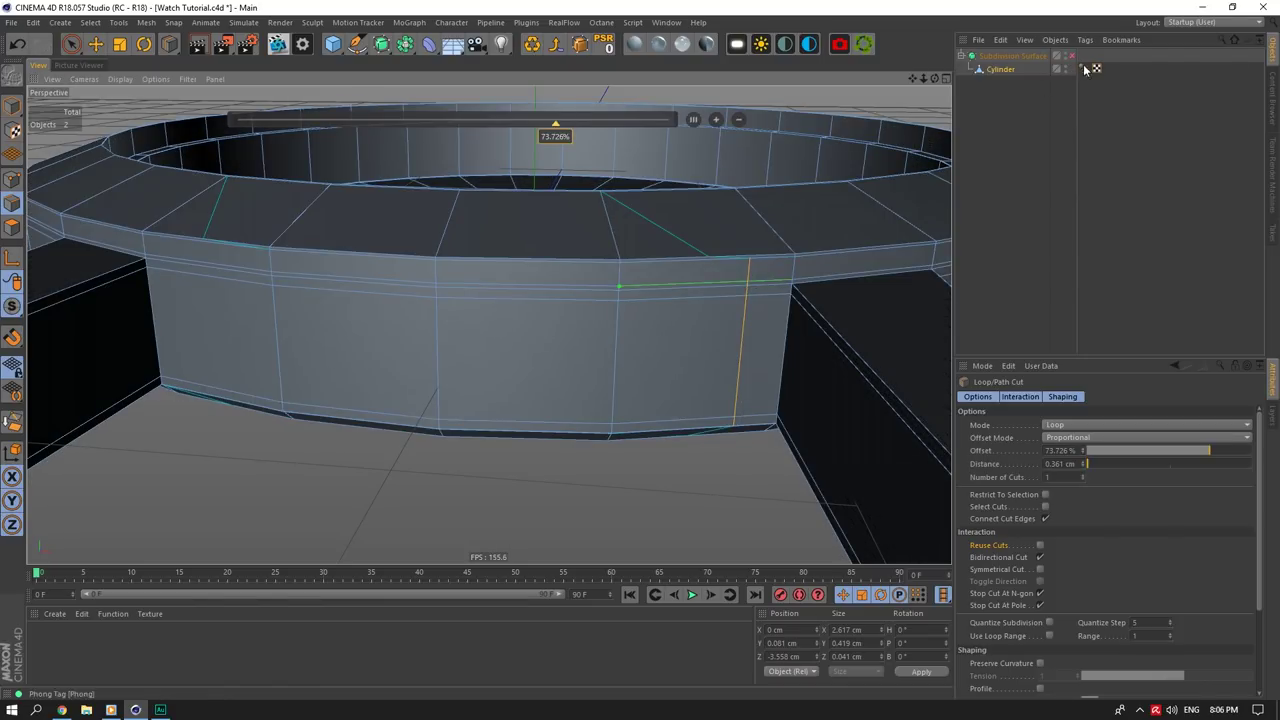
{"action": "left_click", "coordinate": [1073, 57]}
{"action": "left_click", "coordinate": [1073, 57]}
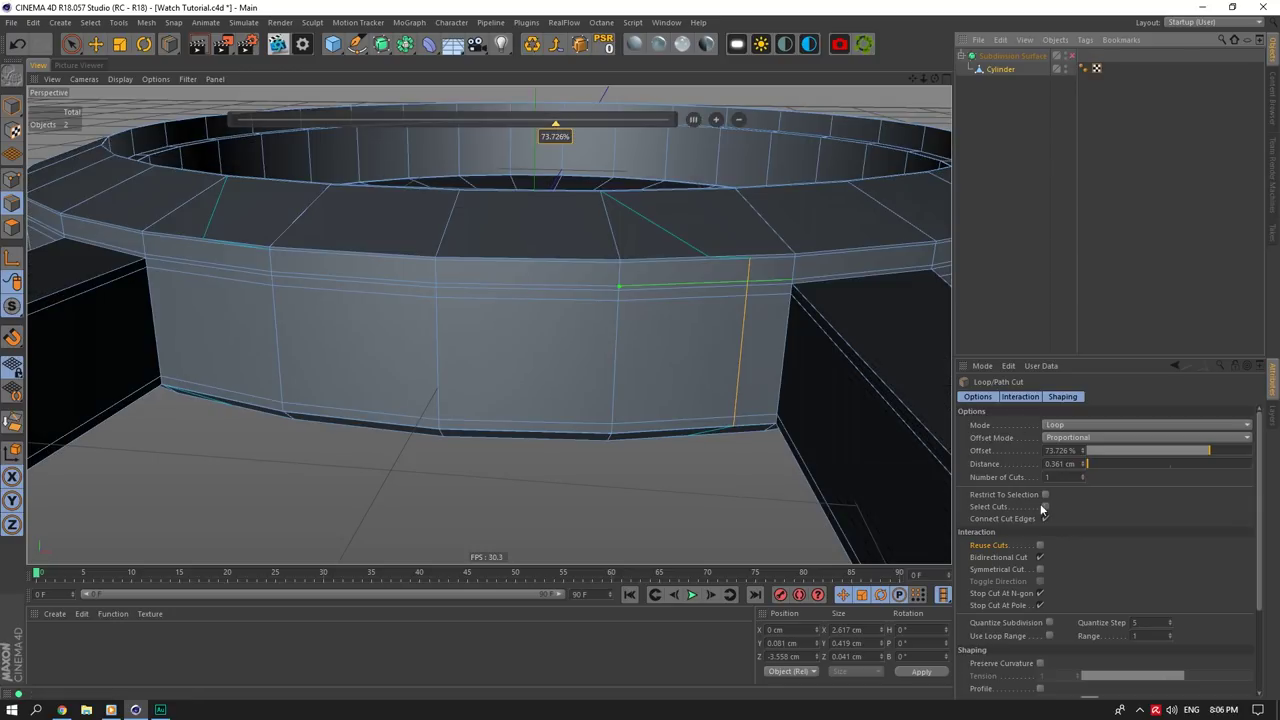
{"action": "left_click", "coordinate": [1040, 545]}
{"action": "left_click", "coordinate": [185, 272]}
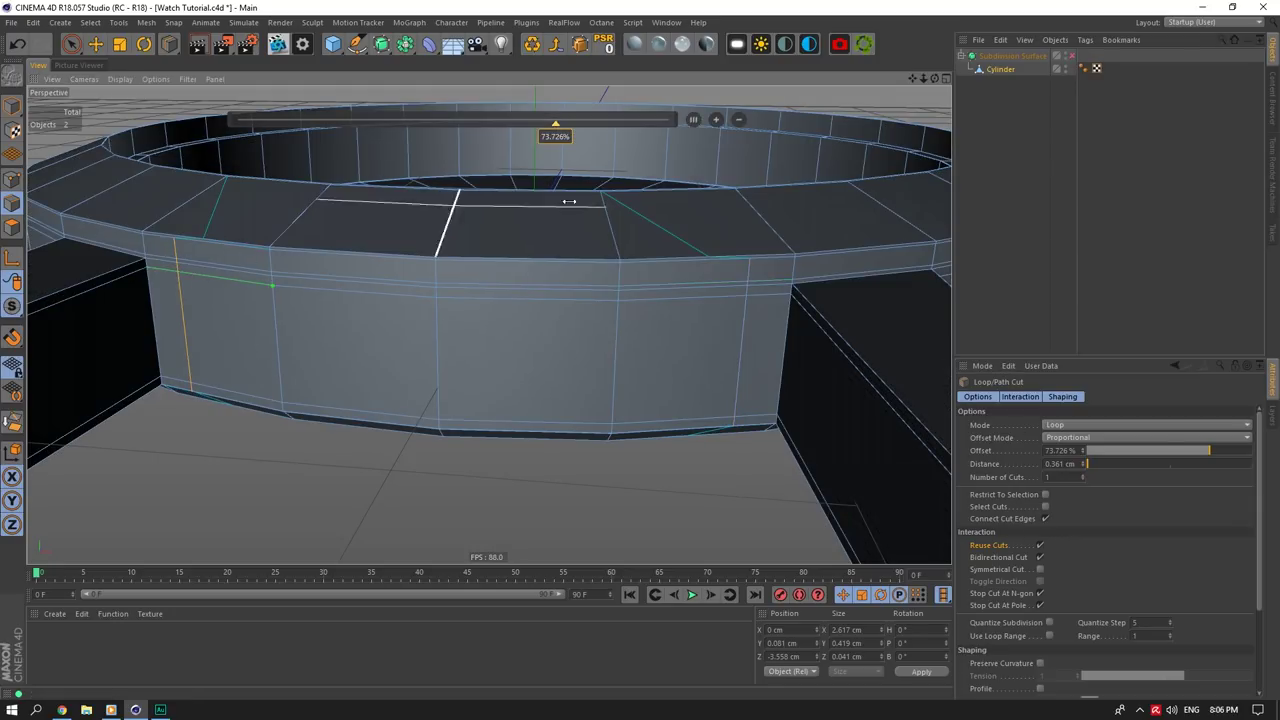
Step: With cut reuse off, loop cut the rim's inner wall in line with each of the two lugs at a 50% offset
{"action": "mouse_move", "coordinate": [935, 79]}
{"action": "left_mouse_down"}
{"action": "mouse_move", "coordinate": [925, 125]}
{"action": "mouse_move", "coordinate": [740, 160]}
{"action": "mouse_move", "coordinate": [936, 82]}
{"action": "left_mouse_up"}
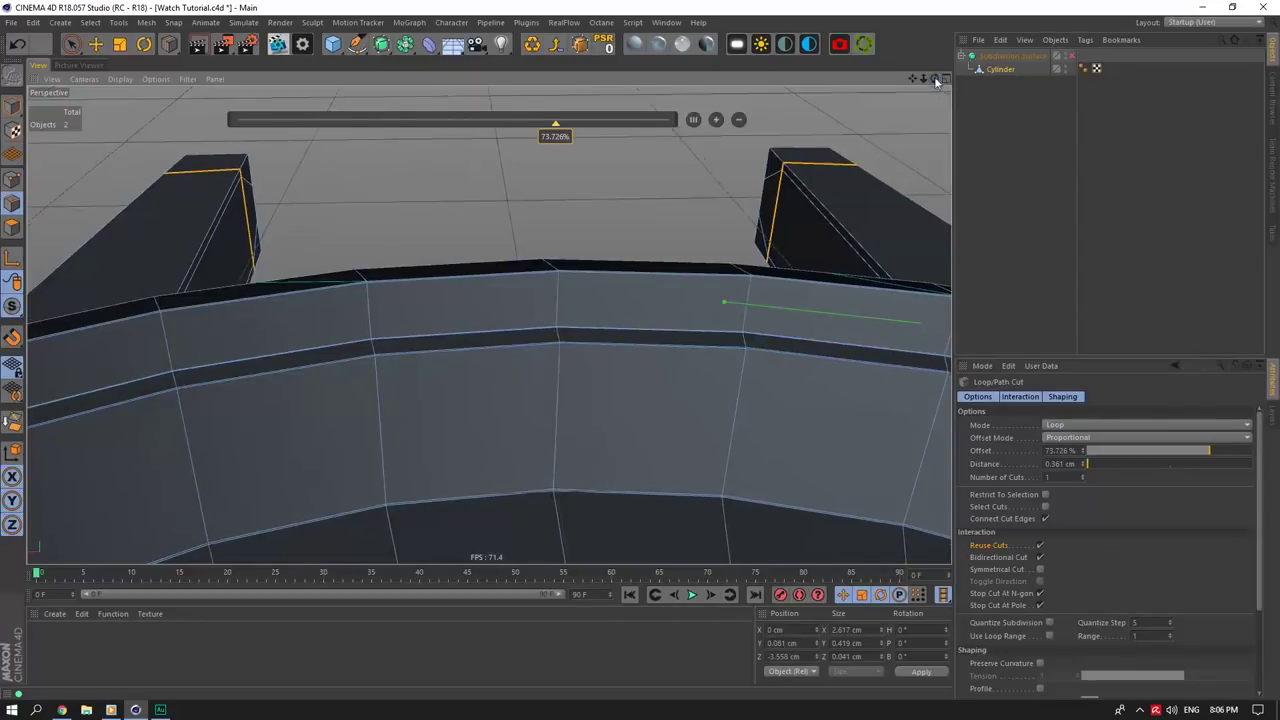
{"action": "left_click", "coordinate": [1040, 545]}
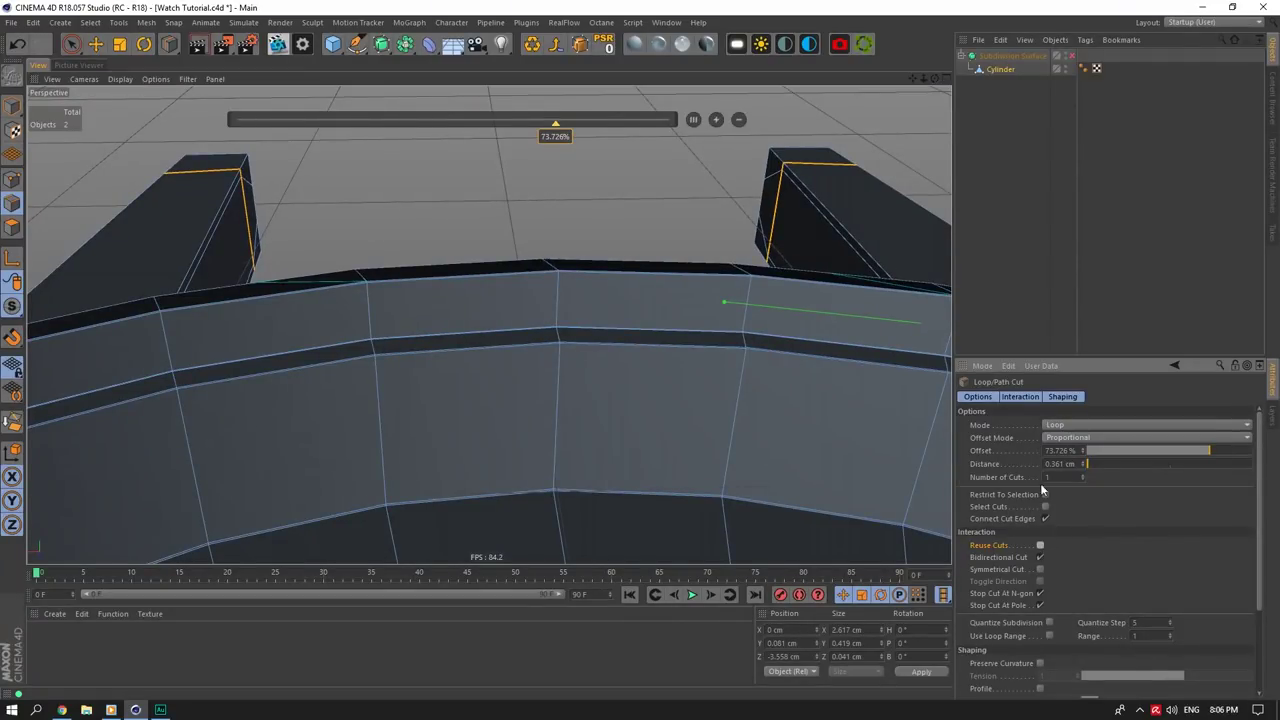
{"action": "left_click", "coordinate": [292, 370]}
{"action": "double_click", "coordinate": [1063, 450]}
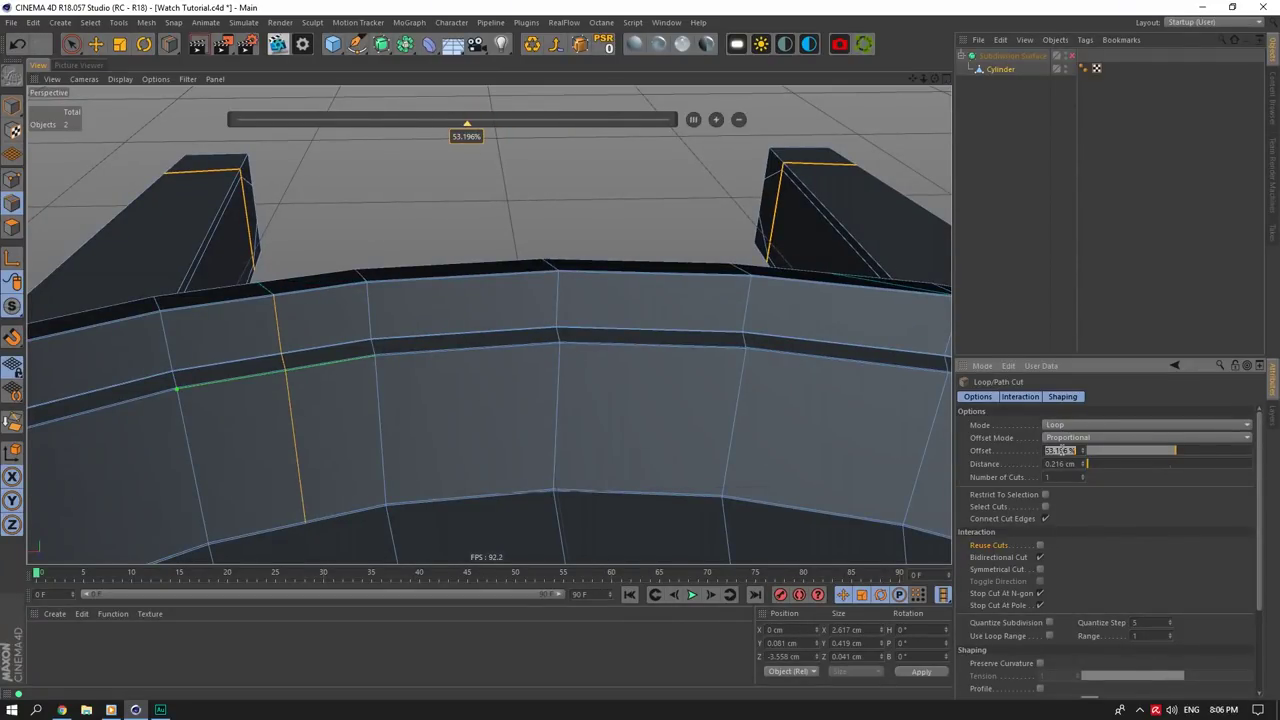
{"action": "left_click", "coordinate": [857, 363]}
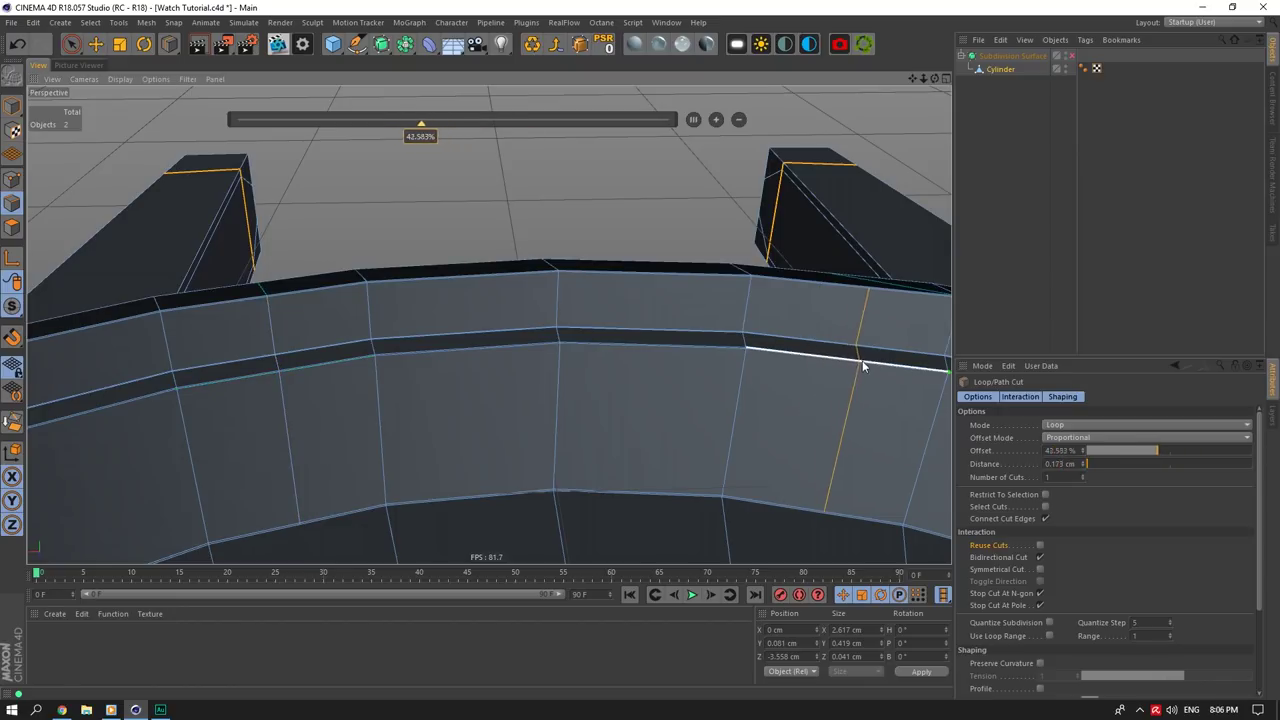
{"action": "double_click", "coordinate": [1062, 450]}
{"action": "type", "text": "50"}
{"action": "key", "text": "Return"}
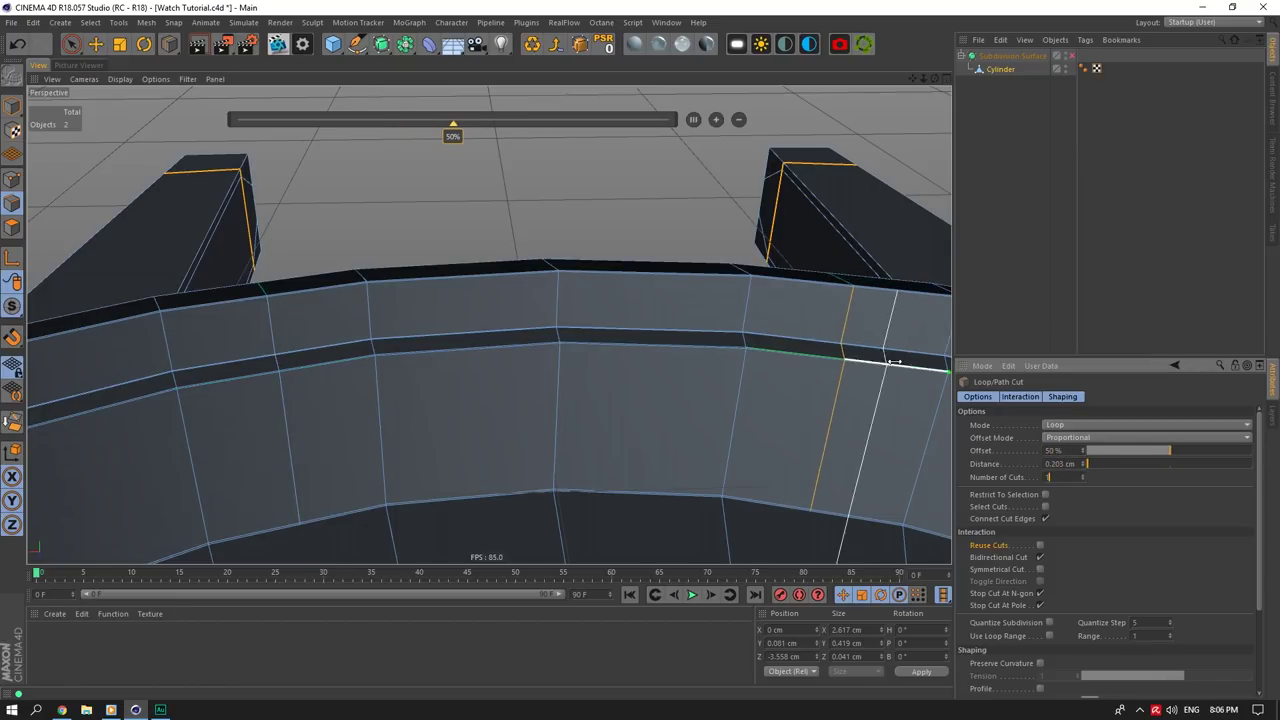
Step: Preview the case with smoothing on and off and examine the rim topology around the new cuts beside the lugs
{"action": "left_click_drag", "start_coordinate": [935, 78], "coordinate": [974, 70]}
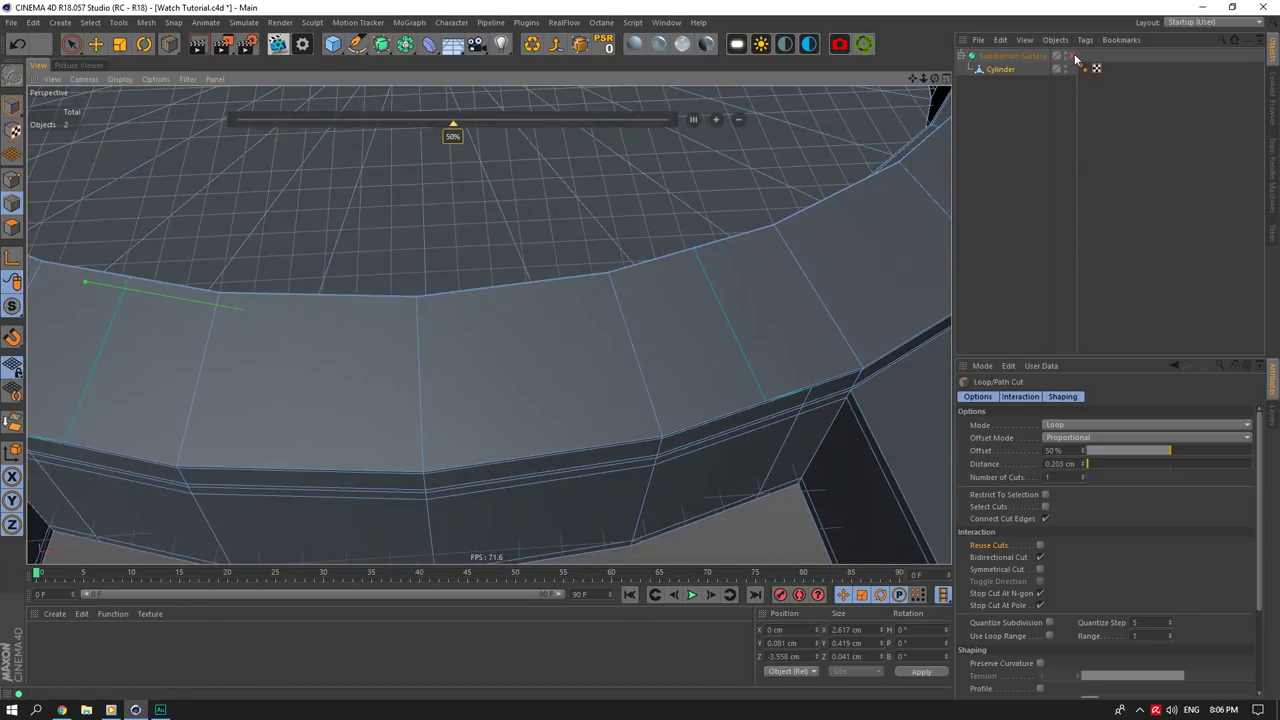
{"action": "left_click", "coordinate": [1070, 56]}
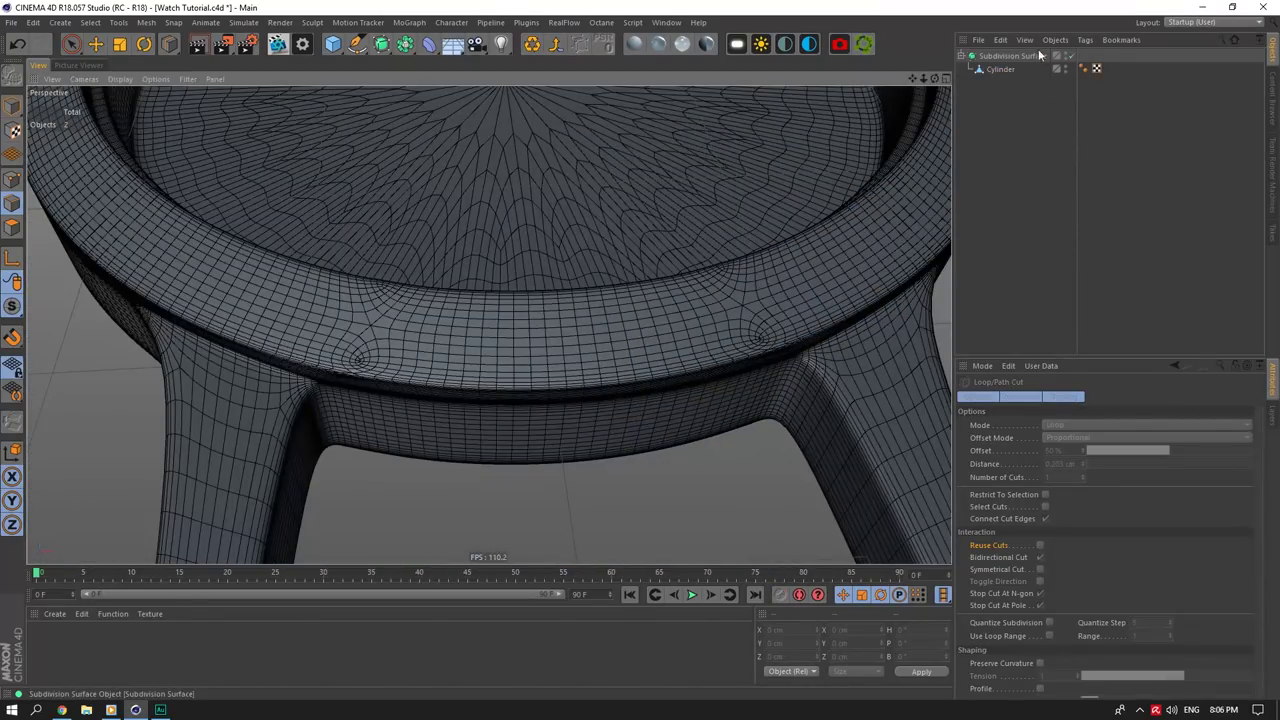
{"action": "left_click", "coordinate": [1071, 56]}
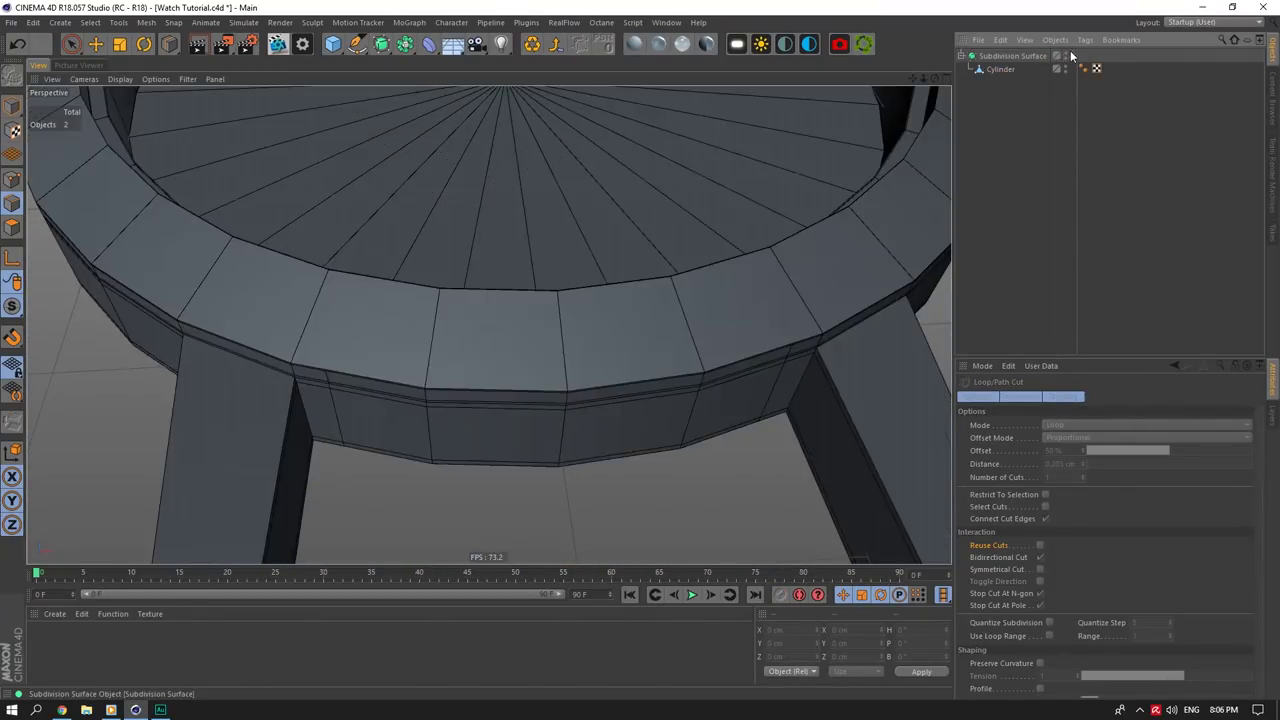
{"action": "left_click", "coordinate": [1000, 69]}
{"action": "scroll", "coordinate": [846, 326], "scroll_direction": "up", "scroll_amount": 5}
{"action": "left_click_drag", "start_coordinate": [772, 361], "coordinate": [772, 328], "text": "alt"}
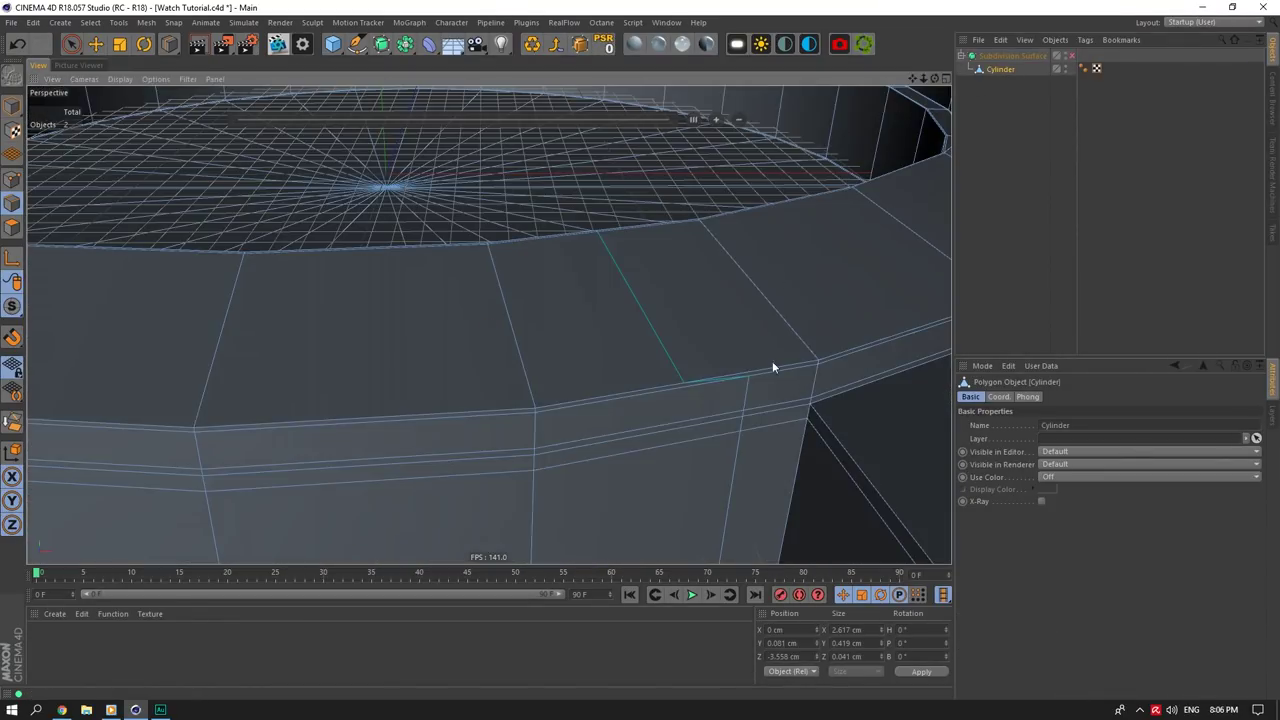
{"action": "scroll", "coordinate": [750, 401], "scroll_direction": "up", "scroll_amount": 3}
{"action": "scroll", "coordinate": [753, 390], "scroll_direction": "down", "scroll_amount": 2}
{"action": "scroll", "coordinate": [761, 457], "scroll_direction": "up", "scroll_amount": 3}
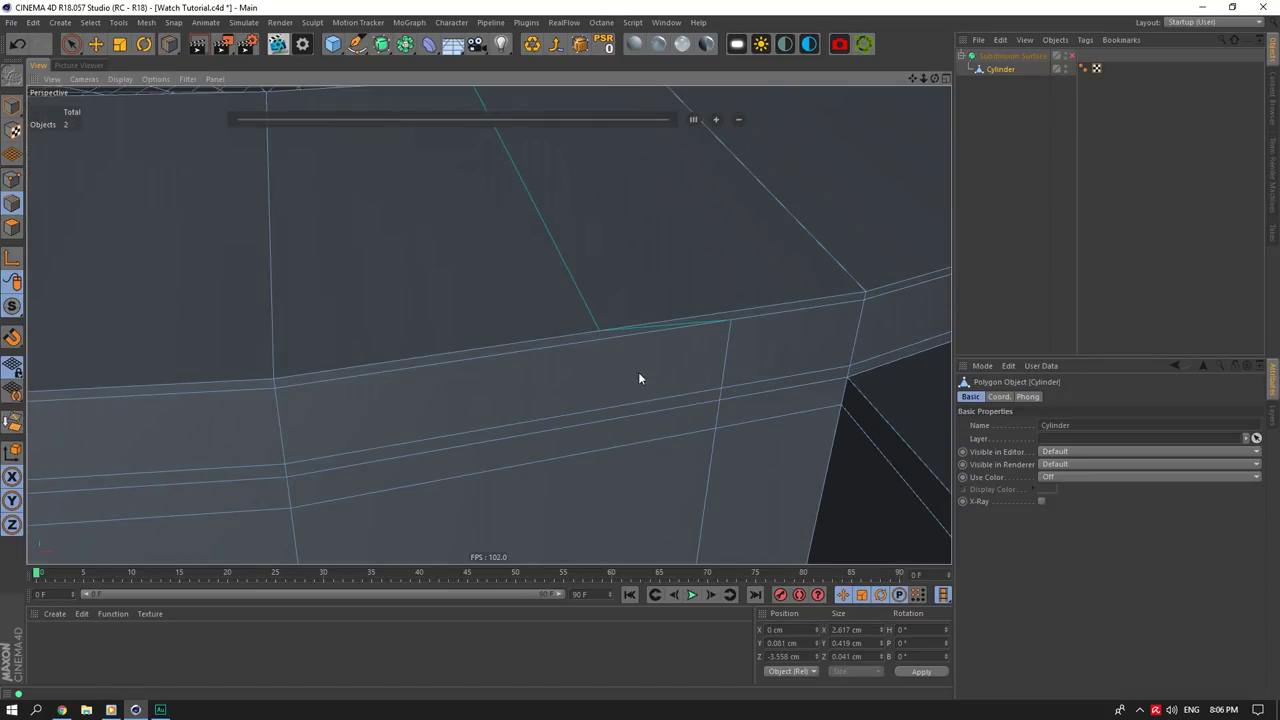
{"action": "scroll", "coordinate": [640, 374], "scroll_direction": "down", "scroll_amount": 2}
{"action": "left_click", "coordinate": [1070, 56]}
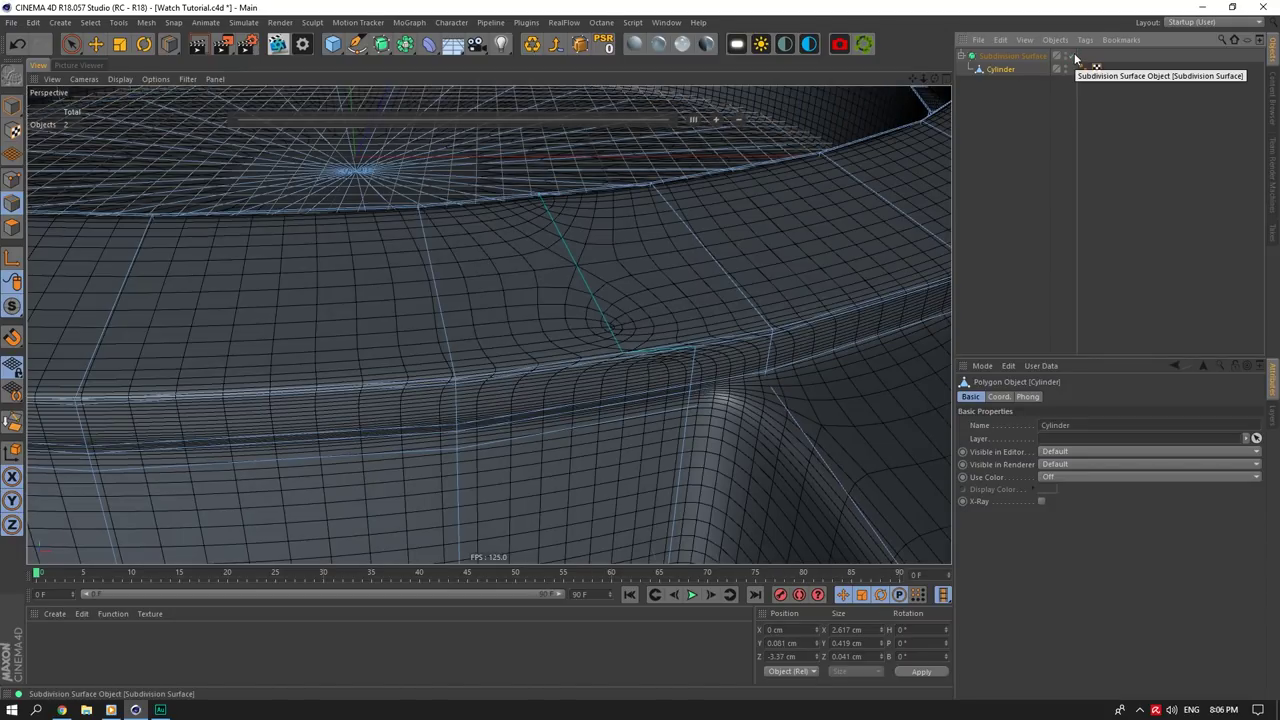
{"action": "left_click", "coordinate": [1070, 56]}
Step: Dissolve the short vertical edge across the rim's narrow outer band beside one lug
{"action": "left_click", "coordinate": [96, 45]}
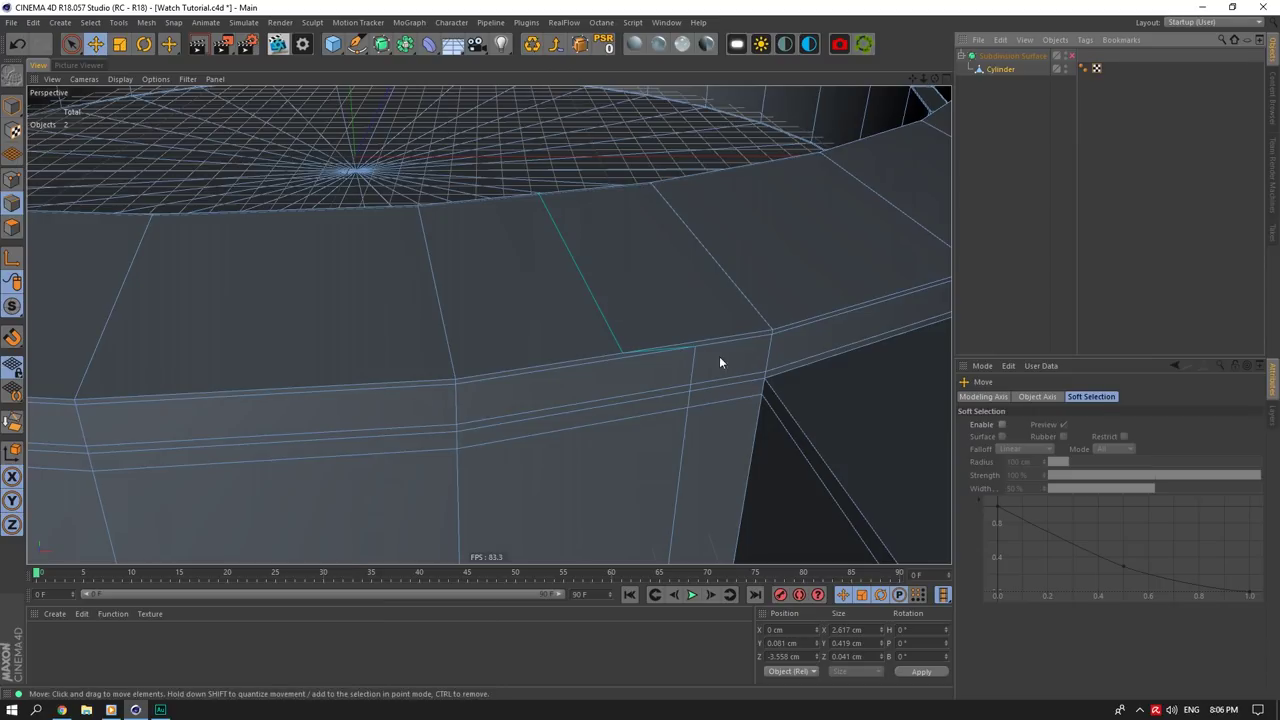
{"action": "scroll", "coordinate": [719, 356], "scroll_direction": "up", "scroll_amount": 2}
{"action": "left_click", "coordinate": [681, 364]}
{"action": "left_click", "coordinate": [13, 422]}
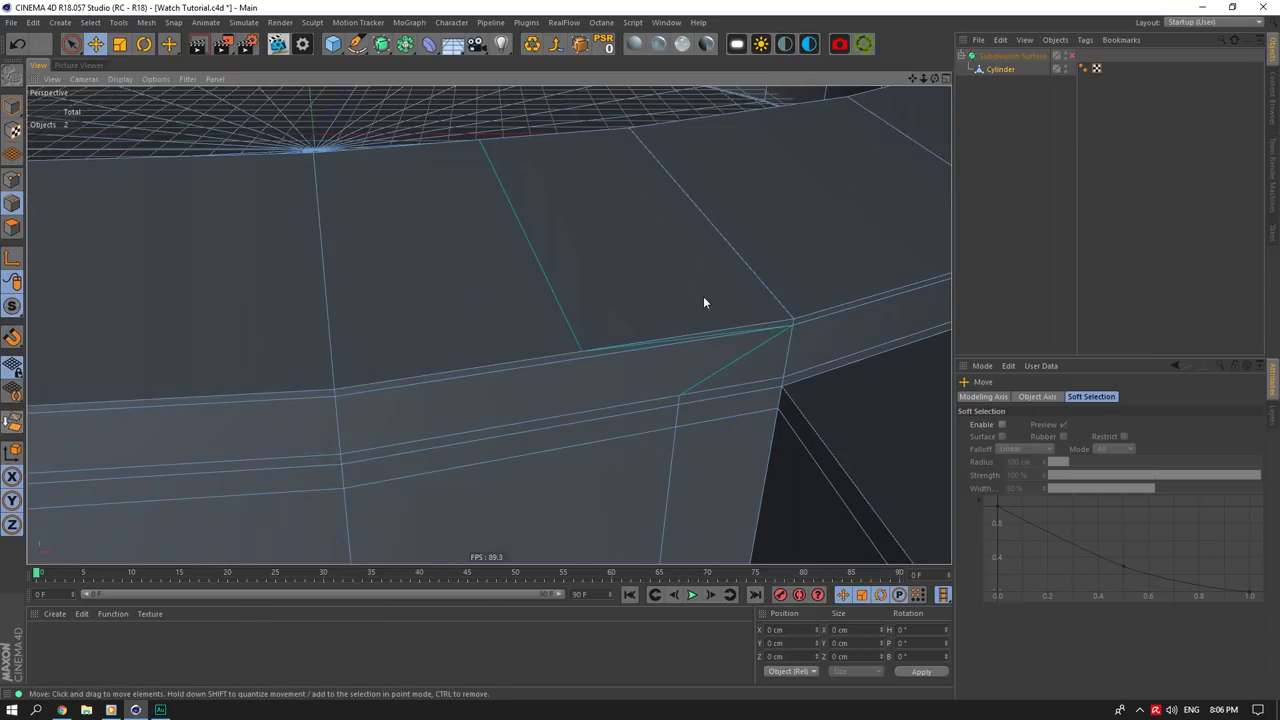
Step: Line cut across the rim's outer band from the wall cut's upper end to the existing point on the rim edge
{"action": "right_click", "coordinate": [722, 312]}
{"action": "left_click", "coordinate": [758, 465]}
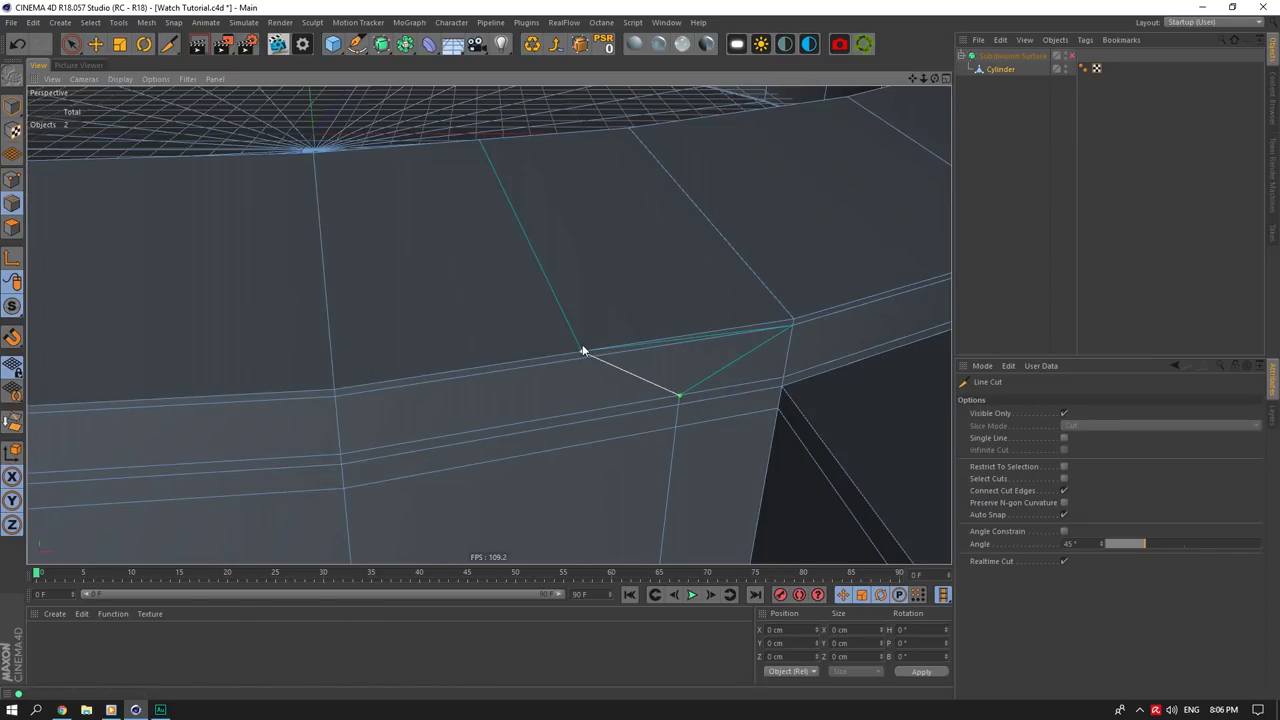
{"action": "left_click", "coordinate": [582, 346]}
{"action": "key", "text": "Escape"}
Step: Dissolve the matching short vertical edge on the rim's outer band beside the opposite lug
{"action": "left_click_drag", "start_coordinate": [924, 78], "coordinate": [1060, 70]}
{"action": "scroll", "coordinate": [497, 223], "scroll_direction": "up", "scroll_amount": 5}
{"action": "left_click", "coordinate": [95, 47]}
{"action": "scroll", "coordinate": [174, 176], "scroll_direction": "down", "scroll_amount": 4}
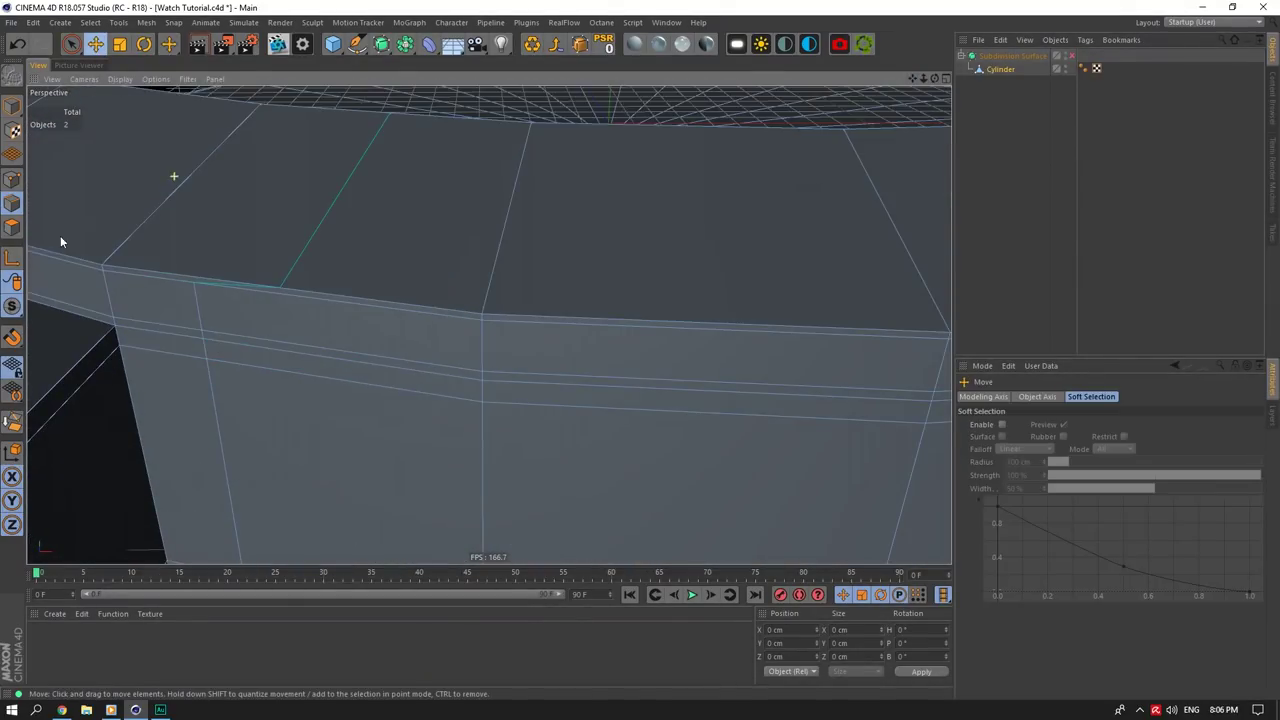
{"action": "left_click", "coordinate": [196, 305]}
{"action": "left_click", "coordinate": [345, 295]}
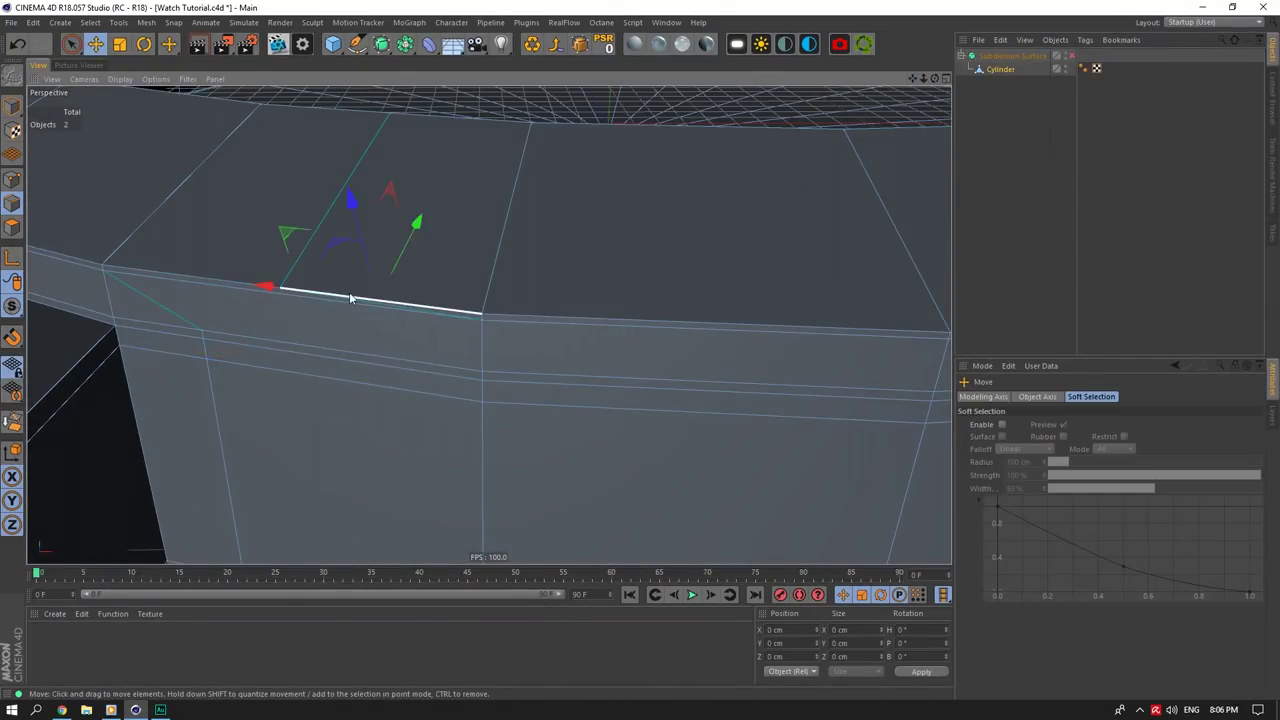
Step: Line cut from the rim's upper edge point to the wall cut's upper end beside the opposite lug
{"action": "right_click", "coordinate": [349, 295]}
{"action": "left_click", "coordinate": [415, 458]}
{"action": "left_click", "coordinate": [280, 289]}
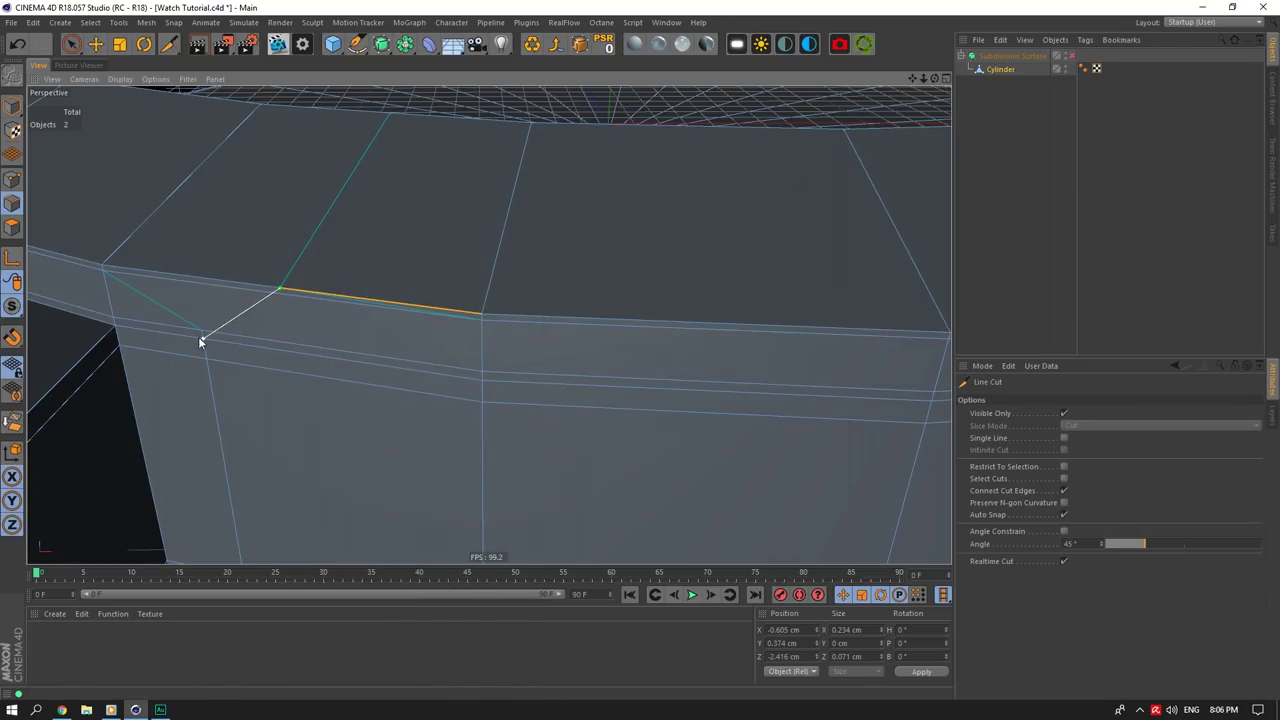
{"action": "key", "text": "Escape"}
Step: Line cut across the rim's top face from its inner-edge point to the outer-edge point beside this lug
{"action": "scroll", "coordinate": [307, 312], "scroll_direction": "down", "scroll_amount": 4}
{"action": "scroll", "coordinate": [294, 278], "scroll_direction": "up", "scroll_amount": 2}
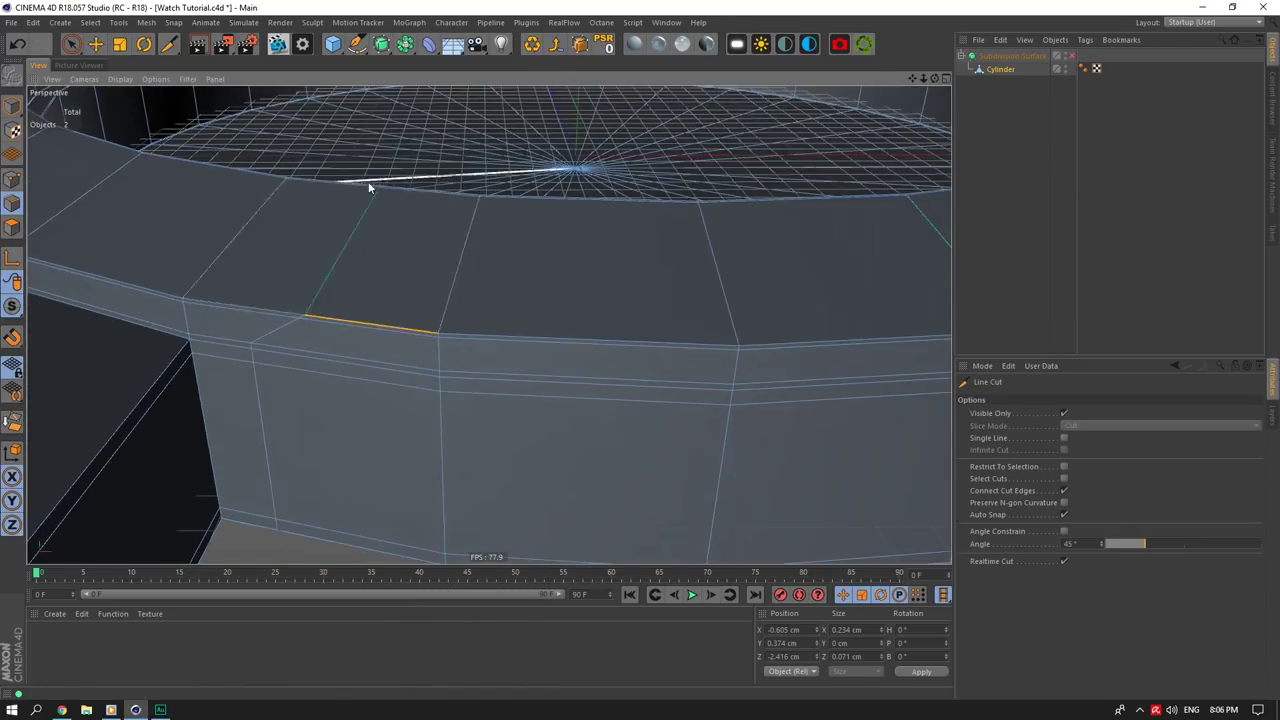
{"action": "scroll", "coordinate": [369, 186], "scroll_direction": "up", "scroll_amount": 4}
{"action": "left_click", "coordinate": [397, 190]}
{"action": "left_click", "coordinate": [206, 530]}
{"action": "key", "text": "Escape"}
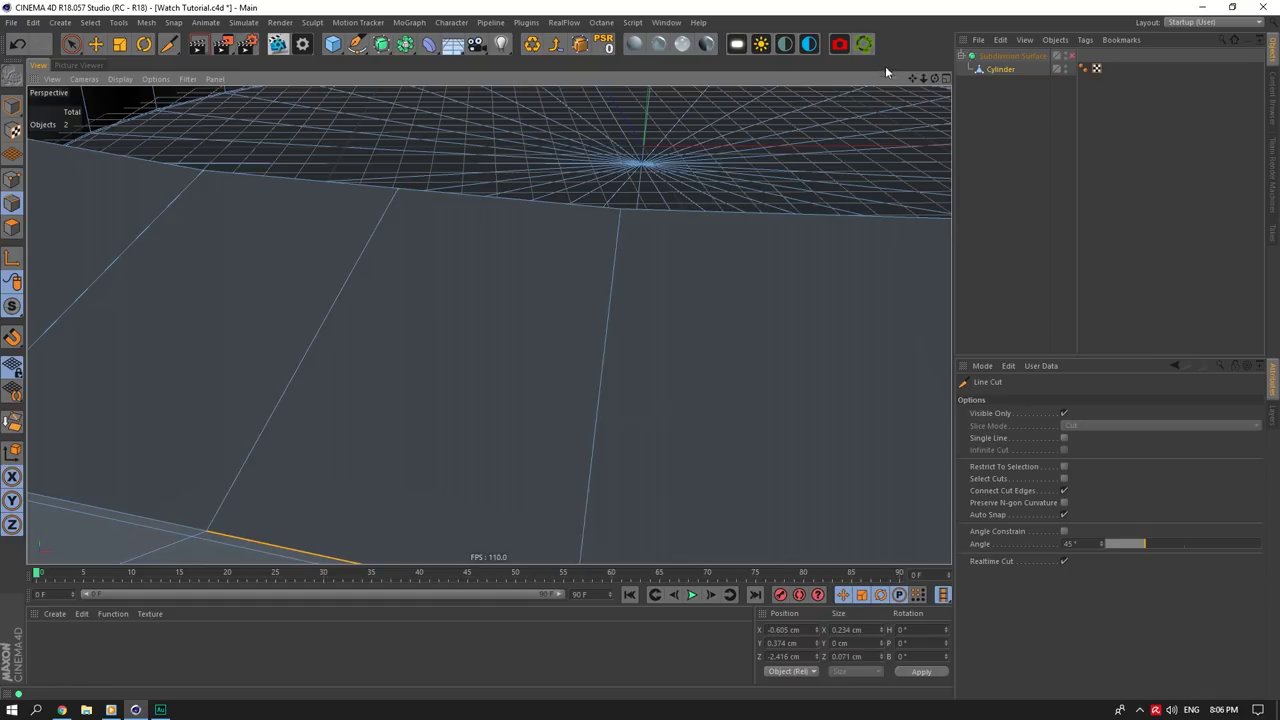
Step: Repeat the line cut across the rim's top face between the inner and outer edge points beside the other lug
{"action": "left_click_drag", "start_coordinate": [924, 79], "coordinate": [740, 62]}
{"action": "scroll", "coordinate": [646, 288], "scroll_direction": "up", "scroll_amount": 4}
{"action": "scroll", "coordinate": [540, 224], "scroll_direction": "up", "scroll_amount": 3}
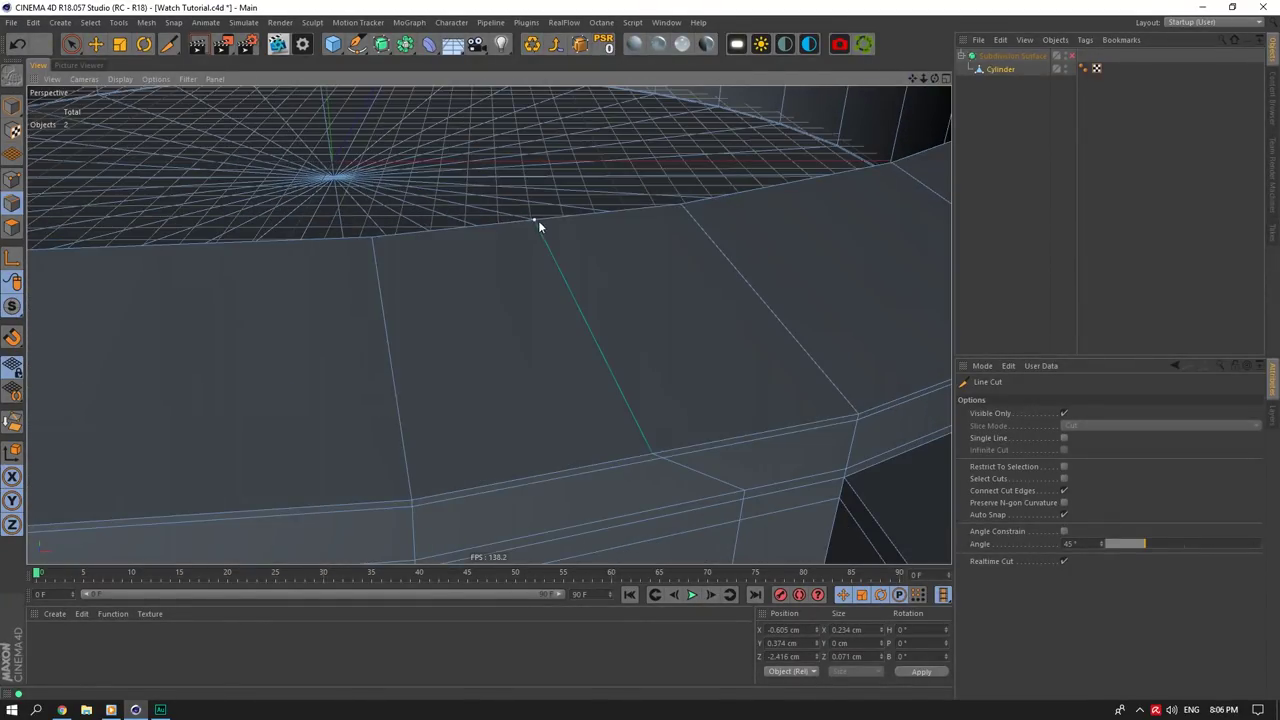
{"action": "left_click", "coordinate": [536, 219]}
{"action": "left_click", "coordinate": [652, 456]}
{"action": "key", "text": "Escape"}
{"action": "scroll", "coordinate": [706, 409], "scroll_direction": "down", "scroll_amount": 5}
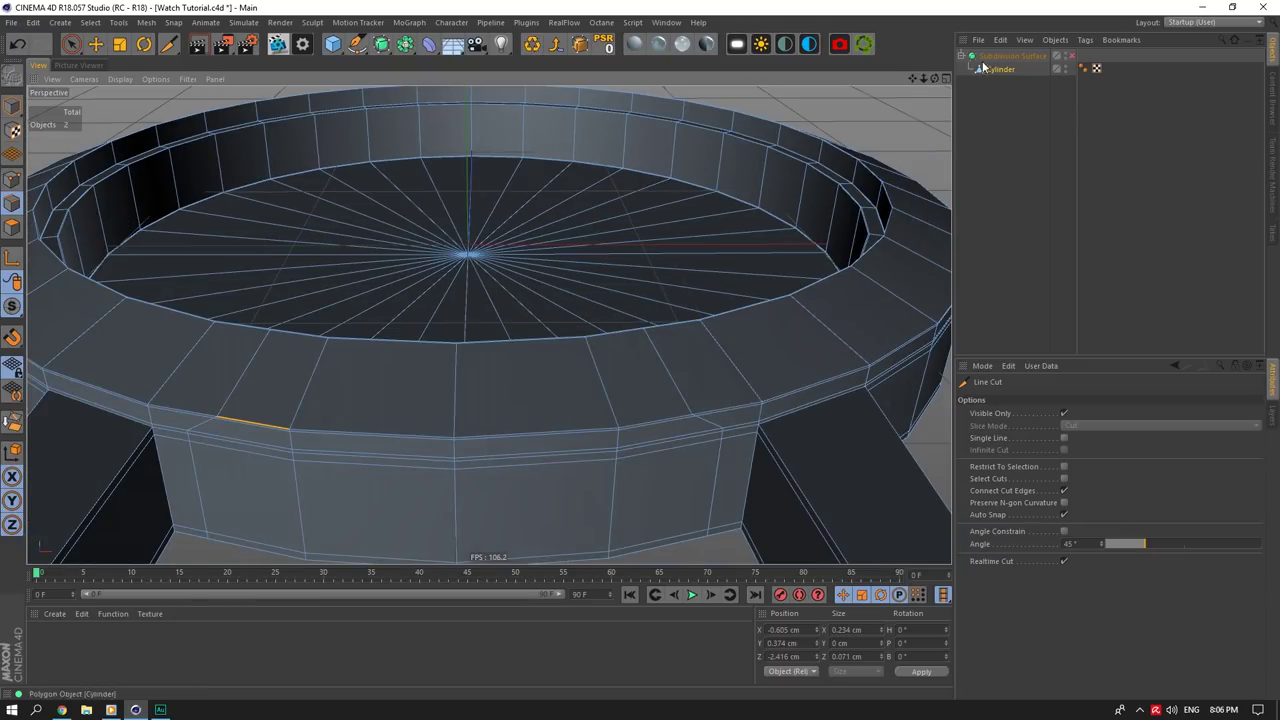
Step: Loop cut the underside ring of the case beside each of the two lugs at a 50% offset
{"action": "left_click_drag", "start_coordinate": [935, 79], "coordinate": [489, 323]}
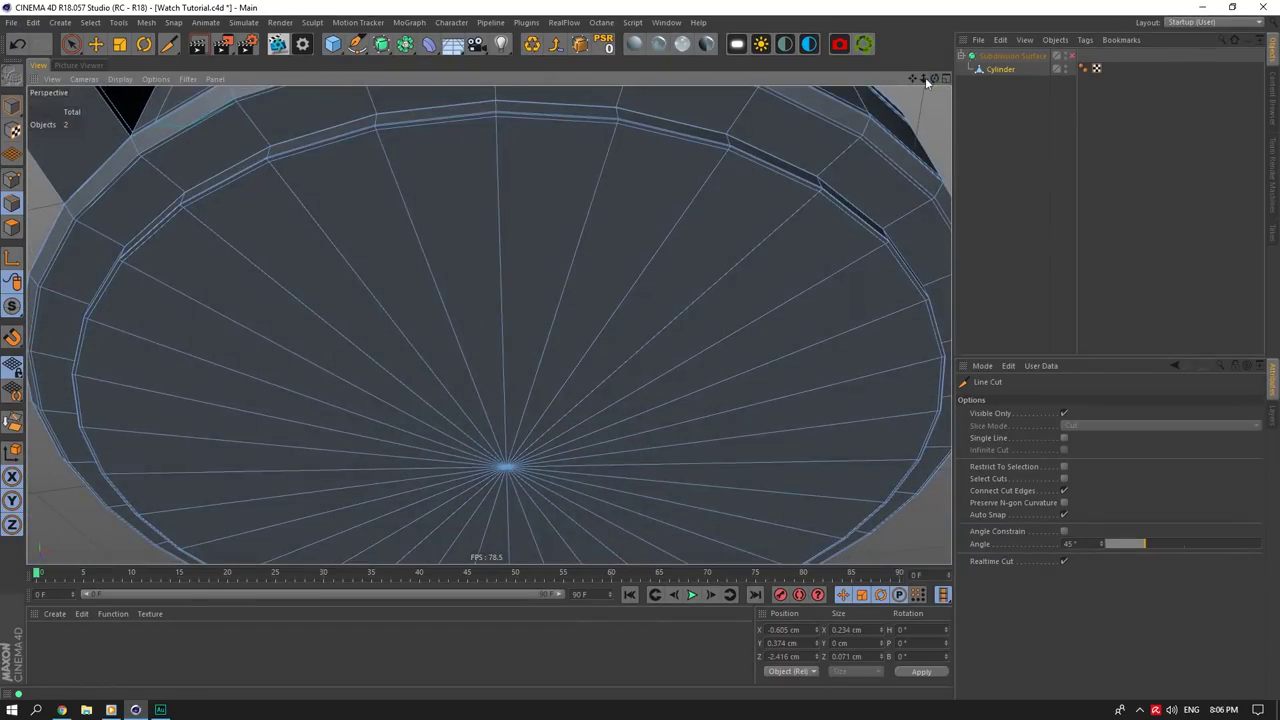
{"action": "left_click_drag", "start_coordinate": [913, 80], "coordinate": [1076, 158]}
{"action": "right_click", "coordinate": [594, 232]}
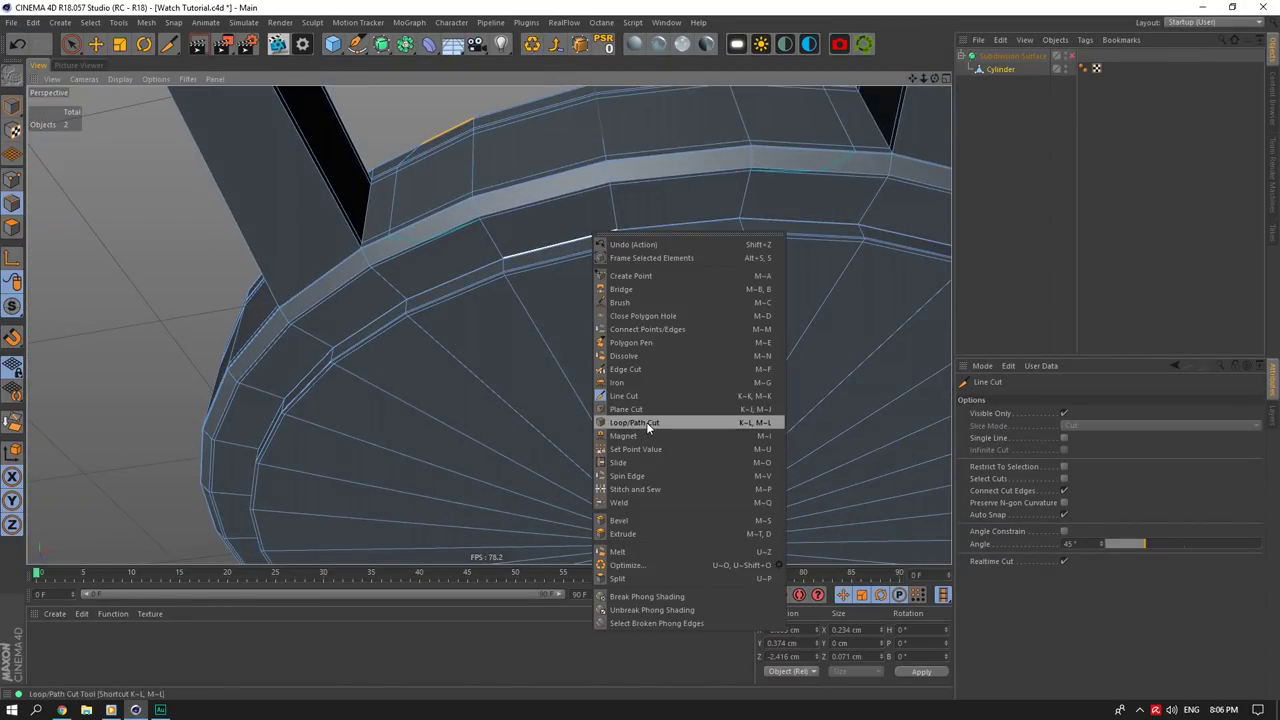
{"action": "left_click", "coordinate": [648, 424]}
{"action": "left_click", "coordinate": [451, 292]}
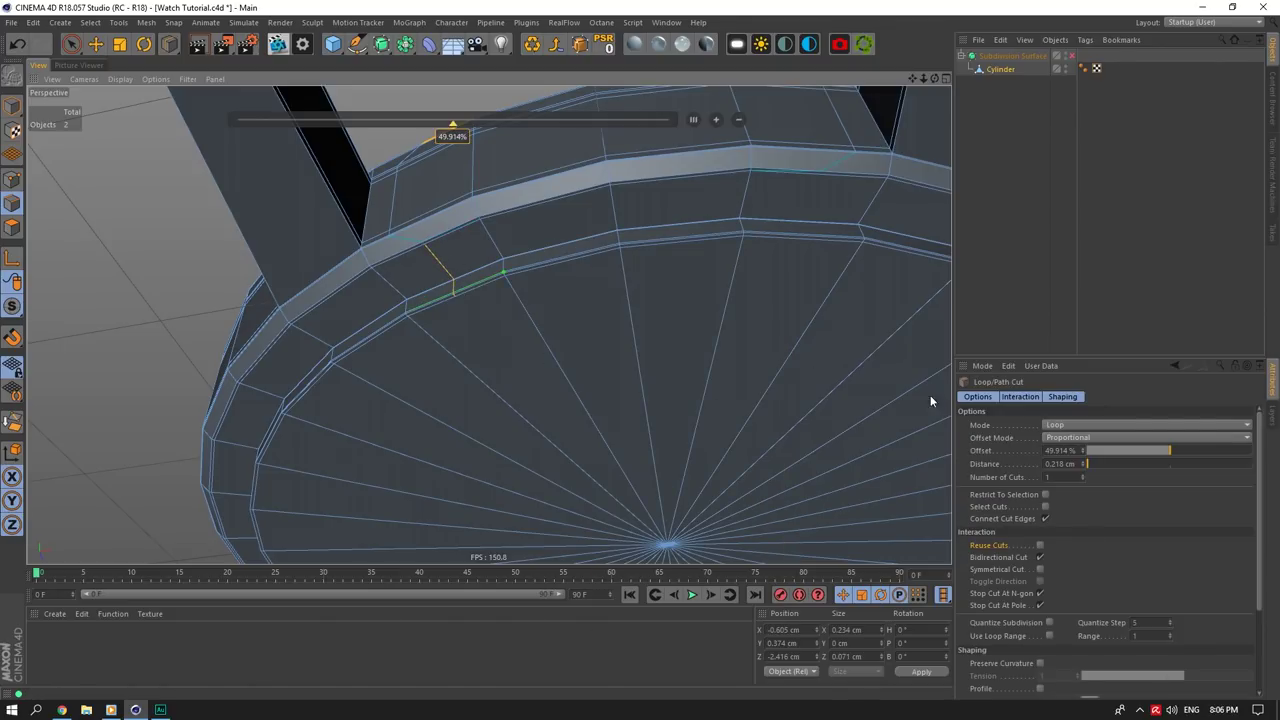
{"action": "double_click", "coordinate": [1072, 451]}
{"action": "type", "text": "5"}
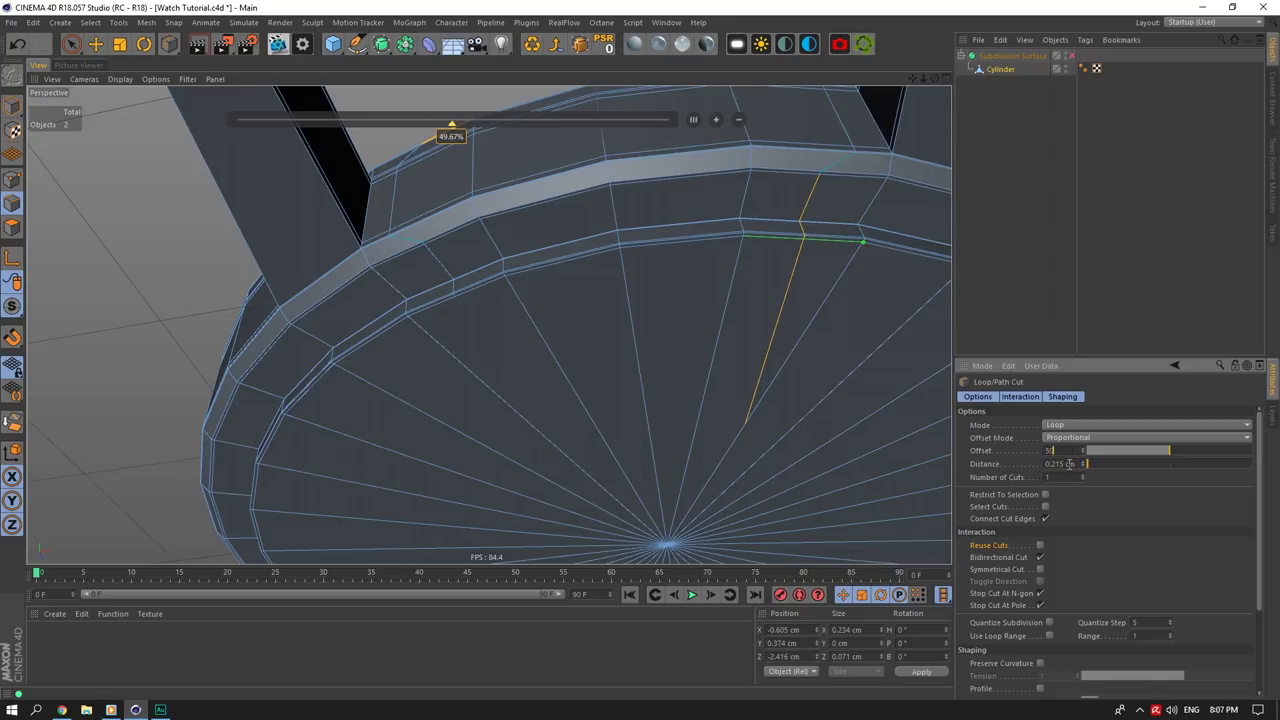
Step: Dissolve the stray partial edge on the bottom cap and line cut from both new ring points to the cap's centre
{"action": "left_click", "coordinate": [99, 43]}
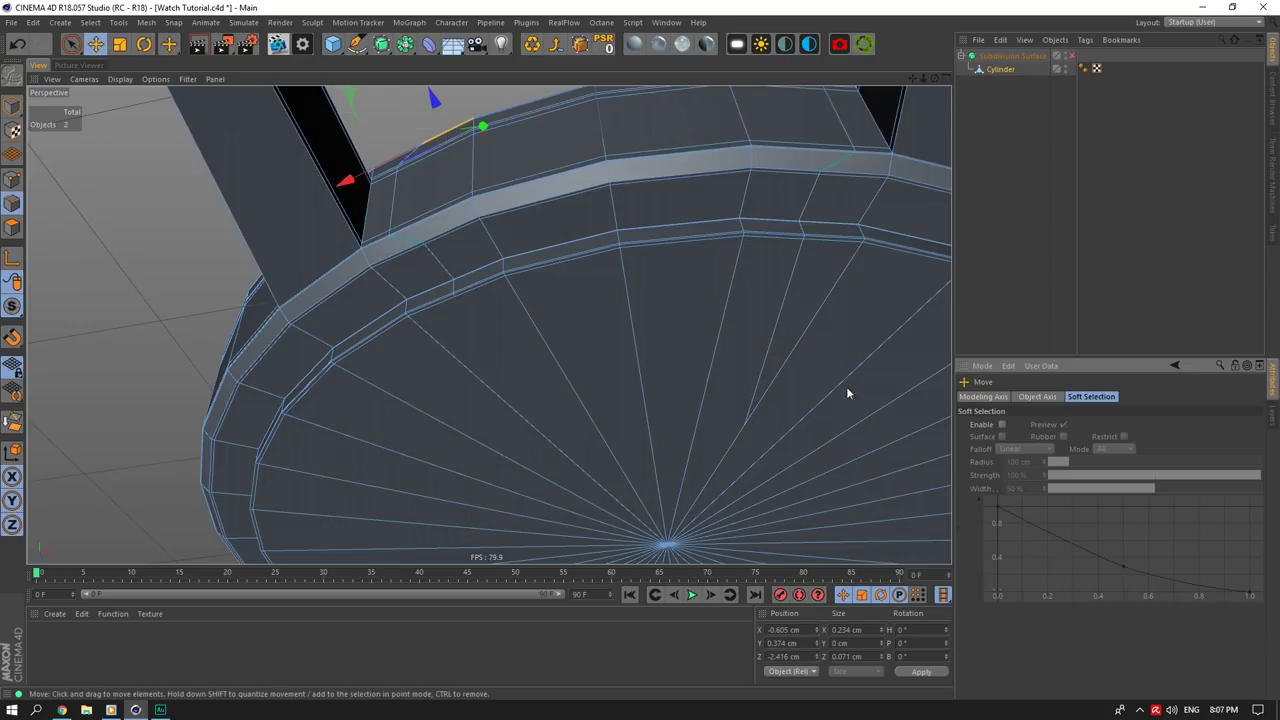
{"action": "left_click", "coordinate": [752, 393]}
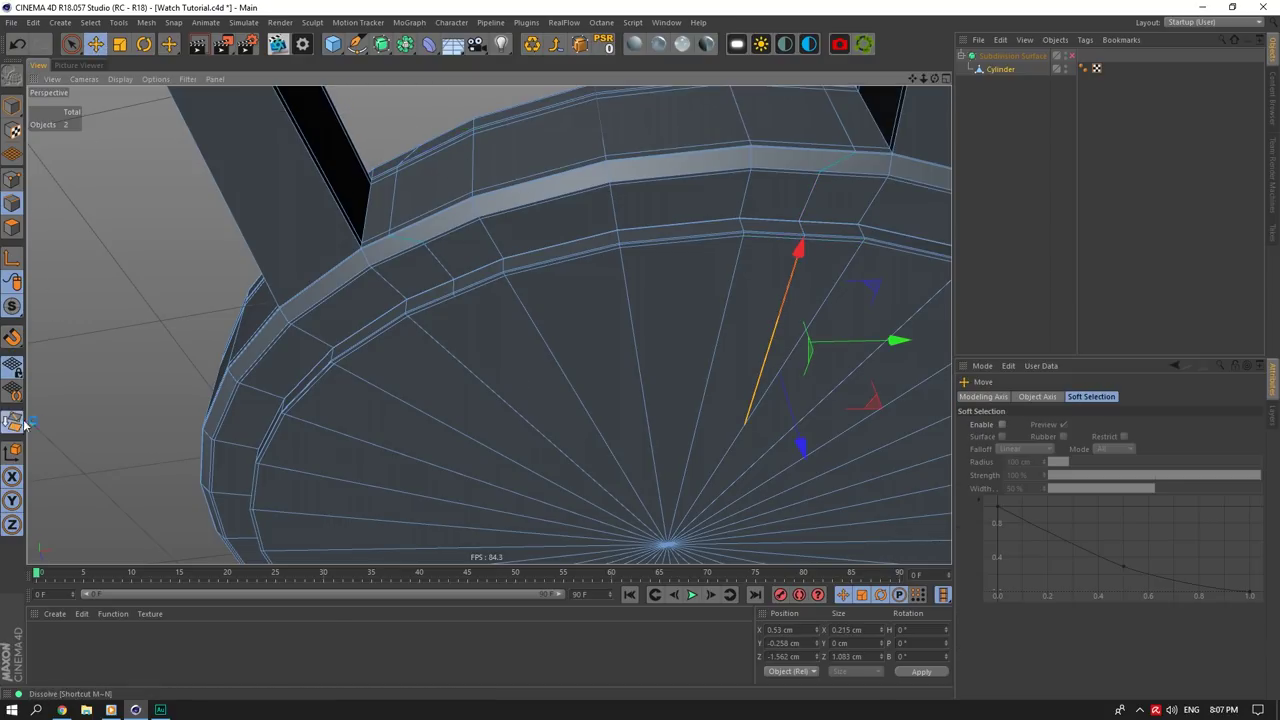
{"action": "right_click", "coordinate": [771, 301]}
{"action": "left_click", "coordinate": [810, 464]}
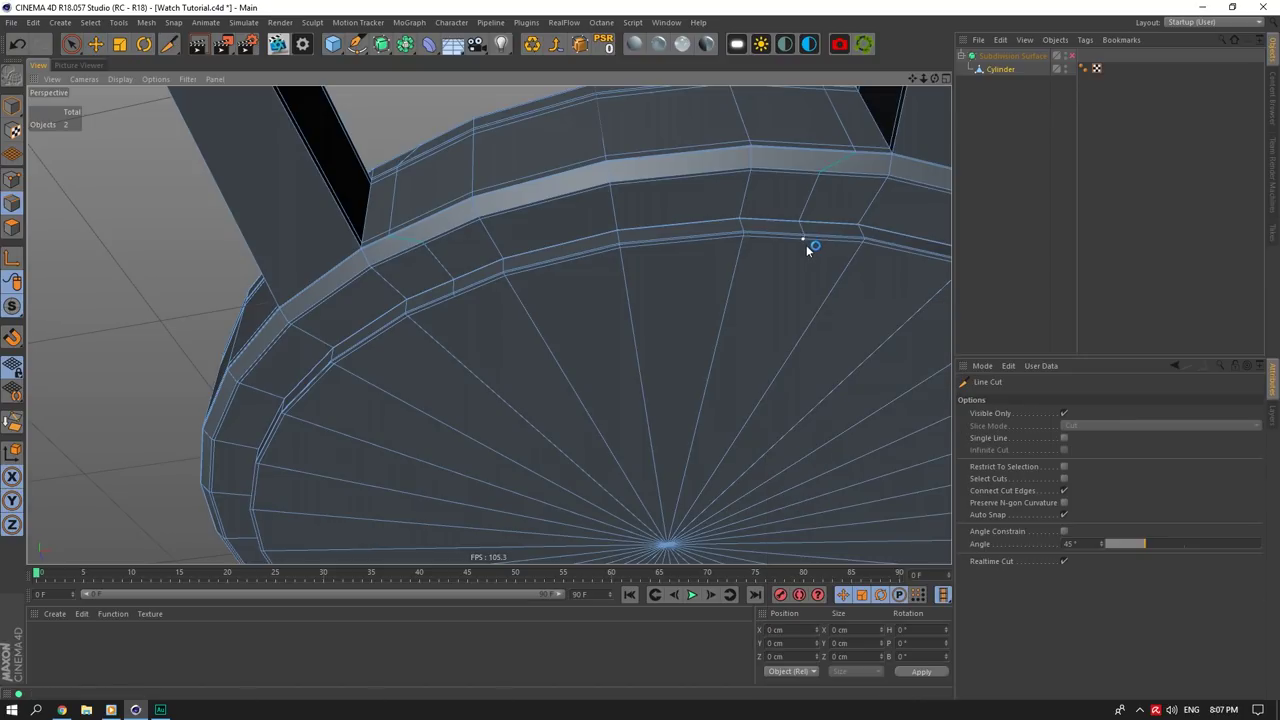
{"action": "left_click", "coordinate": [804, 241]}
{"action": "left_click", "coordinate": [669, 549]}
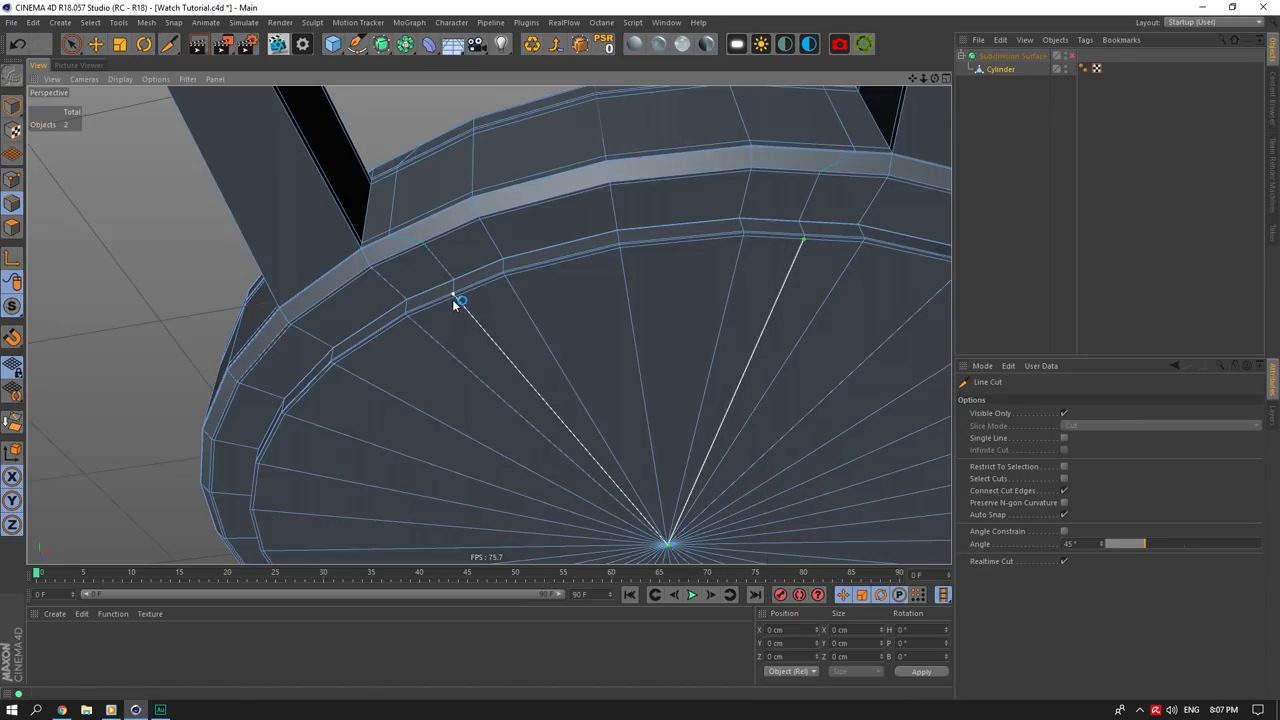
{"action": "left_click", "coordinate": [456, 300]}
{"action": "key", "text": "Escape"}
Step: Line cut across the case's lower bevel beside one lug, joining the wall cut's lower end to the underside cut
{"action": "scroll", "coordinate": [769, 228], "scroll_direction": "up", "scroll_amount": 5}
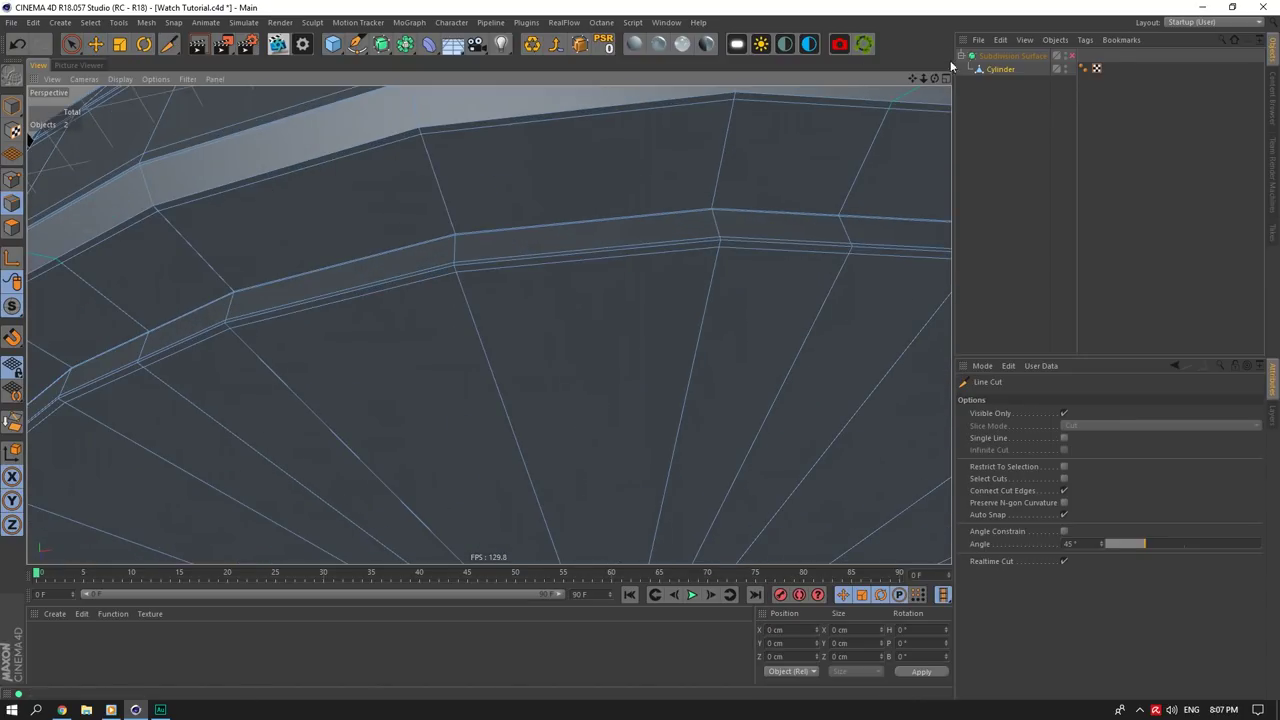
{"action": "left_click_drag", "start_coordinate": [489, 325], "coordinate": [489, 285], "text": "alt"}
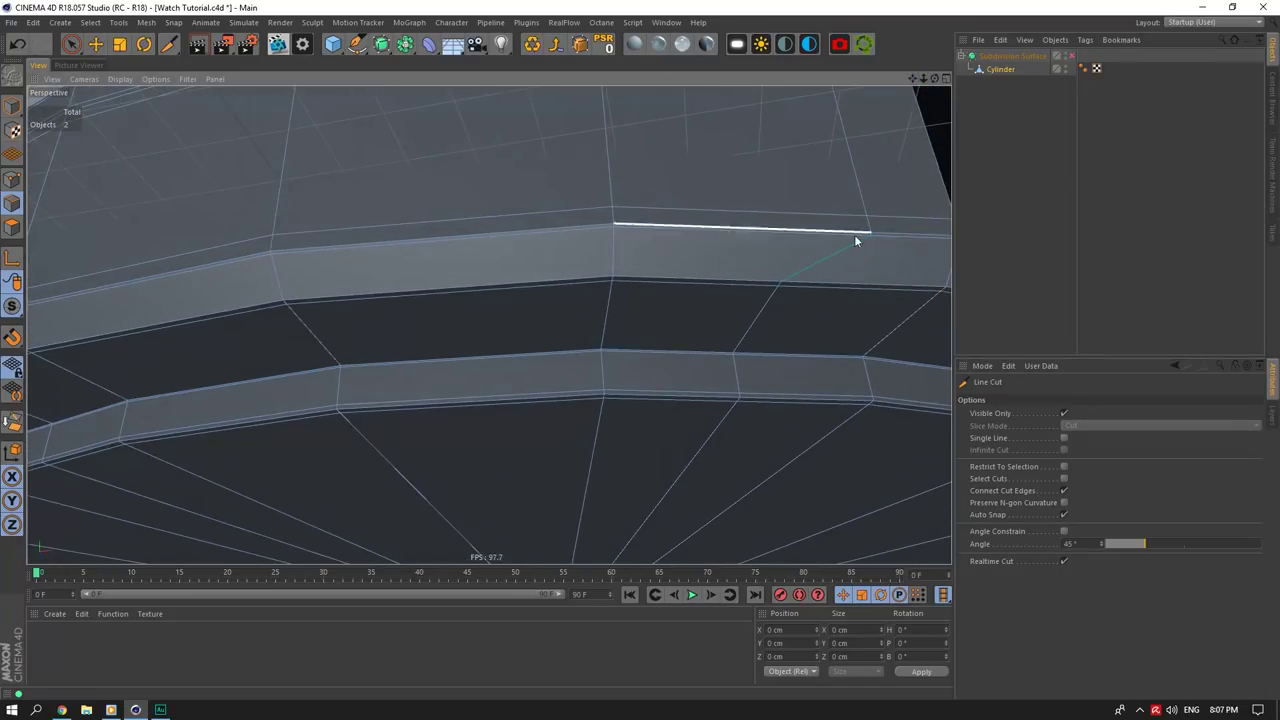
{"action": "left_click", "coordinate": [780, 286]}
{"action": "key", "text": "Escape"}
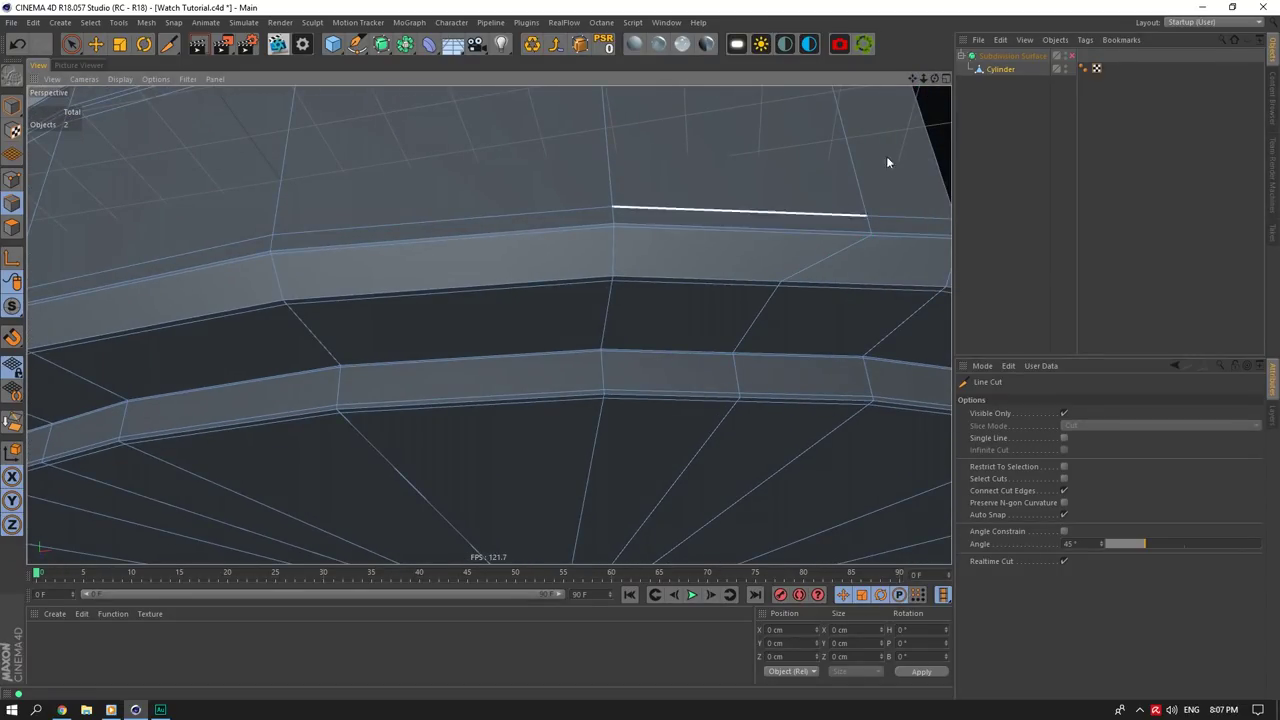
Step: Line cut across the case's lower bevel beside the other lug, joining the underside cut to the wall cut's lower end
{"action": "left_click_drag", "start_coordinate": [934, 79], "coordinate": [850, 129]}
{"action": "scroll", "coordinate": [352, 365], "scroll_direction": "up", "scroll_amount": 10}
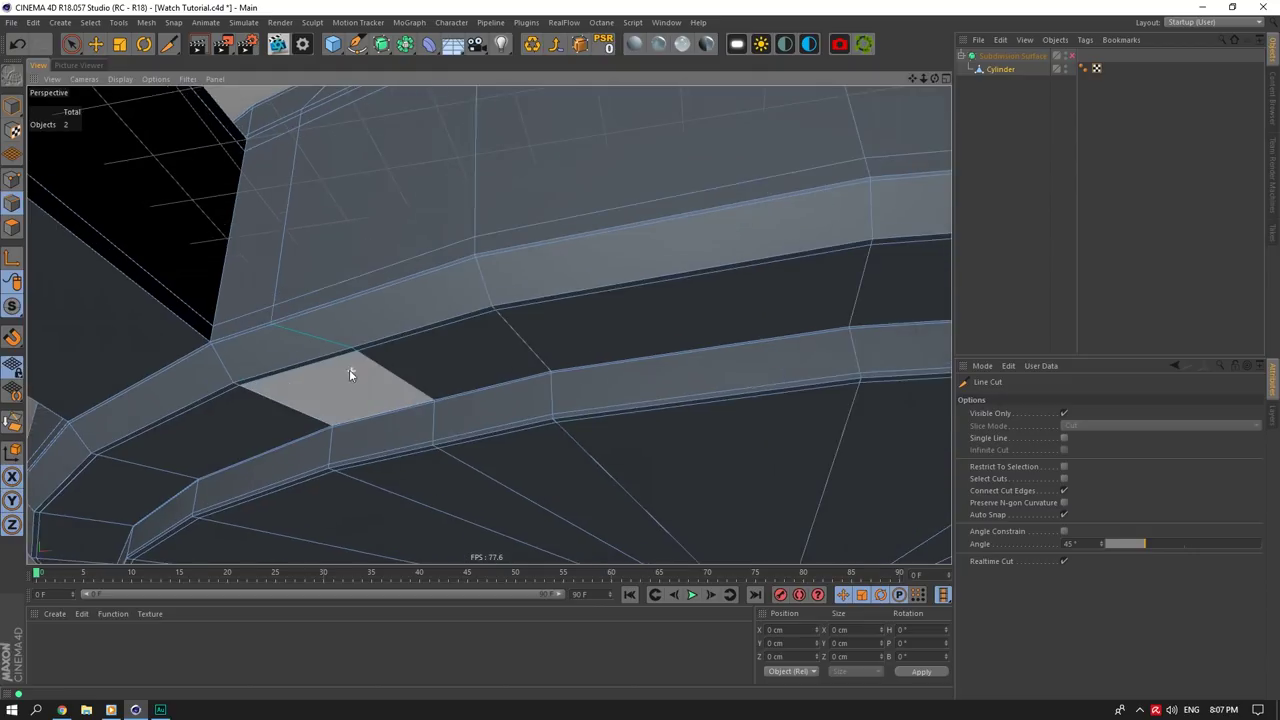
{"action": "scroll", "coordinate": [386, 310], "scroll_direction": "down", "scroll_amount": 6}
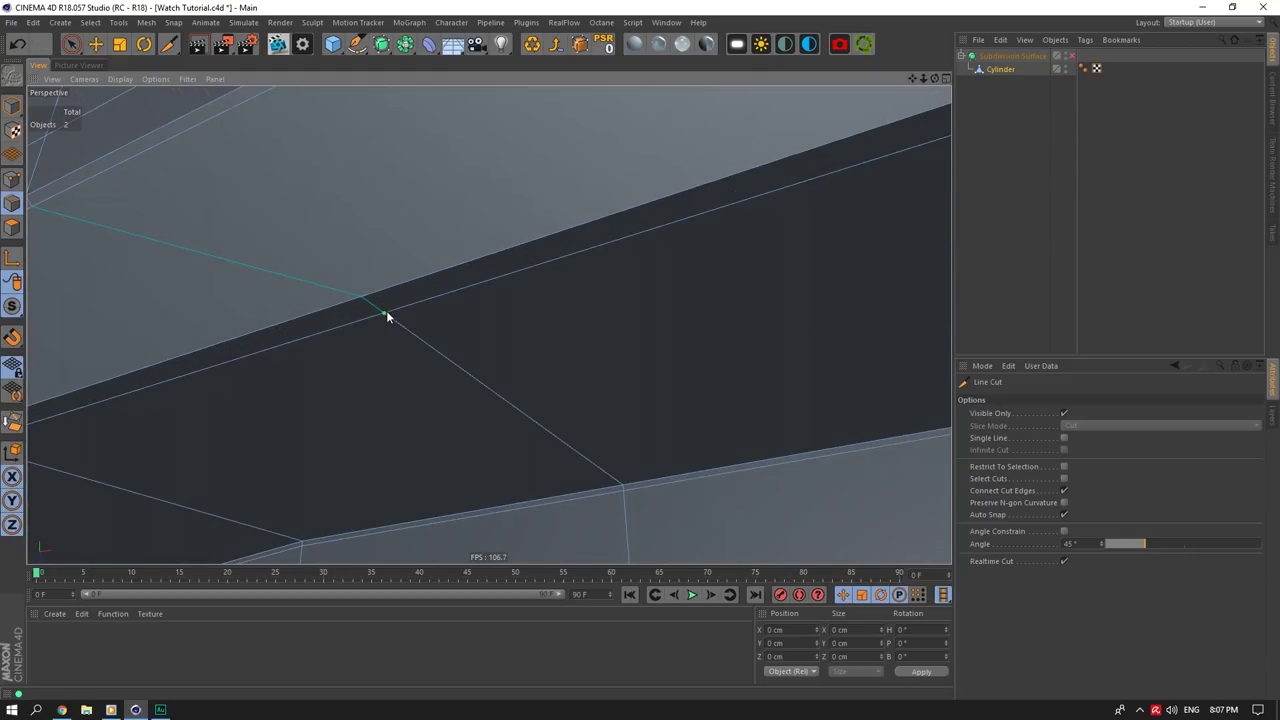
{"action": "left_click", "coordinate": [375, 305]}
{"action": "left_click", "coordinate": [190, 256]}
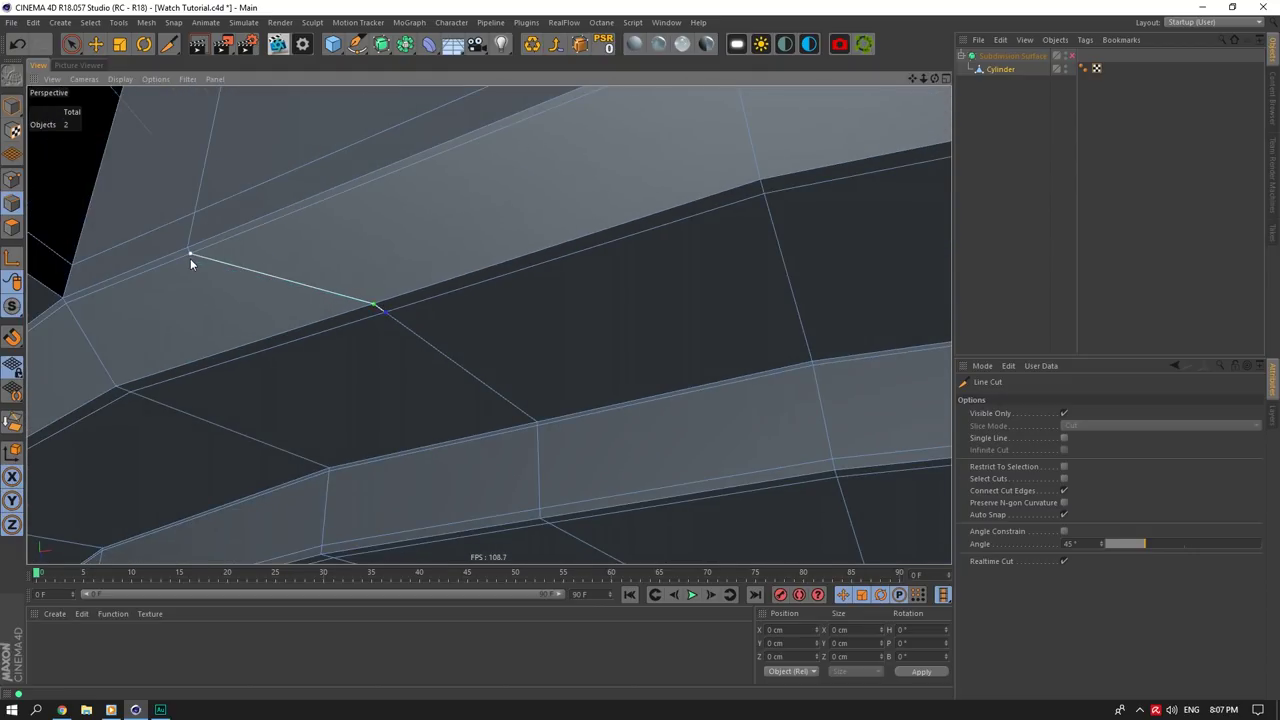
{"action": "key", "text": "Escape"}
Step: Turn on the Subdivision Surface and examine the smoothed case from several angles where the two lugs join it
{"action": "scroll", "coordinate": [368, 237], "scroll_direction": "down", "scroll_amount": 6}
{"action": "left_click_drag", "start_coordinate": [924, 79], "coordinate": [885, 95]}
{"action": "left_click_drag", "start_coordinate": [489, 325], "coordinate": [489, 480], "text": "alt"}
{"action": "left_click", "coordinate": [1050, 98]}
{"action": "left_click", "coordinate": [1069, 56]}
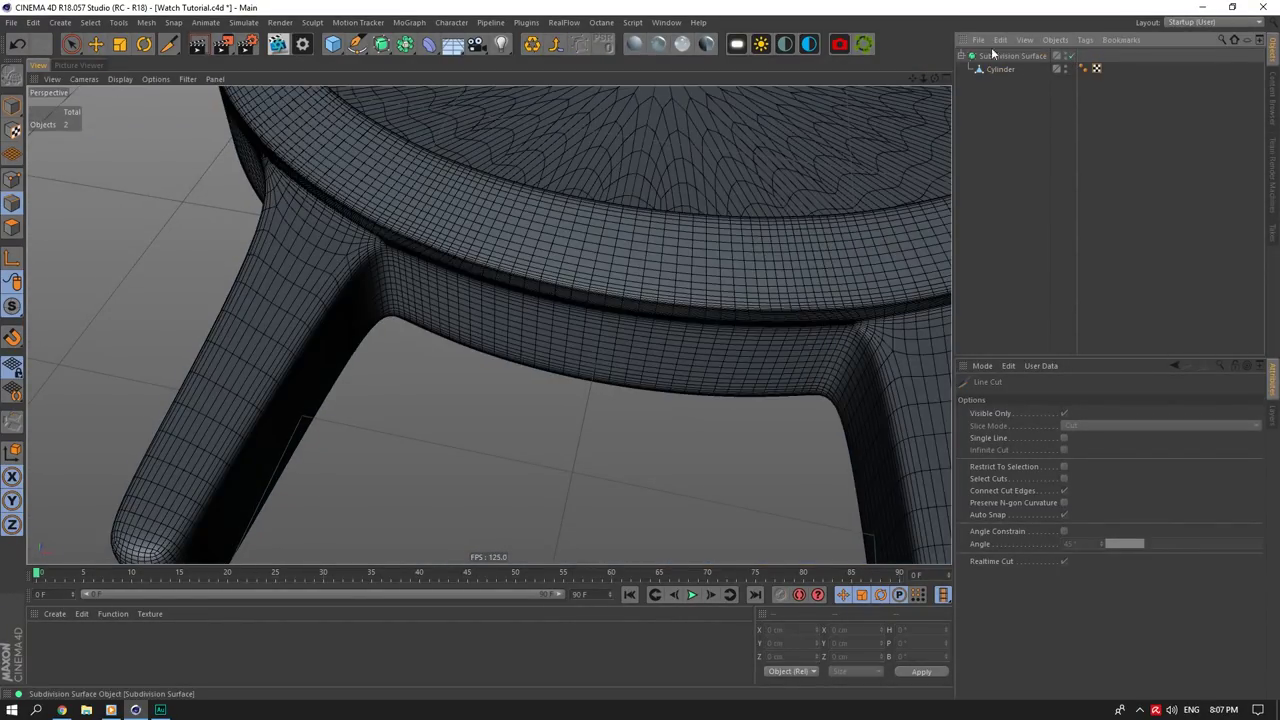
{"action": "left_click_drag", "start_coordinate": [923, 78], "coordinate": [815, 261]}
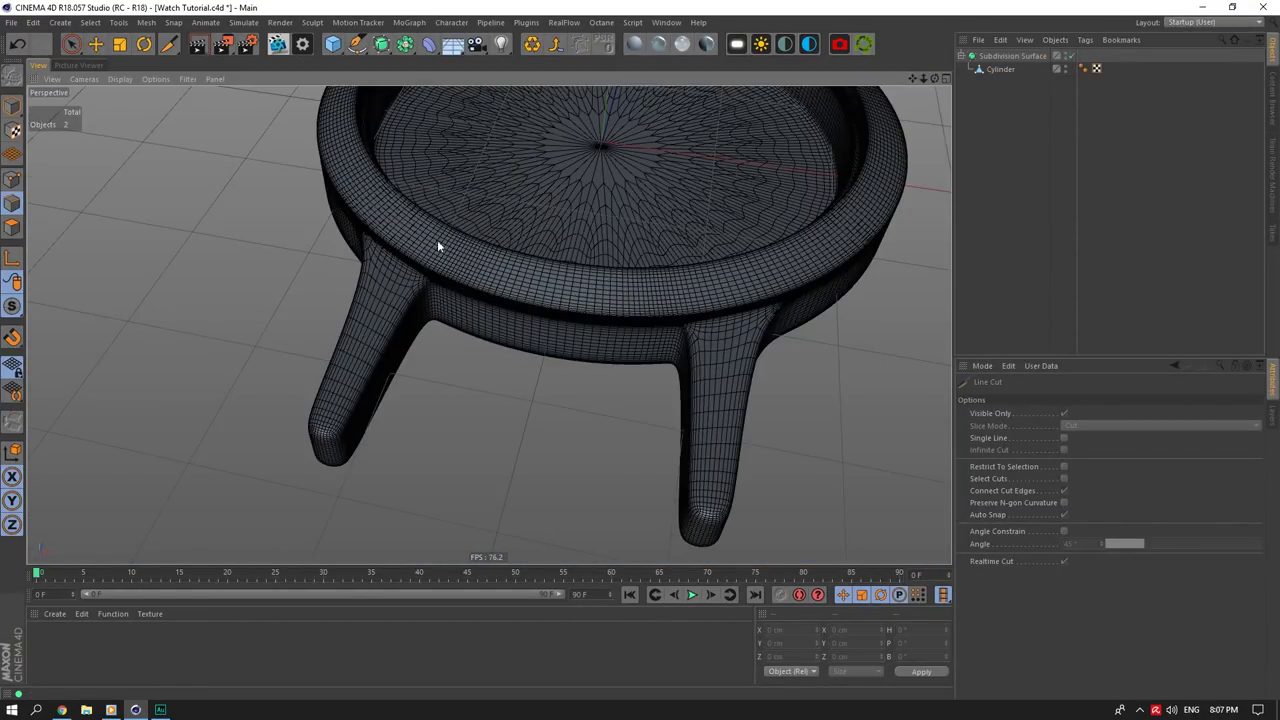
{"action": "scroll", "coordinate": [508, 273], "scroll_direction": "up", "scroll_amount": 5}
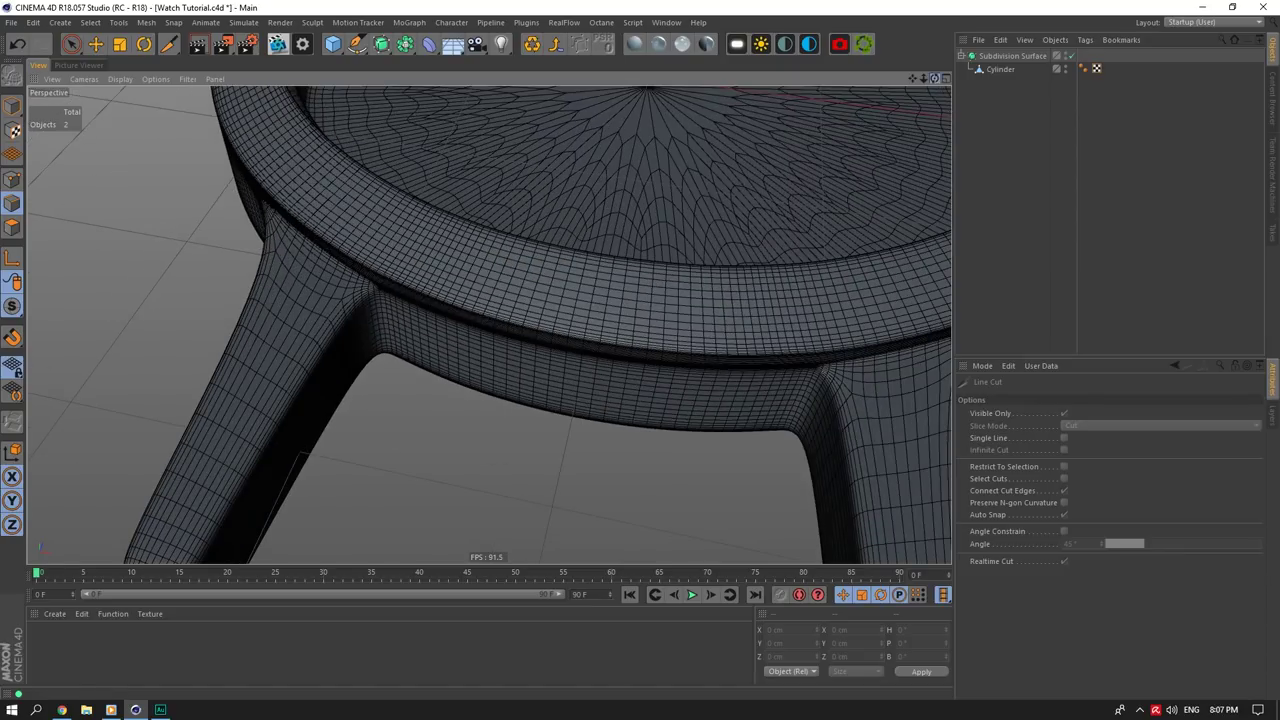
{"action": "left_click_drag", "start_coordinate": [765, 390], "coordinate": [778, 259], "text": "alt"}
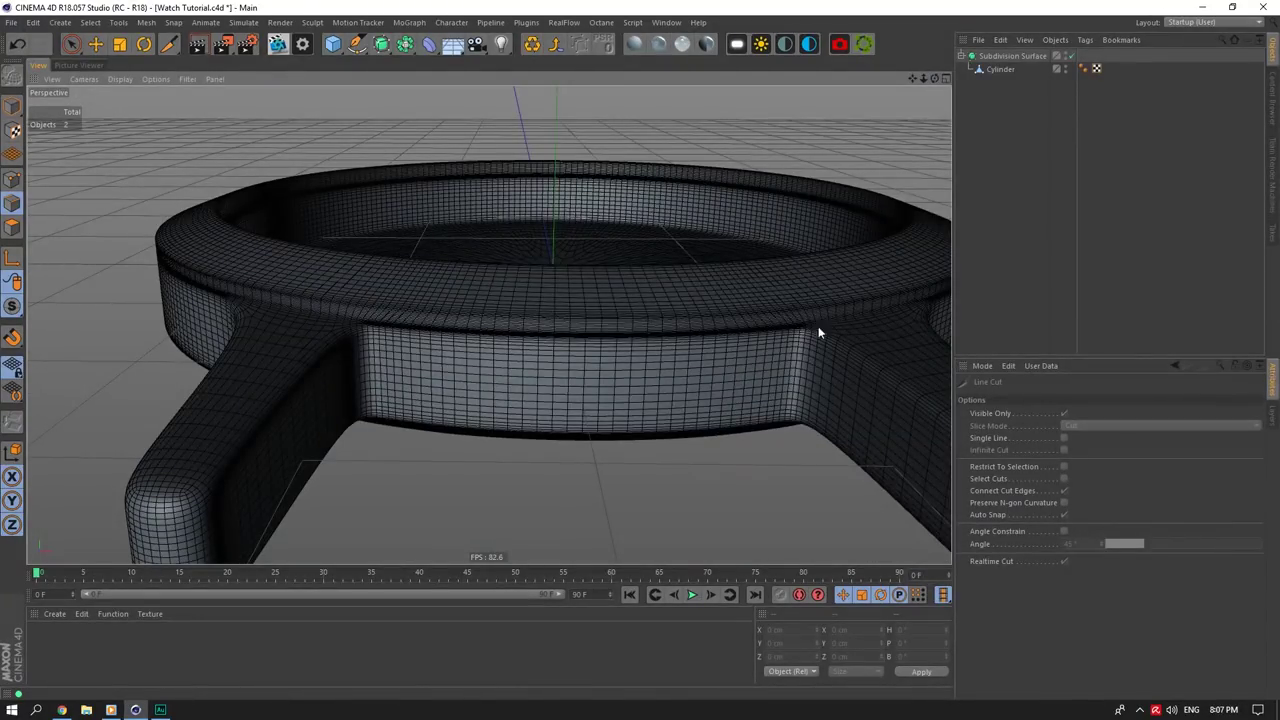
{"action": "left_click_drag", "start_coordinate": [934, 79], "coordinate": [730, 120]}
{"action": "left_click_drag", "start_coordinate": [934, 80], "coordinate": [910, 170]}
Step: Compare the lug joints with the Subdivision Surface off and on, and save the project
{"action": "left_click", "coordinate": [1071, 56]}
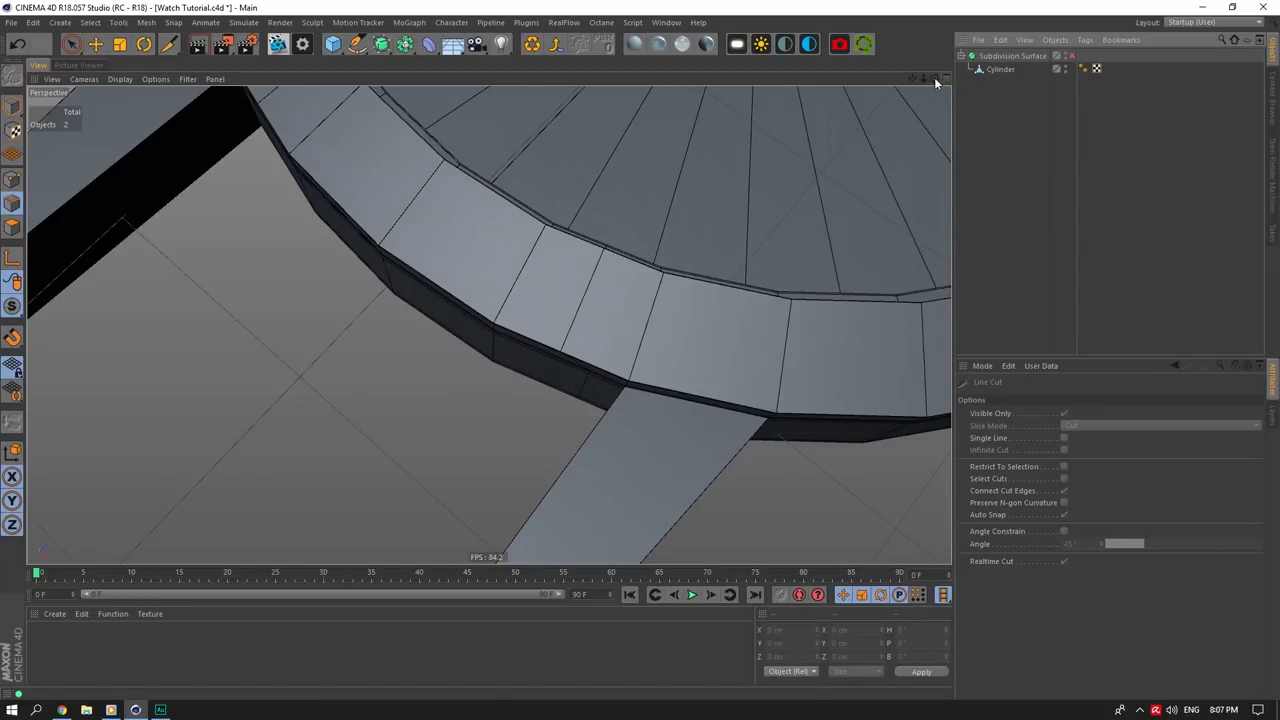
{"action": "left_click_drag", "start_coordinate": [935, 79], "coordinate": [447, 102]}
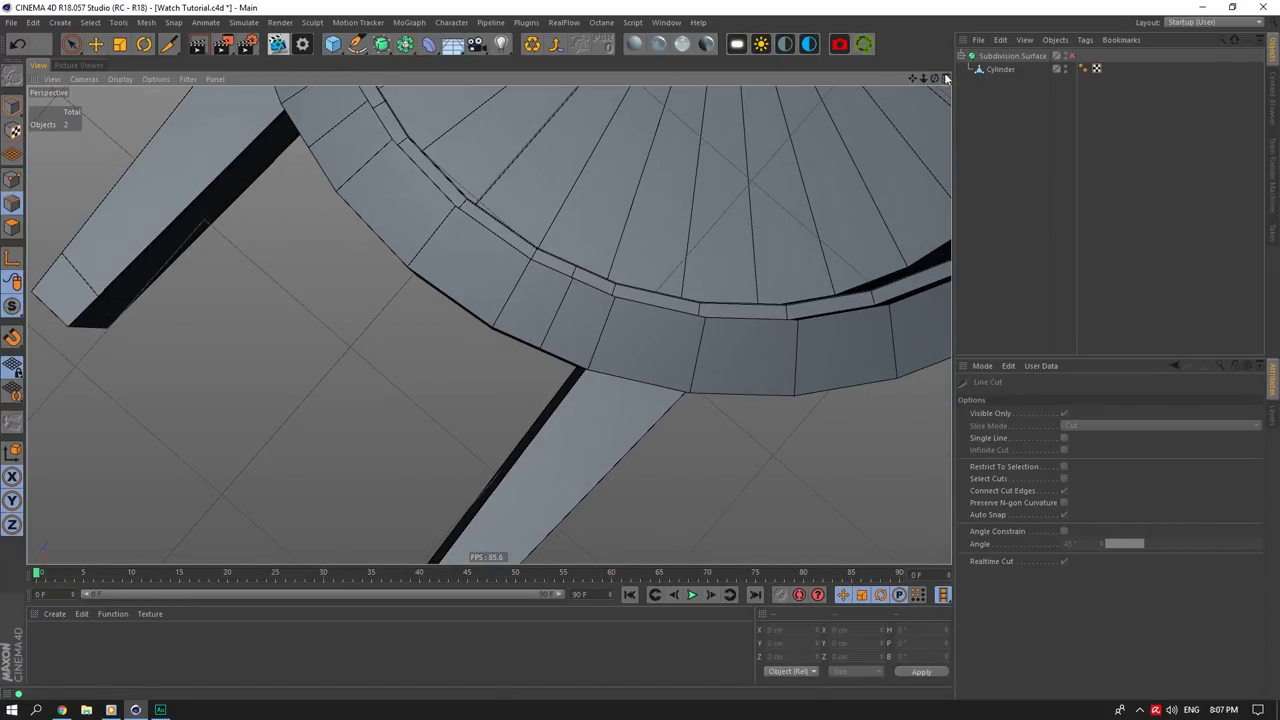
{"action": "left_click_drag", "start_coordinate": [934, 79], "coordinate": [934, 83]}
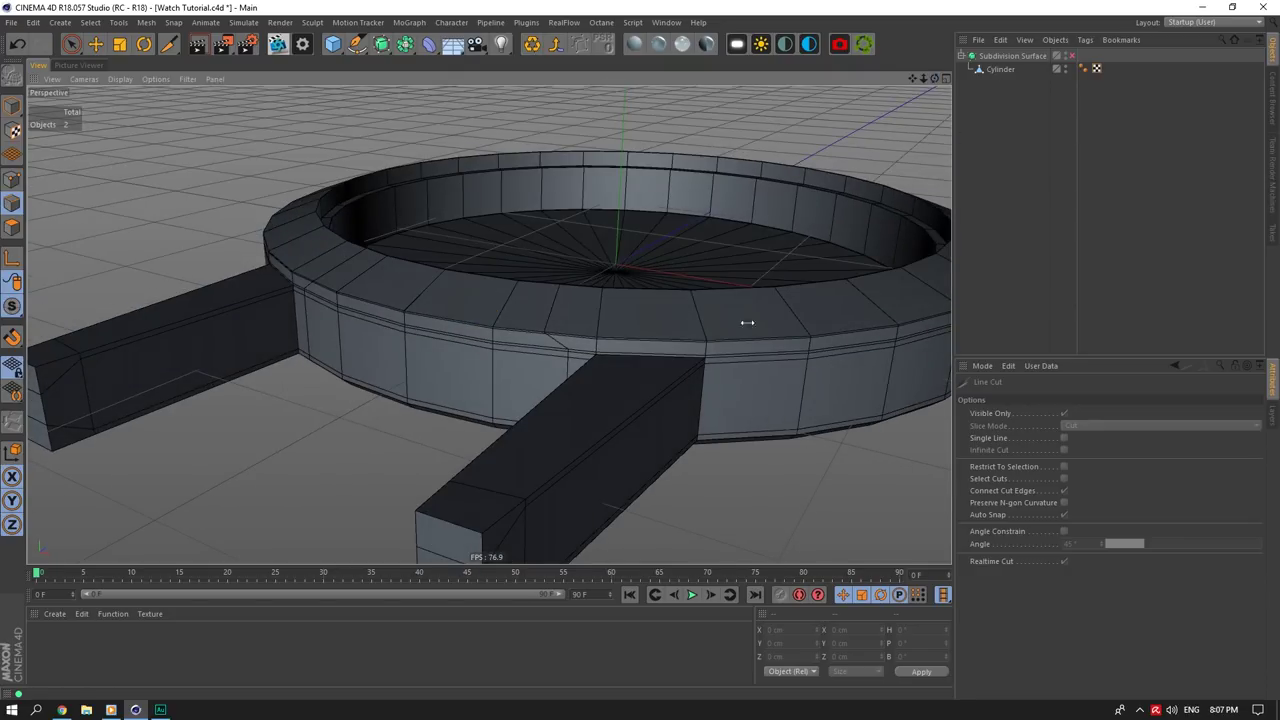
{"action": "right_click_drag", "start_coordinate": [747, 323], "coordinate": [834, 283], "text": "alt"}
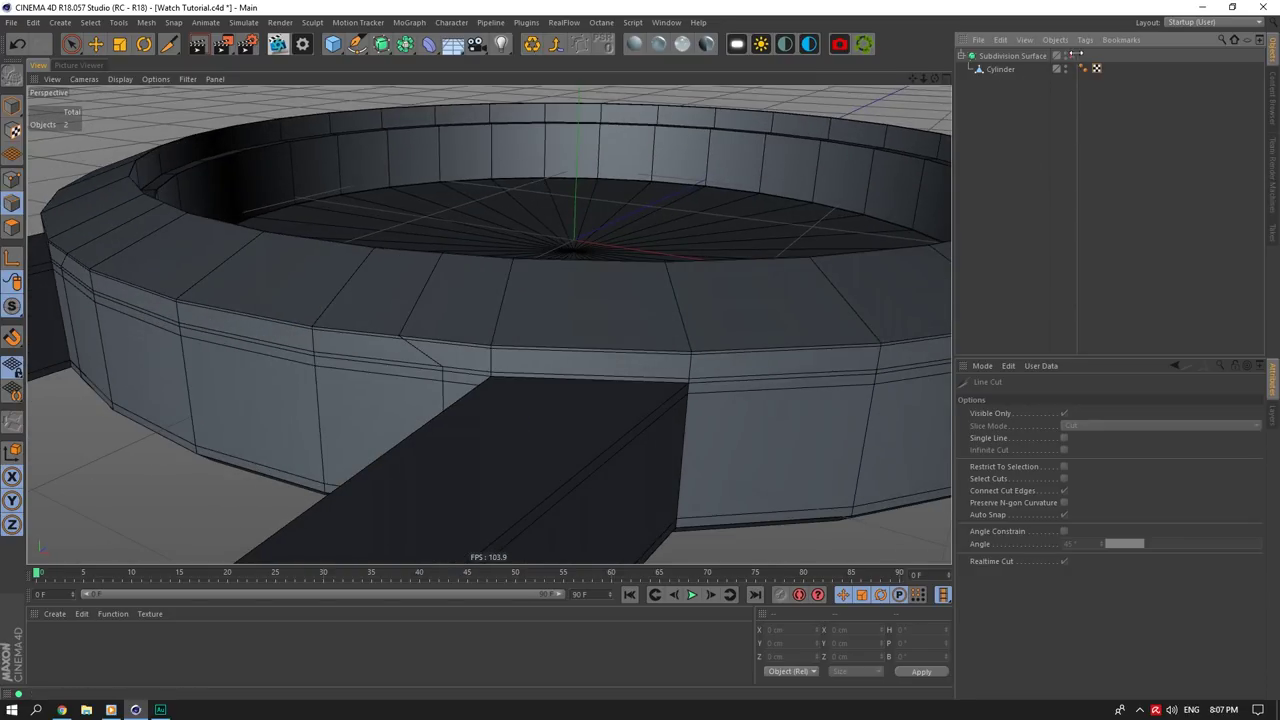
{"action": "left_click", "coordinate": [1066, 56]}
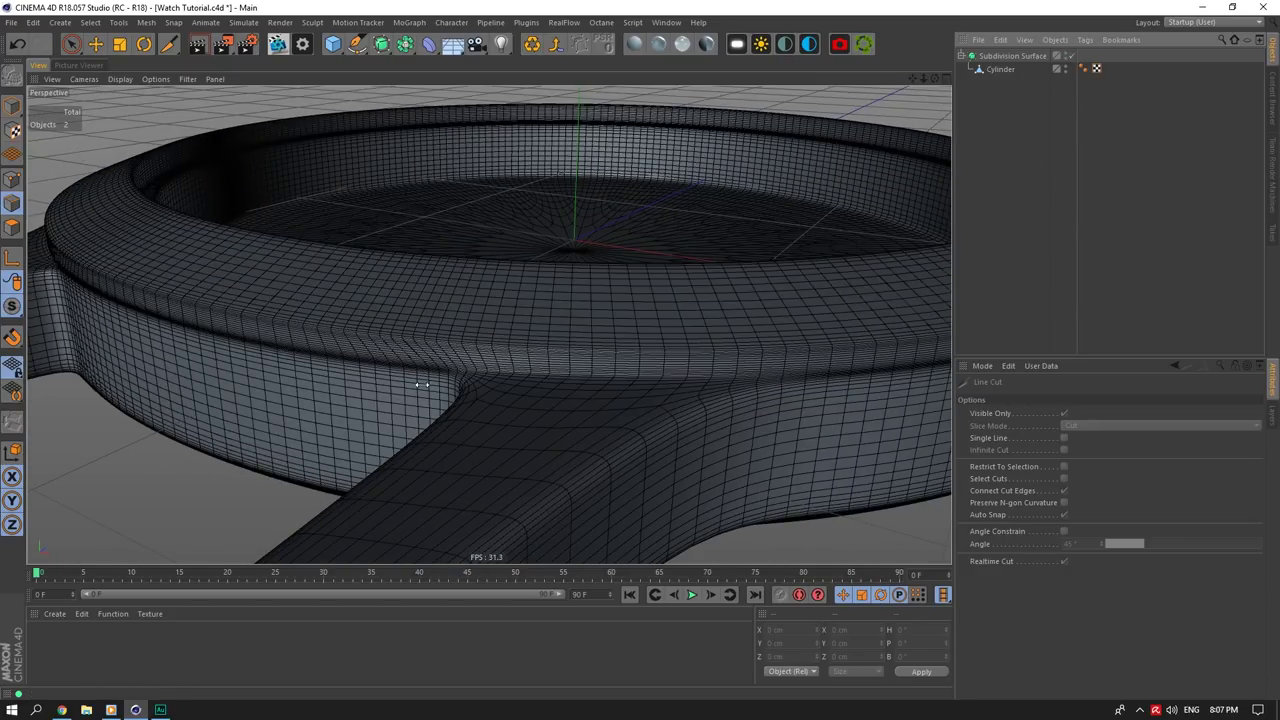
{"action": "mouse_move", "coordinate": [936, 81]}
{"action": "left_mouse_down"}
{"action": "mouse_move", "coordinate": [910, 77]}
{"action": "mouse_move", "coordinate": [920, 80]}
{"action": "left_mouse_up"}
{"action": "key", "text": "ctrl+s"}
{"action": "left_click_drag", "start_coordinate": [912, 79], "coordinate": [940, 78]}
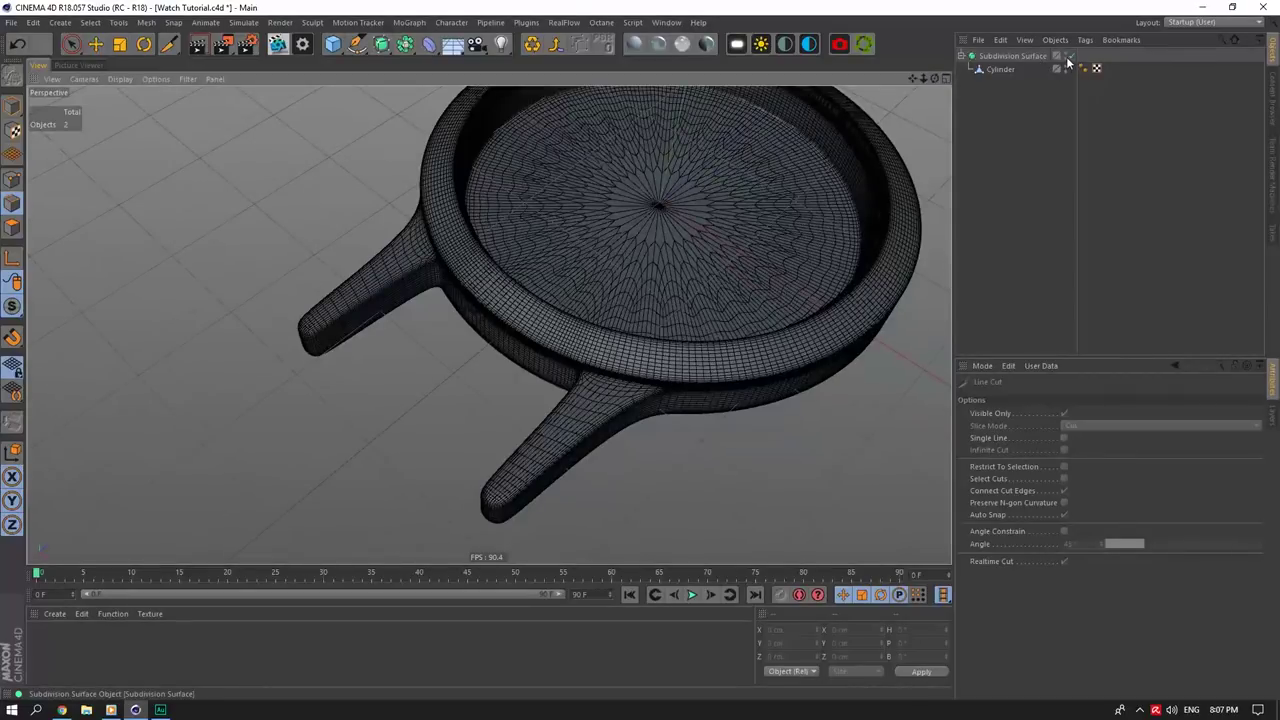
Step: Move the edge loops near both lug tips outward along Z to about -3.654 cm and turn the Subdivision Surface back on
{"action": "left_click", "coordinate": [1067, 56]}
{"action": "left_click", "coordinate": [1000, 69]}
{"action": "key", "text": "e"}
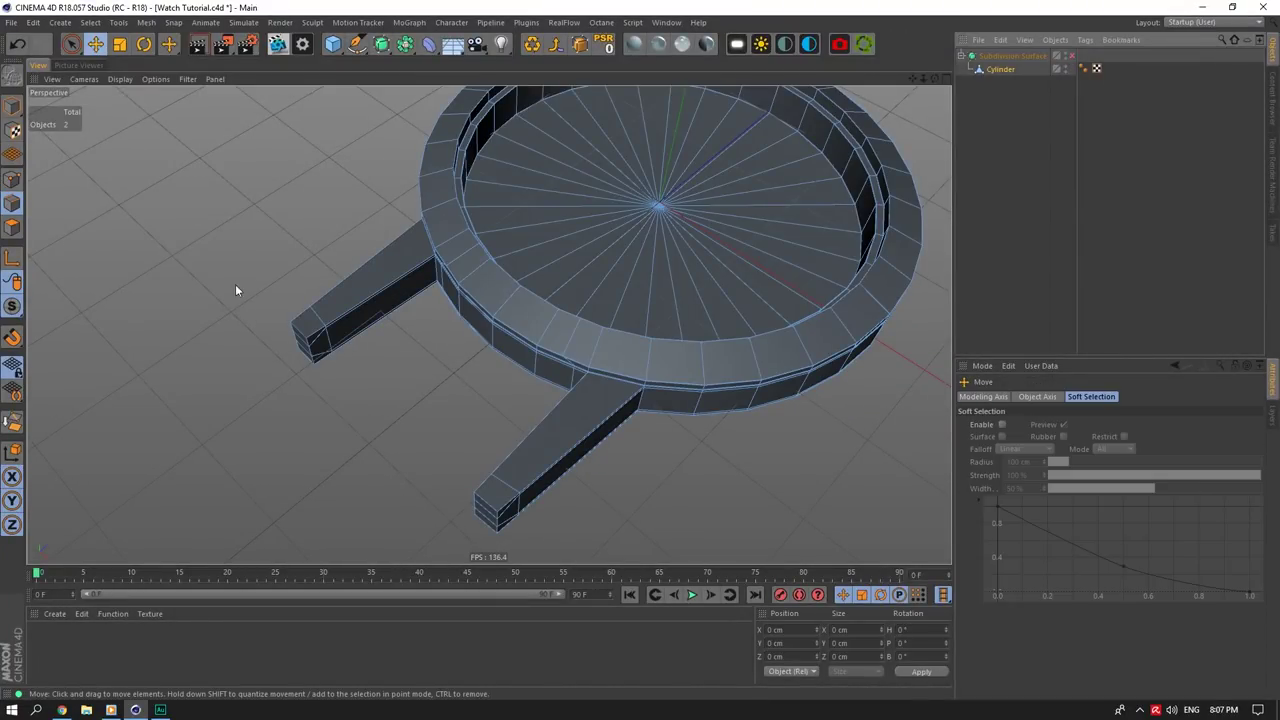
{"action": "left_click", "coordinate": [510, 490], "text": "shift"}
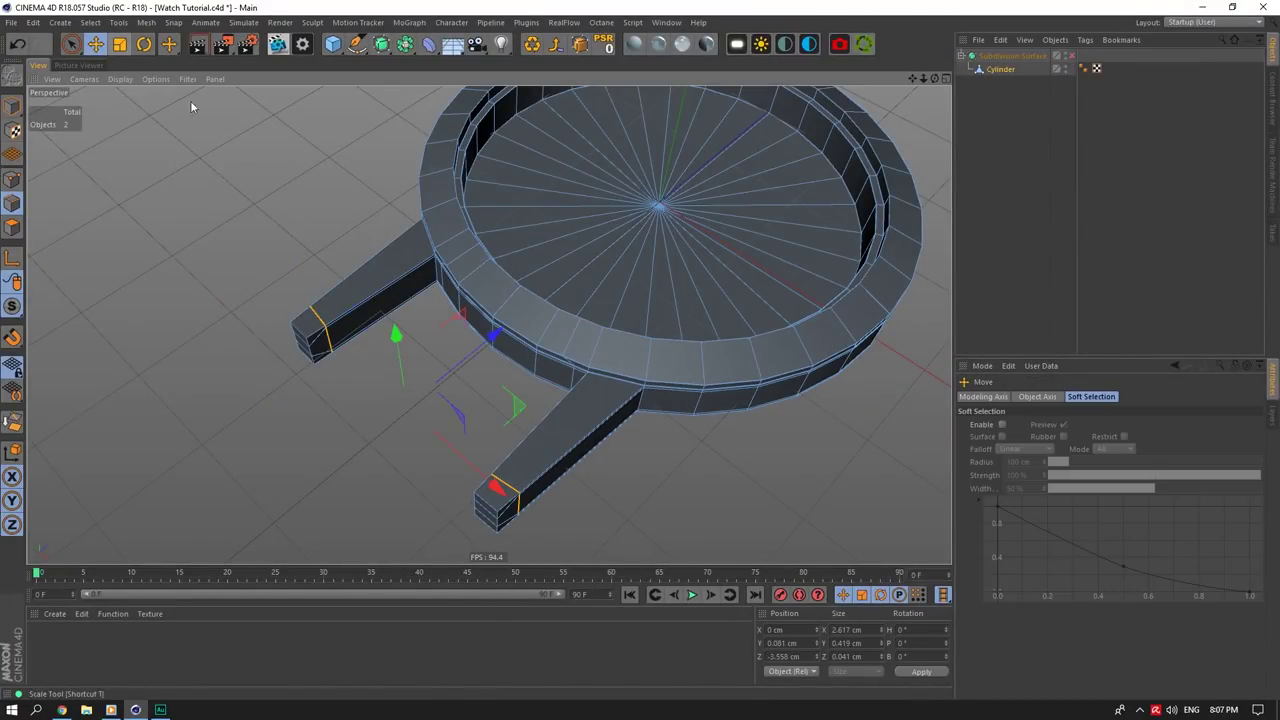
{"action": "left_click_drag", "start_coordinate": [483, 328], "coordinate": [485, 341]}
{"action": "left_click", "coordinate": [1058, 98]}
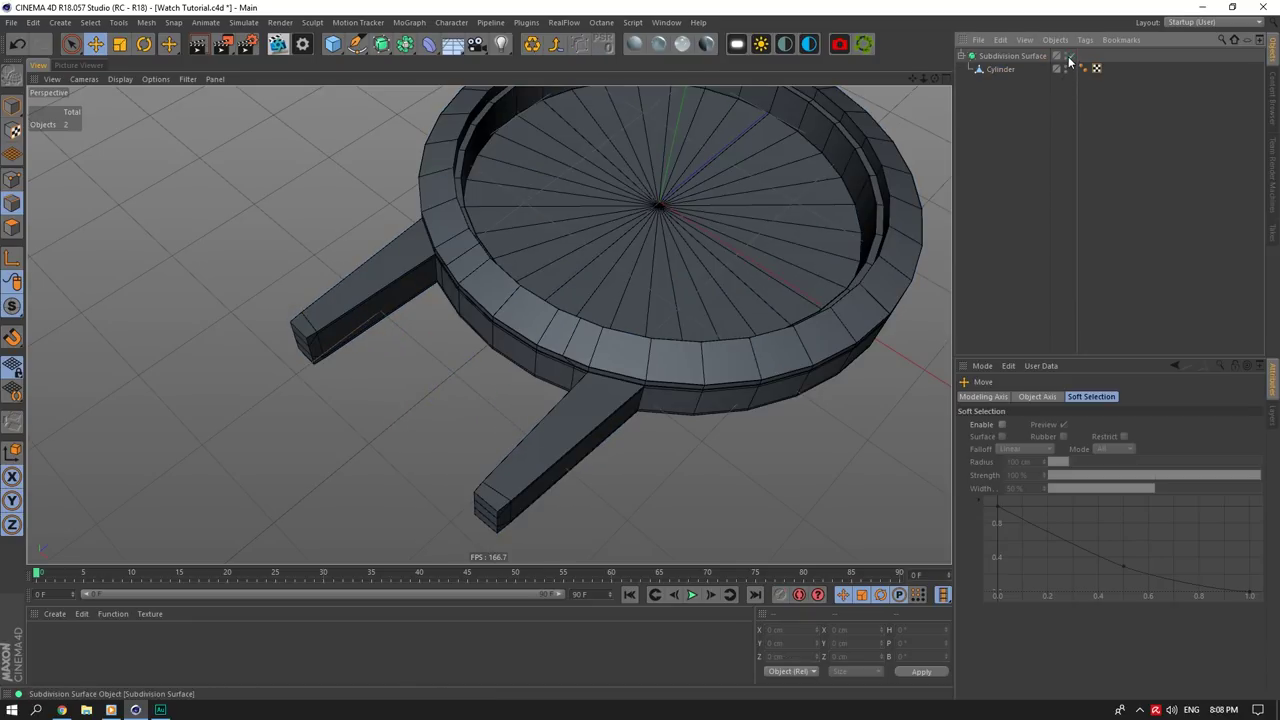
{"action": "left_click", "coordinate": [1069, 57]}
{"action": "left_click_drag", "start_coordinate": [912, 79], "coordinate": [887, 46]}
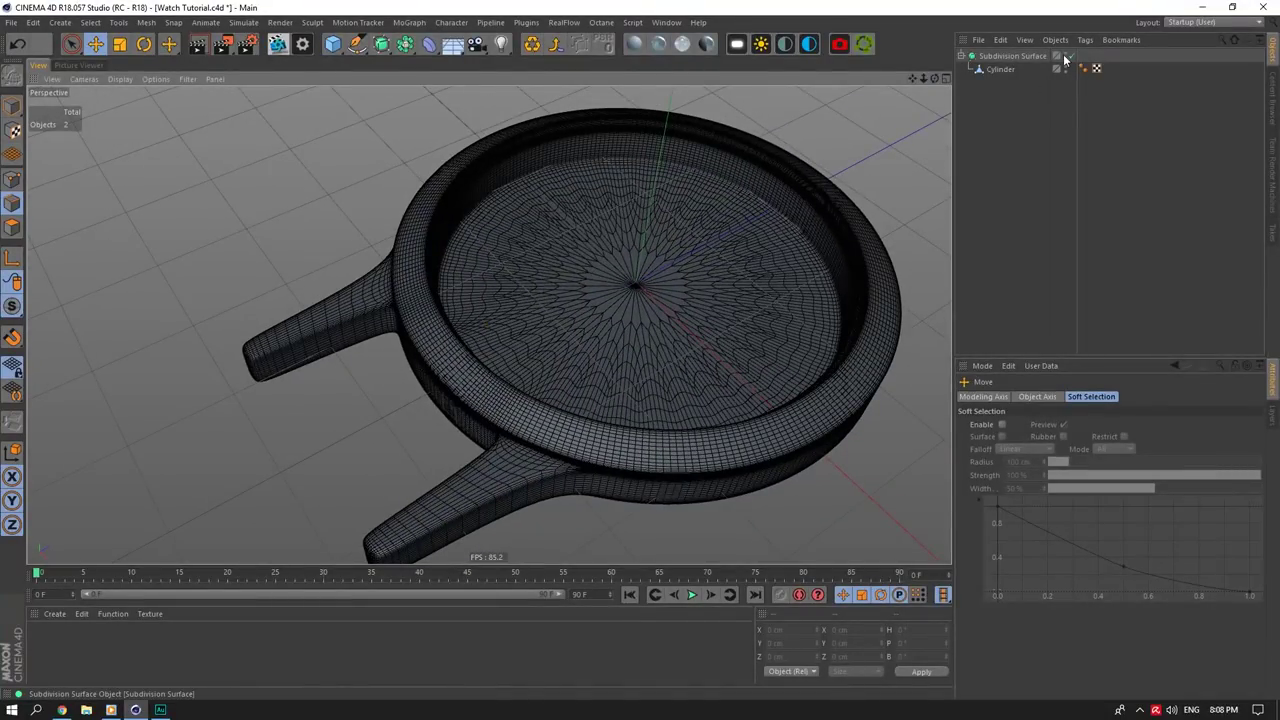
Step: Turn off smoothing and ring-select the polygon strip of the case's inner ledge together with its thin border strips
{"action": "left_click", "coordinate": [1072, 57]}
{"action": "left_click", "coordinate": [994, 71]}
{"action": "scroll", "coordinate": [455, 213], "scroll_direction": "up", "scroll_amount": 10}
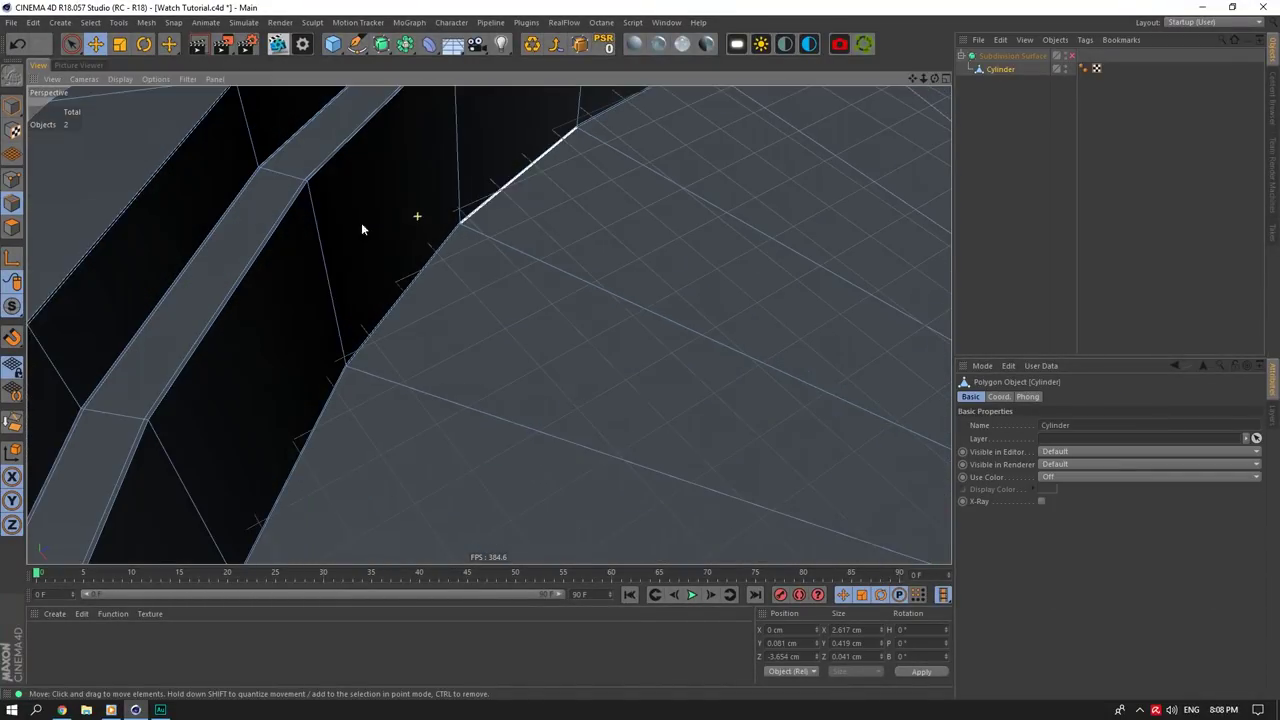
{"action": "left_click", "coordinate": [90, 22]}
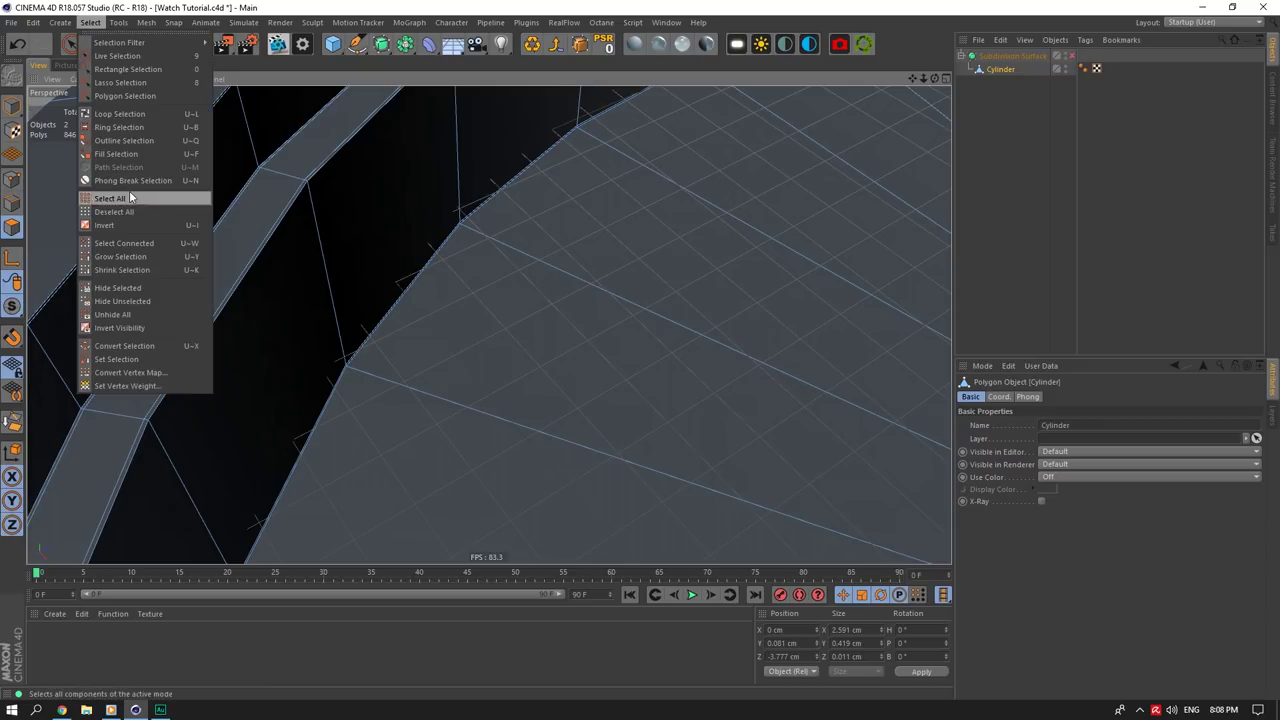
{"action": "left_click", "coordinate": [120, 127]}
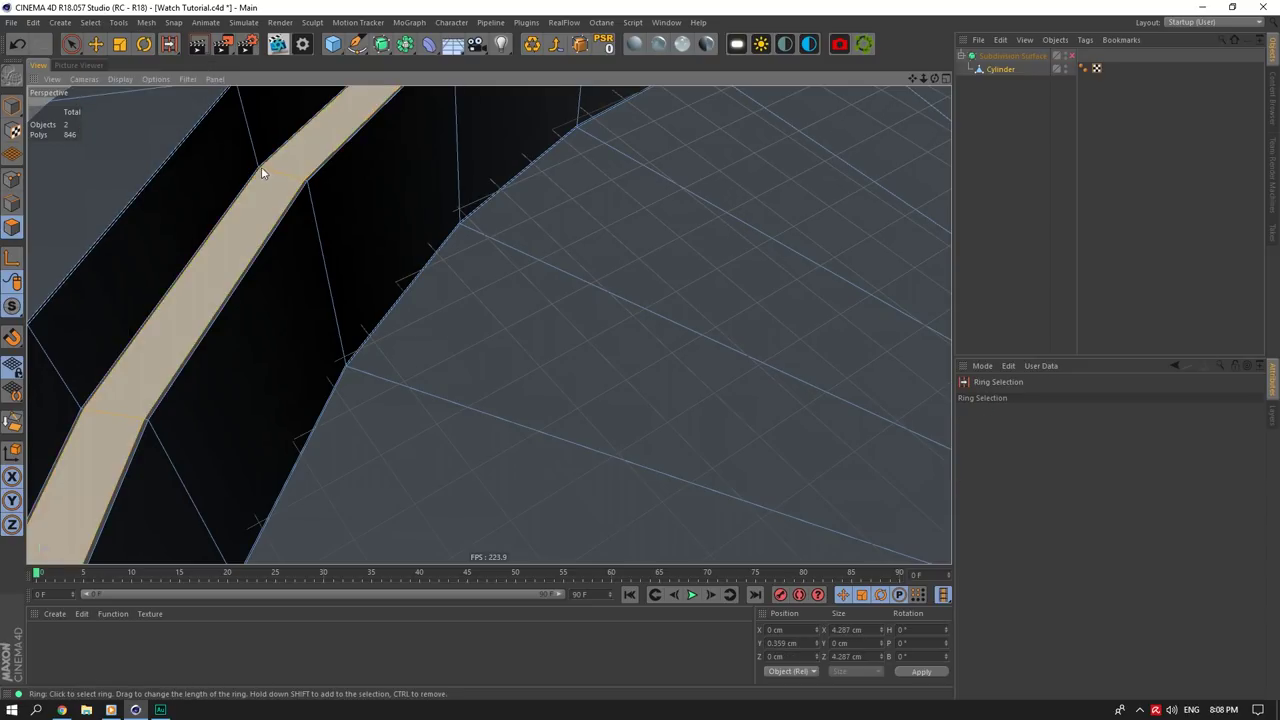
{"action": "left_click", "coordinate": [261, 167]}
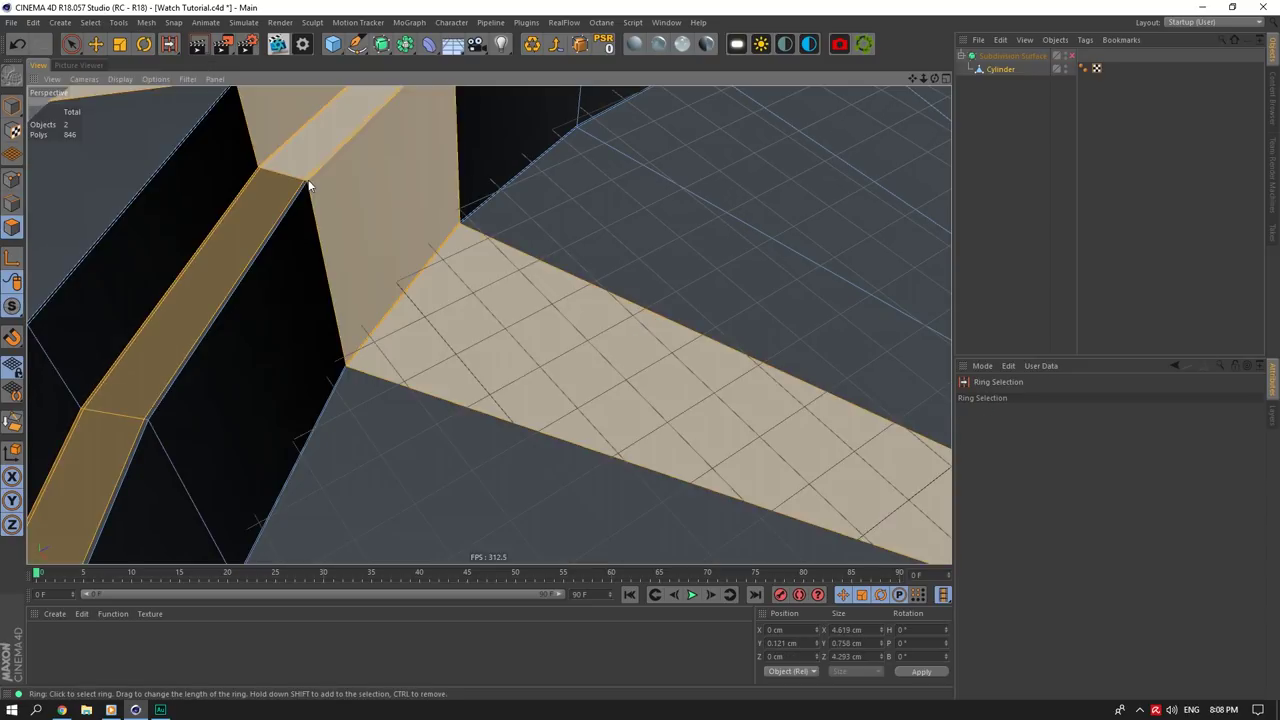
{"action": "key", "text": "ctrl+z"}
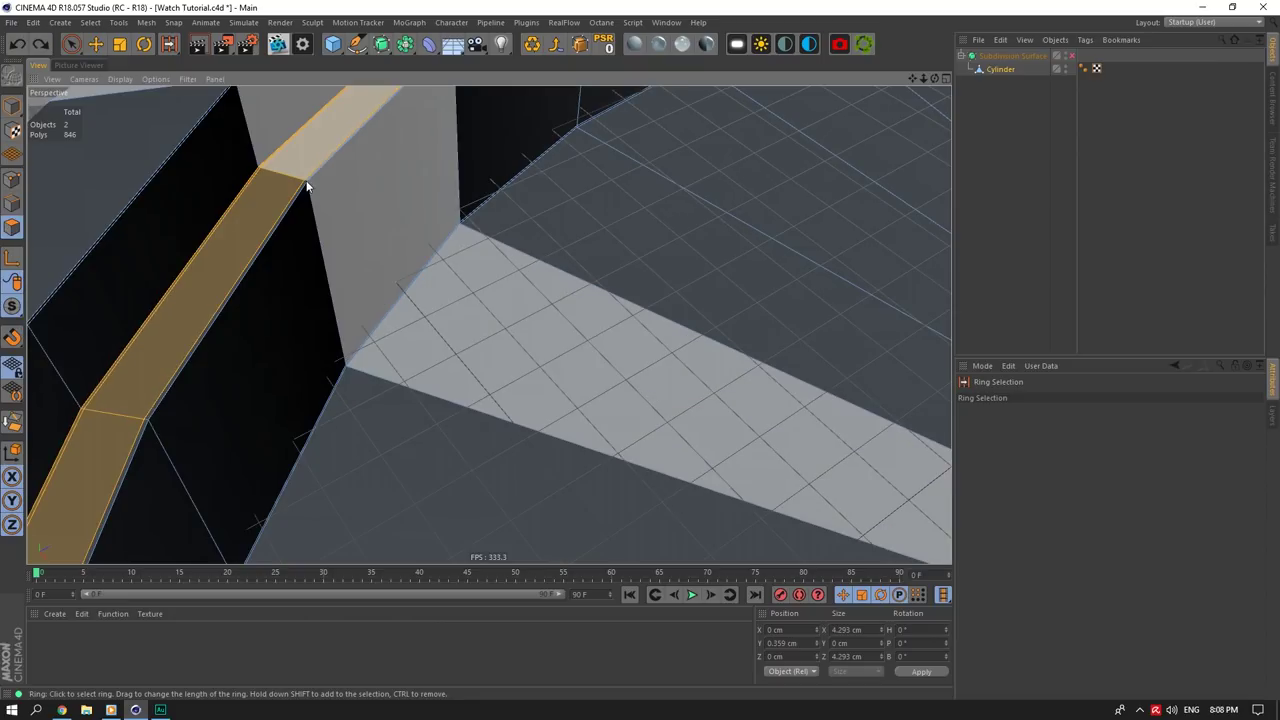
{"action": "scroll", "coordinate": [307, 183], "scroll_direction": "up", "scroll_amount": 2}
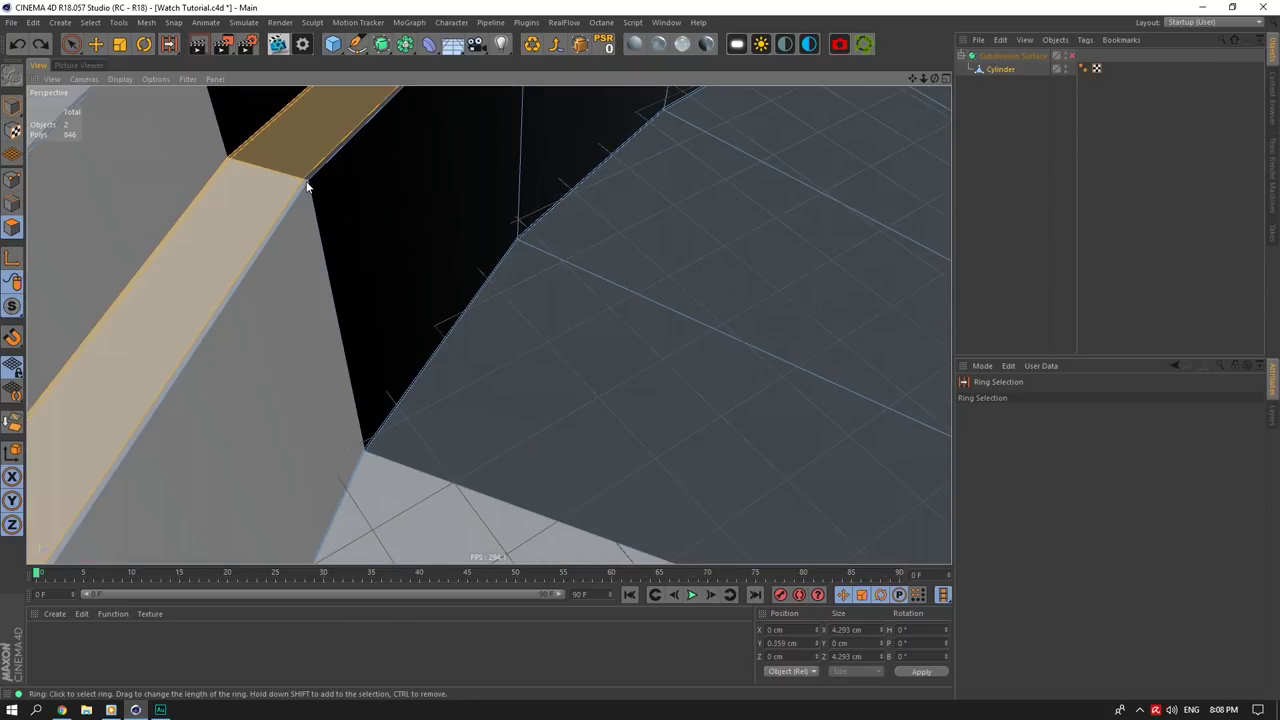
{"action": "left_click", "coordinate": [307, 183], "text": "shift"}
{"action": "scroll", "coordinate": [387, 216], "scroll_direction": "down", "scroll_amount": 3}
{"action": "scroll", "coordinate": [387, 214], "scroll_direction": "down", "scroll_amount": 10}
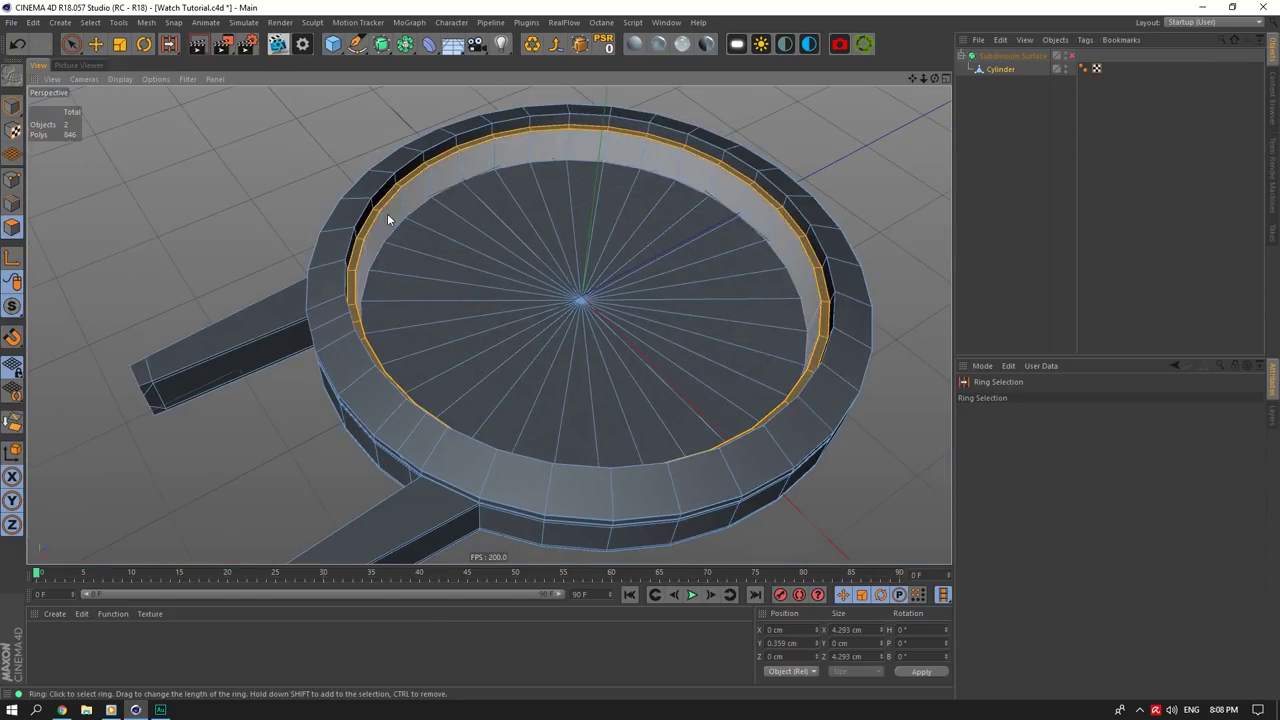
Step: Split the selected ledge strips into a separate object and move it out of the Subdivision Surface
{"action": "left_click", "coordinate": [149, 23]}
{"action": "mouse_move", "coordinate": [185, 60]}
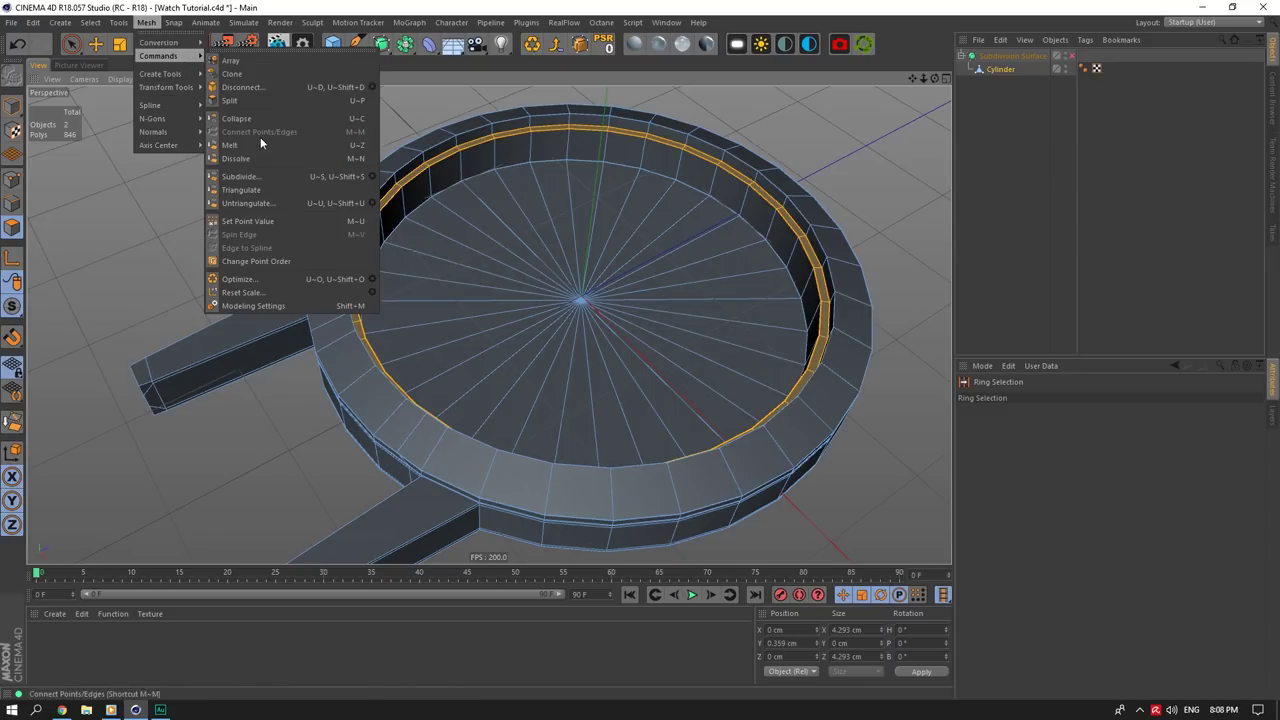
{"action": "left_click", "coordinate": [256, 102]}
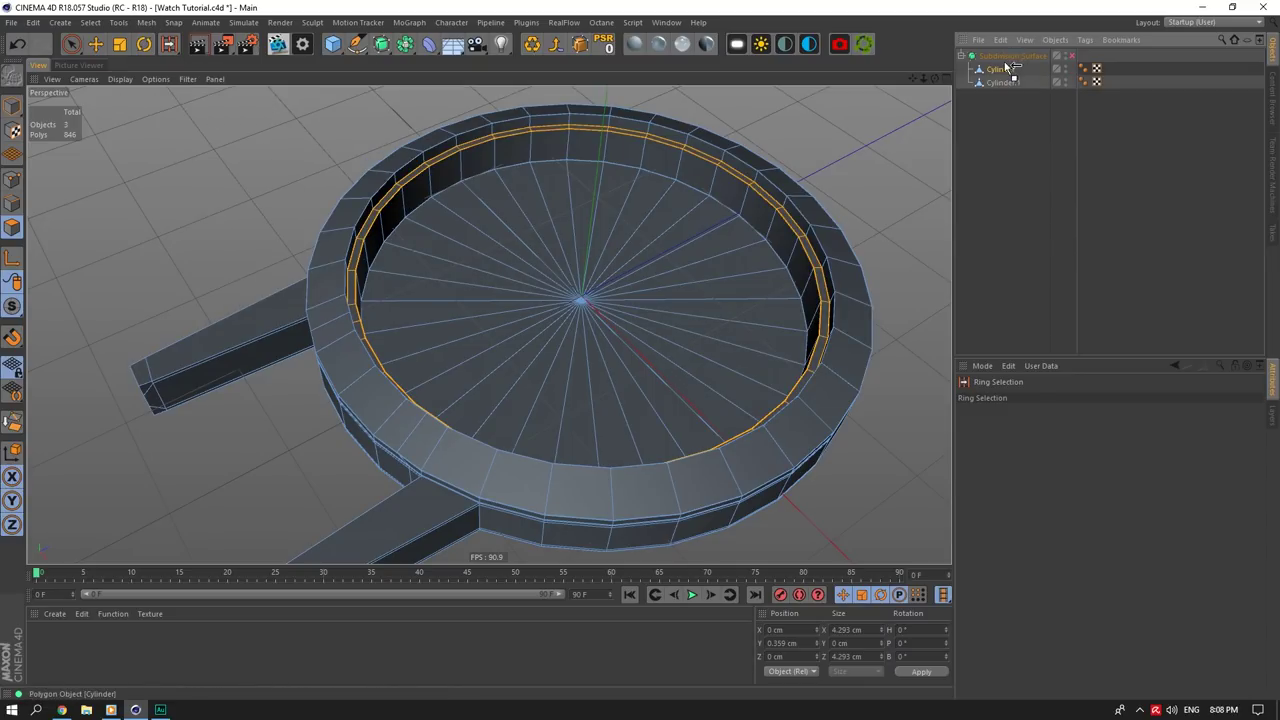
{"action": "left_click", "coordinate": [1015, 83]}
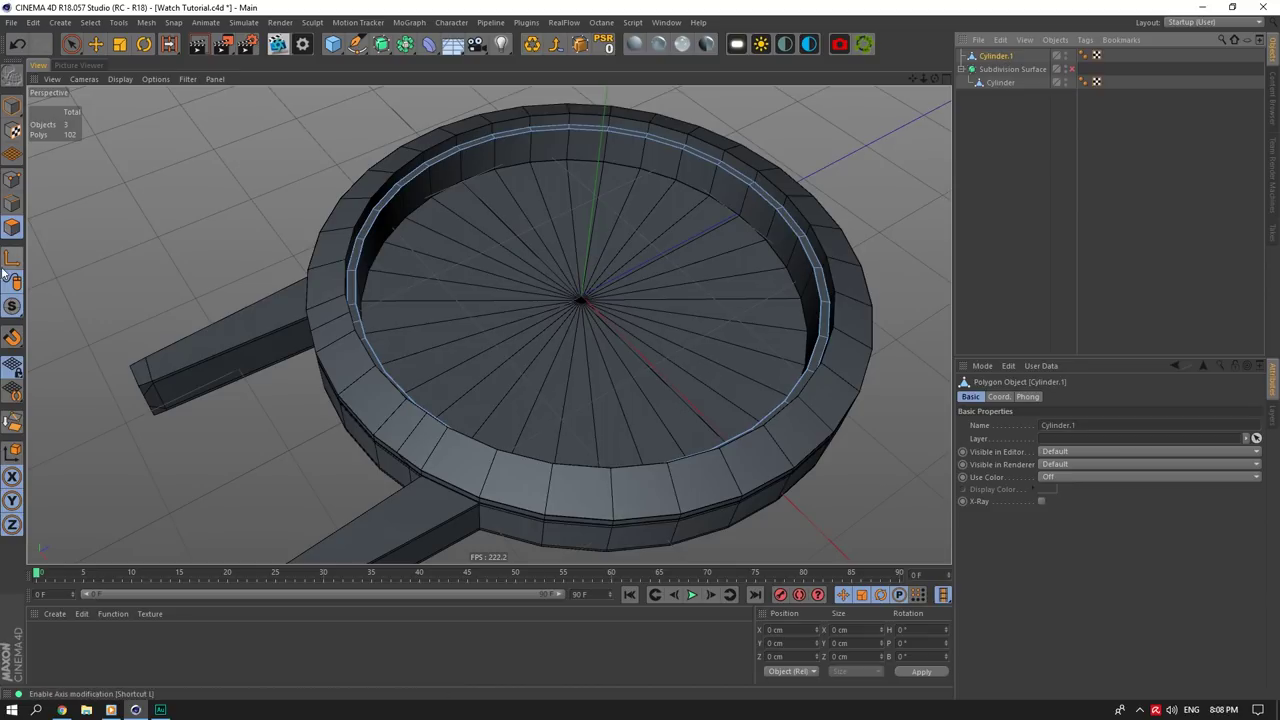
Step: Isolate the split ring in the viewport and remove its two edge loops running close to the inner and outer borders
{"action": "left_click_drag", "start_coordinate": [12, 306], "coordinate": [64, 349]}
{"action": "scroll", "coordinate": [157, 217], "scroll_direction": "up", "scroll_amount": 4}
{"action": "left_click", "coordinate": [96, 44]}
{"action": "scroll", "coordinate": [501, 217], "scroll_direction": "up", "scroll_amount": 6}
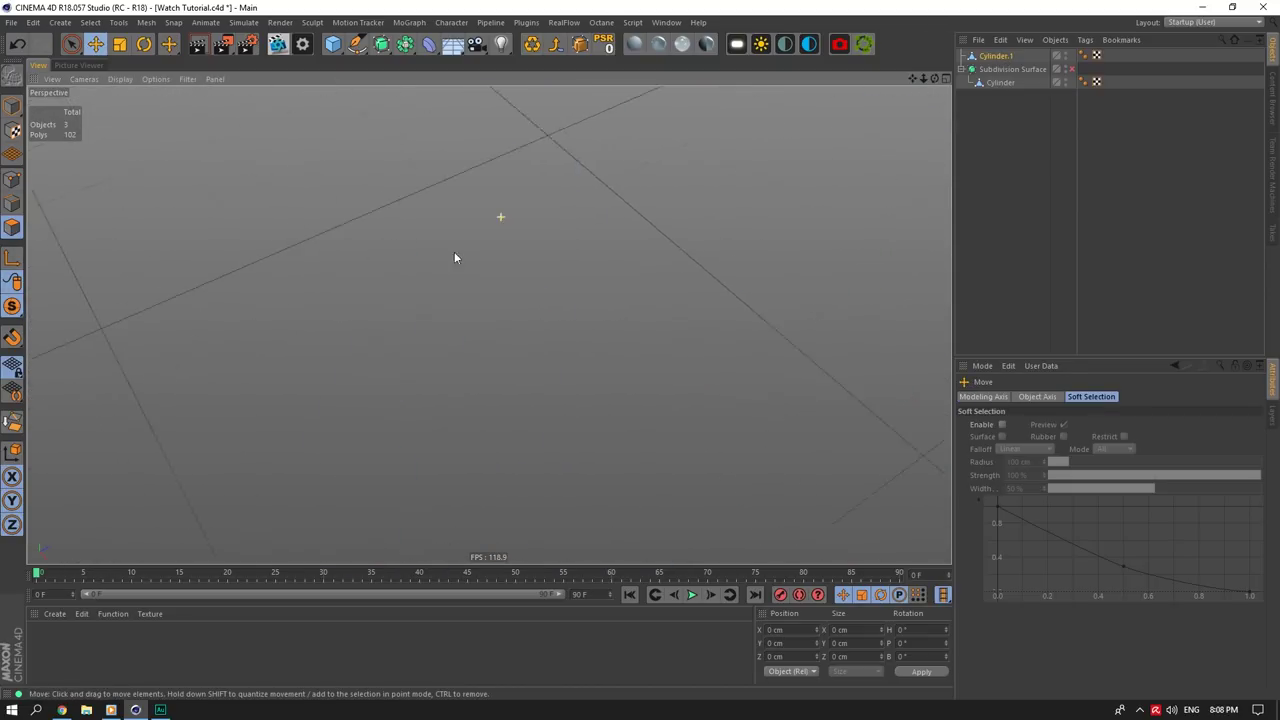
{"action": "scroll", "coordinate": [454, 264], "scroll_direction": "down", "scroll_amount": 3}
{"action": "left_click", "coordinate": [14, 204]}
{"action": "scroll", "coordinate": [394, 292], "scroll_direction": "down", "scroll_amount": 3}
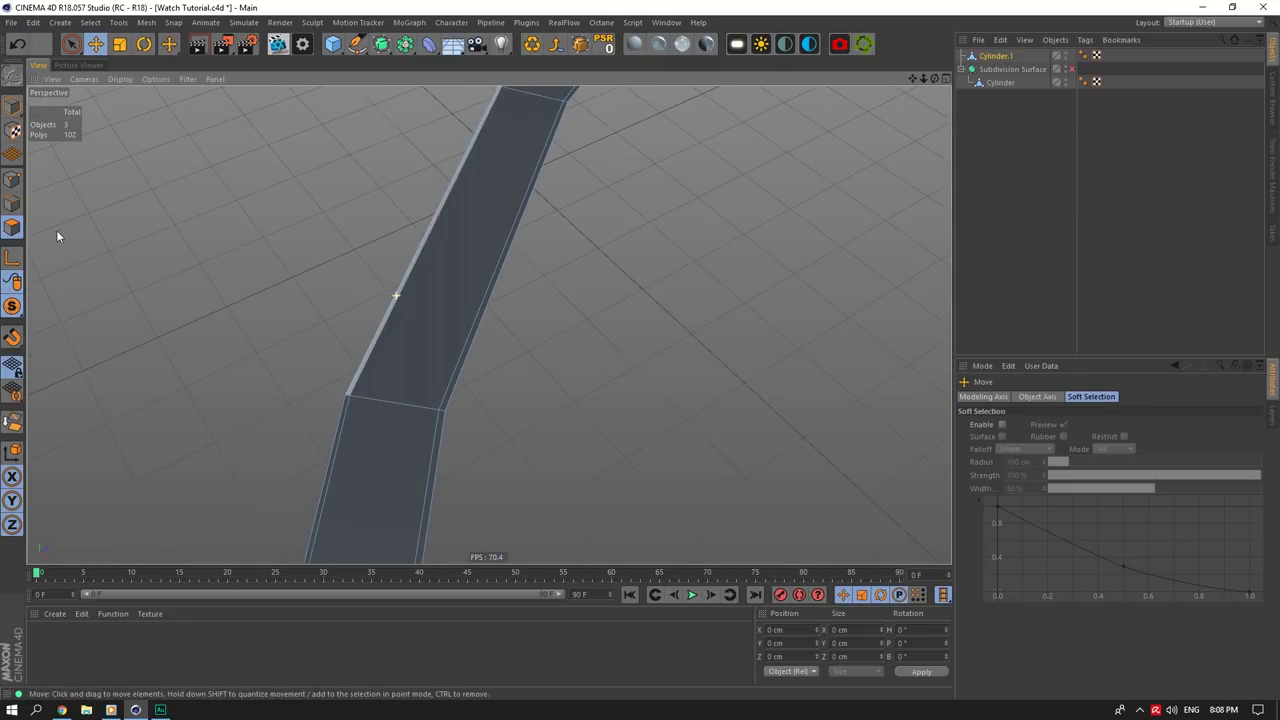
{"action": "double_click", "coordinate": [355, 377]}
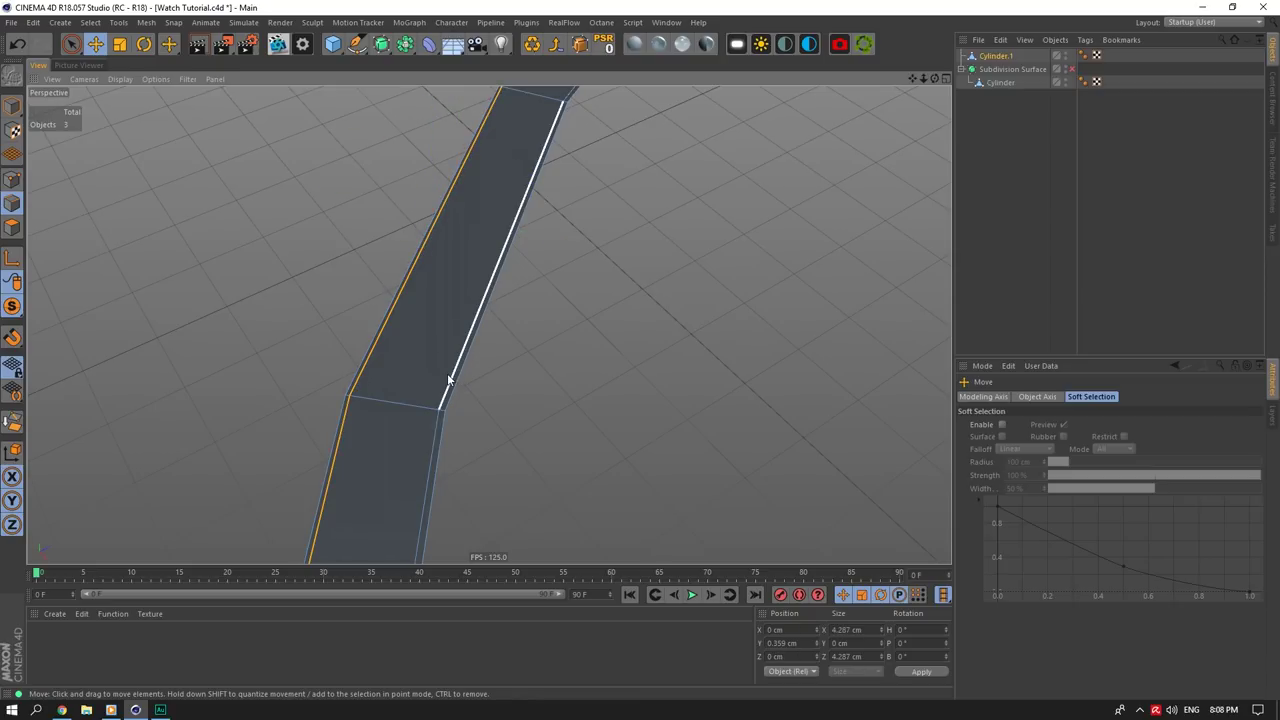
{"action": "scroll", "coordinate": [449, 380], "scroll_direction": "down", "scroll_amount": 10}
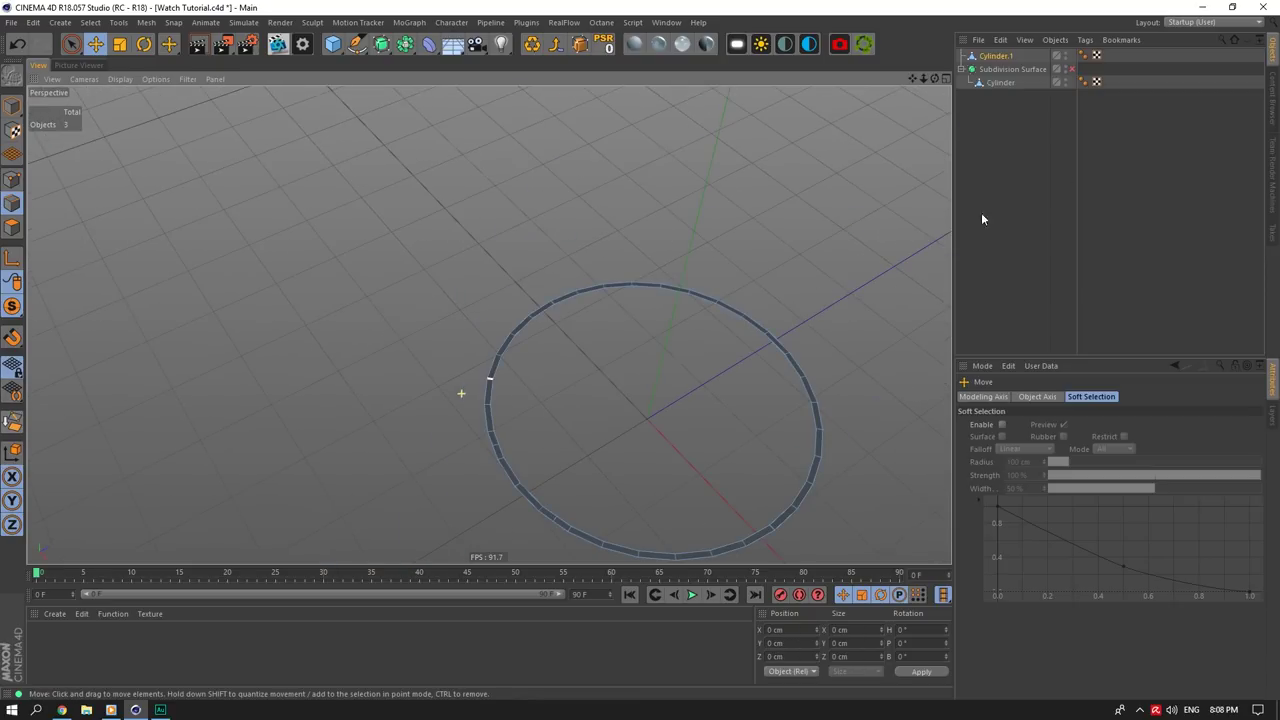
Step: Select all of the ring's edges and try to extrude them by 0.62 cm
{"action": "left_click_drag", "start_coordinate": [912, 79], "coordinate": [457, 226]}
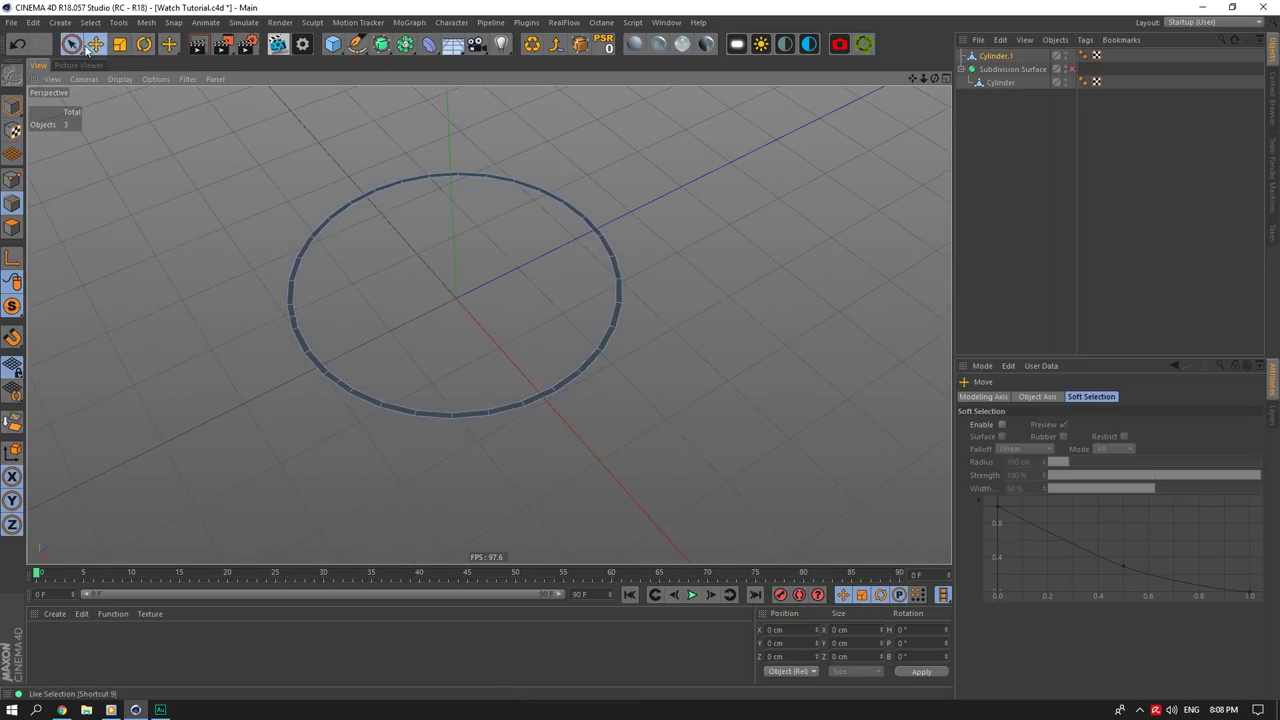
{"action": "left_click_drag", "start_coordinate": [82, 46], "coordinate": [124, 78]}
{"action": "key", "text": "ctrl+a"}
{"action": "right_click", "coordinate": [593, 255]}
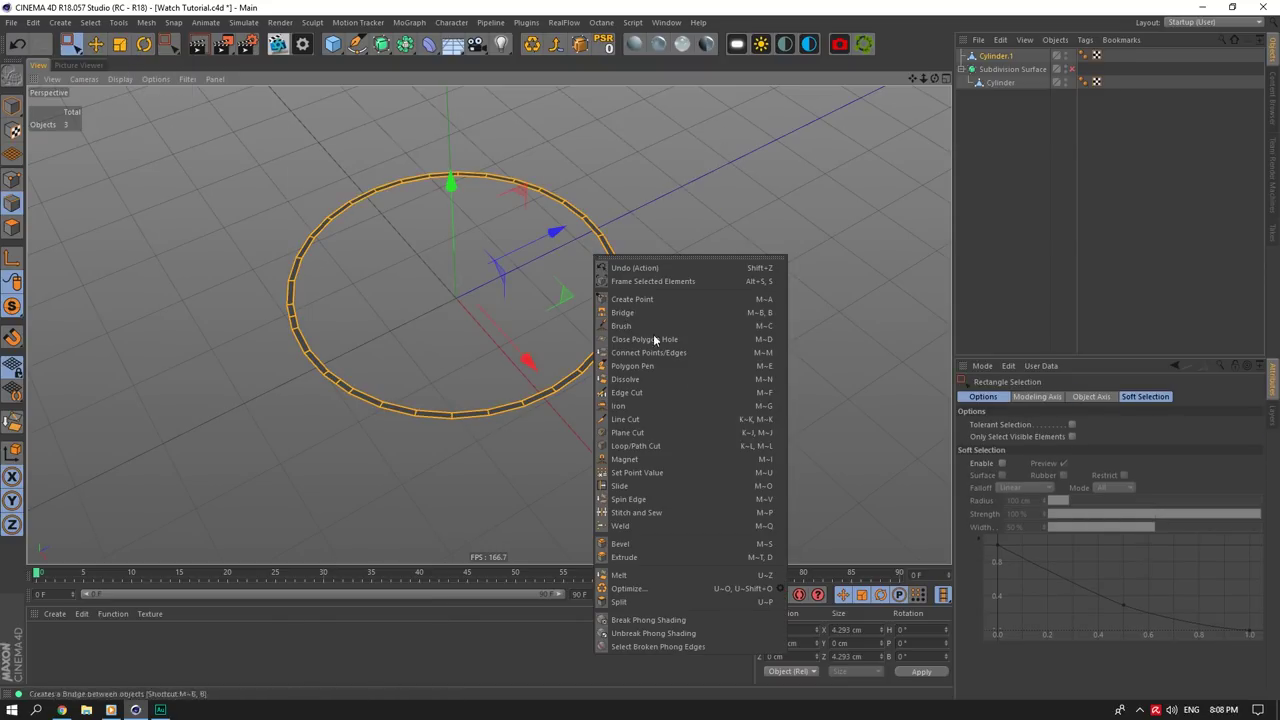
{"action": "left_click", "coordinate": [618, 544]}
{"action": "right_click", "coordinate": [614, 418]}
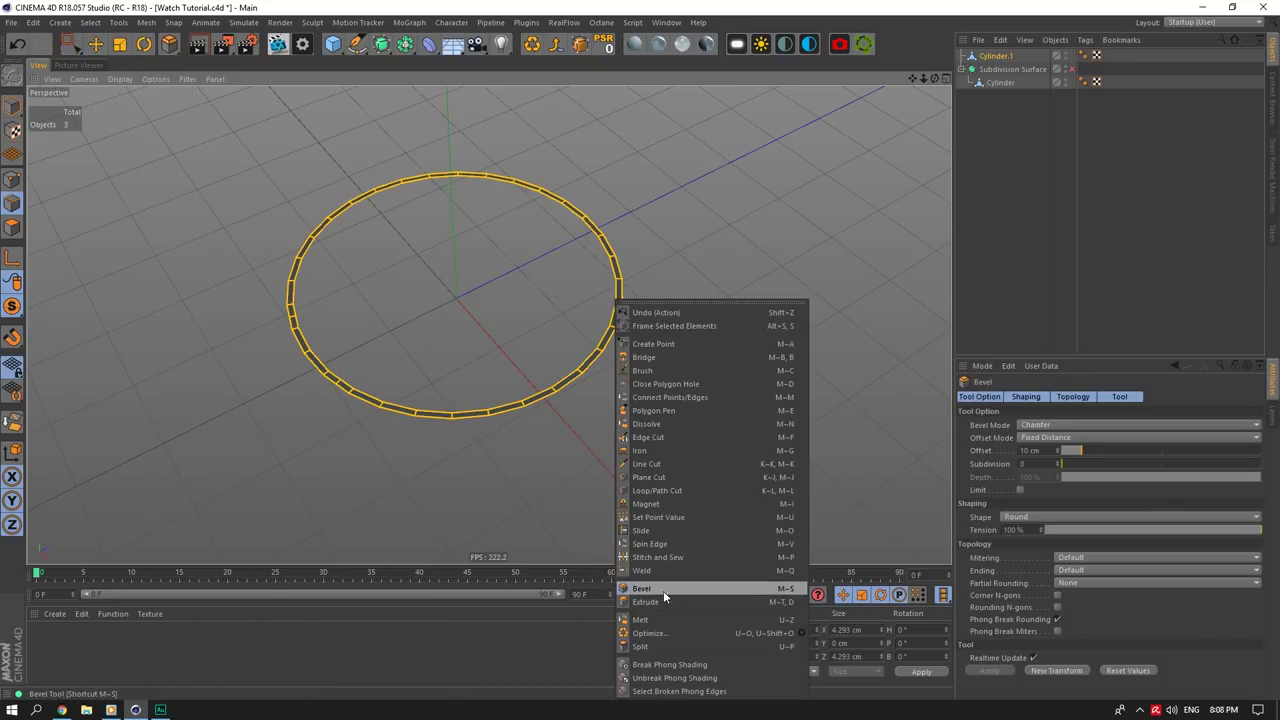
{"action": "left_click", "coordinate": [663, 590]}
{"action": "left_click_drag", "start_coordinate": [527, 343], "coordinate": [578, 336]}
{"action": "key", "text": "ctrl+z"}
{"action": "middle_click_drag", "start_coordinate": [769, 103], "coordinate": [845, 147], "text": "alt"}
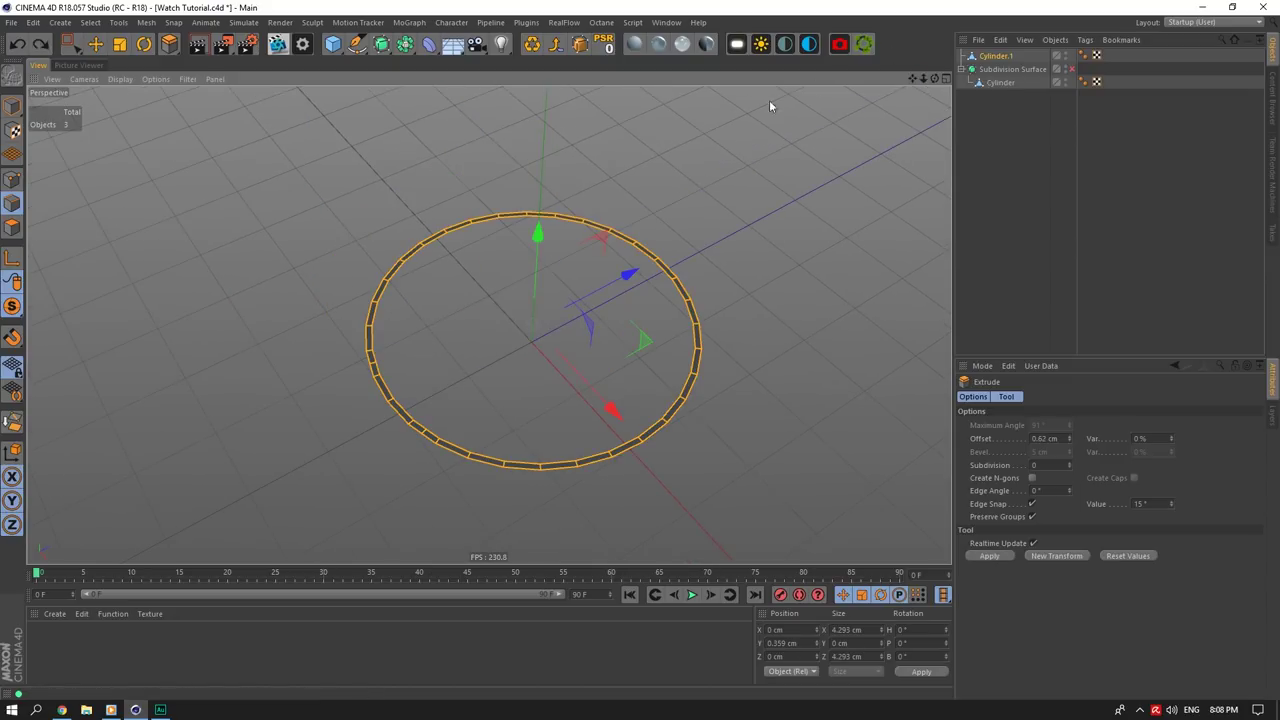
Step: Select all polygons of the split ring and extrude them upward by 0.92 cm with caps
{"action": "left_click", "coordinate": [11, 229]}
{"action": "left_click", "coordinate": [71, 45]}
{"action": "left_click_drag", "start_coordinate": [182, 166], "coordinate": [836, 548]}
{"action": "right_click", "coordinate": [668, 271]}
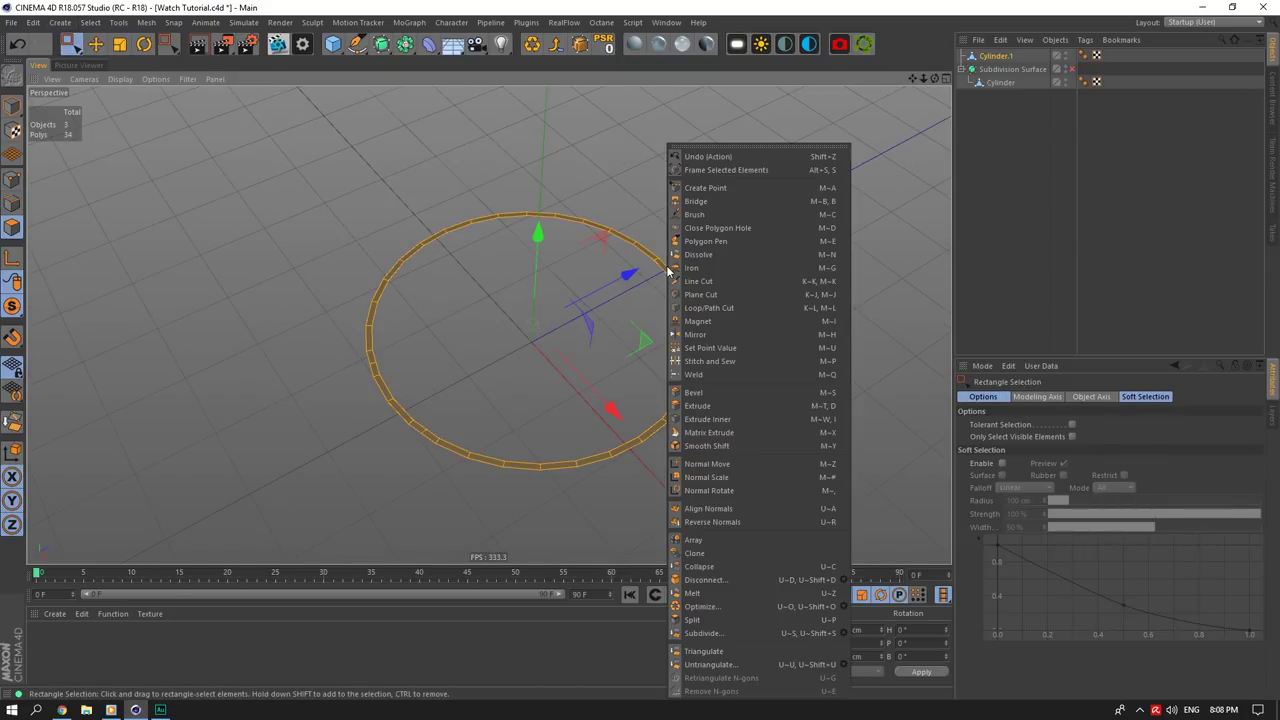
{"action": "left_click", "coordinate": [704, 407]}
{"action": "left_click_drag", "start_coordinate": [704, 407], "coordinate": [778, 402]}
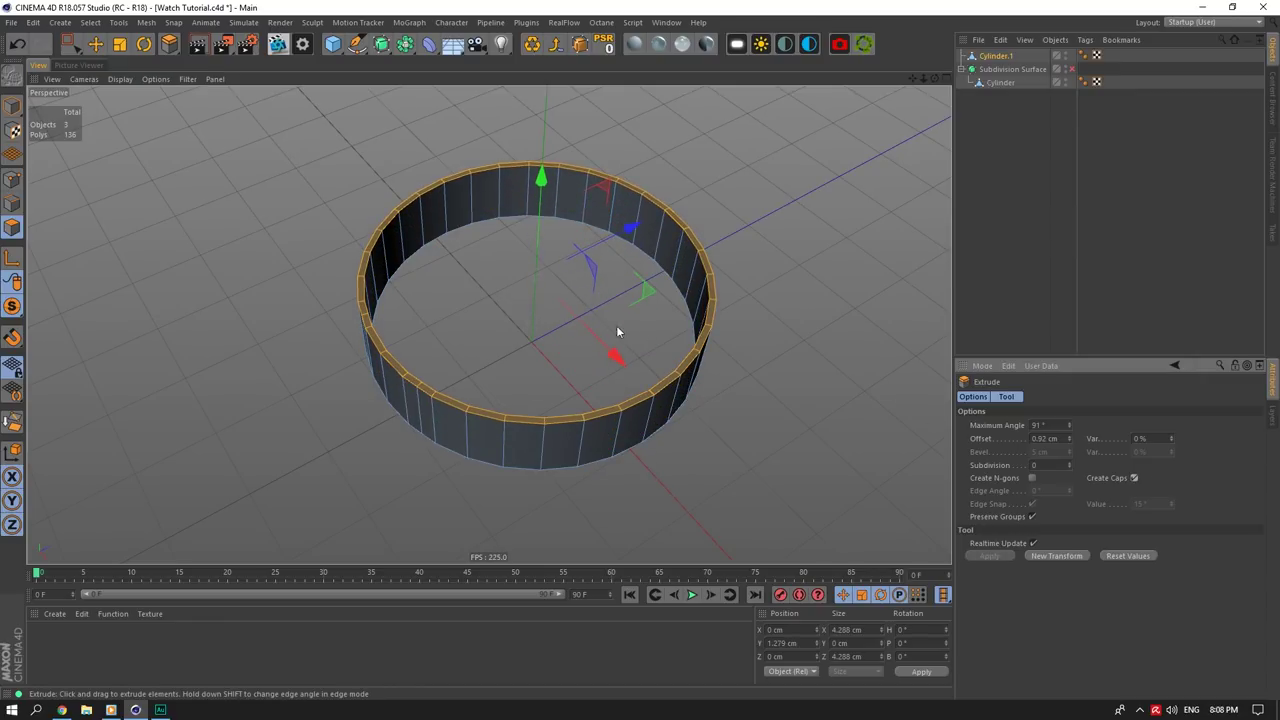
Step: Lower the extruded ring's top strip to a height of 1.182 cm and delete its polygons
{"action": "scroll", "coordinate": [455, 217], "scroll_direction": "up", "scroll_amount": 2}
{"action": "scroll", "coordinate": [515, 237], "scroll_direction": "down", "scroll_amount": 1}
{"action": "mouse_move", "coordinate": [588, 202]}
{"action": "left_mouse_down"}
{"action": "mouse_move", "coordinate": [596, 179]}
{"action": "mouse_move", "coordinate": [583, 214]}
{"action": "left_mouse_up"}
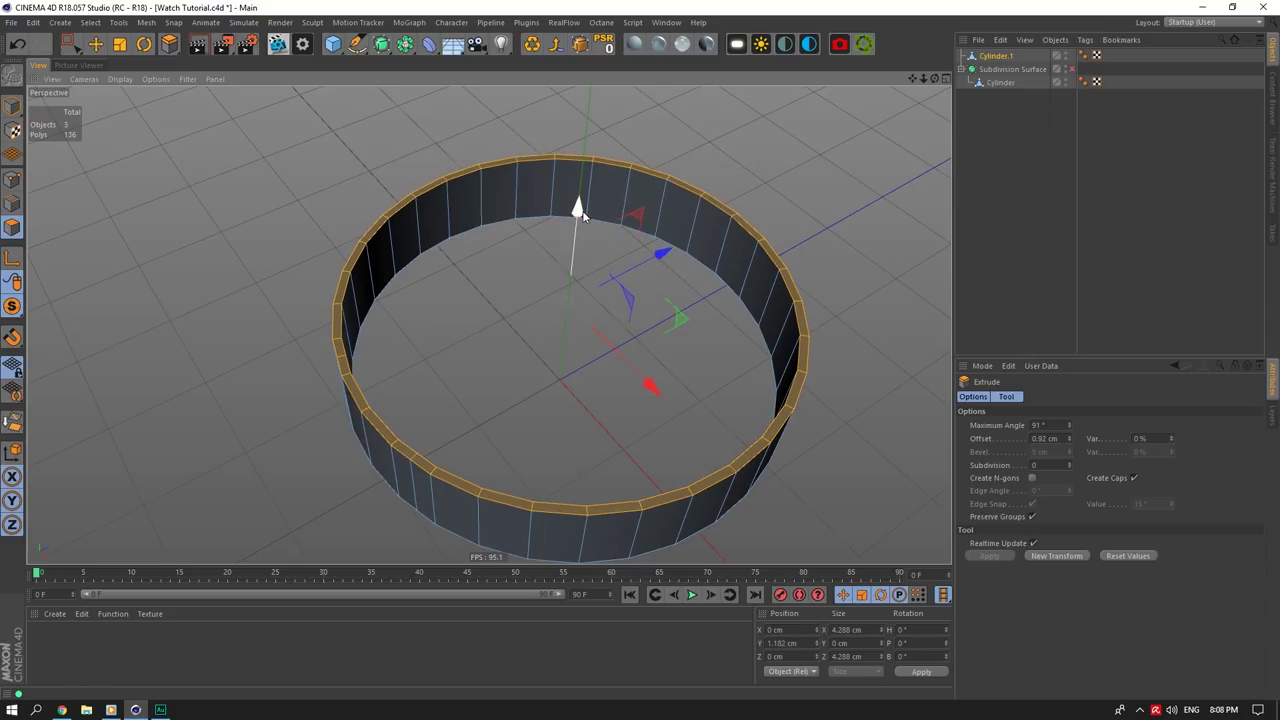
{"action": "key", "text": "Delete"}
{"action": "scroll", "coordinate": [535, 240], "scroll_direction": "up", "scroll_amount": 2}
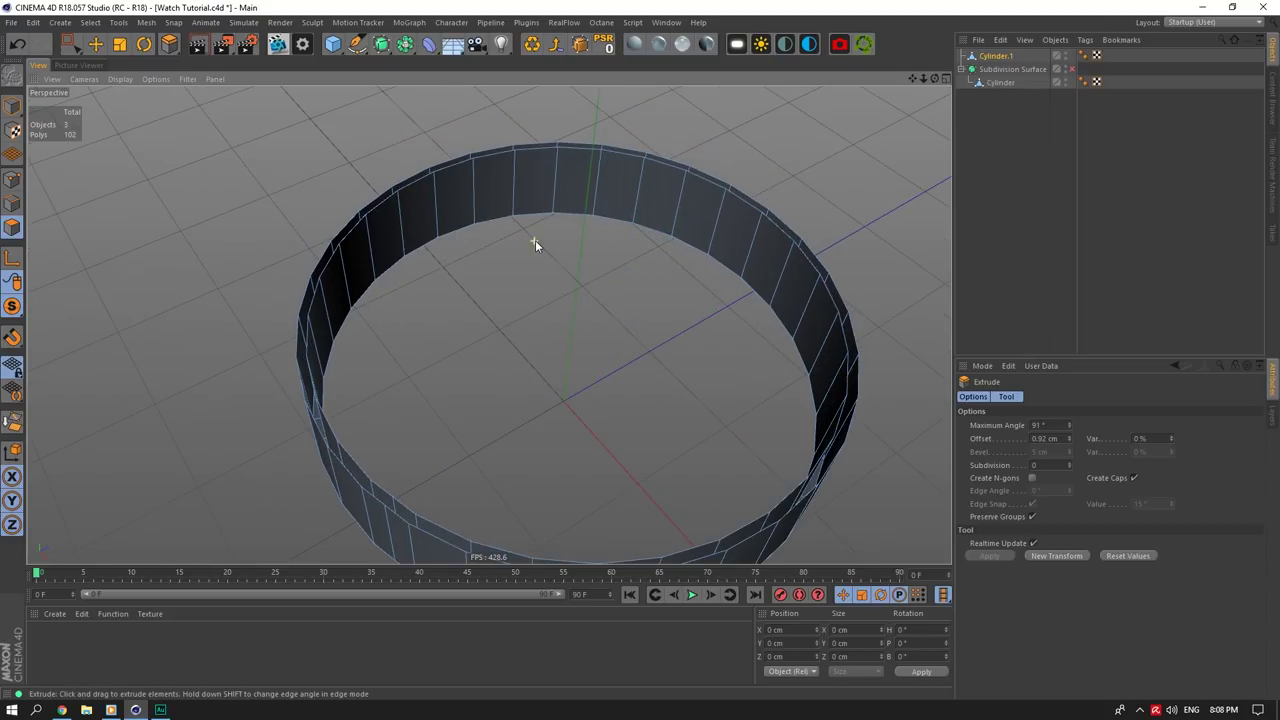
Step: Close the polygon hole inside the ring's inner wall to form a flat inner cap
{"action": "right_click", "coordinate": [546, 197]}
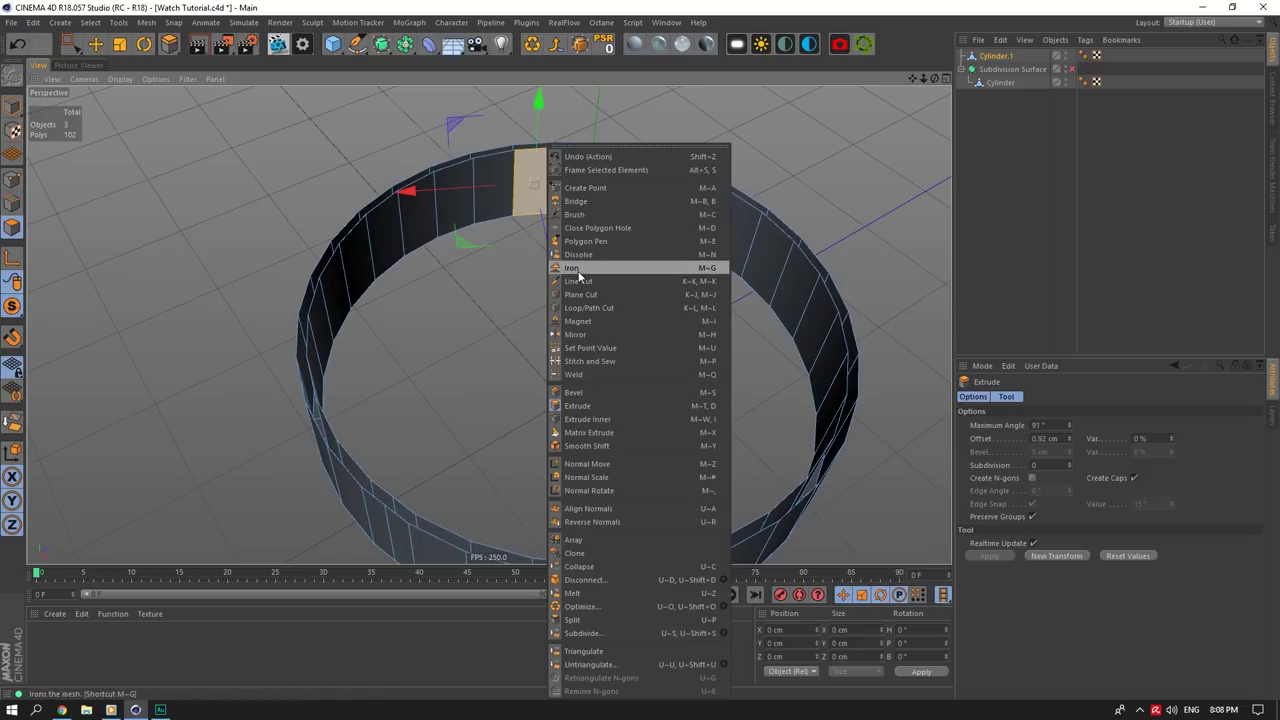
{"action": "left_click", "coordinate": [602, 227]}
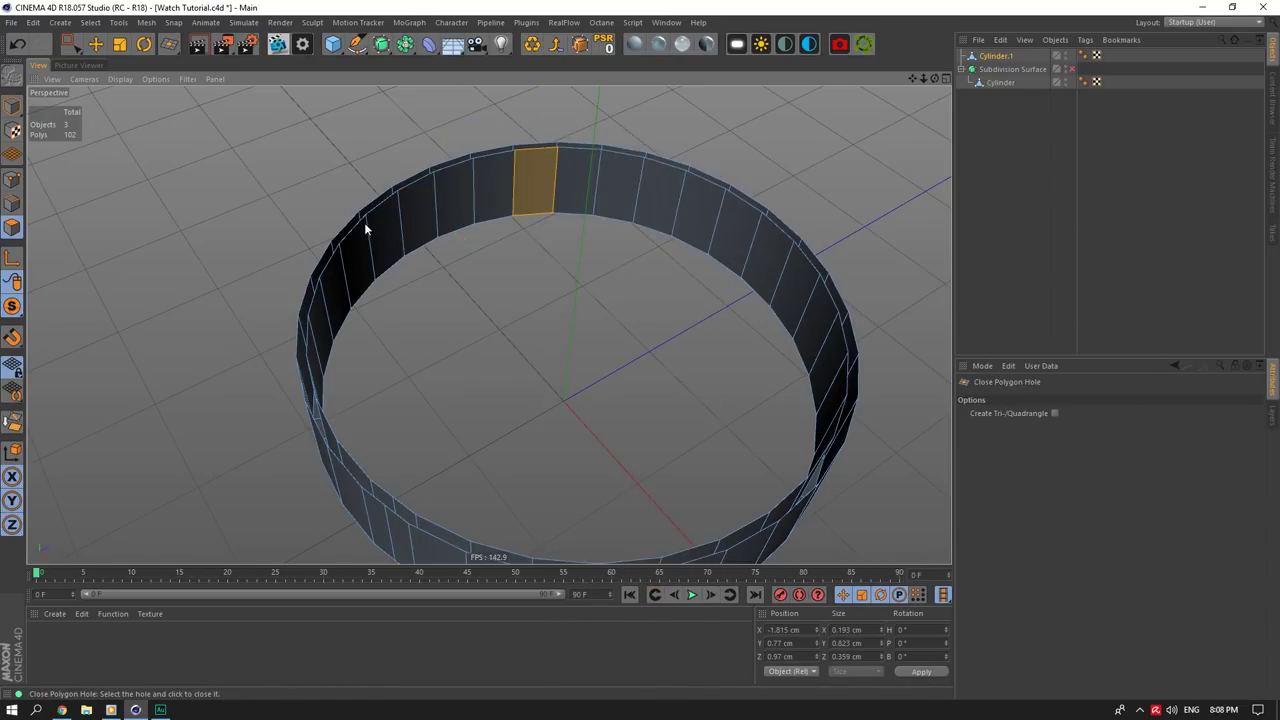
{"action": "left_click", "coordinate": [364, 225]}
{"action": "left_click_drag", "start_coordinate": [489, 323], "coordinate": [489, 360], "text": "alt"}
{"action": "right_click_drag", "start_coordinate": [489, 325], "coordinate": [470, 325], "text": "alt"}
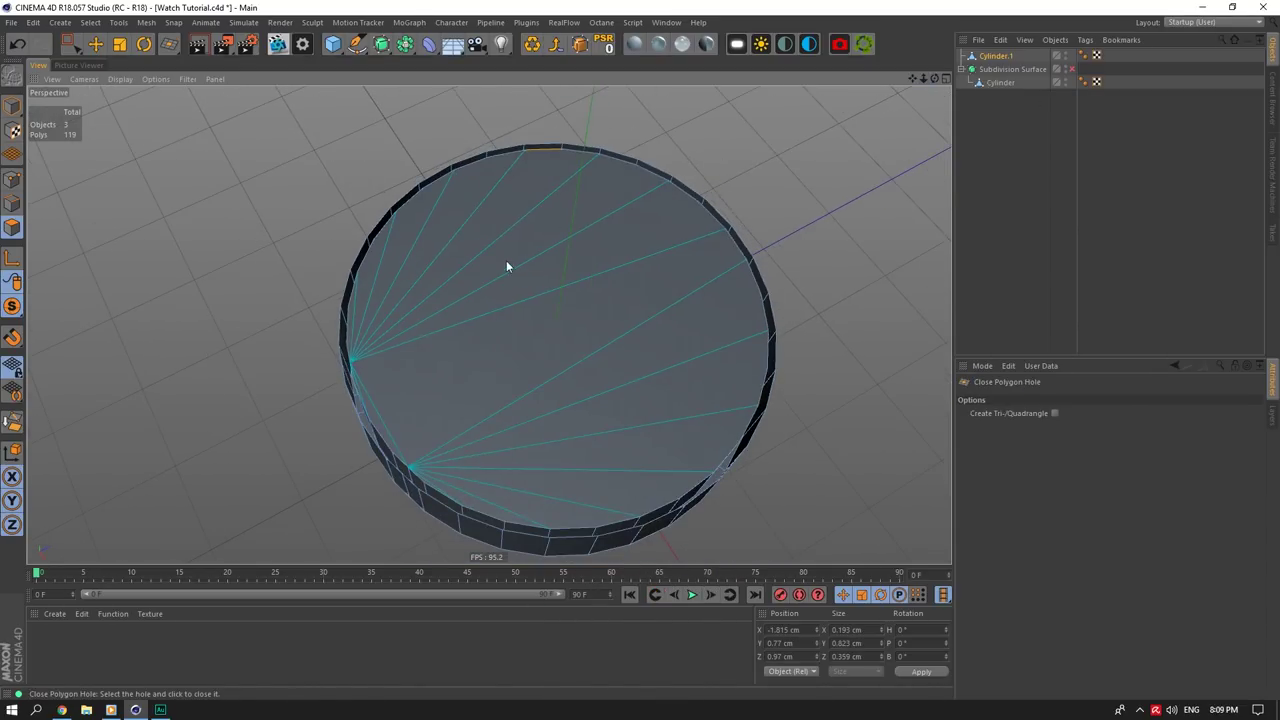
Step: Divide the inner cap with line cuts running through its centre between opposite rim vertices
{"action": "left_click_drag", "start_coordinate": [935, 79], "coordinate": [1000, 79]}
{"action": "right_click", "coordinate": [600, 298]}
{"action": "left_click", "coordinate": [646, 282]}
{"action": "left_click", "coordinate": [945, 79]}
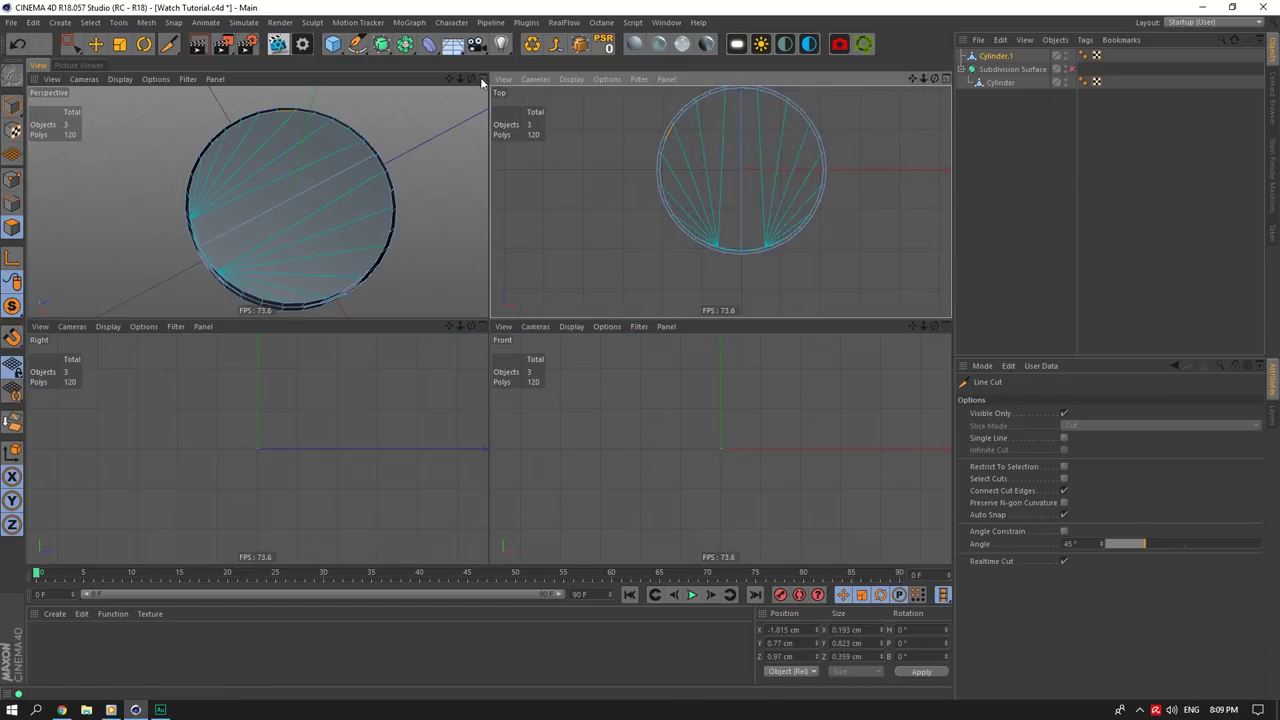
{"action": "left_click", "coordinate": [822, 171]}
{"action": "key", "text": "Escape"}
{"action": "left_click", "coordinate": [483, 79]}
{"action": "left_click", "coordinate": [492, 143]}
{"action": "left_click", "coordinate": [631, 525]}
{"action": "key", "text": "Escape"}
{"action": "left_click", "coordinate": [588, 538]}
{"action": "left_click", "coordinate": [530, 137]}
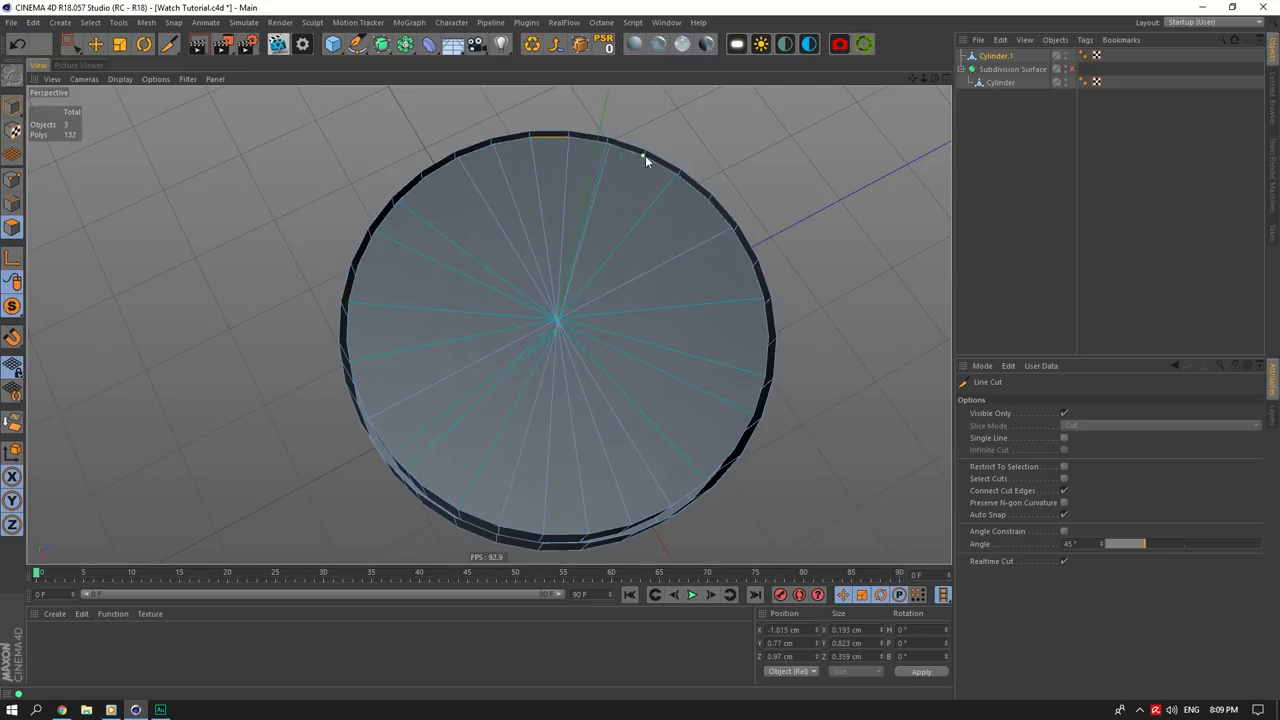
Step: Undo the last three cuts and recut the inner cap from its centre to the upper rim vertices
{"action": "scroll", "coordinate": [503, 326], "scroll_direction": "down", "scroll_amount": 2}
{"action": "key", "text": "ctrl+z"}
{"action": "key", "text": "ctrl+z"}
{"action": "key", "text": "ctrl+z"}
{"action": "left_click", "coordinate": [454, 180]}
{"action": "left_click", "coordinate": [503, 323]}
{"action": "left_click", "coordinate": [484, 174]}
{"action": "left_click", "coordinate": [503, 323]}
{"action": "left_click", "coordinate": [577, 190]}
{"action": "left_click", "coordinate": [503, 323]}
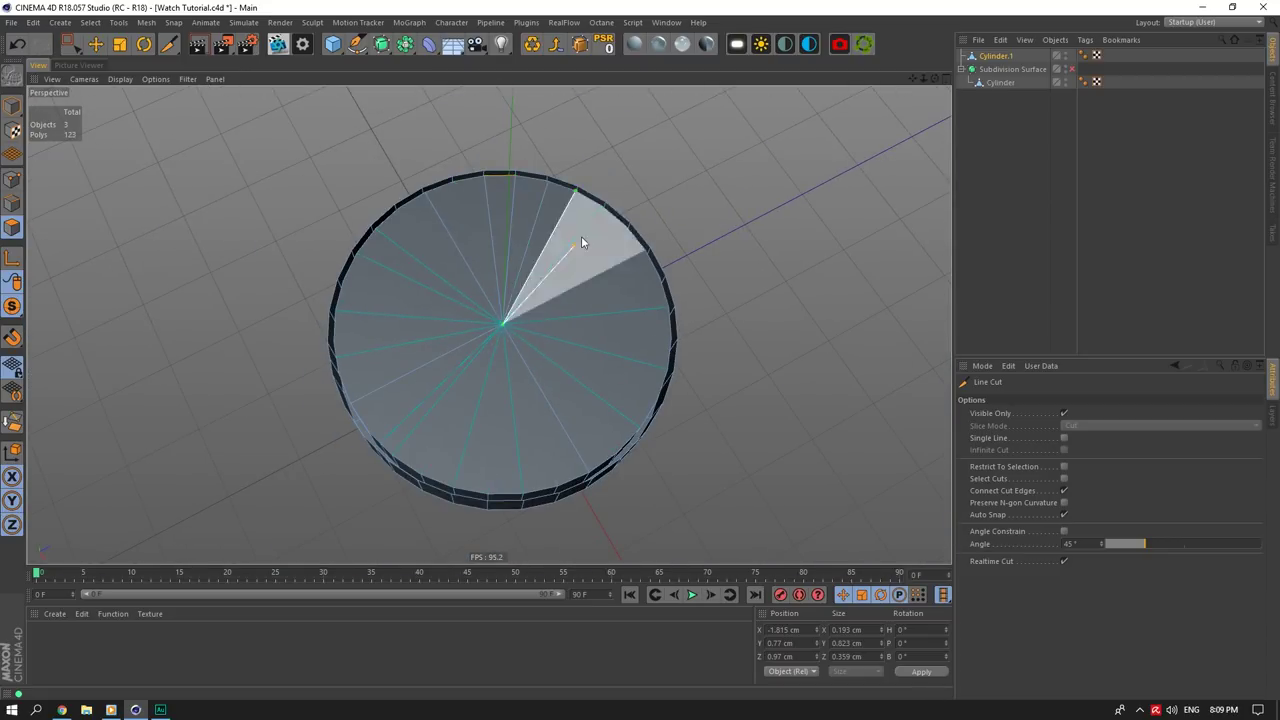
{"action": "left_click", "coordinate": [668, 308]}
{"action": "key", "text": "Escape"}
Step: Add line cuts from the inner cap's centre to the rim vertices along its right, lower and left sides
{"action": "scroll", "coordinate": [668, 308], "scroll_direction": "up", "scroll_amount": 1}
{"action": "left_click", "coordinate": [717, 294]}
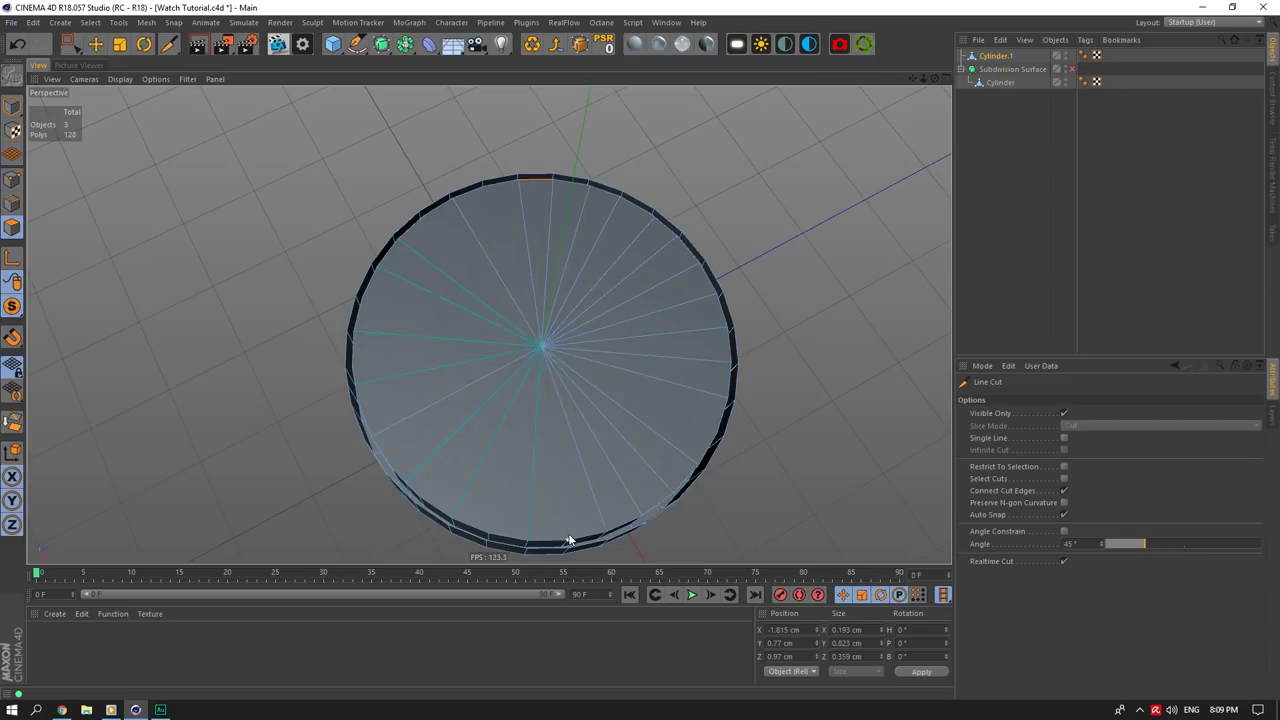
{"action": "left_click", "coordinate": [458, 523]}
{"action": "key", "text": "Escape"}
{"action": "left_click", "coordinate": [417, 498]}
{"action": "left_click", "coordinate": [352, 364]}
{"action": "left_click", "coordinate": [542, 346]}
{"action": "left_click", "coordinate": [354, 332]}
{"action": "key", "text": "Escape"}
Step: Complete the inner cap's wedge pattern with line cuts from the remaining rim vertices to the centre
{"action": "left_click", "coordinate": [395, 241]}
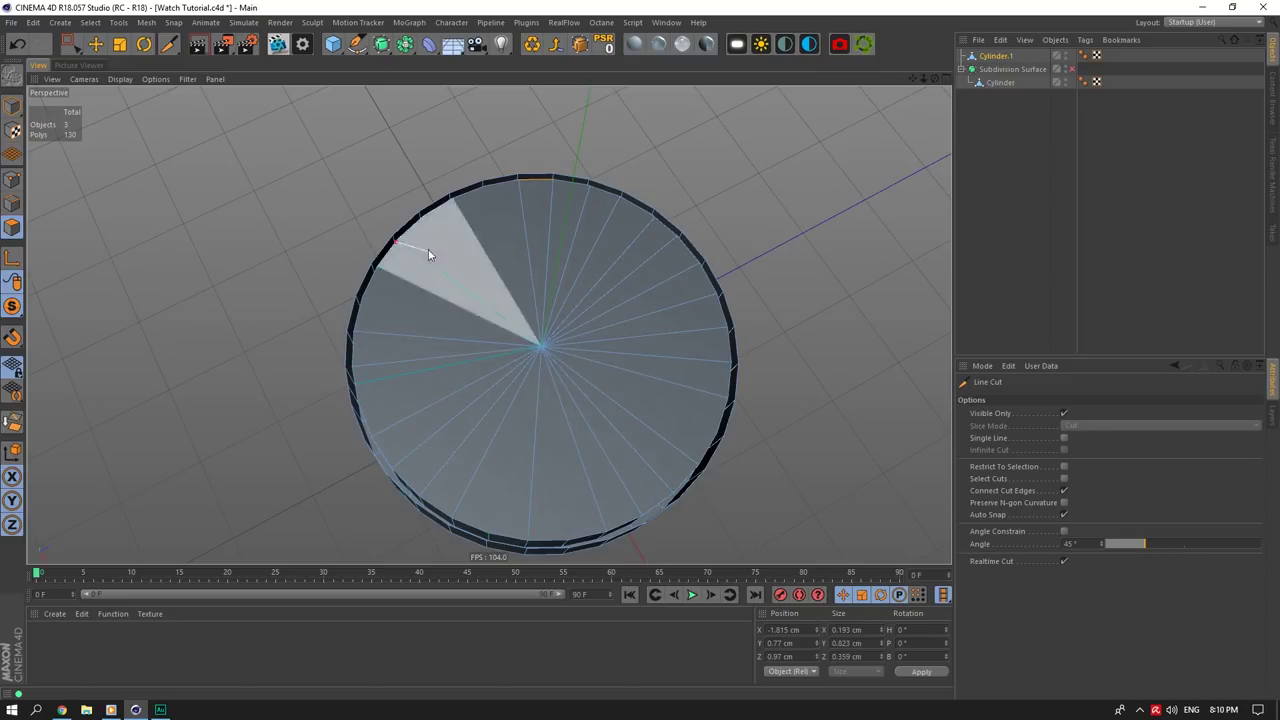
{"action": "left_click", "coordinate": [539, 346]}
{"action": "key", "text": "Escape"}
{"action": "left_click", "coordinate": [361, 400]}
{"action": "left_click", "coordinate": [541, 347]}
{"action": "left_click", "coordinate": [567, 546]}
{"action": "left_click", "coordinate": [541, 347]}
{"action": "mouse_move", "coordinate": [935, 79]}
{"action": "left_mouse_down"}
{"action": "mouse_move", "coordinate": [489, 325]}
{"action": "mouse_move", "coordinate": [935, 79]}
{"action": "left_mouse_up"}
{"action": "left_click", "coordinate": [96, 44]}
{"action": "key", "text": "k"}
{"action": "key", "text": "k"}
{"action": "left_click", "coordinate": [472, 380]}
{"action": "left_click", "coordinate": [731, 170]}
{"action": "key", "text": "Escape"}
Step: Select the outer wall's top edge loop and raise it to a height of 1.685 cm
{"action": "left_click", "coordinate": [12, 203]}
{"action": "left_click", "coordinate": [96, 44]}
{"action": "double_click", "coordinate": [414, 142]}
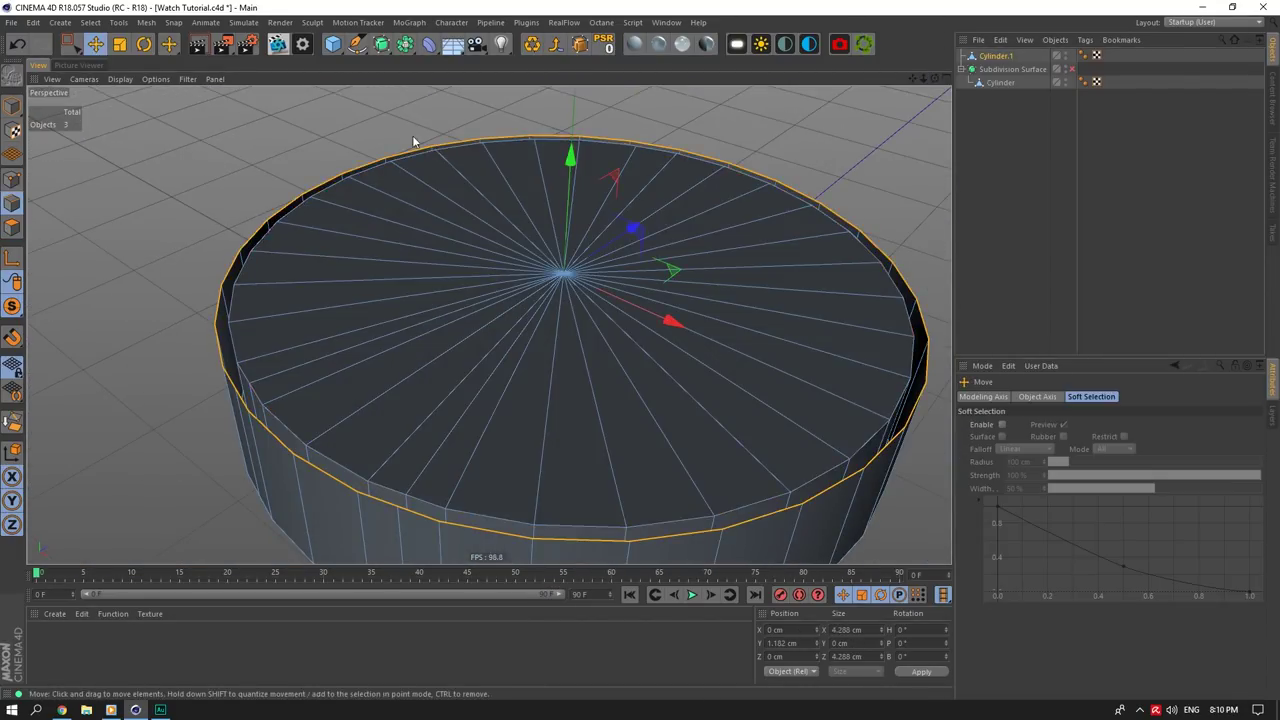
{"action": "left_click_drag", "start_coordinate": [571, 151], "coordinate": [574, 98]}
Step: Close the polygon hole at the raised outer rim to form an upper cap
{"action": "right_click", "coordinate": [737, 177]}
{"action": "left_click", "coordinate": [786, 261]}
{"action": "left_click", "coordinate": [690, 450]}
Step: Start Line Cut on the upper cap and cut across its middle between opposite rim vertices
{"action": "right_click", "coordinate": [630, 135]}
{"action": "left_click", "coordinate": [661, 299]}
{"action": "scroll", "coordinate": [541, 148], "scroll_direction": "up", "scroll_amount": 3}
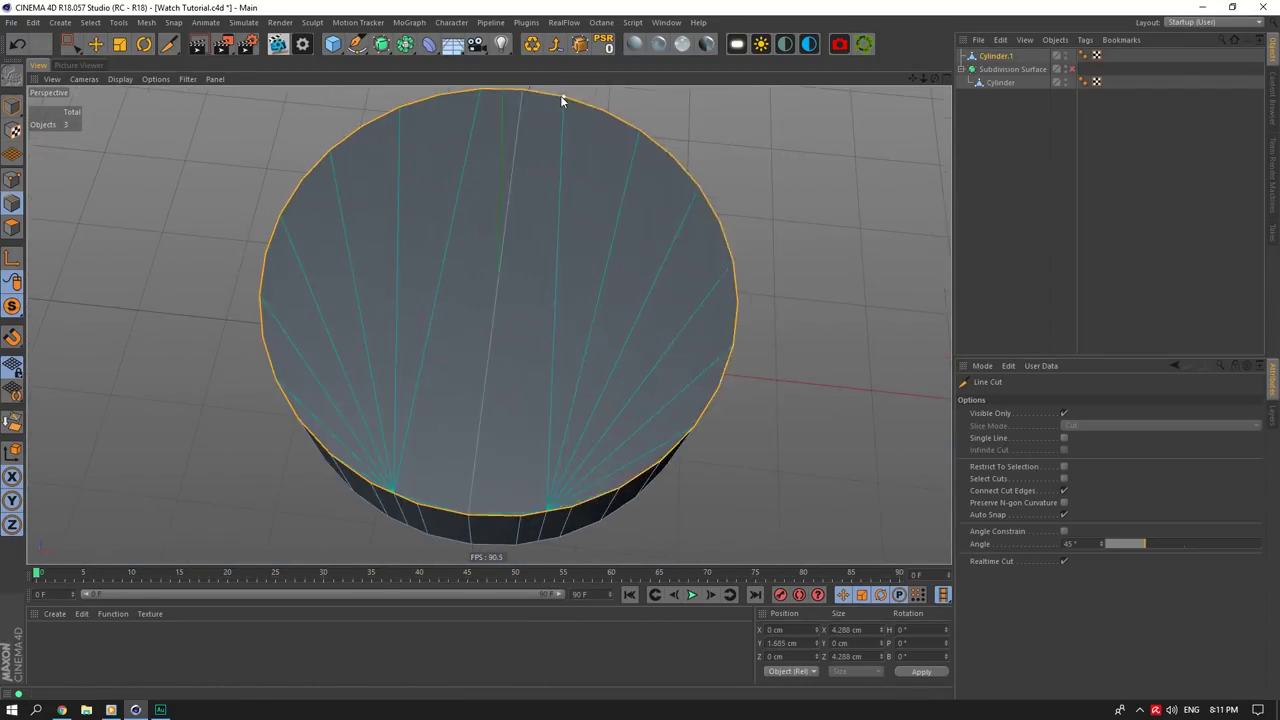
{"action": "middle_click", "coordinate": [562, 100]}
{"action": "left_click", "coordinate": [828, 172]}
{"action": "left_click", "coordinate": [660, 172]}
{"action": "middle_click", "coordinate": [654, 174]}
{"action": "left_click", "coordinate": [521, 91]}
{"action": "left_click", "coordinate": [469, 513]}
{"action": "left_click", "coordinate": [520, 512]}
Step: Cut the upper cap from its centre to the rim vertices along its lower edge
{"action": "left_click", "coordinate": [499, 278]}
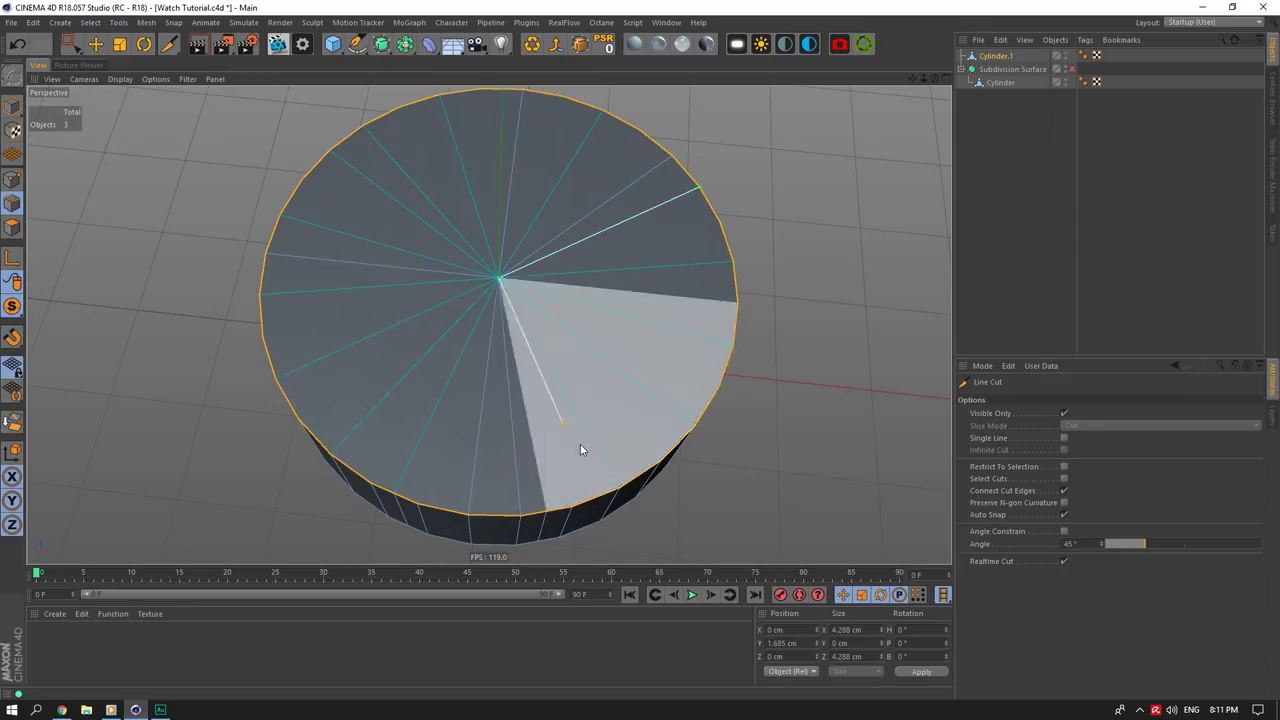
{"action": "left_click", "coordinate": [572, 506]}
{"action": "key", "text": "Escape"}
{"action": "left_click", "coordinate": [659, 462]}
{"action": "left_click", "coordinate": [499, 278]}
{"action": "left_click", "coordinate": [394, 493]}
{"action": "left_click", "coordinate": [499, 278]}
{"action": "left_click", "coordinate": [371, 483]}
{"action": "left_click", "coordinate": [548, 548]}
Step: Finish dividing the upper cap into wedges with line cuts from its centre to the remaining rim vertices
{"action": "left_click_drag", "start_coordinate": [935, 78], "coordinate": [850, 45]}
{"action": "left_click", "coordinate": [547, 302]}
{"action": "left_click", "coordinate": [561, 492]}
{"action": "left_click", "coordinate": [467, 300]}
{"action": "left_click", "coordinate": [495, 291]}
{"action": "left_click", "coordinate": [449, 508]}
{"action": "left_click", "coordinate": [531, 308]}
{"action": "left_click", "coordinate": [735, 462]}
{"action": "left_click", "coordinate": [531, 308]}
{"action": "left_click", "coordinate": [690, 488]}
{"action": "left_click", "coordinate": [531, 308]}
{"action": "left_click", "coordinate": [665, 200]}
{"action": "key", "text": "Escape"}
{"action": "scroll", "coordinate": [631, 510], "scroll_direction": "down", "scroll_amount": 3}
{"action": "left_click_drag", "start_coordinate": [489, 325], "coordinate": [640, 410], "text": "alt"}
Step: Select all wedge polygons of the upper cap with Live Selection and lower them to a height of 1.482 cm
{"action": "left_click", "coordinate": [12, 106]}
{"action": "left_click", "coordinate": [96, 44]}
{"action": "left_click", "coordinate": [996, 56]}
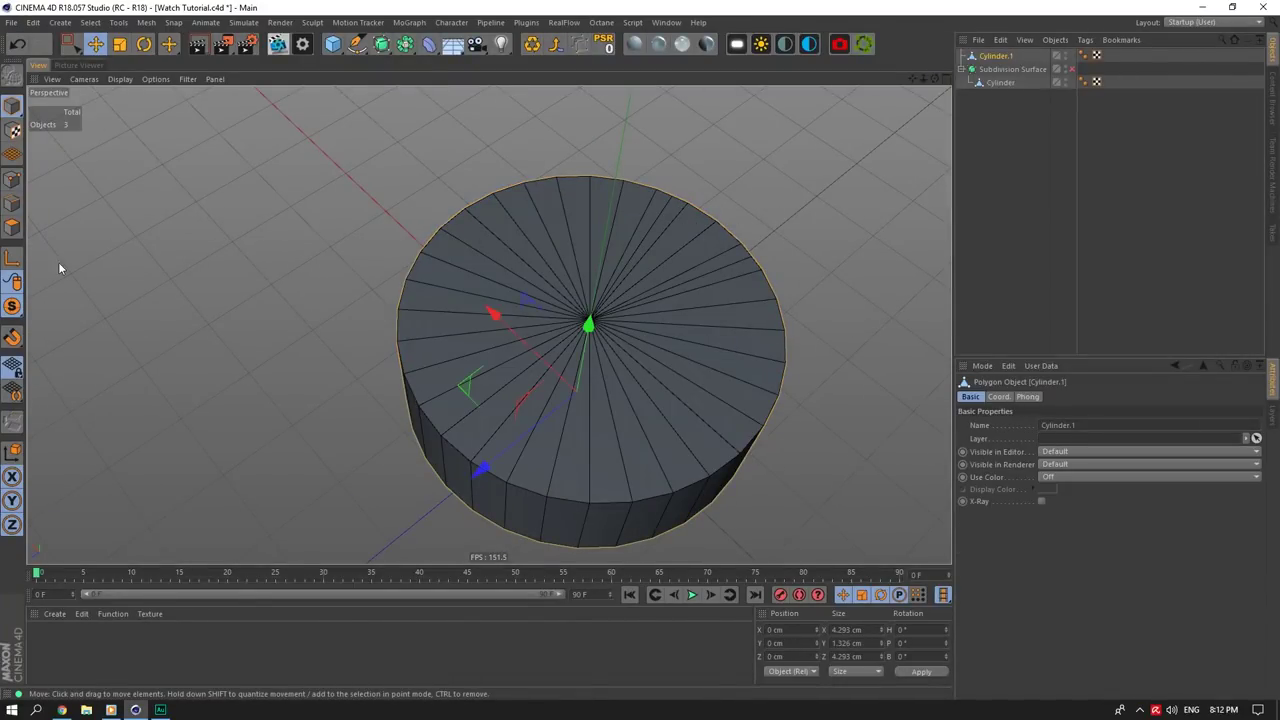
{"action": "left_click", "coordinate": [18, 230]}
{"action": "left_click", "coordinate": [75, 46]}
{"action": "left_click", "coordinate": [112, 62]}
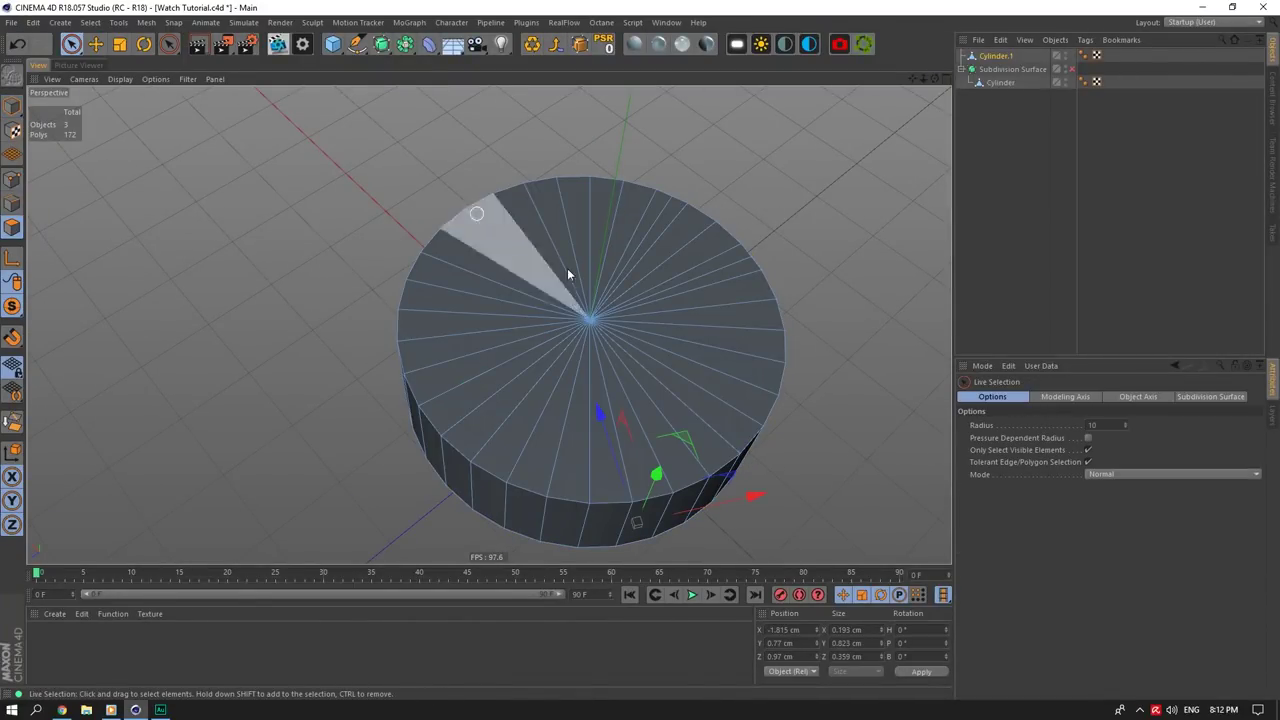
{"action": "mouse_move", "coordinate": [588, 318]}
{"action": "left_mouse_down"}
{"action": "mouse_move", "coordinate": [541, 300]}
{"action": "mouse_move", "coordinate": [600, 326]}
{"action": "left_mouse_up"}
{"action": "mouse_move", "coordinate": [593, 243]}
{"action": "left_mouse_down"}
{"action": "mouse_move", "coordinate": [590, 273]}
{"action": "mouse_move", "coordinate": [590, 256]}
{"action": "left_mouse_up"}
Step: Turn on X-ray for the capped ring and examine its inner walls and inner cap from the side and below
{"action": "left_click", "coordinate": [1001, 57]}
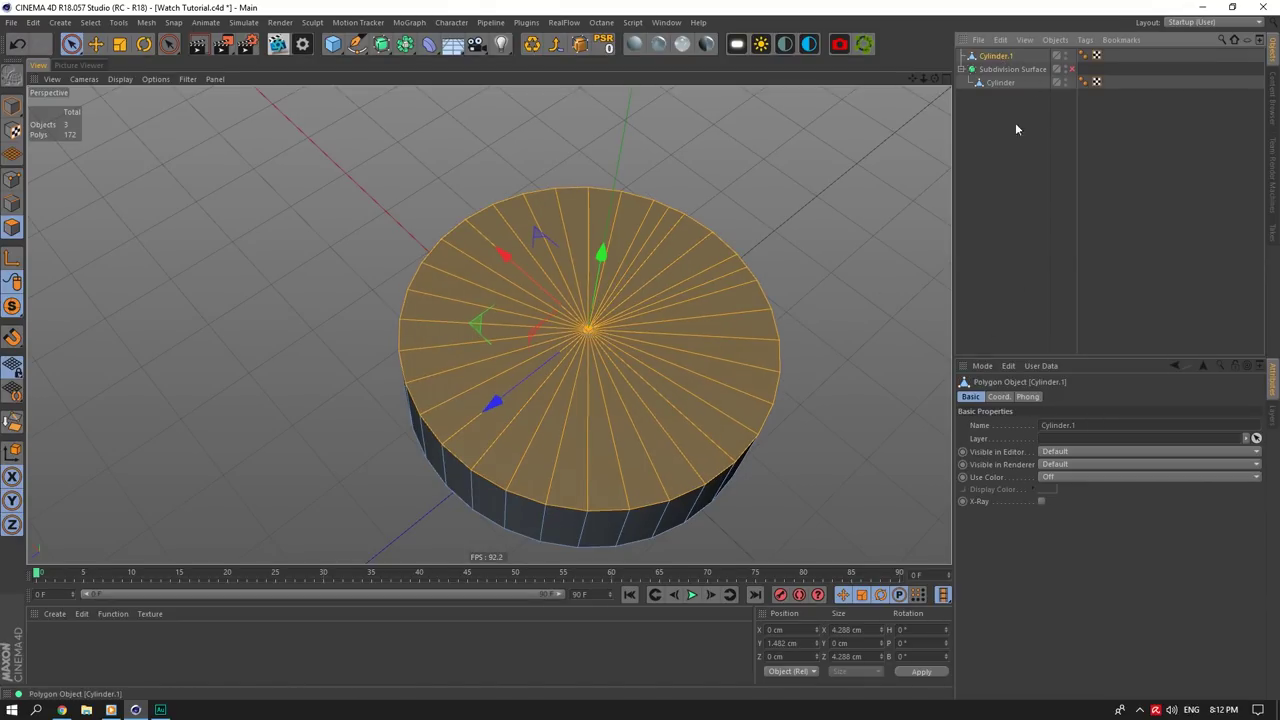
{"action": "left_click", "coordinate": [1041, 501]}
{"action": "scroll", "coordinate": [546, 461], "scroll_direction": "up", "scroll_amount": 5}
{"action": "left_click_drag", "start_coordinate": [488, 324], "coordinate": [489, 352], "text": "alt"}
{"action": "left_click_drag", "start_coordinate": [935, 78], "coordinate": [935, 36]}
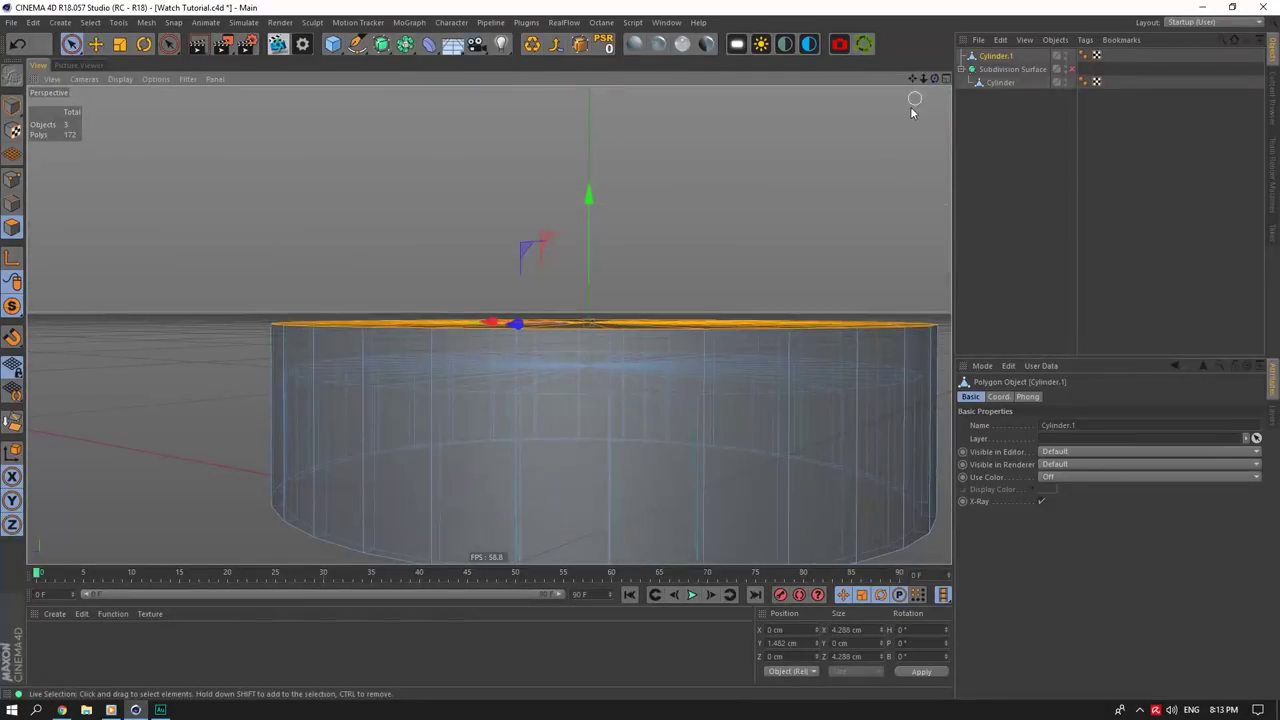
{"action": "left_click_drag", "start_coordinate": [913, 79], "coordinate": [936, 128]}
{"action": "scroll", "coordinate": [496, 300], "scroll_direction": "up", "scroll_amount": 3}
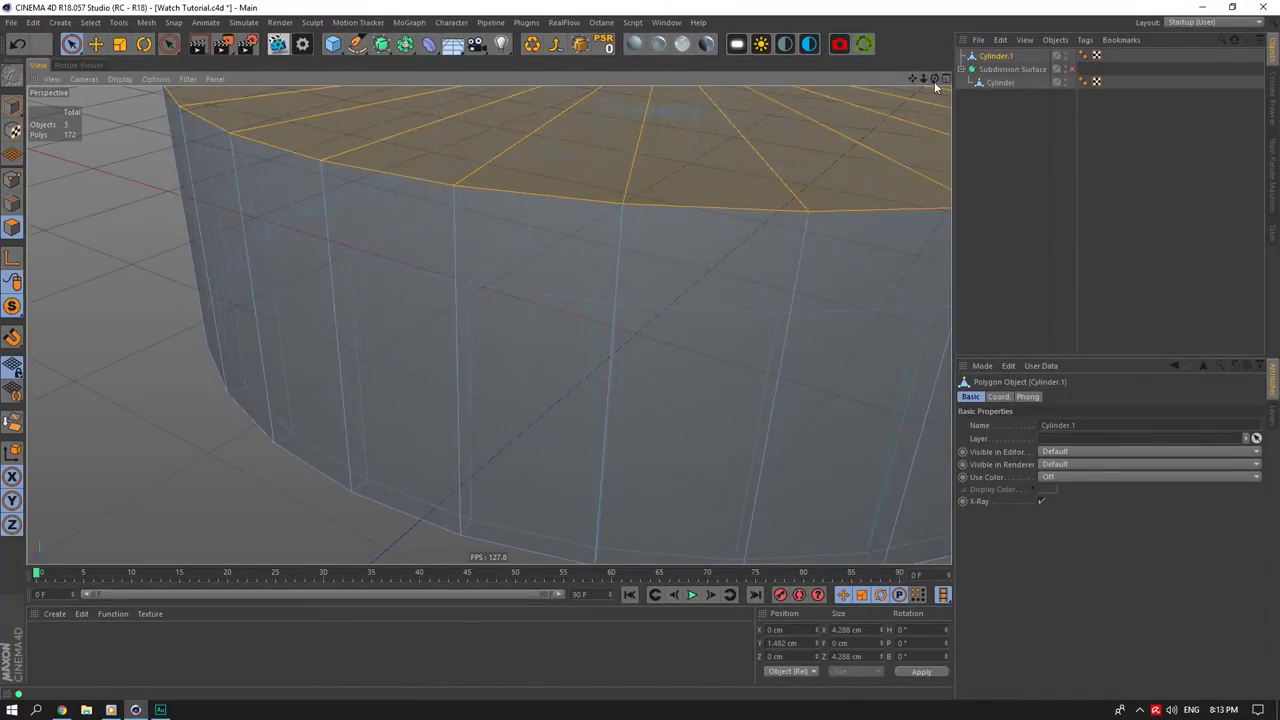
{"action": "mouse_move", "coordinate": [935, 79]}
{"action": "left_mouse_down"}
{"action": "mouse_move", "coordinate": [936, 25]}
{"action": "mouse_move", "coordinate": [936, 95]}
{"action": "left_mouse_up"}
{"action": "scroll", "coordinate": [723, 344], "scroll_direction": "down", "scroll_amount": 6}
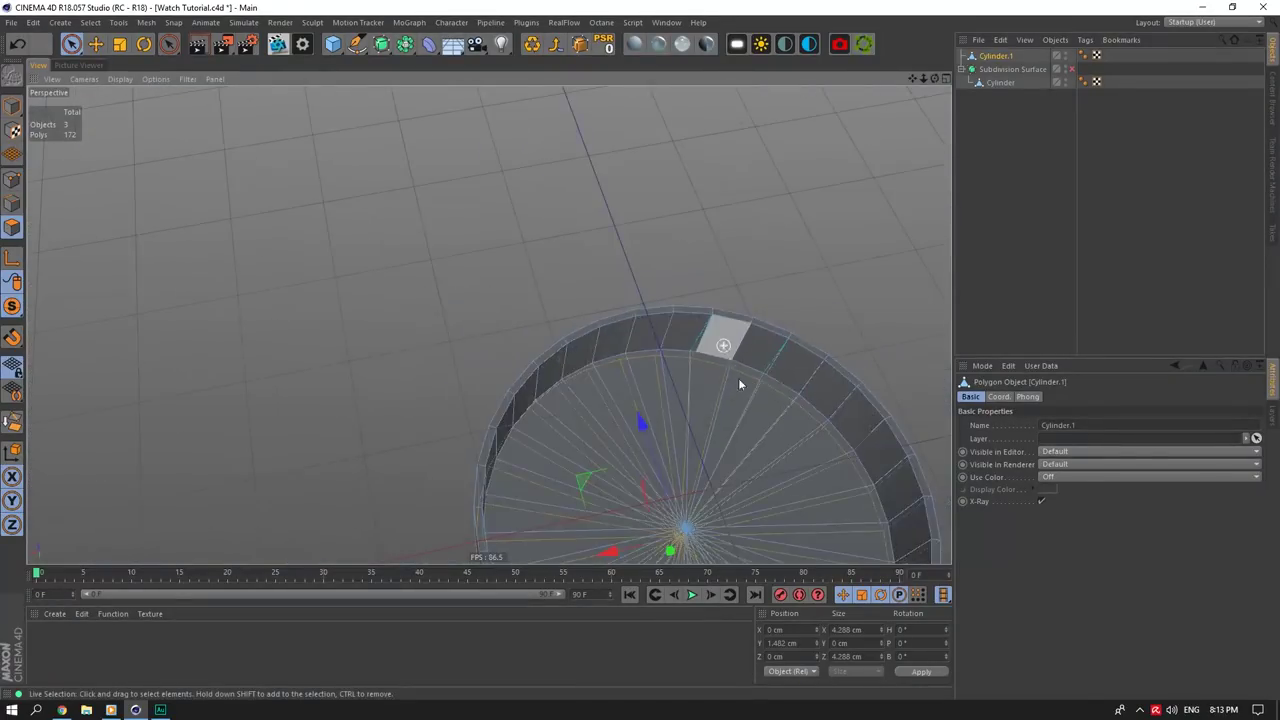
{"action": "scroll", "coordinate": [751, 437], "scroll_direction": "up", "scroll_amount": 4}
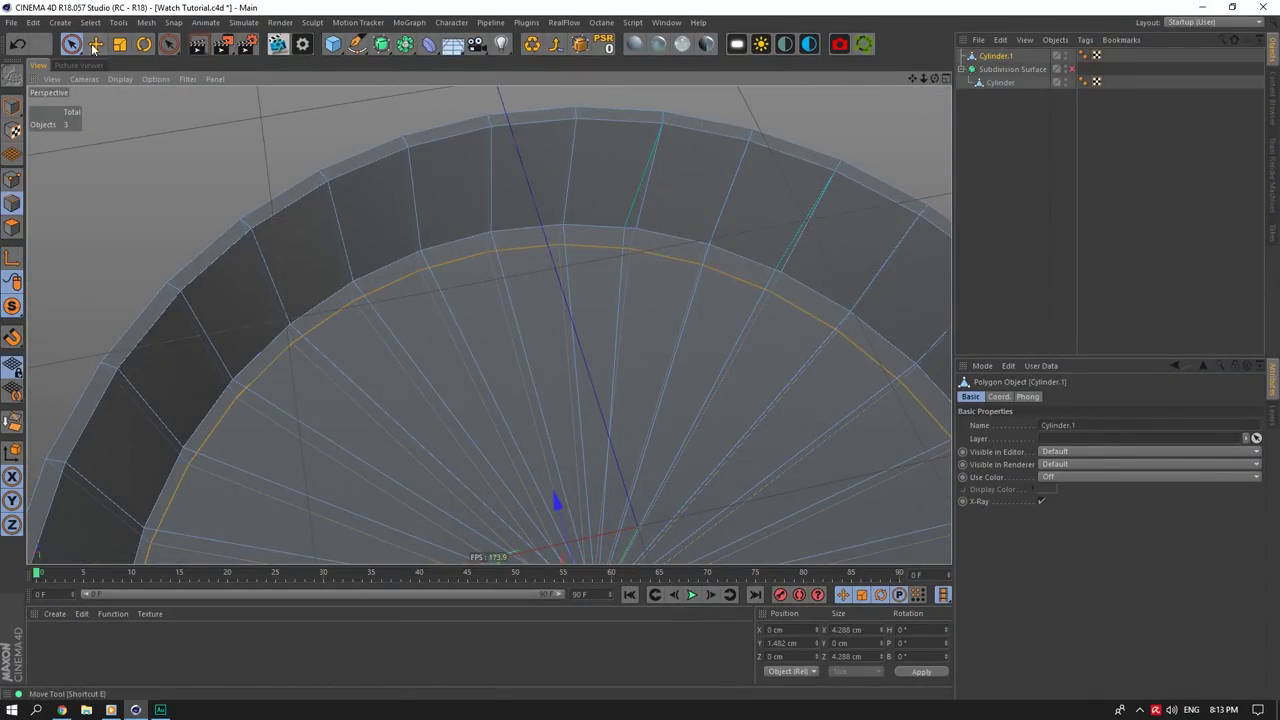
Step: Select the two stray edges on the underside of the inner cap, turn X-ray off and remove the edges
{"action": "left_click", "coordinate": [95, 46]}
{"action": "scroll", "coordinate": [650, 295], "scroll_direction": "up", "scroll_amount": 3}
{"action": "left_click", "coordinate": [620, 273]}
{"action": "scroll", "coordinate": [696, 333], "scroll_direction": "down", "scroll_amount": 2}
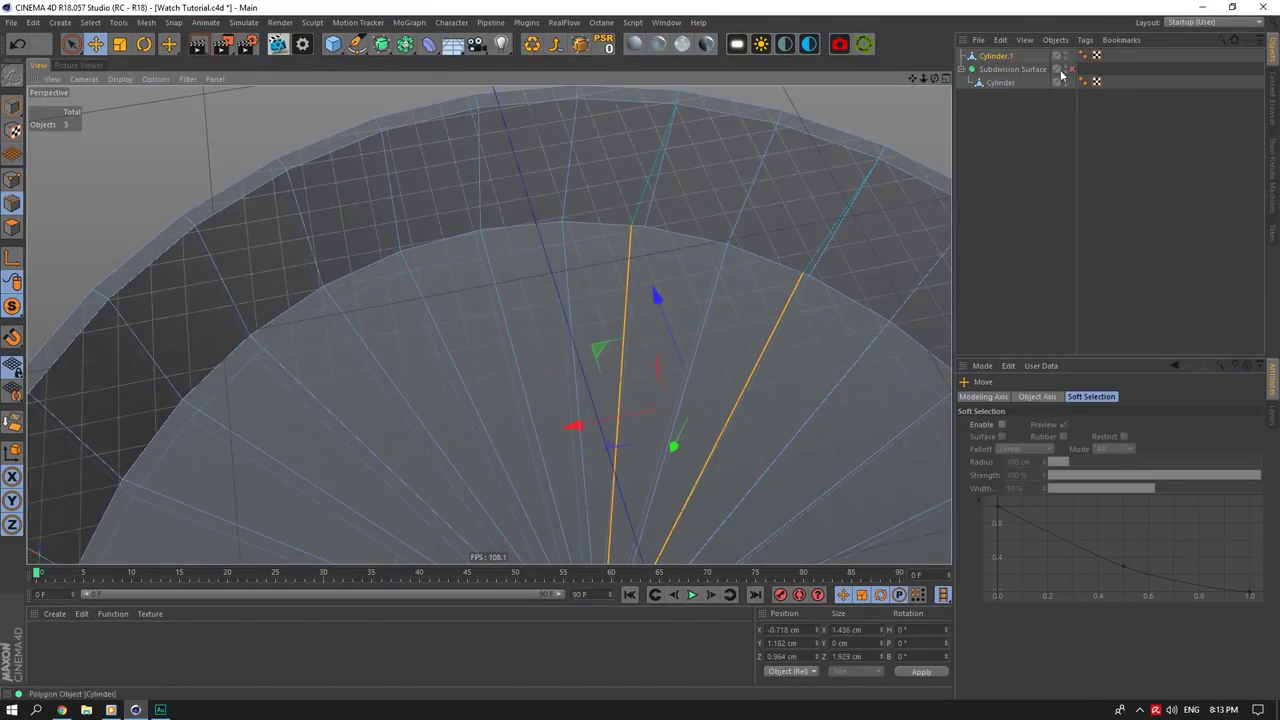
{"action": "left_click", "coordinate": [1011, 56]}
{"action": "left_click", "coordinate": [1042, 501]}
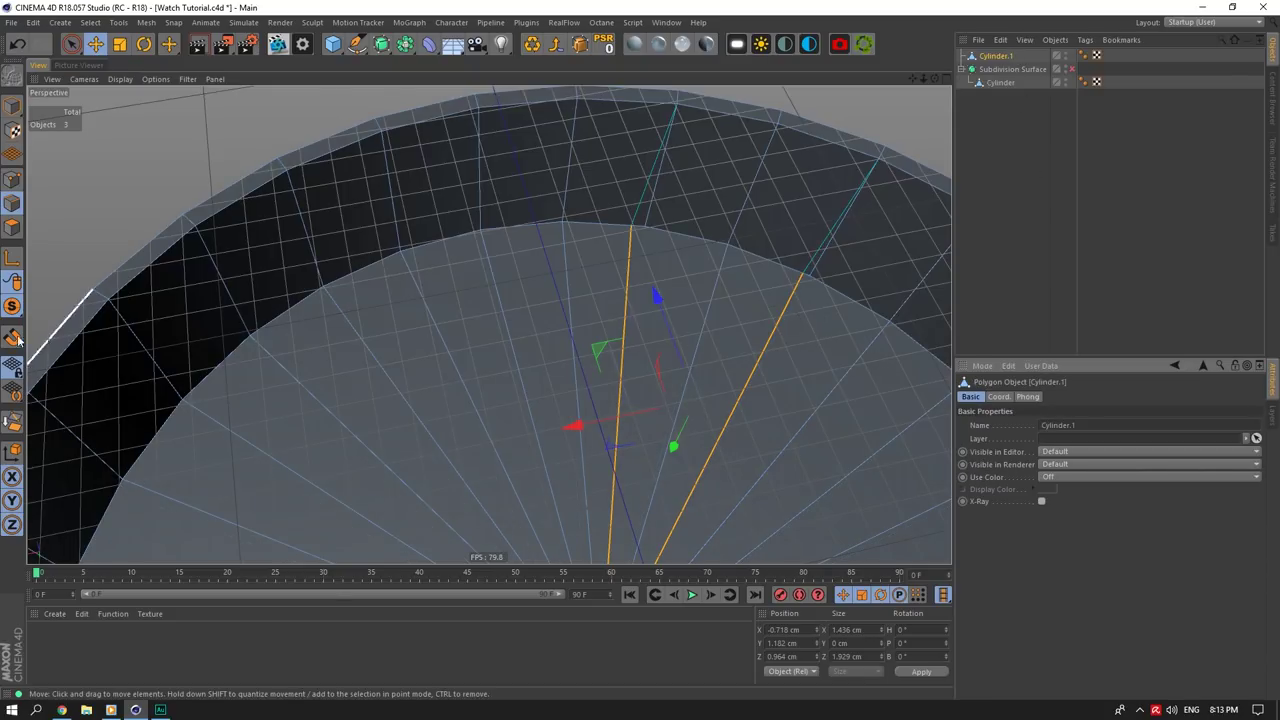
{"action": "left_click", "coordinate": [640, 420]}
{"action": "scroll", "coordinate": [640, 420], "scroll_direction": "down", "scroll_amount": 4}
Step: Recut the two missing wedge edges on the inner cap, joining its centre to the matching rim vertices
{"action": "right_click", "coordinate": [703, 362]}
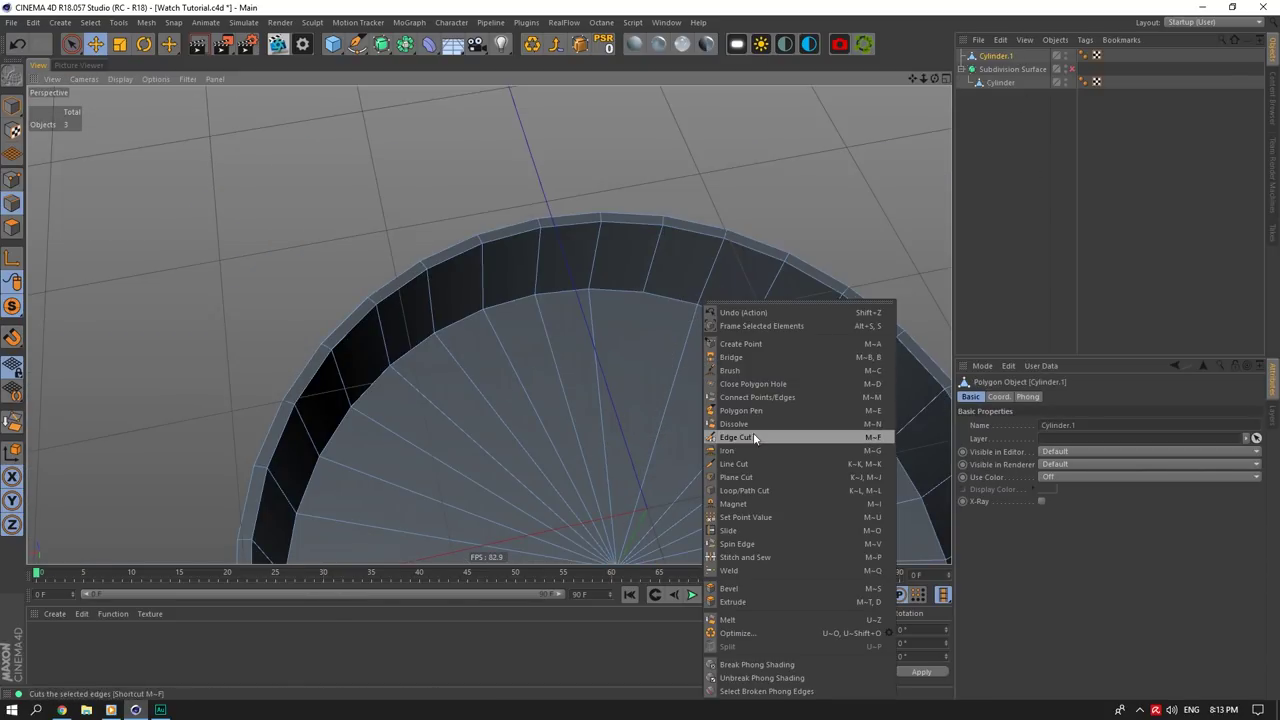
{"action": "left_click", "coordinate": [735, 464]}
{"action": "left_click", "coordinate": [741, 325]}
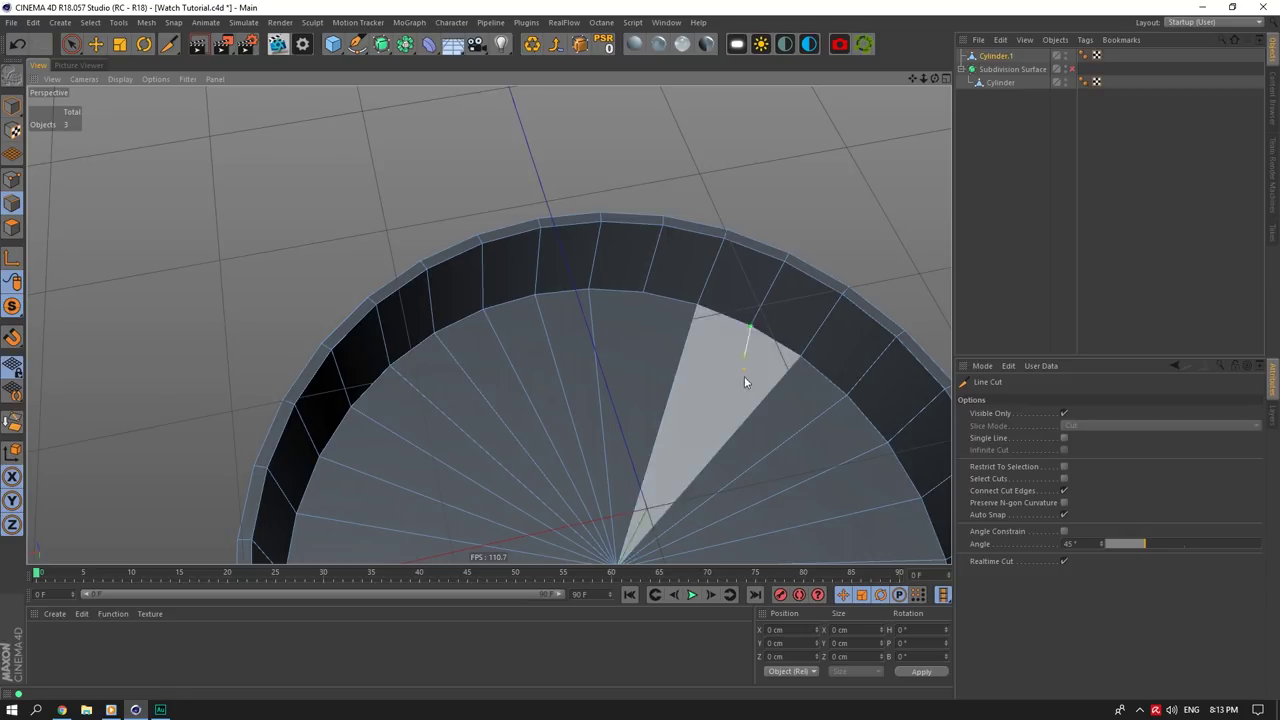
{"action": "scroll", "coordinate": [744, 376], "scroll_direction": "down", "scroll_amount": 3}
{"action": "left_click", "coordinate": [666, 502]}
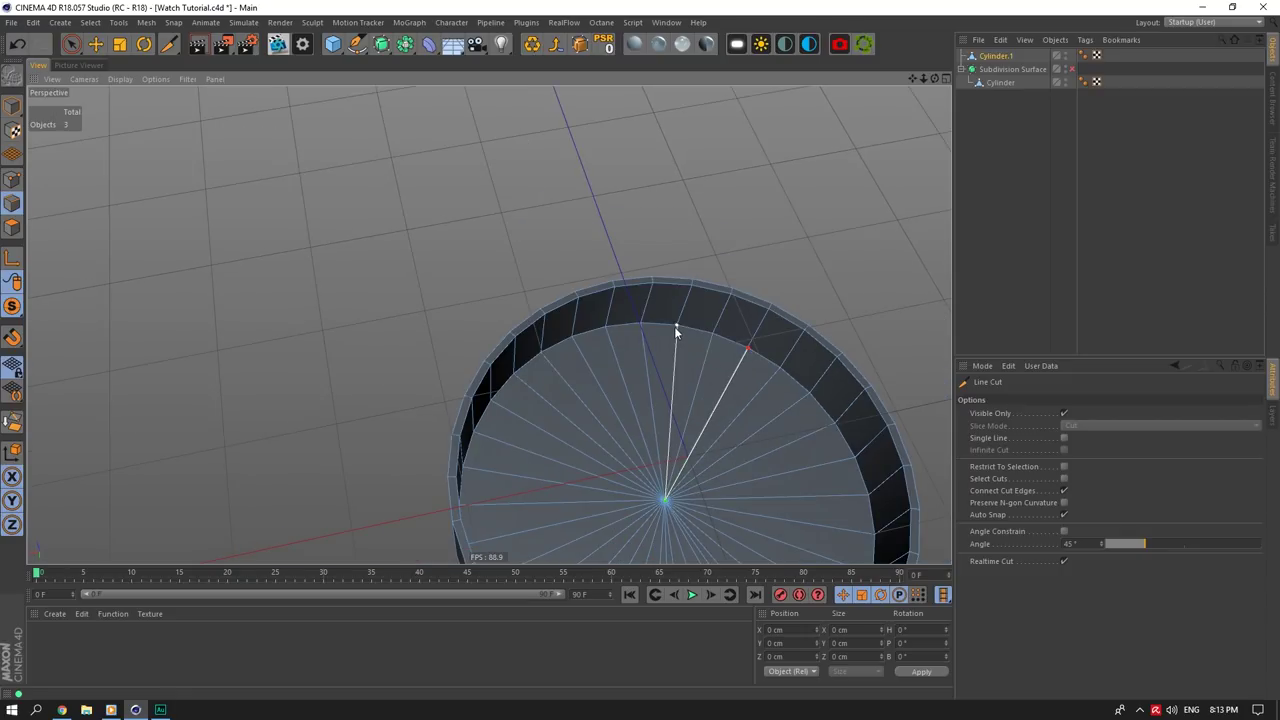
{"action": "left_click_drag", "start_coordinate": [934, 79], "coordinate": [972, 165]}
Step: Turn X-ray back on, select the upper cap's polygons and lower them to a height of 1.264 cm
{"action": "left_click", "coordinate": [989, 56]}
{"action": "left_click", "coordinate": [1041, 501]}
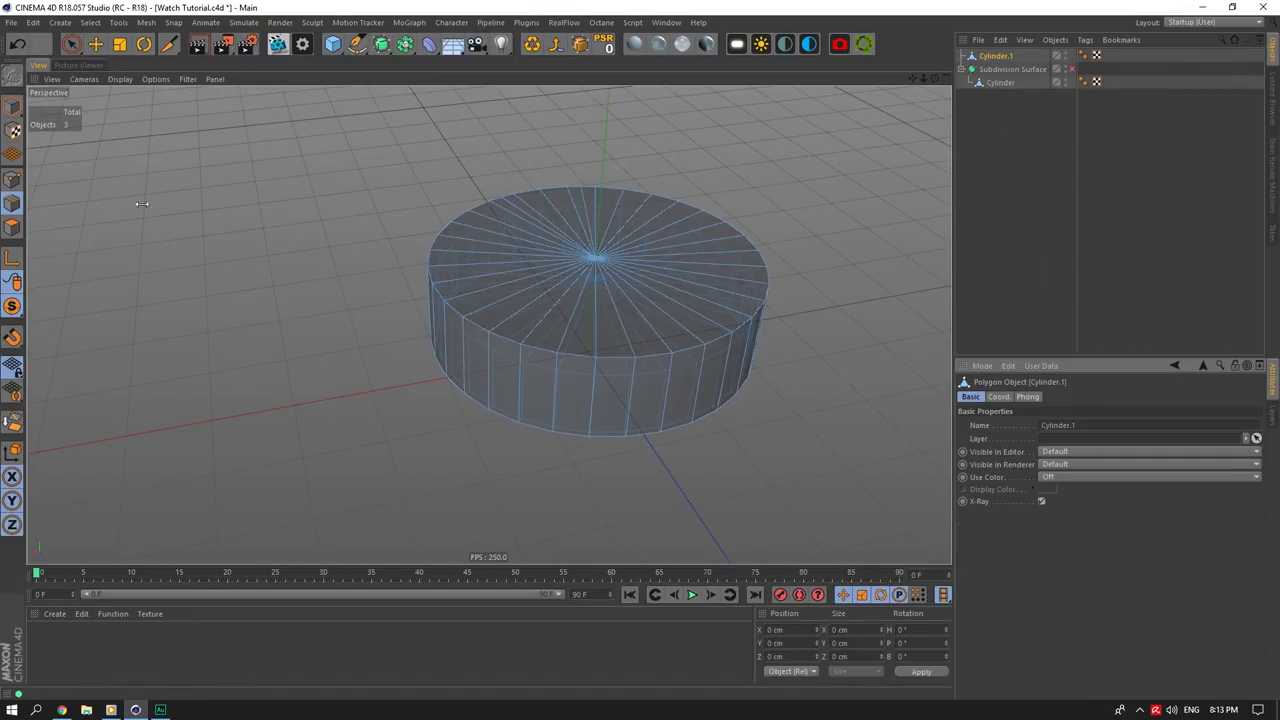
{"action": "left_click", "coordinate": [13, 229]}
{"action": "left_click", "coordinate": [72, 45]}
{"action": "left_click", "coordinate": [97, 45]}
{"action": "right_click_drag", "start_coordinate": [290, 188], "coordinate": [828, 218], "text": "alt"}
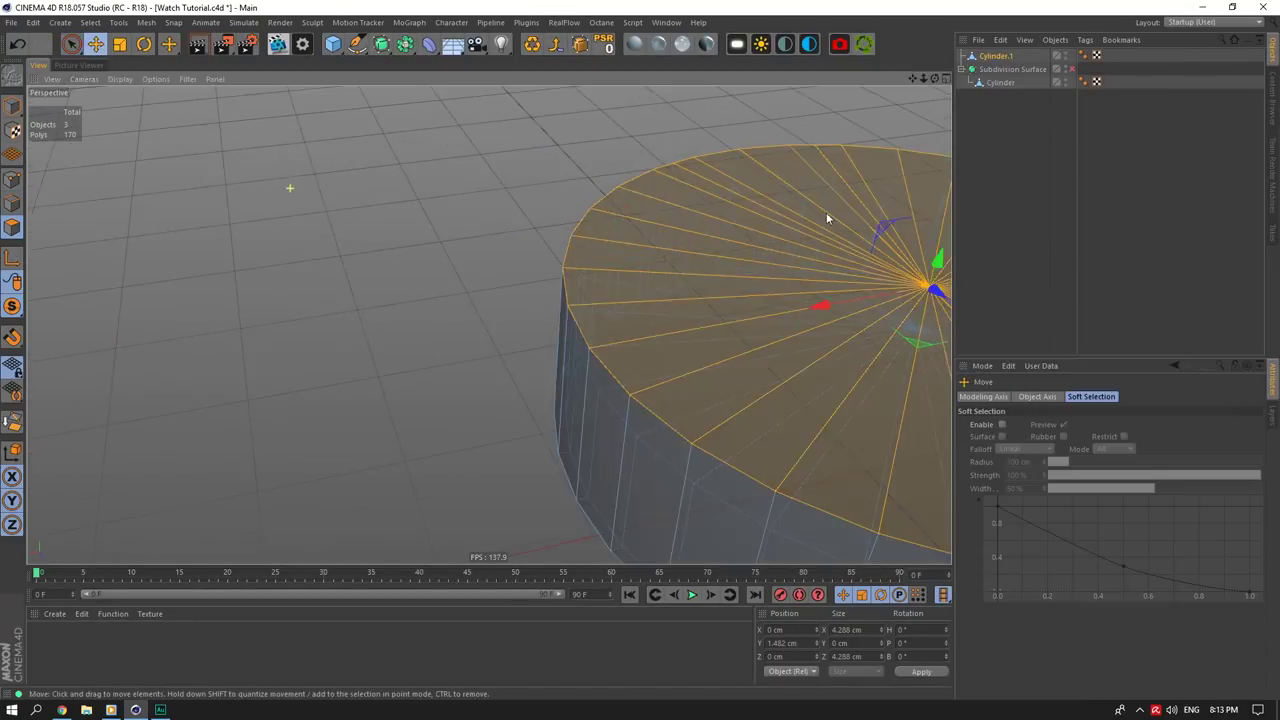
{"action": "left_click_drag", "start_coordinate": [935, 79], "coordinate": [884, 5]}
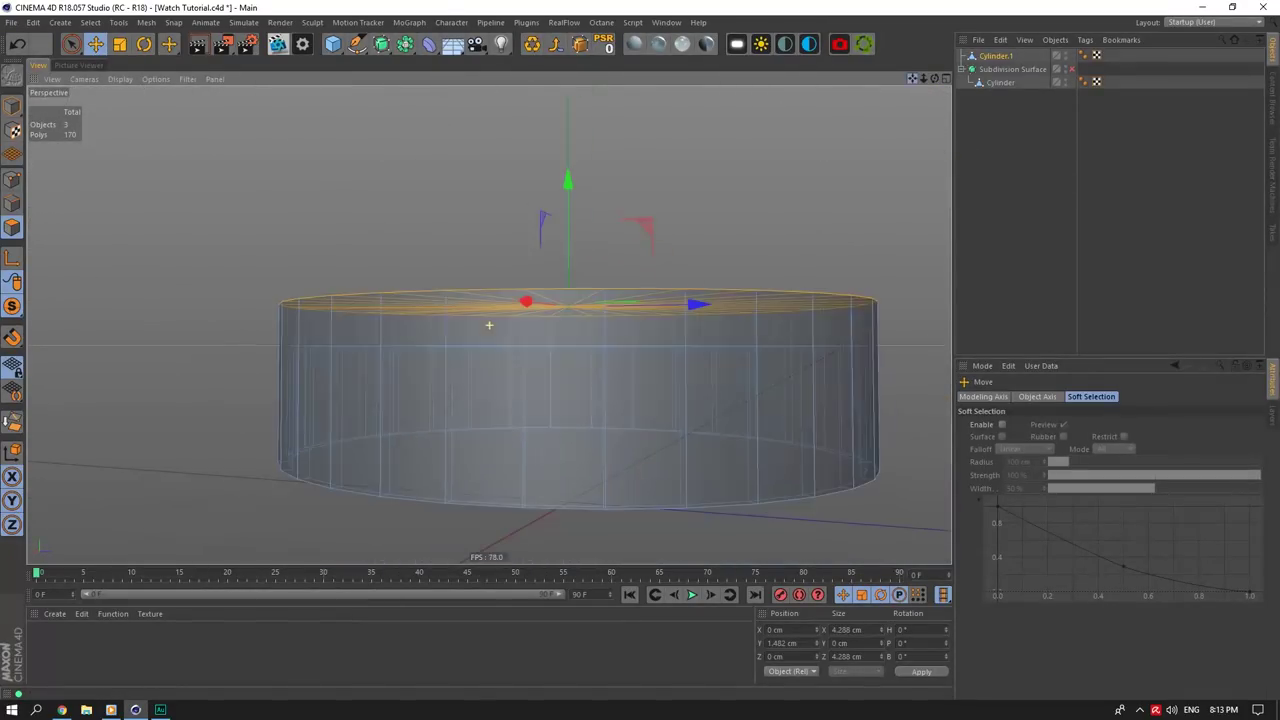
{"action": "left_click_drag", "start_coordinate": [565, 188], "coordinate": [572, 218]}
Step: Add two loop cuts to the ring's narrow bottom strip, close to its outer and inner borders
{"action": "left_click_drag", "start_coordinate": [935, 79], "coordinate": [857, 151]}
{"action": "left_click_drag", "start_coordinate": [914, 79], "coordinate": [920, 10]}
{"action": "scroll", "coordinate": [340, 280], "scroll_direction": "up", "scroll_amount": 4}
{"action": "right_click", "coordinate": [396, 205]}
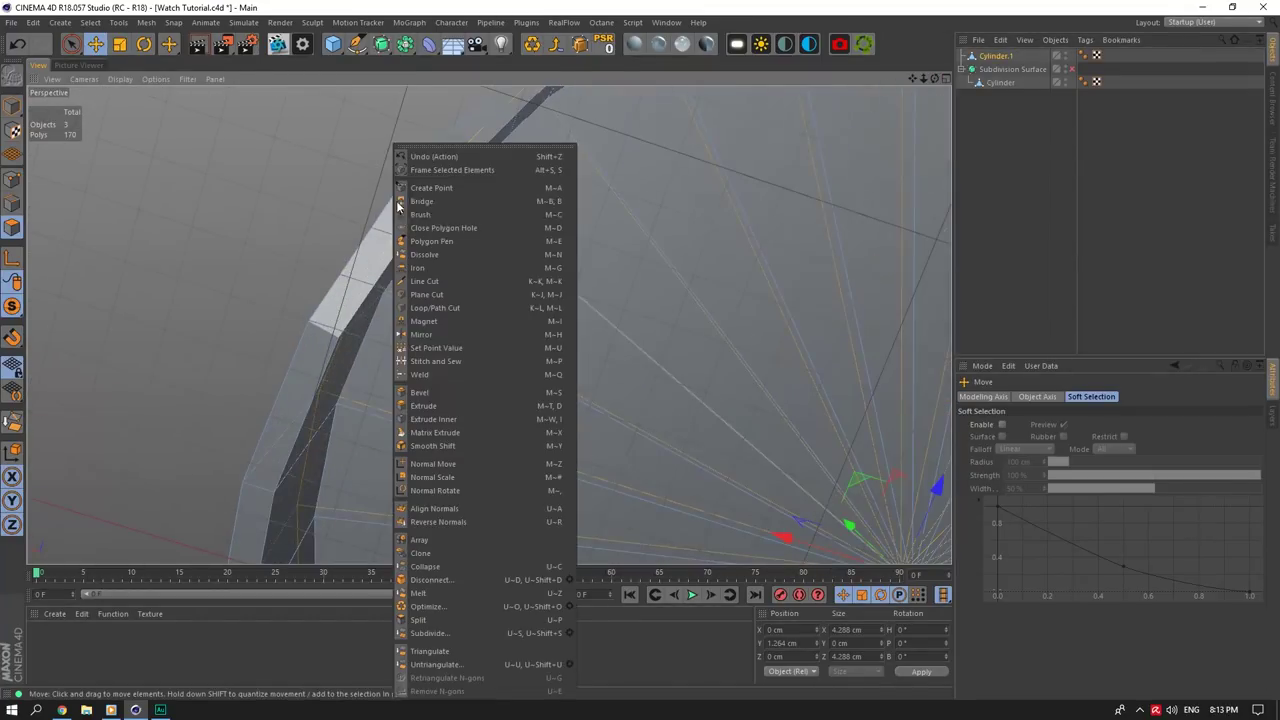
{"action": "left_click", "coordinate": [437, 308]}
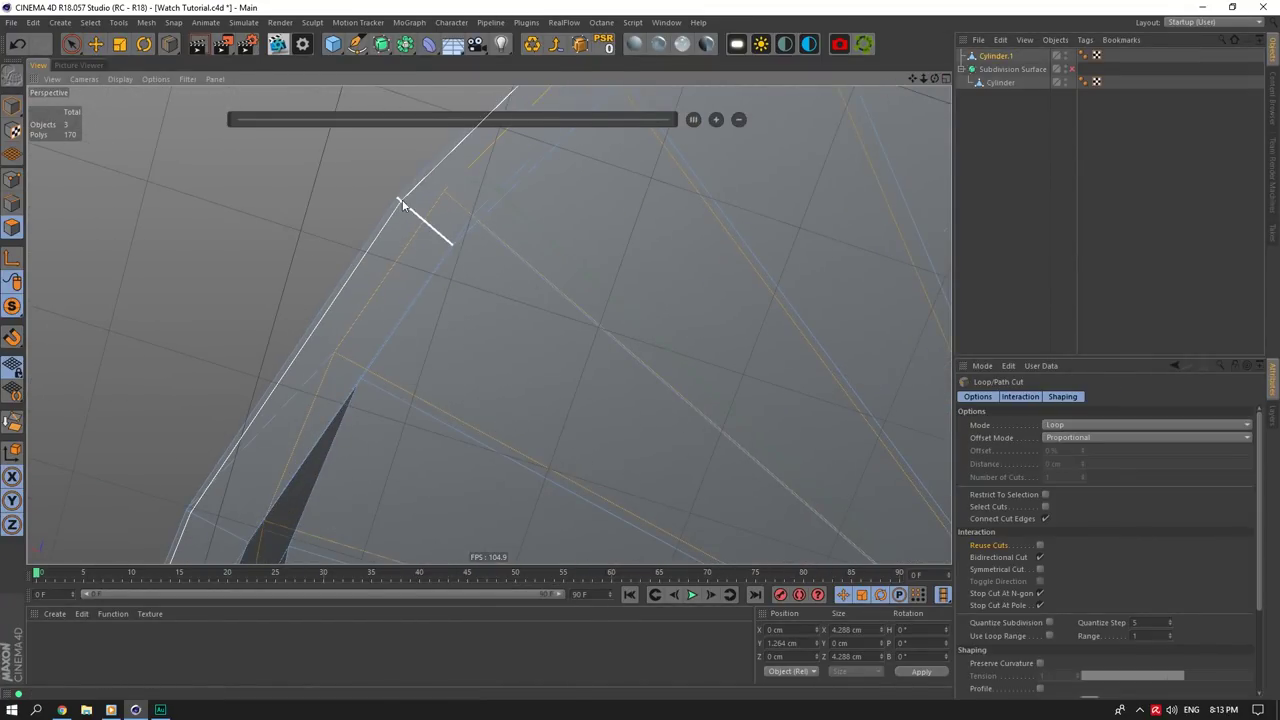
{"action": "left_click", "coordinate": [403, 205]}
{"action": "left_click", "coordinate": [450, 241]}
{"action": "scroll", "coordinate": [453, 243], "scroll_direction": "down", "scroll_amount": 5}
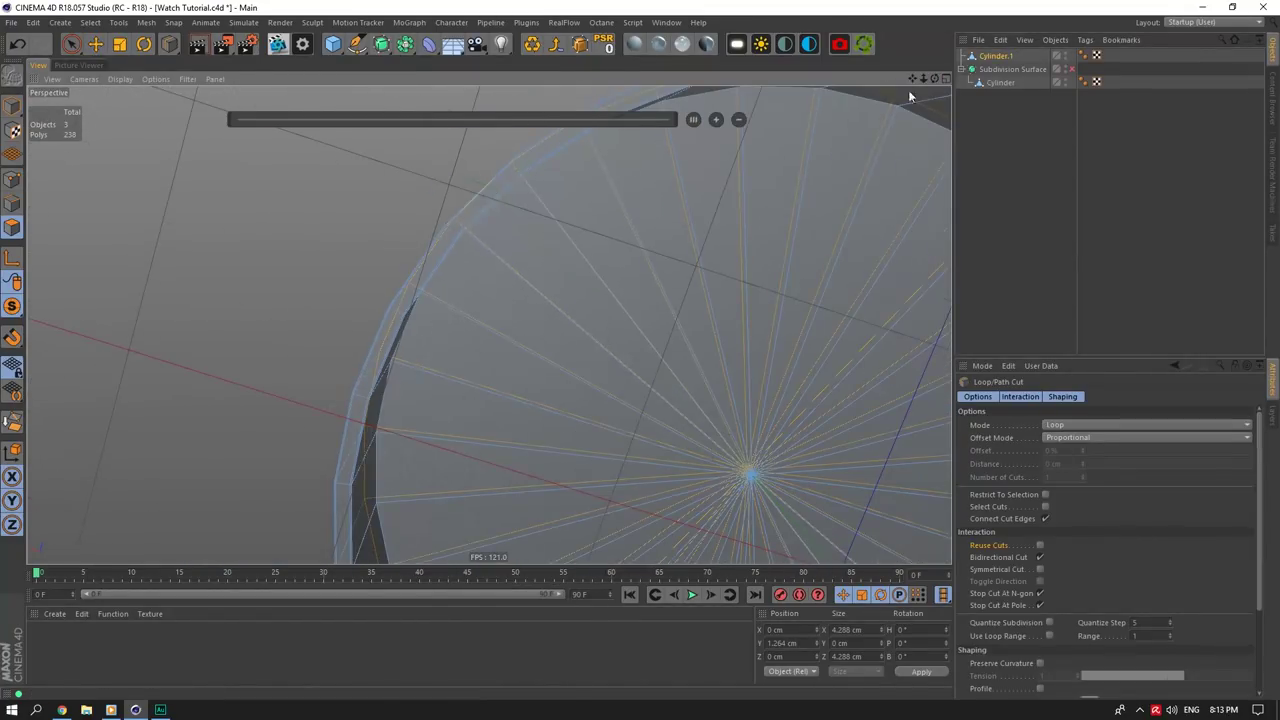
Step: Turn off solo display to show the watch case around the capped ring, and reselect the ring object
{"action": "mouse_move", "coordinate": [935, 79]}
{"action": "left_mouse_down"}
{"action": "mouse_move", "coordinate": [930, 235]}
{"action": "mouse_move", "coordinate": [860, 79]}
{"action": "mouse_move", "coordinate": [944, 79]}
{"action": "left_mouse_up"}
{"action": "left_click", "coordinate": [1008, 140]}
{"action": "left_click_drag", "start_coordinate": [14, 316], "coordinate": [60, 318]}
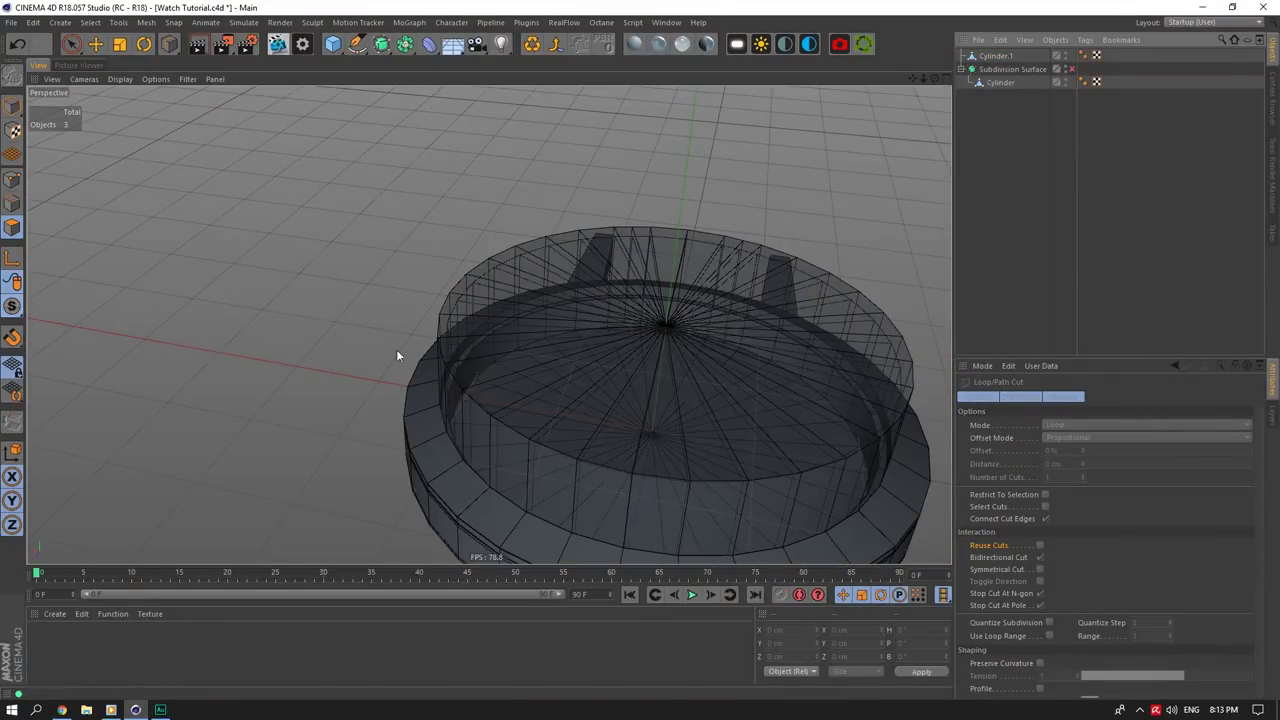
{"action": "scroll", "coordinate": [486, 418], "scroll_direction": "down", "scroll_amount": 3}
{"action": "scroll", "coordinate": [486, 418], "scroll_direction": "up", "scroll_amount": 5}
{"action": "left_click", "coordinate": [994, 56]}
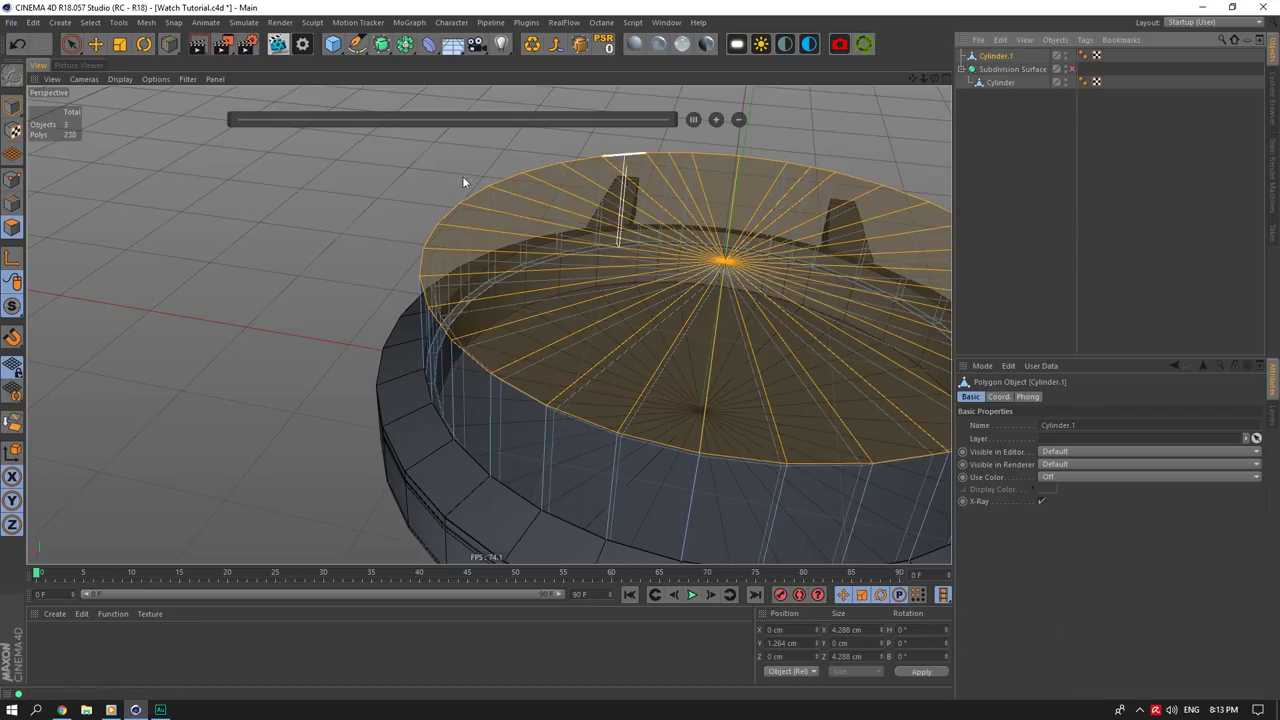
Step: Add the disc's underside cap to the polygon selection and lower both caps into the case to a height of 0.53 cm
{"action": "left_click", "coordinate": [72, 44]}
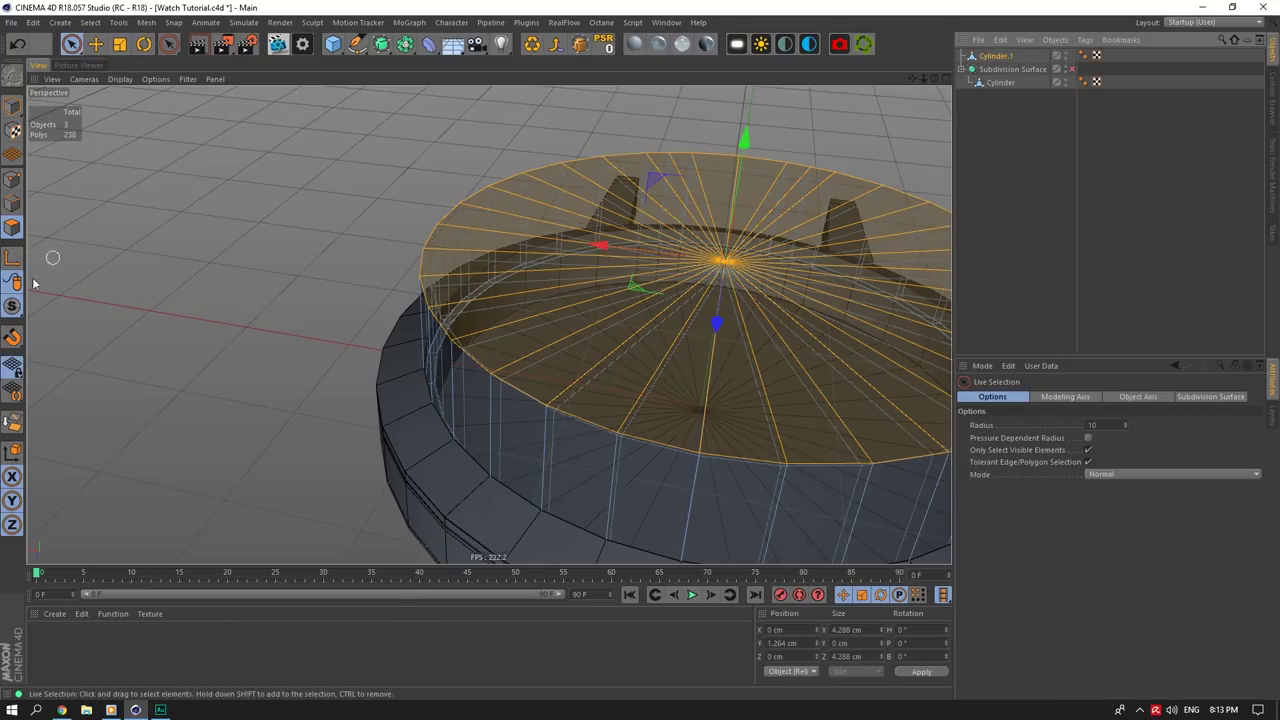
{"action": "left_click_drag", "start_coordinate": [12, 306], "coordinate": [66, 350]}
{"action": "left_click_drag", "start_coordinate": [935, 79], "coordinate": [932, 30]}
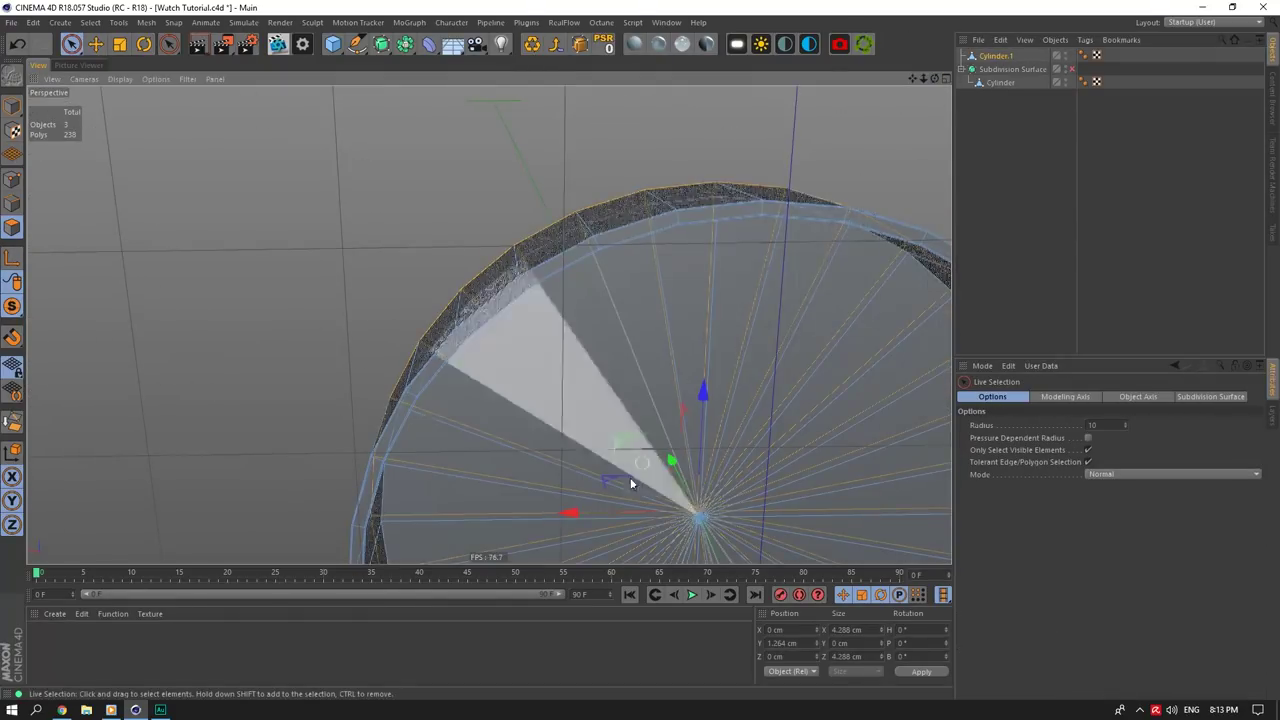
{"action": "mouse_move", "coordinate": [638, 476]}
{"action": "left_mouse_down"}
{"action": "mouse_move", "coordinate": [731, 569]}
{"action": "mouse_move", "coordinate": [640, 480]}
{"action": "left_mouse_up"}
{"action": "left_click_drag", "start_coordinate": [935, 79], "coordinate": [940, 208]}
{"action": "left_click_drag", "start_coordinate": [13, 310], "coordinate": [60, 323]}
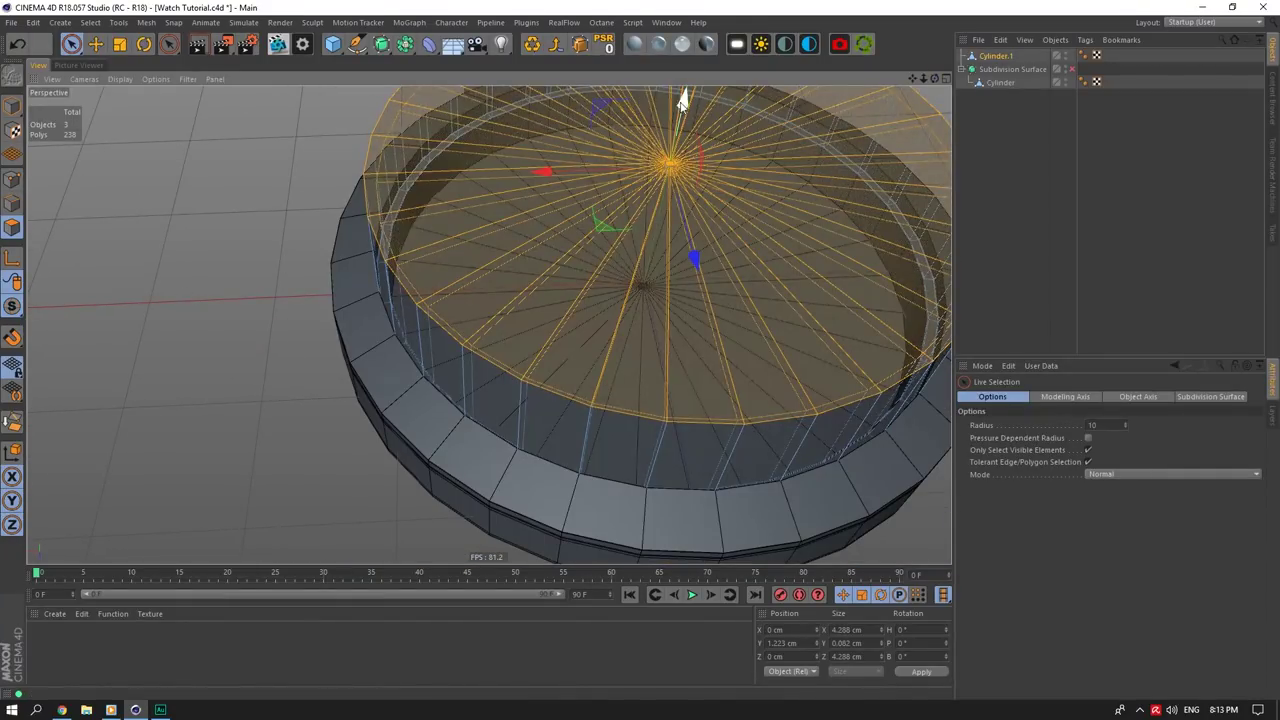
{"action": "left_click_drag", "start_coordinate": [680, 100], "coordinate": [670, 180]}
{"action": "scroll", "coordinate": [688, 236], "scroll_direction": "up", "scroll_amount": 3}
Step: Put the disc in a Subdivision Surface and set its editor subdivision to 3
{"action": "left_click", "coordinate": [1020, 92]}
{"action": "left_click", "coordinate": [998, 57]}
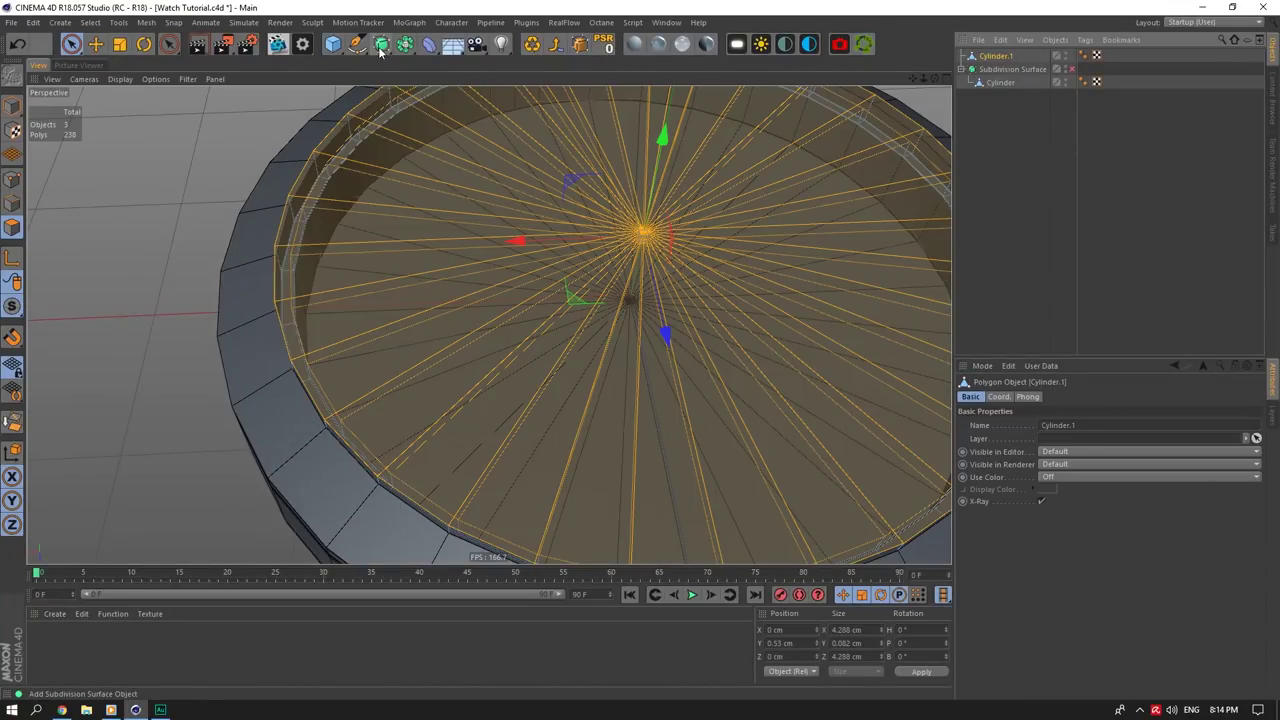
{"action": "left_click_drag", "start_coordinate": [380, 50], "coordinate": [448, 63], "text": "alt"}
{"action": "left_click_drag", "start_coordinate": [489, 326], "coordinate": [520, 280], "text": "alt"}
{"action": "double_click", "coordinate": [1063, 435]}
{"action": "type", "text": "3"}
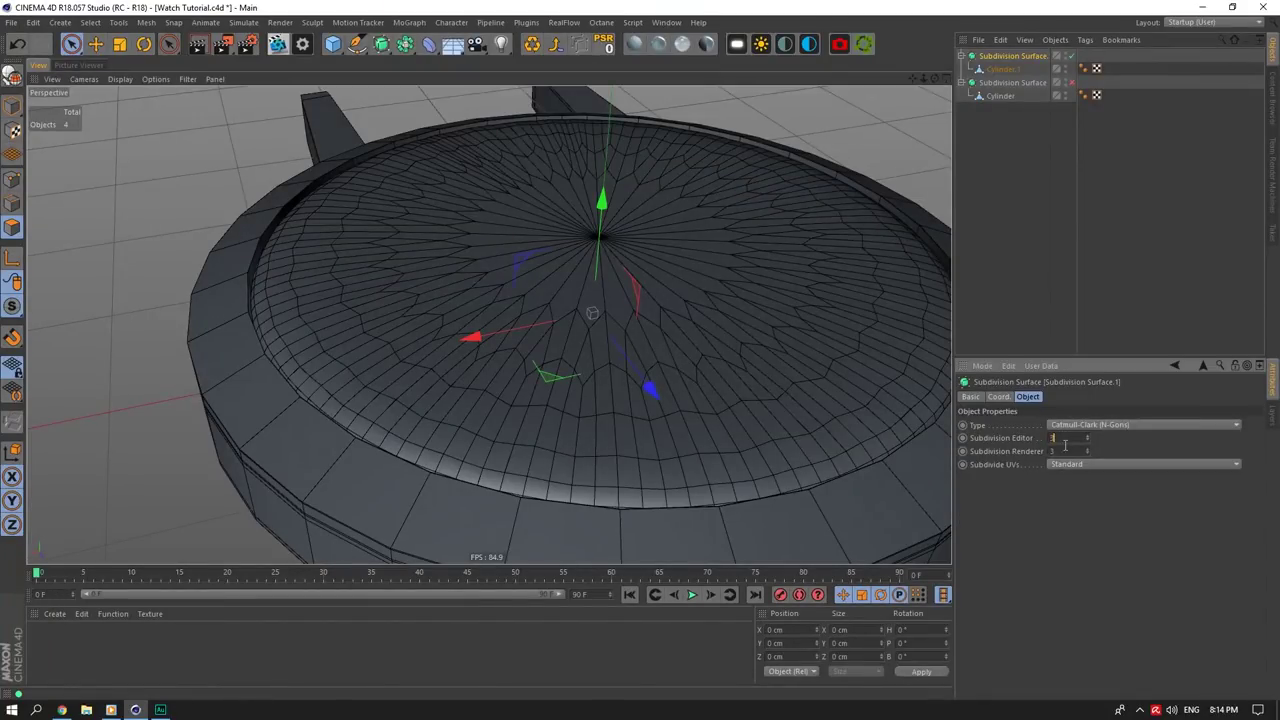
{"action": "left_click", "coordinate": [1065, 447]}
Step: Enable the case's Subdivision Surface and turn on X-ray for the disc's Subdivision Surface
{"action": "left_click", "coordinate": [1073, 84]}
{"action": "left_click", "coordinate": [1035, 150]}
{"action": "left_click_drag", "start_coordinate": [492, 323], "coordinate": [436, 368], "text": "alt"}
{"action": "left_click", "coordinate": [991, 57]}
{"action": "left_click", "coordinate": [974, 396]}
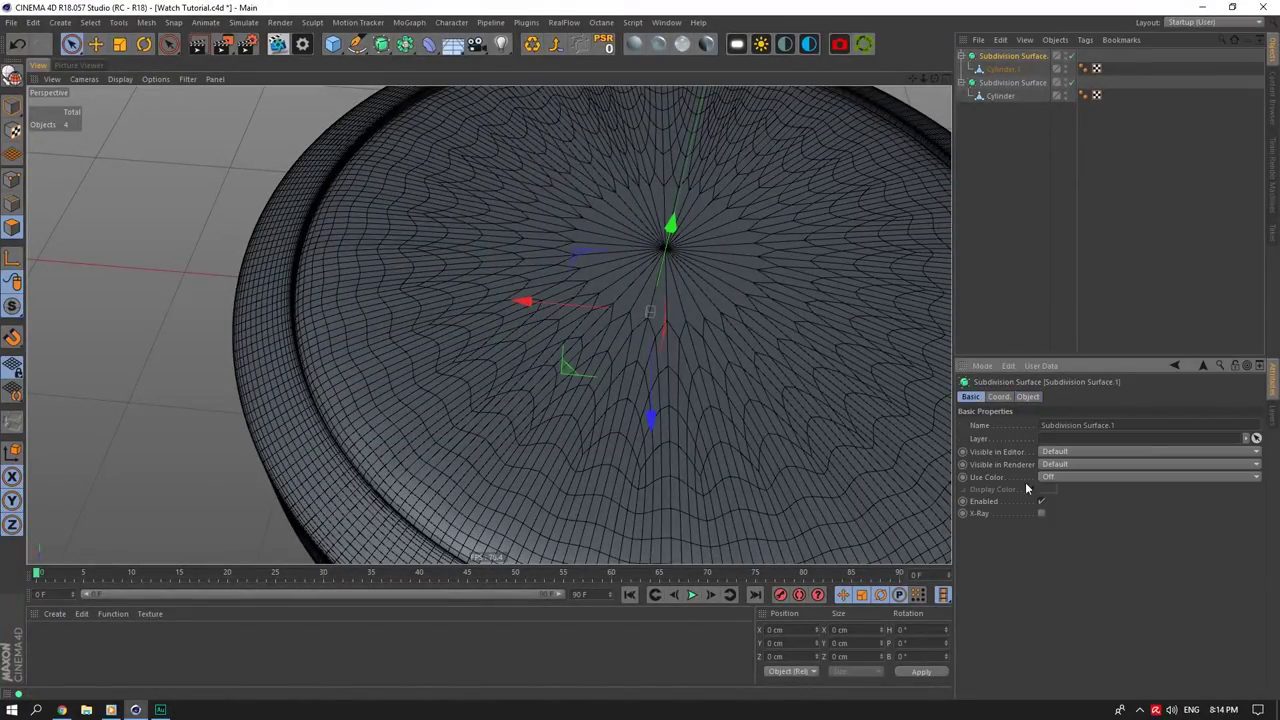
{"action": "left_click", "coordinate": [1040, 512]}
{"action": "left_click_drag", "start_coordinate": [935, 78], "coordinate": [882, 135]}
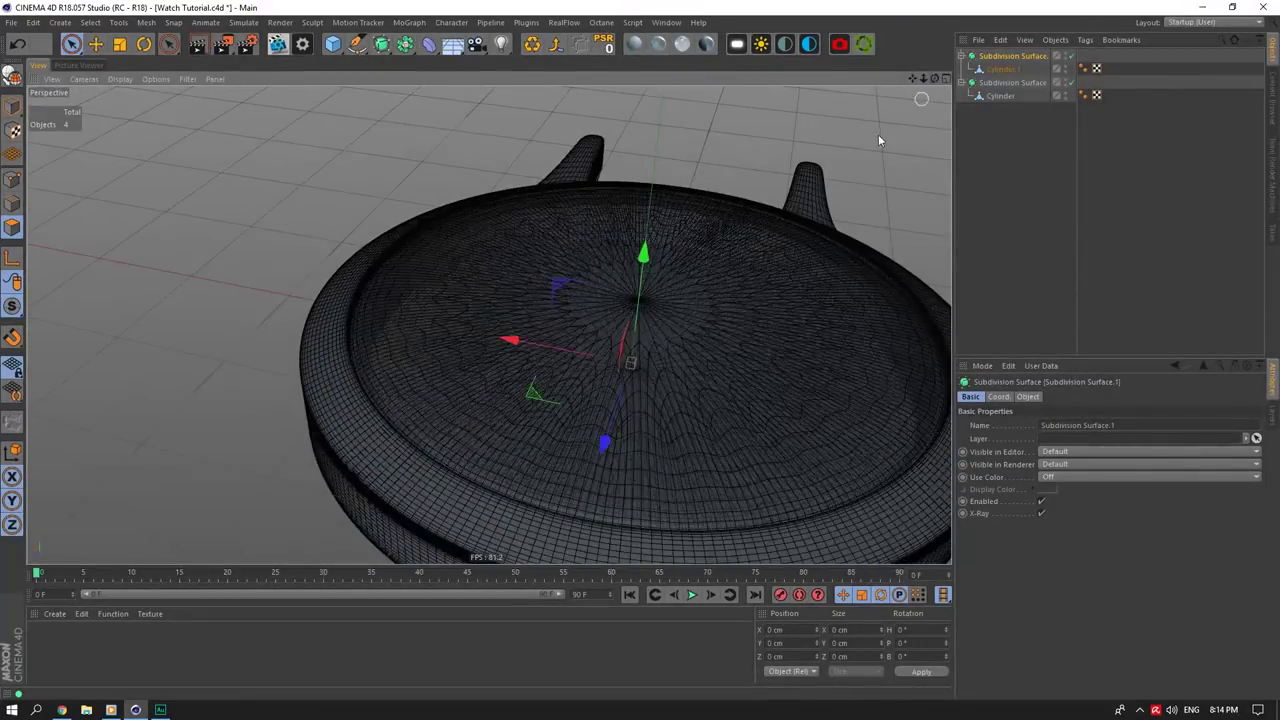
{"action": "scroll", "coordinate": [521, 410], "scroll_direction": "up", "scroll_amount": 5}
{"action": "mouse_move", "coordinate": [933, 81]}
{"action": "left_mouse_down"}
{"action": "mouse_move", "coordinate": [930, 62]}
{"action": "mouse_move", "coordinate": [930, 100]}
{"action": "mouse_move", "coordinate": [905, 80]}
{"action": "mouse_move", "coordinate": [935, 100]}
{"action": "left_mouse_up"}
Step: Switch off the disc's smoothing and clear the polygon selection on its mesh, with the Loop/Path Cut tool active
{"action": "left_click", "coordinate": [1016, 70]}
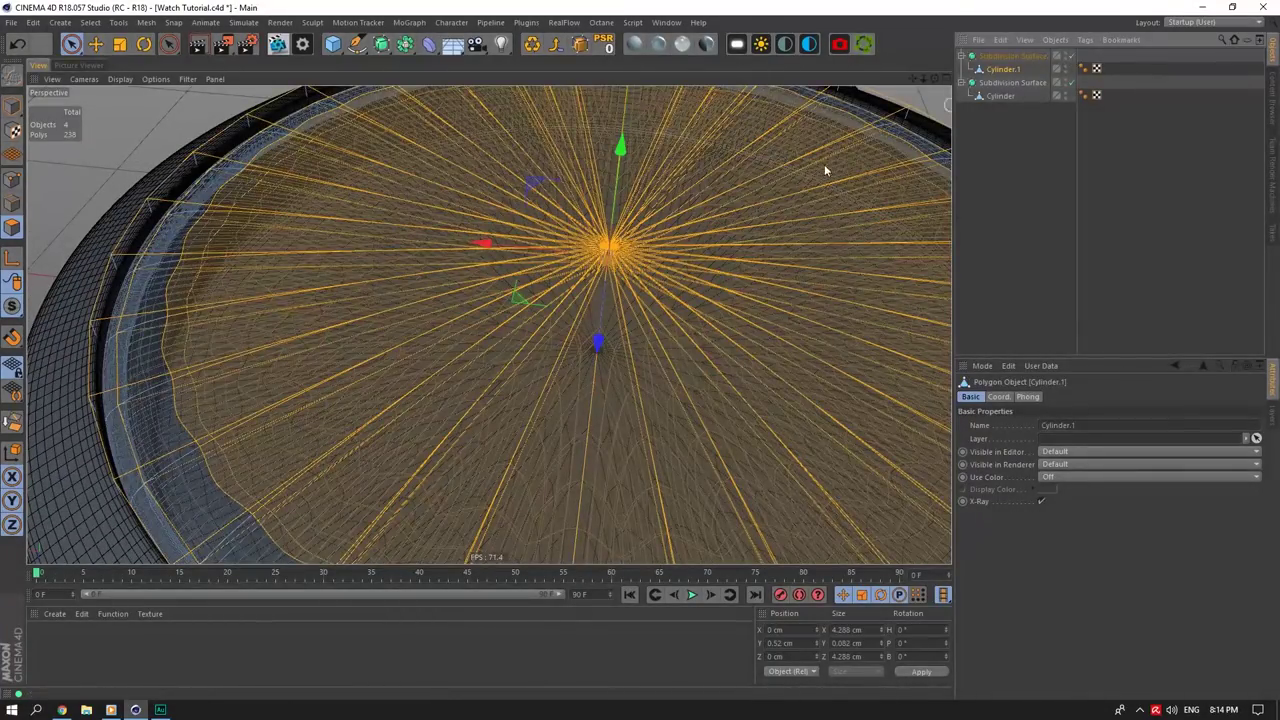
{"action": "left_click", "coordinate": [1072, 55]}
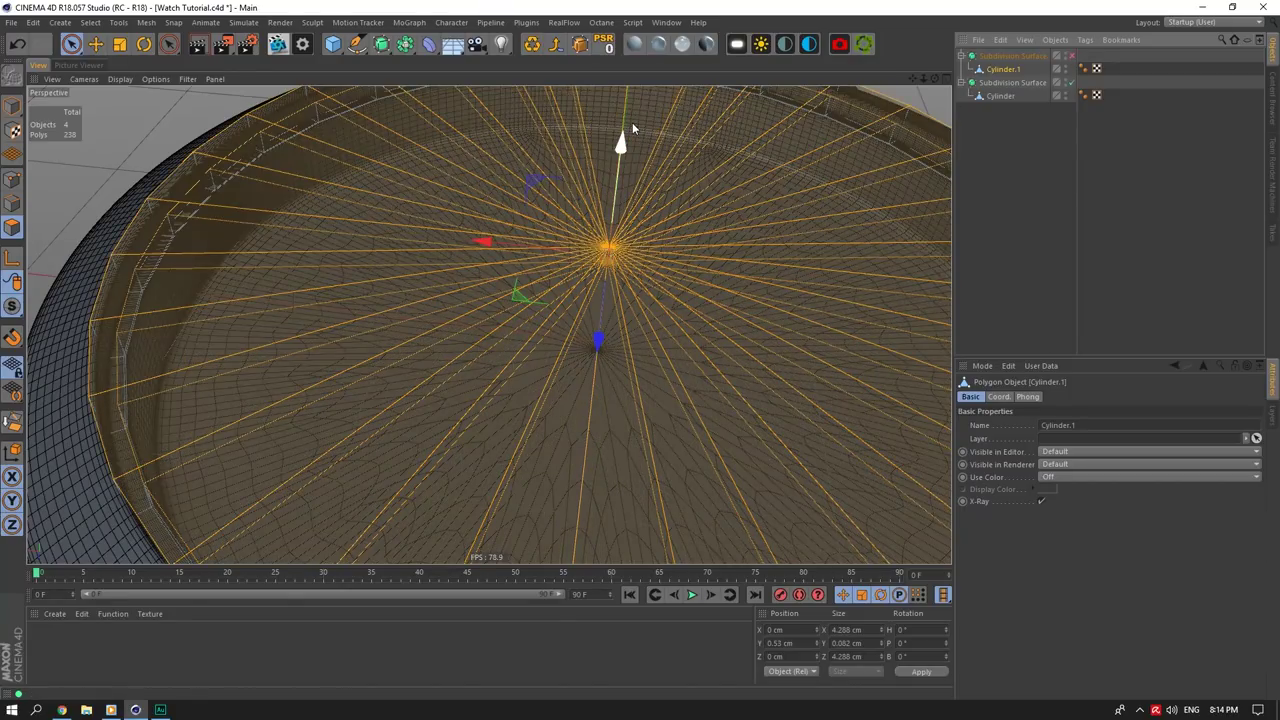
{"action": "scroll", "coordinate": [600, 160], "scroll_direction": "up", "scroll_amount": 5}
{"action": "right_click", "coordinate": [704, 344]}
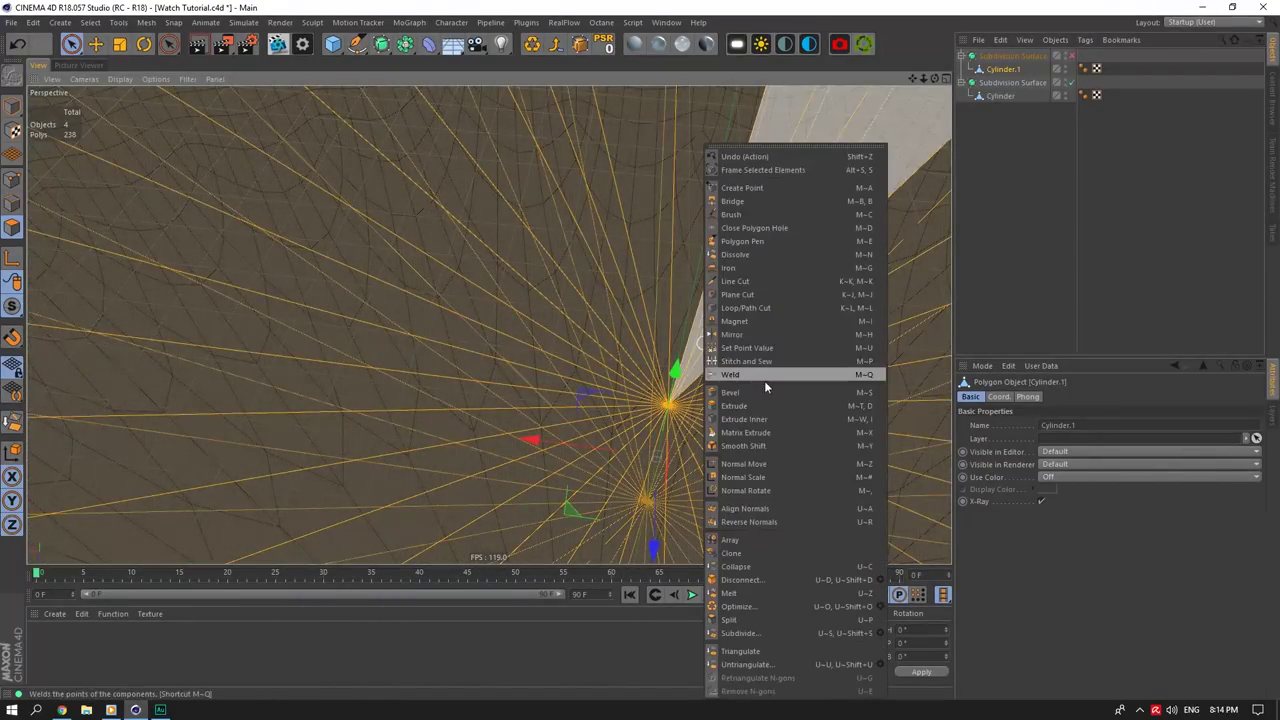
{"action": "left_click", "coordinate": [755, 295]}
{"action": "right_click", "coordinate": [758, 298]}
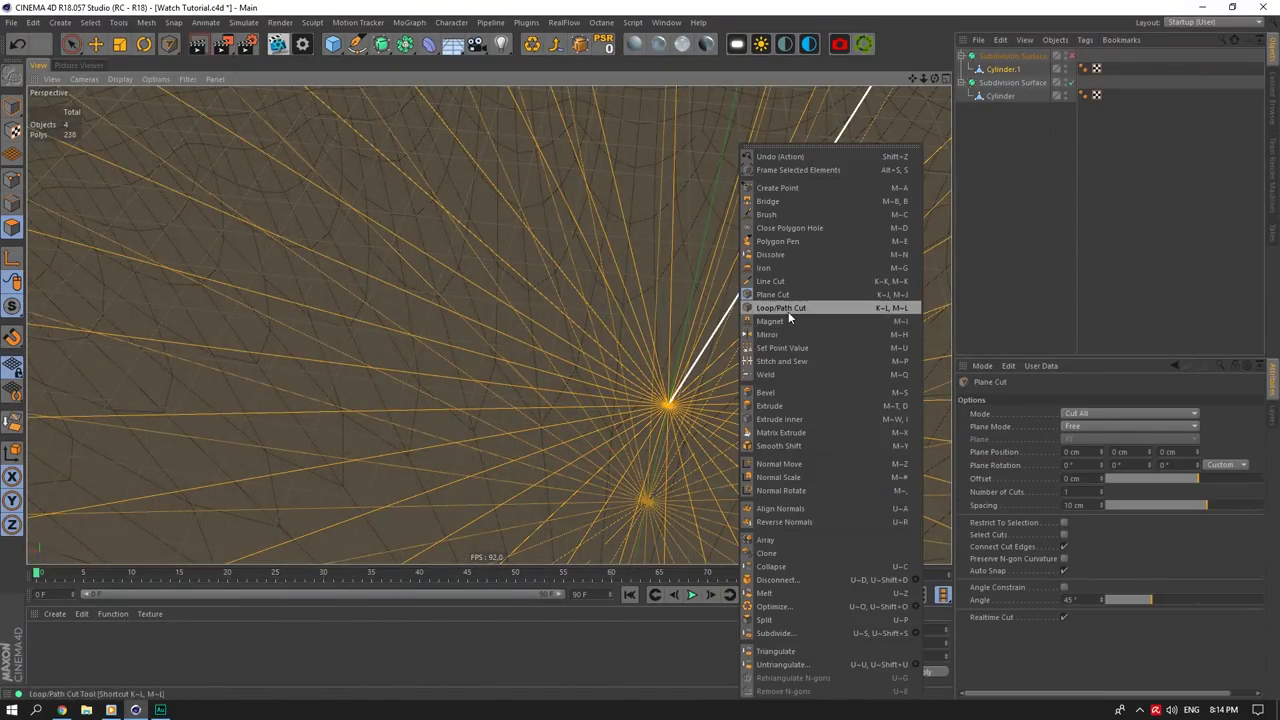
{"action": "left_click", "coordinate": [788, 309]}
{"action": "left_click", "coordinate": [73, 23]}
{"action": "mouse_move", "coordinate": [87, 23]}
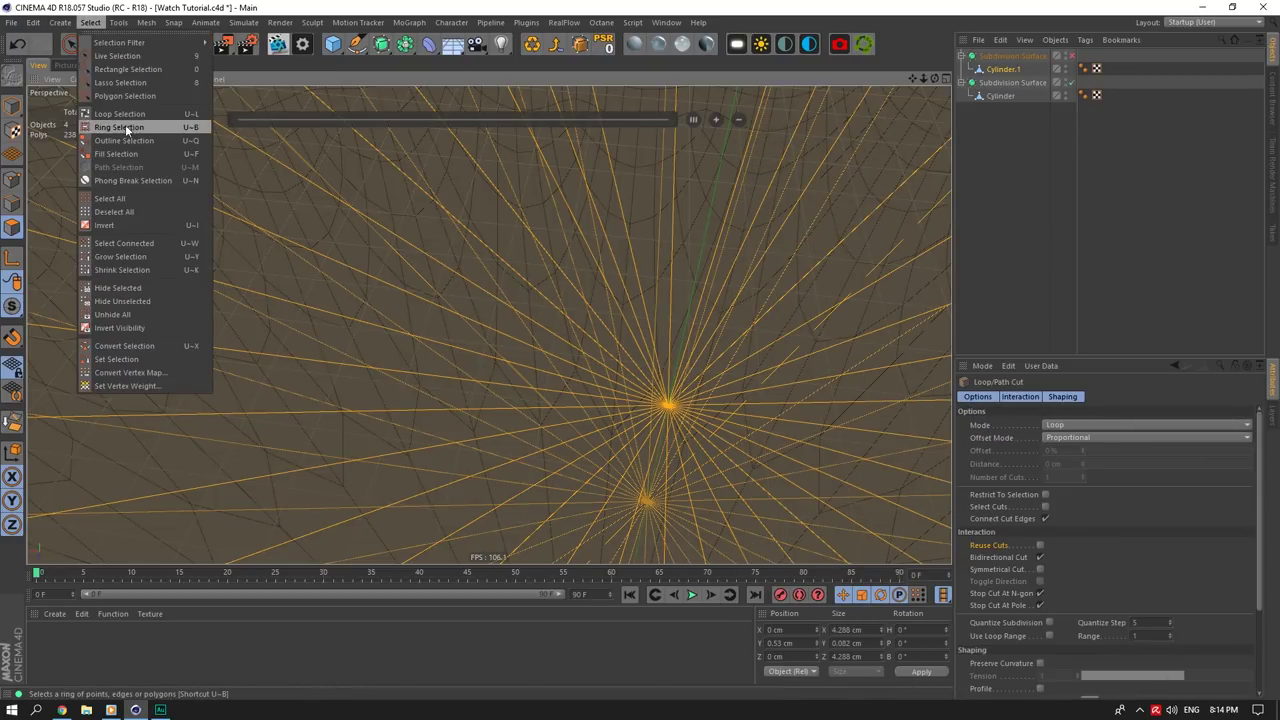
{"action": "left_click", "coordinate": [123, 223]}
Step: Add tight loop cuts around the centres of the disc's two caps, at an offset of about 99.66%
{"action": "left_click", "coordinate": [678, 401]}
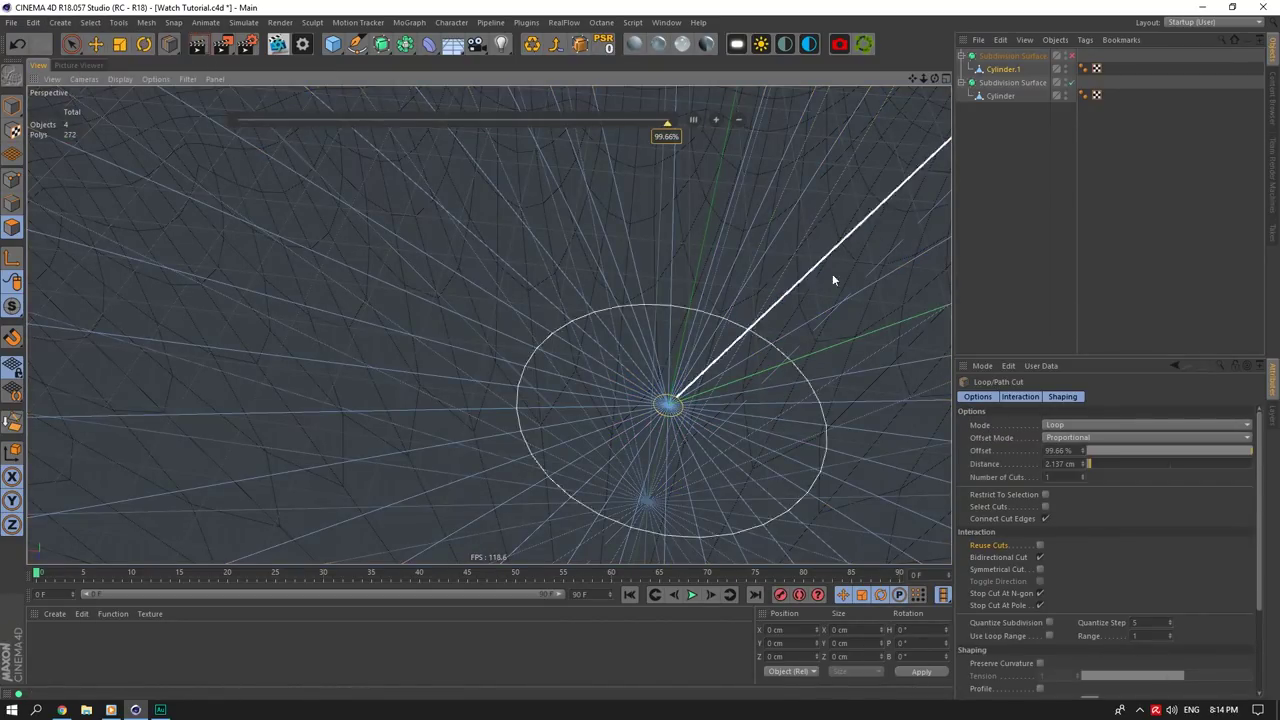
{"action": "left_click_drag", "start_coordinate": [934, 78], "coordinate": [934, 50]}
{"action": "left_click_drag", "start_coordinate": [766, 330], "coordinate": [766, 410], "text": "alt"}
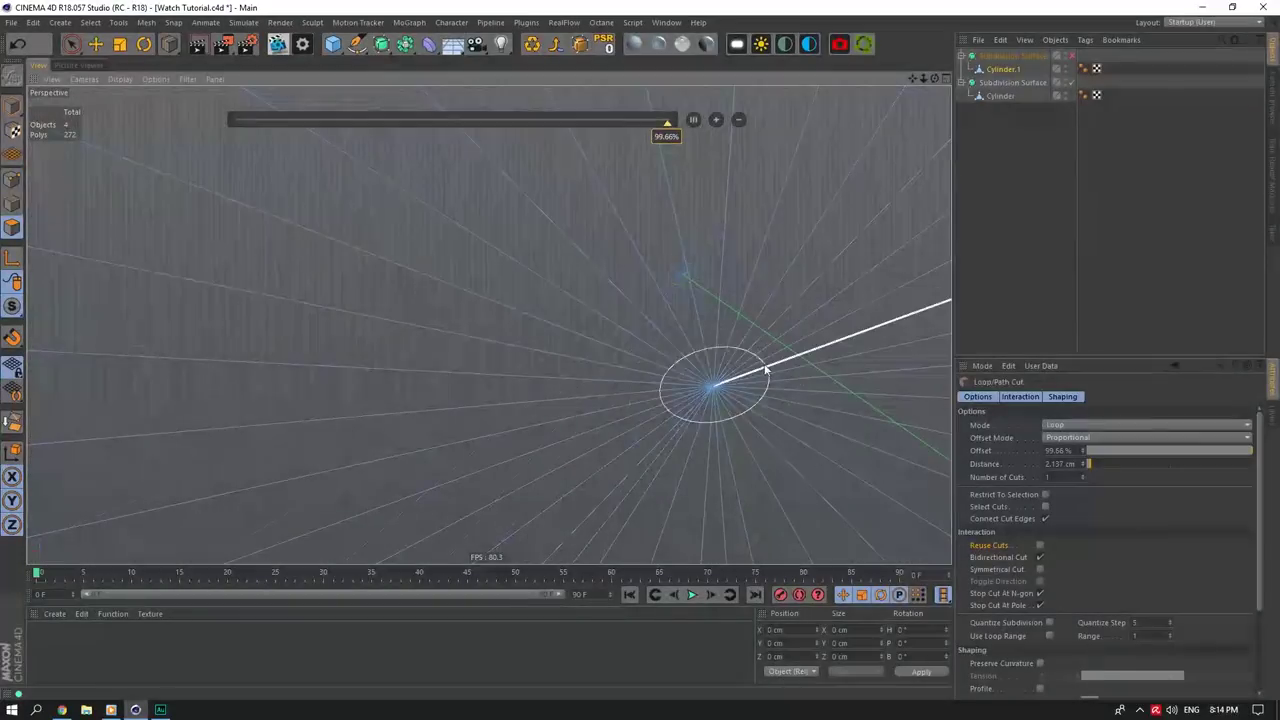
{"action": "left_click", "coordinate": [1015, 230]}
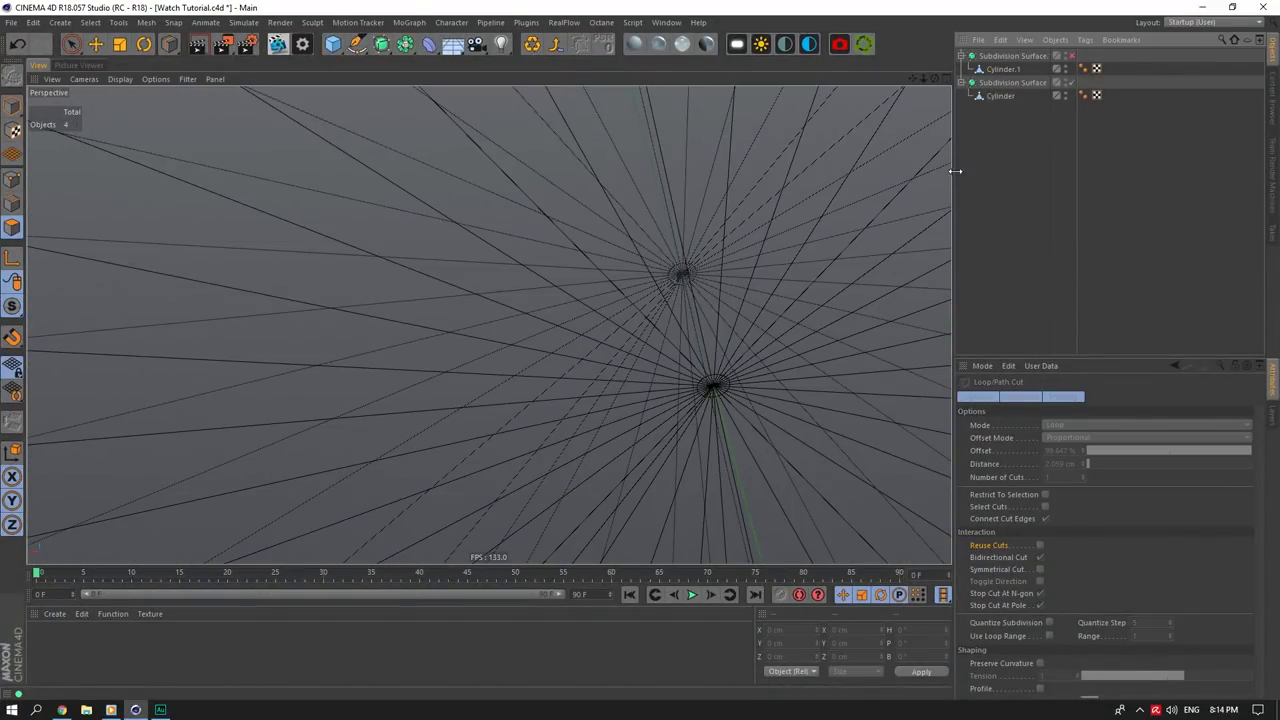
Step: Turn the disc's Subdivision Surface back on and switch the case's Subdivision Surface off
{"action": "left_click", "coordinate": [1072, 57]}
{"action": "left_click_drag", "start_coordinate": [935, 80], "coordinate": [1065, 5]}
{"action": "left_click_drag", "start_coordinate": [935, 79], "coordinate": [937, 60]}
{"action": "left_click_drag", "start_coordinate": [912, 79], "coordinate": [1015, 68]}
{"action": "left_click", "coordinate": [1022, 85]}
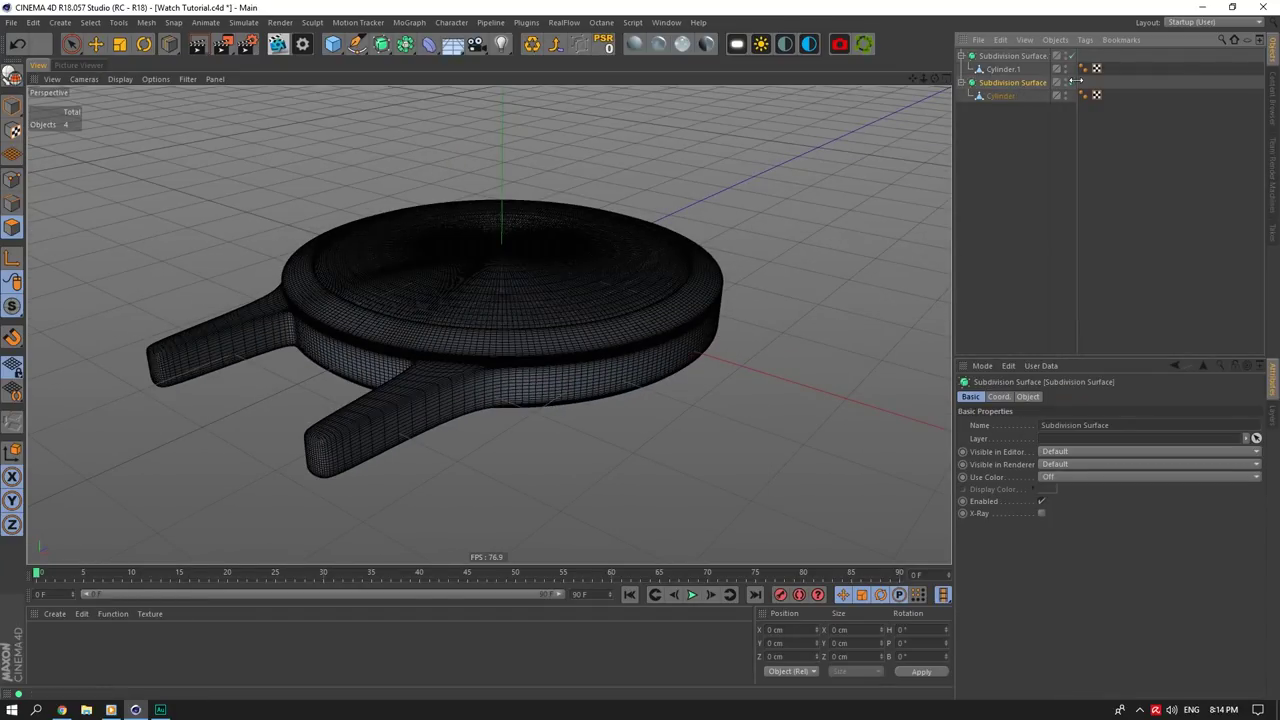
{"action": "left_click", "coordinate": [1071, 83]}
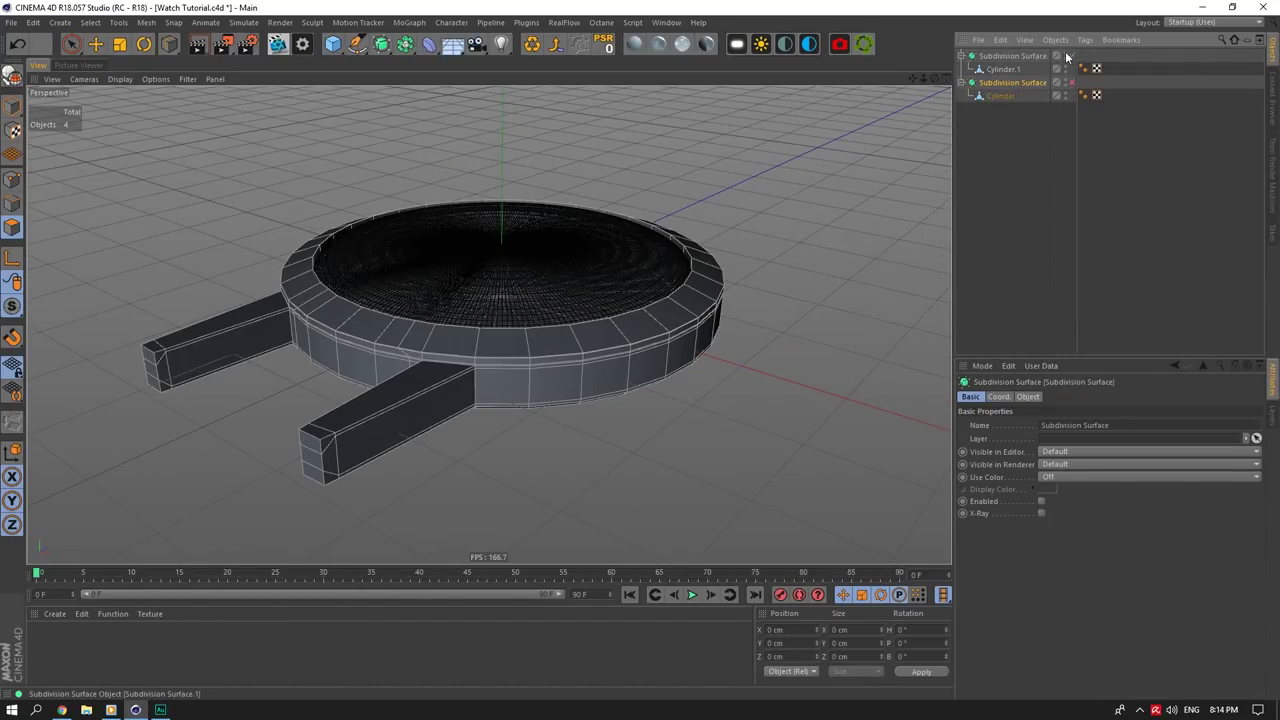
Step: Hide the disc's Subdivision Surface in the viewport and rename it Glass
{"action": "double_click", "coordinate": [1066, 54]}
{"action": "double_click", "coordinate": [1011, 55]}
{"action": "type", "text": "Glass"}
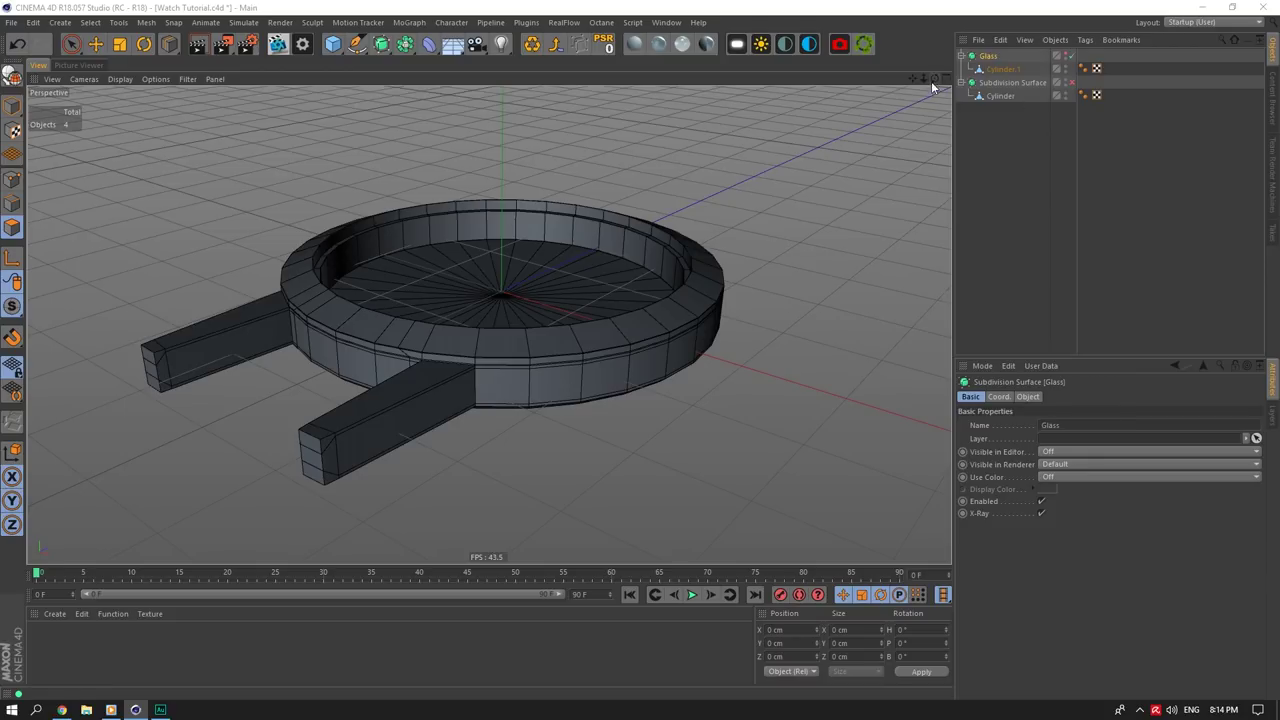
Step: Inspect the case from several angles and compare it with the rose gold and grey watch photo in the browser
{"action": "left_click_drag", "start_coordinate": [934, 79], "coordinate": [884, 180]}
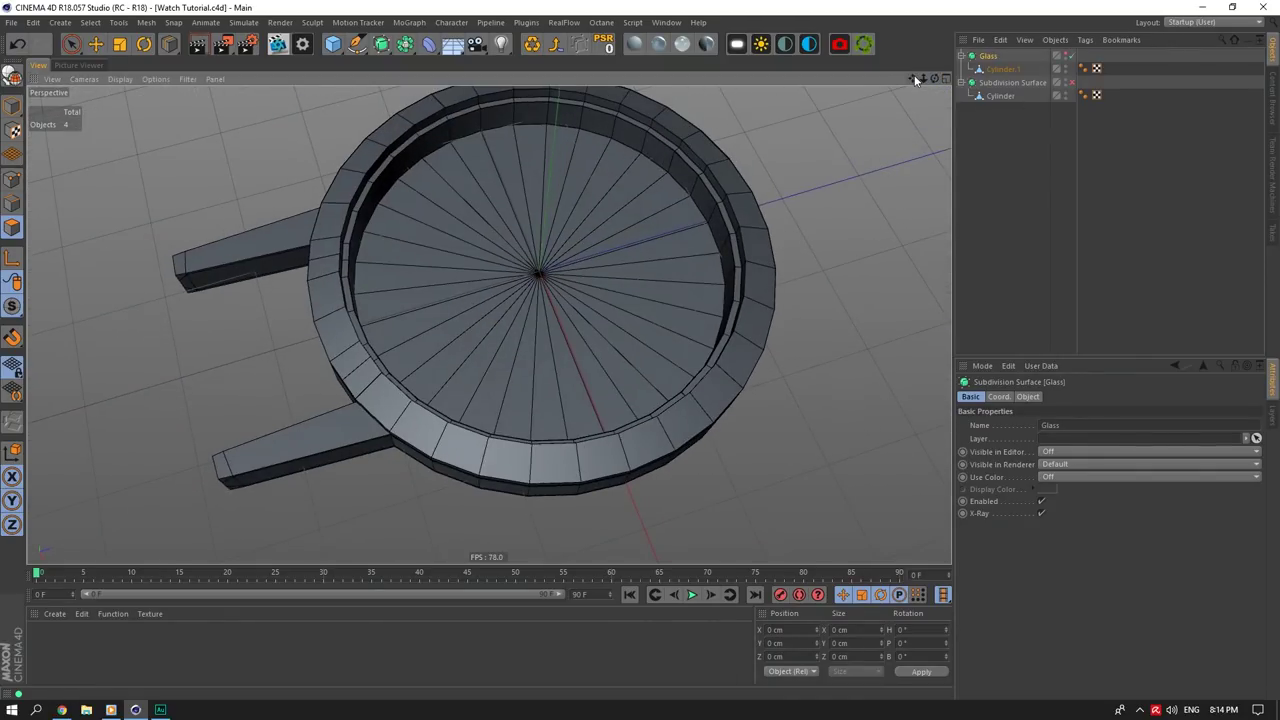
{"action": "left_click_drag", "start_coordinate": [913, 79], "coordinate": [955, 8]}
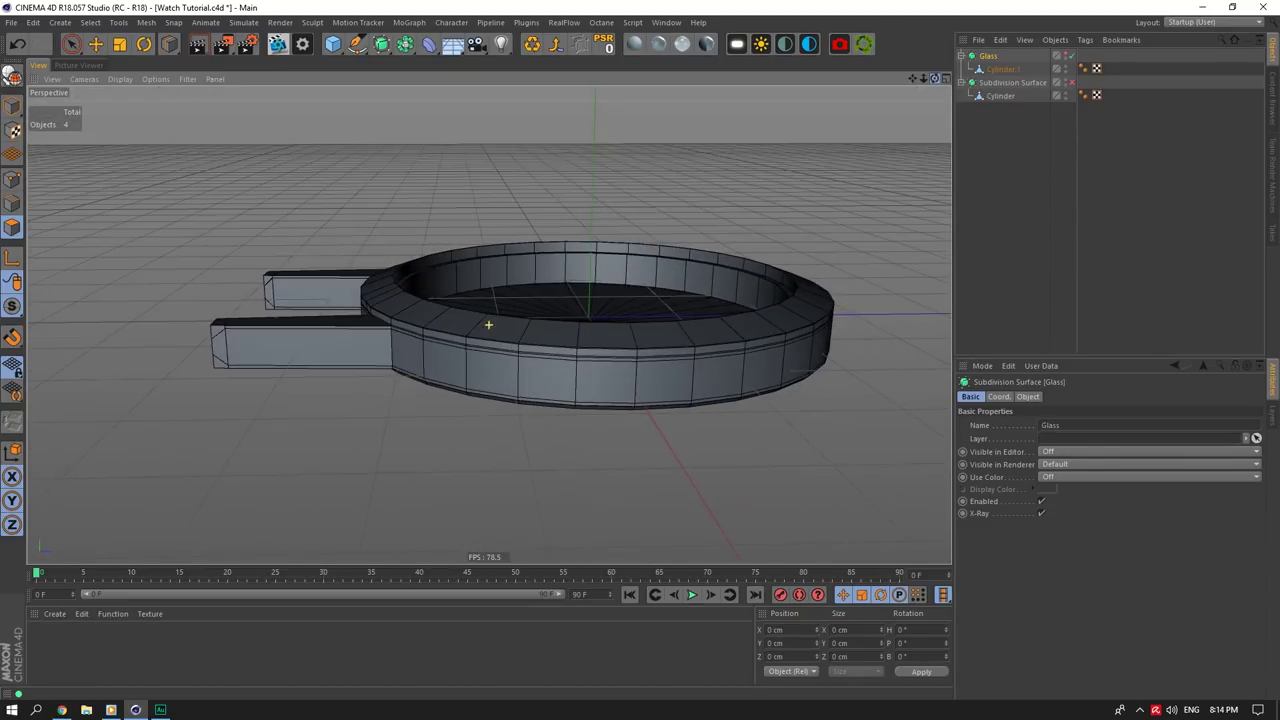
{"action": "left_click", "coordinate": [62, 709]}
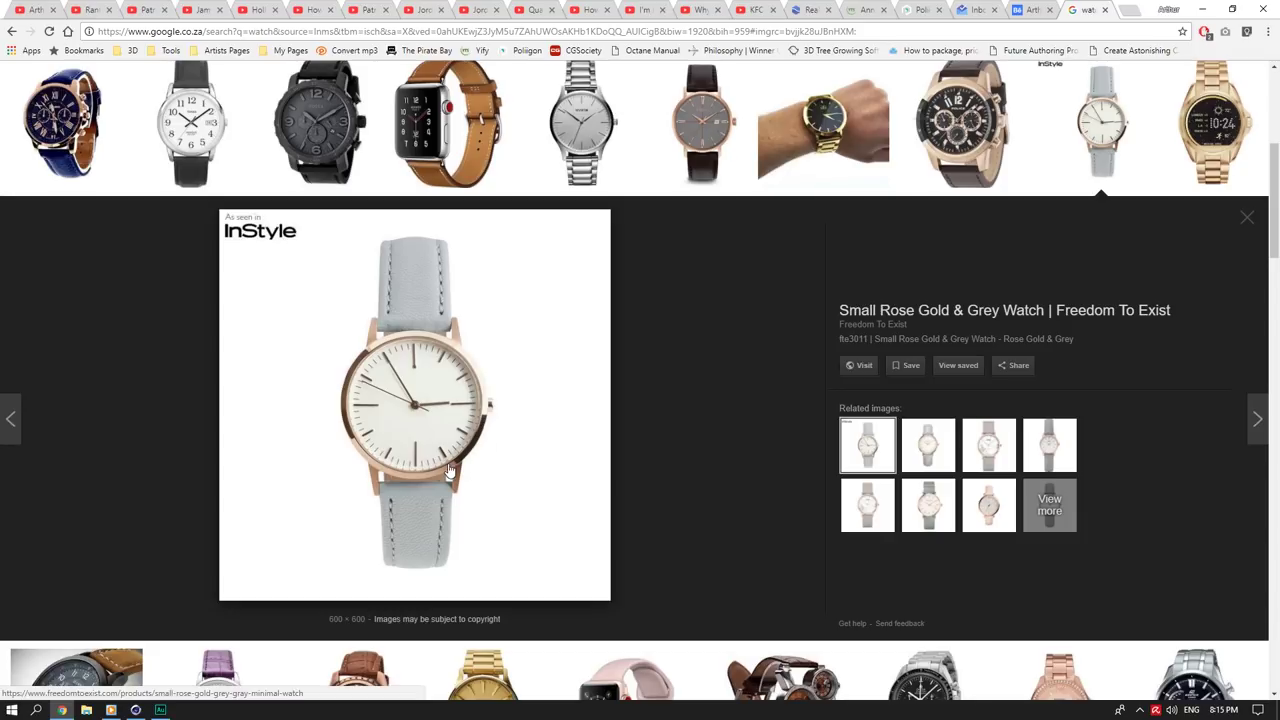
{"action": "left_click", "coordinate": [60, 709]}
Step: In edge mode, add a loop cut at a 50% offset around the wide outer side band of the case mesh
{"action": "left_click", "coordinate": [95, 44]}
{"action": "left_click", "coordinate": [12, 106]}
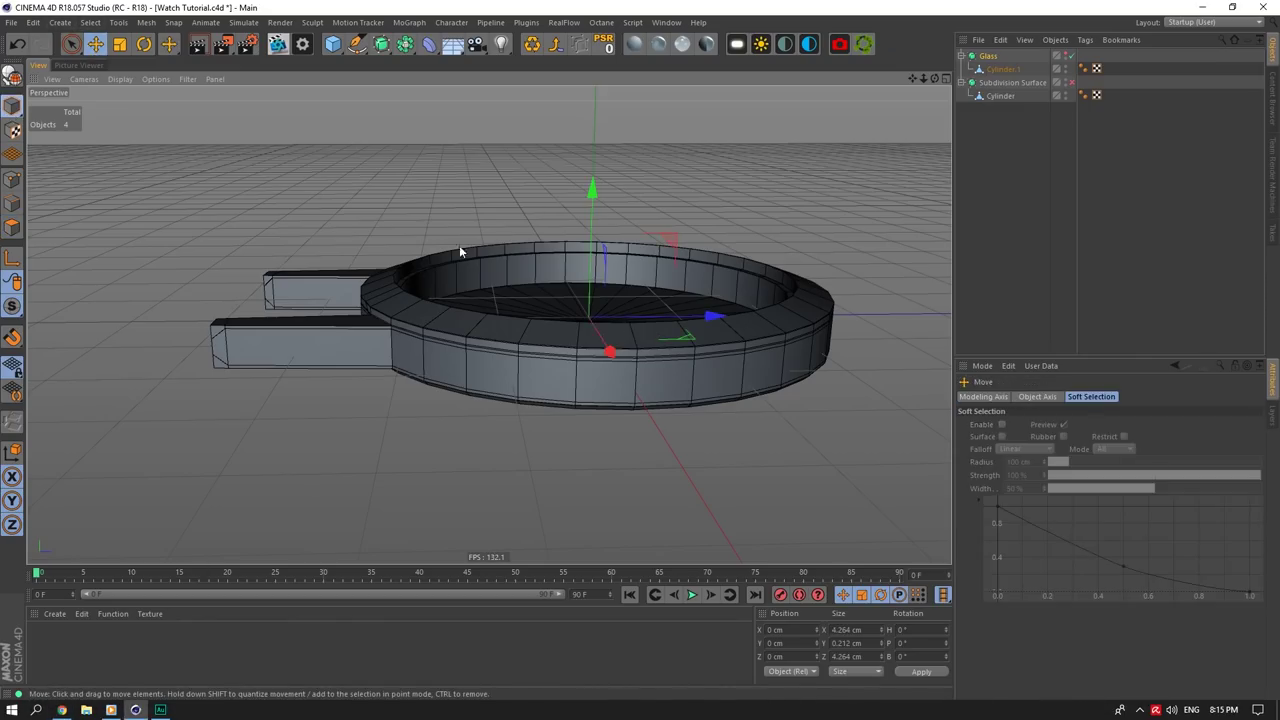
{"action": "scroll", "coordinate": [692, 355], "scroll_direction": "up", "scroll_amount": 3}
{"action": "left_click", "coordinate": [8, 205]}
{"action": "scroll", "coordinate": [605, 358], "scroll_direction": "up", "scroll_amount": 2}
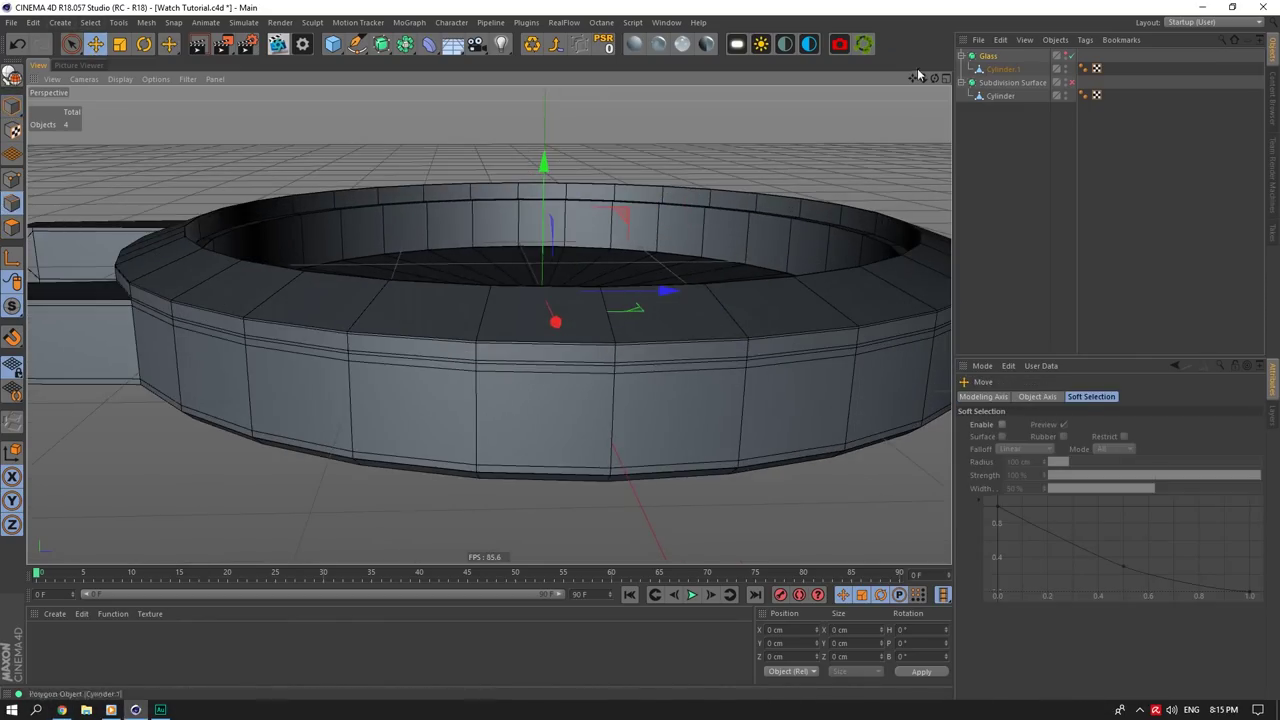
{"action": "left_click_drag", "start_coordinate": [933, 79], "coordinate": [906, 38]}
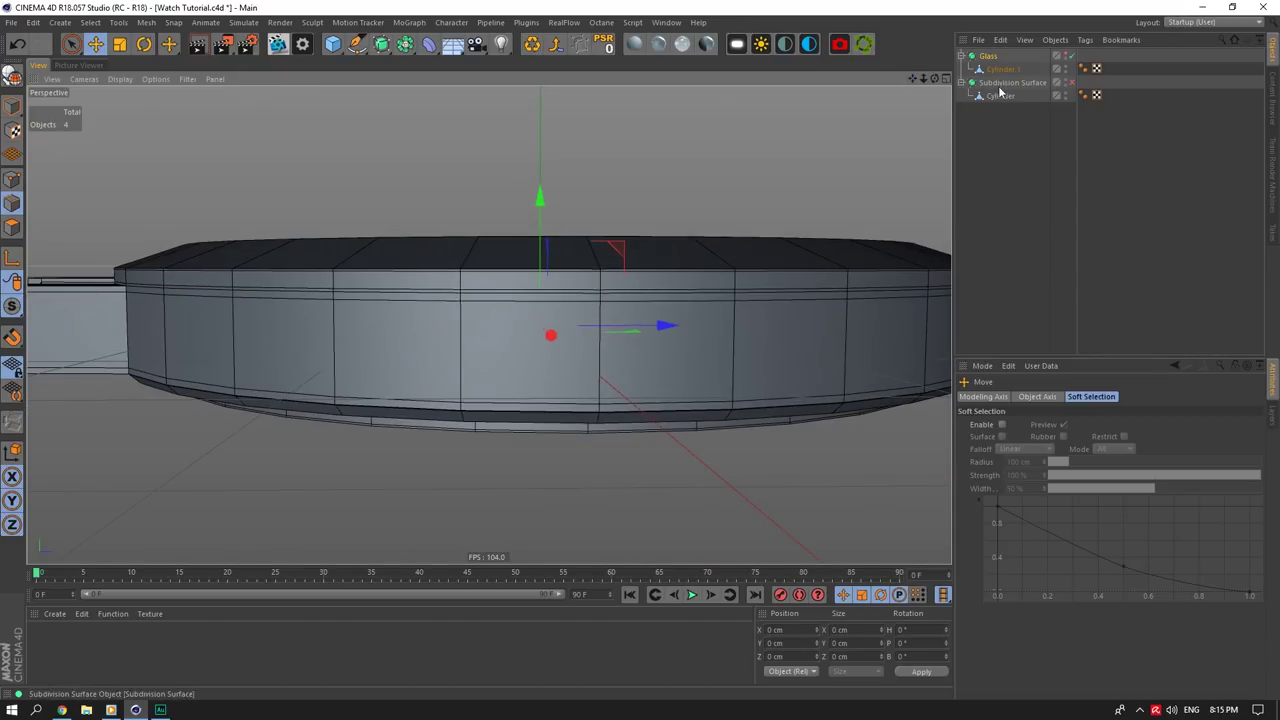
{"action": "left_click", "coordinate": [1000, 96]}
{"action": "scroll", "coordinate": [692, 319], "scroll_direction": "up", "scroll_amount": 5}
{"action": "scroll", "coordinate": [668, 330], "scroll_direction": "down", "scroll_amount": 6}
{"action": "scroll", "coordinate": [632, 315], "scroll_direction": "up", "scroll_amount": 5}
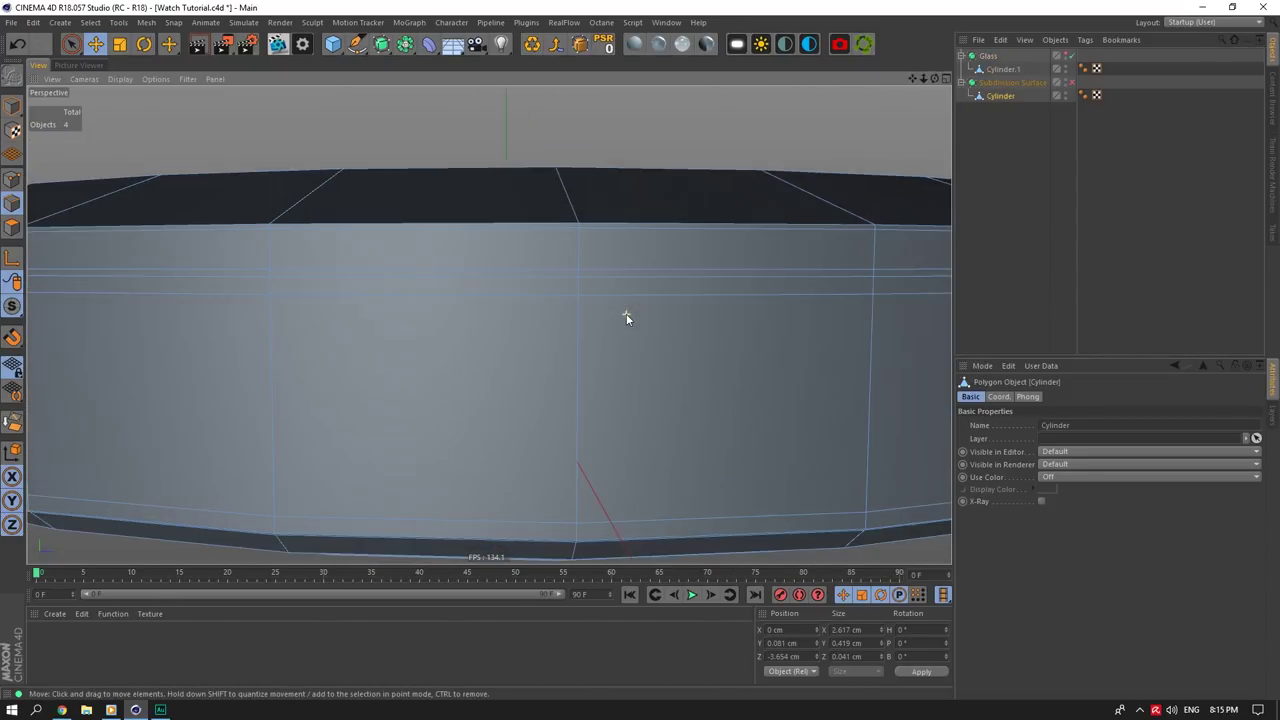
{"action": "right_click", "coordinate": [626, 315]}
{"action": "left_click", "coordinate": [703, 491]}
{"action": "left_click", "coordinate": [578, 391]}
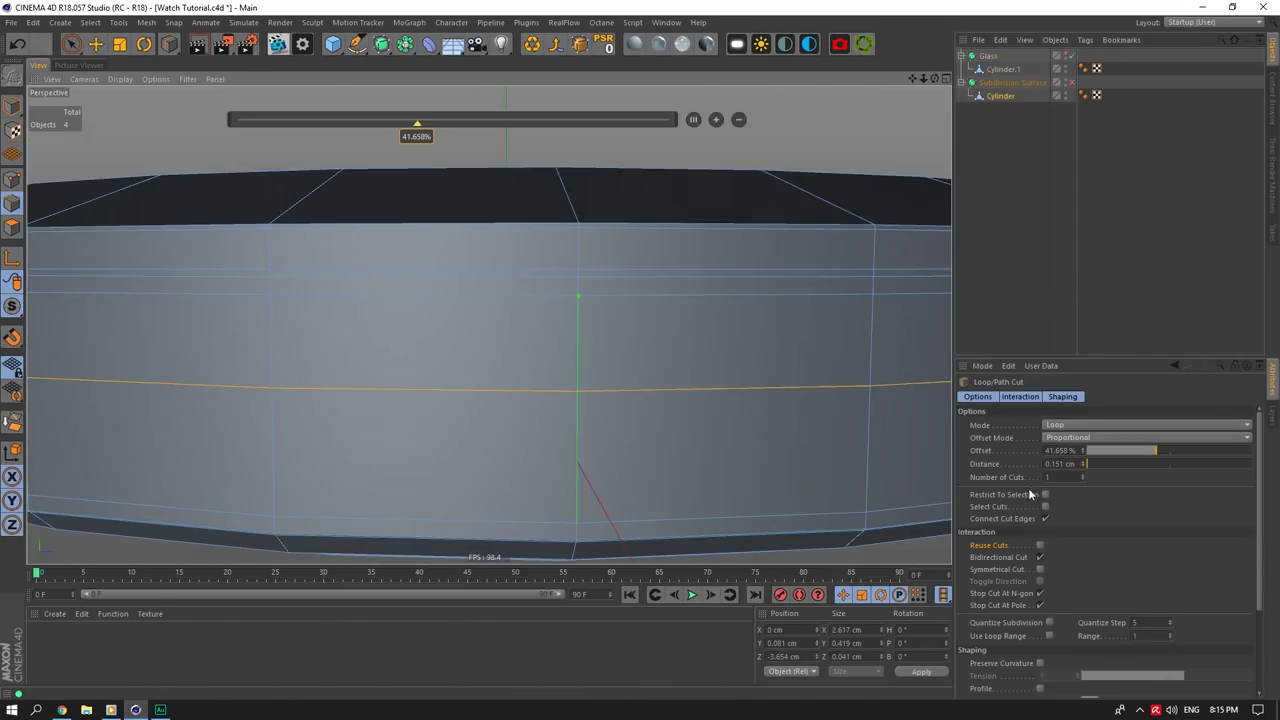
{"action": "double_click", "coordinate": [1058, 463]}
{"action": "type", "text": "50"}
{"action": "key", "text": "Return"}
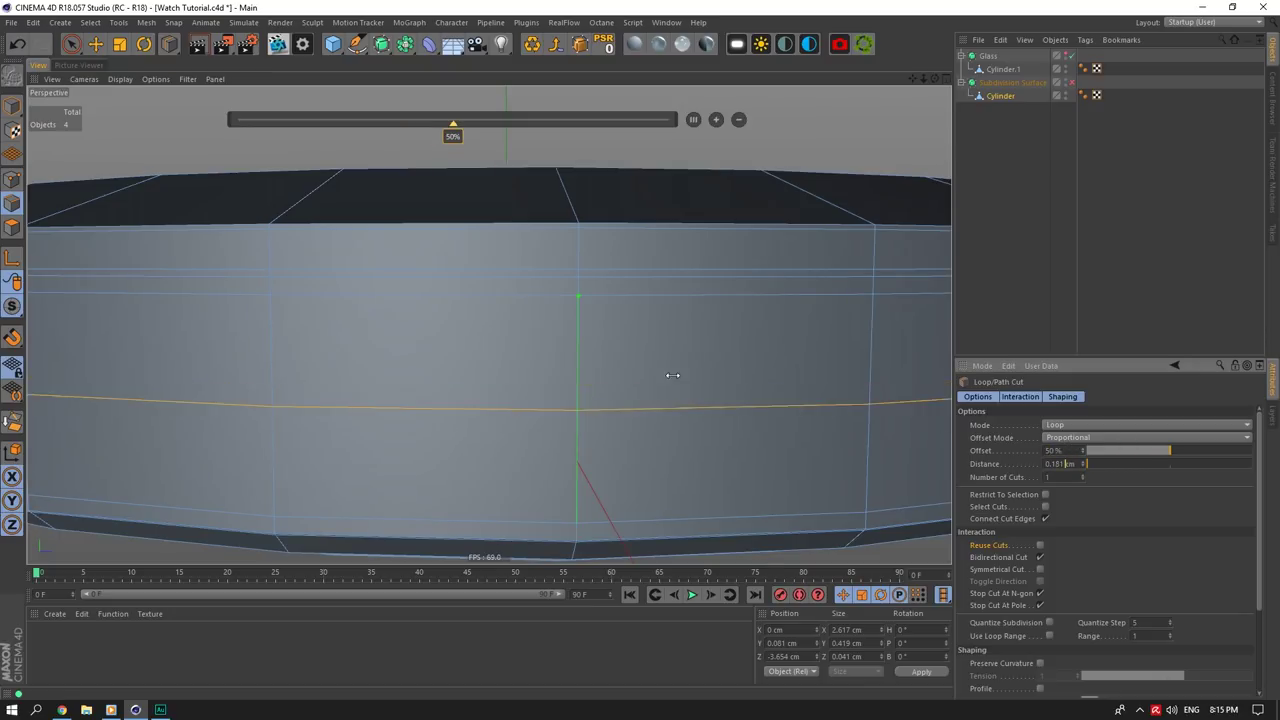
Step: Bevel the new loop's point at X 2.5 cm on the case side by 0.12 cm to form a diamond-shaped face
{"action": "right_click_drag", "start_coordinate": [674, 374], "coordinate": [75, 163], "text": "alt"}
{"action": "left_click", "coordinate": [96, 44]}
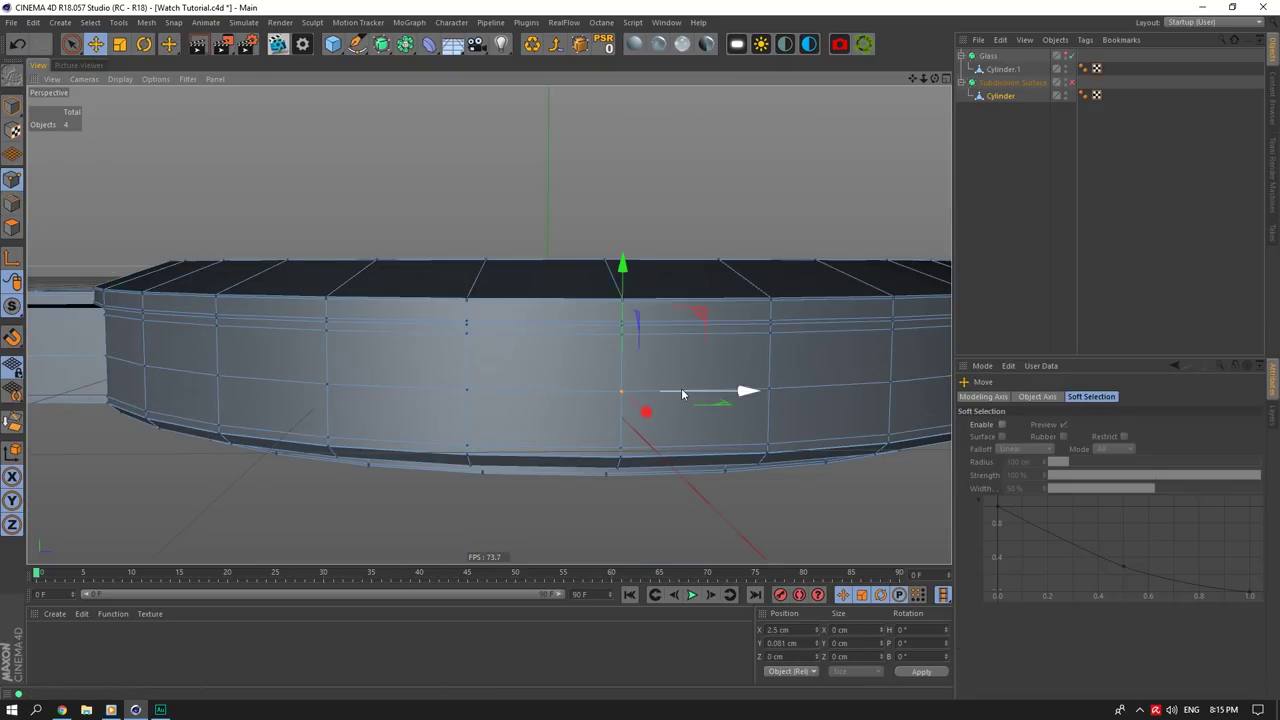
{"action": "scroll", "coordinate": [629, 371], "scroll_direction": "up", "scroll_amount": 2}
{"action": "right_click", "coordinate": [630, 320]}
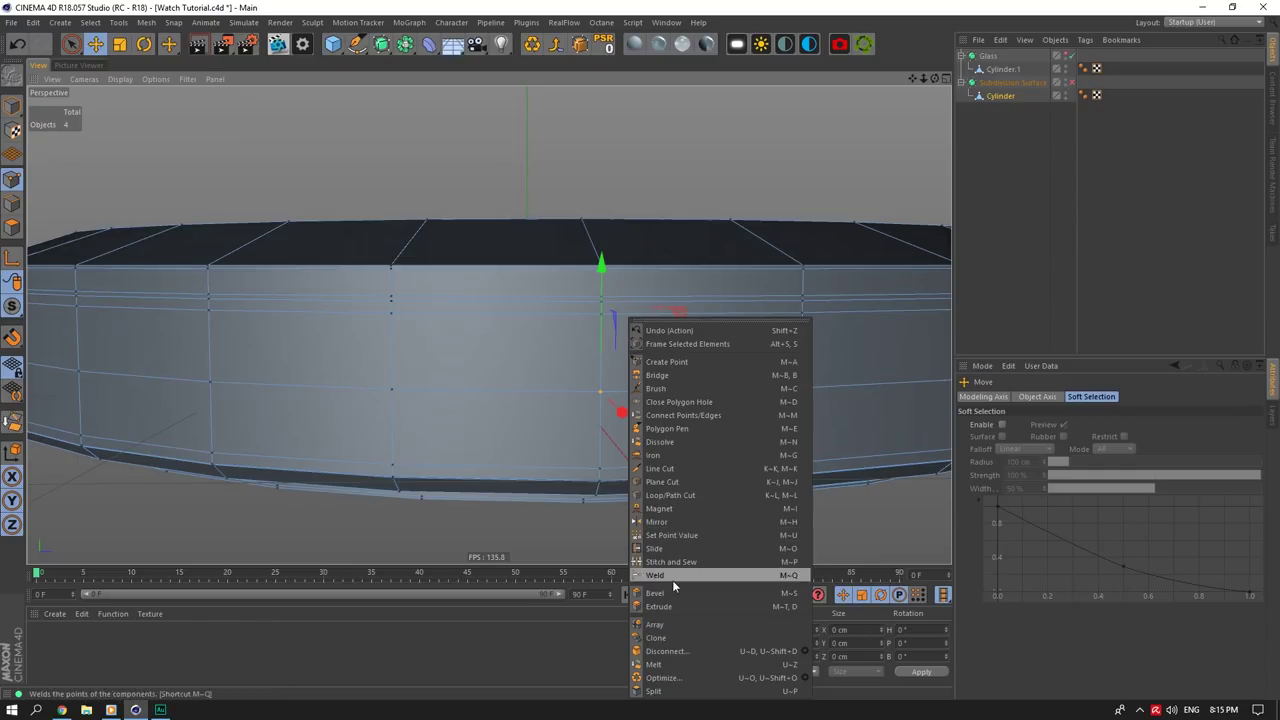
{"action": "left_click", "coordinate": [668, 593]}
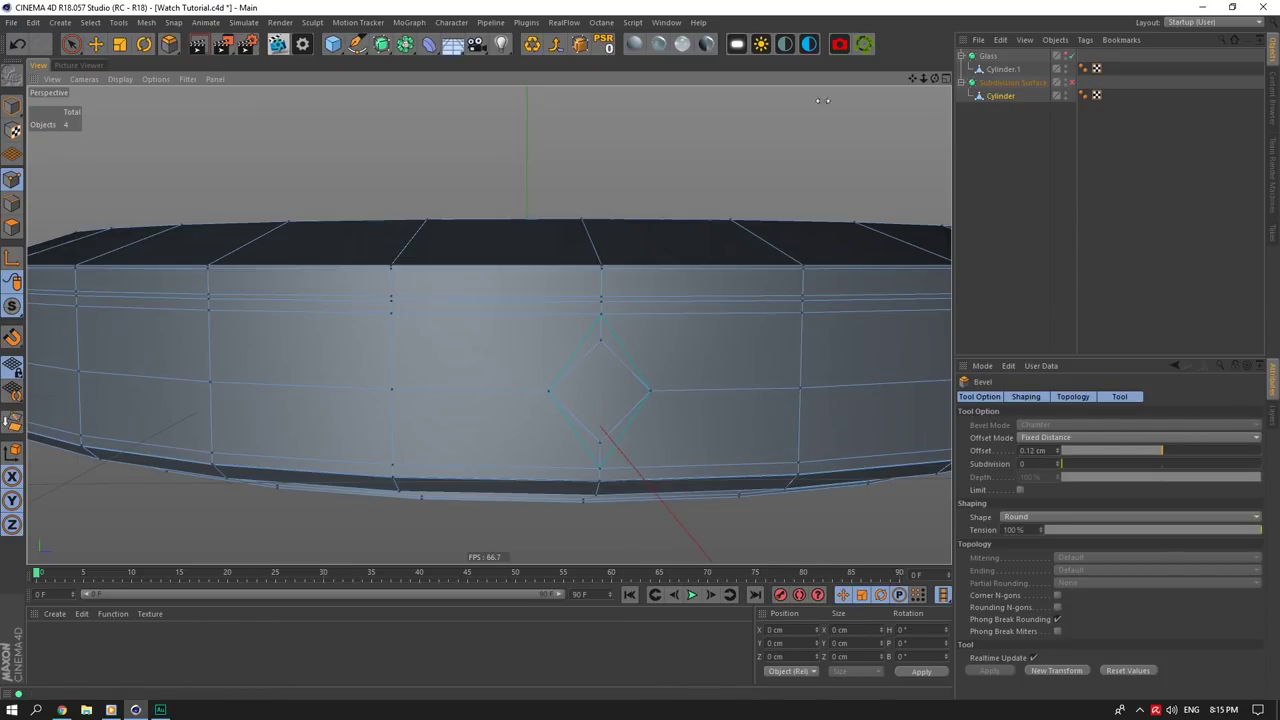
Step: Scale up the diamond polygon on the case side to about 0.336 by 0.334 cm and preview it with smoothing
{"action": "left_click", "coordinate": [16, 226]}
{"action": "left_click", "coordinate": [96, 44]}
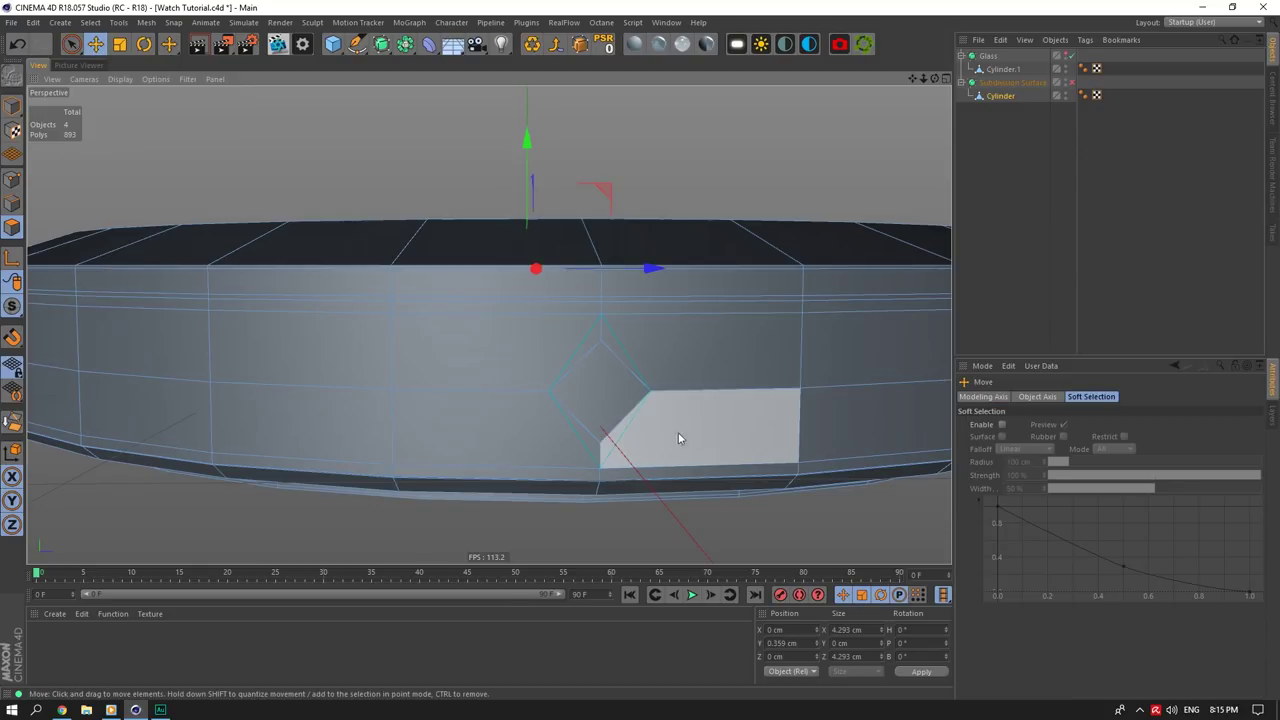
{"action": "left_click", "coordinate": [598, 392]}
{"action": "left_click_drag", "start_coordinate": [551, 339], "coordinate": [494, 283]}
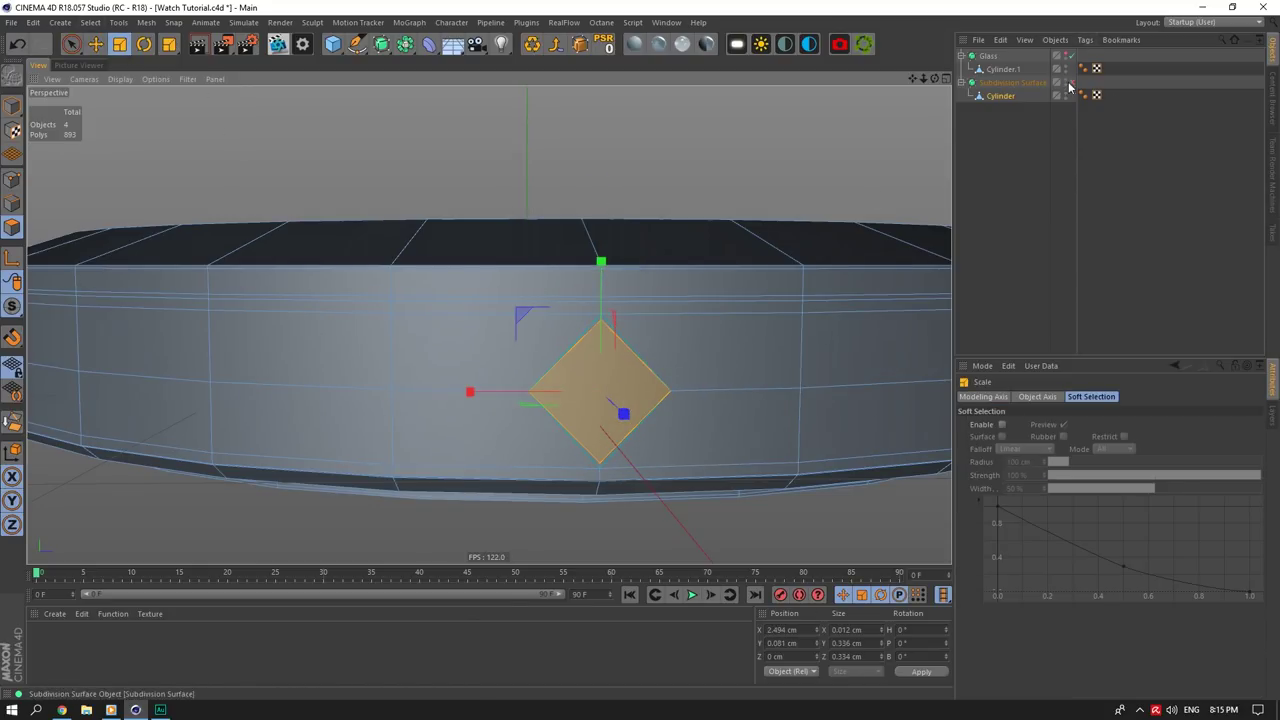
{"action": "left_click", "coordinate": [1072, 82]}
{"action": "left_click", "coordinate": [1073, 84]}
{"action": "scroll", "coordinate": [653, 391], "scroll_direction": "up", "scroll_amount": 5}
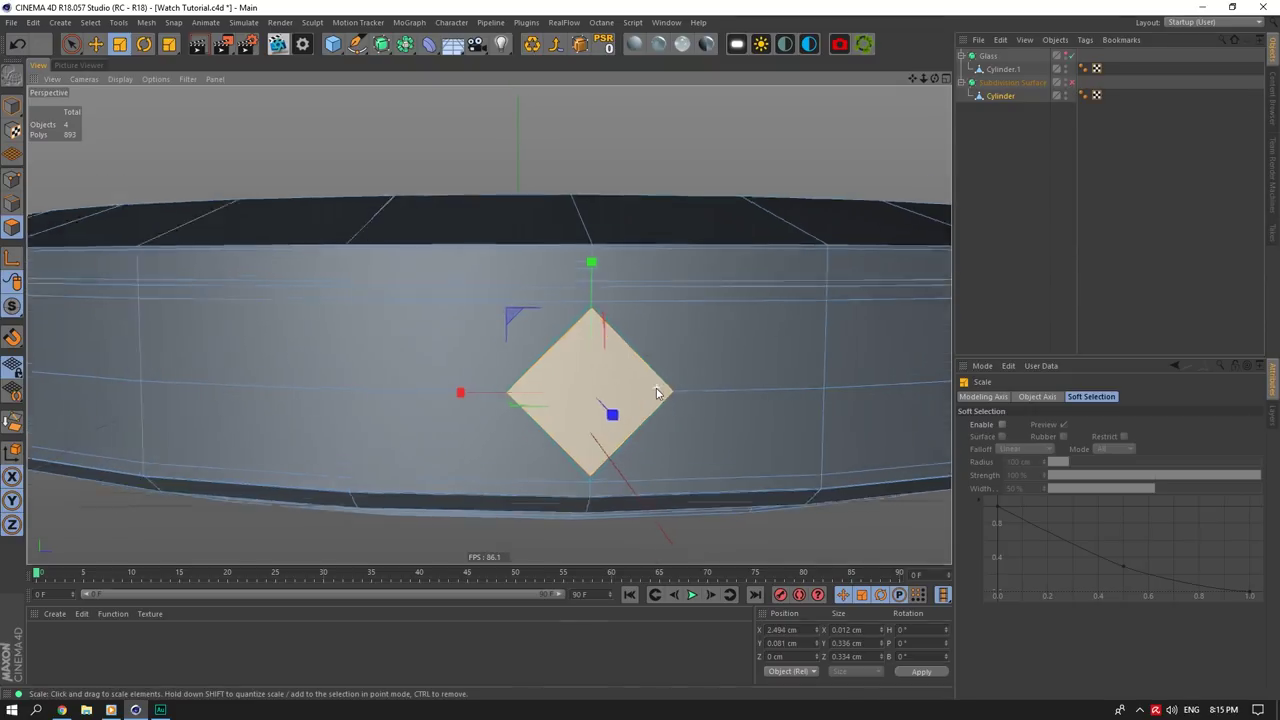
Step: Extrude the diamond polygon slightly inward into the case side
{"action": "left_click_drag", "start_coordinate": [934, 80], "coordinate": [928, 28]}
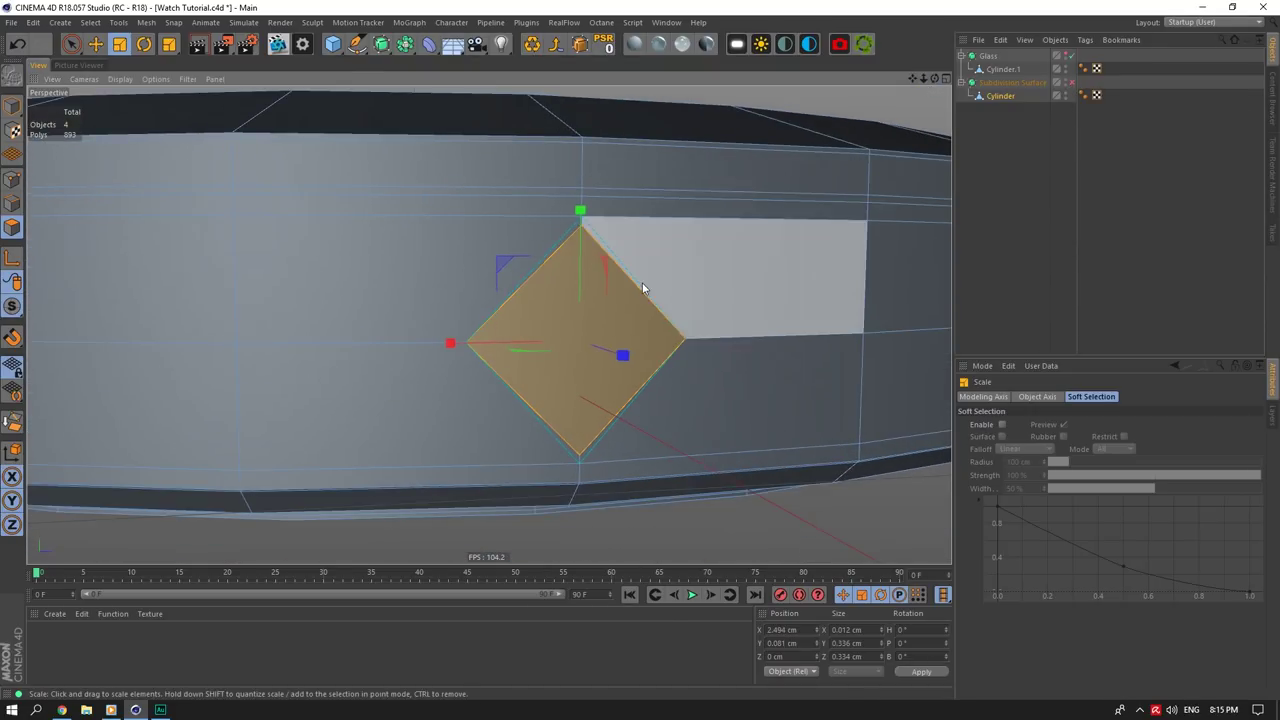
{"action": "right_click", "coordinate": [642, 284]}
{"action": "left_click", "coordinate": [690, 405]}
{"action": "left_click_drag", "start_coordinate": [692, 406], "coordinate": [686, 406]}
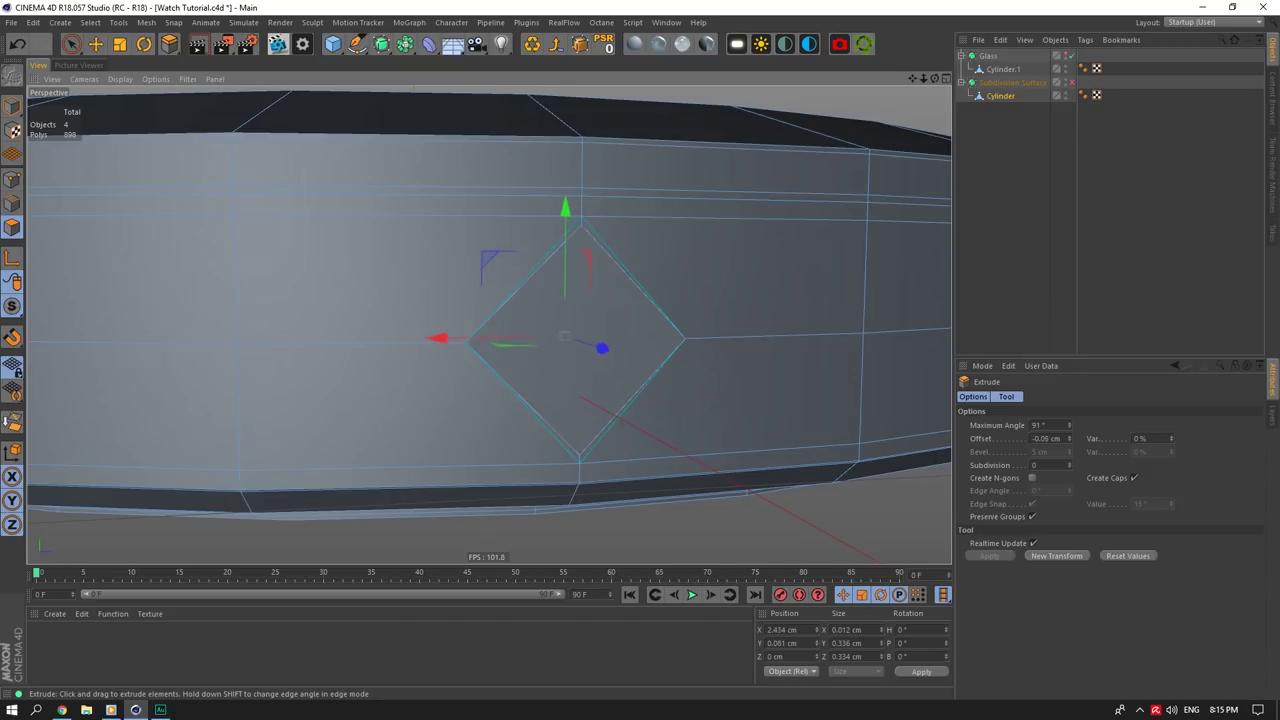
Step: Disable cap creation for the extrusion, push the diamond face deeper into the case to X 2.154 cm, and preview the smoothing
{"action": "left_click", "coordinate": [1134, 478]}
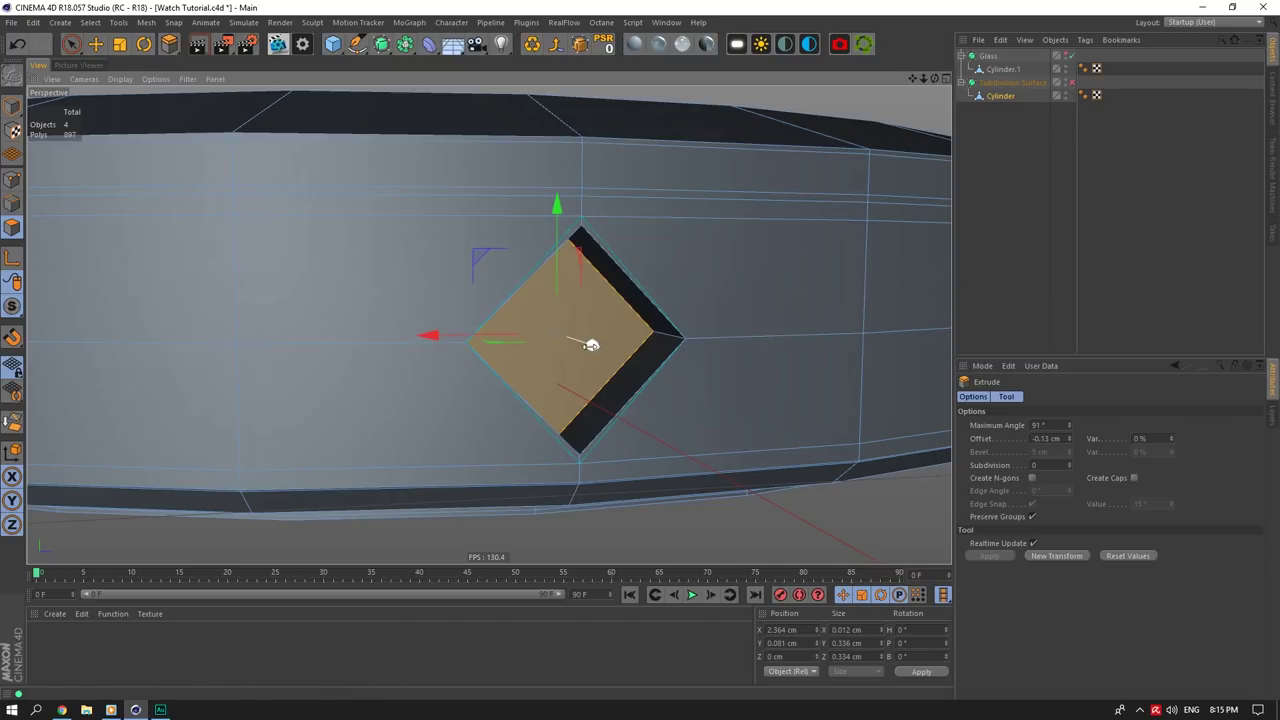
{"action": "left_click_drag", "start_coordinate": [591, 343], "coordinate": [557, 334]}
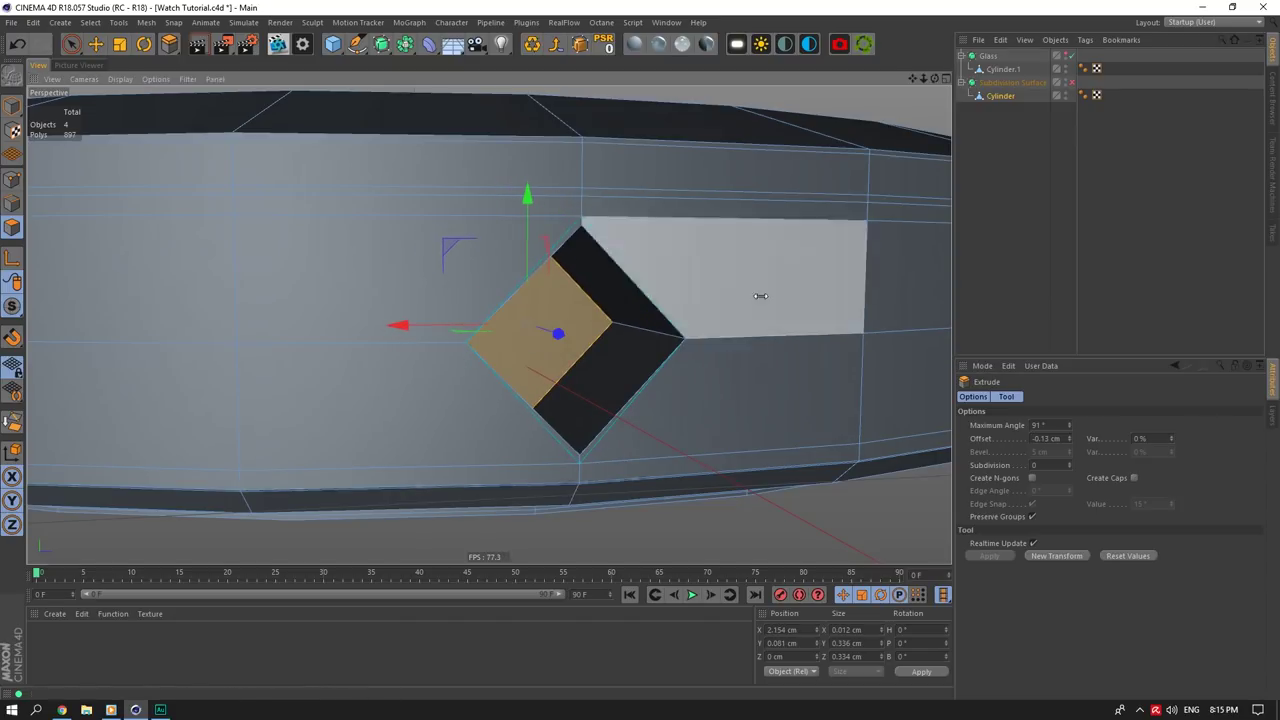
{"action": "left_click", "coordinate": [1071, 77]}
{"action": "left_click", "coordinate": [1072, 82]}
{"action": "left_click", "coordinate": [1072, 83]}
Step: Add a loop cut around the recess walls close to the outer rim and preview it with smoothing
{"action": "left_click", "coordinate": [998, 97]}
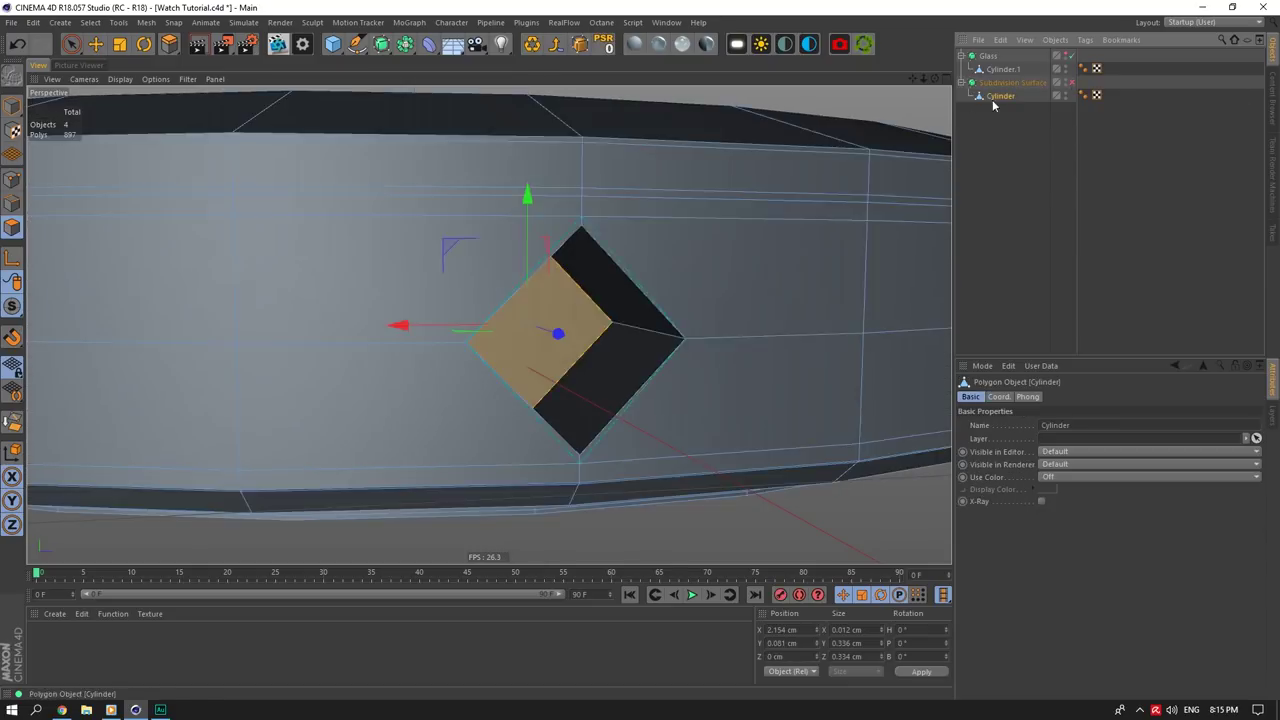
{"action": "scroll", "coordinate": [597, 341], "scroll_direction": "up", "scroll_amount": 8}
{"action": "right_click", "coordinate": [742, 342]}
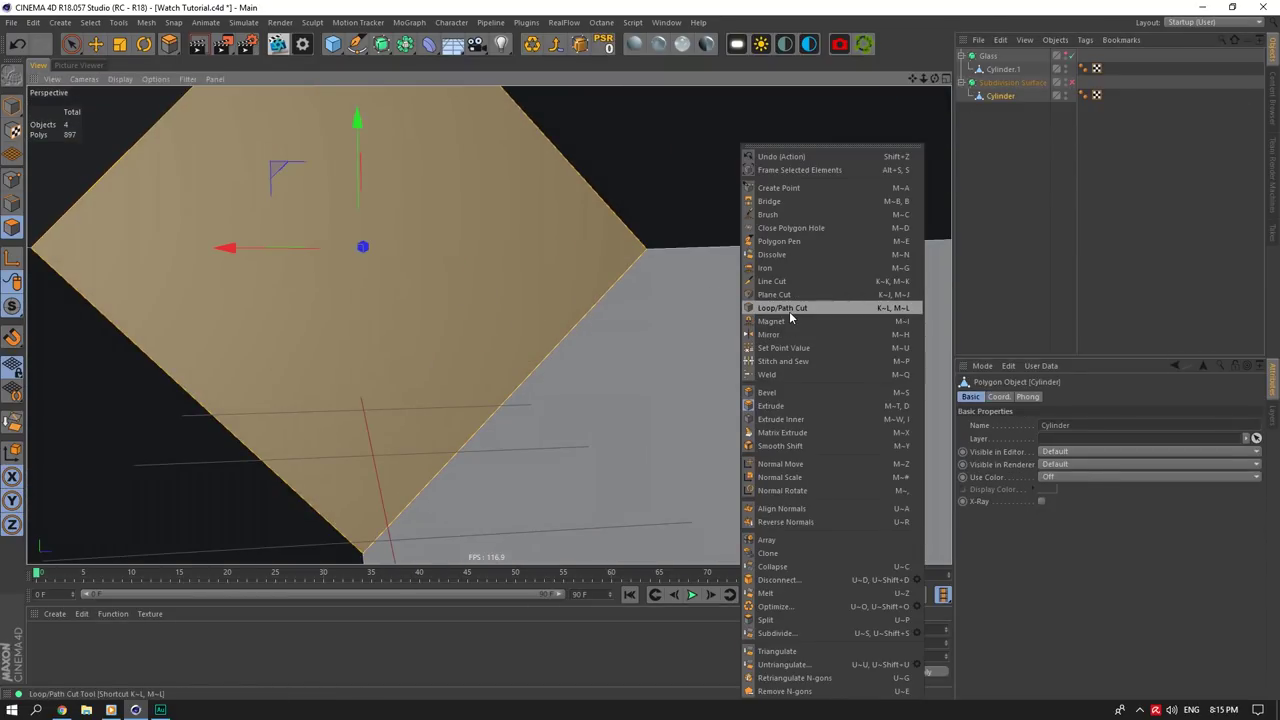
{"action": "left_click", "coordinate": [789, 313]}
{"action": "scroll", "coordinate": [789, 313], "scroll_direction": "down", "scroll_amount": 5}
{"action": "left_click_drag", "start_coordinate": [934, 79], "coordinate": [918, 88]}
{"action": "scroll", "coordinate": [730, 218], "scroll_direction": "up", "scroll_amount": 6}
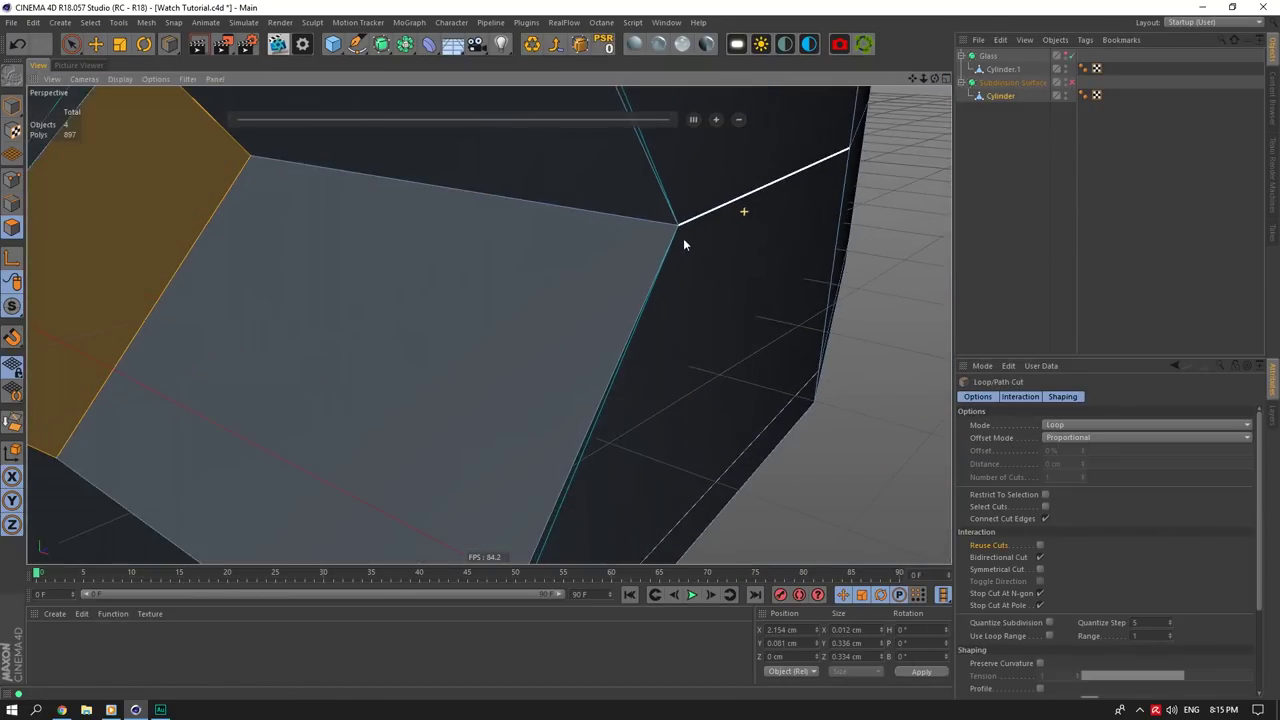
{"action": "left_click", "coordinate": [672, 226]}
{"action": "left_click", "coordinate": [1062, 132]}
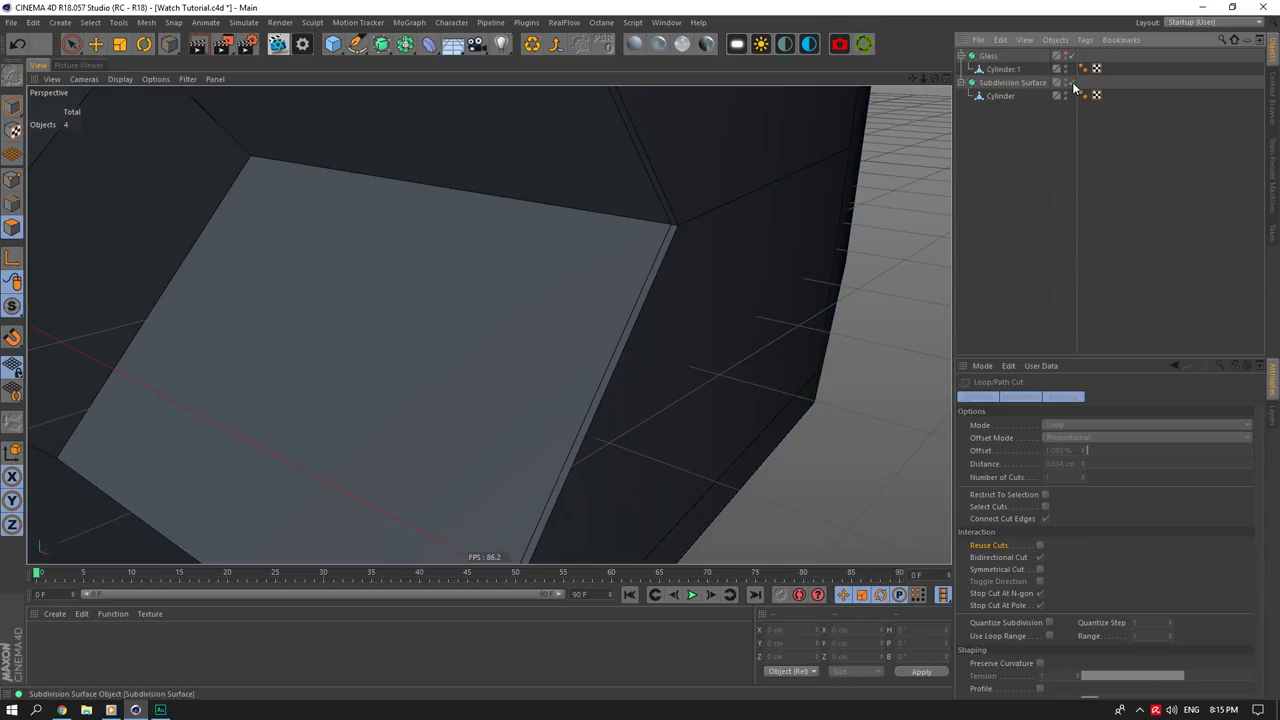
{"action": "left_click", "coordinate": [1073, 84]}
{"action": "left_click", "coordinate": [1073, 84]}
Step: Add a second loop cut at a 37.818% offset beside the recess rim and inspect the smoothed opening
{"action": "left_click", "coordinate": [1000, 97]}
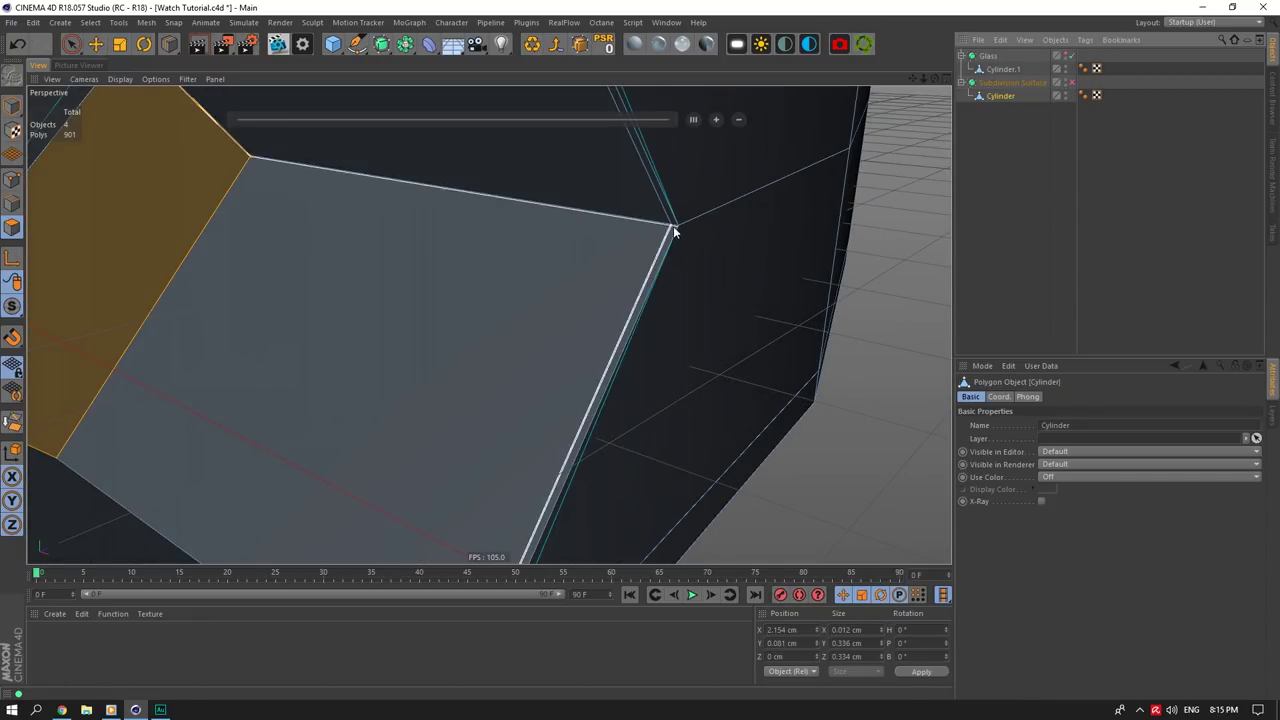
{"action": "left_click", "coordinate": [672, 226]}
{"action": "left_click", "coordinate": [1073, 84]}
{"action": "left_click", "coordinate": [1073, 84]}
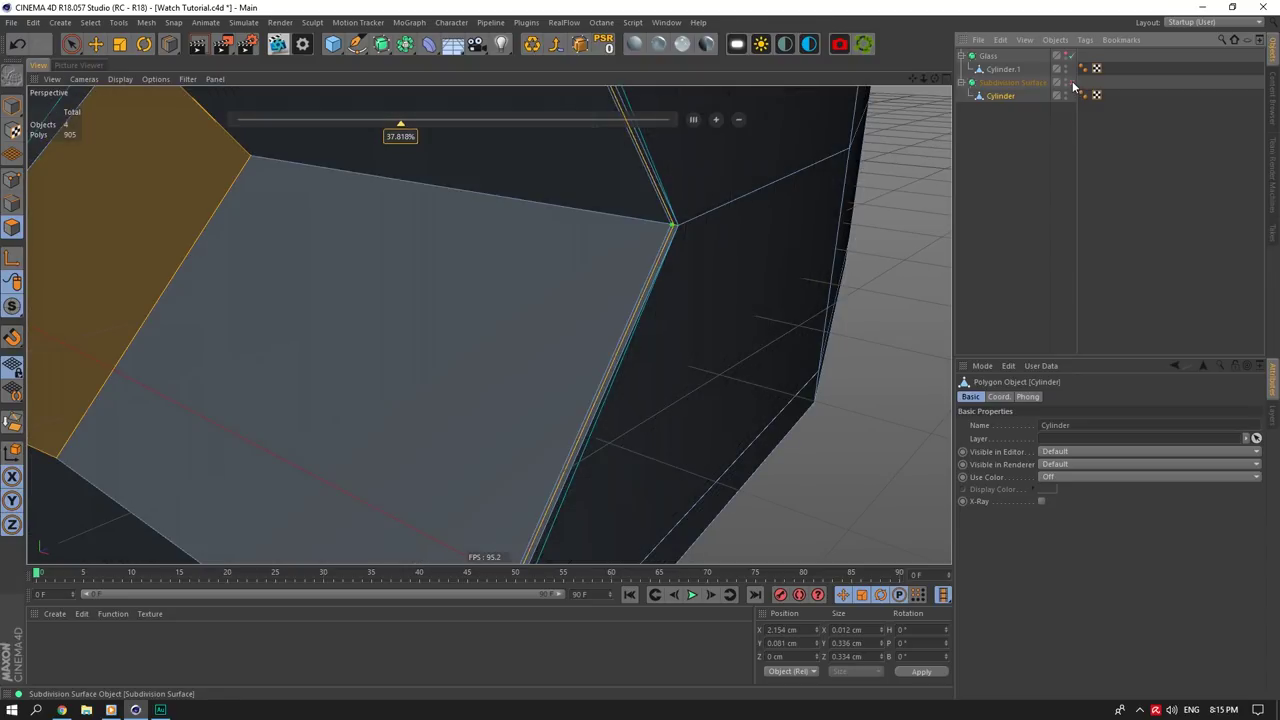
{"action": "left_click", "coordinate": [1073, 84]}
{"action": "left_click", "coordinate": [1072, 84]}
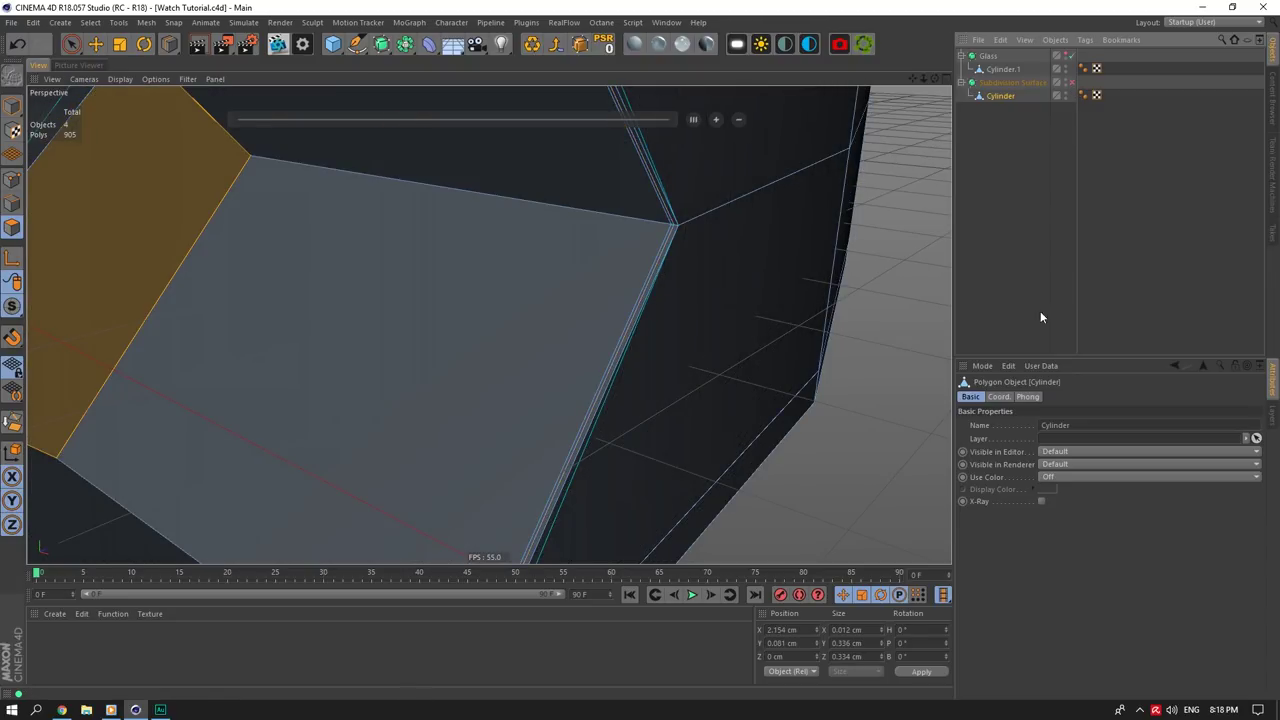
{"action": "left_click", "coordinate": [1042, 186]}
{"action": "left_click", "coordinate": [1072, 83]}
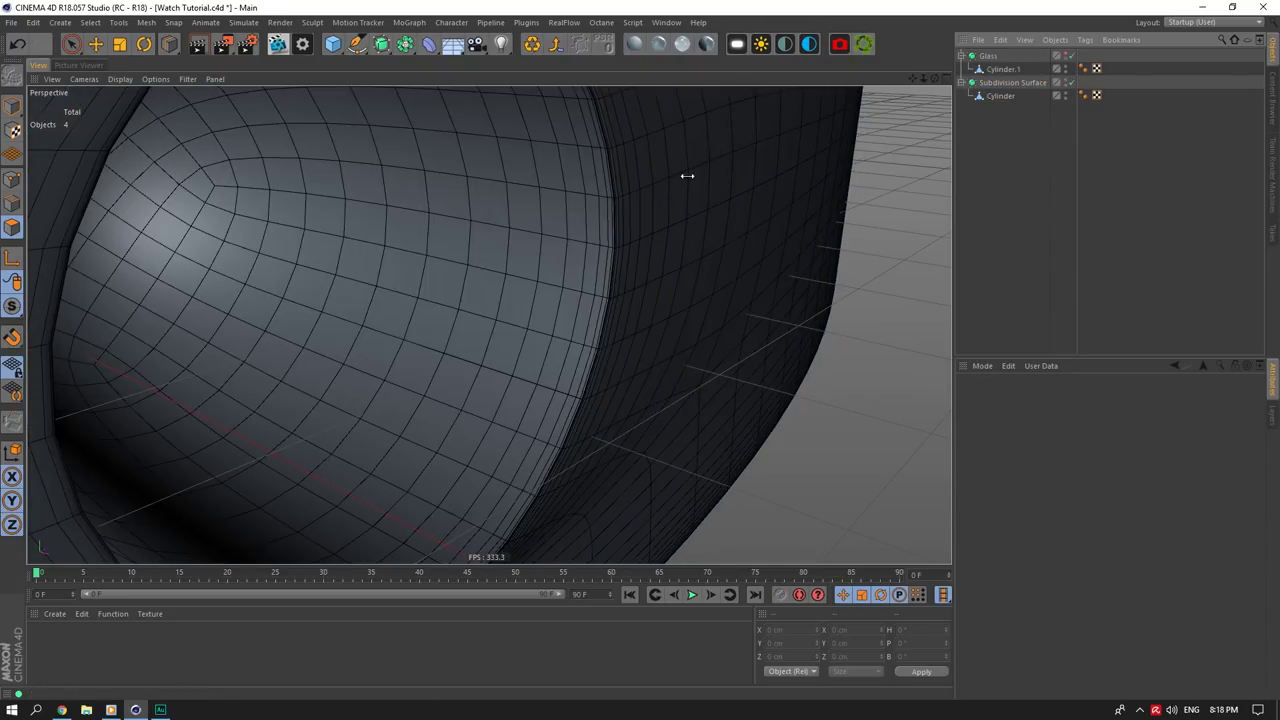
{"action": "right_click_drag", "start_coordinate": [684, 178], "coordinate": [590, 136], "text": "alt"}
{"action": "left_click_drag", "start_coordinate": [936, 79], "coordinate": [815, 80]}
{"action": "left_click", "coordinate": [1018, 97]}
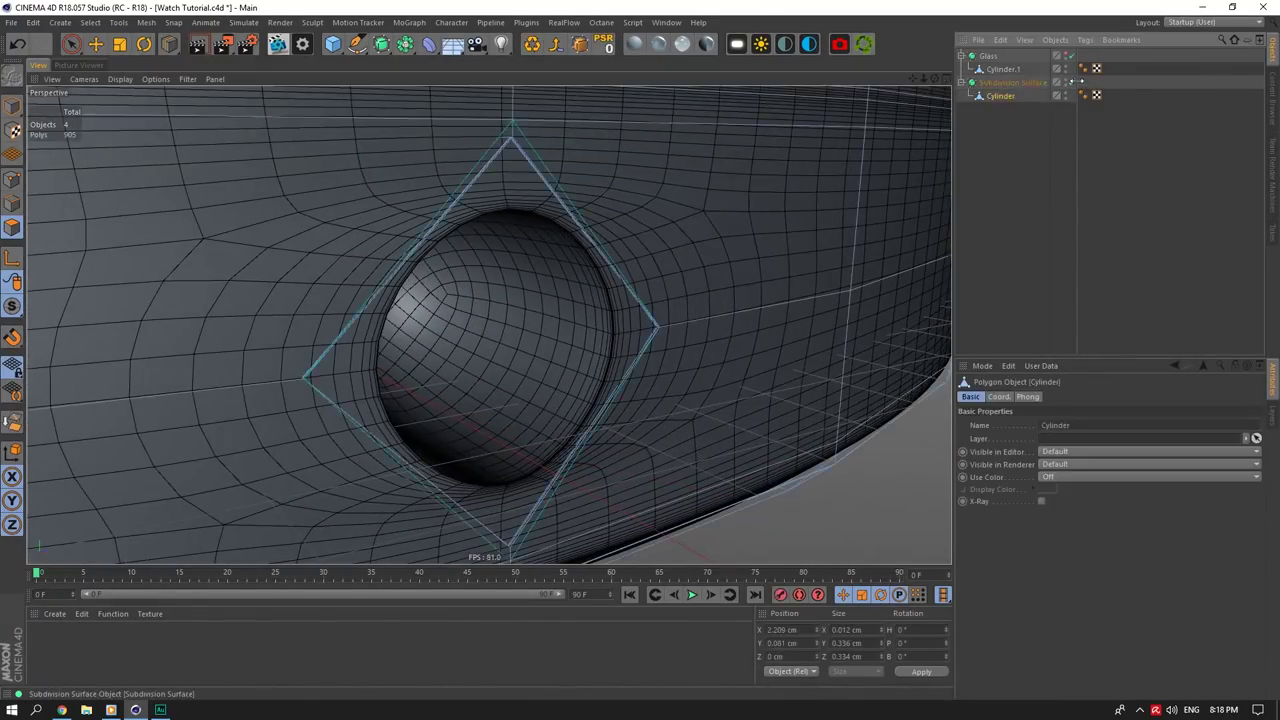
Step: In edge mode, select the support loops just inside the recess rim and move them slightly inward along X with smoothing shown
{"action": "left_click", "coordinate": [1072, 83]}
{"action": "right_click_drag", "start_coordinate": [384, 224], "coordinate": [397, 192], "text": "alt"}
{"action": "left_click", "coordinate": [95, 47]}
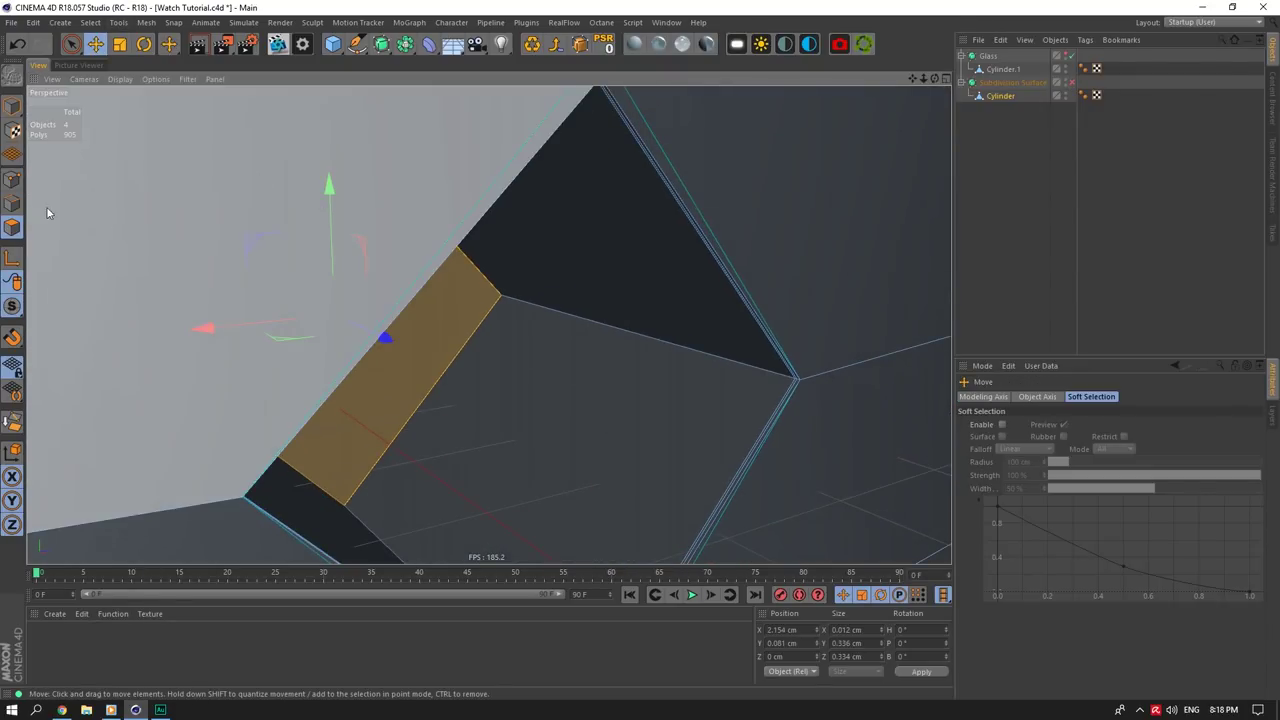
{"action": "left_click", "coordinate": [13, 204]}
{"action": "scroll", "coordinate": [689, 394], "scroll_direction": "up", "scroll_amount": 5}
{"action": "scroll", "coordinate": [869, 389], "scroll_direction": "down", "scroll_amount": 2}
{"action": "scroll", "coordinate": [899, 369], "scroll_direction": "down", "scroll_amount": 2}
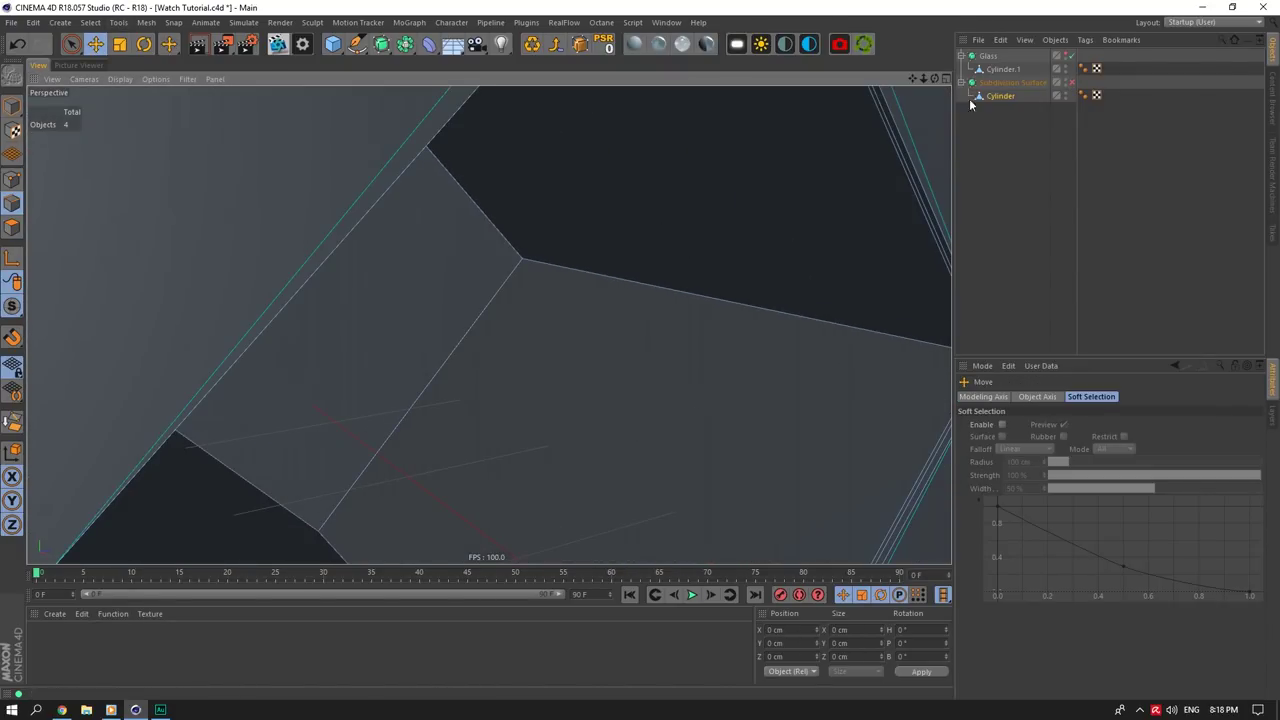
{"action": "middle_click_drag", "start_coordinate": [494, 328], "coordinate": [375, 271], "text": "alt"}
{"action": "double_click", "coordinate": [774, 274]}
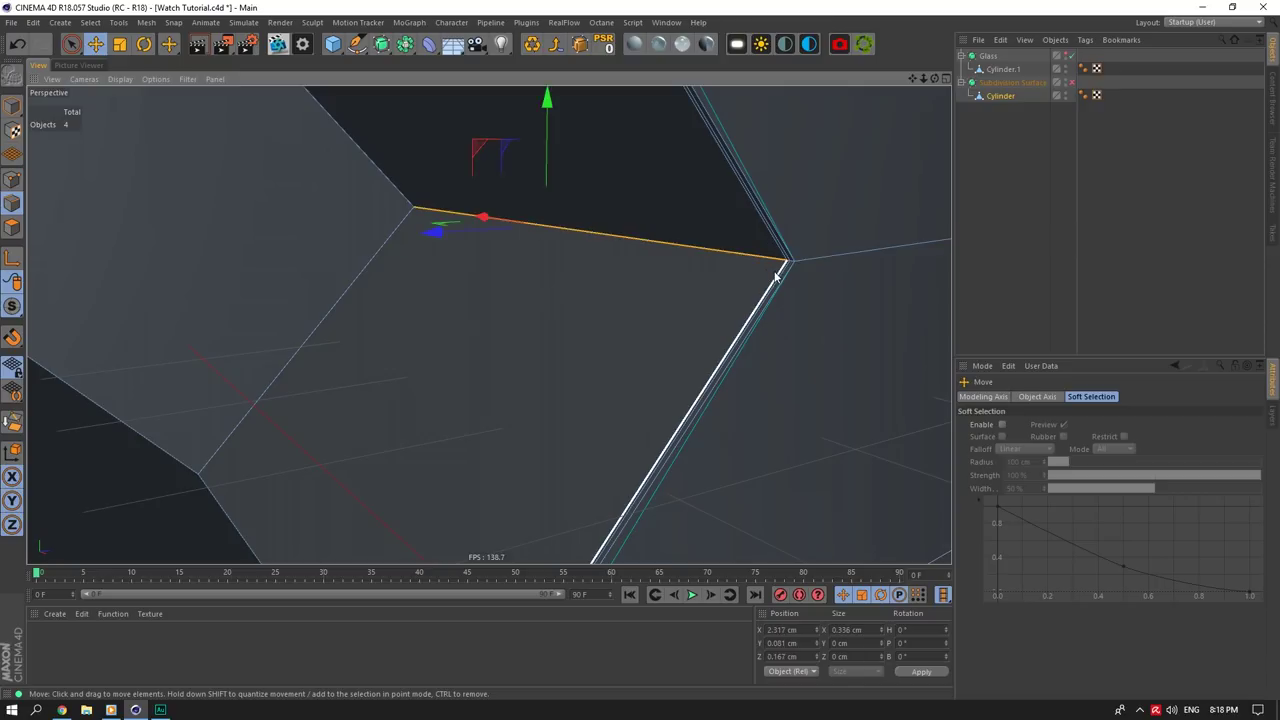
{"action": "scroll", "coordinate": [777, 286], "scroll_direction": "up", "scroll_amount": 4}
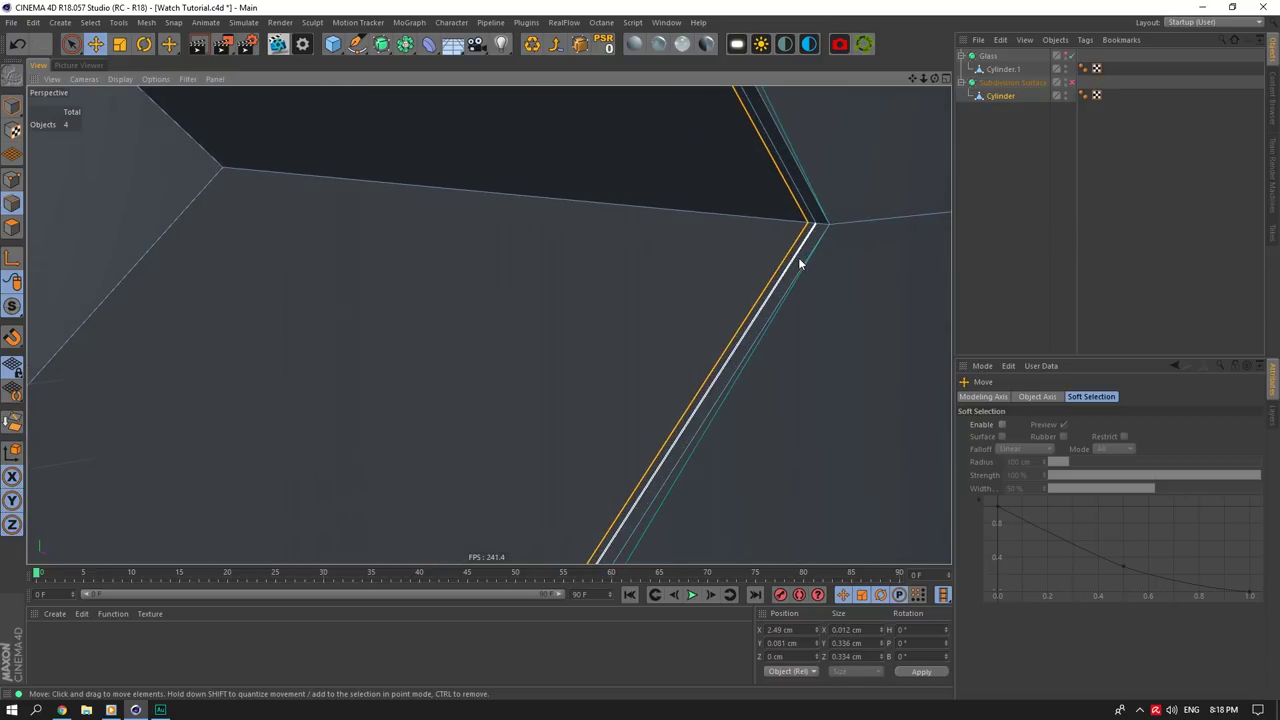
{"action": "double_click", "coordinate": [800, 261], "text": "shift"}
{"action": "scroll", "coordinate": [800, 260], "scroll_direction": "down", "scroll_amount": 4}
{"action": "left_click", "coordinate": [1072, 82]}
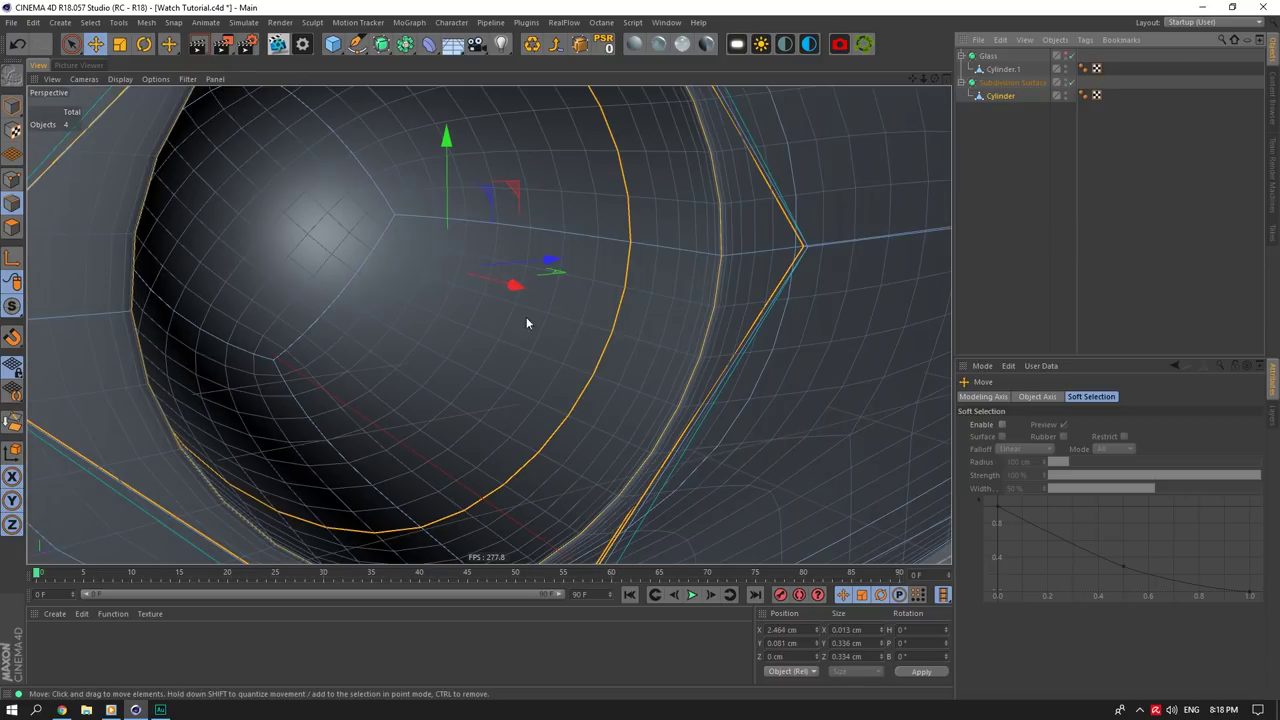
{"action": "left_click_drag", "start_coordinate": [520, 290], "coordinate": [514, 283]}
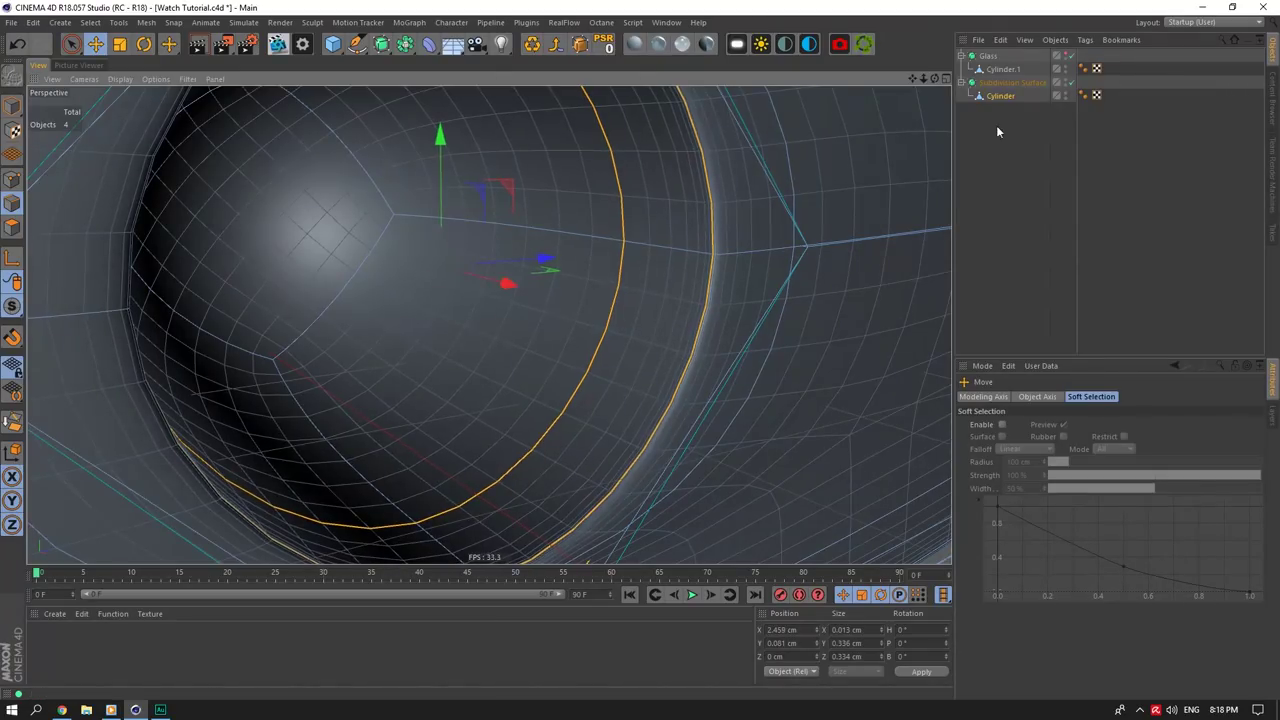
Step: Move the innermost support loop deeper into the recess to X 2.467 cm to soften the rim
{"action": "left_click", "coordinate": [998, 130]}
{"action": "left_click", "coordinate": [1072, 83]}
{"action": "left_click", "coordinate": [1010, 97]}
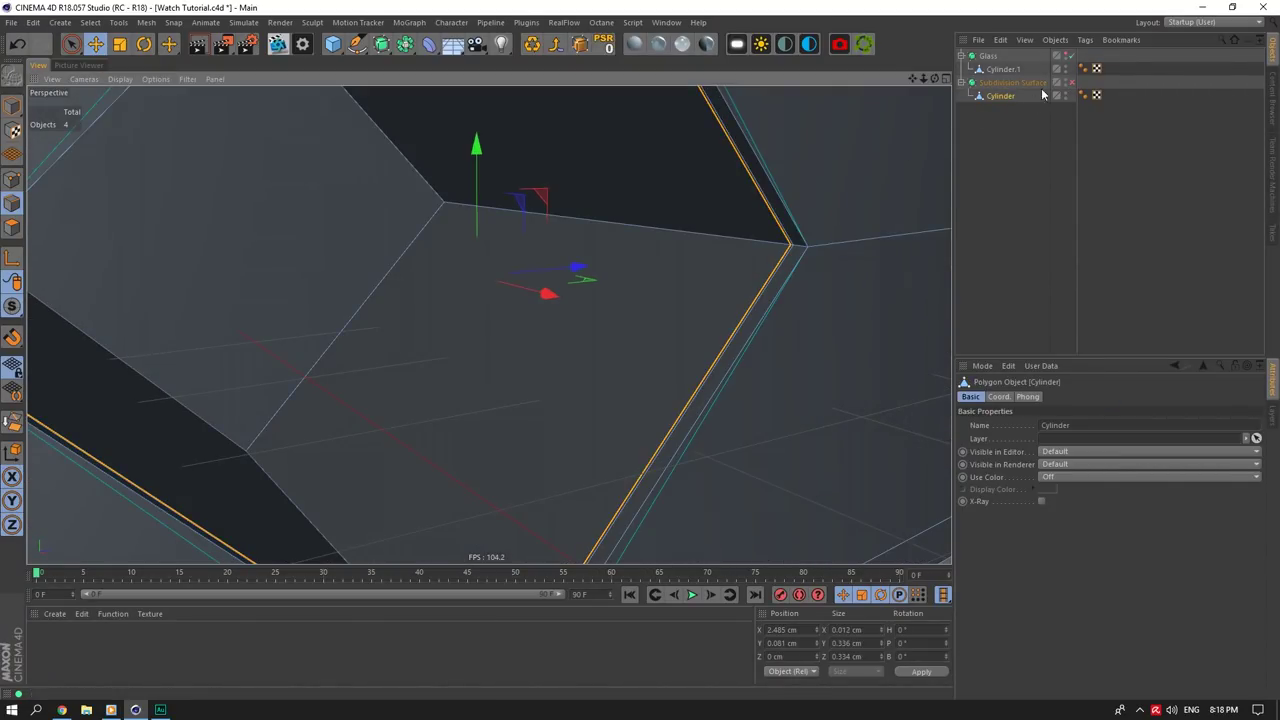
{"action": "left_click", "coordinate": [1072, 83]}
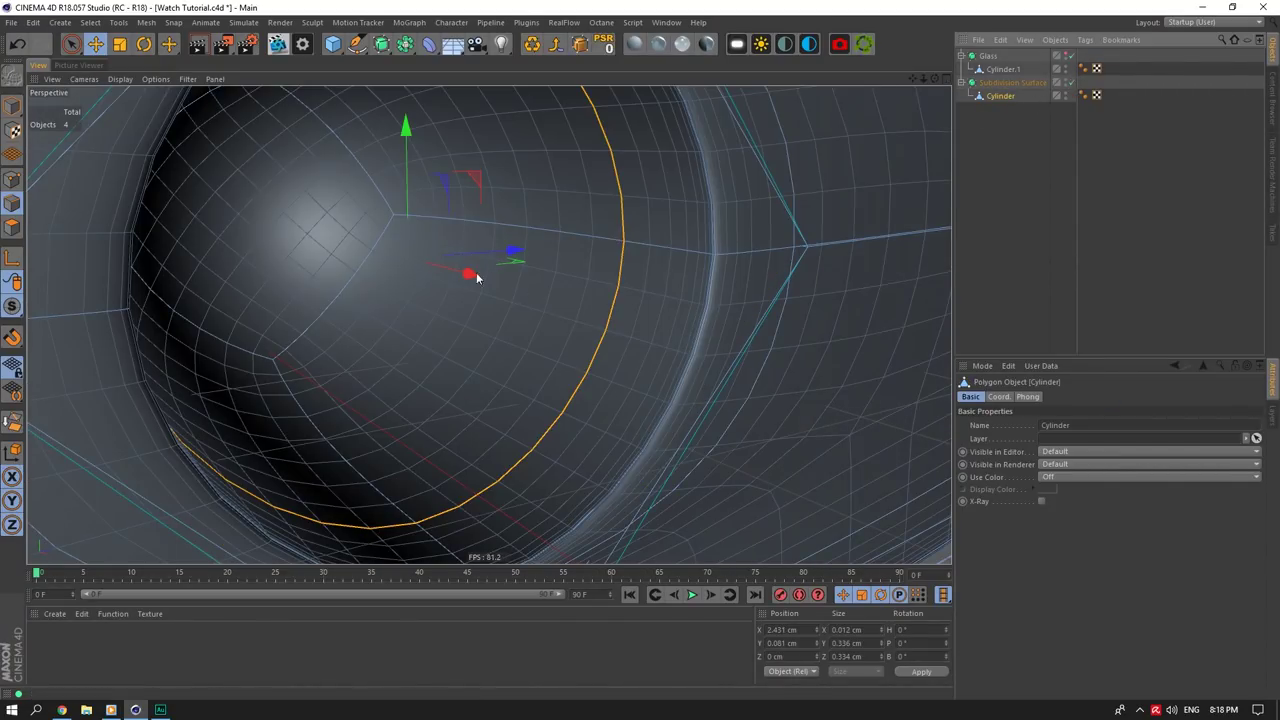
{"action": "left_click_drag", "start_coordinate": [476, 278], "coordinate": [461, 272]}
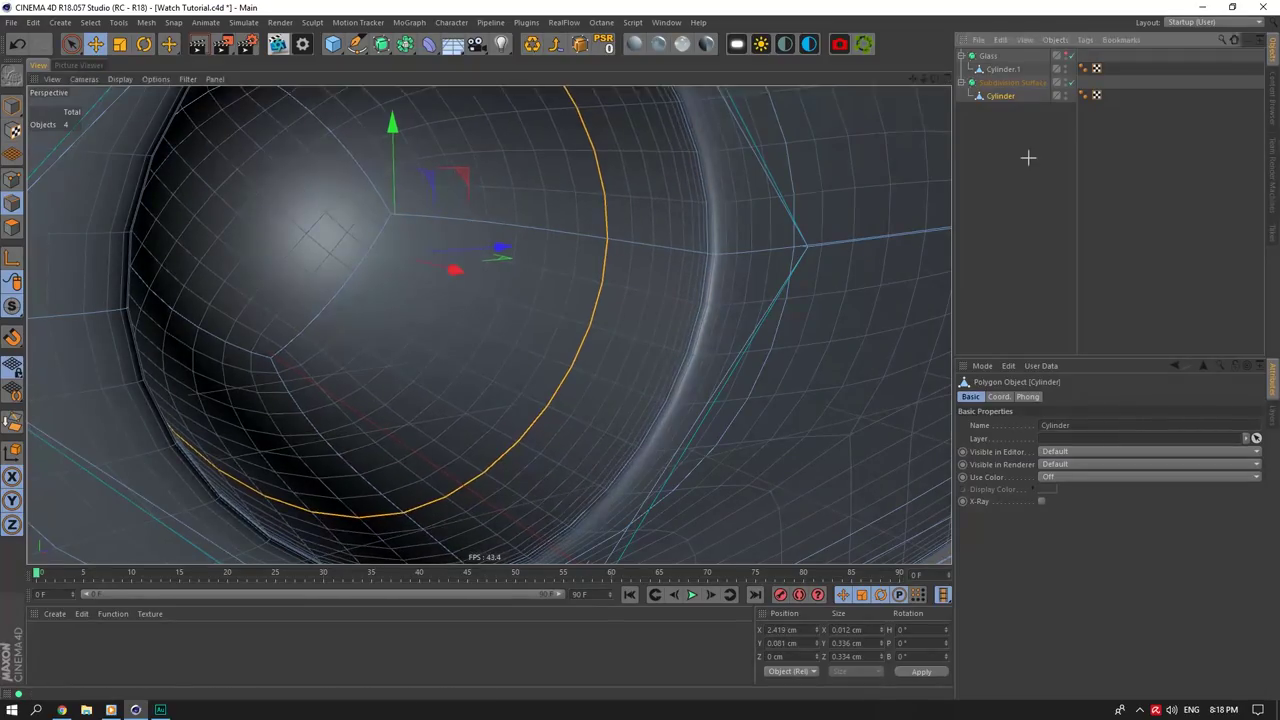
{"action": "left_click", "coordinate": [1028, 158]}
{"action": "left_click", "coordinate": [1008, 97]}
{"action": "left_click", "coordinate": [1072, 83]}
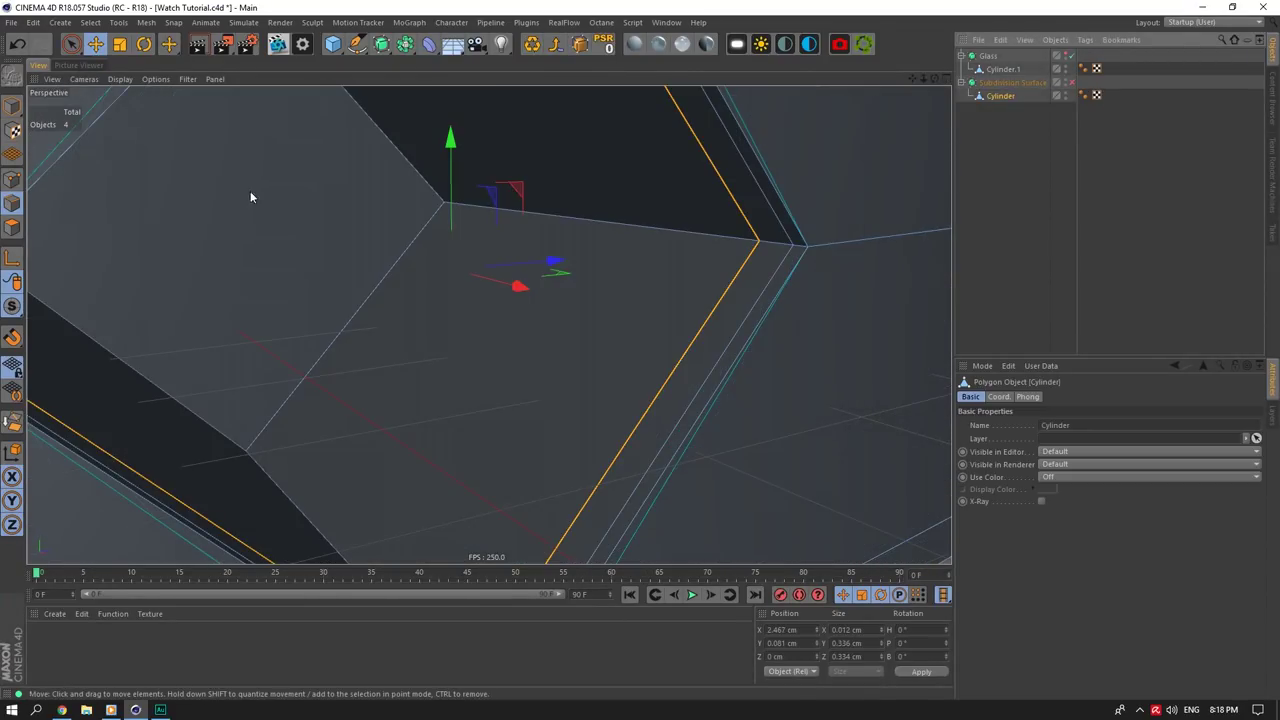
Step: Select the four edges of the recess floor and raise their Subdivision Surface weight until the floor edge is sharp
{"action": "left_click", "coordinate": [401, 250]}
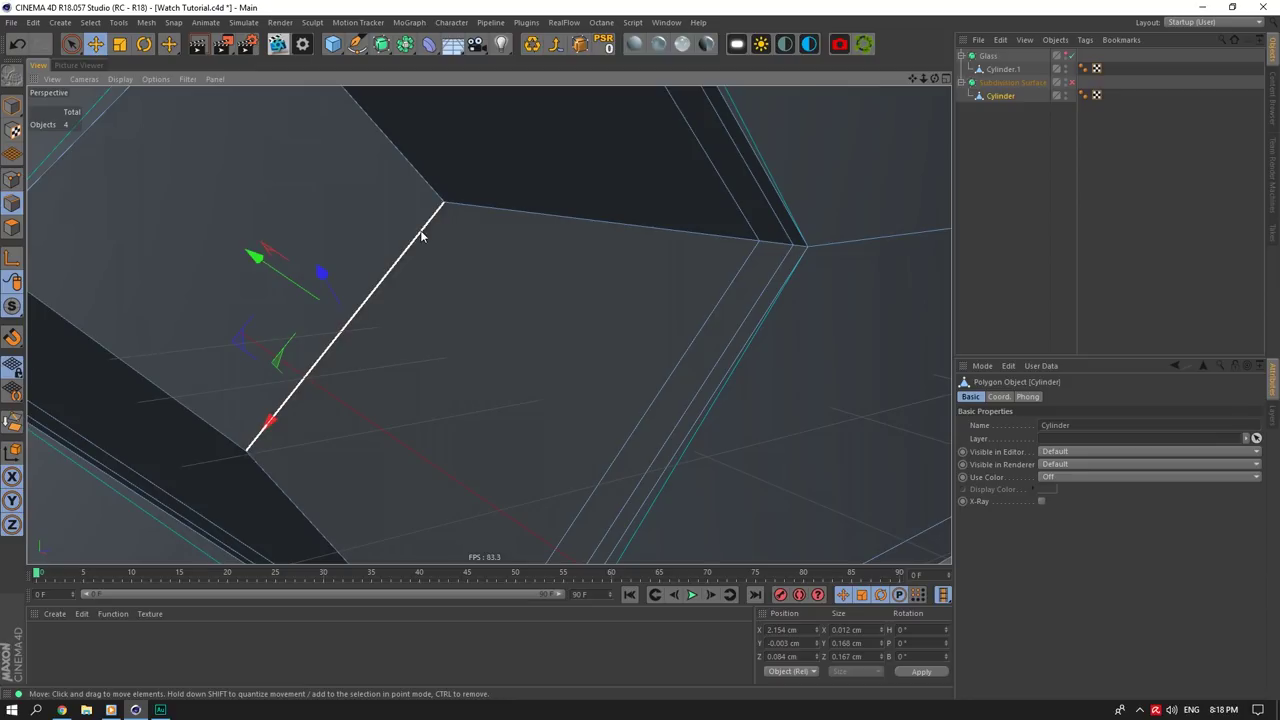
{"action": "left_click_drag", "start_coordinate": [401, 250], "coordinate": [488, 323], "text": "alt"}
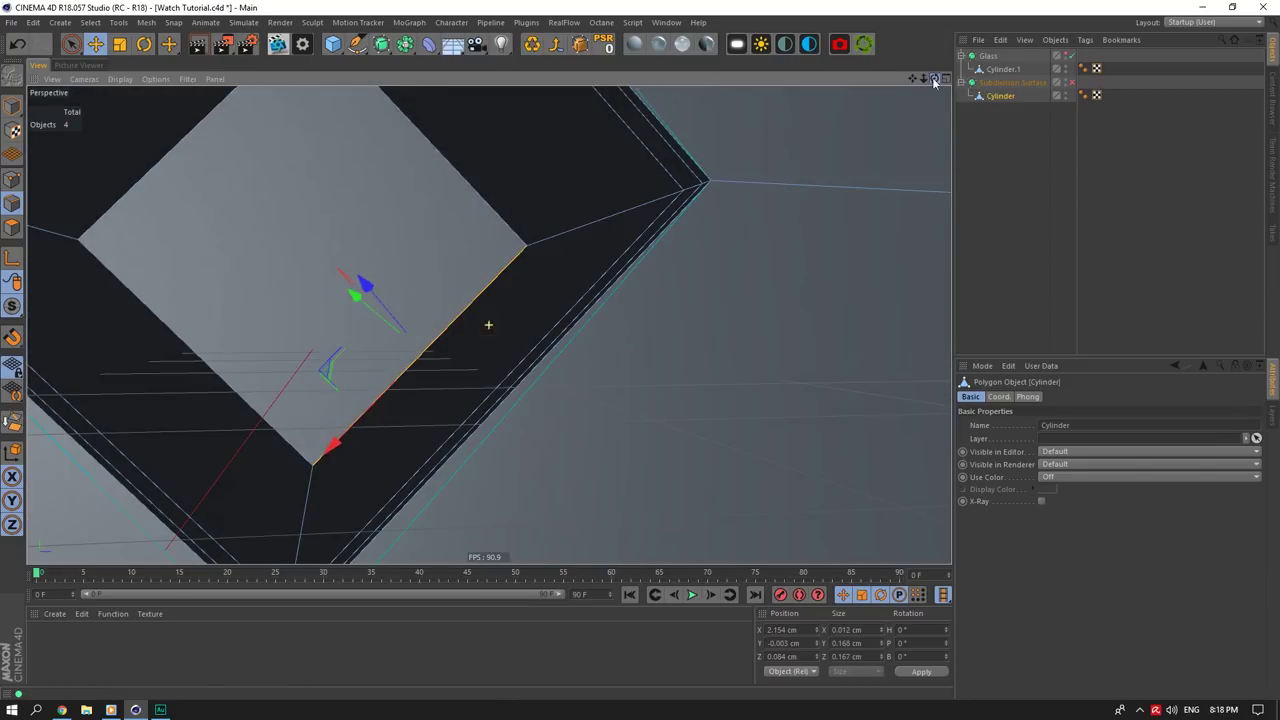
{"action": "left_click", "coordinate": [424, 158], "text": "shift"}
{"action": "left_click", "coordinate": [139, 153], "text": "shift"}
{"action": "left_click", "coordinate": [126, 300], "text": "shift"}
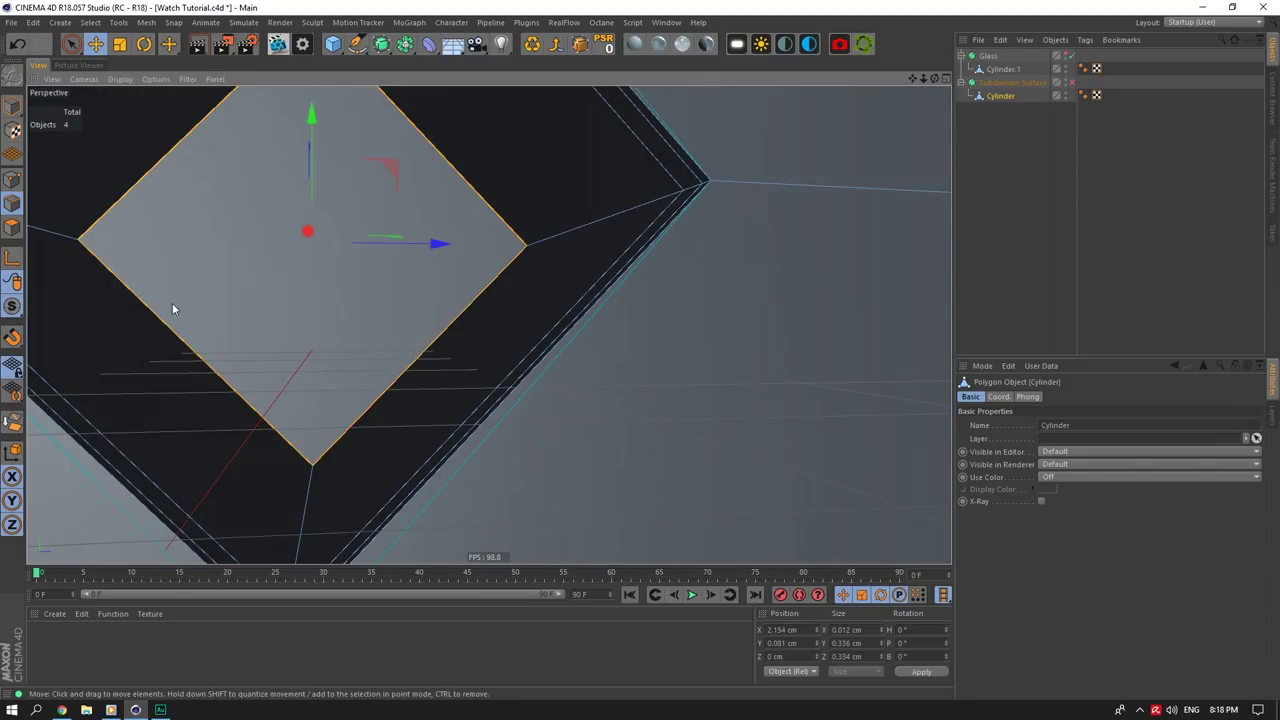
{"action": "left_click", "coordinate": [1071, 83]}
{"action": "left_click", "coordinate": [581, 44]}
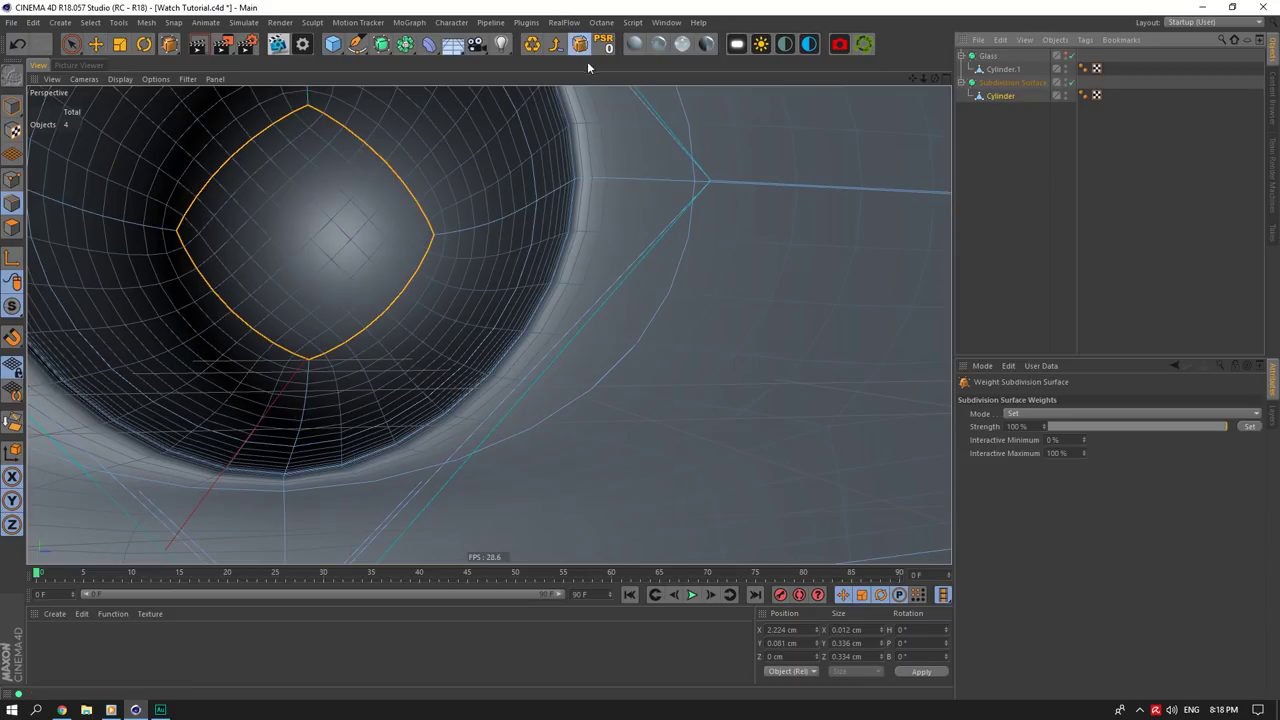
{"action": "left_click_drag", "start_coordinate": [225, 334], "coordinate": [380, 334]}
Step: Examine the smoothed round recess and the surrounding case side from several angles
{"action": "scroll", "coordinate": [282, 346], "scroll_direction": "down", "scroll_amount": 5}
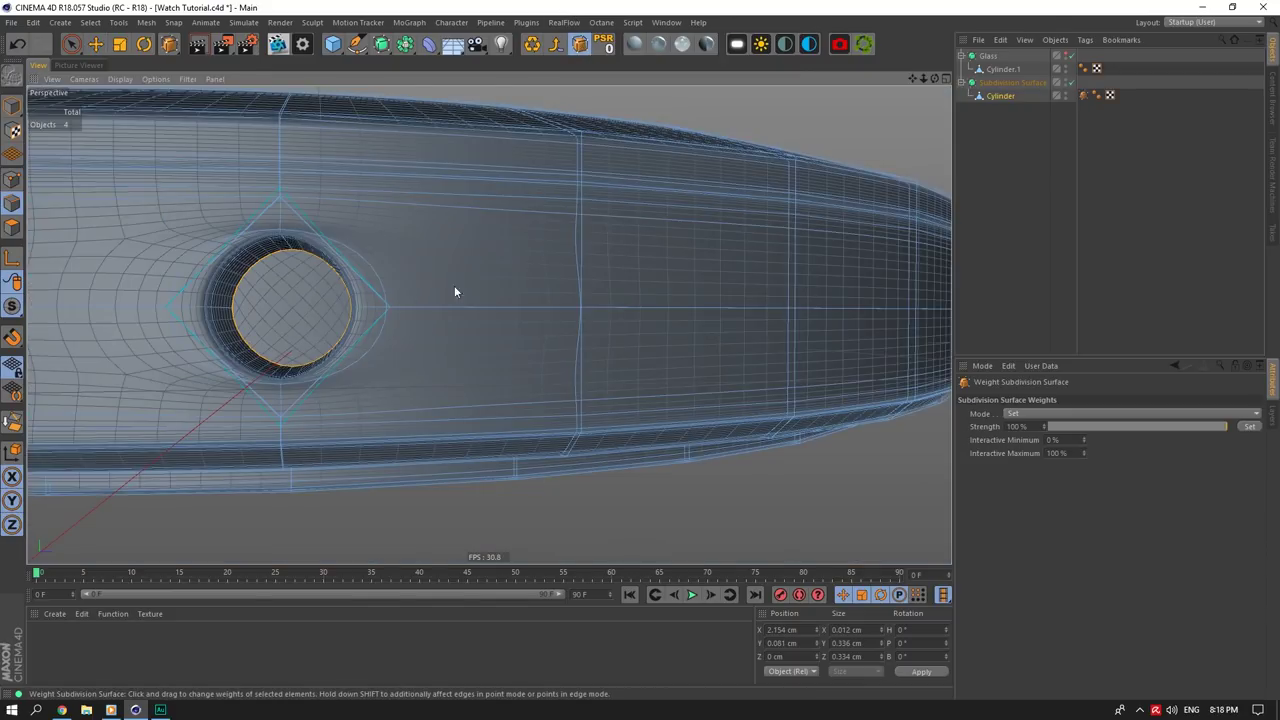
{"action": "left_click_drag", "start_coordinate": [935, 78], "coordinate": [770, 30]}
{"action": "left_click", "coordinate": [1056, 177]}
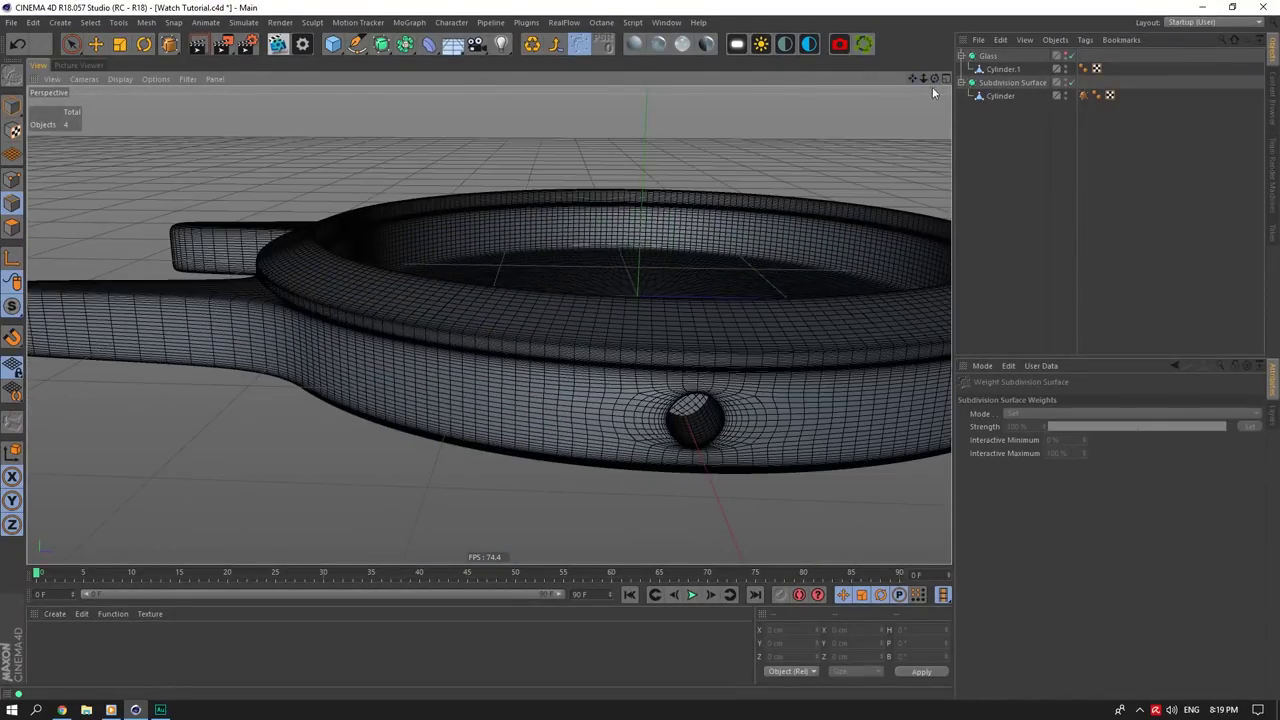
{"action": "left_click_drag", "start_coordinate": [698, 445], "coordinate": [710, 392], "text": "alt"}
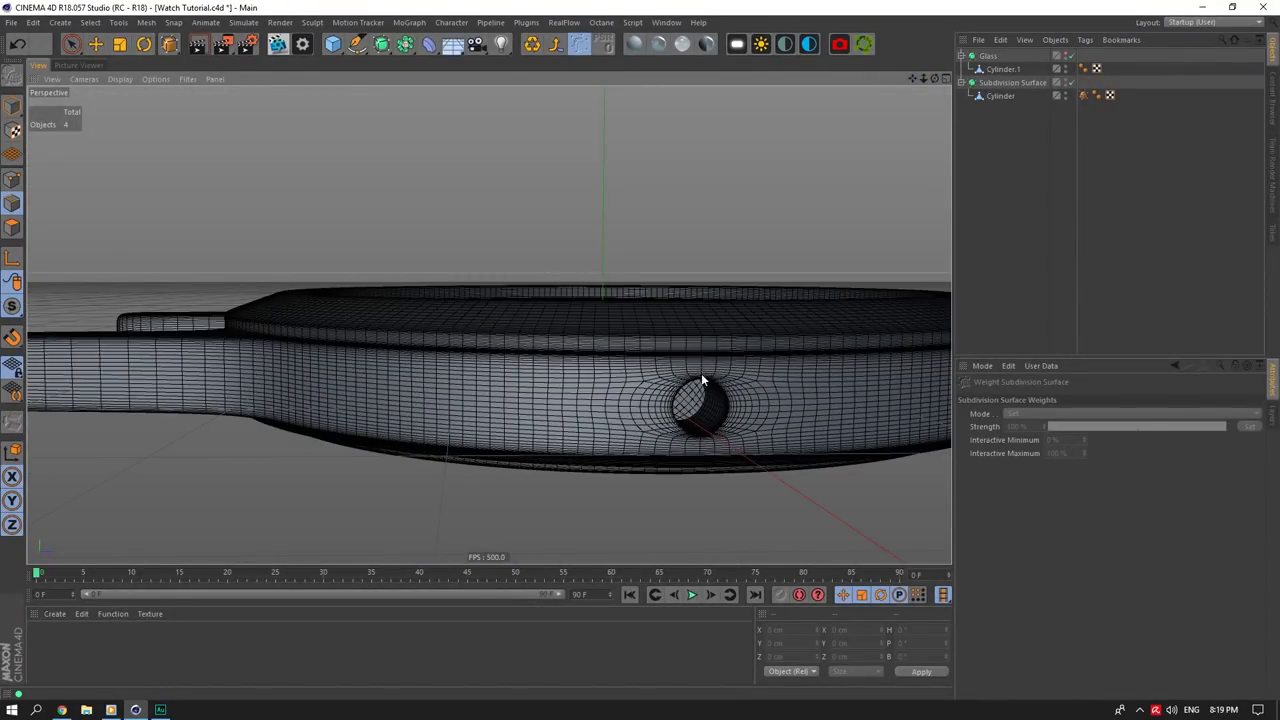
{"action": "mouse_move", "coordinate": [468, 346]}
{"action": "left_mouse_down", "text": "alt"}
{"action": "mouse_move", "coordinate": [489, 323]}
{"action": "mouse_move", "coordinate": [470, 335]}
{"action": "left_mouse_up", "text": "alt"}
{"action": "scroll", "coordinate": [795, 407], "scroll_direction": "up", "scroll_amount": 4}
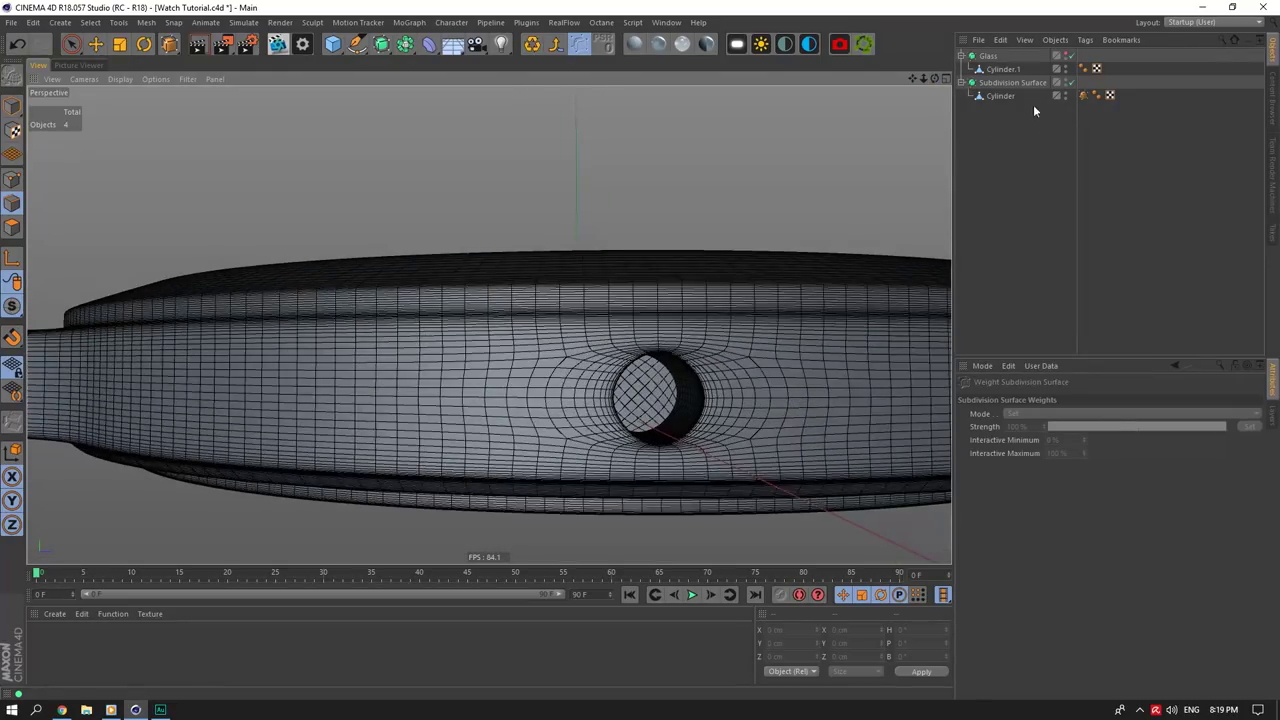
{"action": "left_click", "coordinate": [1004, 97]}
{"action": "left_click_drag", "start_coordinate": [935, 79], "coordinate": [890, 82]}
Step: In model mode, add a Cylinder primitive for the crown and set its radius to 1 cm
{"action": "left_click", "coordinate": [96, 44]}
{"action": "left_click", "coordinate": [12, 106]}
{"action": "left_click_drag", "start_coordinate": [912, 79], "coordinate": [904, 78]}
{"action": "left_click_drag", "start_coordinate": [331, 46], "coordinate": [529, 108]}
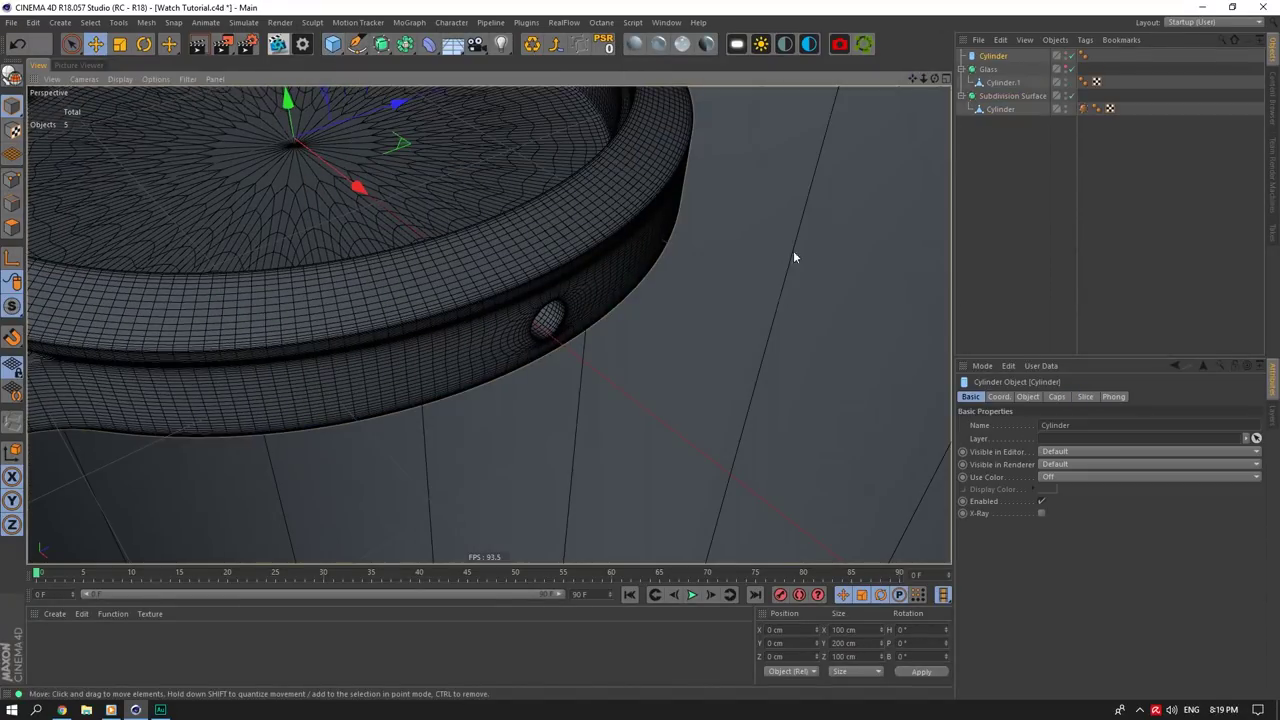
{"action": "left_click", "coordinate": [1056, 397]}
{"action": "left_click", "coordinate": [1028, 397]}
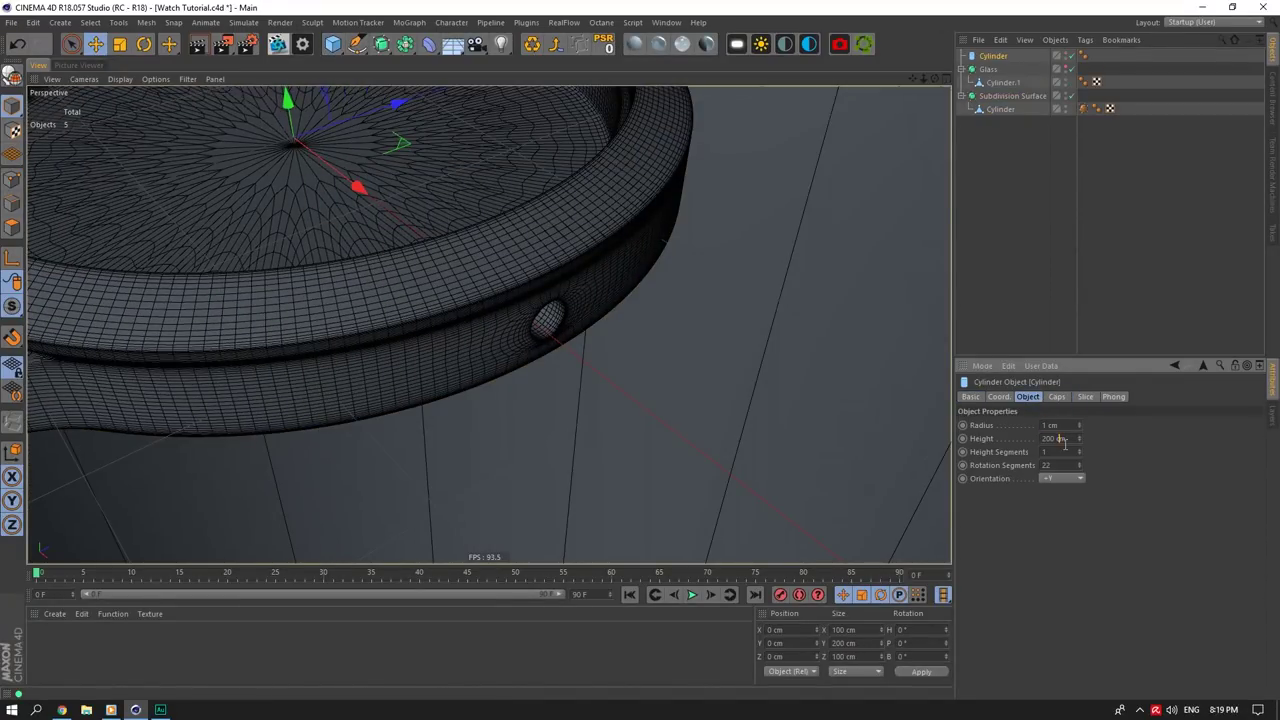
Step: Set the new cylinder's radius to 0.1 cm, height to 1 cm and rotation segments to 8, and place it near the case hole at X about 2.51 cm
{"action": "double_click", "coordinate": [1065, 441]}
{"action": "type", "text": "1"}
{"action": "double_click", "coordinate": [1068, 429]}
{"action": "left_click_drag", "start_coordinate": [360, 188], "coordinate": [703, 327]}
{"action": "double_click", "coordinate": [1063, 425]}
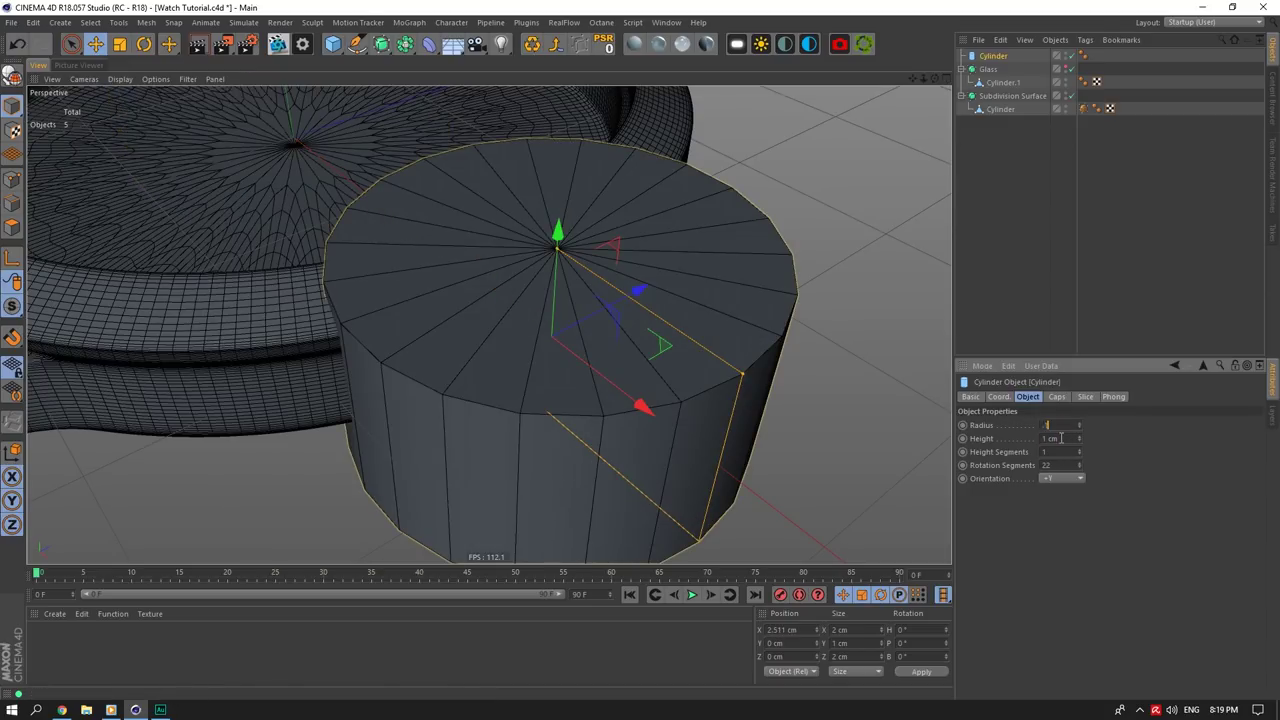
{"action": "left_click", "coordinate": [1062, 438]}
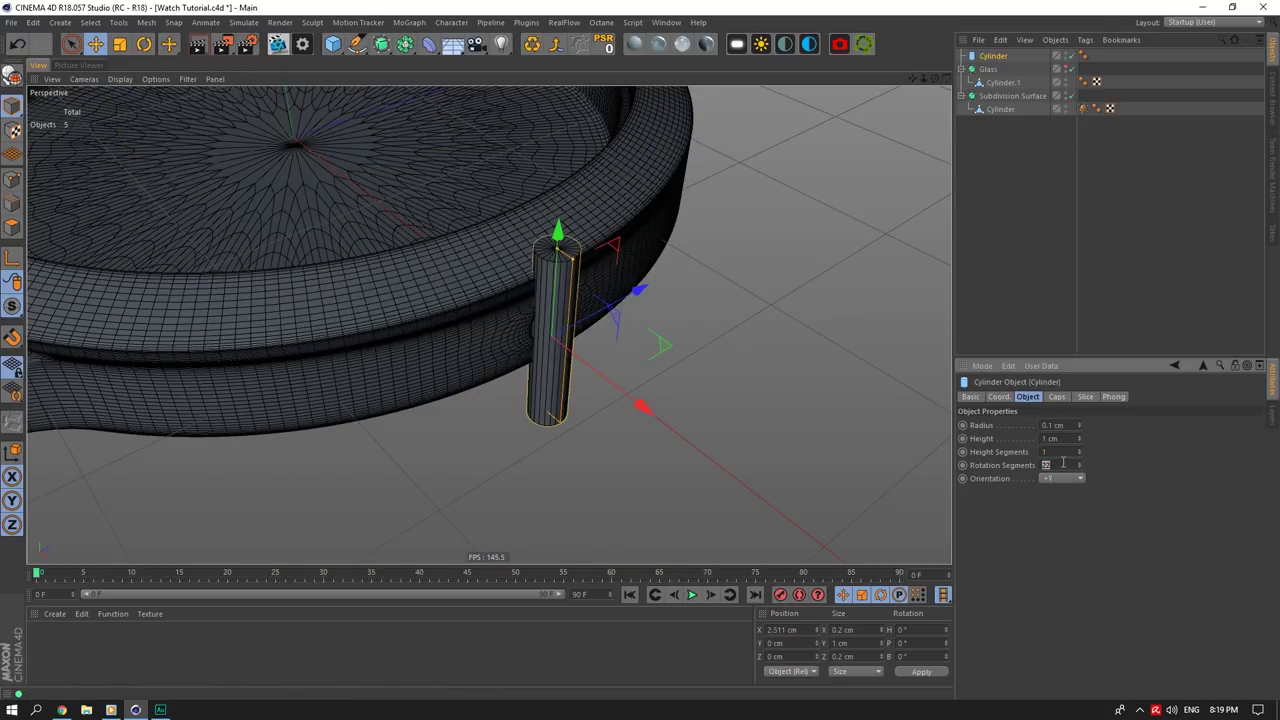
{"action": "left_click", "coordinate": [67, 711]}
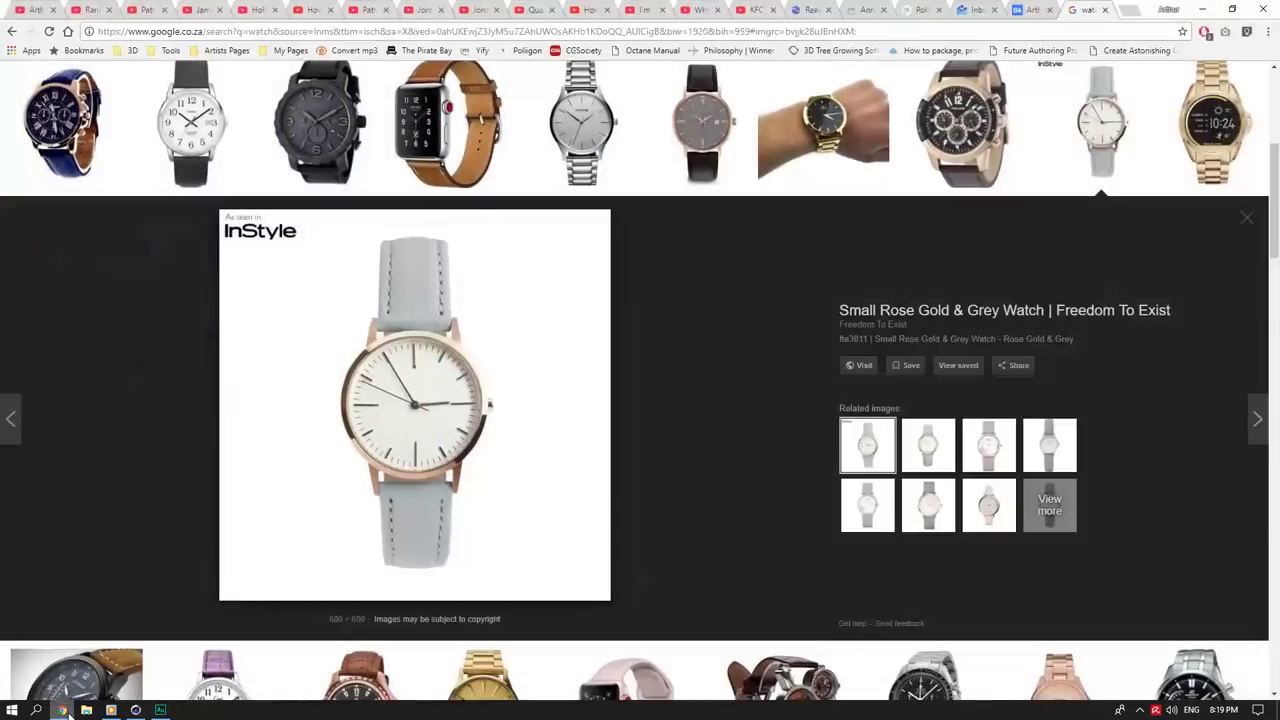
{"action": "left_click", "coordinate": [68, 713]}
Step: Make the cylinder editable and rotate it 90° in bank so that it points into the hole in the watch case
{"action": "right_click_drag", "start_coordinate": [471, 266], "coordinate": [600, 313], "text": "alt"}
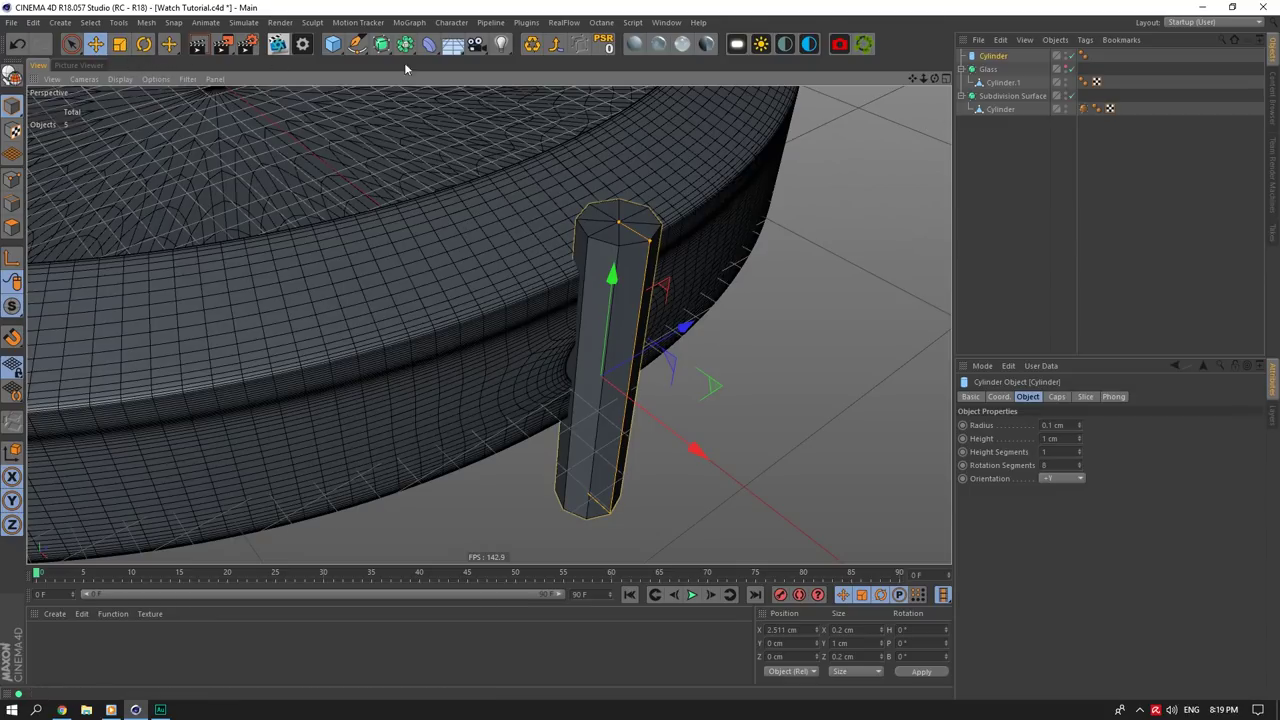
{"action": "key", "text": "c"}
{"action": "left_click", "coordinate": [144, 45]}
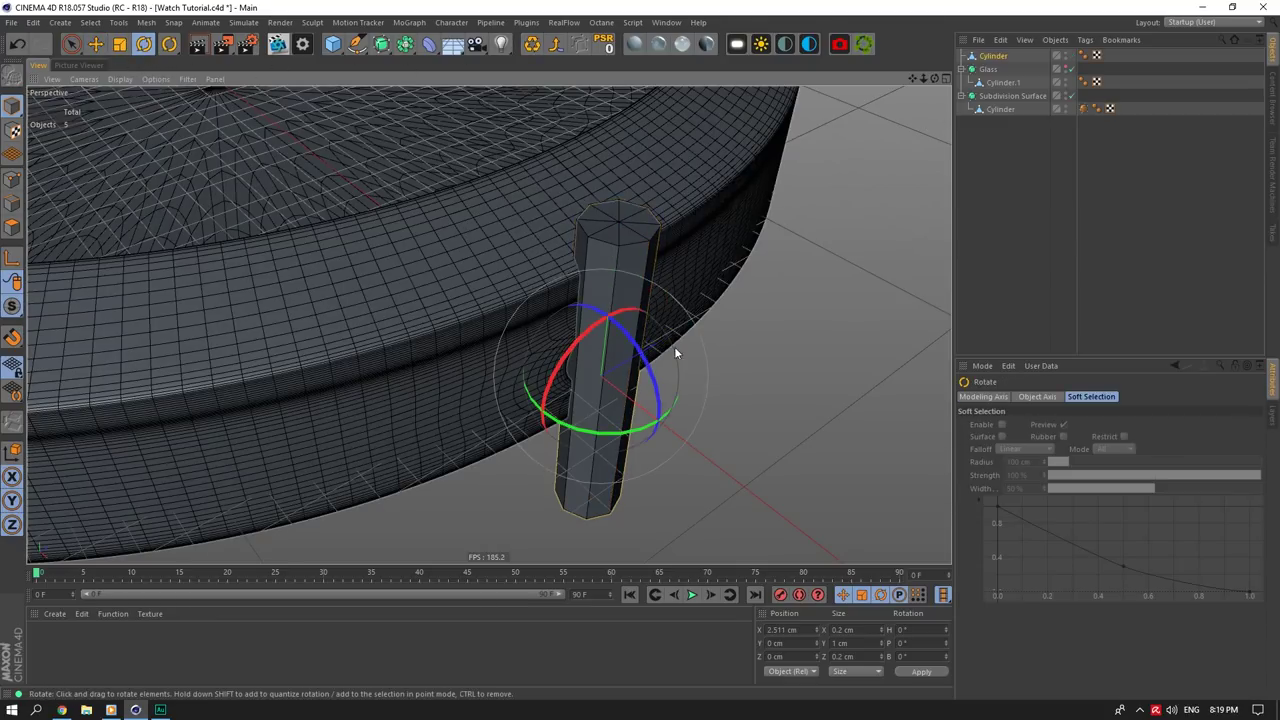
{"action": "left_click_drag", "start_coordinate": [644, 349], "coordinate": [611, 345]}
Step: Raise the cylinder to Y about 0.081 cm so that it lines up with the hole in the case
{"action": "left_click", "coordinate": [96, 45]}
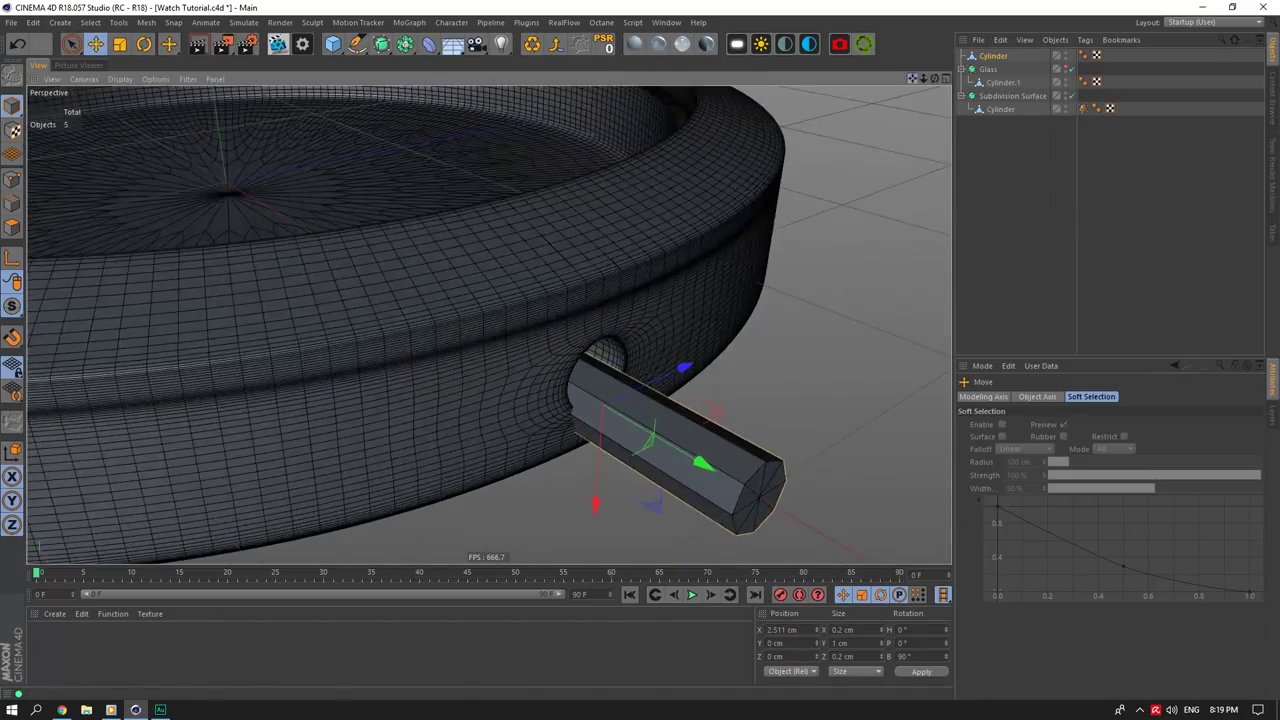
{"action": "right_click_drag", "start_coordinate": [611, 341], "coordinate": [680, 341], "text": "alt"}
{"action": "left_click_drag", "start_coordinate": [534, 454], "coordinate": [540, 421]}
{"action": "left_click_drag", "start_coordinate": [489, 324], "coordinate": [532, 423], "text": "alt"}
{"action": "right_click_drag", "start_coordinate": [660, 400], "coordinate": [618, 400], "text": "alt"}
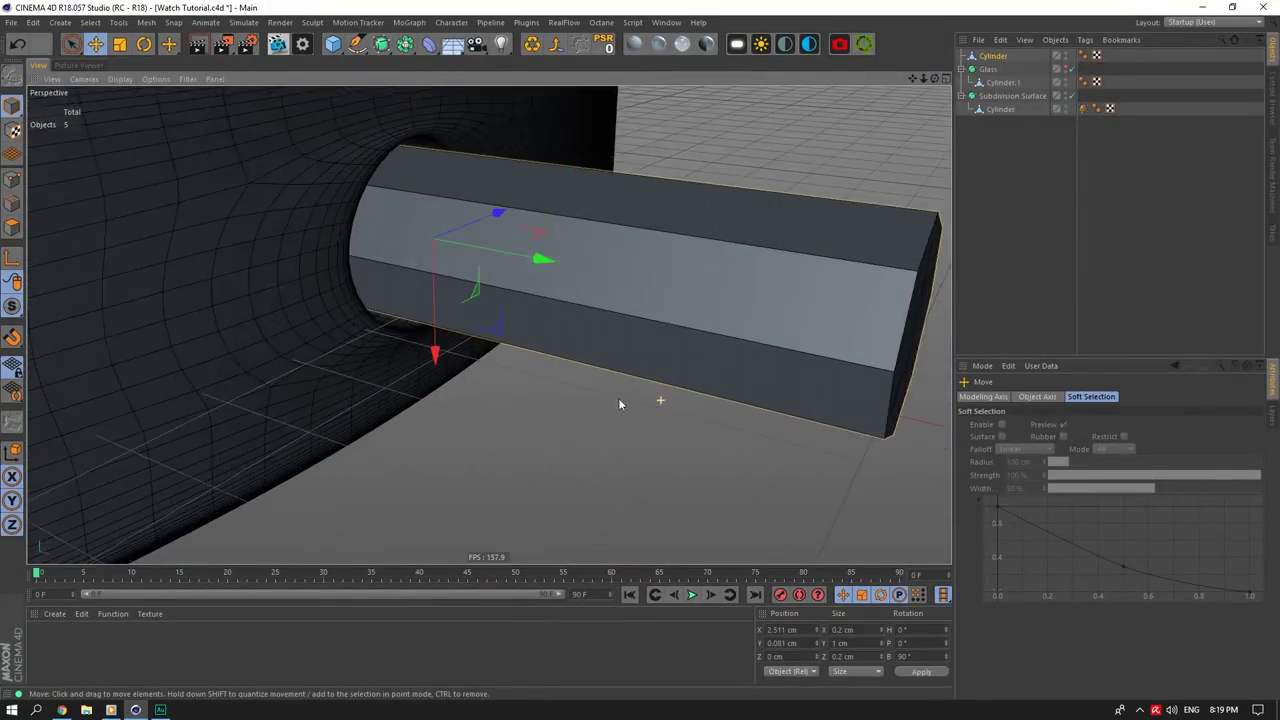
Step: Scale the cylinder's length down to about 0.47 cm and shift it along its axis to X about 2.519 cm
{"action": "left_click_drag", "start_coordinate": [504, 300], "coordinate": [340, 183], "text": "alt"}
{"action": "left_click", "coordinate": [119, 44]}
{"action": "left_click_drag", "start_coordinate": [534, 250], "coordinate": [511, 236]}
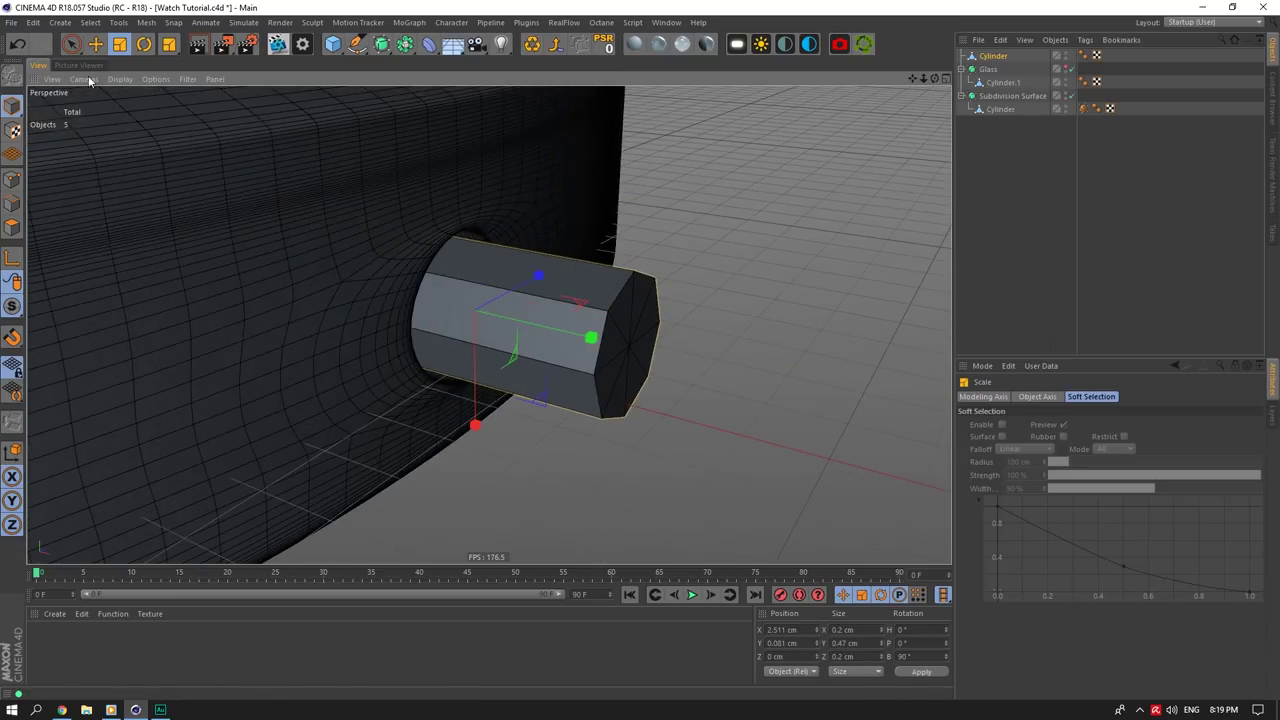
{"action": "key", "text": "e"}
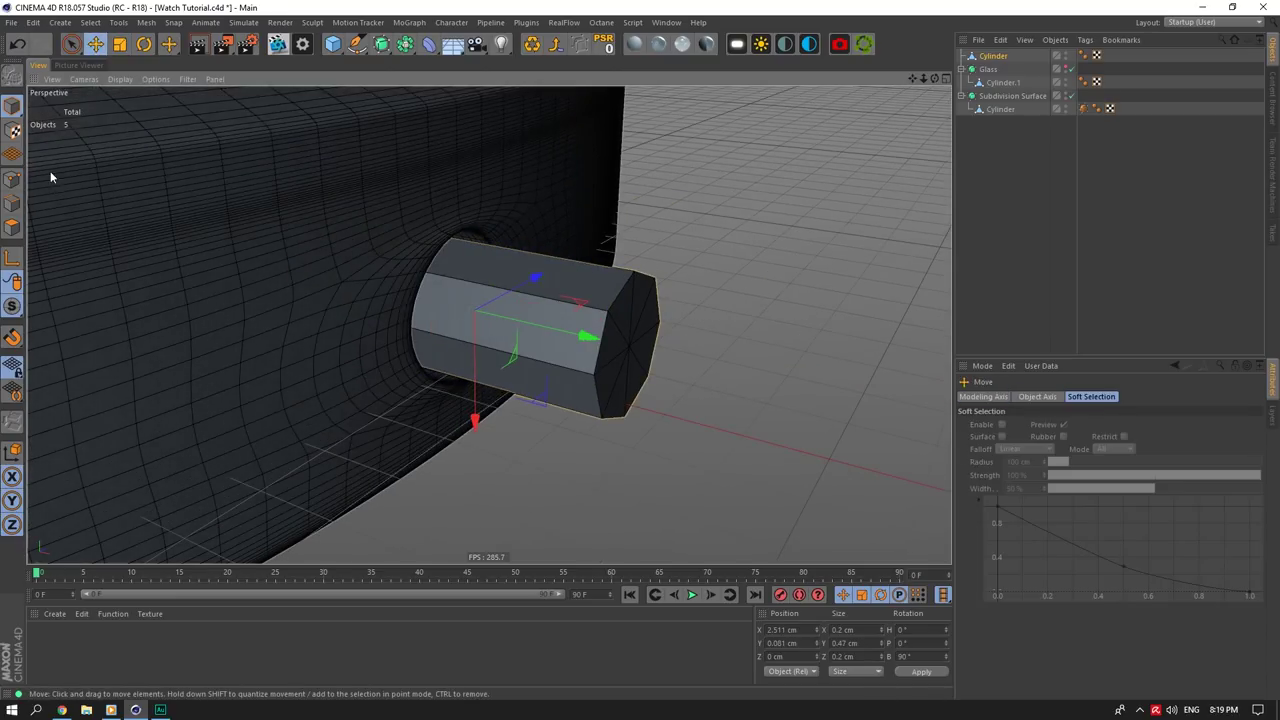
{"action": "left_click_drag", "start_coordinate": [587, 335], "coordinate": [593, 313]}
{"action": "left_click_drag", "start_coordinate": [934, 78], "coordinate": [975, 122]}
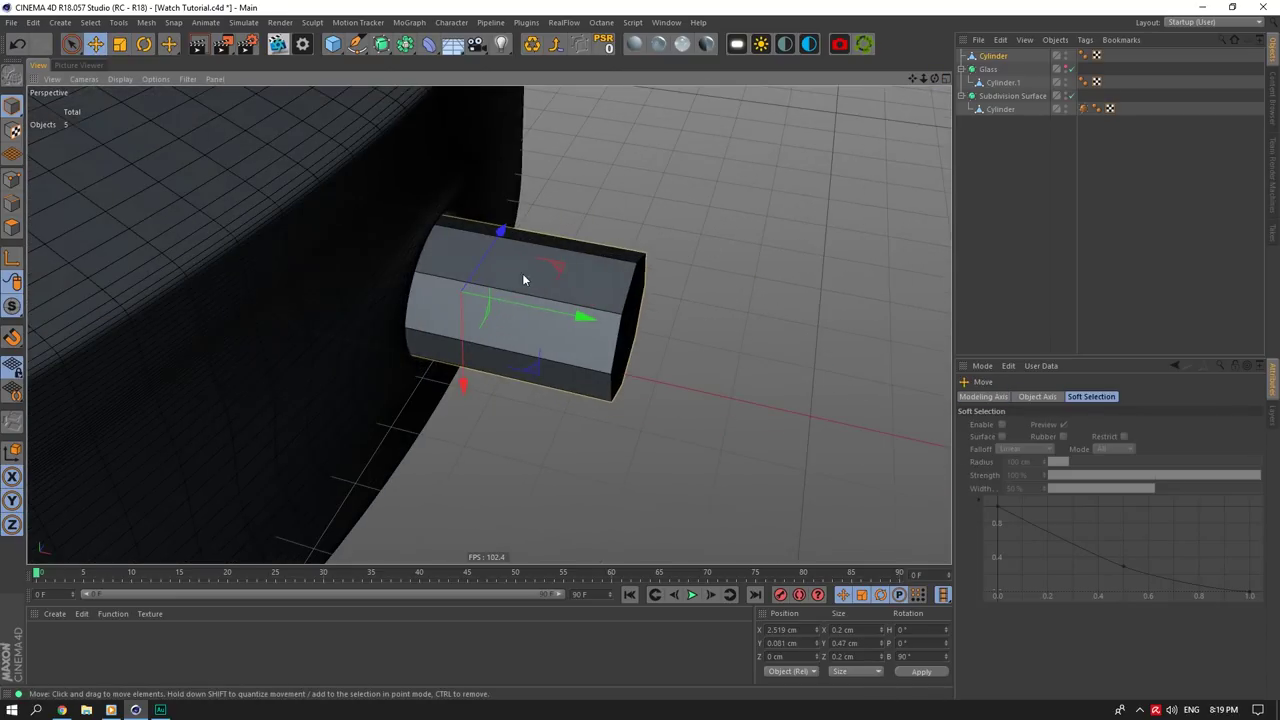
Step: Cut two closely spaced edge loops around the cylinder with Loop/Path Cut, at distances of about 0.371 cm and 0.359 cm
{"action": "left_click", "coordinate": [13, 203]}
{"action": "scroll", "coordinate": [509, 294], "scroll_direction": "up", "scroll_amount": 2}
{"action": "left_click", "coordinate": [63, 711]}
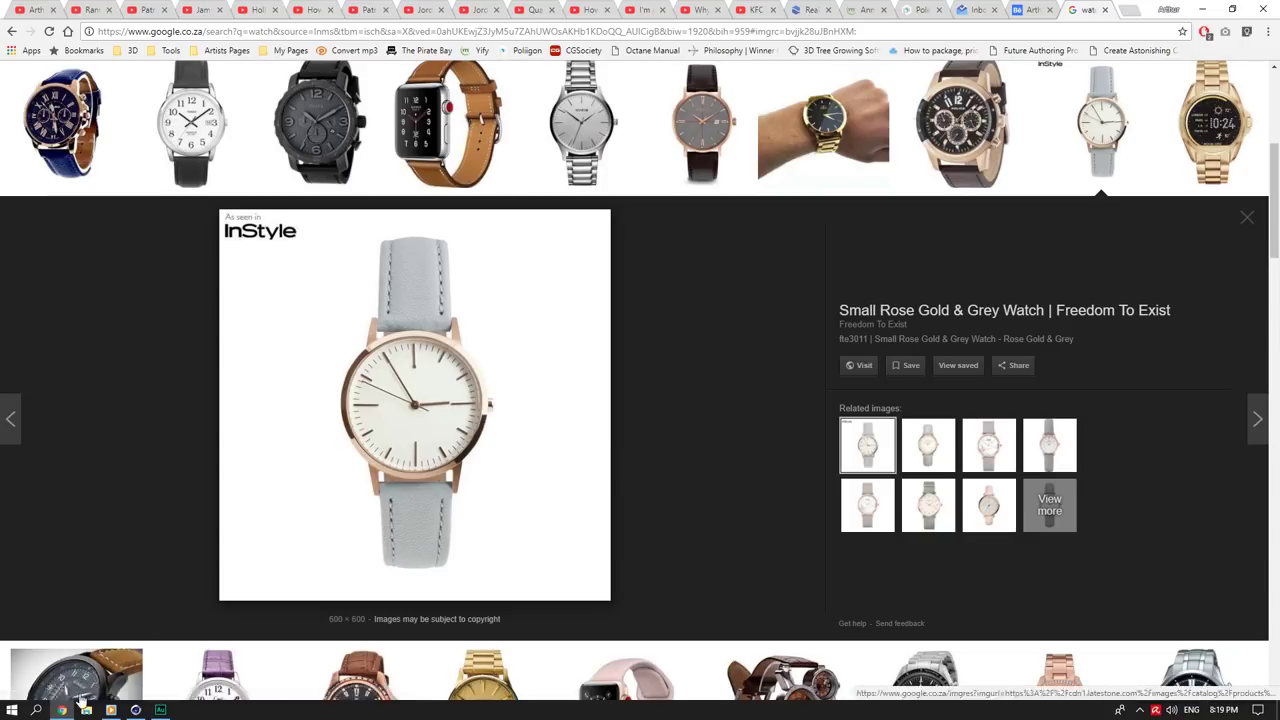
{"action": "left_click", "coordinate": [136, 710]}
{"action": "right_click_drag", "start_coordinate": [502, 339], "coordinate": [608, 316], "text": "alt"}
{"action": "right_click", "coordinate": [608, 316]}
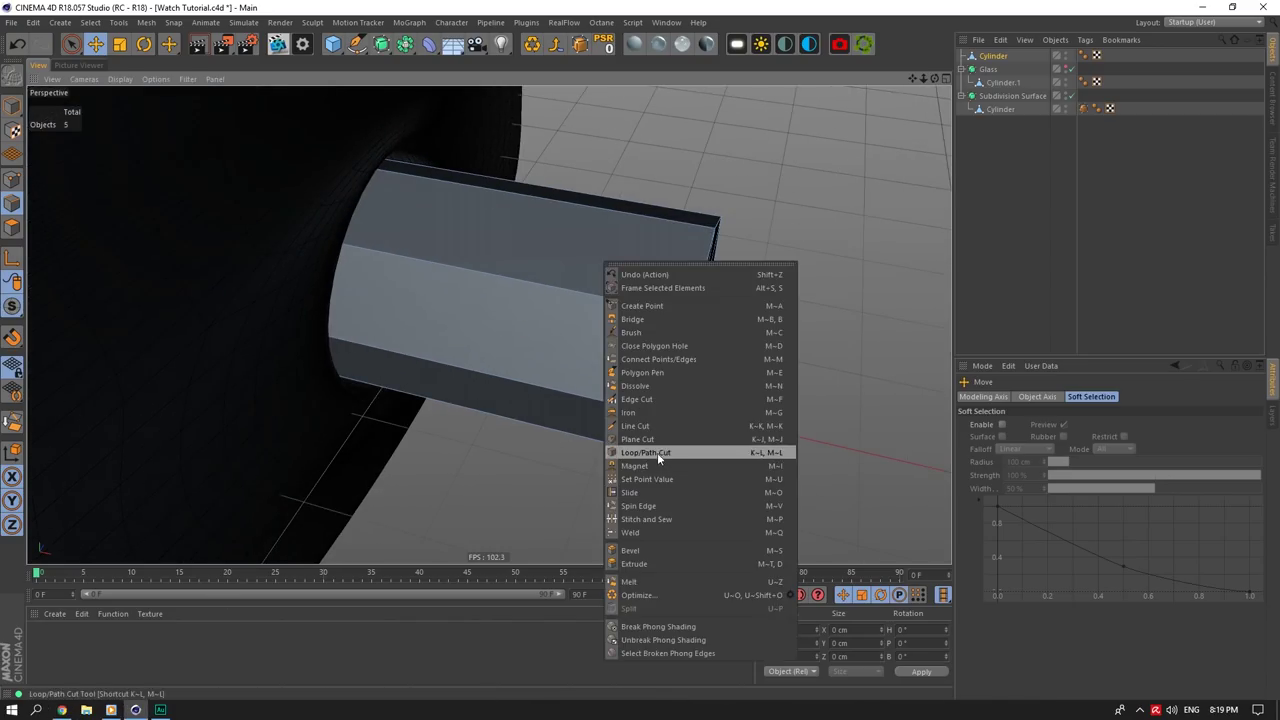
{"action": "left_click", "coordinate": [650, 452]}
{"action": "left_click", "coordinate": [552, 290]}
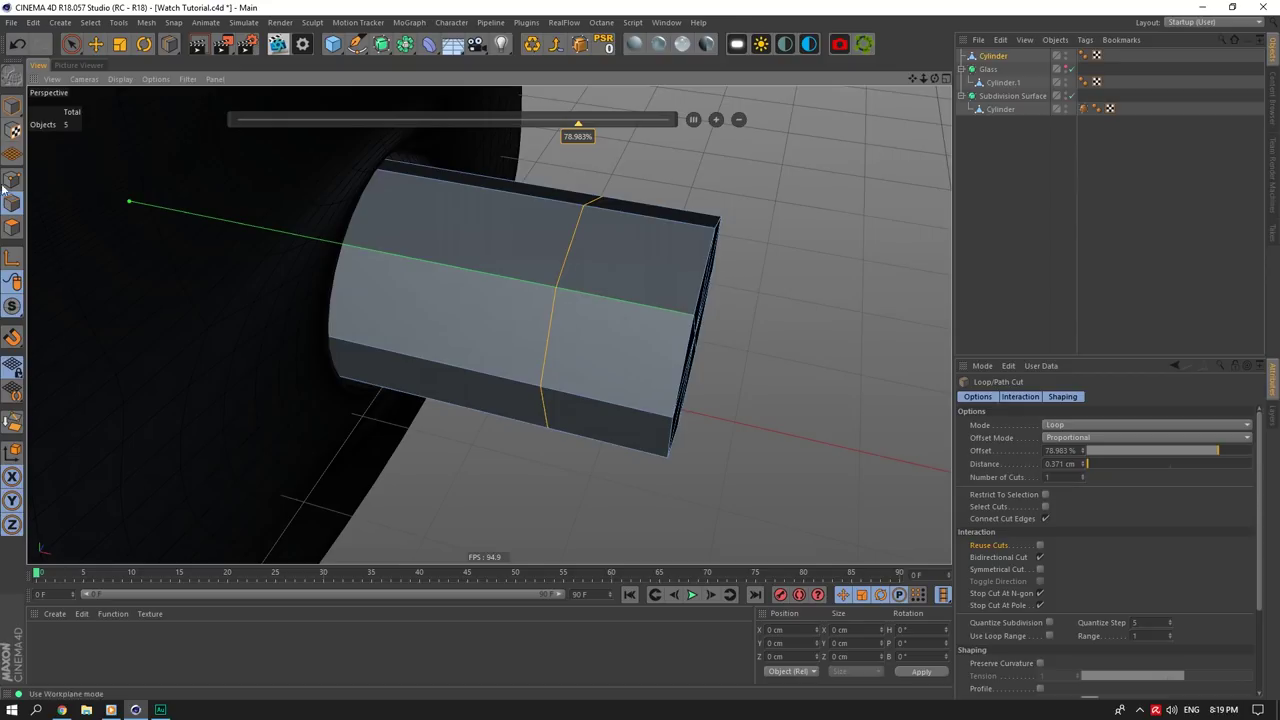
{"action": "left_click", "coordinate": [540, 284]}
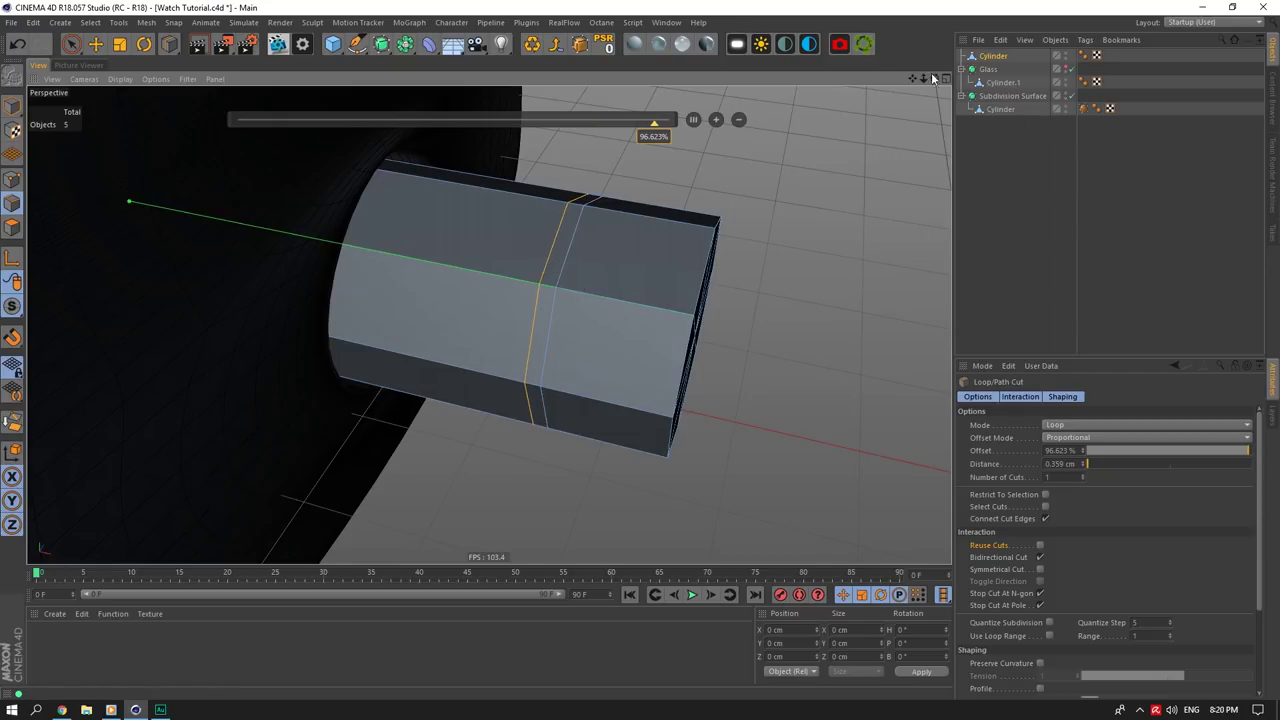
Step: Ring-select the polygons of the long section nearest the case and scale them down to a shaft about 0.06 cm thick
{"action": "left_click_drag", "start_coordinate": [934, 78], "coordinate": [980, 195]}
{"action": "left_click", "coordinate": [96, 44]}
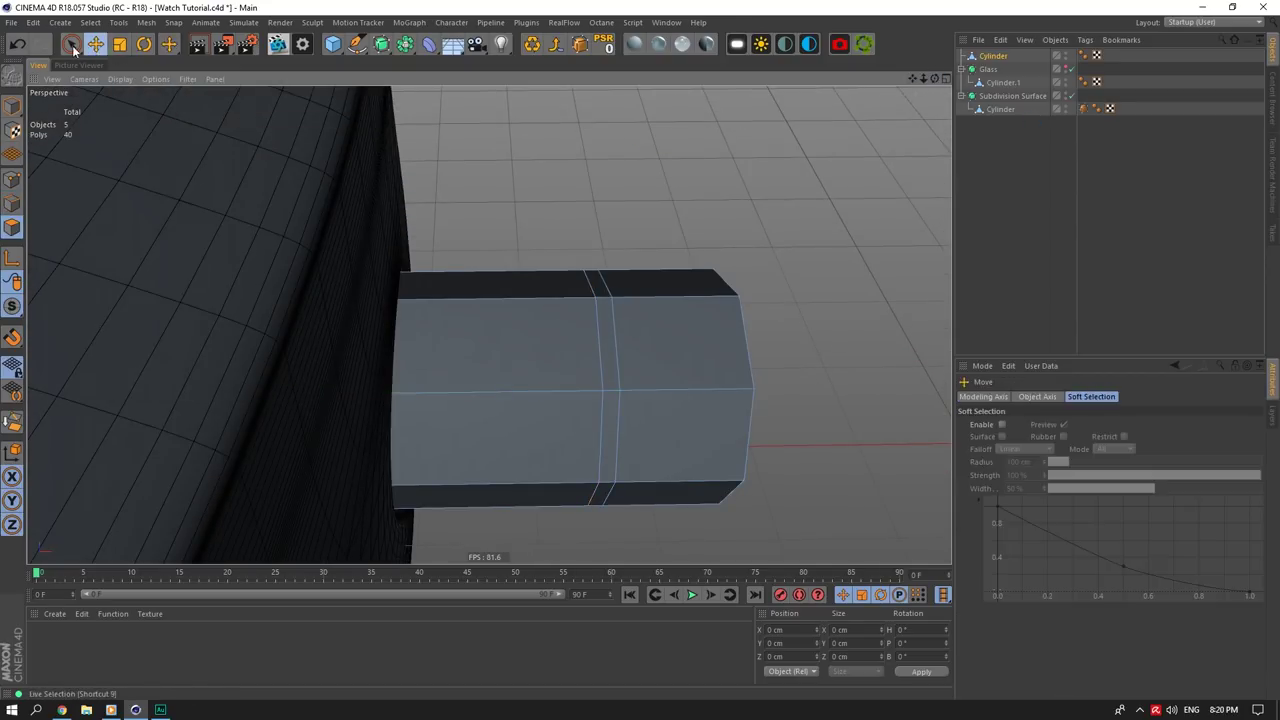
{"action": "left_click", "coordinate": [72, 44]}
{"action": "left_click", "coordinate": [91, 22]}
{"action": "left_click", "coordinate": [137, 127]}
{"action": "left_click", "coordinate": [399, 327]}
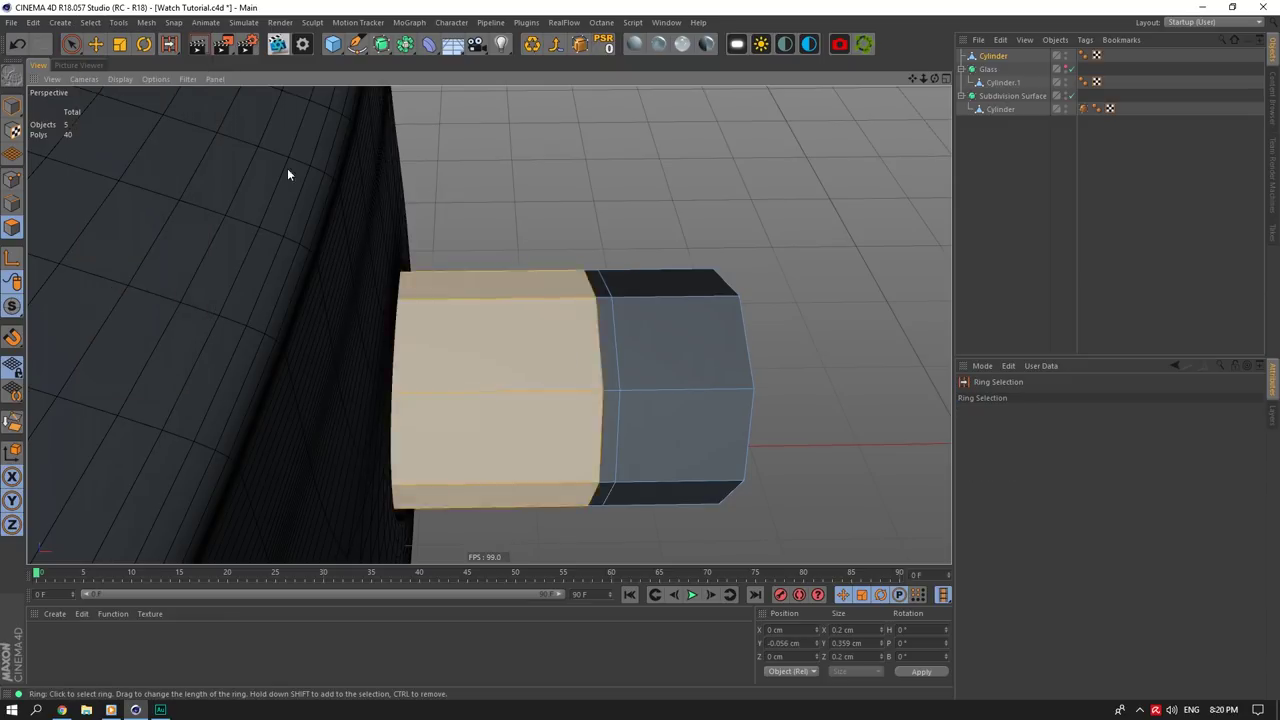
{"action": "key", "text": "t"}
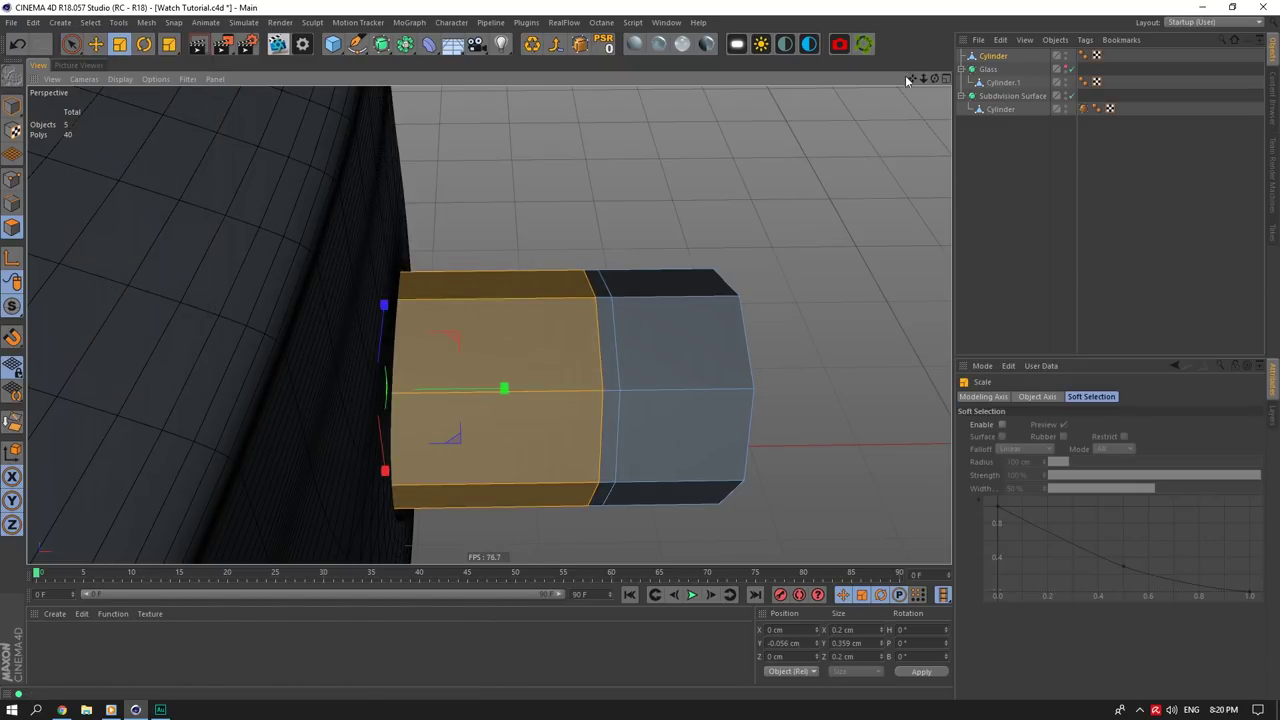
{"action": "left_click_drag", "start_coordinate": [934, 79], "coordinate": [740, 200]}
{"action": "left_click_drag", "start_coordinate": [490, 420], "coordinate": [1236, 212]}
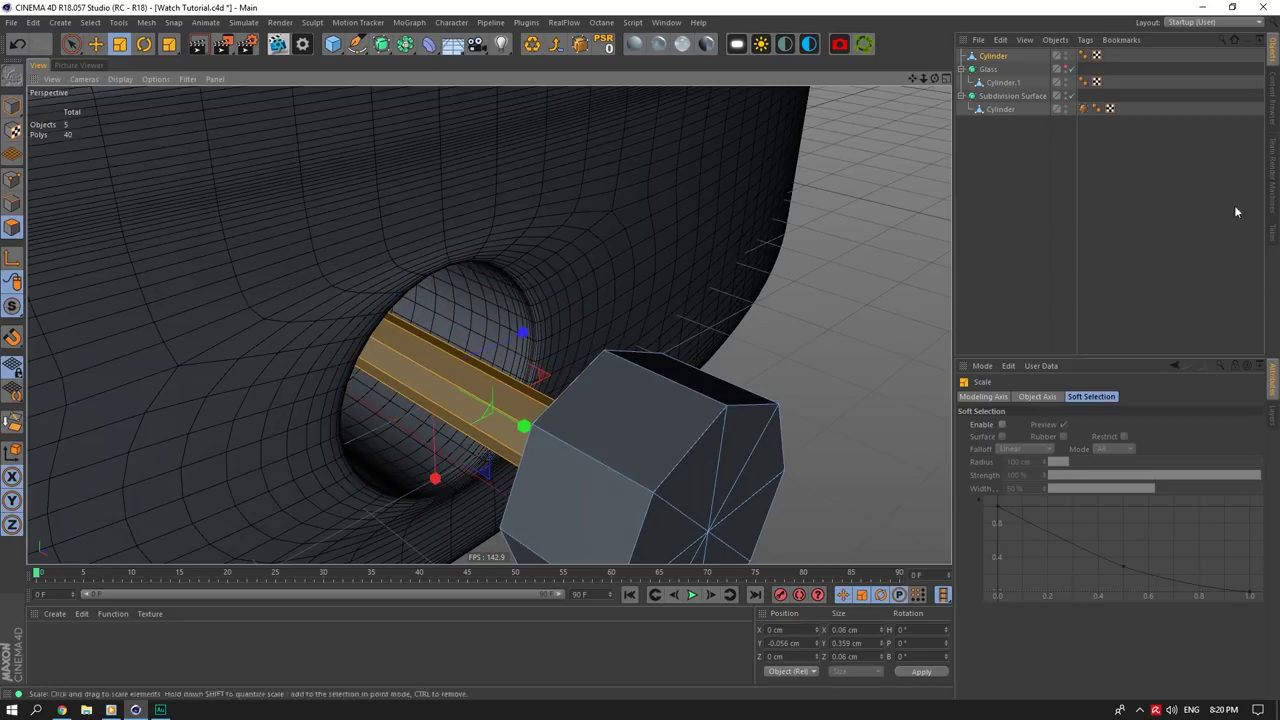
Step: Align the edge loop where the shaft meets the head with the head's rear edge loop by setting its Y position to 0.136 cm
{"action": "left_click_drag", "start_coordinate": [935, 79], "coordinate": [420, 320]}
{"action": "left_click", "coordinate": [12, 203]}
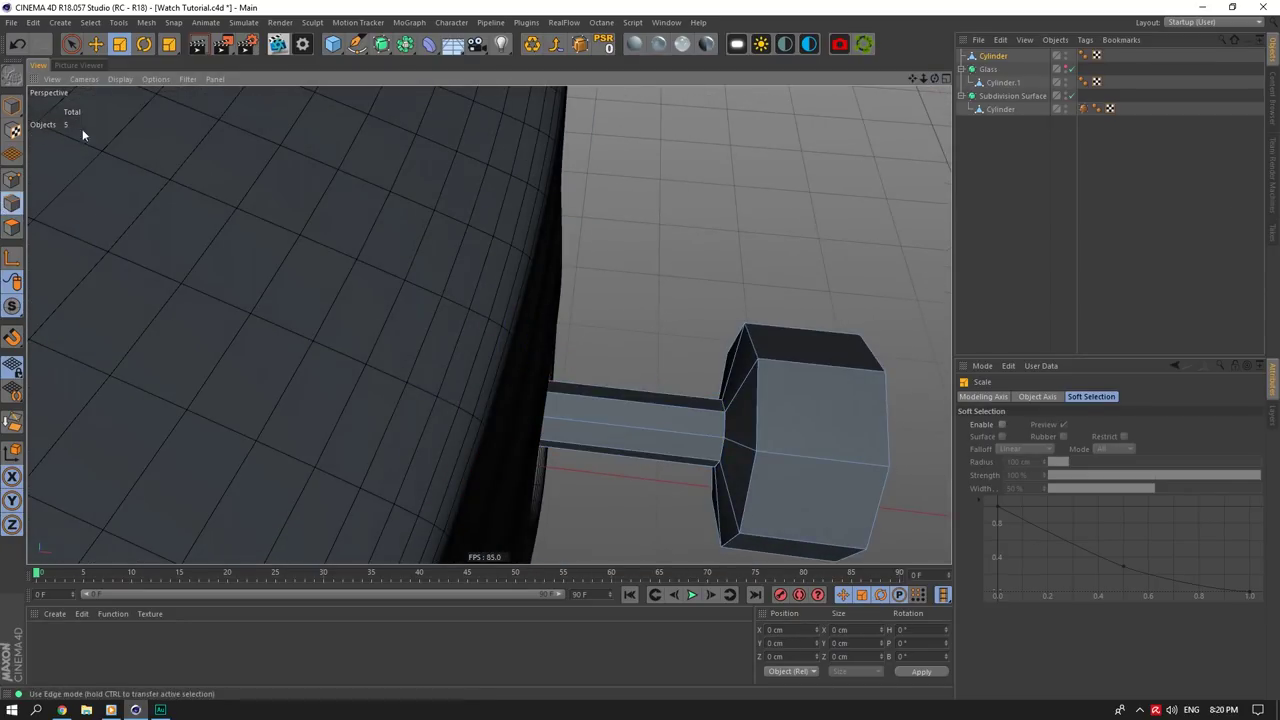
{"action": "left_click", "coordinate": [97, 46]}
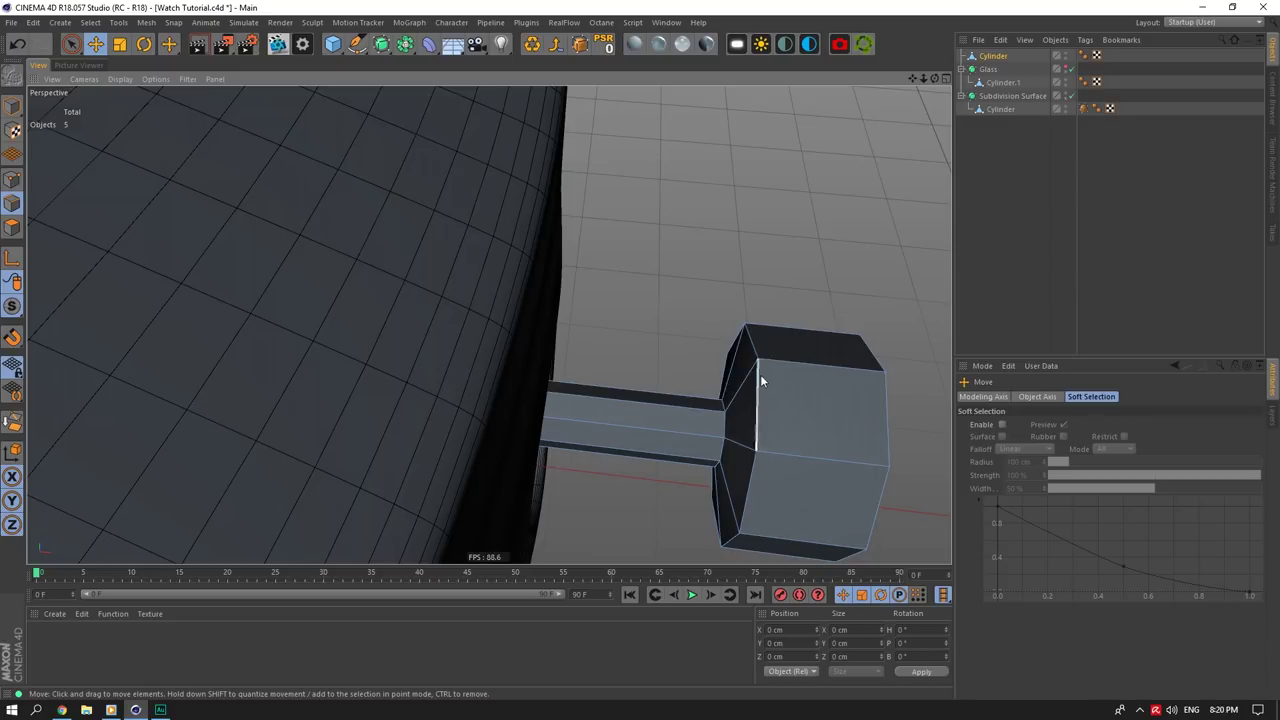
{"action": "double_click", "coordinate": [759, 376]}
{"action": "left_click_drag", "start_coordinate": [873, 450], "coordinate": [832, 446]}
{"action": "key", "text": "ctrl+z"}
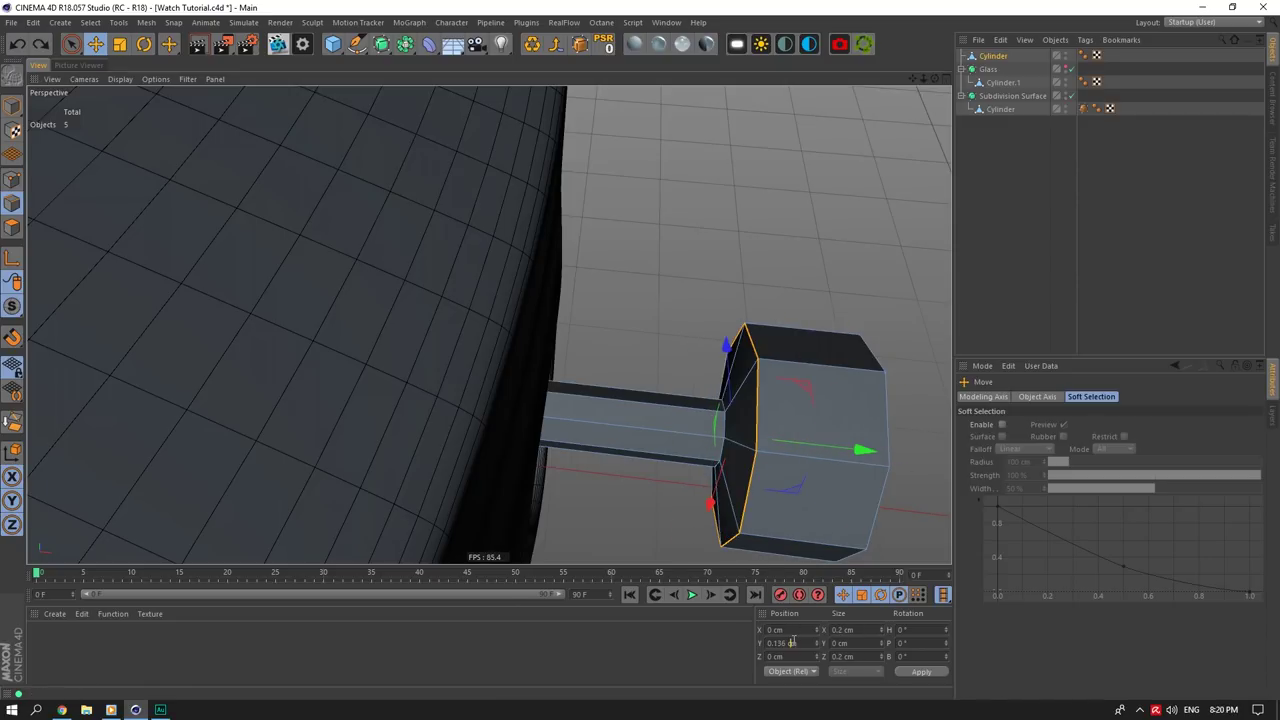
{"action": "double_click", "coordinate": [791, 643]}
{"action": "double_click", "coordinate": [722, 458]}
{"action": "left_click", "coordinate": [795, 645]}
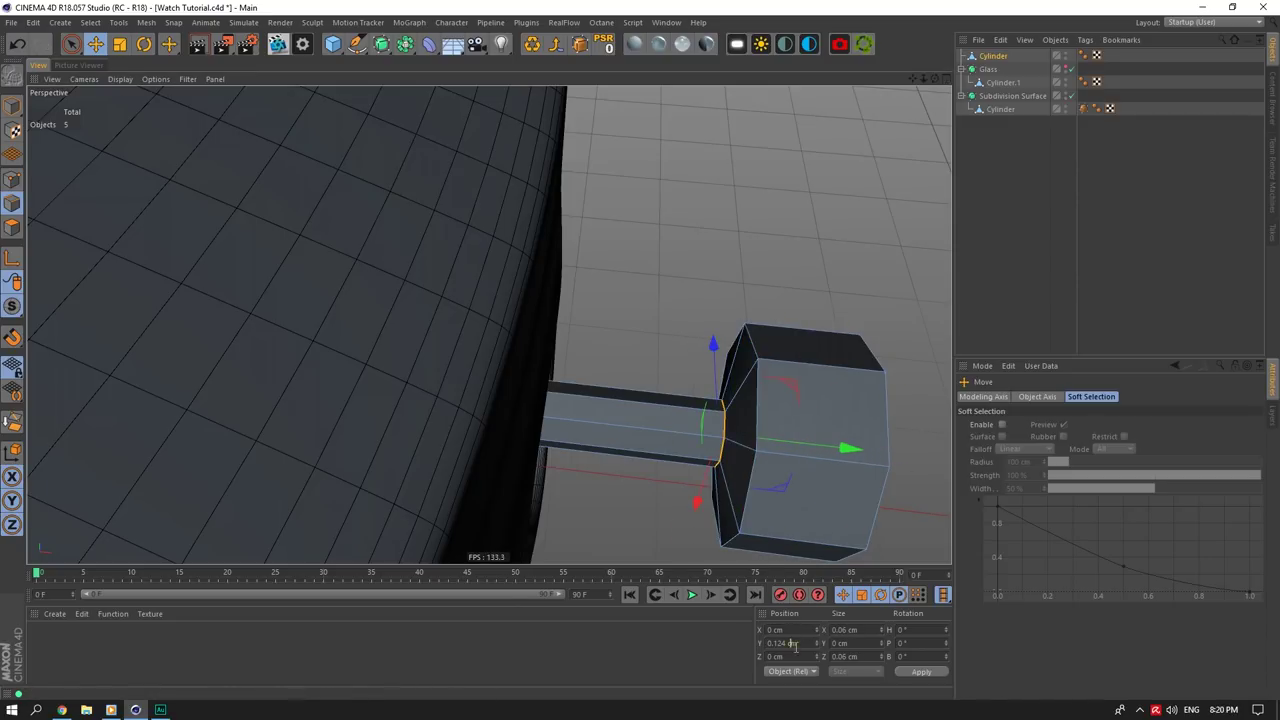
{"action": "key", "text": "Return"}
Step: Isolate the crown in the viewport to select the end-cap polygons of its shaft with Live Selection, and show the whole model again
{"action": "left_click_drag", "start_coordinate": [912, 78], "coordinate": [331, 86]}
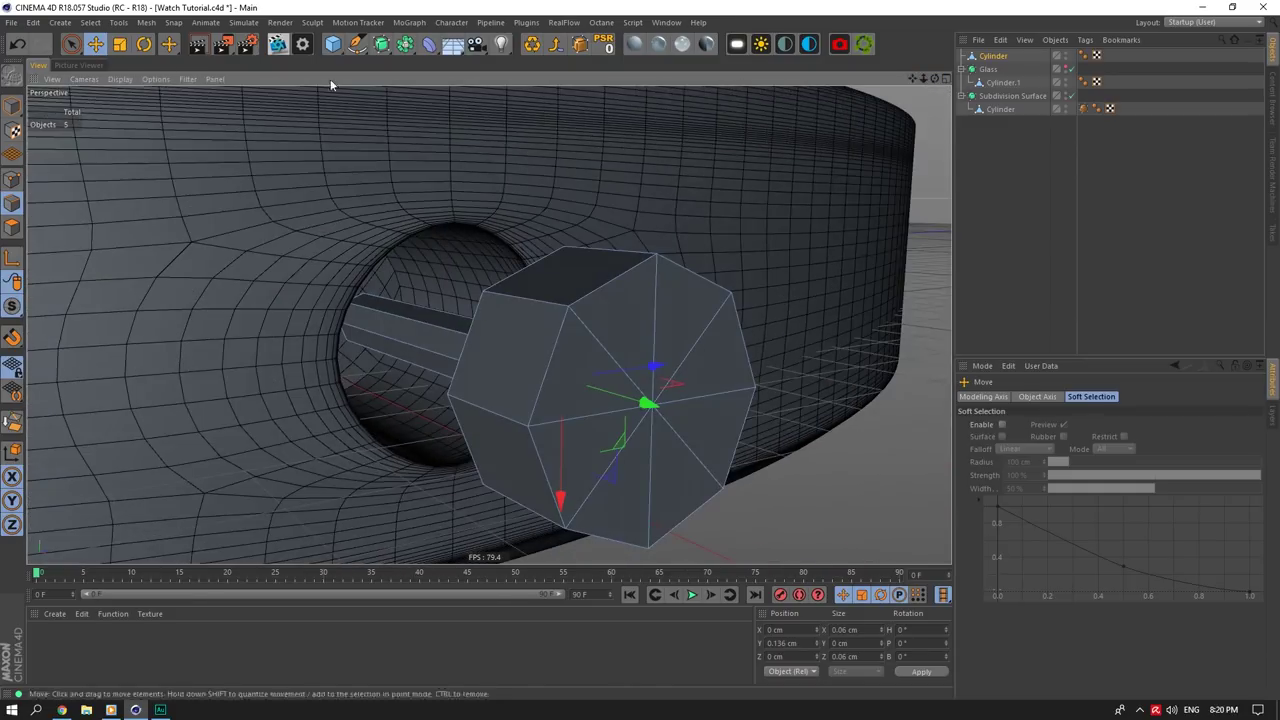
{"action": "left_click", "coordinate": [12, 228]}
{"action": "left_click_drag", "start_coordinate": [922, 78], "coordinate": [489, 324]}
{"action": "mouse_move", "coordinate": [935, 78]}
{"action": "left_mouse_down"}
{"action": "mouse_move", "coordinate": [489, 324]}
{"action": "mouse_move", "coordinate": [914, 80]}
{"action": "left_mouse_up"}
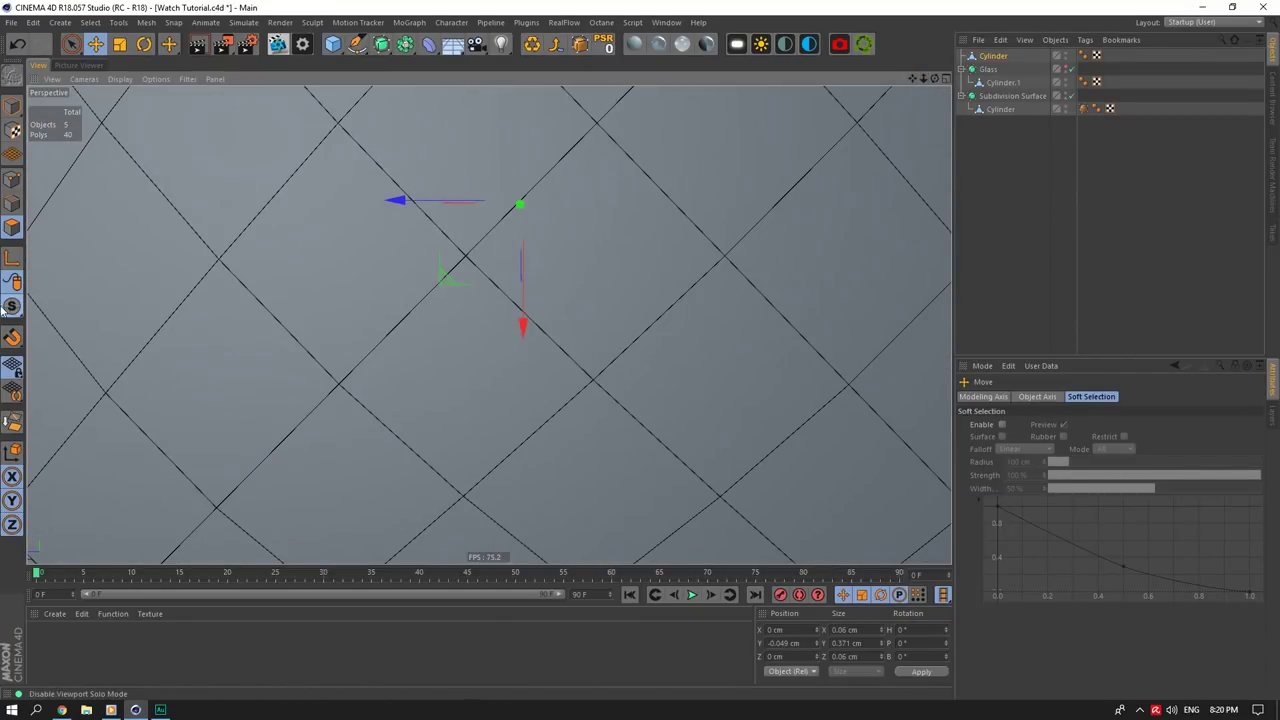
{"action": "left_click_drag", "start_coordinate": [6, 309], "coordinate": [50, 352]}
{"action": "left_click", "coordinate": [72, 44]}
{"action": "mouse_move", "coordinate": [478, 150]}
{"action": "left_mouse_down"}
{"action": "mouse_move", "coordinate": [471, 166]}
{"action": "mouse_move", "coordinate": [563, 157]}
{"action": "mouse_move", "coordinate": [604, 192]}
{"action": "left_mouse_up"}
{"action": "mouse_move", "coordinate": [936, 79]}
{"action": "left_mouse_down"}
{"action": "mouse_move", "coordinate": [488, 326]}
{"action": "mouse_move", "coordinate": [937, 81]}
{"action": "left_mouse_up"}
{"action": "left_click_drag", "start_coordinate": [10, 306], "coordinate": [77, 328]}
{"action": "left_click", "coordinate": [77, 327]}
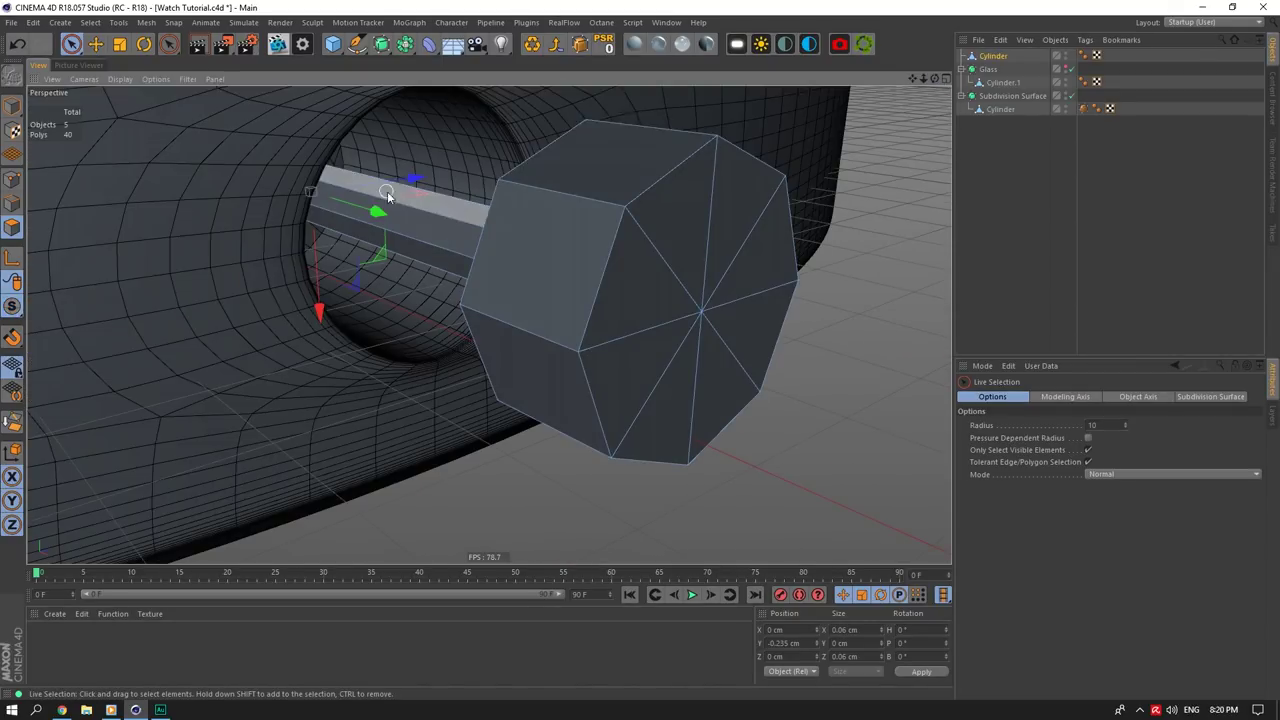
Step: Move the shaft's selected end cap deeper into the watch case, to Y about -0.355 cm
{"action": "left_click_drag", "start_coordinate": [936, 79], "coordinate": [890, 88]}
{"action": "left_click_drag", "start_coordinate": [442, 239], "coordinate": [415, 229]}
{"action": "left_click_drag", "start_coordinate": [935, 79], "coordinate": [903, 76]}
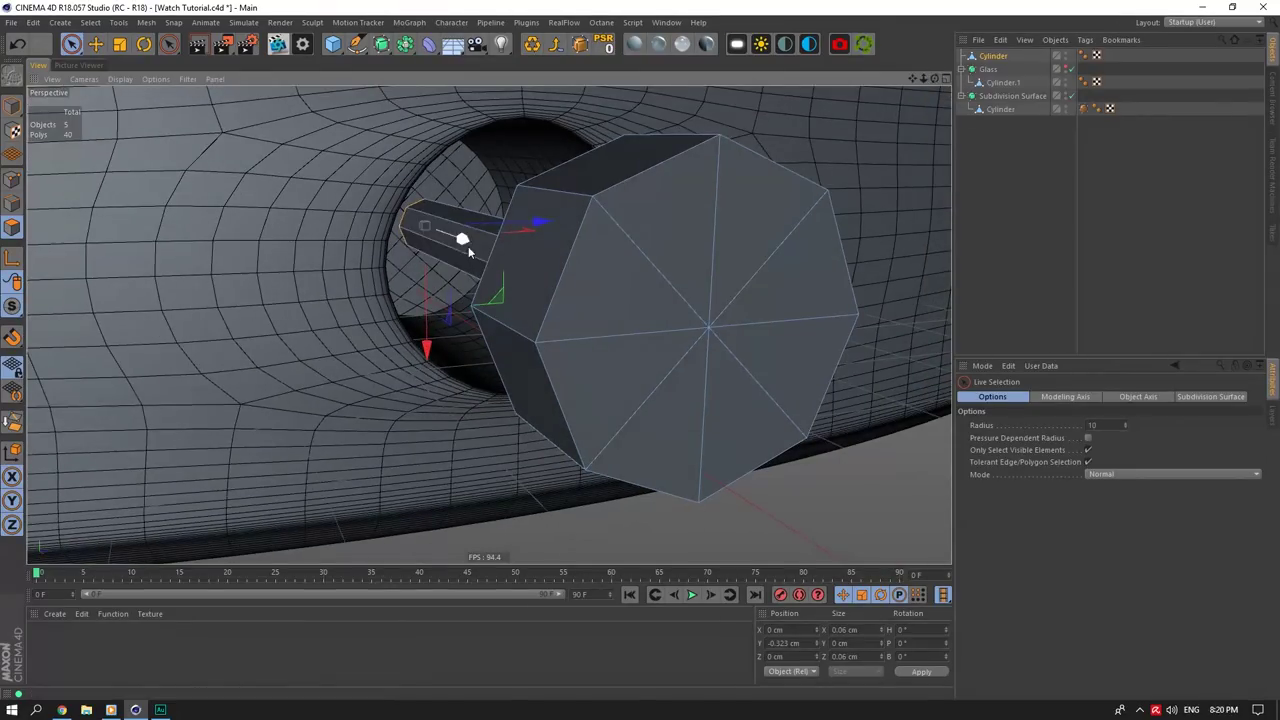
{"action": "left_click_drag", "start_coordinate": [468, 250], "coordinate": [410, 224]}
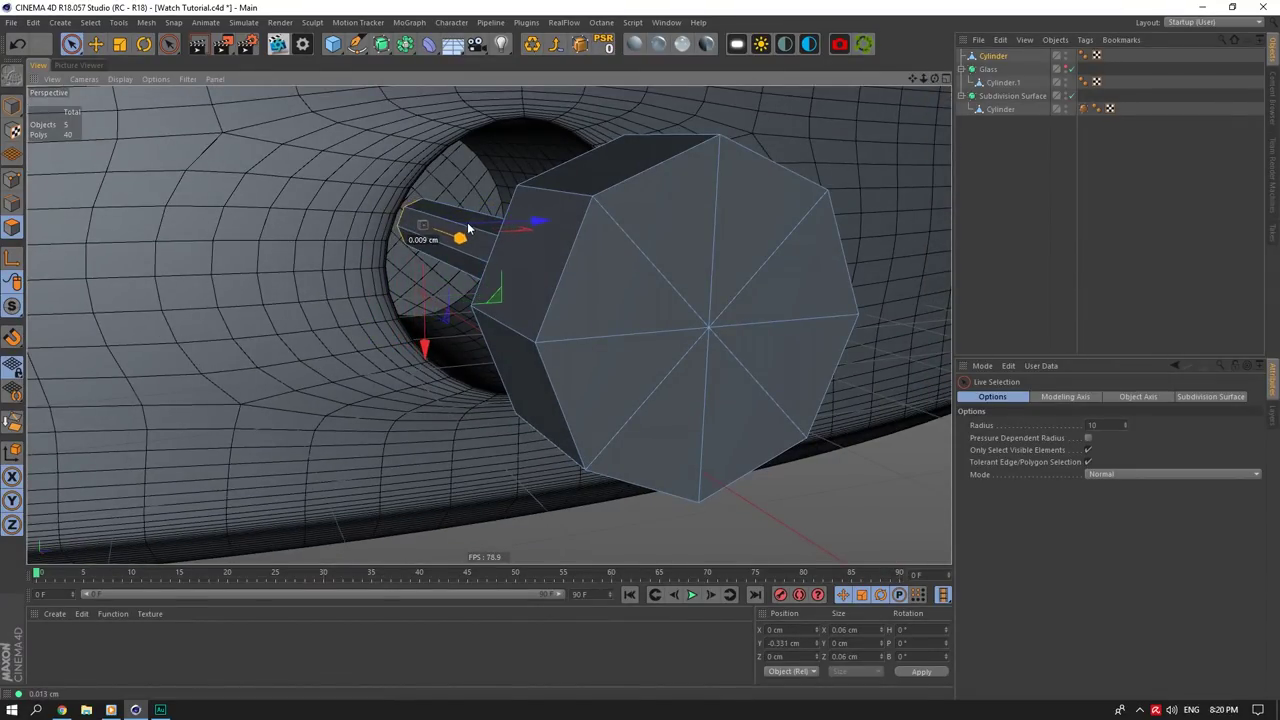
Step: Select all polygons of the crown's head with Rectangle Selection and move them close to the case, to Y about 0.038 cm
{"action": "left_click_drag", "start_coordinate": [935, 79], "coordinate": [927, 131]}
{"action": "left_click_drag", "start_coordinate": [77, 46], "coordinate": [130, 87]}
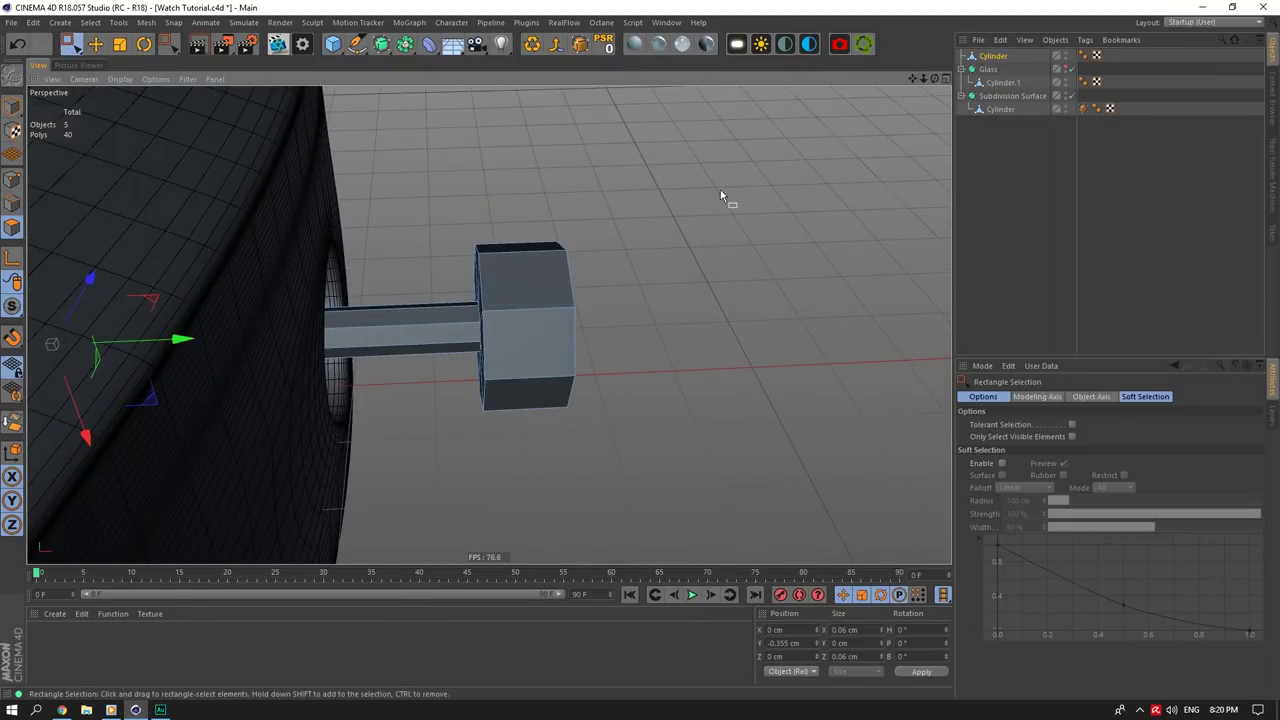
{"action": "left_click_drag", "start_coordinate": [722, 190], "coordinate": [397, 479]}
{"action": "left_click_drag", "start_coordinate": [623, 322], "coordinate": [496, 322]}
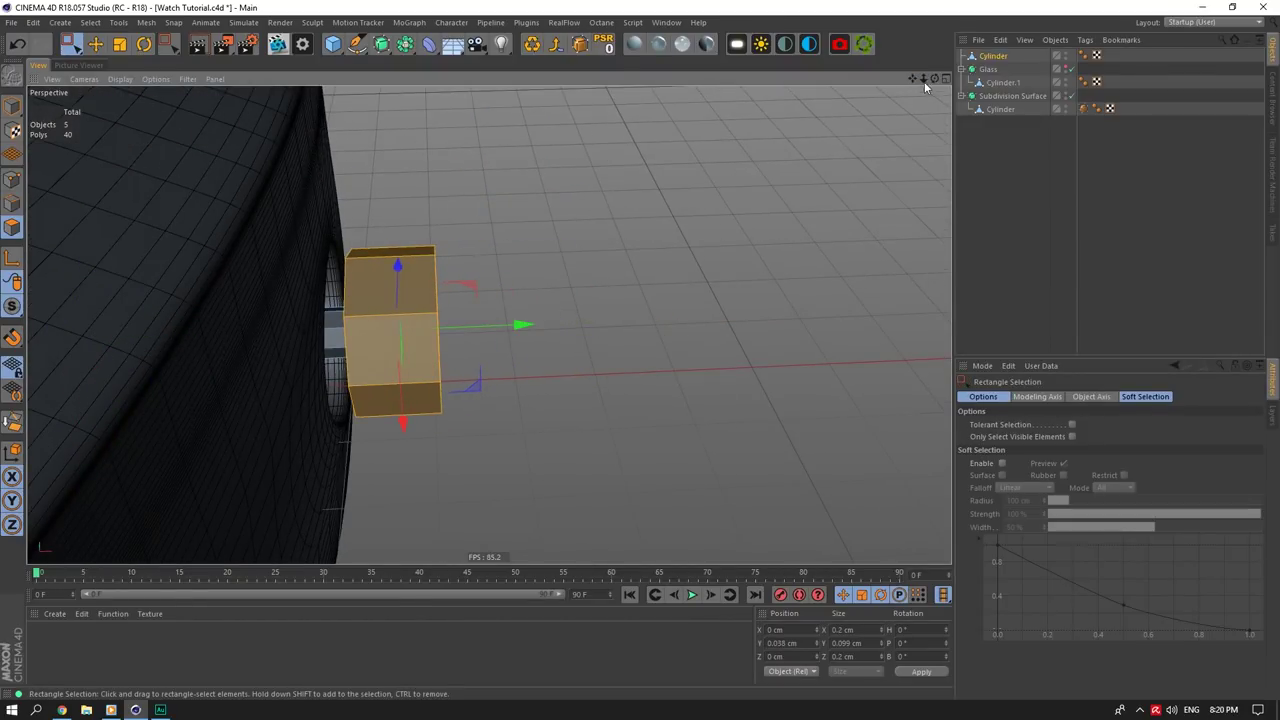
Step: Try to scale the crown's head up to about 0.4 cm in diameter after checking the reference watch photo
{"action": "left_click_drag", "start_coordinate": [935, 79], "coordinate": [850, 76]}
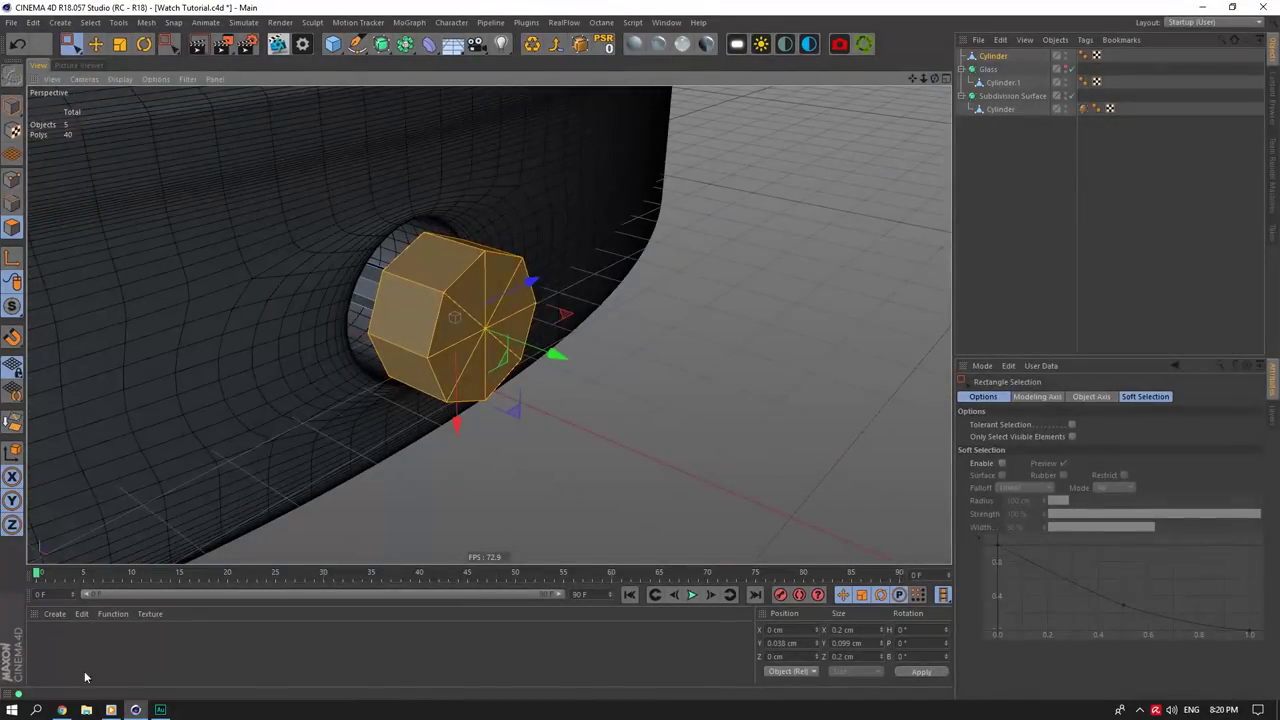
{"action": "left_click", "coordinate": [64, 710]}
{"action": "left_click", "coordinate": [65, 709]}
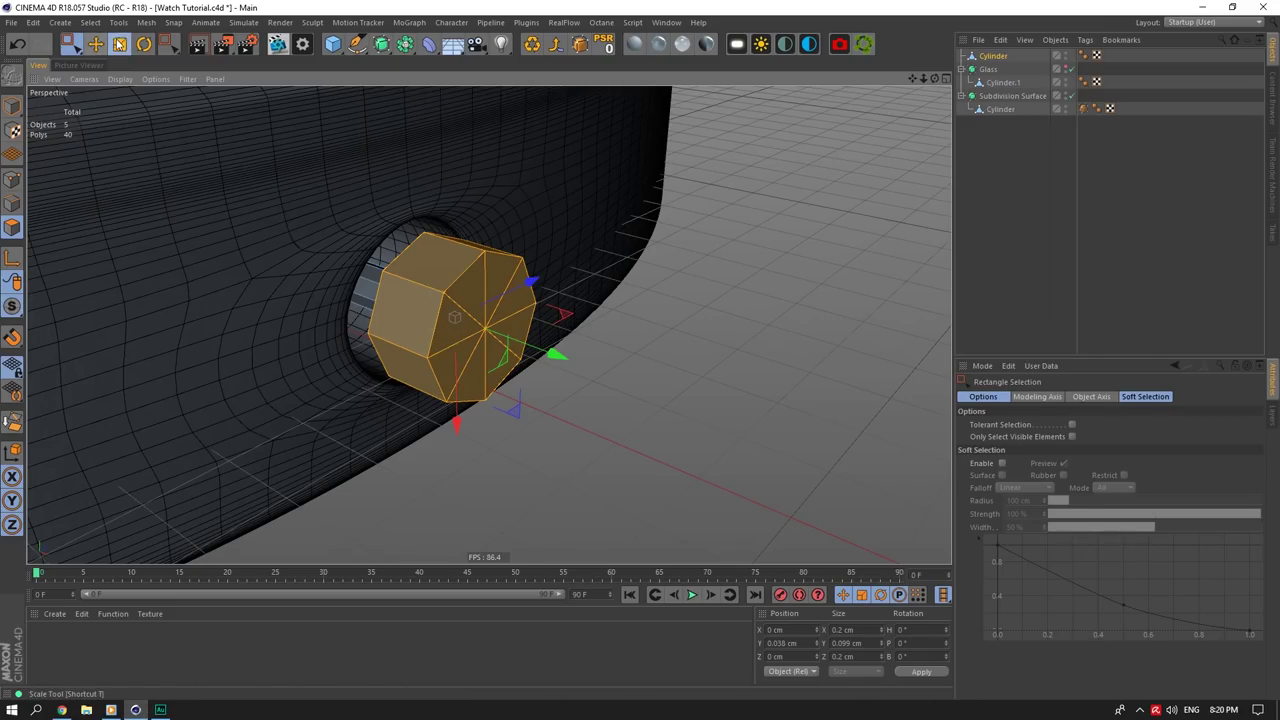
{"action": "left_click", "coordinate": [119, 44]}
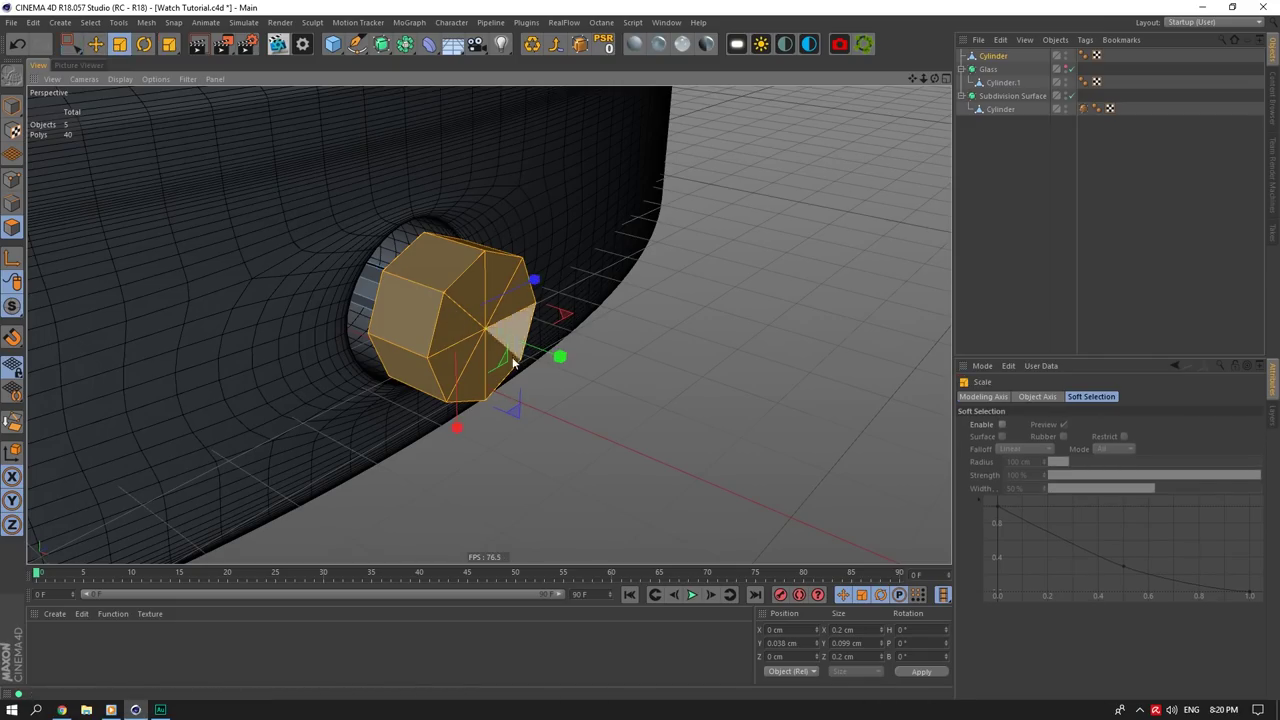
{"action": "left_click_drag", "start_coordinate": [506, 364], "coordinate": [922, 345]}
{"action": "left_click_drag", "start_coordinate": [937, 79], "coordinate": [1095, 120]}
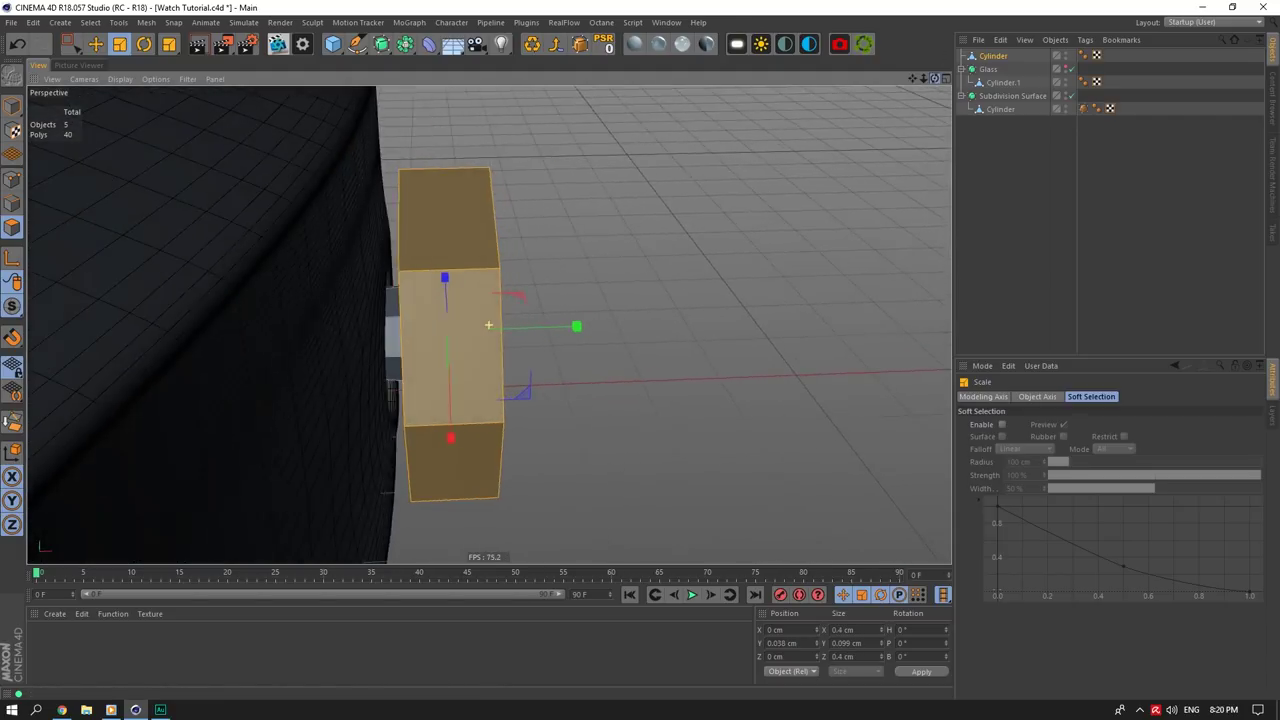
{"action": "key", "text": "ctrl+z"}
Step: Select the front and rear outer edge loops of the crown's head together
{"action": "left_click", "coordinate": [12, 228]}
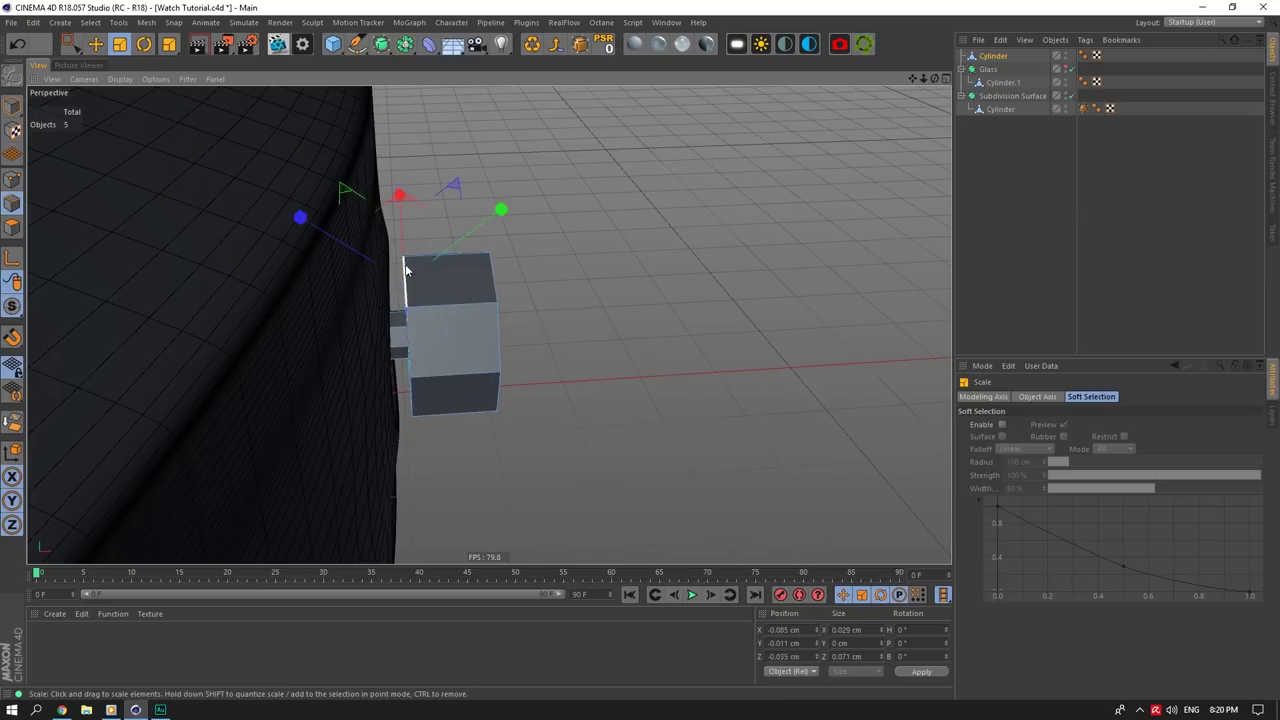
{"action": "double_click", "coordinate": [405, 266]}
{"action": "double_click", "coordinate": [501, 286], "text": "shift"}
{"action": "left_click_drag", "start_coordinate": [935, 79], "coordinate": [896, 80]}
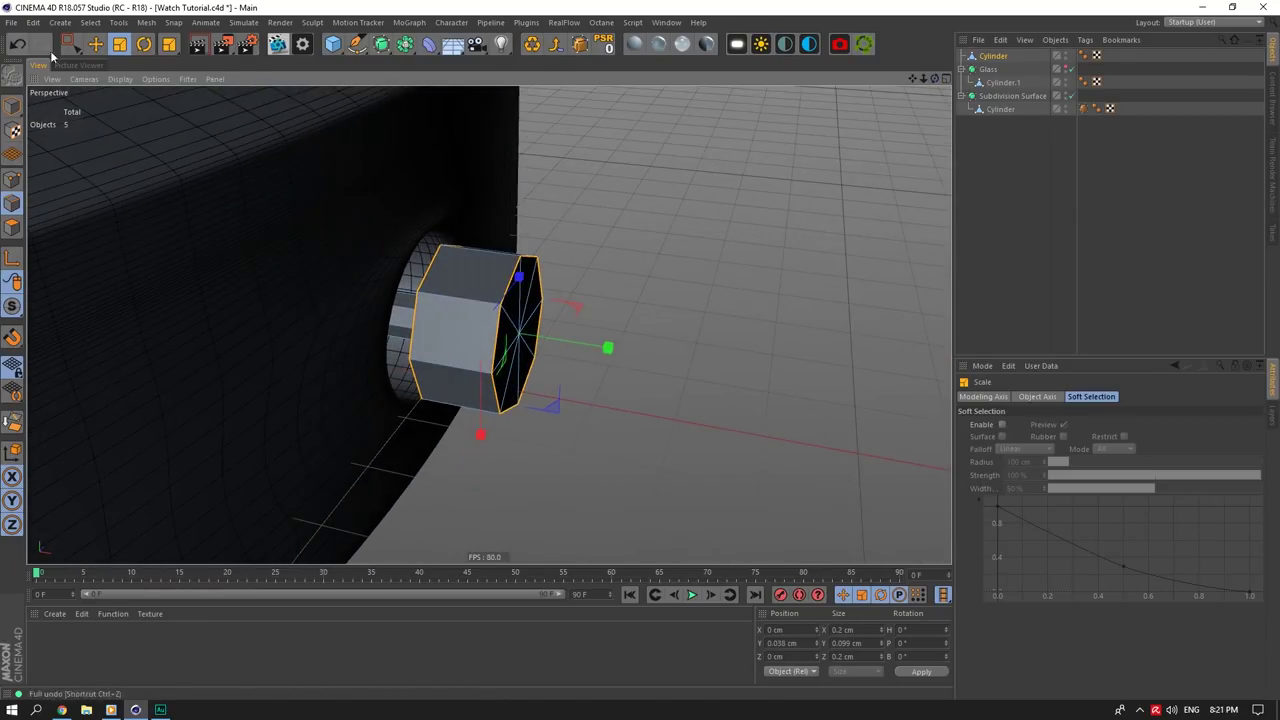
Step: Select the crown head with Rectangle Selection and scale it up evenly across X and Z to about 0.432 cm in diameter
{"action": "left_click", "coordinate": [70, 44]}
{"action": "left_click_drag", "start_coordinate": [748, 92], "coordinate": [275, 450]}
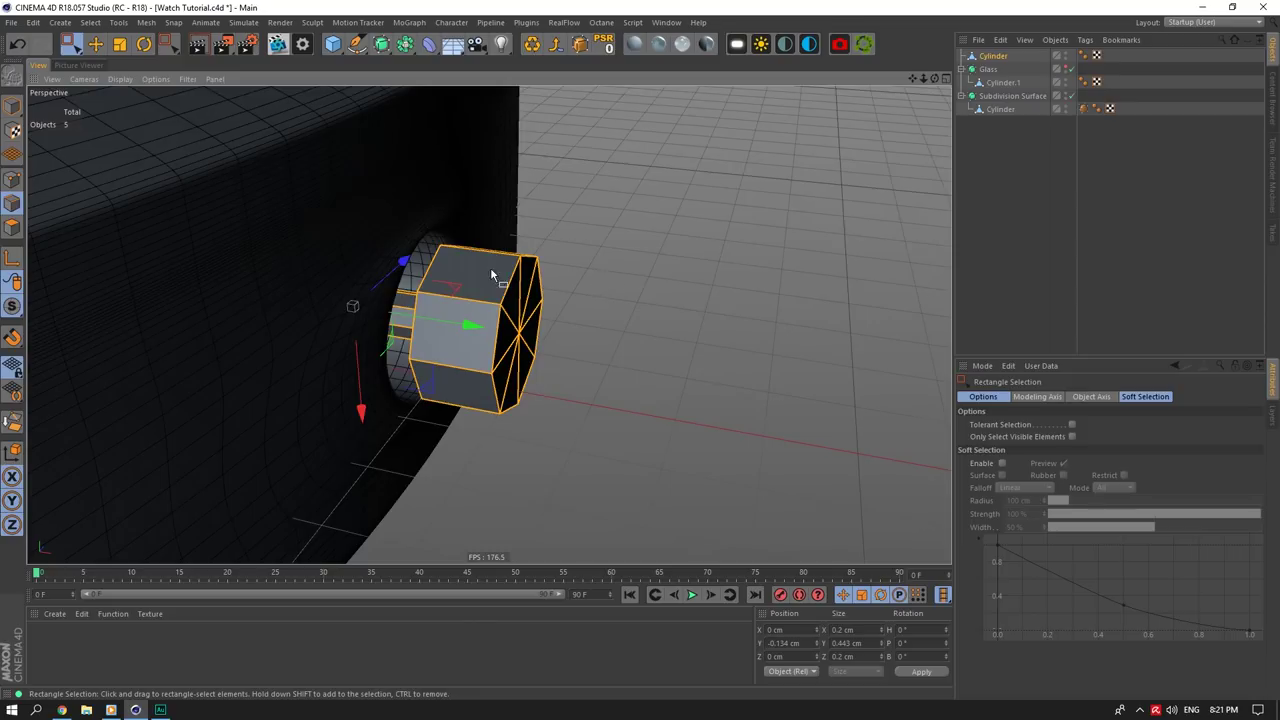
{"action": "left_click", "coordinate": [120, 45]}
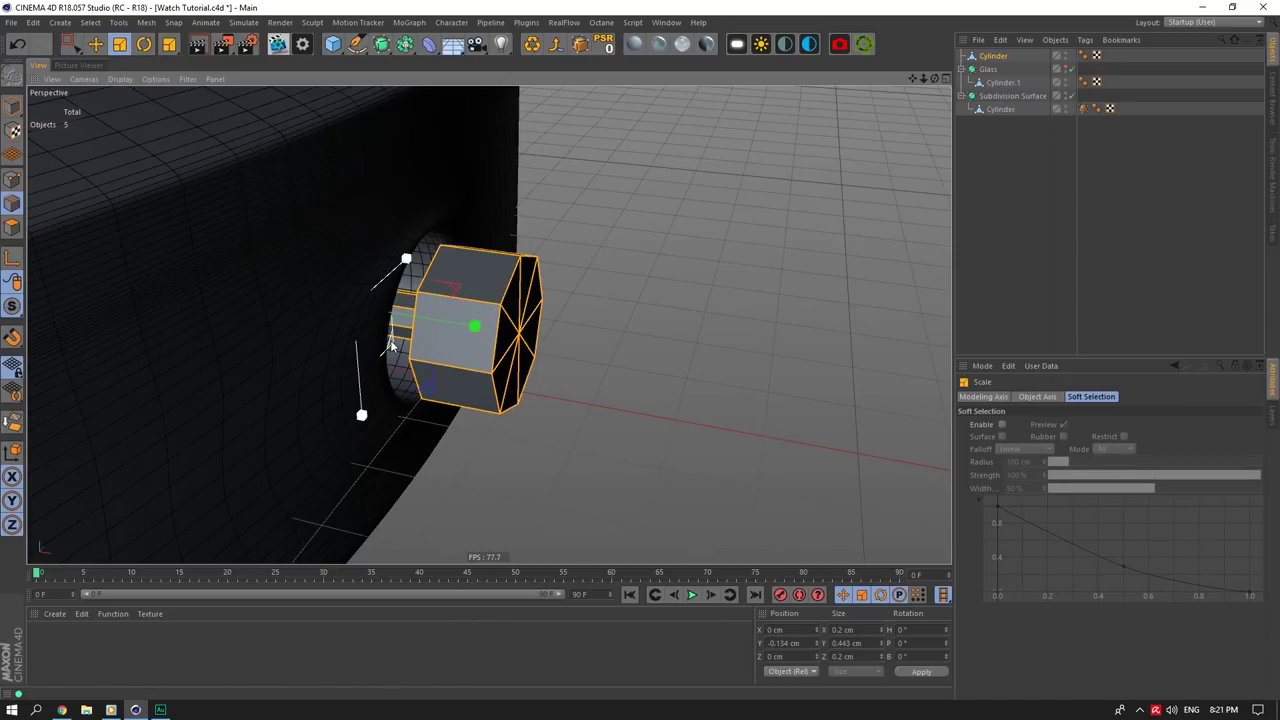
{"action": "left_click_drag", "start_coordinate": [391, 346], "coordinate": [925, 385]}
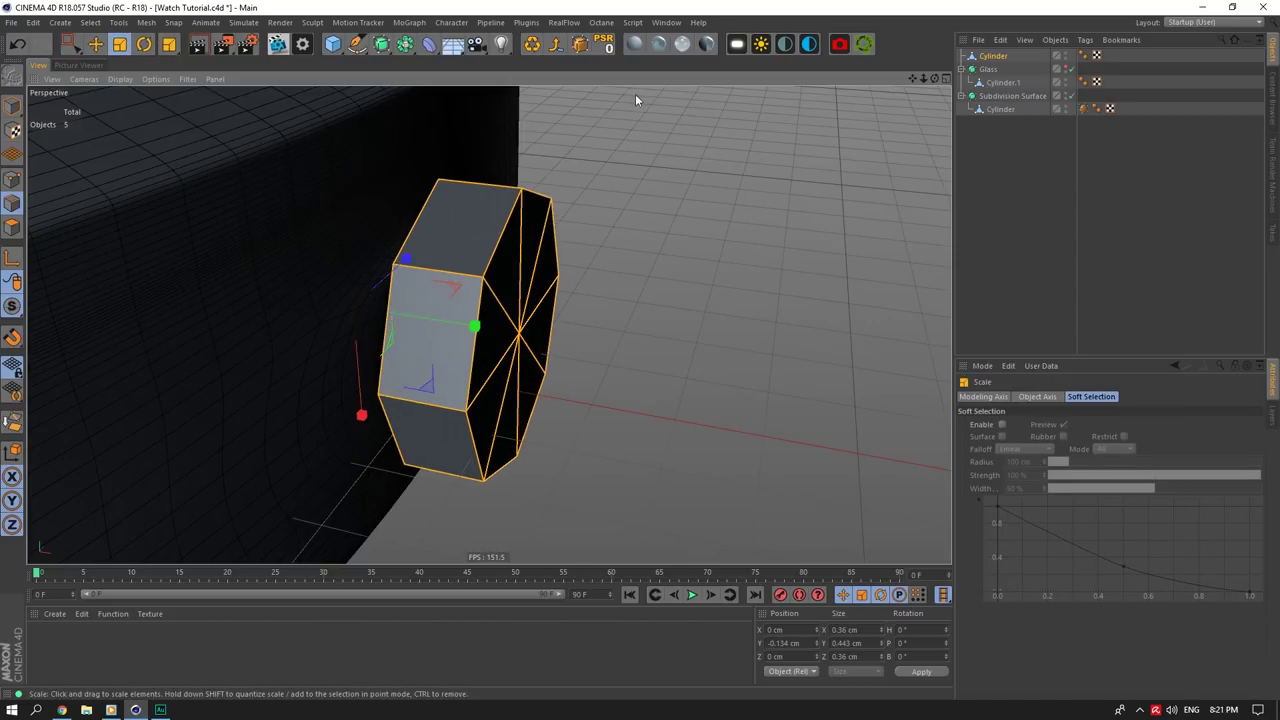
{"action": "left_click_drag", "start_coordinate": [936, 79], "coordinate": [949, 63]}
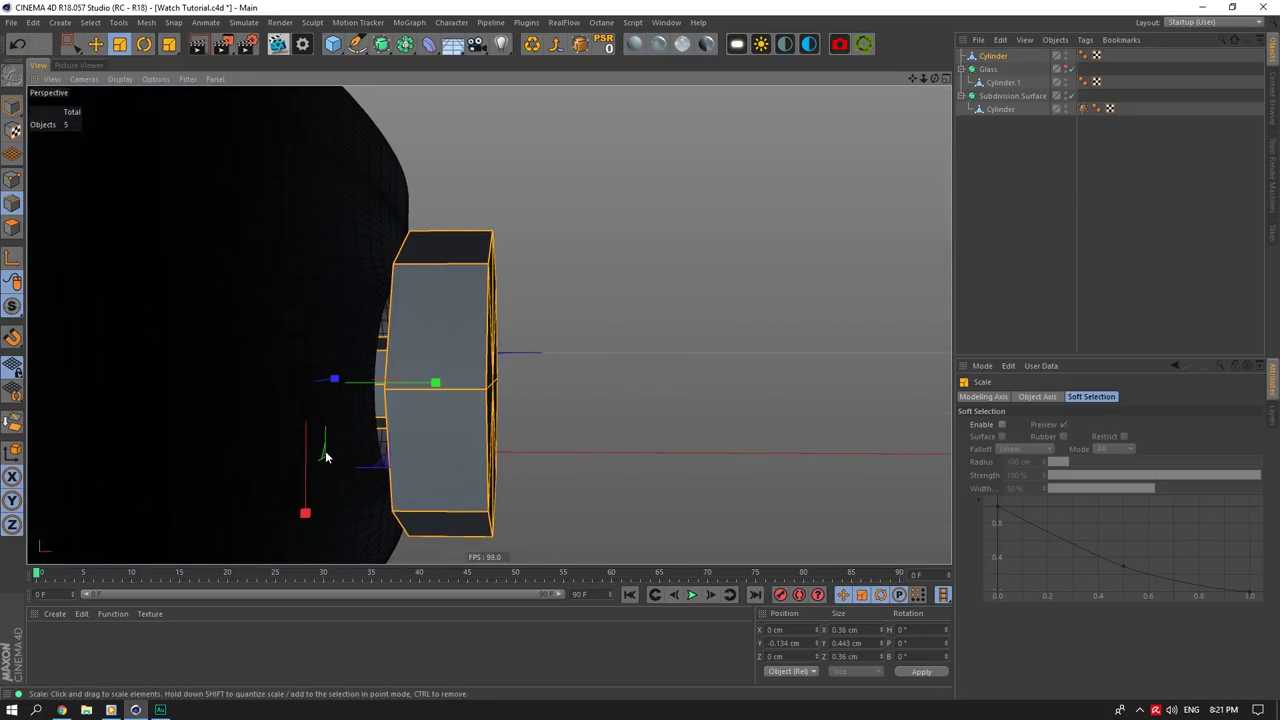
{"action": "left_click_drag", "start_coordinate": [325, 452], "coordinate": [553, 526]}
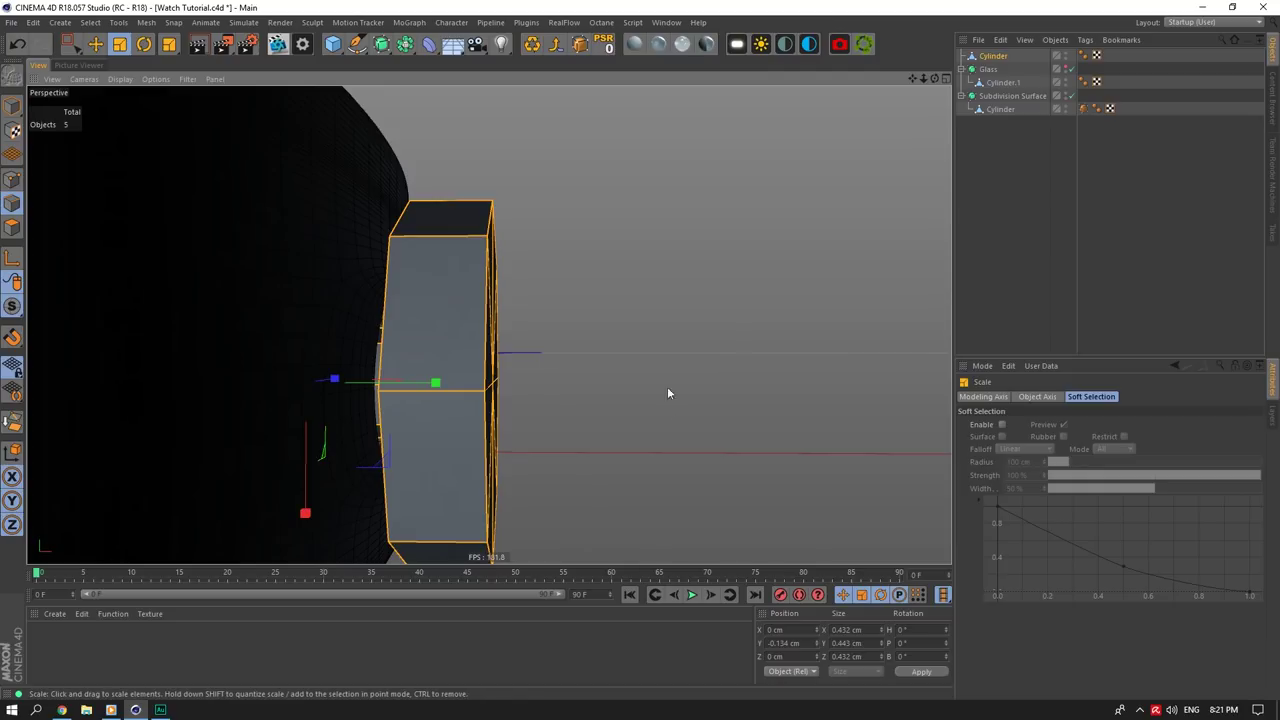
Step: Select the front cap polygons of the crown's head and move them outward to Y about 0.113 cm
{"action": "left_click_drag", "start_coordinate": [935, 79], "coordinate": [905, 75]}
{"action": "left_click", "coordinate": [1003, 150]}
{"action": "left_click", "coordinate": [995, 56]}
{"action": "left_click", "coordinate": [12, 227]}
{"action": "left_click_drag", "start_coordinate": [71, 44], "coordinate": [108, 62]}
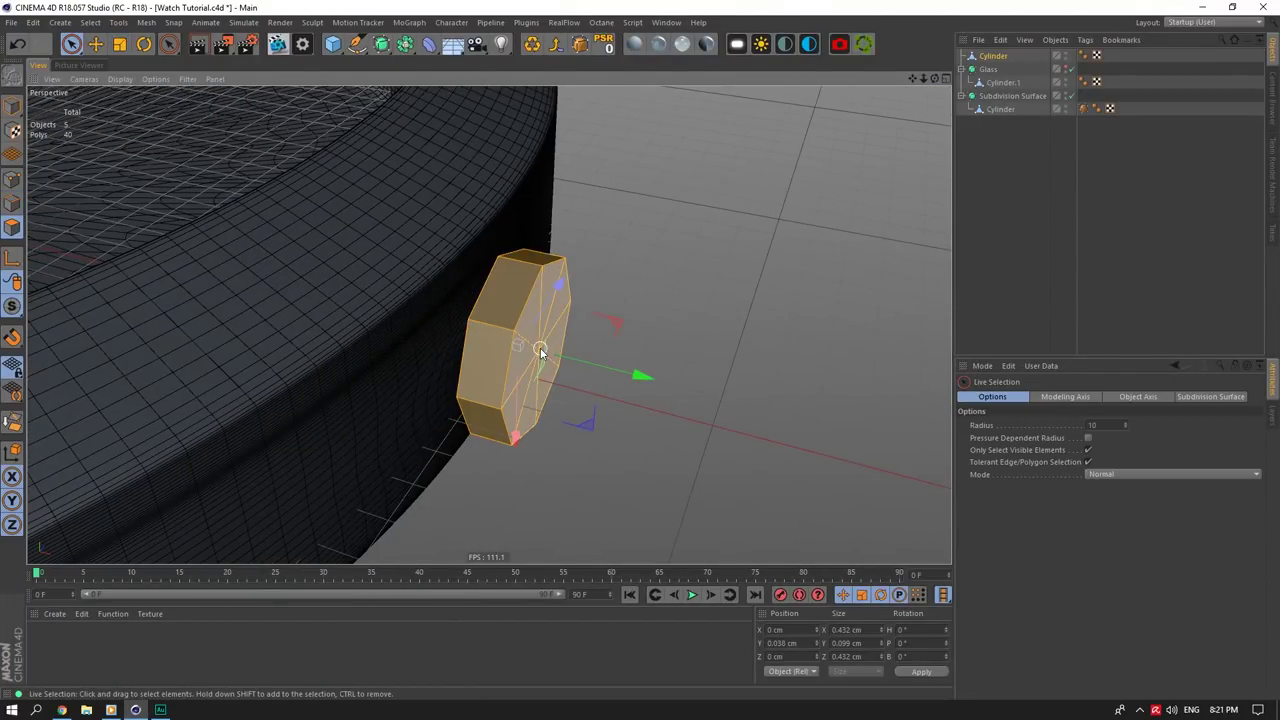
{"action": "left_click", "coordinate": [540, 347]}
{"action": "left_click_drag", "start_coordinate": [665, 383], "coordinate": [676, 386]}
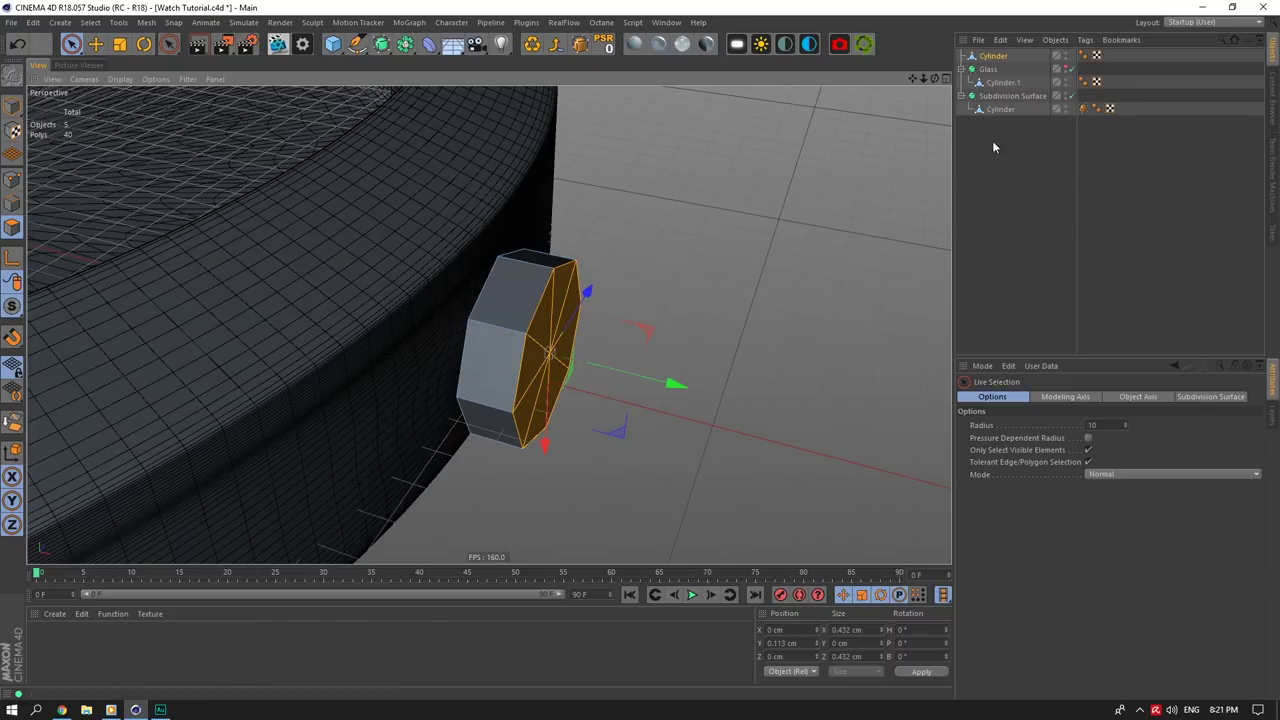
Step: Select the rear and front outer edge loops of the enlarged crown head in edge mode
{"action": "left_click_drag", "start_coordinate": [935, 79], "coordinate": [934, 90]}
{"action": "scroll", "coordinate": [528, 314], "scroll_direction": "up", "scroll_amount": 4}
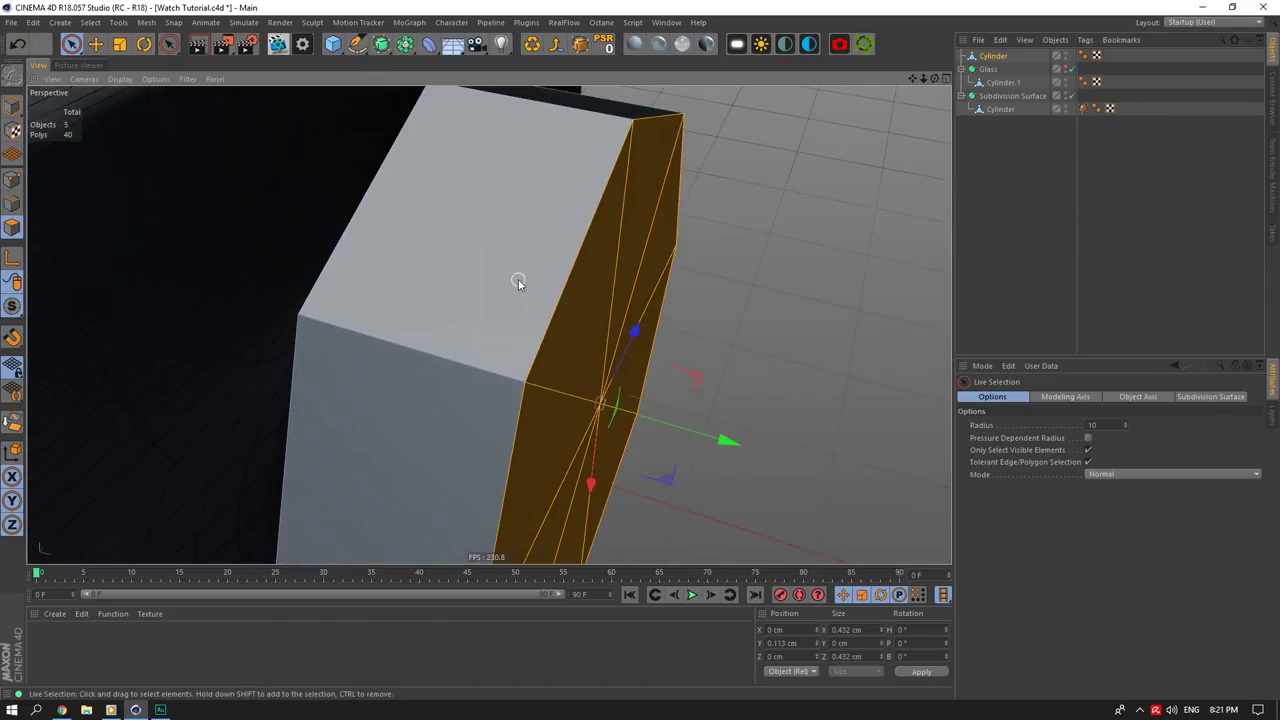
{"action": "scroll", "coordinate": [518, 279], "scroll_direction": "down", "scroll_amount": 1}
{"action": "left_click", "coordinate": [12, 203]}
{"action": "left_click", "coordinate": [96, 45]}
{"action": "double_click", "coordinate": [411, 229]}
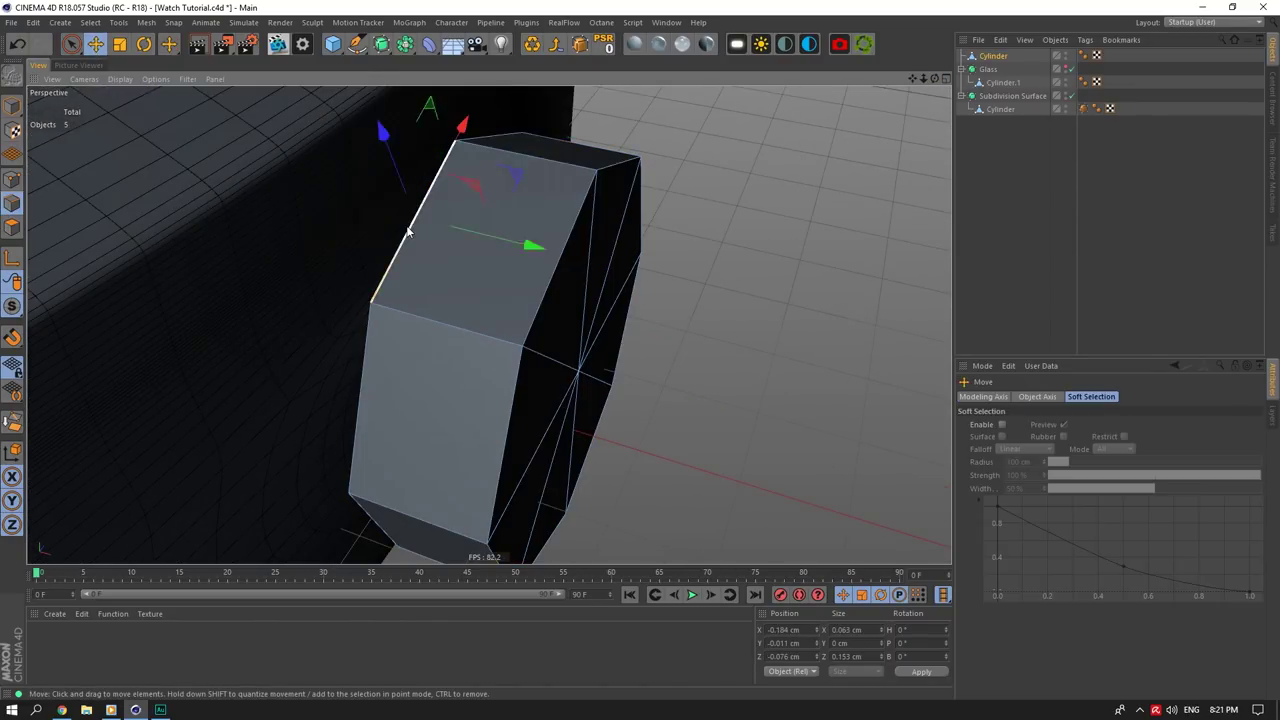
{"action": "double_click", "coordinate": [547, 271], "text": "shift"}
Step: Bevel the selected edge loops with a 0.02 cm offset and compare the crown with the reference watch photo
{"action": "right_click", "coordinate": [572, 253]}
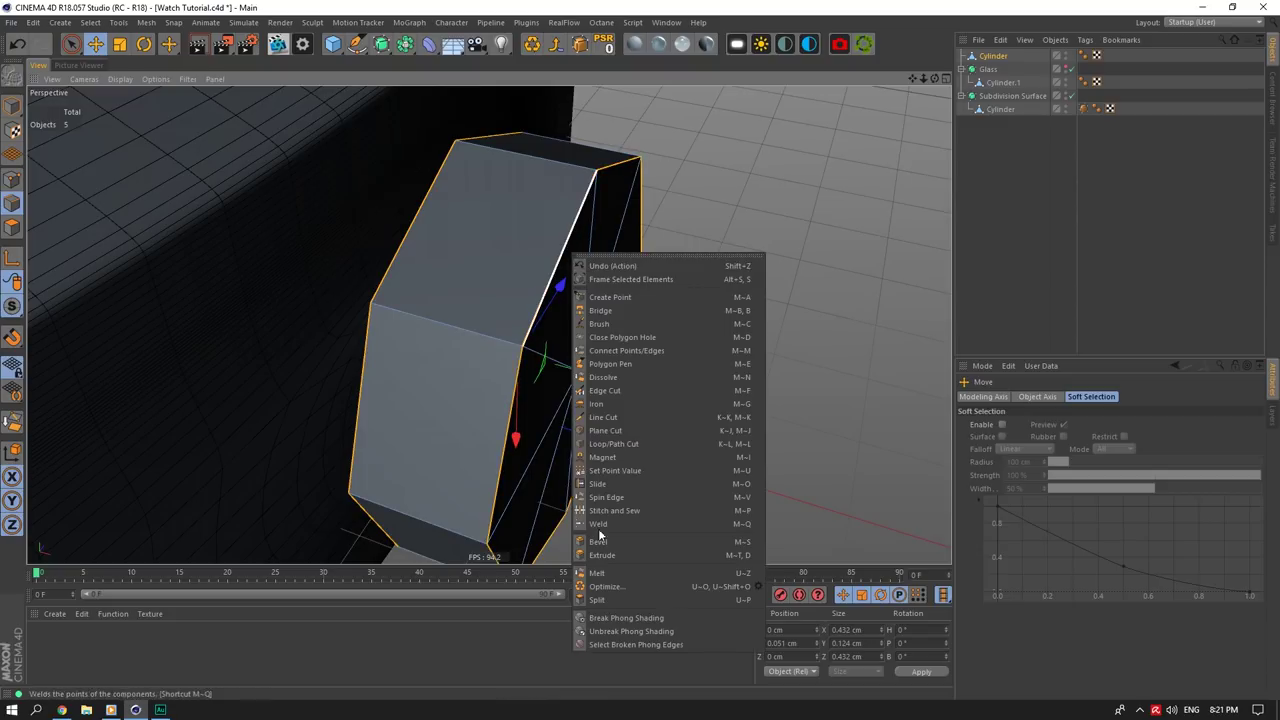
{"action": "left_click", "coordinate": [599, 530]}
{"action": "mouse_move", "coordinate": [561, 285]}
{"action": "left_mouse_down"}
{"action": "mouse_move", "coordinate": [608, 285]}
{"action": "mouse_move", "coordinate": [570, 285]}
{"action": "left_mouse_up"}
{"action": "scroll", "coordinate": [570, 286], "scroll_direction": "down", "scroll_amount": 3}
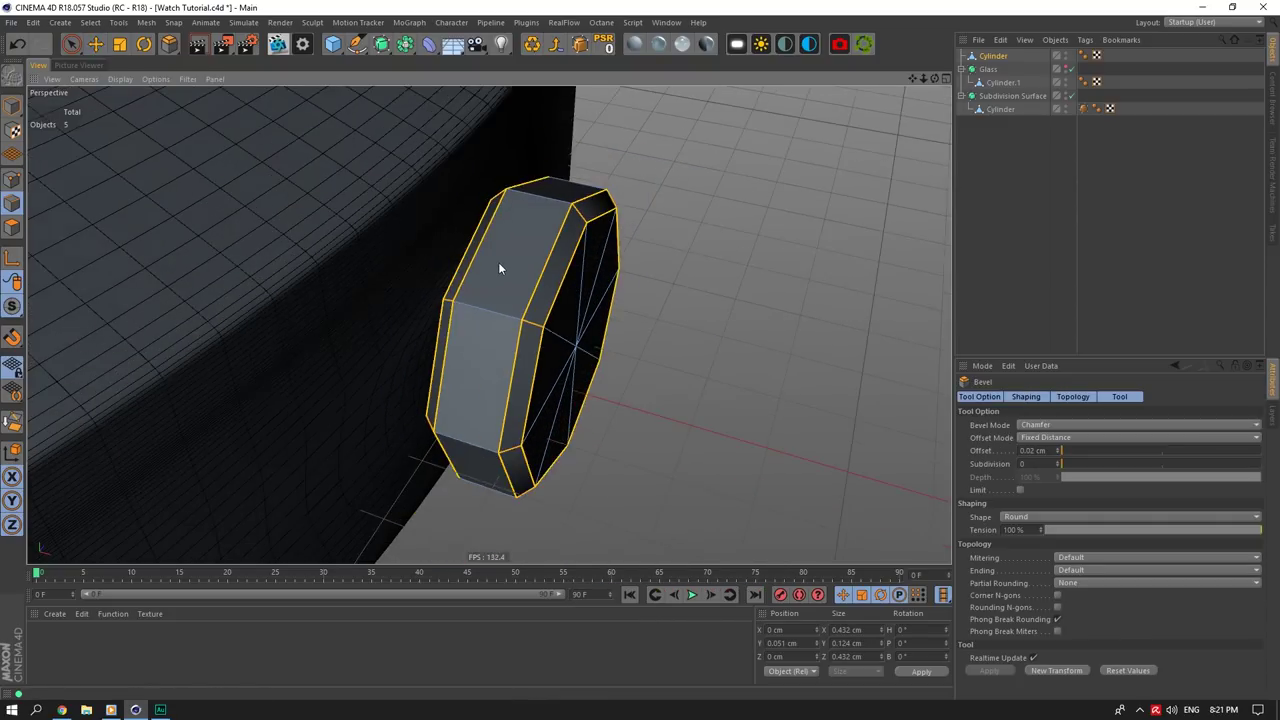
{"action": "scroll", "coordinate": [500, 263], "scroll_direction": "up", "scroll_amount": 5}
{"action": "left_click", "coordinate": [66, 710]}
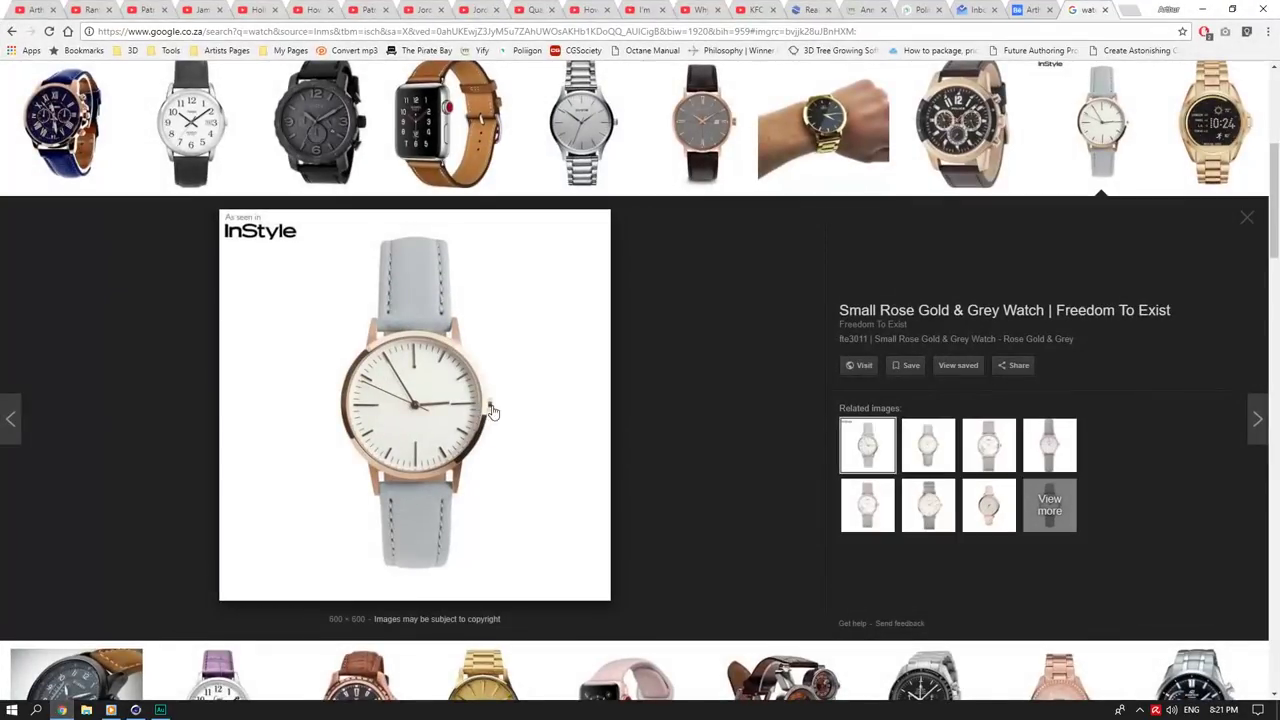
{"action": "left_click", "coordinate": [63, 710]}
{"action": "scroll", "coordinate": [611, 246], "scroll_direction": "up", "scroll_amount": 3}
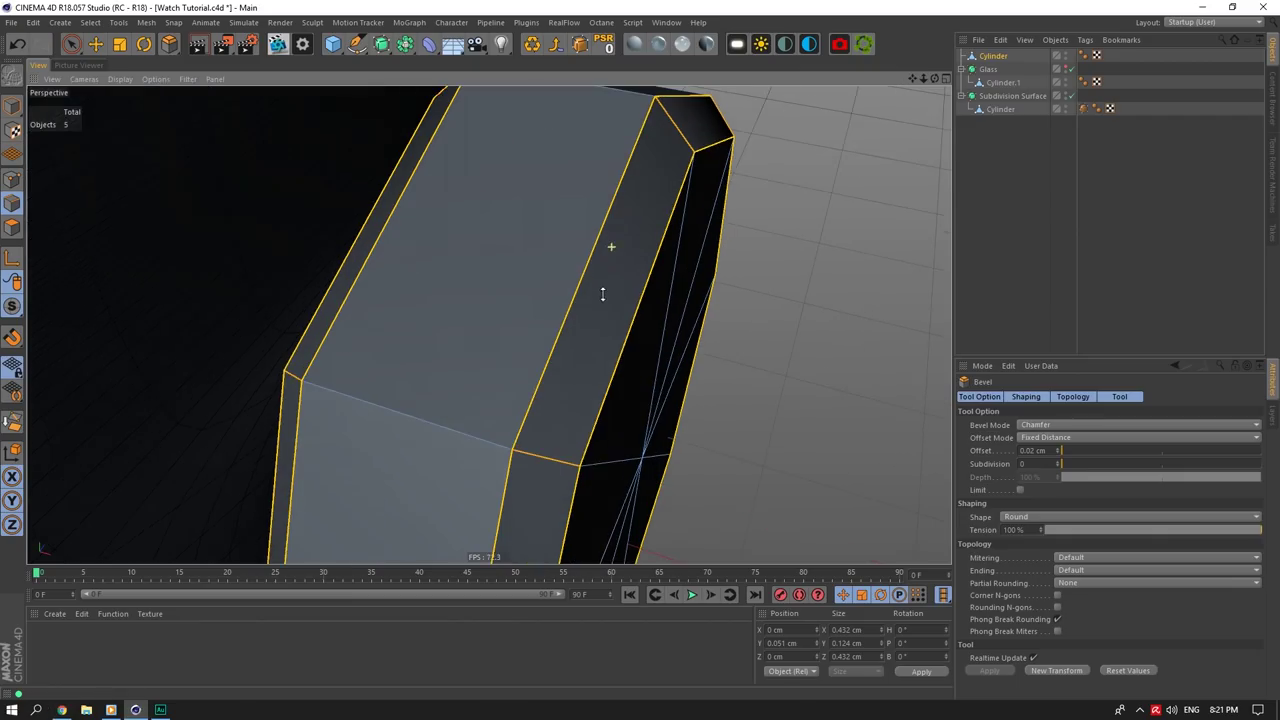
Step: Add a Loop/Path Cut on the rear face of the crown's head, close to the beveled edge at about 1.7% offset
{"action": "right_click", "coordinate": [603, 297]}
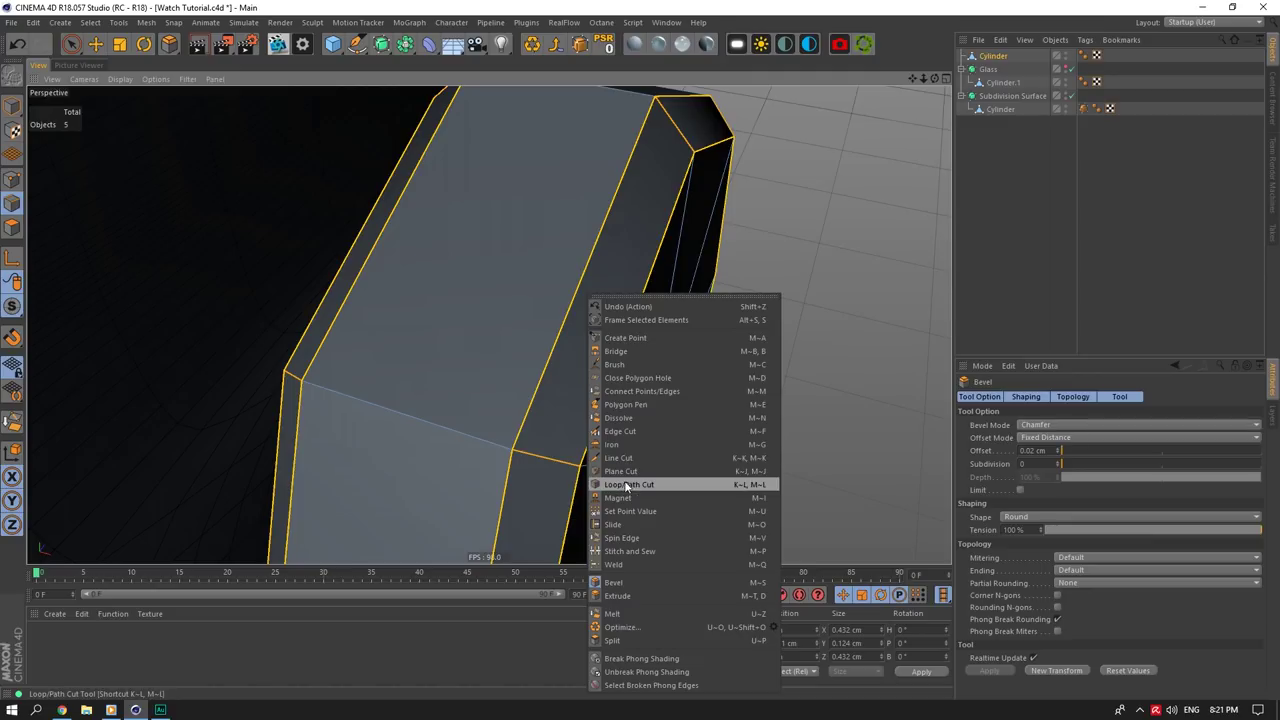
{"action": "left_click", "coordinate": [626, 485]}
{"action": "left_click_drag", "start_coordinate": [615, 465], "coordinate": [160, 397], "text": "alt"}
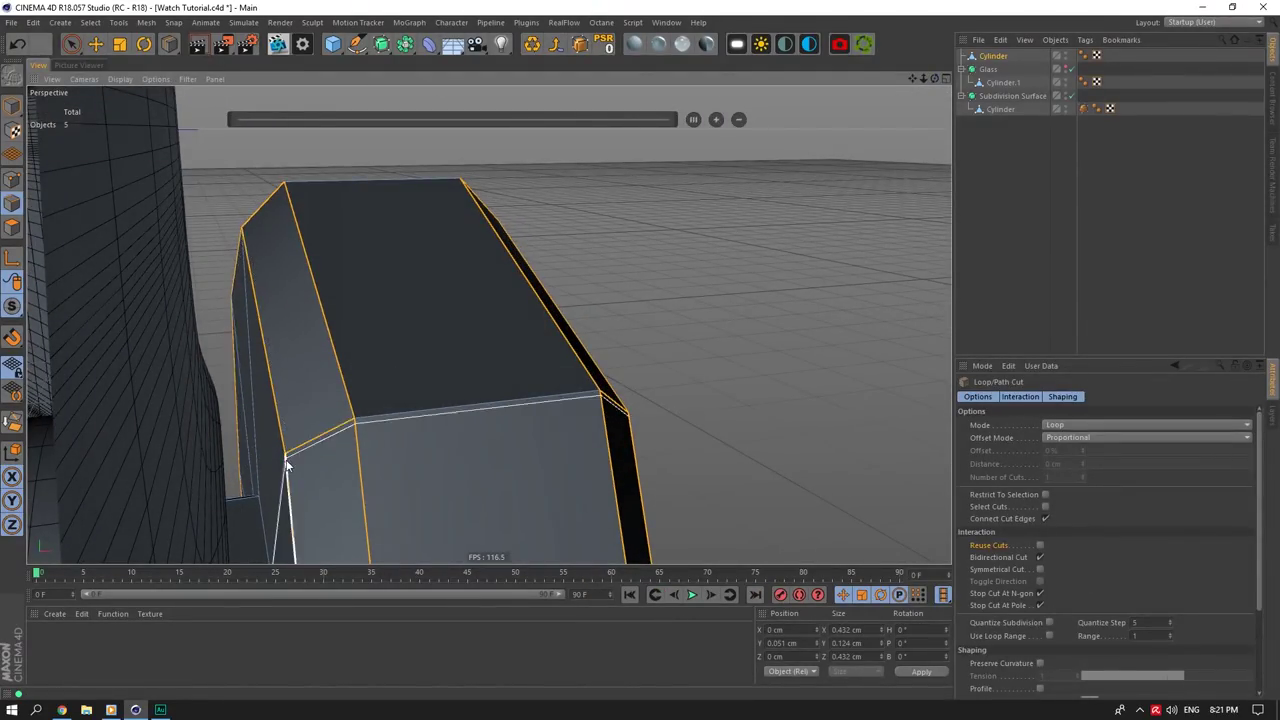
{"action": "left_click_drag", "start_coordinate": [935, 78], "coordinate": [942, 30]}
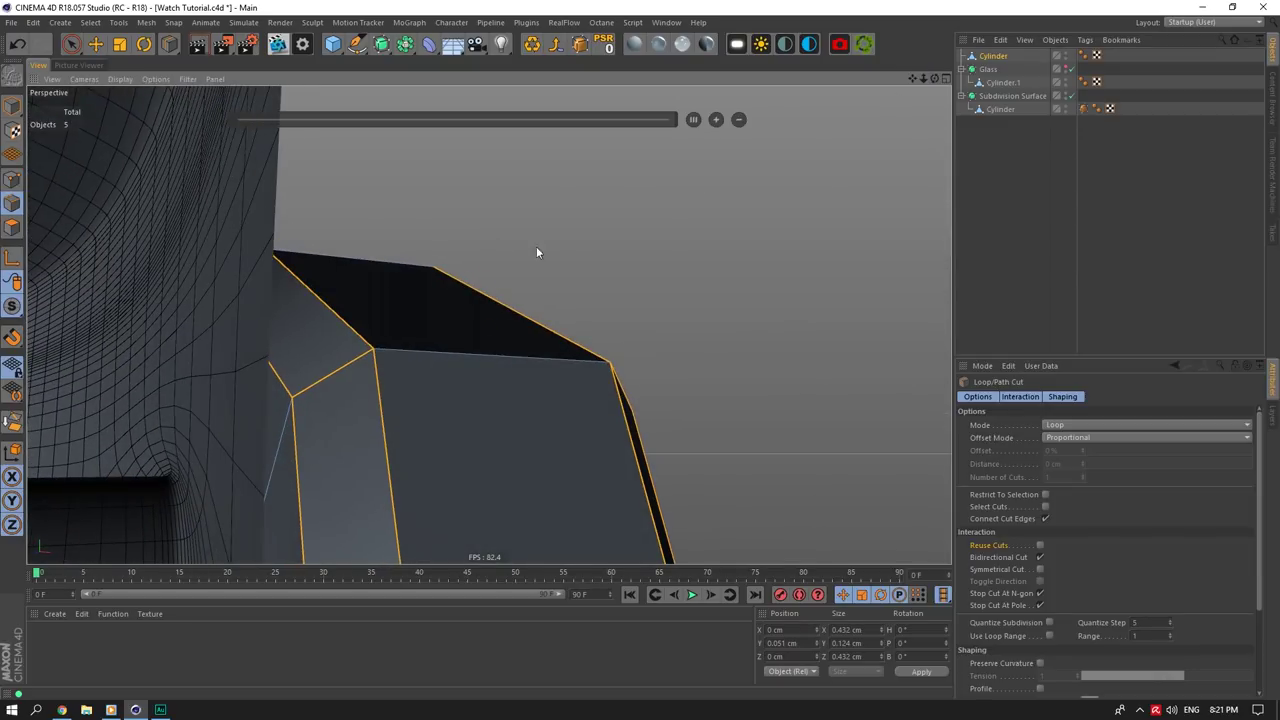
{"action": "left_click", "coordinate": [290, 408]}
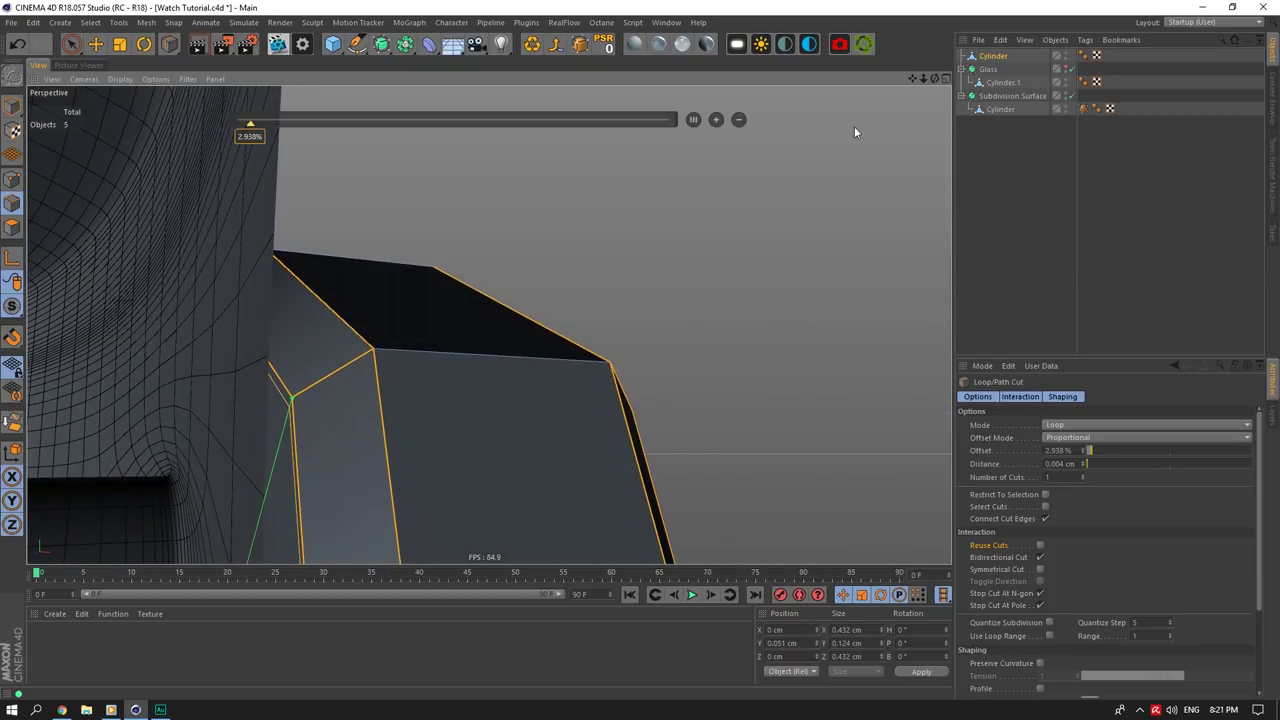
{"action": "left_click", "coordinate": [290, 405]}
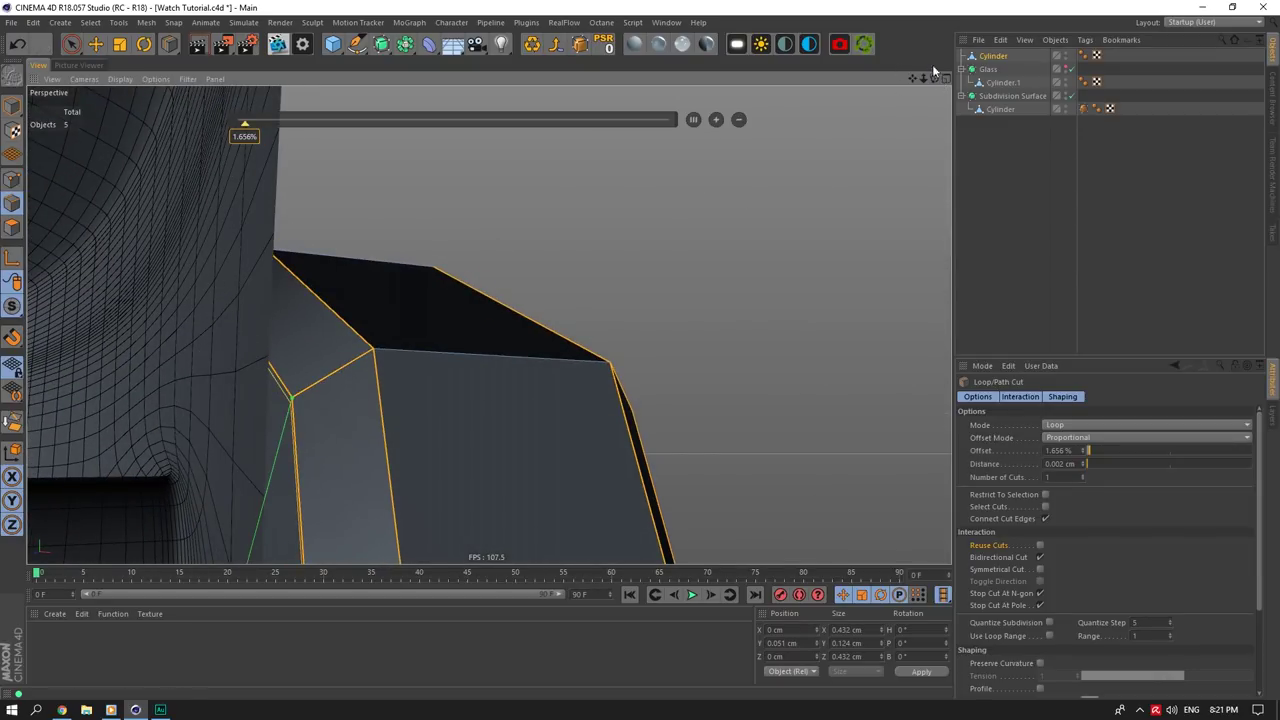
Step: Add loop cuts close to the bevel on the front cap and near both ends of the head's side band
{"action": "left_click_drag", "start_coordinate": [935, 78], "coordinate": [825, 112]}
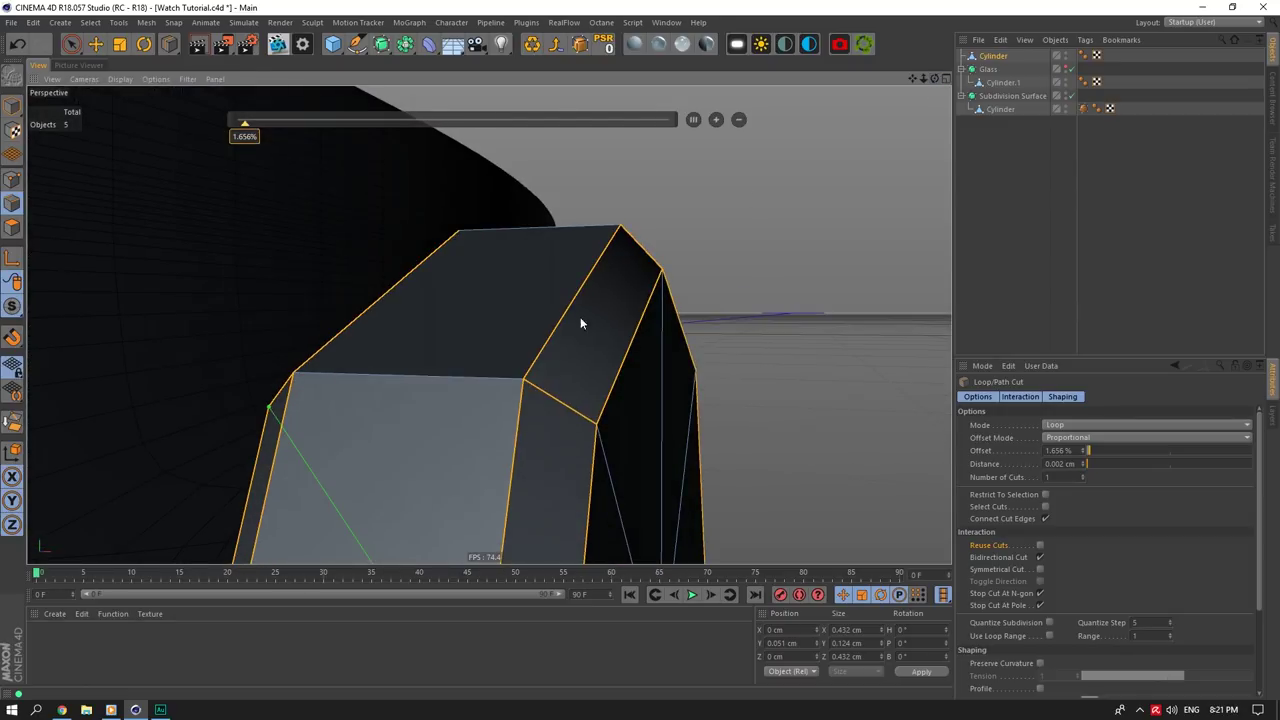
{"action": "left_click", "coordinate": [599, 434]}
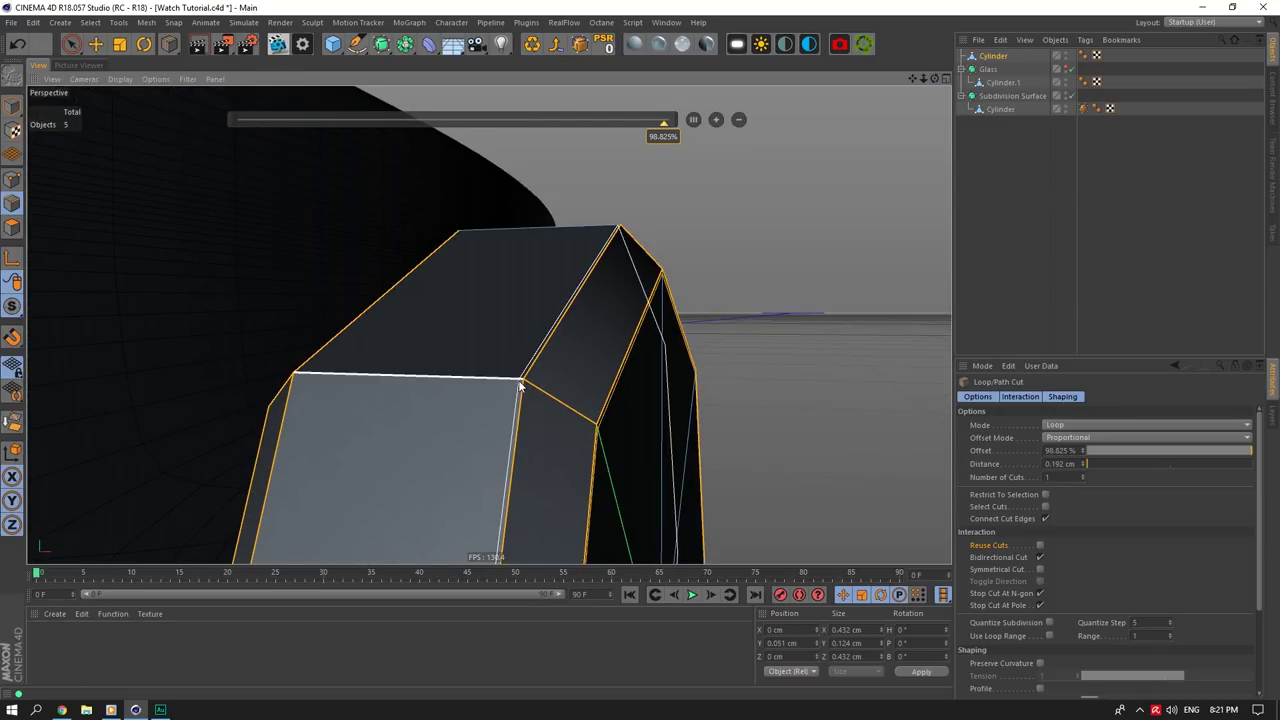
{"action": "left_click", "coordinate": [521, 383]}
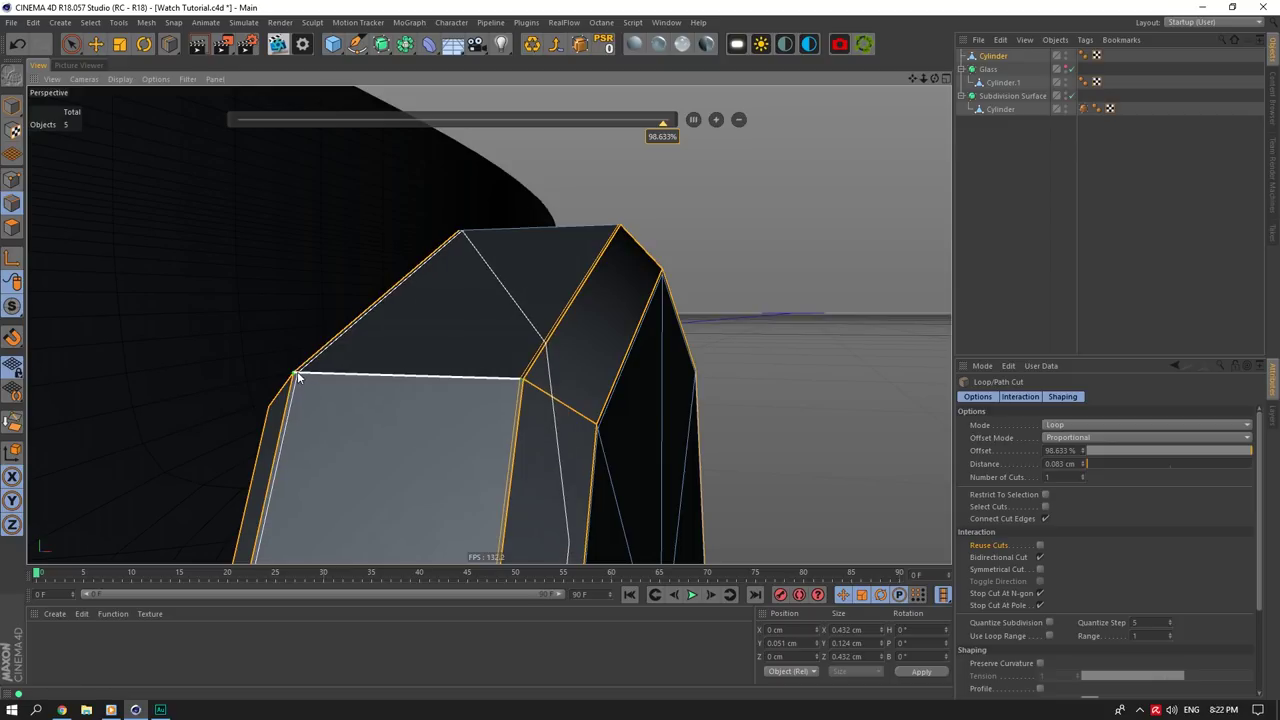
{"action": "left_click", "coordinate": [298, 379]}
{"action": "scroll", "coordinate": [374, 381], "scroll_direction": "down", "scroll_amount": 5}
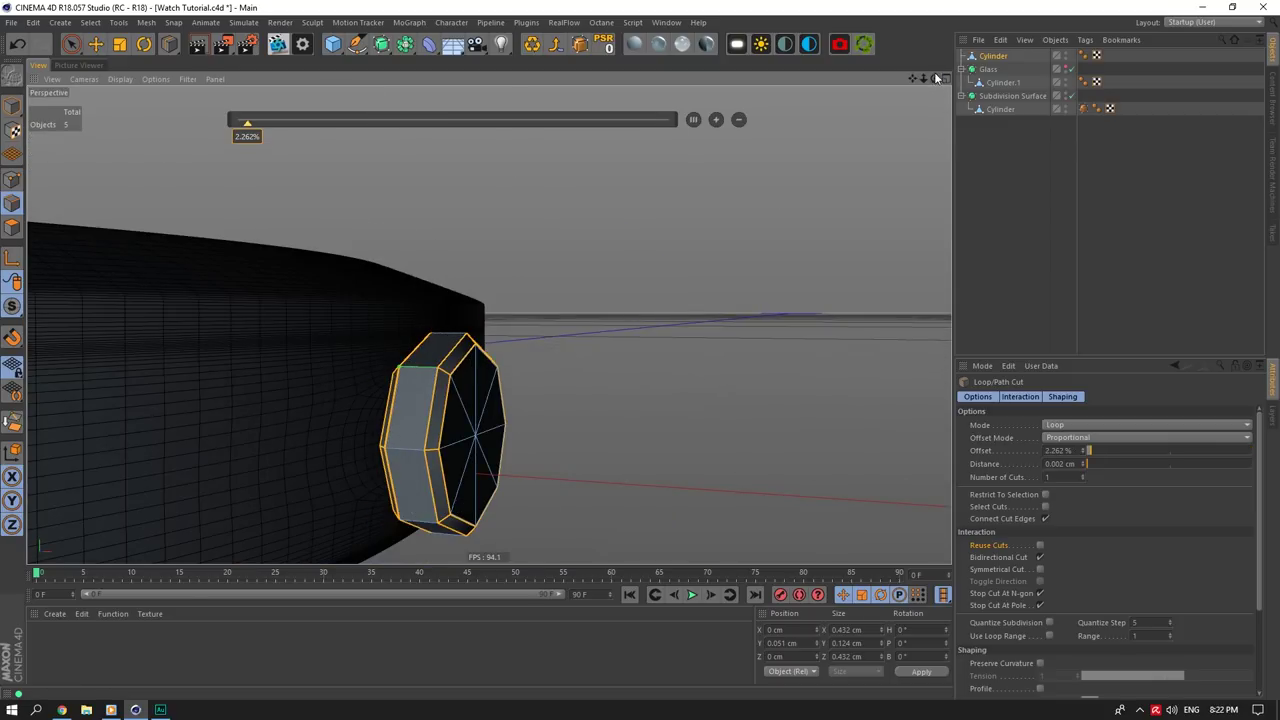
Step: Put the crown cylinder under a new Subdivision Surface and compare its shape with the reference watch photo
{"action": "left_click_drag", "start_coordinate": [936, 78], "coordinate": [864, 77]}
{"action": "left_click_drag", "start_coordinate": [386, 46], "coordinate": [399, 69], "text": "alt"}
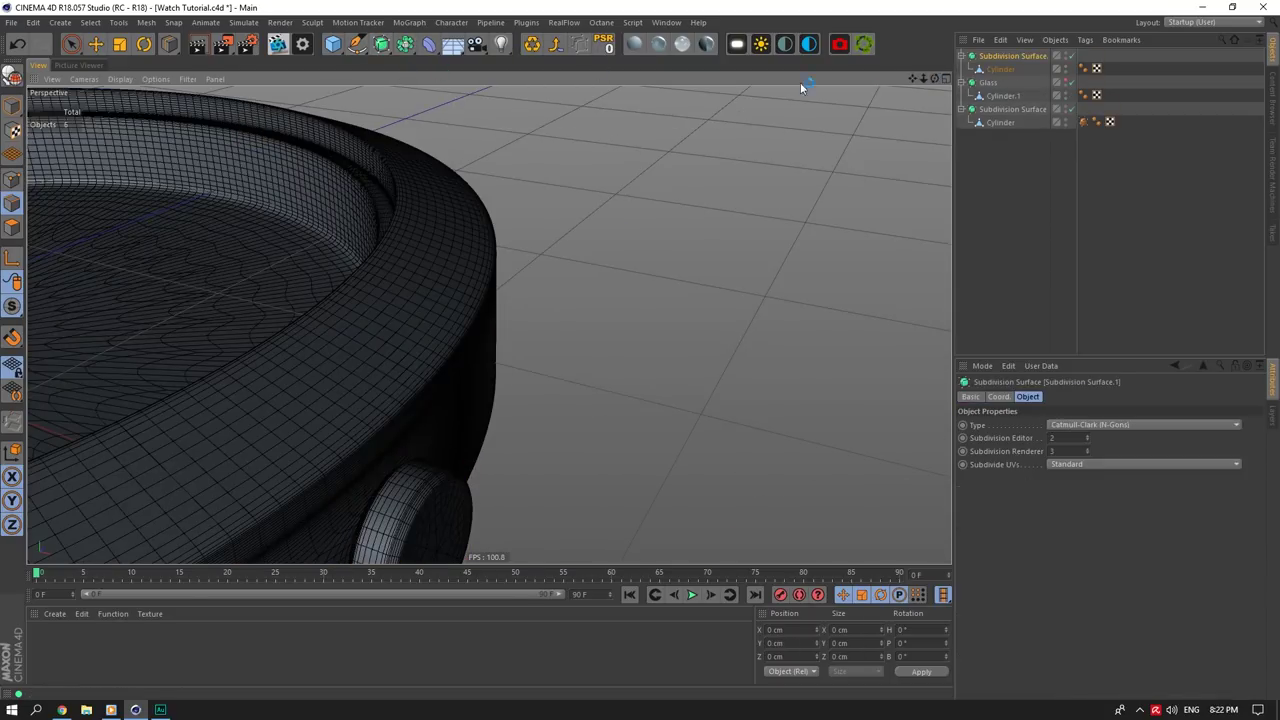
{"action": "mouse_move", "coordinate": [914, 80]}
{"action": "left_mouse_down"}
{"action": "mouse_move", "coordinate": [948, 74]}
{"action": "mouse_move", "coordinate": [927, 82]}
{"action": "left_mouse_up"}
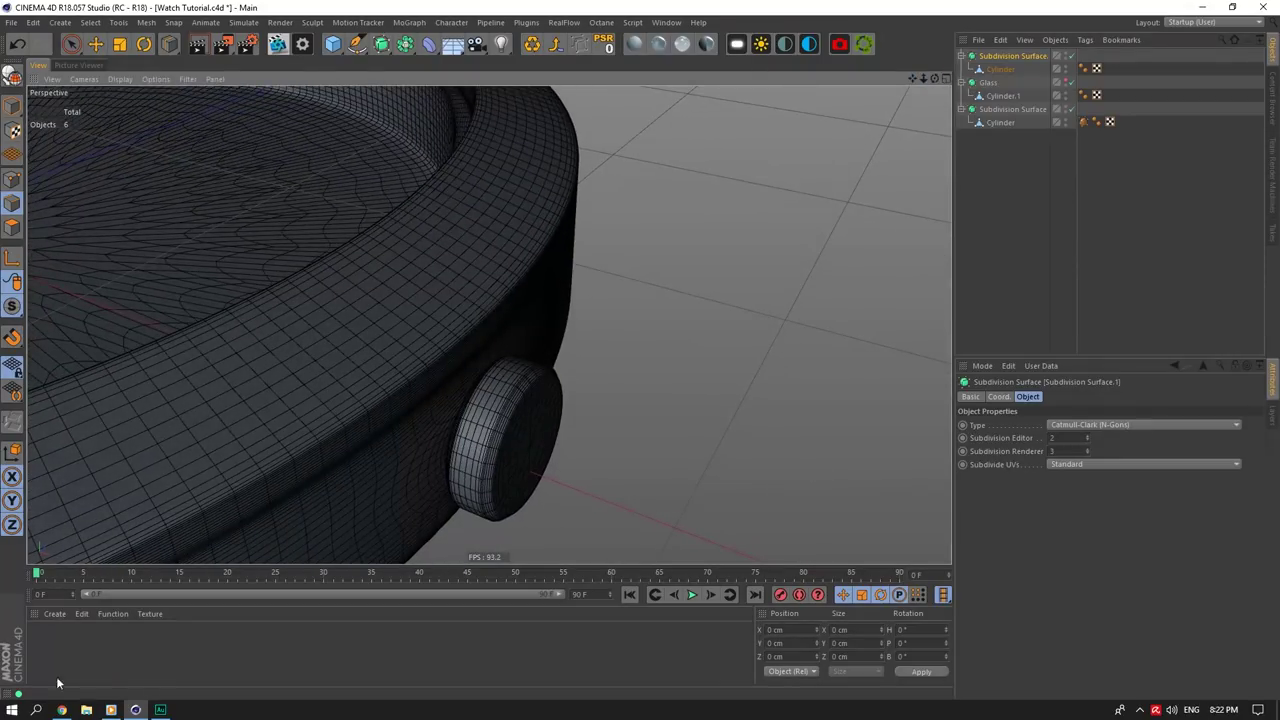
{"action": "left_click", "coordinate": [62, 710]}
{"action": "left_click", "coordinate": [62, 711]}
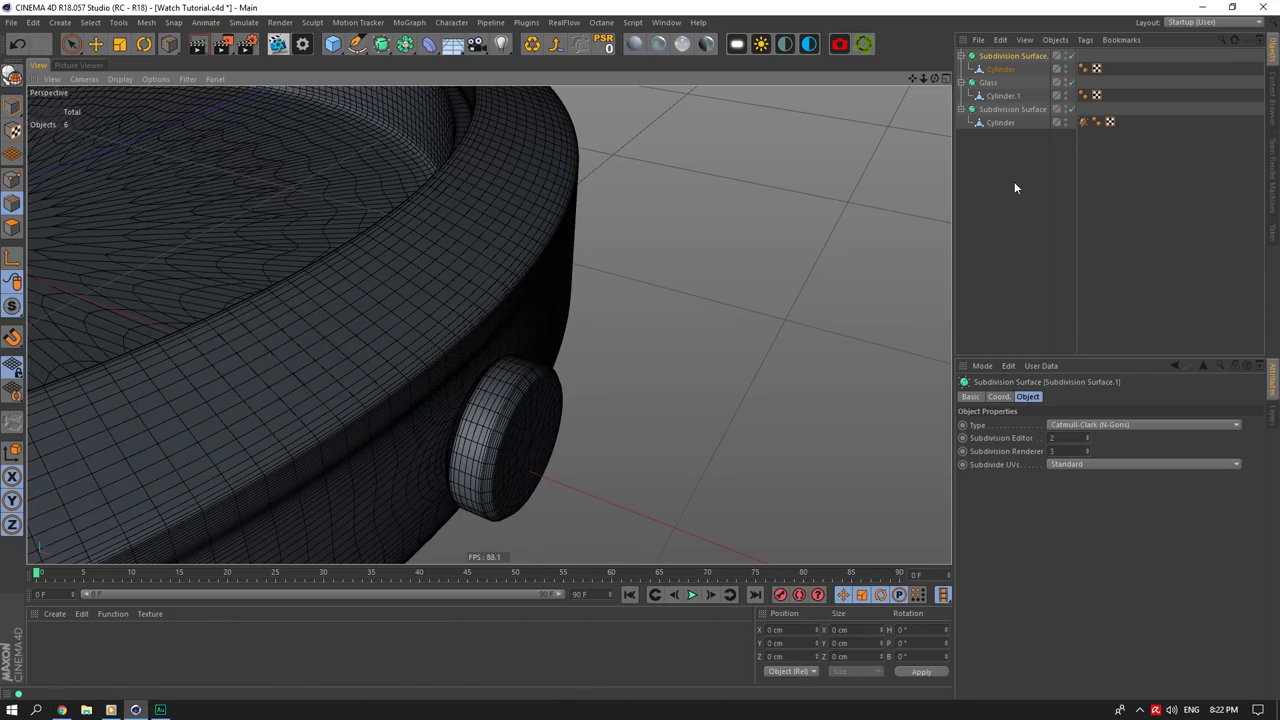
Step: Turn off the crown's Subdivision Surface and select all edges at the front end of its head with Rectangle Selection
{"action": "left_click", "coordinate": [1070, 56]}
{"action": "left_click", "coordinate": [997, 69]}
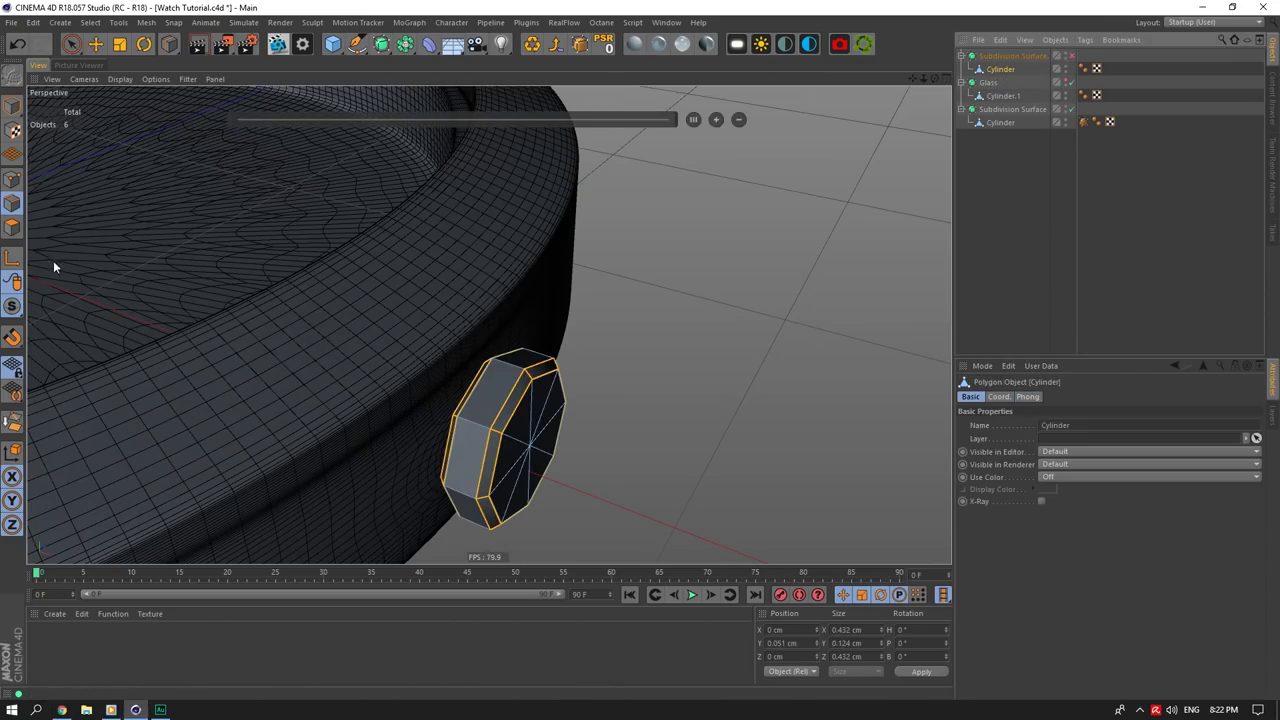
{"action": "left_click_drag", "start_coordinate": [67, 47], "coordinate": [138, 86]}
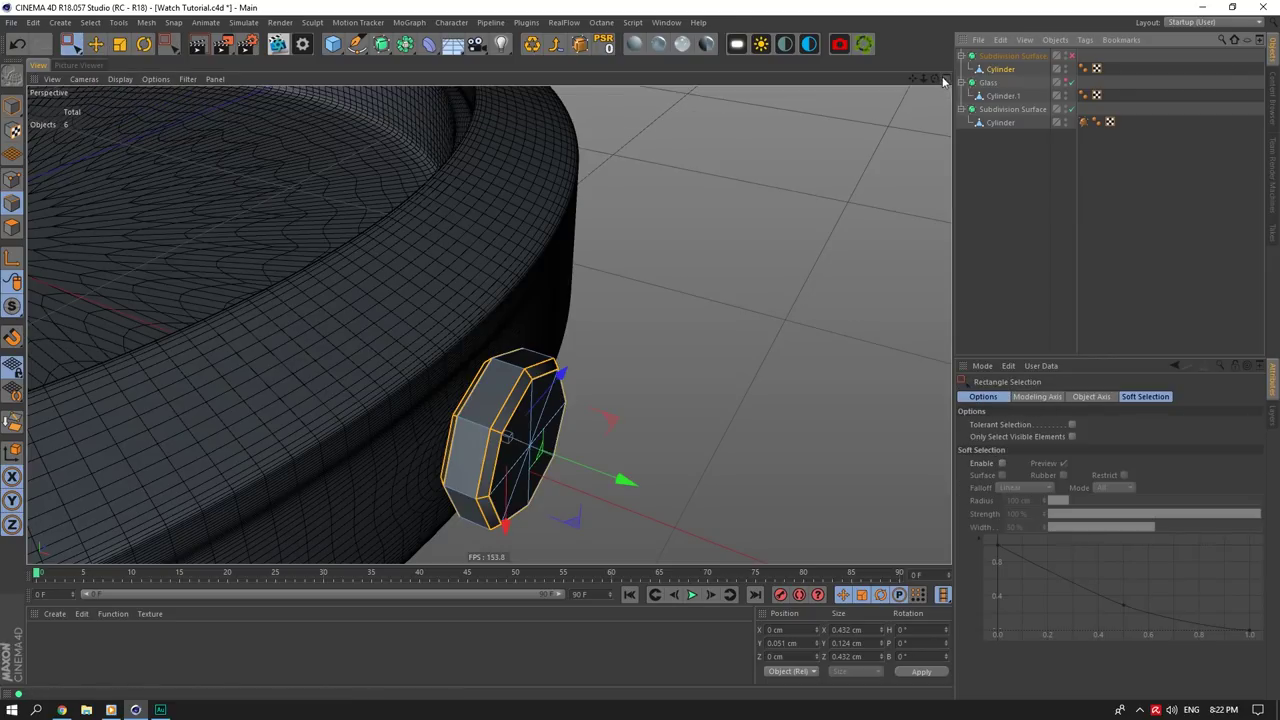
{"action": "left_click_drag", "start_coordinate": [935, 79], "coordinate": [1035, 108]}
{"action": "left_click_drag", "start_coordinate": [804, 208], "coordinate": [527, 518]}
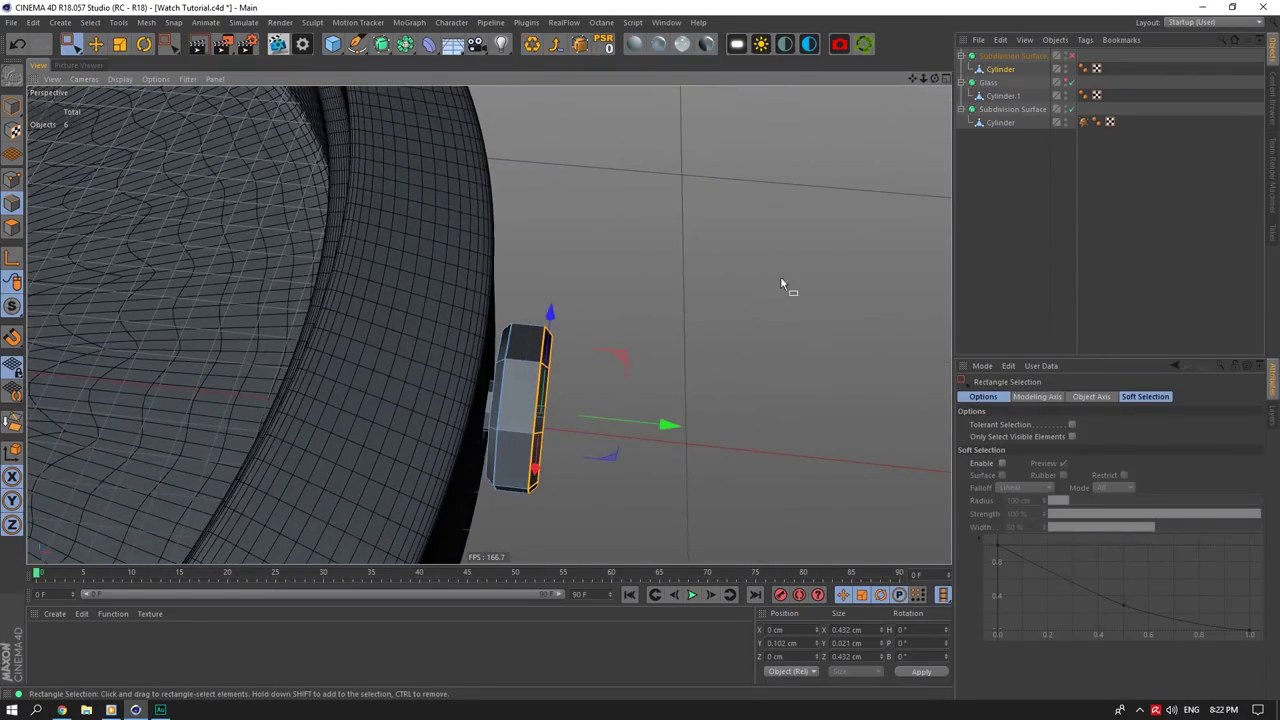
Step: Turn the crown's subdivision back on and move the selected front edges outward along Y to thicken the head
{"action": "left_click_drag", "start_coordinate": [936, 79], "coordinate": [926, 50]}
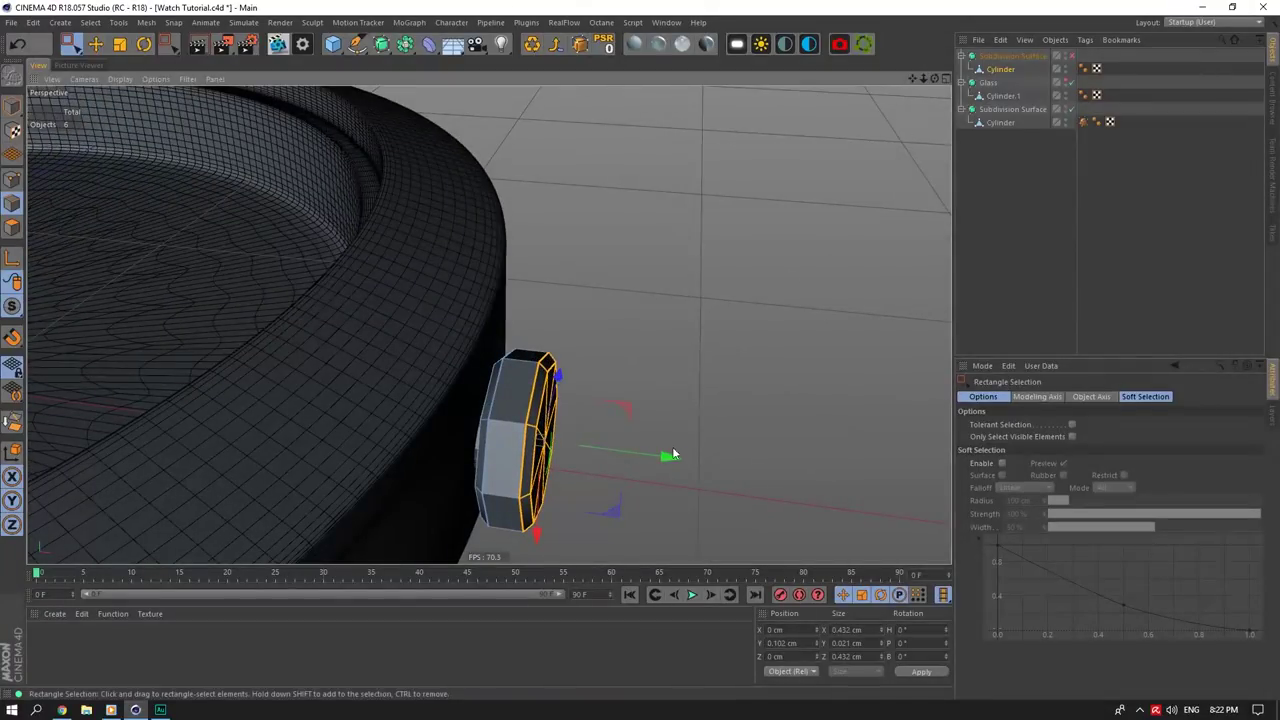
{"action": "left_click", "coordinate": [1072, 56]}
{"action": "left_click_drag", "start_coordinate": [669, 457], "coordinate": [690, 461]}
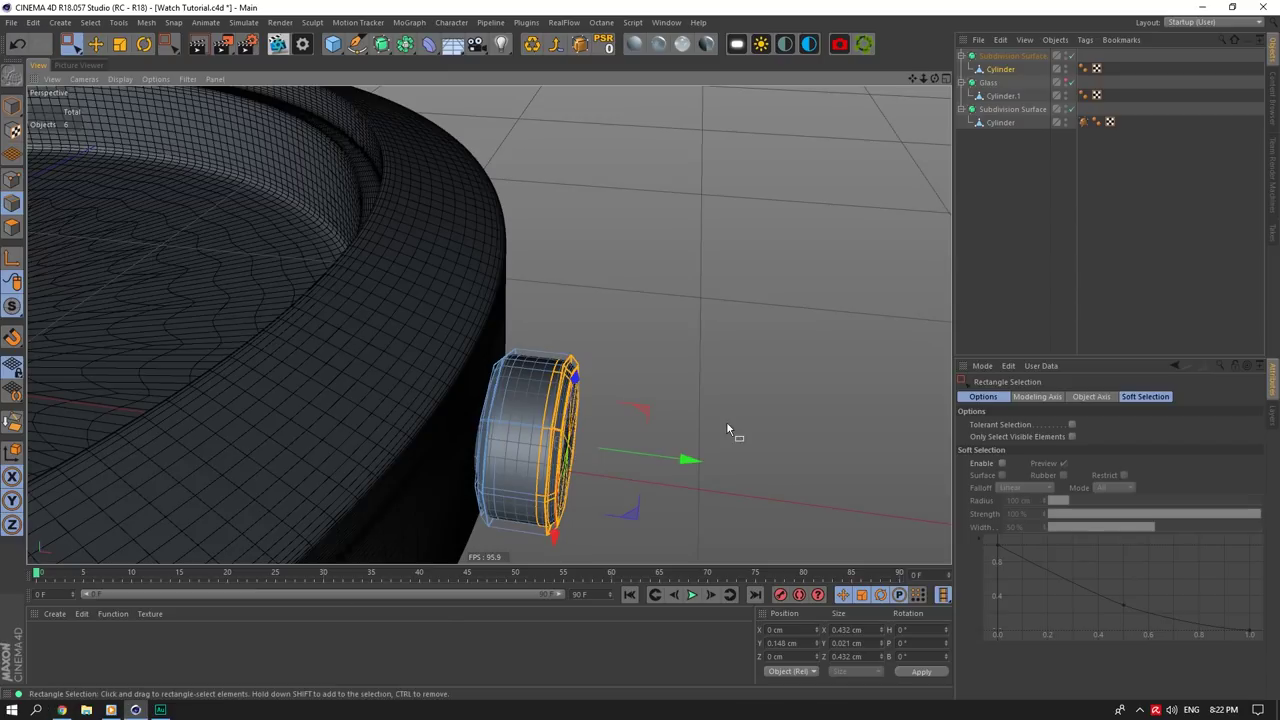
{"action": "left_click_drag", "start_coordinate": [690, 465], "coordinate": [685, 464]}
{"action": "left_click", "coordinate": [994, 289]}
Step: Isolate the crown's Subdivision Surface together with its child in Viewport Solo and turn its subdivision off
{"action": "scroll", "coordinate": [502, 477], "scroll_direction": "up", "scroll_amount": 3}
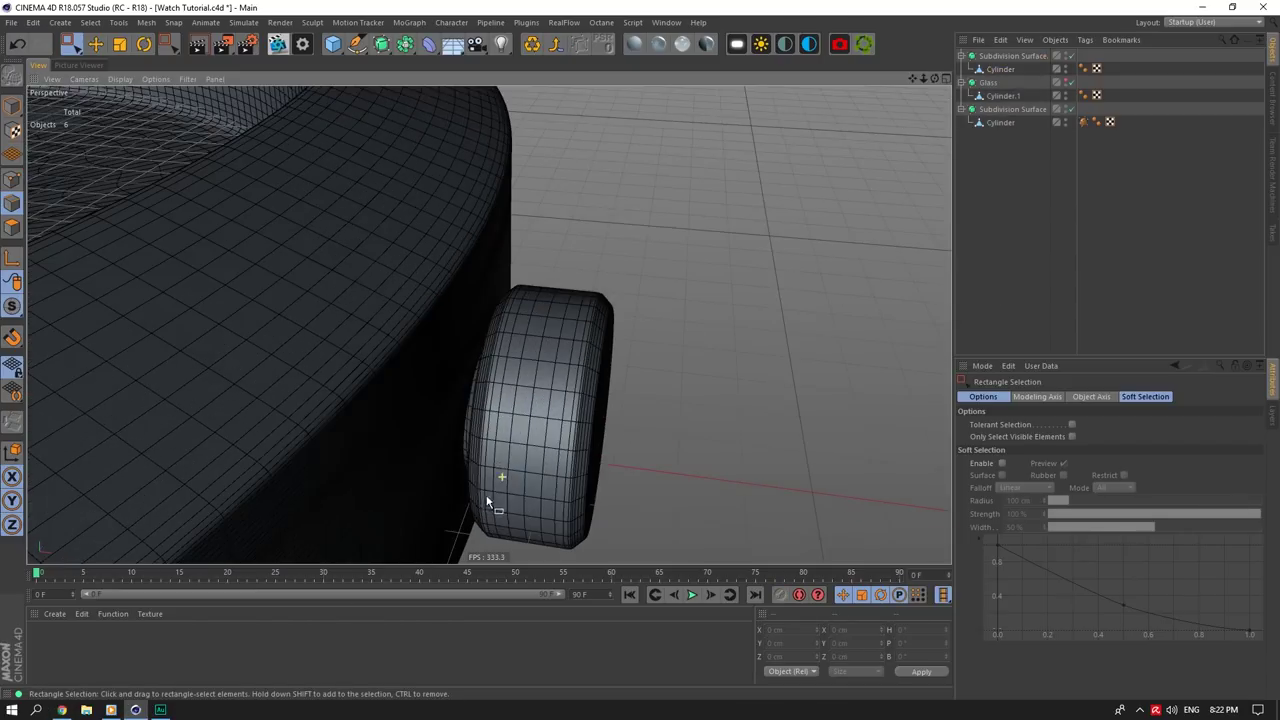
{"action": "left_click_drag", "start_coordinate": [935, 78], "coordinate": [985, 110]}
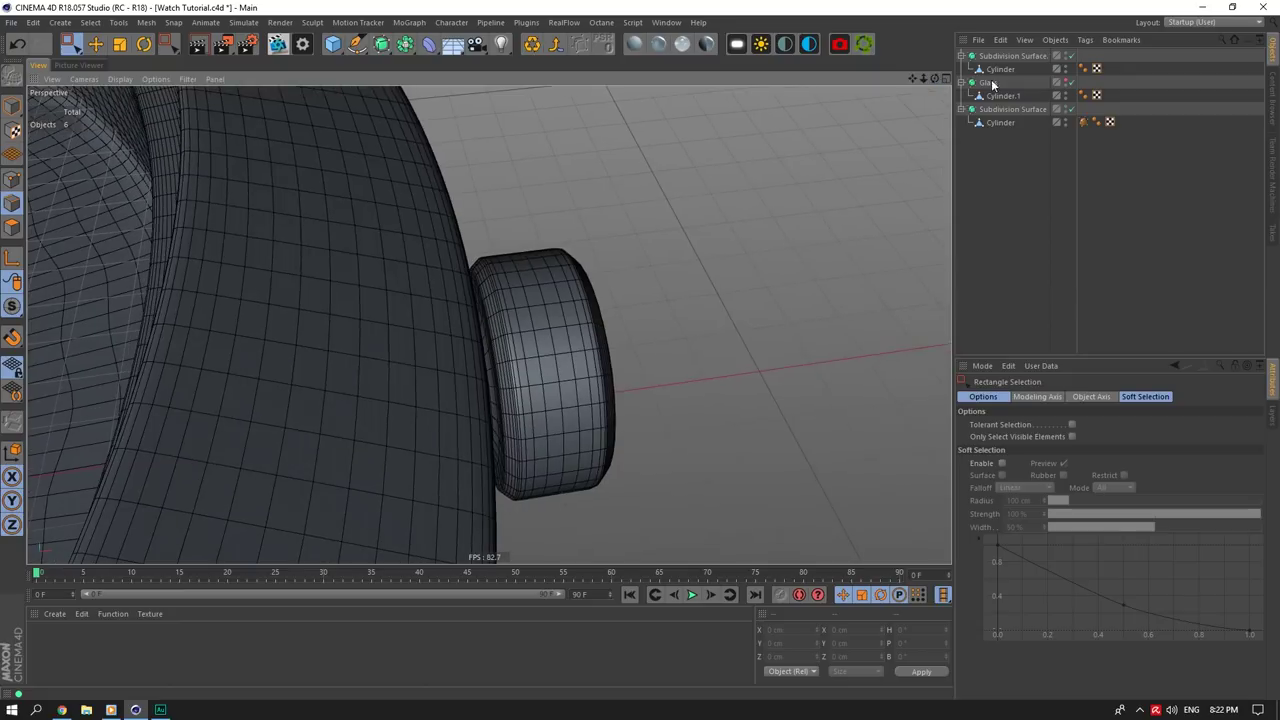
{"action": "left_click", "coordinate": [1000, 57]}
{"action": "left_click_drag", "start_coordinate": [12, 307], "coordinate": [65, 350]}
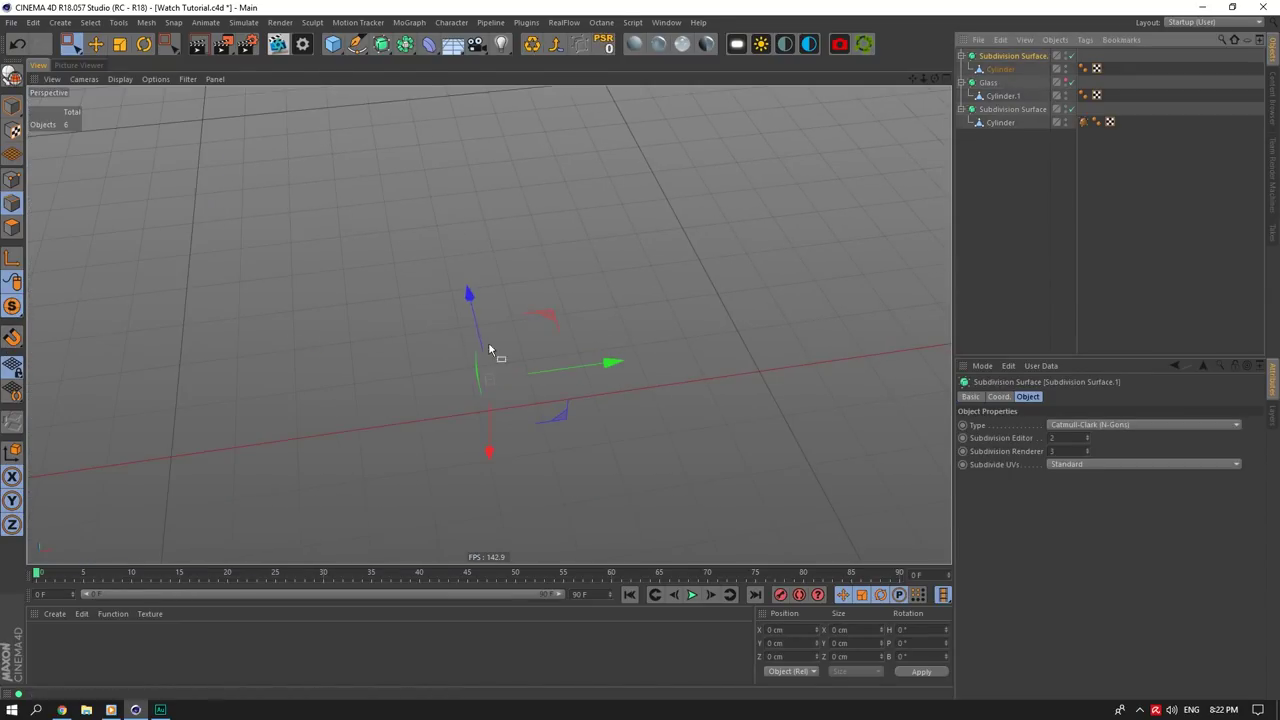
{"action": "left_click_drag", "start_coordinate": [12, 307], "coordinate": [76, 373]}
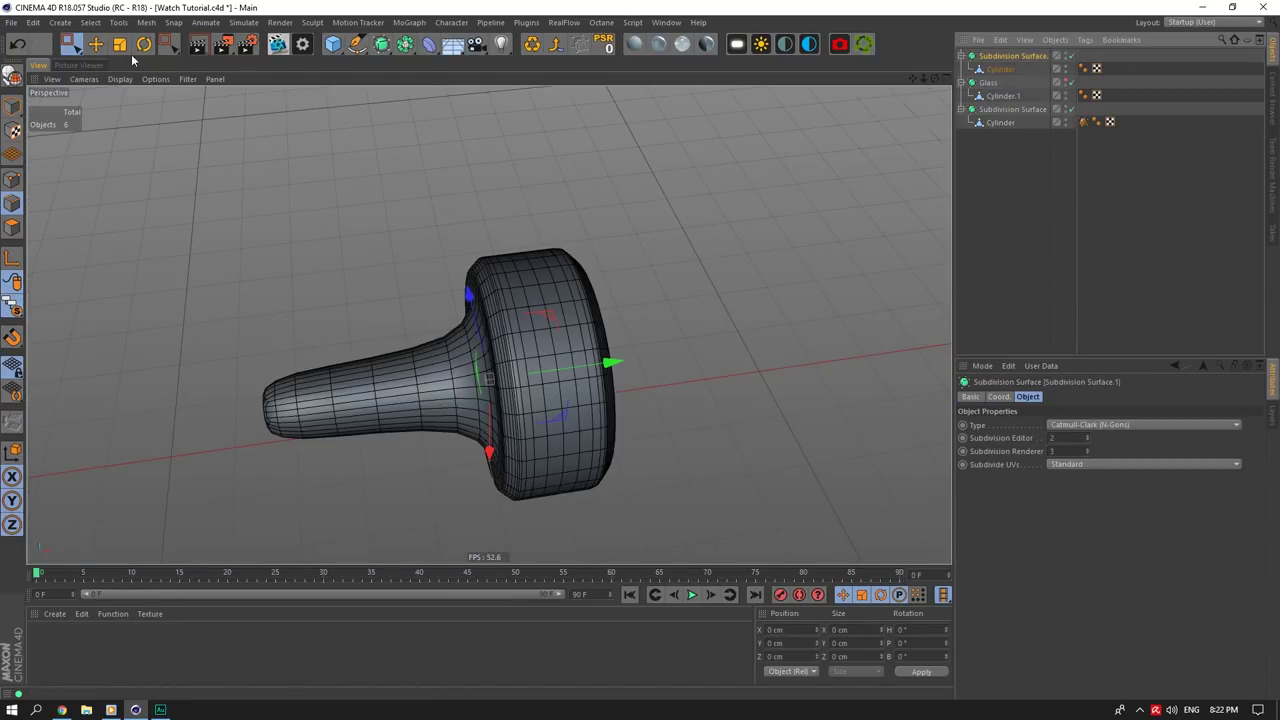
{"action": "left_click", "coordinate": [97, 45]}
{"action": "left_click", "coordinate": [1070, 56]}
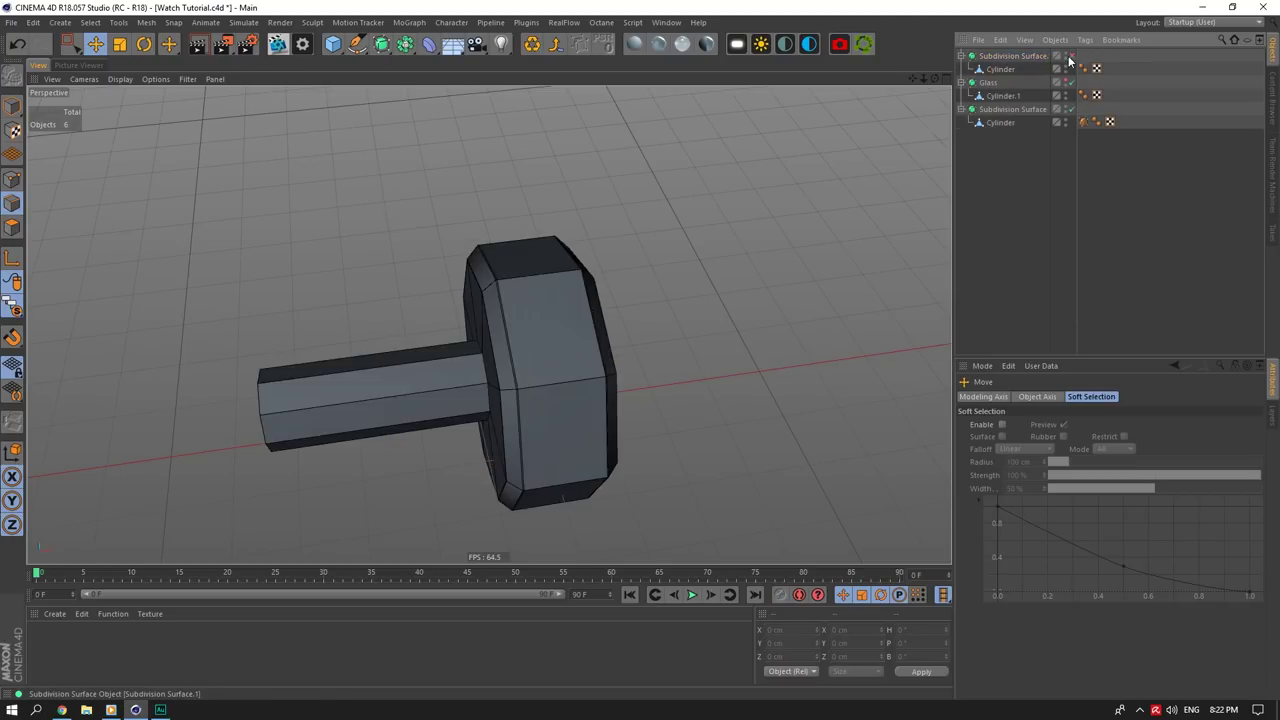
Step: Select the edge loops at both ends of the crown's stem, turn its subdivision back on and sharpen them with Weight Subdivision Surface
{"action": "left_click", "coordinate": [483, 377]}
{"action": "left_click", "coordinate": [260, 400]}
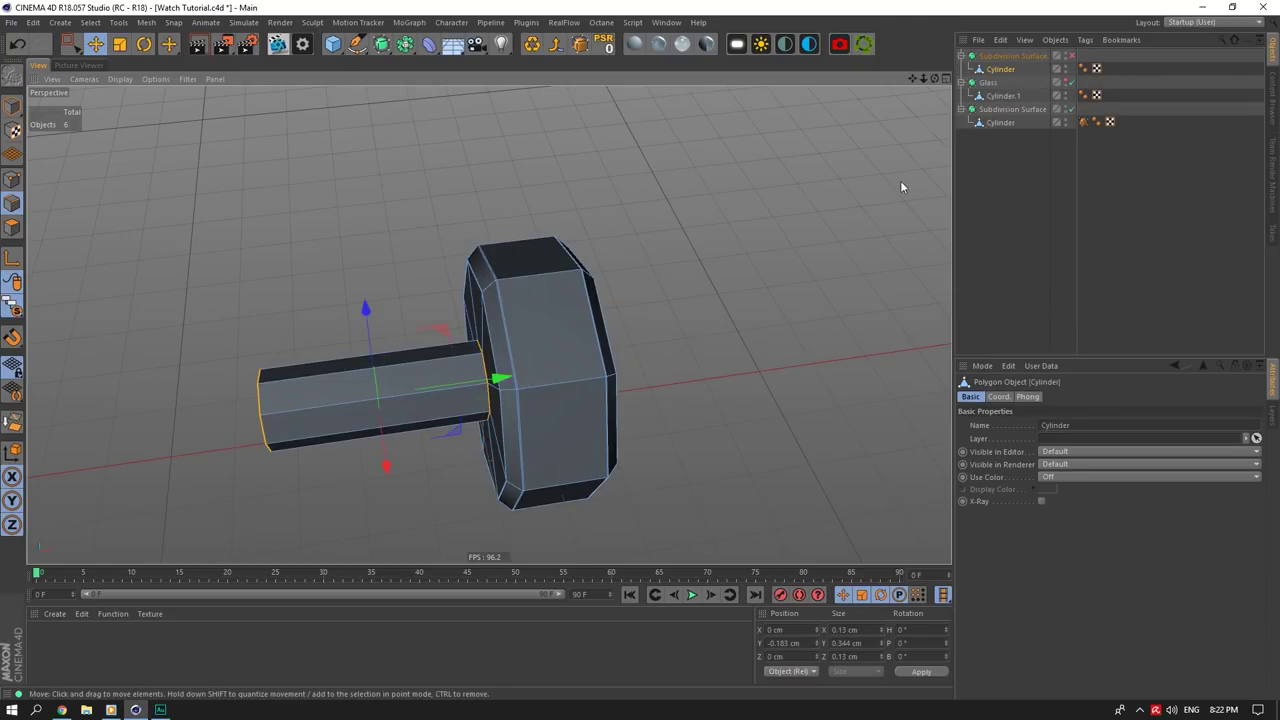
{"action": "left_click", "coordinate": [1068, 57]}
{"action": "left_click", "coordinate": [580, 44]}
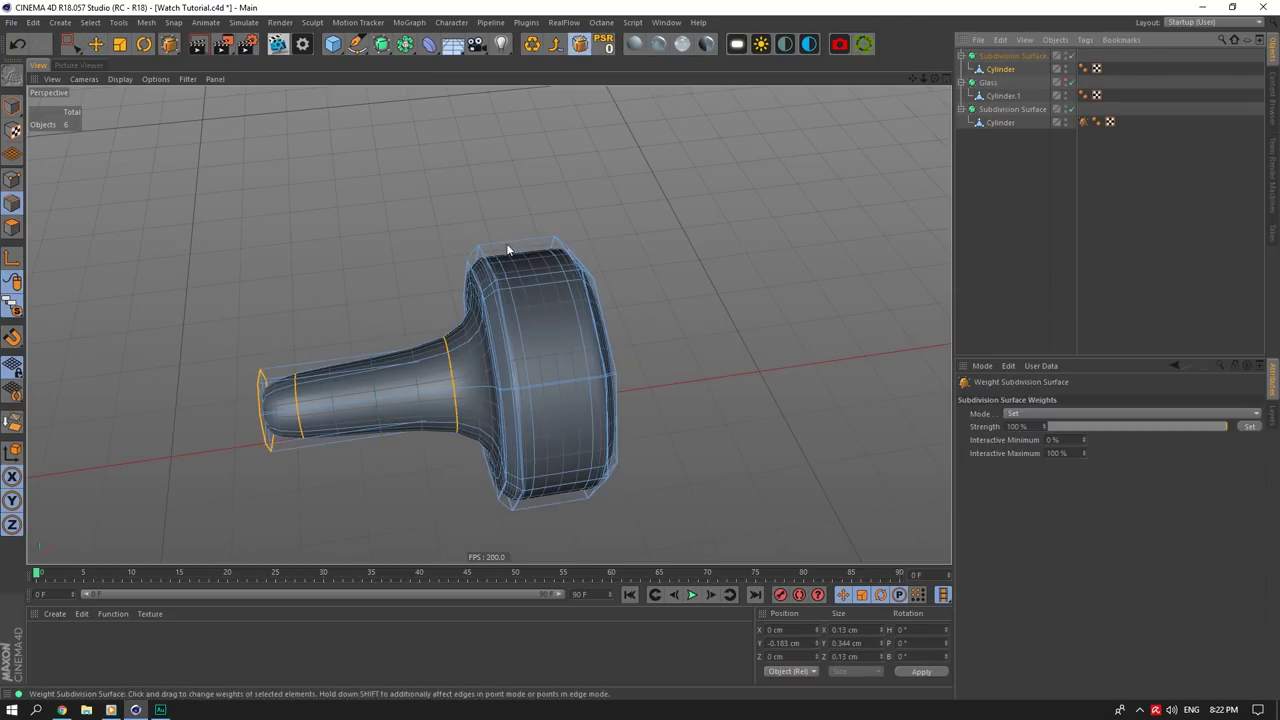
{"action": "left_click_drag", "start_coordinate": [210, 321], "coordinate": [340, 321]}
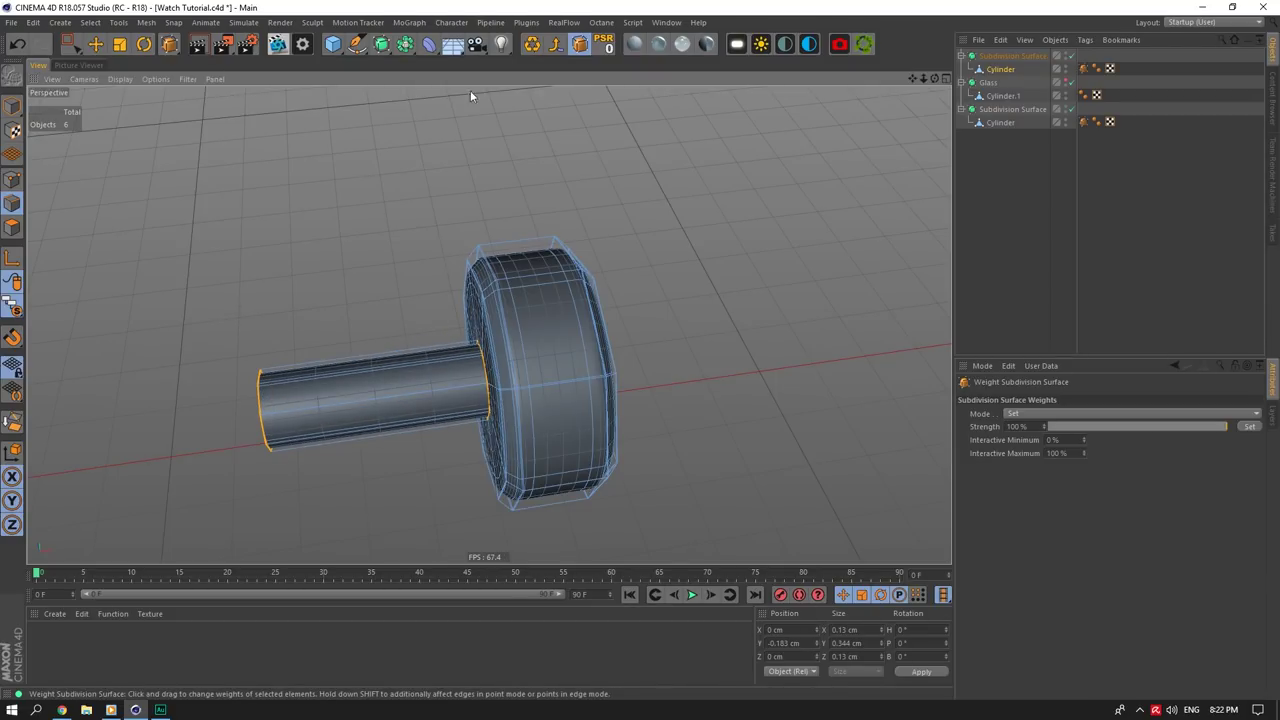
{"action": "left_click", "coordinate": [94, 40]}
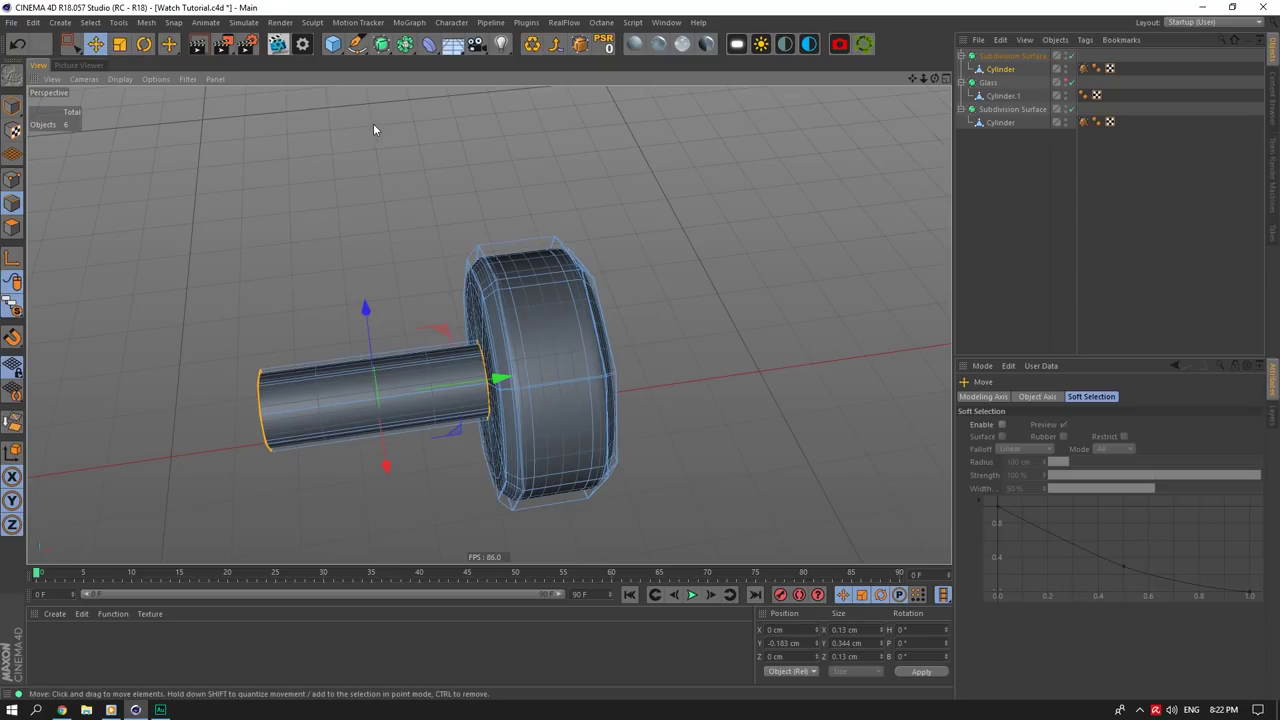
Step: Search the commands for "subd" to locate the Weight Subdivision Surface tool
{"action": "key", "text": "shift+c"}
{"action": "type", "text": "sub"}
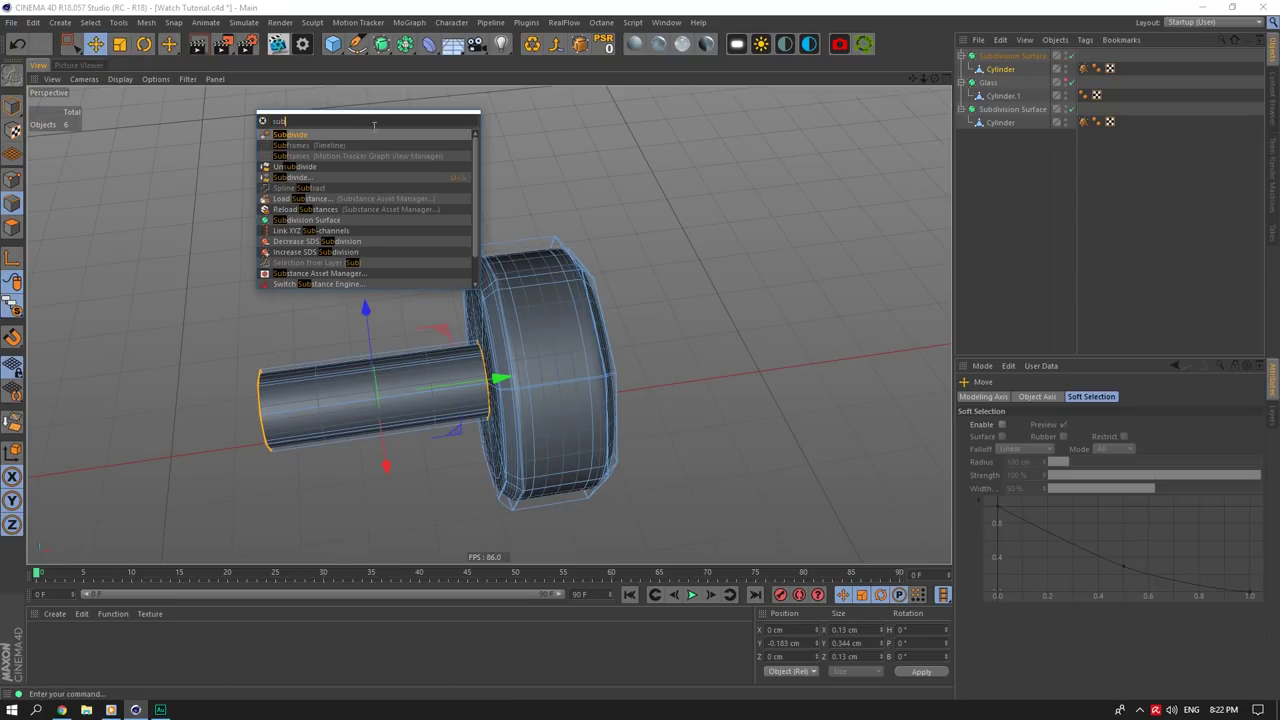
{"action": "type", "text": "d"}
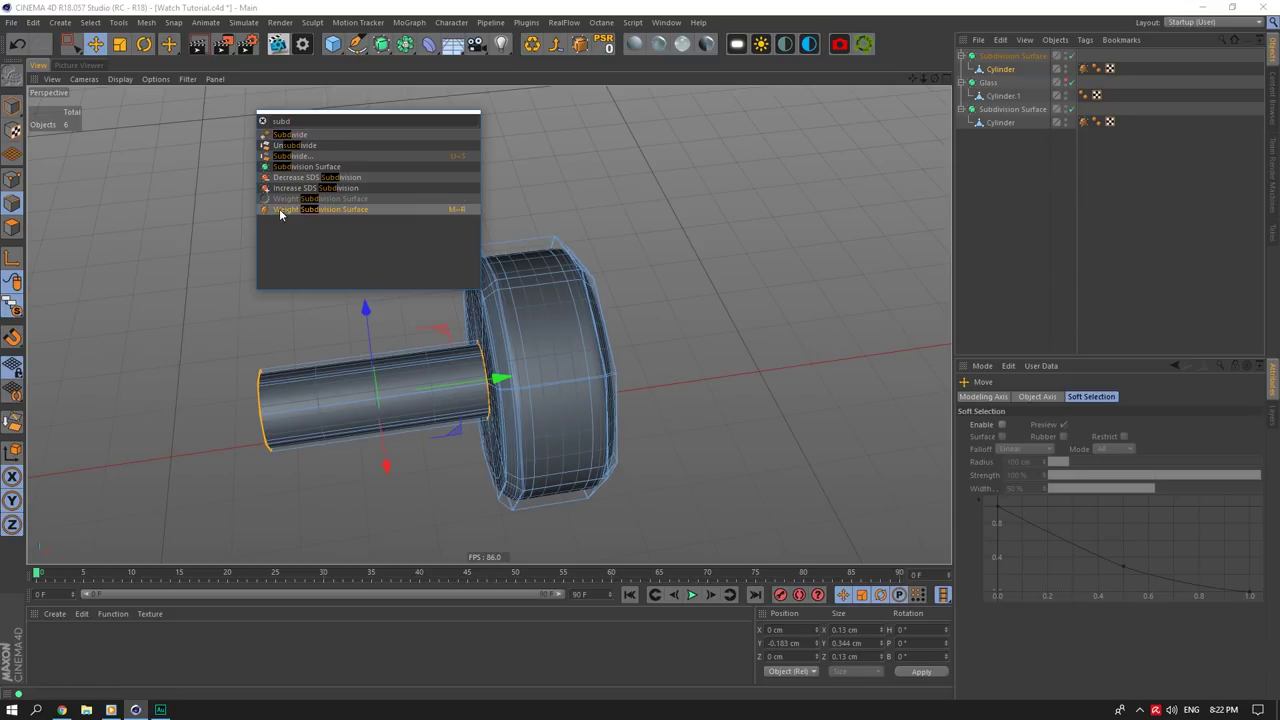
{"action": "left_click", "coordinate": [263, 122]}
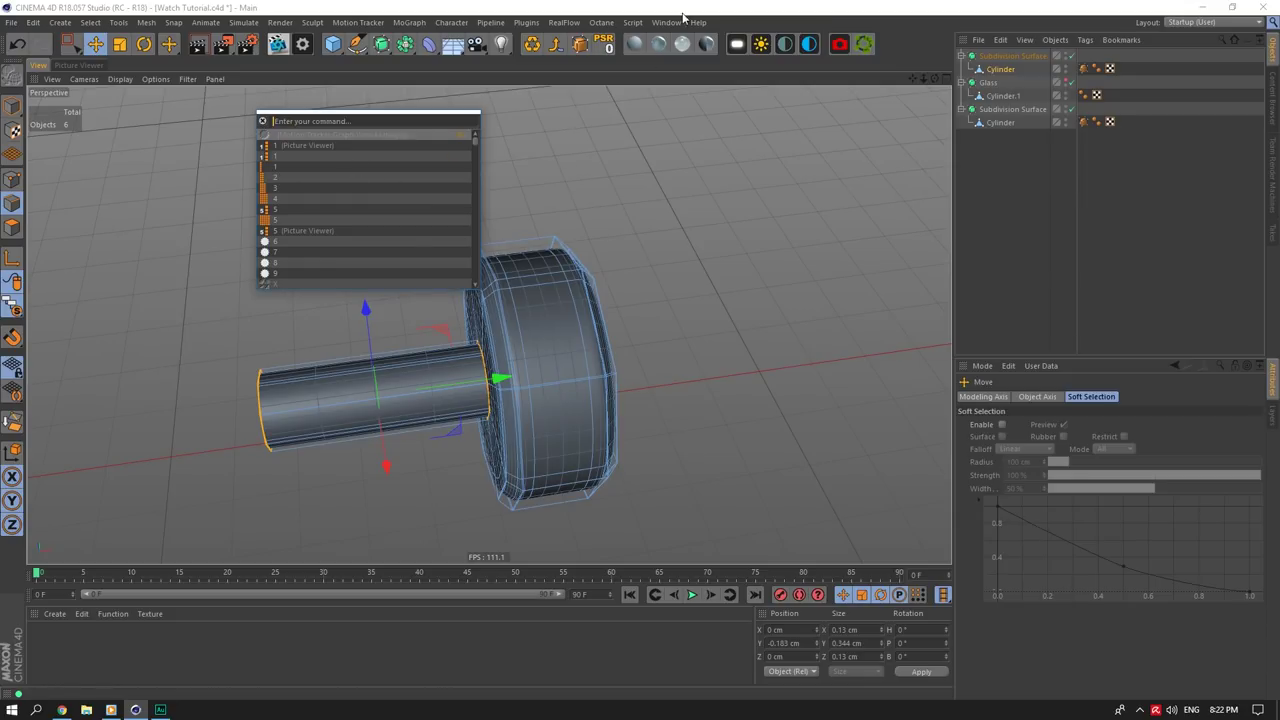
{"action": "left_click_drag", "start_coordinate": [259, 112], "coordinate": [328, 113]}
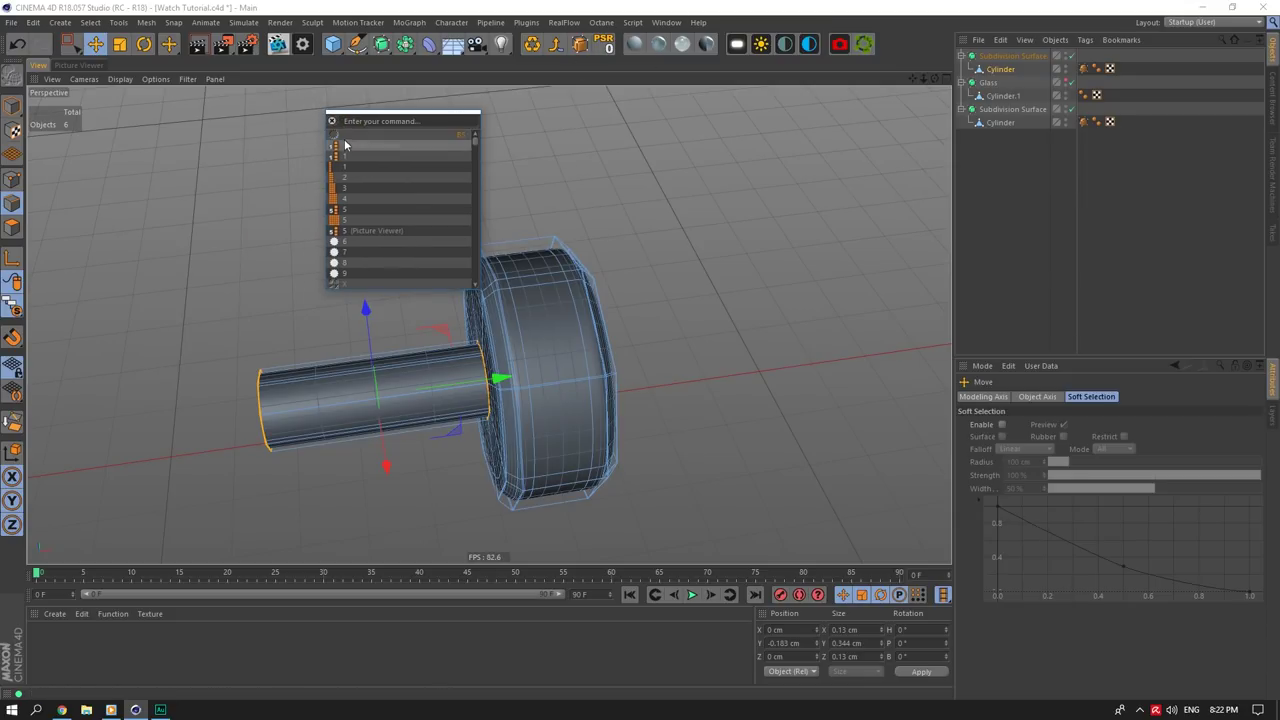
{"action": "left_click_drag", "start_coordinate": [481, 135], "coordinate": [610, 158]}
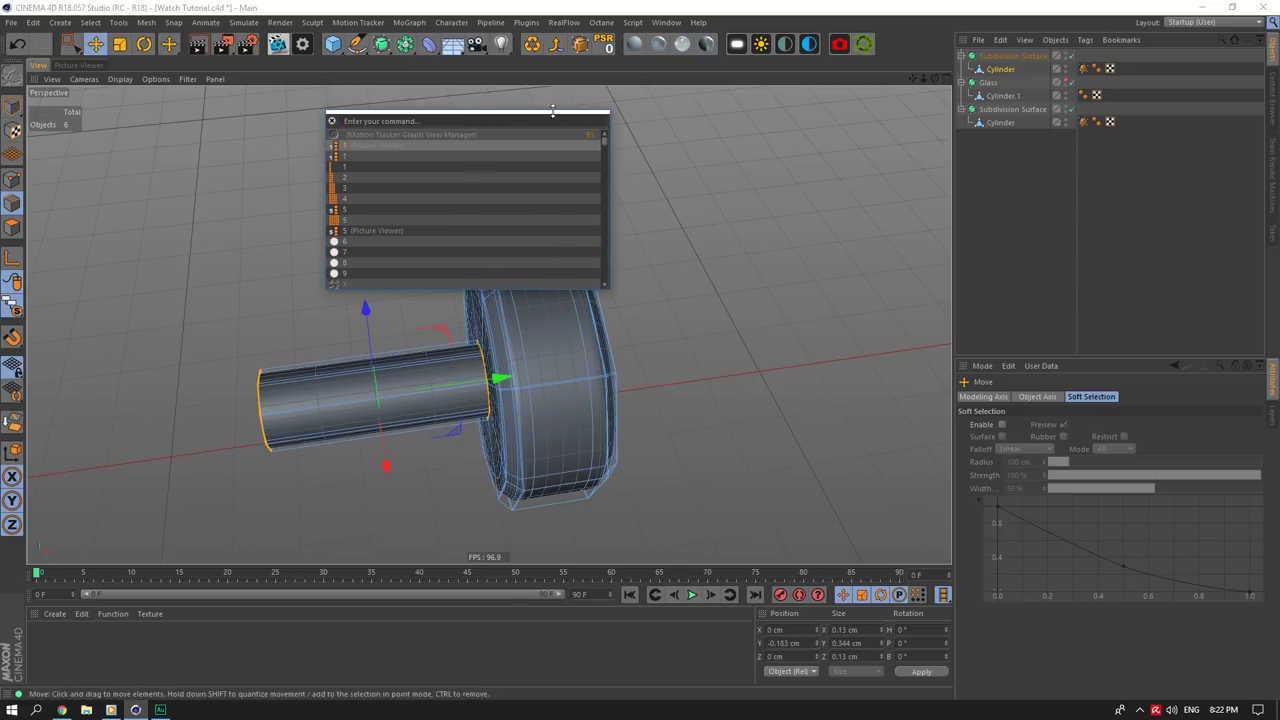
{"action": "key", "text": "Escape"}
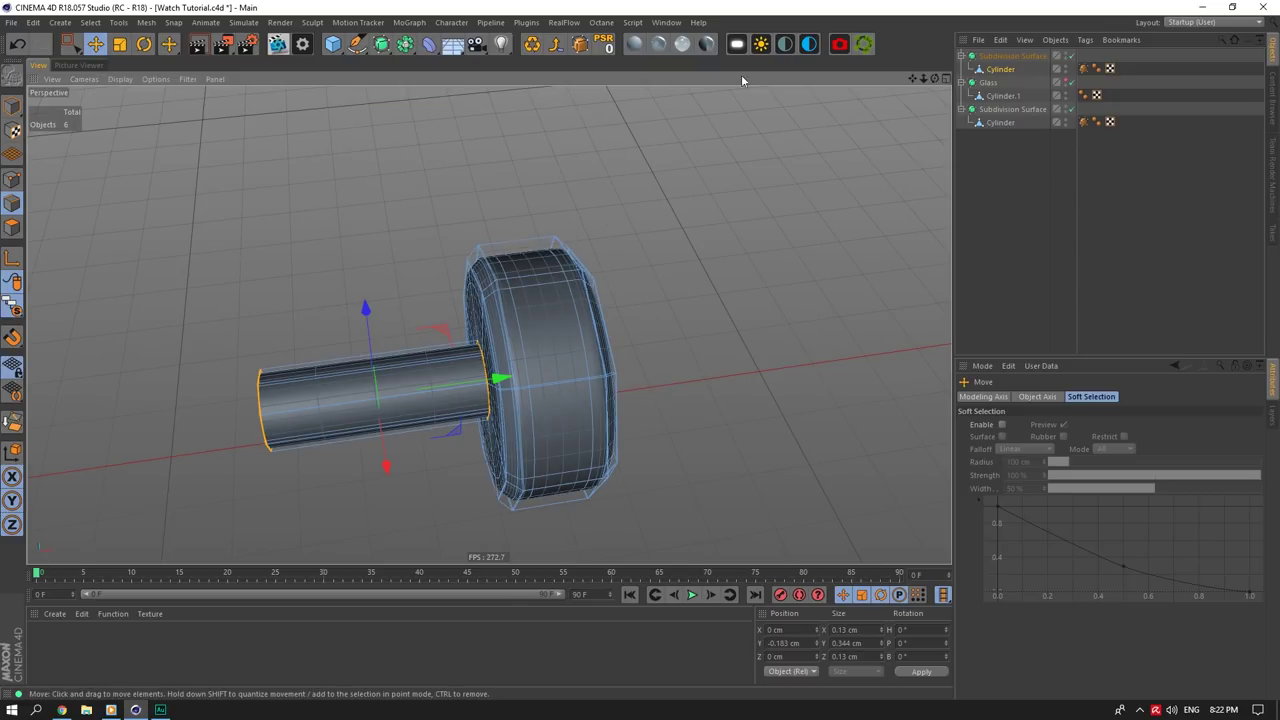
Step: Turn off Viewport Solo and check how the crown sits in the side of the whole watch case
{"action": "left_click_drag", "start_coordinate": [935, 79], "coordinate": [807, 106]}
{"action": "left_click", "coordinate": [994, 152]}
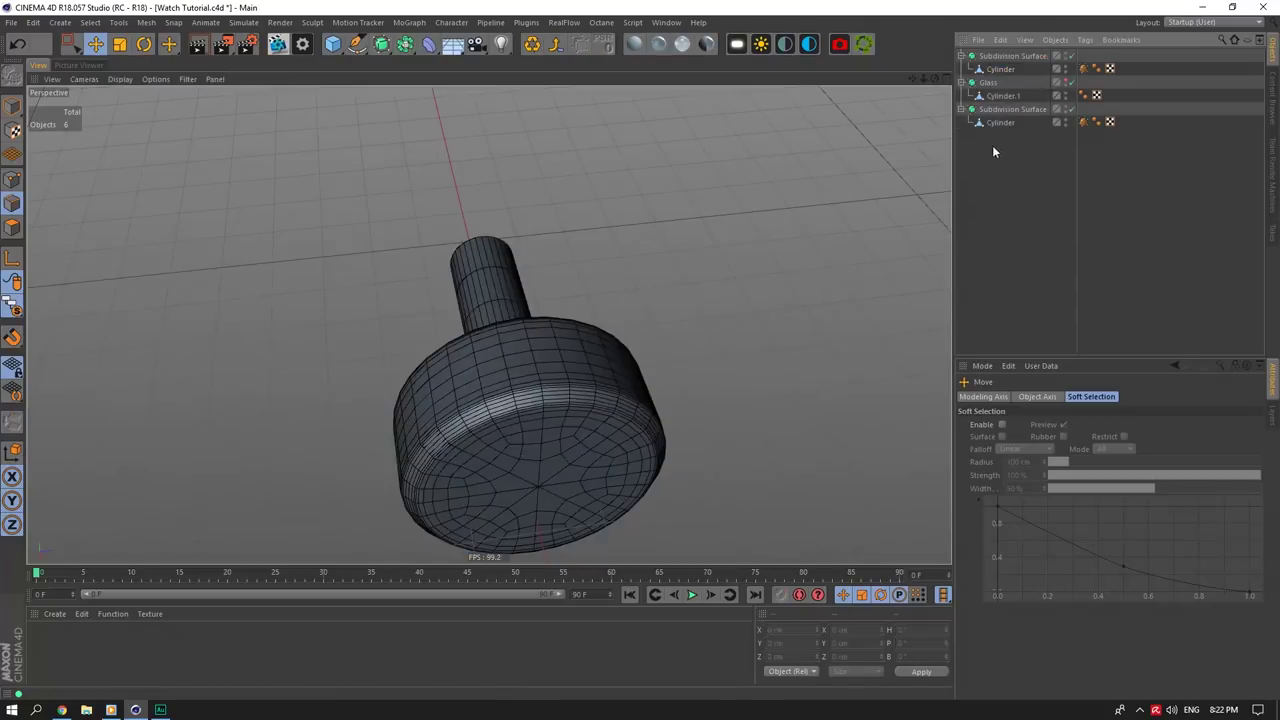
{"action": "left_click_drag", "start_coordinate": [12, 305], "coordinate": [59, 325]}
{"action": "scroll", "coordinate": [392, 385], "scroll_direction": "down", "scroll_amount": 4}
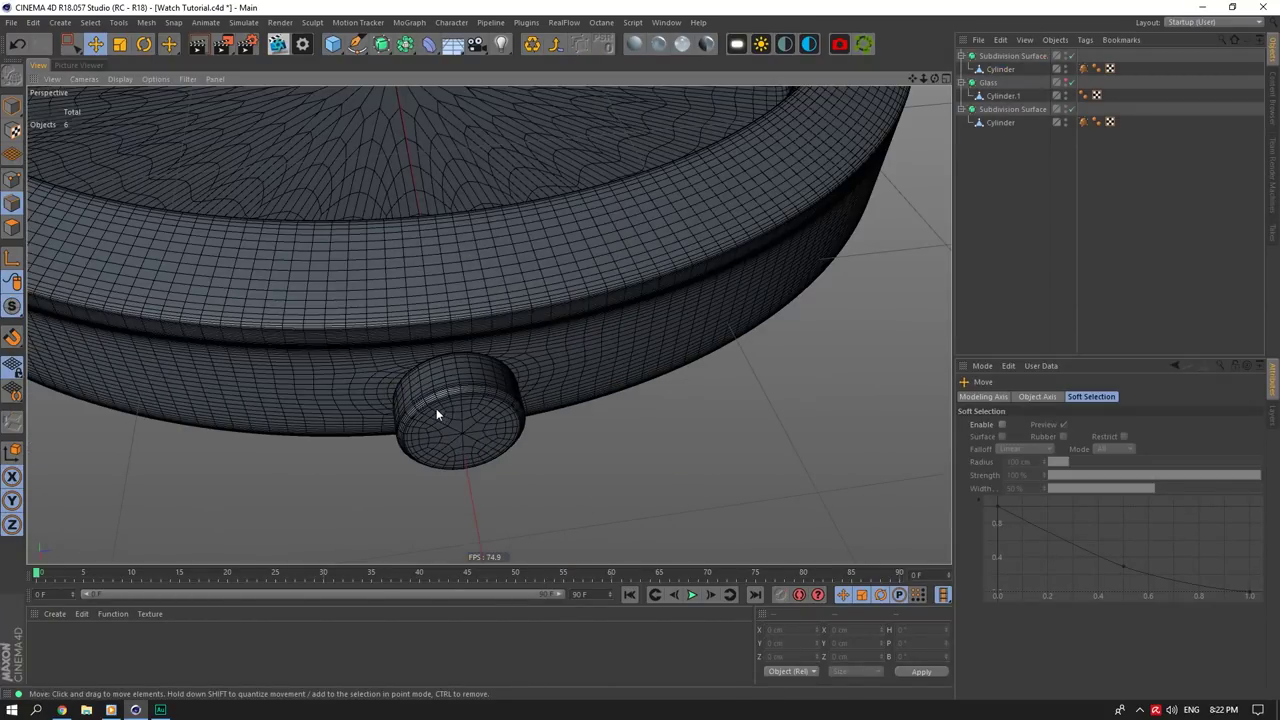
{"action": "right_click_drag", "start_coordinate": [489, 325], "coordinate": [489, 325], "text": "alt"}
{"action": "left_click_drag", "start_coordinate": [489, 325], "coordinate": [489, 325], "text": "alt"}
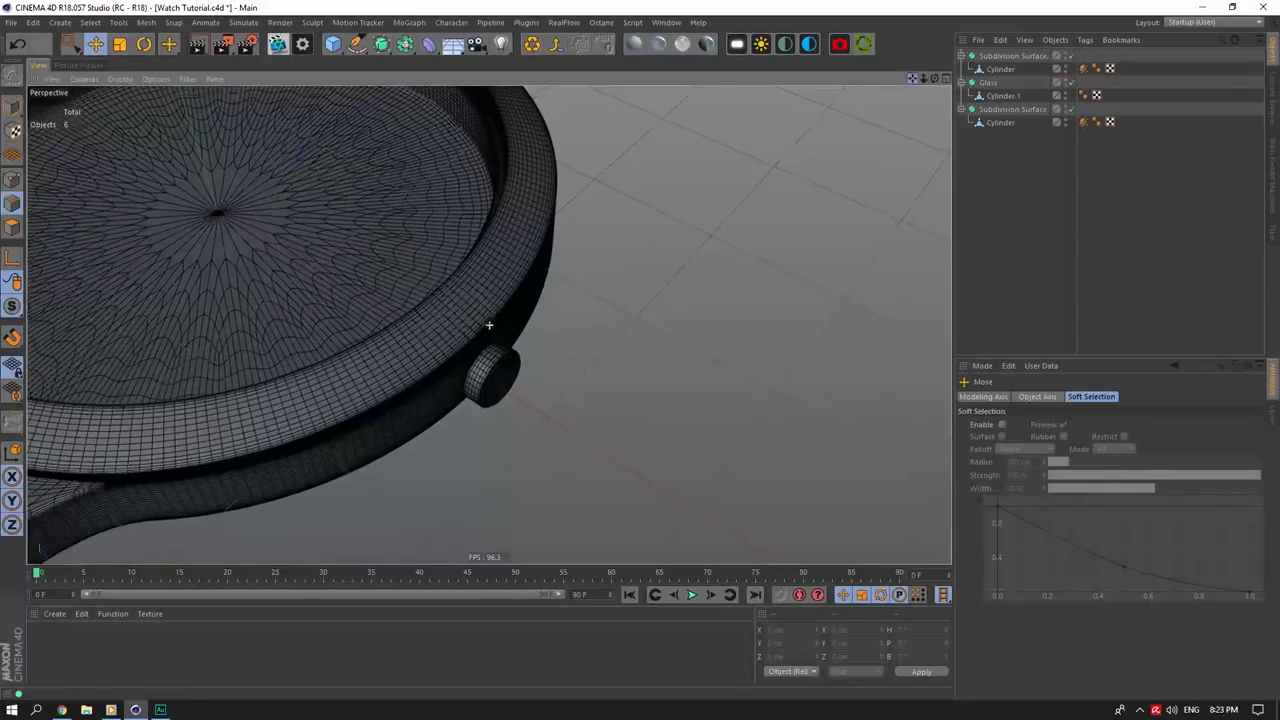
{"action": "left_click_drag", "start_coordinate": [912, 79], "coordinate": [845, 122]}
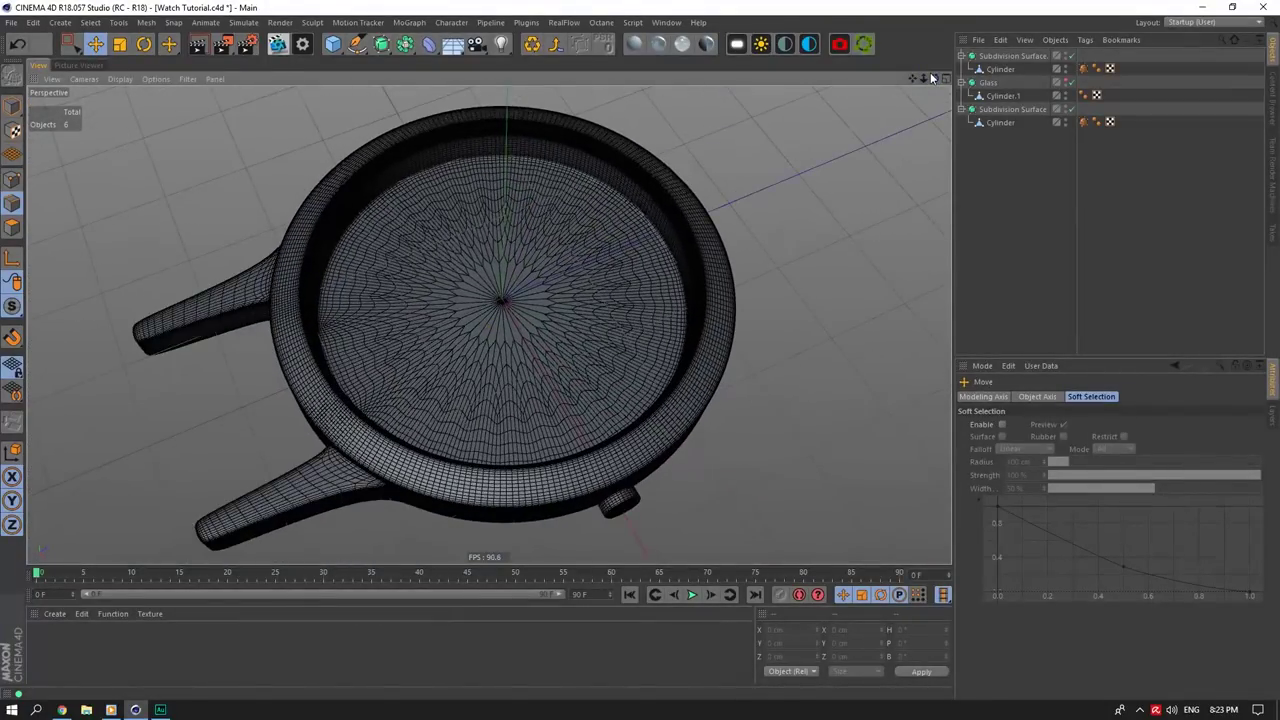
{"action": "left_click_drag", "start_coordinate": [934, 78], "coordinate": [886, 5]}
Step: Isolate the watch case's Subdivision Surface with its child in Viewport Solo and turn its subdivision off
{"action": "left_click", "coordinate": [704, 205]}
{"action": "left_click", "coordinate": [12, 106]}
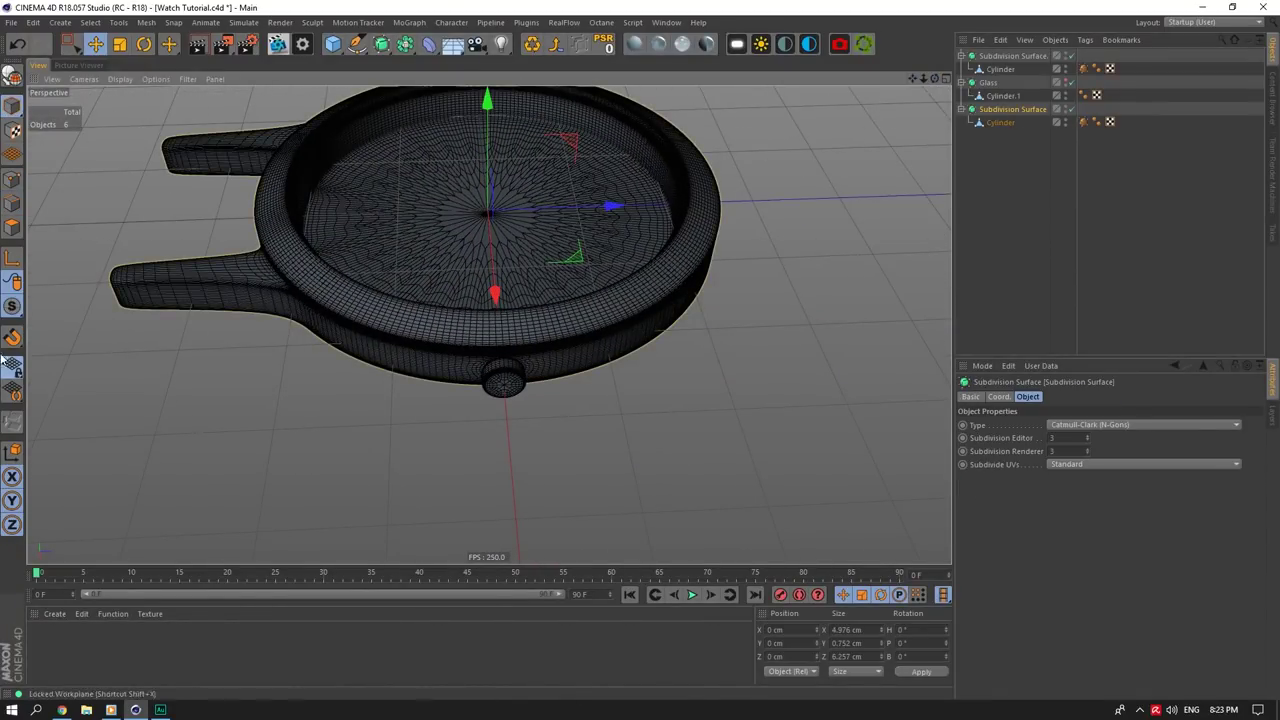
{"action": "left_click_drag", "start_coordinate": [12, 307], "coordinate": [60, 376]}
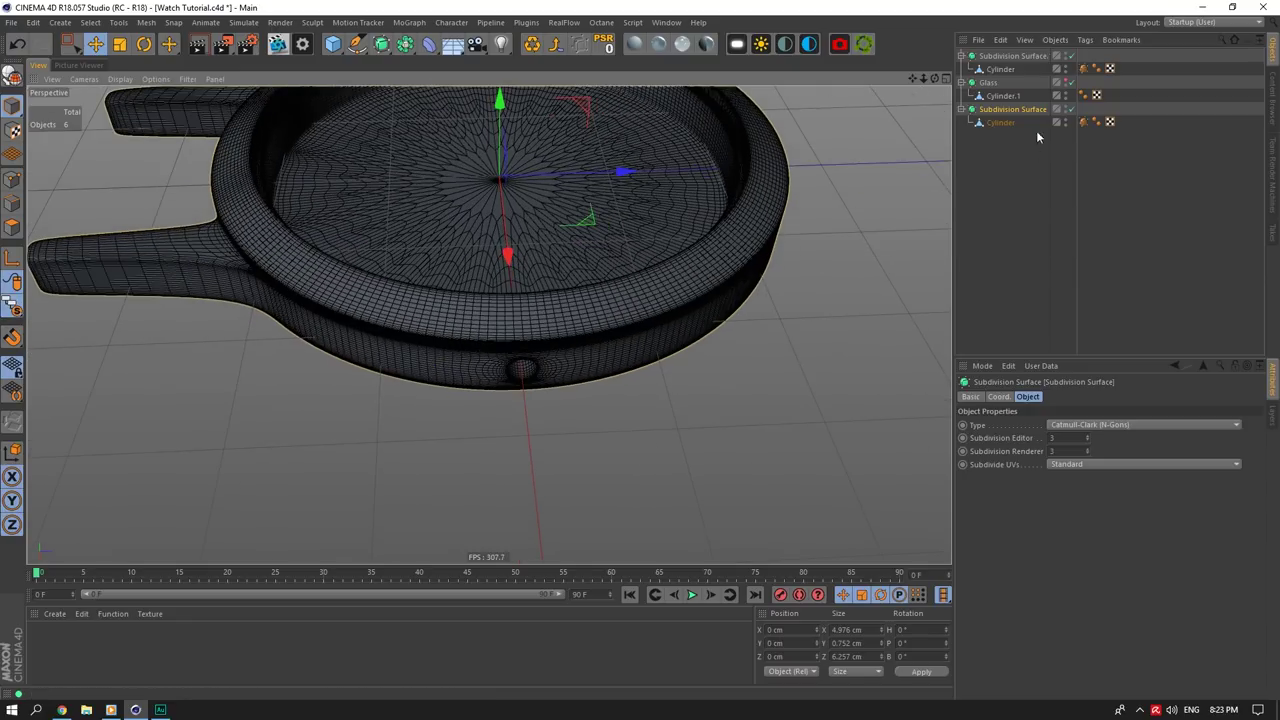
{"action": "left_click", "coordinate": [1070, 109]}
{"action": "left_click_drag", "start_coordinate": [935, 79], "coordinate": [927, 84]}
Step: In the Right view, select all case points on the half without lugs with Rectangle Selection and delete them
{"action": "left_click", "coordinate": [1000, 123]}
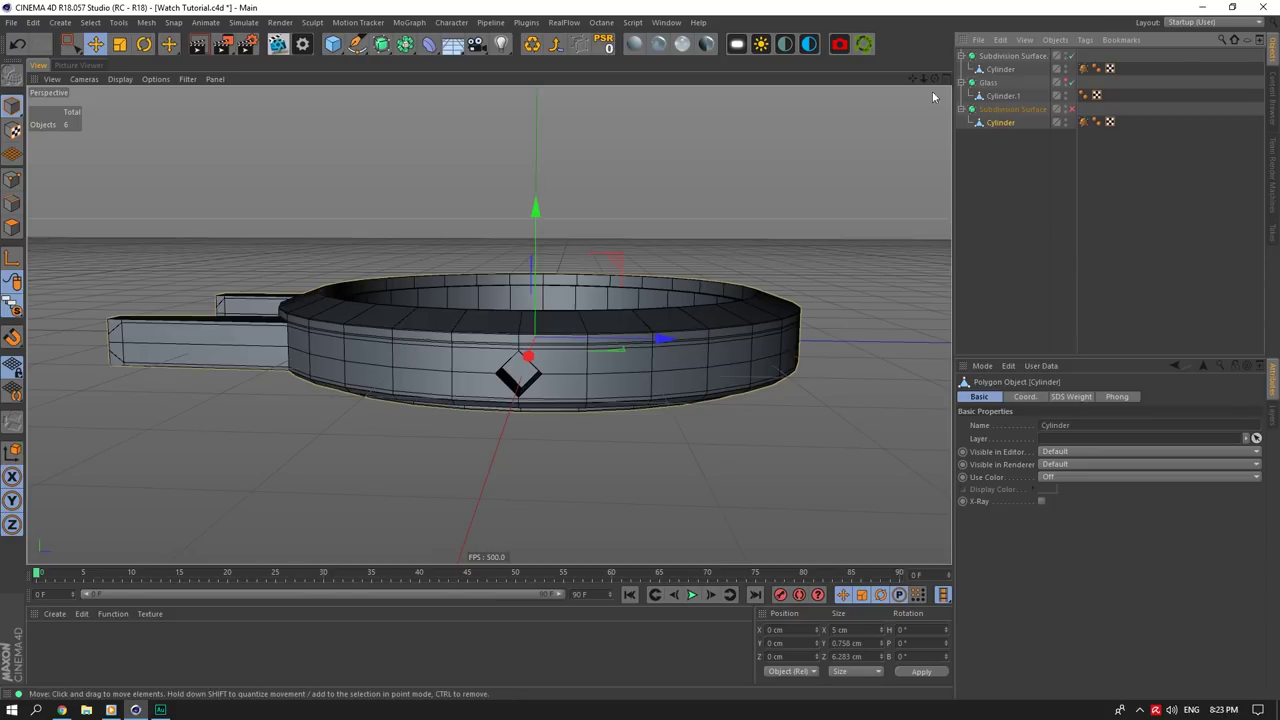
{"action": "left_click", "coordinate": [946, 79]}
{"action": "key", "text": "s"}
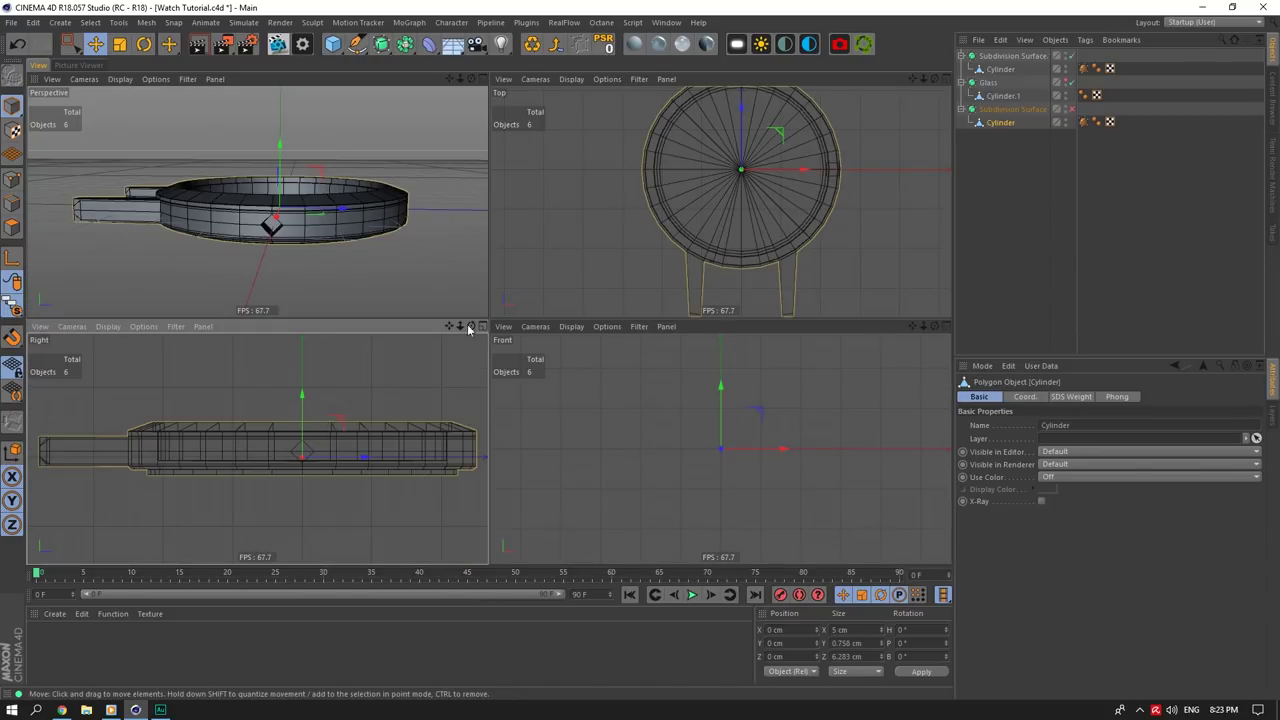
{"action": "left_click", "coordinate": [485, 325]}
{"action": "left_click_drag", "start_coordinate": [935, 79], "coordinate": [905, 79]}
{"action": "scroll", "coordinate": [637, 248], "scroll_direction": "down", "scroll_amount": 4}
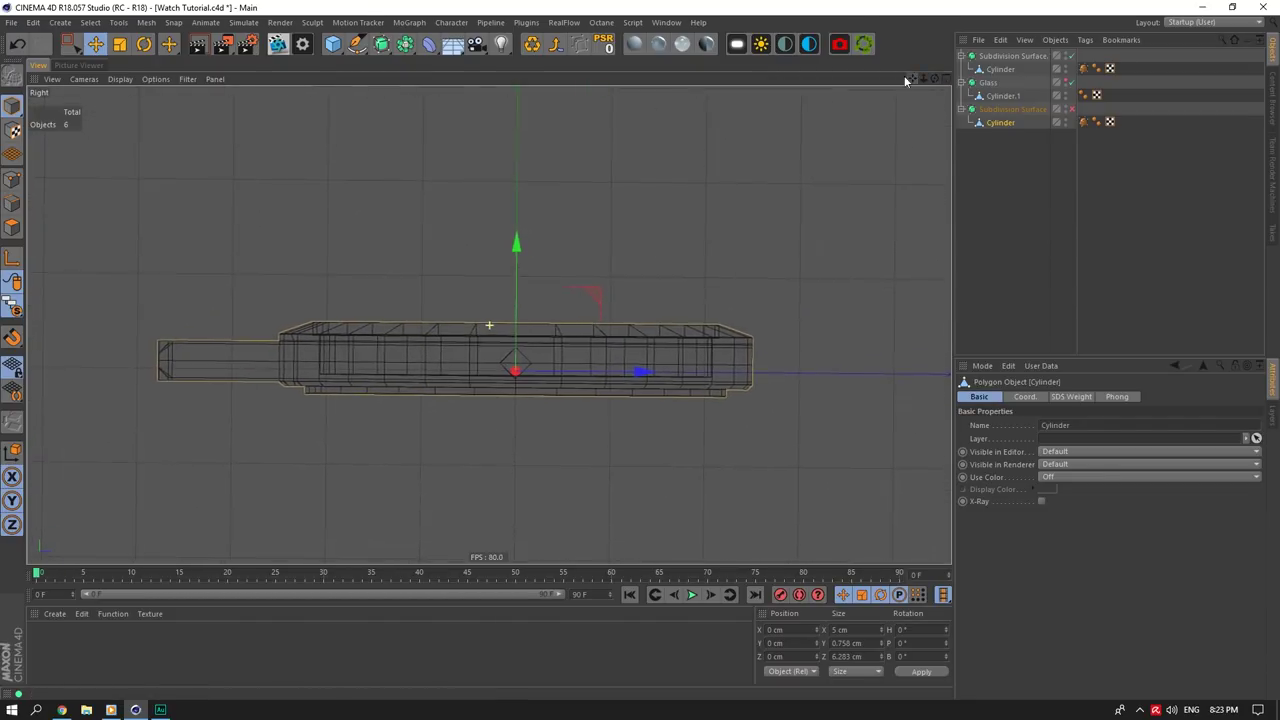
{"action": "left_click", "coordinate": [71, 46]}
{"action": "left_click", "coordinate": [98, 62]}
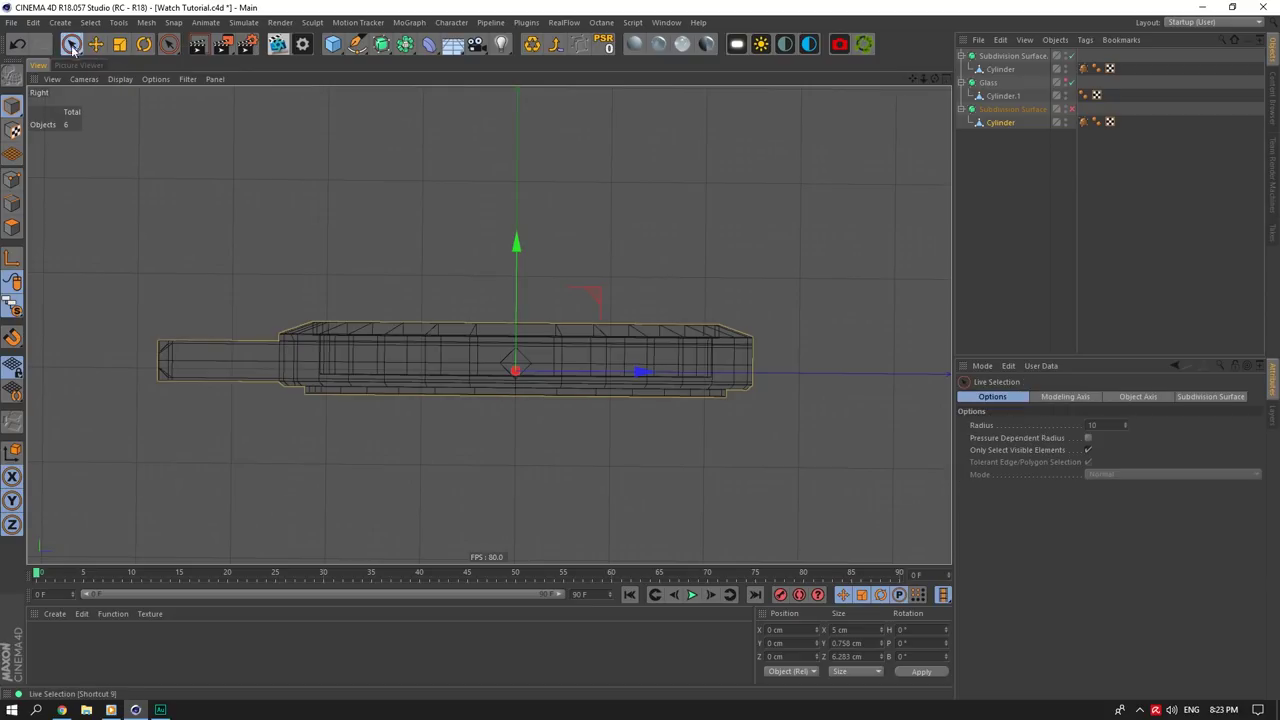
{"action": "left_click", "coordinate": [71, 46]}
{"action": "left_click", "coordinate": [106, 87]}
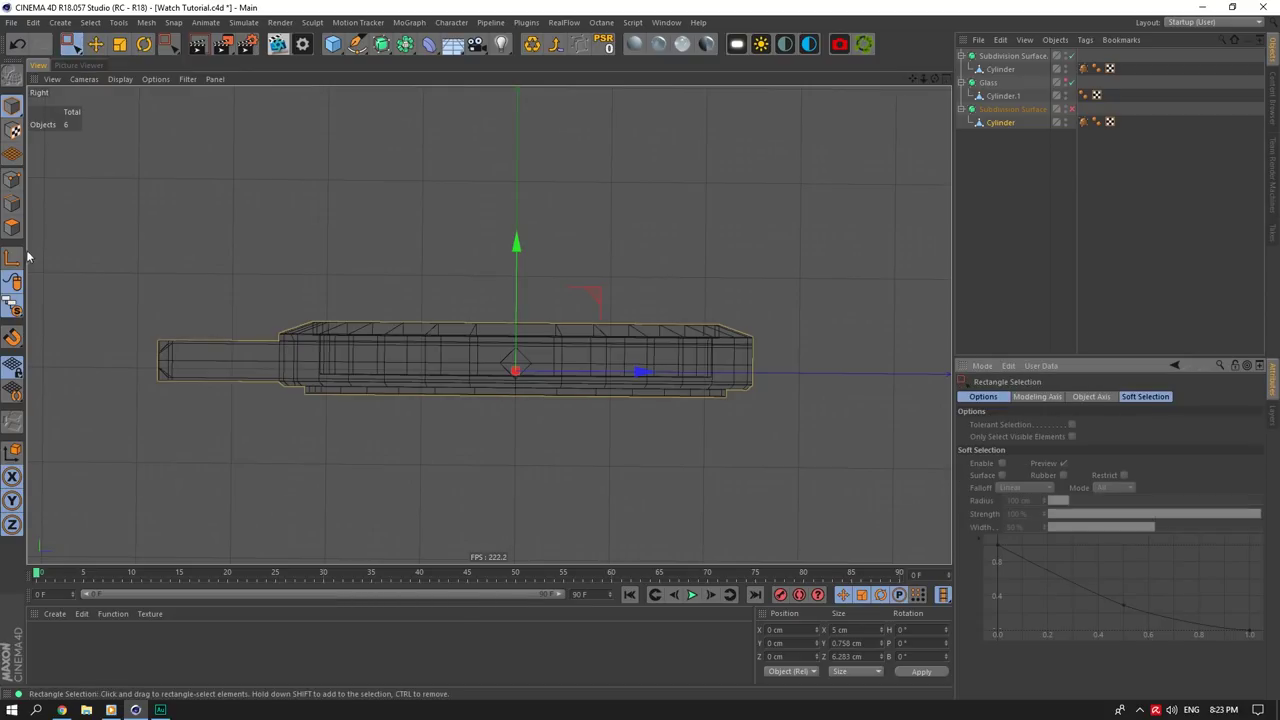
{"action": "left_click", "coordinate": [12, 181]}
{"action": "left_click_drag", "start_coordinate": [916, 236], "coordinate": [548, 463]}
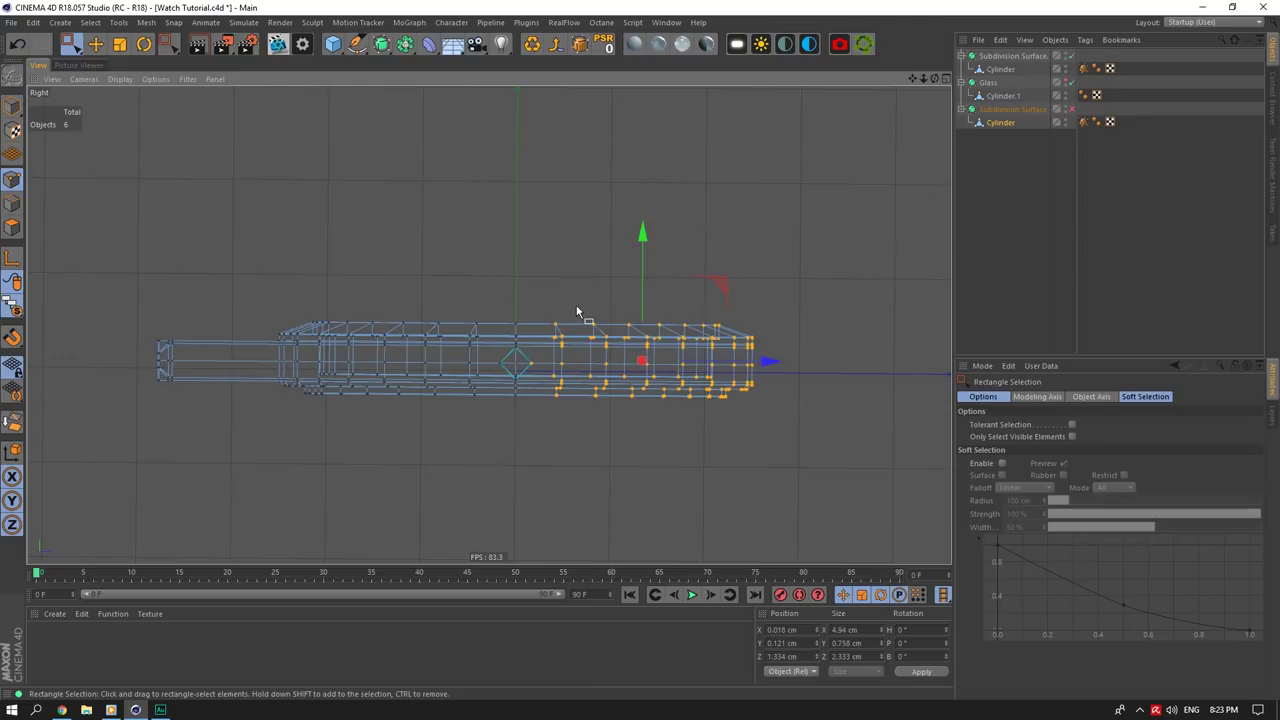
{"action": "scroll", "coordinate": [563, 395], "scroll_direction": "up", "scroll_amount": 1}
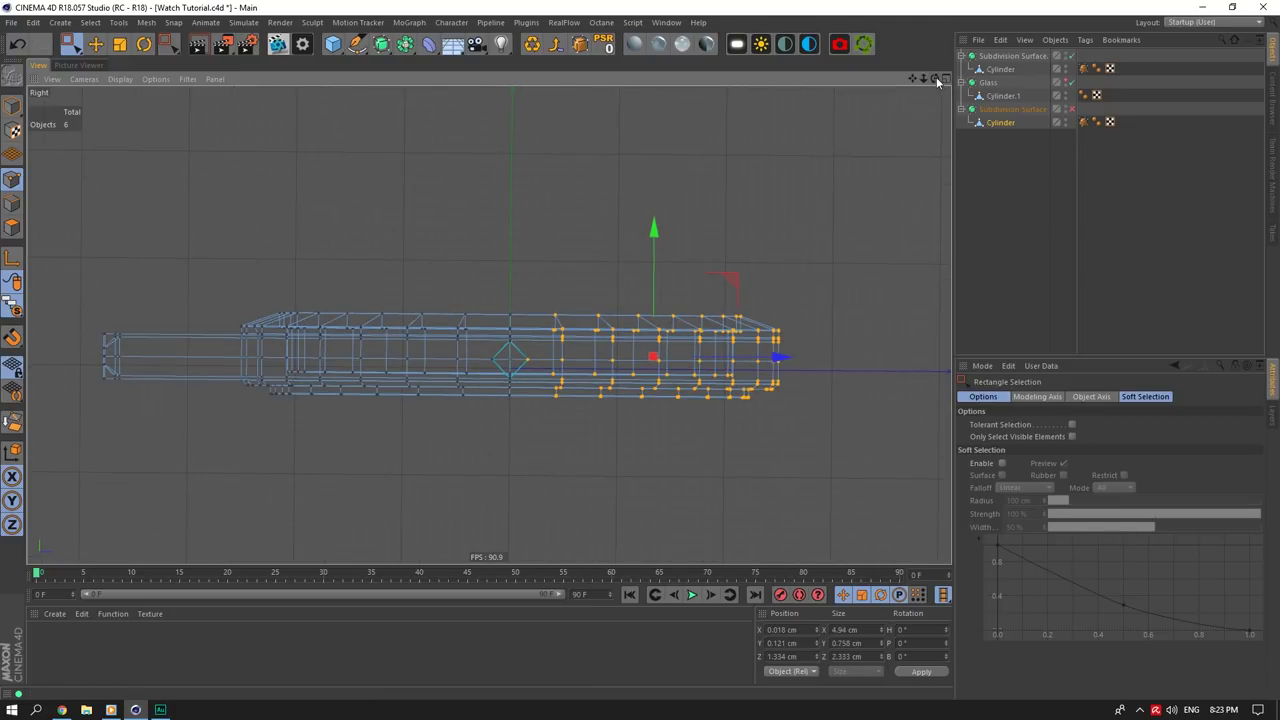
{"action": "left_click_drag", "start_coordinate": [935, 78], "coordinate": [930, 78]}
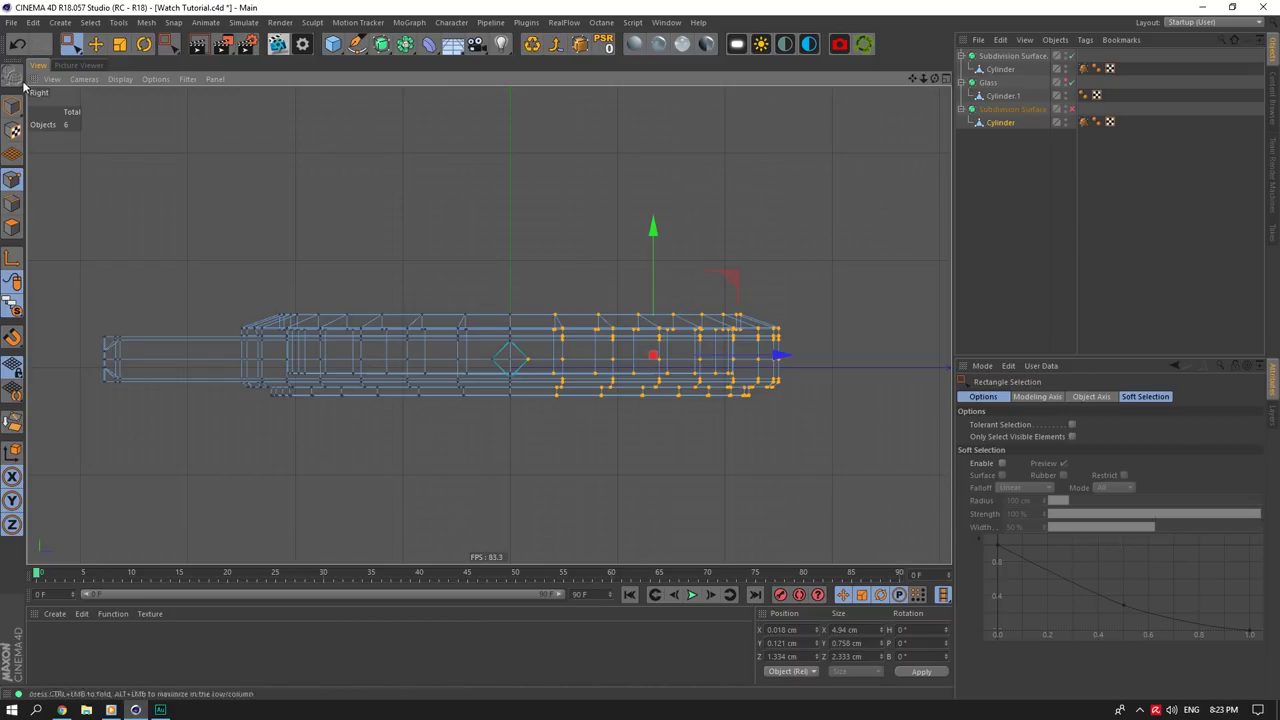
{"action": "key", "text": "Delete"}
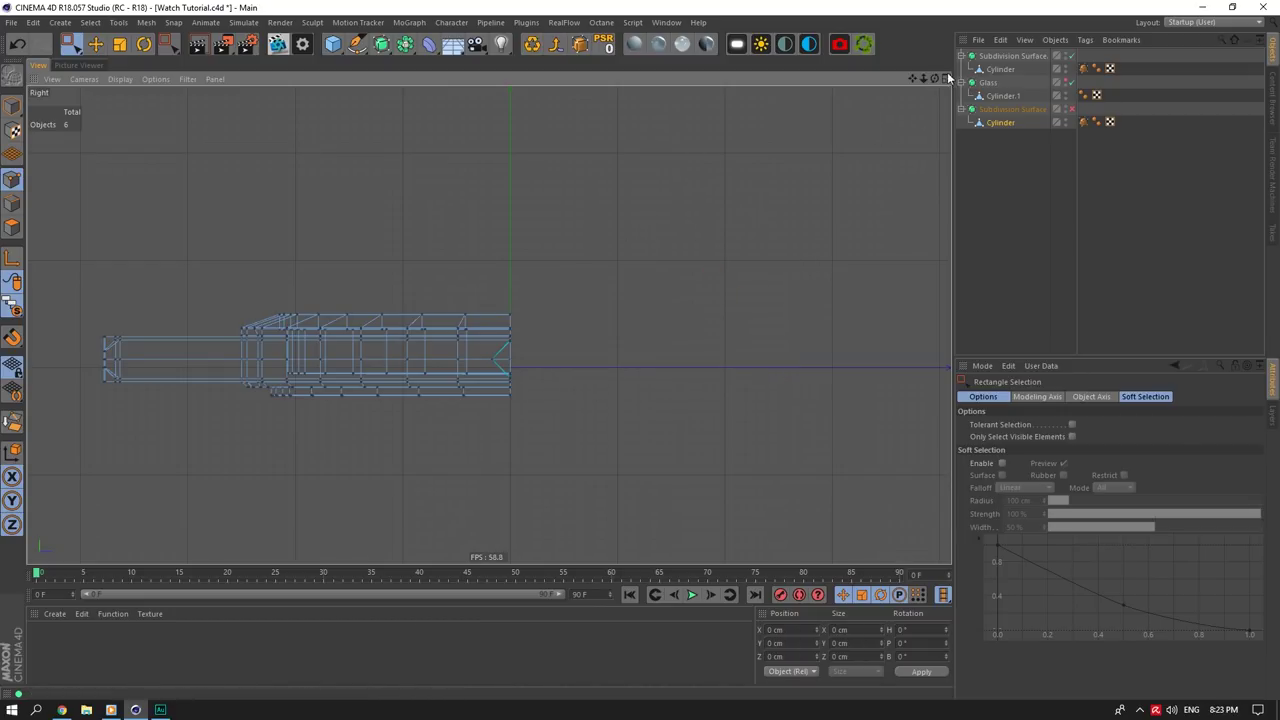
Step: Put the remaining half of the case under a Symmetry object and set its Mirror Plane to XY
{"action": "left_click", "coordinate": [946, 78]}
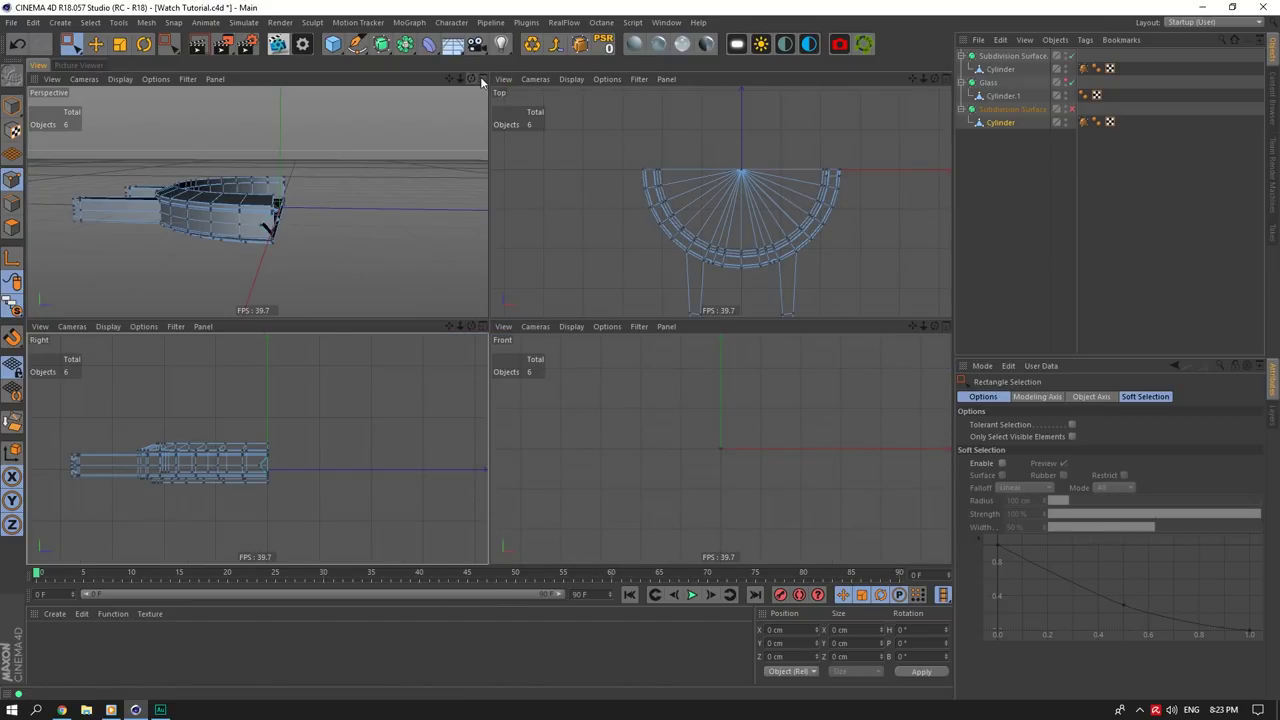
{"action": "left_click", "coordinate": [481, 78]}
{"action": "left_click", "coordinate": [415, 44]}
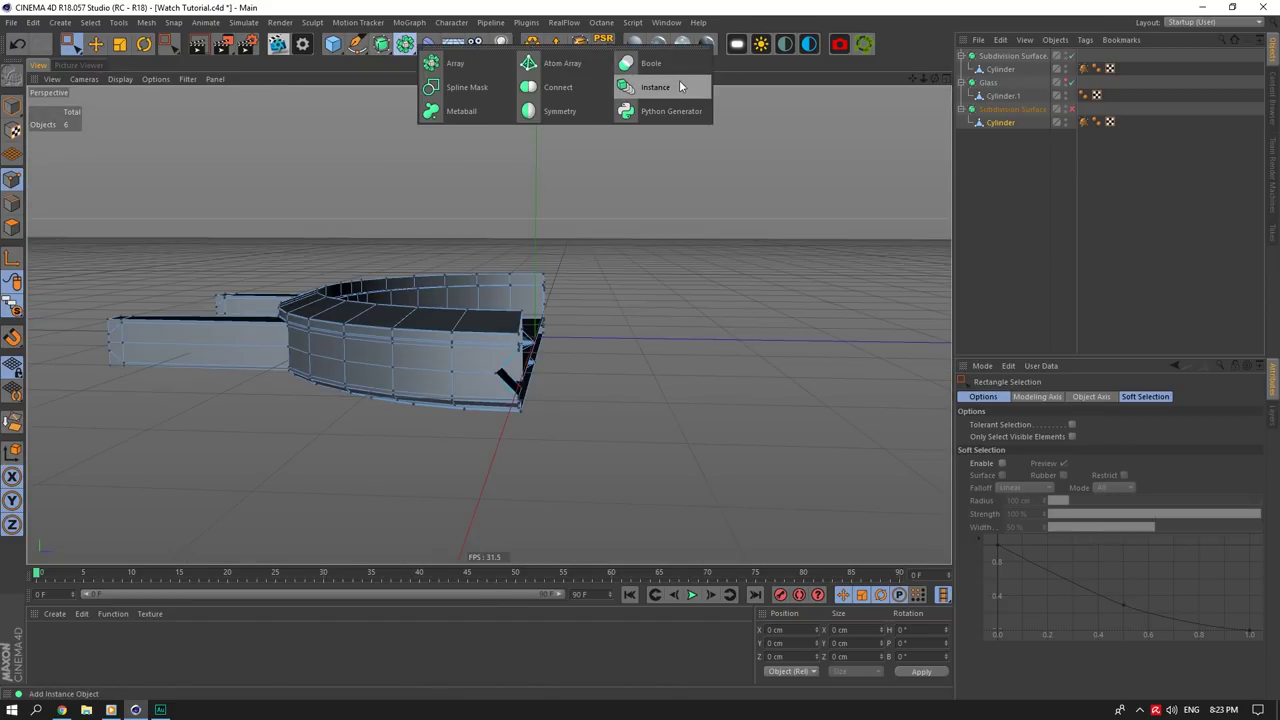
{"action": "left_click", "coordinate": [577, 110], "text": "alt"}
{"action": "left_click_drag", "start_coordinate": [936, 79], "coordinate": [940, 87]}
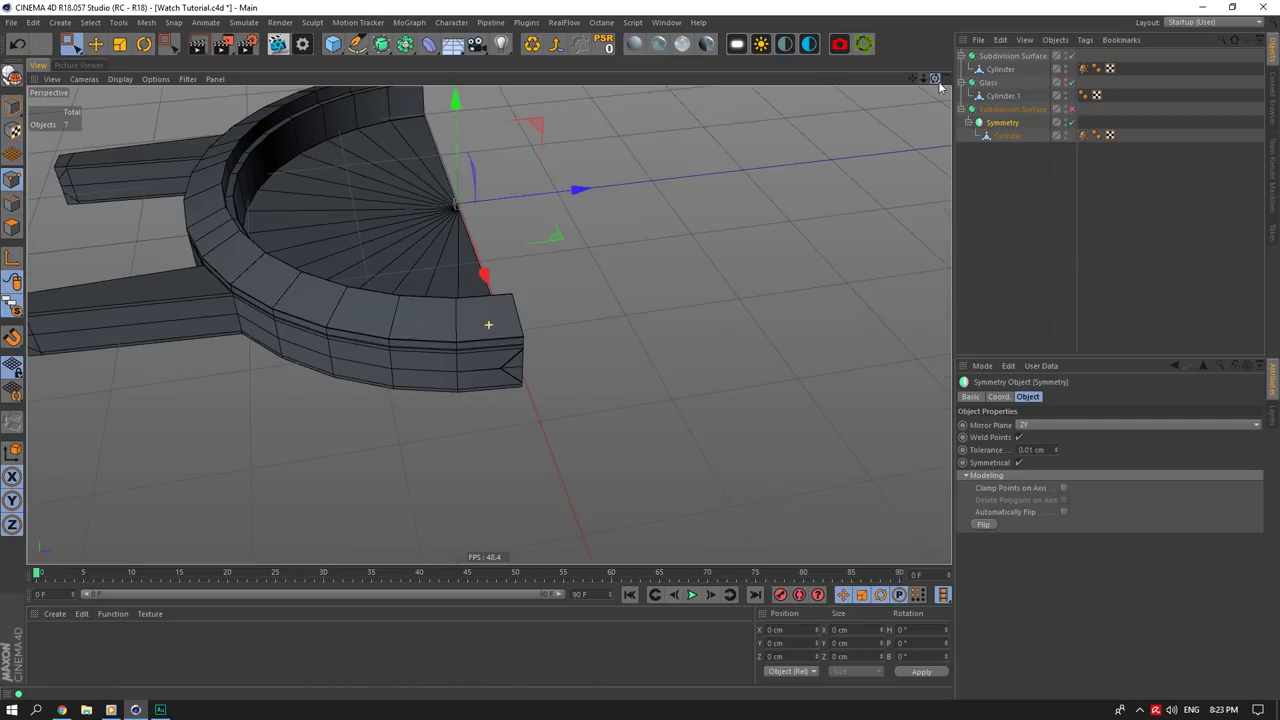
{"action": "left_click", "coordinate": [1053, 427]}
{"action": "left_click", "coordinate": [1049, 436]}
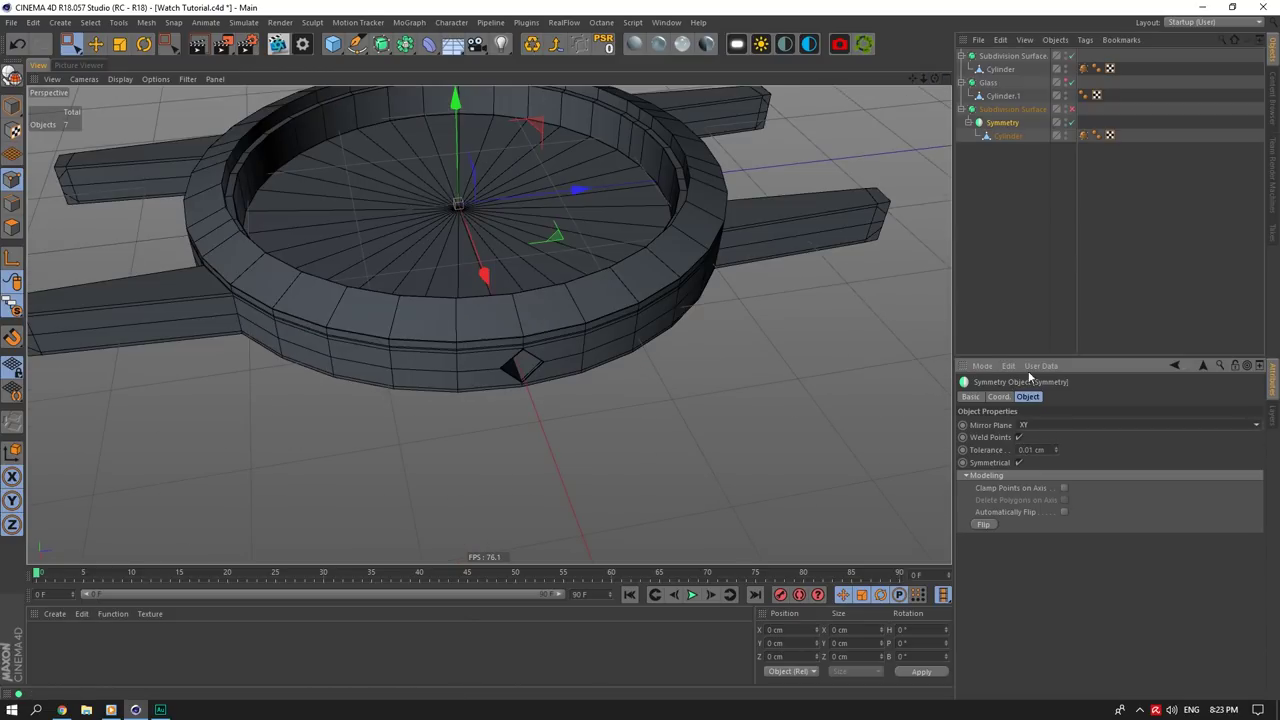
{"action": "left_click_drag", "start_coordinate": [912, 79], "coordinate": [948, 145]}
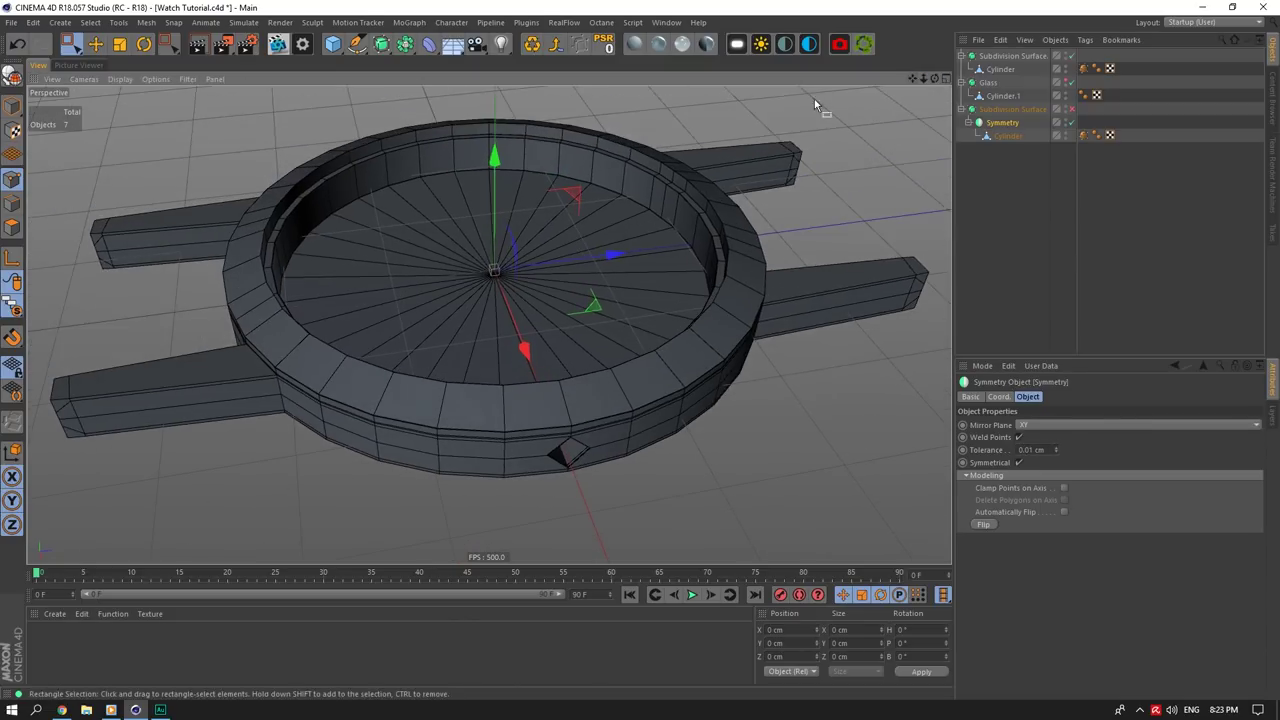
Step: Merge the Symmetry object and its child cylinder into a single editable polygon object, deleting the originals
{"action": "right_click", "coordinate": [1005, 124]}
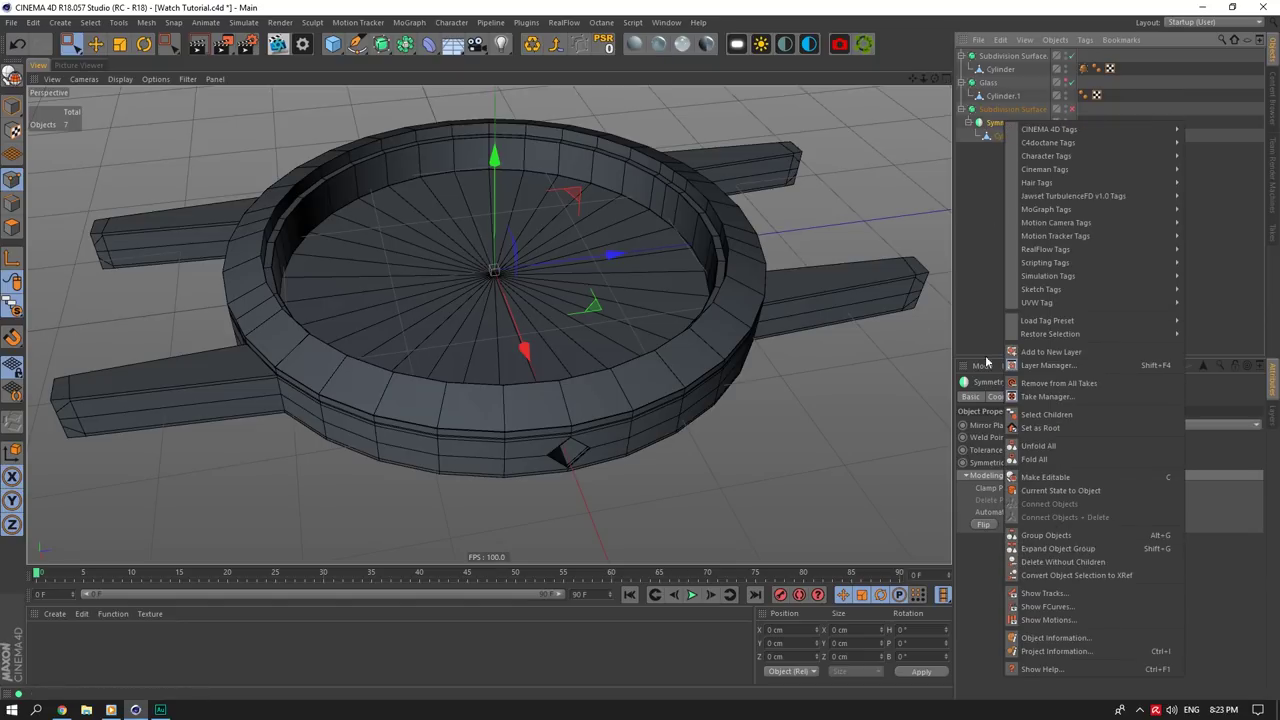
{"action": "left_click", "coordinate": [725, 5]}
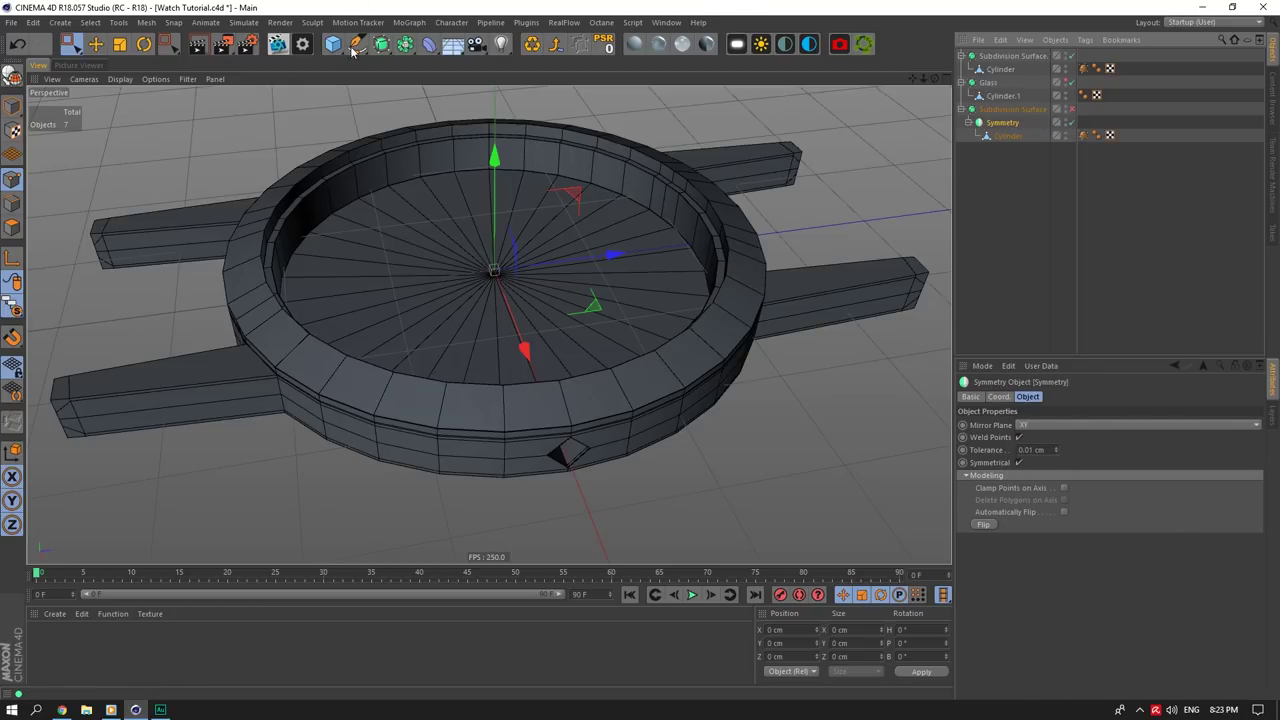
{"action": "right_click", "coordinate": [1001, 124]}
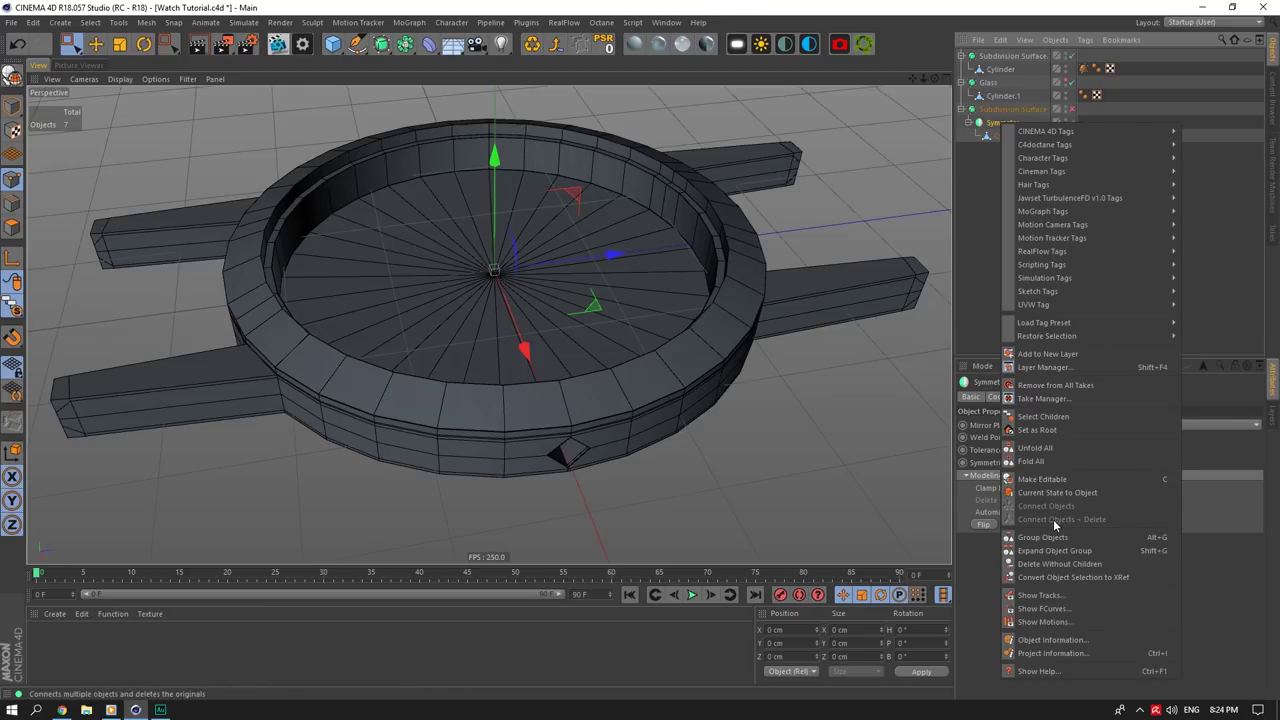
{"action": "left_click", "coordinate": [611, 3]}
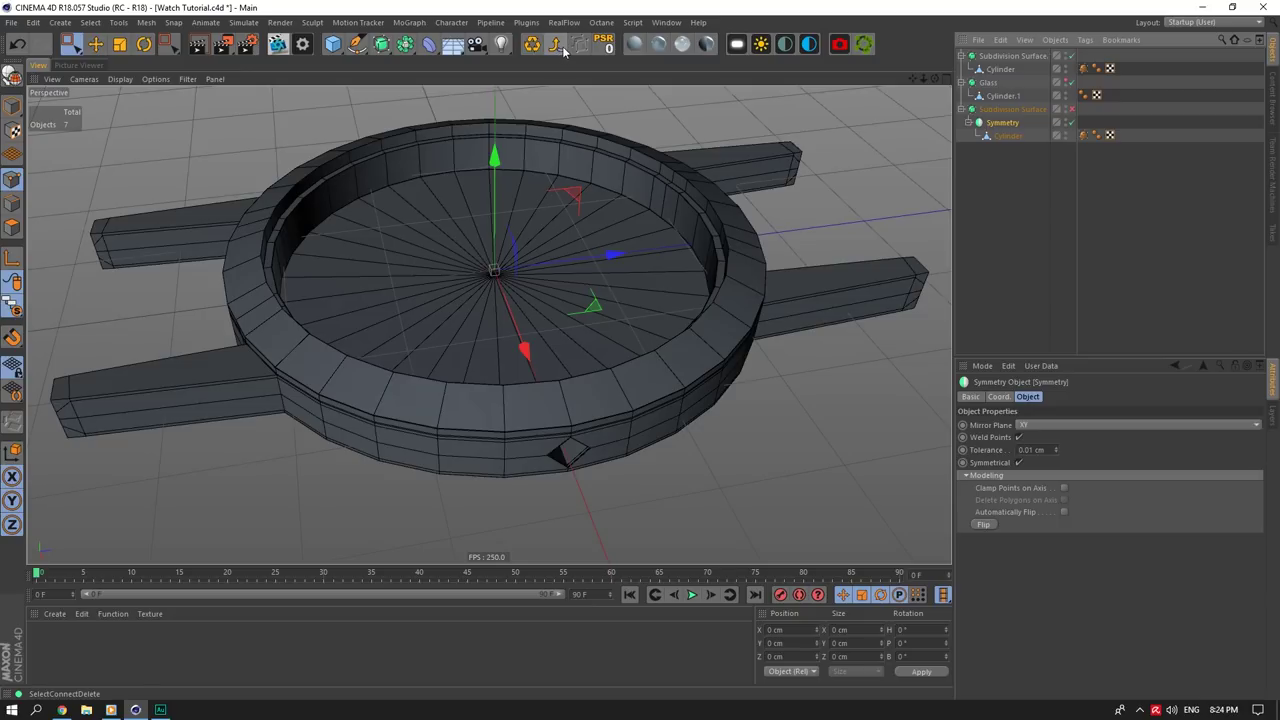
{"action": "left_click", "coordinate": [562, 48]}
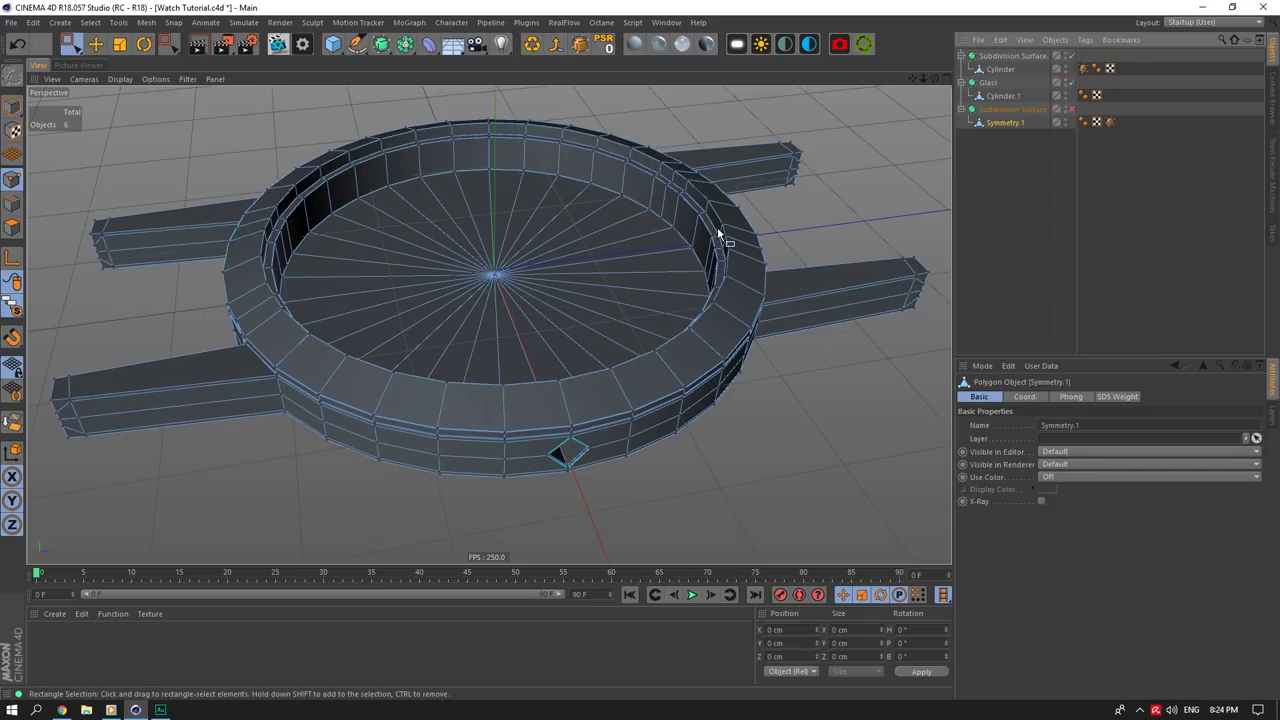
Step: Switch the merged case to Model mode and inspect the joint between the lug and the case body
{"action": "scroll", "coordinate": [773, 386], "scroll_direction": "down", "scroll_amount": 1}
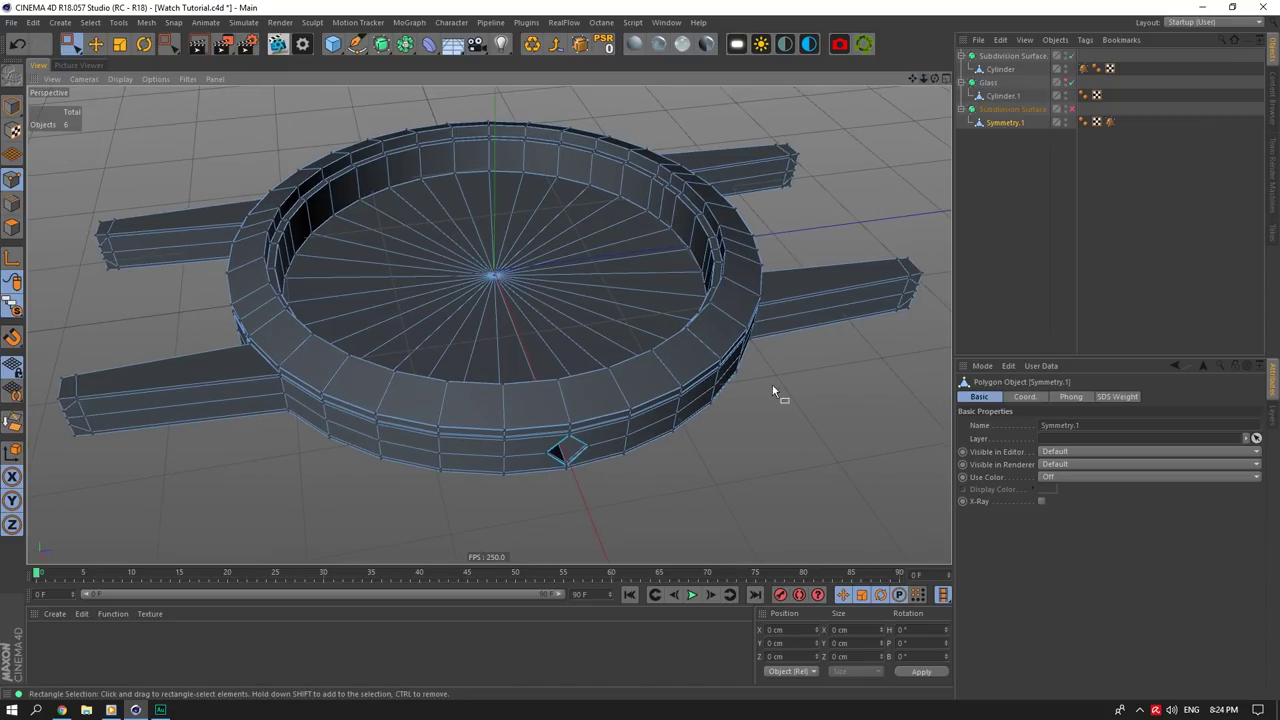
{"action": "scroll", "coordinate": [173, 446], "scroll_direction": "up", "scroll_amount": 5}
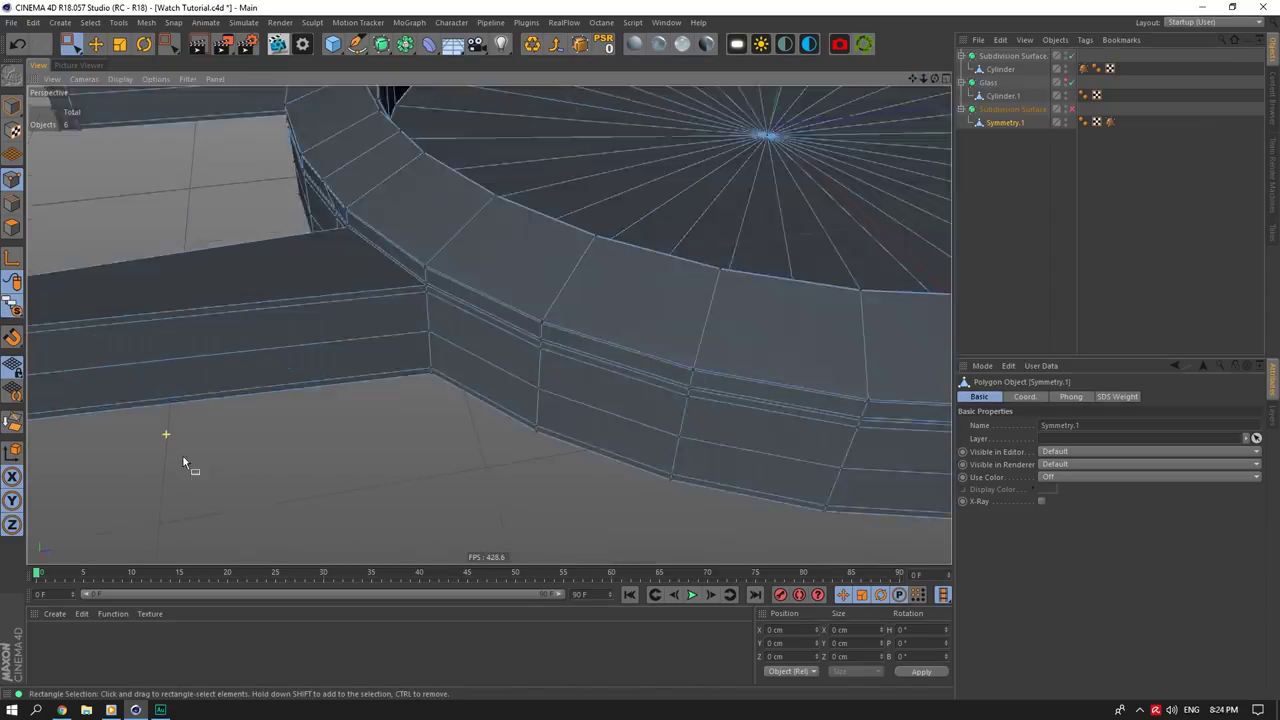
{"action": "scroll", "coordinate": [498, 308], "scroll_direction": "down", "scroll_amount": 2}
{"action": "right_click_drag", "start_coordinate": [912, 78], "coordinate": [911, 77]}
{"action": "left_click_drag", "start_coordinate": [911, 77], "coordinate": [629, 105]}
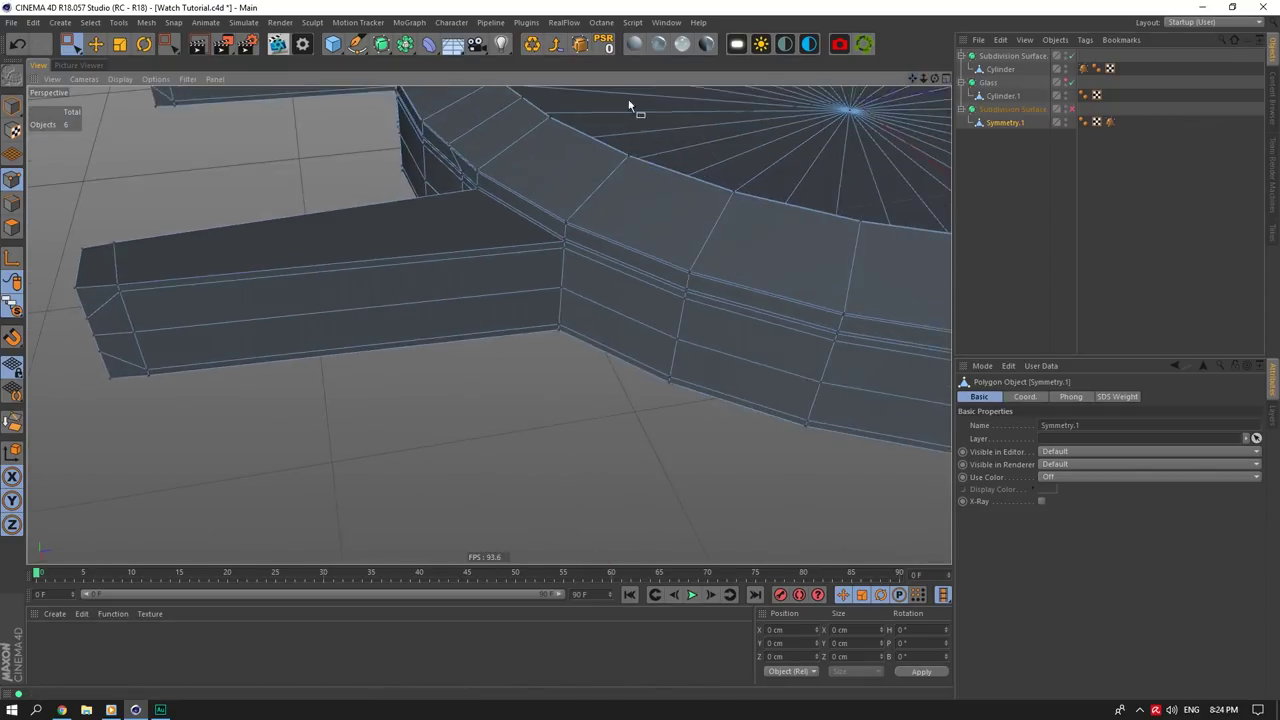
{"action": "left_click", "coordinate": [11, 106]}
{"action": "scroll", "coordinate": [542, 212], "scroll_direction": "up", "scroll_amount": 3}
{"action": "left_click_drag", "start_coordinate": [934, 79], "coordinate": [836, 77]}
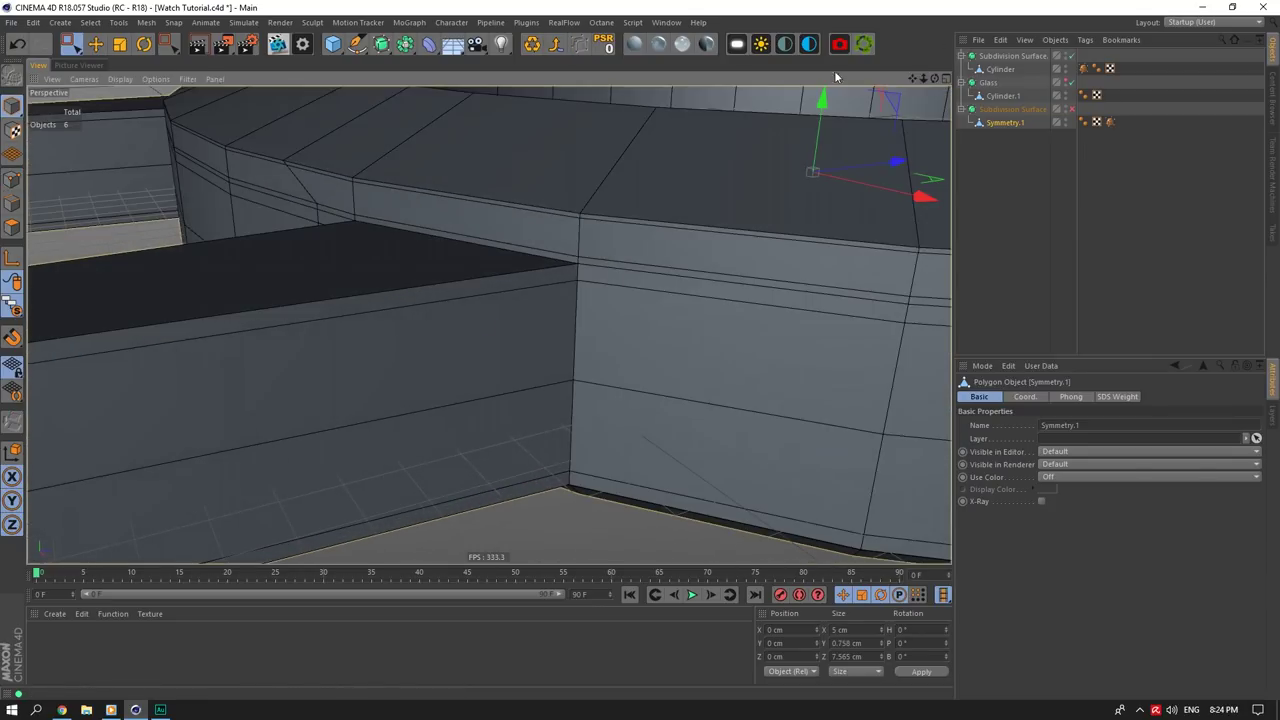
{"action": "left_click", "coordinate": [541, 50]}
{"action": "key", "text": "ctrl+z"}
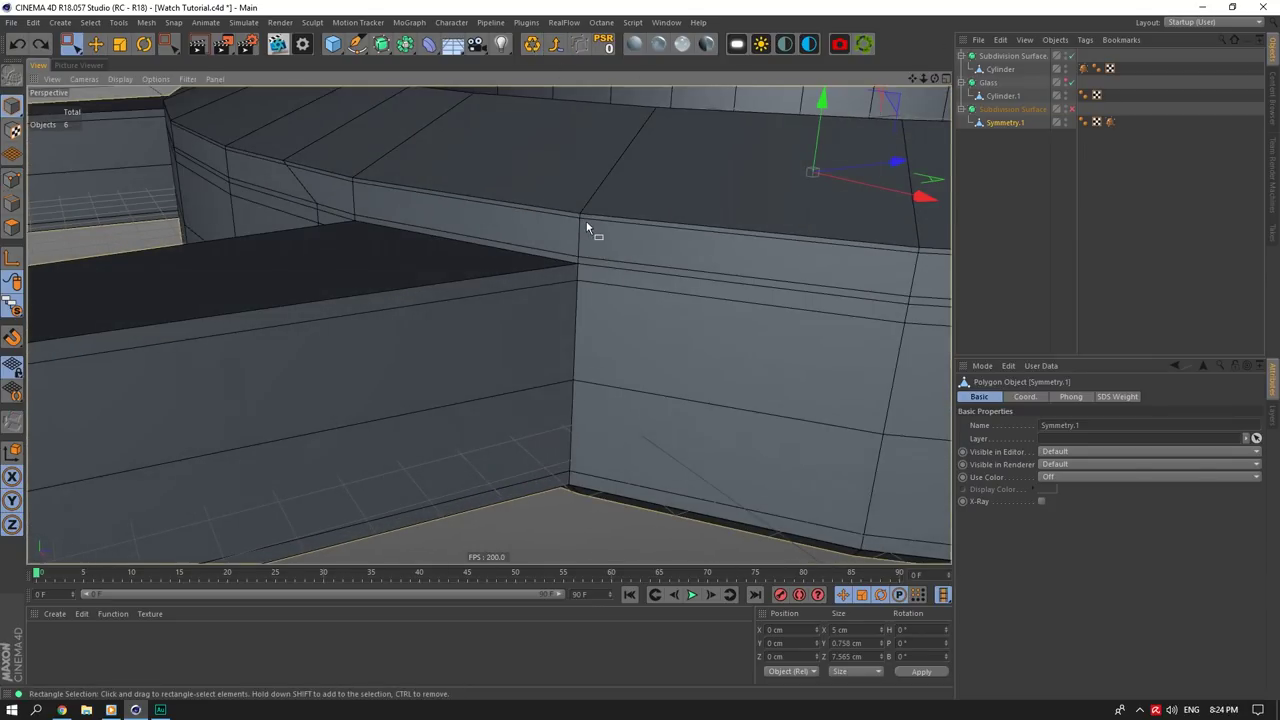
Step: Activate the Move tool and turn the case's Subdivision Surface back on
{"action": "scroll", "coordinate": [586, 221], "scroll_direction": "down", "scroll_amount": 1}
{"action": "left_click", "coordinate": [95, 45]}
{"action": "scroll", "coordinate": [549, 114], "scroll_direction": "down", "scroll_amount": 4}
{"action": "left_click_drag", "start_coordinate": [934, 79], "coordinate": [894, 83]}
{"action": "left_click", "coordinate": [1071, 109]}
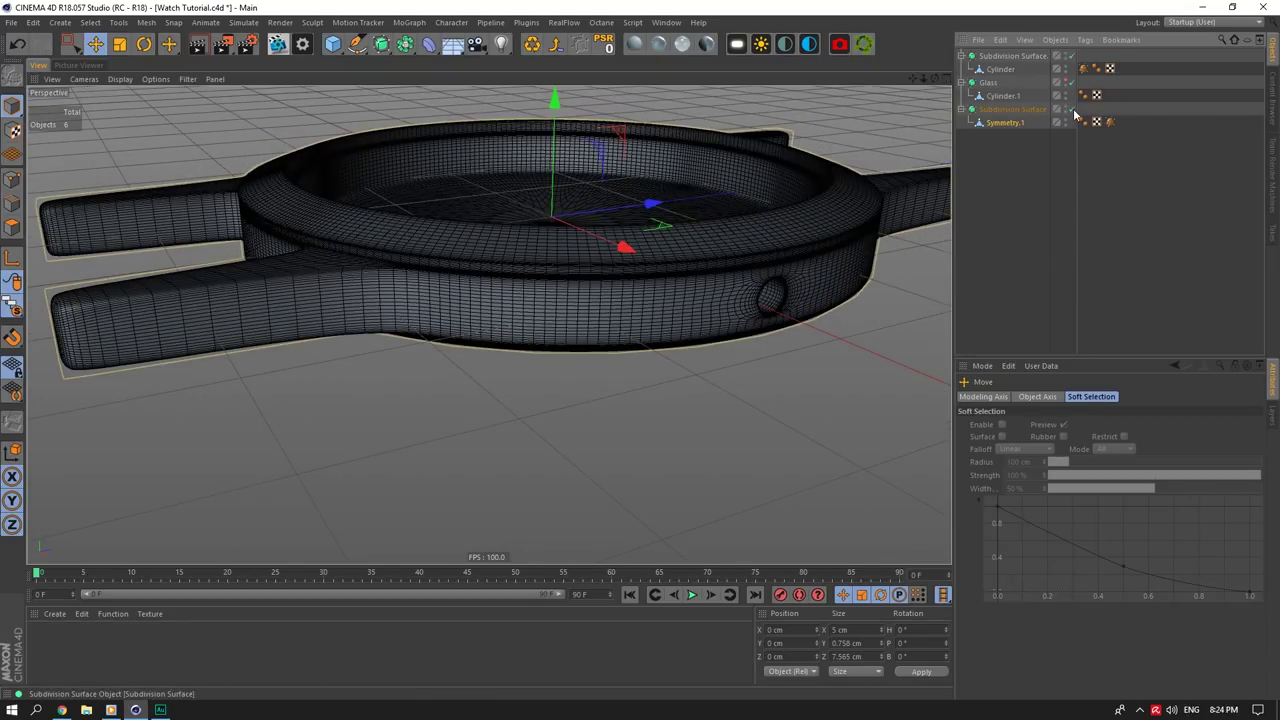
Step: Examine the smoothed case, its lugs and the crown hole from several angles, and deselect the object
{"action": "left_click_drag", "start_coordinate": [935, 79], "coordinate": [895, 336]}
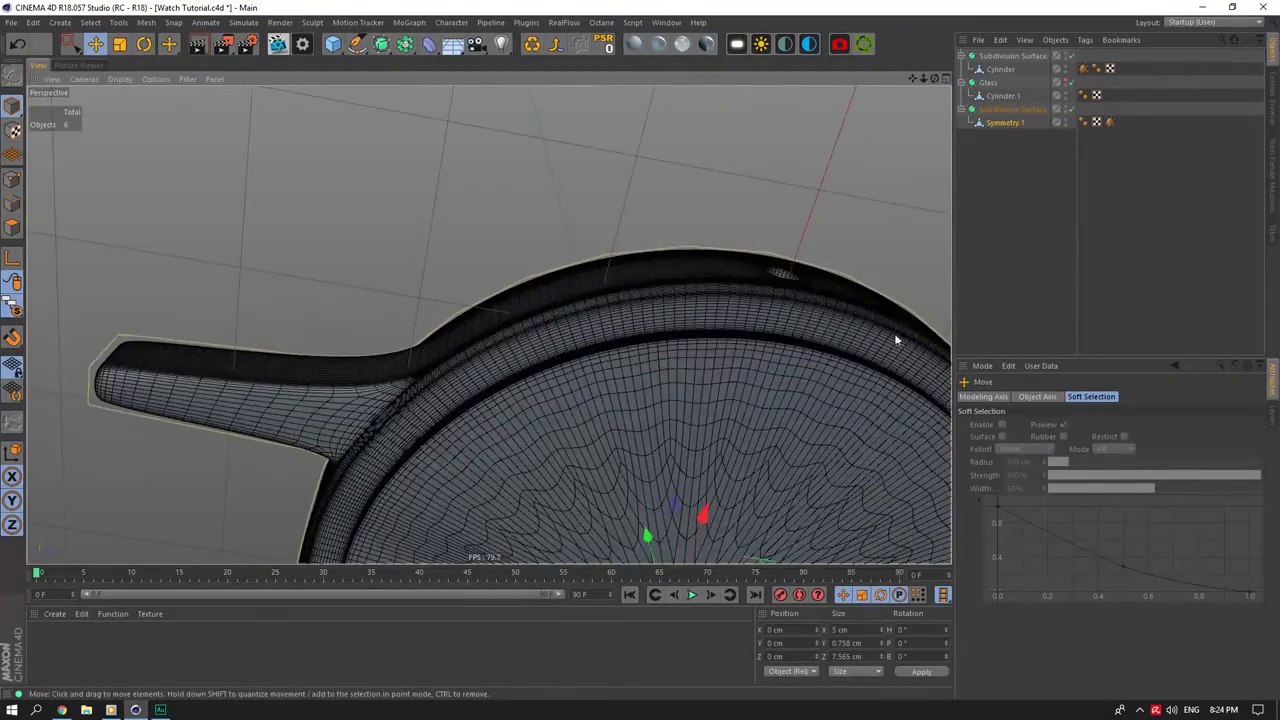
{"action": "scroll", "coordinate": [887, 340], "scroll_direction": "up", "scroll_amount": 5}
{"action": "left_click_drag", "start_coordinate": [935, 79], "coordinate": [883, 32]}
{"action": "right_click_drag", "start_coordinate": [488, 325], "coordinate": [340, 325], "text": "alt"}
{"action": "middle_click_drag", "start_coordinate": [488, 325], "coordinate": [500, 375], "text": "alt"}
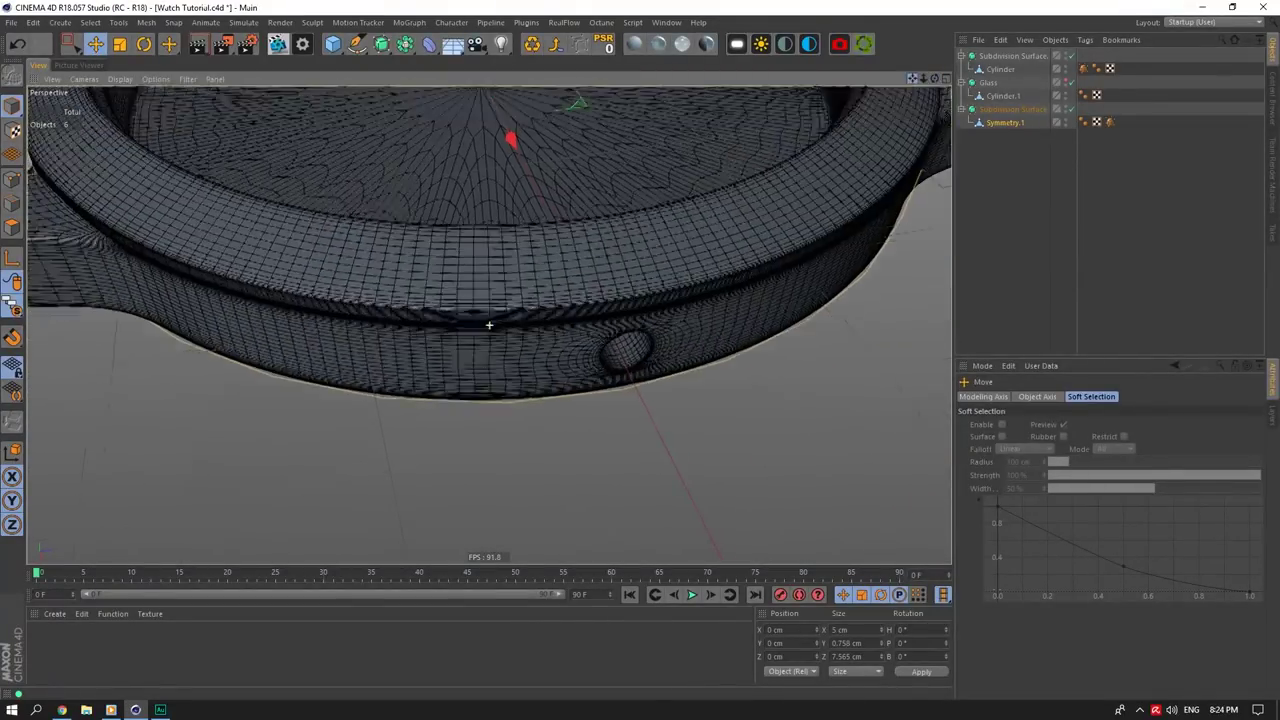
{"action": "right_click_drag", "start_coordinate": [488, 325], "coordinate": [410, 325], "text": "alt"}
{"action": "middle_click_drag", "start_coordinate": [488, 325], "coordinate": [595, 403], "text": "alt"}
{"action": "left_click_drag", "start_coordinate": [912, 79], "coordinate": [975, 84]}
{"action": "left_click", "coordinate": [1070, 182]}
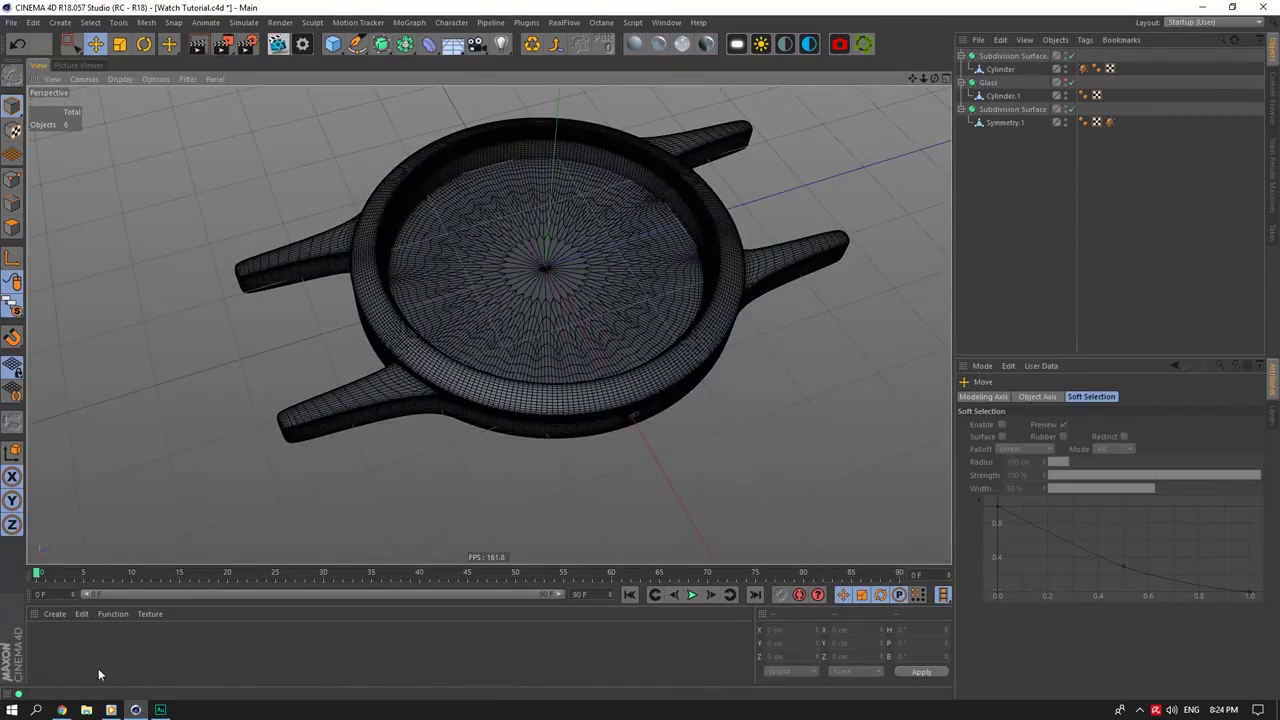
Step: Compare the modelled dial with the reference watch photo in the browser and return to Cinema 4D
{"action": "left_click", "coordinate": [64, 710]}
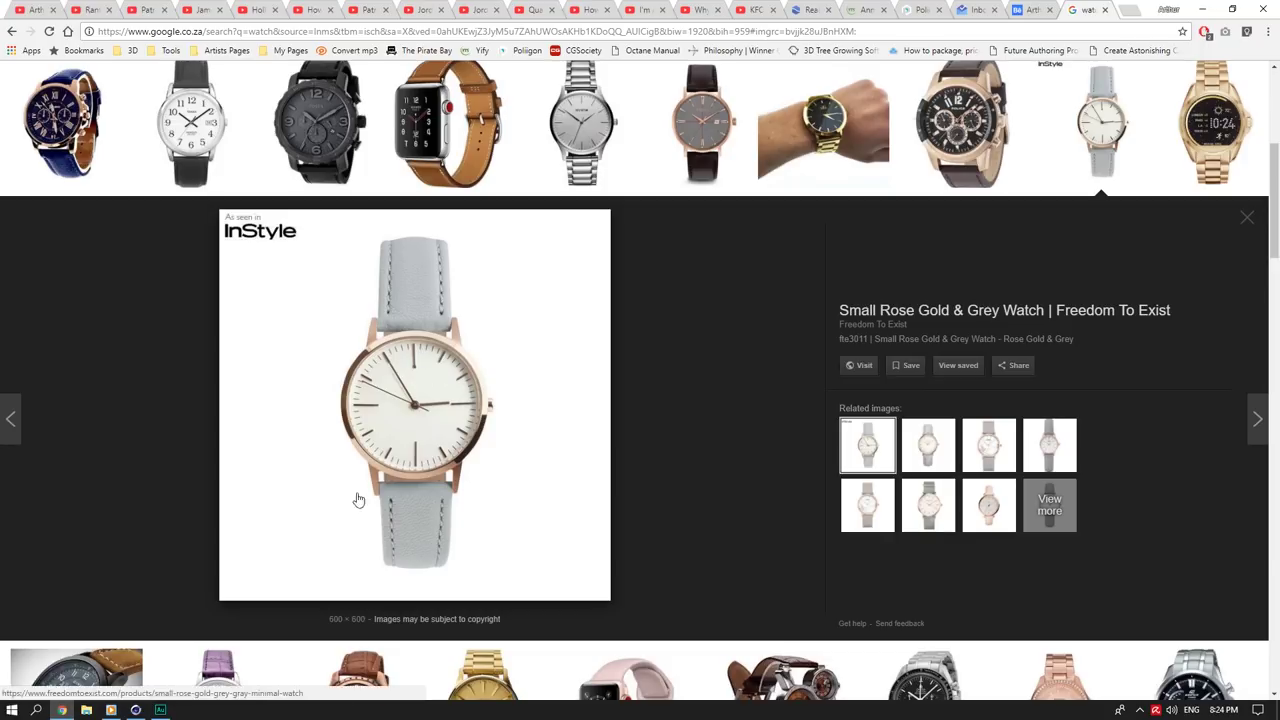
{"action": "left_click", "coordinate": [135, 710]}
{"action": "scroll", "coordinate": [520, 186], "scroll_direction": "up", "scroll_amount": 5}
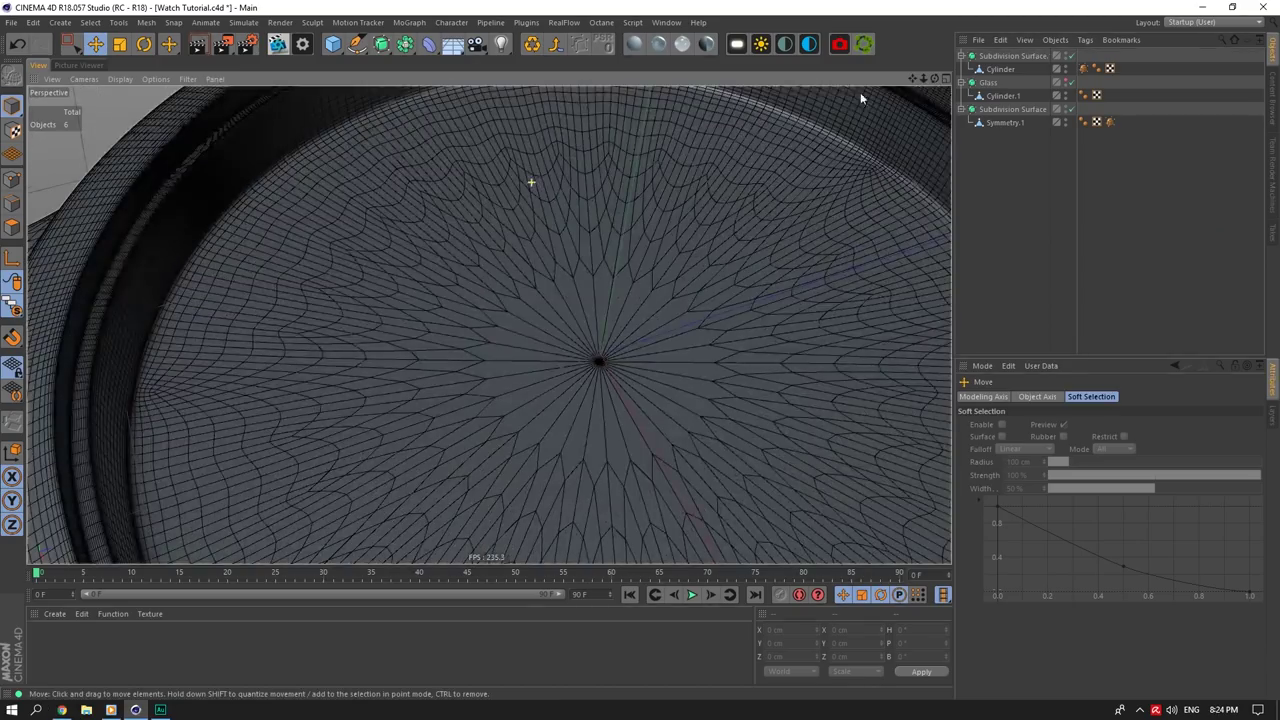
{"action": "left_click_drag", "start_coordinate": [531, 180], "coordinate": [486, 325], "text": "alt"}
{"action": "scroll", "coordinate": [486, 325], "scroll_direction": "down", "scroll_amount": 3}
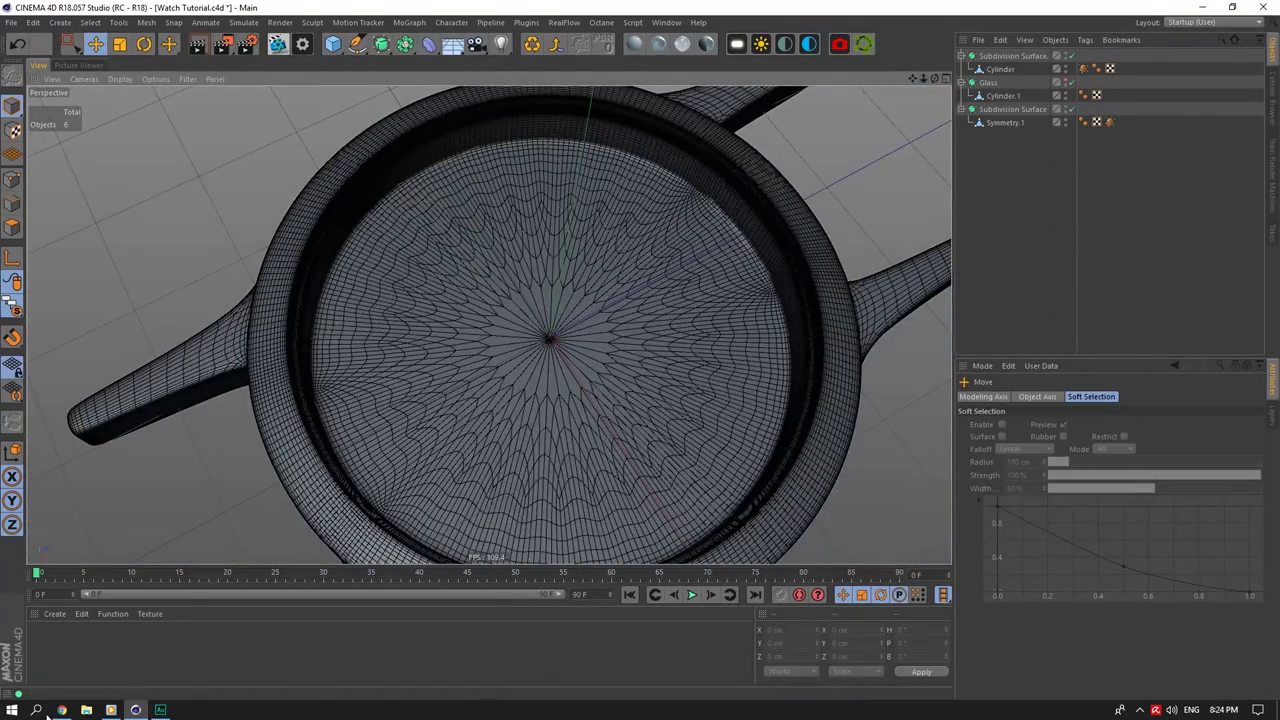
{"action": "left_click", "coordinate": [62, 710]}
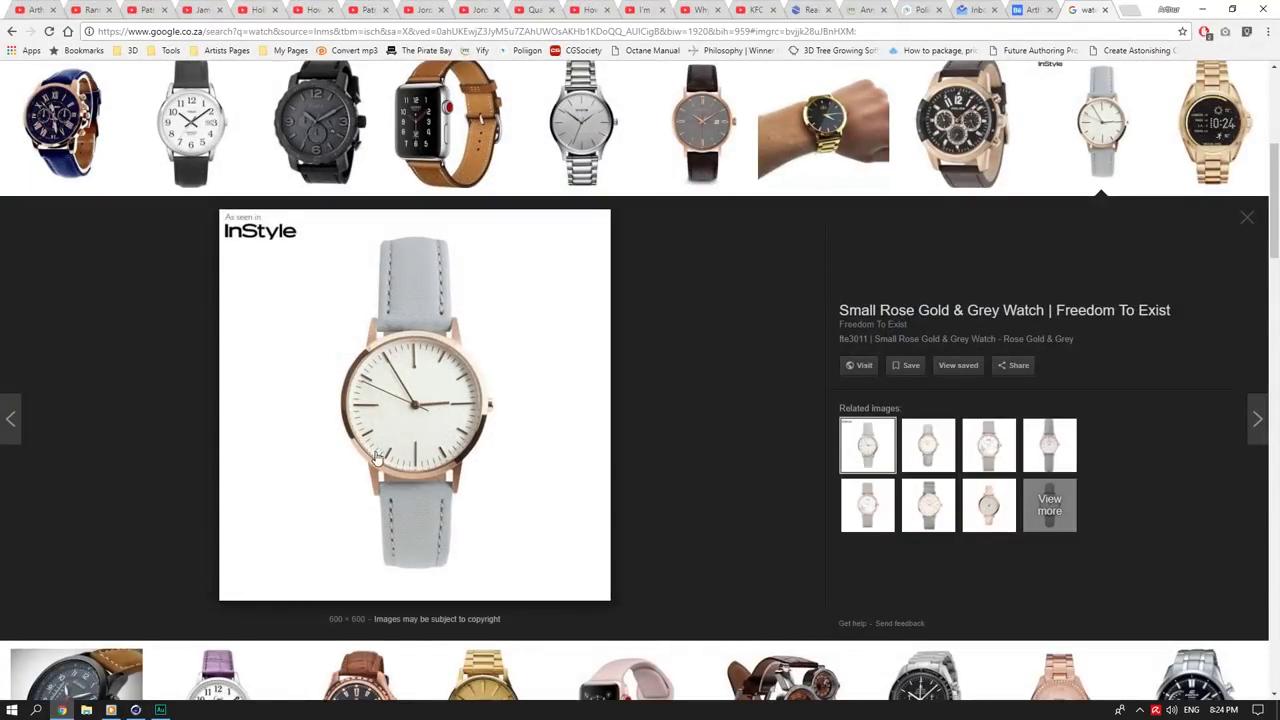
{"action": "left_click", "coordinate": [135, 710]}
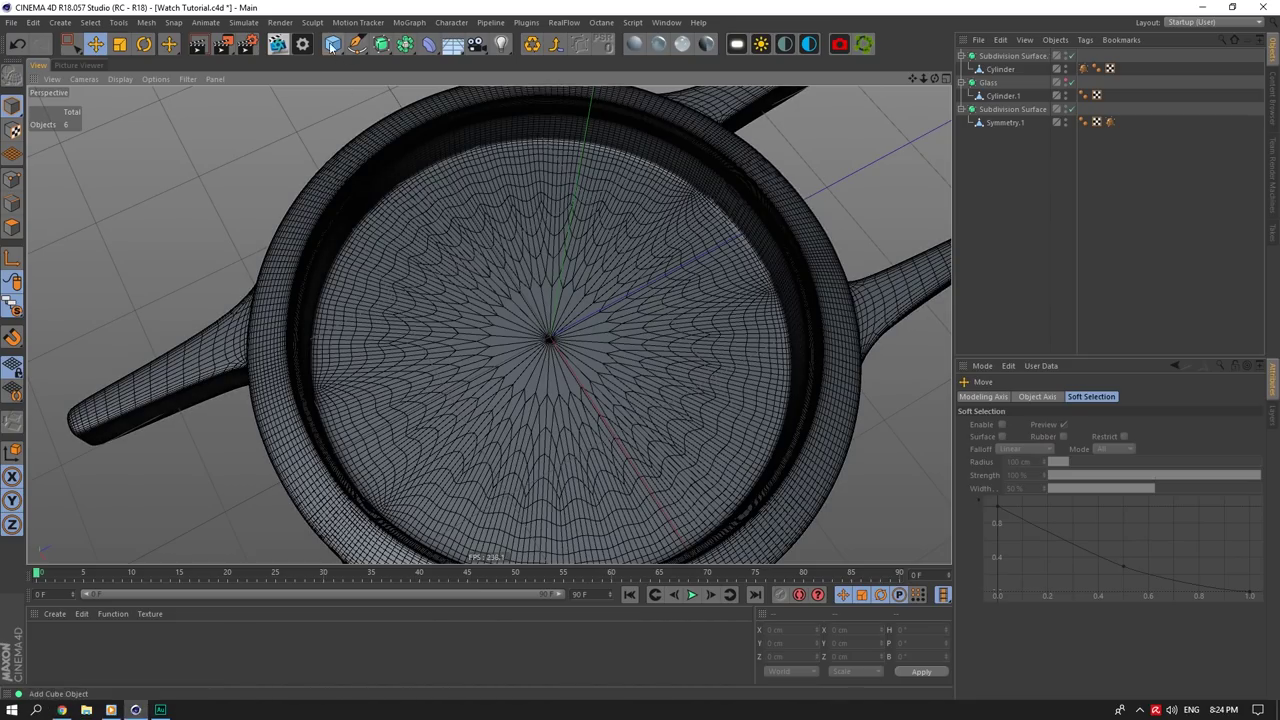
Step: Add a cube at the dial's centre and set its X, Y and Z sizes to 1 cm
{"action": "left_click_drag", "start_coordinate": [333, 44], "coordinate": [445, 64]}
{"action": "left_click", "coordinate": [1048, 426]}
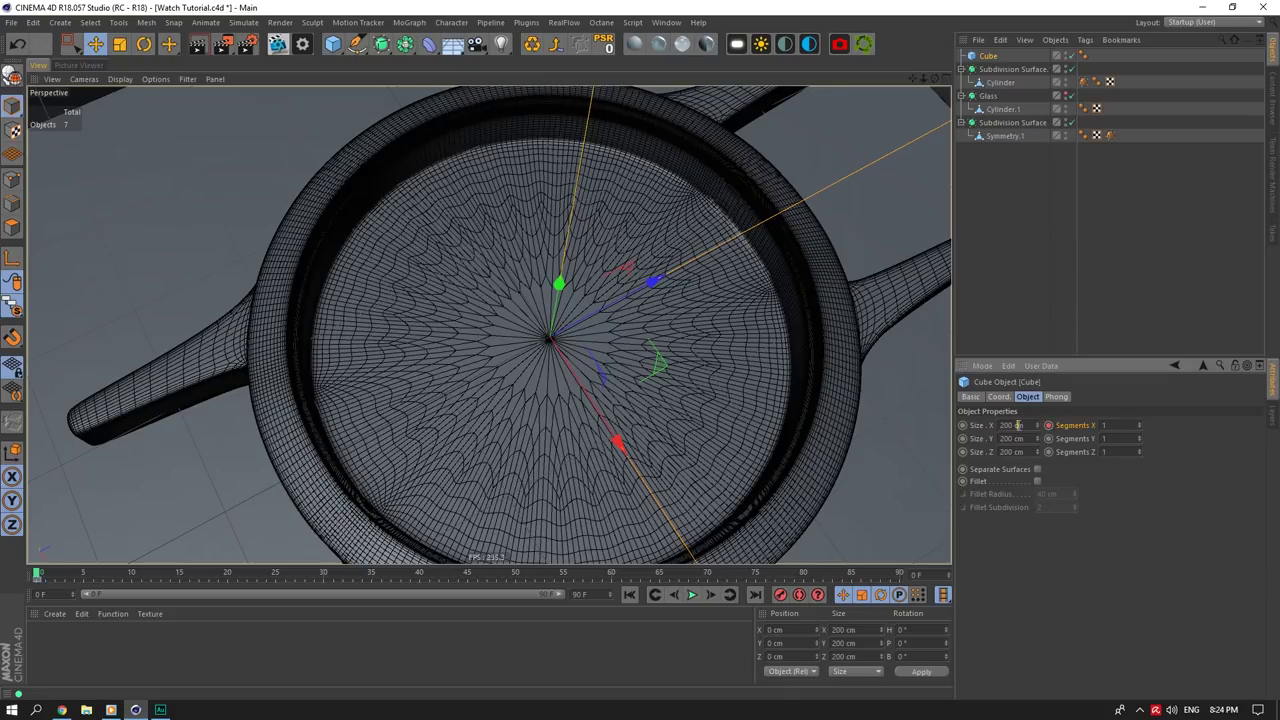
{"action": "double_click", "coordinate": [1020, 451]}
{"action": "type", "text": "1"}
{"action": "double_click", "coordinate": [1019, 438]}
{"action": "type", "text": "1"}
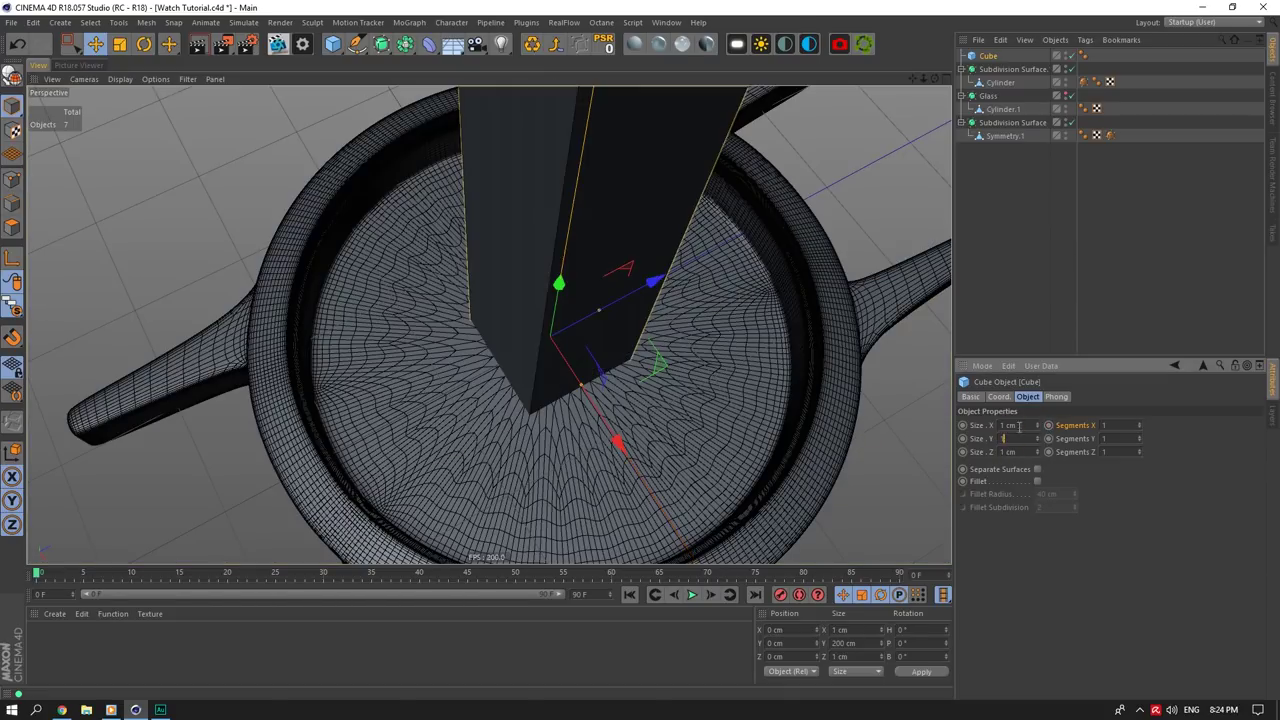
{"action": "key", "text": "Return"}
Step: Put the cube under a MoGraph Cloner in Radial mode and set its plane to XZ
{"action": "left_click", "coordinate": [409, 22]}
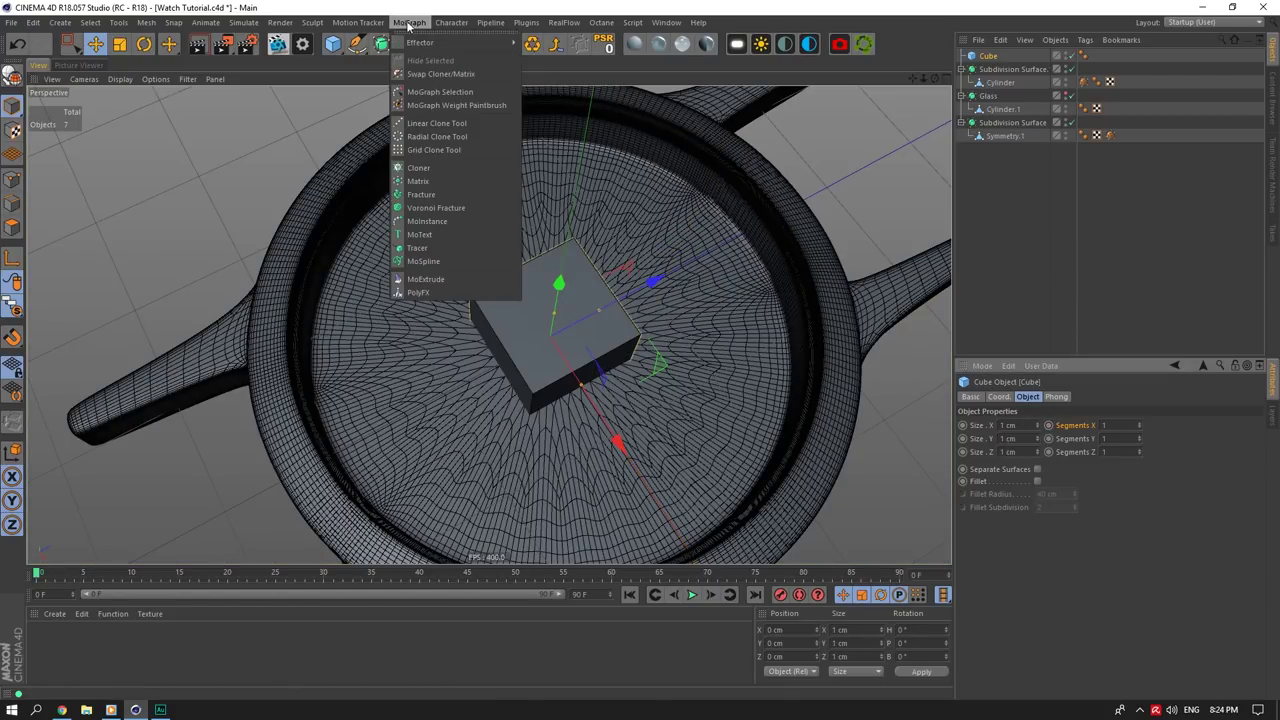
{"action": "left_click", "coordinate": [420, 168], "text": "alt"}
{"action": "left_click", "coordinate": [962, 56]}
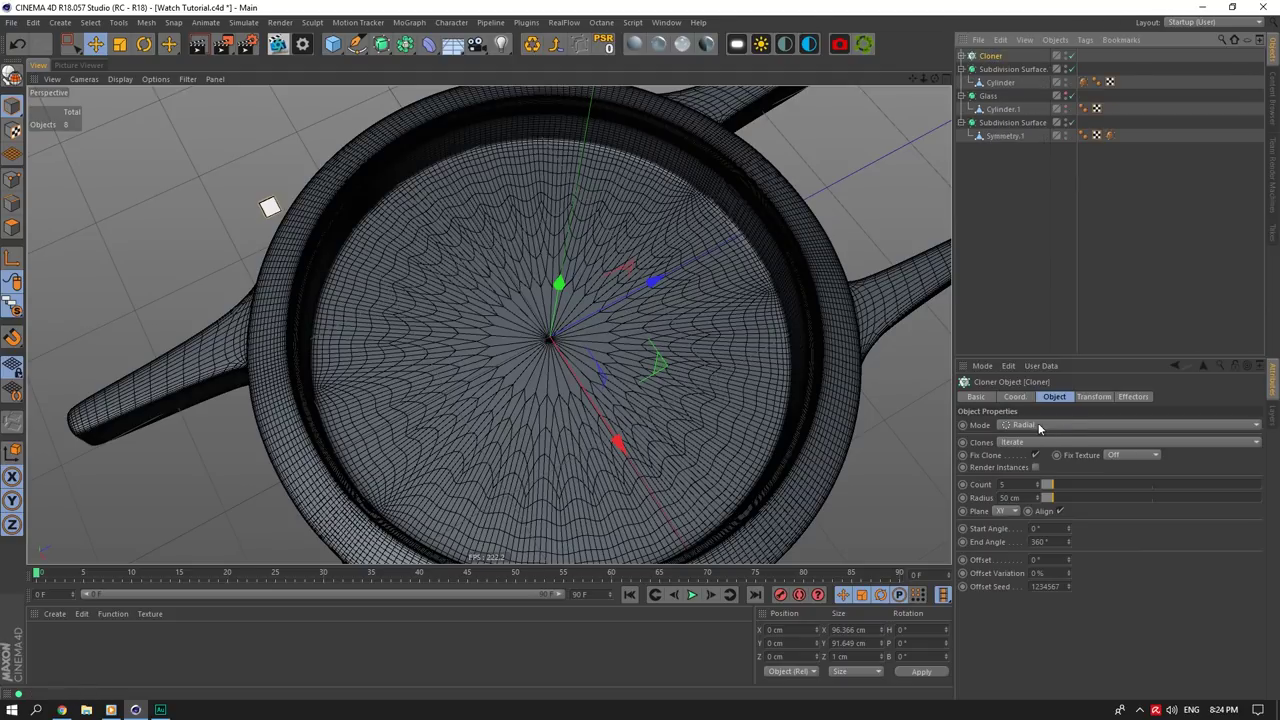
{"action": "left_click", "coordinate": [1038, 427]}
{"action": "left_click", "coordinate": [1030, 464]}
{"action": "left_click", "coordinate": [1010, 511]}
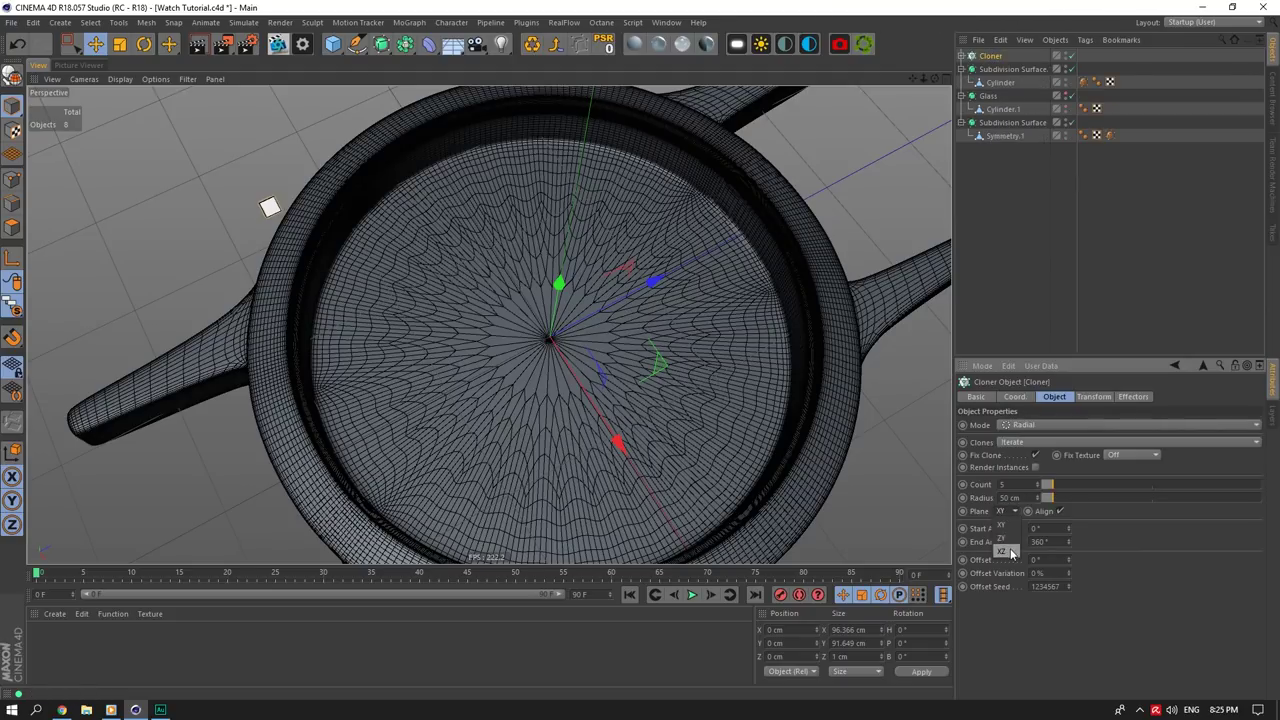
{"action": "left_click", "coordinate": [1010, 552]}
{"action": "mouse_move", "coordinate": [935, 79]}
{"action": "left_mouse_down"}
{"action": "mouse_move", "coordinate": [935, 12]}
{"action": "mouse_move", "coordinate": [935, 79]}
{"action": "left_mouse_up"}
Step: Set the Cloner's Radius to 1 cm
{"action": "left_click_drag", "start_coordinate": [1053, 498], "coordinate": [1024, 497]}
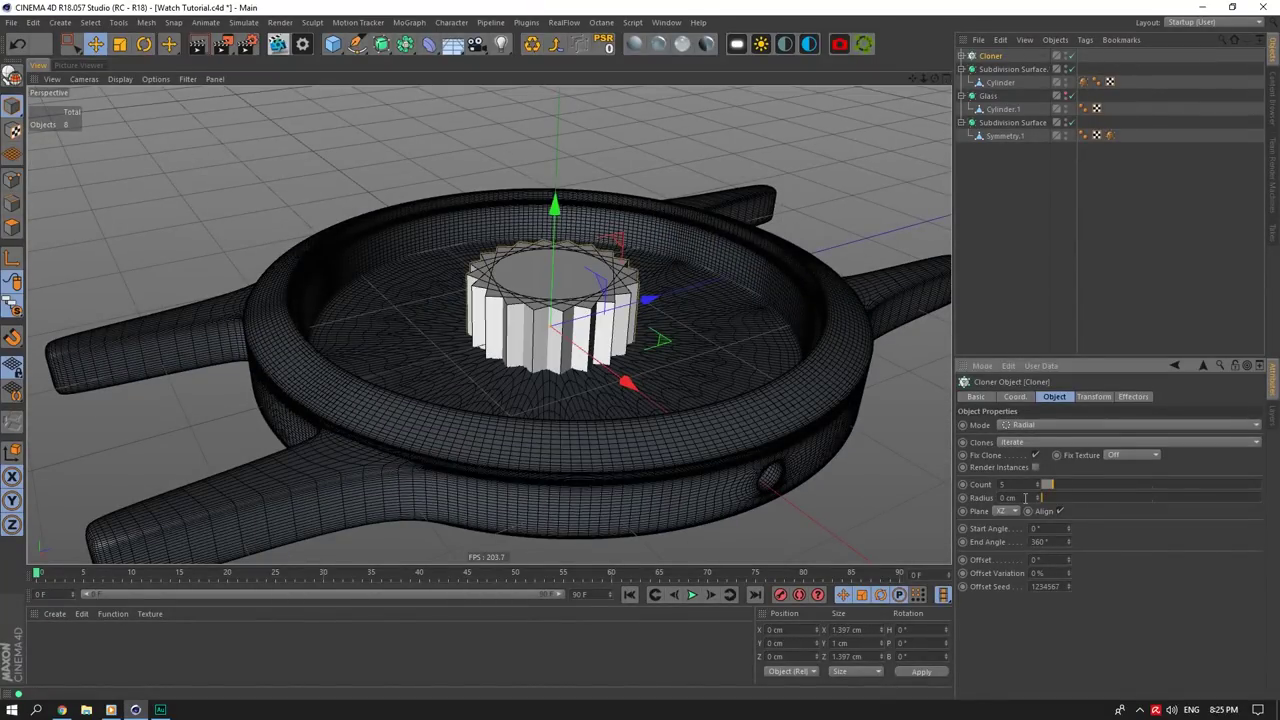
{"action": "left_click_drag", "start_coordinate": [935, 79], "coordinate": [935, 108]}
{"action": "double_click", "coordinate": [1012, 498]}
{"action": "type", "text": "1"}
{"action": "left_click", "coordinate": [1016, 484]}
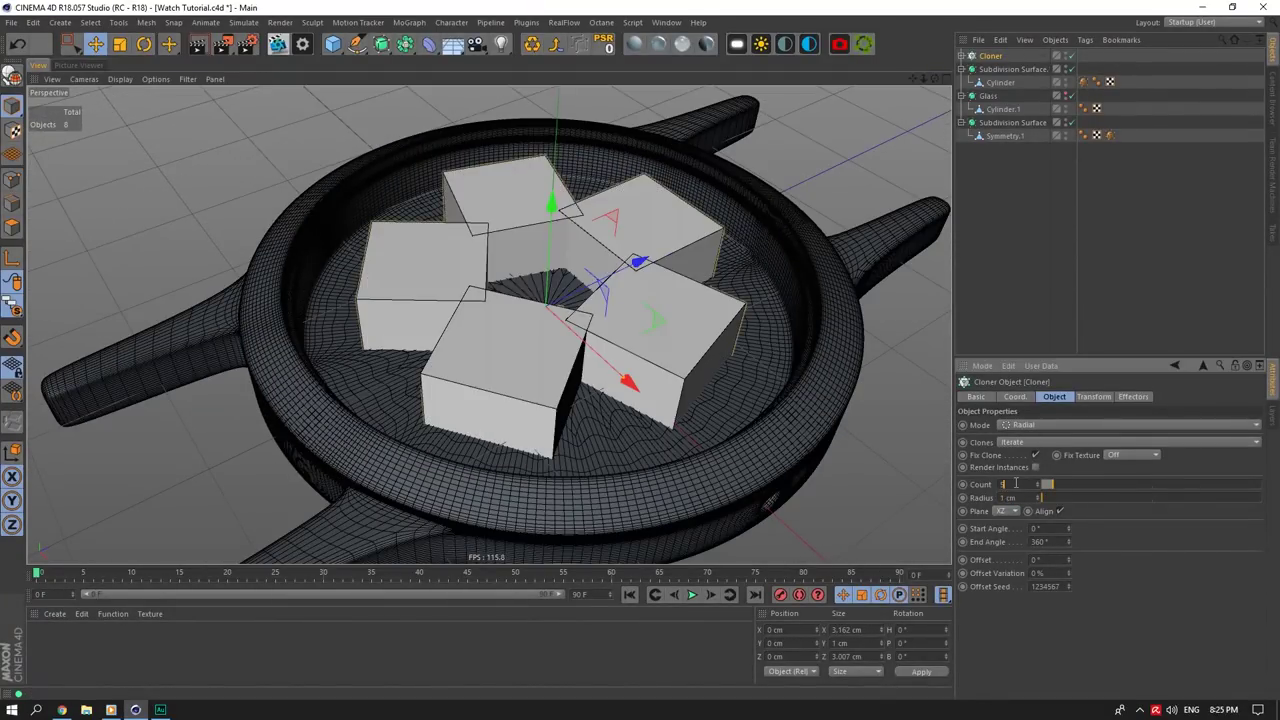
Step: Make the cloned cube editable and scale it into a thin bar of about 0.036 × 0.019 × 0.471 cm
{"action": "left_click", "coordinate": [962, 56]}
{"action": "left_click", "coordinate": [992, 70]}
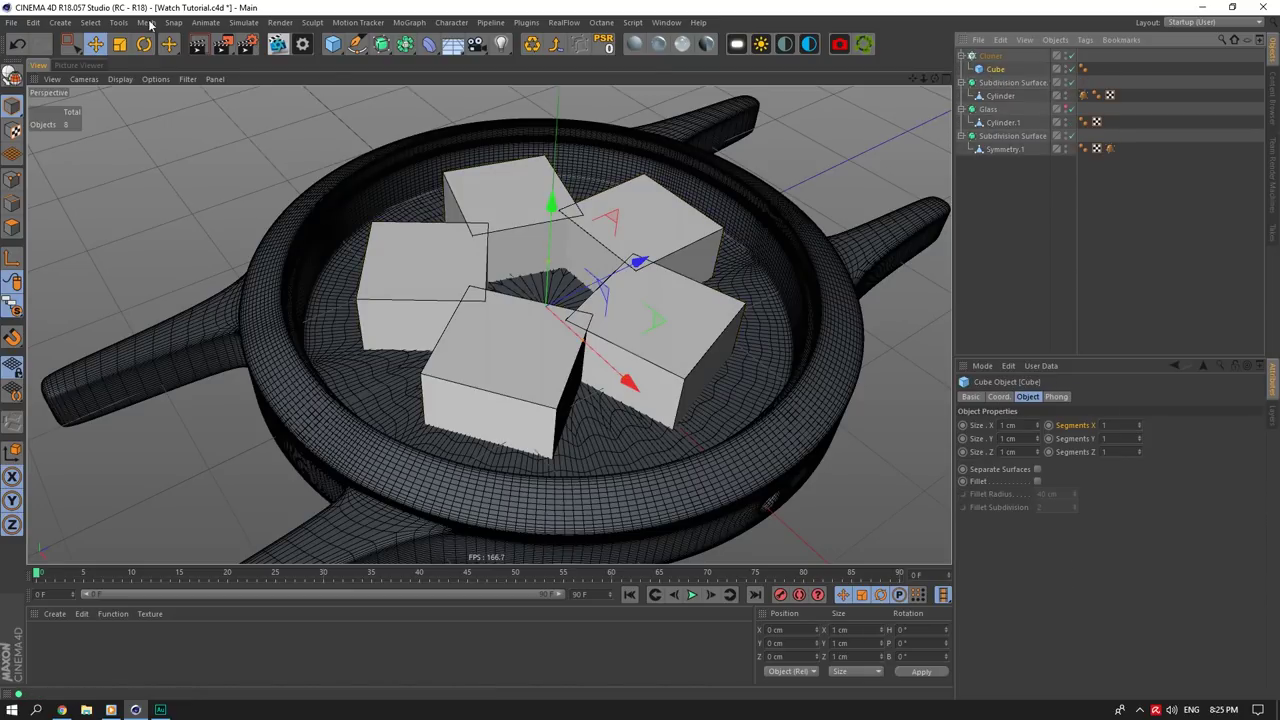
{"action": "left_click", "coordinate": [17, 76]}
{"action": "key", "text": "t"}
{"action": "left_click_drag", "start_coordinate": [636, 211], "coordinate": [284, 332]}
{"action": "left_click_drag", "start_coordinate": [553, 204], "coordinate": [565, 311]}
{"action": "left_click_drag", "start_coordinate": [641, 262], "coordinate": [743, 240]}
{"action": "left_click_drag", "start_coordinate": [632, 384], "coordinate": [556, 325]}
Step: Check the marker proportions against the browser's reference photo and scale the cube to about 0.028 × 0.017 × 0.154 cm
{"action": "left_click", "coordinate": [68, 710]}
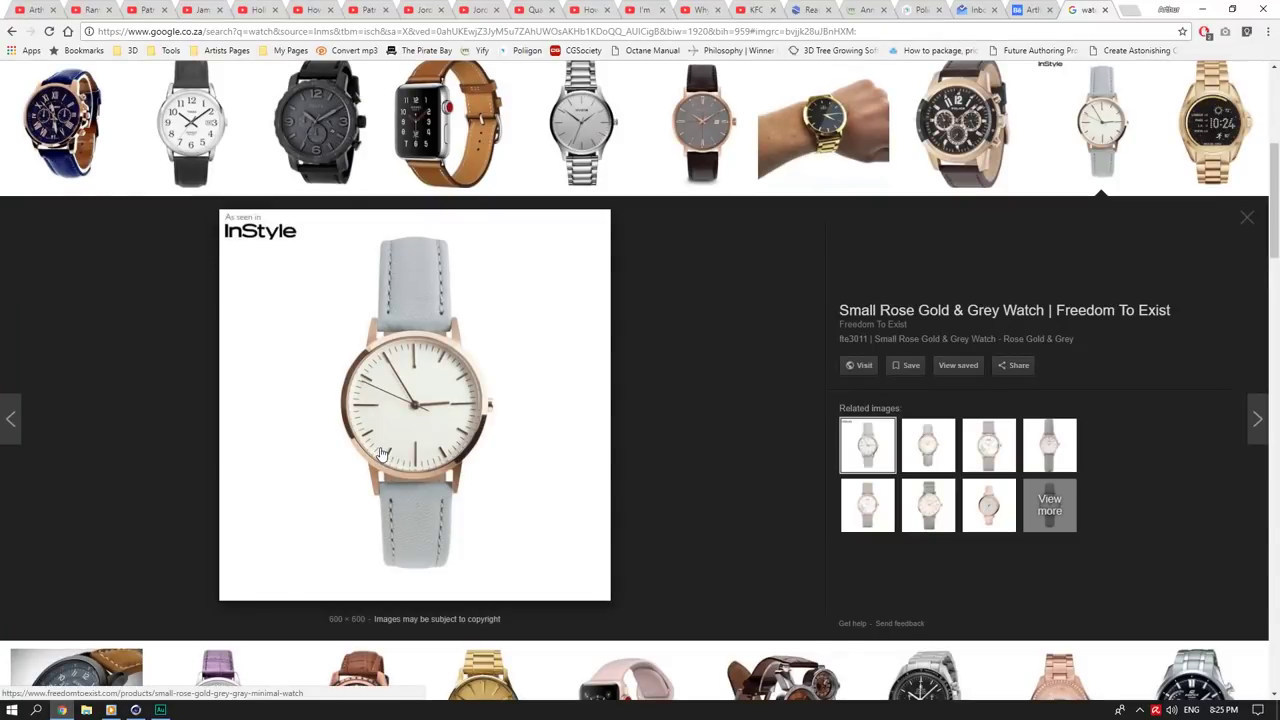
{"action": "left_click", "coordinate": [69, 709]}
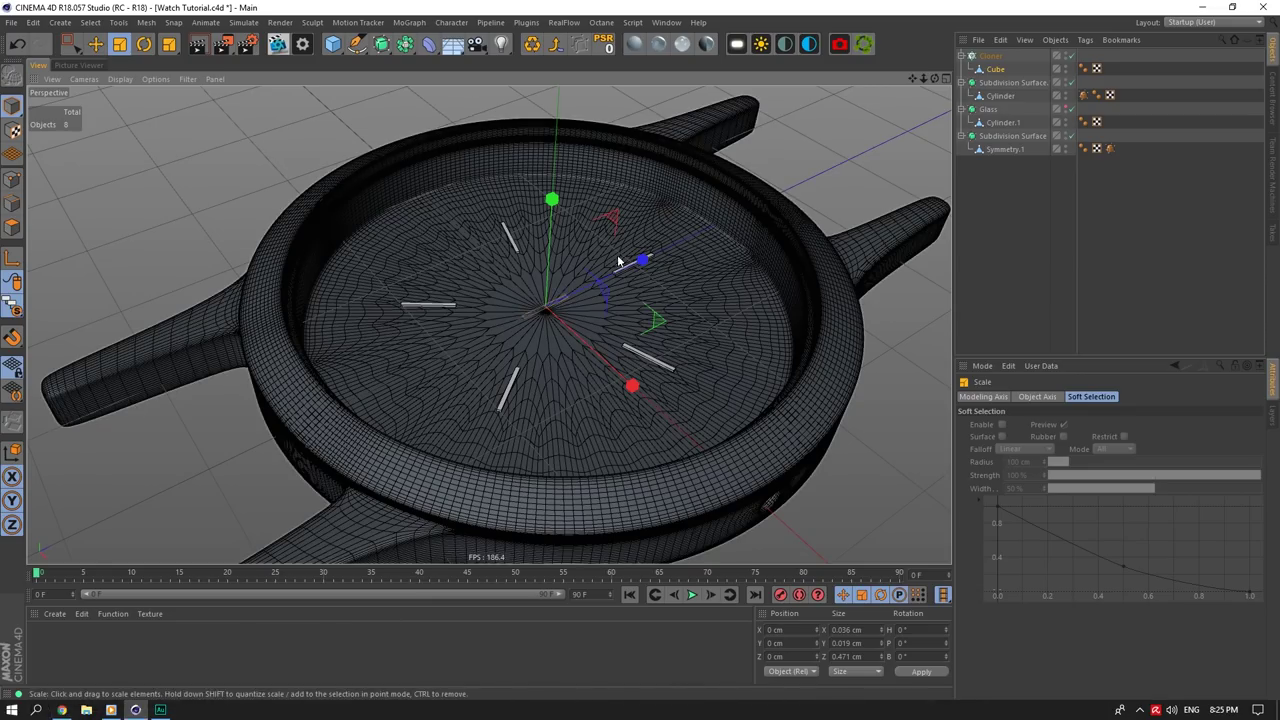
{"action": "left_click_drag", "start_coordinate": [648, 260], "coordinate": [588, 302]}
{"action": "left_click", "coordinate": [69, 711]}
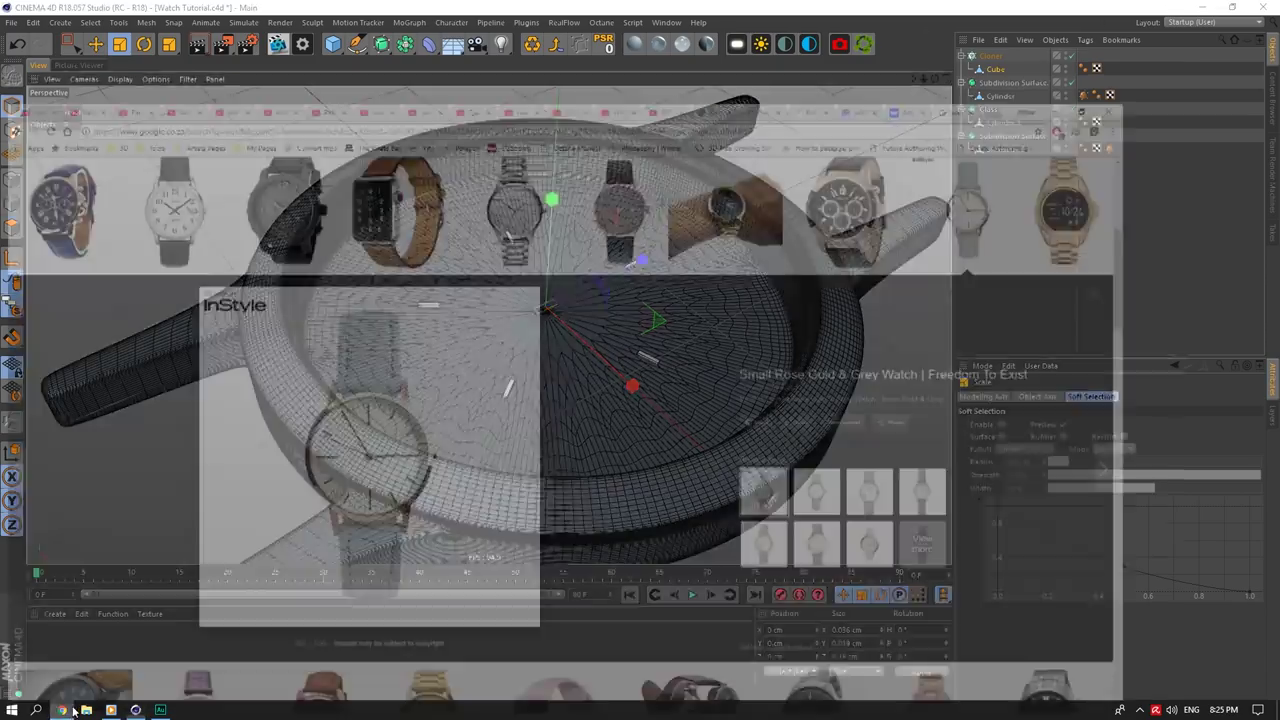
{"action": "left_click", "coordinate": [70, 712]}
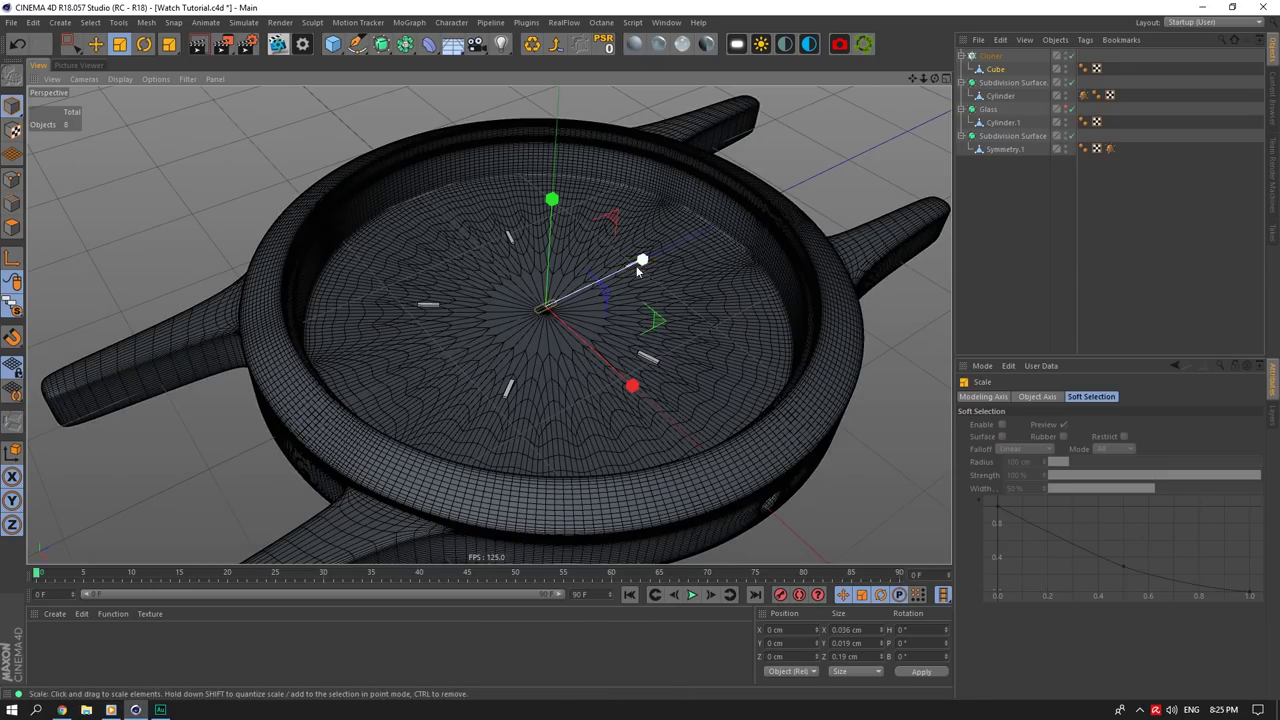
{"action": "left_click_drag", "start_coordinate": [552, 200], "coordinate": [552, 213]}
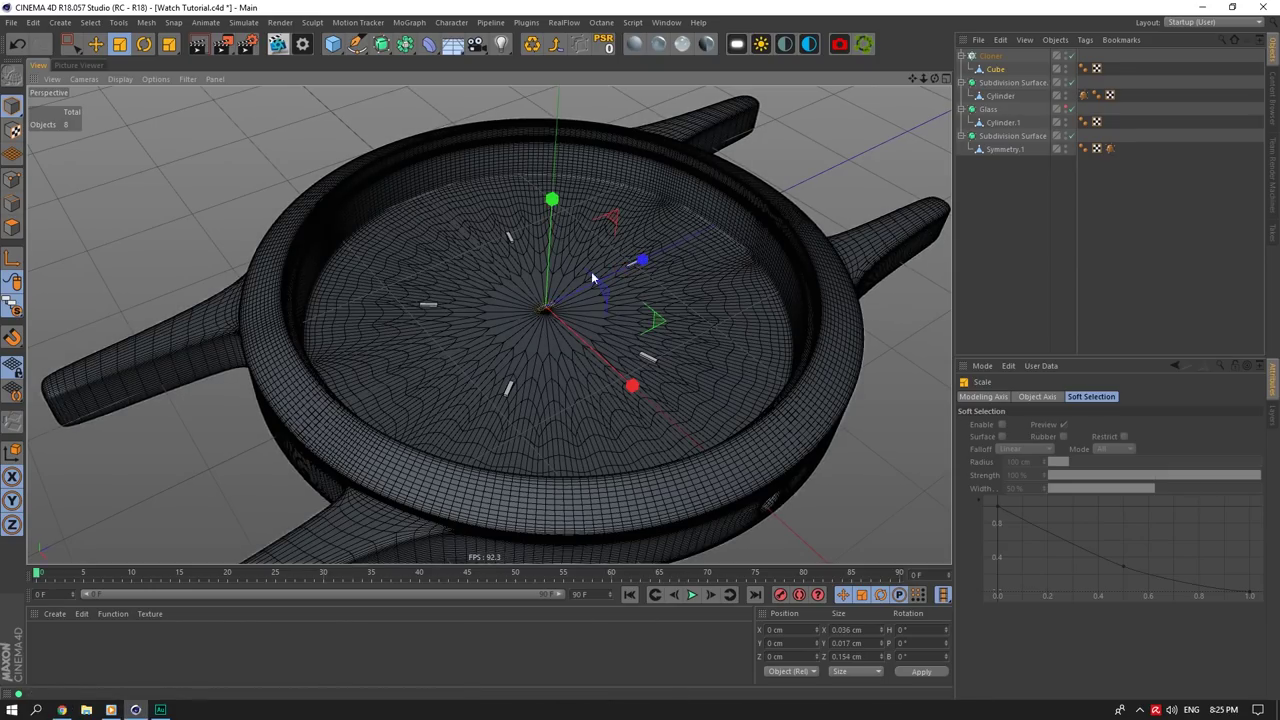
{"action": "scroll", "coordinate": [578, 367], "scroll_direction": "up", "scroll_amount": 1}
{"action": "left_click_drag", "start_coordinate": [629, 379], "coordinate": [598, 372]}
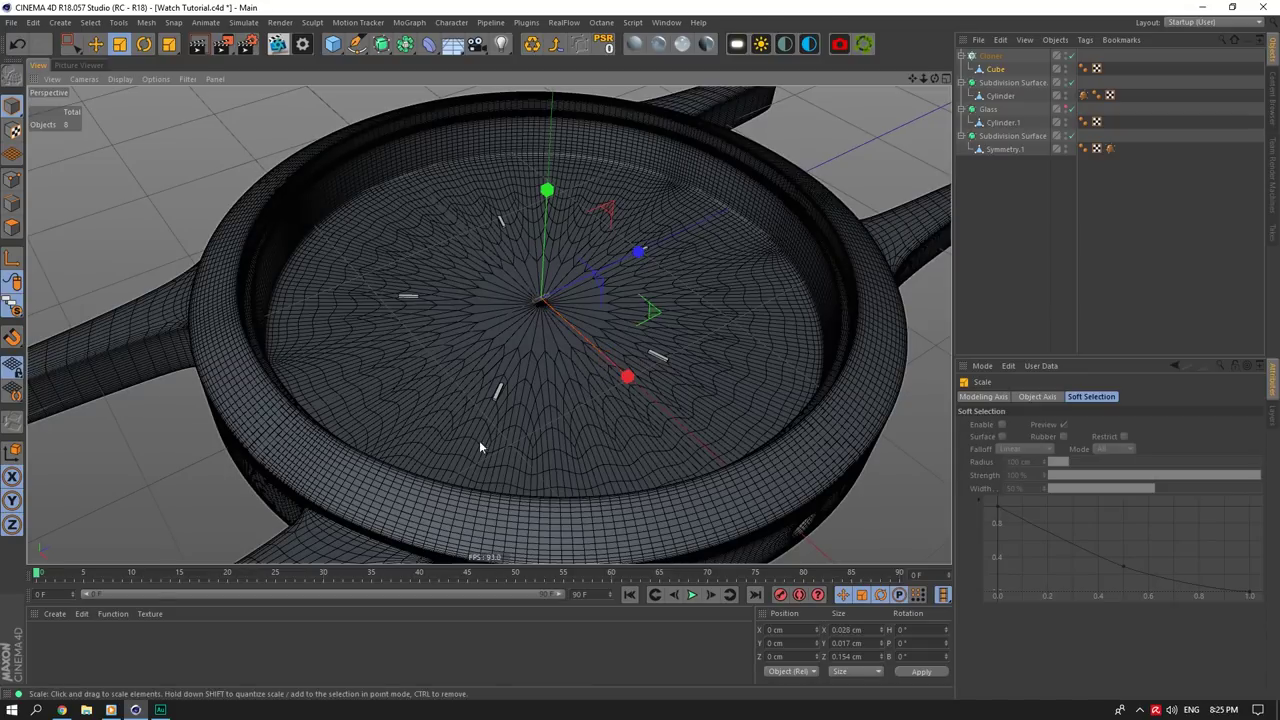
Step: Recheck the reference photo and scale the marker cube to about 0.116 cm in Z and 0.009 cm in Y
{"action": "left_click", "coordinate": [62, 710]}
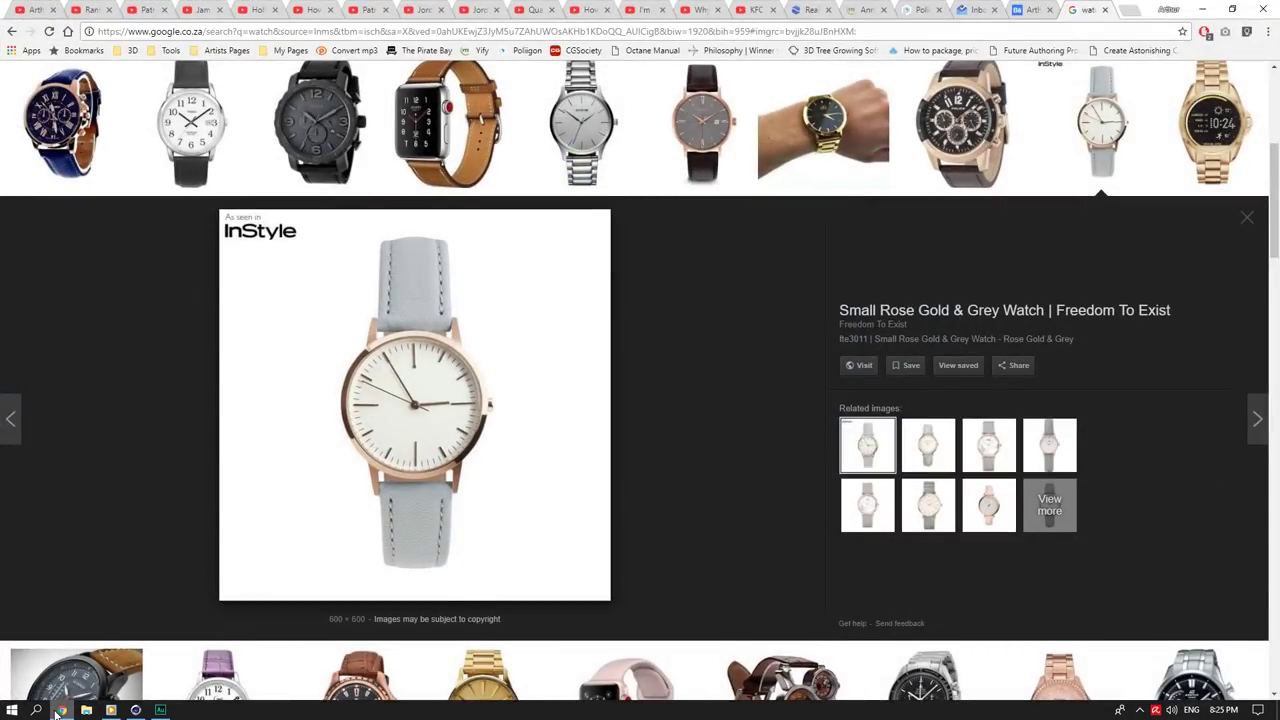
{"action": "left_click", "coordinate": [60, 711]}
{"action": "left_click", "coordinate": [60, 711]}
{"action": "left_click", "coordinate": [60, 711]}
{"action": "left_click_drag", "start_coordinate": [620, 272], "coordinate": [619, 274]}
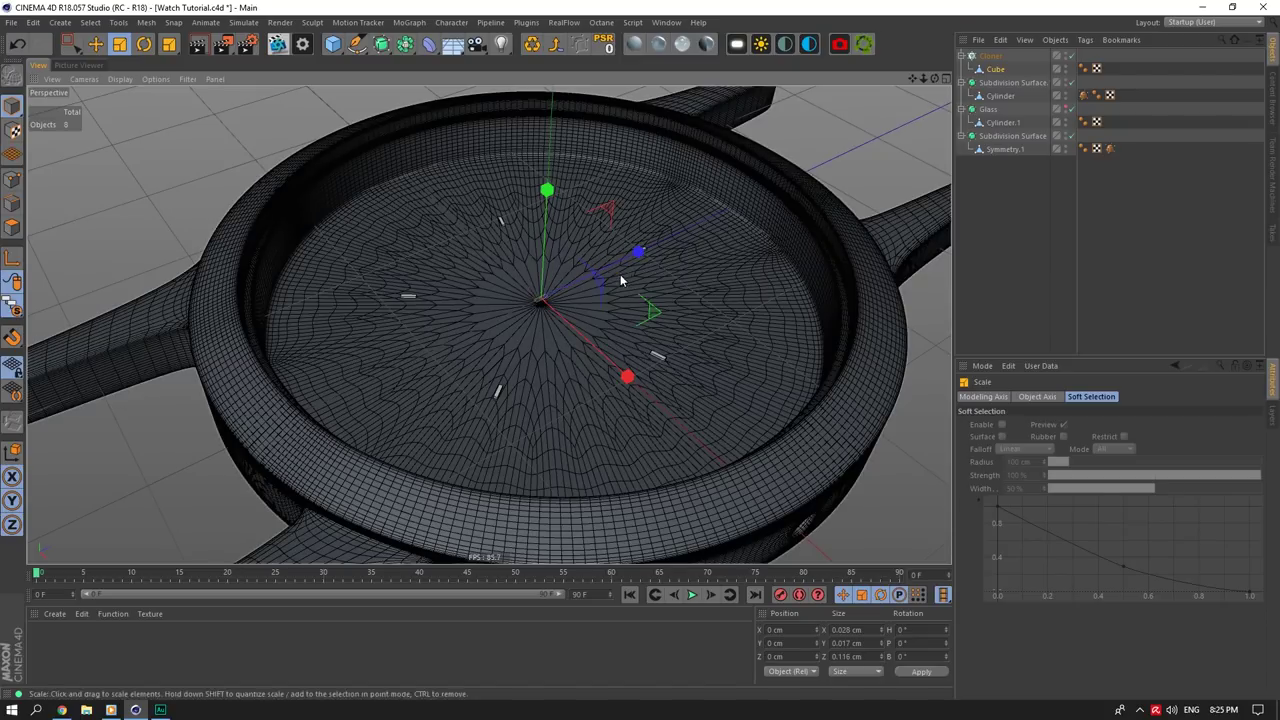
{"action": "left_click_drag", "start_coordinate": [549, 190], "coordinate": [553, 250]}
Step: Compare the size and placement of the dial markers with the reference photo, viewing them up close and from above
{"action": "left_click", "coordinate": [62, 710]}
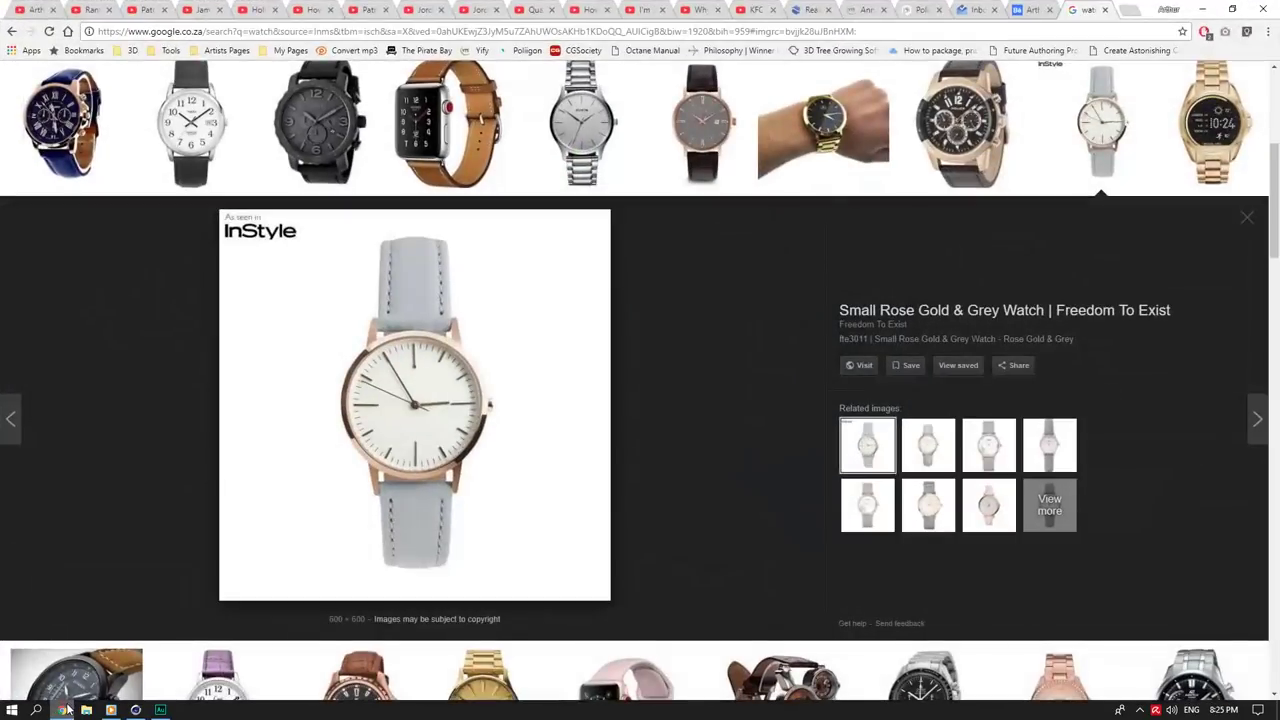
{"action": "left_click", "coordinate": [66, 708]}
{"action": "scroll", "coordinate": [545, 430], "scroll_direction": "up", "scroll_amount": 4}
{"action": "scroll", "coordinate": [466, 343], "scroll_direction": "down", "scroll_amount": 5}
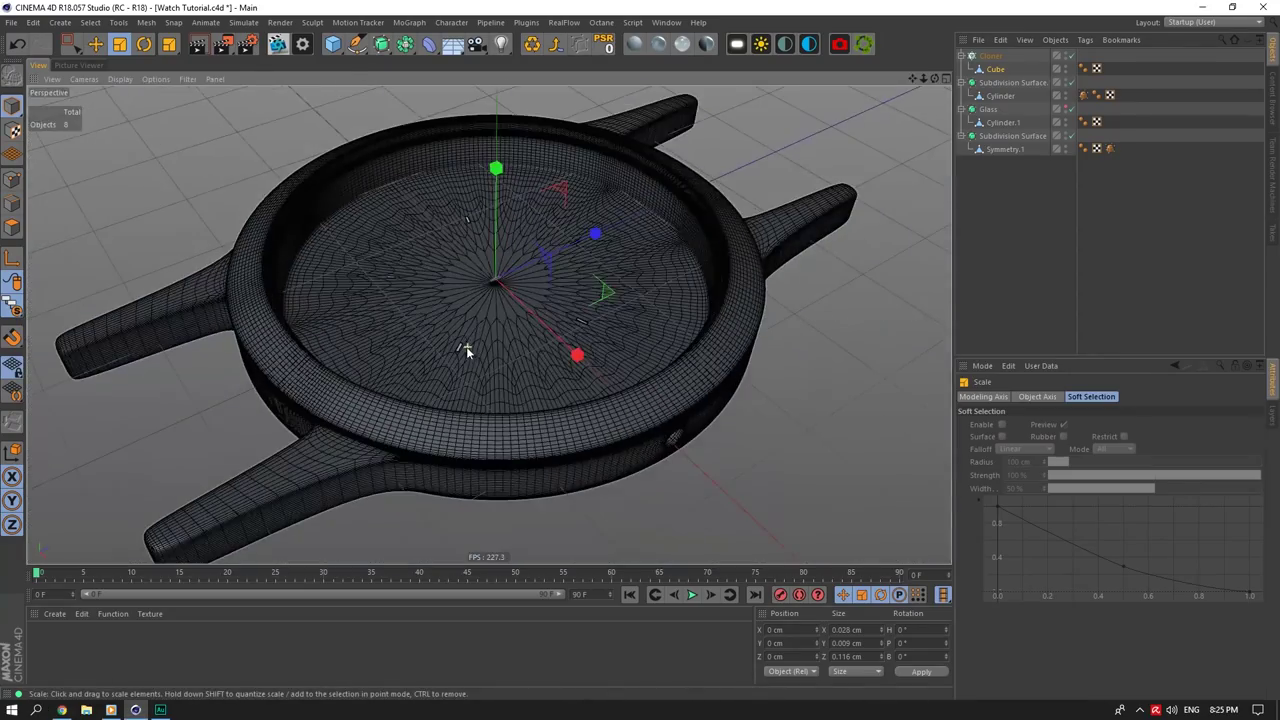
{"action": "scroll", "coordinate": [344, 454], "scroll_direction": "up", "scroll_amount": 2}
{"action": "left_click", "coordinate": [62, 710]}
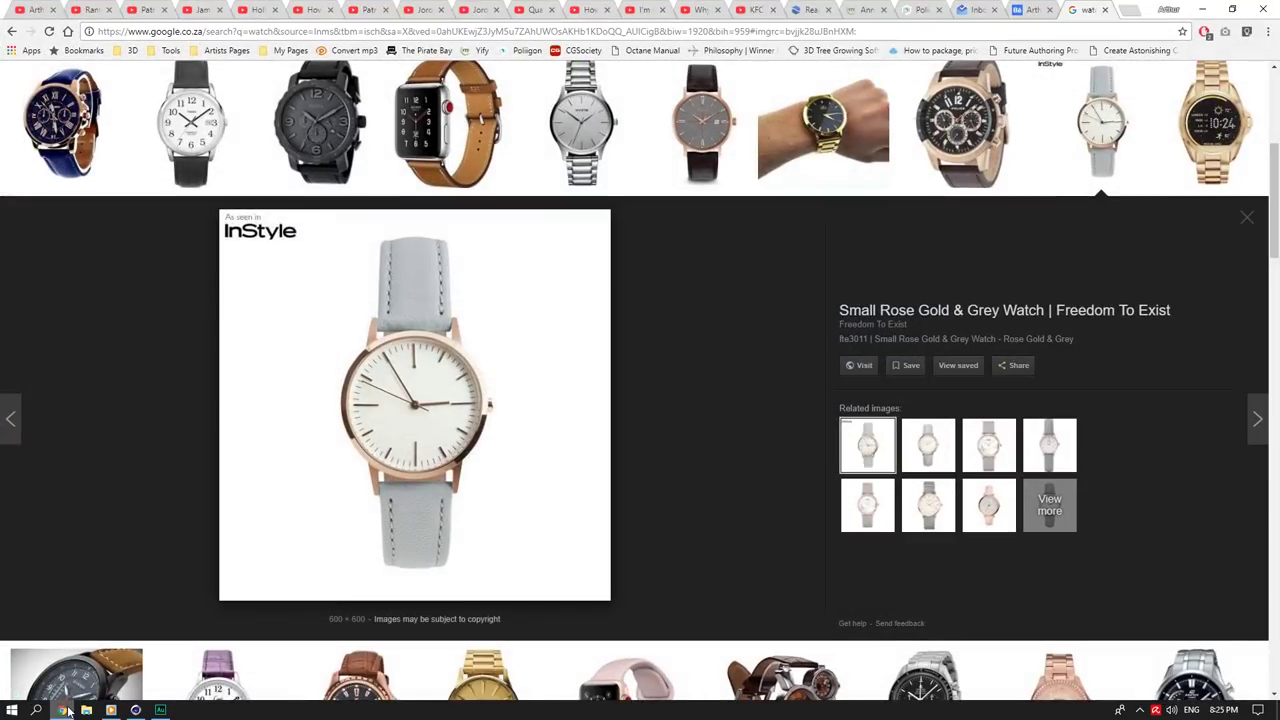
{"action": "left_click", "coordinate": [68, 711]}
{"action": "scroll", "coordinate": [494, 364], "scroll_direction": "up", "scroll_amount": 3}
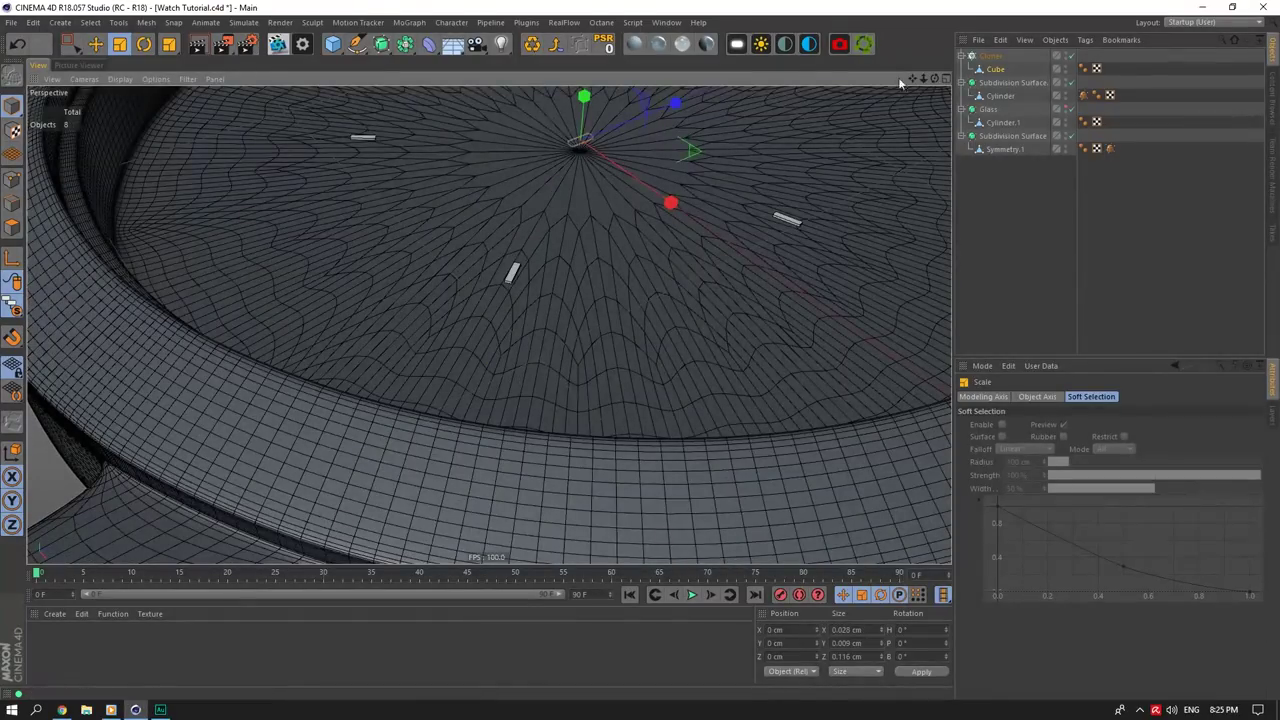
{"action": "left_click_drag", "start_coordinate": [923, 78], "coordinate": [880, 80]}
{"action": "left_click_drag", "start_coordinate": [489, 345], "coordinate": [482, 420], "text": "alt"}
{"action": "right_click_drag", "start_coordinate": [482, 420], "coordinate": [440, 425], "text": "alt"}
{"action": "middle_click_drag", "start_coordinate": [440, 425], "coordinate": [449, 459], "text": "alt"}
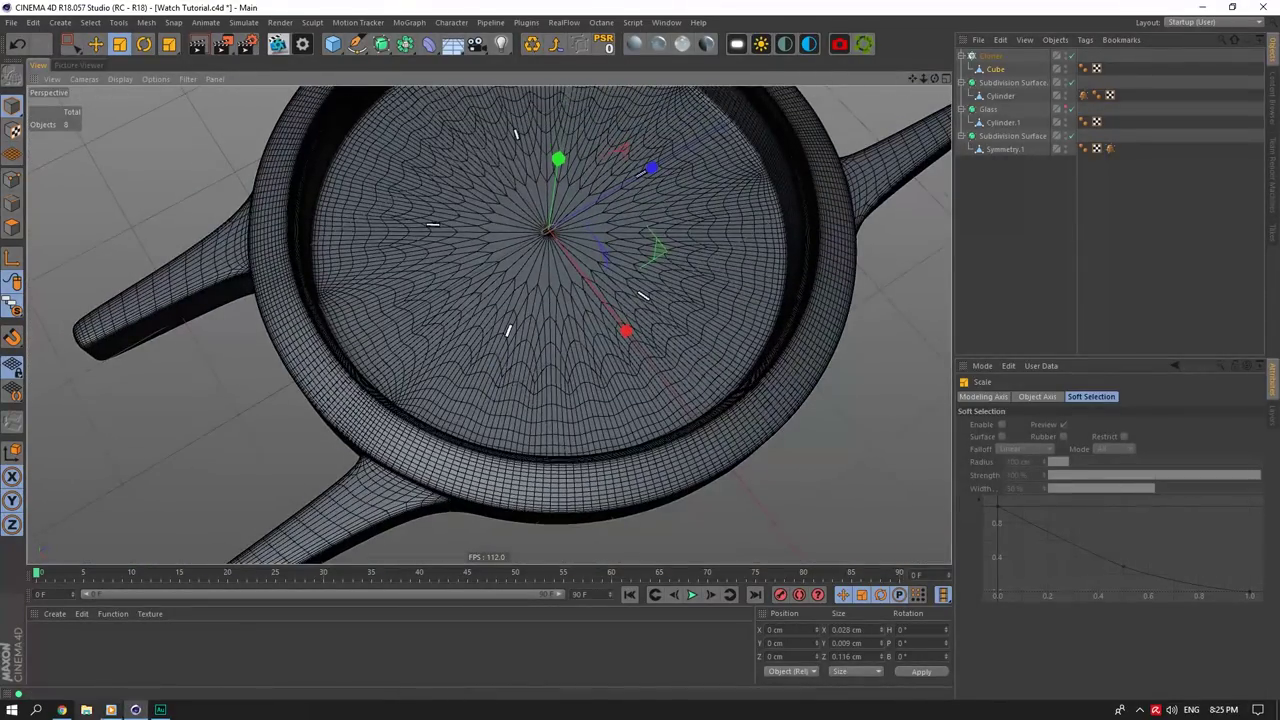
Step: Check the reference photo and set the Cloner's count to 60 markers
{"action": "left_click", "coordinate": [64, 710]}
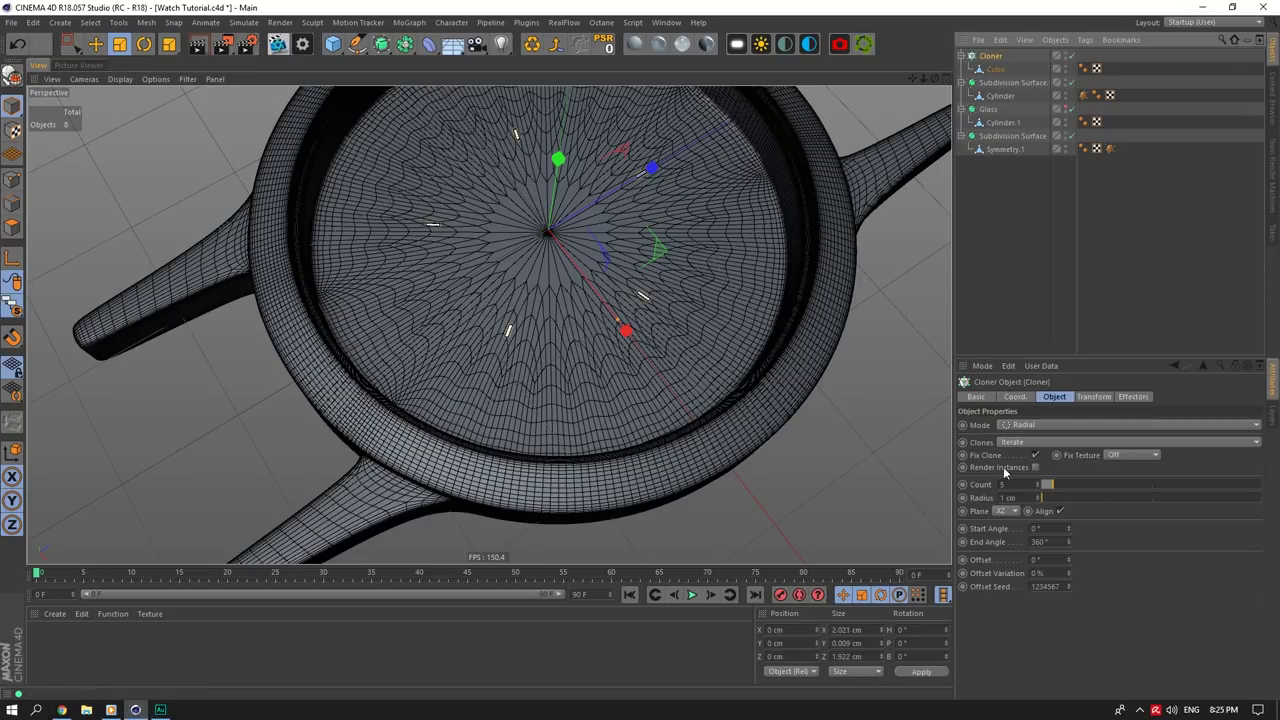
{"action": "type", "text": "6"}
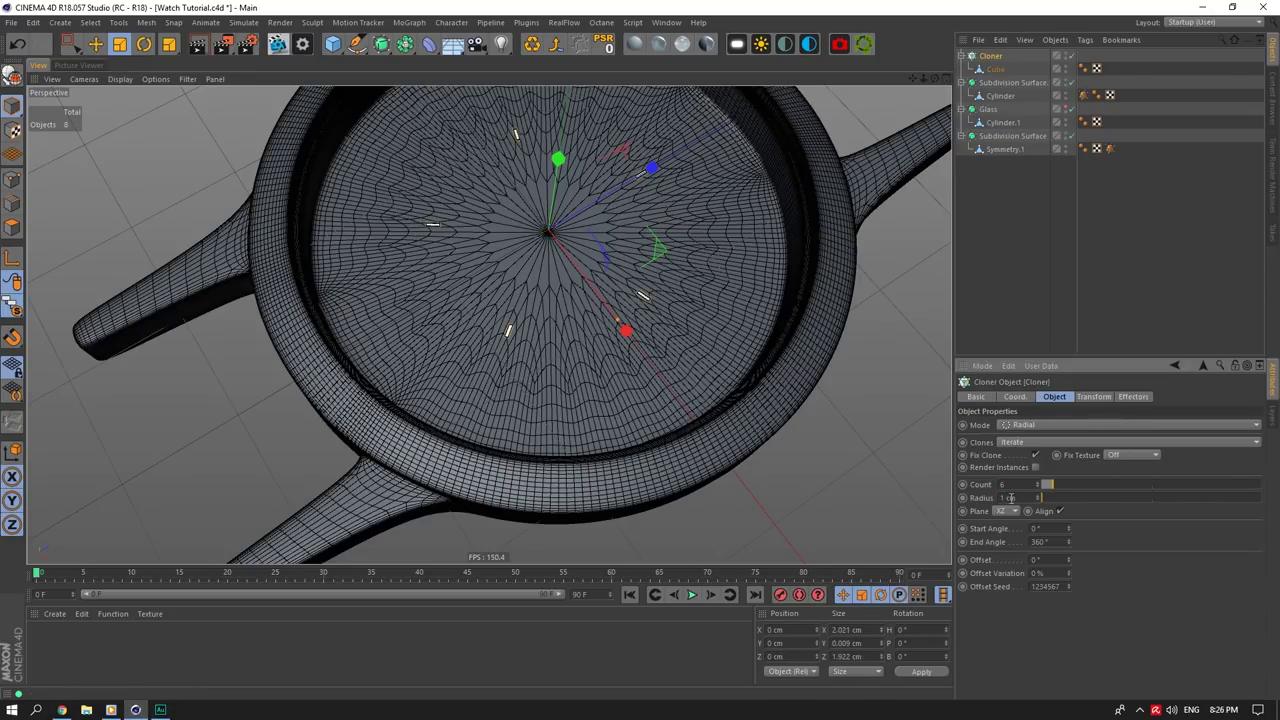
{"action": "type", "text": "0"}
{"action": "key", "text": "Return"}
{"action": "mouse_move", "coordinate": [924, 78]}
{"action": "left_mouse_down"}
{"action": "mouse_move", "coordinate": [862, 84]}
{"action": "mouse_move", "coordinate": [914, 86]}
{"action": "left_mouse_up"}
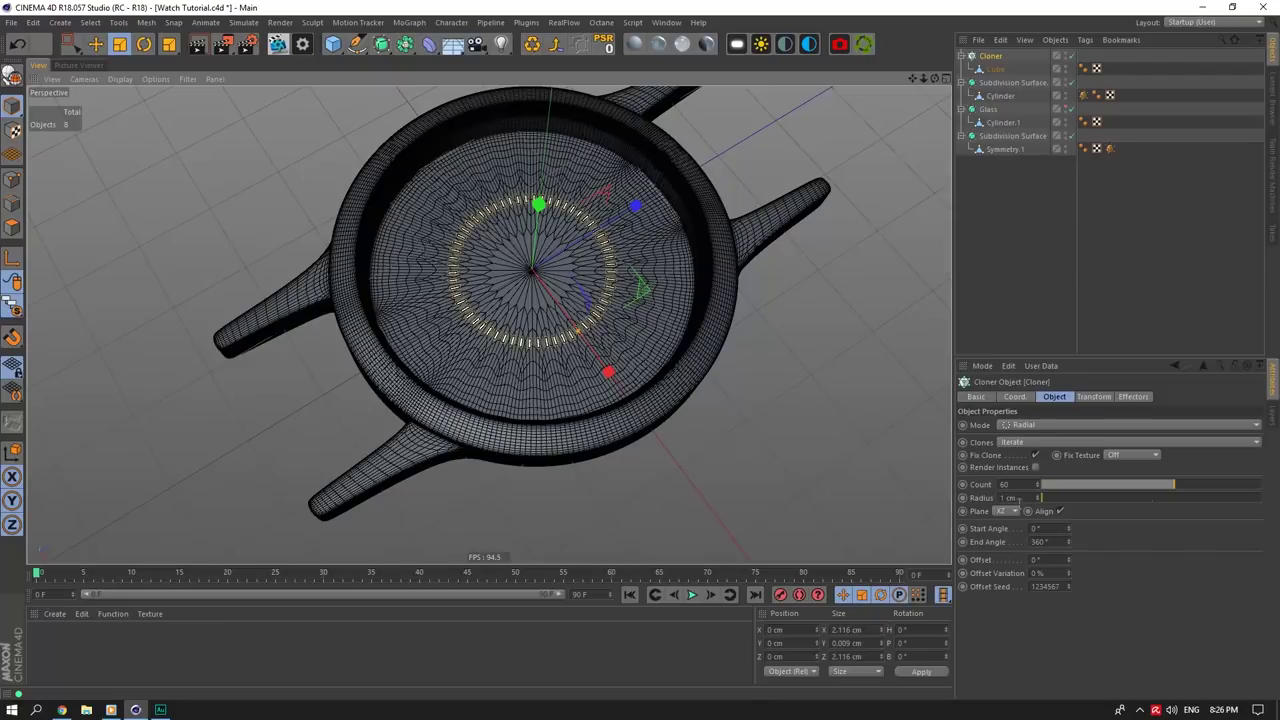
Step: Set the radial Cloner's radius to 1.9 cm so the markers sit close to the dial's outer edge
{"action": "left_click", "coordinate": [1018, 498]}
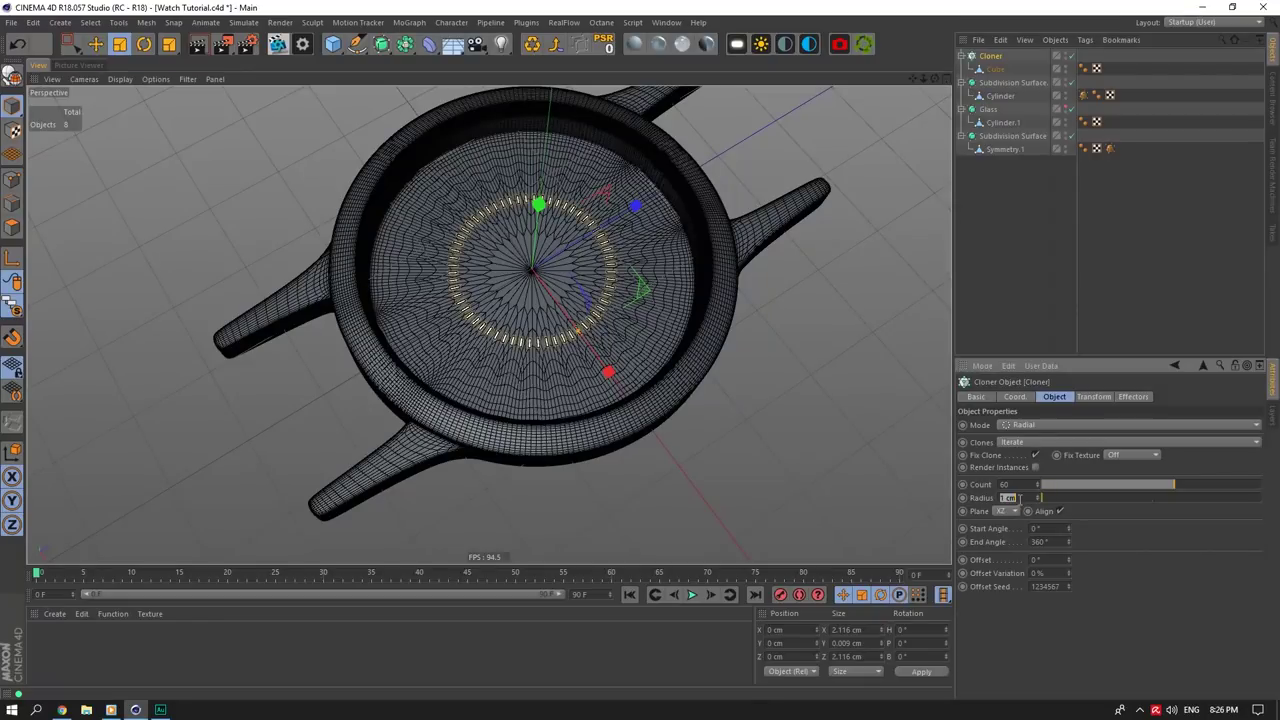
{"action": "left_click", "coordinate": [121, 45]}
{"action": "scroll", "coordinate": [602, 208], "scroll_direction": "up", "scroll_amount": 4}
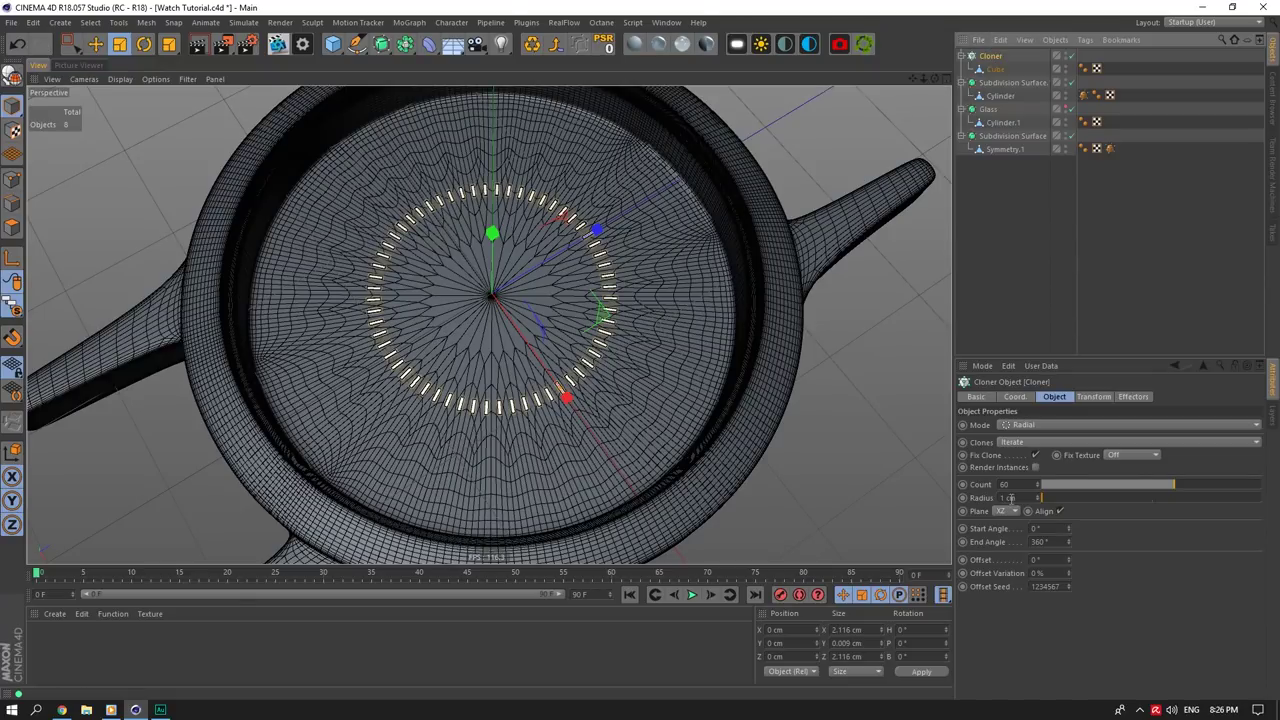
{"action": "double_click", "coordinate": [1008, 498]}
{"action": "type", "text": "1."}
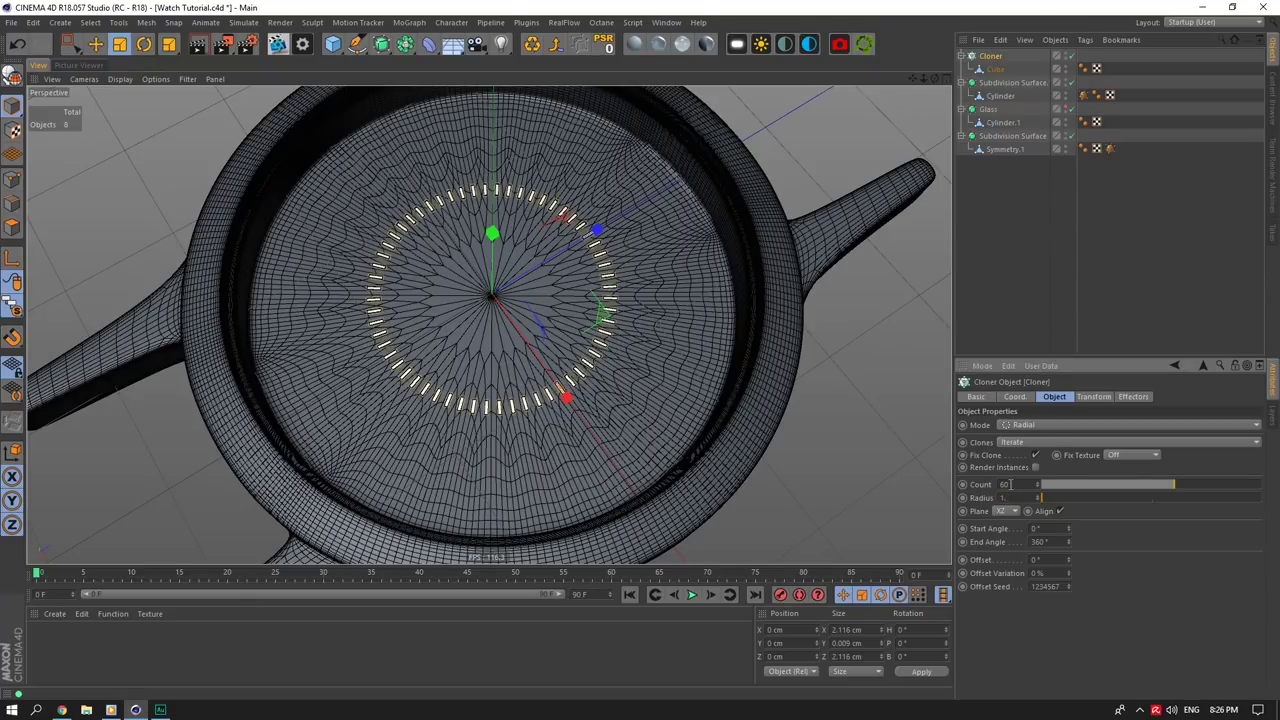
{"action": "type", "text": "5"}
{"action": "left_click", "coordinate": [1011, 485]}
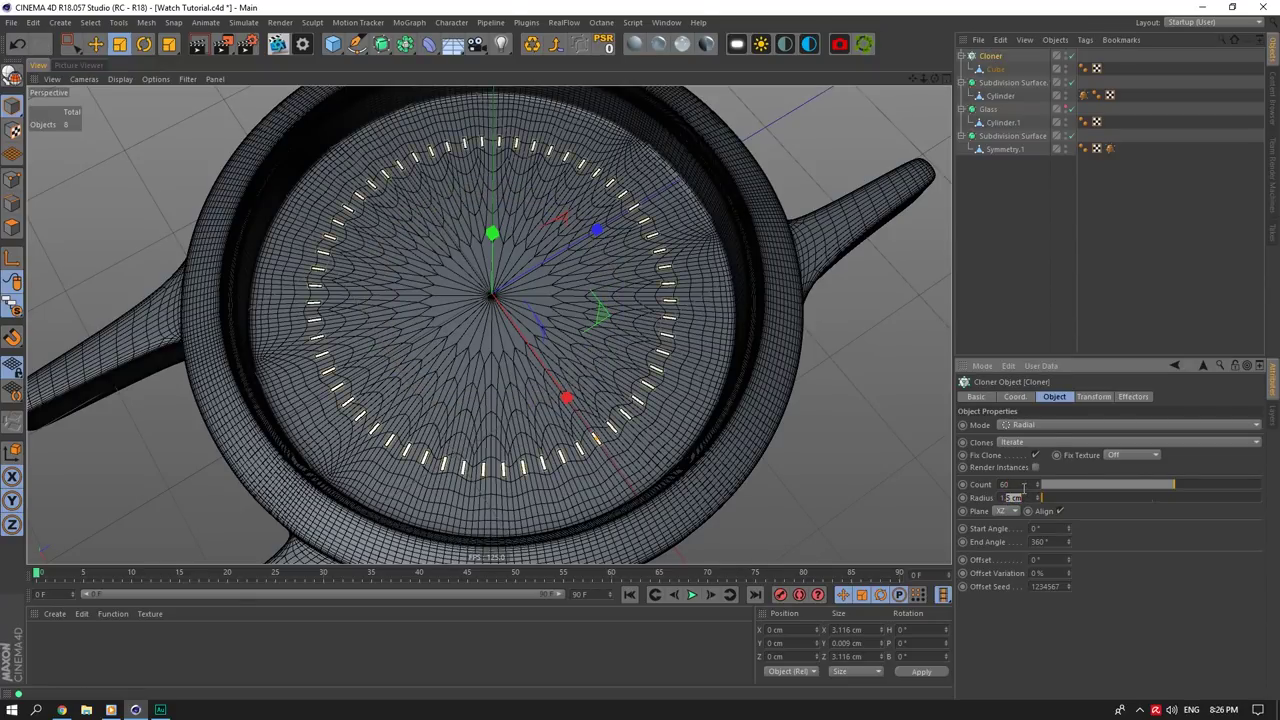
{"action": "type", "text": "8"}
{"action": "left_click", "coordinate": [1024, 484]}
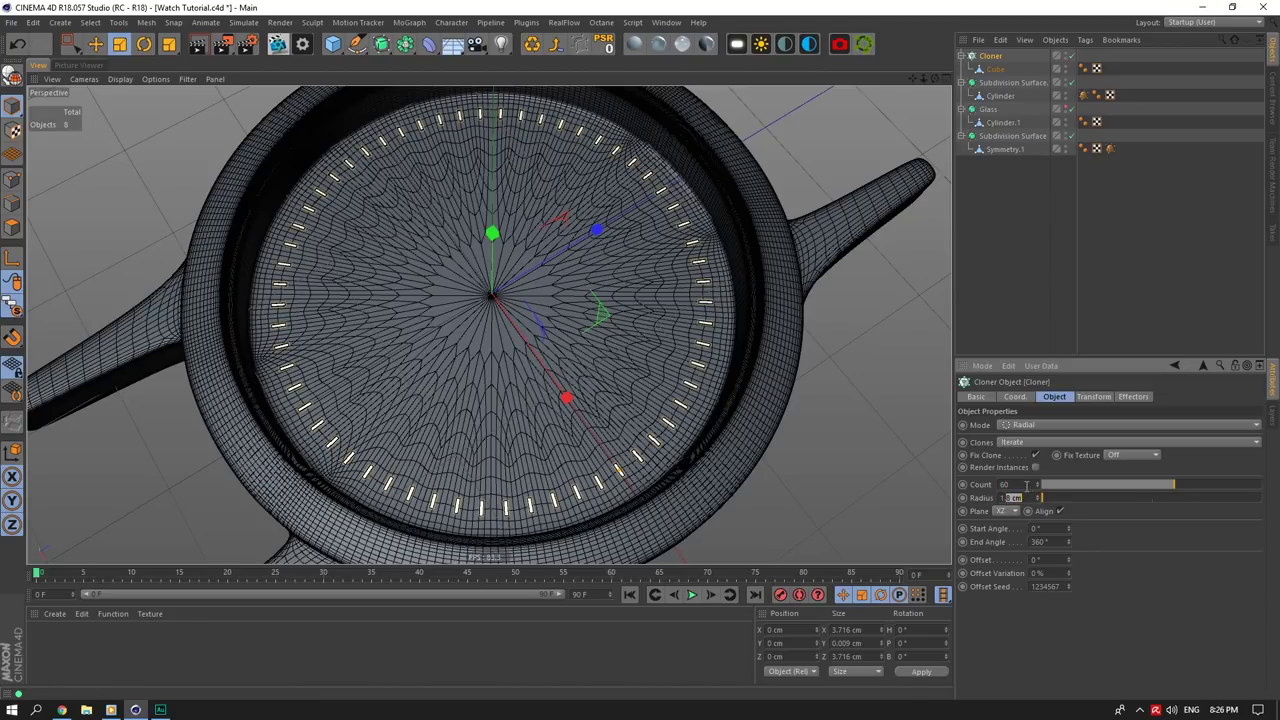
{"action": "type", "text": "9"}
{"action": "left_click", "coordinate": [1026, 485]}
Step: Turn off the case's subdivision and add a loop cut at 99.777% offset beside the dial's outer edge
{"action": "scroll", "coordinate": [682, 158], "scroll_direction": "up", "scroll_amount": 8}
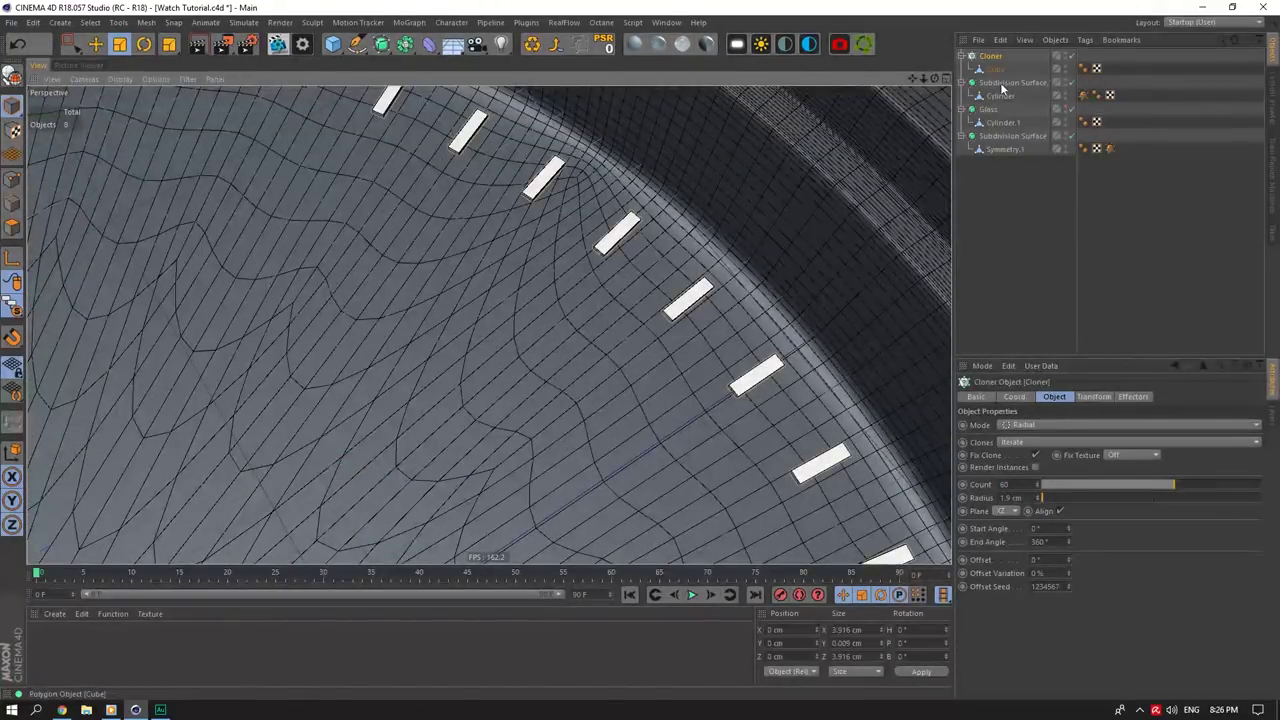
{"action": "left_click", "coordinate": [1001, 95]}
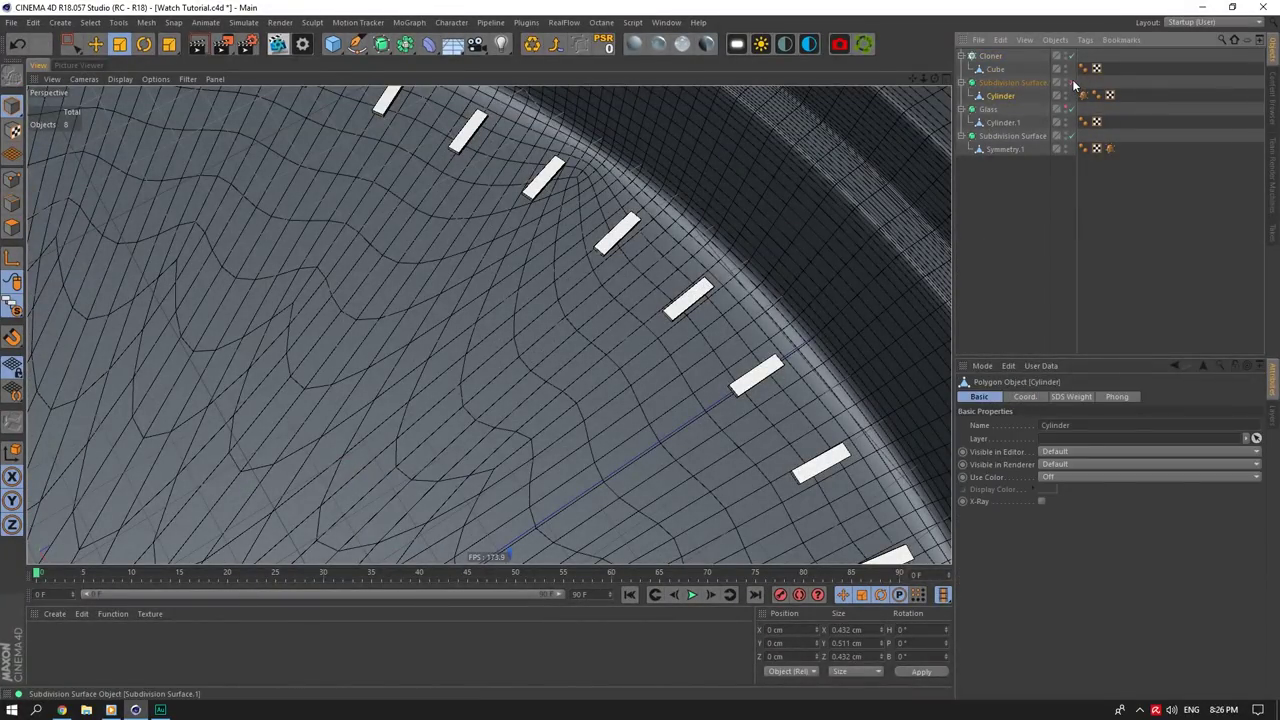
{"action": "left_click", "coordinate": [1003, 136]}
{"action": "left_click", "coordinate": [1072, 137]}
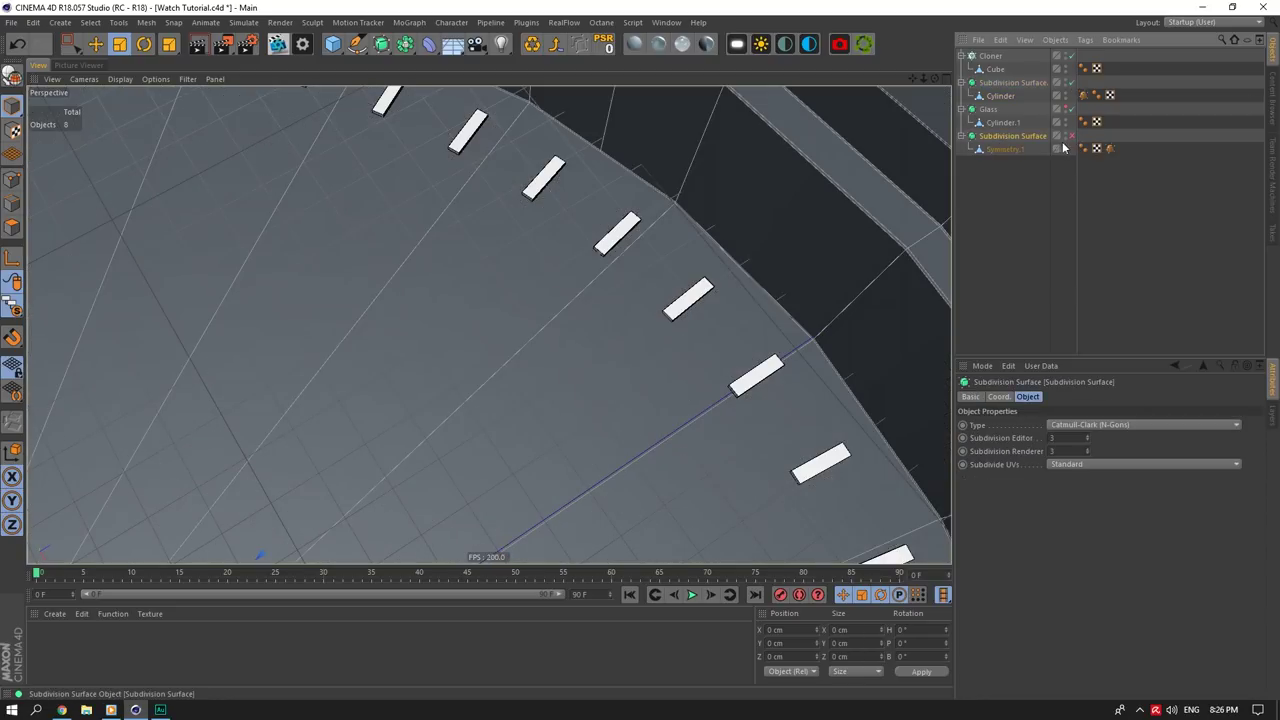
{"action": "left_click", "coordinate": [1006, 149]}
{"action": "scroll", "coordinate": [764, 209], "scroll_direction": "up", "scroll_amount": 8}
{"action": "left_click_drag", "start_coordinate": [935, 79], "coordinate": [928, 40]}
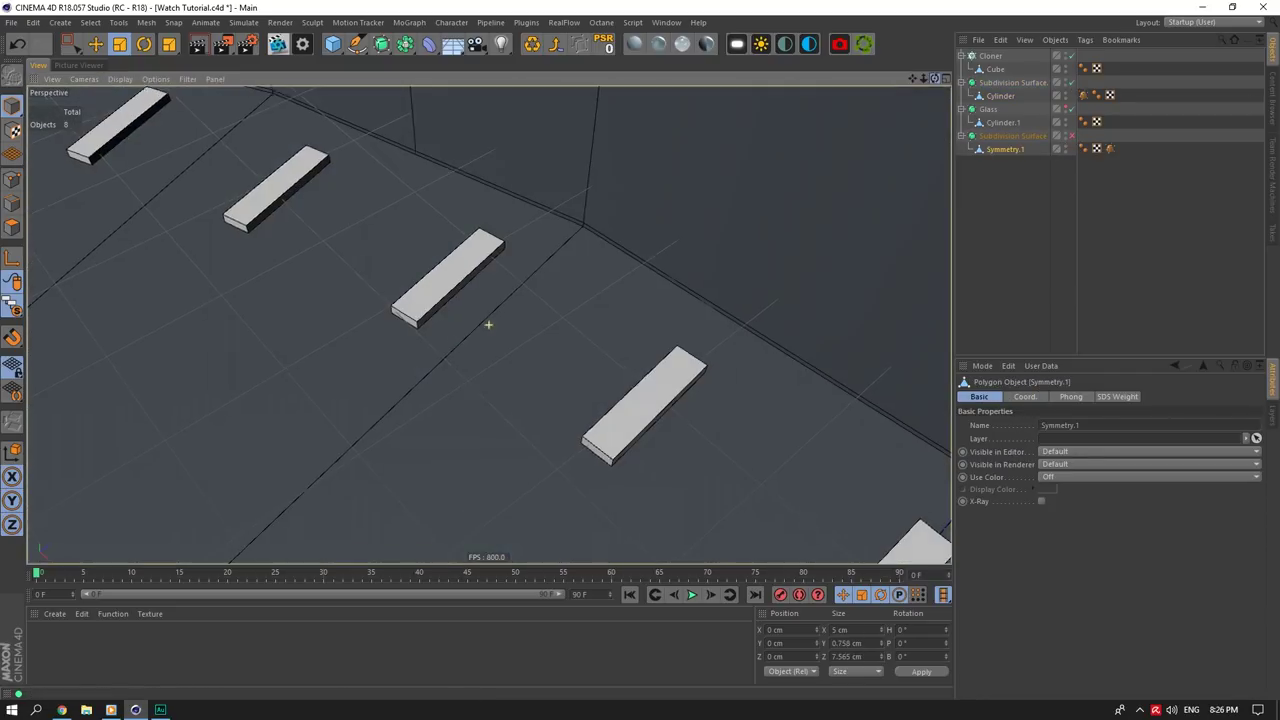
{"action": "left_click", "coordinate": [12, 203]}
{"action": "scroll", "coordinate": [578, 224], "scroll_direction": "up", "scroll_amount": 6}
{"action": "right_click", "coordinate": [578, 229]}
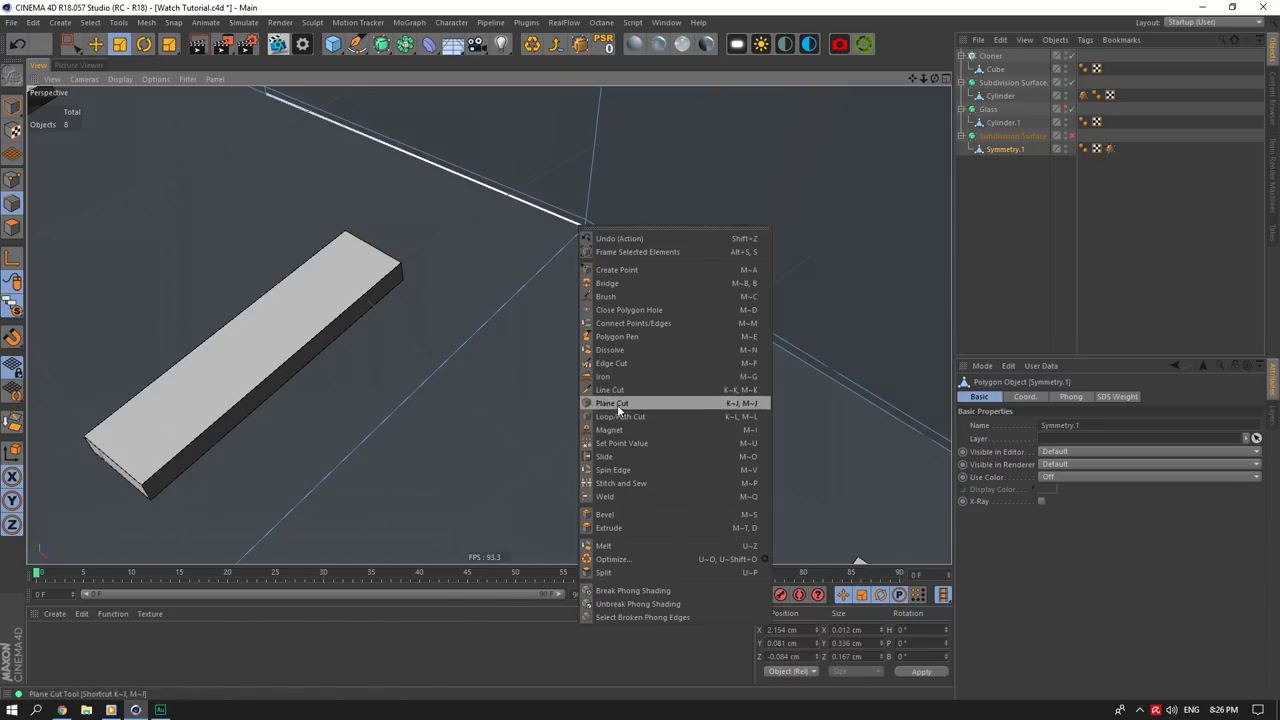
{"action": "left_click", "coordinate": [640, 407]}
{"action": "left_click", "coordinate": [584, 233]}
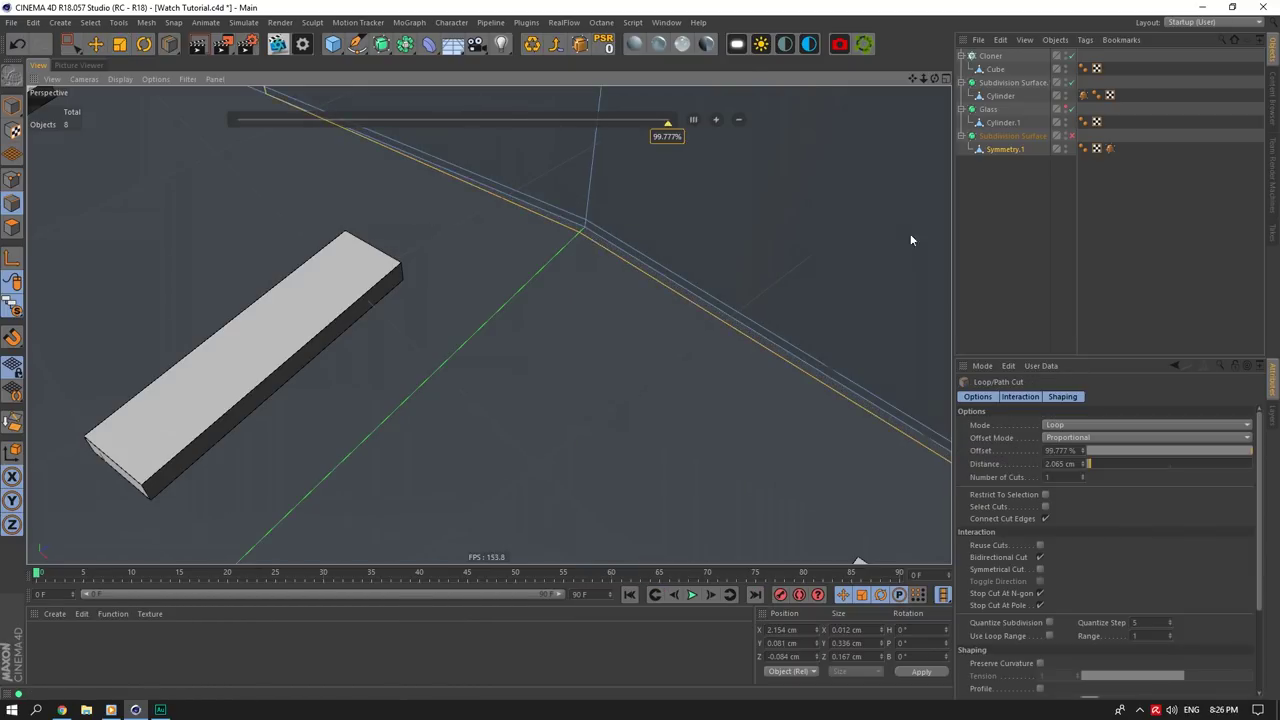
Step: Turn the case's subdivision back on and examine the smoothing where the dial meets the inner wall
{"action": "left_click", "coordinate": [1018, 202]}
{"action": "left_click", "coordinate": [1073, 136]}
{"action": "scroll", "coordinate": [489, 326], "scroll_direction": "down", "scroll_amount": 15}
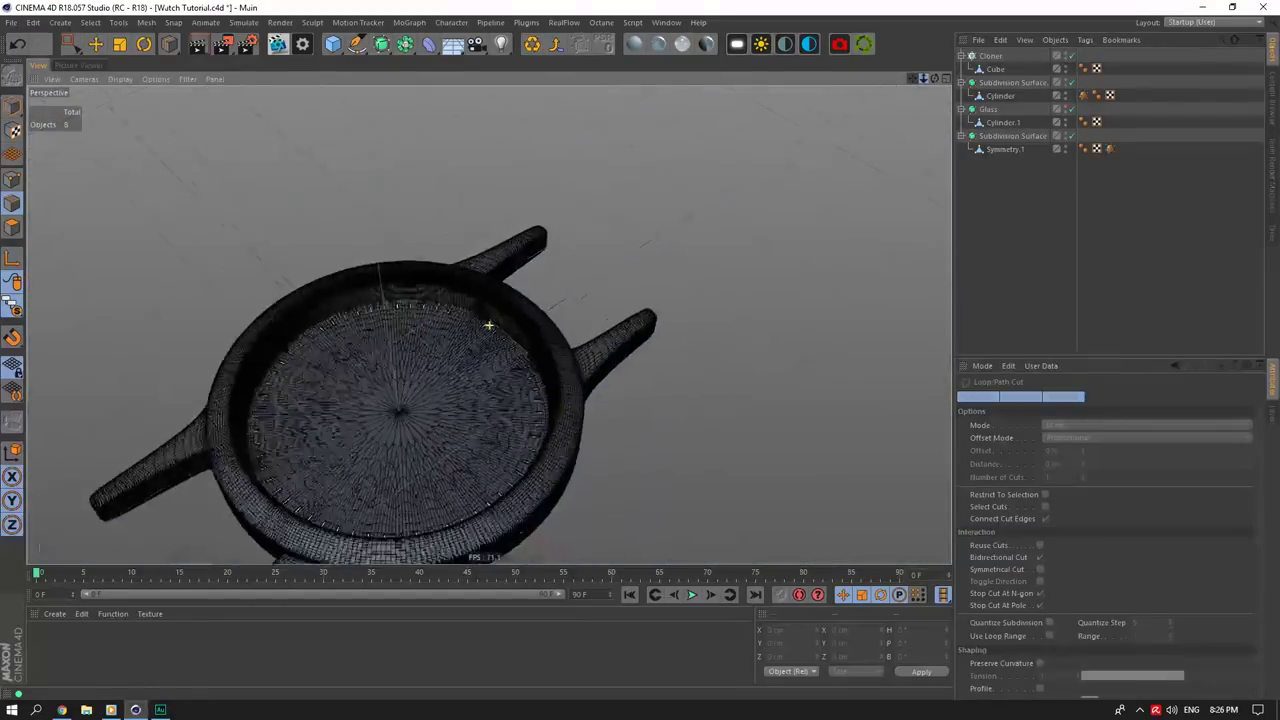
{"action": "mouse_move", "coordinate": [923, 78]}
{"action": "left_mouse_down"}
{"action": "mouse_move", "coordinate": [885, 78]}
{"action": "mouse_move", "coordinate": [929, 78]}
{"action": "left_mouse_up"}
{"action": "scroll", "coordinate": [468, 303], "scroll_direction": "up", "scroll_amount": 10}
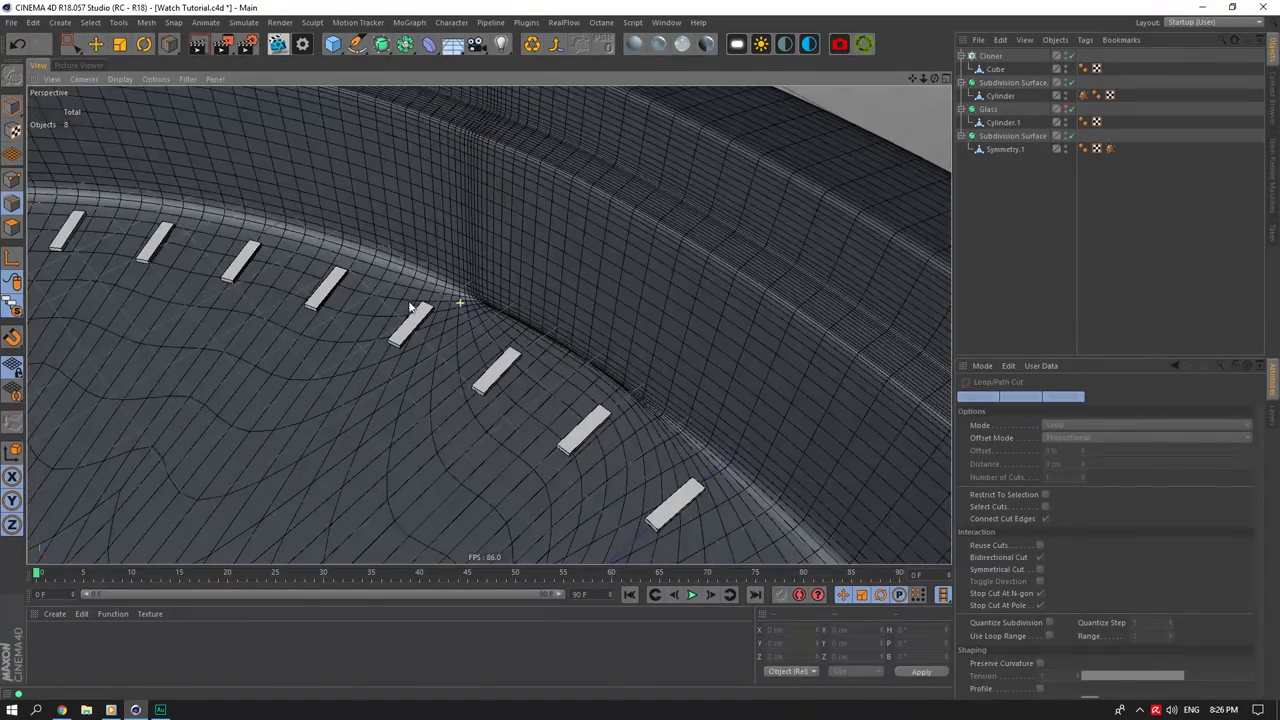
Step: Turn off the case's subdivision and line-cut the dial from rim to centre and back out to the rim
{"action": "left_click", "coordinate": [1073, 136]}
{"action": "left_click", "coordinate": [992, 138]}
{"action": "left_click", "coordinate": [1002, 149]}
{"action": "scroll", "coordinate": [470, 312], "scroll_direction": "down", "scroll_amount": 8}
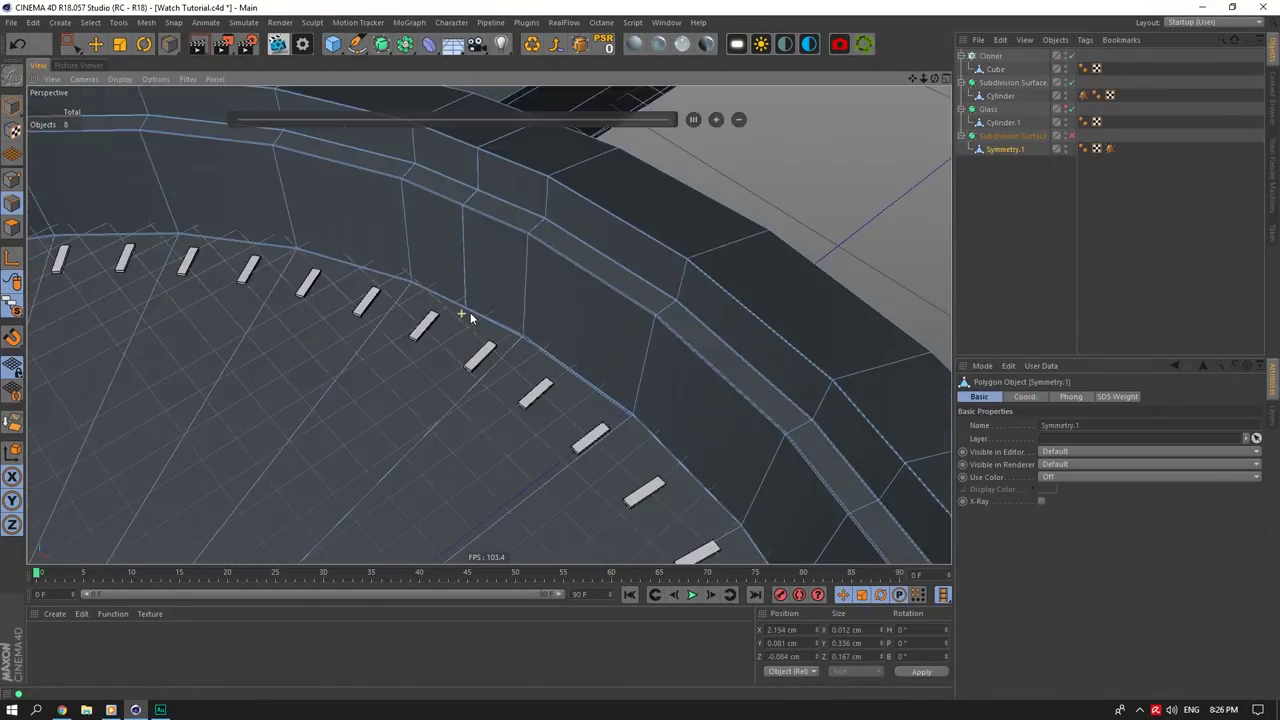
{"action": "left_click_drag", "start_coordinate": [935, 78], "coordinate": [930, 20]}
{"action": "scroll", "coordinate": [598, 245], "scroll_direction": "up", "scroll_amount": 3}
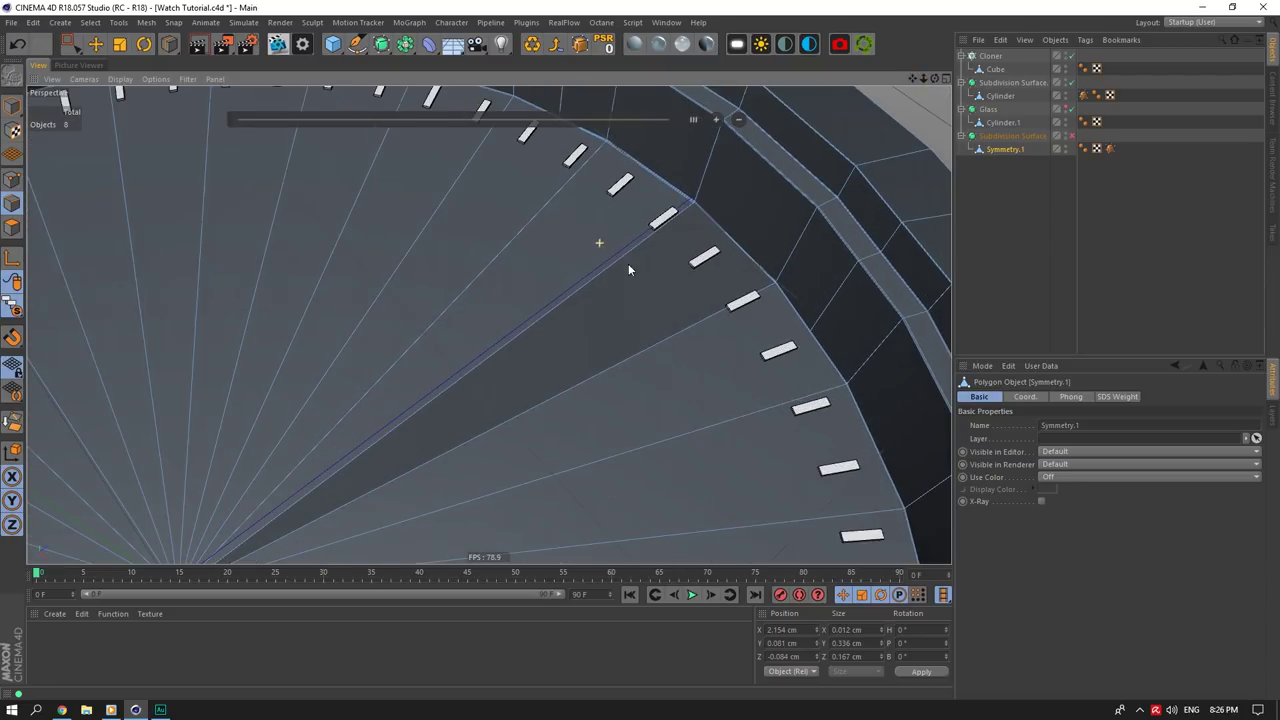
{"action": "right_click", "coordinate": [693, 248]}
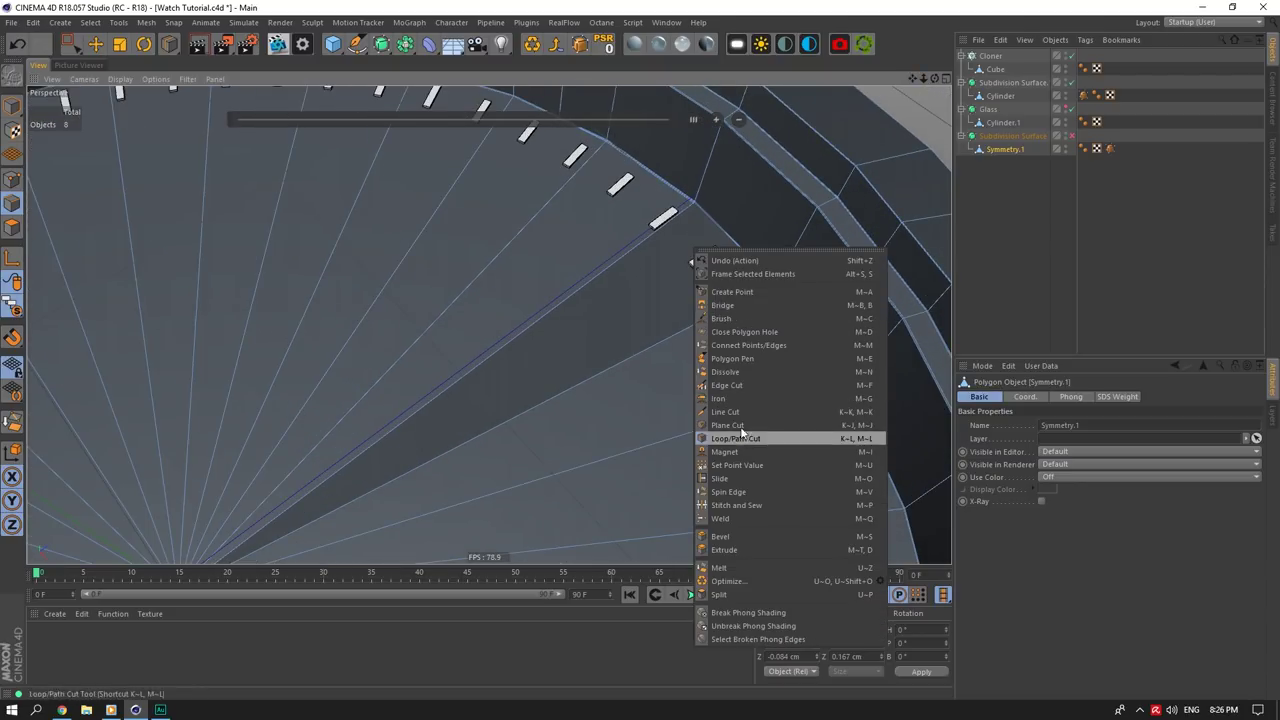
{"action": "left_click", "coordinate": [725, 411]}
{"action": "scroll", "coordinate": [655, 316], "scroll_direction": "down", "scroll_amount": 3}
{"action": "left_click", "coordinate": [573, 166]}
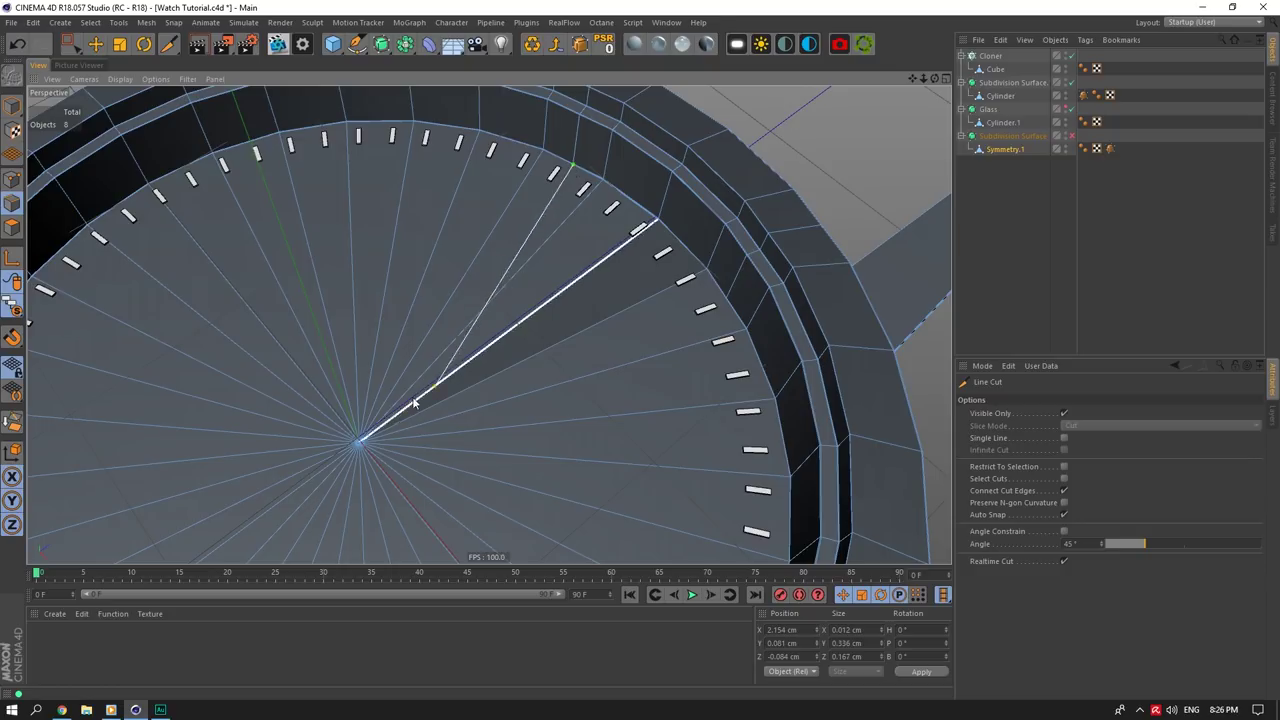
{"action": "left_click", "coordinate": [361, 443]}
{"action": "scroll", "coordinate": [668, 296], "scroll_direction": "up", "scroll_amount": 6}
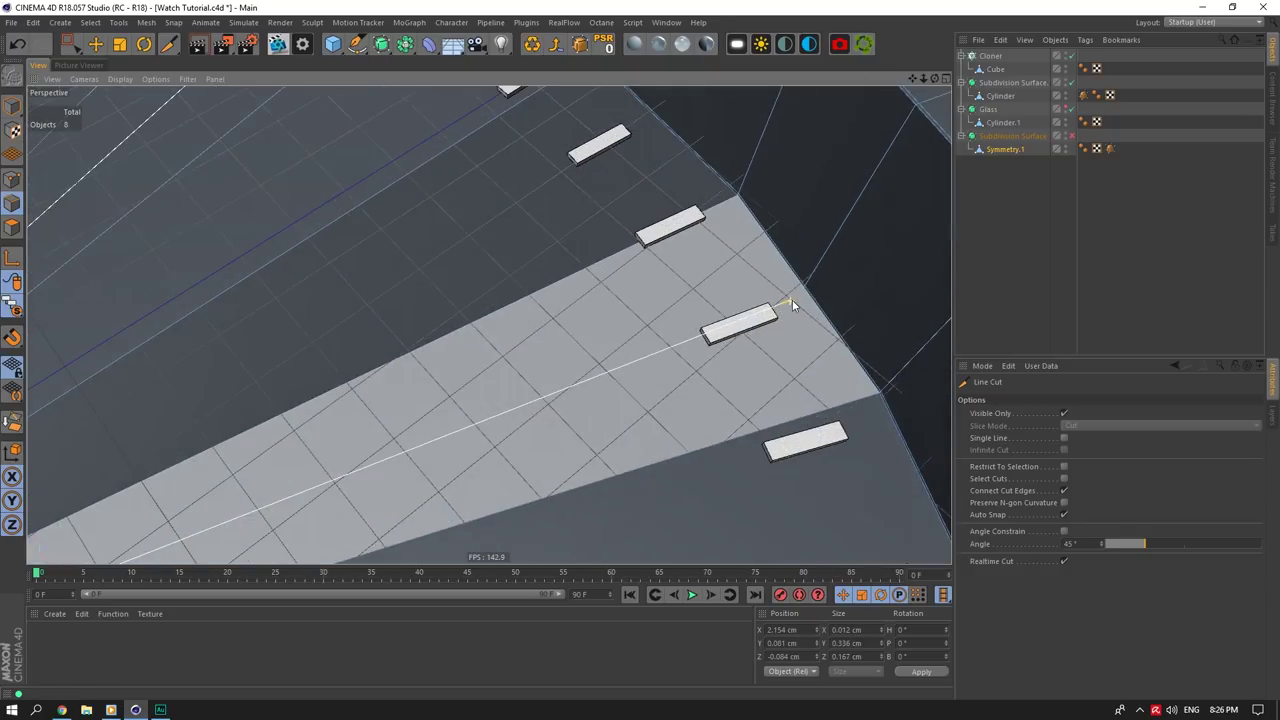
{"action": "left_click", "coordinate": [806, 287]}
{"action": "key", "text": "Escape"}
{"action": "left_click", "coordinate": [988, 240]}
Step: Select the case mesh and line-cut the opposite side of the dial out to its rim
{"action": "scroll", "coordinate": [703, 180], "scroll_direction": "down", "scroll_amount": 3}
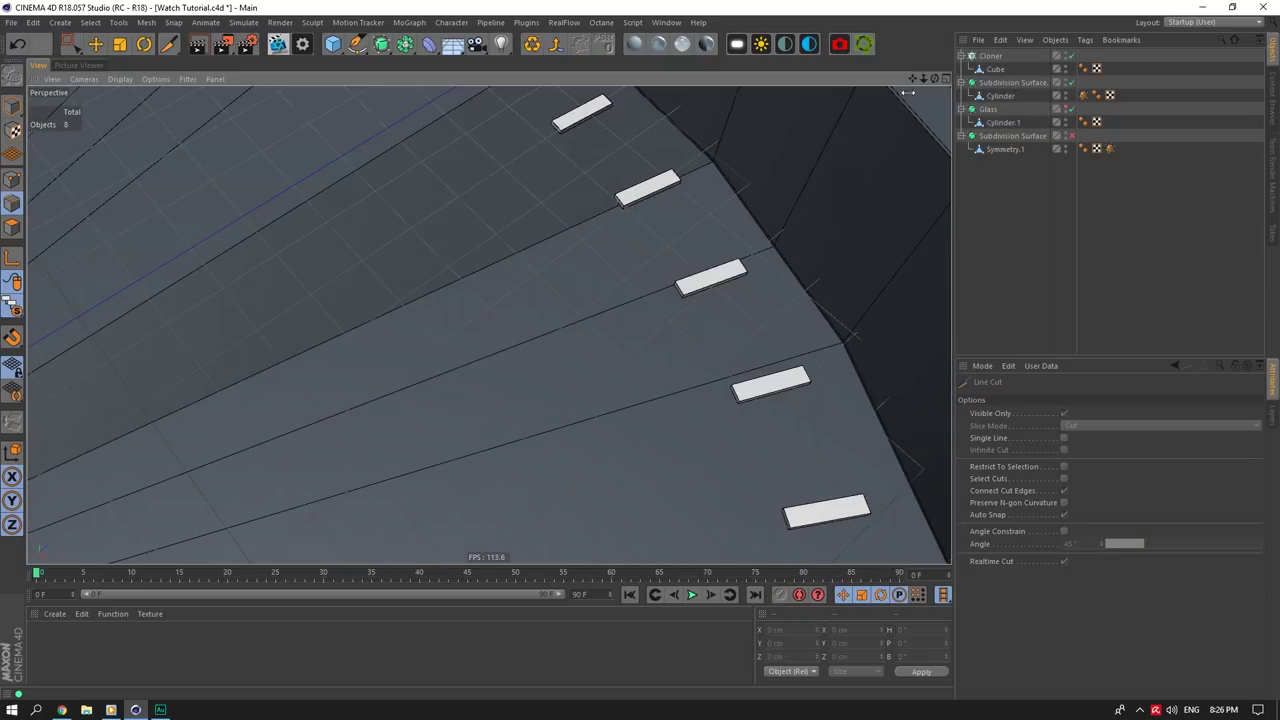
{"action": "mouse_move", "coordinate": [912, 78]}
{"action": "left_mouse_down"}
{"action": "mouse_move", "coordinate": [886, 178]}
{"action": "mouse_move", "coordinate": [935, 75]}
{"action": "mouse_move", "coordinate": [925, 5]}
{"action": "mouse_move", "coordinate": [898, 80]}
{"action": "mouse_move", "coordinate": [797, 42]}
{"action": "mouse_move", "coordinate": [1080, 130]}
{"action": "mouse_move", "coordinate": [875, 140]}
{"action": "mouse_move", "coordinate": [905, 84]}
{"action": "left_mouse_up"}
{"action": "scroll", "coordinate": [545, 150], "scroll_direction": "up", "scroll_amount": 3}
{"action": "scroll", "coordinate": [394, 211], "scroll_direction": "down", "scroll_amount": 10}
{"action": "left_click", "coordinate": [993, 150]}
{"action": "scroll", "coordinate": [467, 289], "scroll_direction": "up", "scroll_amount": 6}
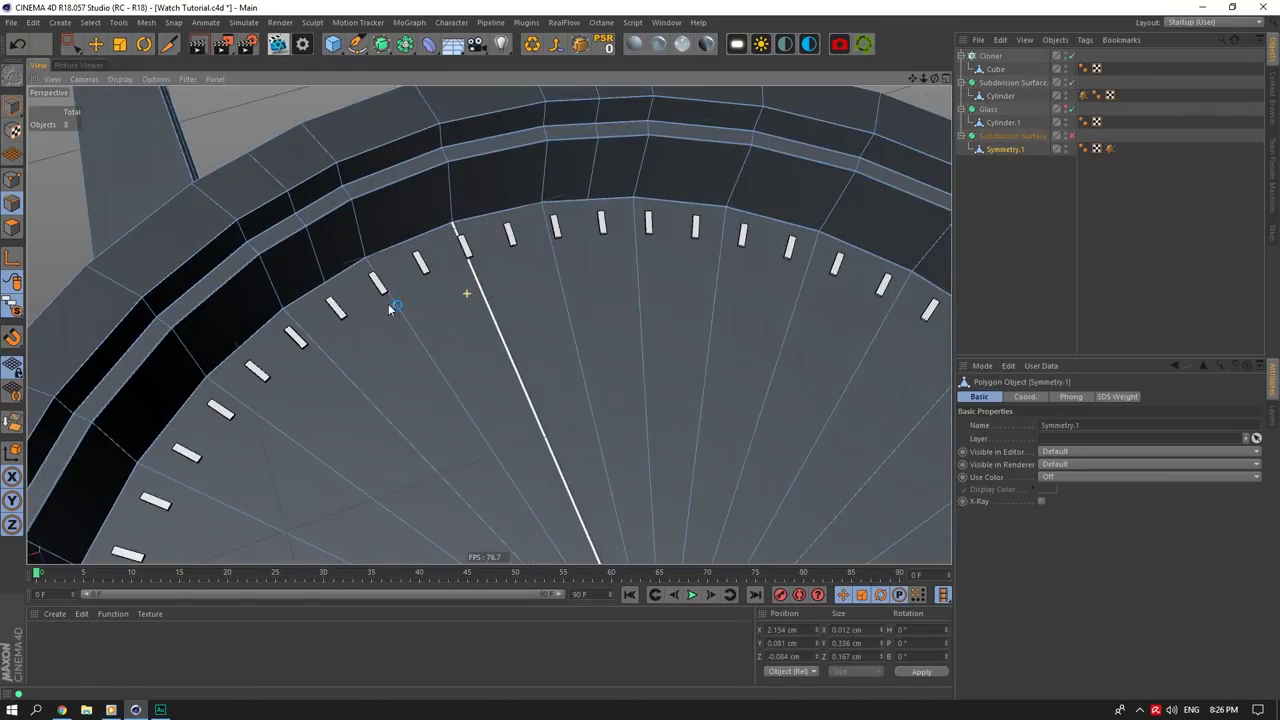
{"action": "scroll", "coordinate": [331, 300], "scroll_direction": "up", "scroll_amount": 10}
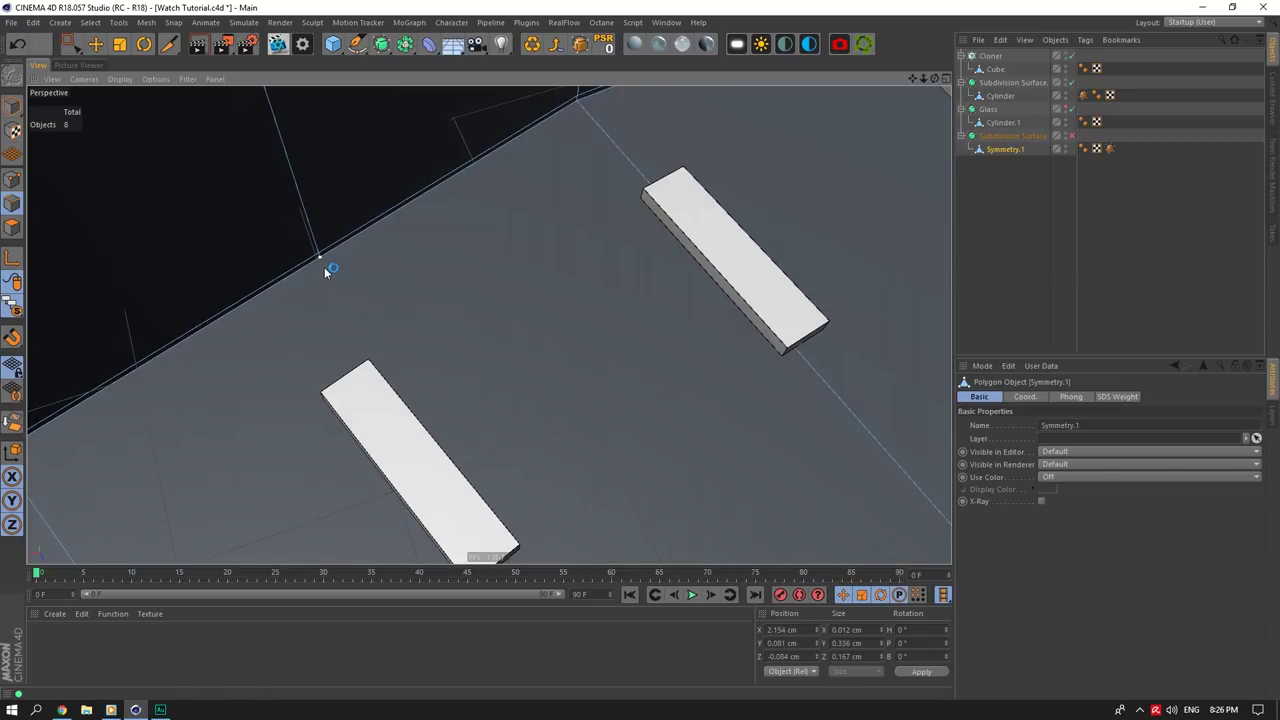
{"action": "left_click", "coordinate": [323, 266]}
{"action": "scroll", "coordinate": [475, 289], "scroll_direction": "down", "scroll_amount": 2}
{"action": "scroll", "coordinate": [535, 302], "scroll_direction": "down", "scroll_amount": 10}
{"action": "left_click_drag", "start_coordinate": [912, 78], "coordinate": [742, 5]}
Step: Look around the new dial cuts and examine the rim's smoothing with the case's subdivision turned on
{"action": "scroll", "coordinate": [563, 214], "scroll_direction": "up", "scroll_amount": 8}
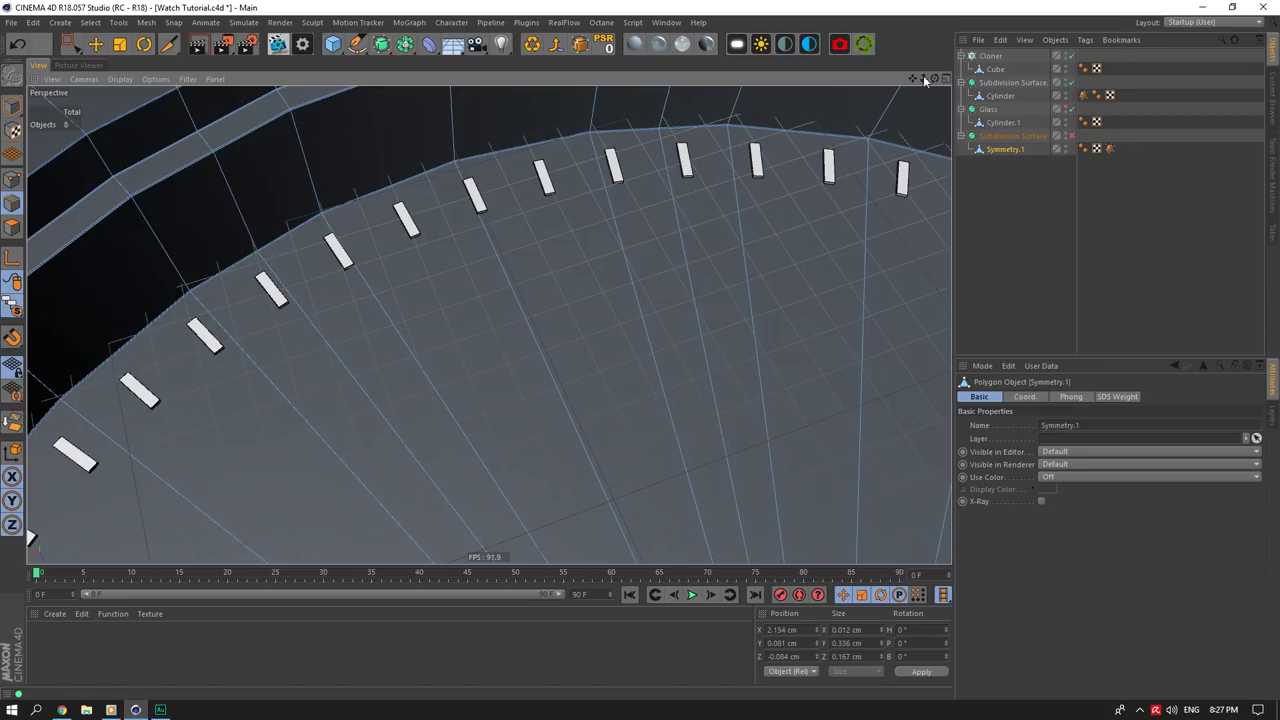
{"action": "left_click_drag", "start_coordinate": [935, 78], "coordinate": [253, 596]}
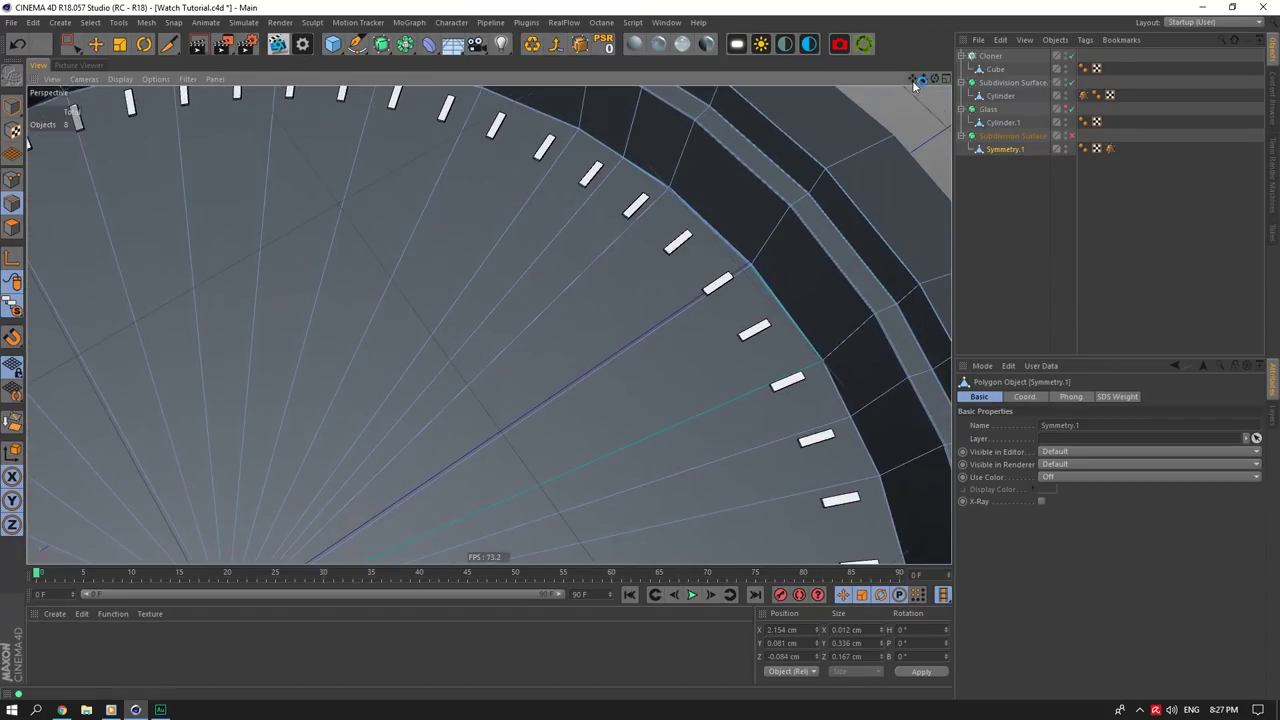
{"action": "left_click_drag", "start_coordinate": [933, 79], "coordinate": [1022, 34]}
{"action": "left_click", "coordinate": [1074, 149]}
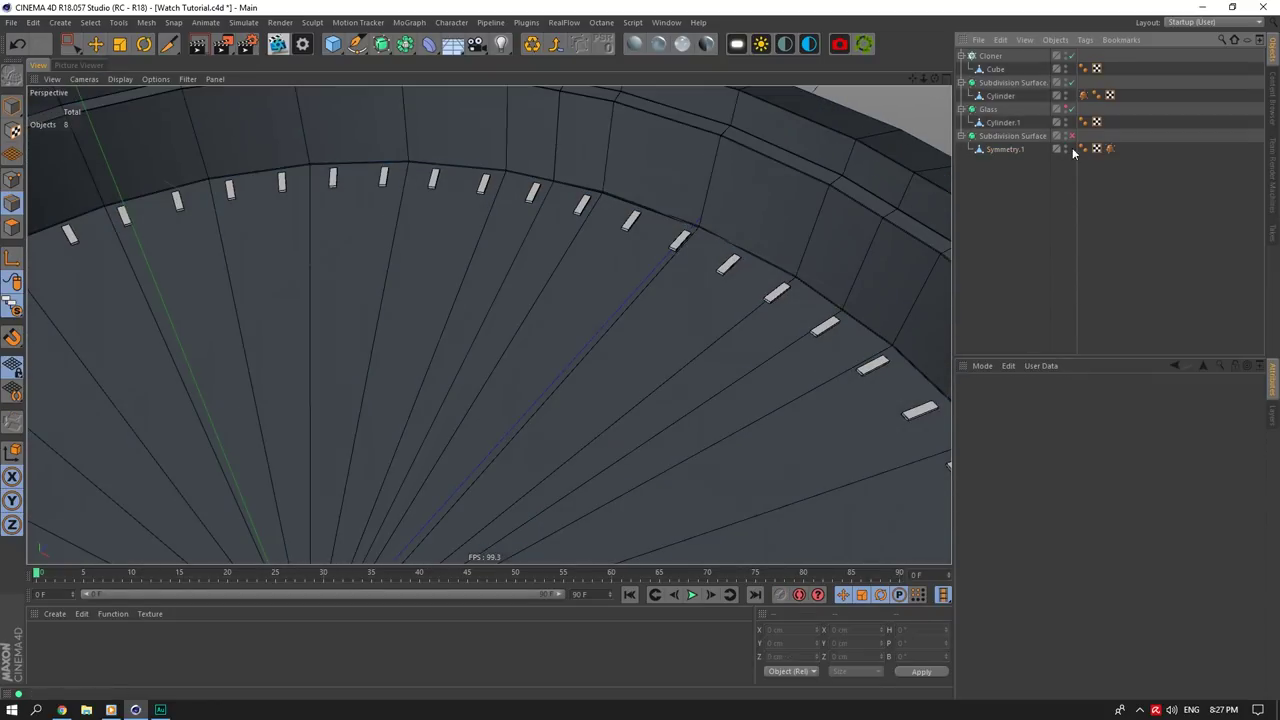
{"action": "left_click", "coordinate": [1072, 137]}
{"action": "scroll", "coordinate": [577, 158], "scroll_direction": "up", "scroll_amount": 3}
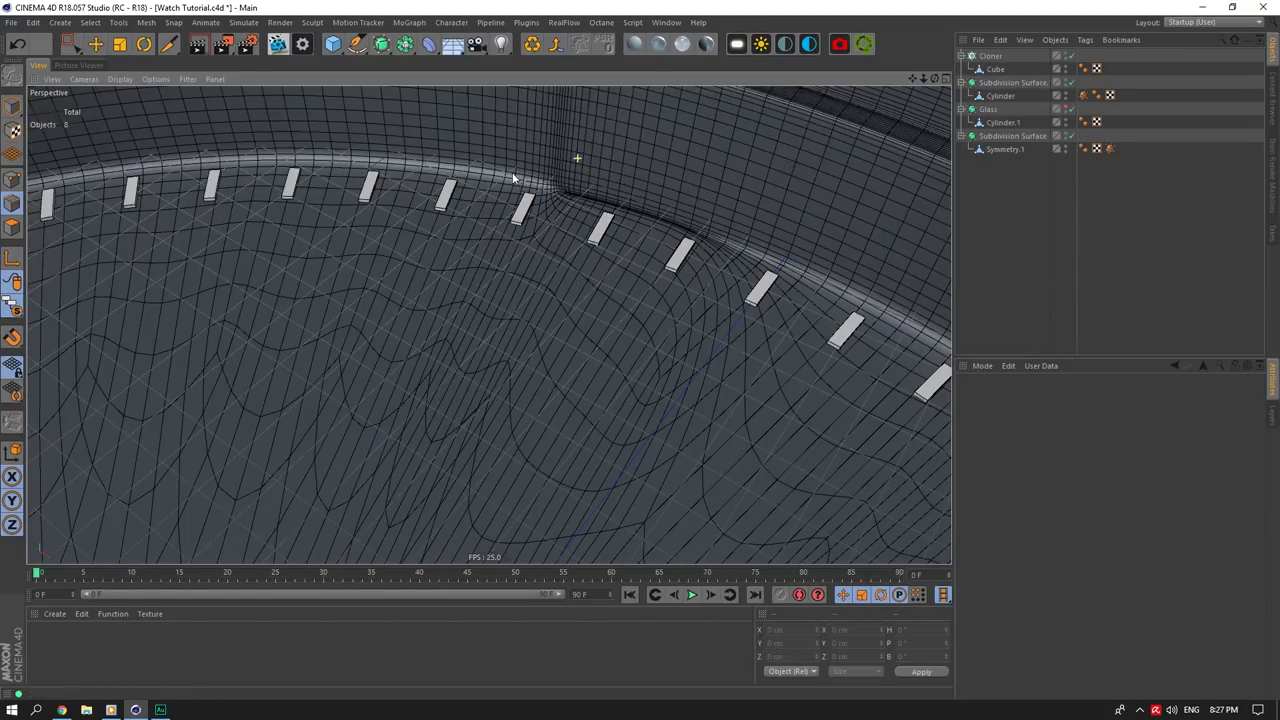
Step: Turn off the case's subdivision and optimize its whole mesh's polygons, unused points and points with a 0.005 cm tolerance
{"action": "left_click", "coordinate": [1008, 151]}
{"action": "left_click", "coordinate": [1072, 136]}
{"action": "right_click_drag", "start_coordinate": [593, 177], "coordinate": [739, 248], "text": "alt"}
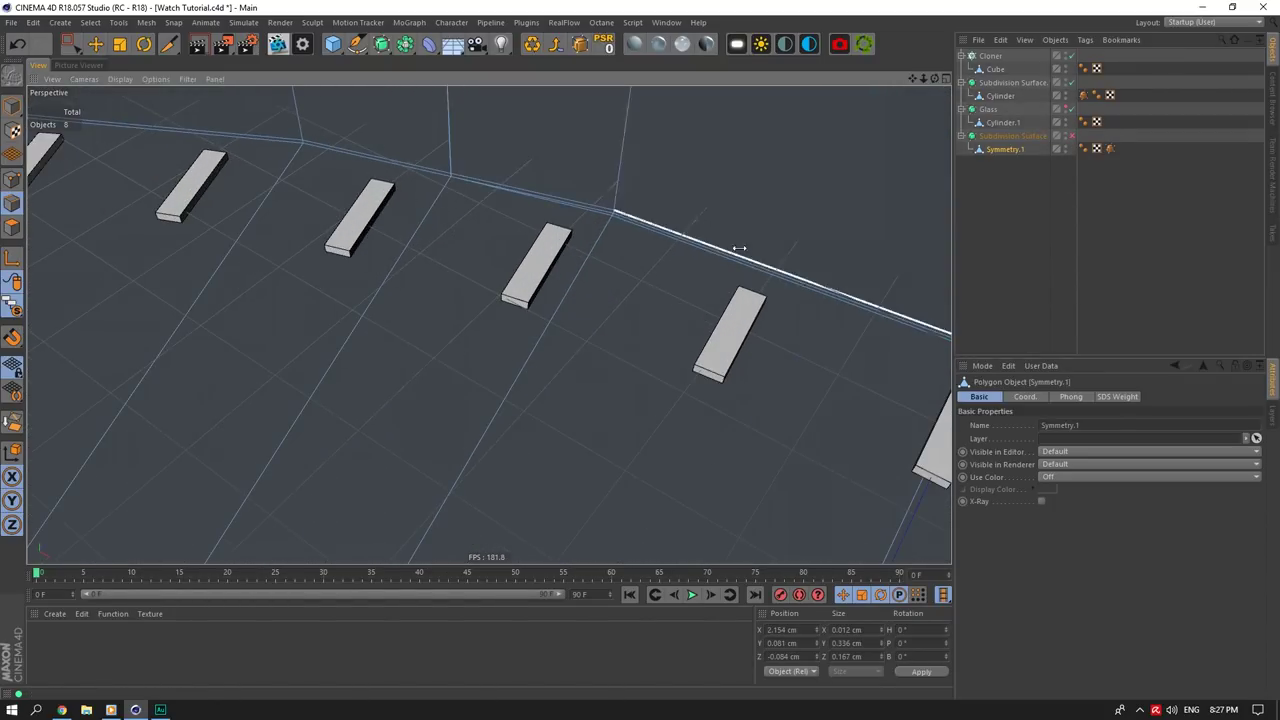
{"action": "mouse_move", "coordinate": [935, 79]}
{"action": "left_mouse_down"}
{"action": "mouse_move", "coordinate": [940, 56]}
{"action": "mouse_move", "coordinate": [924, 82]}
{"action": "left_mouse_up"}
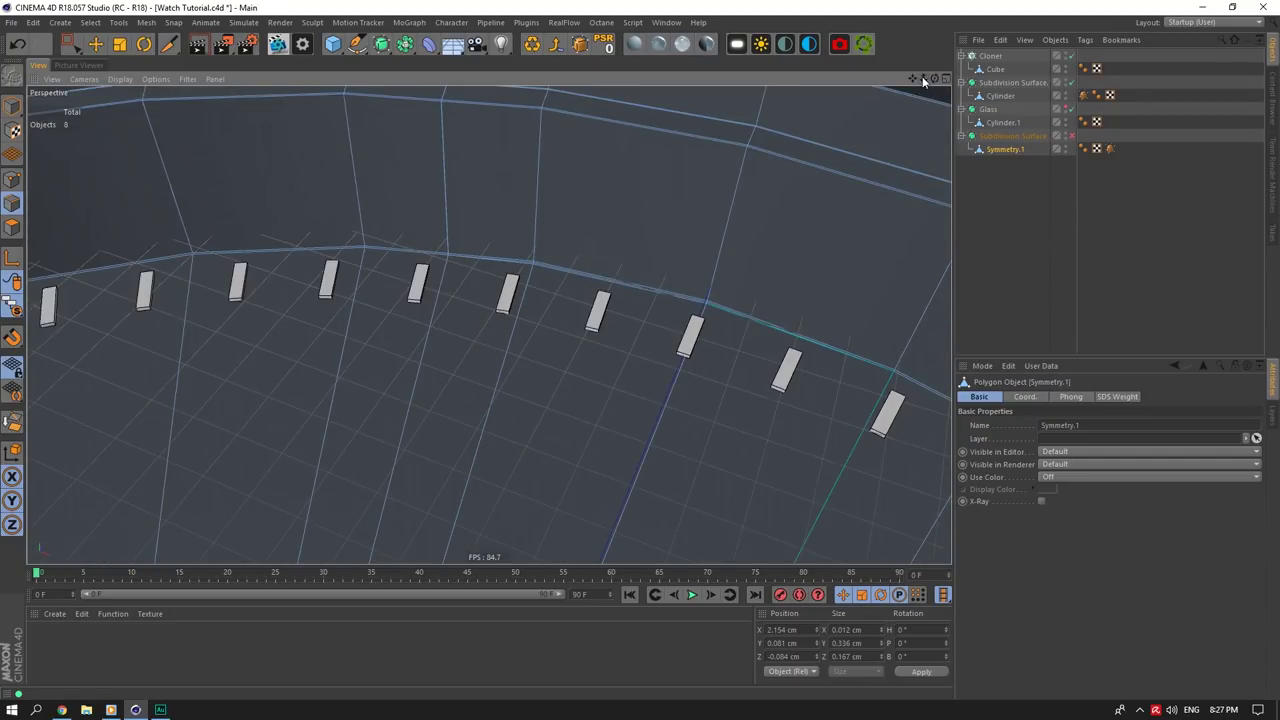
{"action": "left_click", "coordinate": [8, 120]}
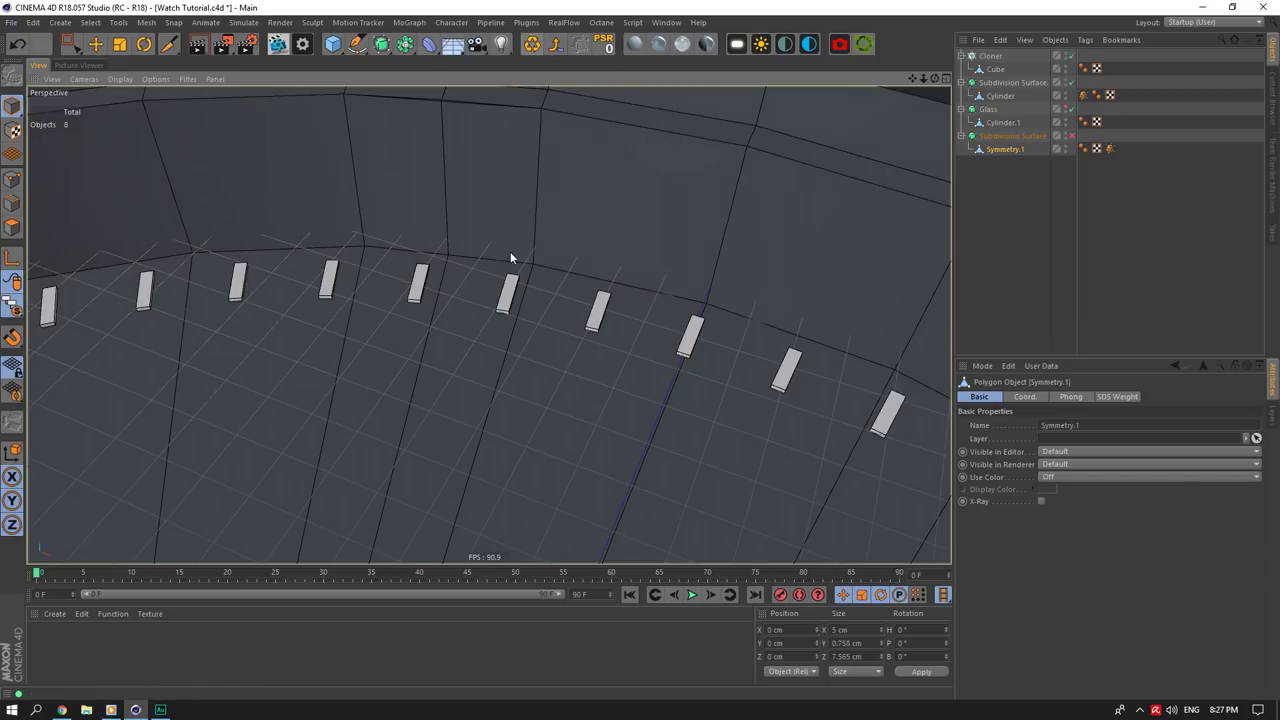
{"action": "key", "text": "ctrl+z"}
{"action": "left_click", "coordinate": [96, 44]}
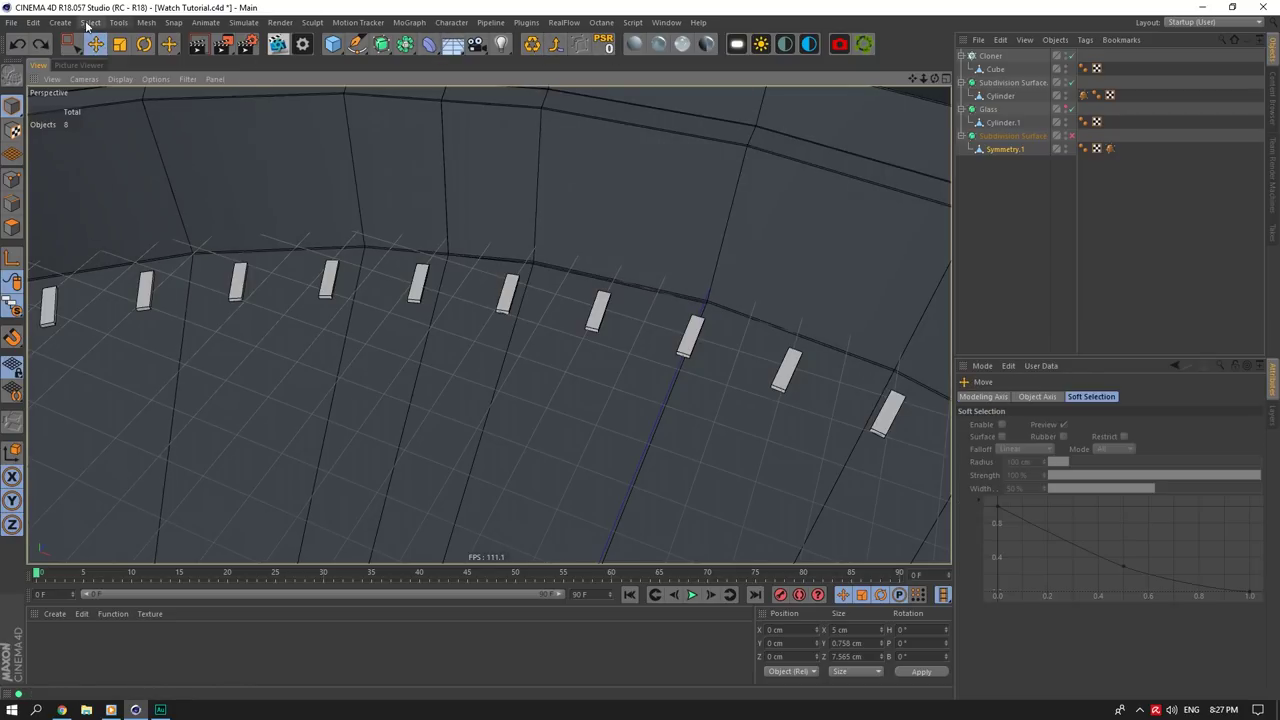
{"action": "left_click", "coordinate": [147, 22]}
{"action": "mouse_move", "coordinate": [186, 55]}
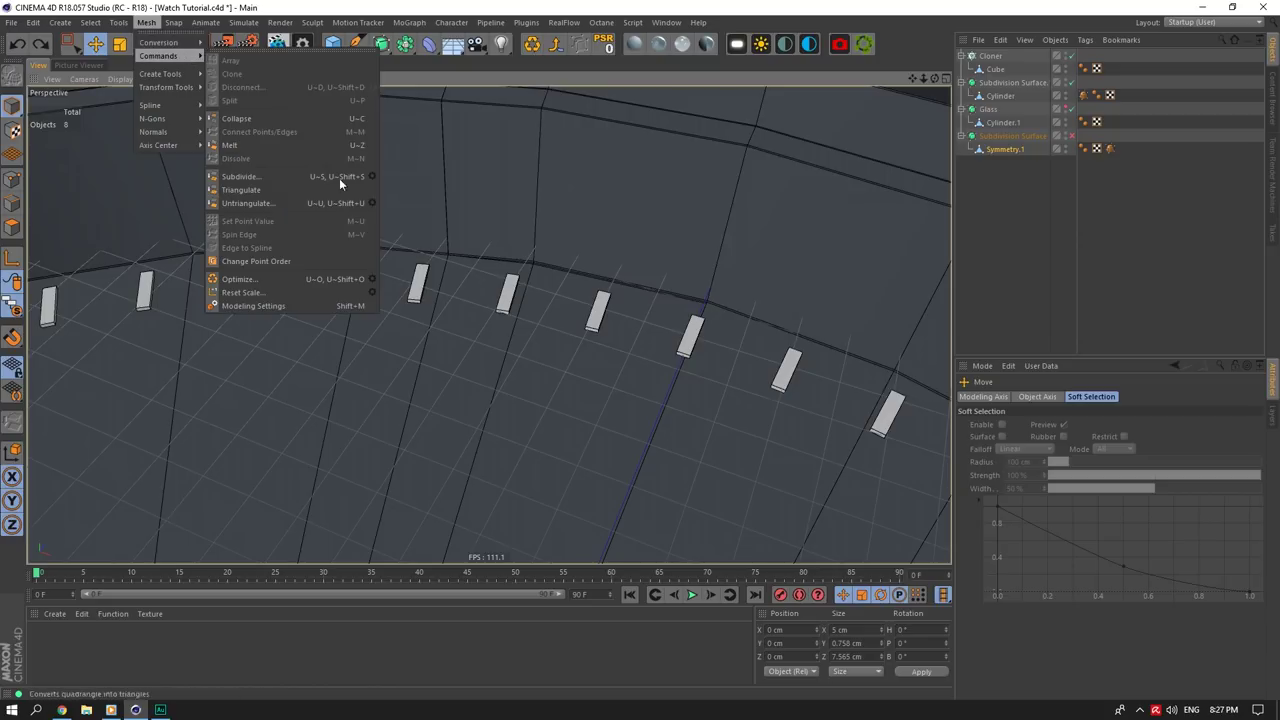
{"action": "left_click", "coordinate": [373, 279]}
{"action": "left_click_drag", "start_coordinate": [366, 240], "coordinate": [794, 362]}
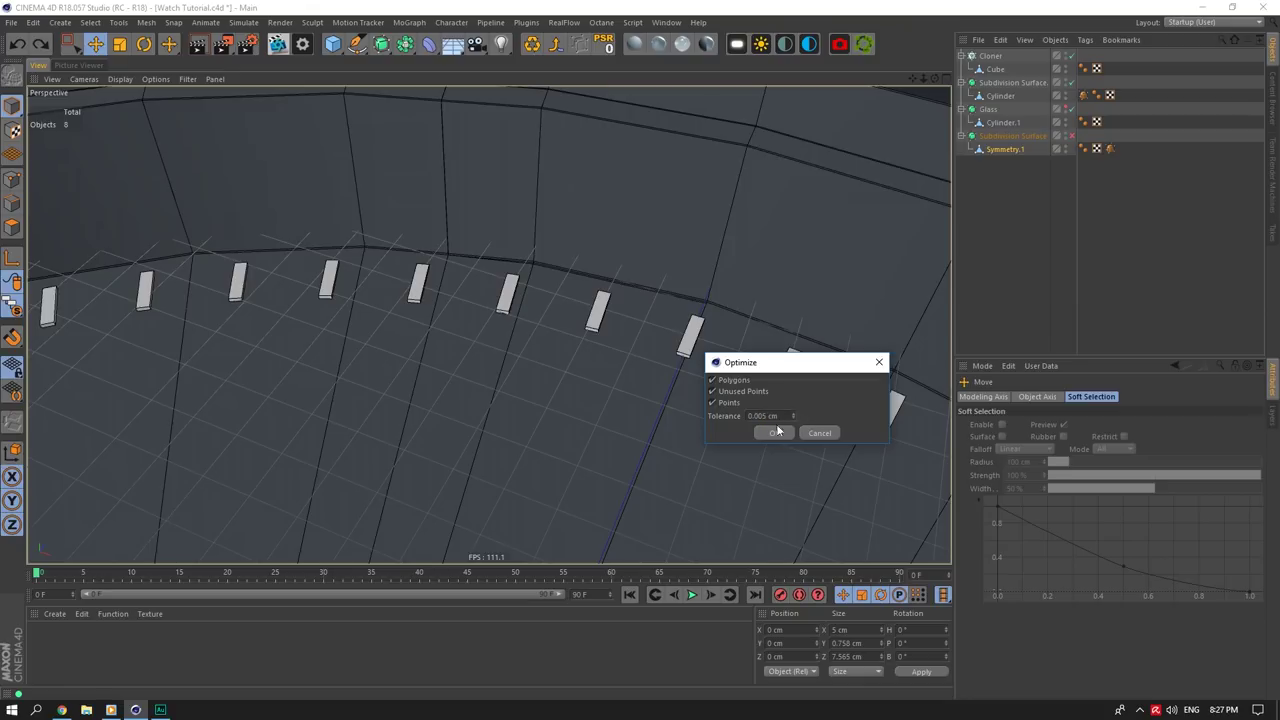
{"action": "left_click", "coordinate": [776, 432]}
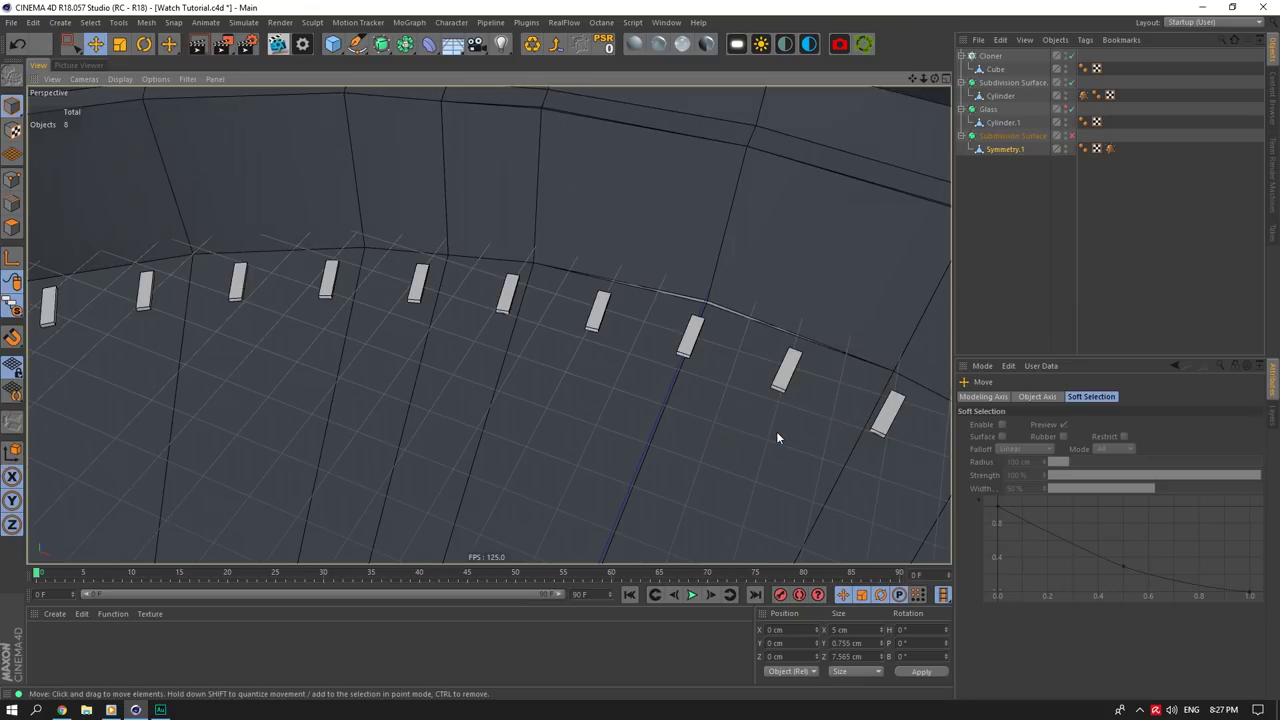
Step: Try optimizing the case mesh's polygons, unused points and points with a 0.01 cm tolerance and inspect the dial's rim
{"action": "left_click", "coordinate": [146, 22]}
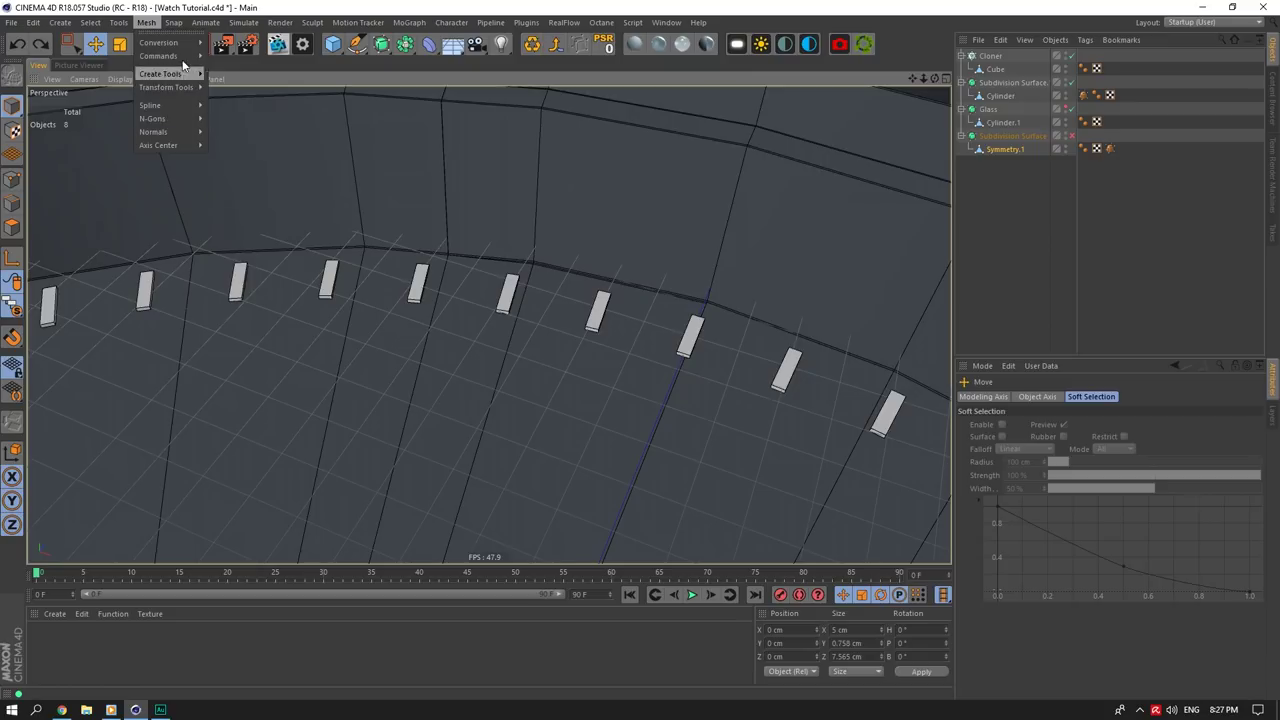
{"action": "mouse_move", "coordinate": [160, 56]}
{"action": "left_click", "coordinate": [372, 279]}
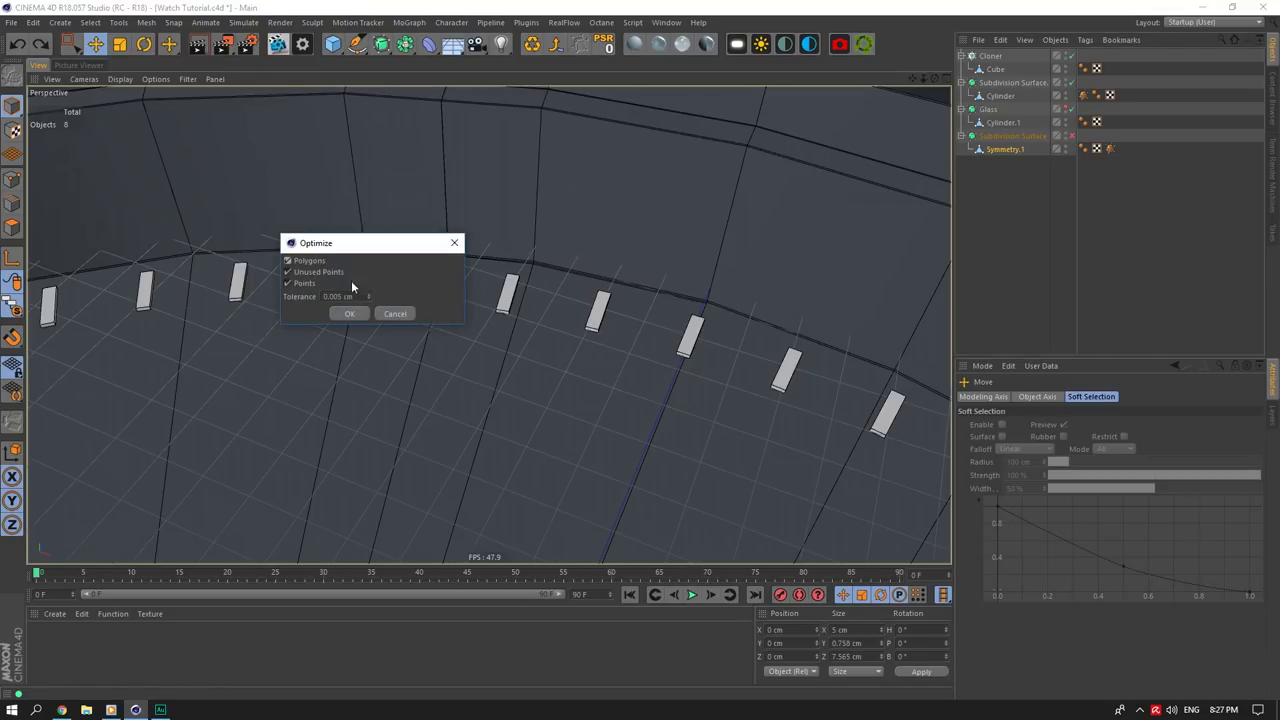
{"action": "left_click", "coordinate": [355, 312]}
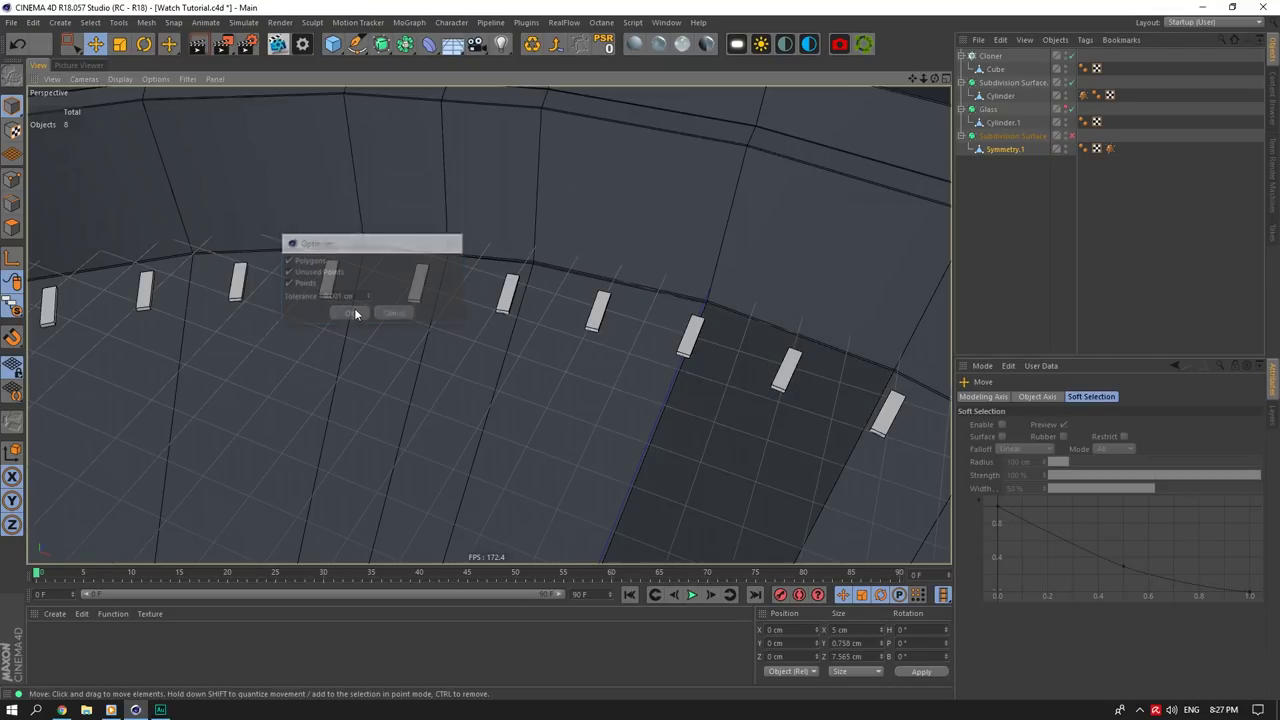
{"action": "scroll", "coordinate": [785, 389], "scroll_direction": "up", "scroll_amount": 3}
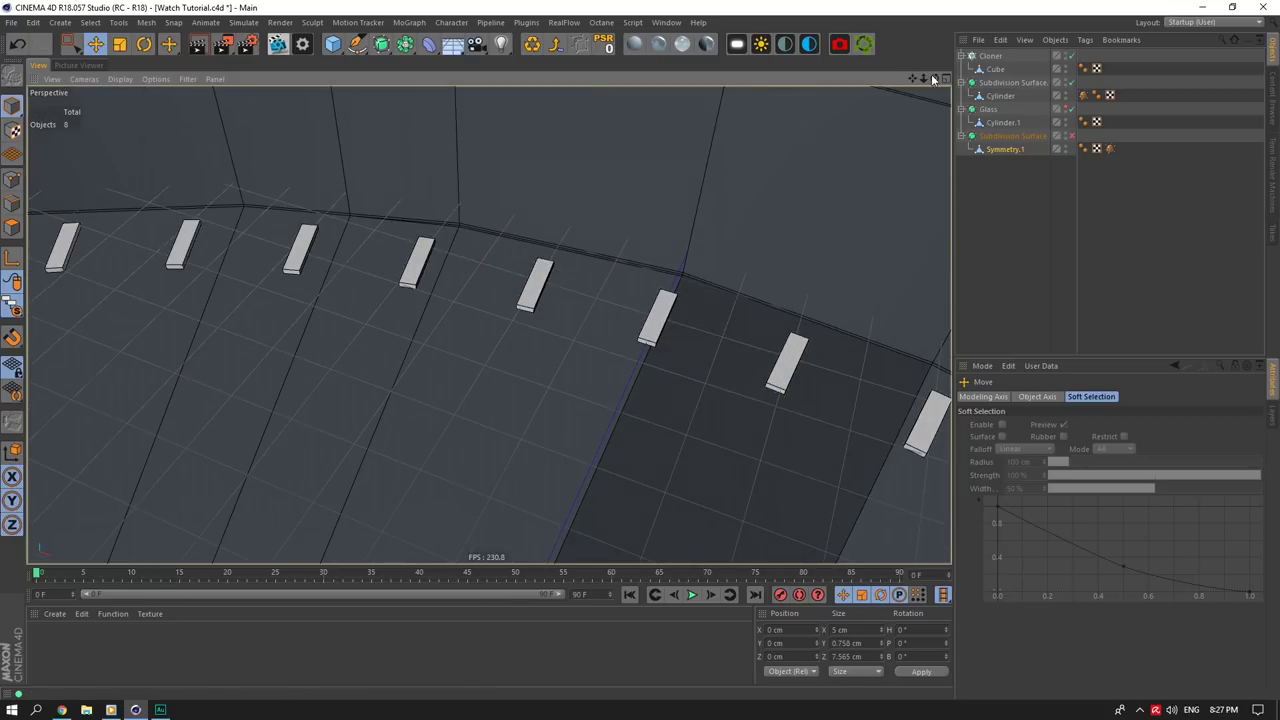
{"action": "left_click_drag", "start_coordinate": [934, 78], "coordinate": [888, 125]}
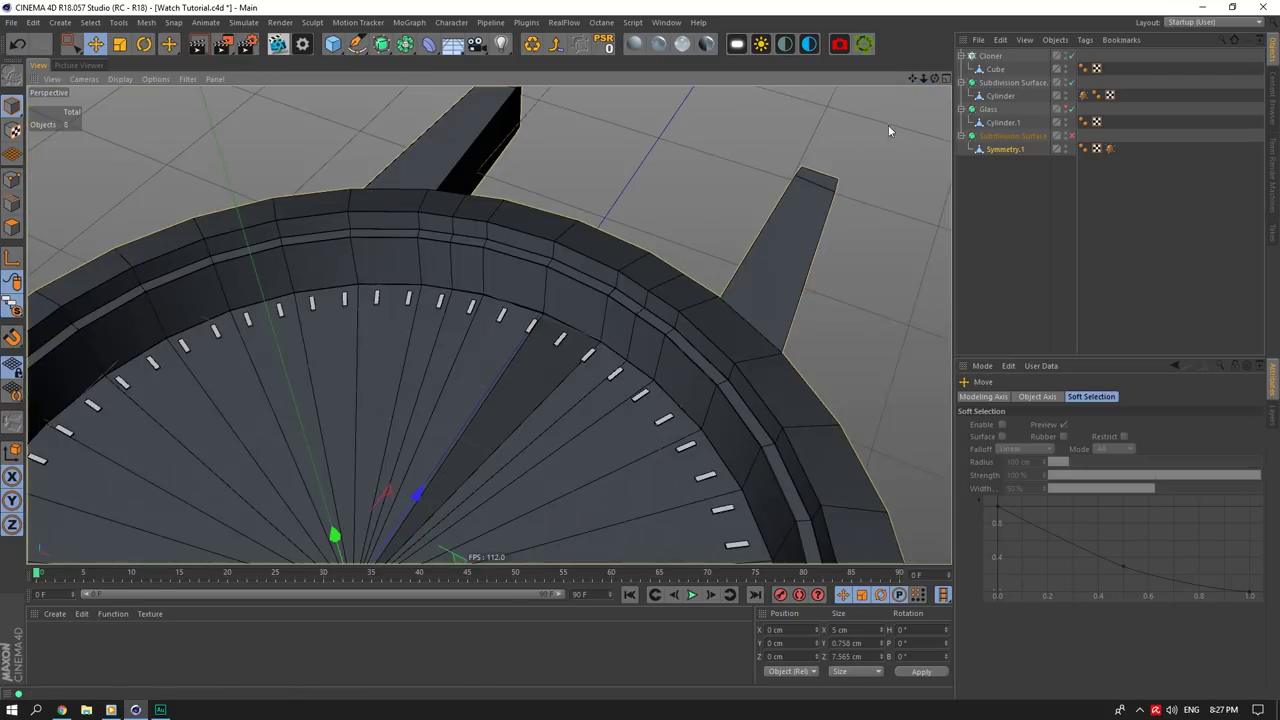
{"action": "scroll", "coordinate": [707, 354], "scroll_direction": "up", "scroll_amount": 3}
{"action": "scroll", "coordinate": [484, 284], "scroll_direction": "up", "scroll_amount": 6}
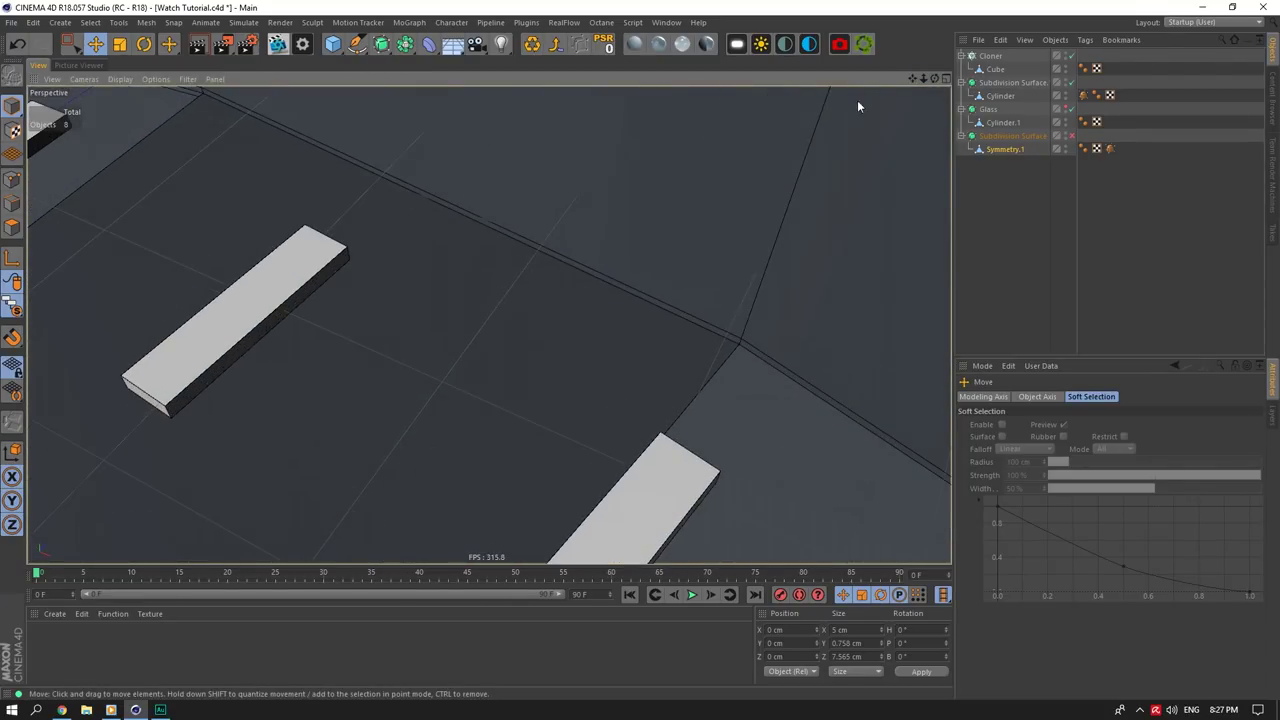
{"action": "left_click_drag", "start_coordinate": [910, 80], "coordinate": [912, 77]}
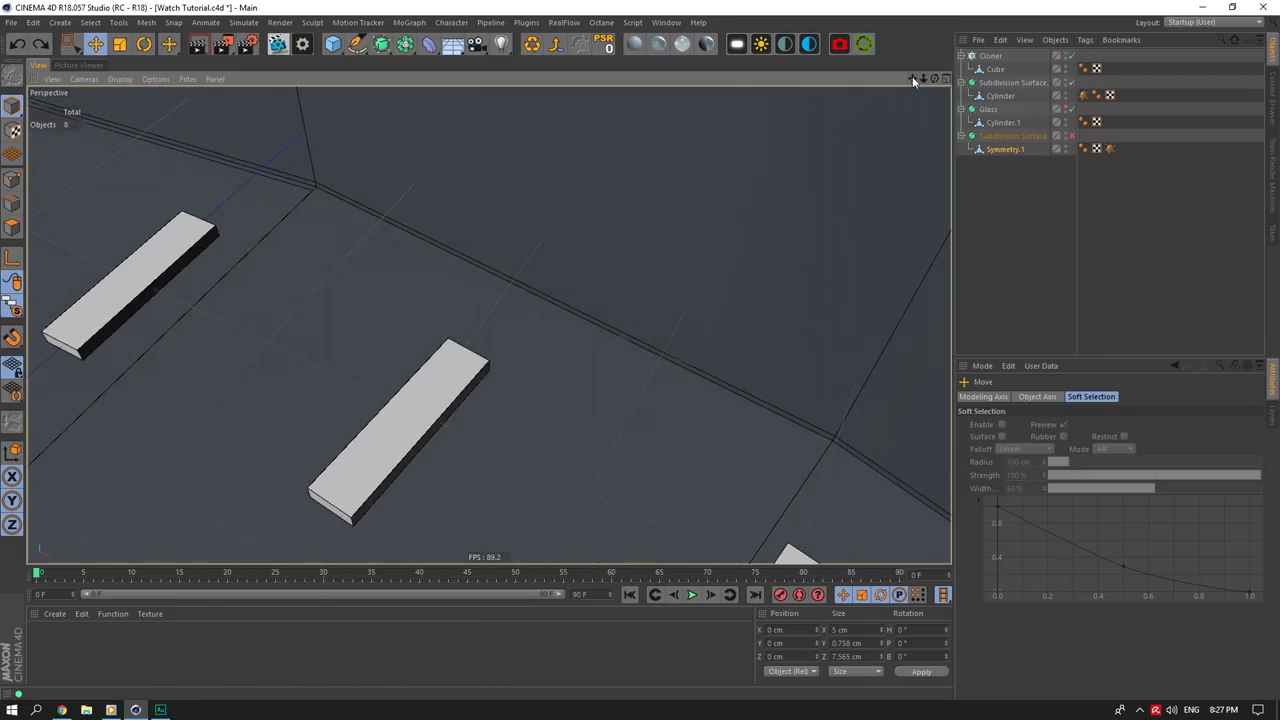
{"action": "left_click", "coordinate": [277, 187]}
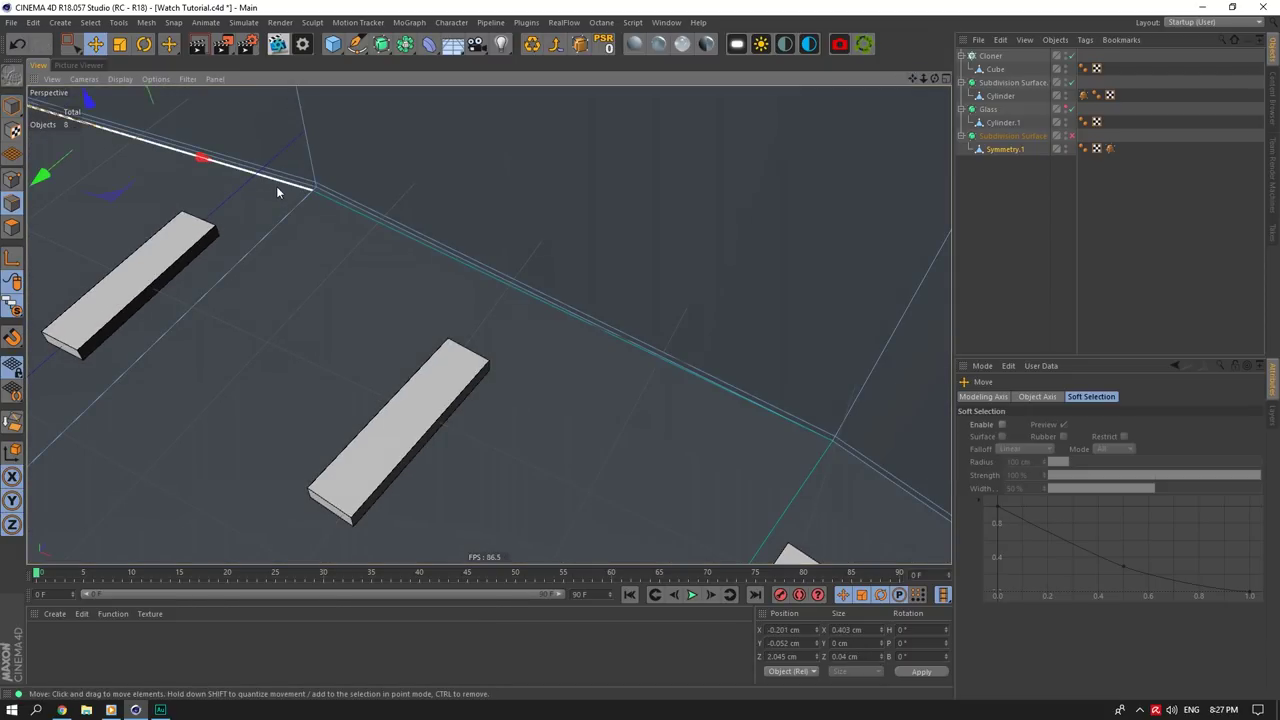
{"action": "left_click", "coordinate": [277, 187], "text": "shift"}
{"action": "scroll", "coordinate": [212, 242], "scroll_direction": "down", "scroll_amount": 10}
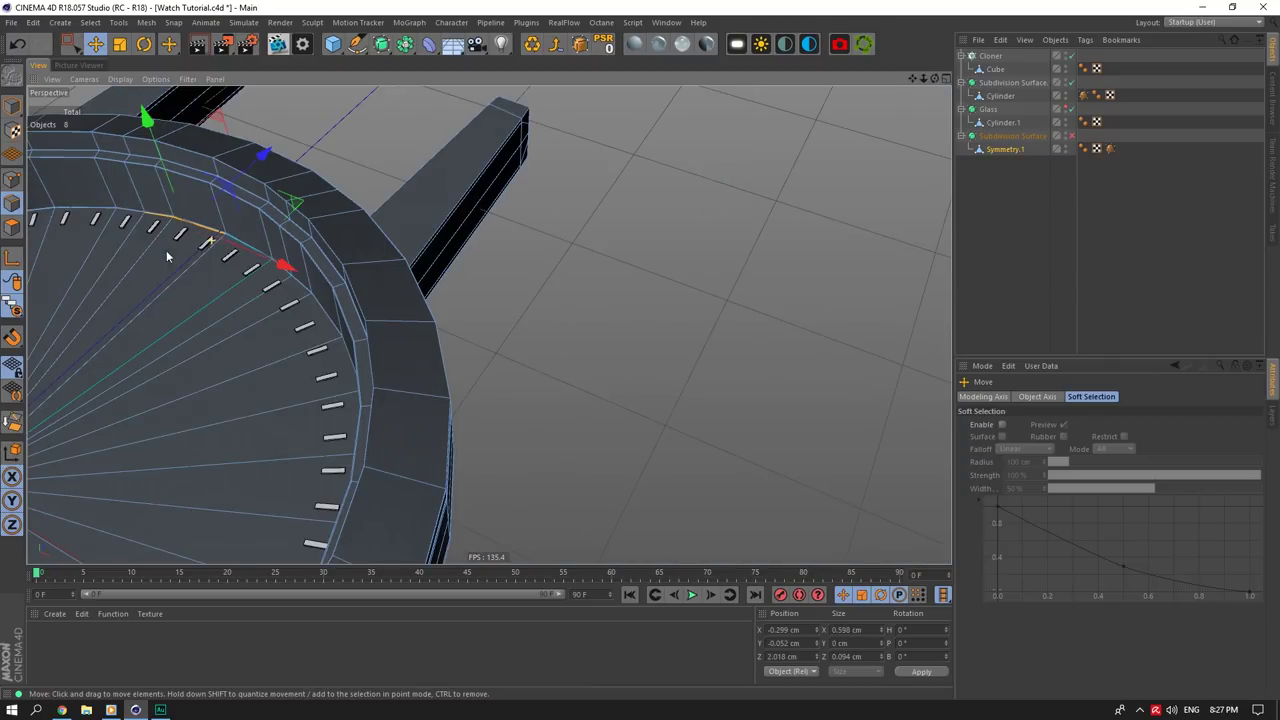
{"action": "left_click", "coordinate": [175, 263]}
{"action": "scroll", "coordinate": [177, 264], "scroll_direction": "up", "scroll_amount": 8}
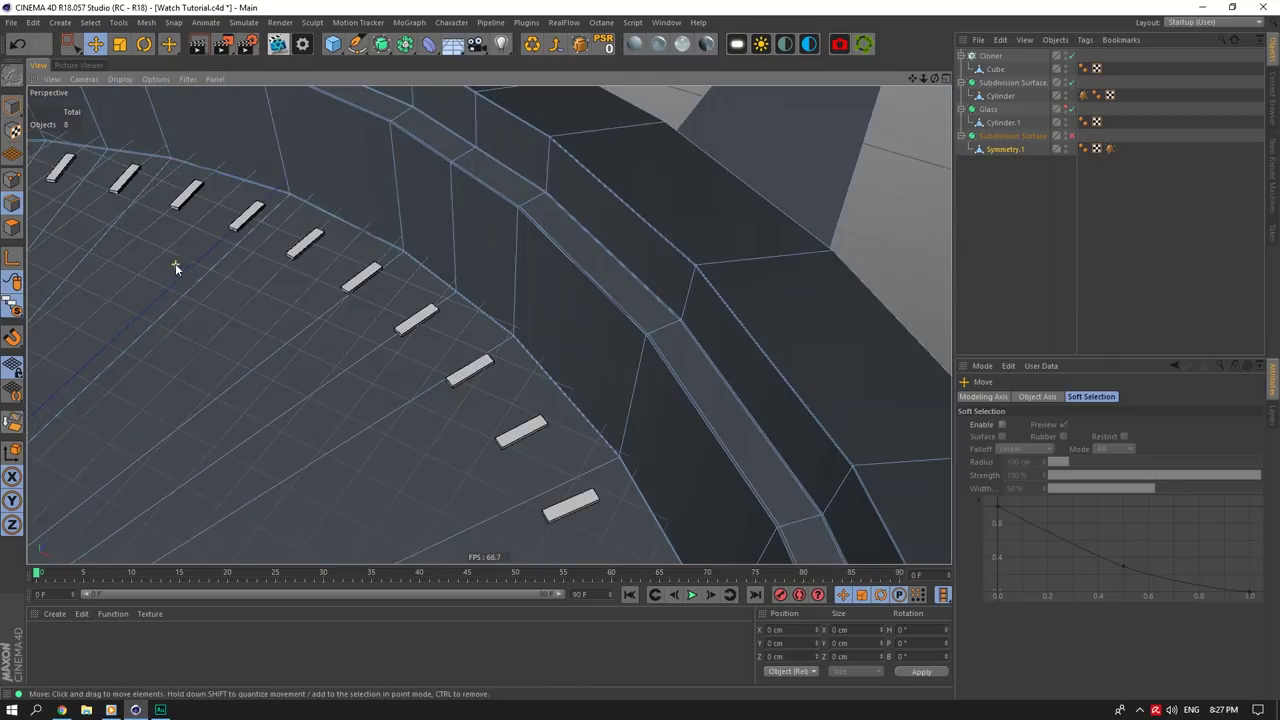
{"action": "scroll", "coordinate": [307, 245], "scroll_direction": "up", "scroll_amount": 2}
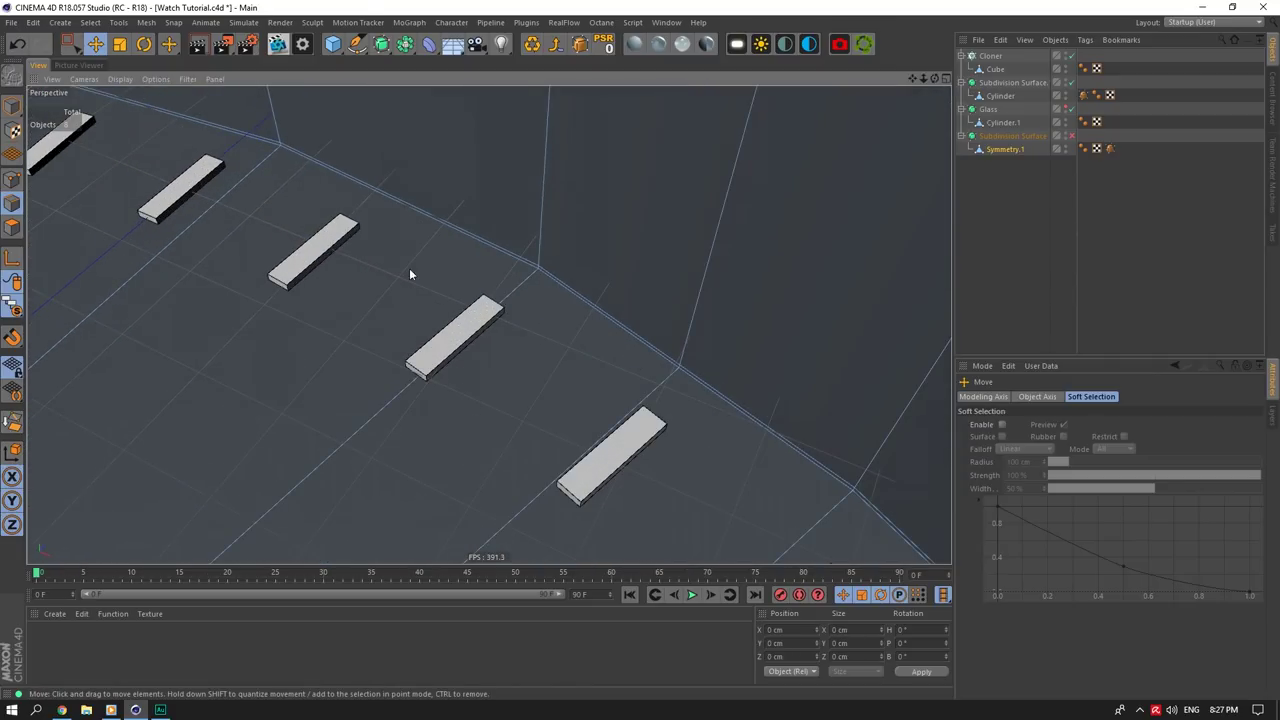
Step: Try lowering one of the dial's radial edges to about -0.138 cm in Y
{"action": "left_click", "coordinate": [662, 372]}
{"action": "scroll", "coordinate": [657, 371], "scroll_direction": "down", "scroll_amount": 4}
{"action": "scroll", "coordinate": [510, 467], "scroll_direction": "up", "scroll_amount": 3}
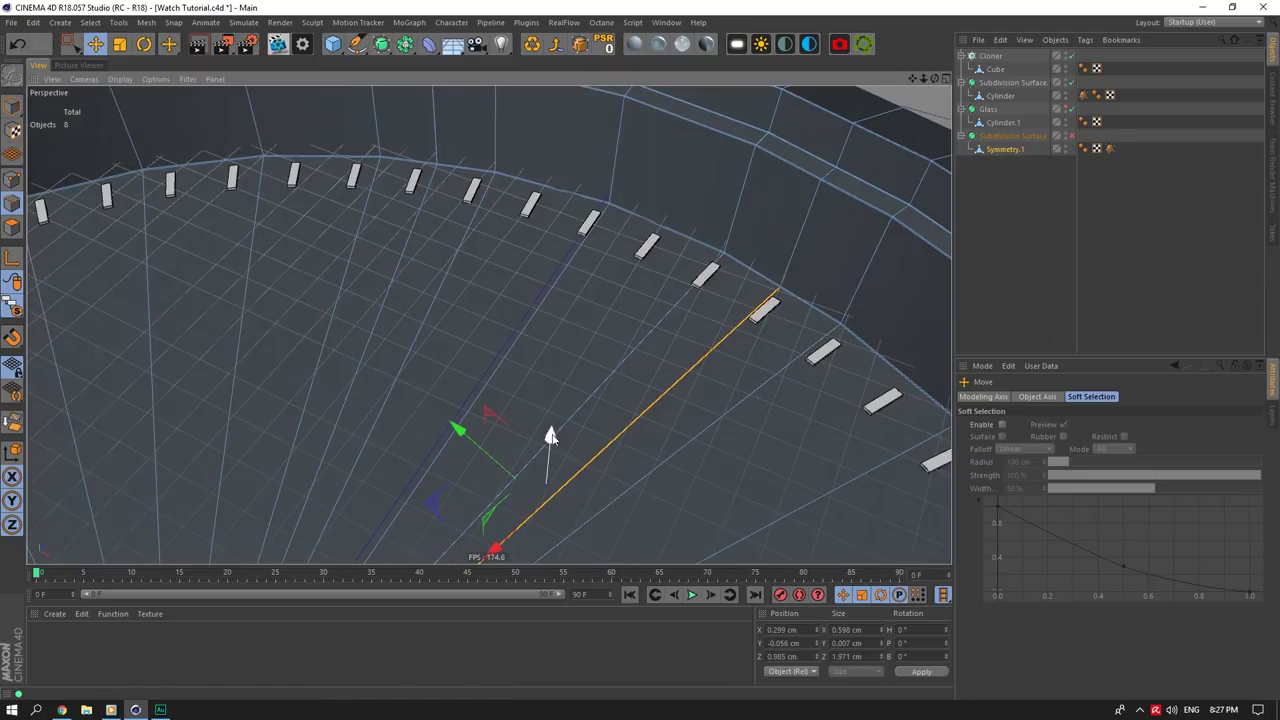
{"action": "left_click_drag", "start_coordinate": [551, 439], "coordinate": [549, 450]}
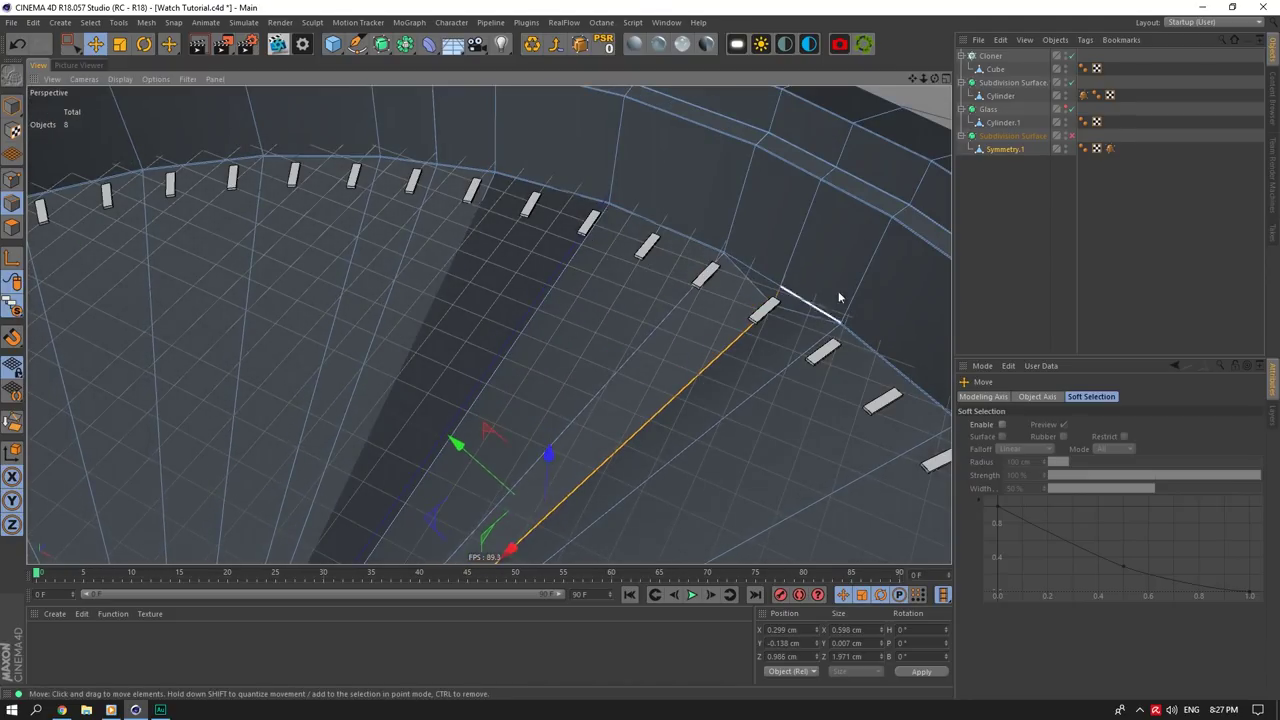
{"action": "scroll", "coordinate": [748, 226], "scroll_direction": "up", "scroll_amount": 5}
Step: Try adding two loop cuts around the dial just inside its rim, at offsets of about 99.6% and 99.8%
{"action": "right_click", "coordinate": [737, 262]}
{"action": "left_click", "coordinate": [781, 447]}
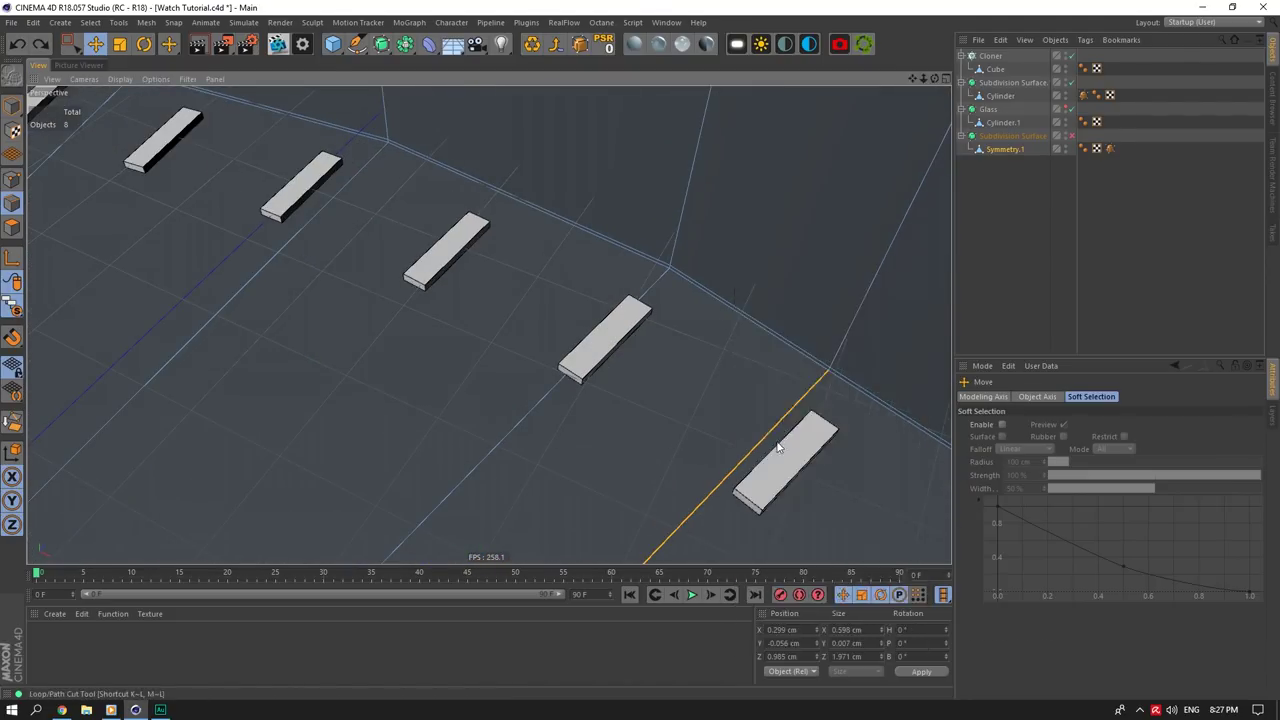
{"action": "left_click", "coordinate": [825, 374]}
{"action": "scroll", "coordinate": [826, 375], "scroll_direction": "up", "scroll_amount": 3}
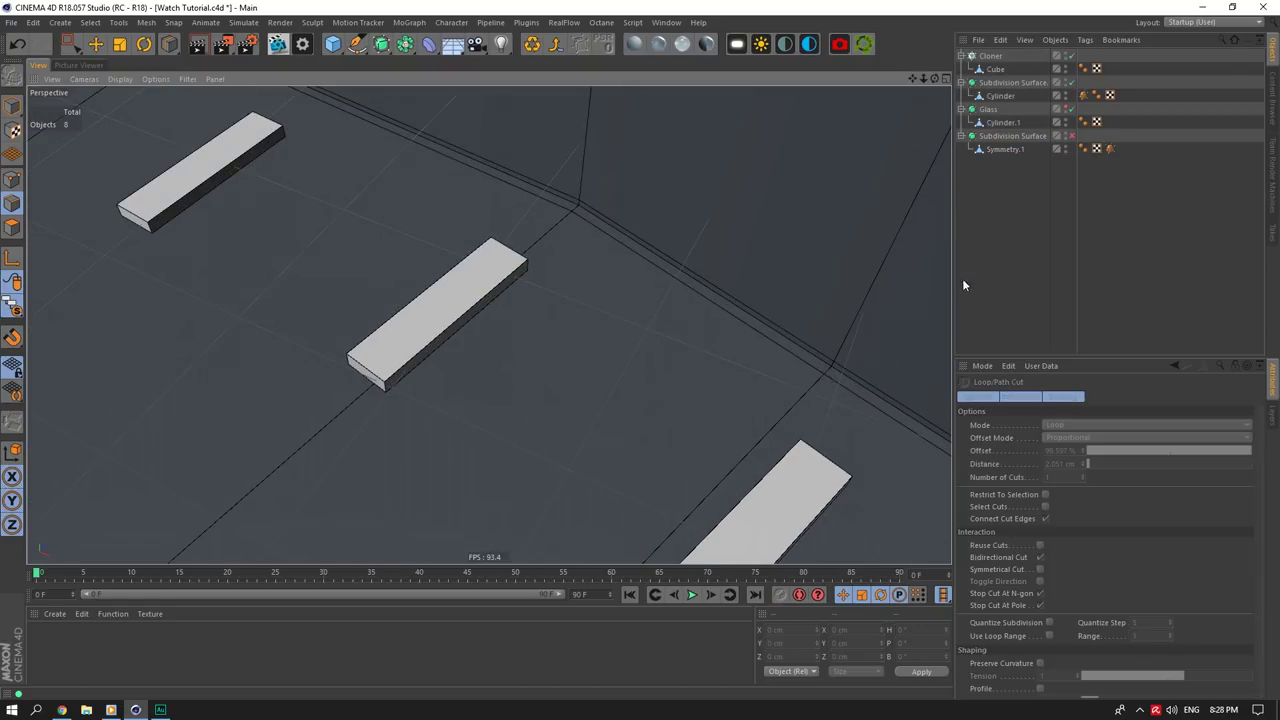
{"action": "left_click", "coordinate": [1004, 151]}
{"action": "left_click", "coordinate": [829, 376]}
{"action": "left_click", "coordinate": [1030, 199]}
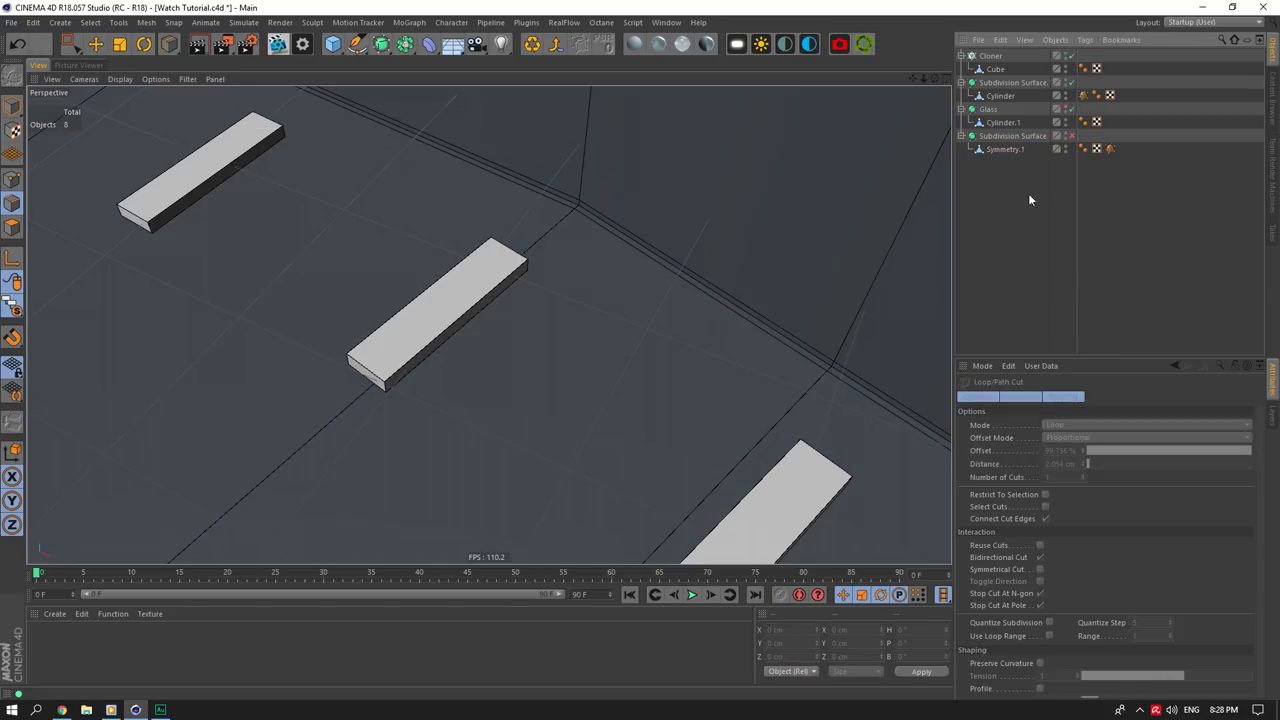
Step: Examine the rim with the case's subdivision turned on and undo the last loop cuts
{"action": "scroll", "coordinate": [694, 263], "scroll_direction": "down", "scroll_amount": 5}
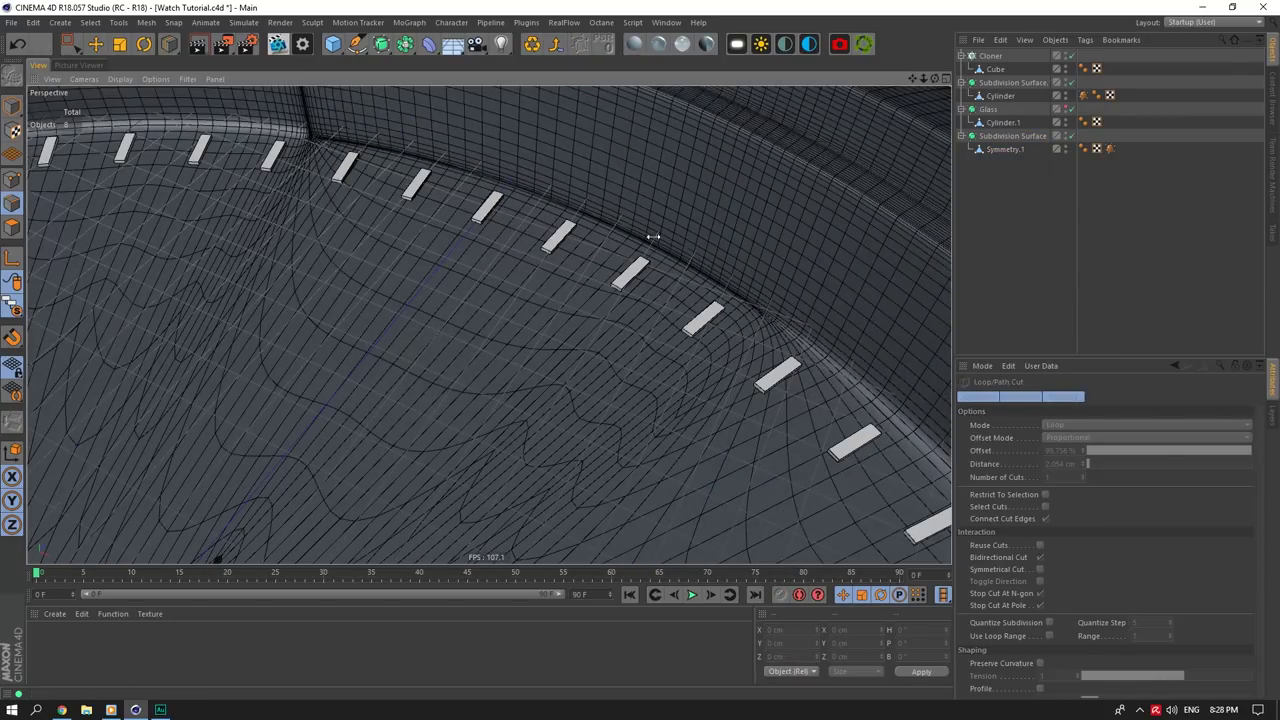
{"action": "left_click_drag", "start_coordinate": [914, 79], "coordinate": [1048, 232]}
{"action": "key", "text": "ctrl+z"}
{"action": "key", "text": "ctrl+z"}
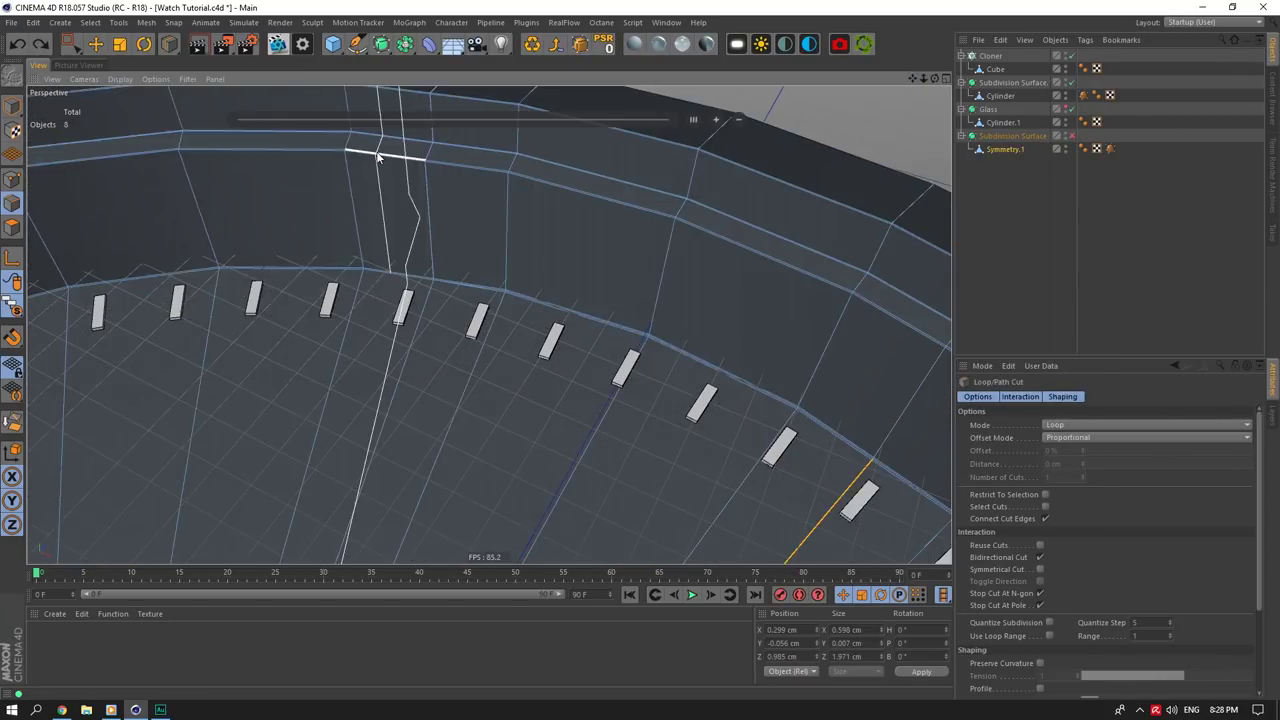
Step: Select the redundant edge loop running close beside another across the case's inner wall and remove it
{"action": "scroll", "coordinate": [379, 154], "scroll_direction": "up", "scroll_amount": 4}
{"action": "scroll", "coordinate": [512, 160], "scroll_direction": "up", "scroll_amount": 8}
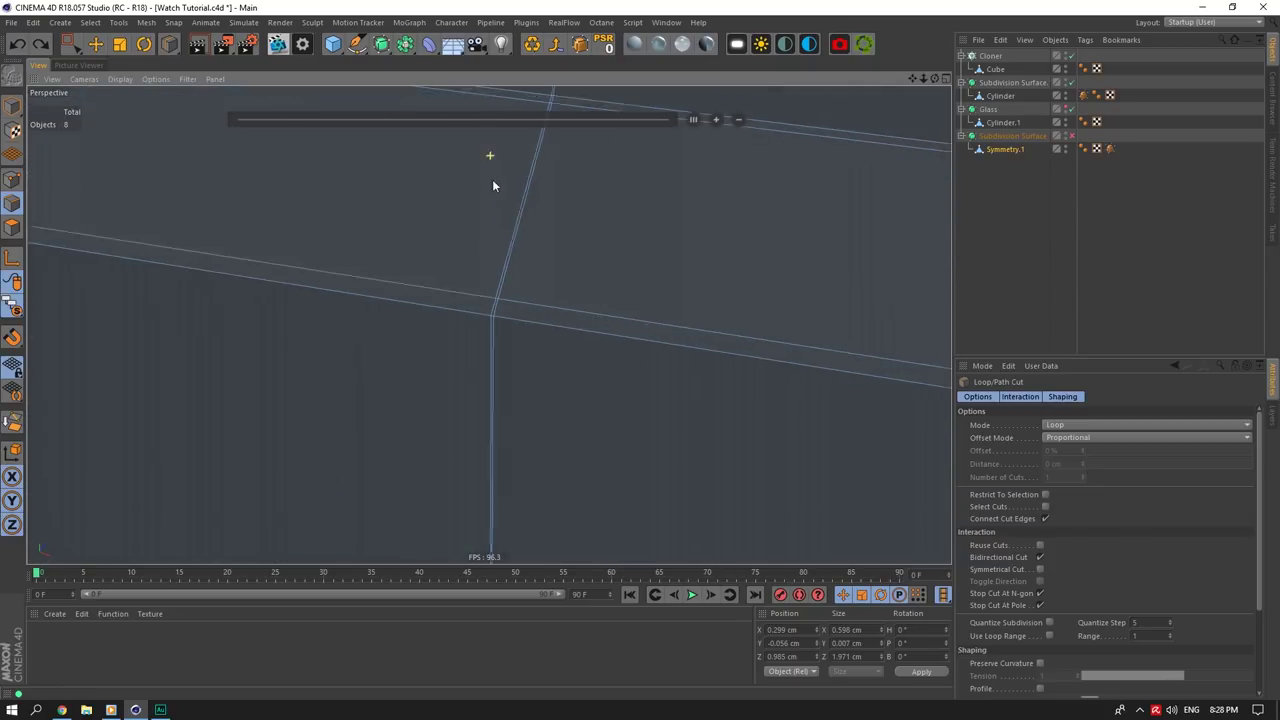
{"action": "left_click", "coordinate": [96, 44]}
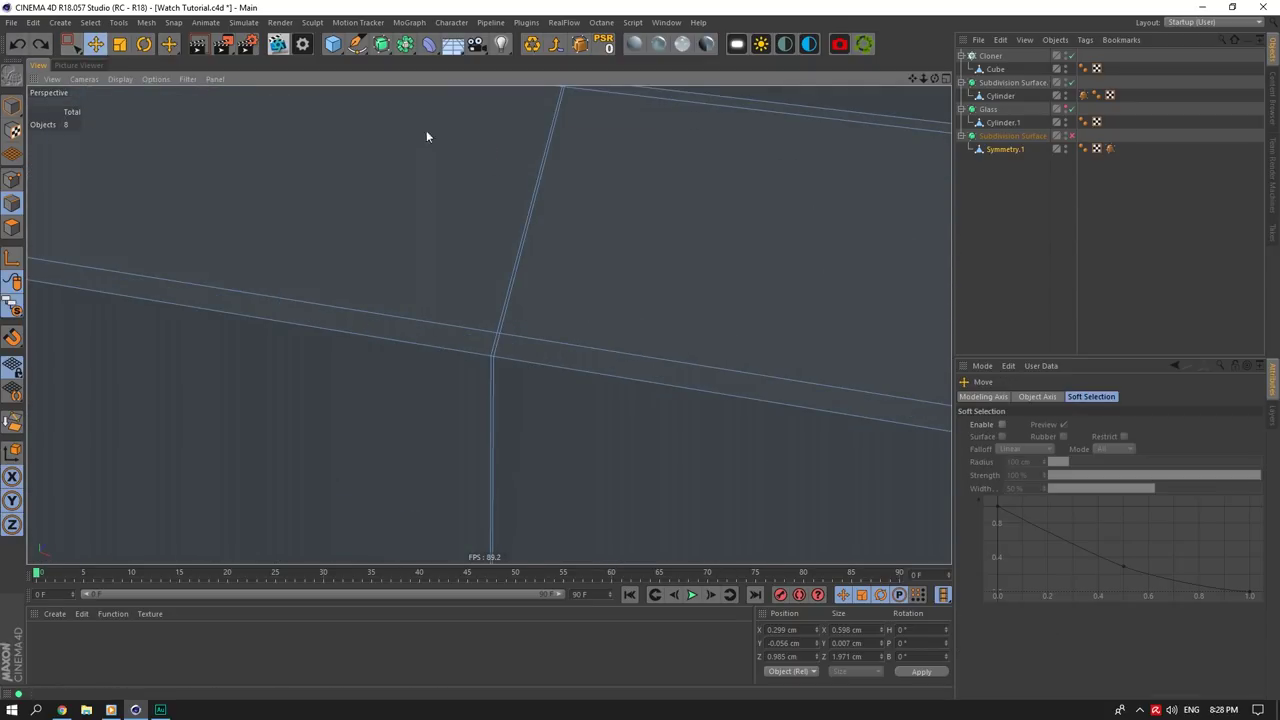
{"action": "double_click", "coordinate": [536, 221]}
{"action": "left_click_drag", "start_coordinate": [912, 79], "coordinate": [1146, 366]}
{"action": "left_click", "coordinate": [193, 362]}
Step: Select the other doubled edge loop crossing the case's inner ledge and walls and remove it
{"action": "left_click_drag", "start_coordinate": [935, 79], "coordinate": [766, 110]}
{"action": "scroll", "coordinate": [622, 237], "scroll_direction": "up", "scroll_amount": 6}
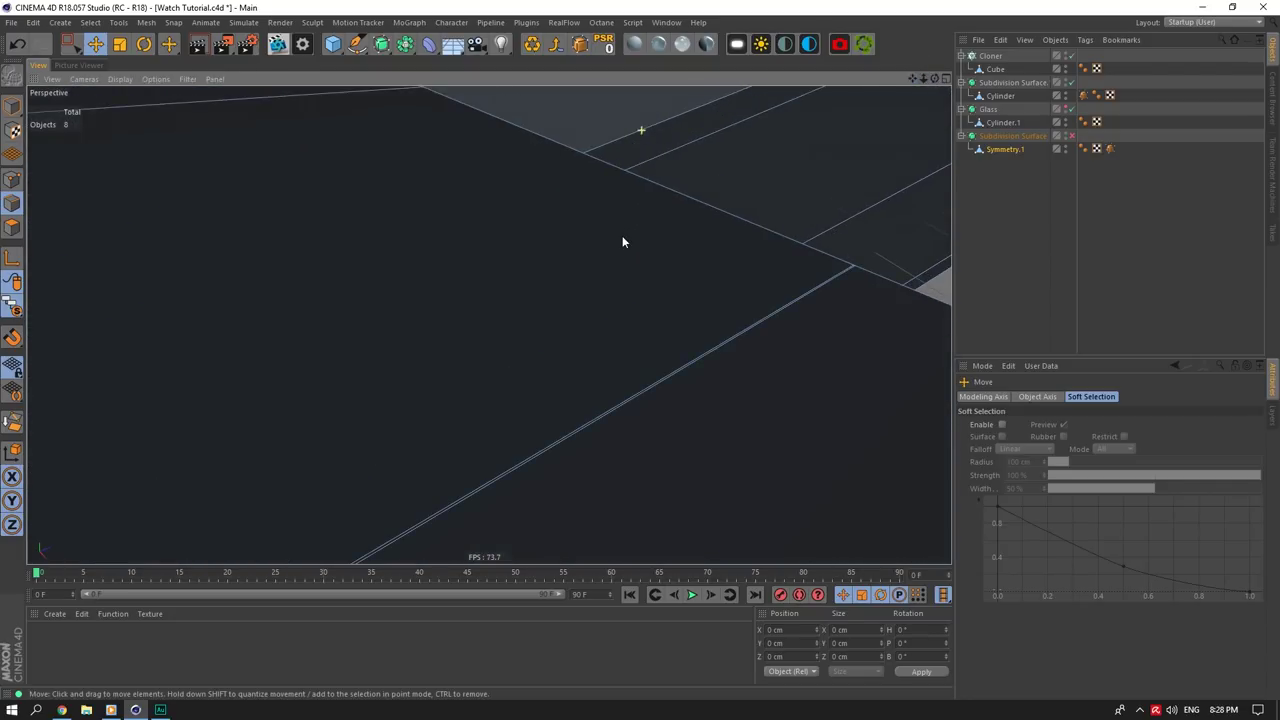
{"action": "scroll", "coordinate": [622, 237], "scroll_direction": "down", "scroll_amount": 1}
{"action": "left_click_drag", "start_coordinate": [923, 79], "coordinate": [890, 85]}
{"action": "left_click_drag", "start_coordinate": [912, 79], "coordinate": [908, 88]}
{"action": "left_click_drag", "start_coordinate": [740, 250], "coordinate": [765, 191], "text": "alt"}
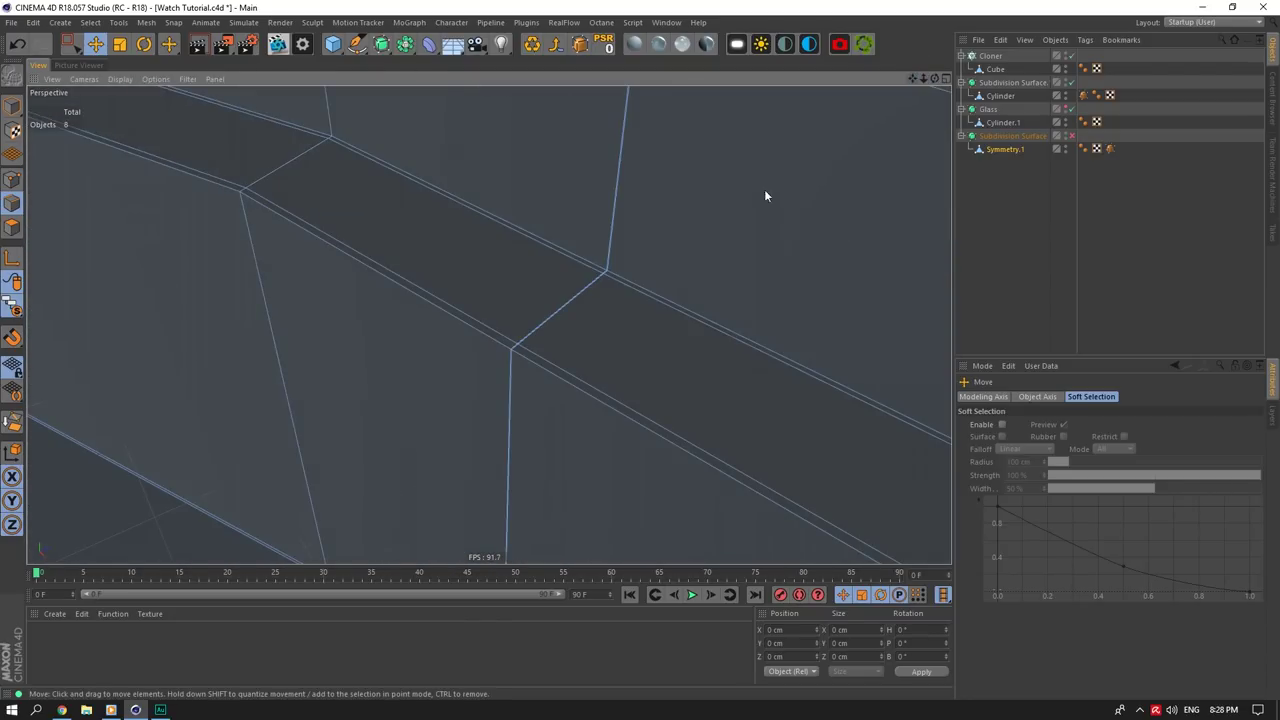
{"action": "double_click", "coordinate": [601, 274]}
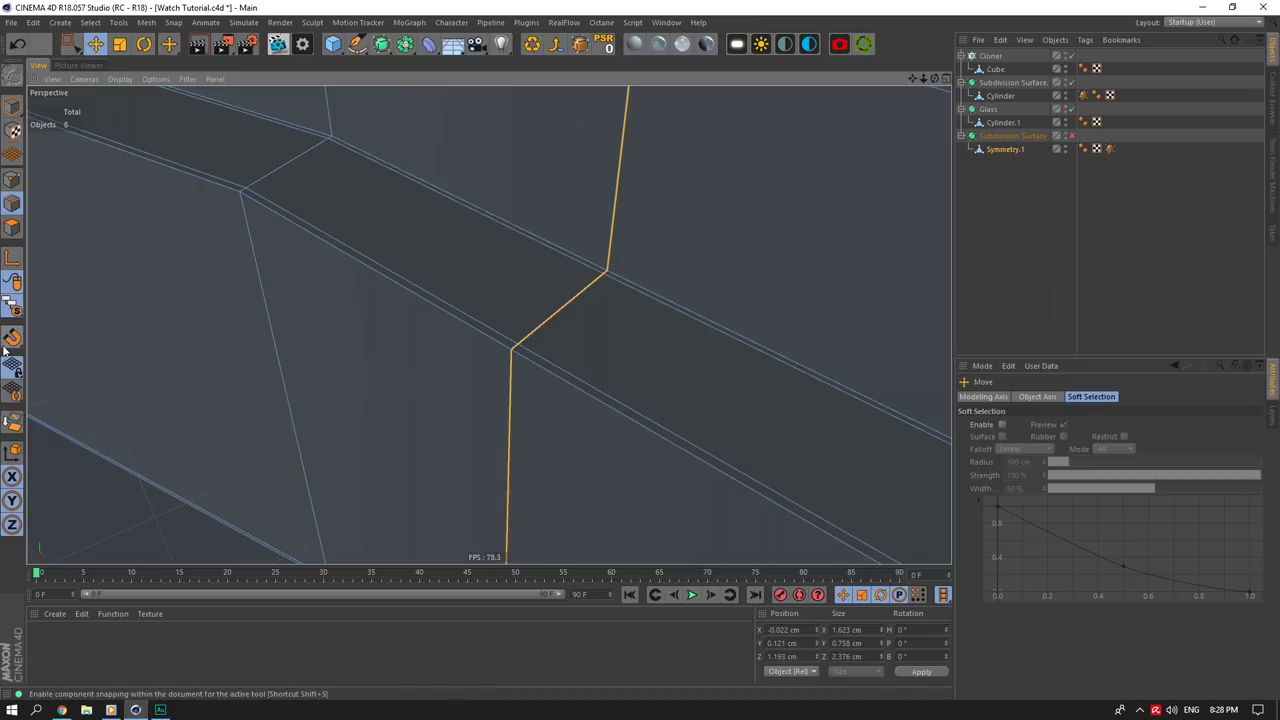
{"action": "left_click", "coordinate": [12, 424]}
Step: Inspect the case's inner edges for remaining doubled loops and examine the dial and rim with the case's subdivision turned on
{"action": "scroll", "coordinate": [478, 410], "scroll_direction": "down", "scroll_amount": 4}
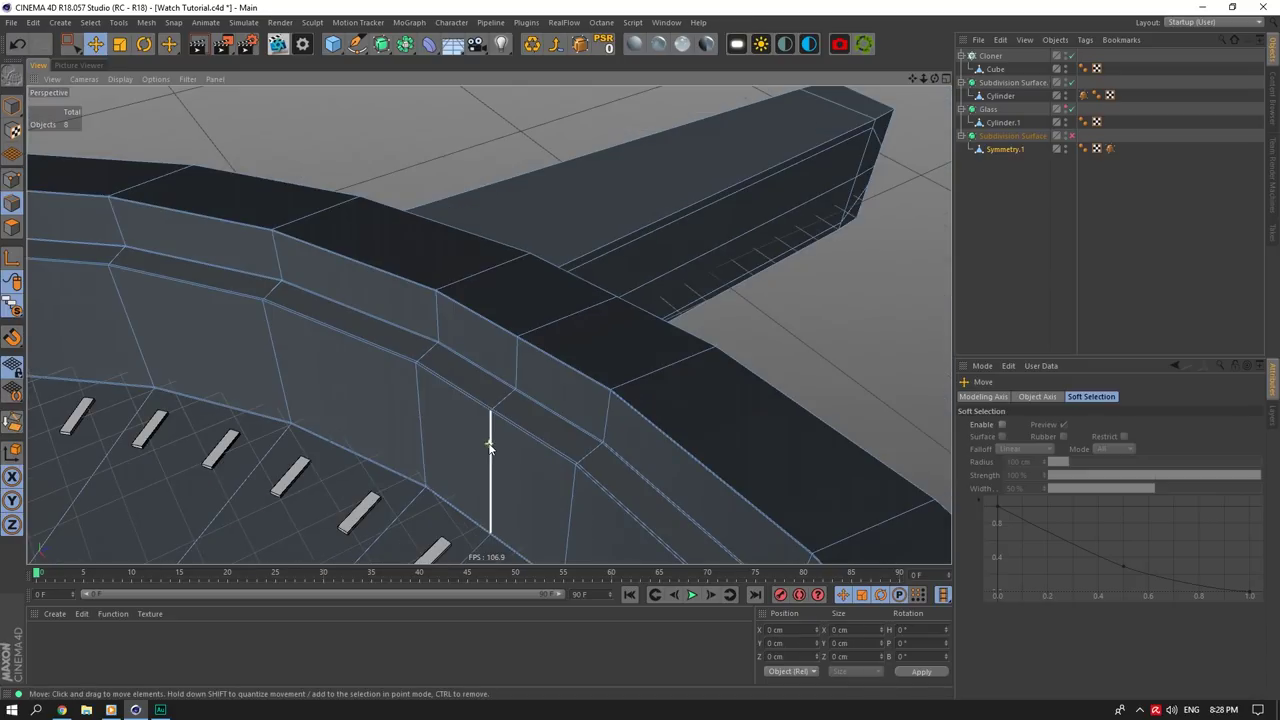
{"action": "left_click_drag", "start_coordinate": [935, 79], "coordinate": [1080, 10]}
{"action": "scroll", "coordinate": [284, 400], "scroll_direction": "up", "scroll_amount": 10}
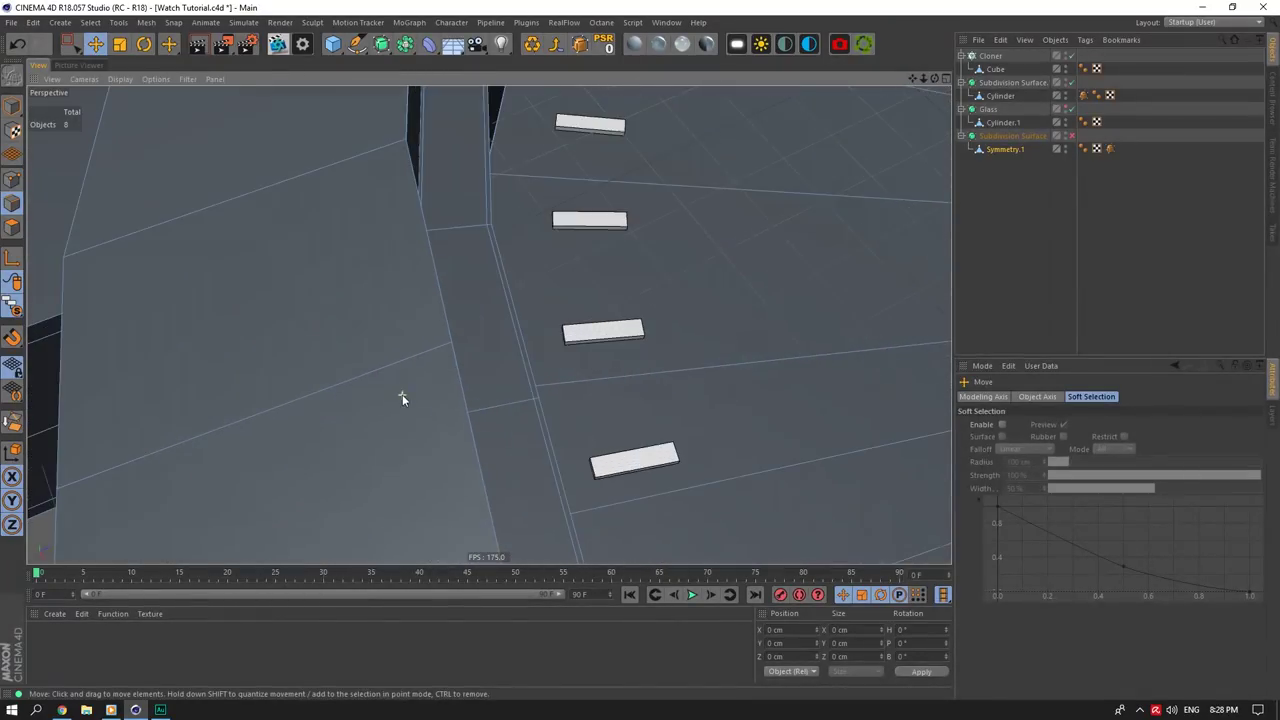
{"action": "left_click_drag", "start_coordinate": [923, 79], "coordinate": [5, 330]}
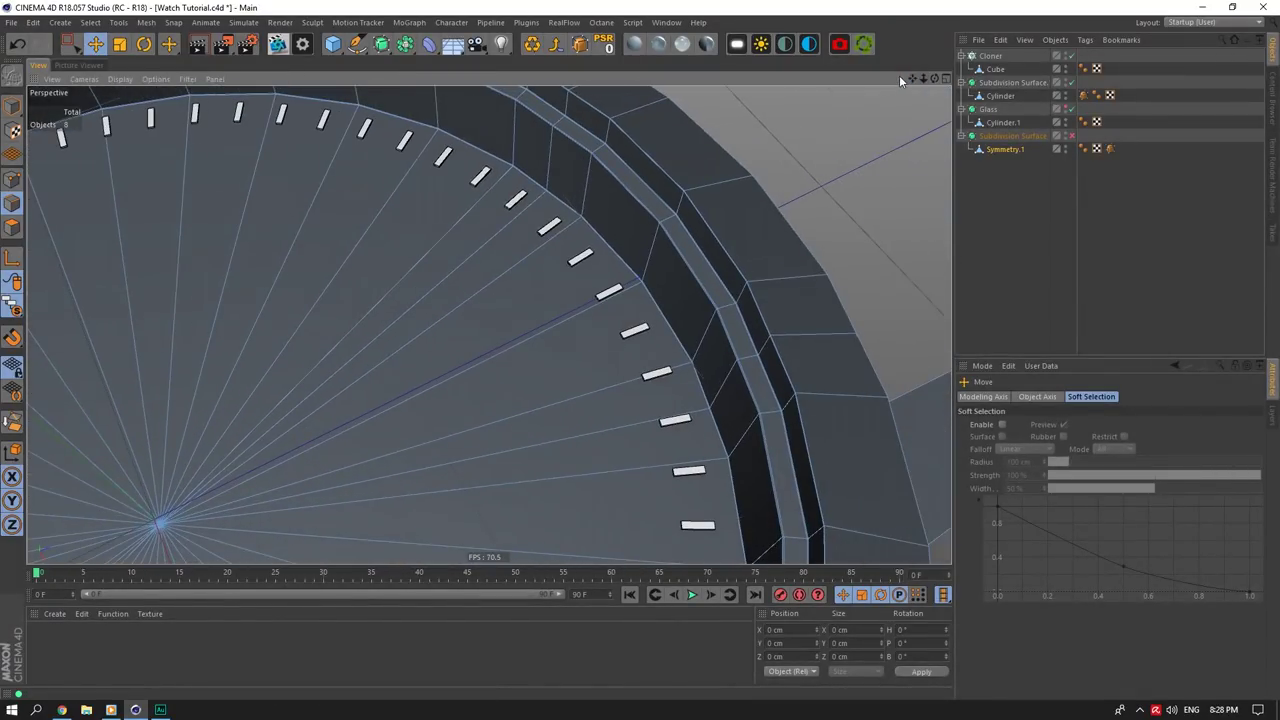
{"action": "scroll", "coordinate": [861, 350], "scroll_direction": "up", "scroll_amount": 5}
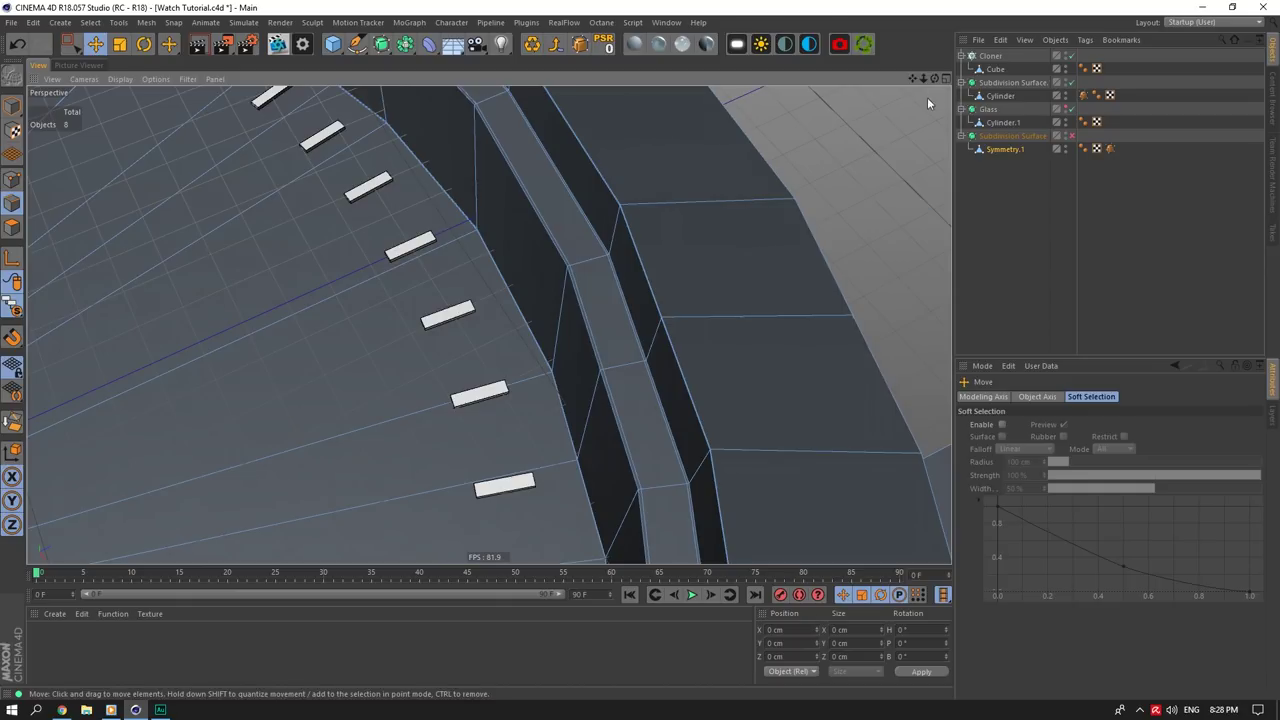
{"action": "left_click_drag", "start_coordinate": [935, 79], "coordinate": [1110, 79]}
{"action": "scroll", "coordinate": [755, 179], "scroll_direction": "up", "scroll_amount": 6}
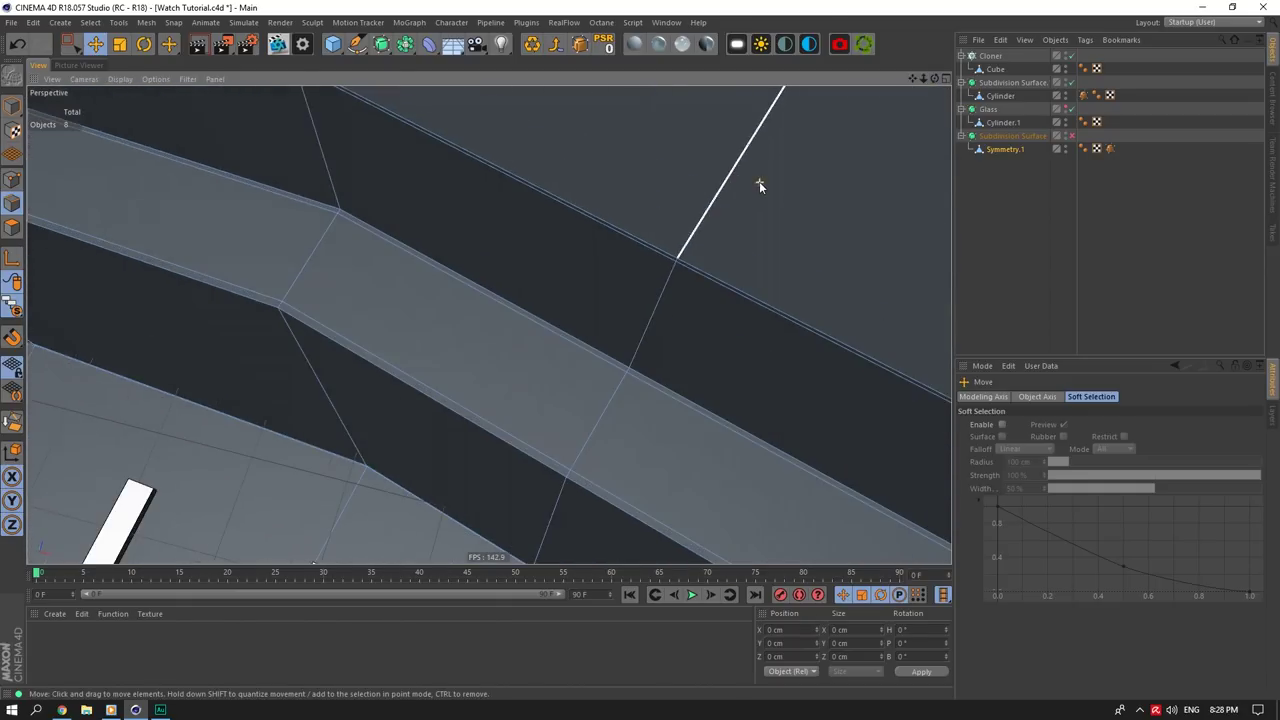
{"action": "scroll", "coordinate": [755, 224], "scroll_direction": "down", "scroll_amount": 4}
{"action": "scroll", "coordinate": [754, 229], "scroll_direction": "down", "scroll_amount": 4}
{"action": "left_click", "coordinate": [1073, 136]}
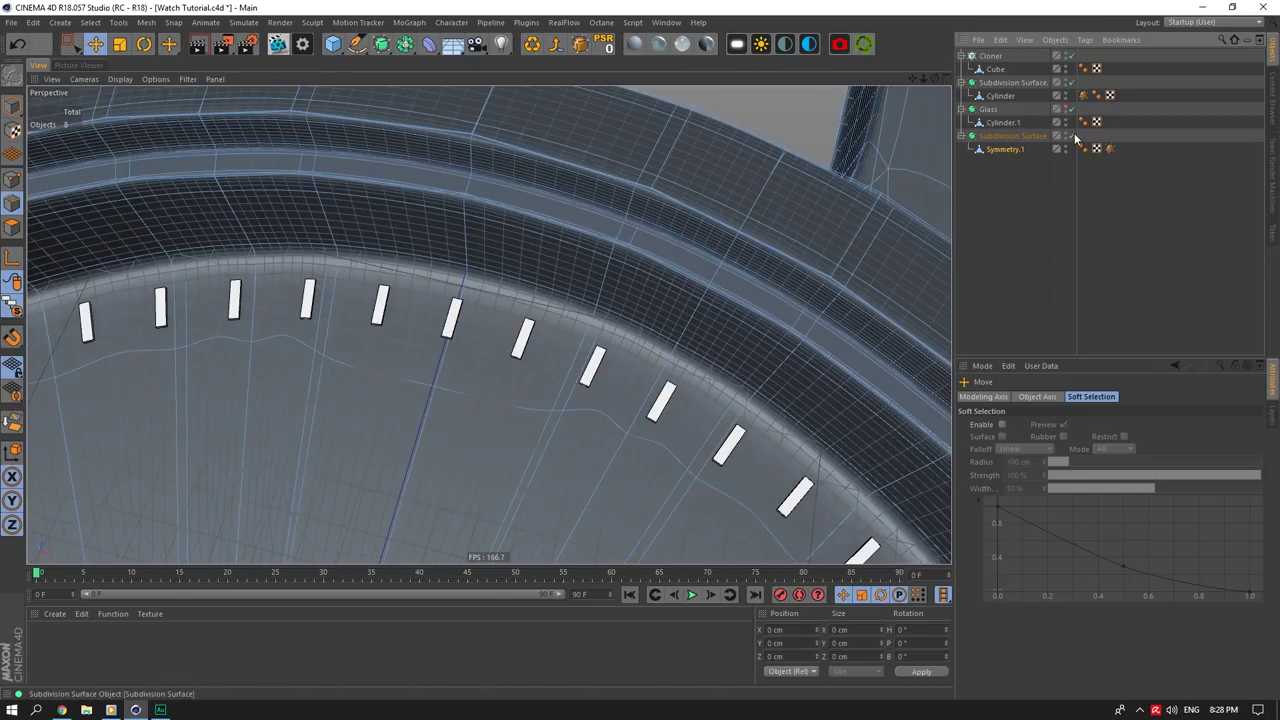
{"action": "left_click", "coordinate": [1040, 184]}
{"action": "scroll", "coordinate": [705, 196], "scroll_direction": "down", "scroll_amount": 8}
{"action": "scroll", "coordinate": [702, 193], "scroll_direction": "up", "scroll_amount": 6}
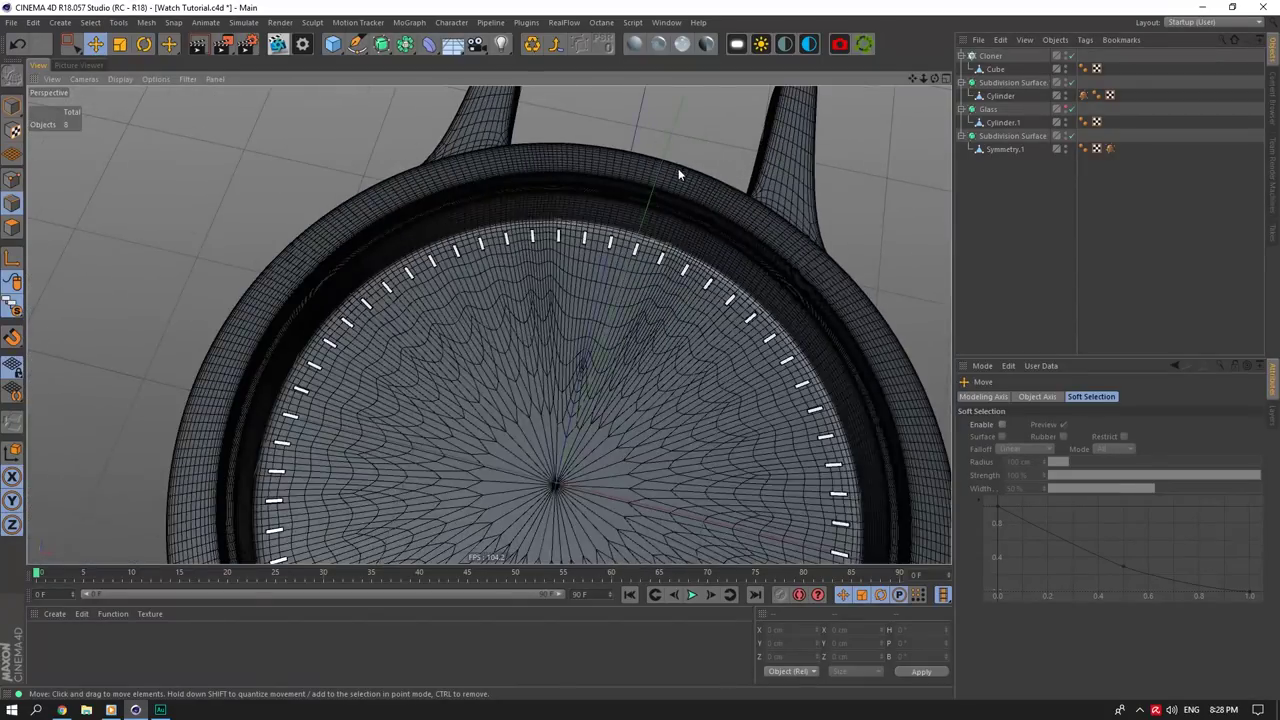
{"action": "mouse_move", "coordinate": [935, 79]}
{"action": "left_mouse_down"}
{"action": "mouse_move", "coordinate": [820, 84]}
{"action": "mouse_move", "coordinate": [770, 105]}
{"action": "mouse_move", "coordinate": [948, 82]}
{"action": "left_mouse_up"}
Step: Try to place a loop cut along the dial's outer edge with the case's subdivision turned off
{"action": "left_click", "coordinate": [1006, 149]}
{"action": "left_click", "coordinate": [1072, 136]}
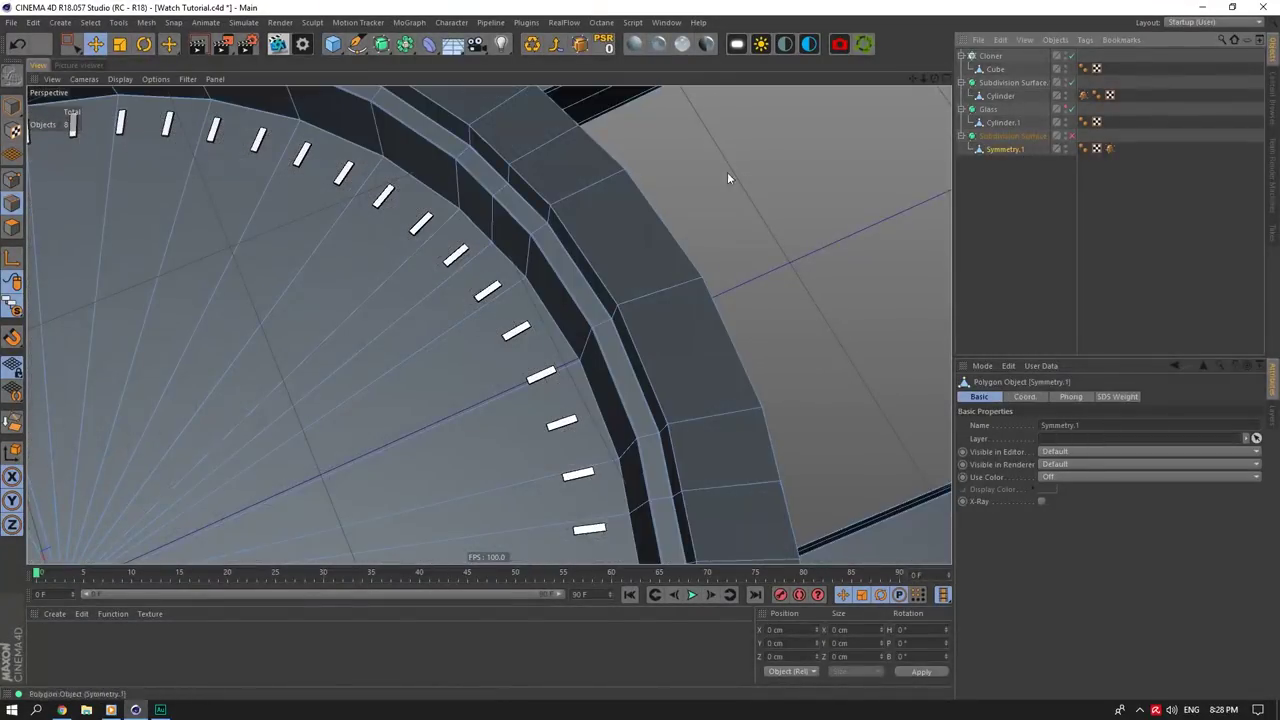
{"action": "scroll", "coordinate": [490, 205], "scroll_direction": "up", "scroll_amount": 8}
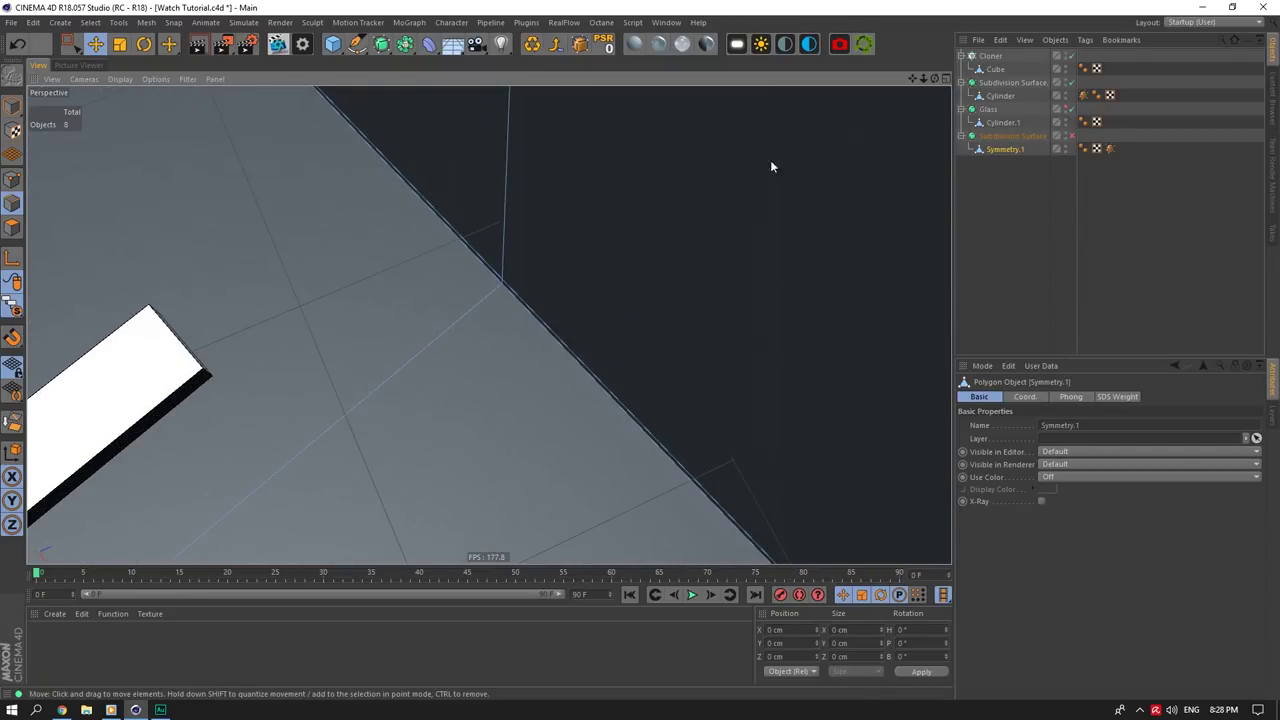
{"action": "left_click_drag", "start_coordinate": [935, 80], "coordinate": [990, 64]}
{"action": "right_click", "coordinate": [527, 254]}
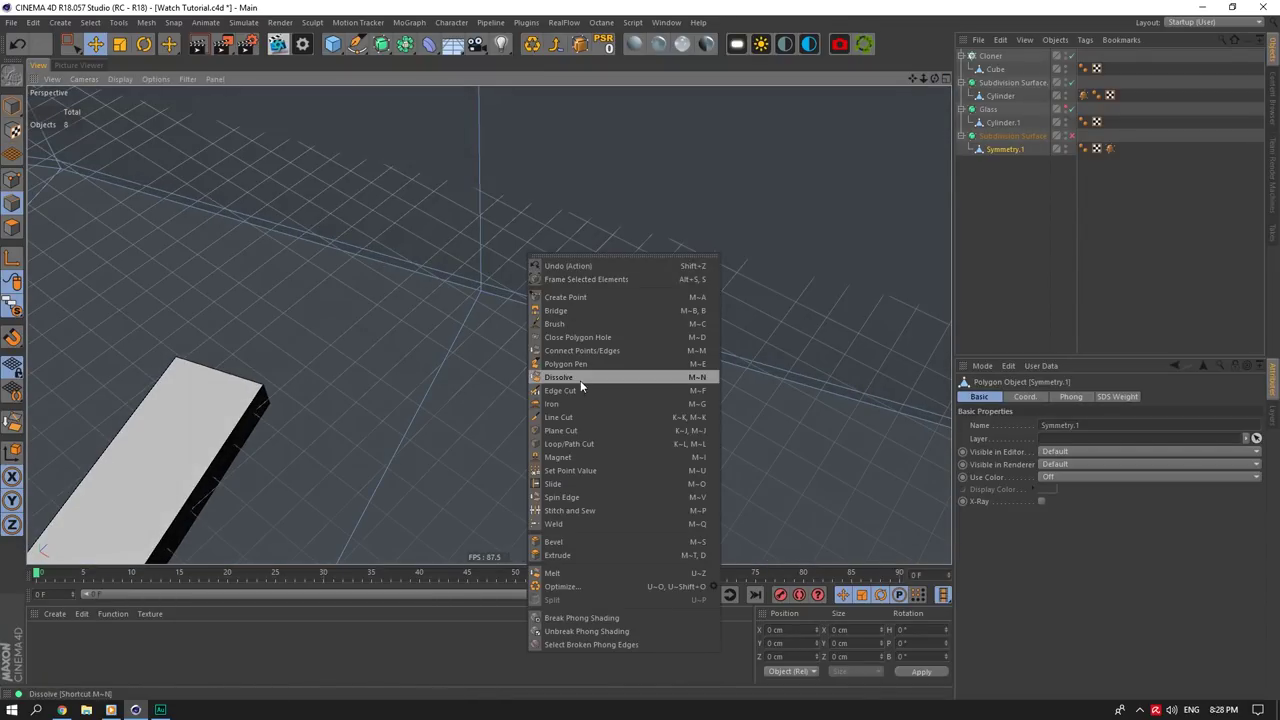
{"action": "left_click", "coordinate": [573, 443]}
{"action": "scroll", "coordinate": [480, 305], "scroll_direction": "down", "scroll_amount": 3}
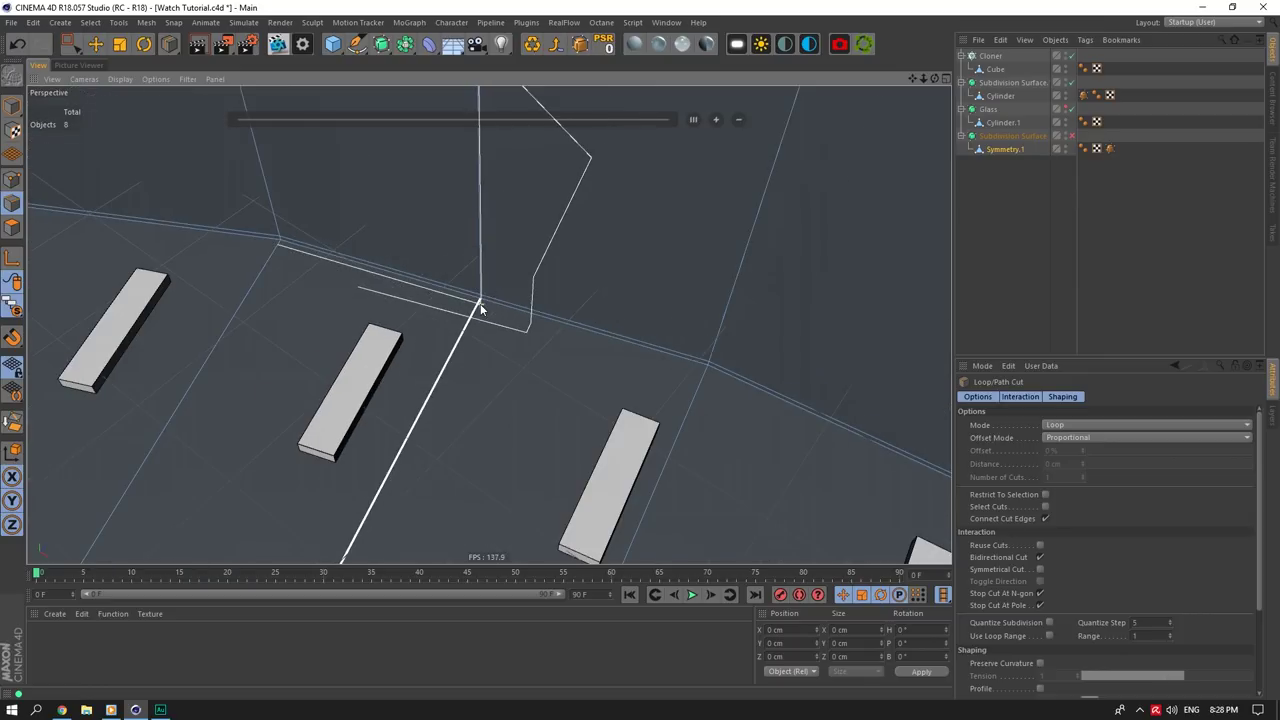
{"action": "mouse_move", "coordinate": [933, 78]}
{"action": "left_mouse_down"}
{"action": "mouse_move", "coordinate": [940, 70]}
{"action": "mouse_move", "coordinate": [924, 84]}
{"action": "left_mouse_up"}
{"action": "mouse_move", "coordinate": [934, 78]}
{"action": "left_mouse_down"}
{"action": "mouse_move", "coordinate": [918, 84]}
{"action": "mouse_move", "coordinate": [936, 83]}
{"action": "left_mouse_up"}
{"action": "scroll", "coordinate": [654, 305], "scroll_direction": "down", "scroll_amount": 5}
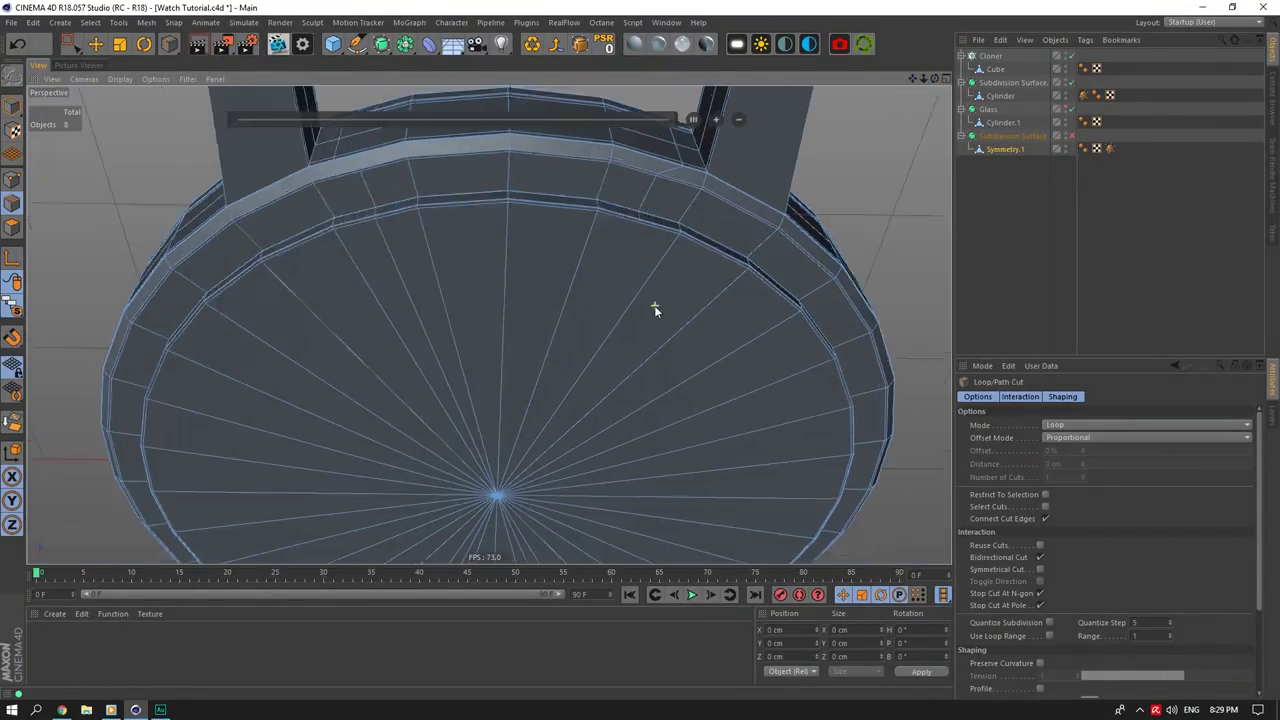
{"action": "scroll", "coordinate": [596, 317], "scroll_direction": "up", "scroll_amount": 5}
{"action": "scroll", "coordinate": [588, 362], "scroll_direction": "down", "scroll_amount": 3}
{"action": "right_click", "coordinate": [687, 266]}
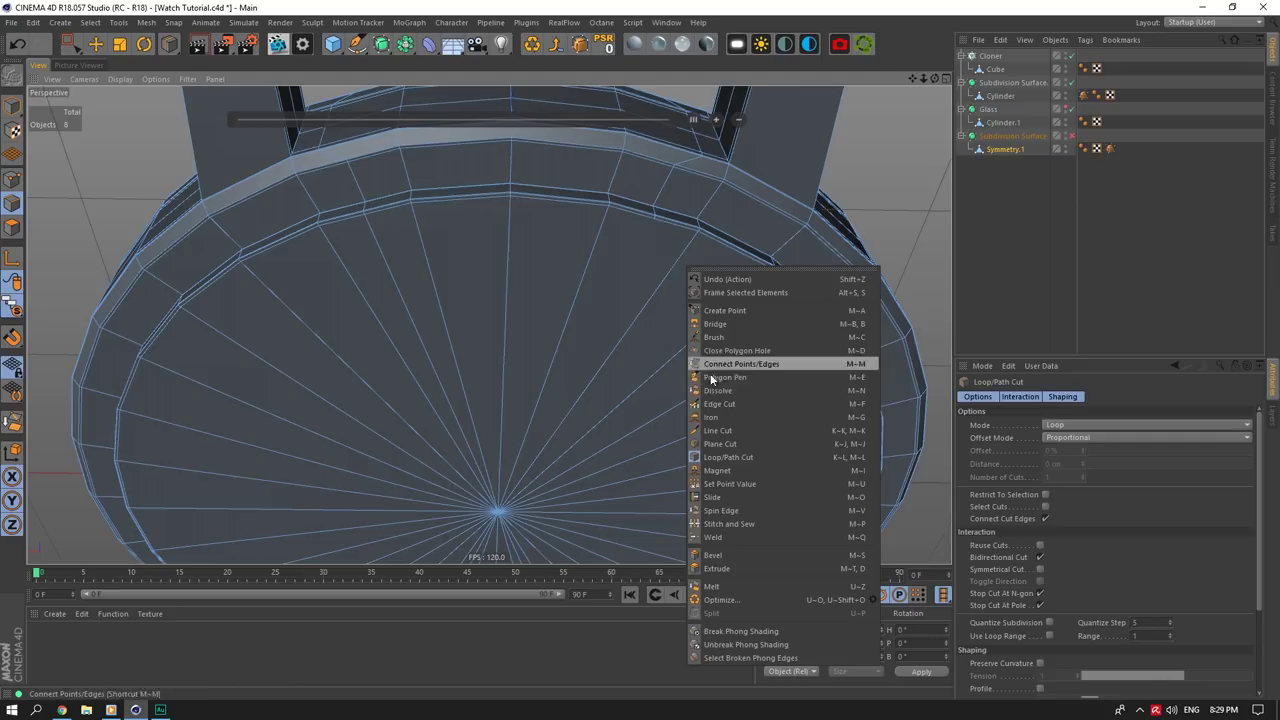
{"action": "left_click", "coordinate": [717, 430]}
{"action": "left_click", "coordinate": [655, 219]}
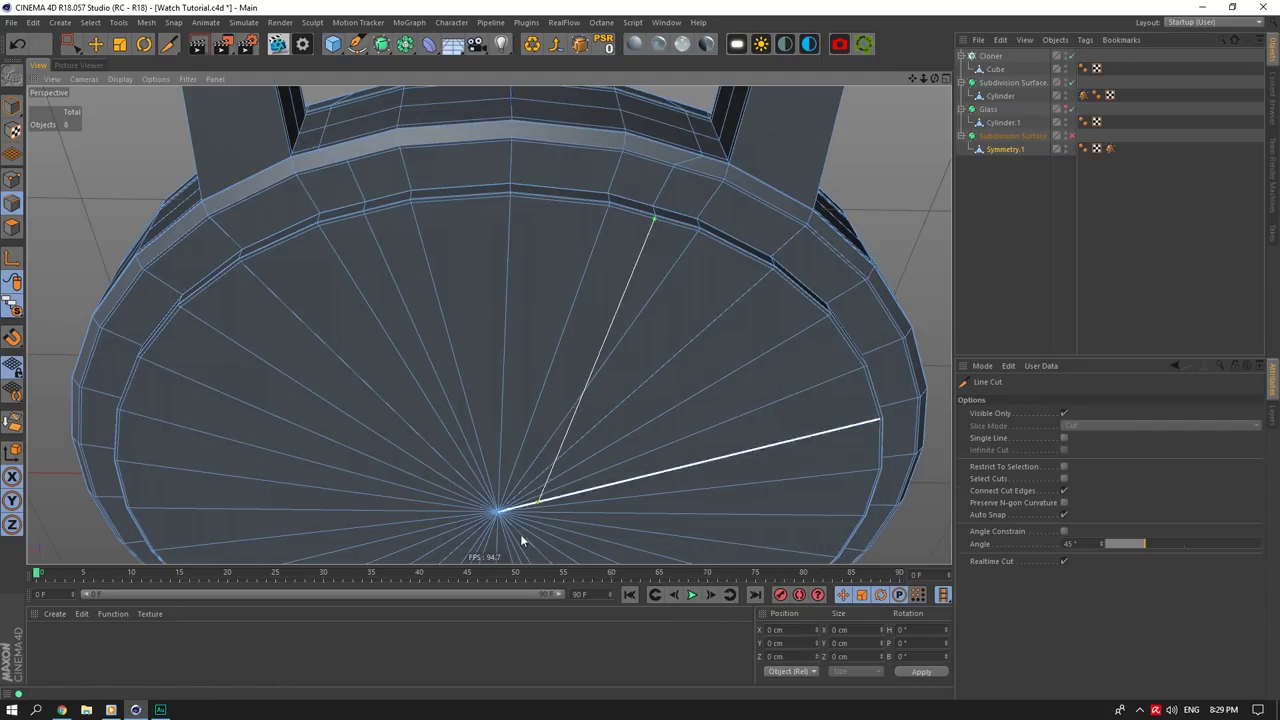
{"action": "key", "text": "Escape"}
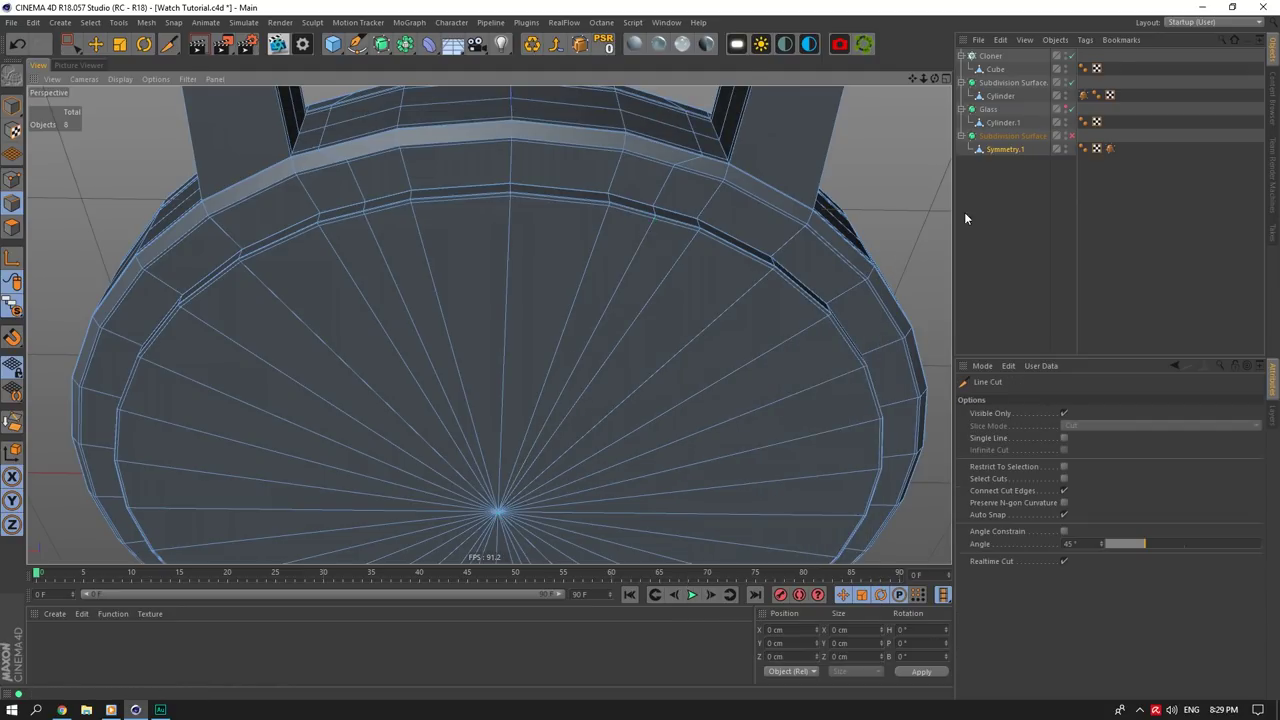
Step: Examine the dial and its rim with the case's subdivision turned on
{"action": "left_click", "coordinate": [996, 213]}
{"action": "left_click", "coordinate": [1071, 136]}
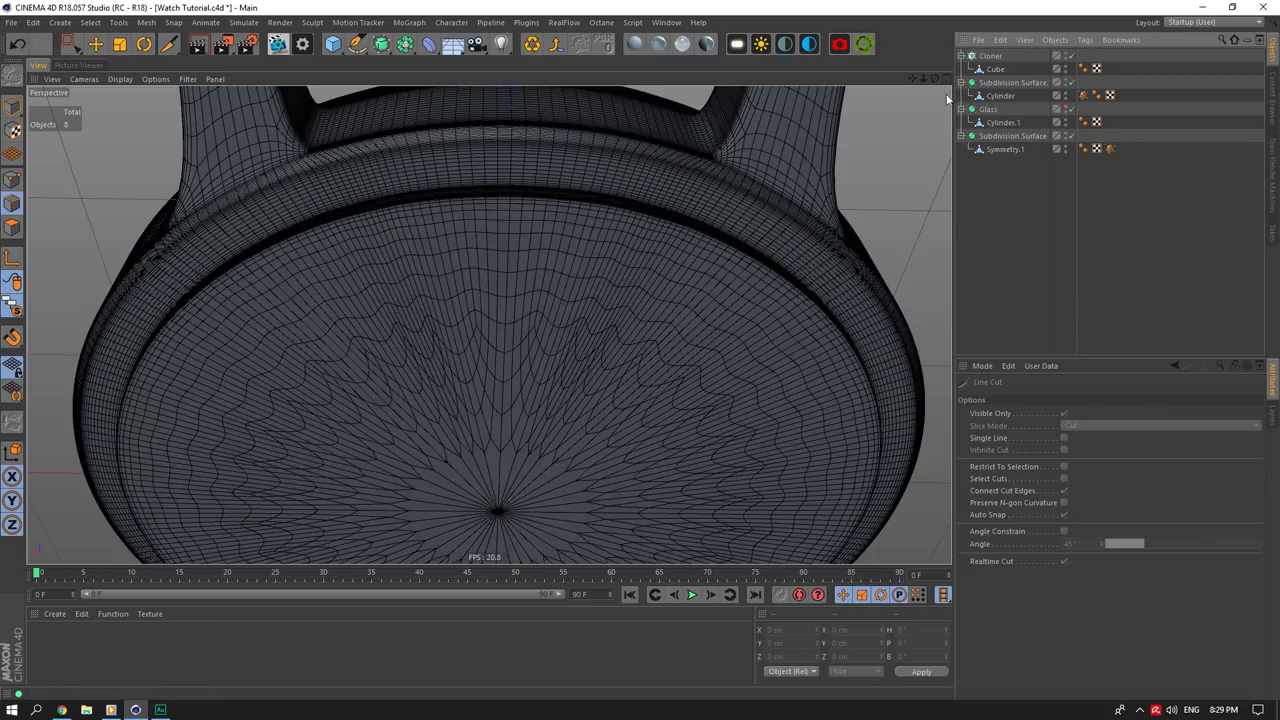
{"action": "left_click_drag", "start_coordinate": [935, 80], "coordinate": [961, 94]}
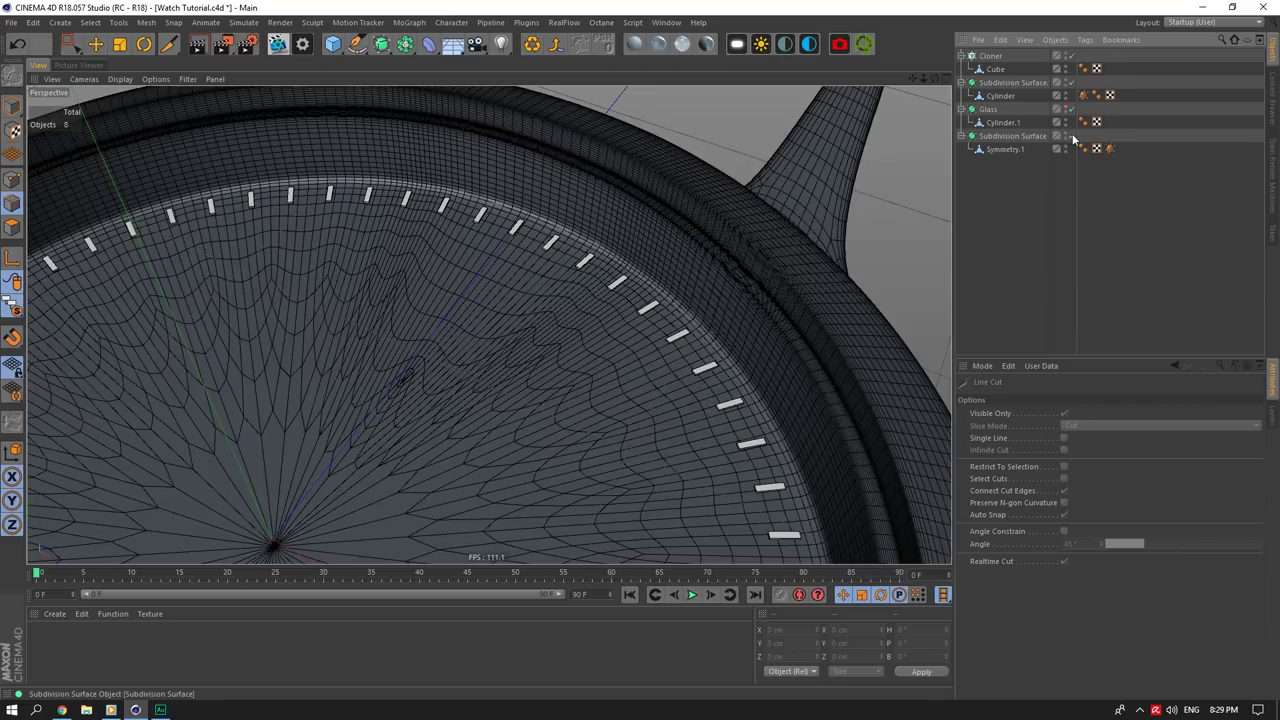
{"action": "left_click", "coordinate": [1072, 137]}
{"action": "left_click", "coordinate": [1010, 150]}
{"action": "scroll", "coordinate": [556, 213], "scroll_direction": "up", "scroll_amount": 7}
{"action": "right_click", "coordinate": [576, 203]}
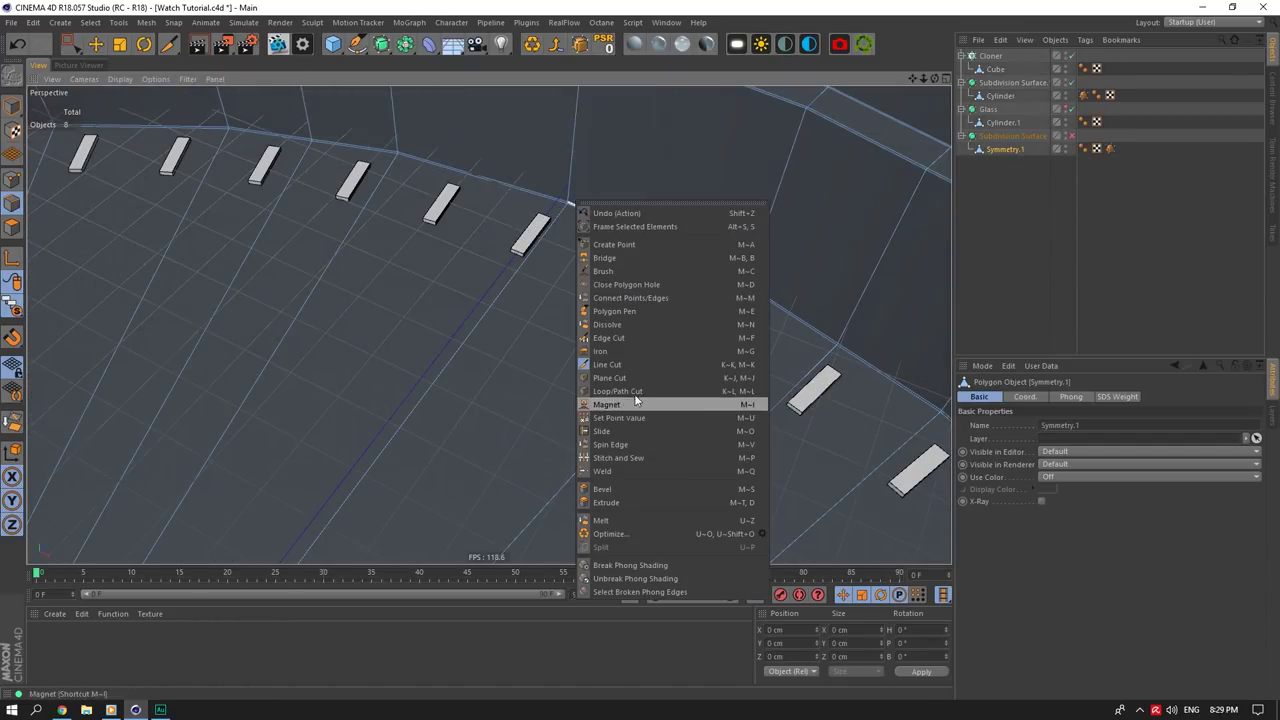
{"action": "left_click", "coordinate": [618, 391]}
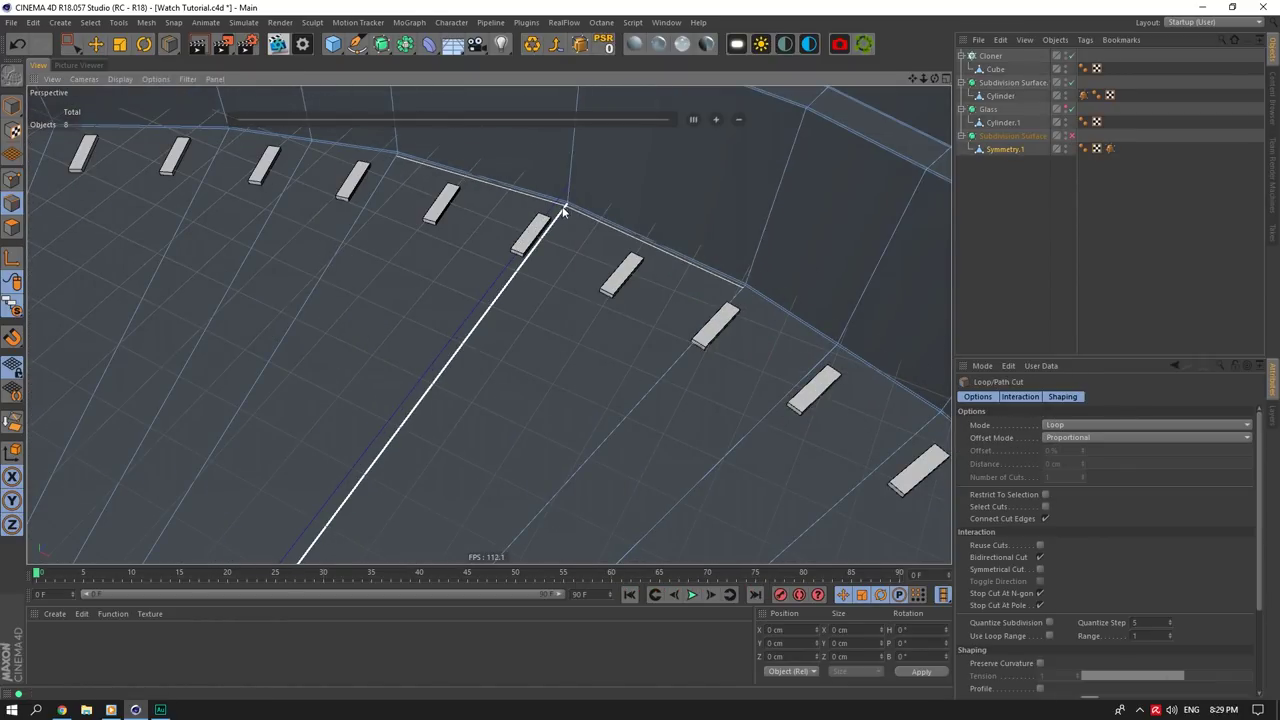
Step: Return to whole-model editing with the Move tool and save the project
{"action": "left_click", "coordinate": [13, 107]}
{"action": "left_click", "coordinate": [77, 50]}
{"action": "left_click", "coordinate": [96, 47]}
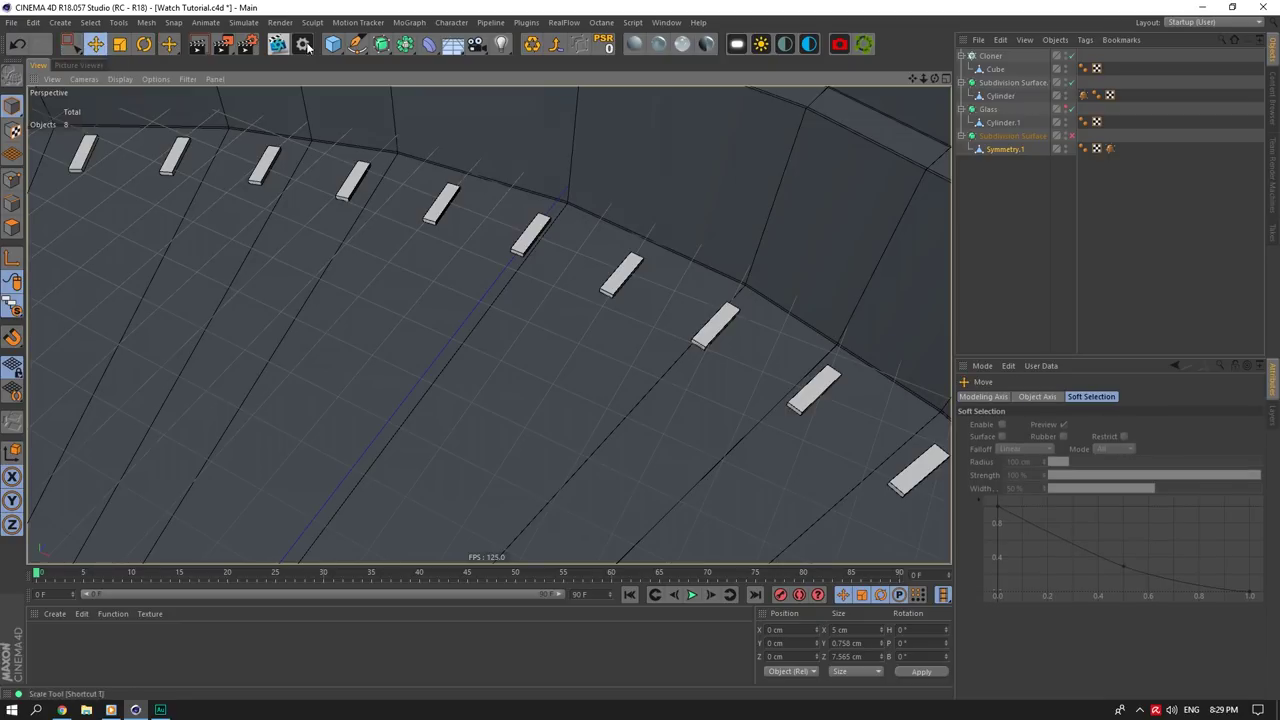
{"action": "key", "text": "ctrl+s"}
Step: Try the Optimize command on the case mesh and inspect the dial's outer edge
{"action": "left_click_drag", "start_coordinate": [934, 80], "coordinate": [922, 148]}
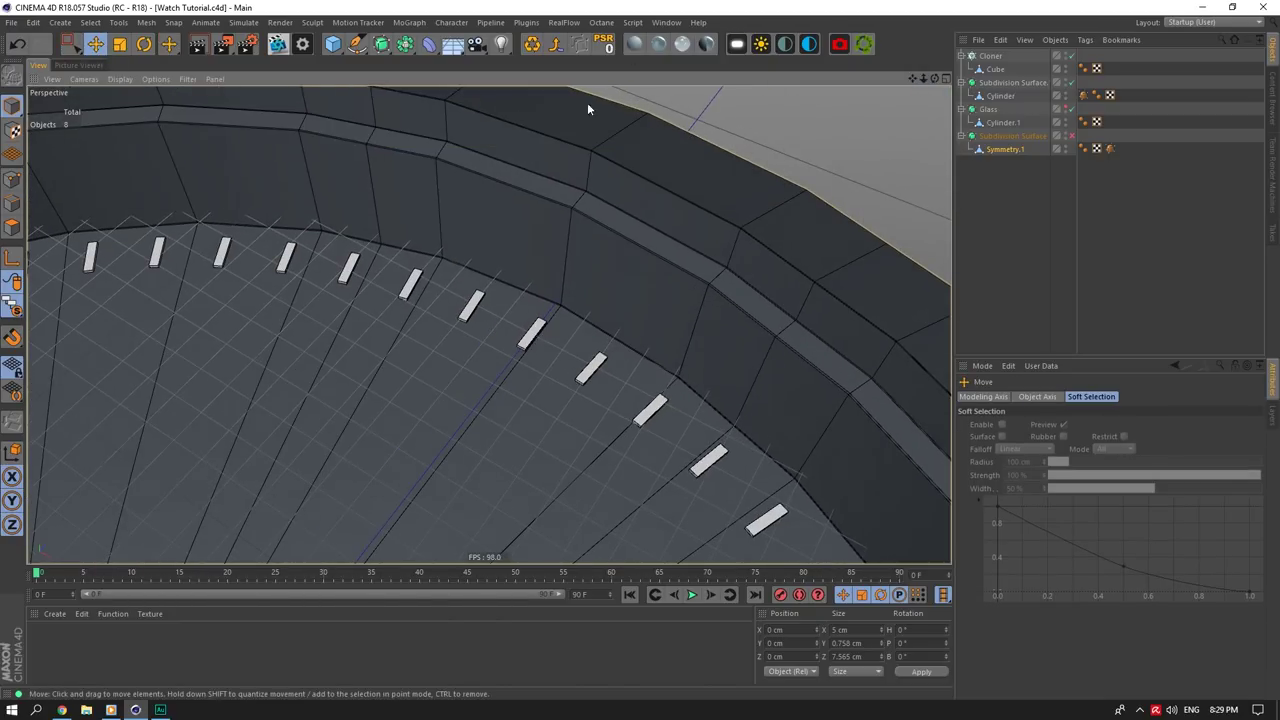
{"action": "left_click", "coordinate": [147, 22]}
{"action": "mouse_move", "coordinate": [162, 56]}
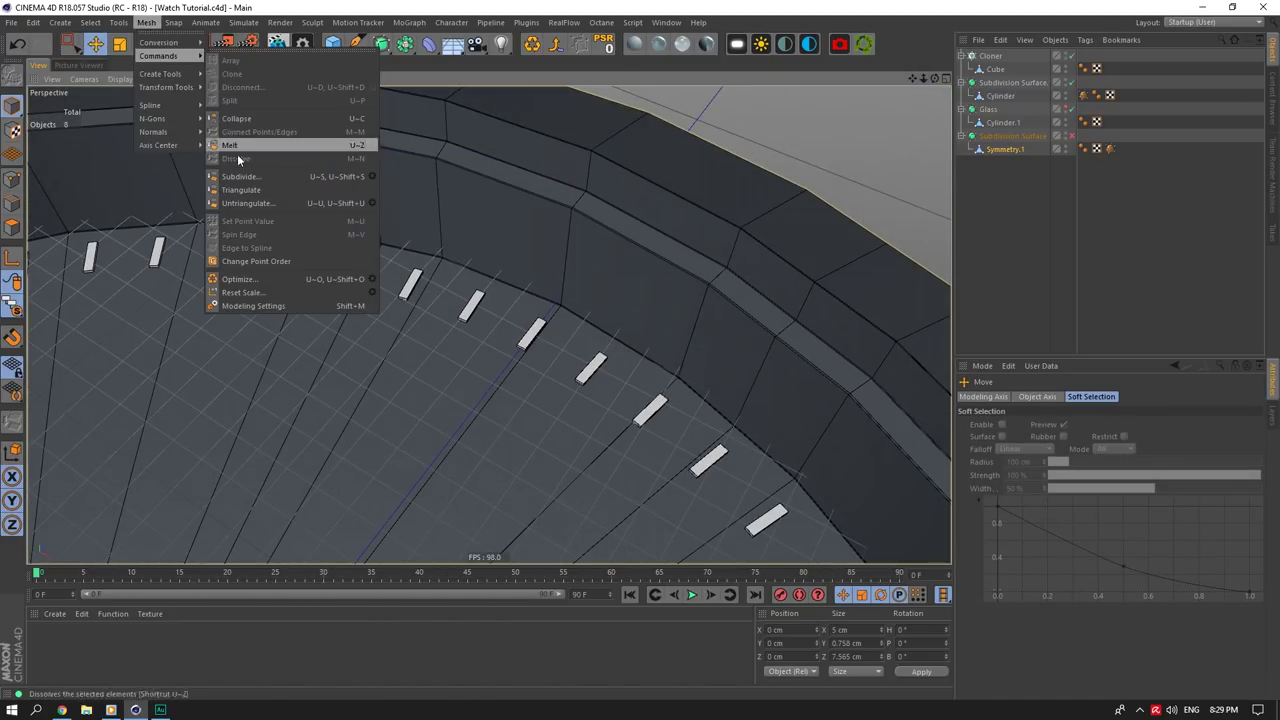
{"action": "left_click", "coordinate": [366, 277]}
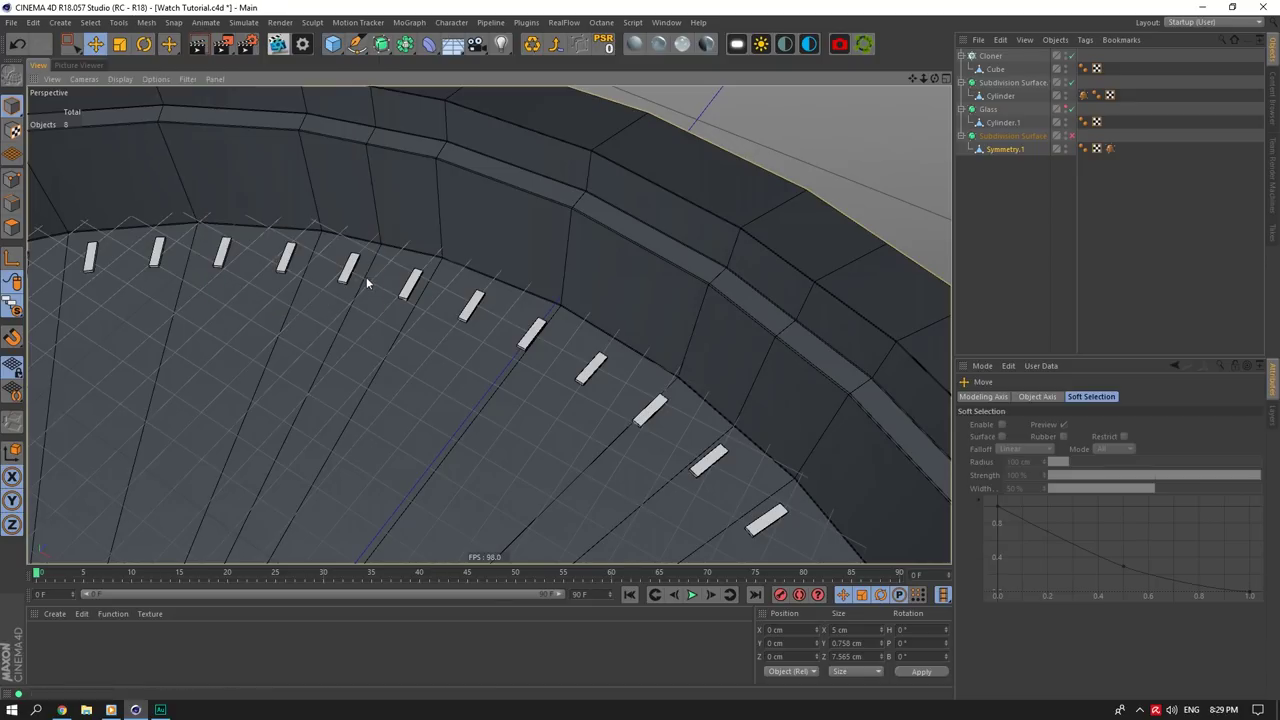
{"action": "right_click_drag", "start_coordinate": [460, 283], "coordinate": [487, 282], "text": "alt"}
{"action": "scroll", "coordinate": [672, 330], "scroll_direction": "down", "scroll_amount": 6}
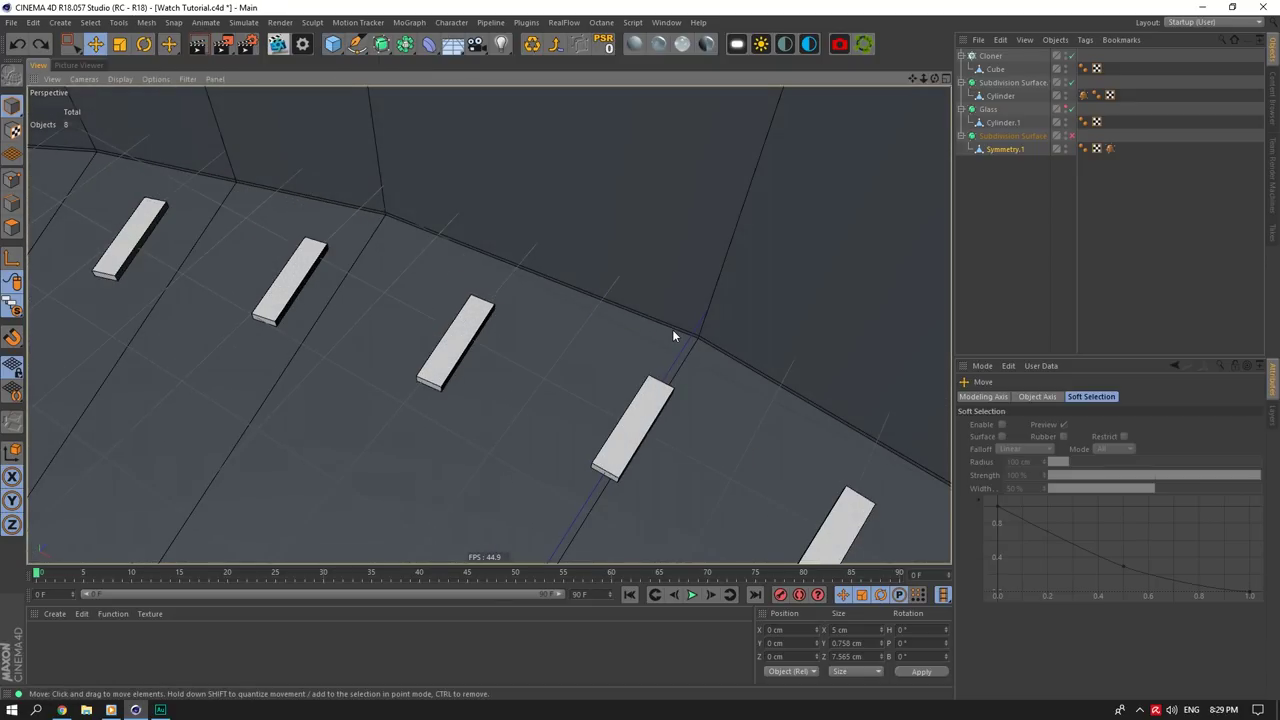
Step: Optimize the case mesh's polygons, unused points and points with a tolerance of 0.001 cm
{"action": "right_click_drag", "start_coordinate": [823, 179], "coordinate": [600, 220], "text": "alt"}
{"action": "middle_click_drag", "start_coordinate": [600, 220], "coordinate": [590, 250], "text": "alt"}
{"action": "left_click_drag", "start_coordinate": [912, 78], "coordinate": [1000, 10]}
{"action": "right_click_drag", "start_coordinate": [501, 347], "coordinate": [723, 234], "text": "alt"}
{"action": "left_click_drag", "start_coordinate": [934, 79], "coordinate": [923, 83]}
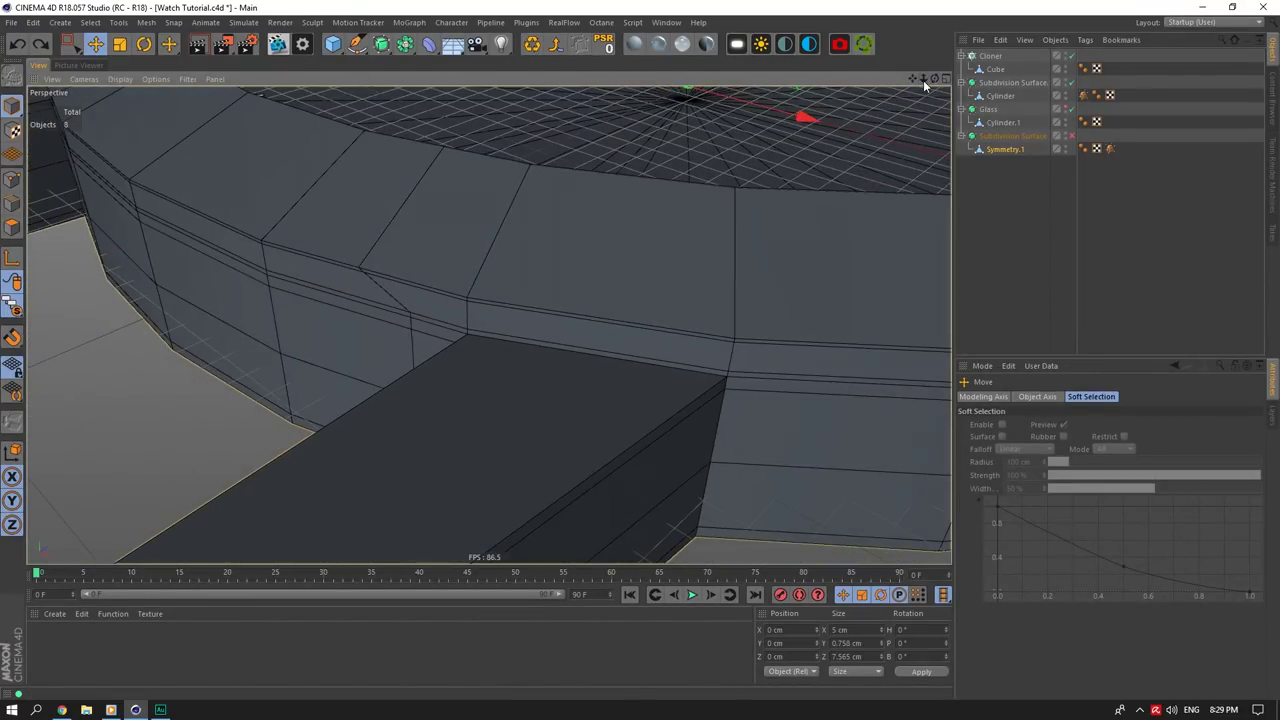
{"action": "right_click_drag", "start_coordinate": [595, 320], "coordinate": [280, 120], "text": "alt"}
{"action": "left_click", "coordinate": [146, 22]}
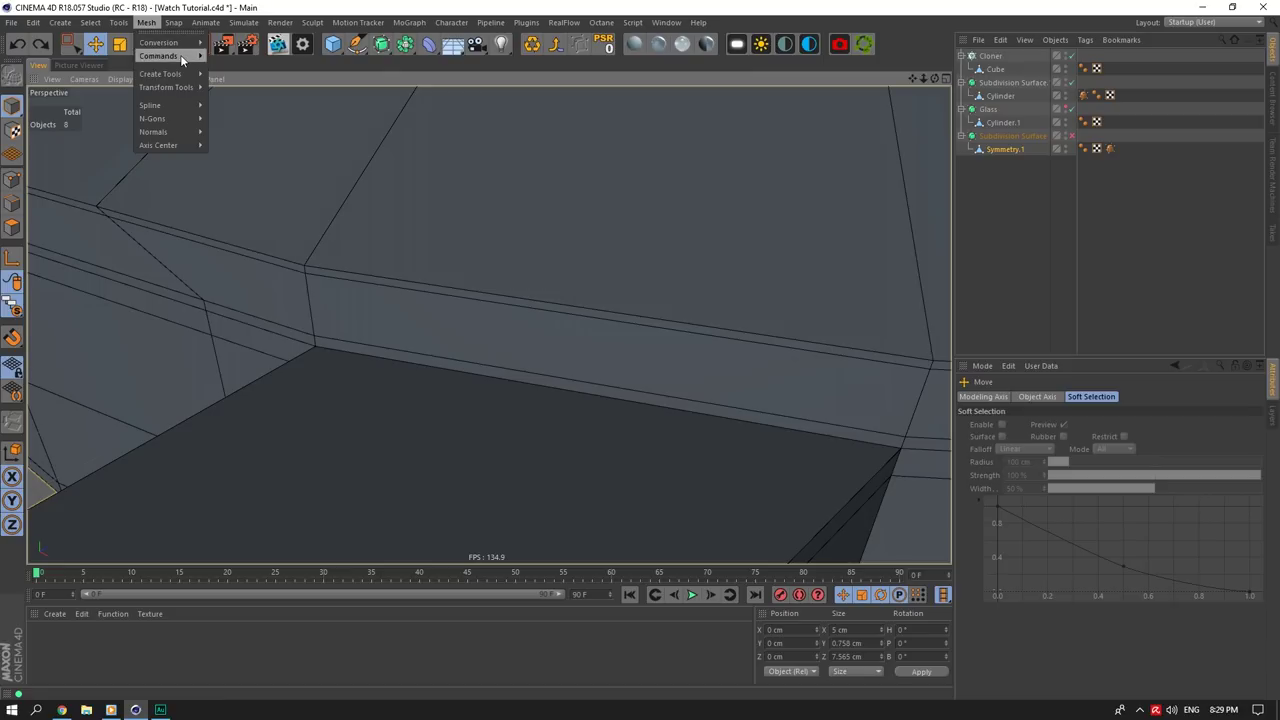
{"action": "mouse_move", "coordinate": [184, 57]}
{"action": "left_click", "coordinate": [371, 281]}
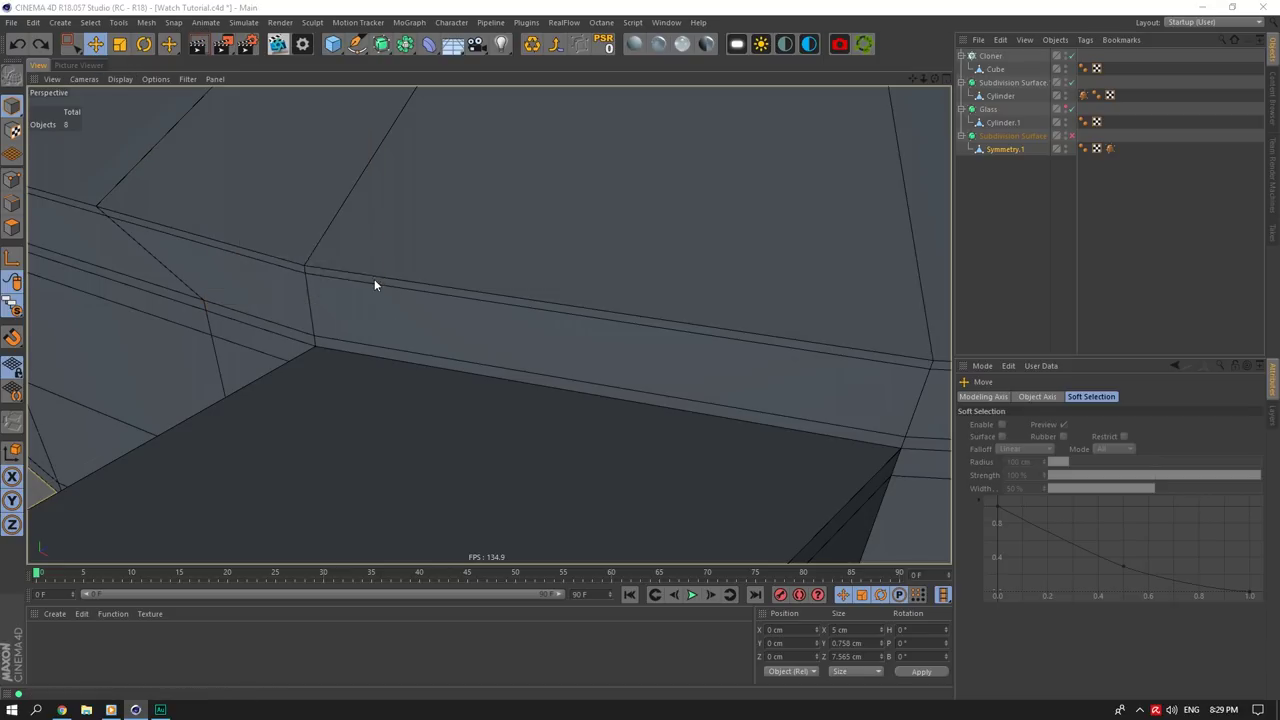
{"action": "left_click", "coordinate": [353, 312]}
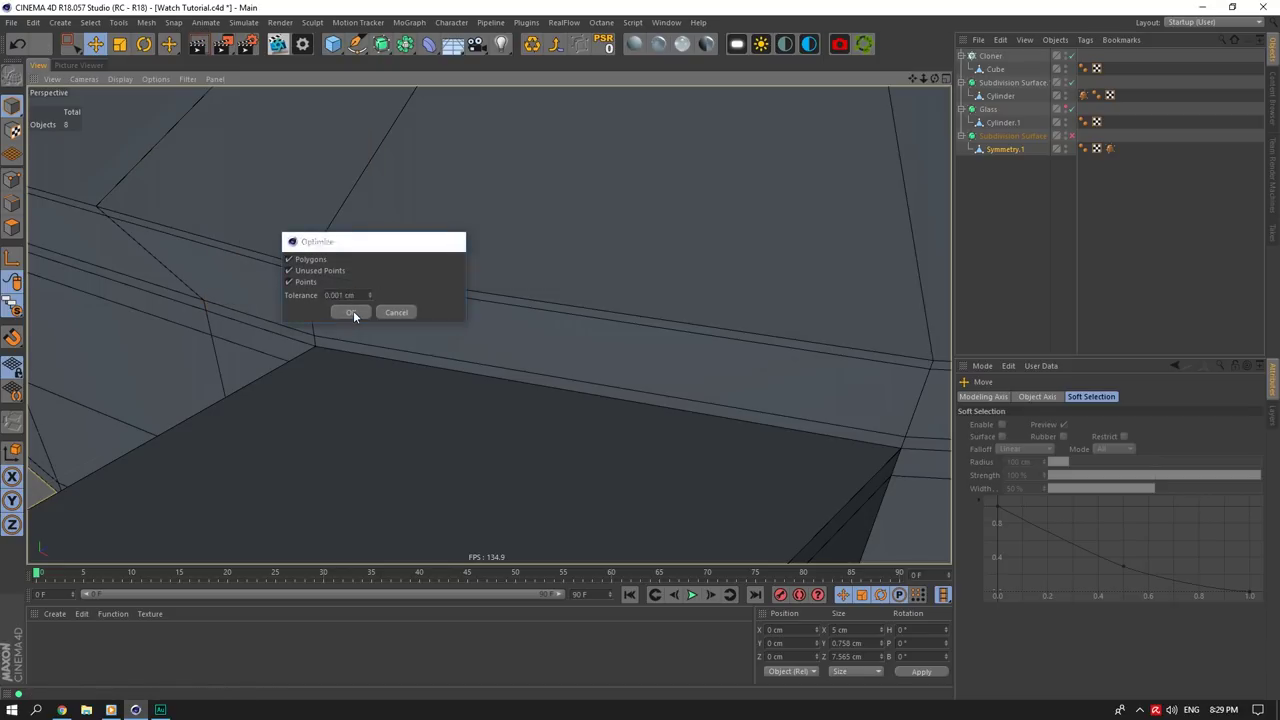
Step: Inspect the optimized case around the dial's edge, including with its subdivision turned on
{"action": "scroll", "coordinate": [573, 257], "scroll_direction": "down", "scroll_amount": 5}
{"action": "left_click_drag", "start_coordinate": [923, 79], "coordinate": [856, 195]}
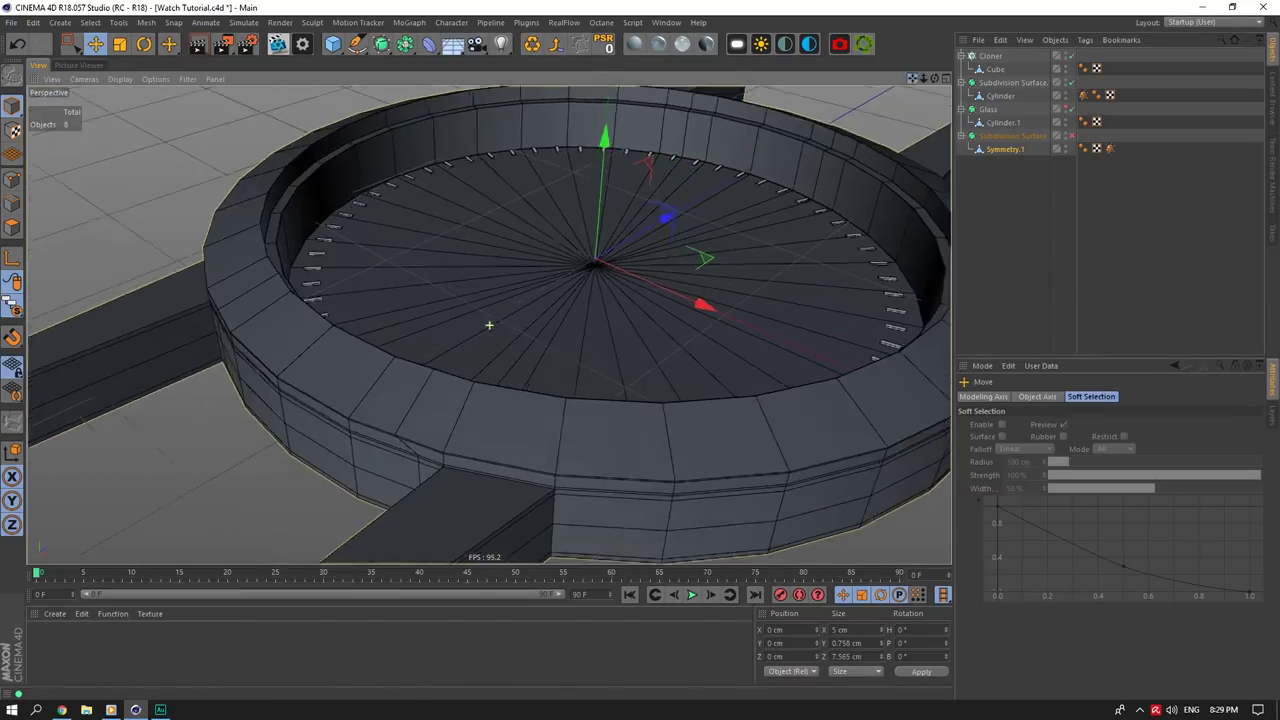
{"action": "scroll", "coordinate": [783, 143], "scroll_direction": "up", "scroll_amount": 6}
{"action": "scroll", "coordinate": [668, 163], "scroll_direction": "up", "scroll_amount": 5}
{"action": "left_click_drag", "start_coordinate": [924, 79], "coordinate": [906, 128]}
{"action": "left_click", "coordinate": [1043, 172]}
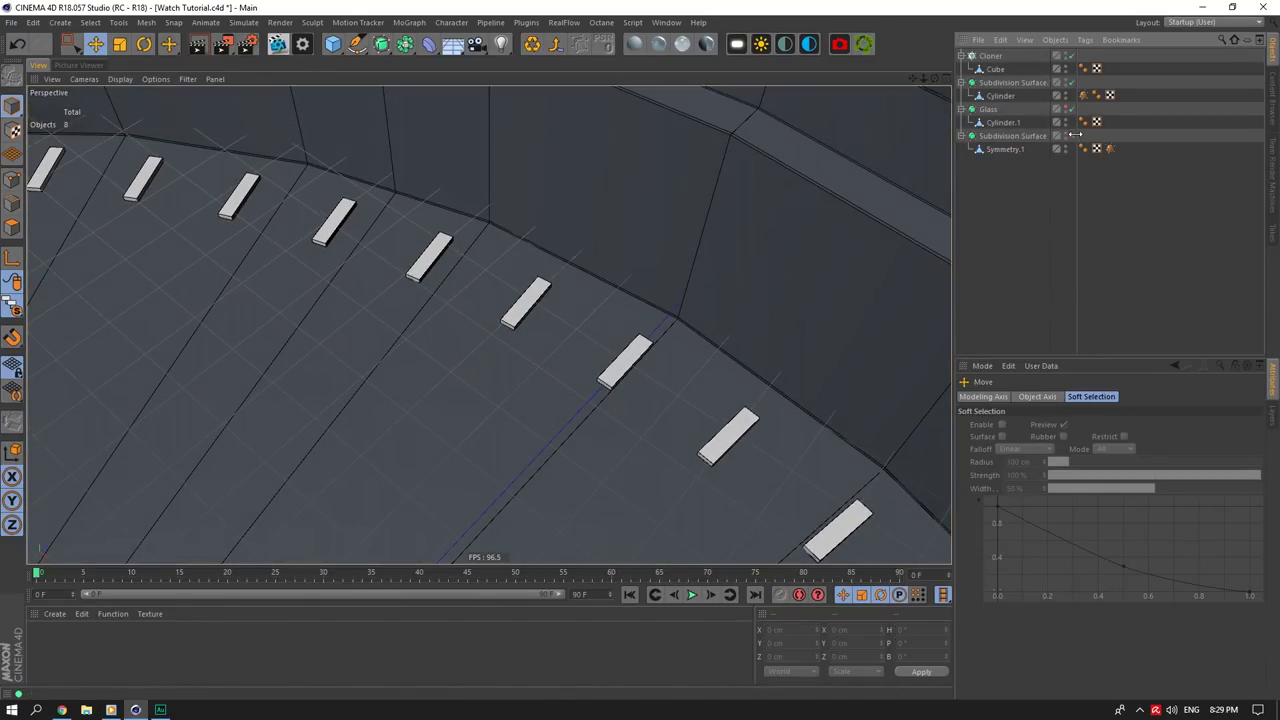
{"action": "left_click", "coordinate": [1073, 136]}
{"action": "left_click_drag", "start_coordinate": [924, 79], "coordinate": [978, 135]}
Step: With the case's subdivision off, add a loop cut around the dial face close to its outer edge, at 99.764% offset
{"action": "left_click", "coordinate": [1071, 136]}
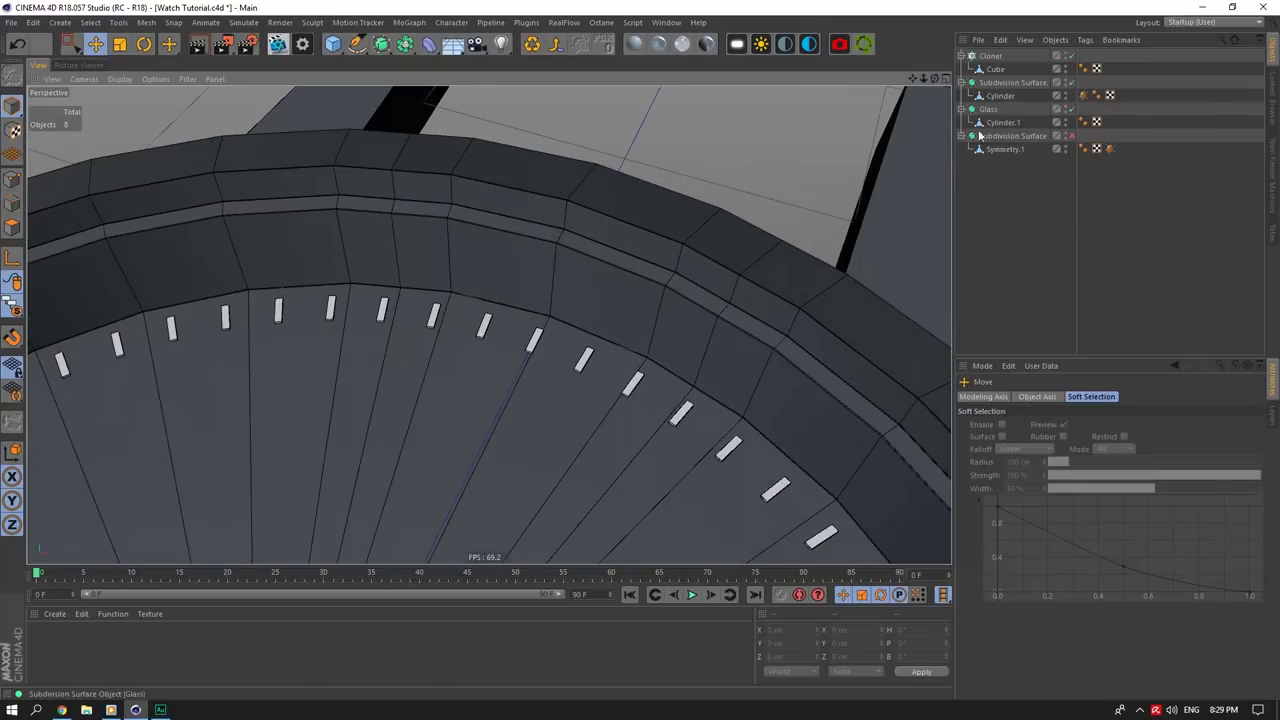
{"action": "left_click", "coordinate": [1004, 149]}
{"action": "scroll", "coordinate": [548, 277], "scroll_direction": "up", "scroll_amount": 5}
{"action": "left_click", "coordinate": [17, 206]}
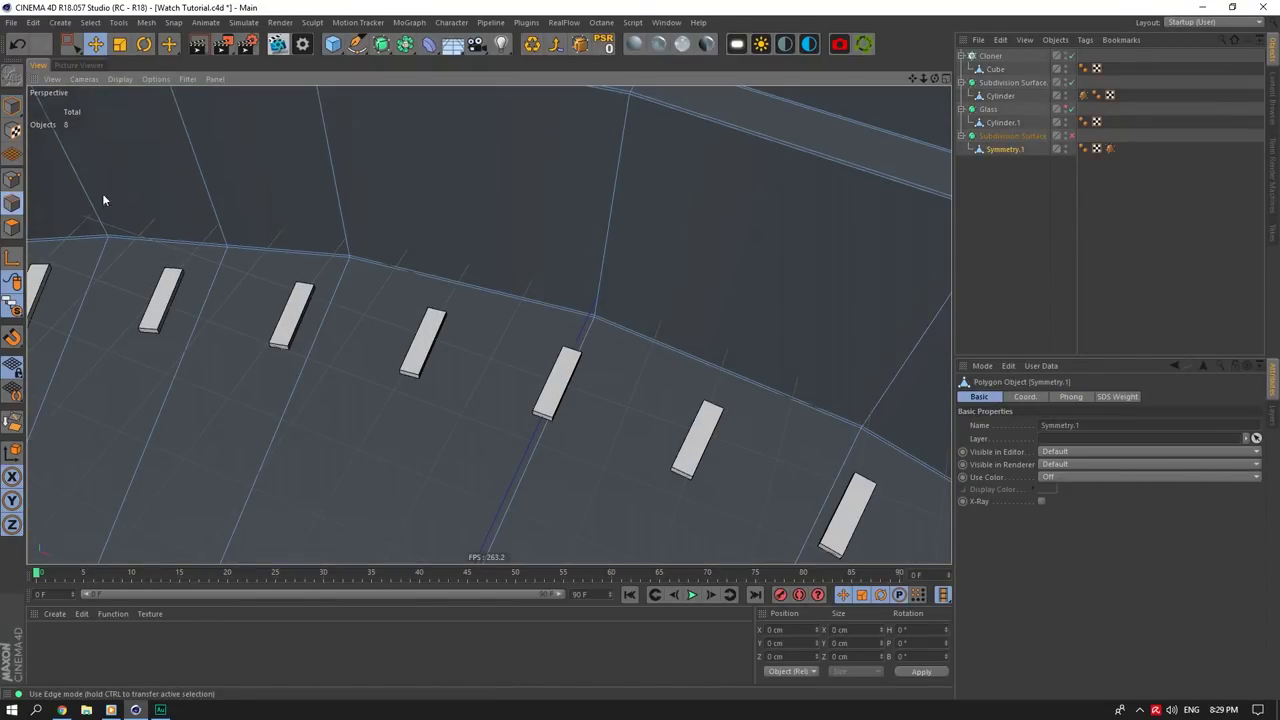
{"action": "right_click", "coordinate": [553, 318]}
{"action": "left_click", "coordinate": [631, 490]}
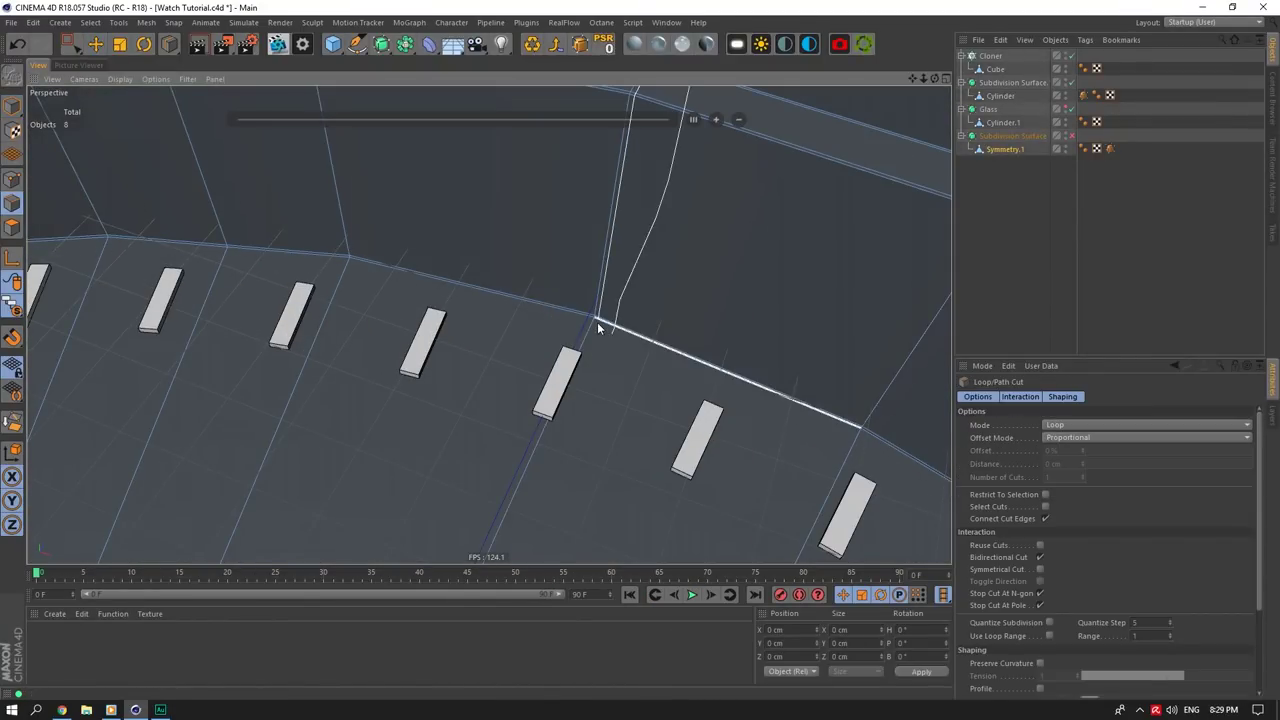
{"action": "scroll", "coordinate": [595, 321], "scroll_direction": "up", "scroll_amount": 6}
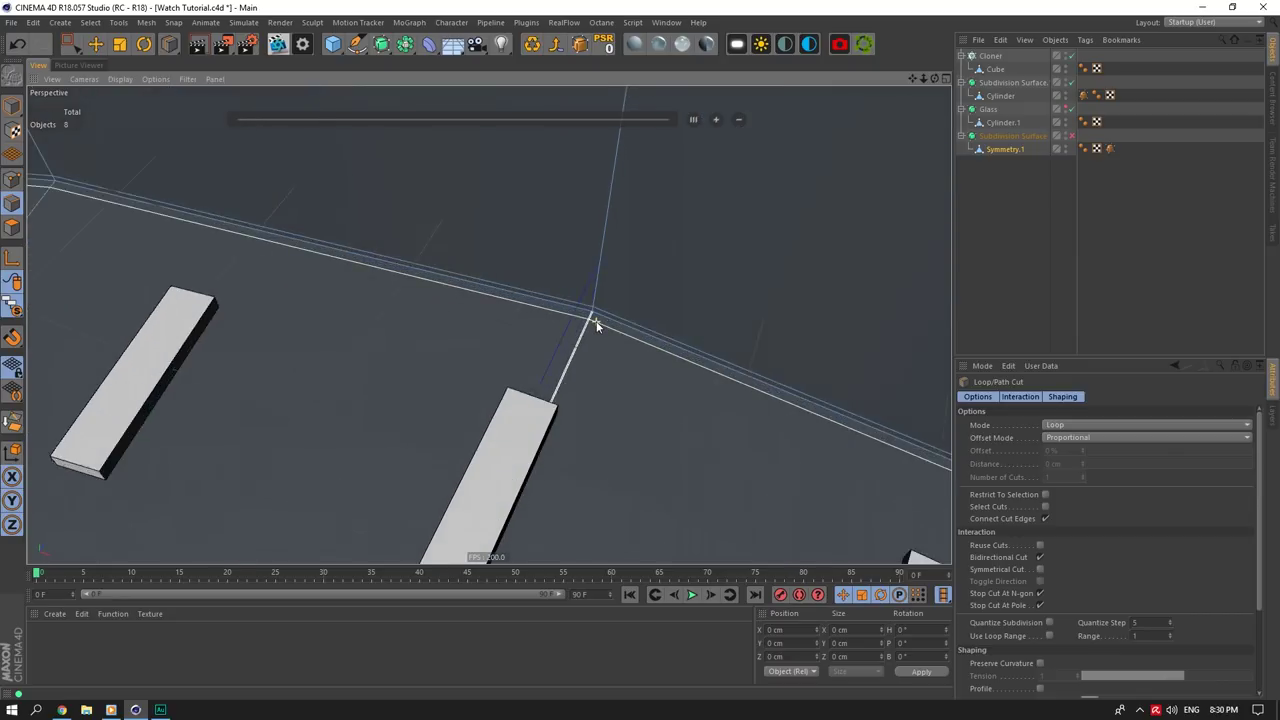
{"action": "left_click", "coordinate": [587, 313]}
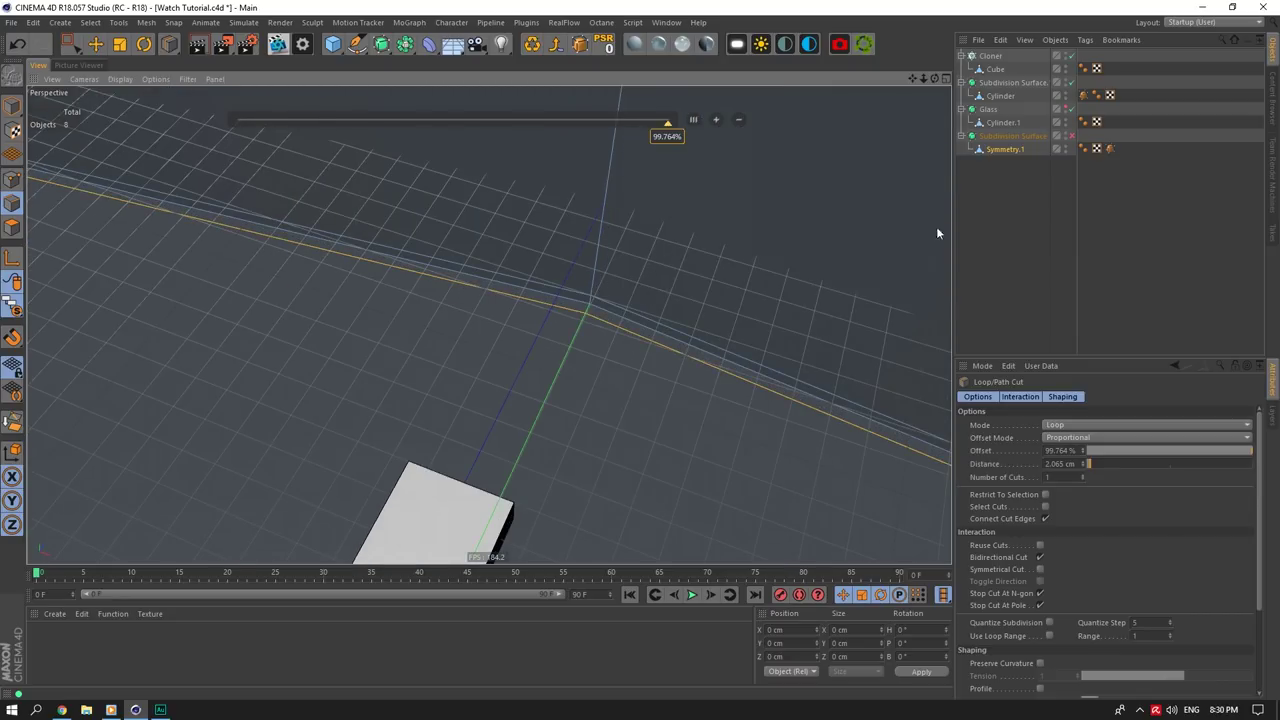
Step: Turn the case's subdivision back on and check the smoothed dial edge and the whole case
{"action": "scroll", "coordinate": [610, 270], "scroll_direction": "down", "scroll_amount": 10}
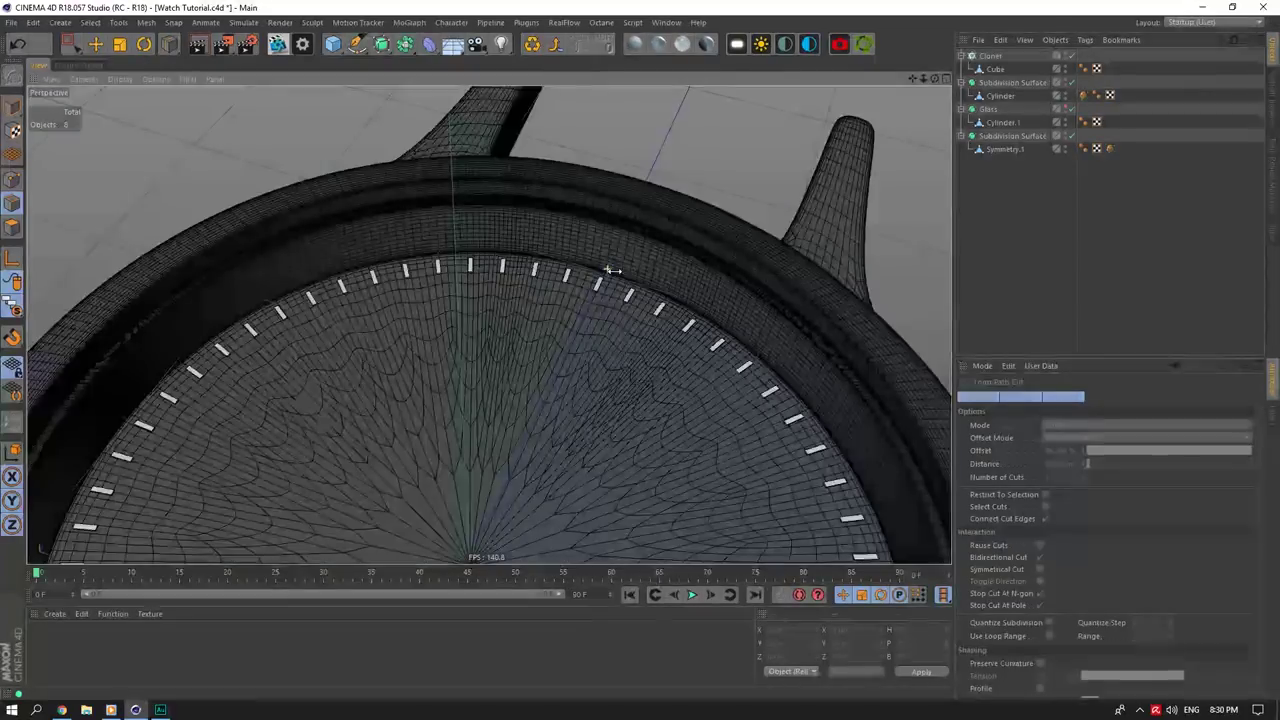
{"action": "scroll", "coordinate": [608, 269], "scroll_direction": "down", "scroll_amount": 5}
{"action": "mouse_move", "coordinate": [935, 79]}
{"action": "left_mouse_down"}
{"action": "mouse_move", "coordinate": [912, 80]}
{"action": "mouse_move", "coordinate": [935, 81]}
{"action": "left_mouse_up"}
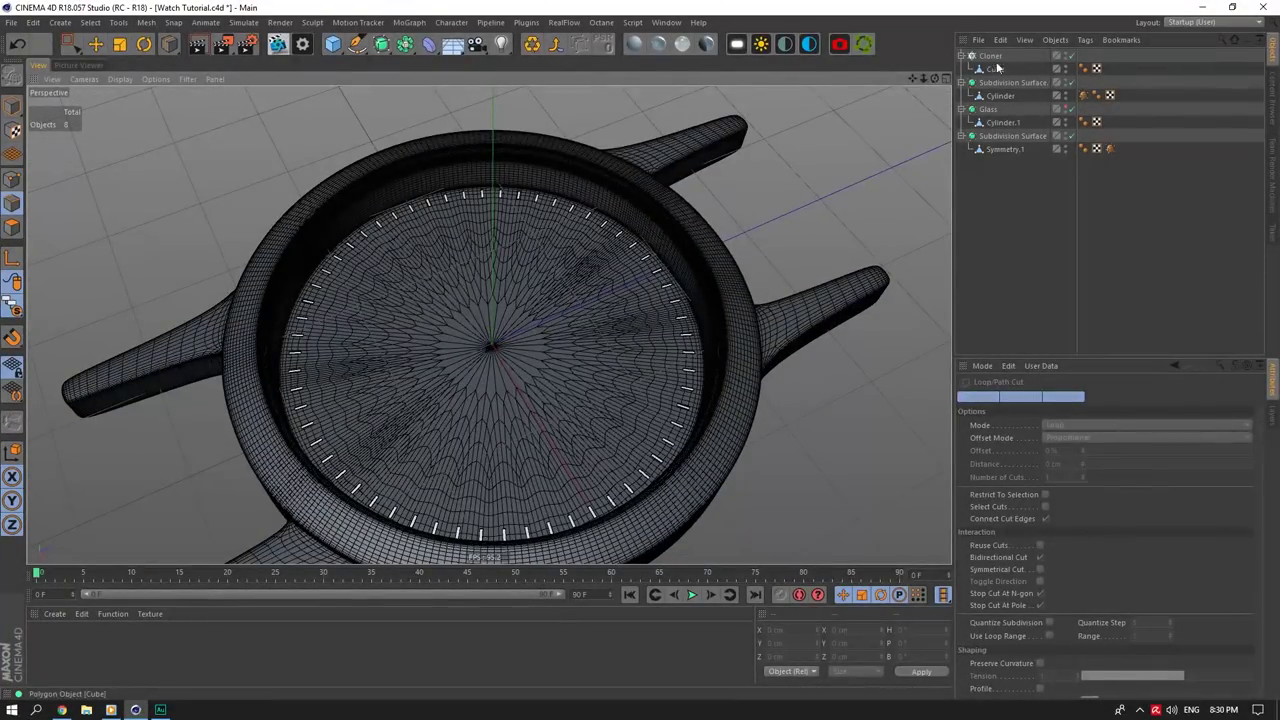
Step: Select the dial marker cloner and compare the markers with the watch reference photo in the browser
{"action": "left_click", "coordinate": [992, 57]}
{"action": "scroll", "coordinate": [514, 253], "scroll_direction": "up", "scroll_amount": 4}
{"action": "left_click", "coordinate": [12, 106]}
{"action": "left_click", "coordinate": [98, 45]}
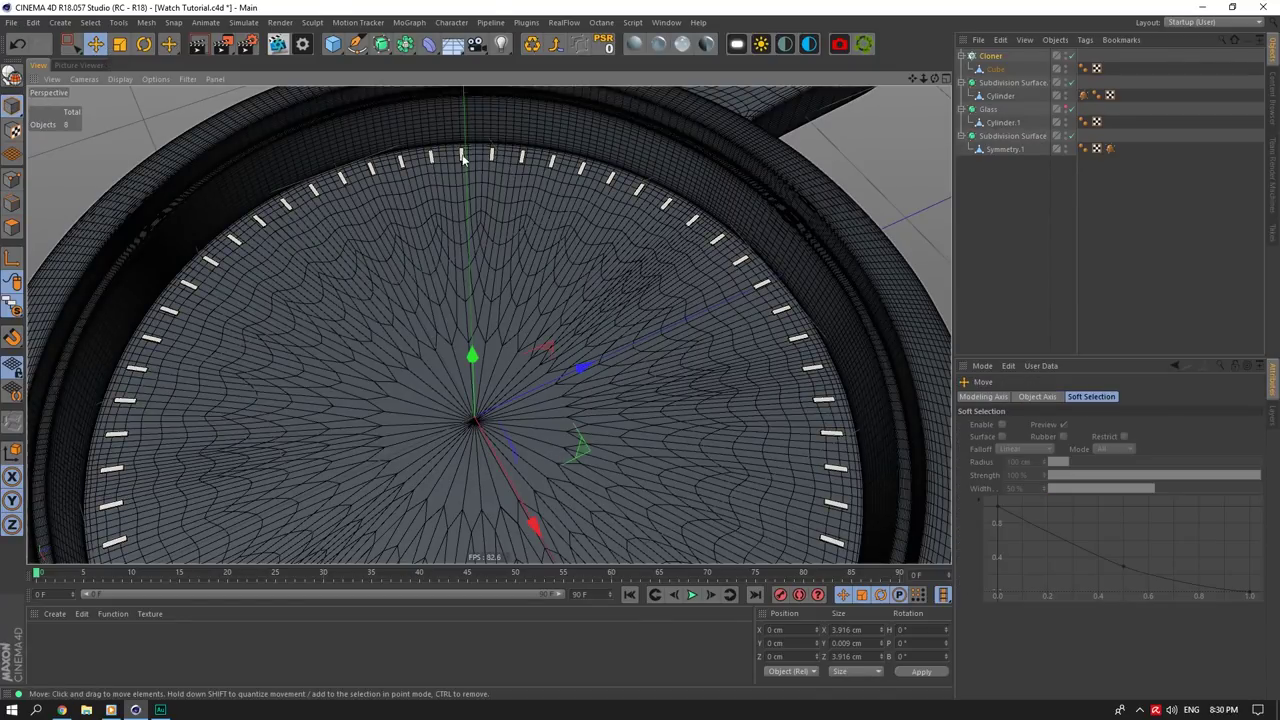
{"action": "left_click", "coordinate": [434, 156]}
{"action": "left_click_drag", "start_coordinate": [912, 79], "coordinate": [913, 82]}
{"action": "left_click", "coordinate": [65, 712]}
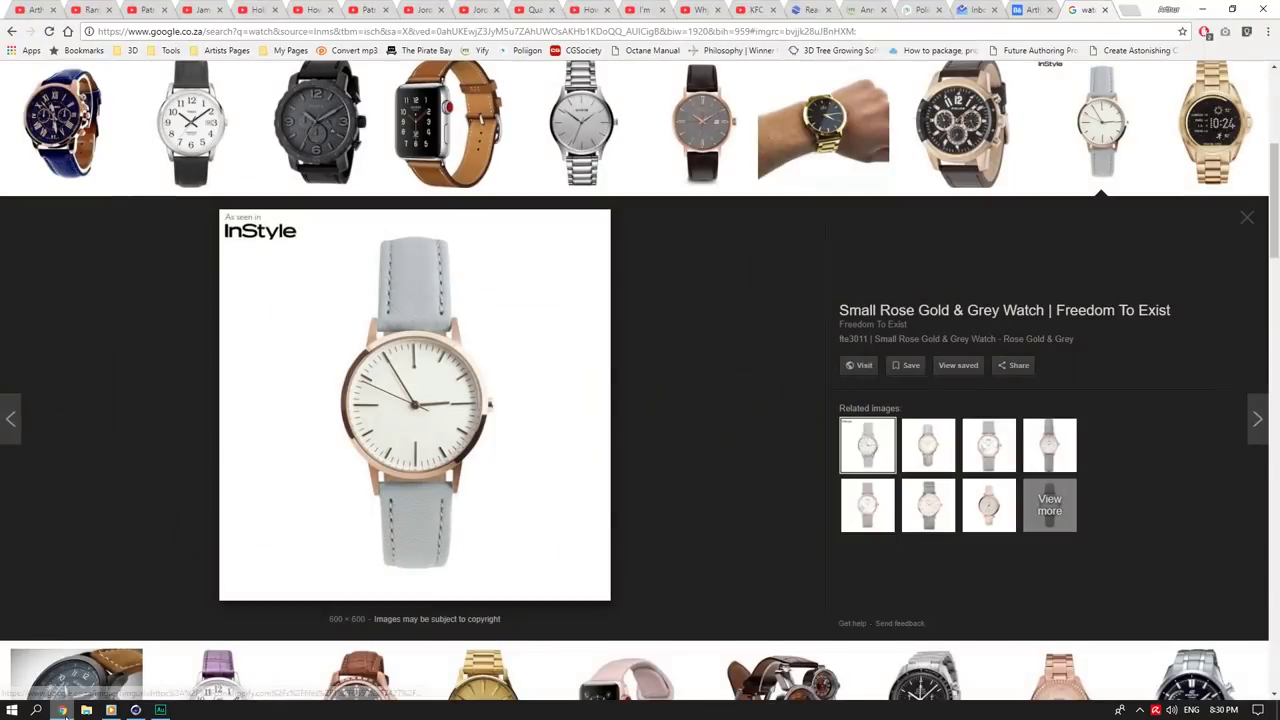
{"action": "left_click", "coordinate": [65, 714]}
Step: Scale the dial marker cube to about 0.012 cm wide and 0.142 cm long, comparing its proportions with the watch reference photo
{"action": "left_click", "coordinate": [995, 70]}
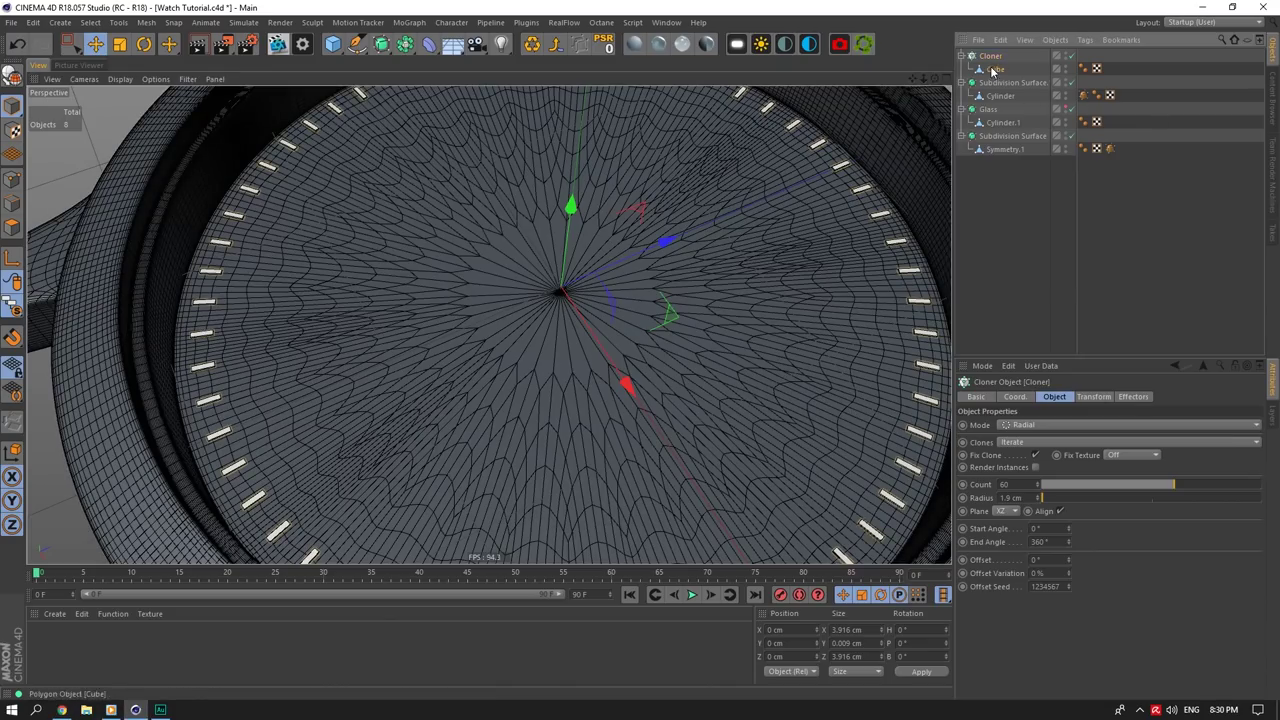
{"action": "left_click", "coordinate": [119, 46]}
{"action": "mouse_move", "coordinate": [672, 242]}
{"action": "left_mouse_down"}
{"action": "mouse_move", "coordinate": [806, 214]}
{"action": "mouse_move", "coordinate": [792, 229]}
{"action": "left_mouse_up"}
{"action": "left_click", "coordinate": [62, 711]}
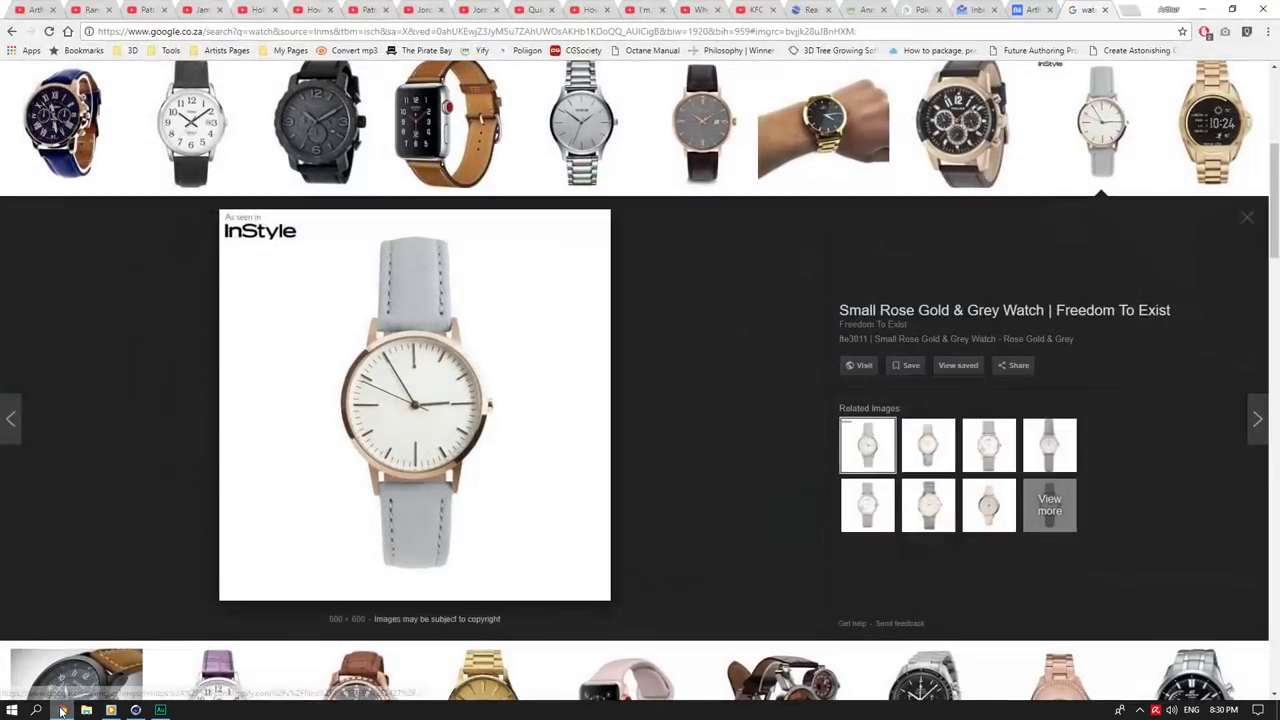
{"action": "left_click", "coordinate": [62, 710]}
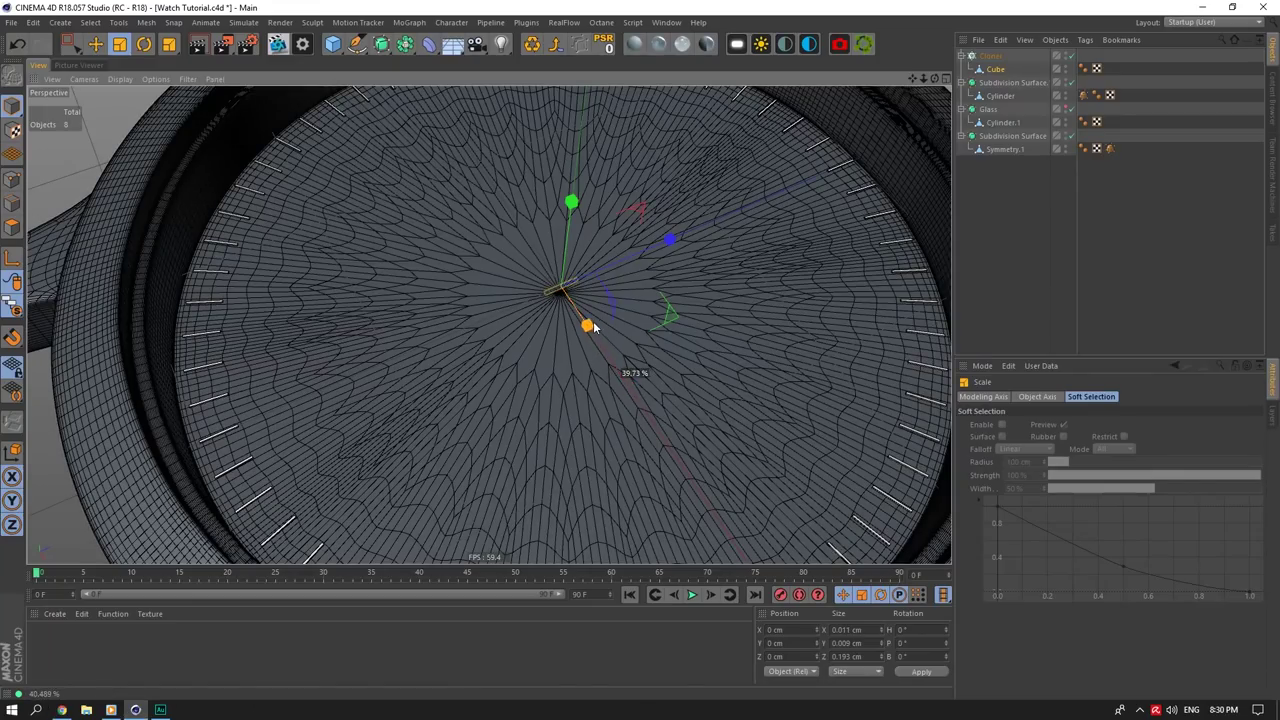
{"action": "left_click", "coordinate": [62, 710]}
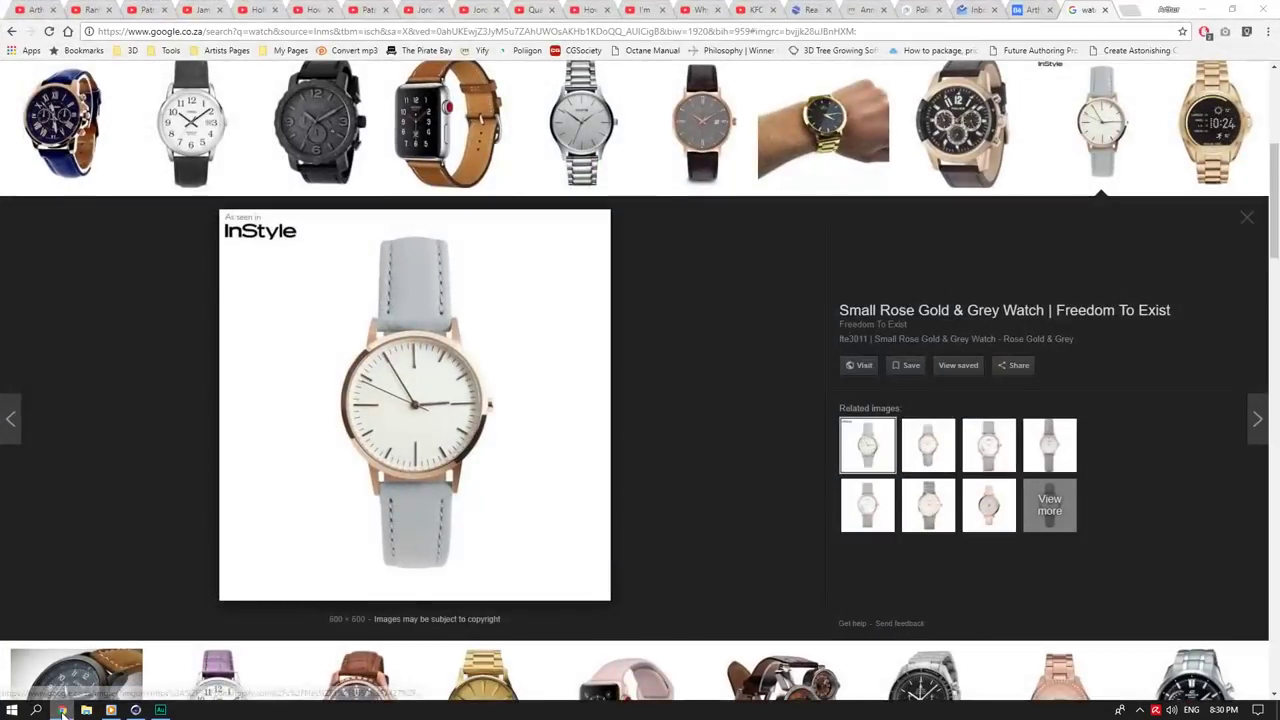
{"action": "left_click", "coordinate": [62, 710]}
{"action": "left_click_drag", "start_coordinate": [691, 237], "coordinate": [651, 252]}
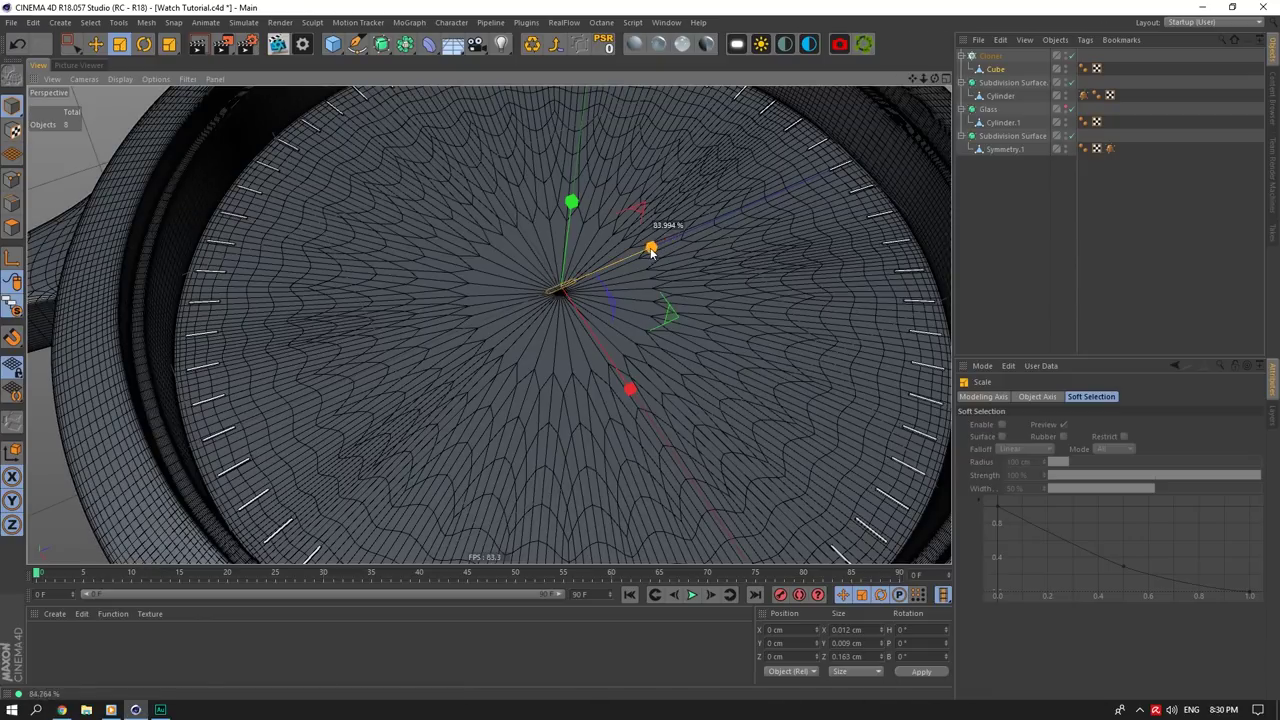
Step: Set the marker cloner's radius to 1.86 cm, checking the spacing from the dial's edge against the reference photo
{"action": "left_click", "coordinate": [998, 57]}
{"action": "double_click", "coordinate": [1013, 497]}
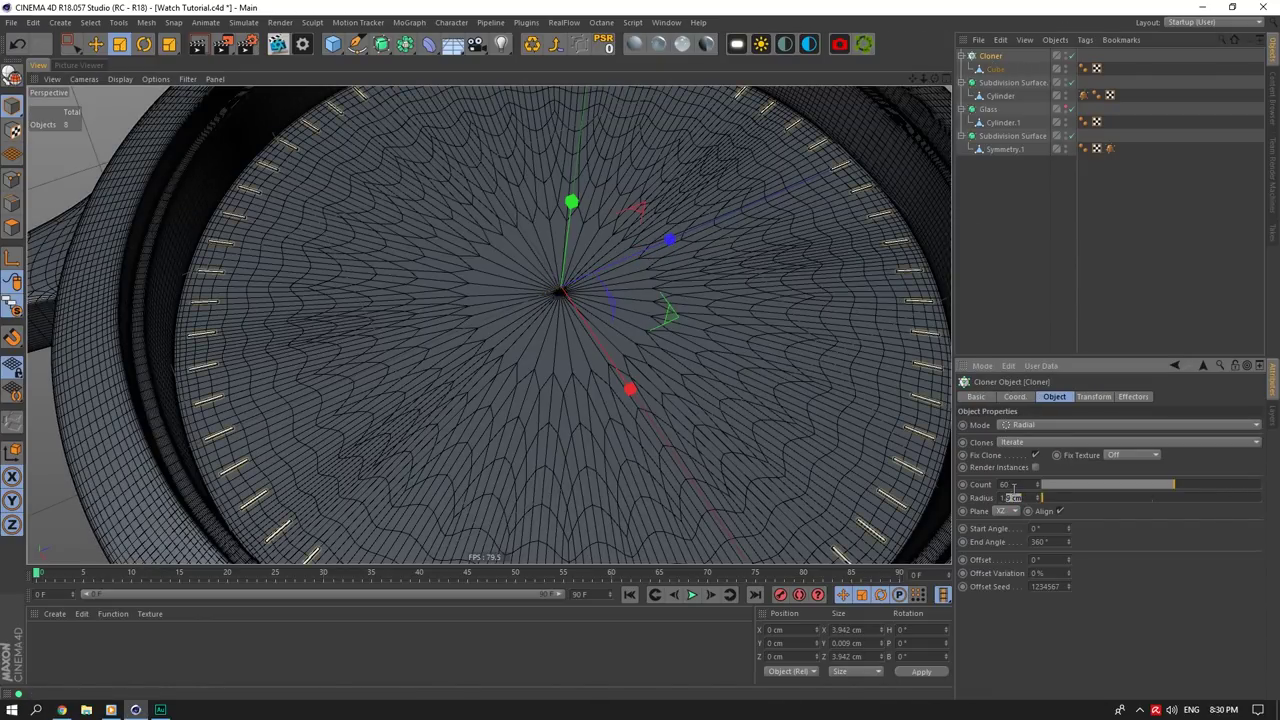
{"action": "left_click", "coordinate": [61, 710]}
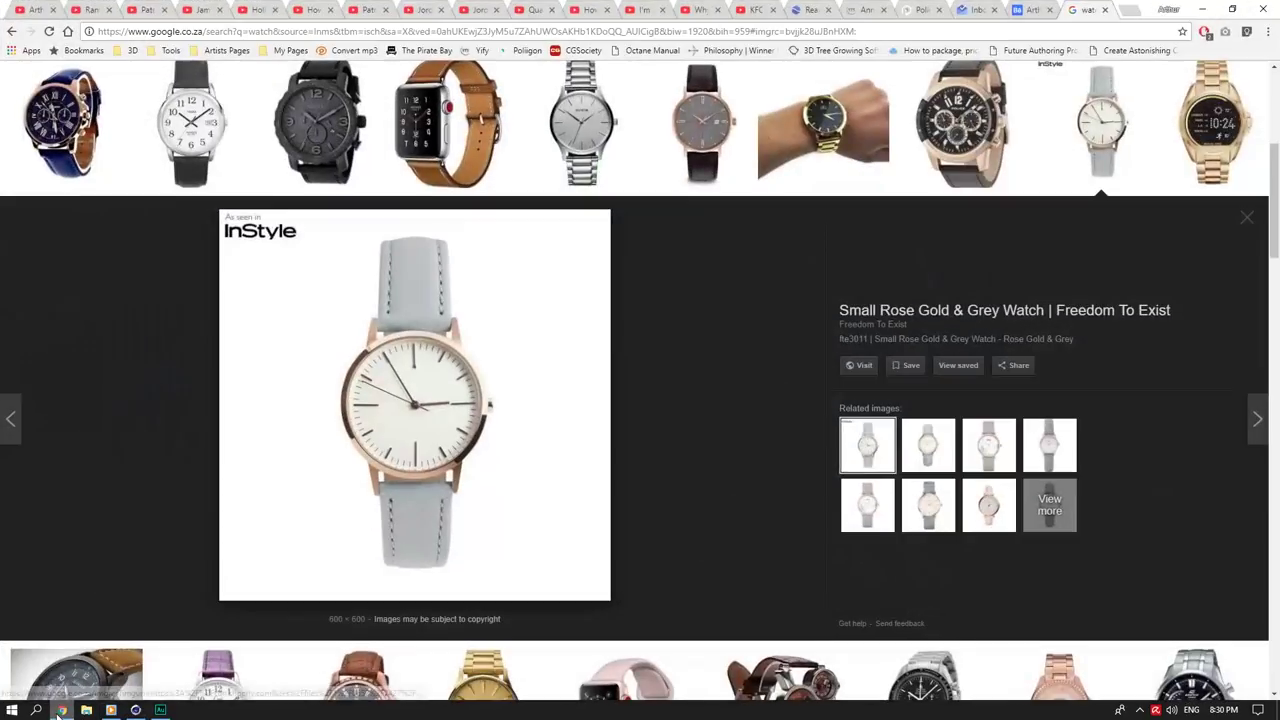
{"action": "left_click", "coordinate": [61, 710]}
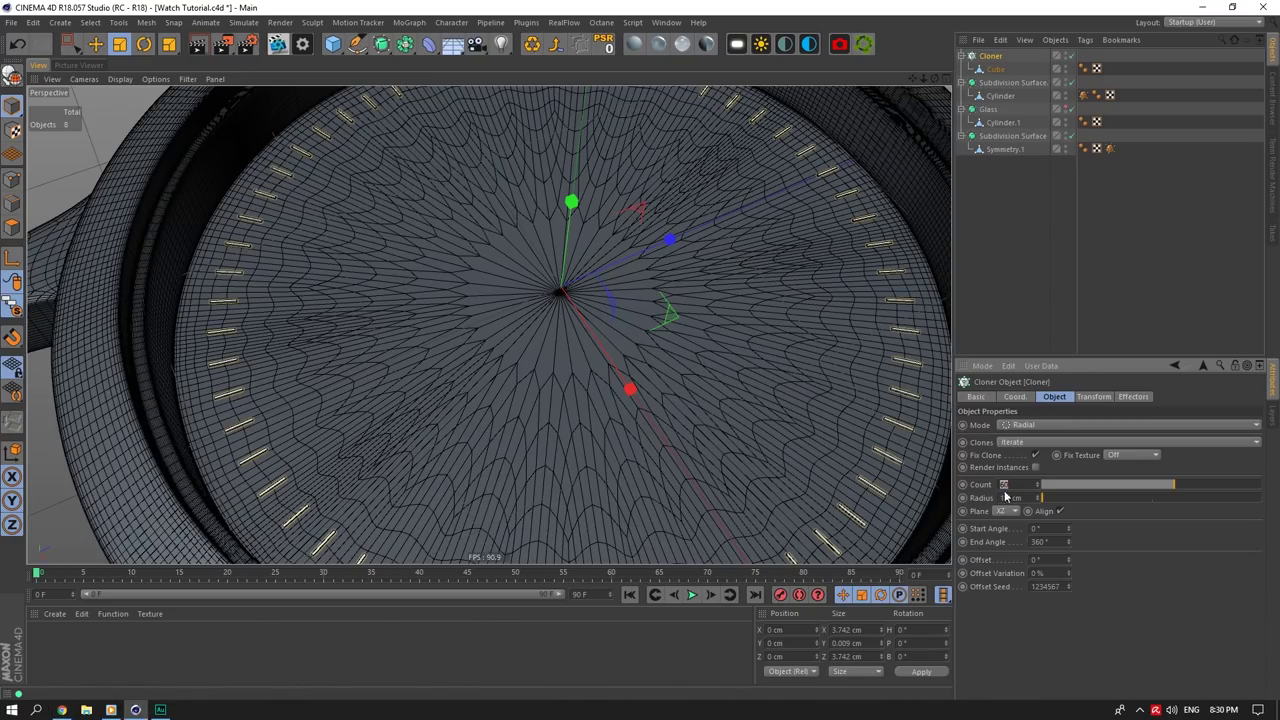
{"action": "type", "text": "85"}
{"action": "left_click", "coordinate": [1021, 488]}
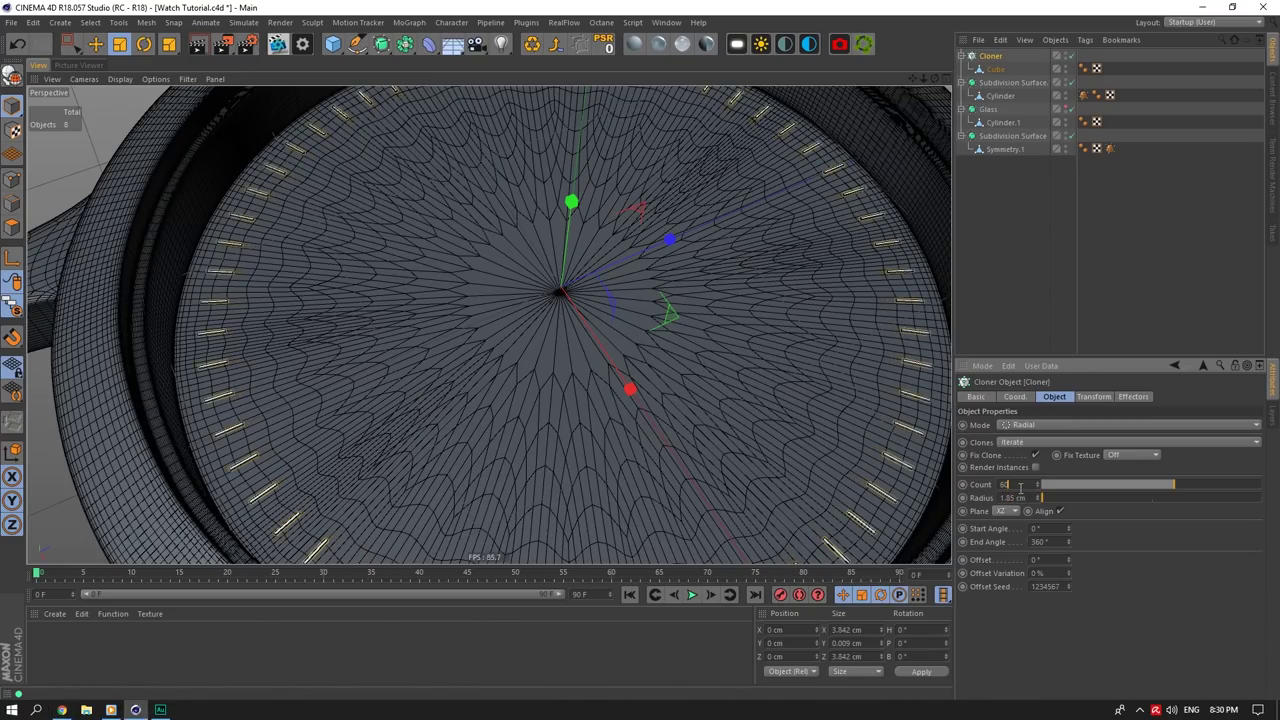
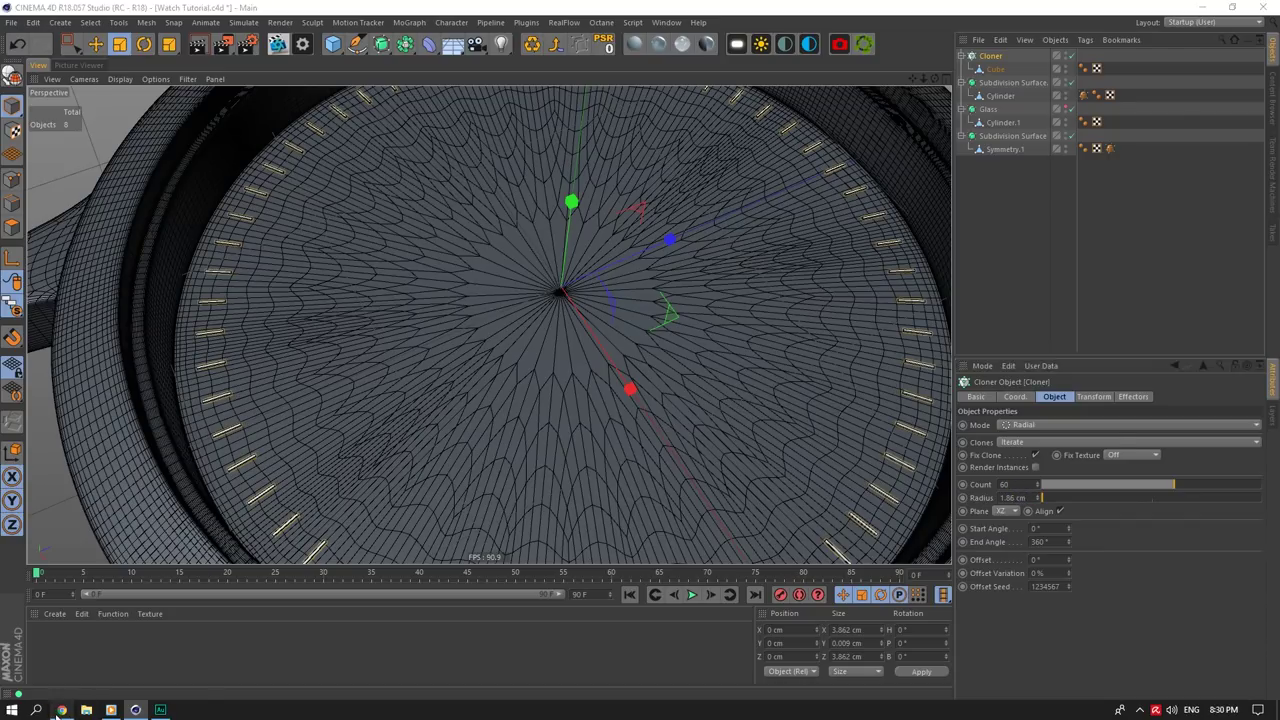
{"action": "left_click", "coordinate": [61, 710]}
{"action": "left_click", "coordinate": [58, 714]}
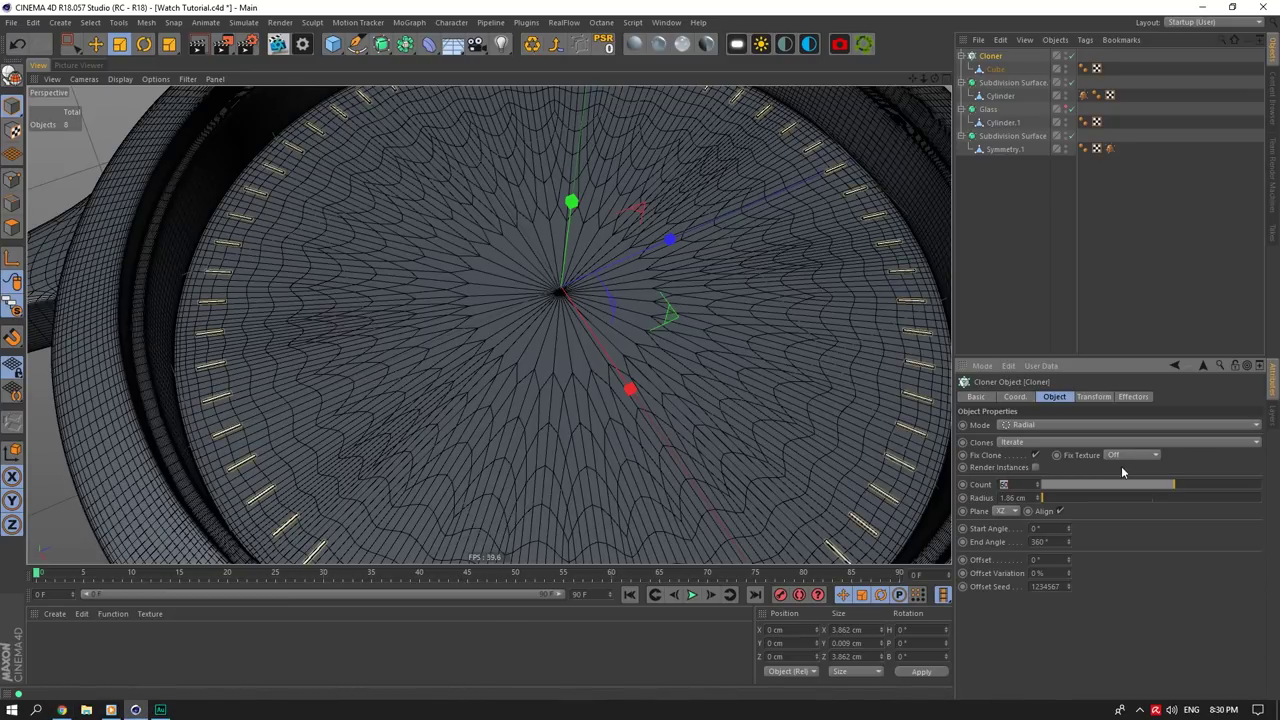
Step: Examine up close how the cloned markers sit on the dial surface
{"action": "right_click_drag", "start_coordinate": [407, 265], "coordinate": [807, 224], "text": "alt"}
{"action": "left_click_drag", "start_coordinate": [935, 78], "coordinate": [925, 20]}
{"action": "scroll", "coordinate": [287, 114], "scroll_direction": "up", "scroll_amount": 5}
{"action": "key", "text": "e"}
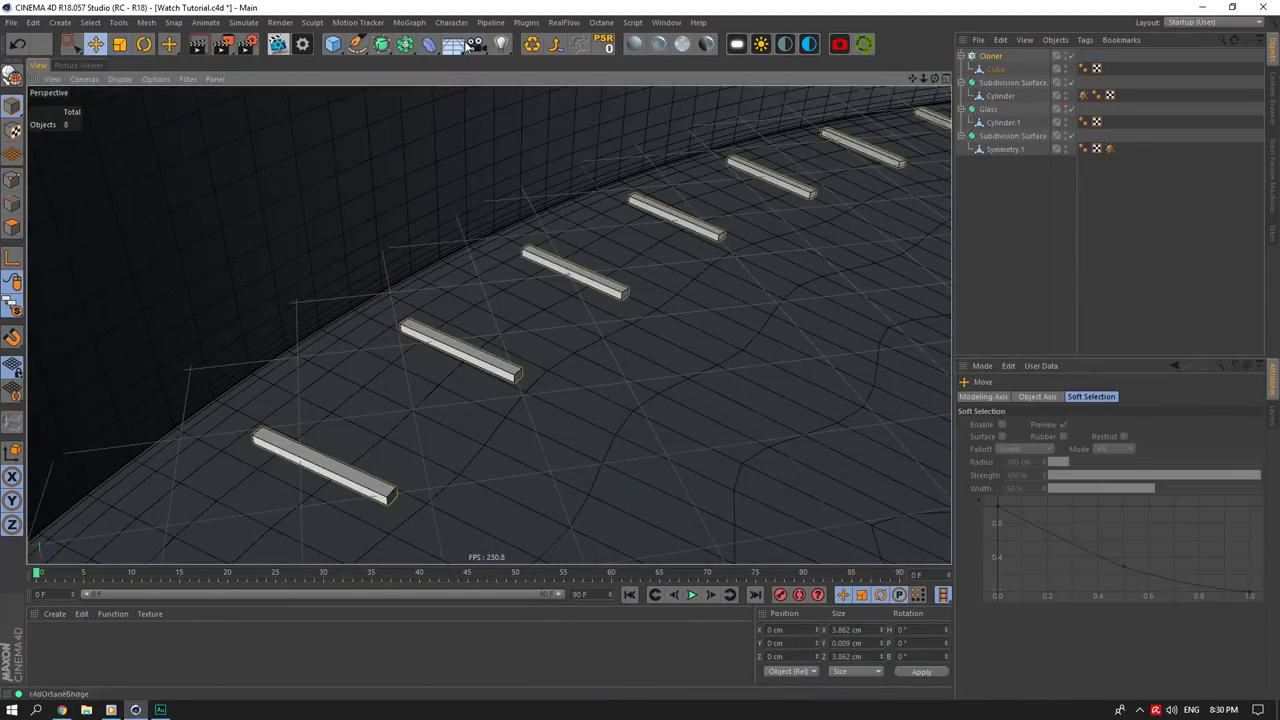
{"action": "left_click_drag", "start_coordinate": [935, 78], "coordinate": [430, 12]}
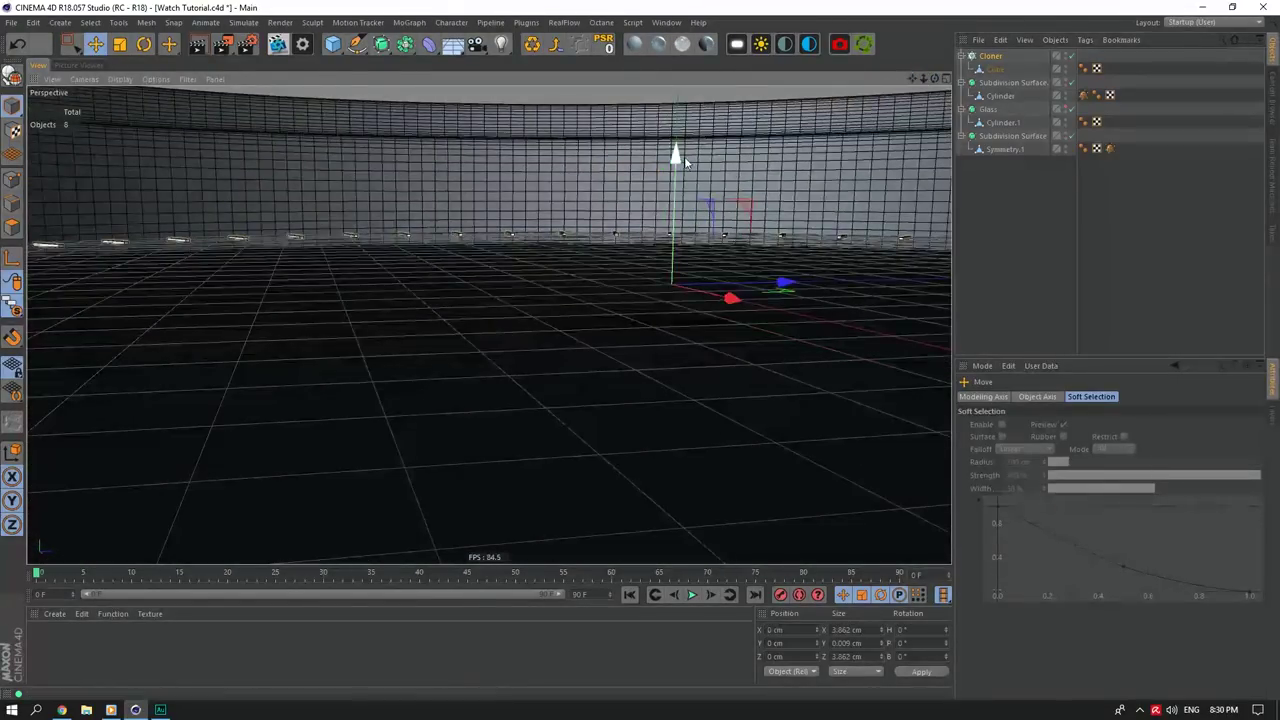
{"action": "left_click_drag", "start_coordinate": [935, 78], "coordinate": [939, 155]}
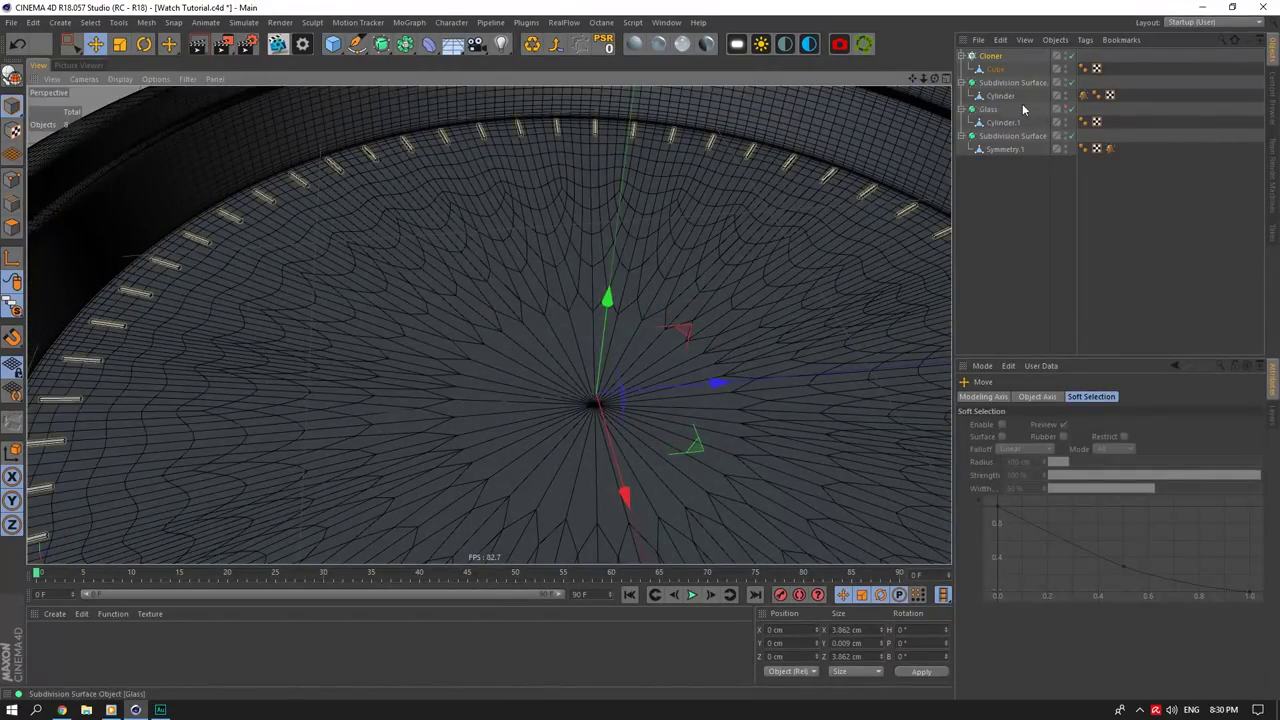
Step: Select the case mesh for polygon editing and turn off its subdivision
{"action": "left_click", "coordinate": [1002, 97]}
{"action": "left_click", "coordinate": [1001, 123]}
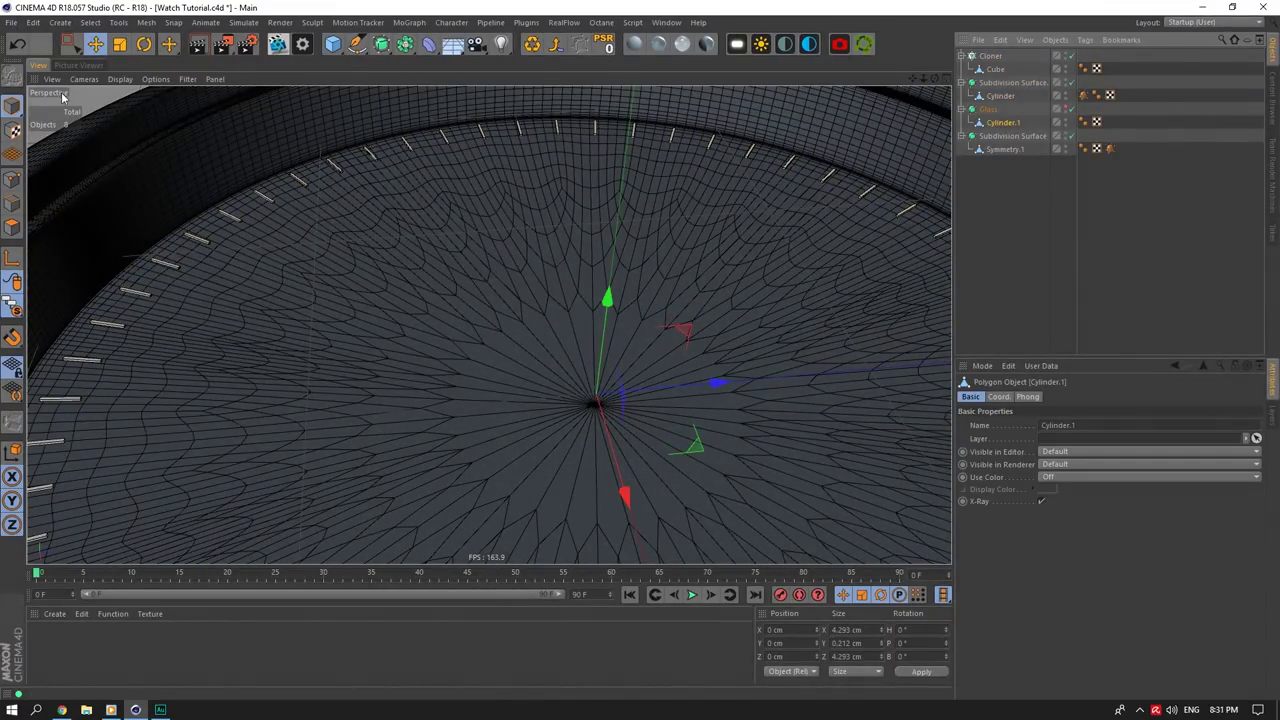
{"action": "left_click", "coordinate": [1022, 150]}
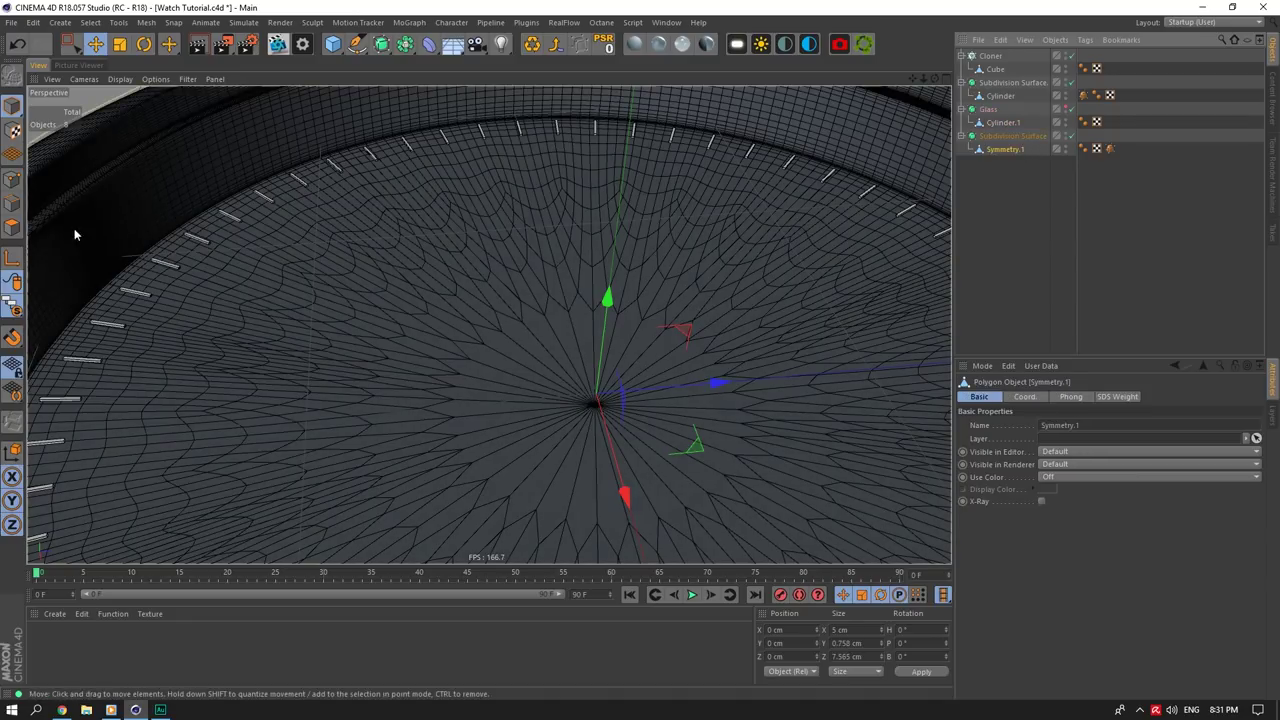
{"action": "left_click", "coordinate": [12, 228]}
{"action": "scroll", "coordinate": [172, 182], "scroll_direction": "up", "scroll_amount": 3}
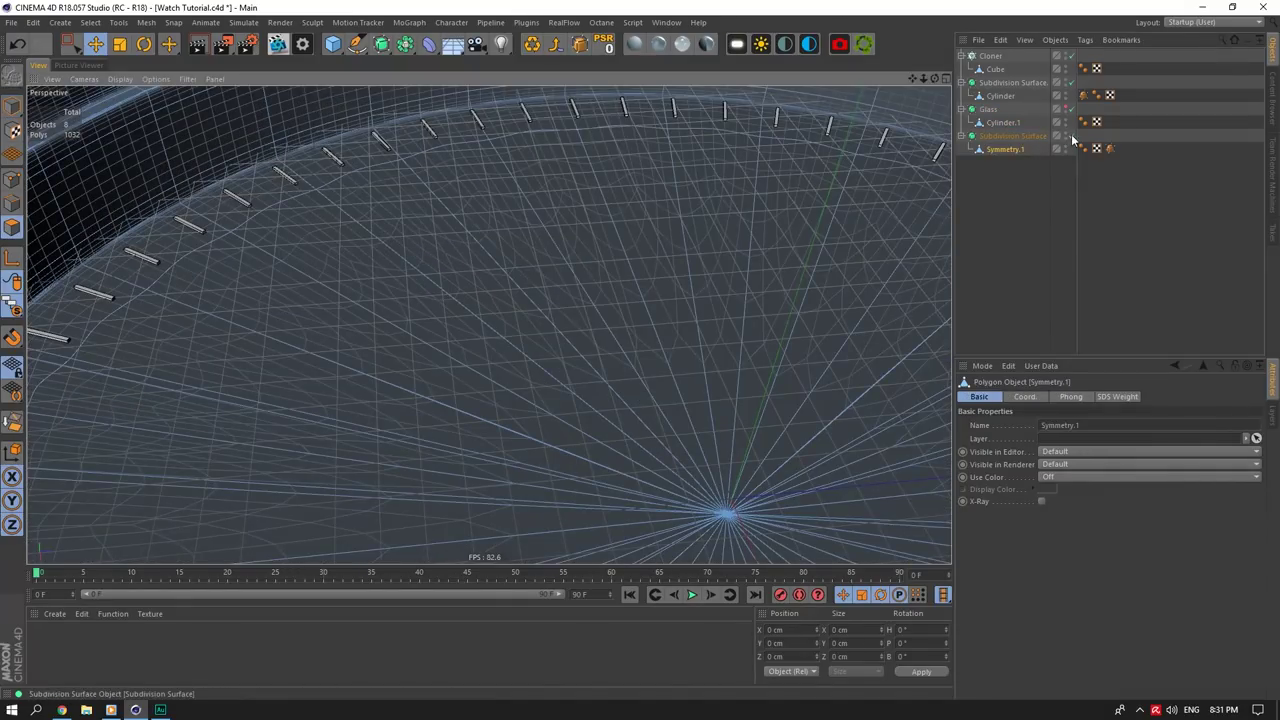
{"action": "left_click", "coordinate": [1072, 137]}
{"action": "scroll", "coordinate": [278, 132], "scroll_direction": "up", "scroll_amount": 8}
Step: Ring-select the dial face's polygons together with the narrow loops at its rim, and set their Y position to 0
{"action": "left_click", "coordinate": [75, 23]}
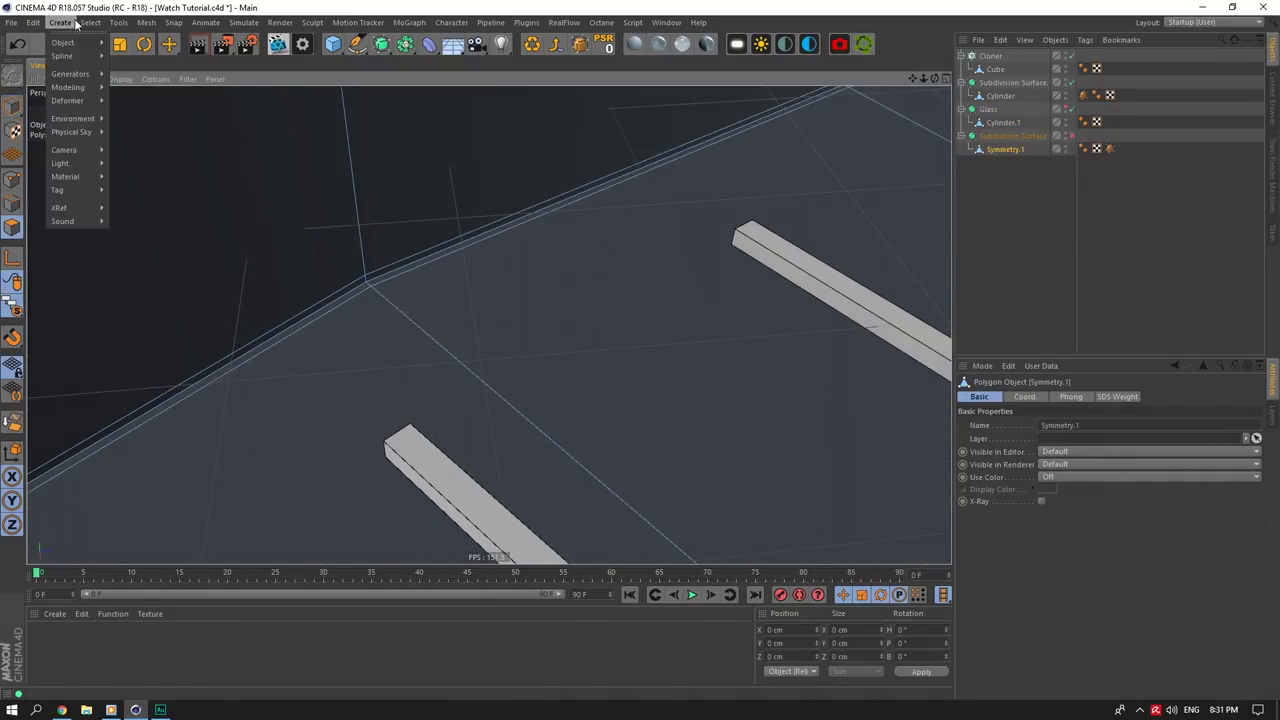
{"action": "left_click", "coordinate": [120, 127]}
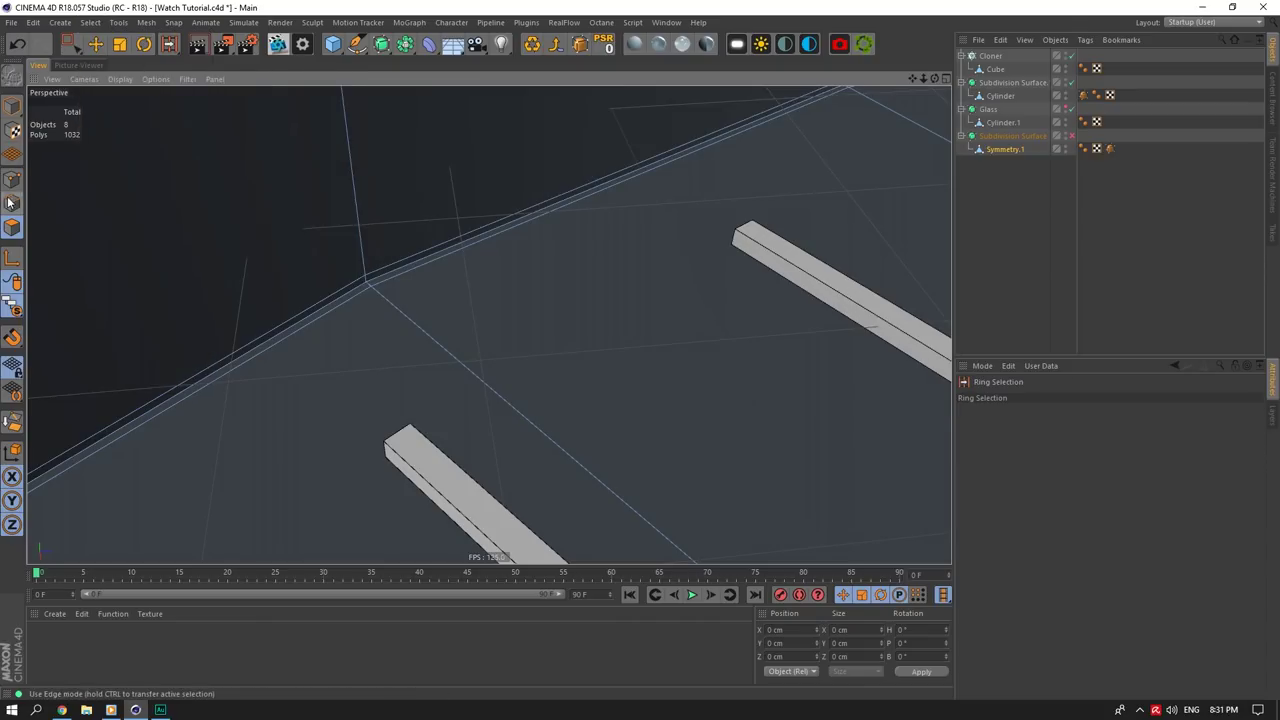
{"action": "left_click", "coordinate": [10, 203]}
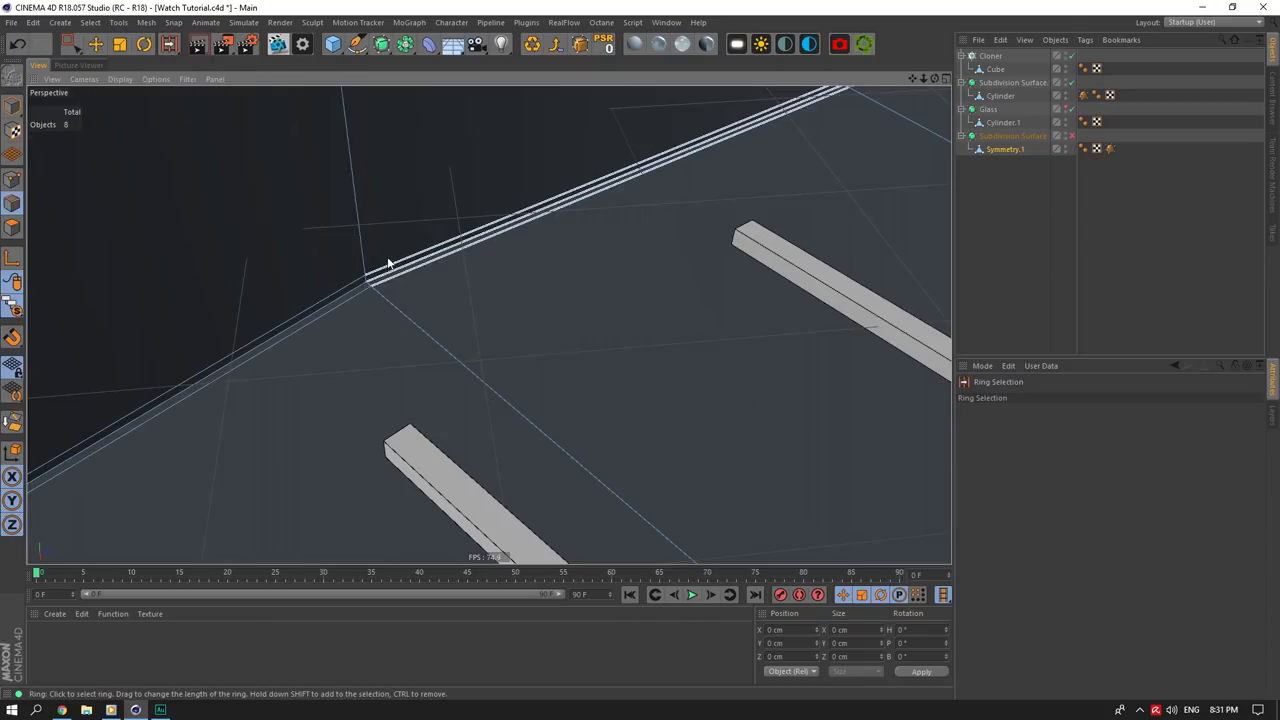
{"action": "left_click", "coordinate": [12, 228]}
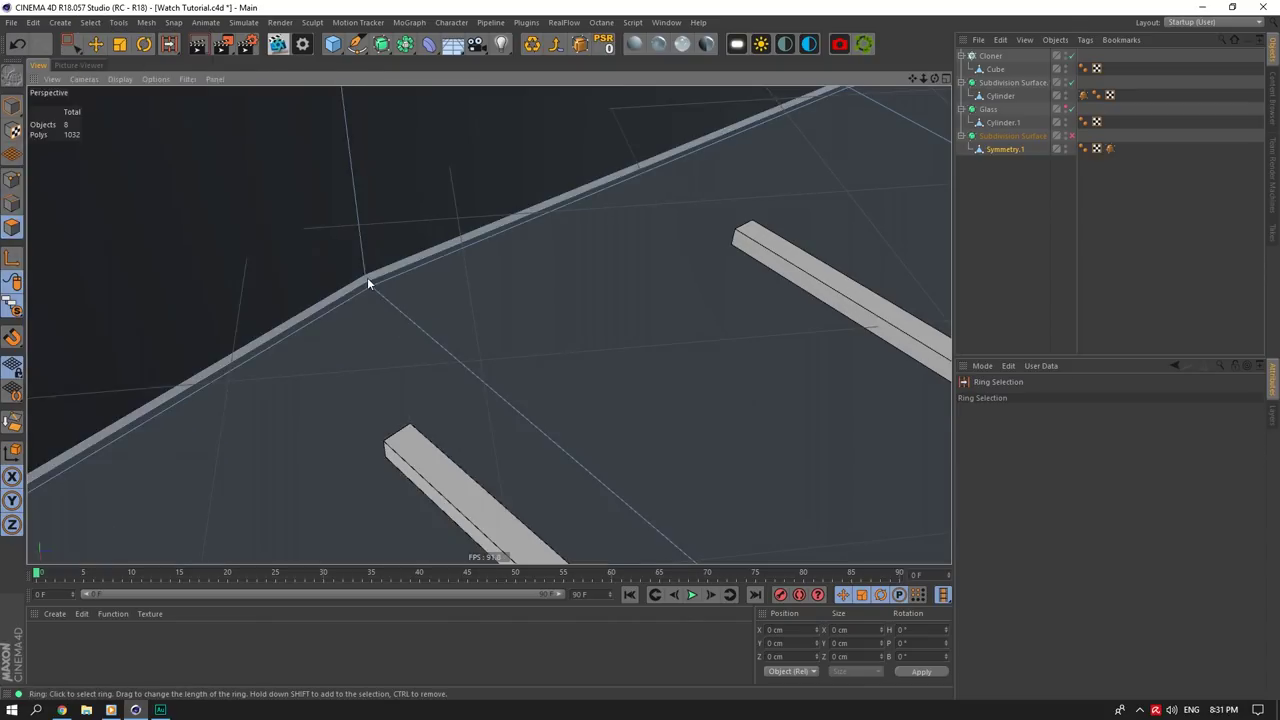
{"action": "left_click", "coordinate": [367, 277]}
{"action": "left_click", "coordinate": [368, 283], "text": "shift"}
{"action": "left_click", "coordinate": [480, 328], "text": "shift"}
{"action": "scroll", "coordinate": [585, 364], "scroll_direction": "down", "scroll_amount": 4}
{"action": "scroll", "coordinate": [606, 365], "scroll_direction": "down", "scroll_amount": 7}
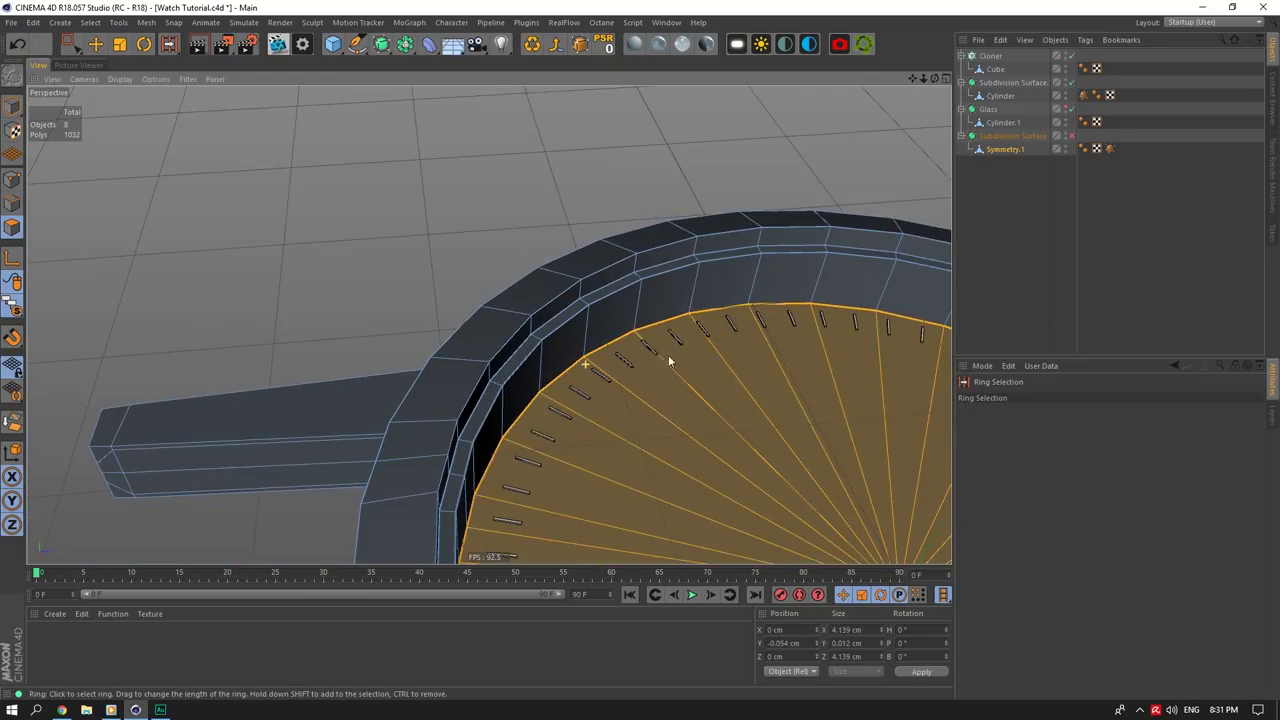
{"action": "double_click", "coordinate": [783, 643]}
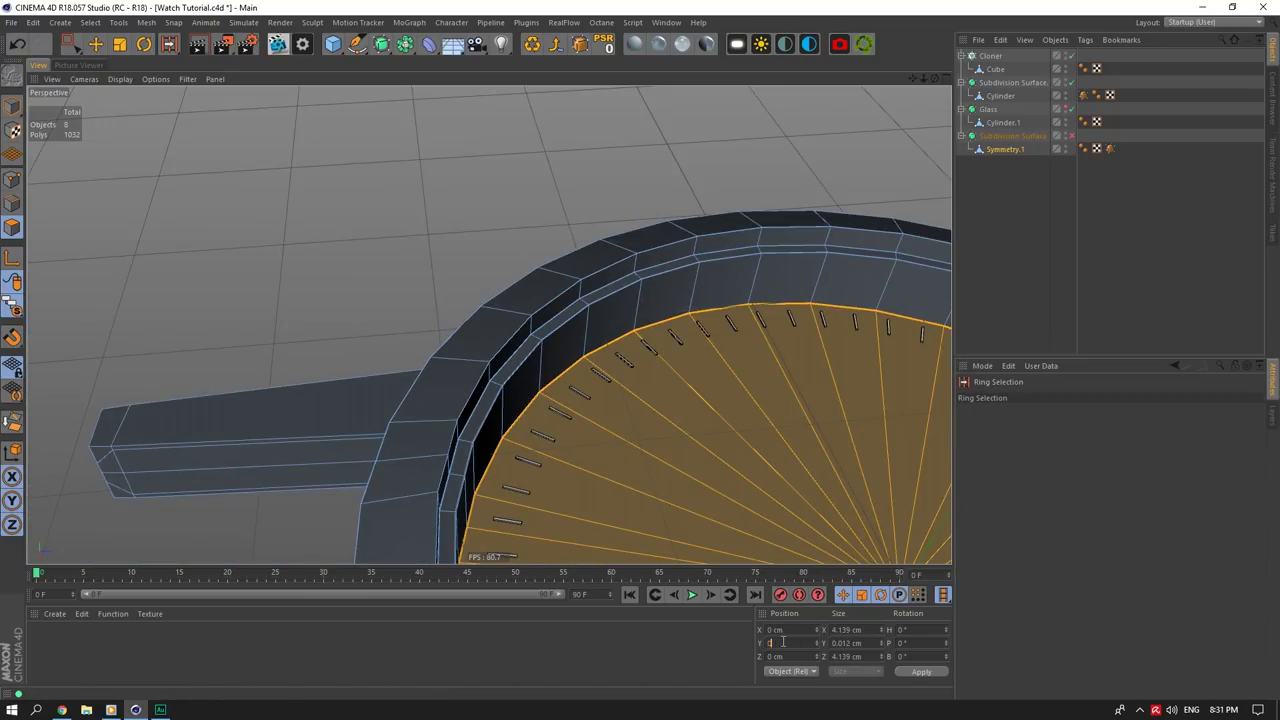
{"action": "key", "text": "Return"}
Step: Return to object editing and set the marker cloner's Y position to 0.004 cm, judging the markers' height against the dial surface
{"action": "left_click_drag", "start_coordinate": [912, 78], "coordinate": [489, 325]}
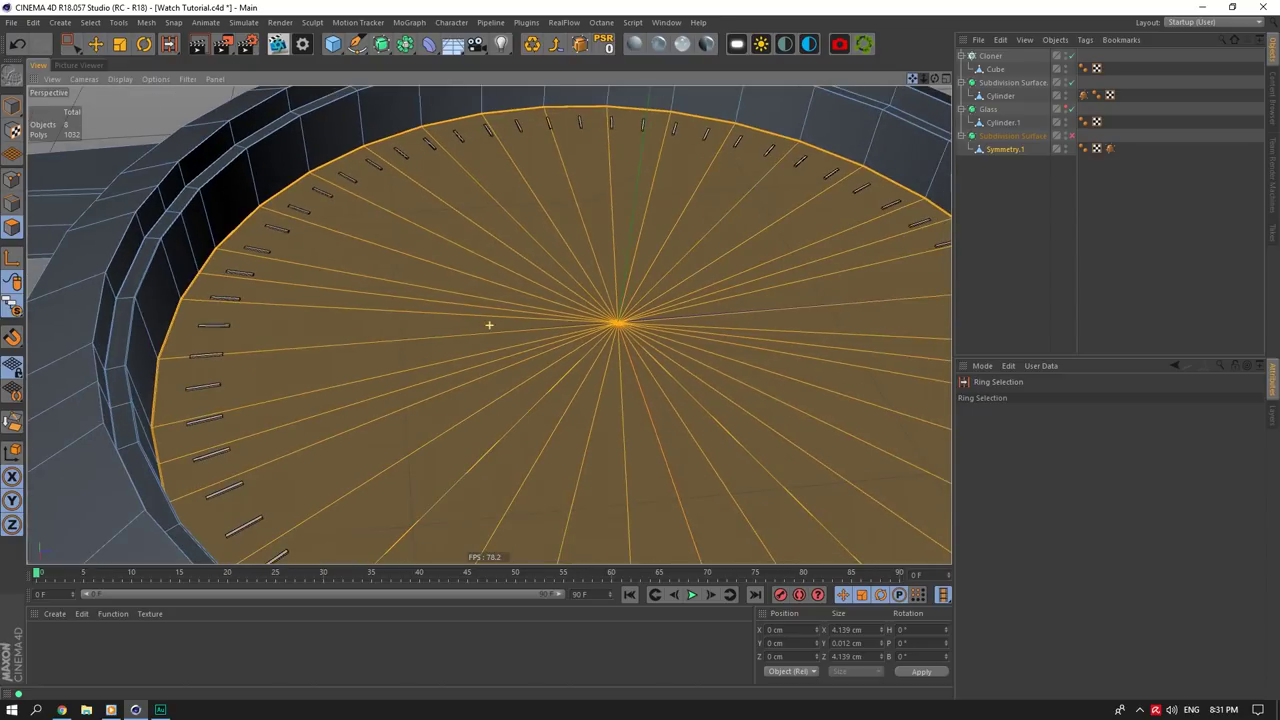
{"action": "scroll", "coordinate": [505, 271], "scroll_direction": "up", "scroll_amount": 4}
{"action": "left_click_drag", "start_coordinate": [935, 78], "coordinate": [954, 118]}
{"action": "scroll", "coordinate": [207, 245], "scroll_direction": "up", "scroll_amount": 6}
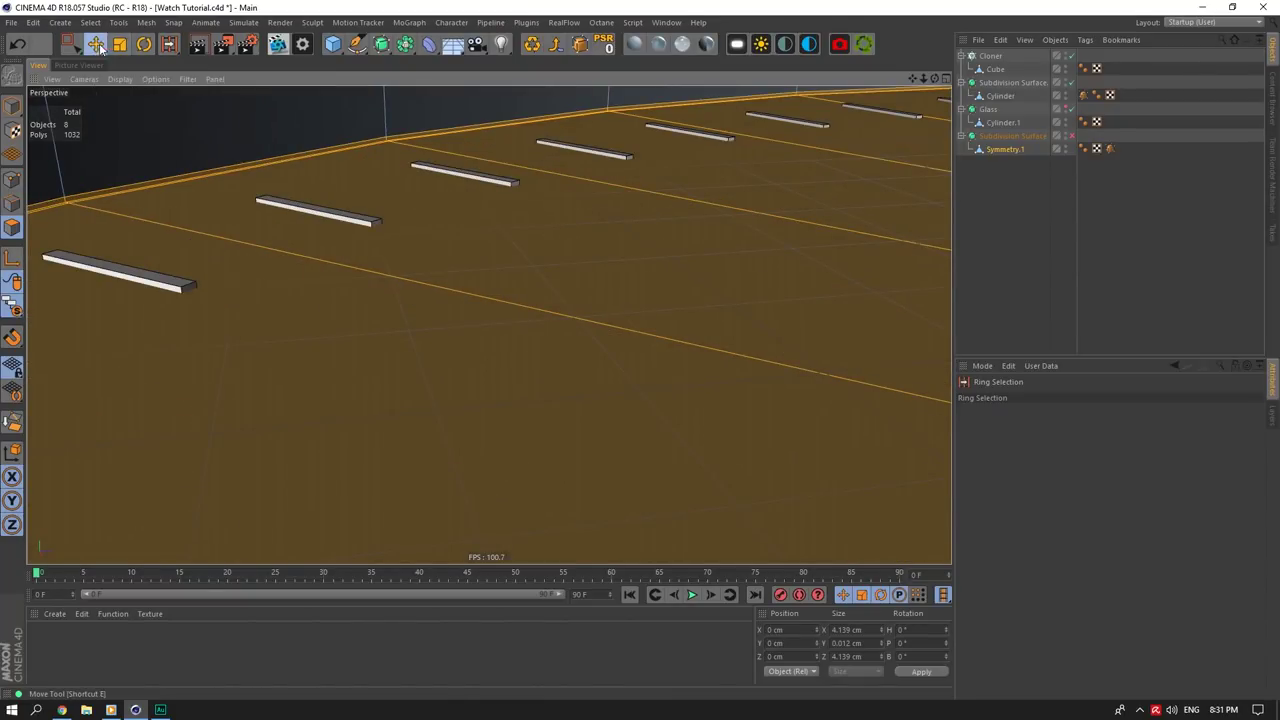
{"action": "left_click", "coordinate": [99, 47]}
{"action": "left_click", "coordinate": [14, 107]}
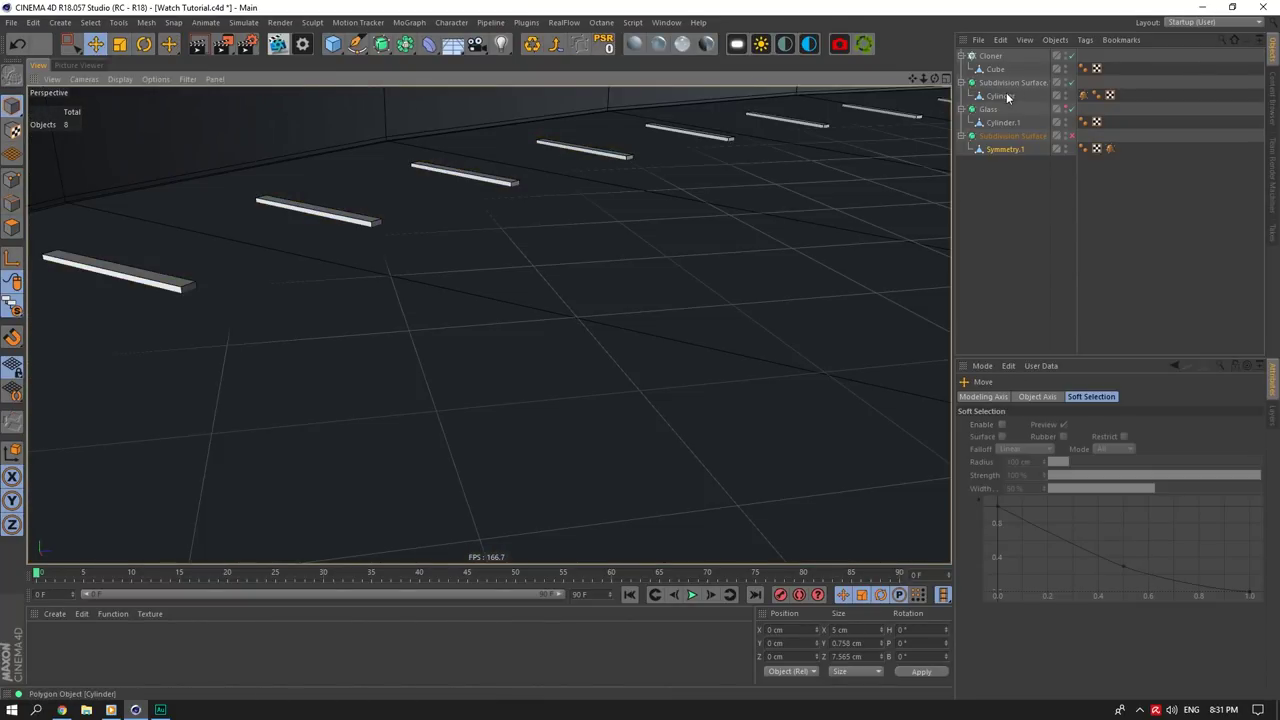
{"action": "left_click", "coordinate": [997, 67]}
{"action": "left_click", "coordinate": [997, 397]}
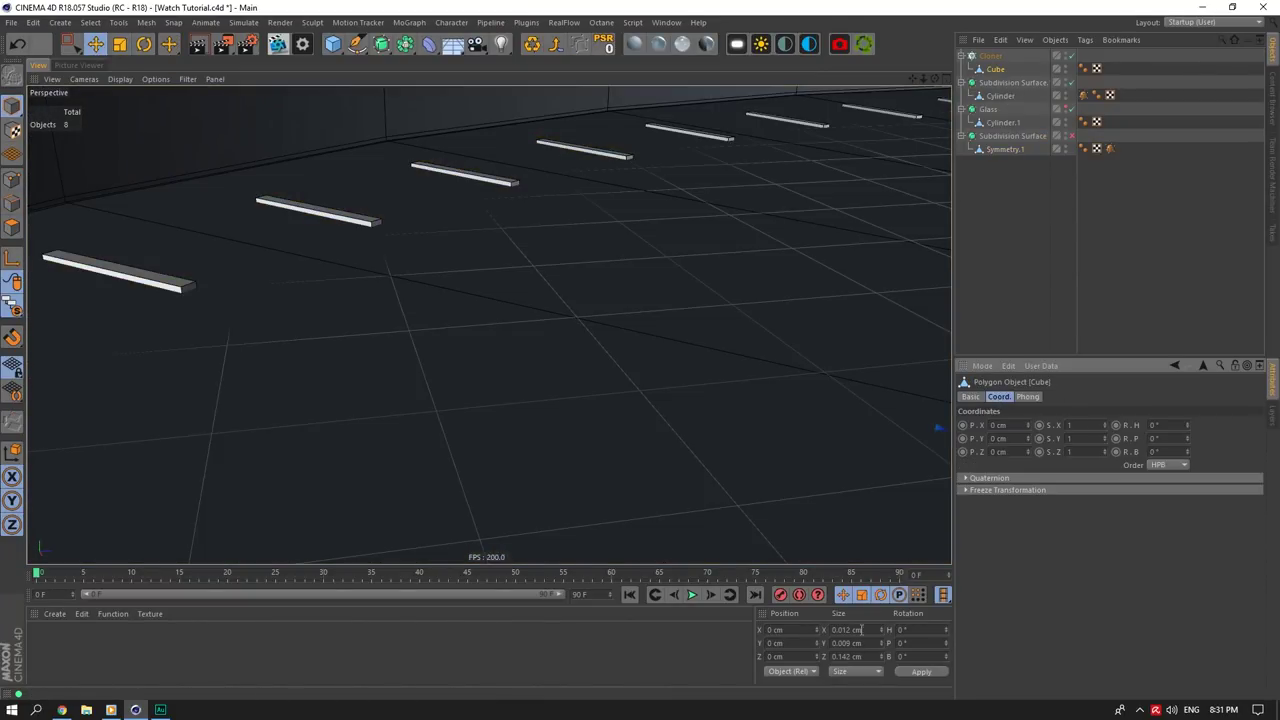
{"action": "left_click", "coordinate": [994, 57]}
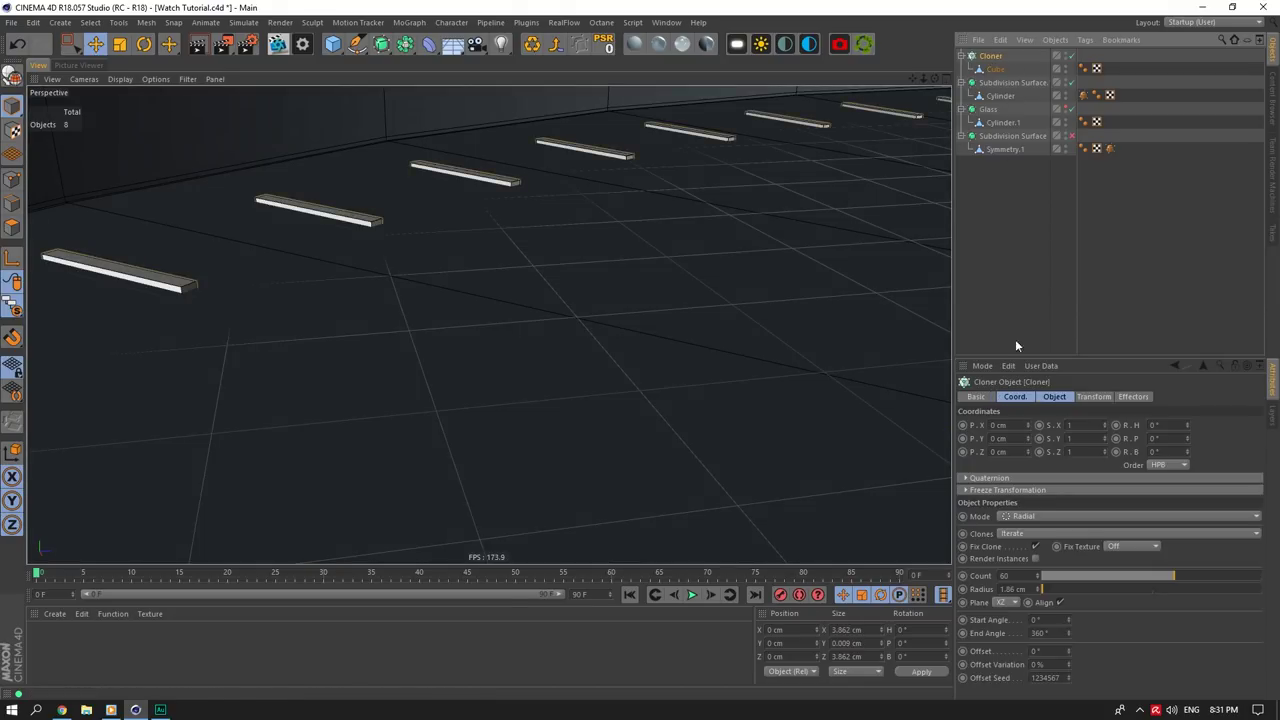
{"action": "left_click", "coordinate": [1009, 430]}
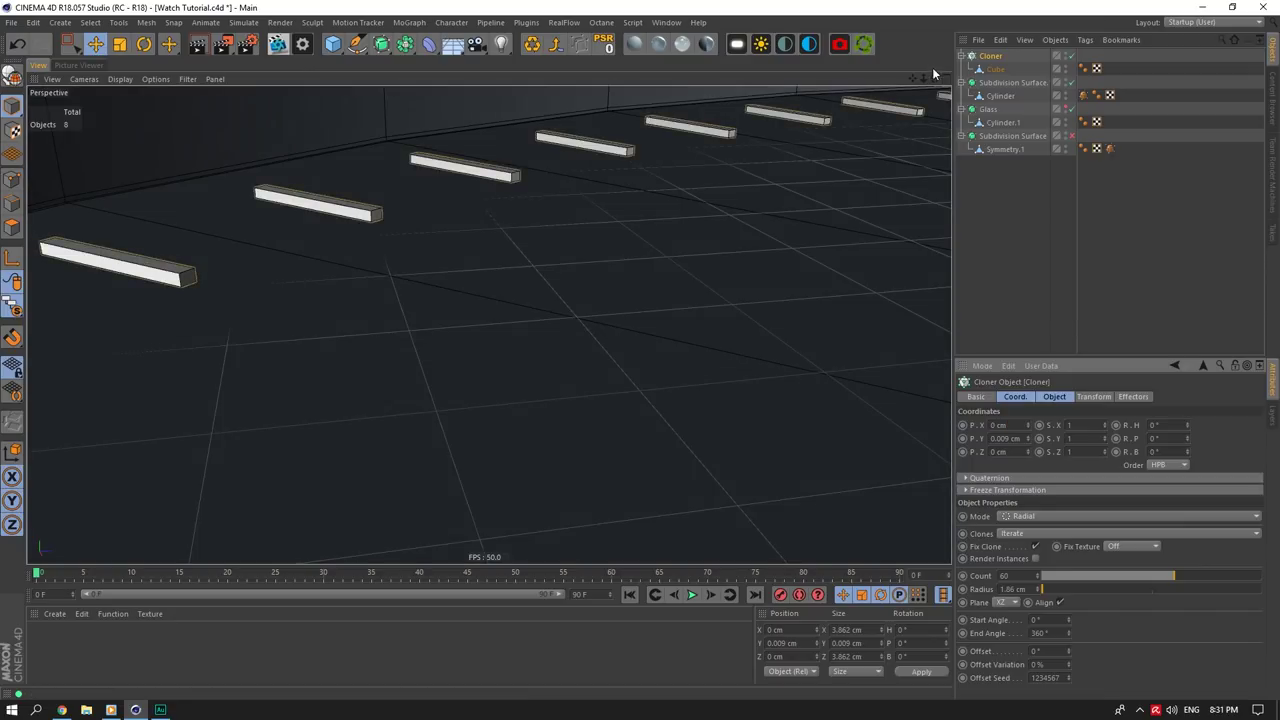
{"action": "left_click_drag", "start_coordinate": [936, 78], "coordinate": [912, 42]}
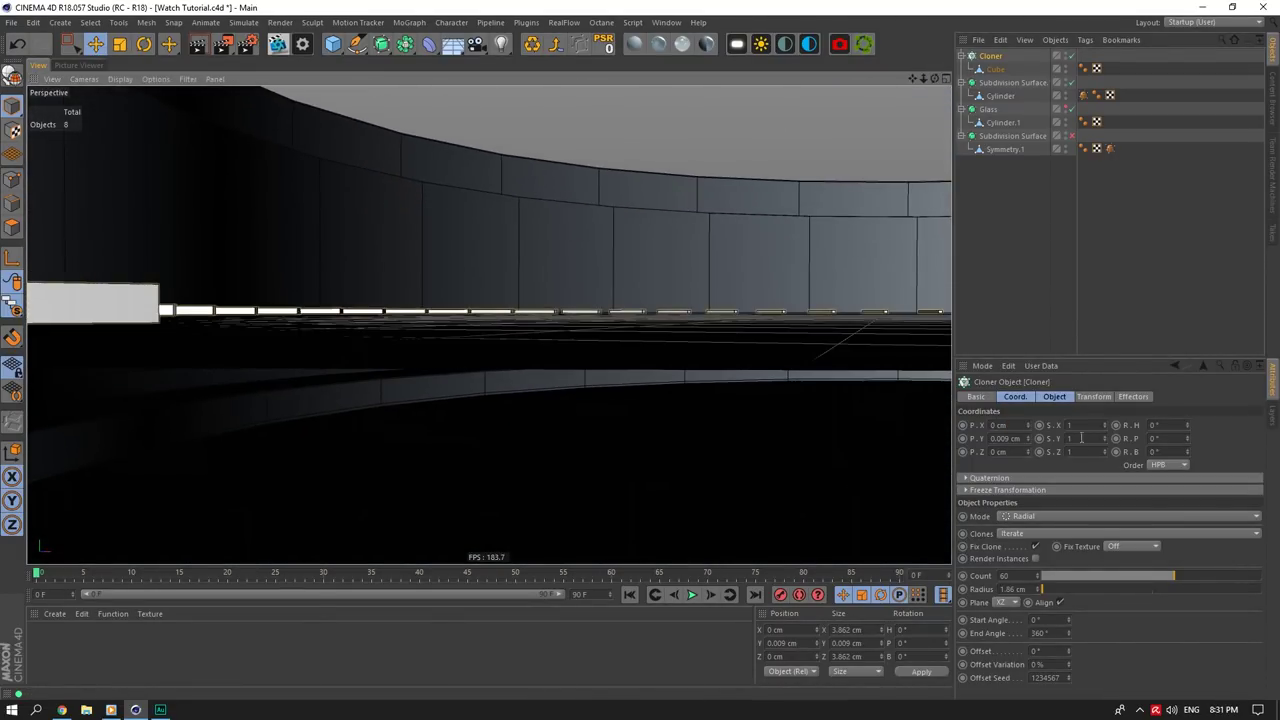
{"action": "left_click", "coordinate": [1024, 439]}
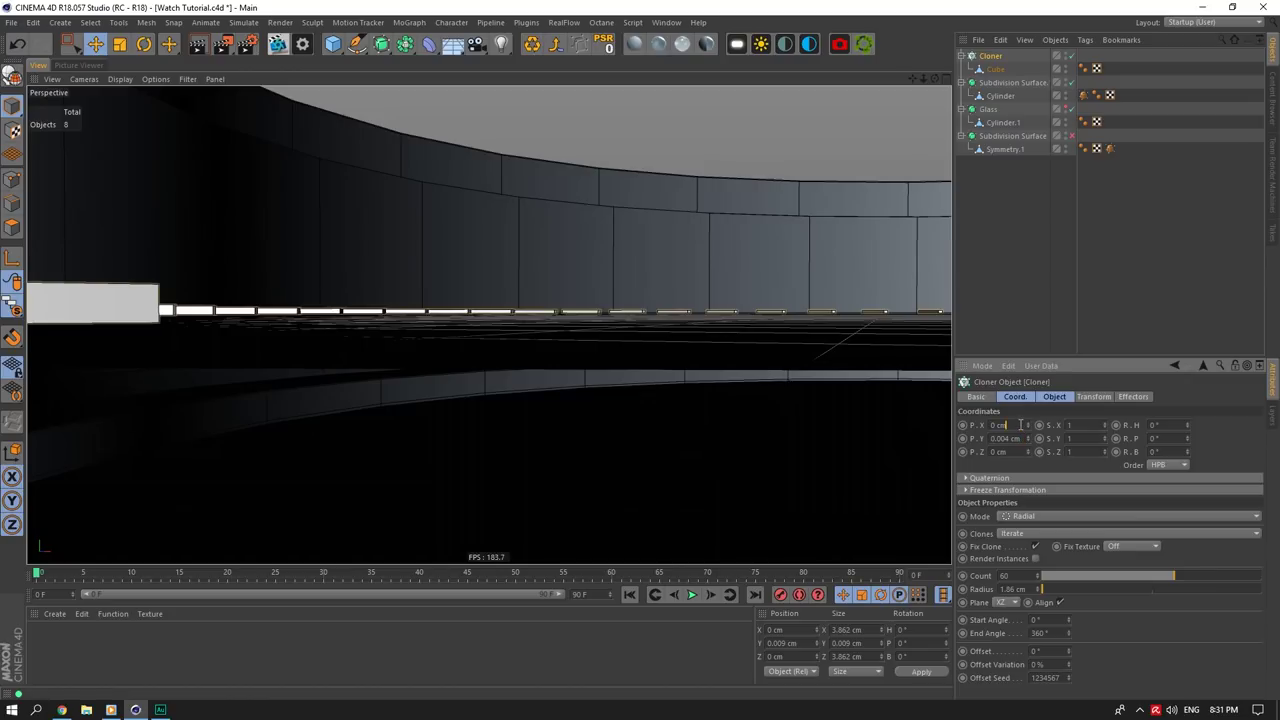
Step: Inspect the marker placement from below and all around the dial, and compare it with the watch reference photo
{"action": "left_click_drag", "start_coordinate": [937, 79], "coordinate": [783, 129]}
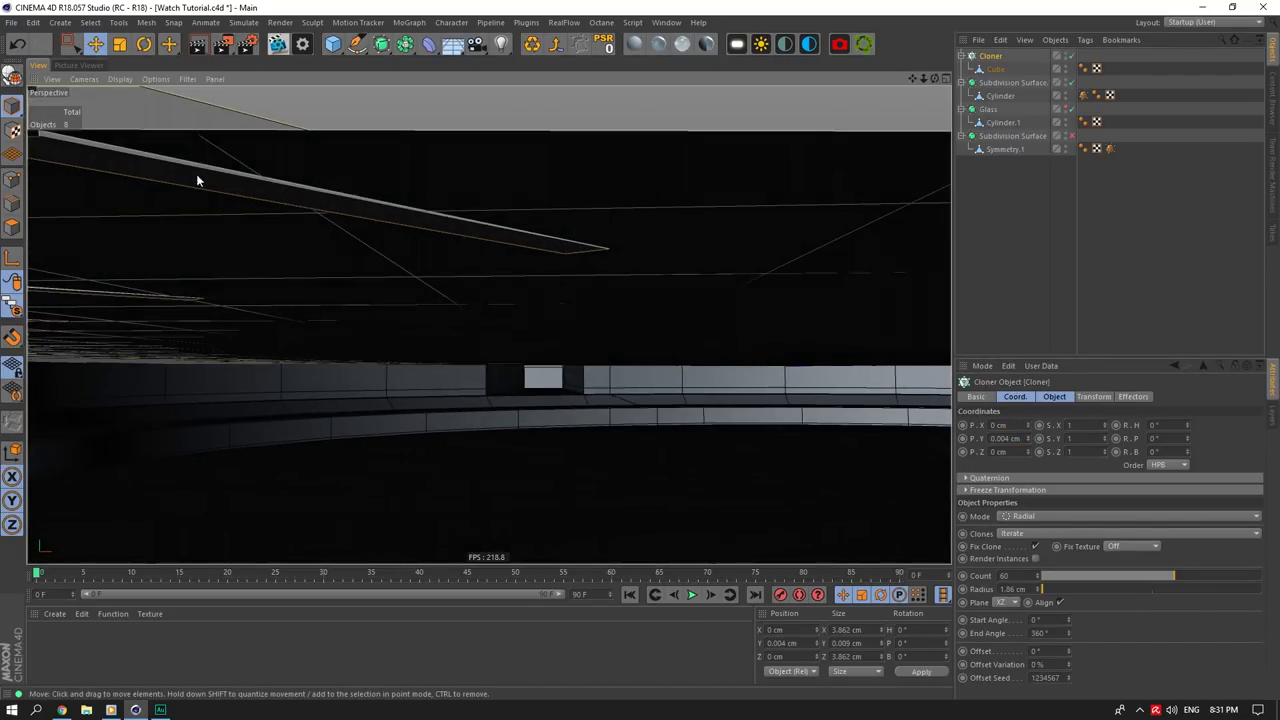
{"action": "left_click_drag", "start_coordinate": [935, 79], "coordinate": [815, 85]}
{"action": "left_click_drag", "start_coordinate": [912, 79], "coordinate": [805, 10]}
{"action": "left_click", "coordinate": [996, 210]}
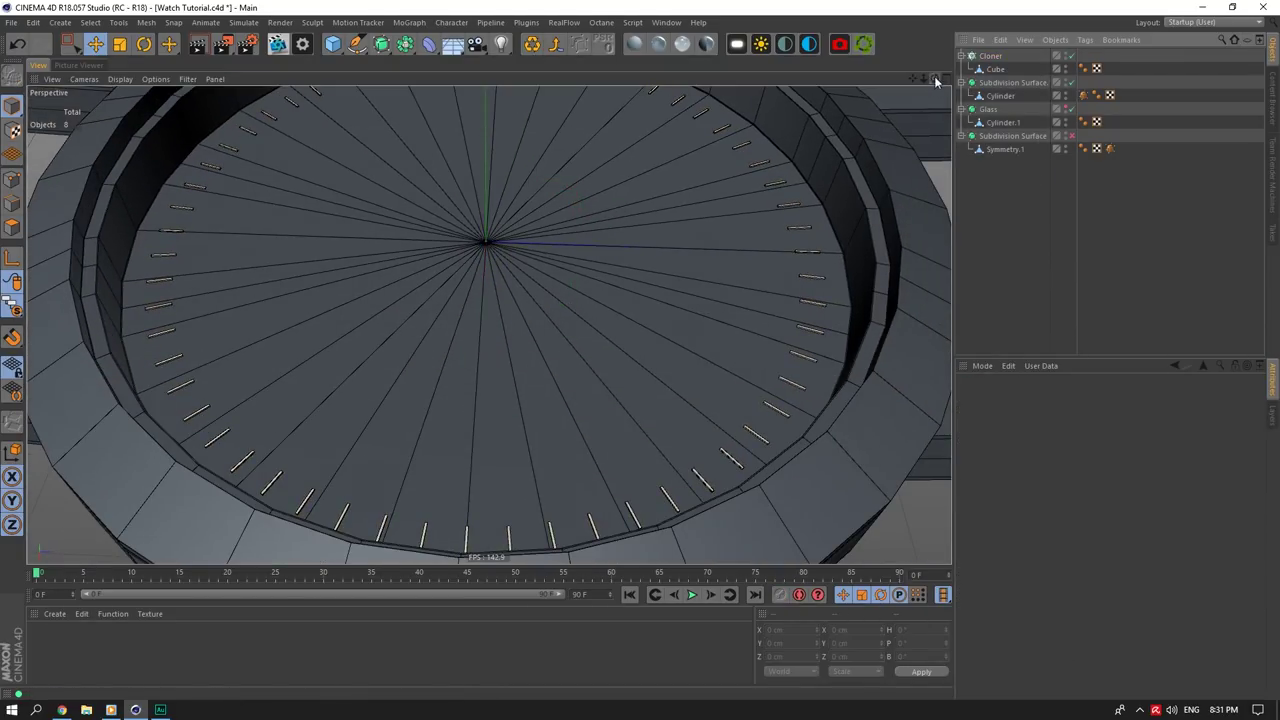
{"action": "left_click_drag", "start_coordinate": [936, 80], "coordinate": [624, 301]}
{"action": "scroll", "coordinate": [271, 384], "scroll_direction": "up", "scroll_amount": 3}
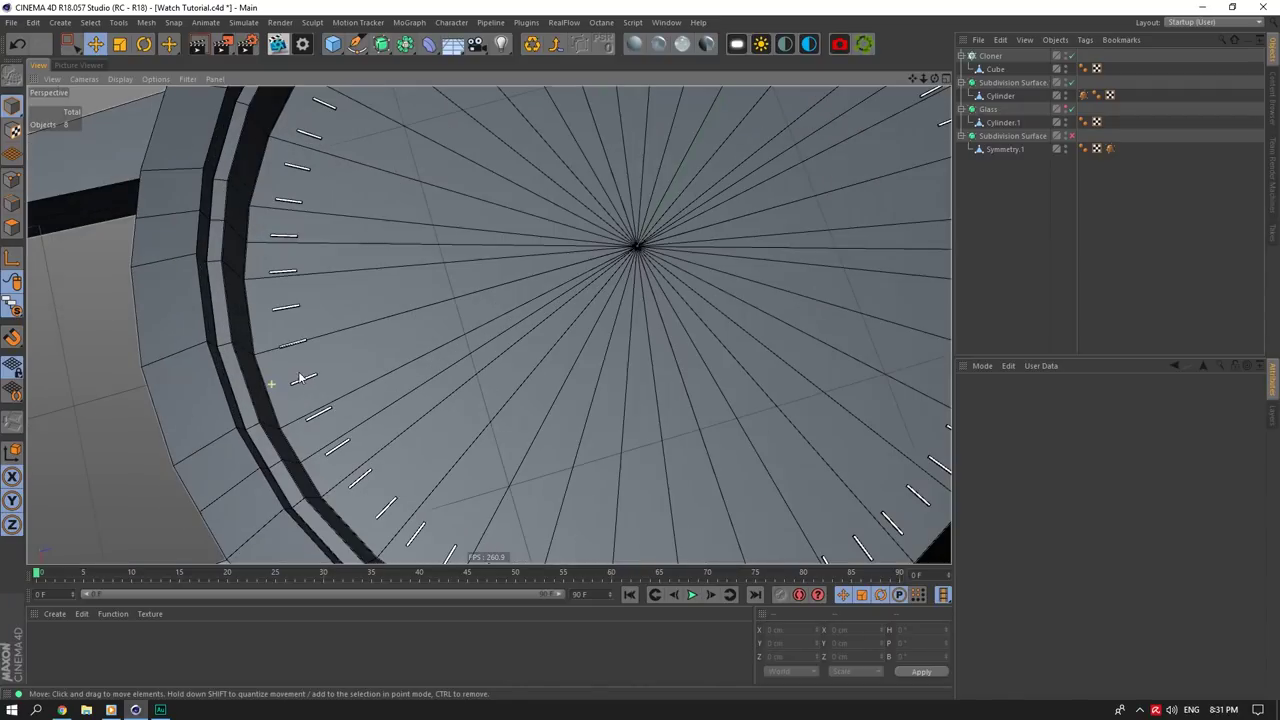
{"action": "left_click_drag", "start_coordinate": [934, 79], "coordinate": [213, 447]}
{"action": "left_click", "coordinate": [62, 710]}
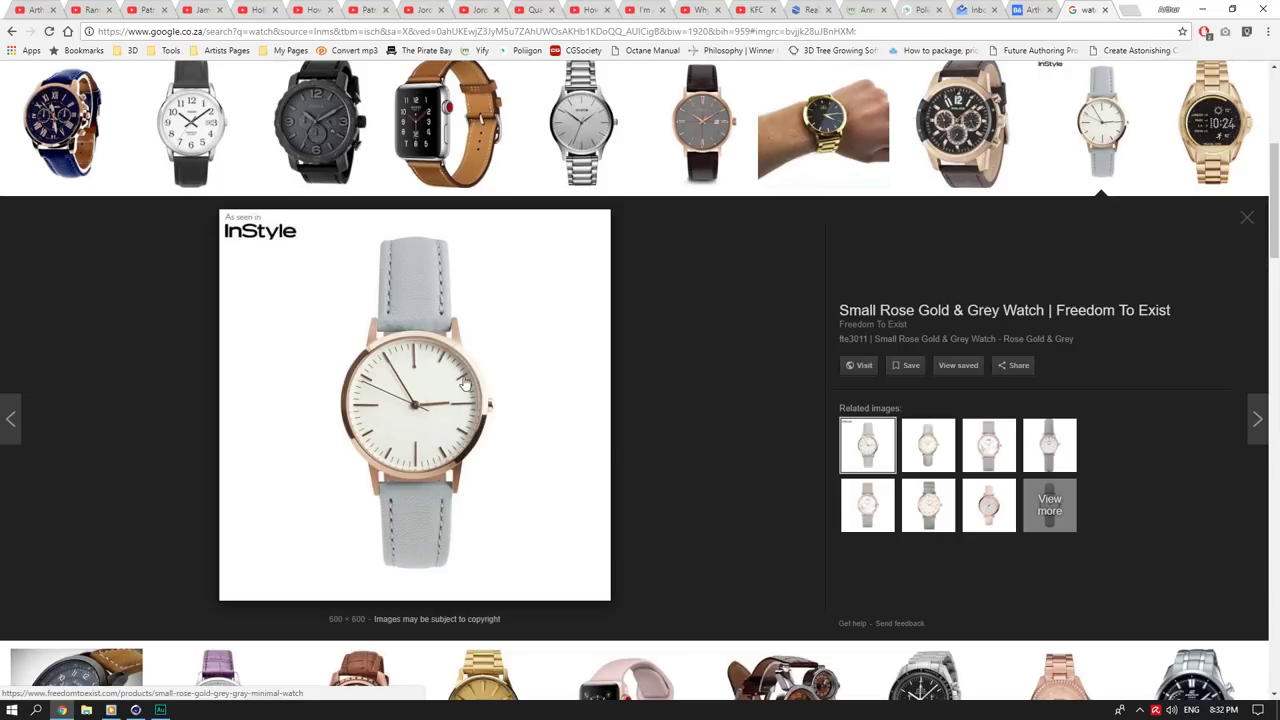
Step: Switch back to Cinema 4D, duplicate the dial marker cloner and set the copy's count to 6
{"action": "left_click", "coordinate": [136, 710]}
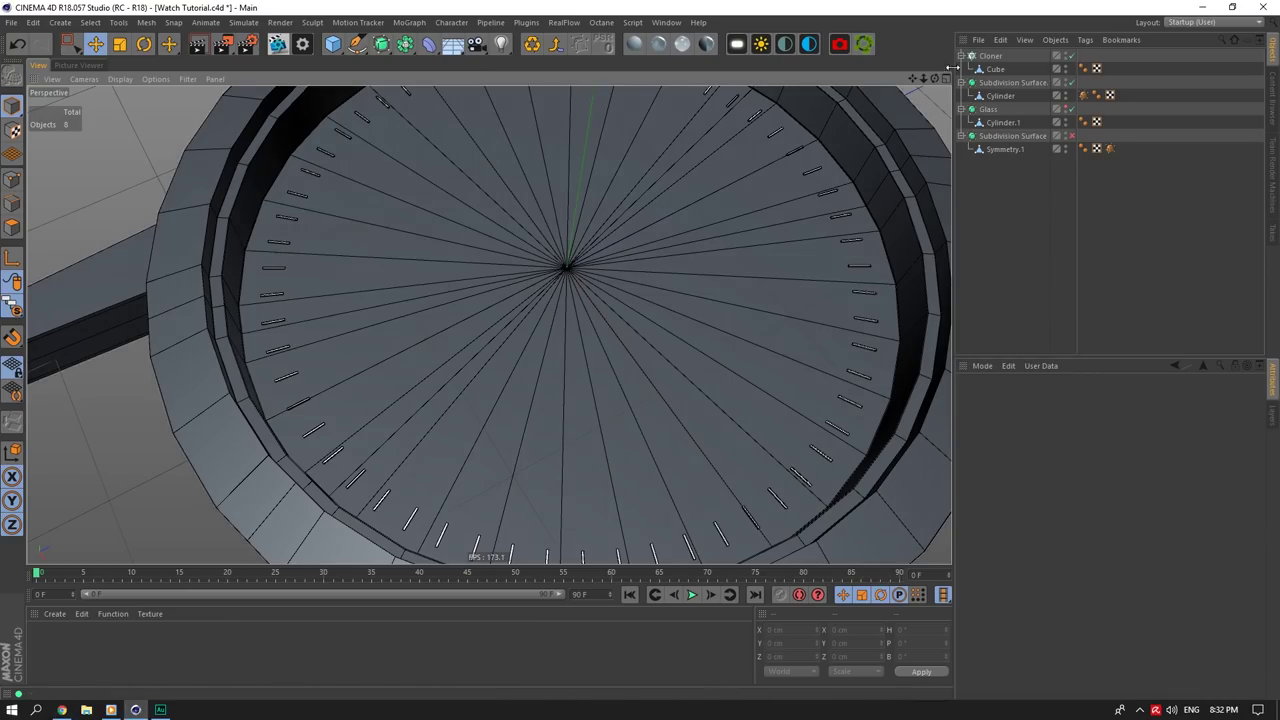
{"action": "left_click_drag", "start_coordinate": [924, 79], "coordinate": [924, 80]}
{"action": "left_click", "coordinate": [994, 57]}
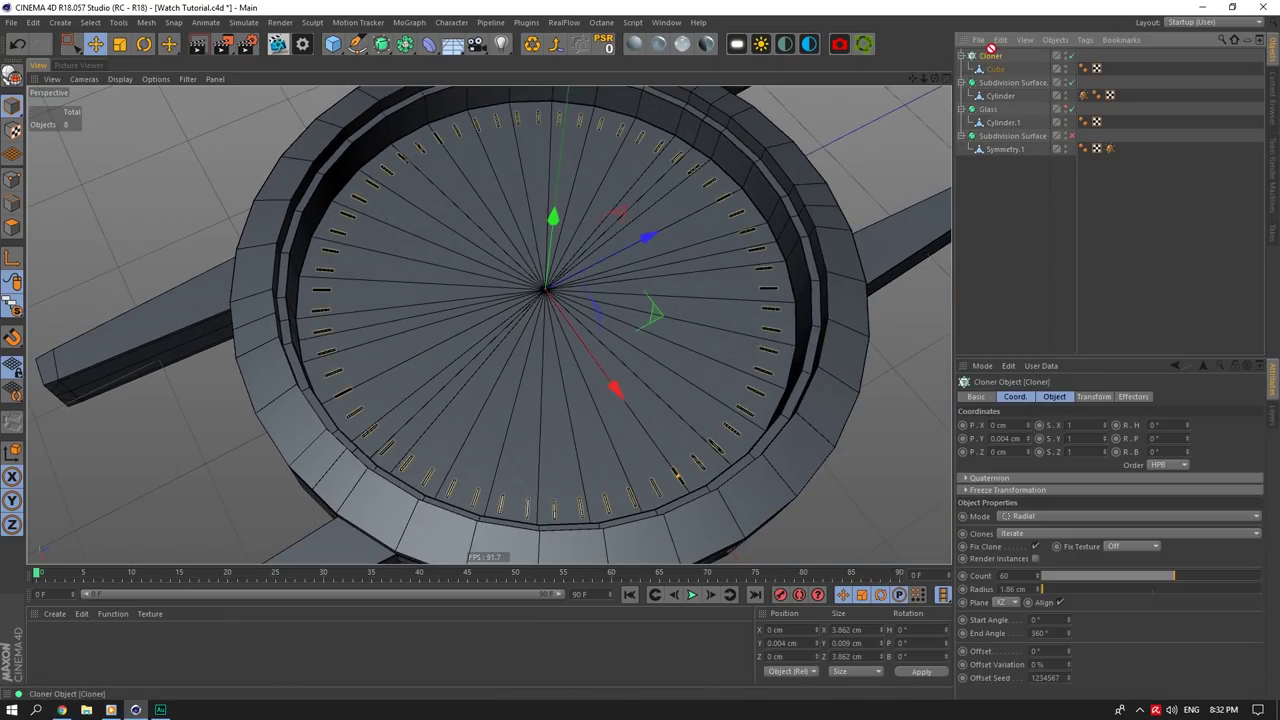
{"action": "left_click_drag", "start_coordinate": [991, 49], "coordinate": [991, 56], "text": "ctrl"}
{"action": "double_click", "coordinate": [1007, 575]}
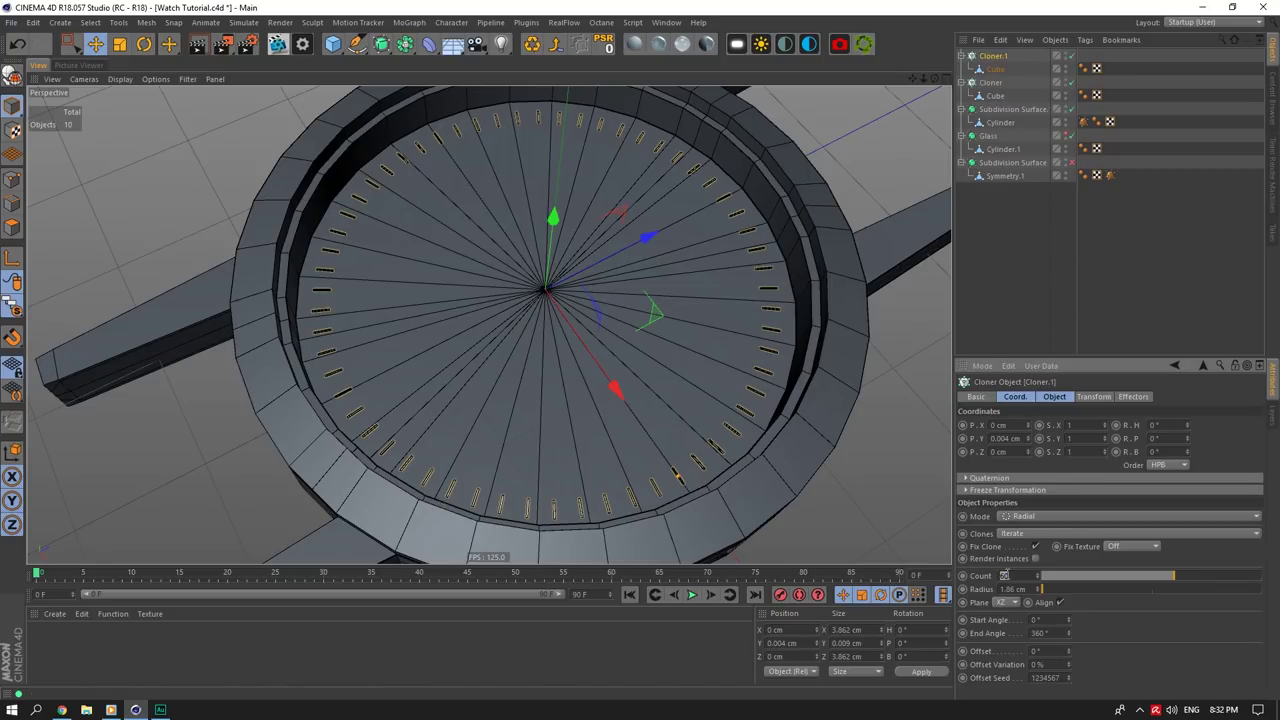
{"action": "key", "text": "Return"}
Step: Select all polygons of the marker cube inside the duplicated cloner for polygon editing
{"action": "left_click", "coordinate": [994, 70]}
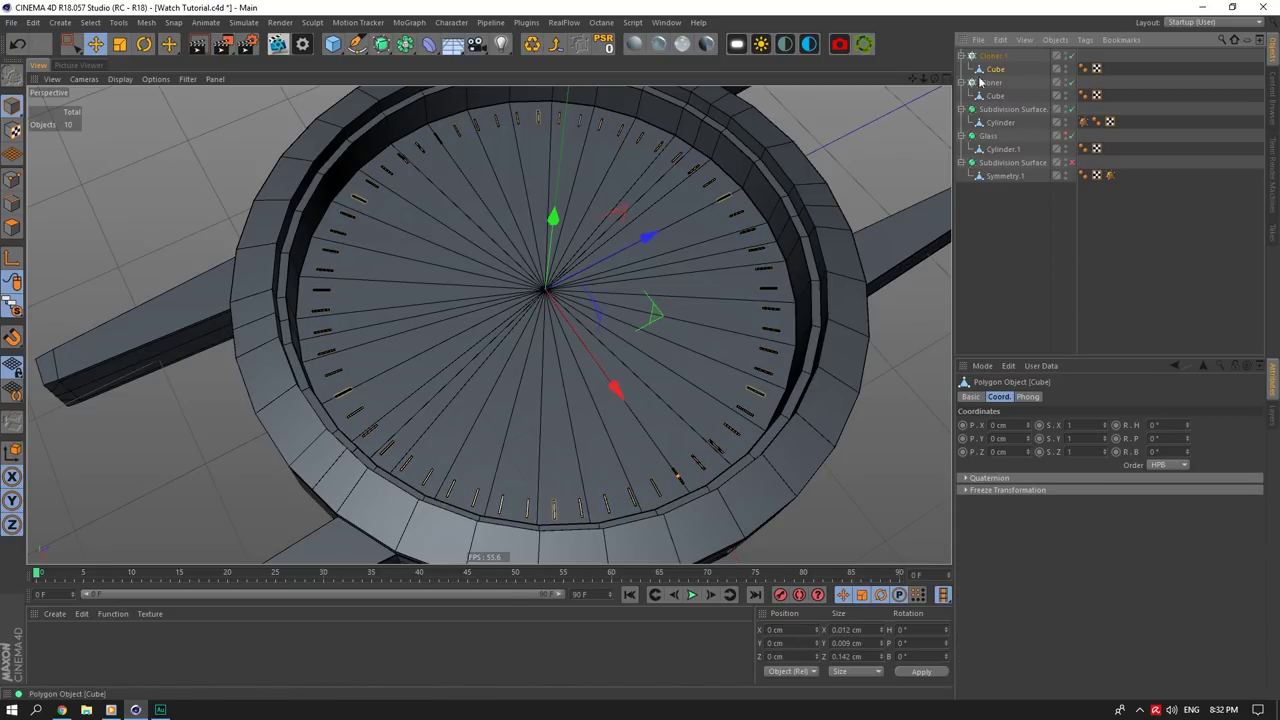
{"action": "left_click", "coordinate": [71, 45]}
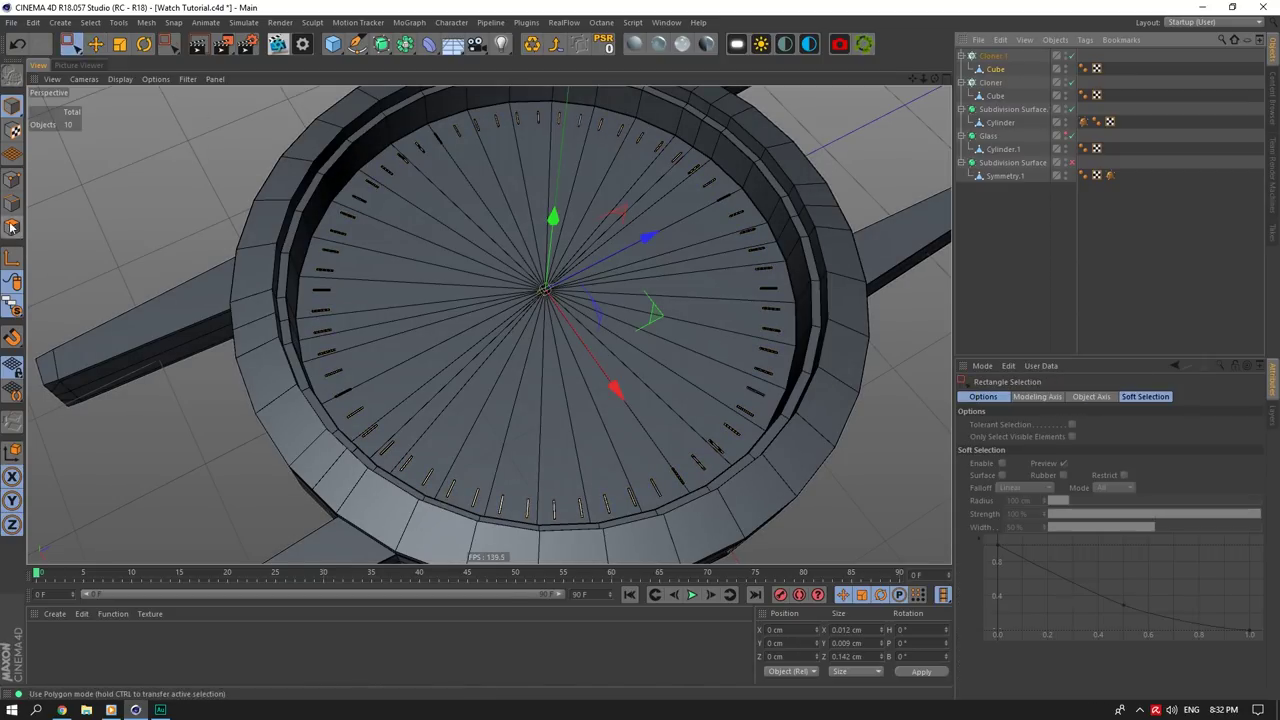
{"action": "left_click", "coordinate": [12, 228]}
{"action": "scroll", "coordinate": [537, 316], "scroll_direction": "up", "scroll_amount": 5}
{"action": "scroll", "coordinate": [540, 312], "scroll_direction": "up", "scroll_amount": 8}
{"action": "left_click", "coordinate": [96, 45]}
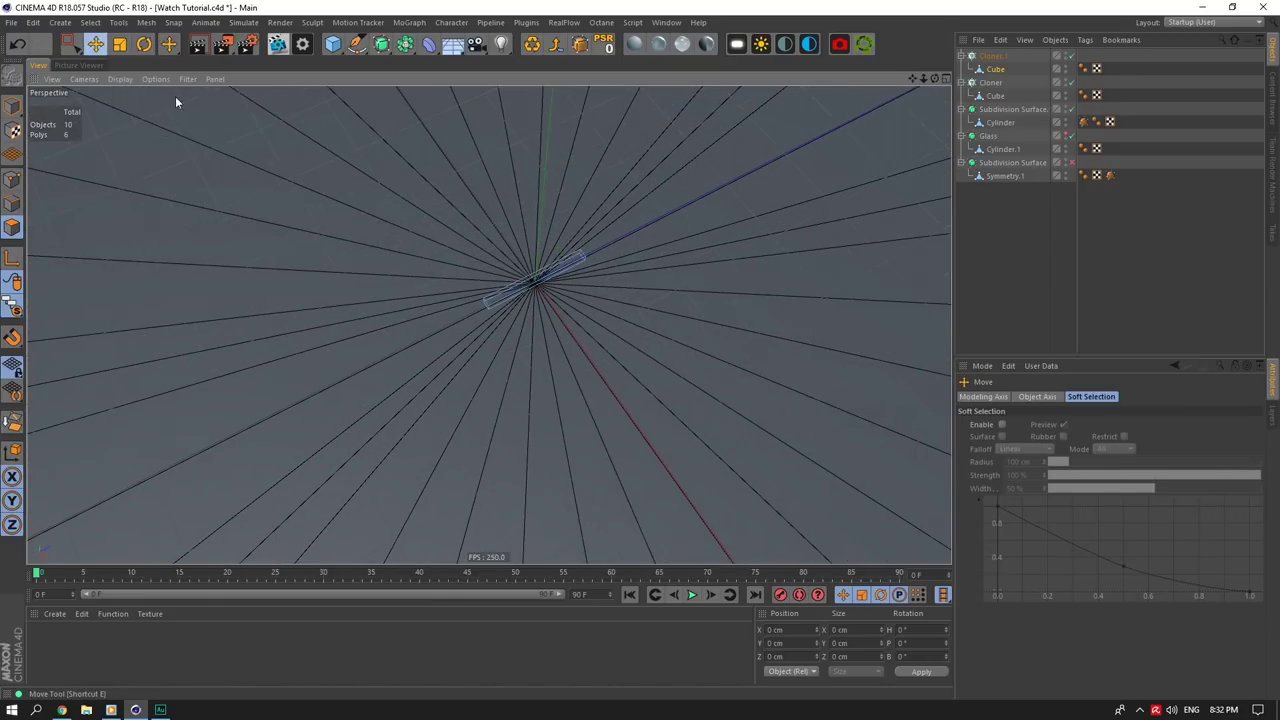
{"action": "scroll", "coordinate": [645, 278], "scroll_direction": "up", "scroll_amount": 3}
{"action": "left_click_drag", "start_coordinate": [934, 79], "coordinate": [922, 25]}
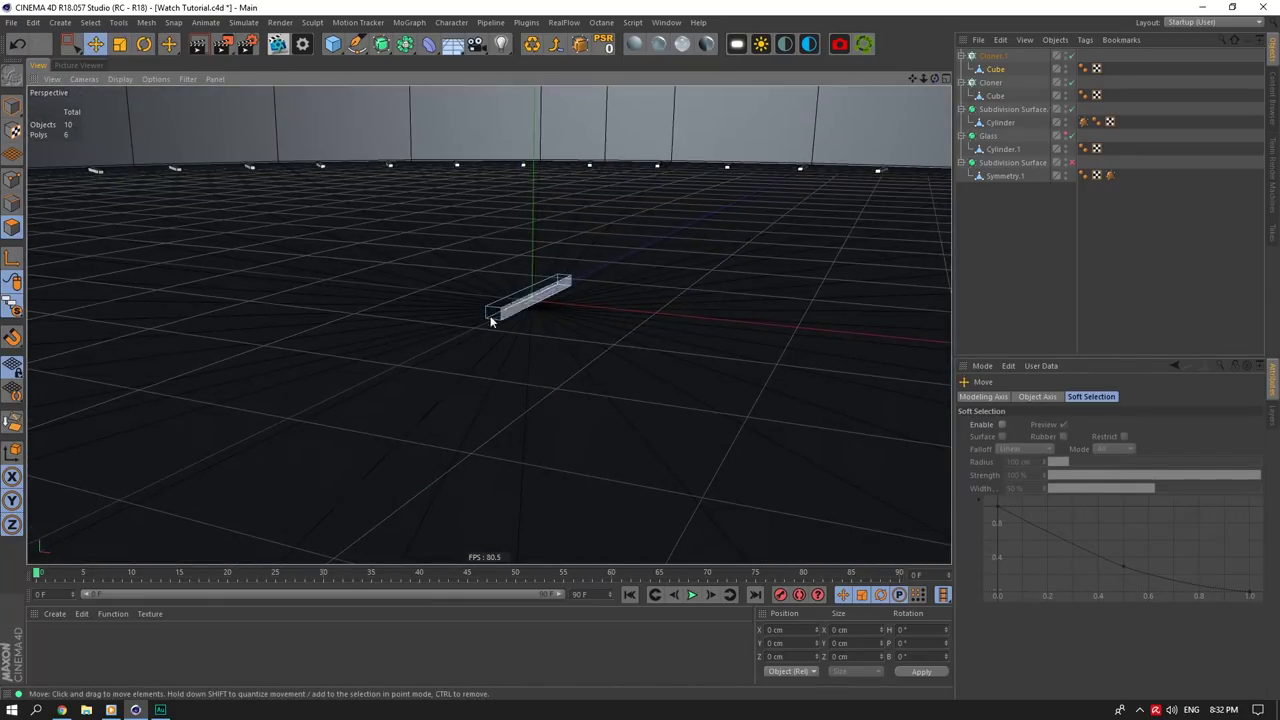
{"action": "left_click", "coordinate": [494, 314]}
{"action": "key", "text": "ctrl+a"}
{"action": "left_click_drag", "start_coordinate": [936, 80], "coordinate": [452, 337]}
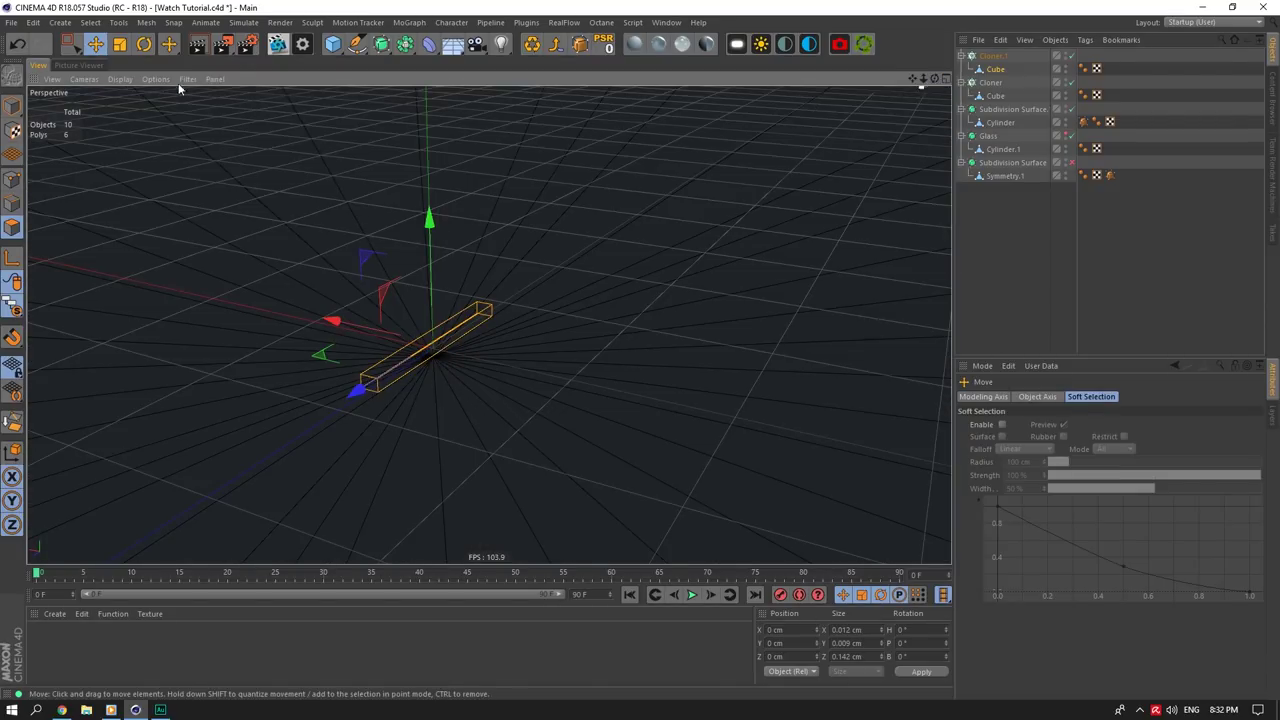
{"action": "left_click", "coordinate": [119, 44]}
{"action": "left_click_drag", "start_coordinate": [532, 256], "coordinate": [925, 262]}
{"action": "key", "text": "ctrl+z"}
{"action": "key", "text": "e"}
{"action": "left_click", "coordinate": [396, 367]}
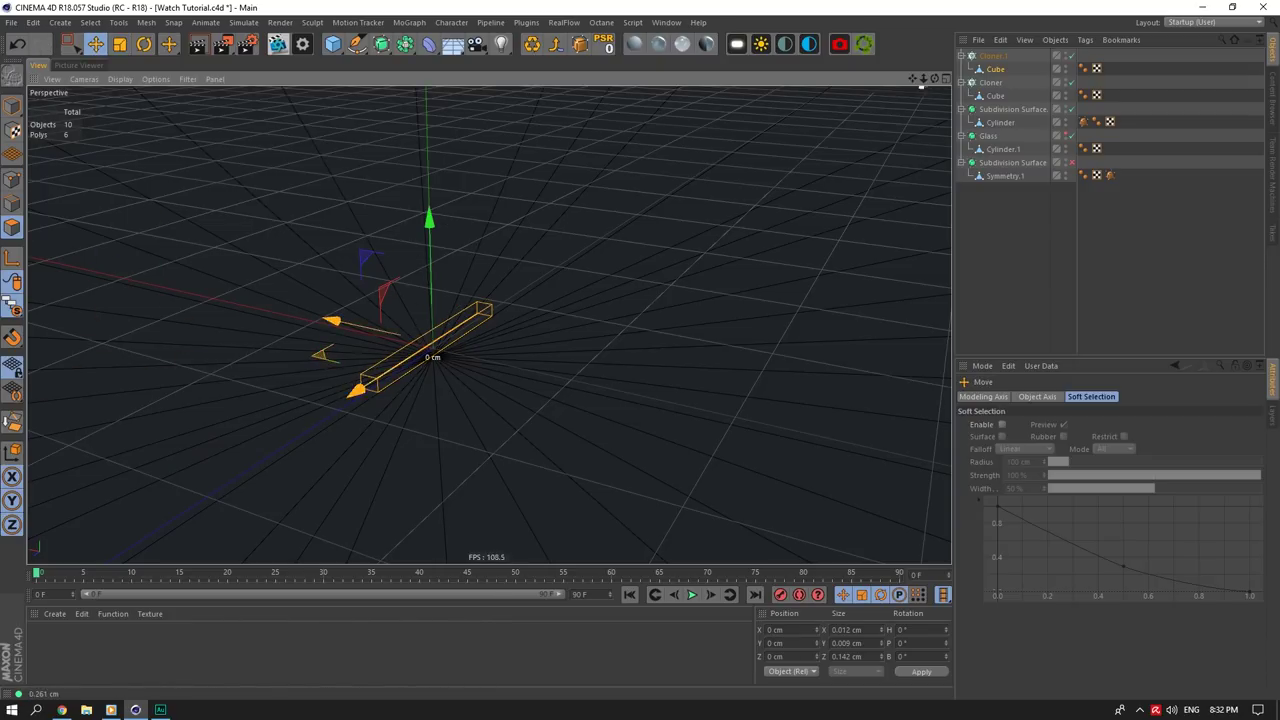
{"action": "key", "text": "ctrl+z"}
Step: Scale the marker in the horizontal plane to about 0.048 by 0.552 cm and raise its top face to Y 0.04 cm
{"action": "left_click", "coordinate": [119, 44]}
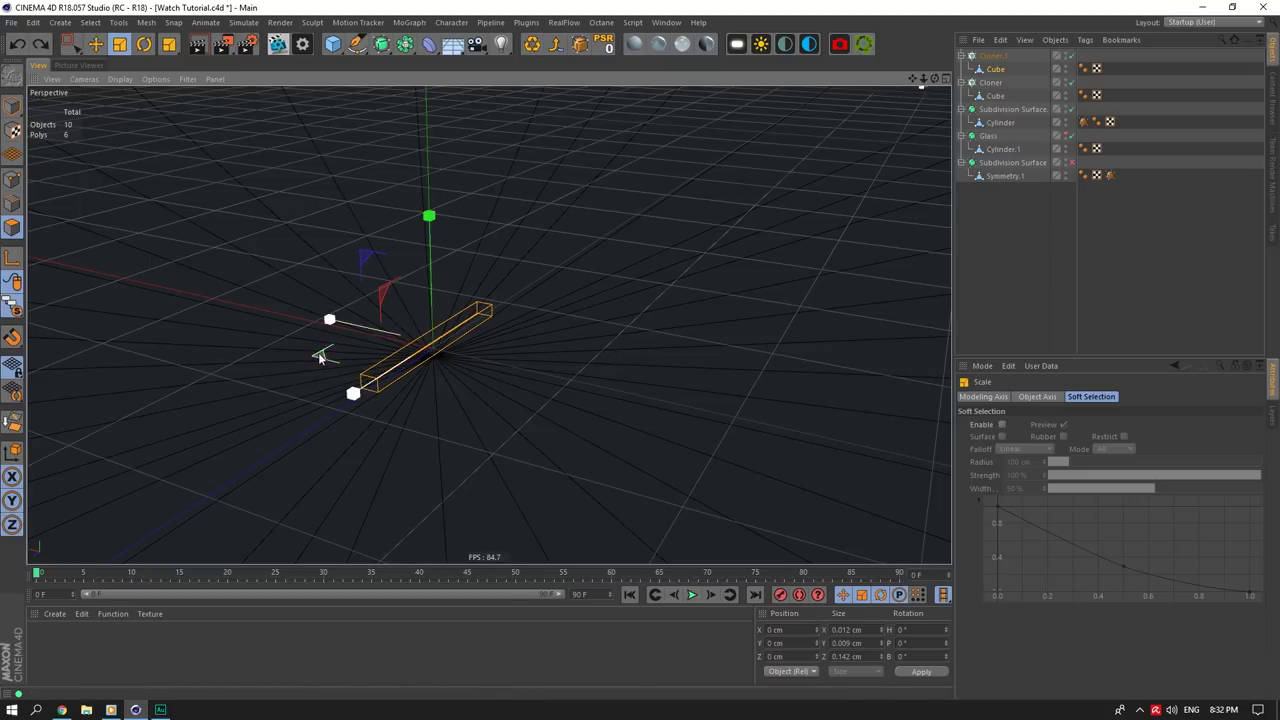
{"action": "left_click_drag", "start_coordinate": [320, 357], "coordinate": [608, 349]}
{"action": "scroll", "coordinate": [537, 312], "scroll_direction": "down", "scroll_amount": 4}
{"action": "left_click", "coordinate": [493, 328]}
{"action": "left_click", "coordinate": [108, 45]}
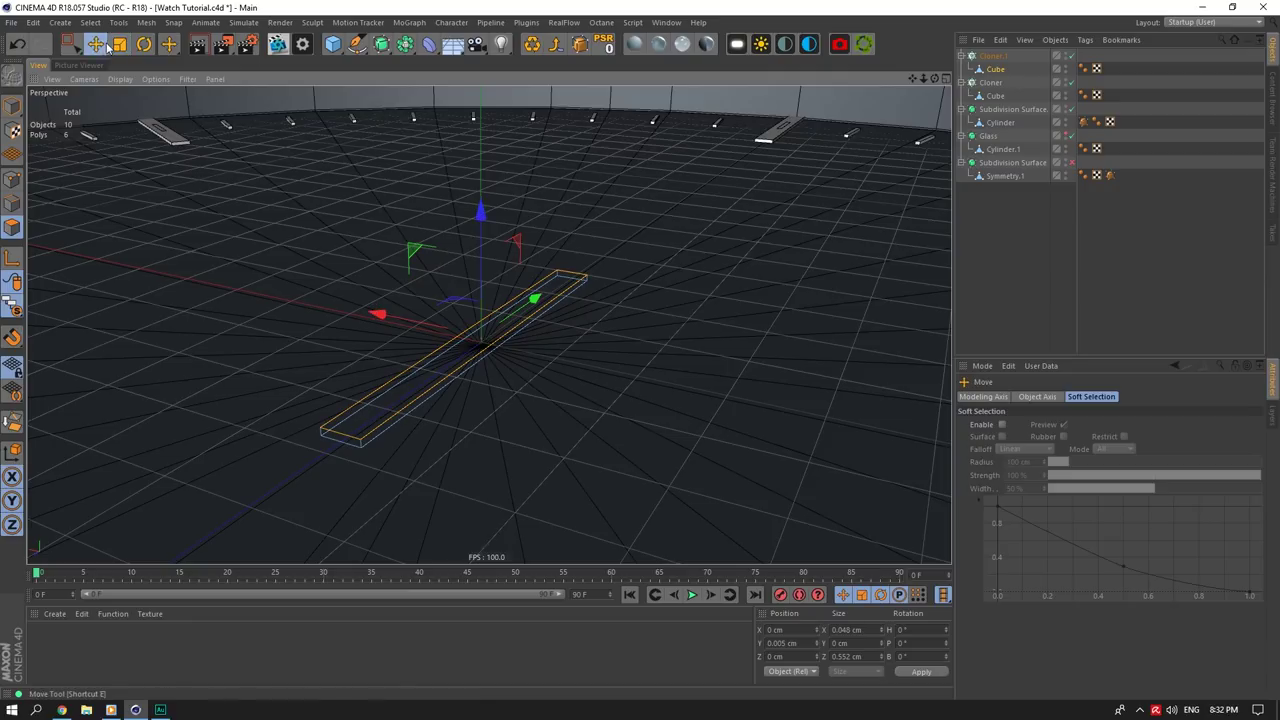
{"action": "left_click_drag", "start_coordinate": [484, 212], "coordinate": [645, 325]}
{"action": "scroll", "coordinate": [434, 350], "scroll_direction": "down", "scroll_amount": 8}
{"action": "scroll", "coordinate": [434, 350], "scroll_direction": "up", "scroll_amount": 6}
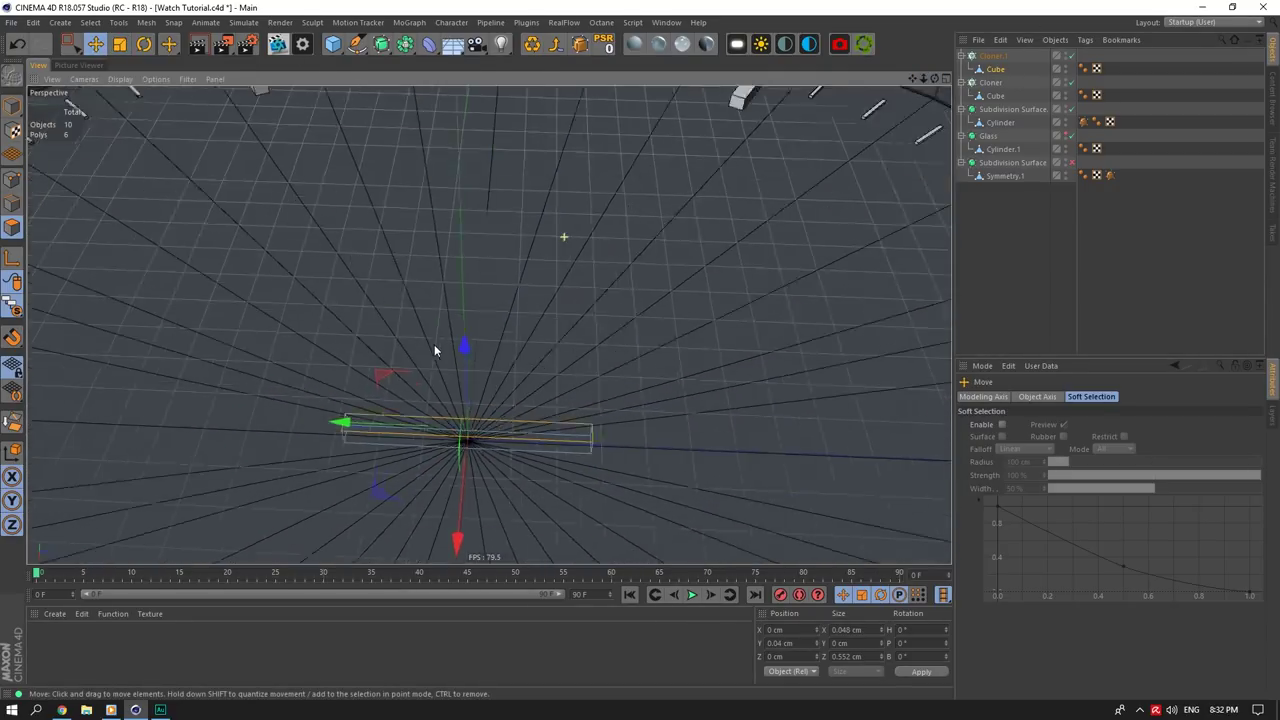
{"action": "scroll", "coordinate": [434, 350], "scroll_direction": "down", "scroll_amount": 5}
{"action": "left_click_drag", "start_coordinate": [480, 323], "coordinate": [541, 309], "text": "alt"}
Step: Select the marker's end polygon on the negative Z side and pull it inward to about Z -0.21 cm
{"action": "left_click", "coordinate": [541, 303]}
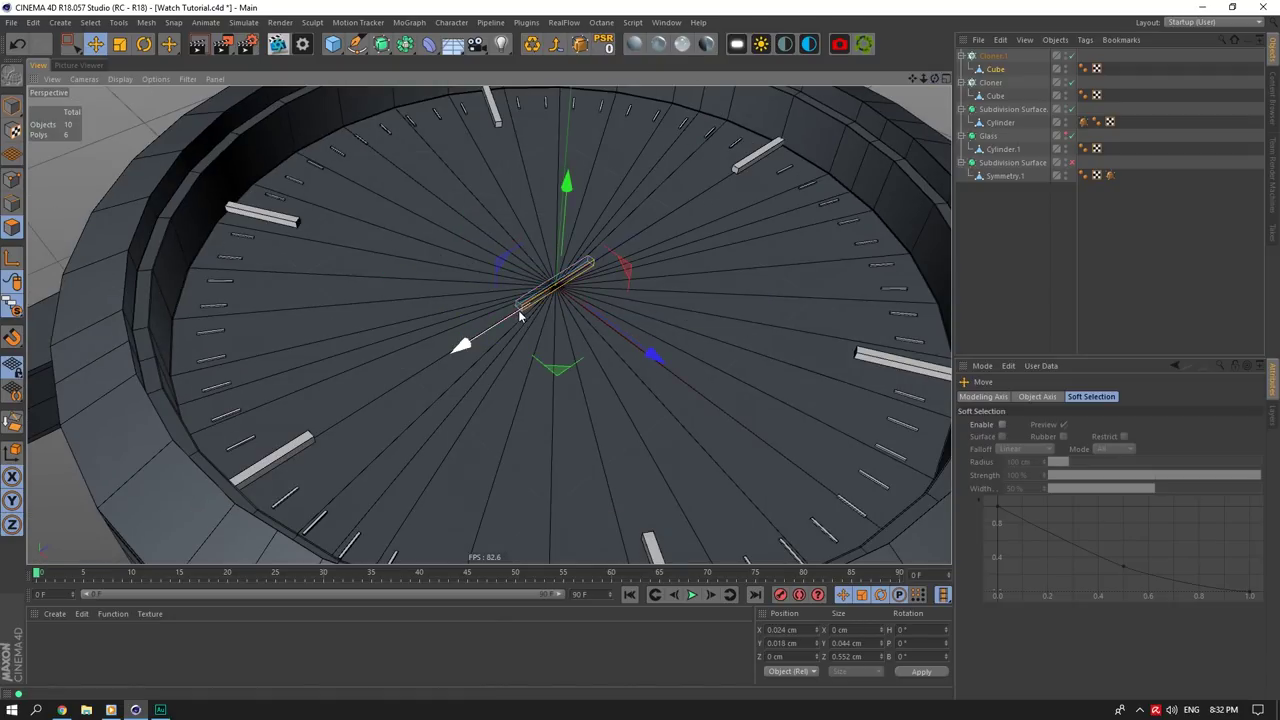
{"action": "scroll", "coordinate": [516, 304], "scroll_direction": "up", "scroll_amount": 3}
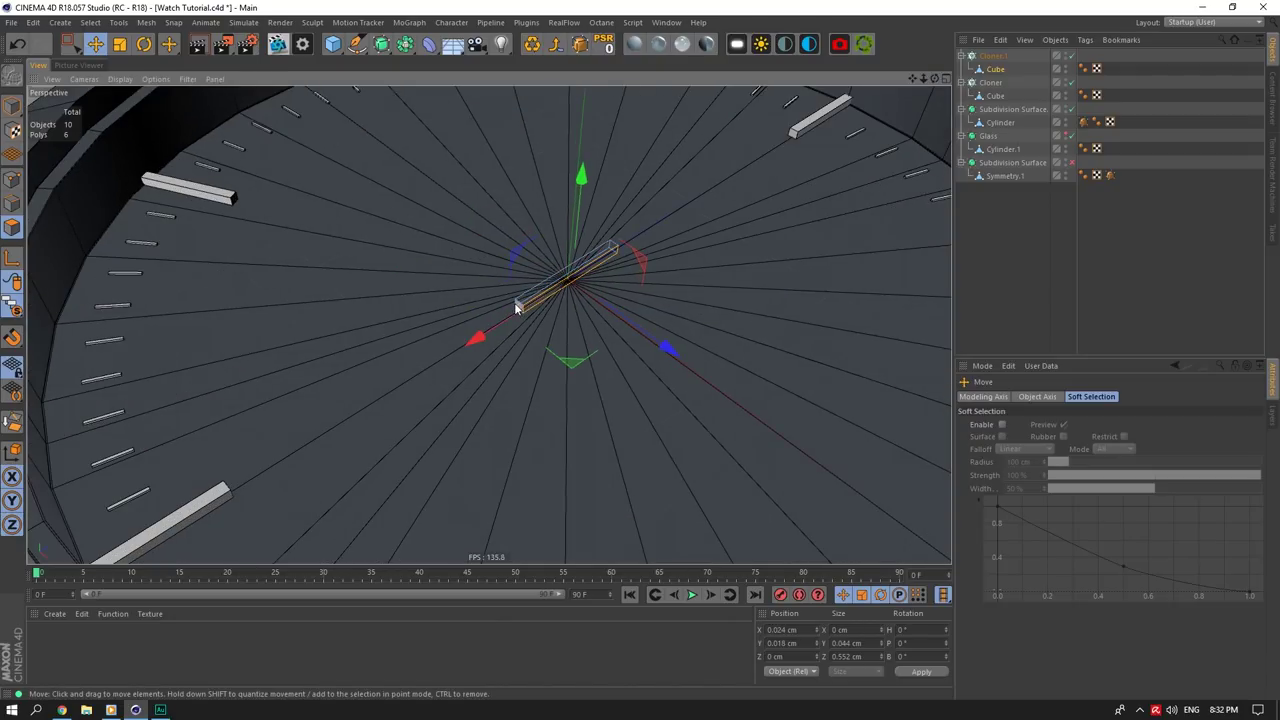
{"action": "left_click", "coordinate": [516, 304]}
{"action": "left_click_drag", "start_coordinate": [446, 358], "coordinate": [461, 348]}
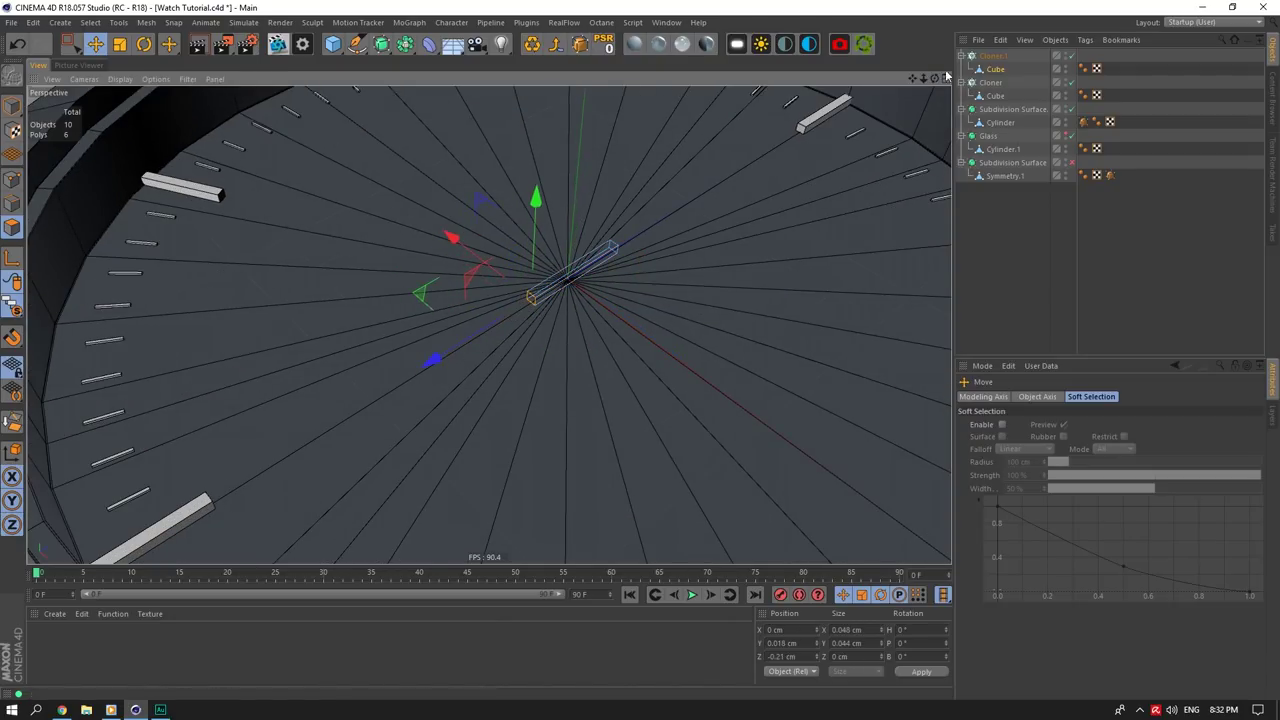
Step: Shorten the marker by moving its opposite end polygon inward to about Z 0.069 cm
{"action": "left_click_drag", "start_coordinate": [935, 79], "coordinate": [847, 61]}
{"action": "left_click", "coordinate": [656, 373]}
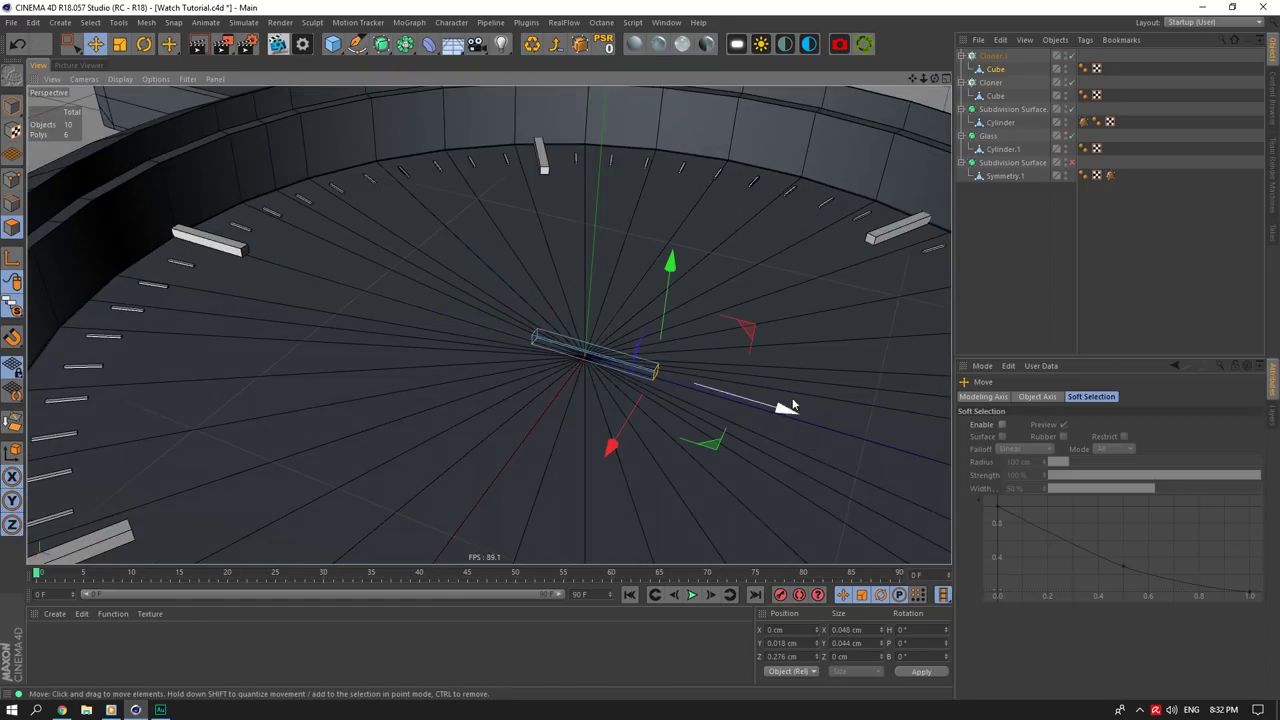
{"action": "left_click_drag", "start_coordinate": [780, 405], "coordinate": [740, 388]}
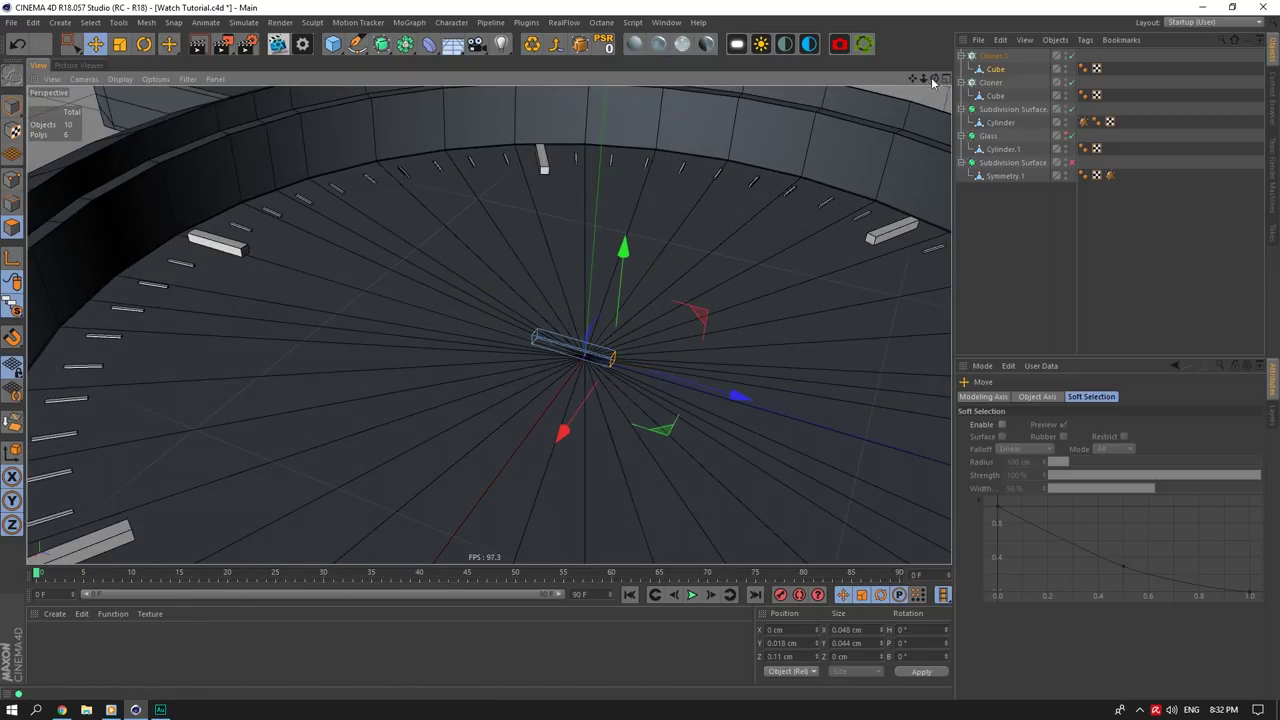
{"action": "left_click_drag", "start_coordinate": [934, 80], "coordinate": [458, 325]}
{"action": "left_click_drag", "start_coordinate": [694, 241], "coordinate": [689, 244]}
{"action": "left_click_drag", "start_coordinate": [935, 80], "coordinate": [922, 88]}
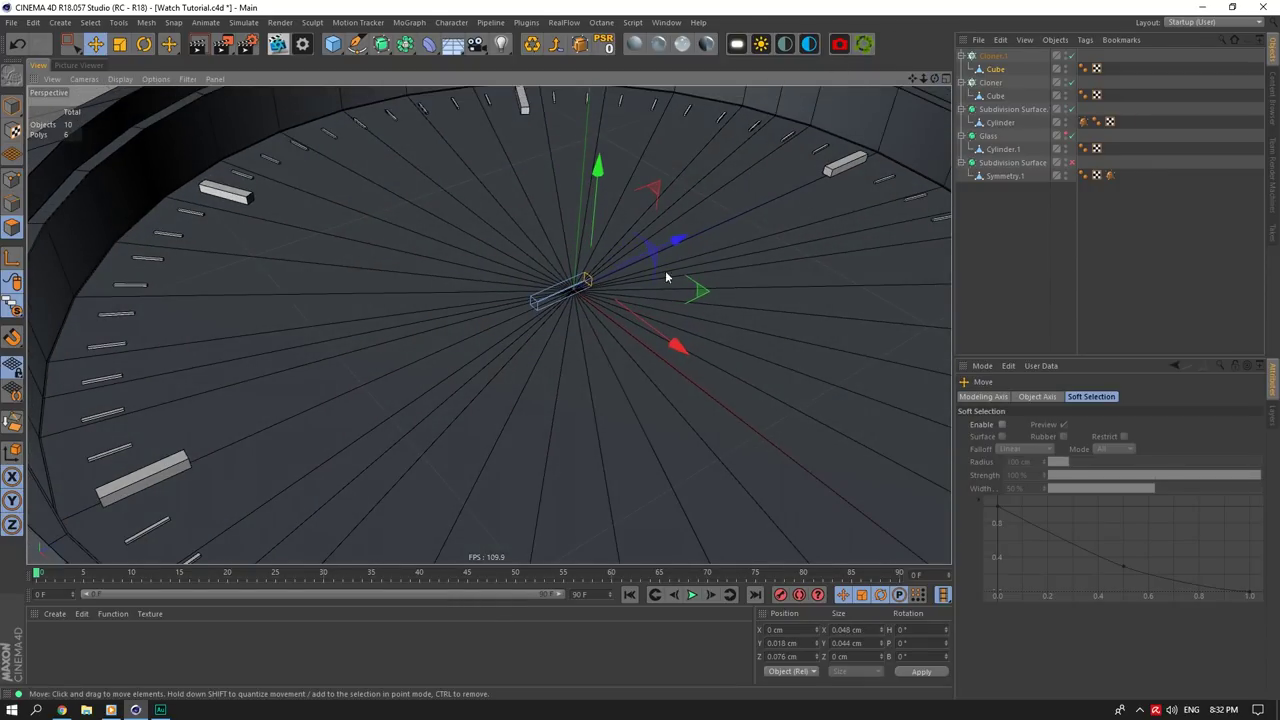
{"action": "left_click_drag", "start_coordinate": [681, 243], "coordinate": [677, 247]}
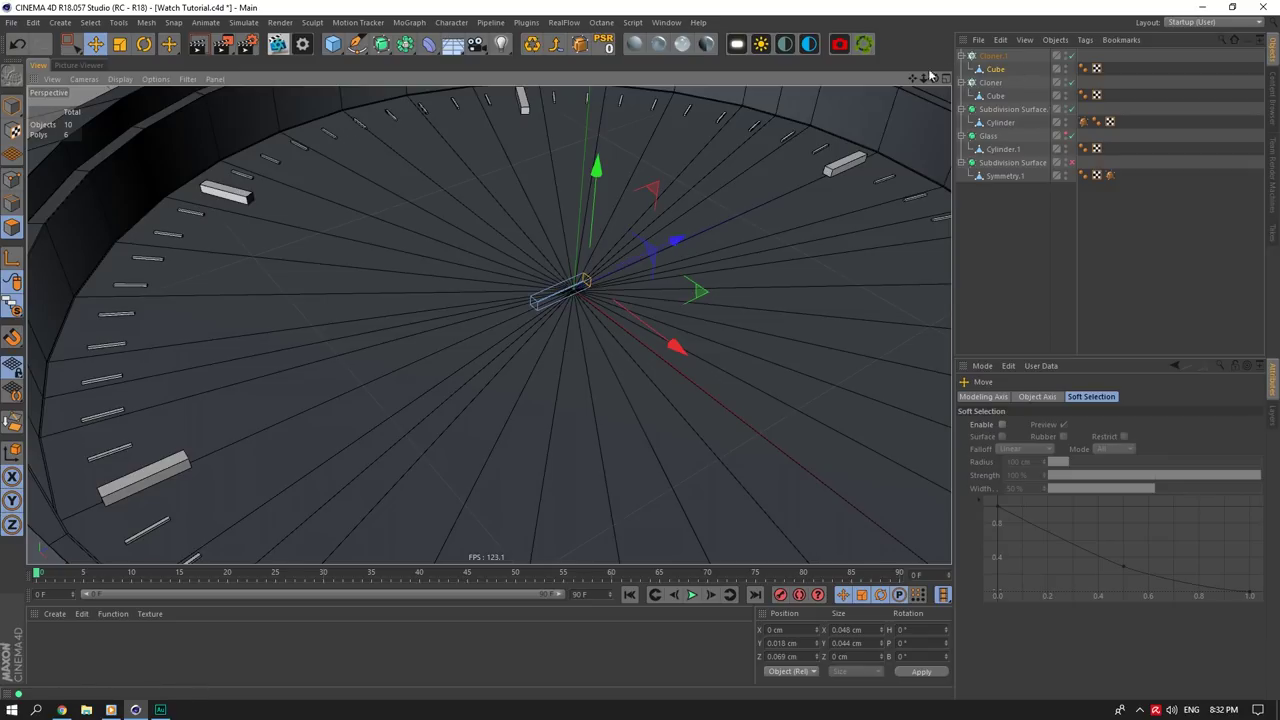
{"action": "left_click_drag", "start_coordinate": [934, 79], "coordinate": [943, 73]}
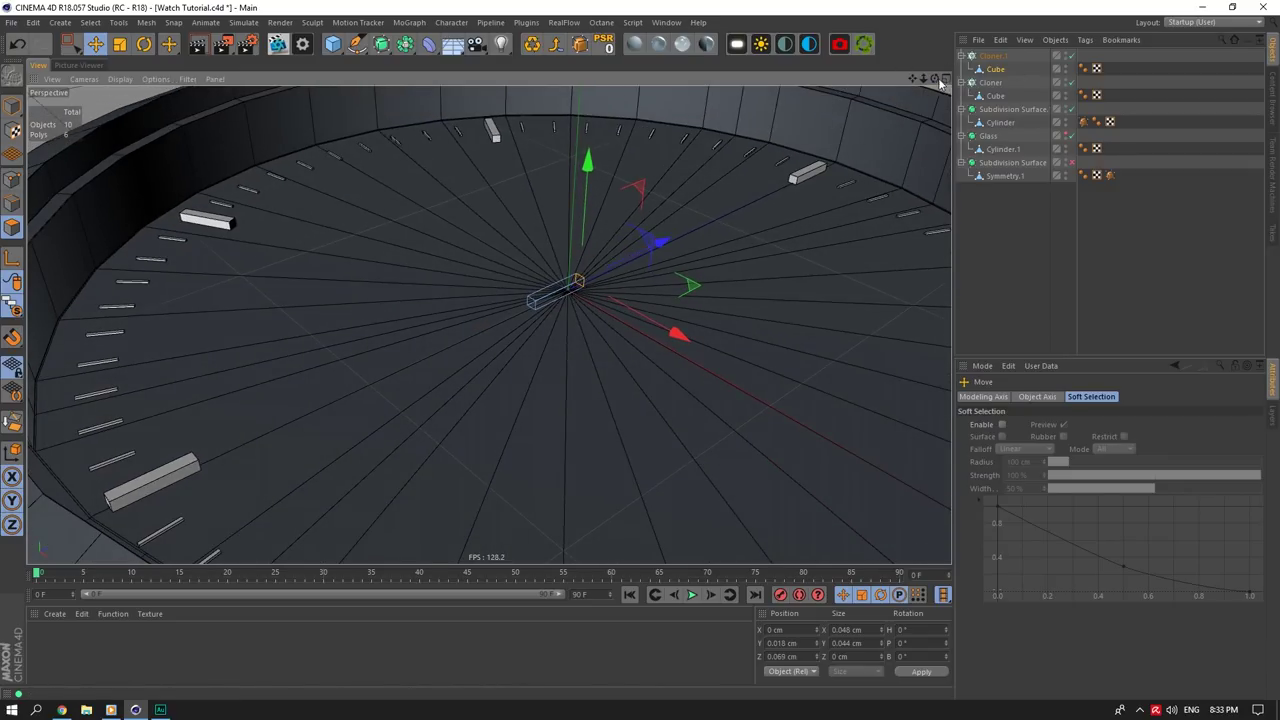
{"action": "left_click_drag", "start_coordinate": [936, 79], "coordinate": [929, 73]}
Step: Check the marker against the reference photo and lower its top face to about Y 0.015 cm
{"action": "left_click", "coordinate": [63, 712]}
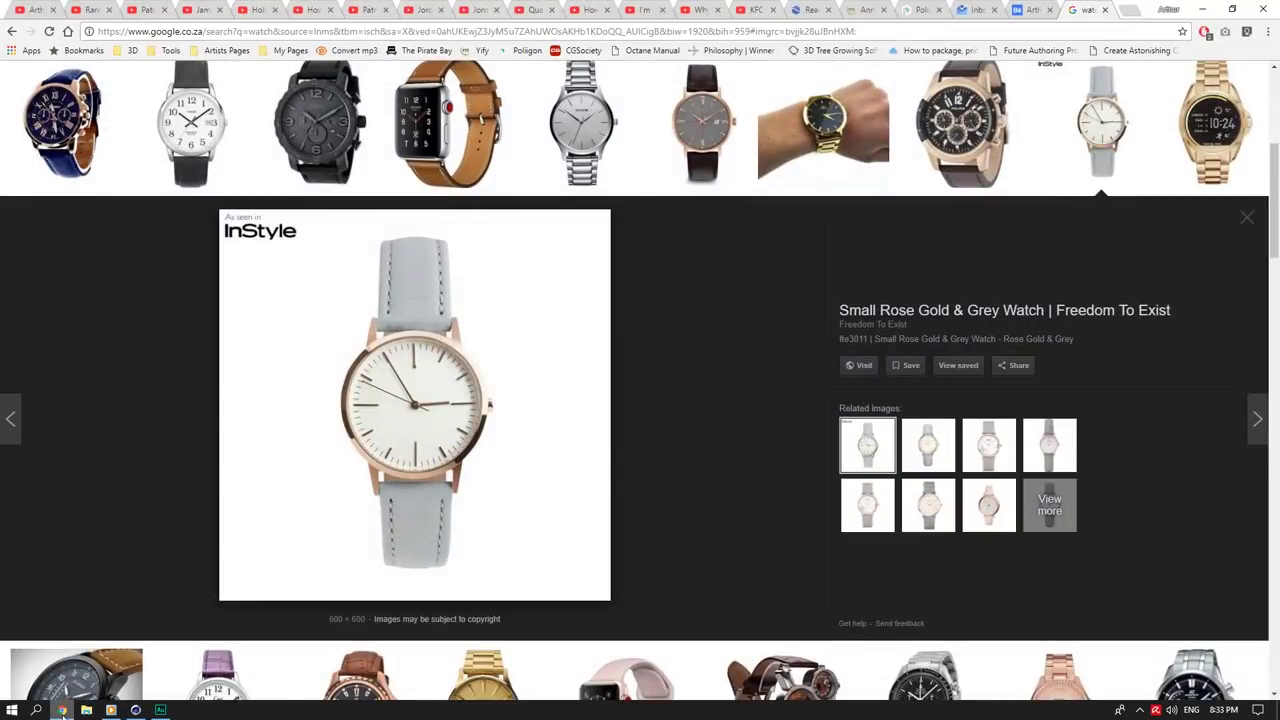
{"action": "left_click", "coordinate": [63, 714]}
{"action": "left_click", "coordinate": [558, 286]}
{"action": "mouse_move", "coordinate": [570, 183]}
{"action": "left_mouse_down"}
{"action": "mouse_move", "coordinate": [572, 201]}
{"action": "mouse_move", "coordinate": [573, 188]}
{"action": "left_mouse_up"}
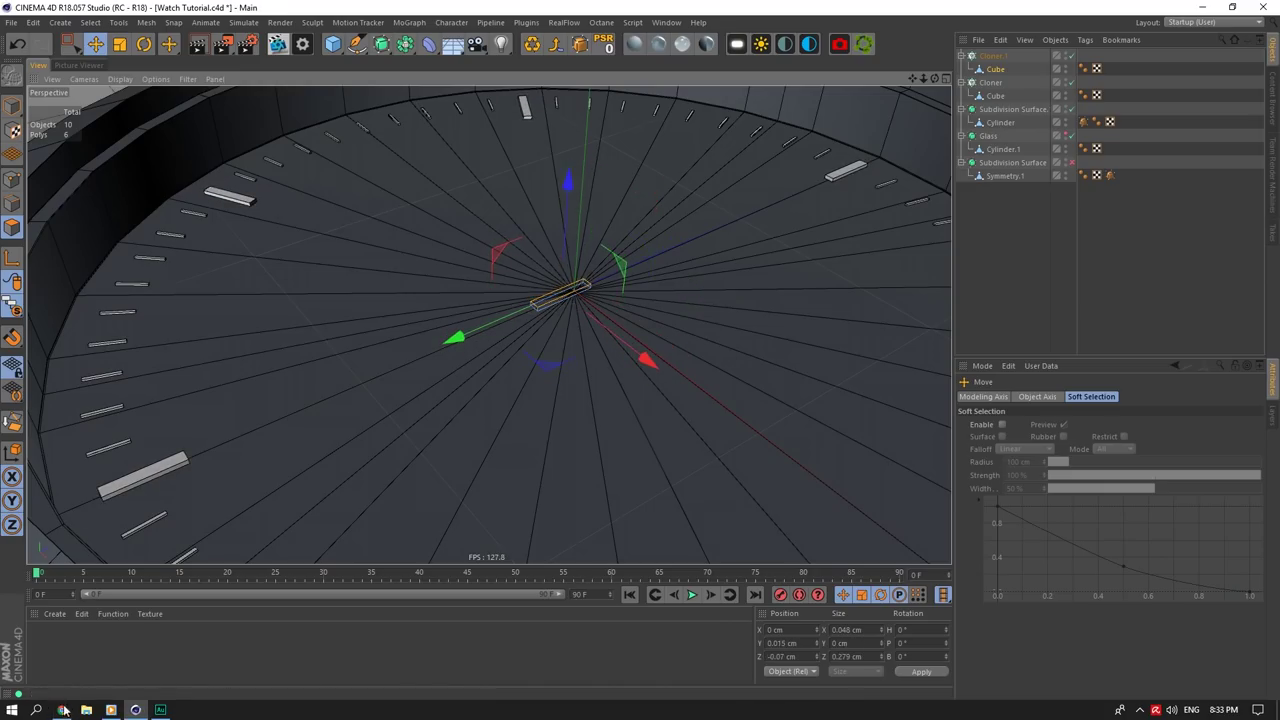
Step: Compare the length and number of the large dial markers with the watch reference photo
{"action": "left_click", "coordinate": [62, 710]}
{"action": "left_click", "coordinate": [63, 711]}
{"action": "left_click", "coordinate": [63, 711]}
{"action": "left_click", "coordinate": [63, 711]}
{"action": "left_click", "coordinate": [63, 711]}
{"action": "left_click", "coordinate": [63, 711]}
{"action": "left_click", "coordinate": [63, 711]}
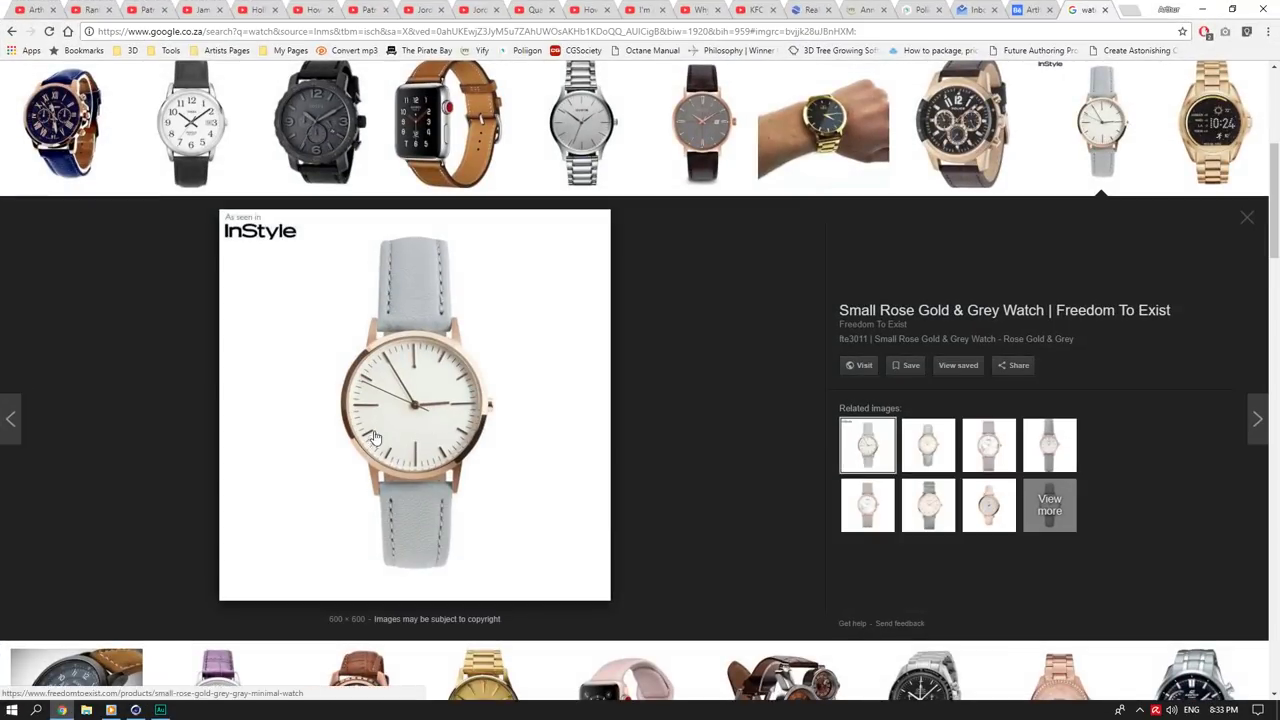
{"action": "left_click", "coordinate": [62, 711]}
{"action": "left_click", "coordinate": [62, 711]}
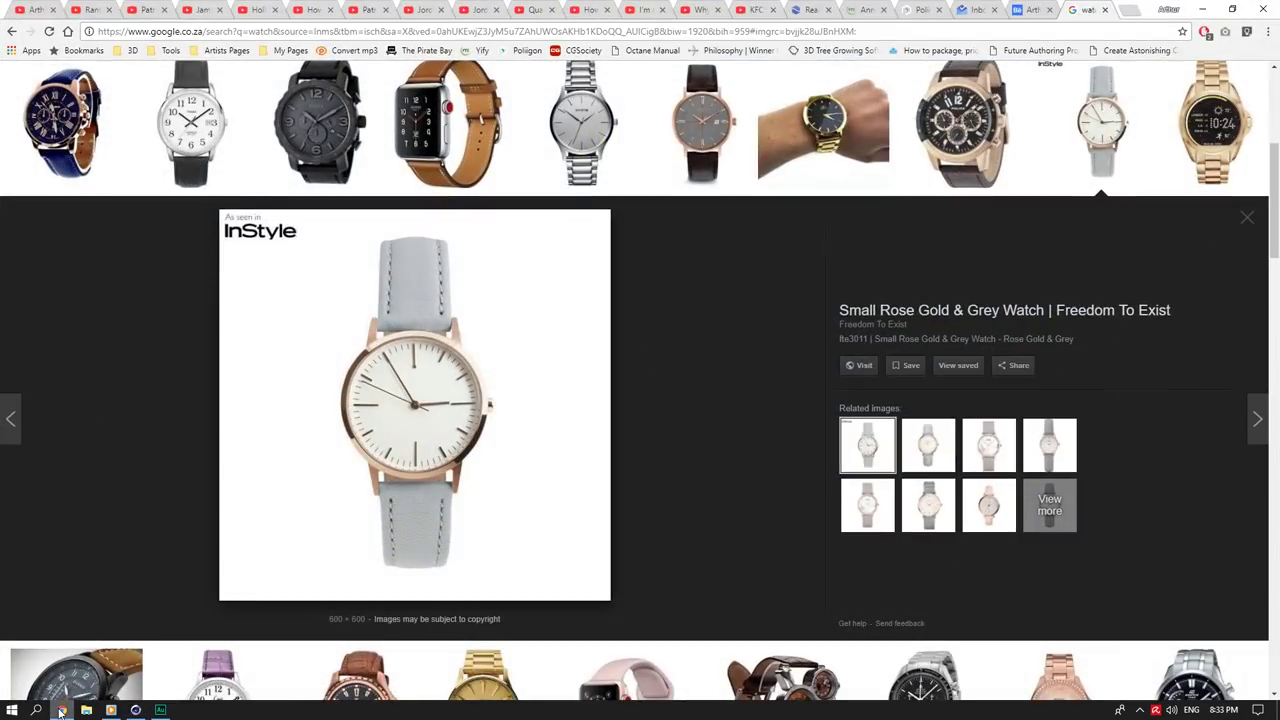
{"action": "left_click", "coordinate": [61, 712]}
{"action": "left_click", "coordinate": [61, 712]}
{"action": "left_click", "coordinate": [61, 712]}
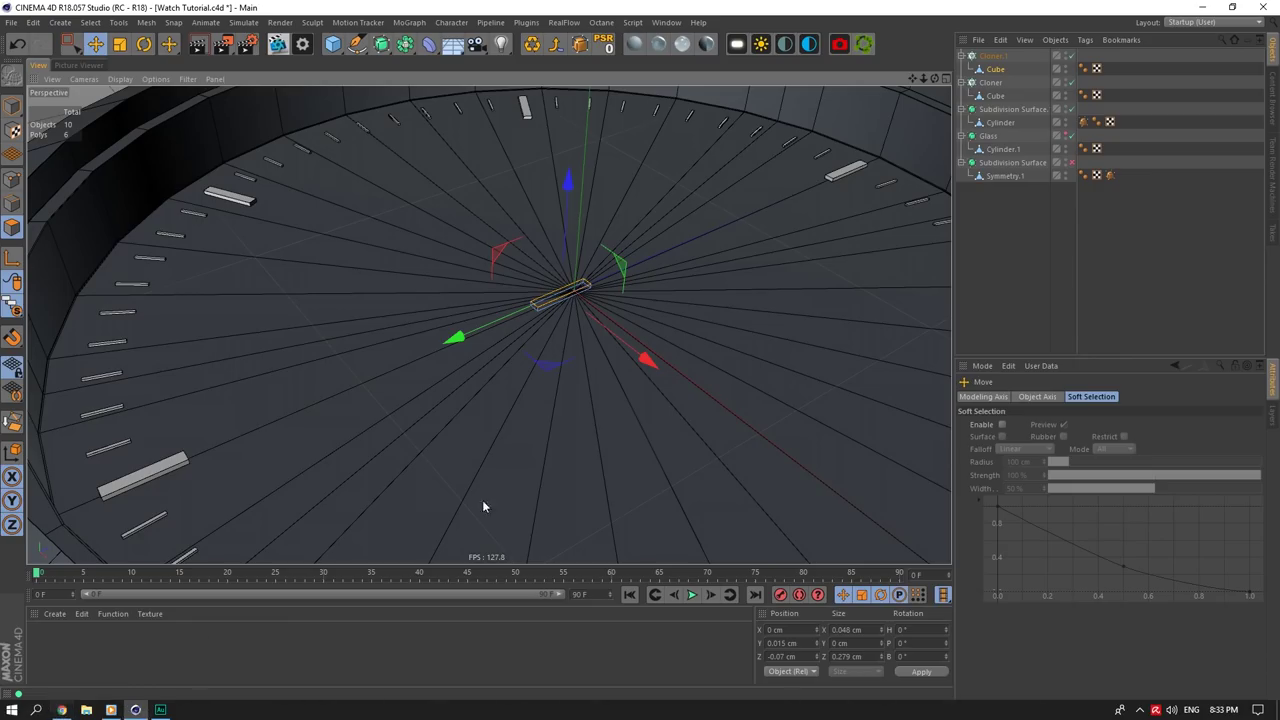
Step: Move the marker's negative-Z end polygon inward to about Z -0.195 cm
{"action": "left_click", "coordinate": [533, 309]}
{"action": "left_click", "coordinate": [533, 304]}
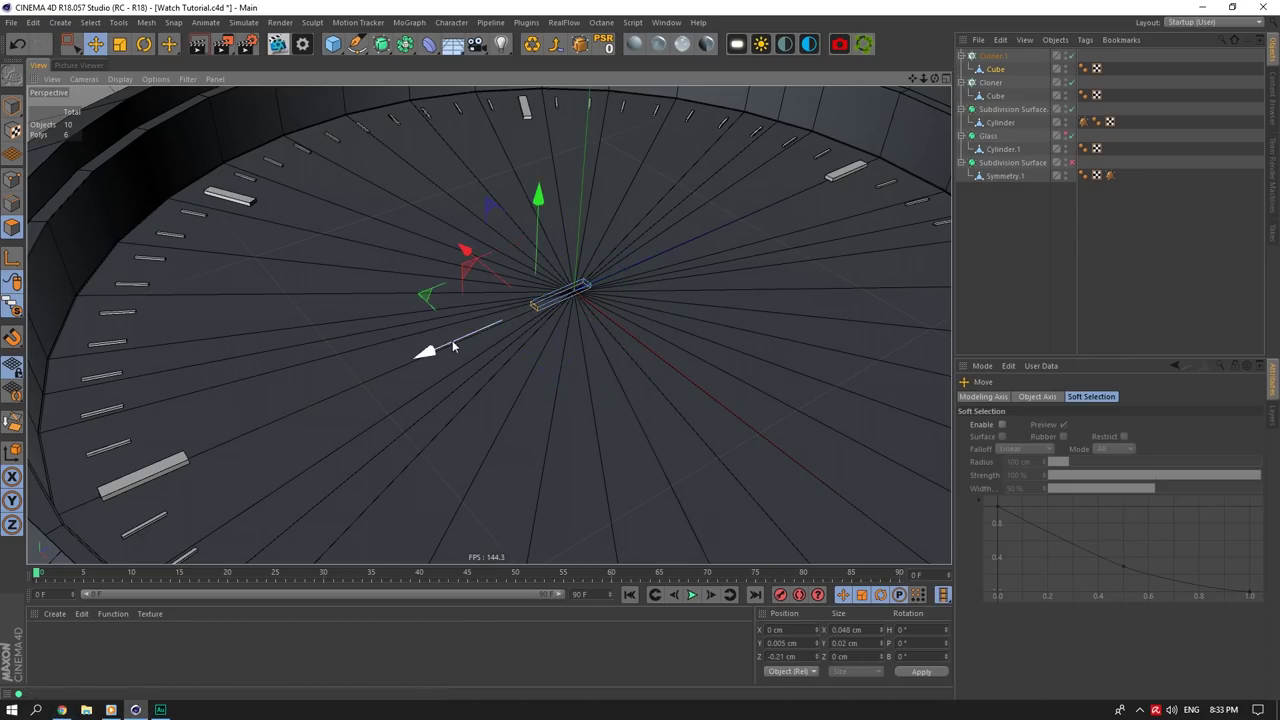
{"action": "left_click_drag", "start_coordinate": [453, 346], "coordinate": [457, 344]}
{"action": "left_click_drag", "start_coordinate": [936, 79], "coordinate": [912, 54]}
Step: Try a count of 12 on the large marker cloner and replace it with 18
{"action": "left_click", "coordinate": [995, 56]}
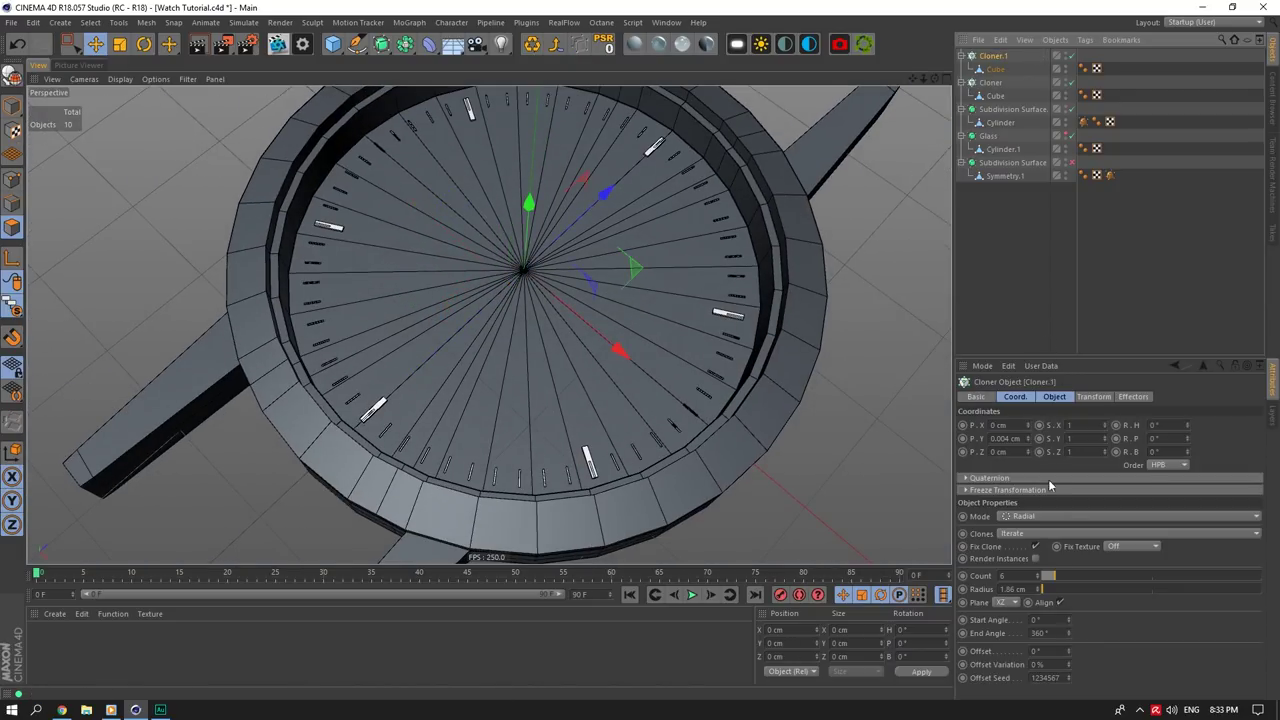
{"action": "double_click", "coordinate": [1003, 575]}
{"action": "type", "text": "12"}
{"action": "left_click", "coordinate": [1015, 589]}
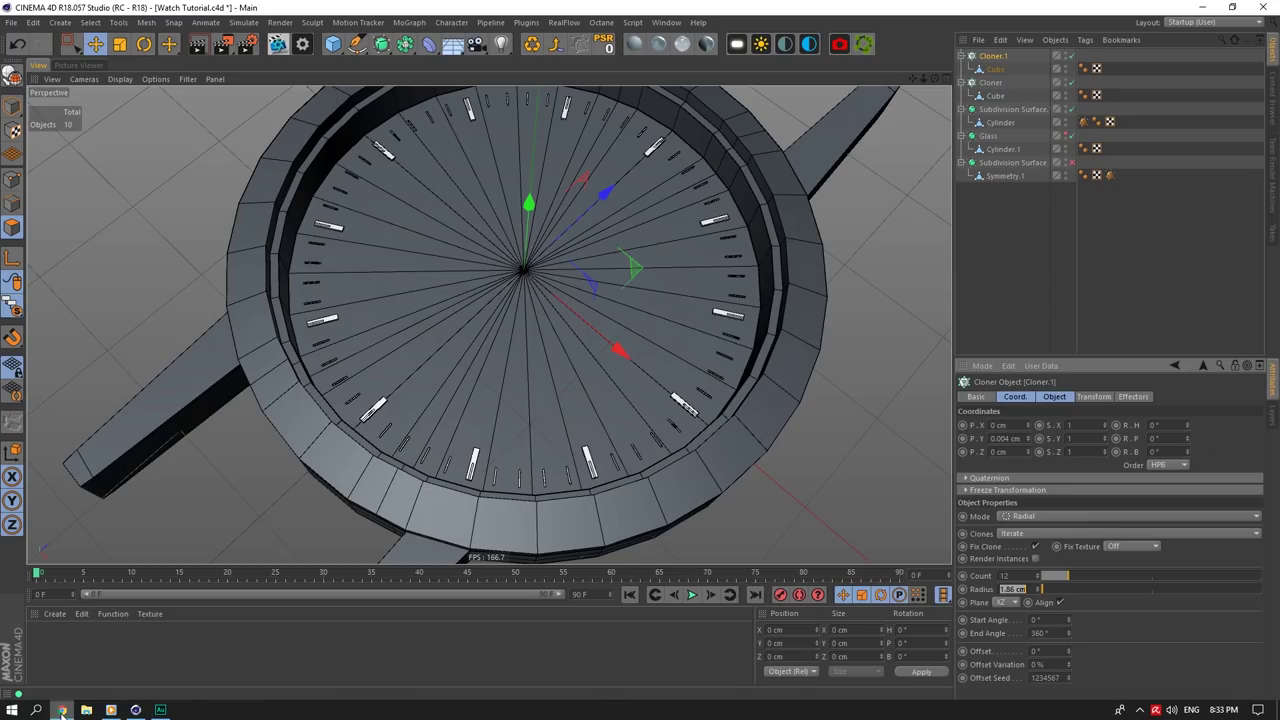
{"action": "double_click", "coordinate": [1013, 589]}
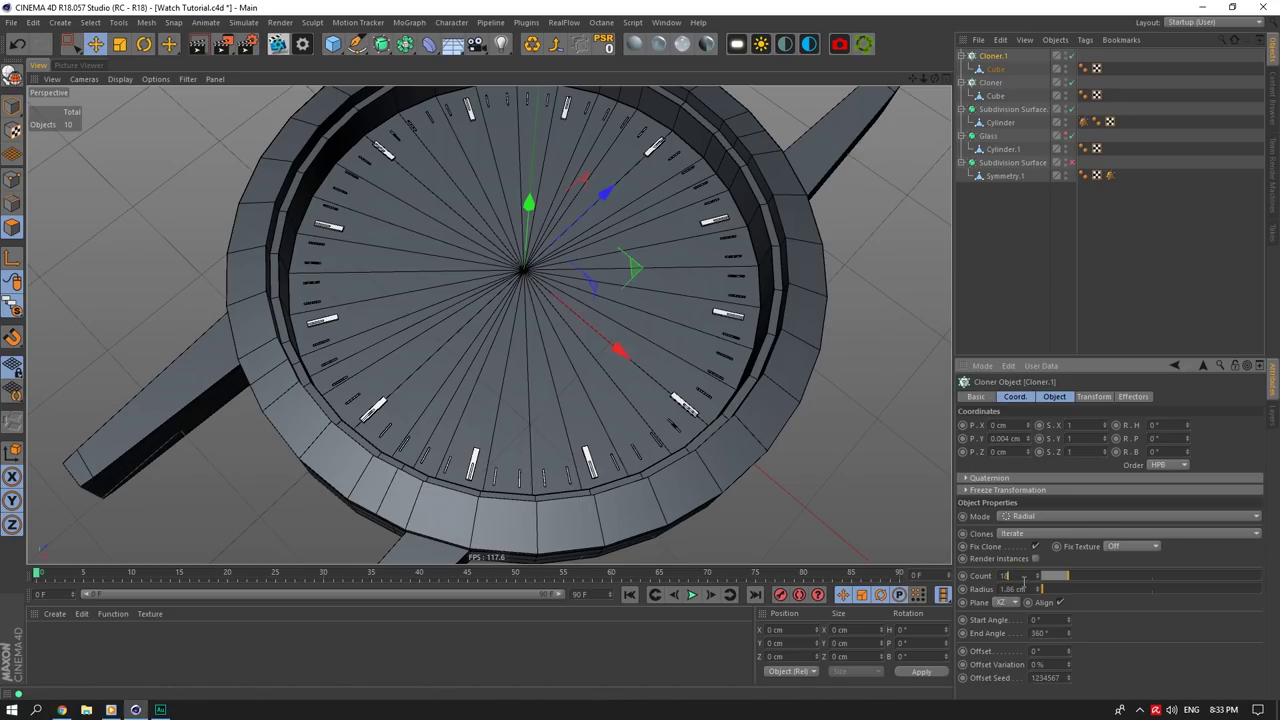
{"action": "key", "text": "Return"}
{"action": "left_click_drag", "start_coordinate": [935, 79], "coordinate": [899, 82]}
Step: Place the large marker cloner inside a new Boole object and duplicate the cloner outside it
{"action": "left_click", "coordinate": [962, 56]}
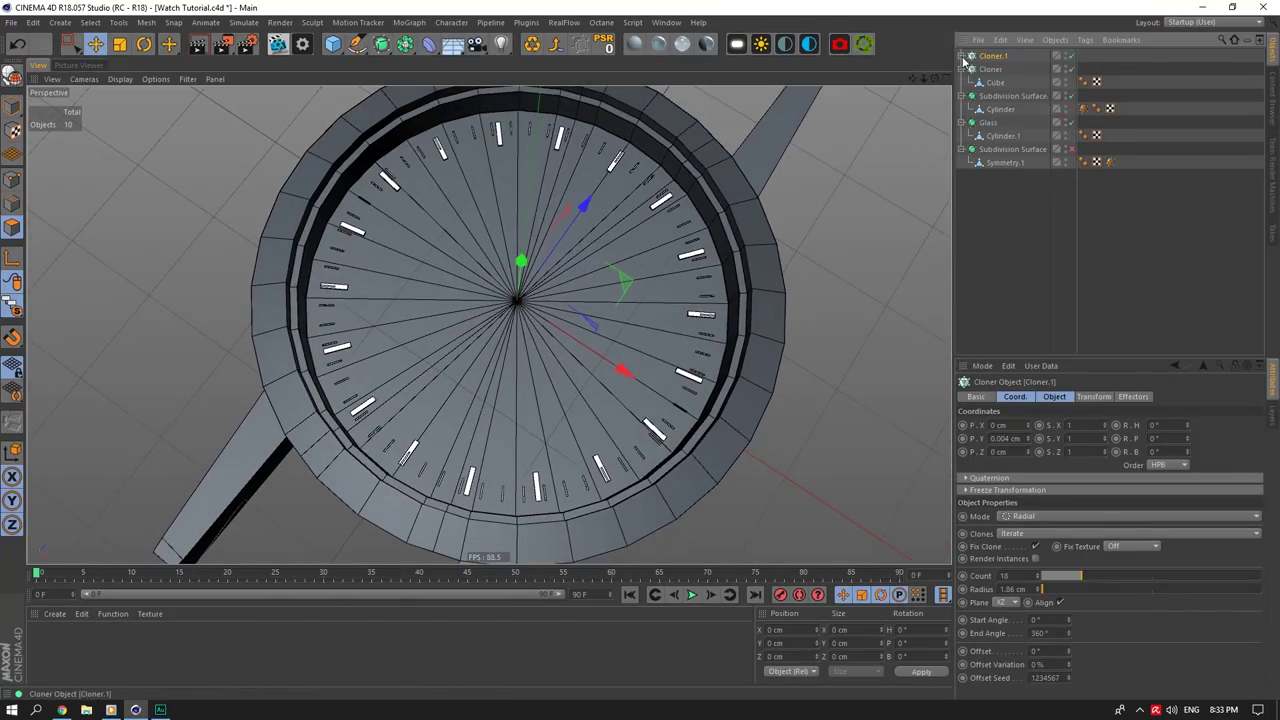
{"action": "left_click", "coordinate": [382, 47]}
{"action": "left_click", "coordinate": [405, 44]}
{"action": "left_click", "coordinate": [673, 64], "text": "alt"}
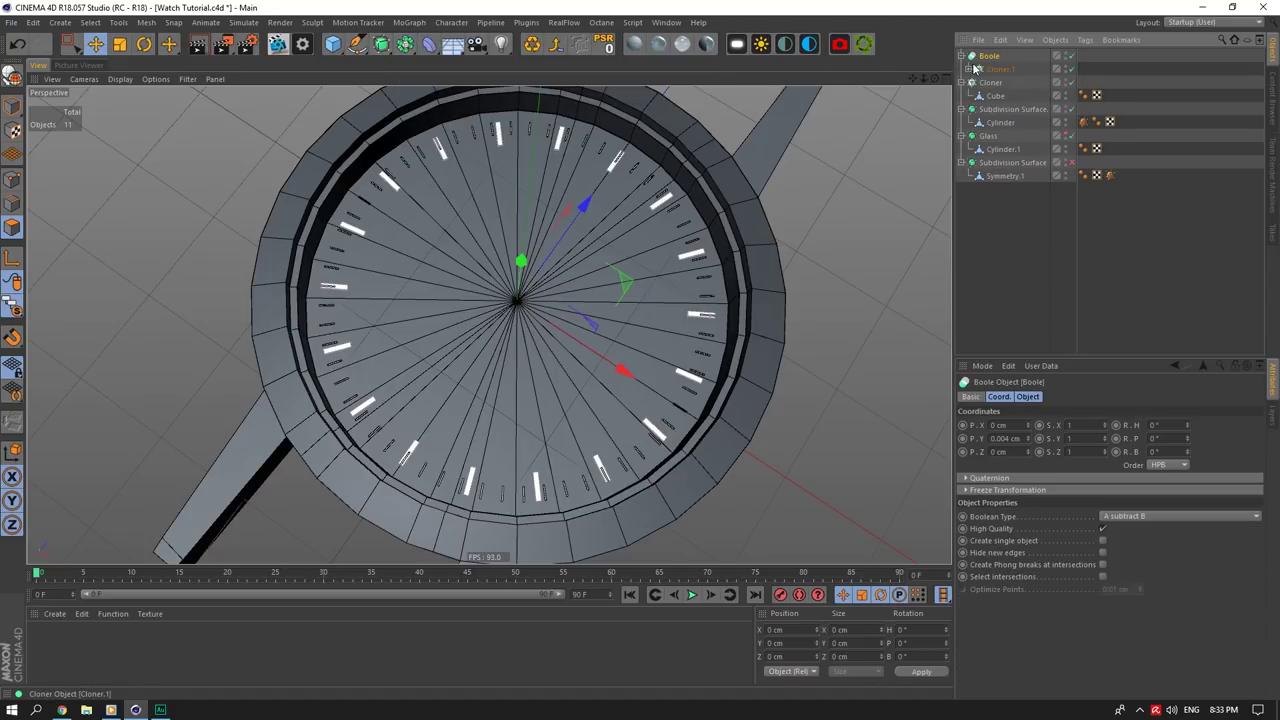
{"action": "left_click", "coordinate": [990, 70]}
{"action": "left_click_drag", "start_coordinate": [989, 72], "coordinate": [988, 51]}
Step: Isolate the duplicated large marker cloner with Viewport Solo Hierarchy
{"action": "left_click", "coordinate": [13, 307]}
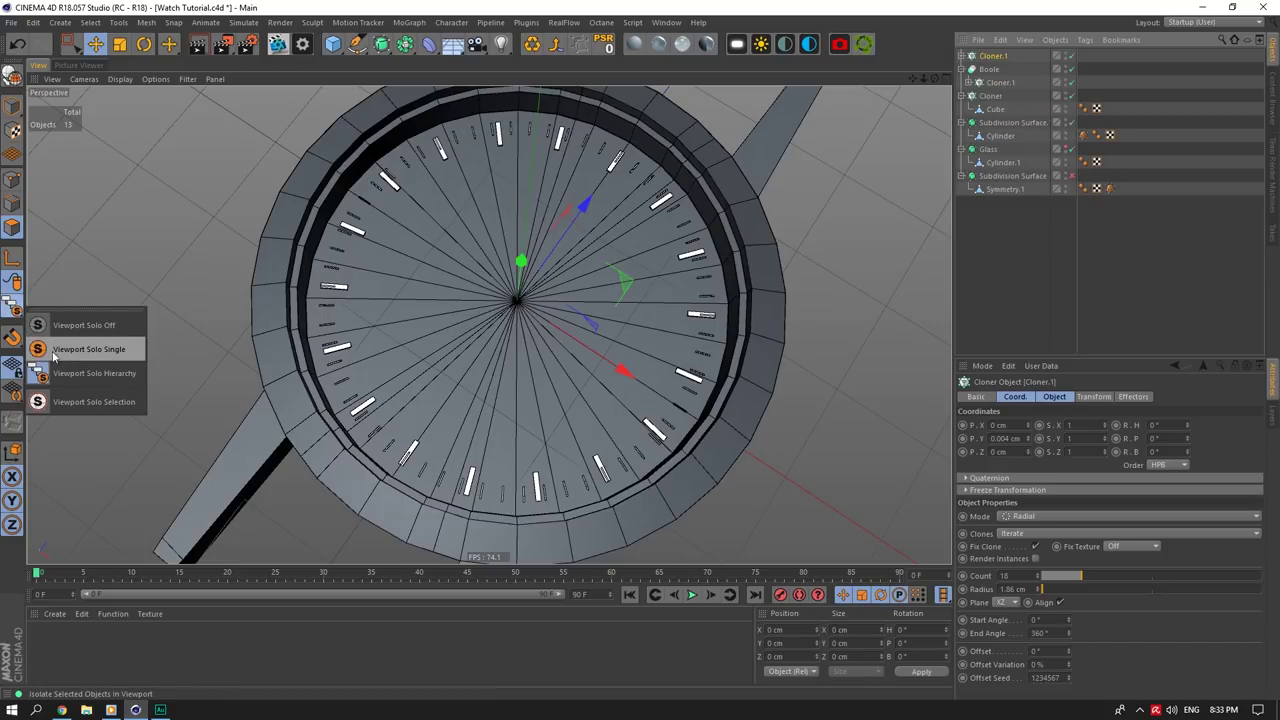
{"action": "left_click", "coordinate": [85, 374]}
{"action": "left_click", "coordinate": [988, 70]}
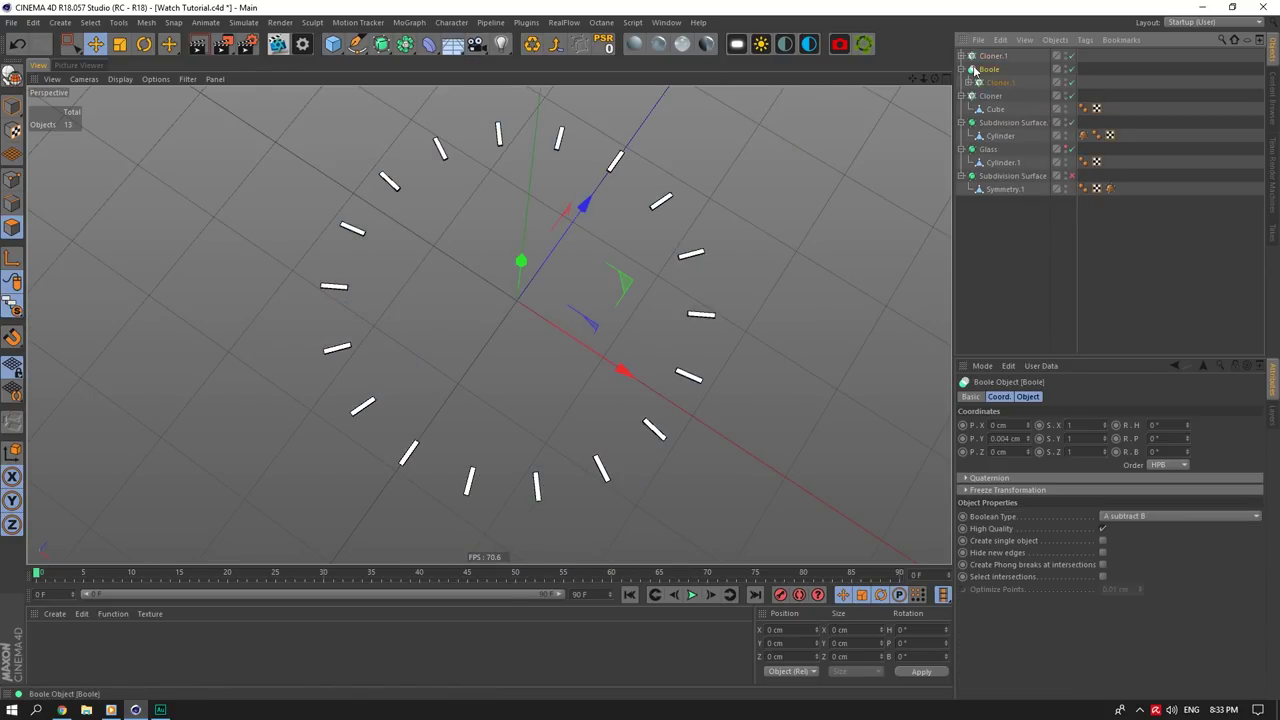
Step: Scale all polygons of the duplicated cloner's cube up uniformly to about 0.135 by 0.055 by 0.74 cm
{"action": "left_click", "coordinate": [962, 56]}
{"action": "left_click", "coordinate": [992, 69]}
{"action": "left_click", "coordinate": [73, 45]}
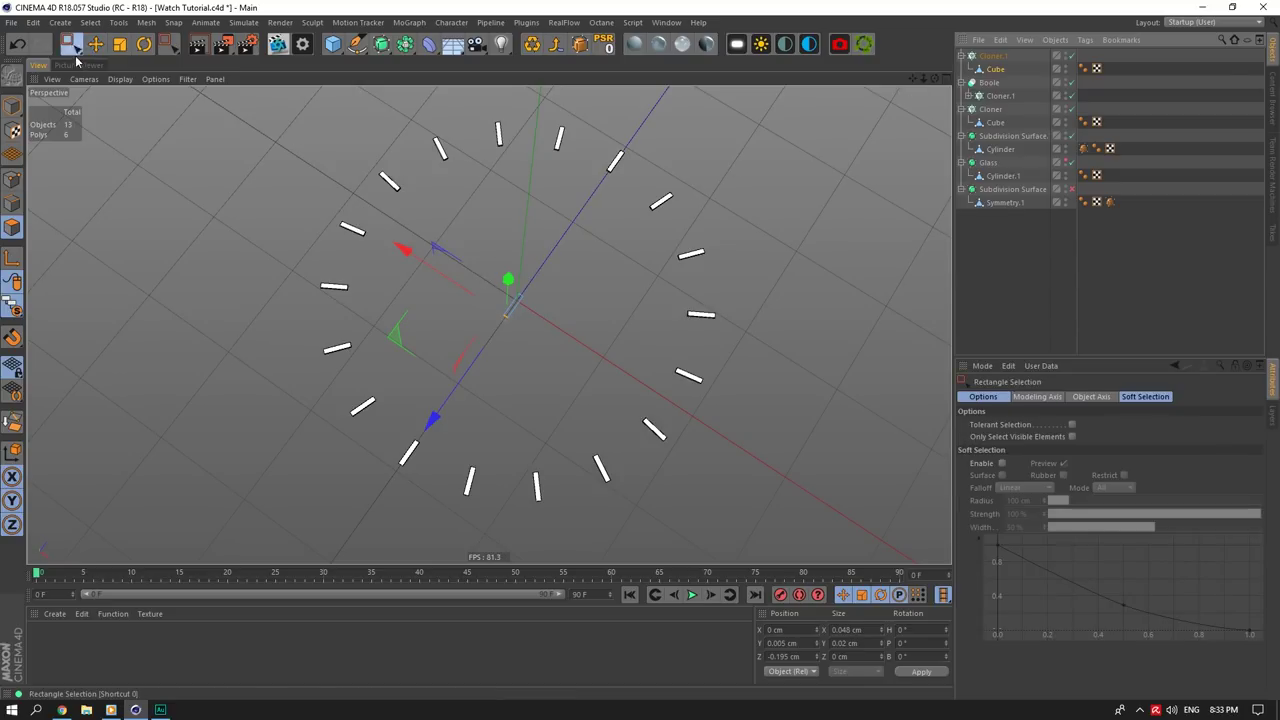
{"action": "key", "text": "ctrl+a"}
{"action": "left_click", "coordinate": [119, 48]}
{"action": "mouse_move", "coordinate": [668, 228]}
{"action": "left_mouse_down"}
{"action": "mouse_move", "coordinate": [820, 222]}
{"action": "mouse_move", "coordinate": [792, 226]}
{"action": "left_mouse_up"}
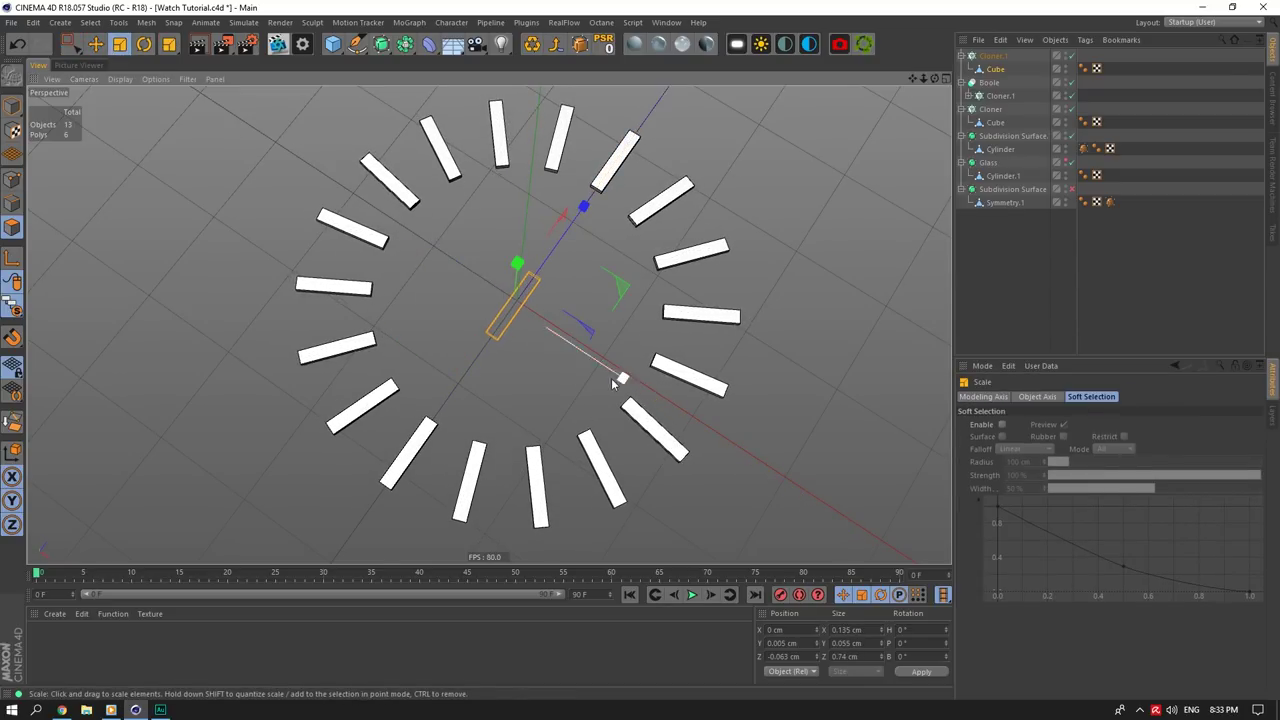
Step: Widen the duplicated cloner's cube to about 0.459 cm along X and set that cloner's count to 6
{"action": "left_click_drag", "start_coordinate": [619, 379], "coordinate": [916, 464]}
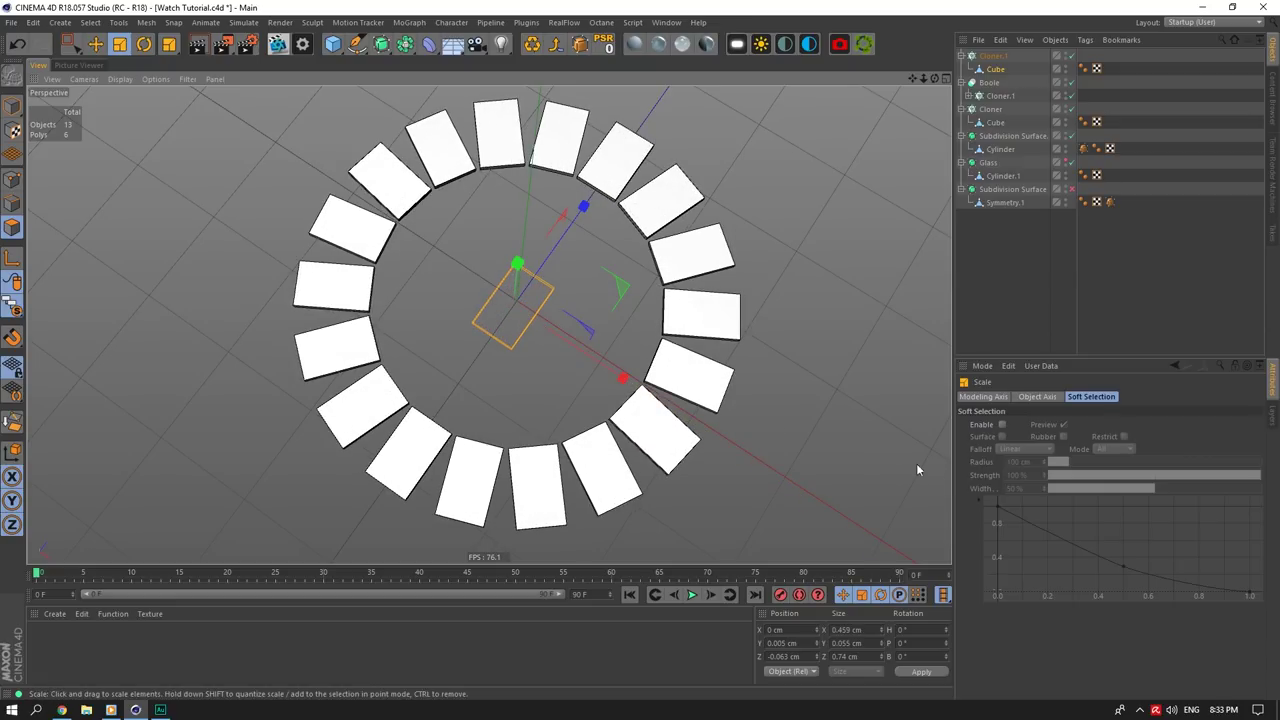
{"action": "left_click", "coordinate": [993, 56]}
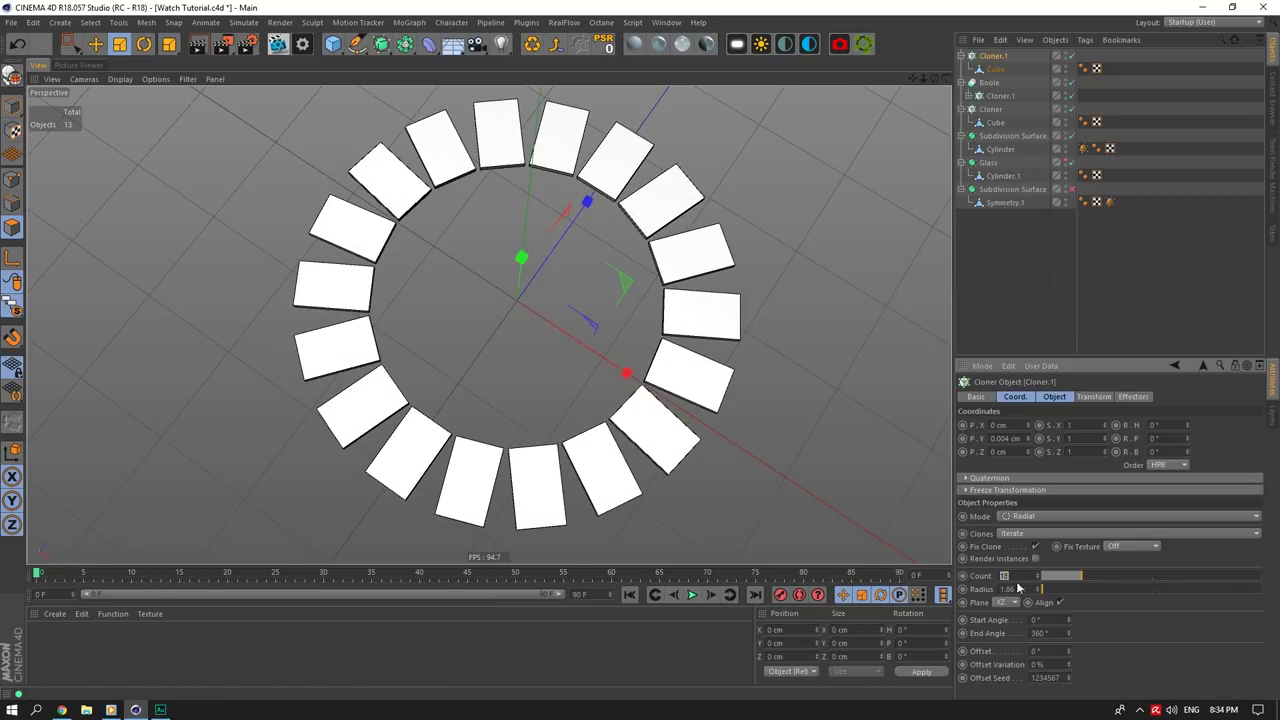
{"action": "type", "text": "6"}
{"action": "key", "text": "Return"}
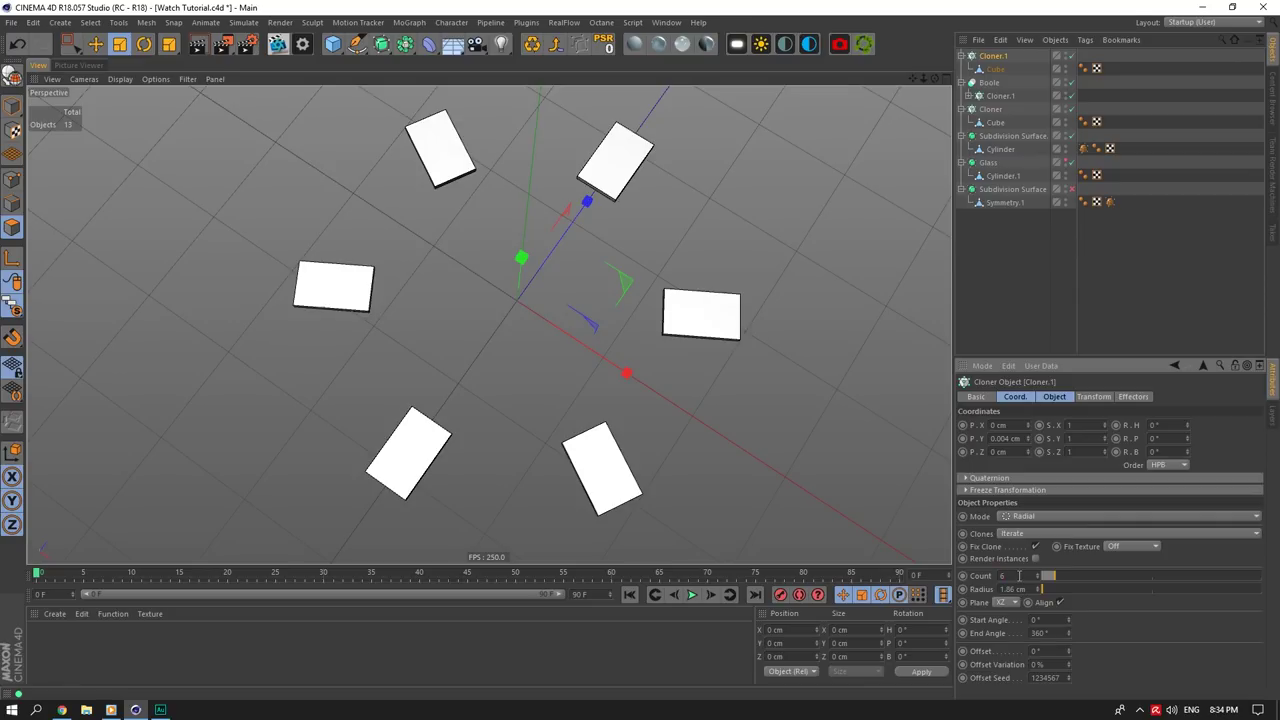
Step: Check the reference watch photo and reduce the duplicated cloner's count to 4
{"action": "left_click", "coordinate": [61, 709]}
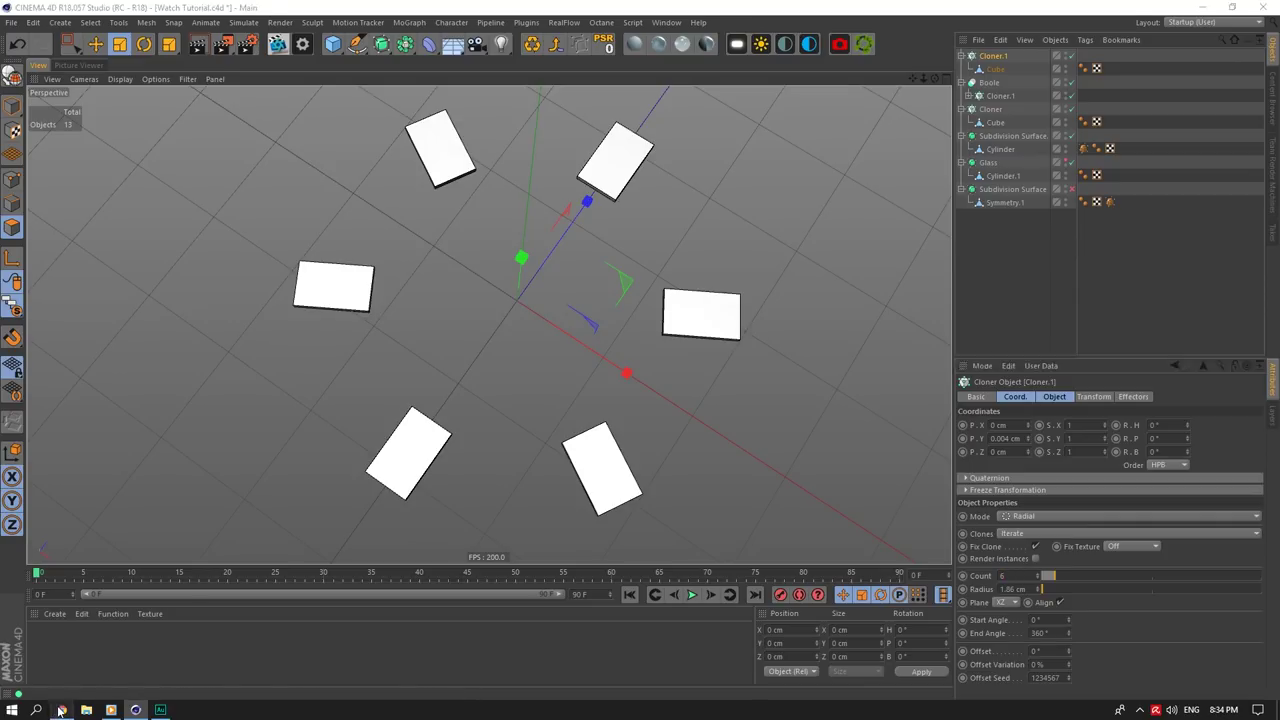
{"action": "left_click", "coordinate": [61, 710]}
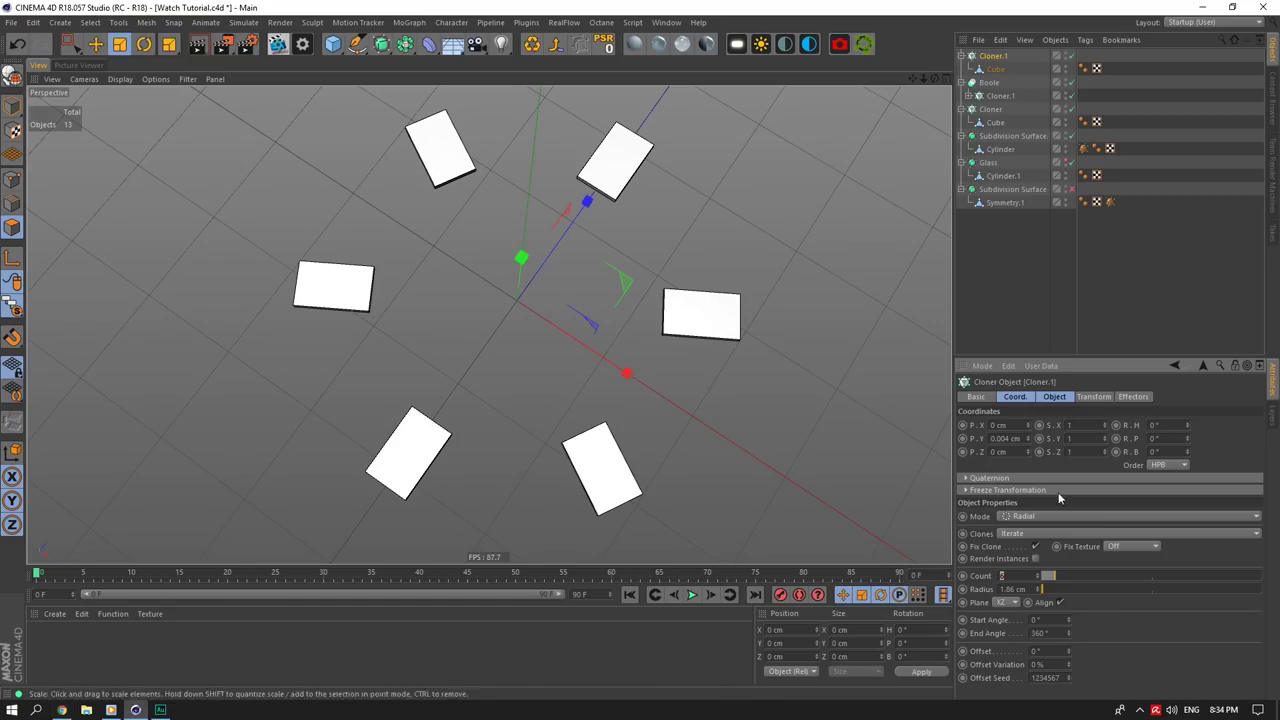
{"action": "scroll", "coordinate": [1018, 575], "scroll_direction": "down", "scroll_amount": 2}
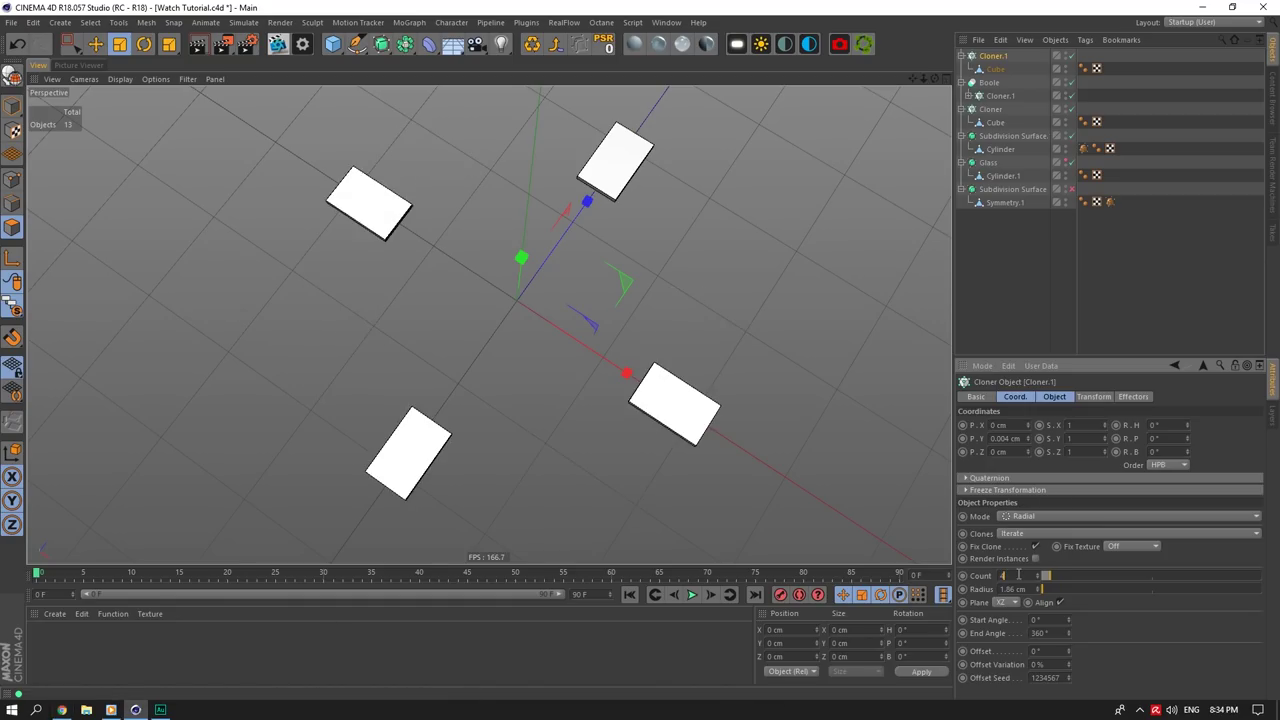
{"action": "left_click", "coordinate": [62, 709]}
{"action": "left_click", "coordinate": [63, 710]}
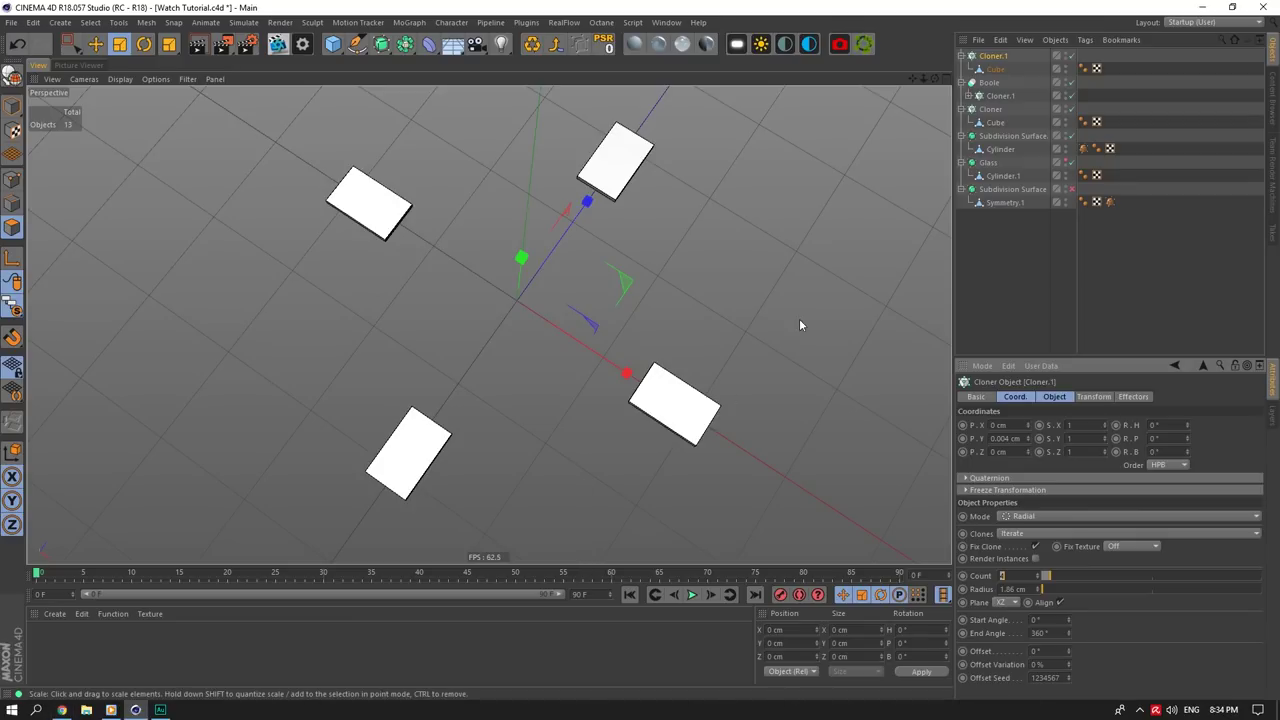
Step: Scale the duplicated cloner's cube to about 0.238 cm in height and turn off Viewport Solo
{"action": "left_click", "coordinate": [996, 70]}
{"action": "left_click_drag", "start_coordinate": [518, 262], "coordinate": [520, 235]}
{"action": "left_click_drag", "start_coordinate": [14, 308], "coordinate": [56, 326]}
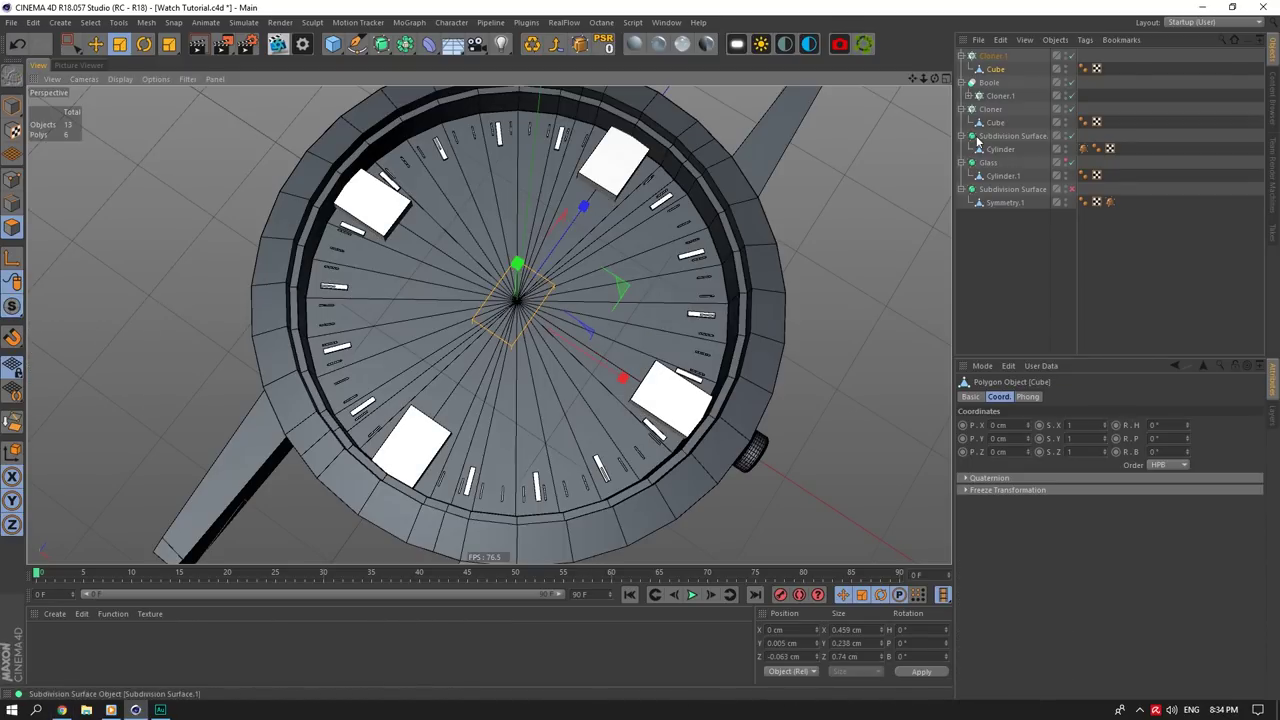
Step: Place the four-clone cloner inside the Boole as its second child, below the 18-clone cloner
{"action": "left_click", "coordinate": [997, 58]}
{"action": "left_click_drag", "start_coordinate": [987, 89], "coordinate": [1007, 63]}
{"action": "left_click", "coordinate": [1004, 98]}
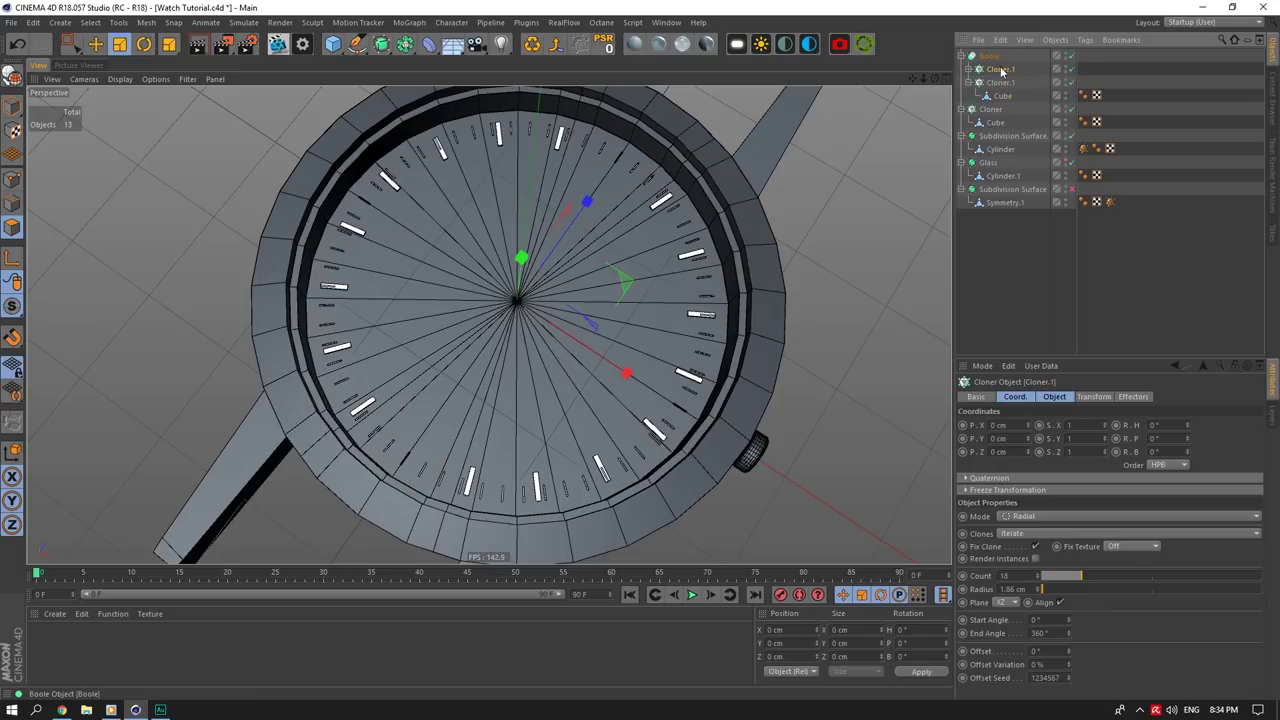
Step: Isolate the Boole with Viewport Solo Hierarchy and disable it to reveal the cutter blocks among the markers
{"action": "left_click", "coordinate": [989, 57]}
{"action": "left_click_drag", "start_coordinate": [12, 306], "coordinate": [56, 373]}
{"action": "left_click", "coordinate": [1127, 84]}
{"action": "left_click", "coordinate": [968, 83]}
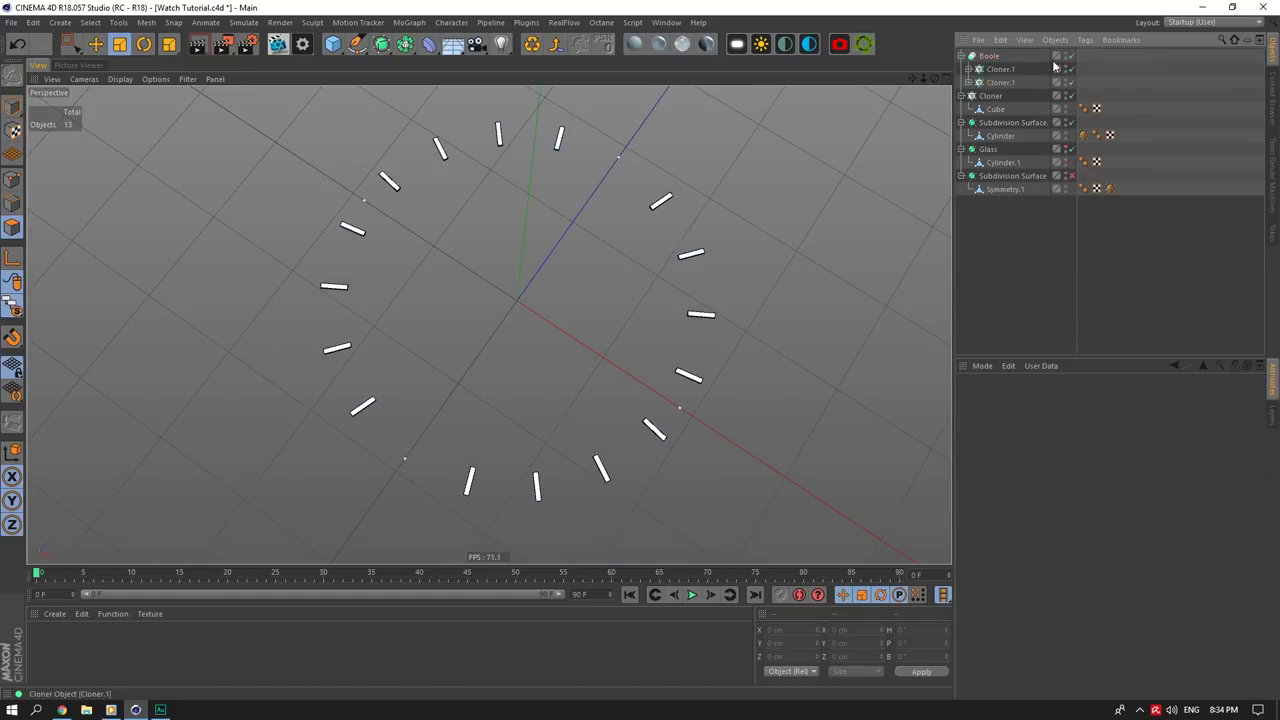
{"action": "left_click", "coordinate": [1072, 57]}
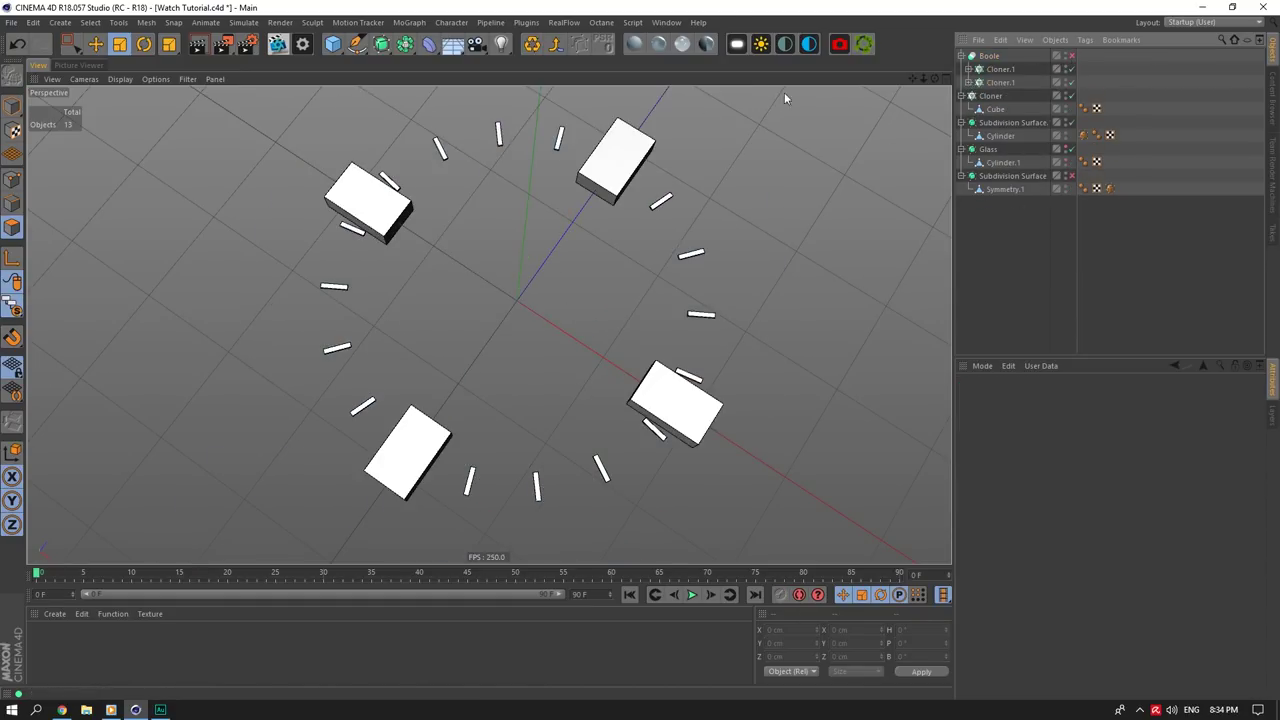
Step: Hide the four-clone cutter cloner in the viewport and toggle the Boole to compare the markers before and after subtraction
{"action": "left_click", "coordinate": [1066, 67]}
{"action": "left_click", "coordinate": [1066, 67]}
{"action": "double_click", "coordinate": [1066, 81]}
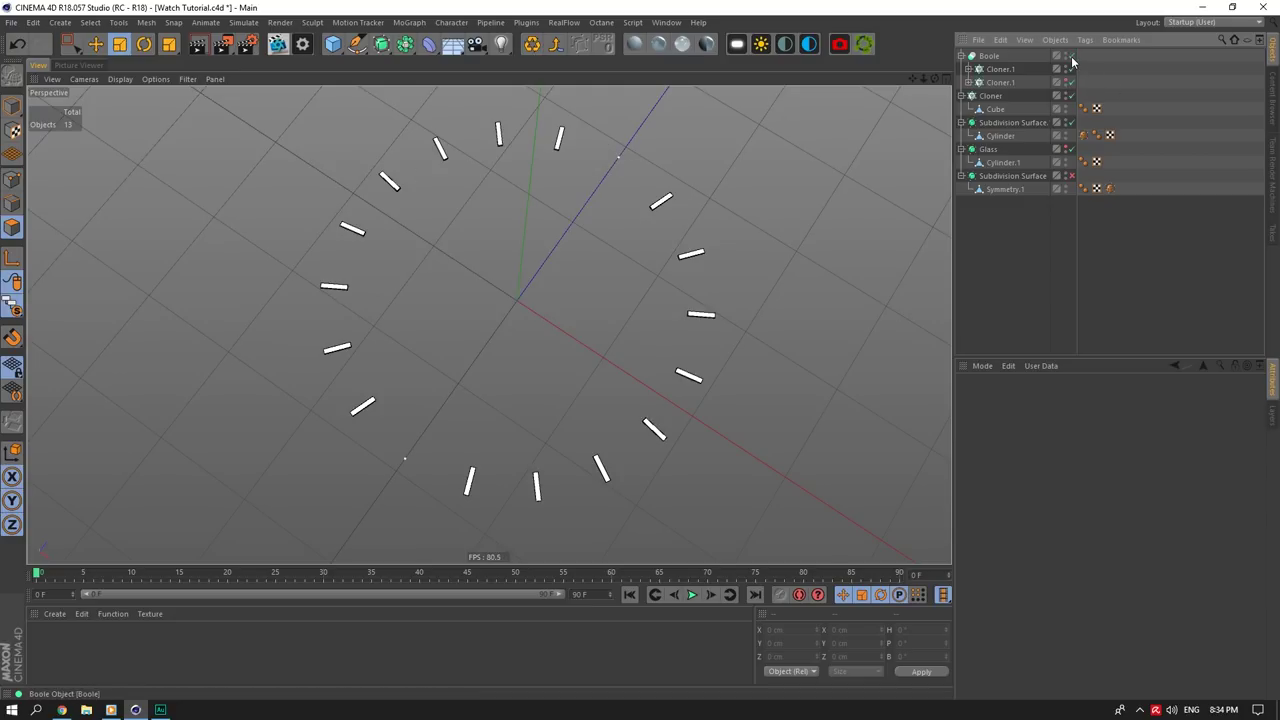
{"action": "left_click", "coordinate": [1072, 58]}
{"action": "left_click", "coordinate": [1071, 58]}
{"action": "left_click", "coordinate": [1071, 57]}
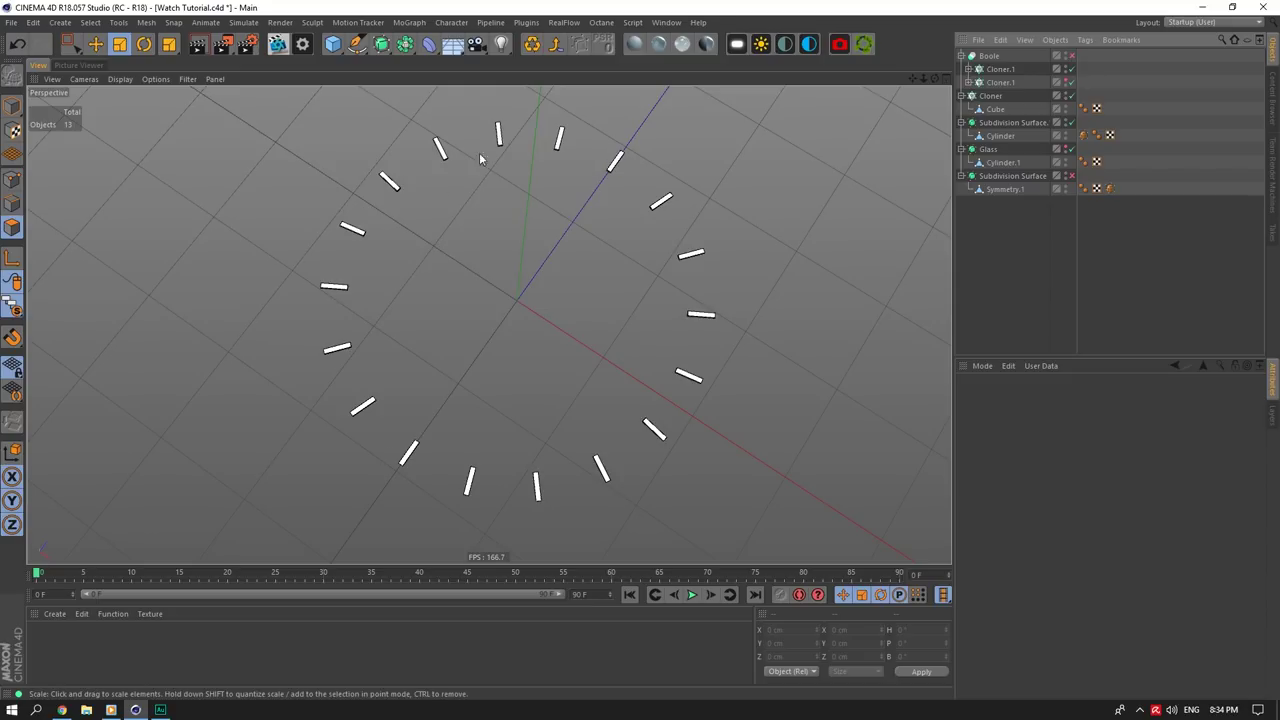
Step: Turn off Viewport Solo and re-enable the Boole to view the cut markers on the whole watch
{"action": "left_click", "coordinate": [42, 338]}
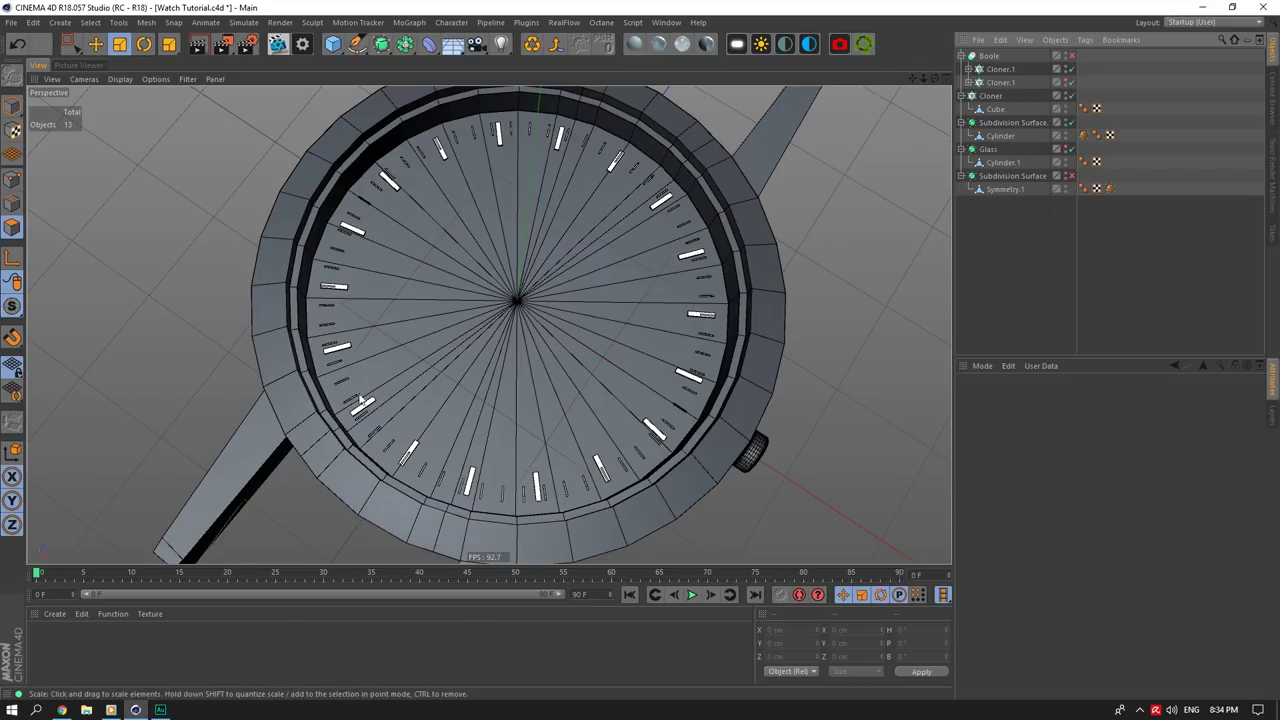
{"action": "left_click", "coordinate": [1071, 57]}
{"action": "left_click", "coordinate": [991, 57]}
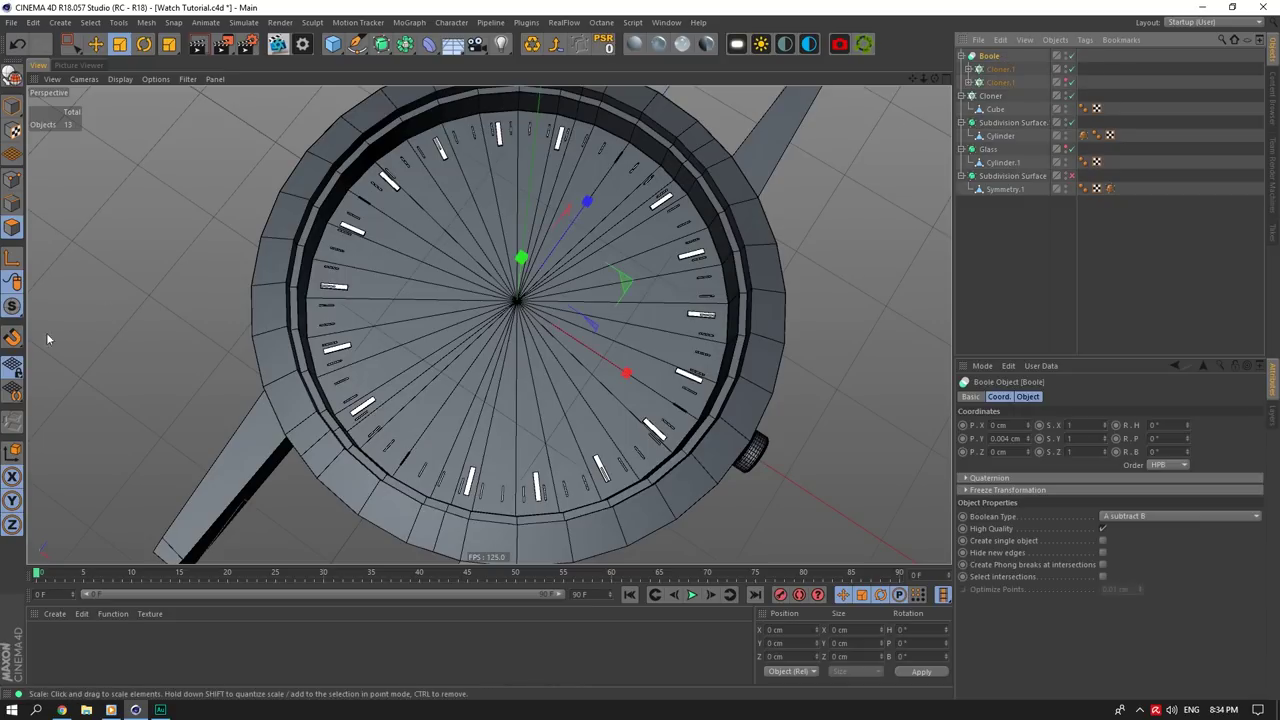
Step: Isolate the Boole hierarchy again and disable the Boole, checking the count of each cloner inside it
{"action": "left_click_drag", "start_coordinate": [12, 308], "coordinate": [42, 370]}
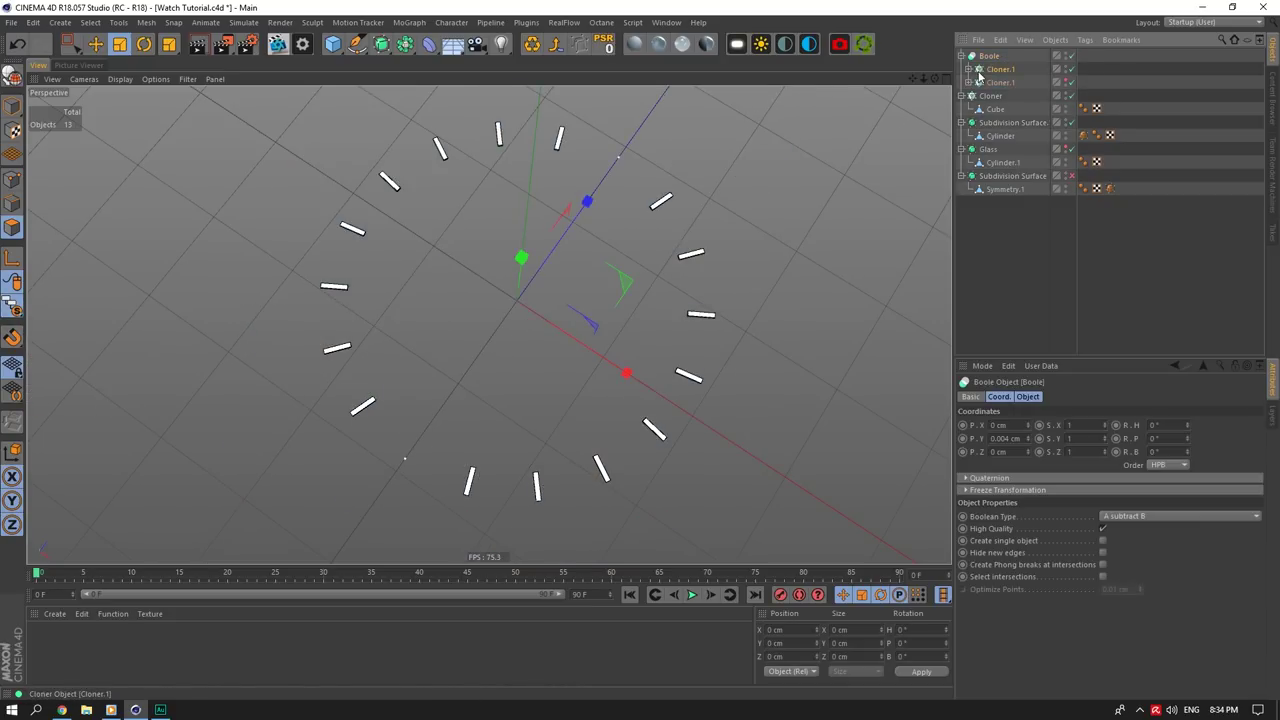
{"action": "left_click", "coordinate": [980, 71]}
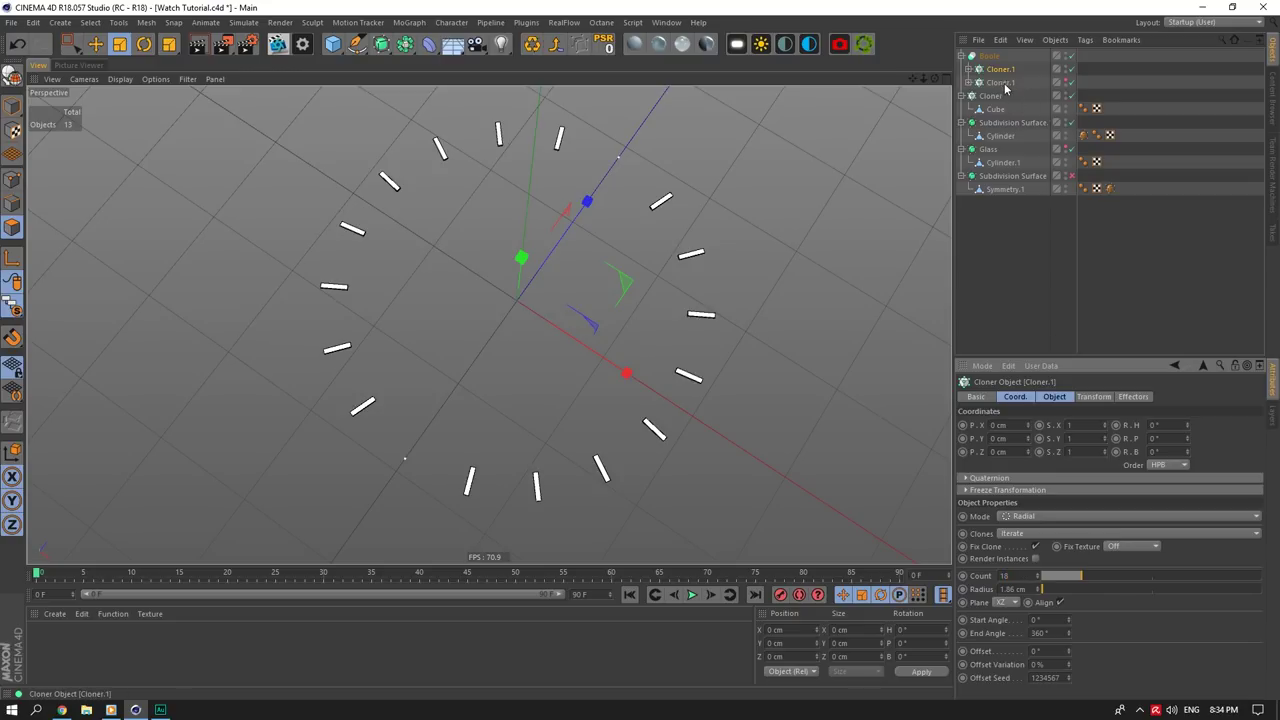
{"action": "left_click", "coordinate": [1003, 83]}
{"action": "left_click", "coordinate": [1072, 57]}
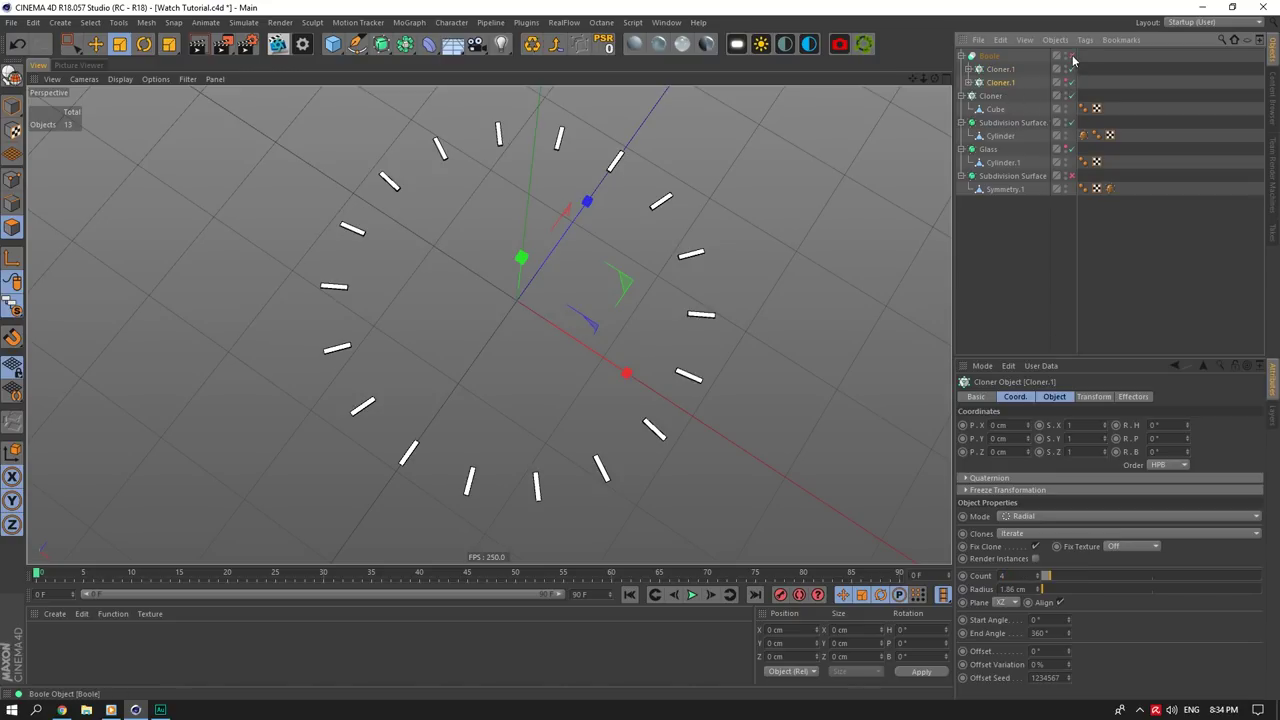
{"action": "left_click", "coordinate": [1072, 57]}
{"action": "left_click", "coordinate": [1072, 70]}
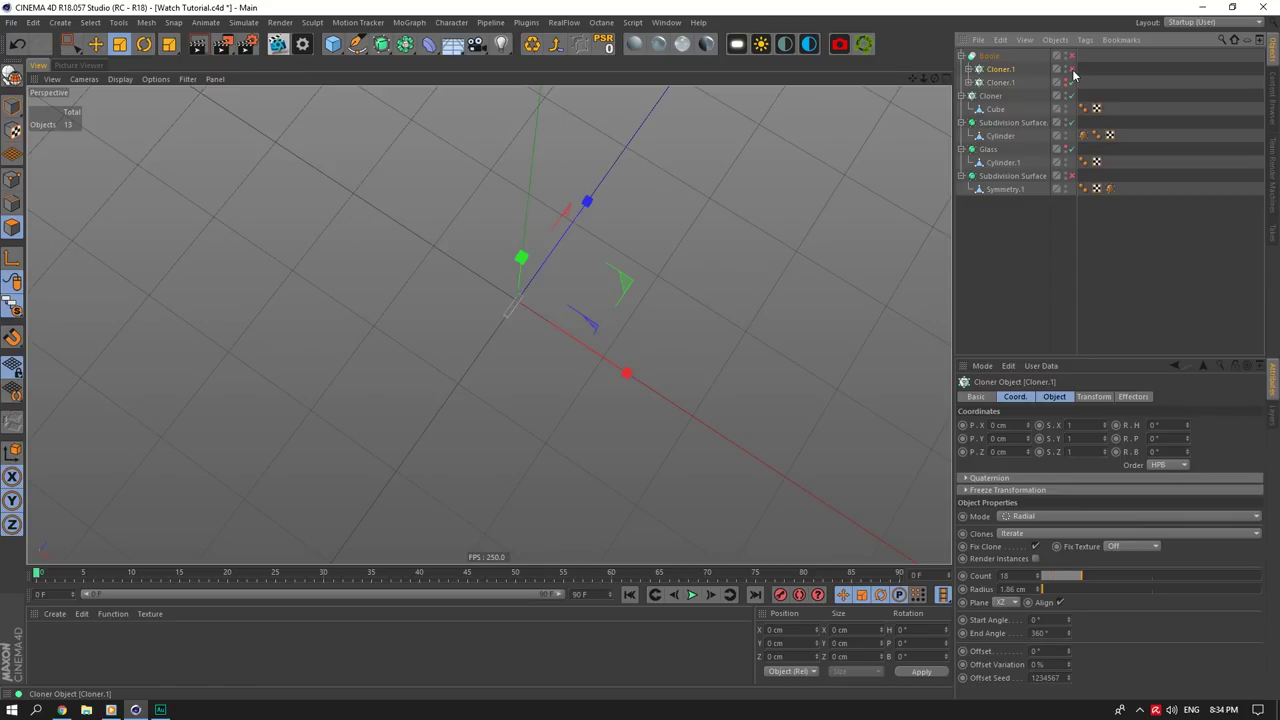
{"action": "left_click", "coordinate": [1072, 70]}
Step: Try a count of 20 on the large marker cloner
{"action": "left_click", "coordinate": [1018, 576]}
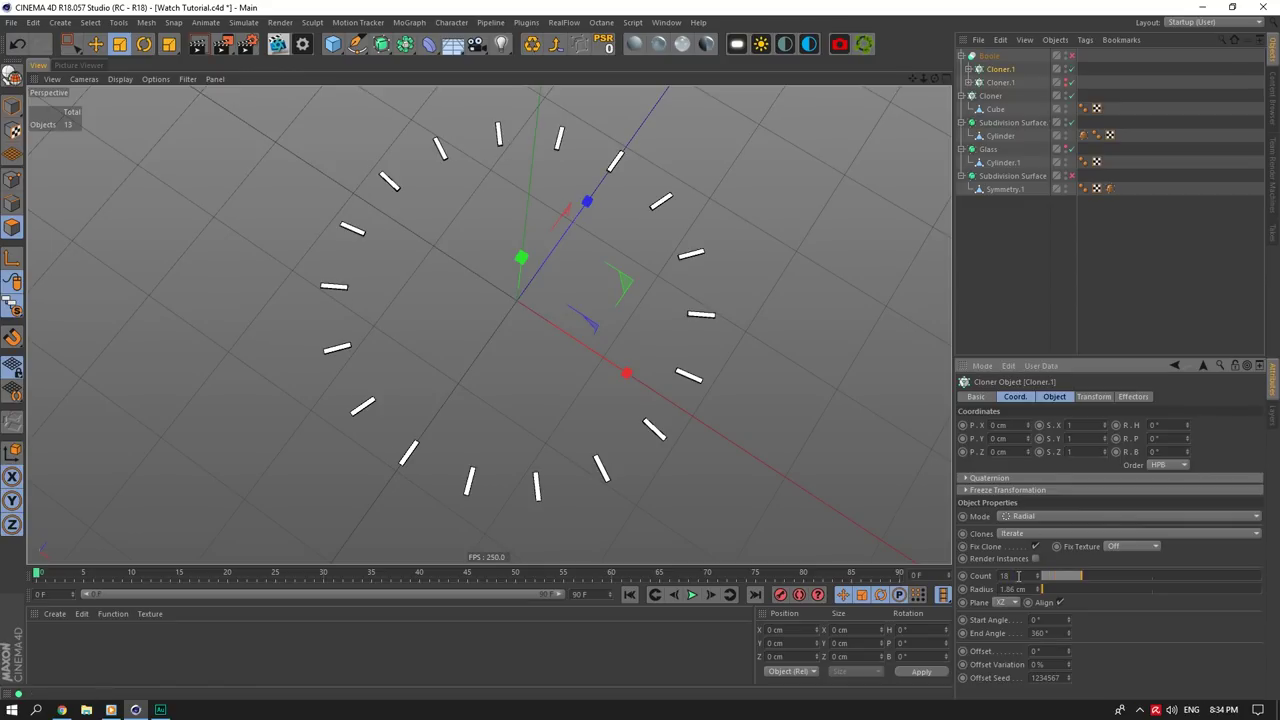
{"action": "scroll", "coordinate": [1018, 576], "scroll_direction": "up", "scroll_amount": 3}
{"action": "scroll", "coordinate": [1018, 576], "scroll_direction": "down", "scroll_amount": 1}
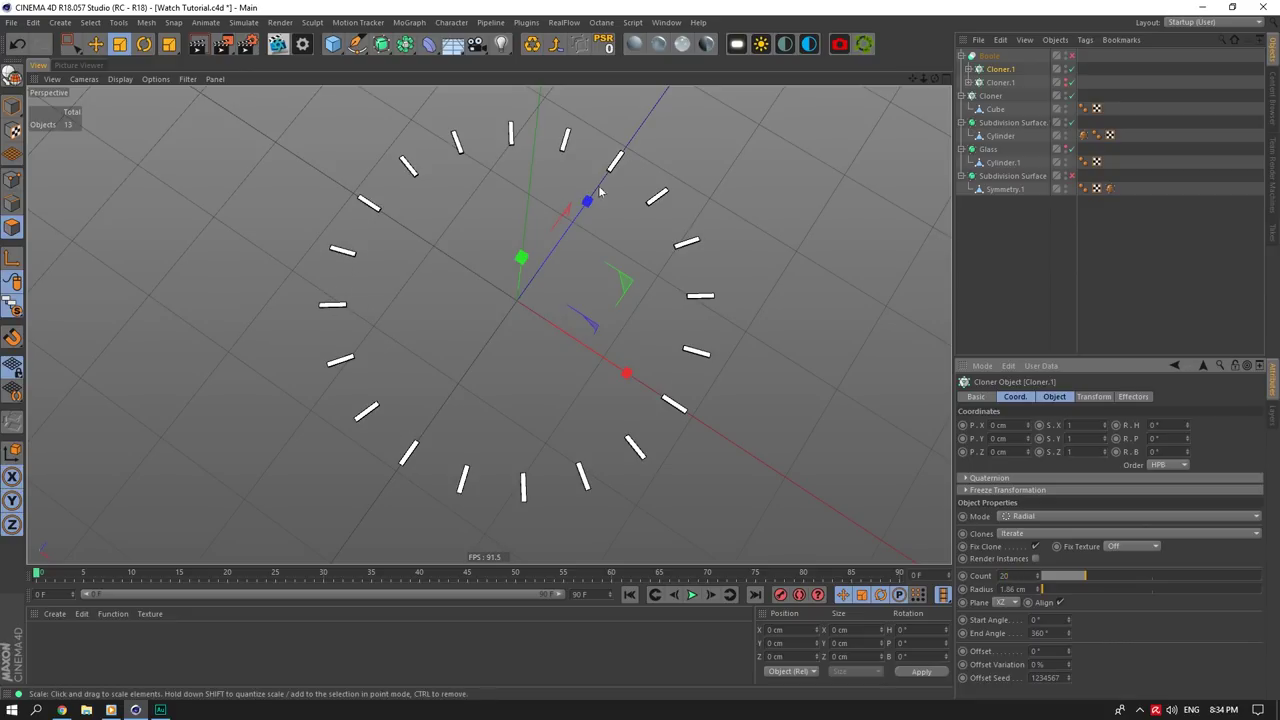
Step: Orient the view to face the marker ring and compare its spacing with the reference watch photo in the browser
{"action": "left_click_drag", "start_coordinate": [600, 190], "coordinate": [480, 320], "text": "alt"}
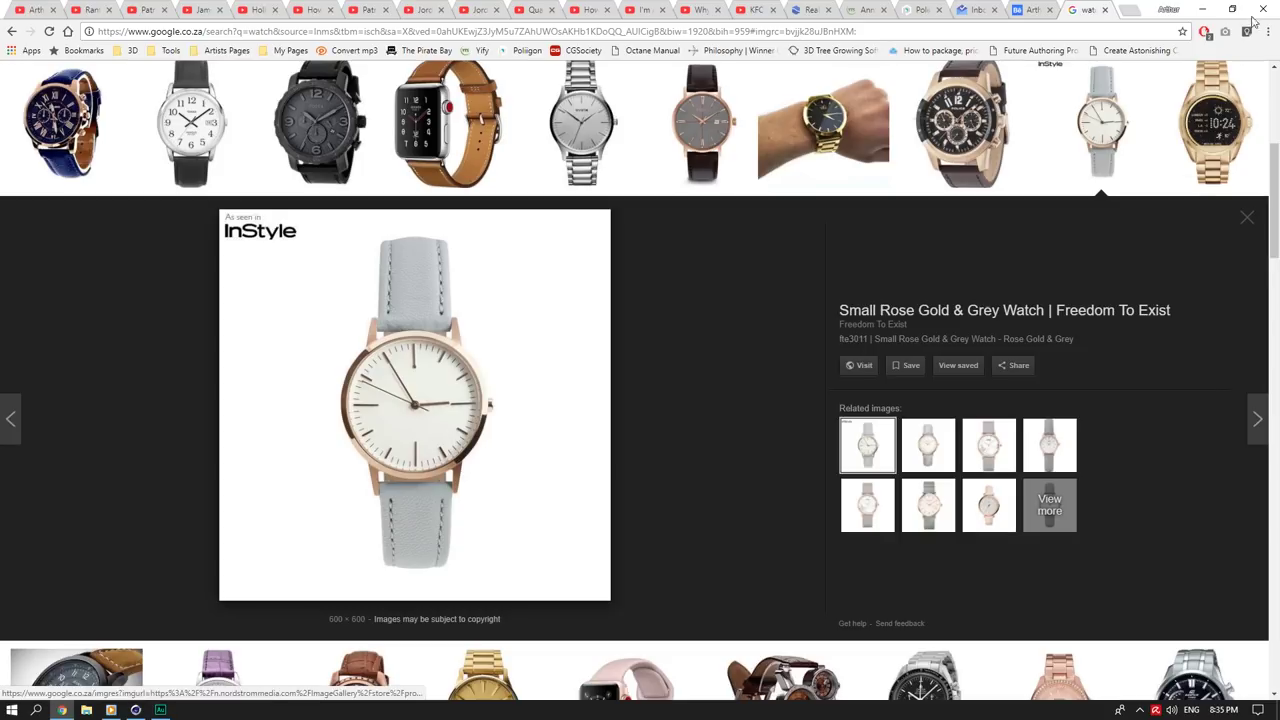
{"action": "left_click", "coordinate": [1203, 9]}
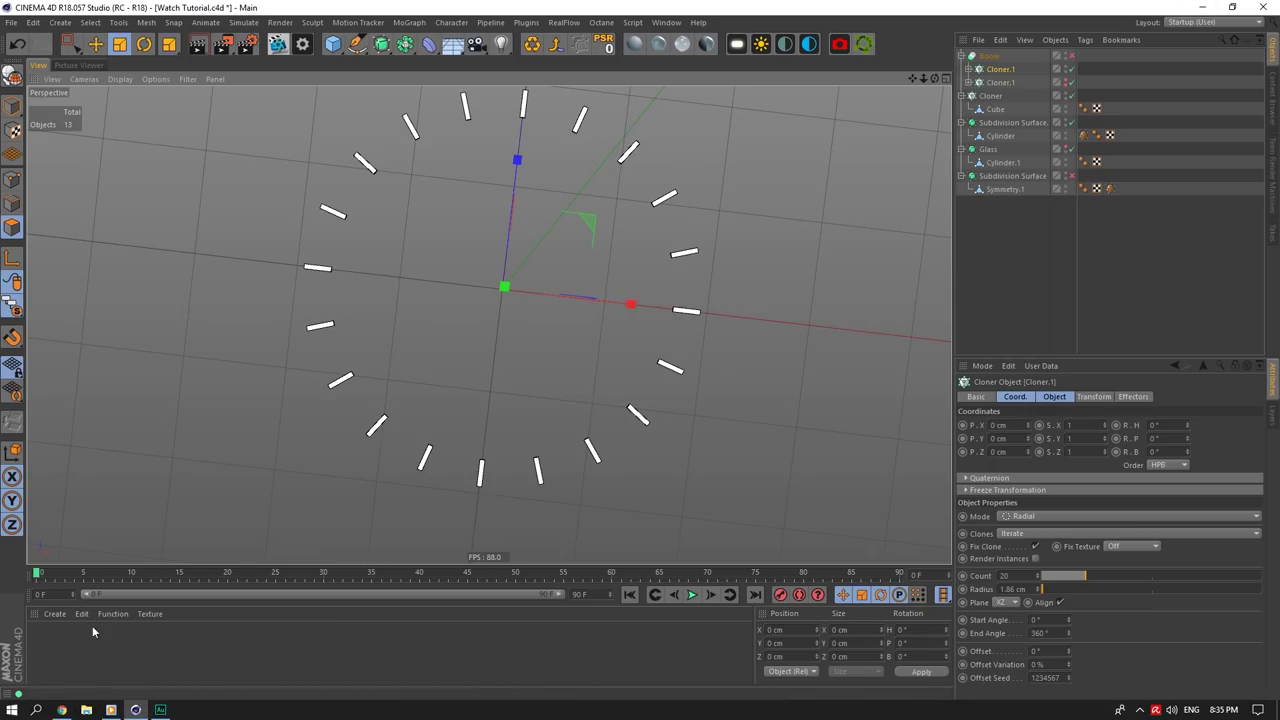
{"action": "left_click", "coordinate": [62, 710]}
{"action": "left_click", "coordinate": [62, 710]}
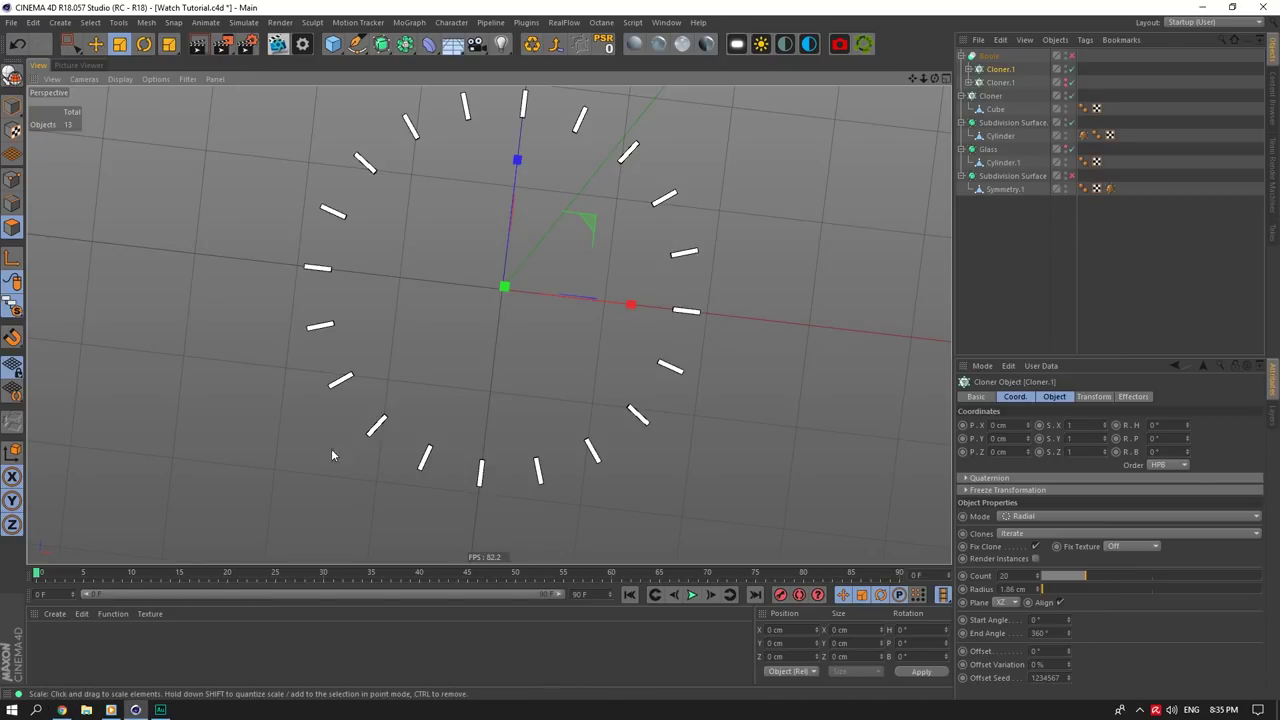
{"action": "left_click", "coordinate": [63, 710]}
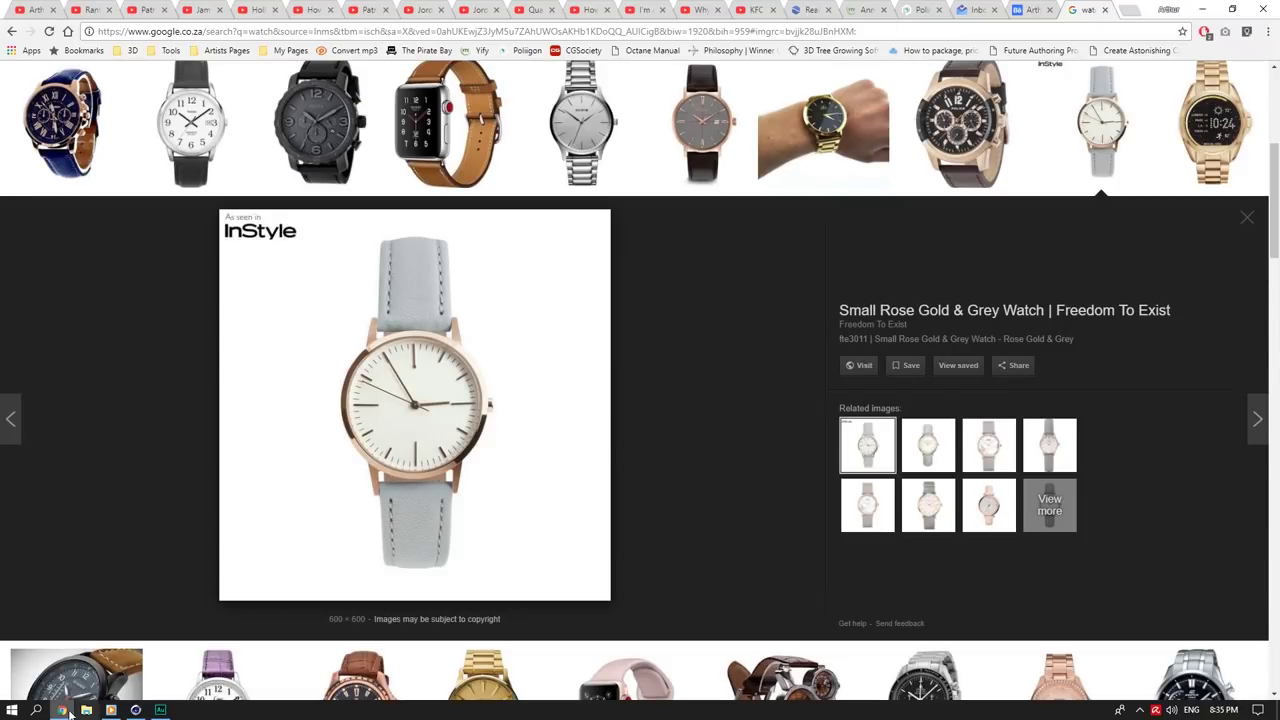
{"action": "key", "text": "alt+Tab"}
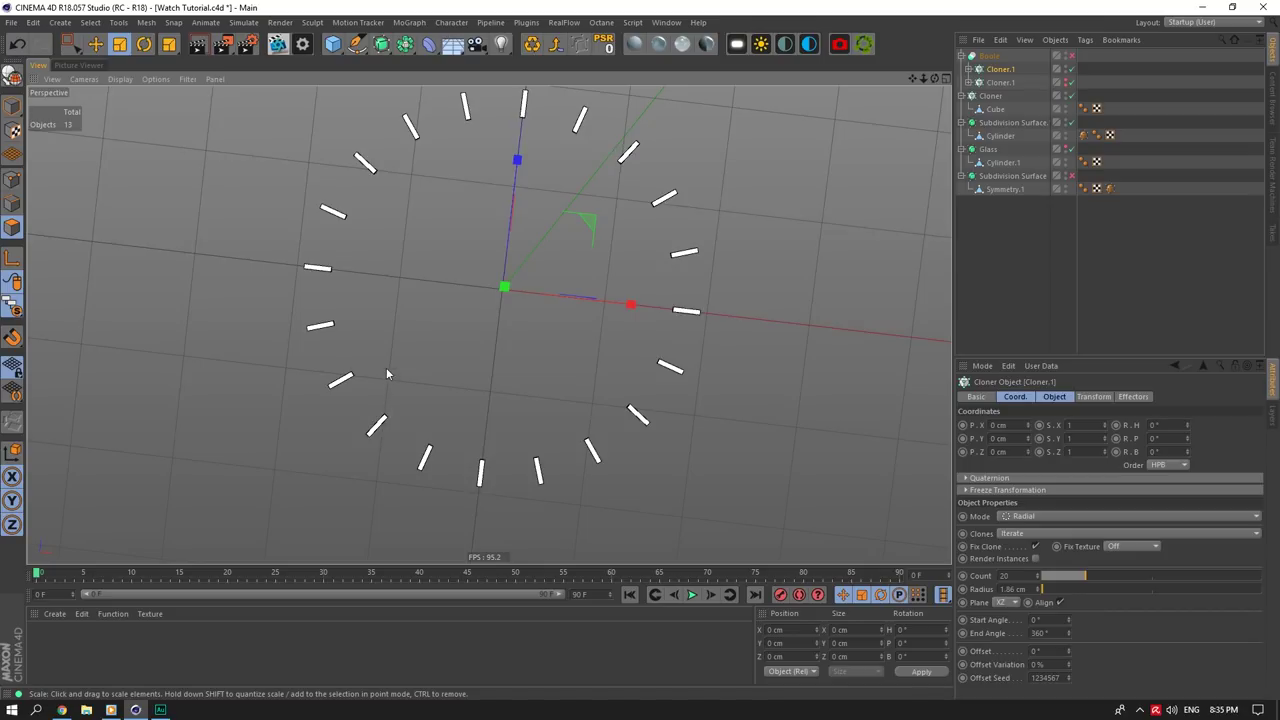
Step: Lower the large marker cloner's count to 17
{"action": "left_click", "coordinate": [1017, 574]}
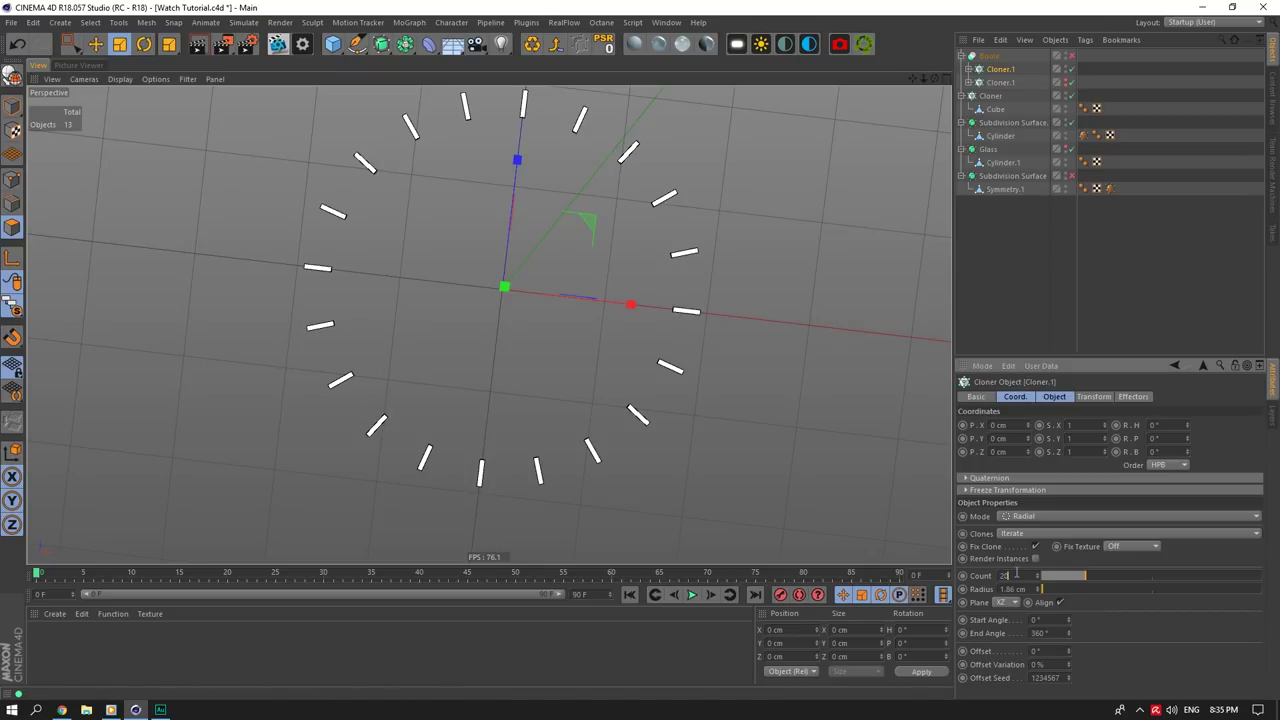
{"action": "scroll", "coordinate": [1017, 574], "scroll_direction": "down", "scroll_amount": 2}
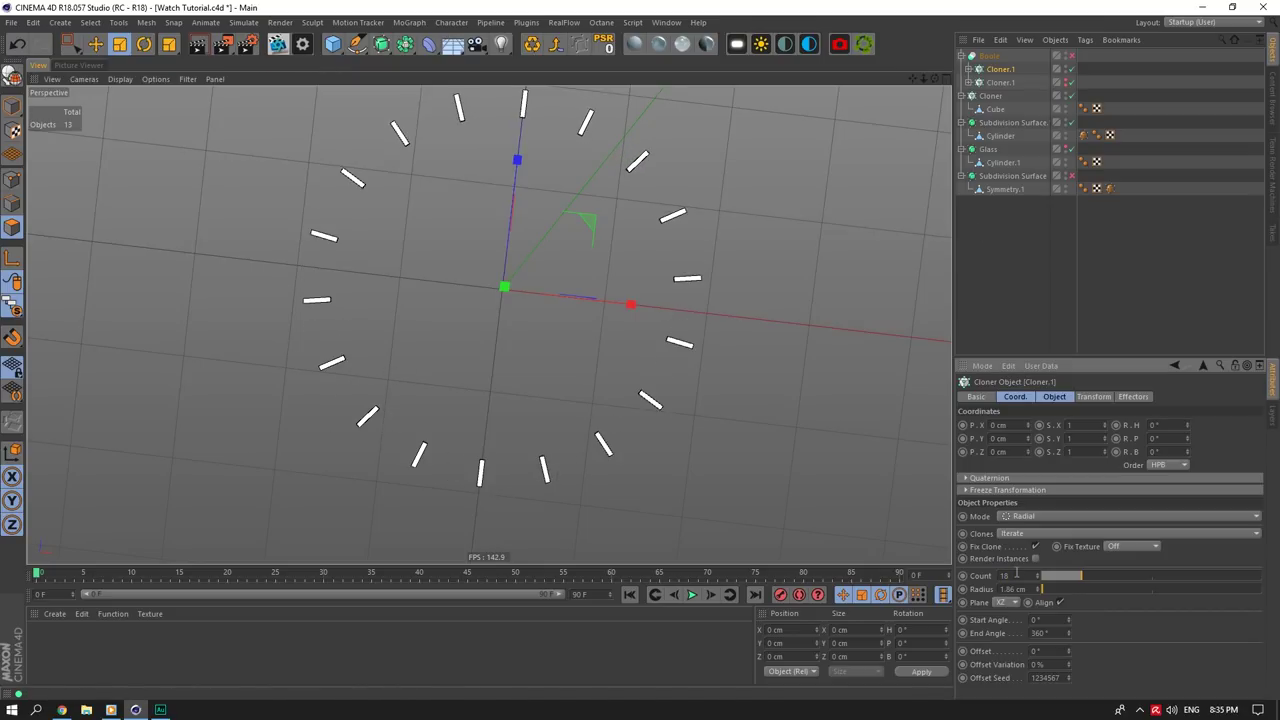
{"action": "scroll", "coordinate": [1016, 575], "scroll_direction": "down", "scroll_amount": 1}
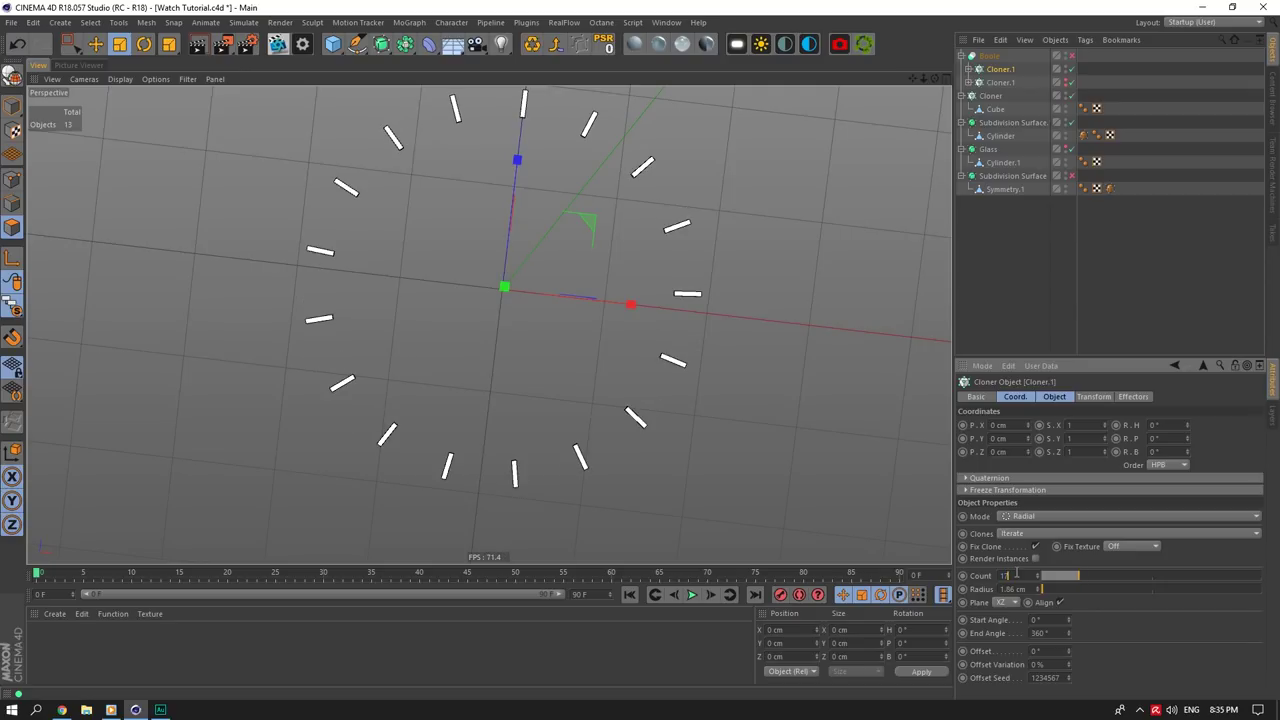
Step: Set the clone count of the hour-marker Cloner.1 to 12
{"action": "scroll", "coordinate": [1016, 575], "scroll_direction": "down", "scroll_amount": 1}
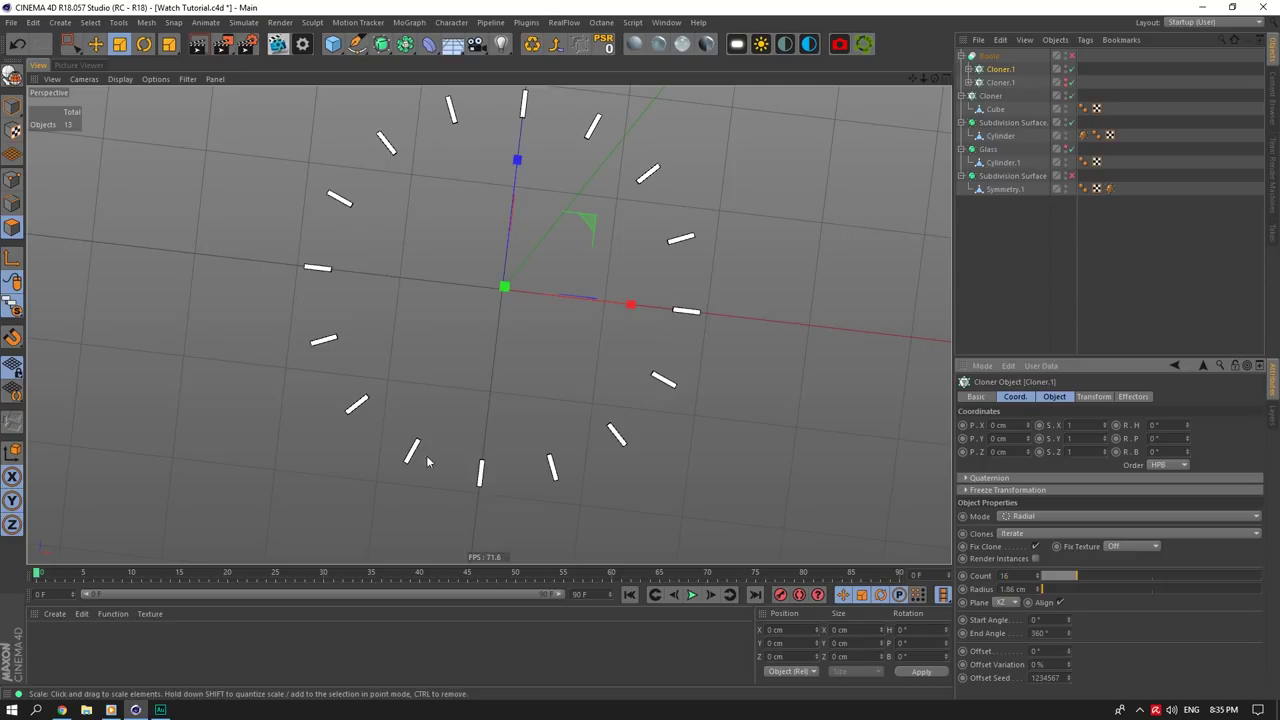
{"action": "scroll", "coordinate": [1027, 578], "scroll_direction": "down", "scroll_amount": 4}
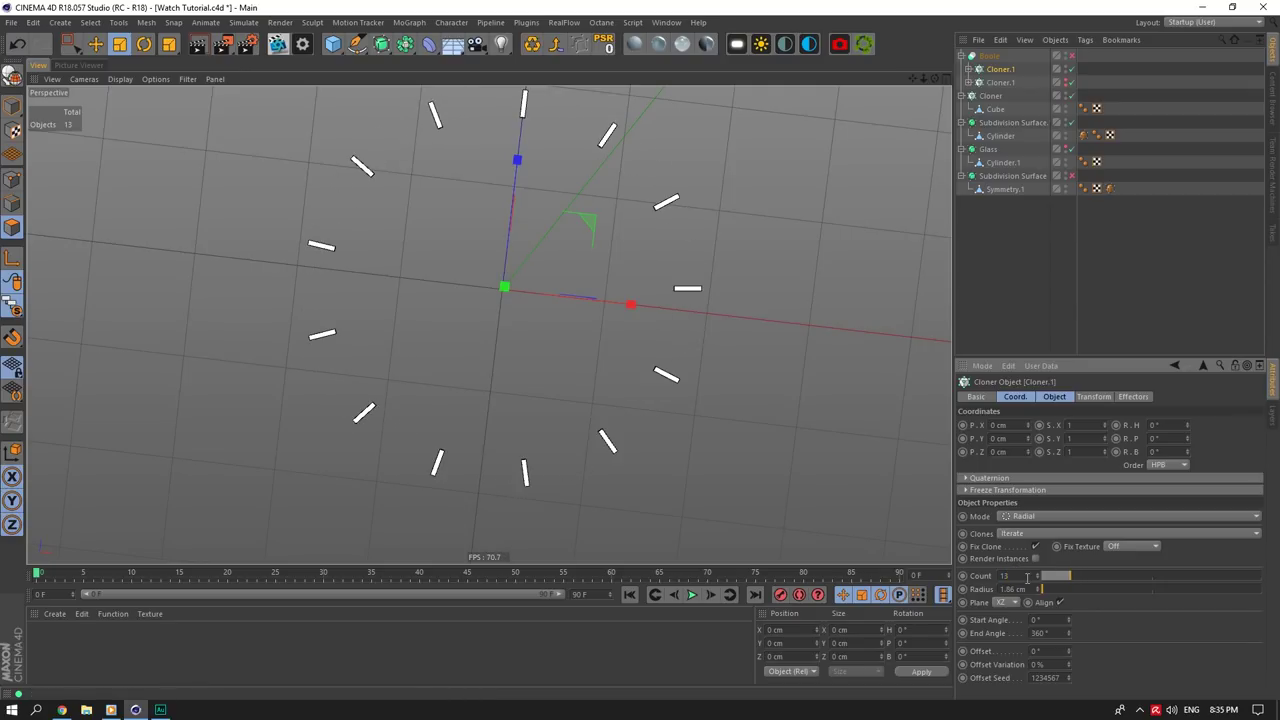
{"action": "scroll", "coordinate": [1027, 578], "scroll_direction": "up", "scroll_amount": 1}
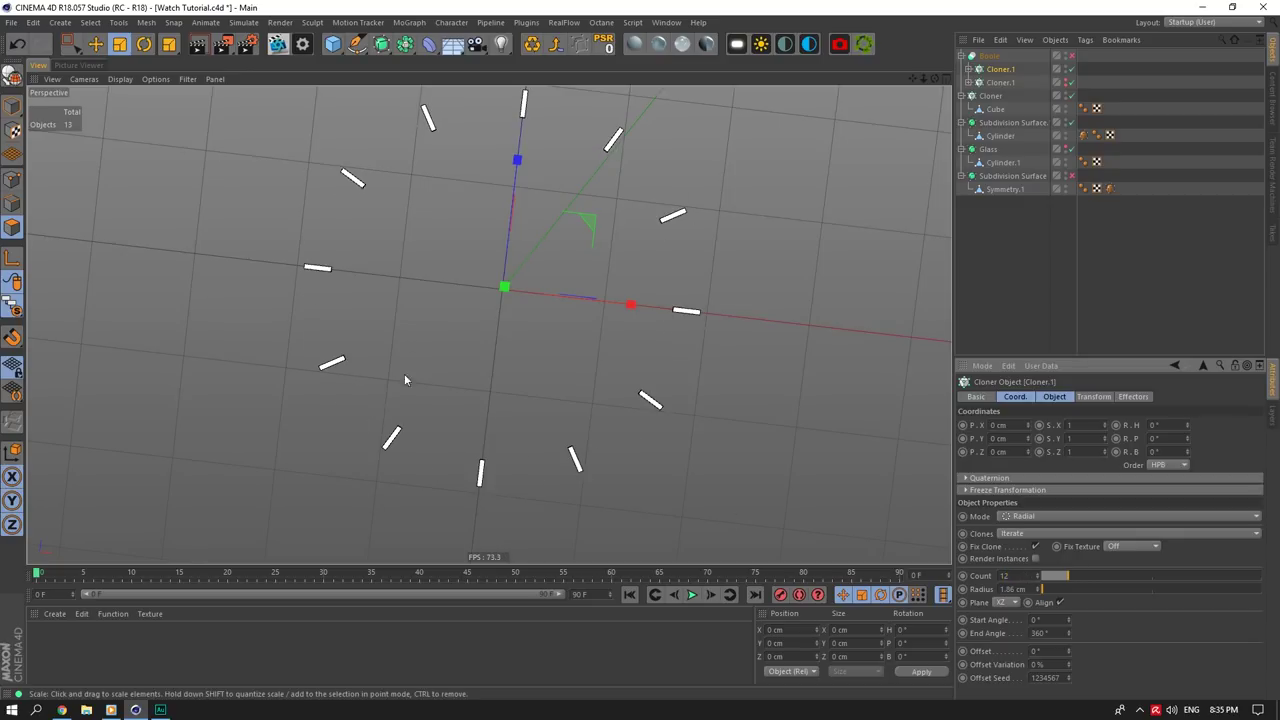
Step: Switch to Chrome to check the reference watch photo's dial markings, and return to Cinema 4D to view the 12 markers at an angle
{"action": "left_click", "coordinate": [63, 710]}
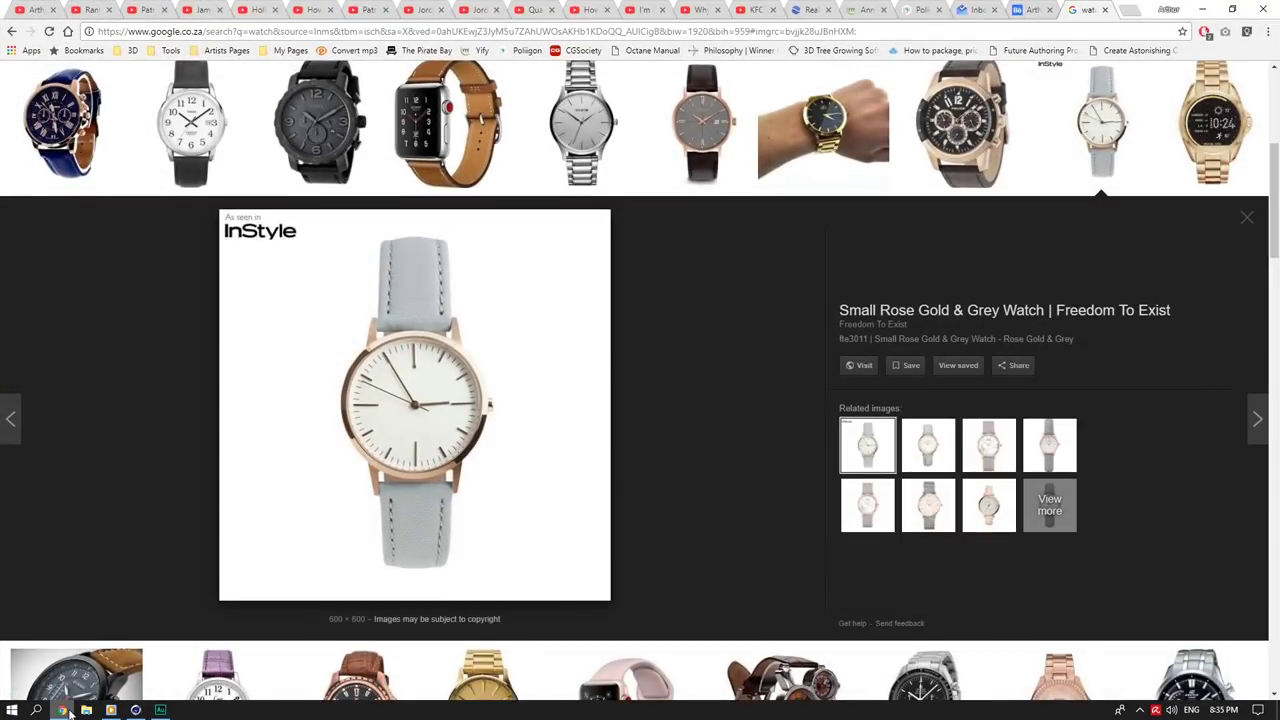
{"action": "left_click", "coordinate": [68, 713]}
{"action": "left_click", "coordinate": [67, 712]}
{"action": "left_click", "coordinate": [67, 712]}
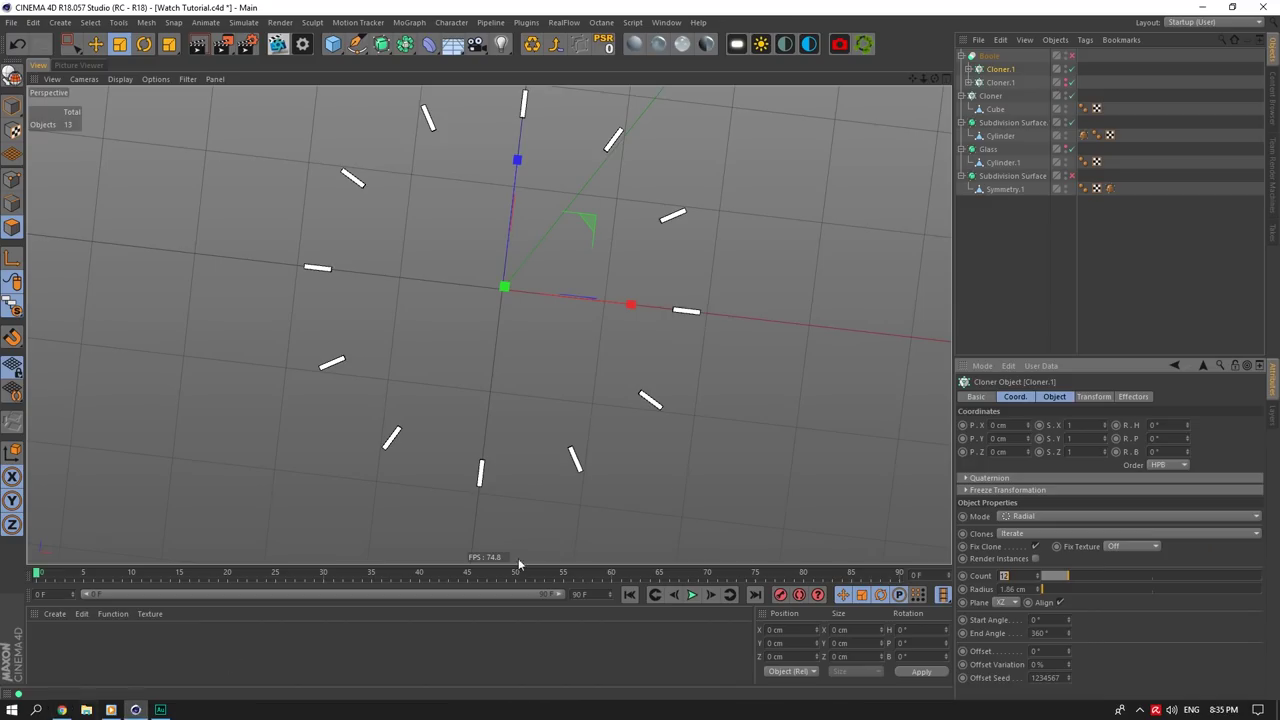
{"action": "mouse_move", "coordinate": [489, 325]}
{"action": "left_mouse_down", "text": "alt"}
{"action": "mouse_move", "coordinate": [502, 258]}
{"action": "mouse_move", "coordinate": [548, 250]}
{"action": "mouse_move", "coordinate": [430, 256]}
{"action": "mouse_move", "coordinate": [550, 300]}
{"action": "left_mouse_up", "text": "alt"}
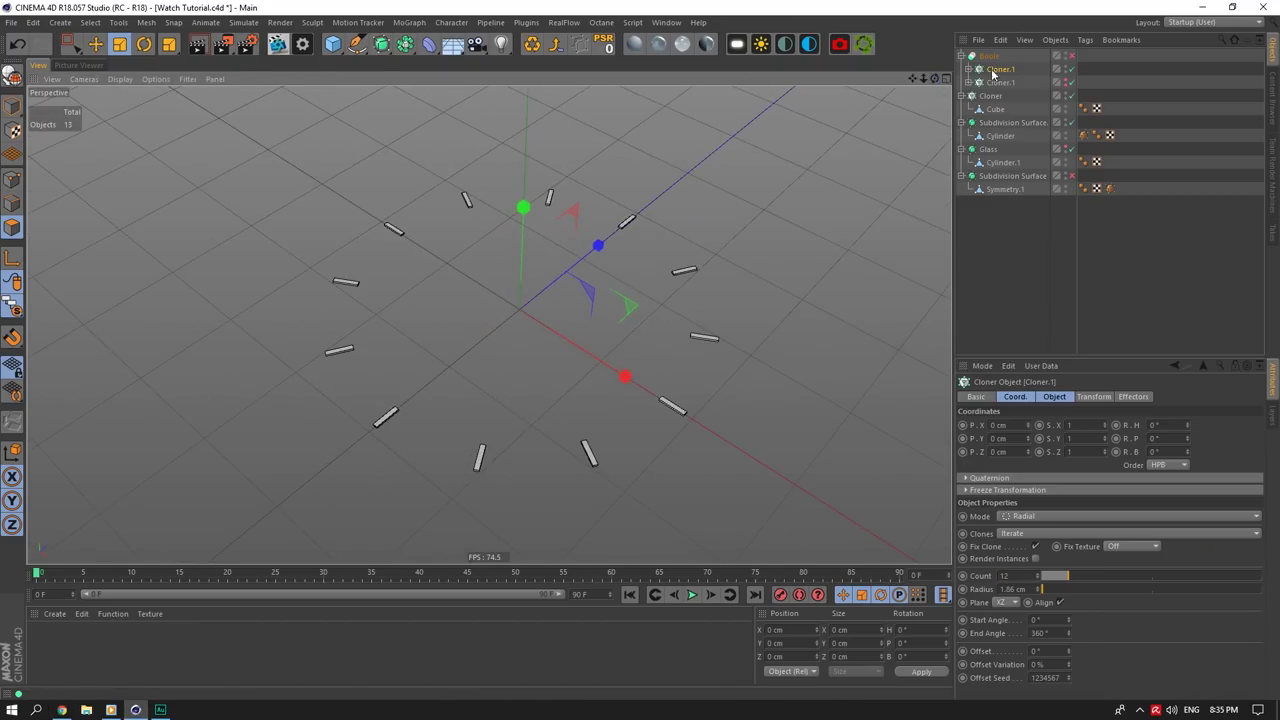
Step: Enable the first Boole so its cutter blocks subtract from the hour markers
{"action": "left_click", "coordinate": [1072, 57]}
{"action": "left_click", "coordinate": [1072, 56]}
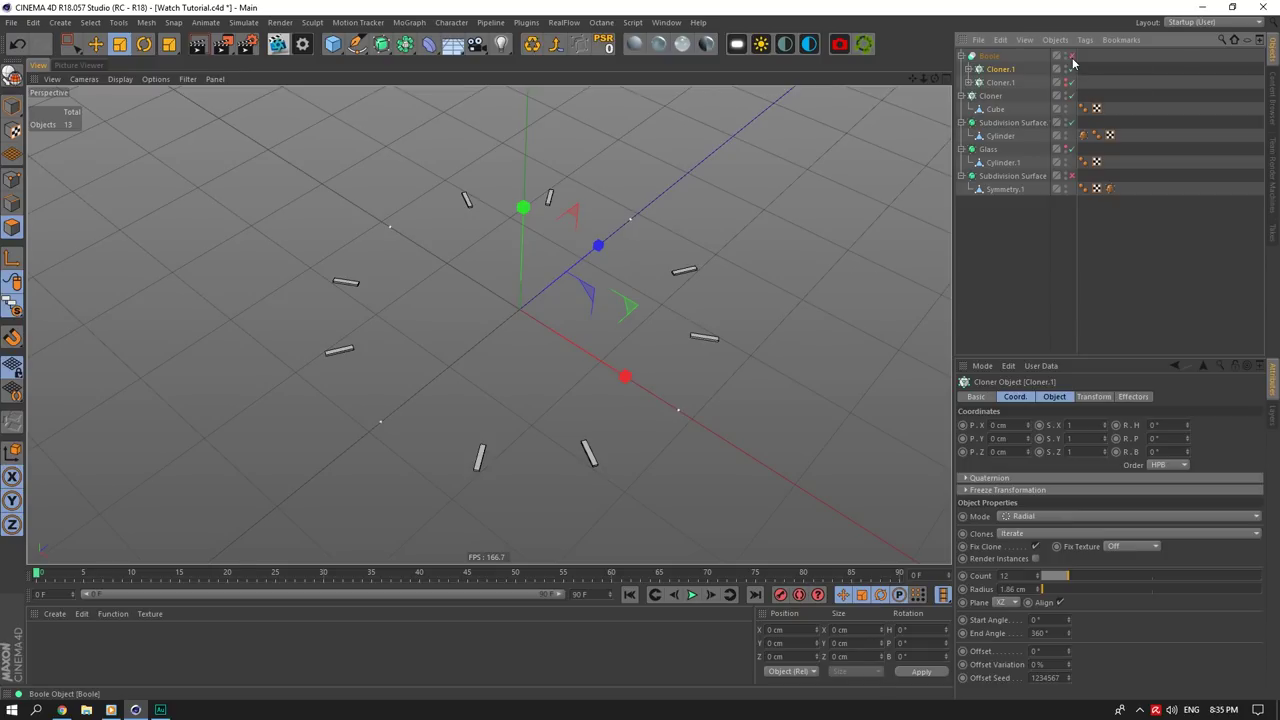
{"action": "left_click", "coordinate": [990, 58]}
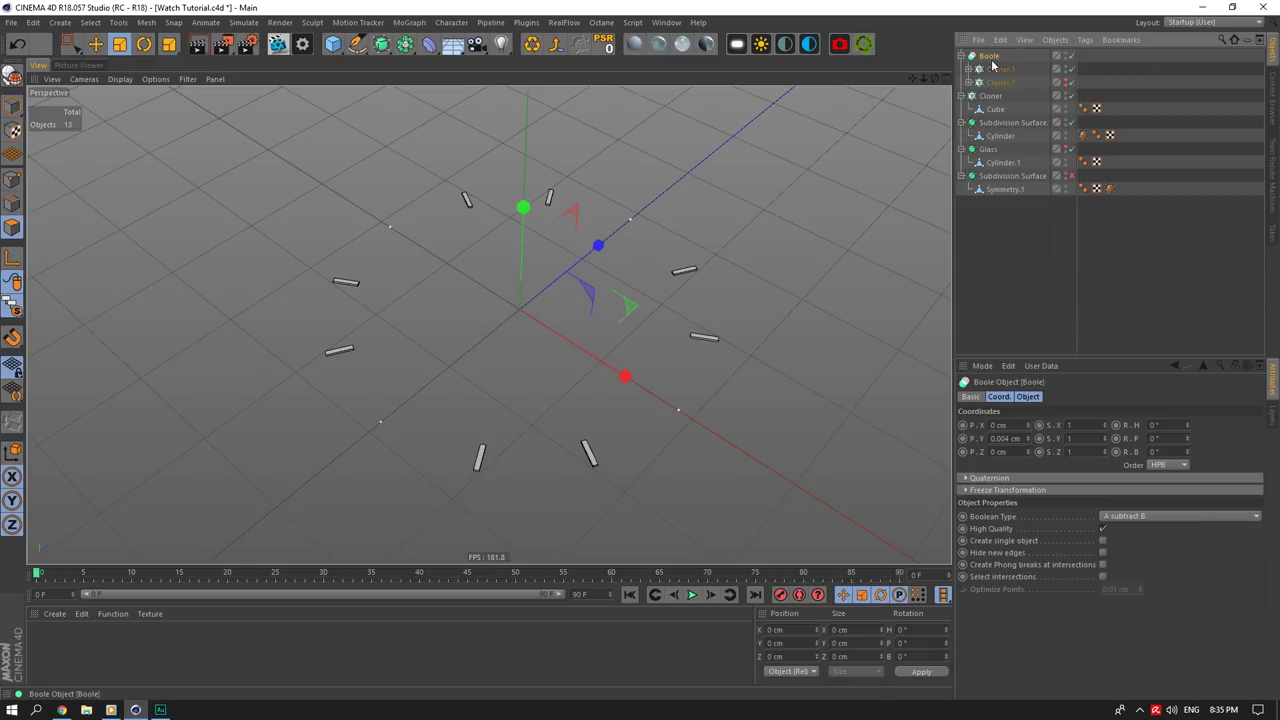
{"action": "left_click", "coordinate": [1083, 58]}
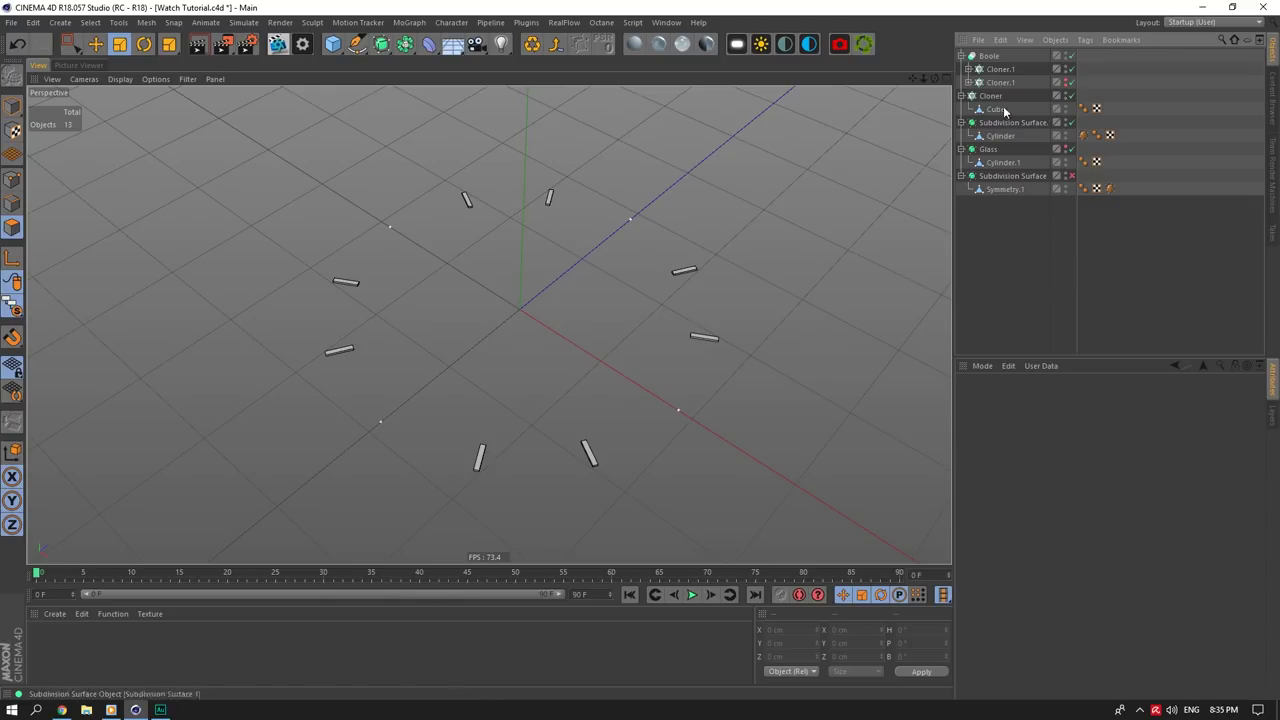
Step: Turn off solo display and examine the hour and minute markers on the full watch dial up close
{"action": "left_click_drag", "start_coordinate": [936, 78], "coordinate": [936, 94]}
{"action": "left_click_drag", "start_coordinate": [12, 307], "coordinate": [60, 326]}
{"action": "scroll", "coordinate": [383, 397], "scroll_direction": "up", "scroll_amount": 5}
{"action": "left_click_drag", "start_coordinate": [935, 78], "coordinate": [885, 80]}
{"action": "left_click_drag", "start_coordinate": [912, 78], "coordinate": [911, 84]}
{"action": "middle_click_drag", "start_coordinate": [489, 325], "coordinate": [463, 355], "text": "alt"}
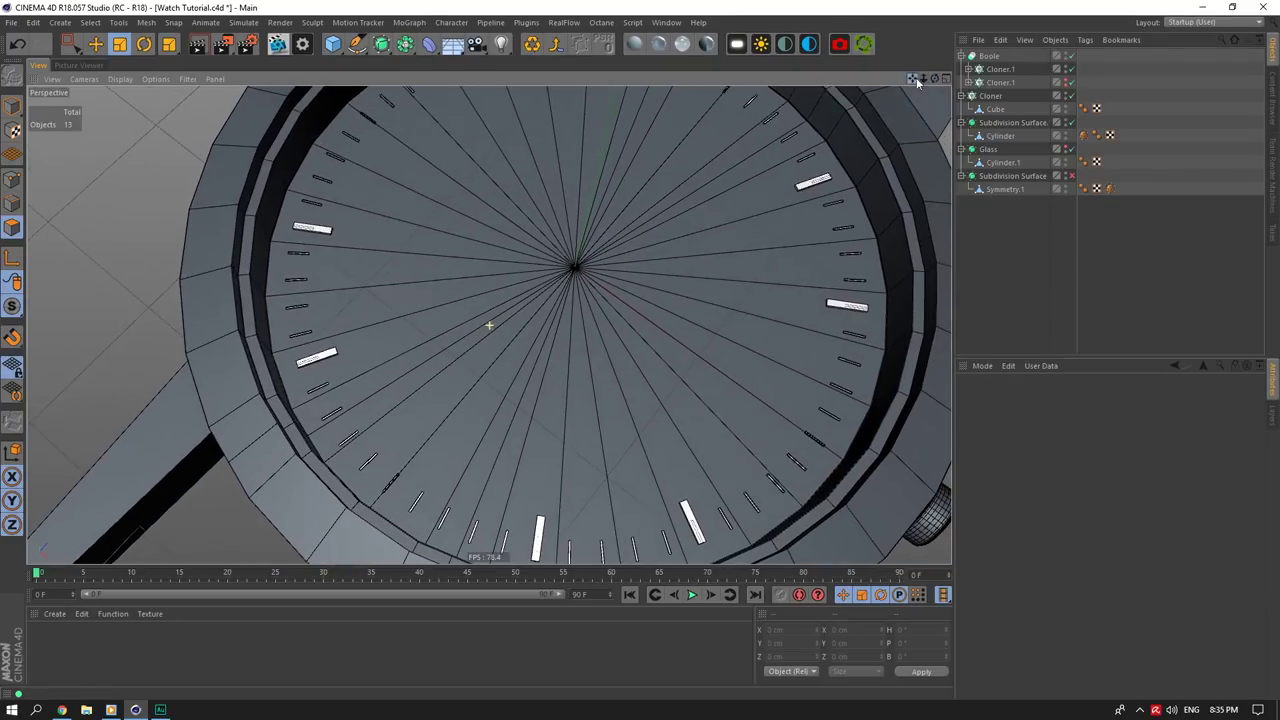
Step: Isolate the 60-clone minute-marker Cloner and place it inside a new Boole object
{"action": "left_click", "coordinate": [988, 57]}
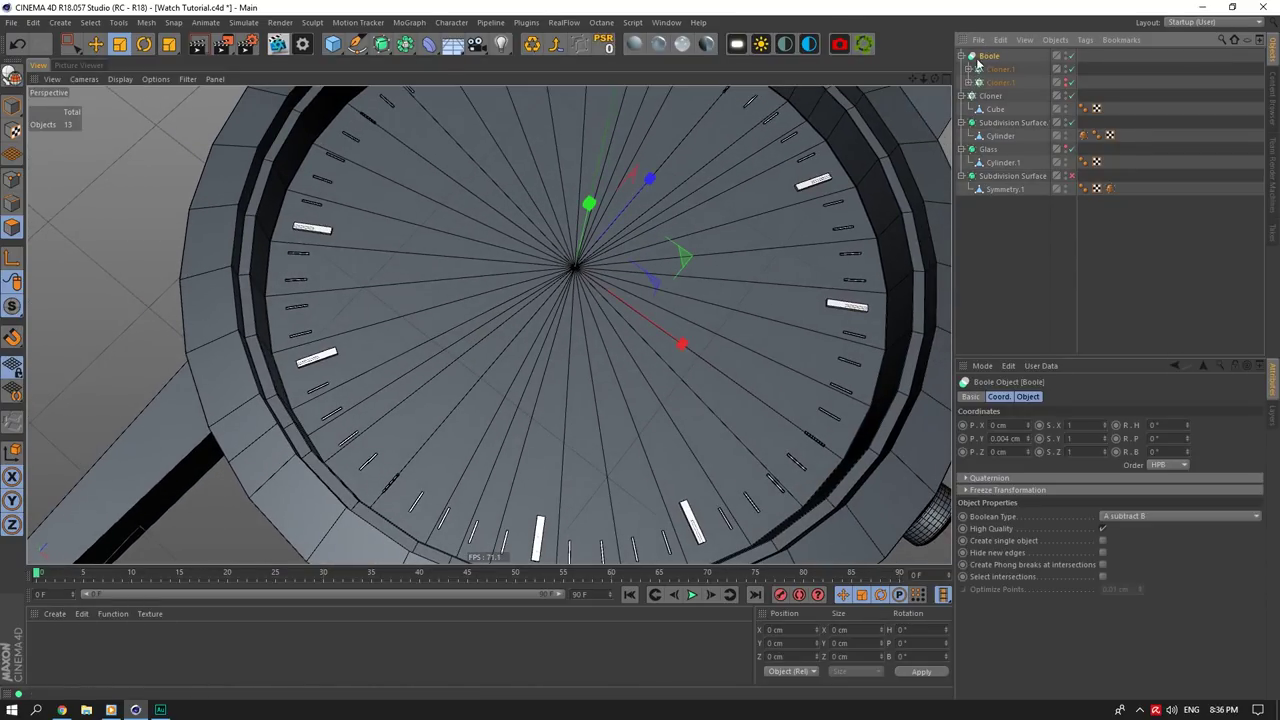
{"action": "left_click", "coordinate": [995, 109]}
{"action": "left_click", "coordinate": [990, 96]}
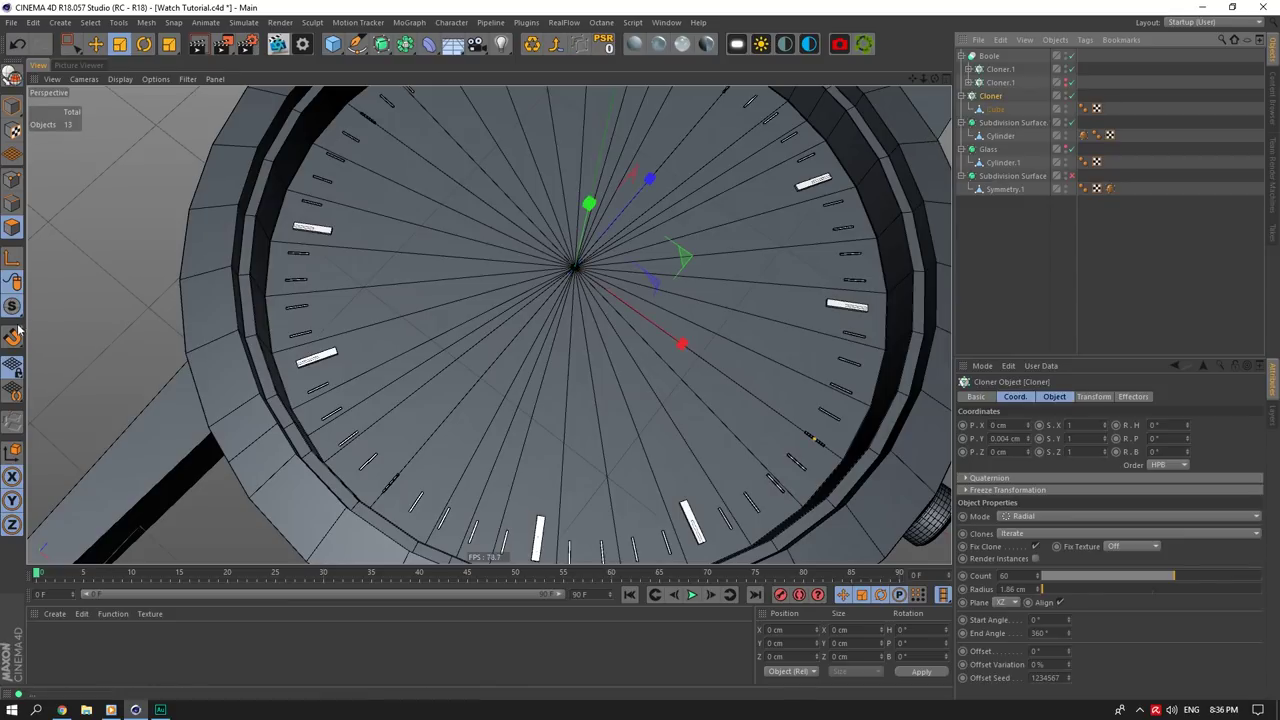
{"action": "left_click_drag", "start_coordinate": [12, 306], "coordinate": [75, 372]}
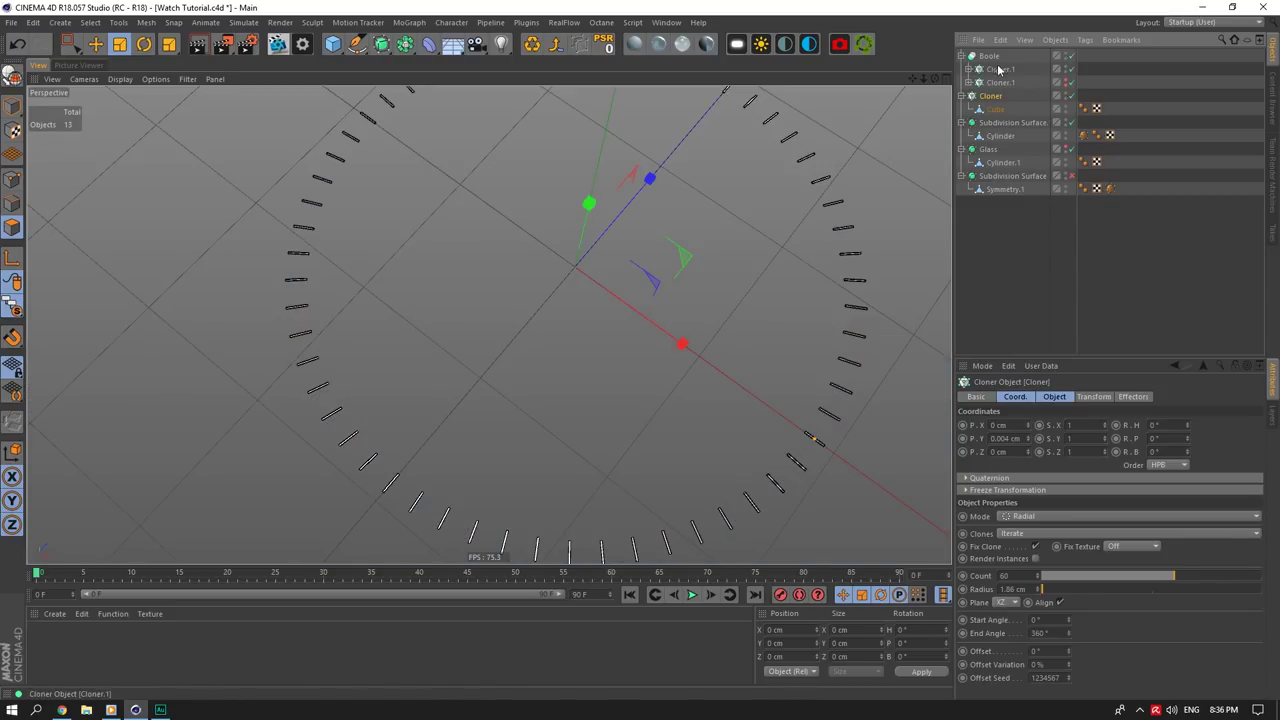
{"action": "left_click_drag", "start_coordinate": [384, 45], "coordinate": [420, 34]}
{"action": "left_click_drag", "start_coordinate": [406, 45], "coordinate": [650, 67]}
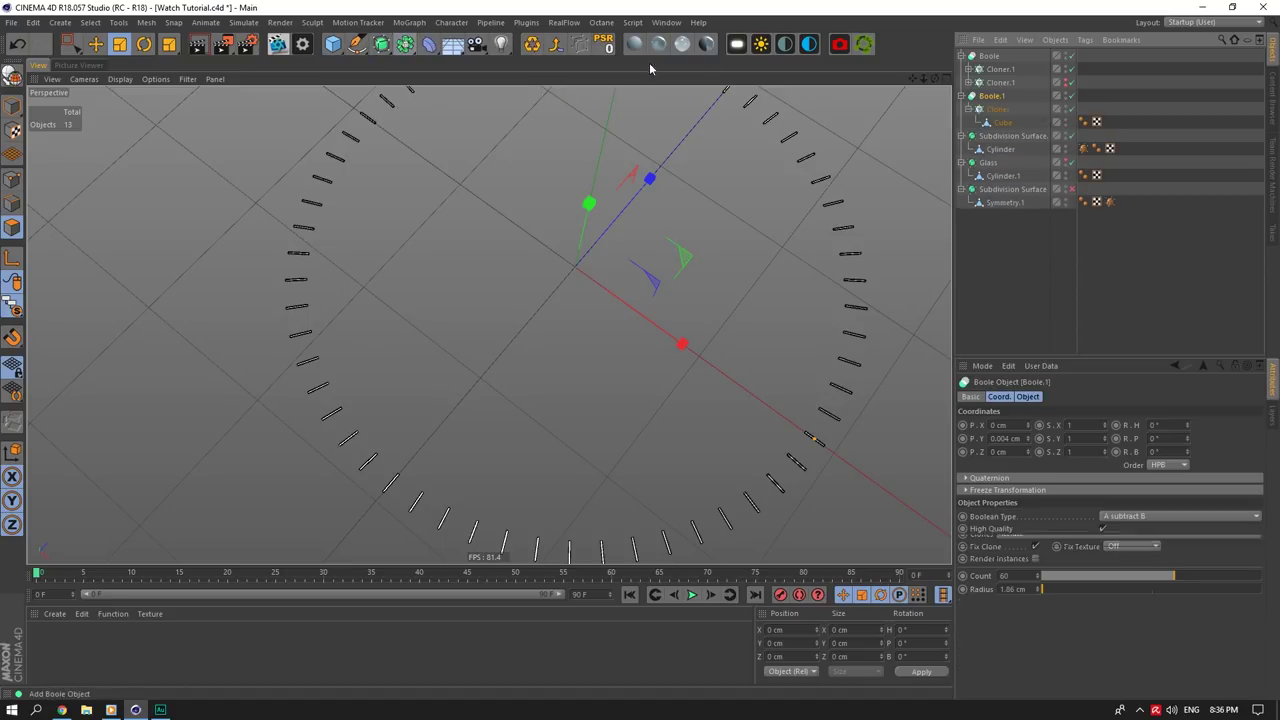
Step: Copy the cutter Cloner.1 from the first Boole into Boole.1, directly below the minute-marker Cloner
{"action": "left_click", "coordinate": [995, 68]}
{"action": "left_click", "coordinate": [1001, 71]}
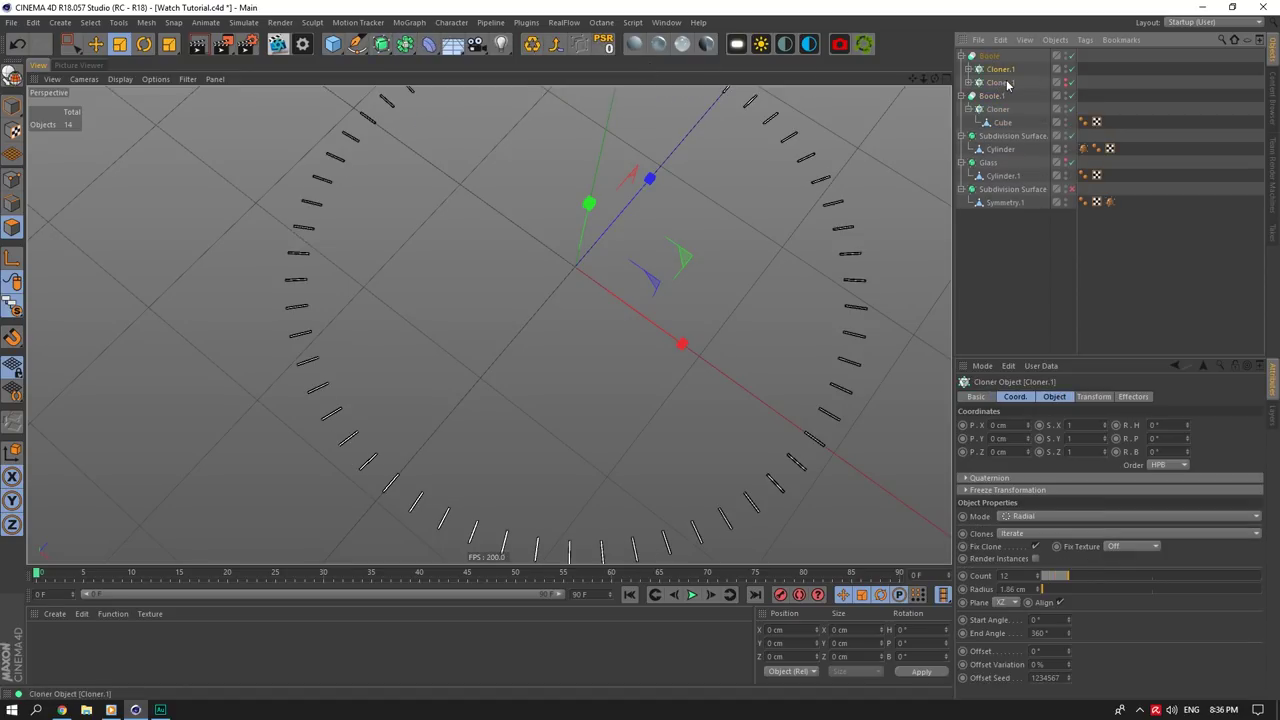
{"action": "left_click", "coordinate": [972, 109]}
{"action": "left_click", "coordinate": [969, 109]}
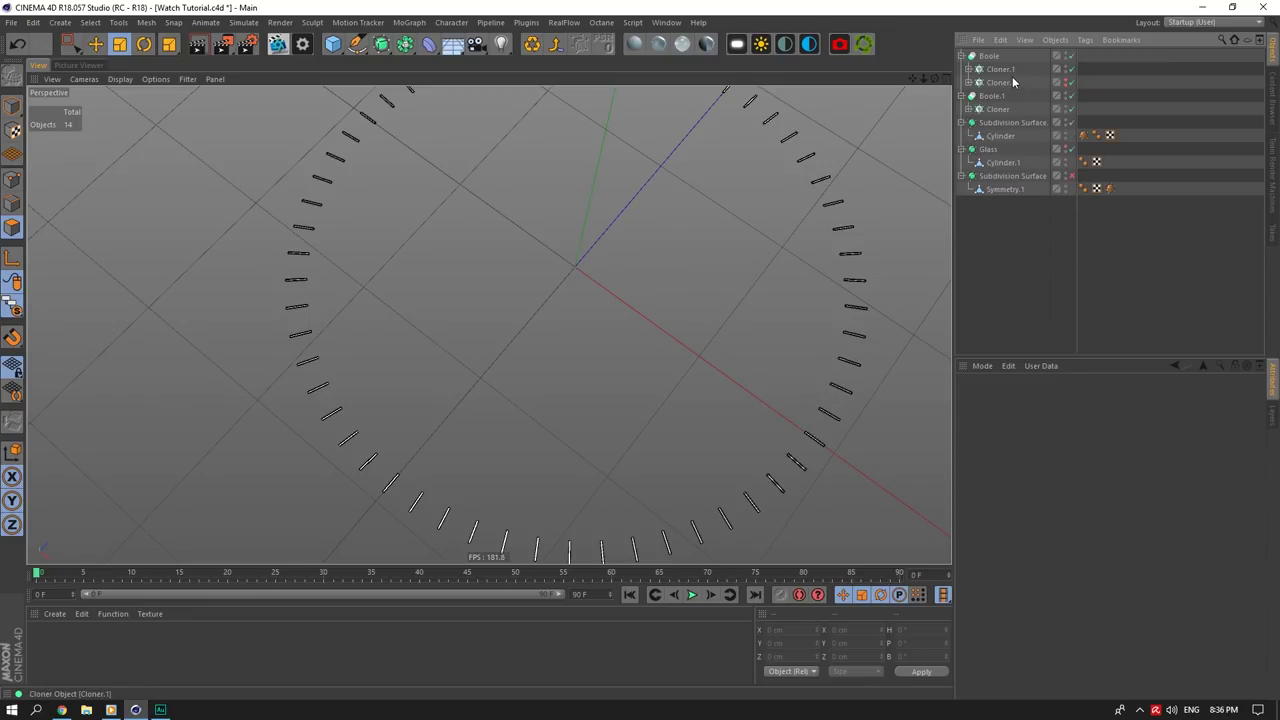
{"action": "left_click", "coordinate": [1008, 84]}
{"action": "left_click_drag", "start_coordinate": [1007, 85], "coordinate": [998, 103], "text": "ctrl"}
{"action": "left_click", "coordinate": [1003, 122]}
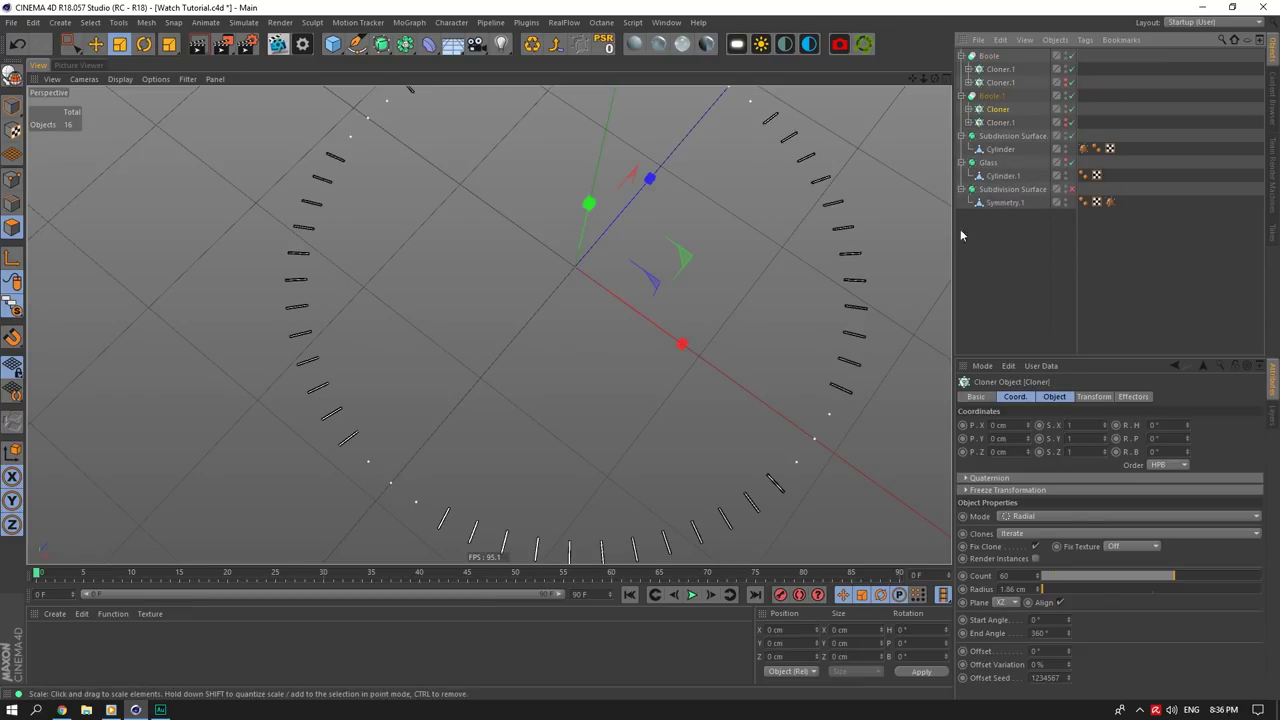
Step: Scale the cube inside the copied cutter Cloner.1 along X to about 41%
{"action": "left_click", "coordinate": [967, 109]}
{"action": "left_click", "coordinate": [996, 122]}
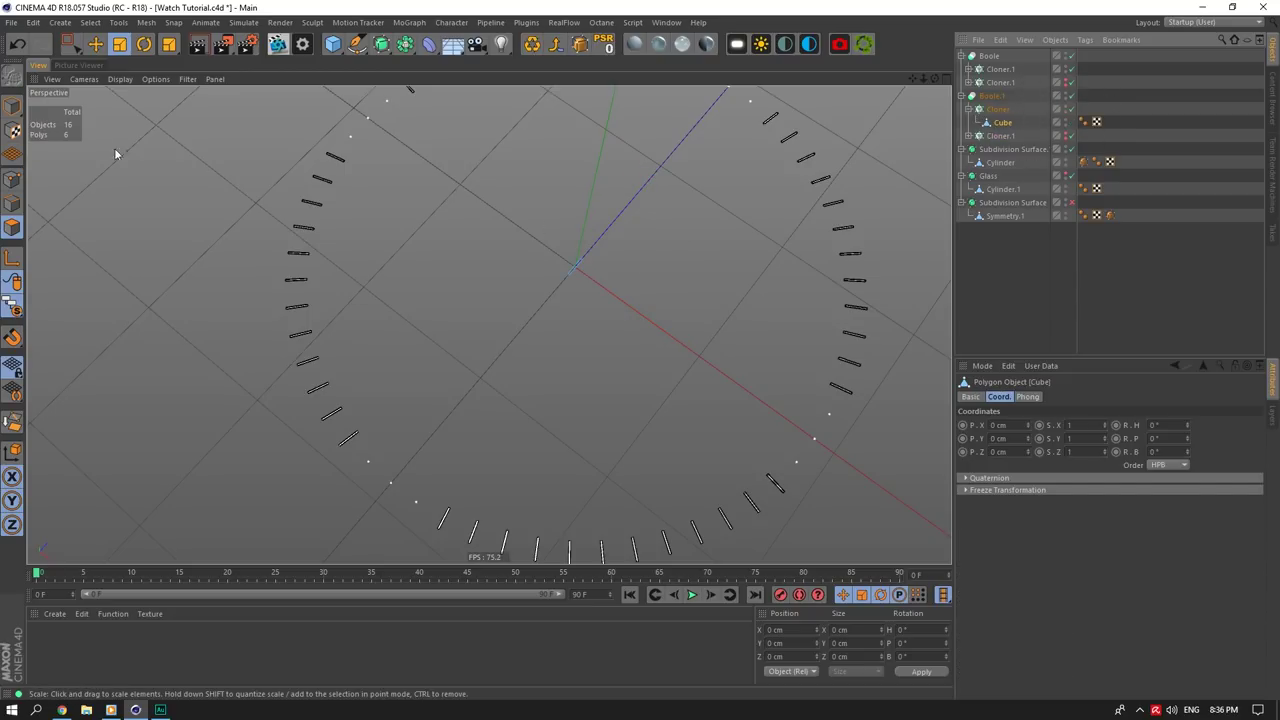
{"action": "left_click", "coordinate": [968, 136]}
{"action": "left_click", "coordinate": [1002, 151]}
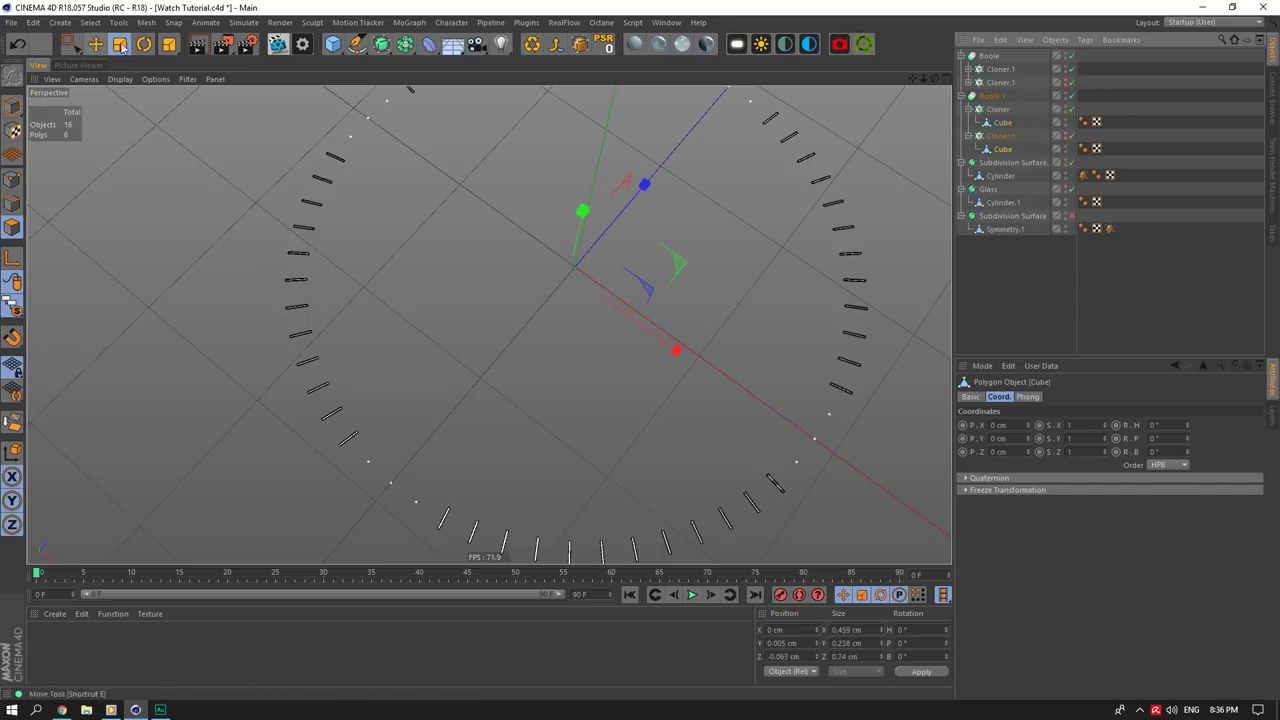
{"action": "left_click_drag", "start_coordinate": [677, 350], "coordinate": [603, 328]}
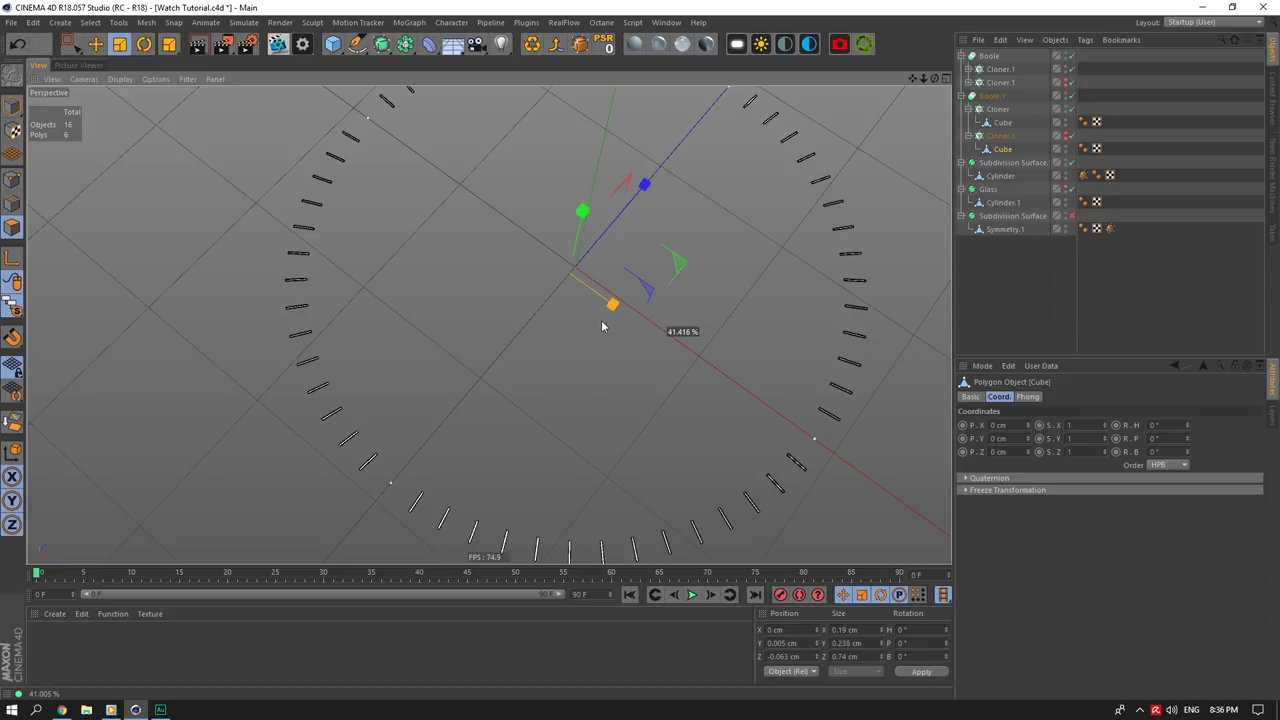
{"action": "left_click_drag", "start_coordinate": [602, 321], "coordinate": [602, 321]}
Step: Deselect everything and show the whole watch to examine the cut minute markers on the dial
{"action": "left_click", "coordinate": [1109, 106]}
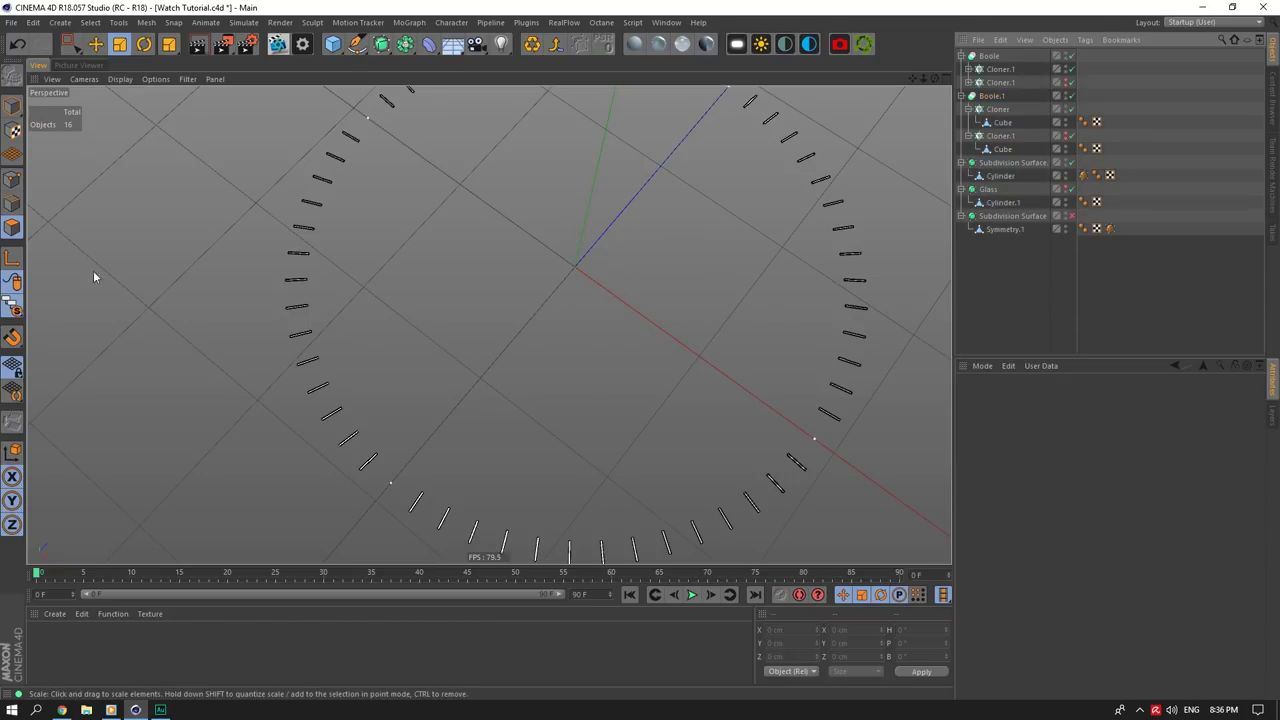
{"action": "left_click_drag", "start_coordinate": [19, 310], "coordinate": [70, 311]}
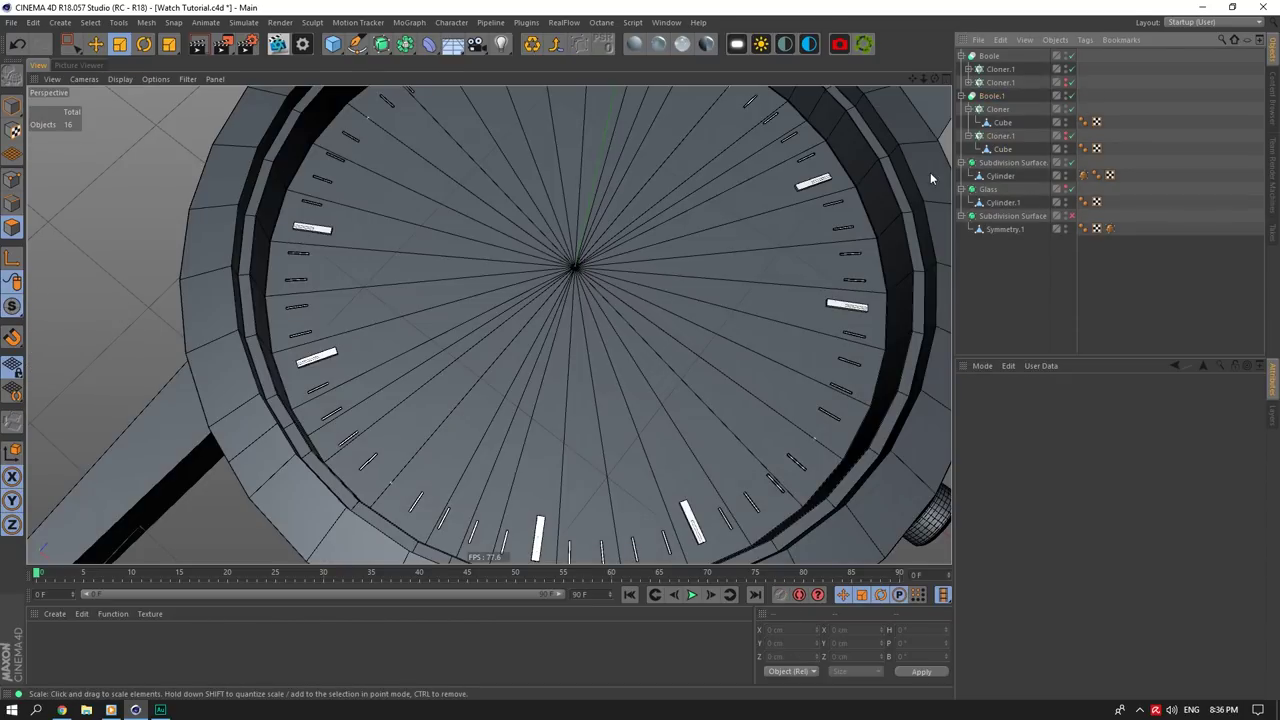
{"action": "mouse_move", "coordinate": [925, 79]}
{"action": "left_mouse_down"}
{"action": "mouse_move", "coordinate": [885, 79]}
{"action": "mouse_move", "coordinate": [930, 77]}
{"action": "left_mouse_up"}
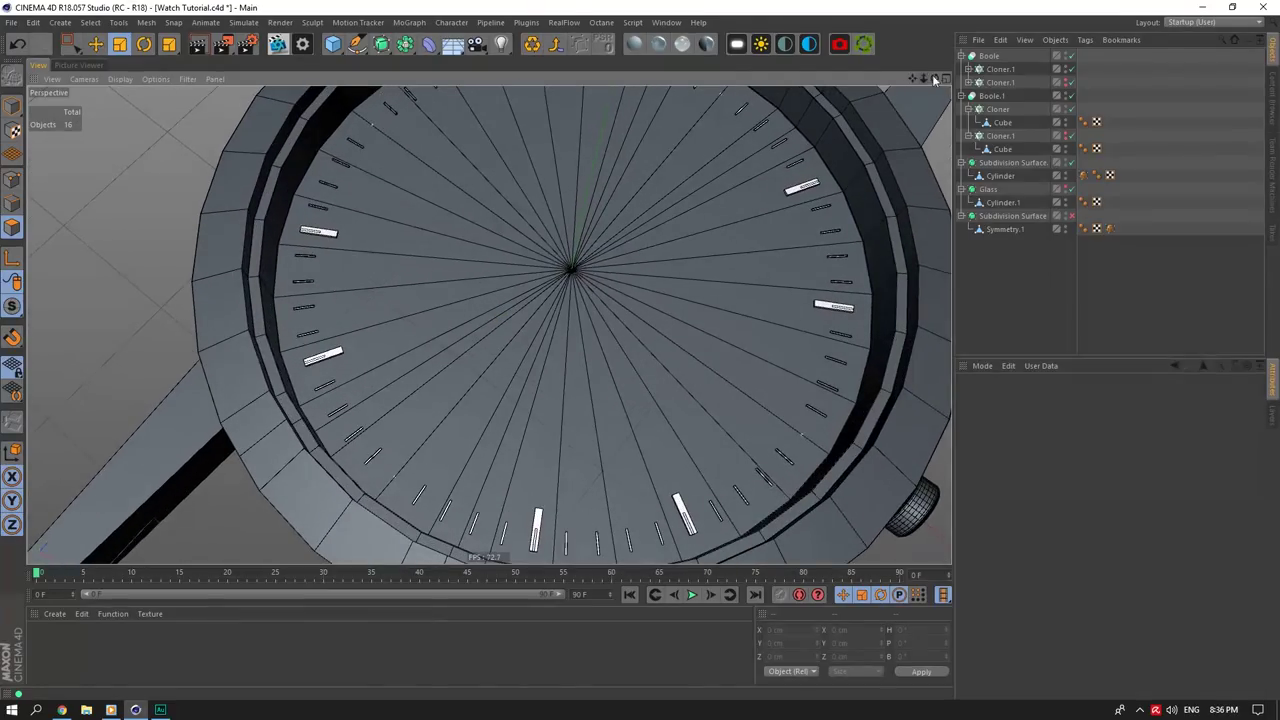
Step: Select Boole and Boole.1 together and isolate them in the viewport
{"action": "left_click", "coordinate": [990, 97]}
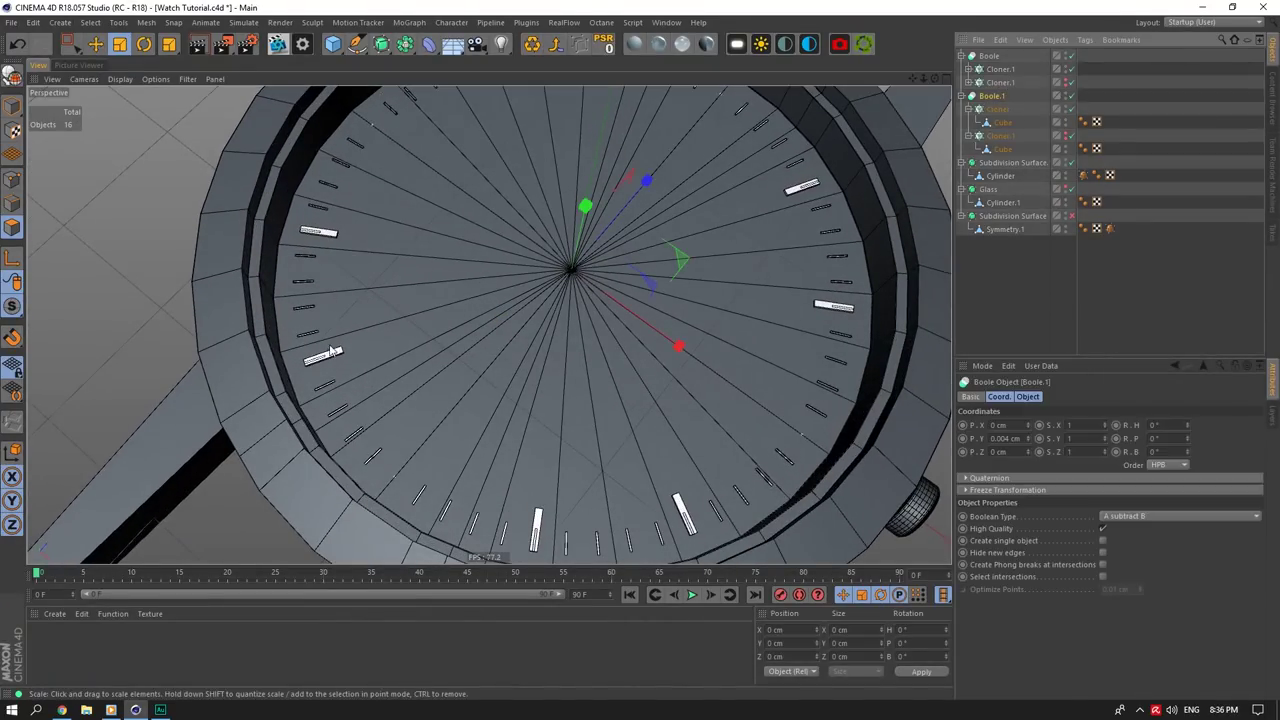
{"action": "left_click", "coordinate": [989, 56]}
{"action": "left_click", "coordinate": [992, 99], "text": "ctrl"}
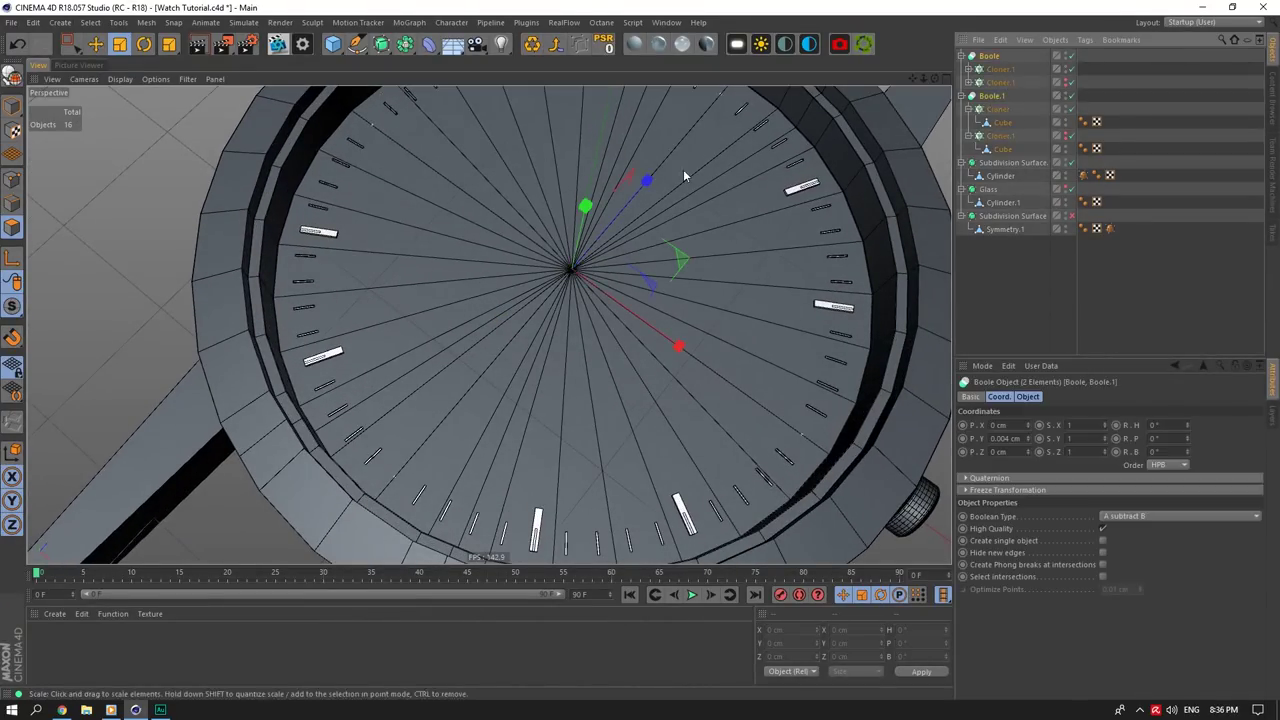
{"action": "left_click_drag", "start_coordinate": [13, 307], "coordinate": [69, 368]}
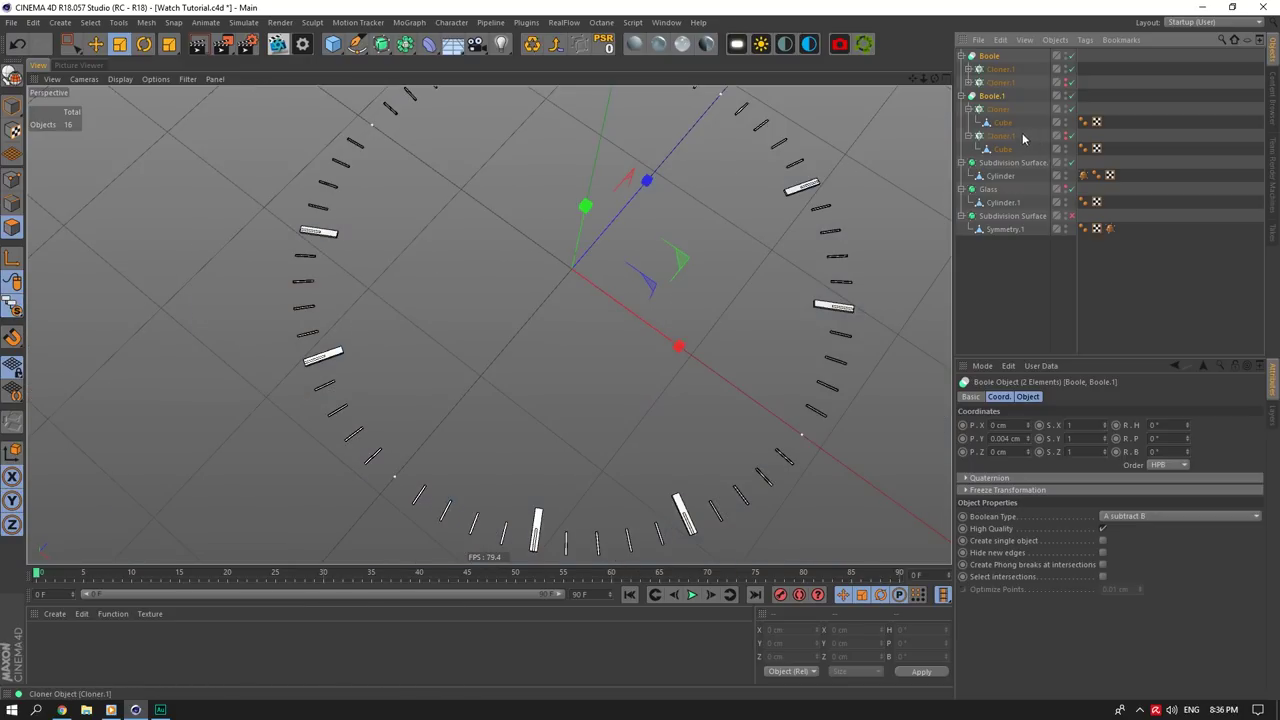
Step: Select the cutter Cloner.1 in Boole.1 and disable that Boole to reveal its cutter blocks
{"action": "left_click", "coordinate": [1003, 123]}
{"action": "left_click", "coordinate": [999, 110]}
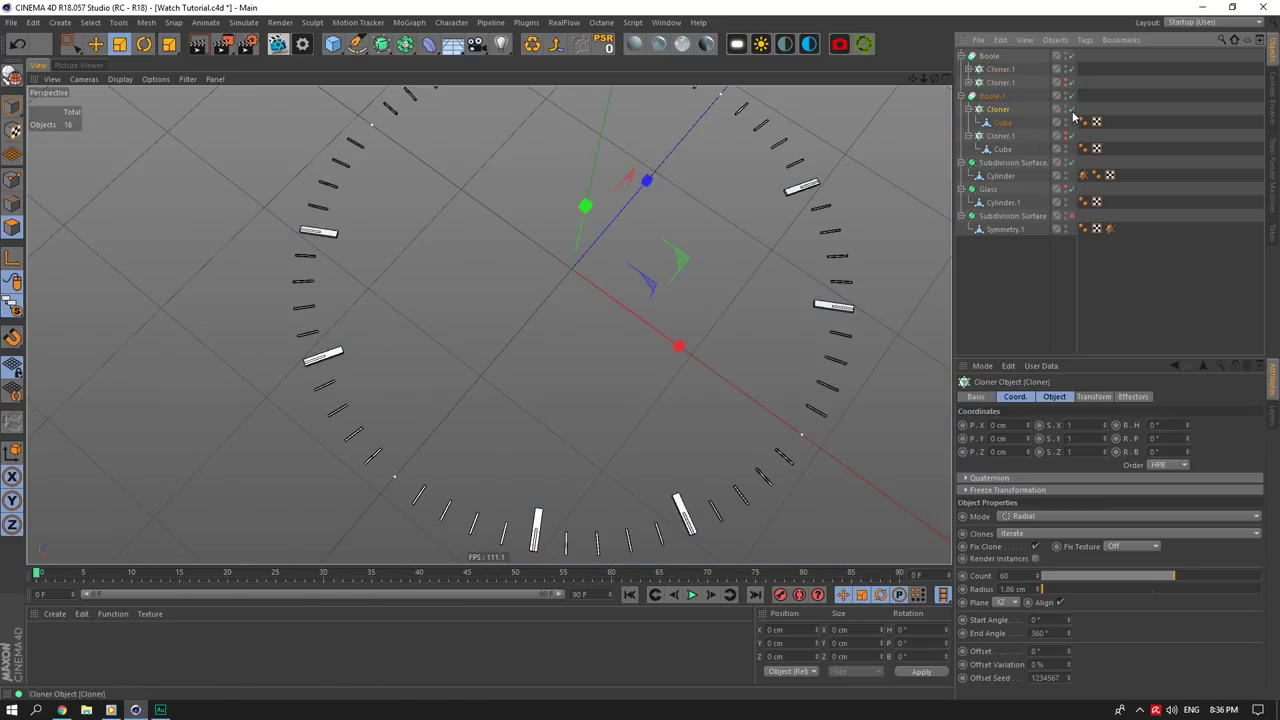
{"action": "left_click", "coordinate": [1050, 137]}
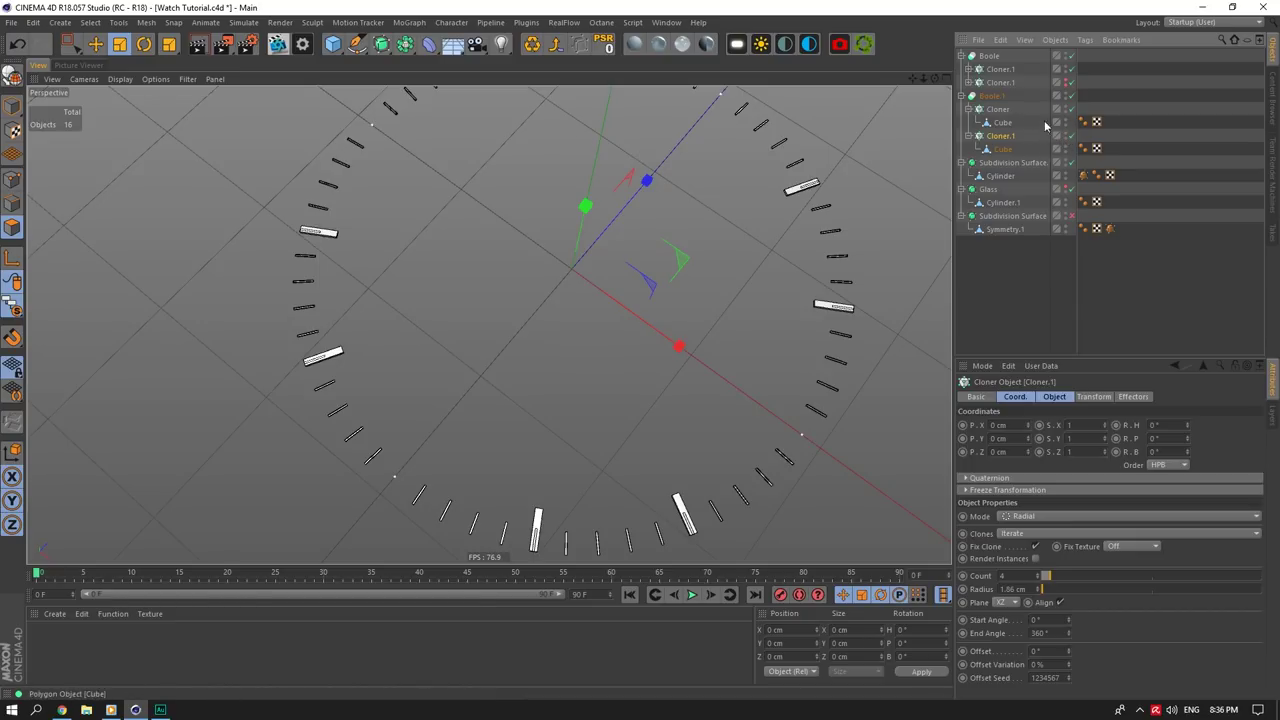
{"action": "left_click", "coordinate": [1071, 96]}
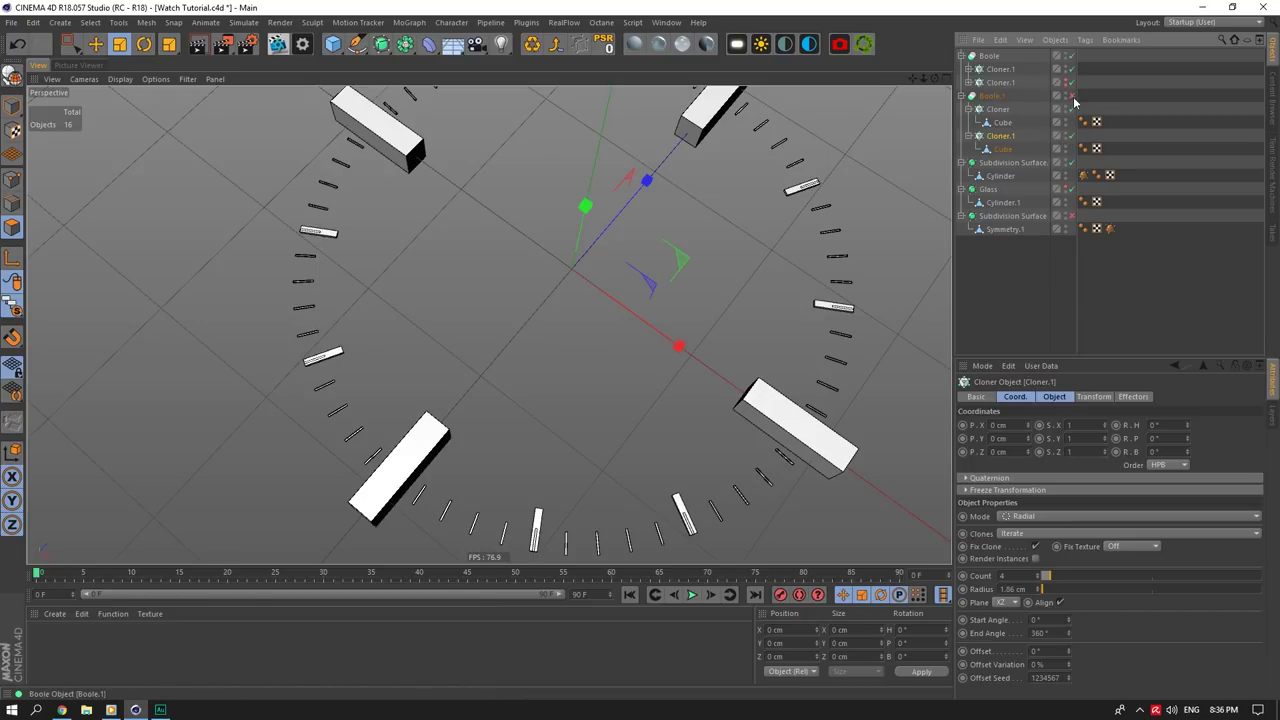
Step: Try clone counts from 4 up to 10 on Boole.1's cutter Cloner.1 to cover the minute markers at the hour positions
{"action": "scroll", "coordinate": [1012, 573], "scroll_direction": "up", "scroll_amount": 2}
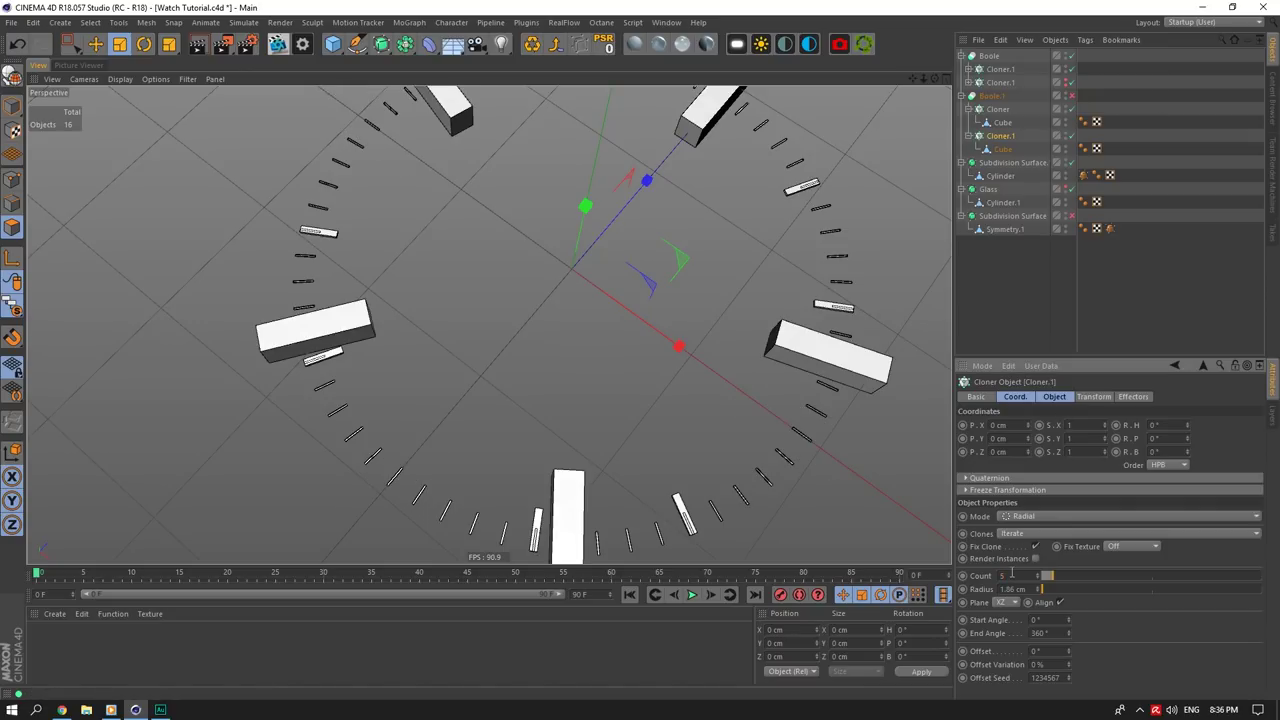
{"action": "scroll", "coordinate": [1011, 573], "scroll_direction": "up", "scroll_amount": 2}
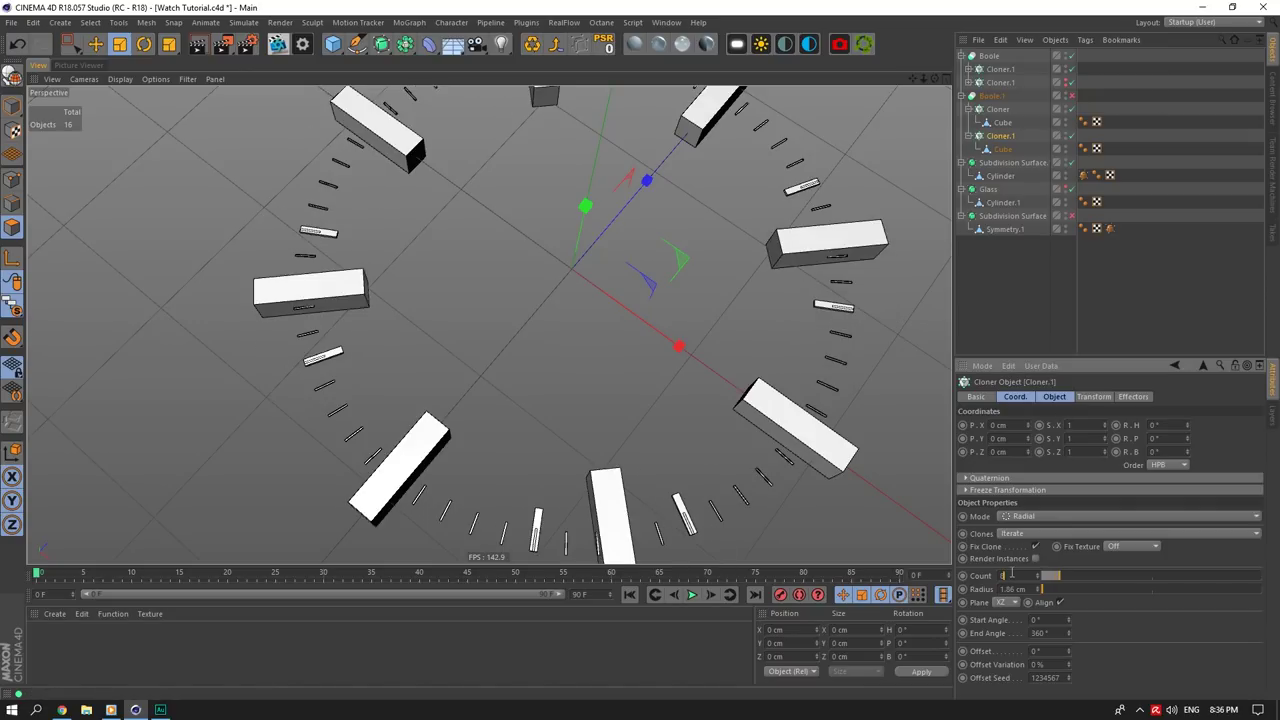
{"action": "scroll", "coordinate": [1012, 574], "scroll_direction": "up", "scroll_amount": 2}
{"action": "scroll", "coordinate": [1012, 574], "scroll_direction": "down", "scroll_amount": 1}
{"action": "scroll", "coordinate": [1012, 574], "scroll_direction": "up", "scroll_amount": 1}
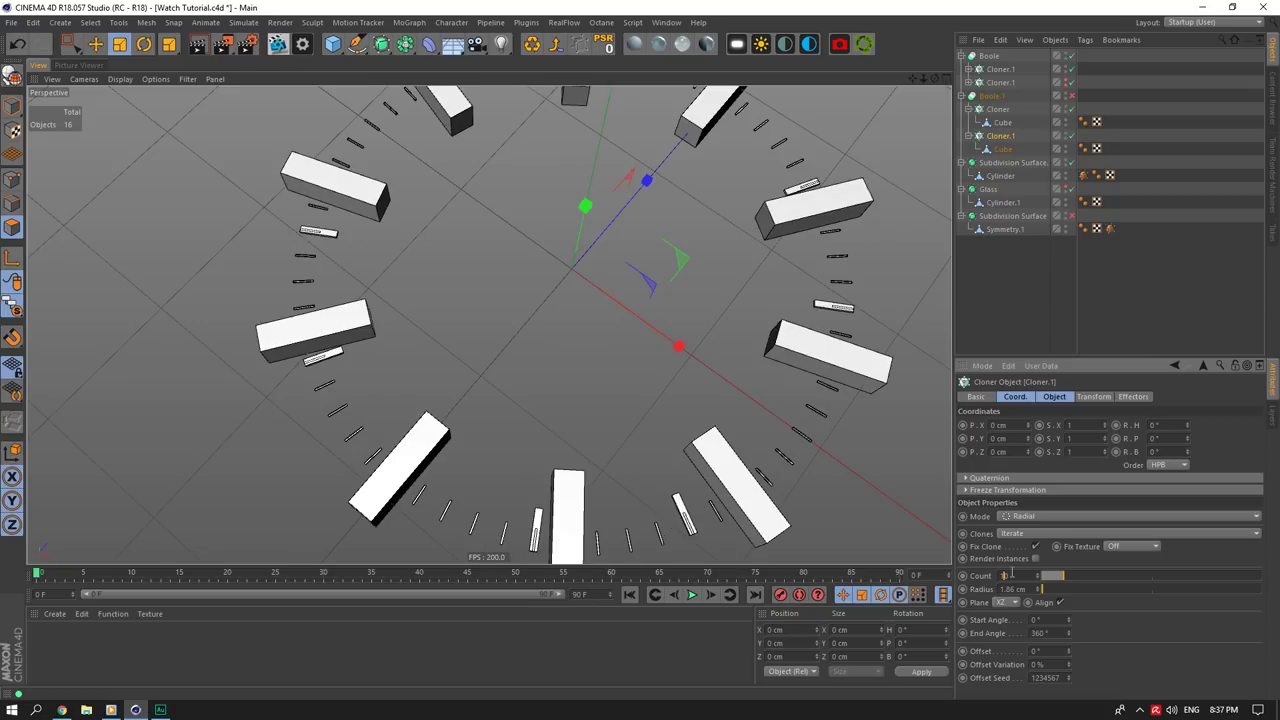
{"action": "left_click_drag", "start_coordinate": [935, 79], "coordinate": [1052, 448]}
{"action": "scroll", "coordinate": [1013, 575], "scroll_direction": "up", "scroll_amount": 1}
{"action": "scroll", "coordinate": [1013, 575], "scroll_direction": "down", "scroll_amount": 1}
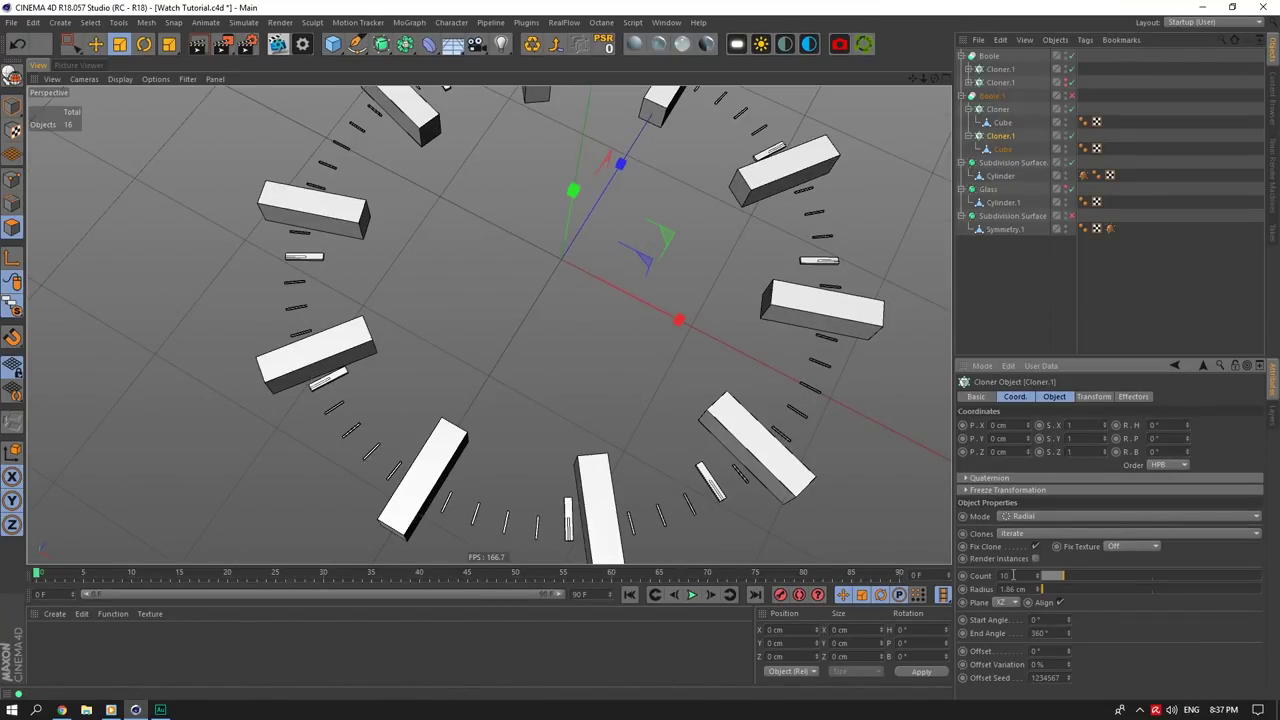
{"action": "scroll", "coordinate": [1013, 575], "scroll_direction": "down", "scroll_amount": 1}
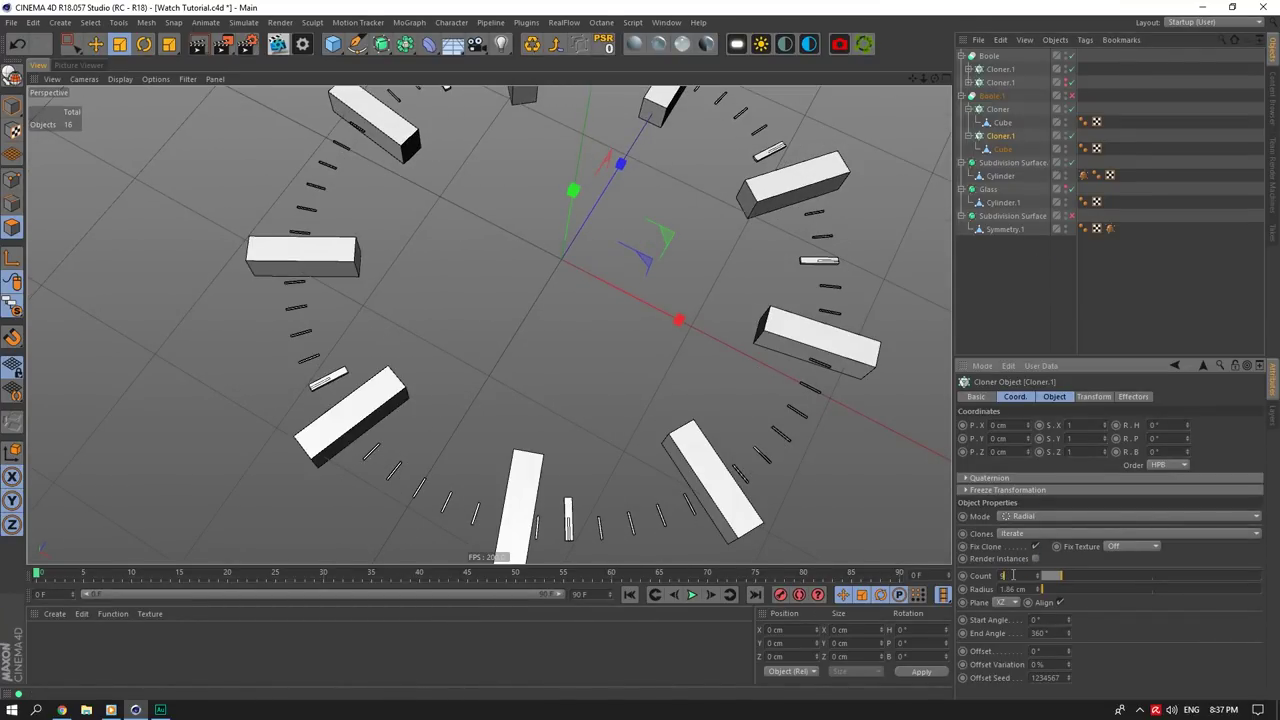
{"action": "scroll", "coordinate": [1013, 575], "scroll_direction": "down", "scroll_amount": 2}
{"action": "scroll", "coordinate": [1013, 575], "scroll_direction": "up", "scroll_amount": 1}
{"action": "scroll", "coordinate": [1013, 575], "scroll_direction": "down", "scroll_amount": 2}
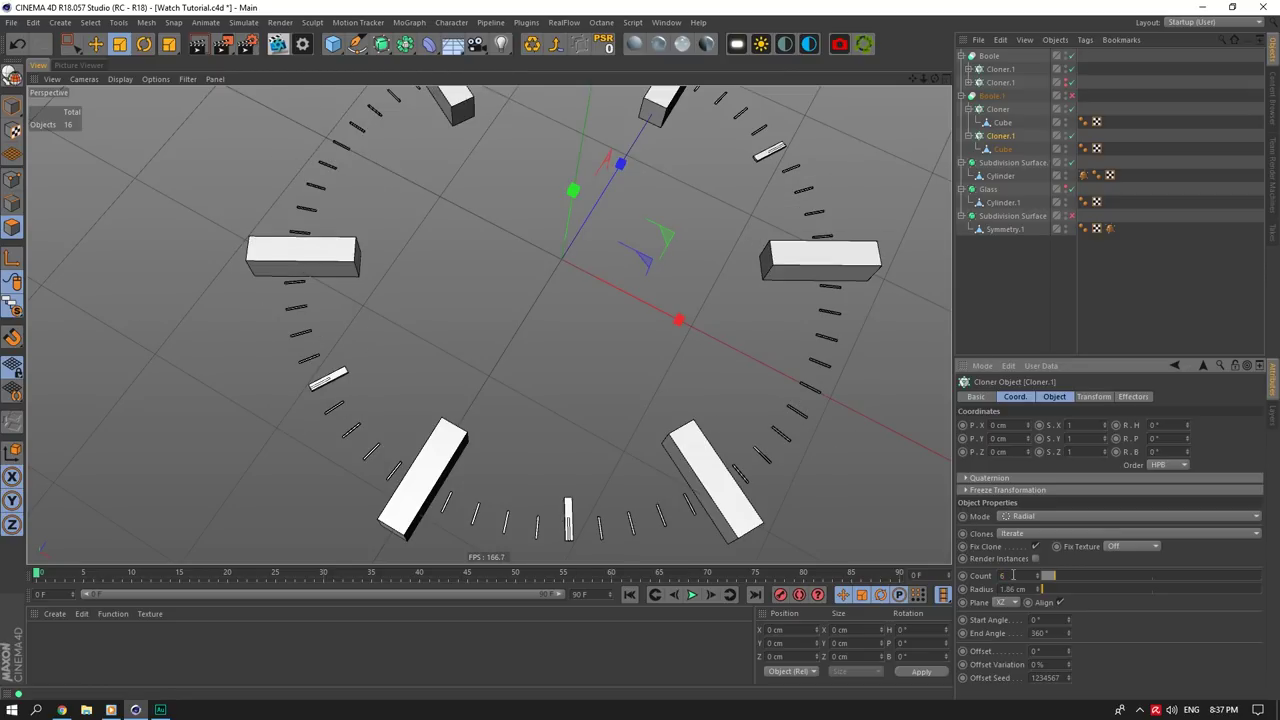
{"action": "scroll", "coordinate": [1013, 575], "scroll_direction": "down", "scroll_amount": 1}
{"action": "scroll", "coordinate": [1013, 575], "scroll_direction": "down", "scroll_amount": 1}
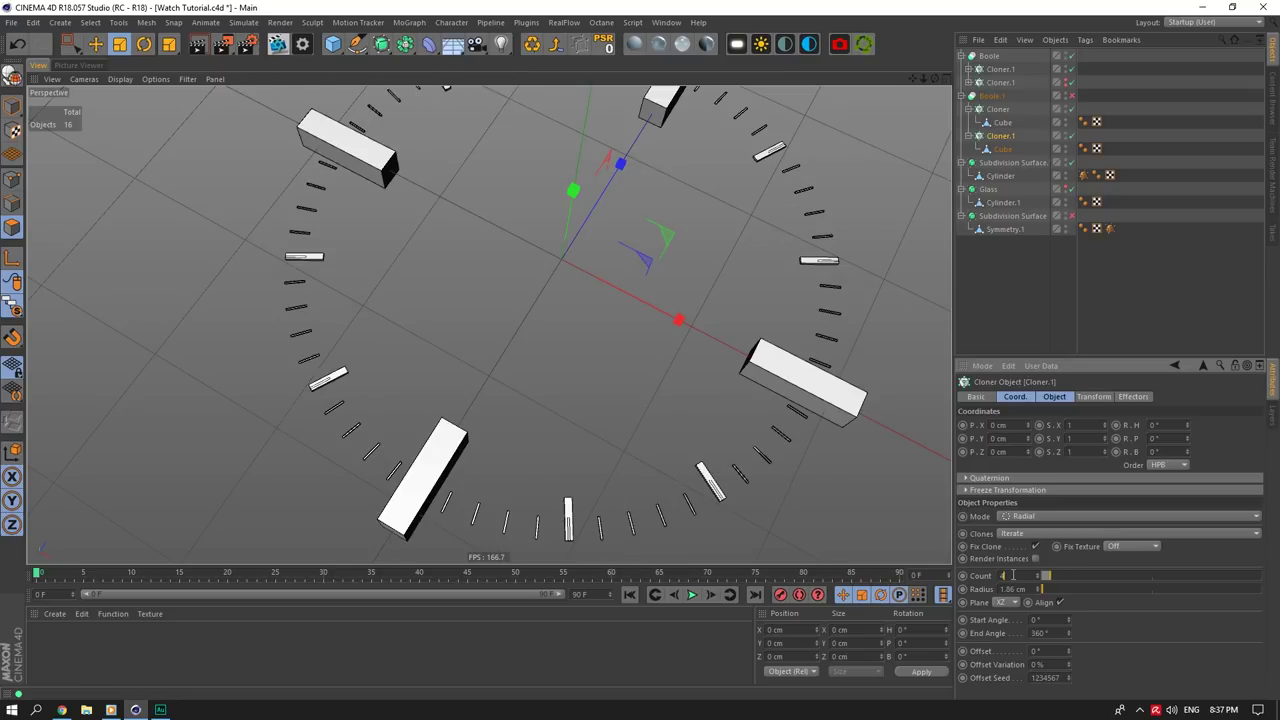
{"action": "scroll", "coordinate": [802, 372], "scroll_direction": "down", "scroll_amount": 3}
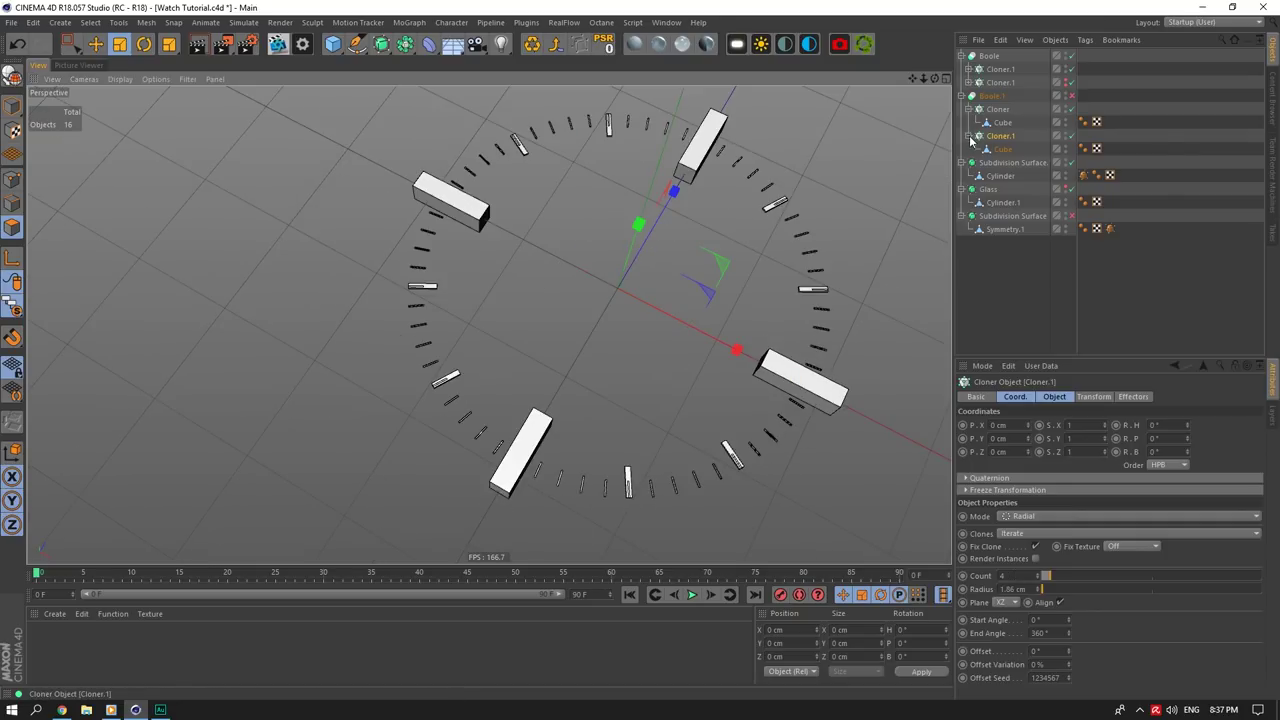
Step: Group the cutter Cloner.1 in Boole.1 into a Null and duplicate the Cloner inside that Null
{"action": "left_click", "coordinate": [969, 137]}
{"action": "right_click", "coordinate": [994, 135]}
{"action": "left_click", "coordinate": [1037, 547]}
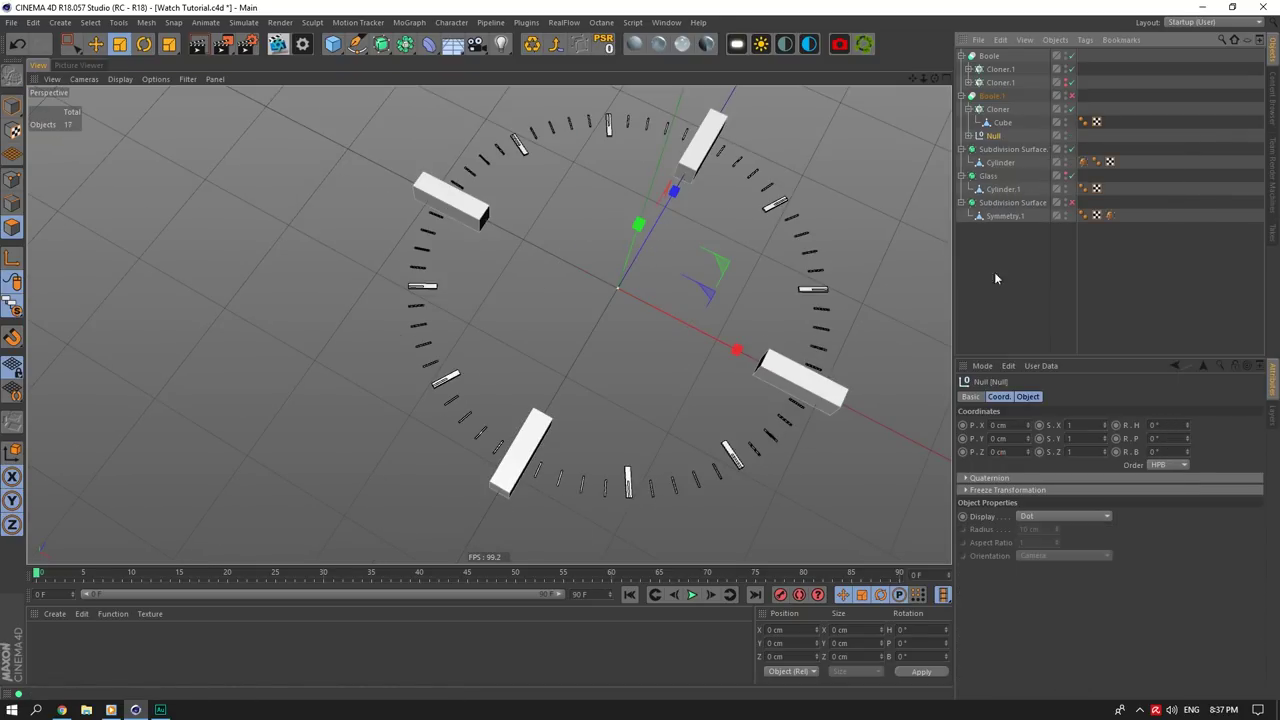
{"action": "left_click", "coordinate": [966, 136]}
{"action": "left_click", "coordinate": [1008, 148]}
{"action": "left_click_drag", "start_coordinate": [1003, 142], "coordinate": [1001, 139], "text": "ctrl"}
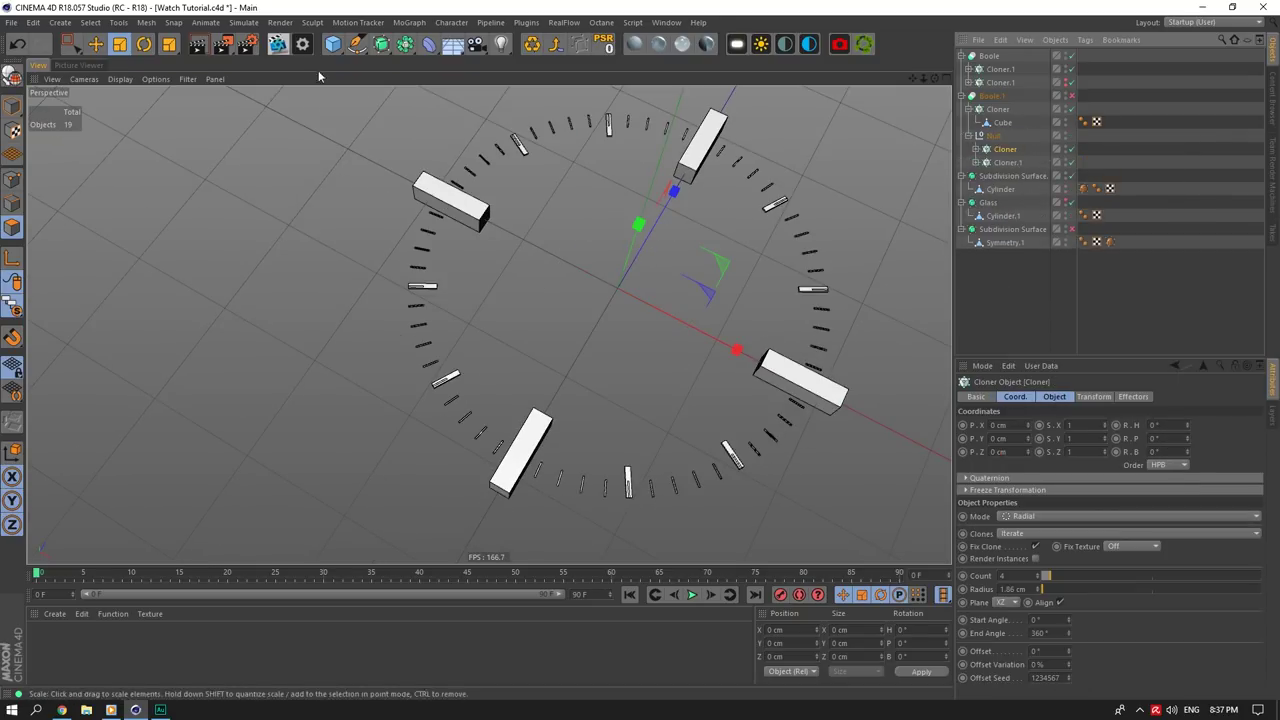
Step: Rotate the duplicated cutter Cloner around the dial's vertical axis to a heading of -30°
{"action": "left_click", "coordinate": [144, 45]}
{"action": "left_click_drag", "start_coordinate": [618, 358], "coordinate": [550, 356]}
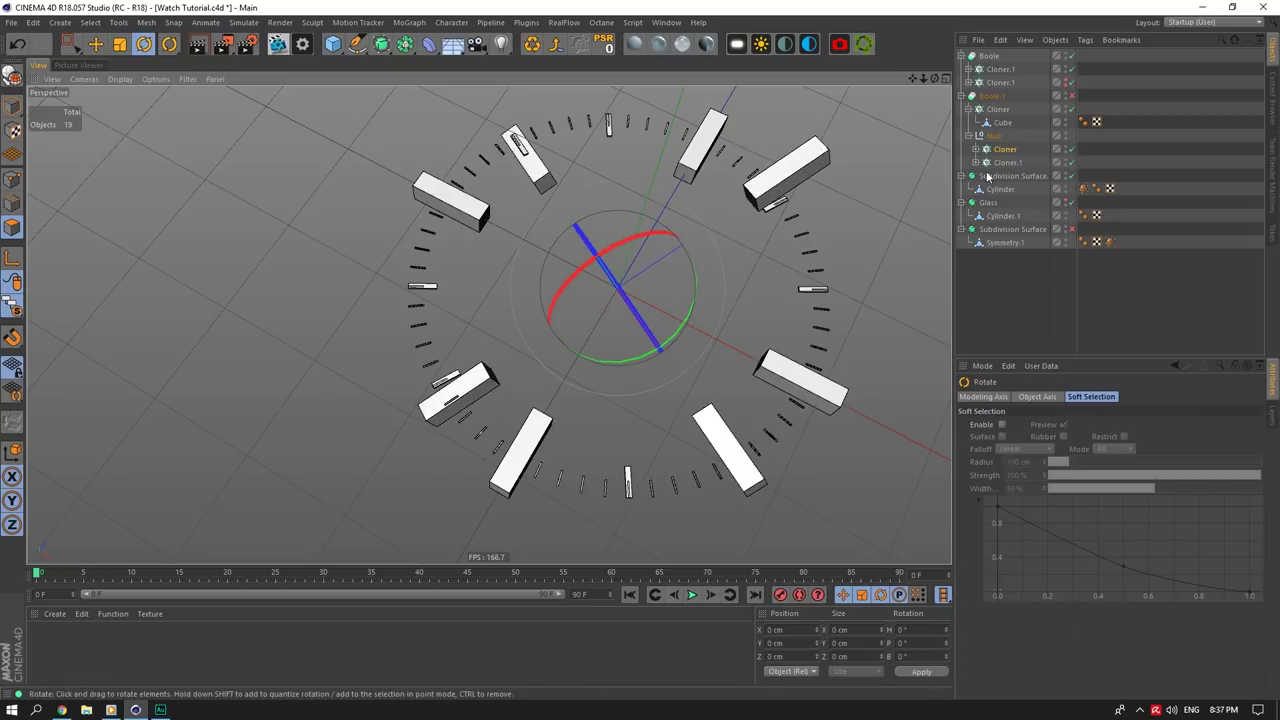
{"action": "key", "text": "ctrl+z"}
{"action": "key", "text": "ctrl+z"}
{"action": "left_click_drag", "start_coordinate": [631, 346], "coordinate": [590, 357]}
Step: Add a second copy of the rotated cutter Cloner in the Null and rotate it to a heading of -60°
{"action": "left_click_drag", "start_coordinate": [934, 78], "coordinate": [1001, 143]}
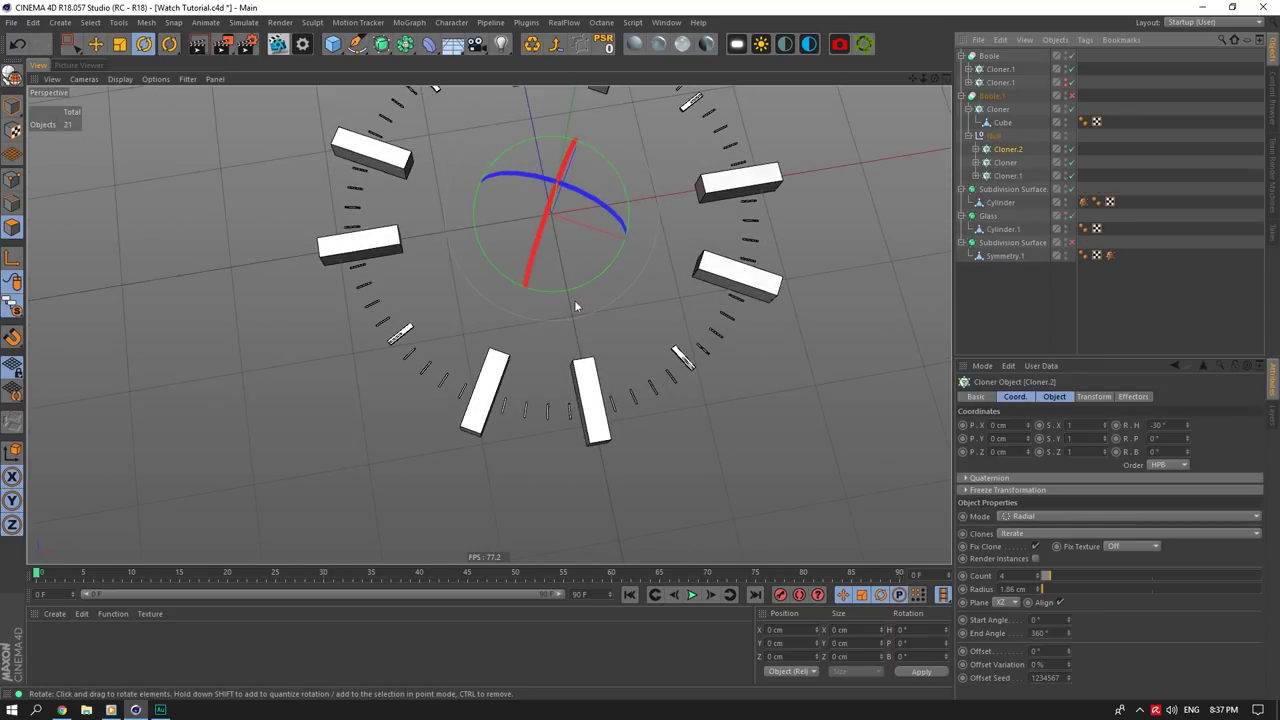
{"action": "left_click_drag", "start_coordinate": [583, 284], "coordinate": [540, 289]}
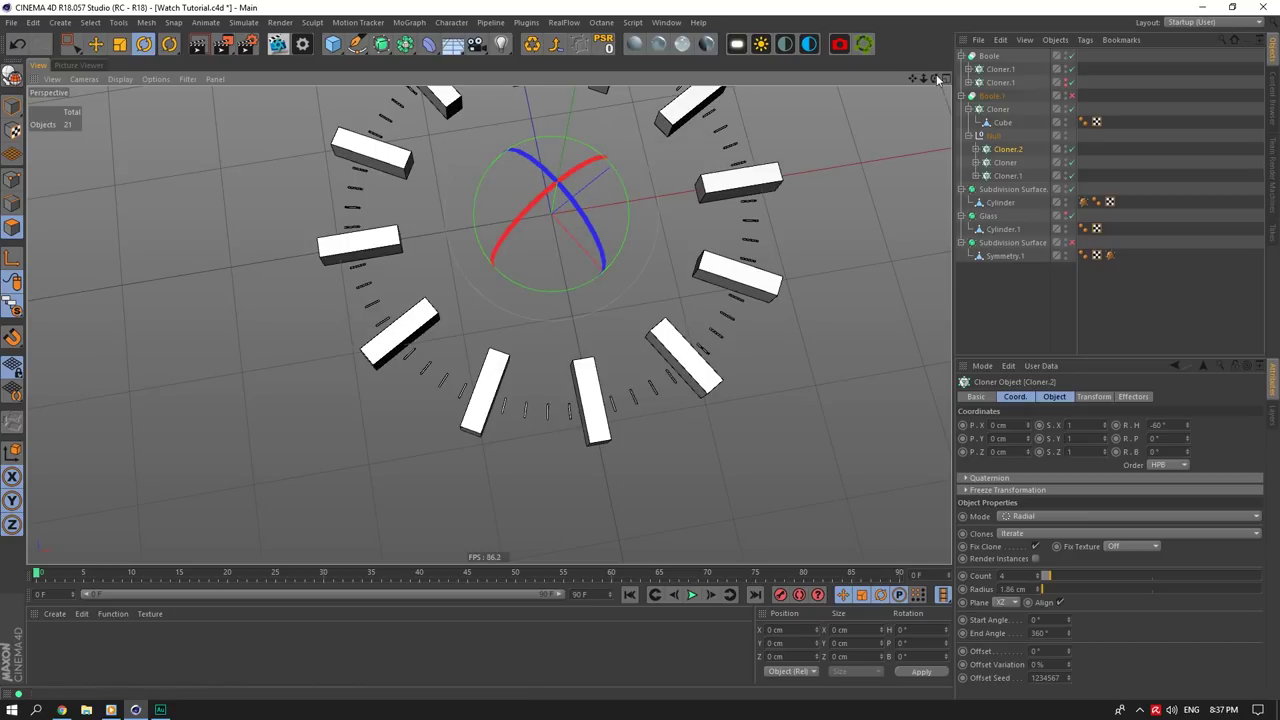
{"action": "mouse_move", "coordinate": [936, 78]}
{"action": "left_mouse_down"}
{"action": "mouse_move", "coordinate": [912, 78]}
{"action": "mouse_move", "coordinate": [936, 78]}
{"action": "left_mouse_up"}
Step: Re-enable Boole.1 to cut the minute markers with all three cutter Cloners, and deselect everything
{"action": "left_click", "coordinate": [1072, 96]}
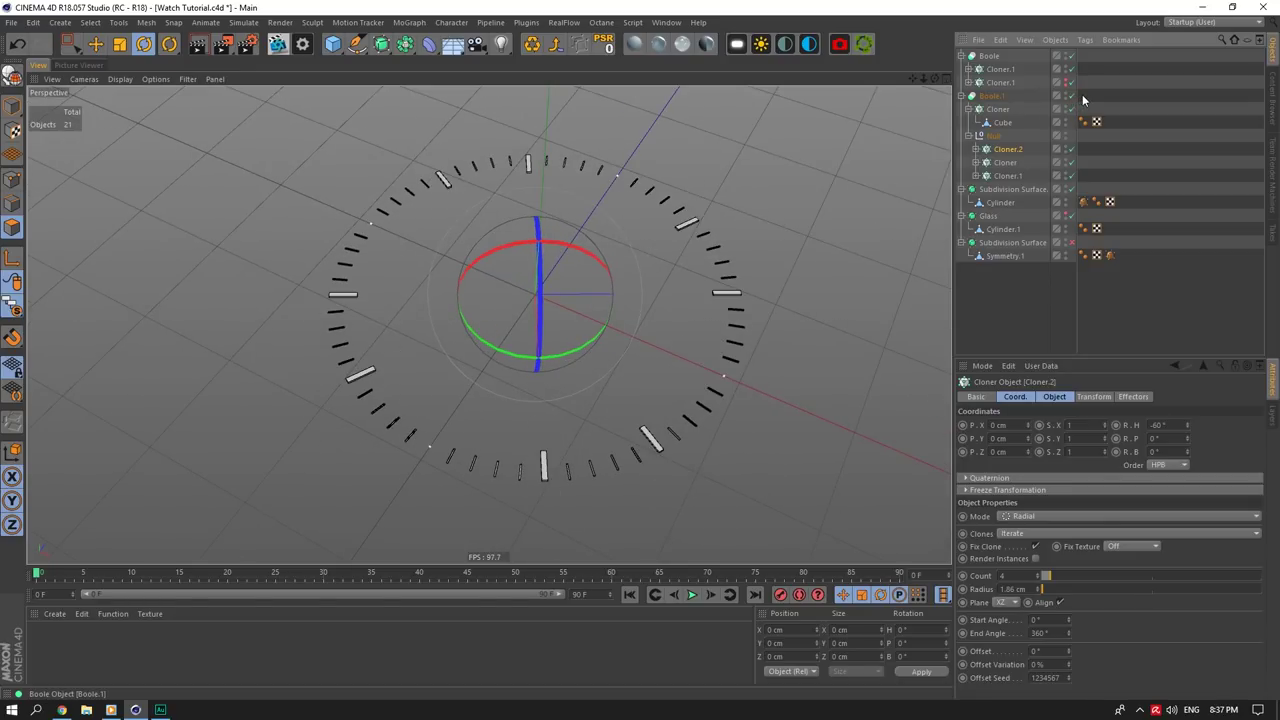
{"action": "left_click", "coordinate": [1083, 98]}
{"action": "scroll", "coordinate": [384, 429], "scroll_direction": "up", "scroll_amount": 5}
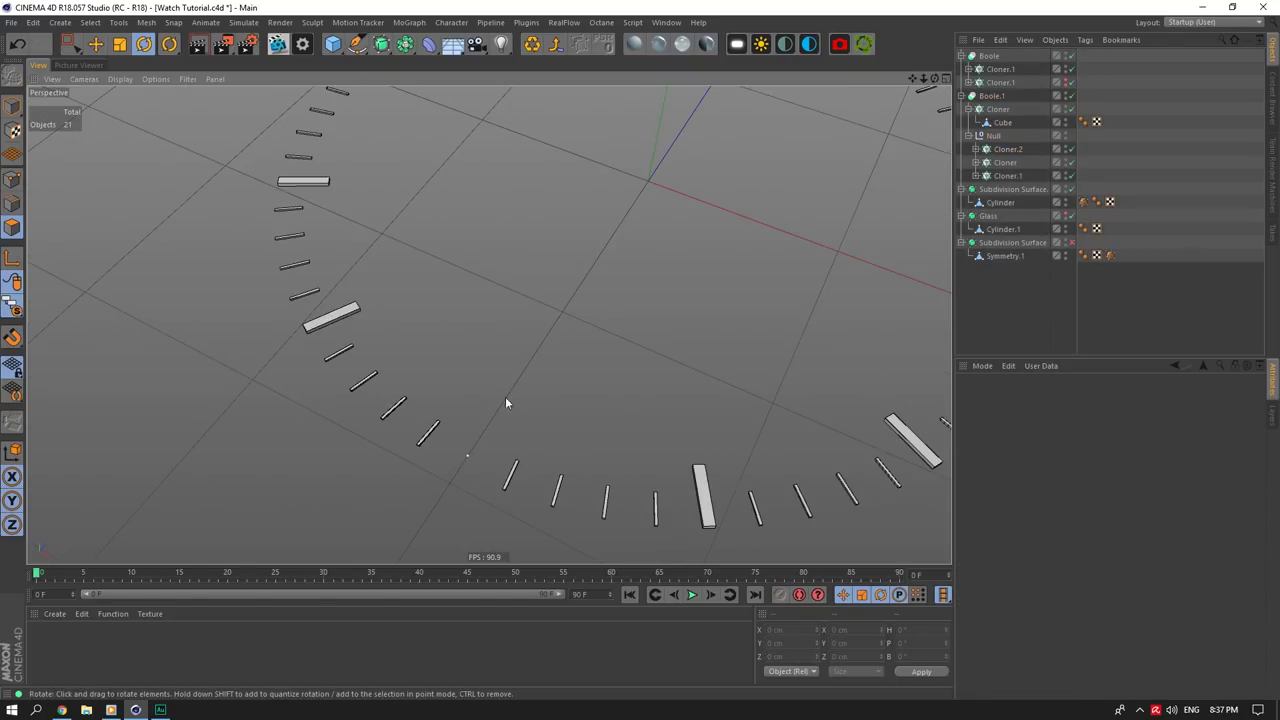
Step: Compare the markers with the reference watch photo in the browser and check the audio recording in Adobe Audition
{"action": "left_click", "coordinate": [62, 710]}
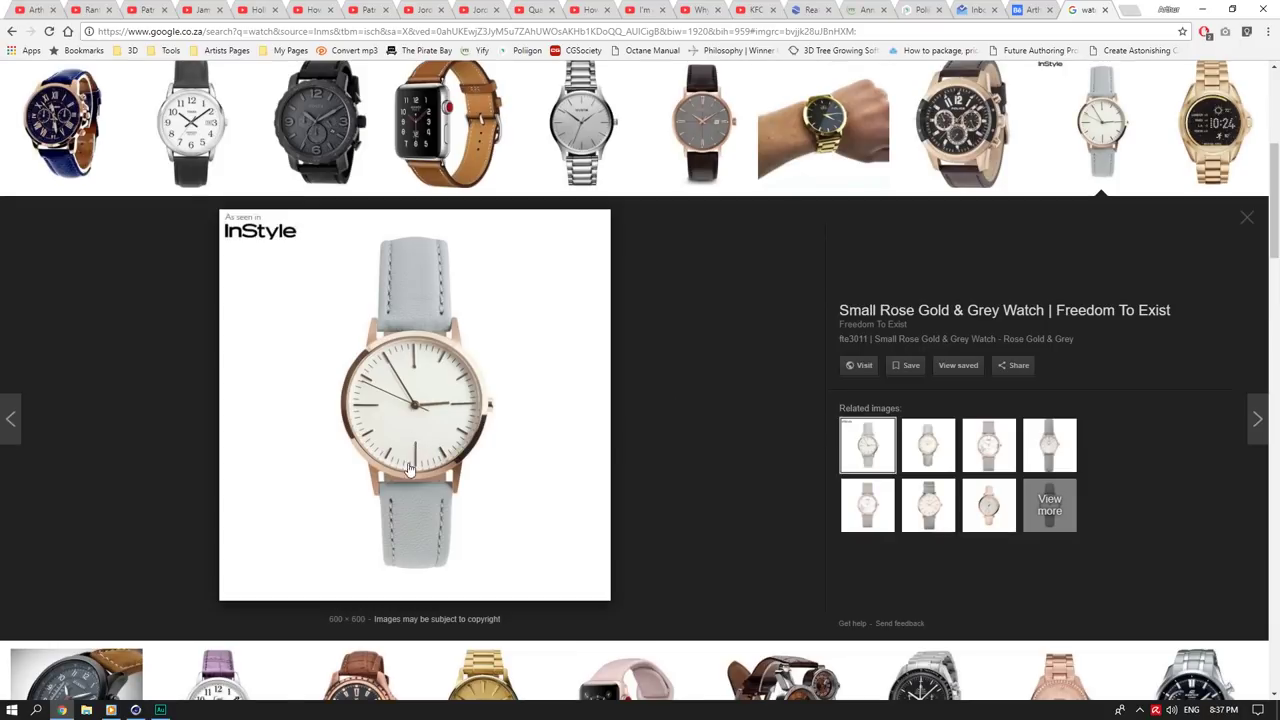
{"action": "mouse_move", "coordinate": [137, 710]}
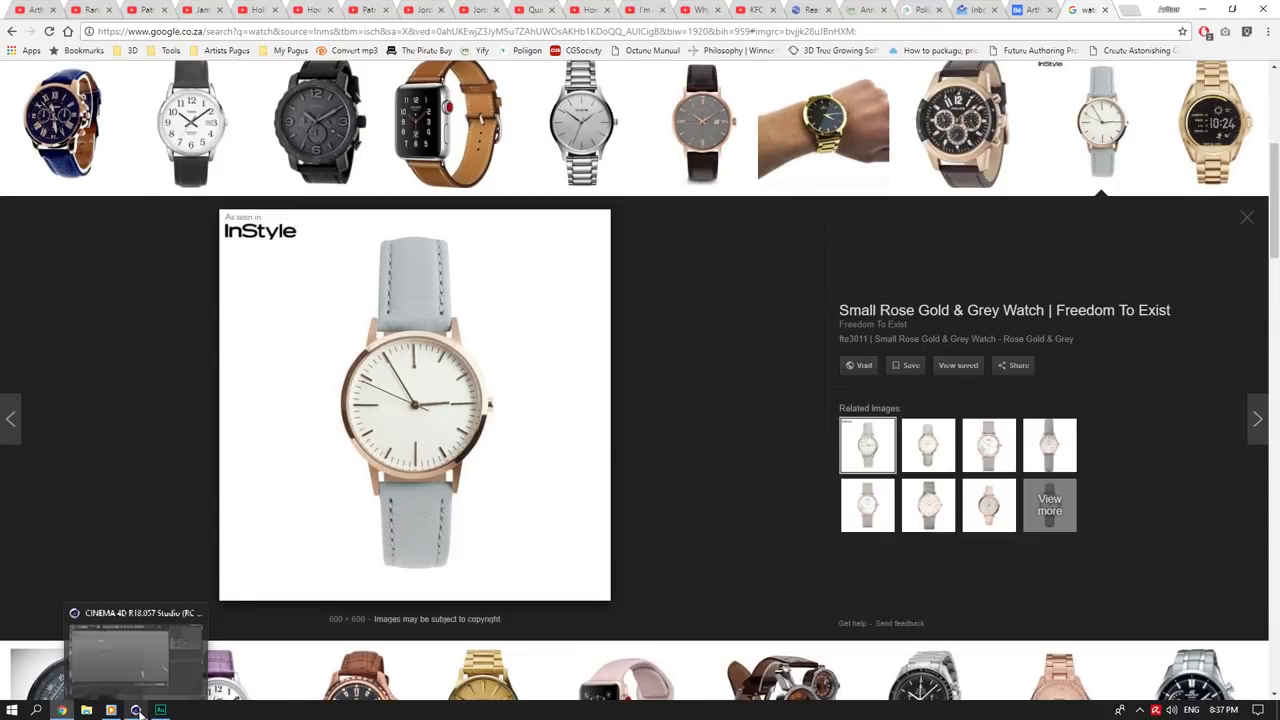
{"action": "left_click", "coordinate": [181, 666]}
{"action": "left_click", "coordinate": [161, 710]}
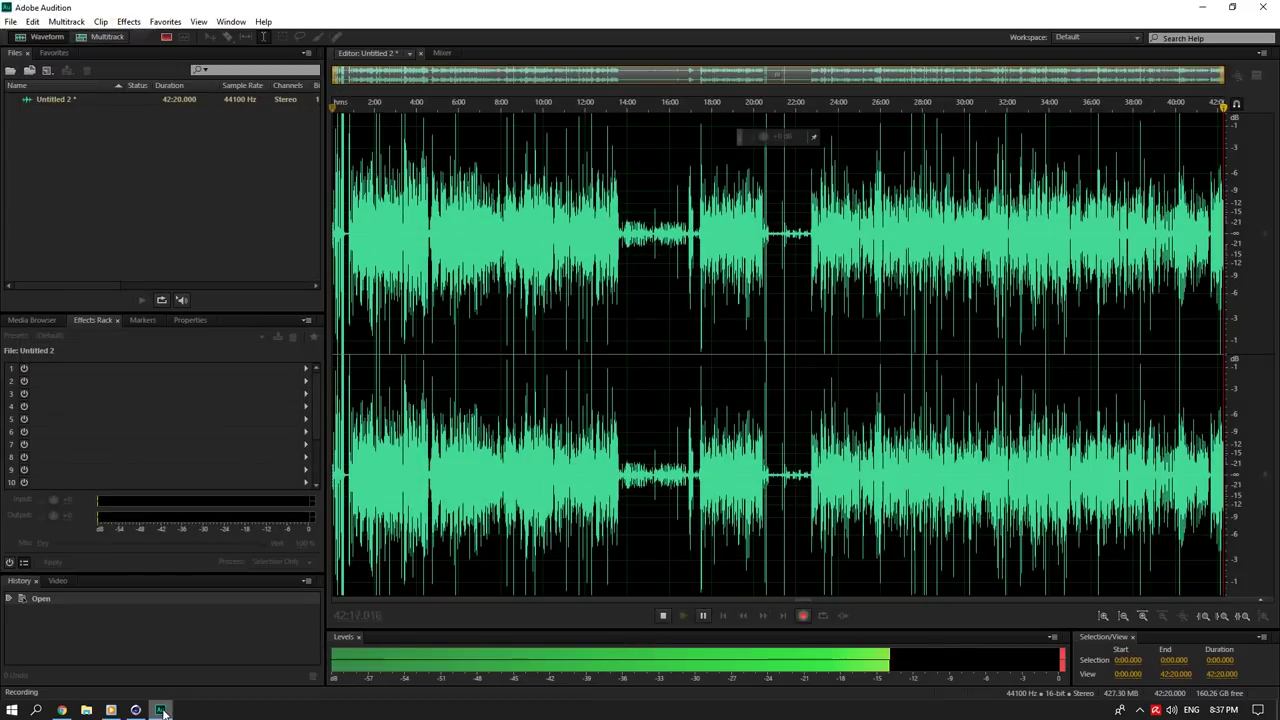
{"action": "left_click", "coordinate": [162, 709]}
Step: End the viewport isolation to show the whole watch with the cut markers on the dial
{"action": "left_click_drag", "start_coordinate": [934, 80], "coordinate": [853, 92]}
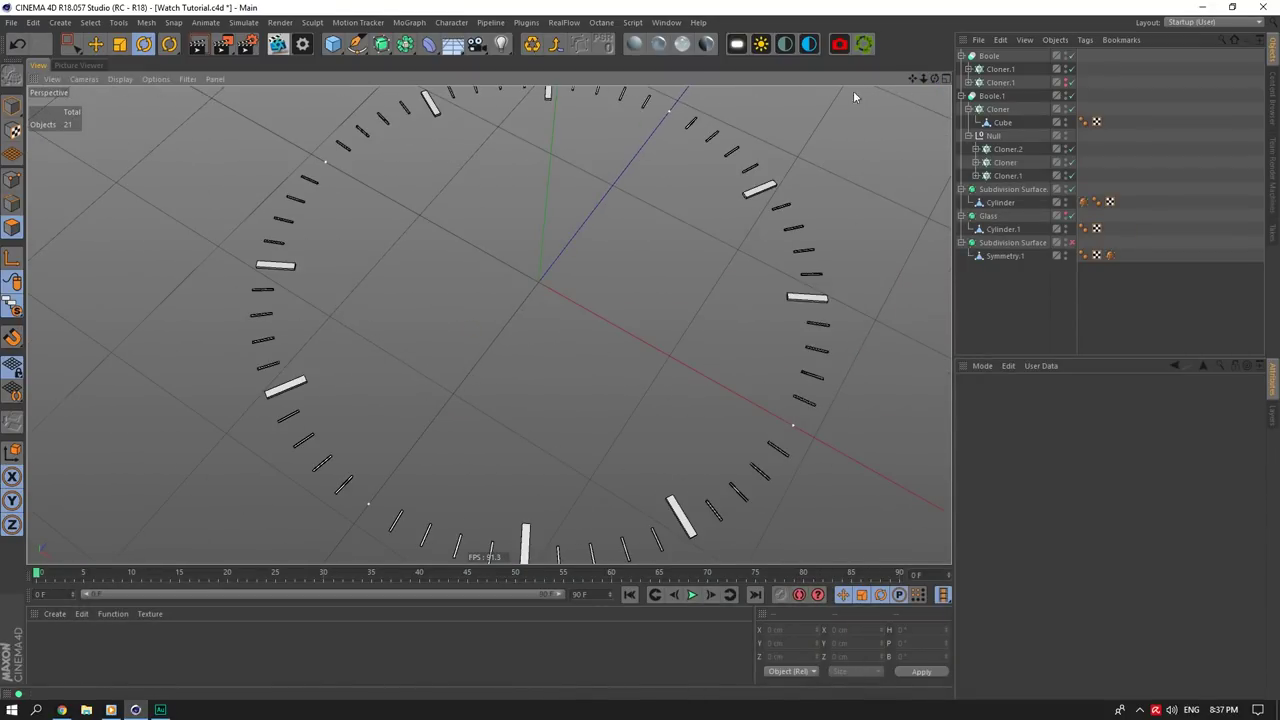
{"action": "left_click_drag", "start_coordinate": [14, 308], "coordinate": [65, 326]}
{"action": "left_click", "coordinate": [65, 326]}
{"action": "scroll", "coordinate": [528, 240], "scroll_direction": "down", "scroll_amount": 3}
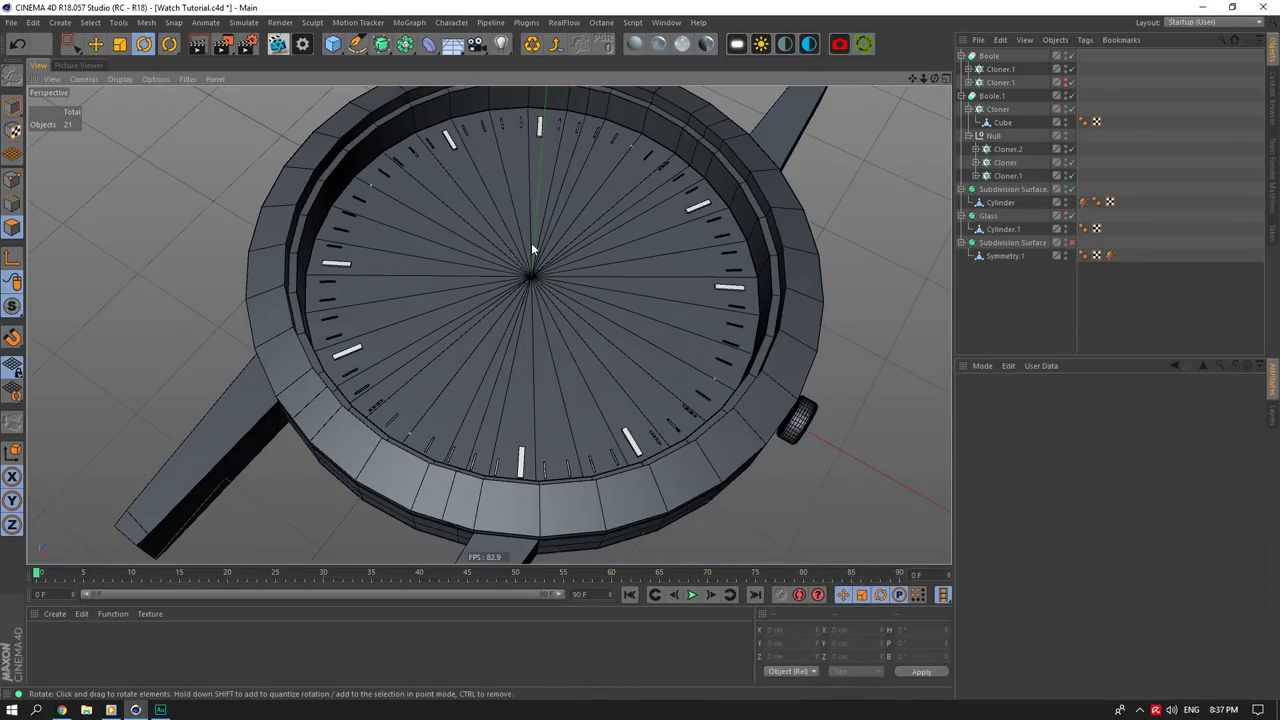
{"action": "left_click_drag", "start_coordinate": [934, 80], "coordinate": [926, 96]}
Step: Copy the 12-clone hour marker Cloner.1 out of Boole to the top level of the hierarchy and set its count to 4
{"action": "left_click", "coordinate": [982, 56]}
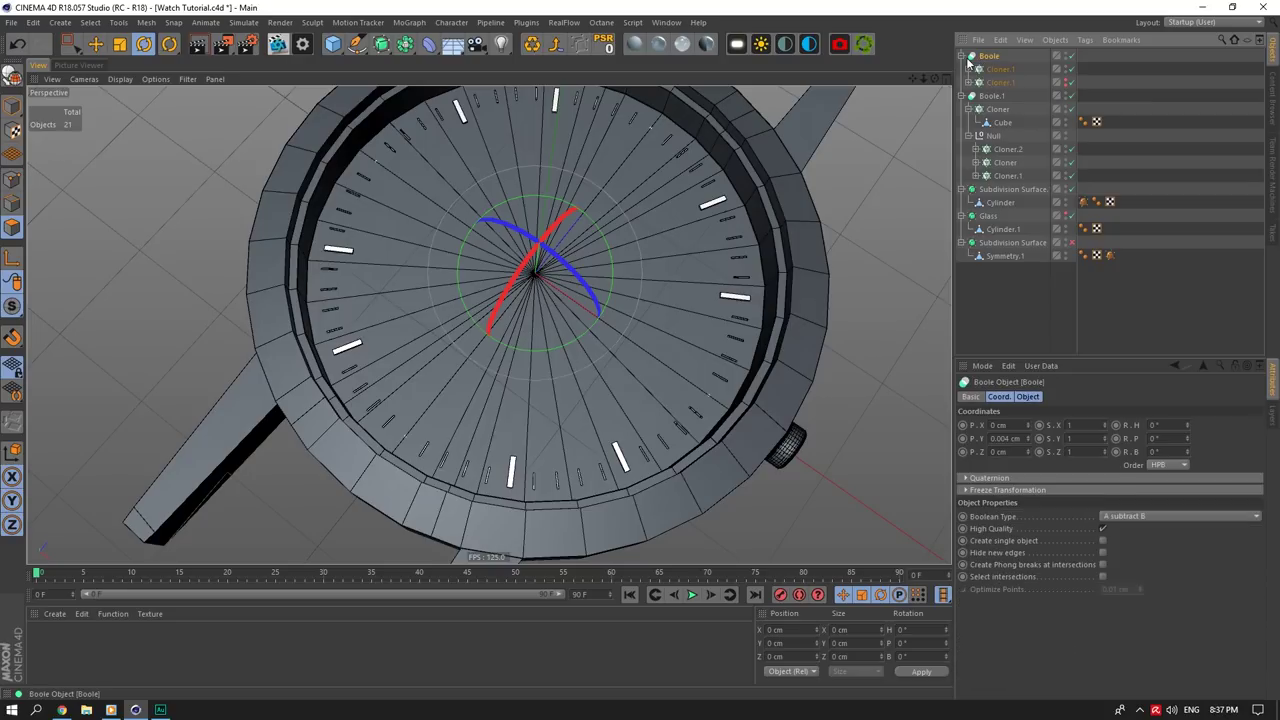
{"action": "left_click", "coordinate": [996, 82]}
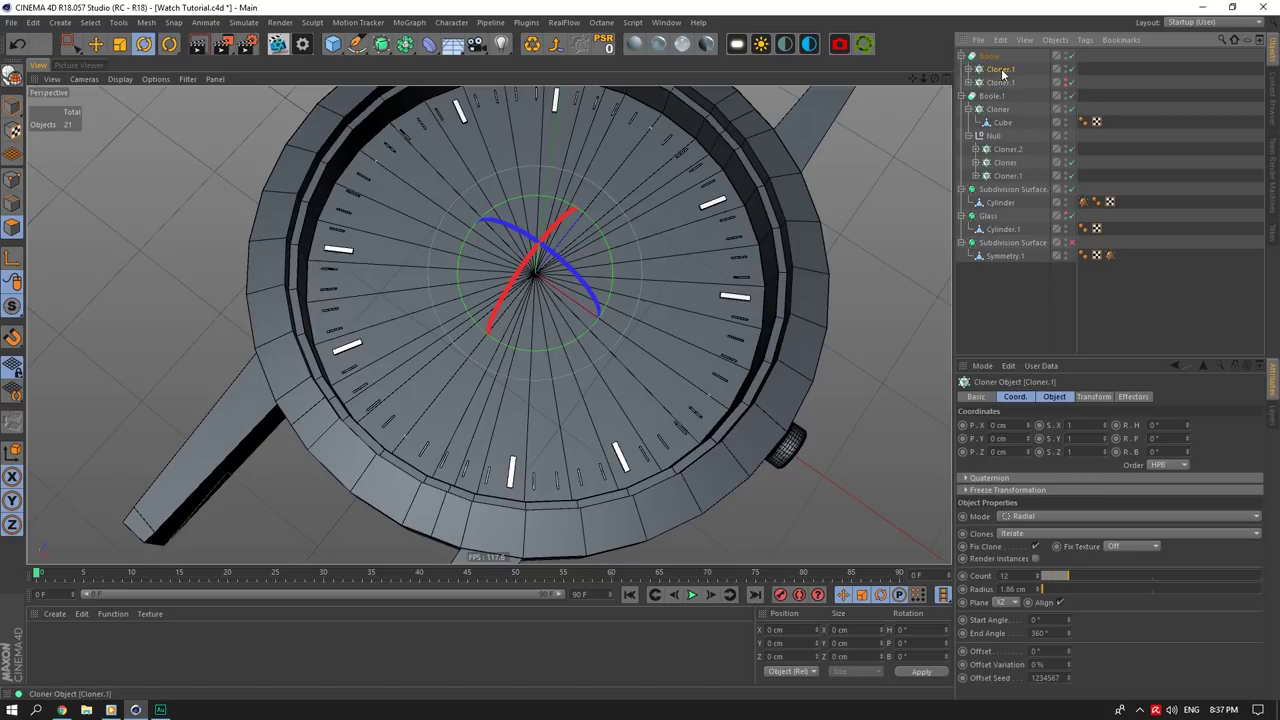
{"action": "left_click_drag", "start_coordinate": [986, 55], "coordinate": [984, 50], "text": "ctrl"}
{"action": "left_click", "coordinate": [962, 69]}
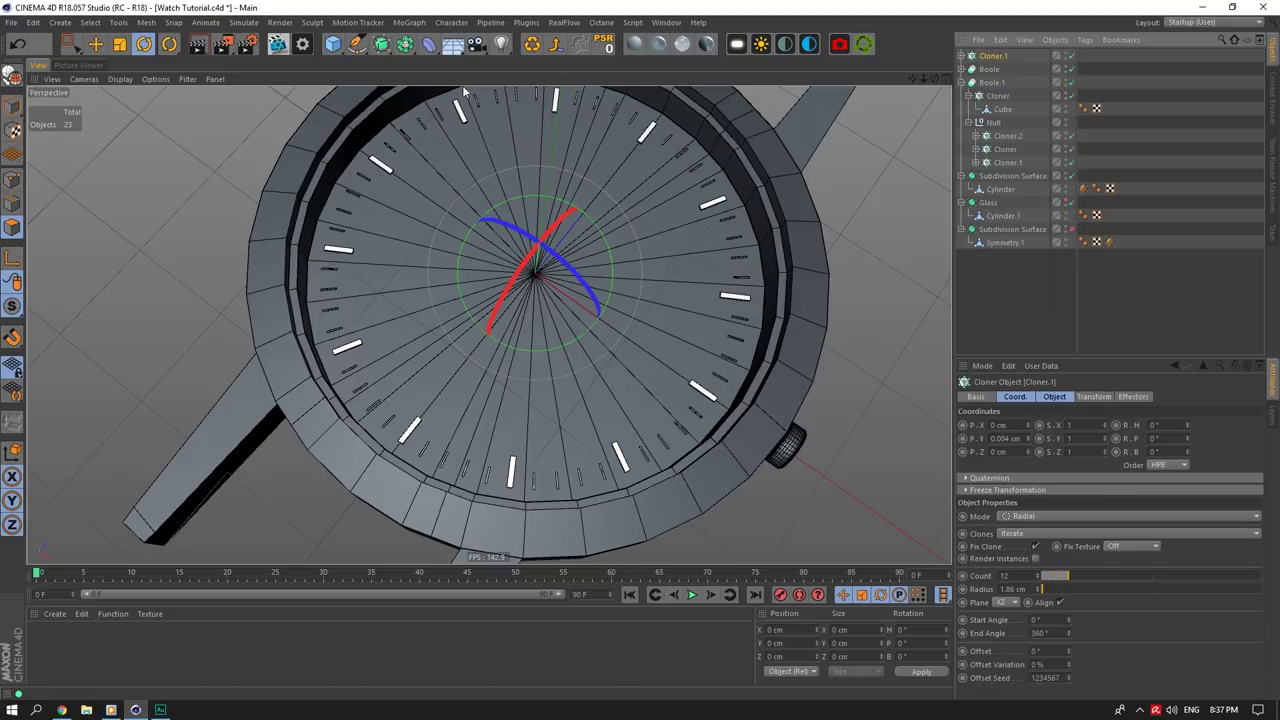
{"action": "double_click", "coordinate": [1006, 578]}
{"action": "type", "text": "4"}
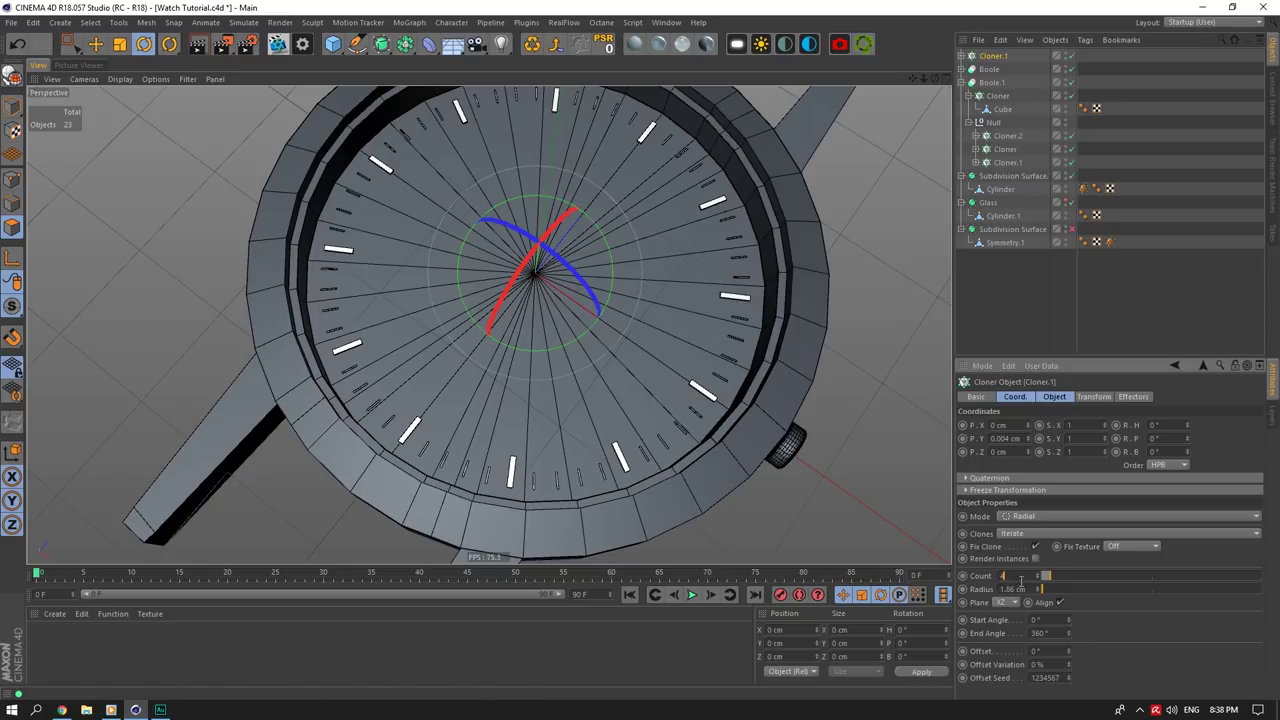
Step: Lengthen the four main hour markers toward the dial's centre, moving the end face of Cloner.1's Cube to about -0.445 cm in Z
{"action": "left_click", "coordinate": [962, 56]}
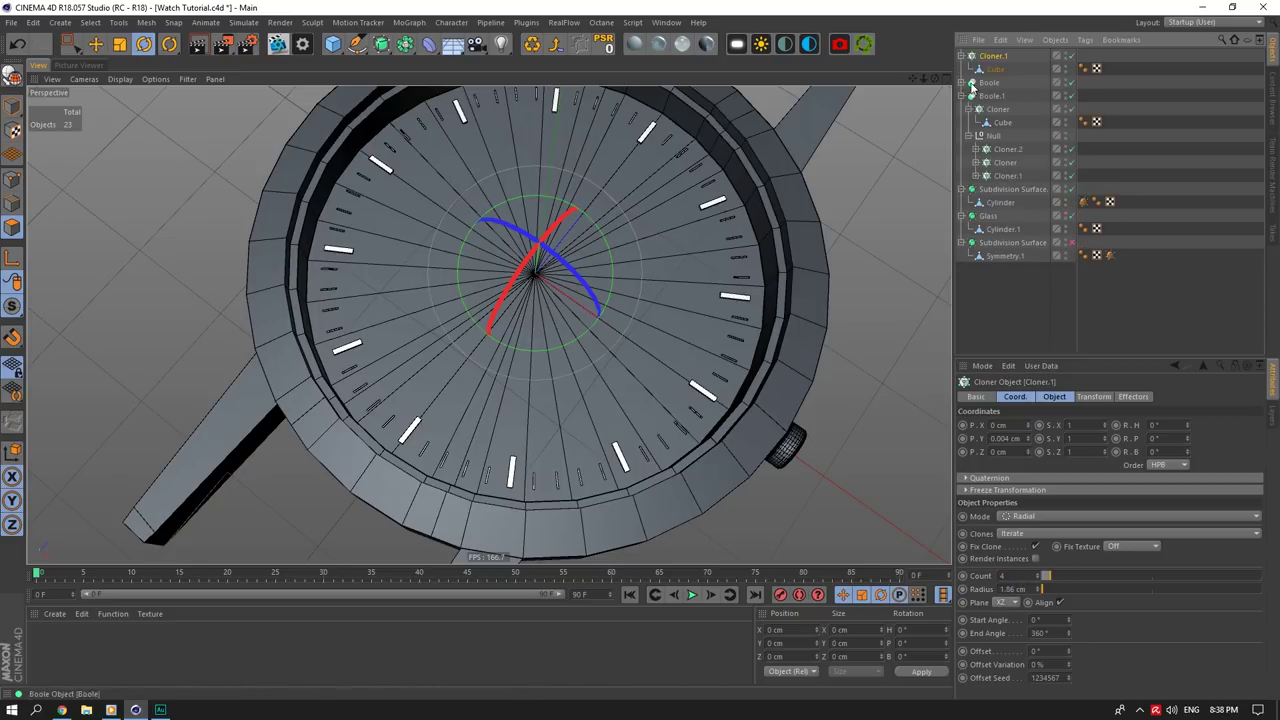
{"action": "left_click", "coordinate": [995, 69]}
{"action": "left_click", "coordinate": [97, 45]}
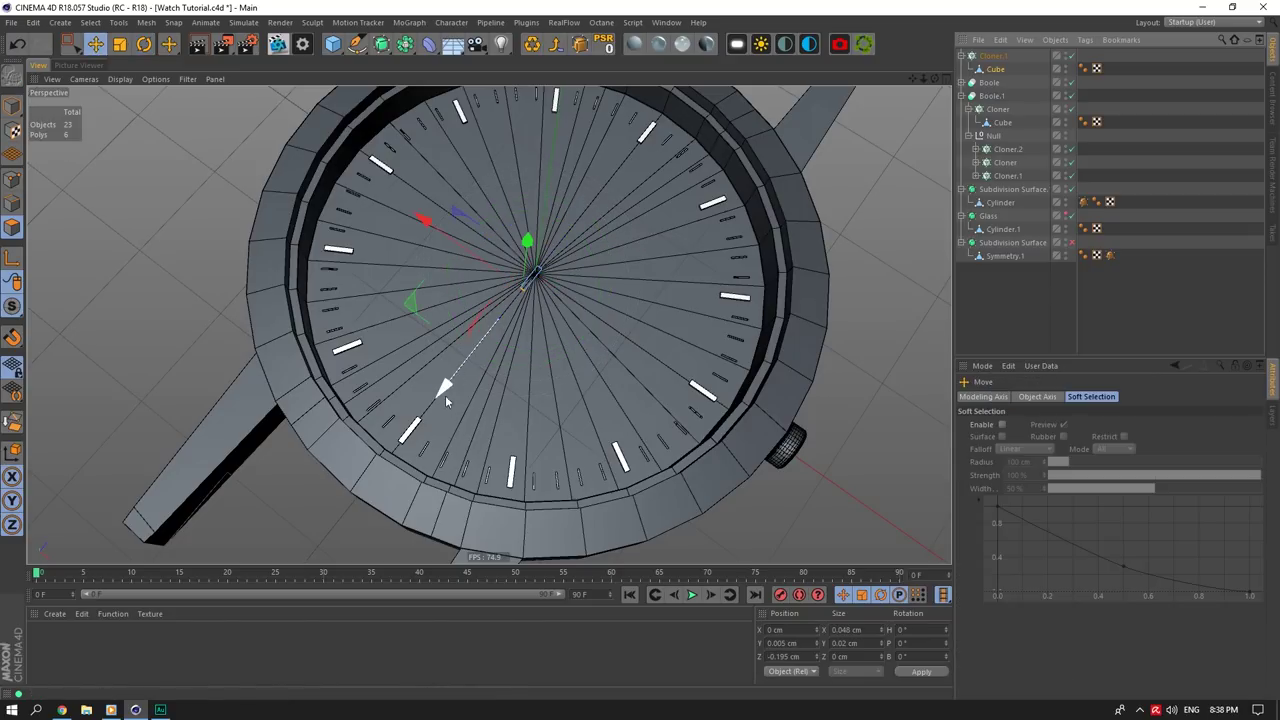
{"action": "left_click", "coordinate": [62, 710]}
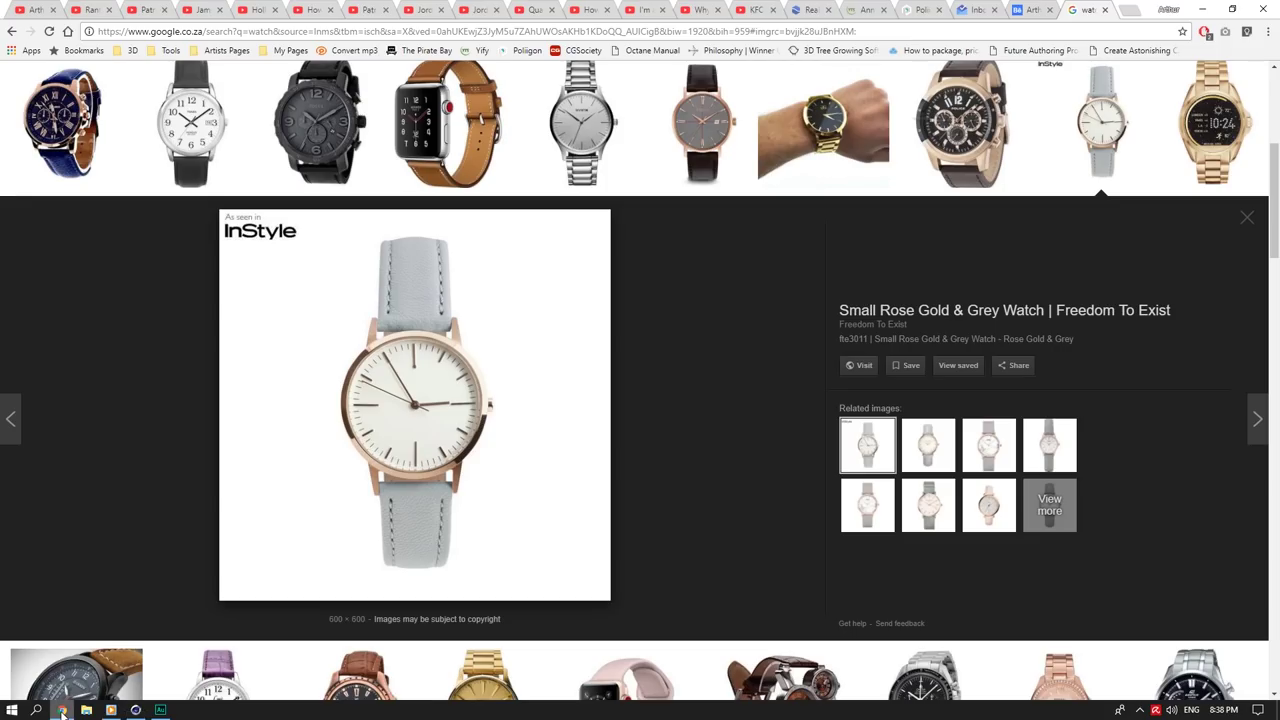
{"action": "left_click", "coordinate": [62, 713]}
{"action": "left_click_drag", "start_coordinate": [416, 422], "coordinate": [427, 409]}
{"action": "left_click", "coordinate": [62, 710]}
{"action": "left_click", "coordinate": [62, 710]}
{"action": "left_click", "coordinate": [62, 710]}
{"action": "left_click", "coordinate": [62, 710]}
{"action": "left_click_drag", "start_coordinate": [429, 418], "coordinate": [436, 411]}
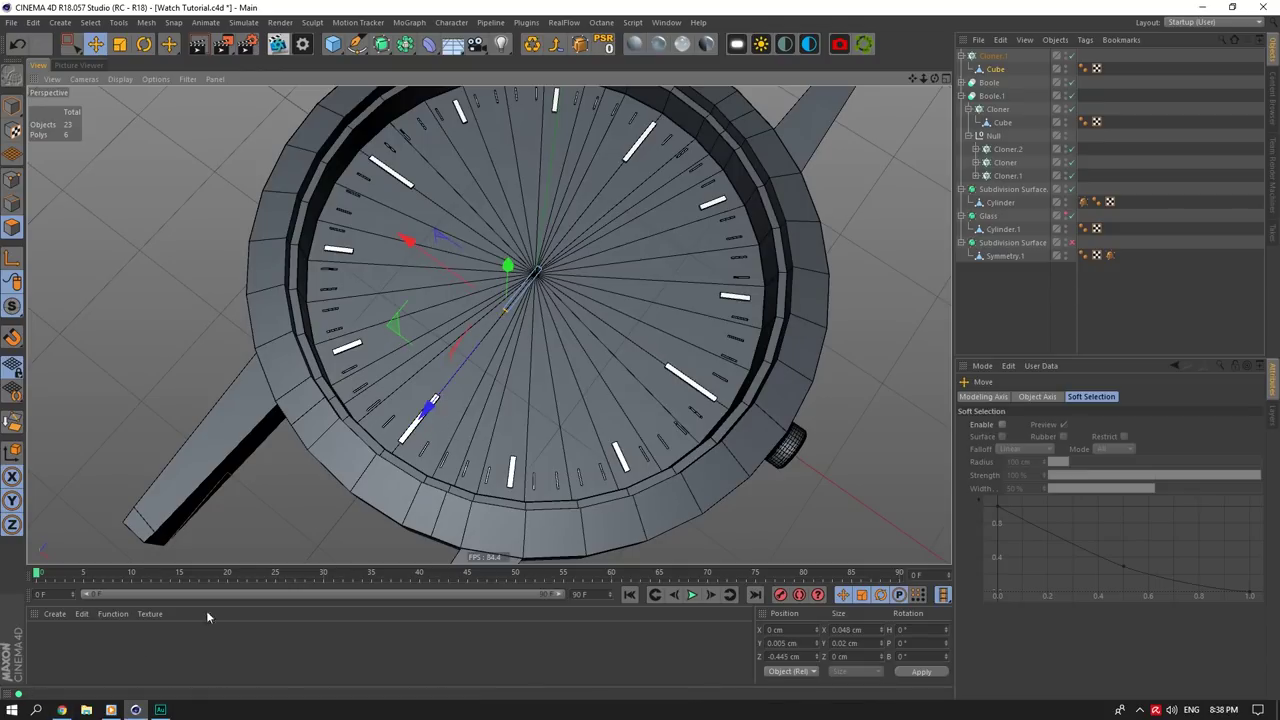
Step: Examine the dial's centre and hands in the browser's reference watch photo, then return to the Cinema 4D scene
{"action": "left_click", "coordinate": [62, 710]}
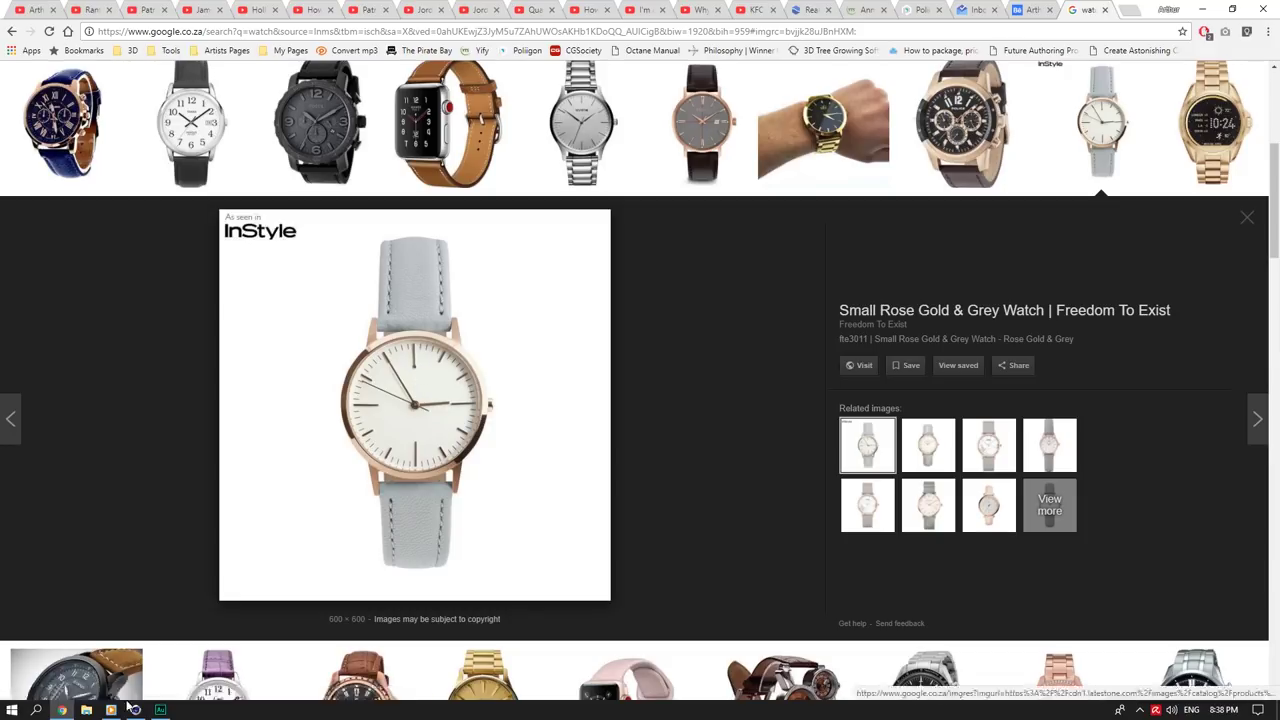
{"action": "left_click", "coordinate": [160, 710]}
{"action": "left_click", "coordinate": [62, 710]}
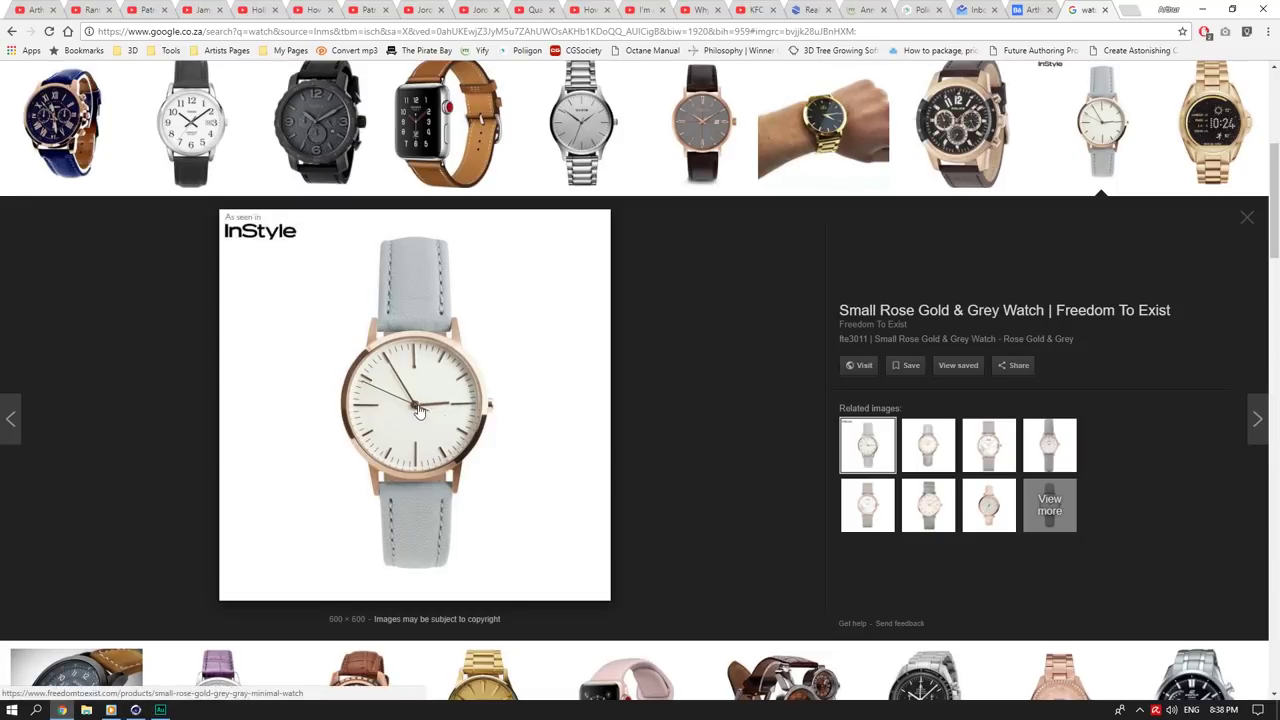
{"action": "left_click", "coordinate": [136, 710]}
Step: Deselect everything and add a Cylinder primitive at the centre of the dial
{"action": "scroll", "coordinate": [534, 246], "scroll_direction": "up", "scroll_amount": 6}
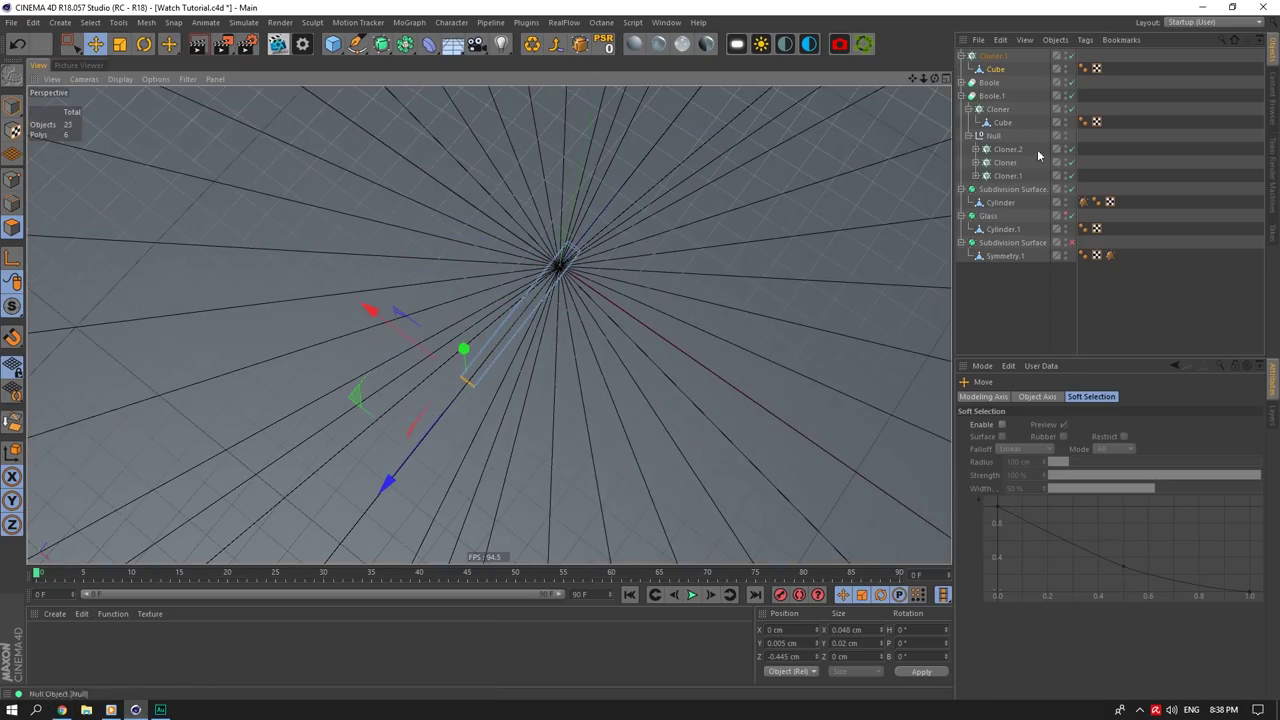
{"action": "left_click", "coordinate": [1037, 150]}
{"action": "left_click_drag", "start_coordinate": [492, 362], "coordinate": [497, 290], "text": "alt"}
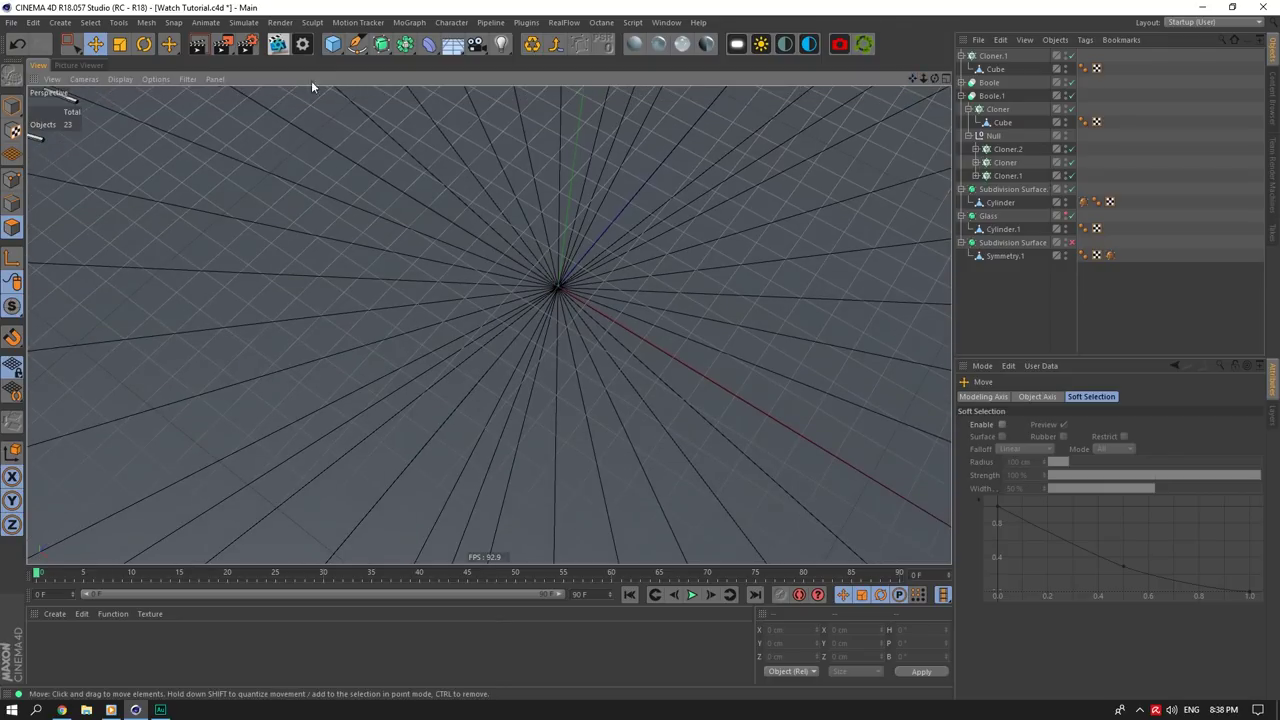
{"action": "left_click_drag", "start_coordinate": [334, 46], "coordinate": [604, 64]}
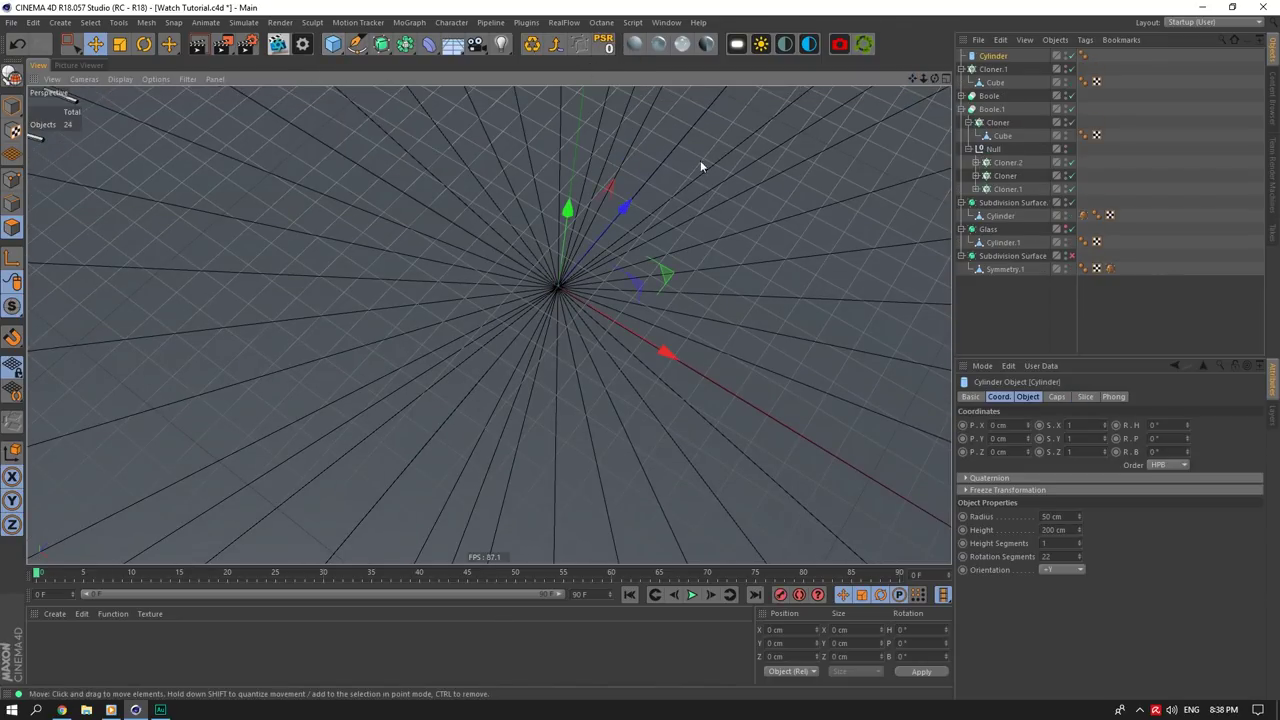
Step: Set the new Cylinder's radius to 0.1 cm and its height to 1 cm
{"action": "double_click", "coordinate": [1052, 519]}
{"action": "type", "text": "1"}
{"action": "key", "text": "Return"}
{"action": "double_click", "coordinate": [1059, 516]}
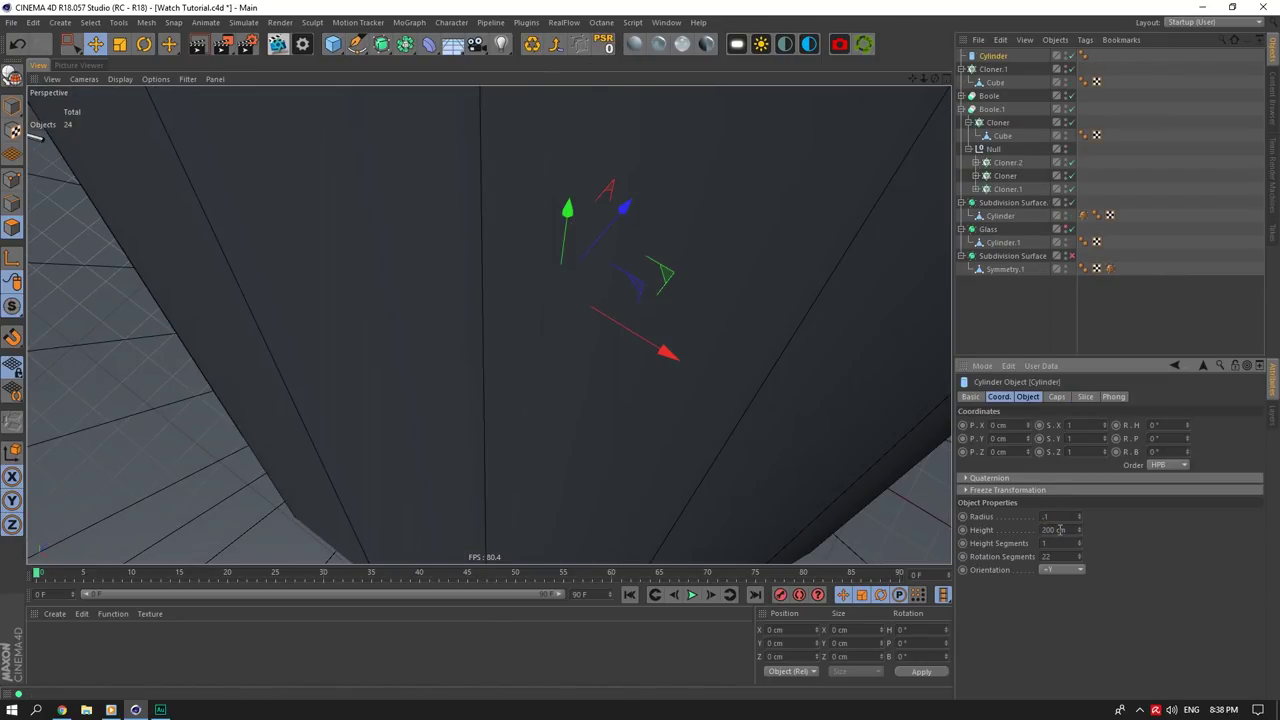
{"action": "double_click", "coordinate": [1060, 530]}
{"action": "type", "text": "1"}
{"action": "key", "text": "Return"}
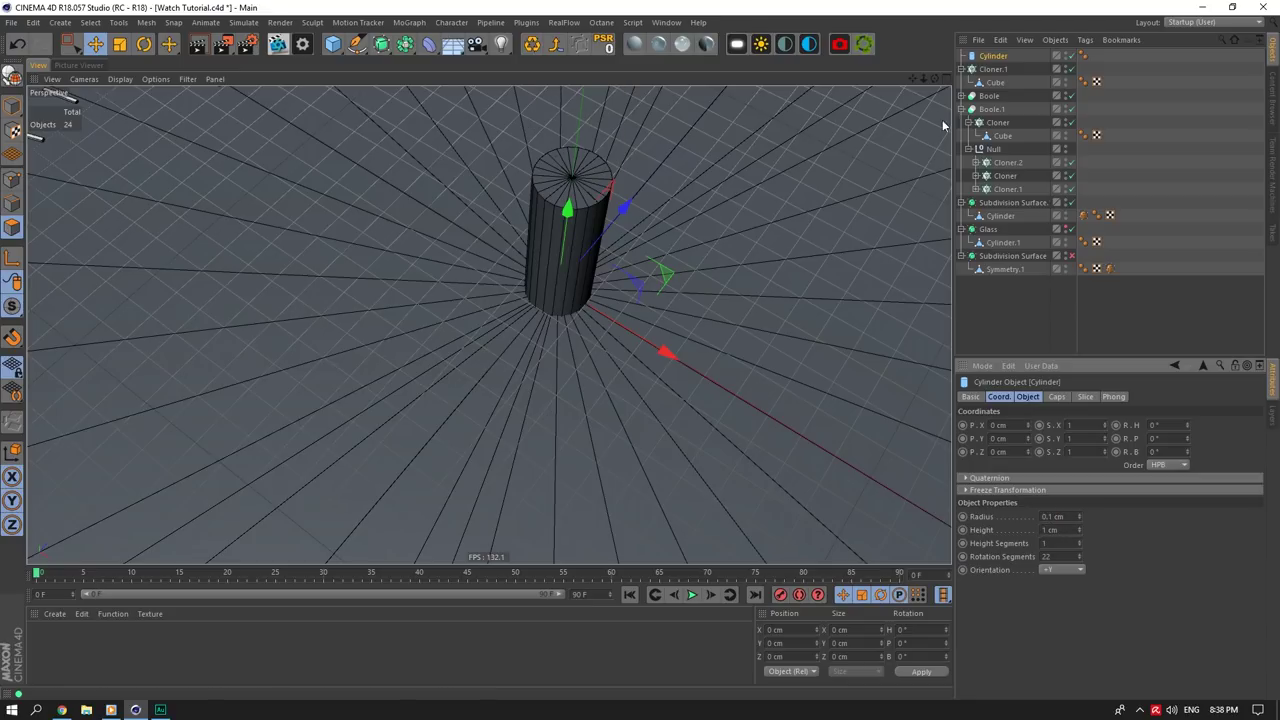
Step: Check the dial's centre in the browser's reference watch photo, return to Cinema 4D, and try 10 rotation segments on the Cylinder
{"action": "left_click", "coordinate": [62, 710]}
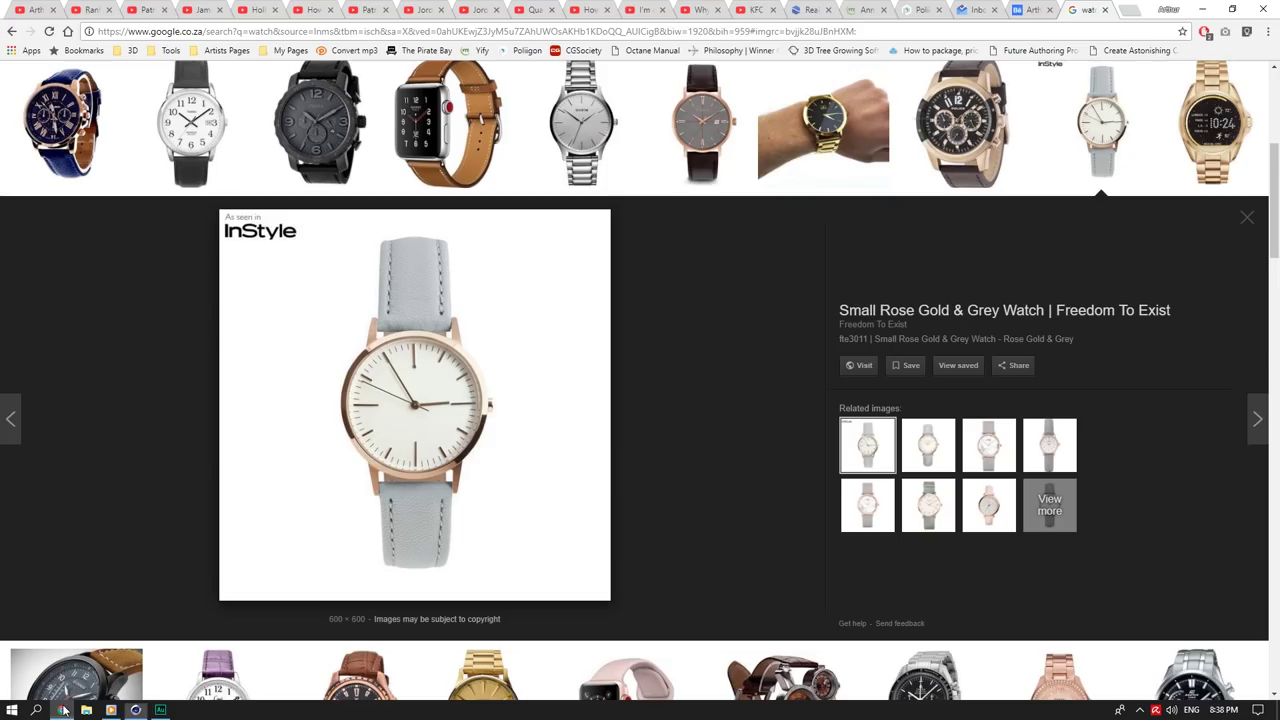
{"action": "left_click", "coordinate": [62, 710]}
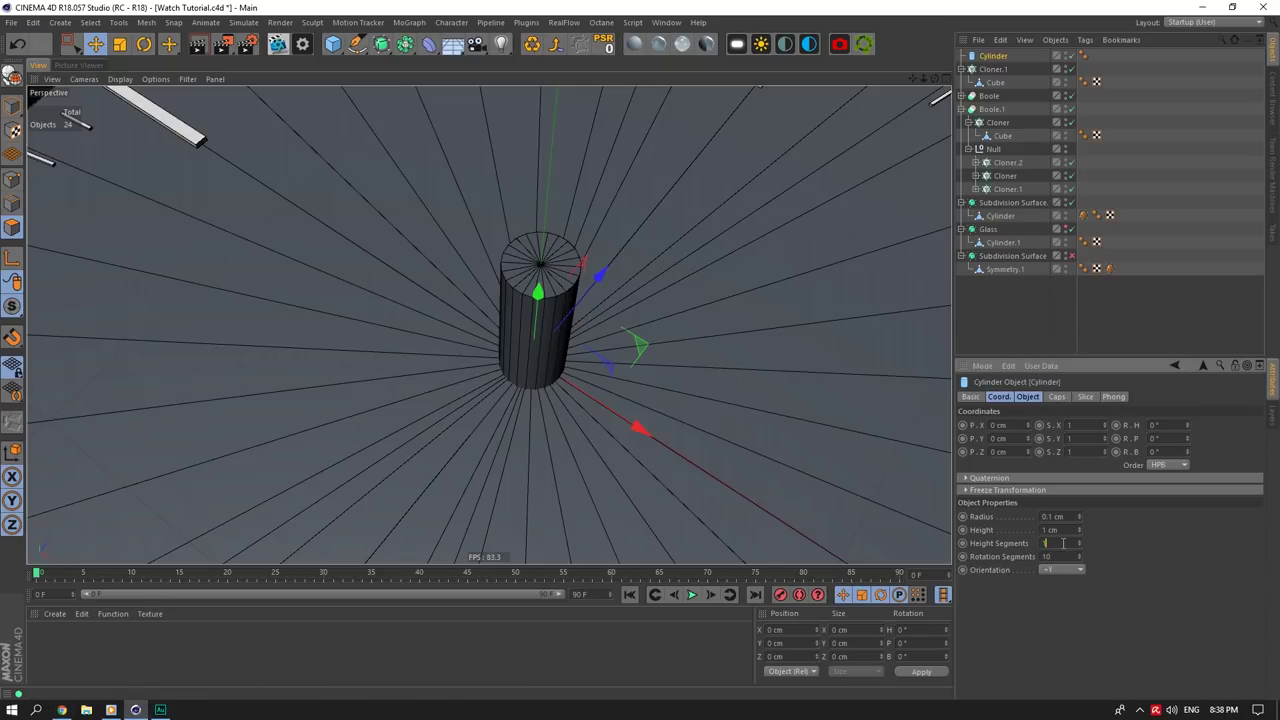
{"action": "key", "text": "Return"}
{"action": "mouse_move", "coordinate": [489, 325]}
{"action": "left_mouse_down", "text": "alt"}
{"action": "mouse_move", "coordinate": [550, 200]}
{"action": "mouse_move", "coordinate": [489, 340]}
{"action": "mouse_move", "coordinate": [487, 281]}
{"action": "left_mouse_up", "text": "alt"}
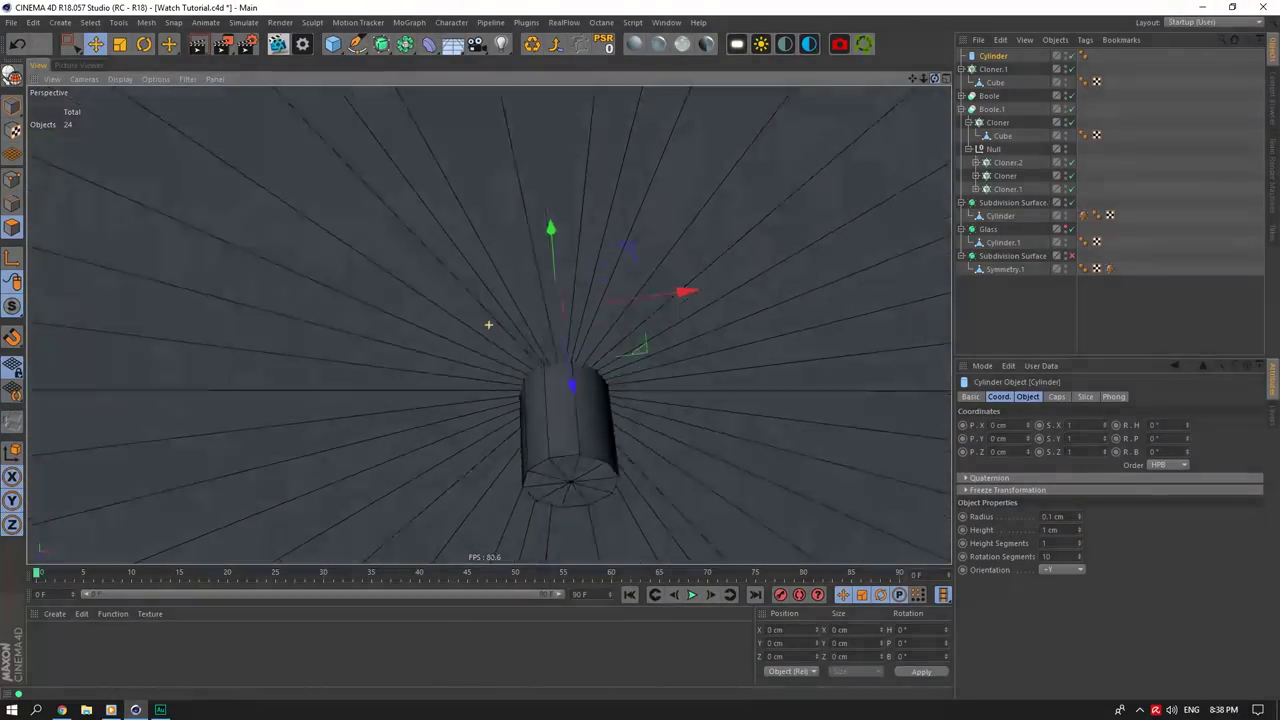
{"action": "left_click_drag", "start_coordinate": [934, 78], "coordinate": [931, 84]}
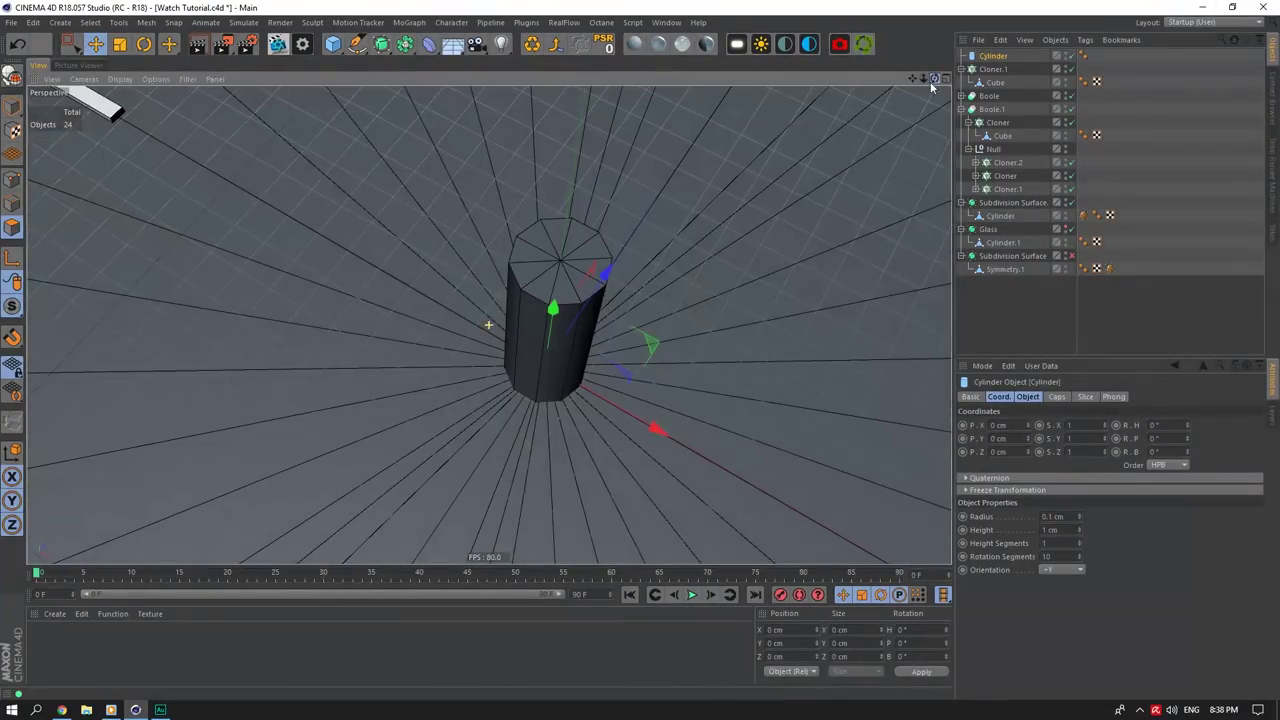
Step: Try rotation segment counts of 13 and 22 on the centre Cylinder
{"action": "left_click", "coordinate": [1053, 556]}
{"action": "scroll", "coordinate": [1053, 556], "scroll_direction": "up", "scroll_amount": 3}
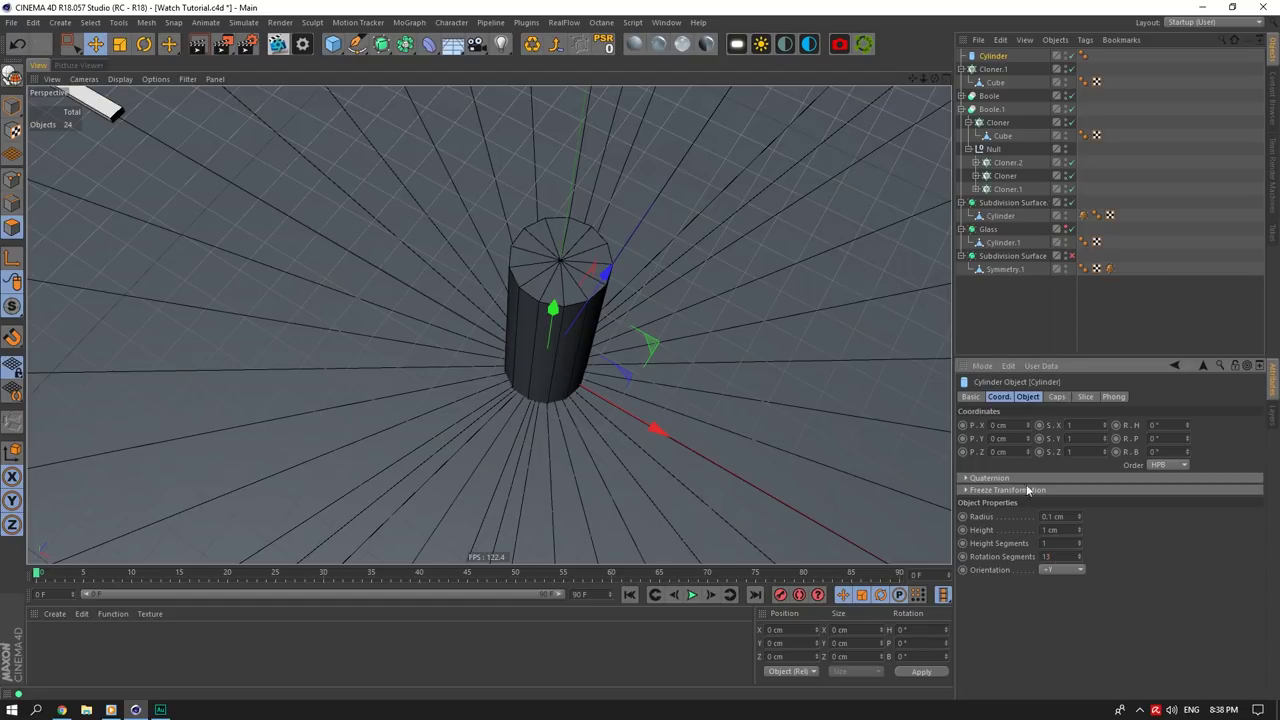
{"action": "mouse_move", "coordinate": [924, 79]}
{"action": "left_mouse_down"}
{"action": "mouse_move", "coordinate": [884, 82]}
{"action": "mouse_move", "coordinate": [906, 81]}
{"action": "left_mouse_up"}
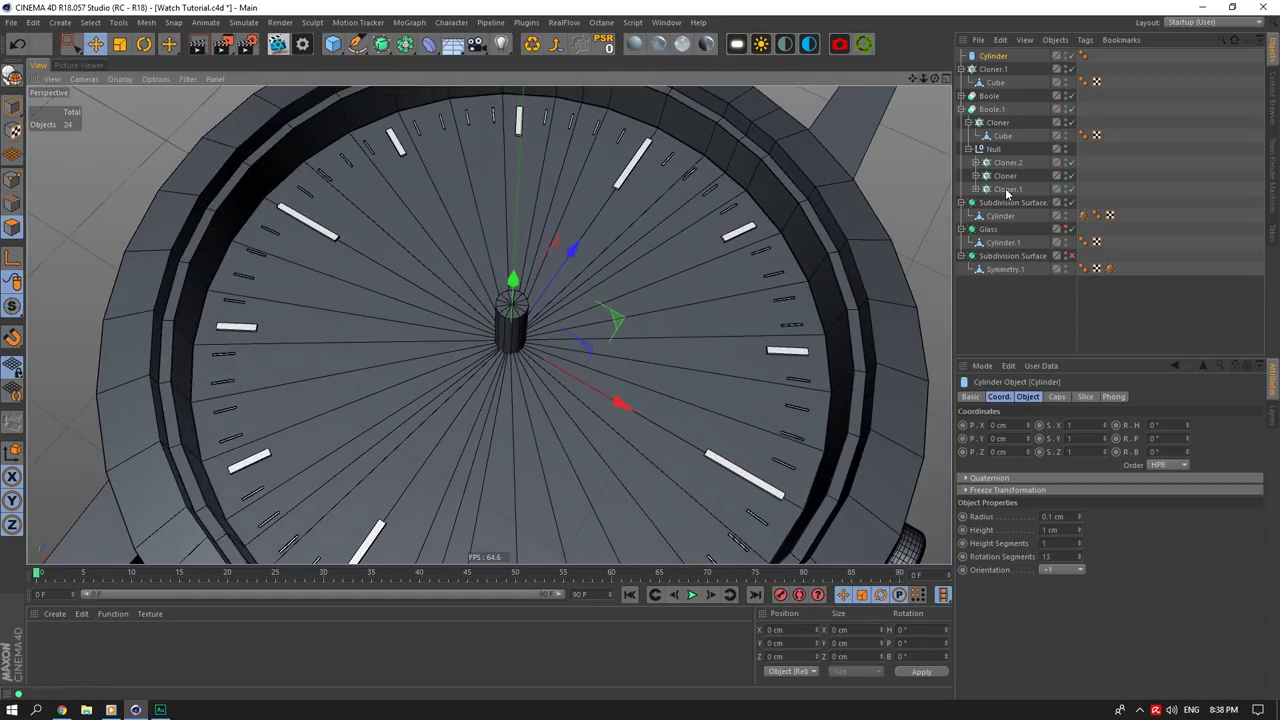
{"action": "double_click", "coordinate": [1063, 554]}
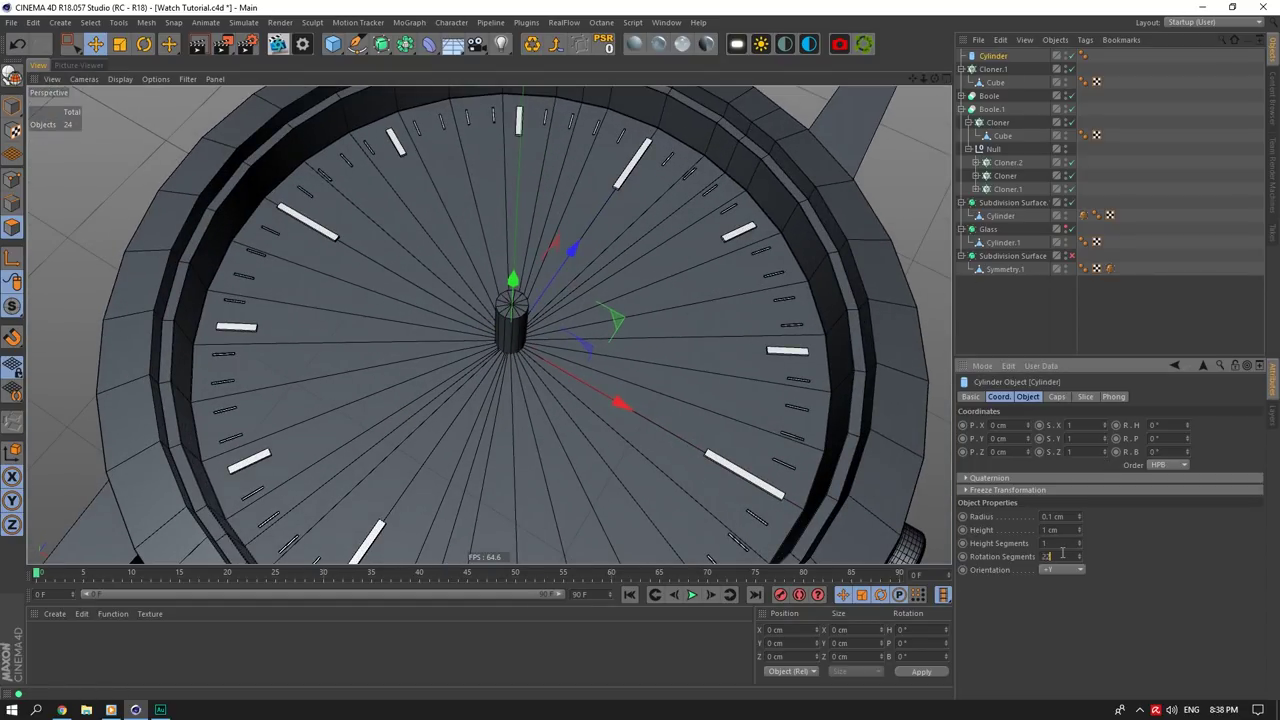
{"action": "left_click", "coordinate": [1064, 543]}
{"action": "scroll", "coordinate": [519, 365], "scroll_direction": "up", "scroll_amount": 3}
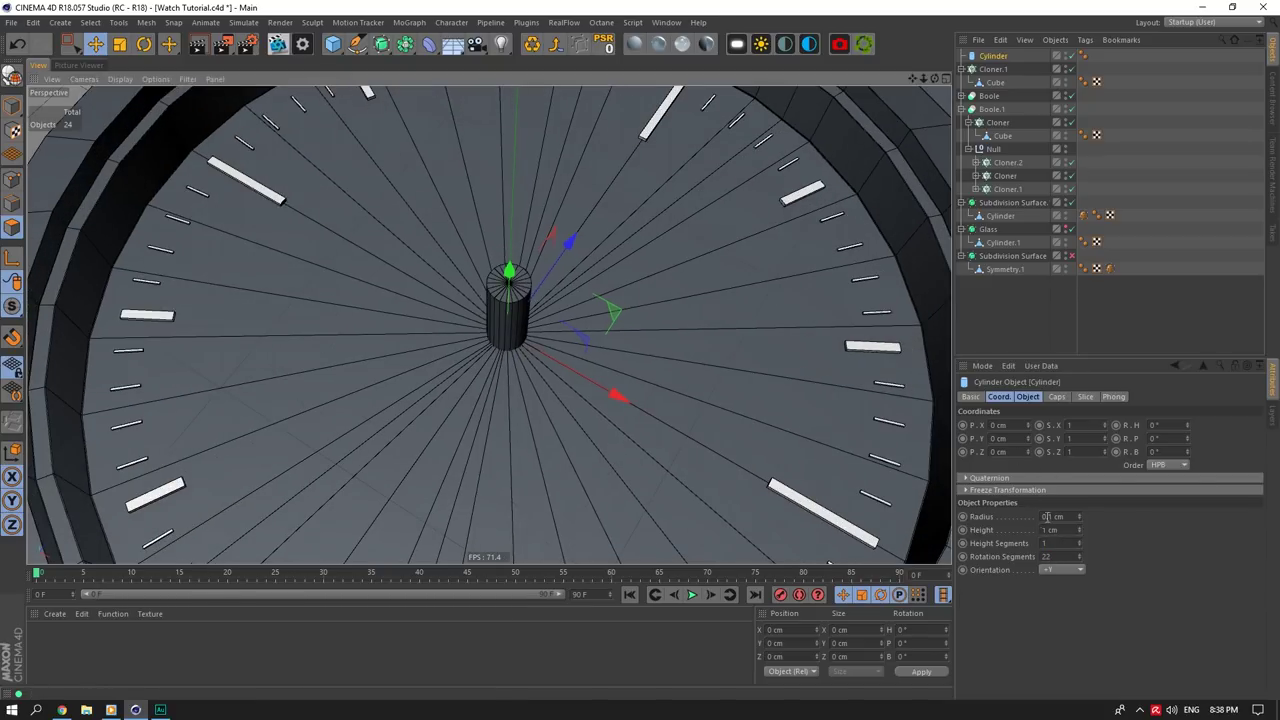
Step: Set the centre Cylinder's radius to 0.04 cm and its rotation segments to 14
{"action": "left_click", "coordinate": [1045, 516]}
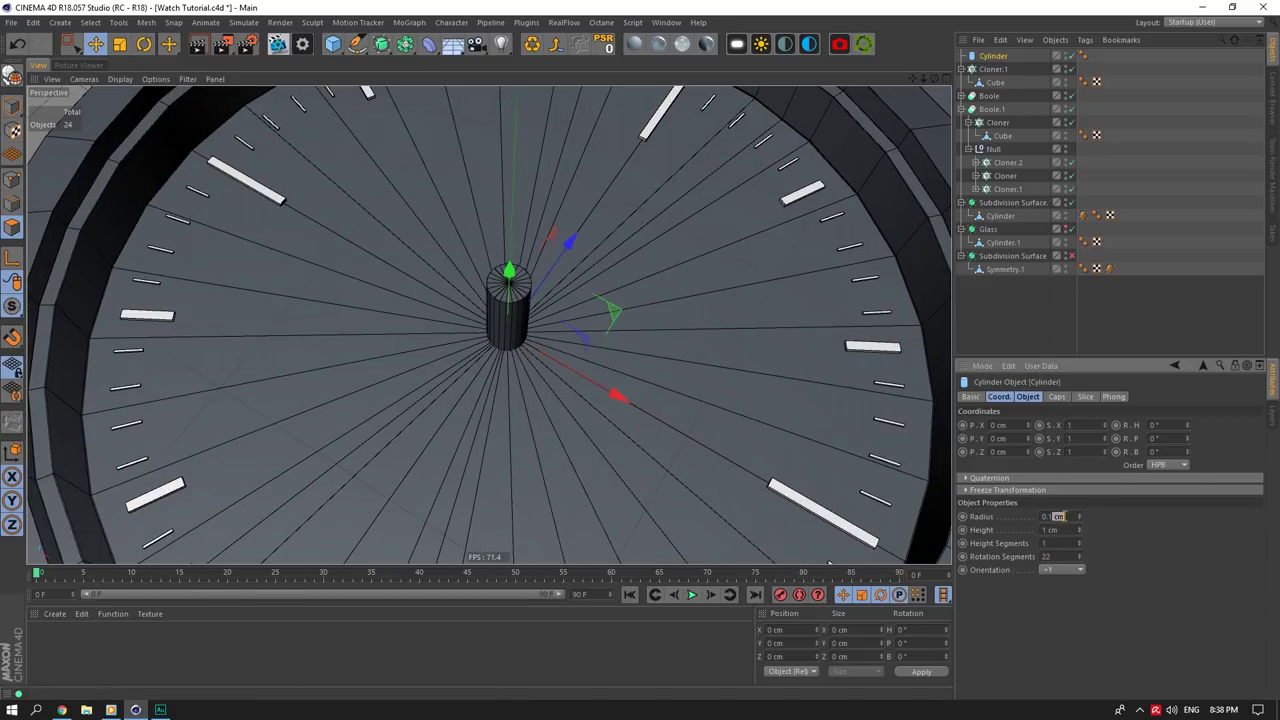
{"action": "left_click", "coordinate": [1062, 530]}
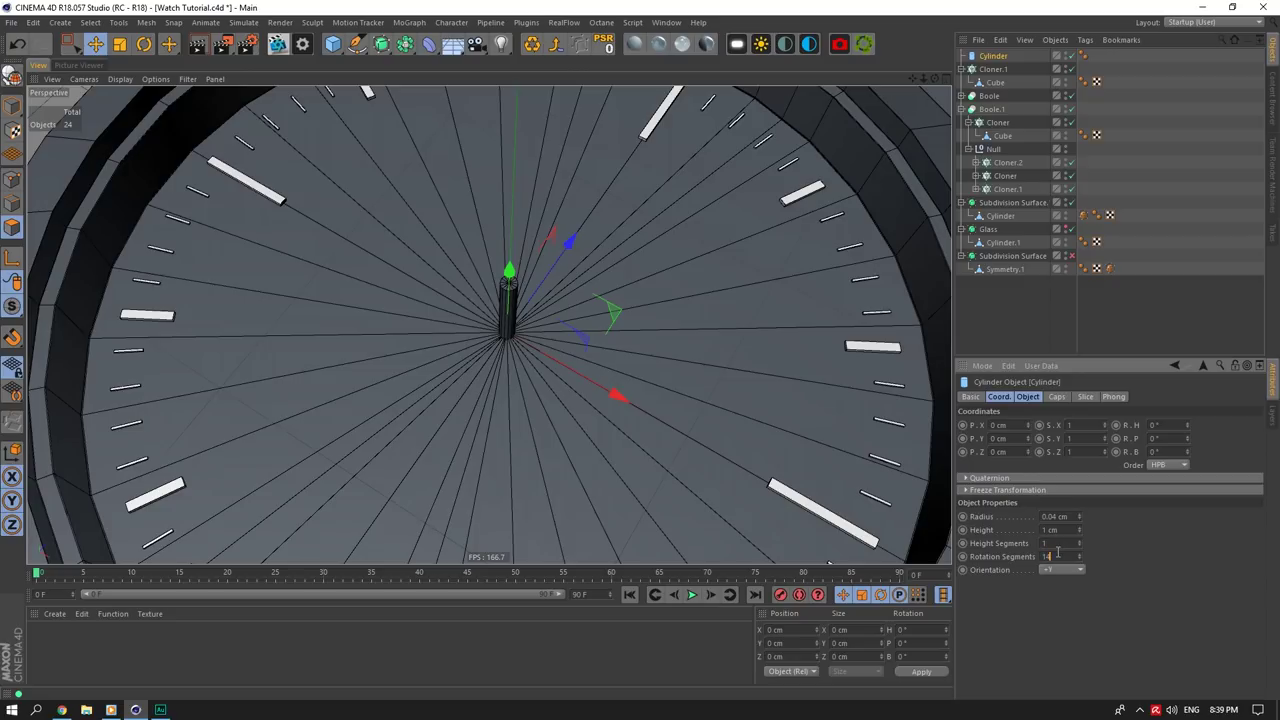
{"action": "scroll", "coordinate": [549, 297], "scroll_direction": "down", "scroll_amount": 5}
{"action": "scroll", "coordinate": [566, 300], "scroll_direction": "up", "scroll_amount": 3}
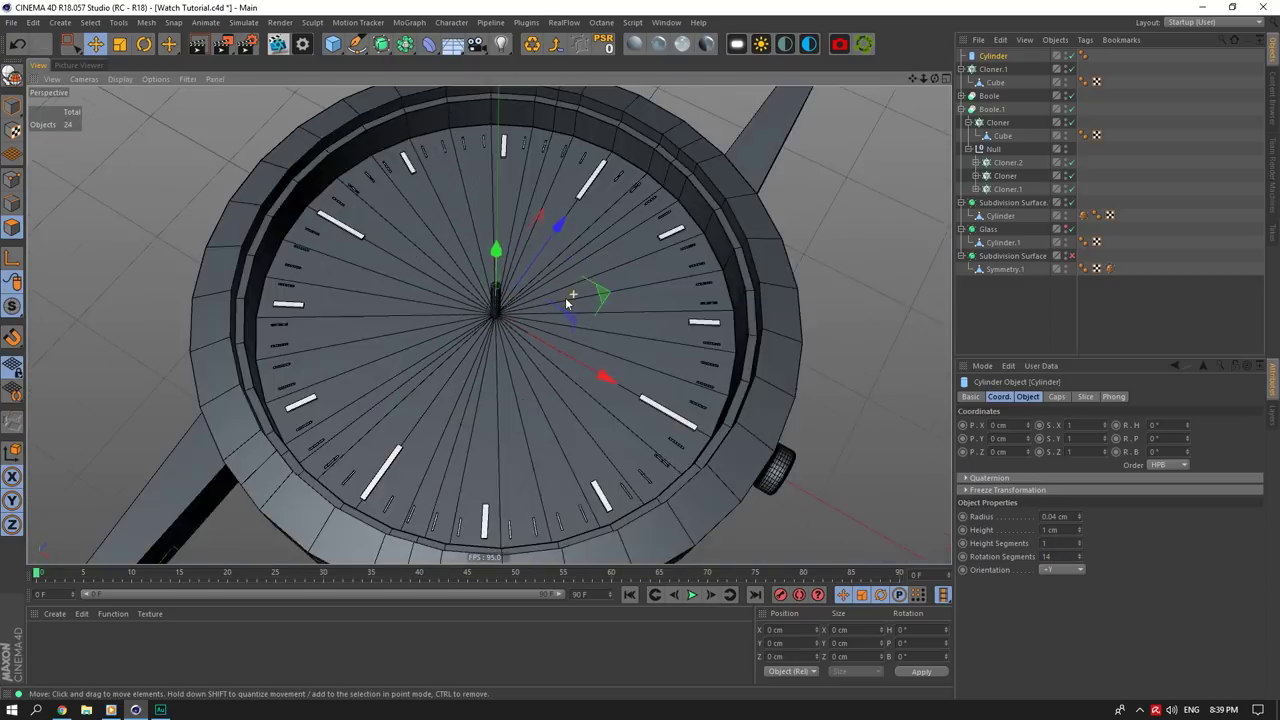
{"action": "scroll", "coordinate": [500, 310], "scroll_direction": "up", "scroll_amount": 4}
{"action": "scroll", "coordinate": [537, 315], "scroll_direction": "up", "scroll_amount": 5}
{"action": "scroll", "coordinate": [546, 310], "scroll_direction": "down", "scroll_amount": 3}
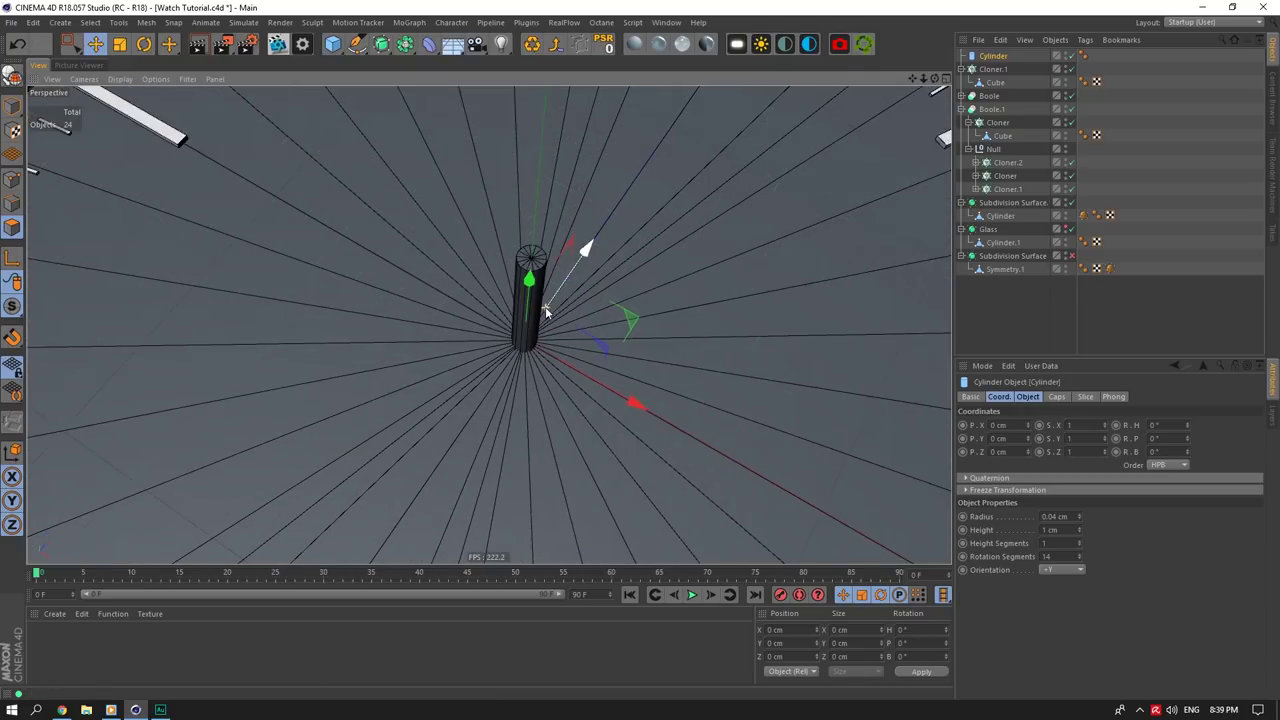
{"action": "scroll", "coordinate": [546, 311], "scroll_direction": "up", "scroll_amount": 4}
{"action": "scroll", "coordinate": [546, 312], "scroll_direction": "down", "scroll_amount": 5}
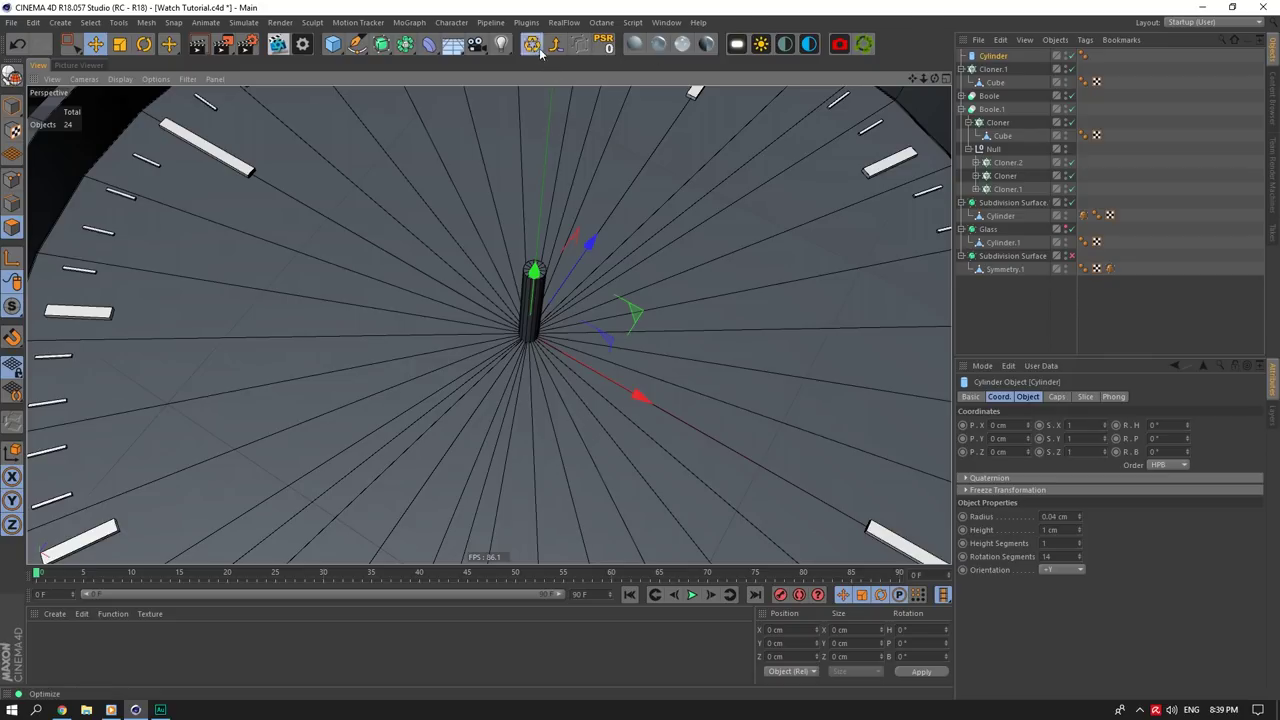
Step: Make the Cylinder editable and move the edges of its lower end to 0 cm in Y
{"action": "key", "text": "c"}
{"action": "left_click_drag", "start_coordinate": [492, 333], "coordinate": [488, 315], "text": "alt"}
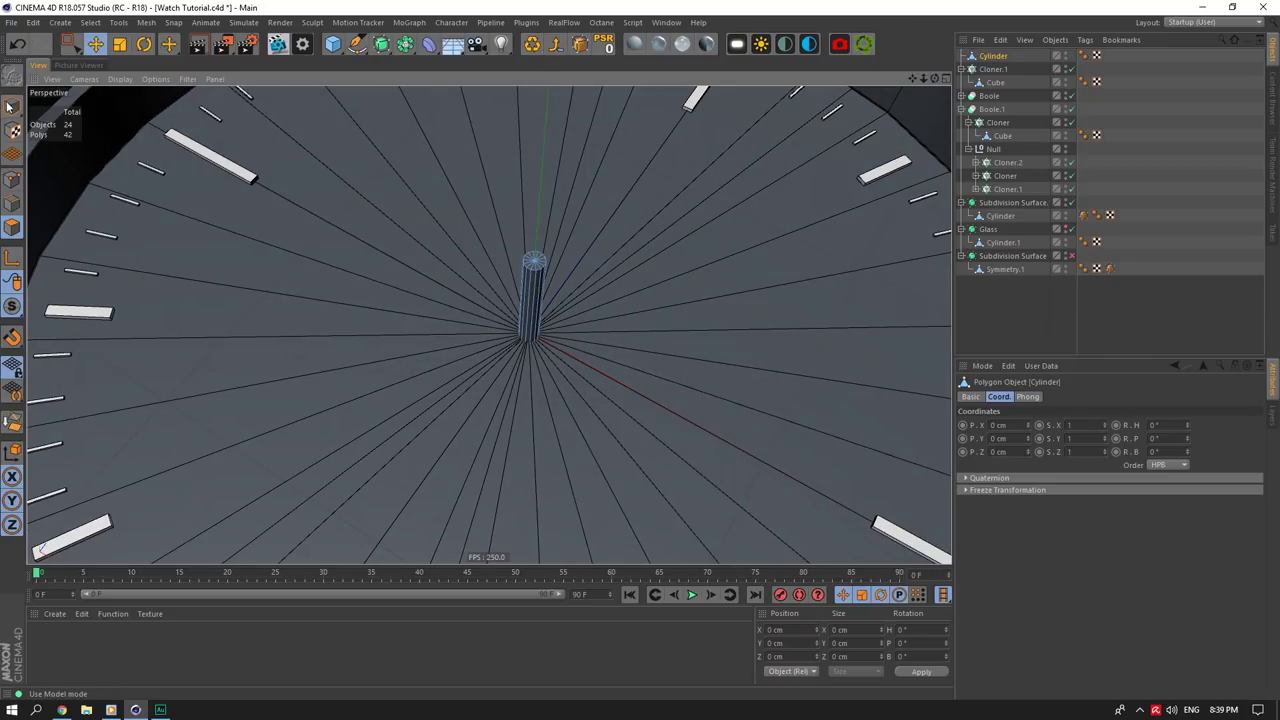
{"action": "left_click", "coordinate": [70, 44]}
{"action": "left_click", "coordinate": [11, 200]}
{"action": "left_click_drag", "start_coordinate": [573, 312], "coordinate": [352, 456]}
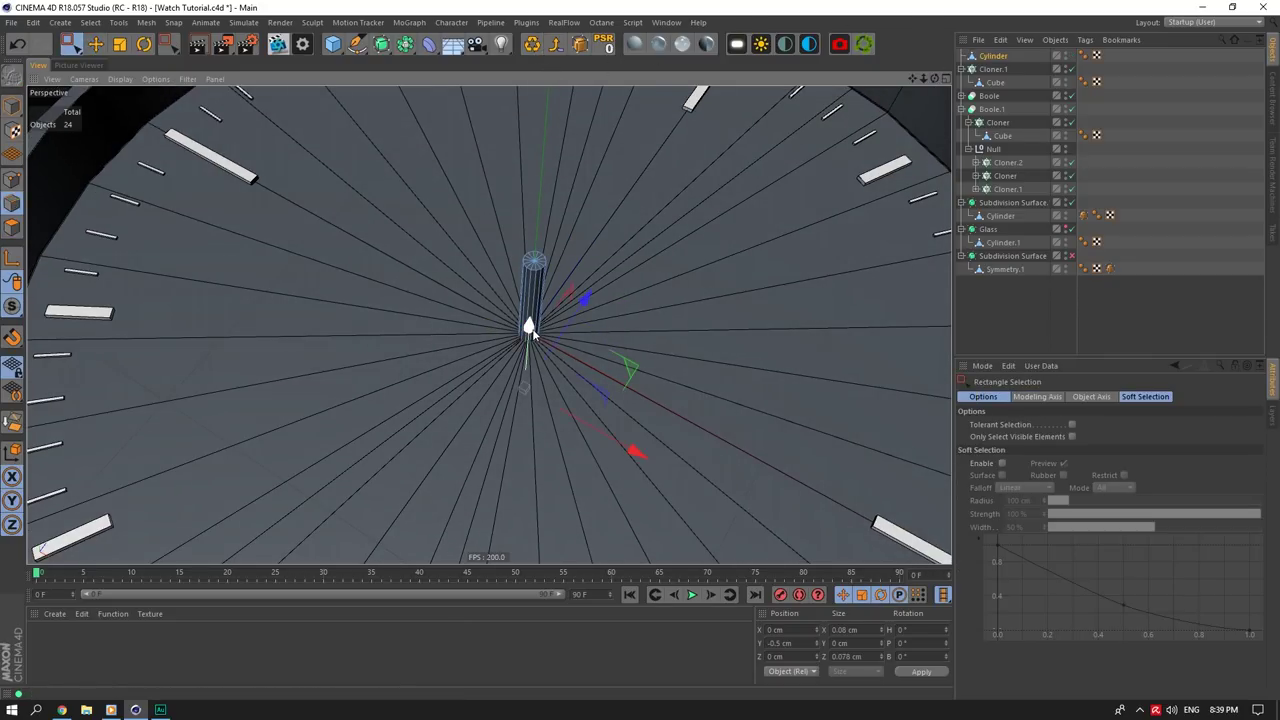
{"action": "left_click_drag", "start_coordinate": [529, 325], "coordinate": [531, 298]}
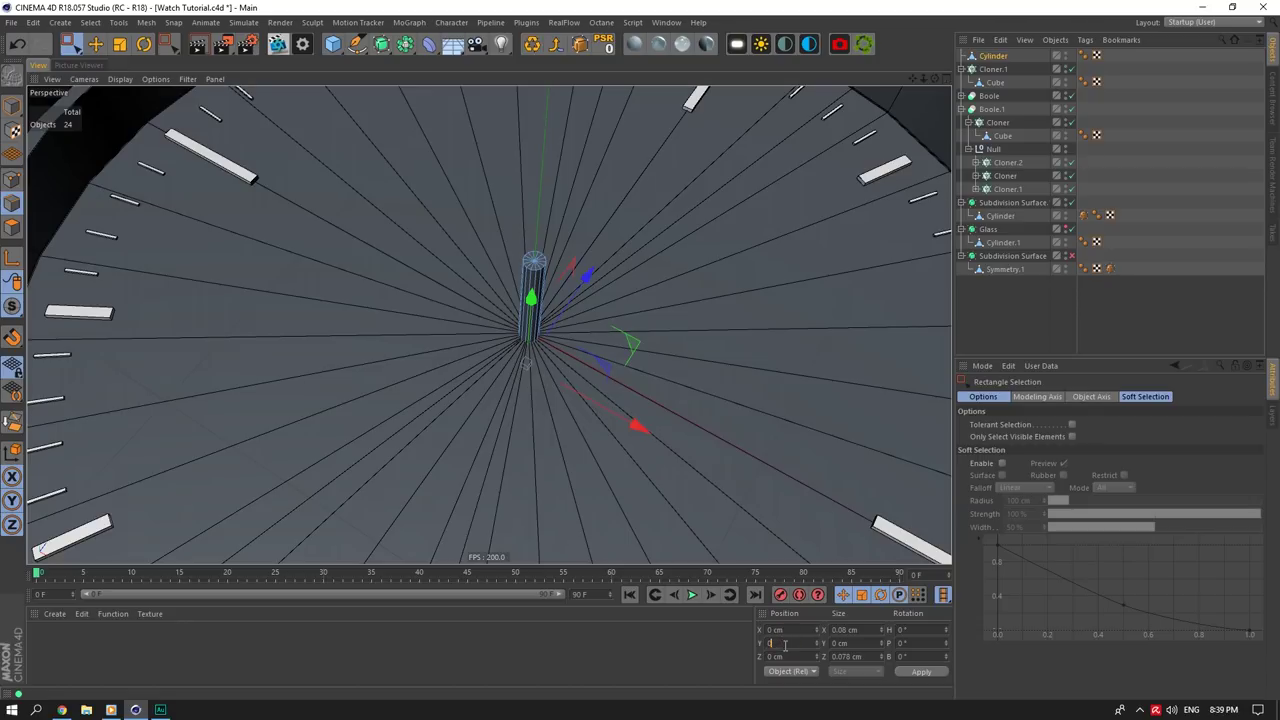
{"action": "key", "text": "Return"}
Step: Lower the Cylinder's top cap edges to about 0.133 cm in Y and compare the pin with the browser's reference photo
{"action": "scroll", "coordinate": [577, 283], "scroll_direction": "up", "scroll_amount": 5}
{"action": "left_click_drag", "start_coordinate": [558, 191], "coordinate": [474, 270]}
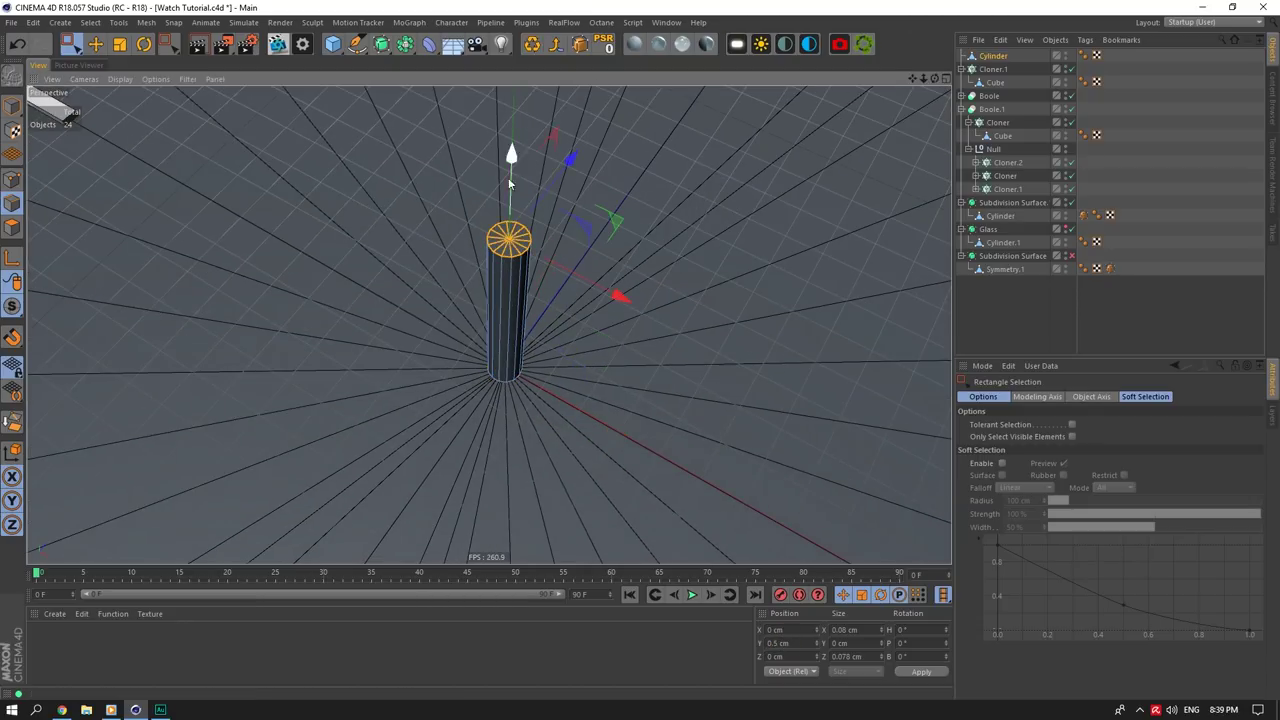
{"action": "left_click_drag", "start_coordinate": [510, 183], "coordinate": [508, 278]}
{"action": "left_click_drag", "start_coordinate": [489, 325], "coordinate": [509, 219], "text": "alt"}
{"action": "left_click_drag", "start_coordinate": [935, 78], "coordinate": [957, 8]}
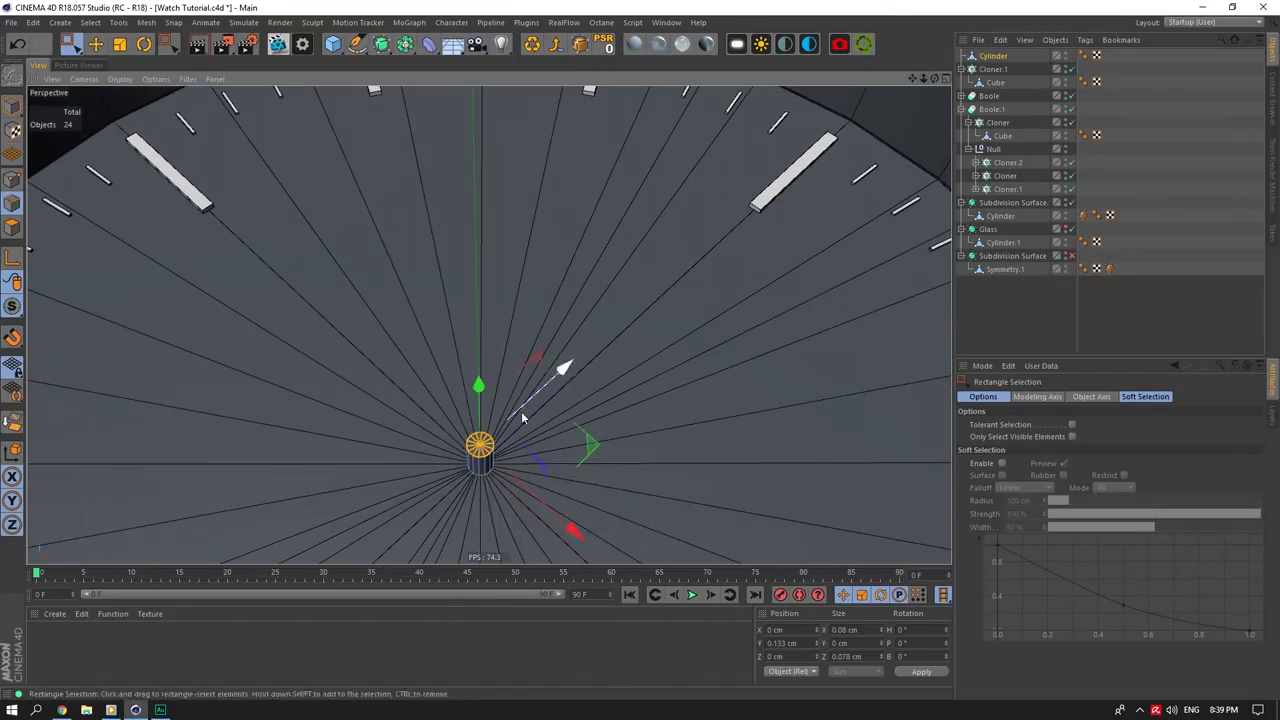
{"action": "scroll", "coordinate": [521, 411], "scroll_direction": "up", "scroll_amount": 3}
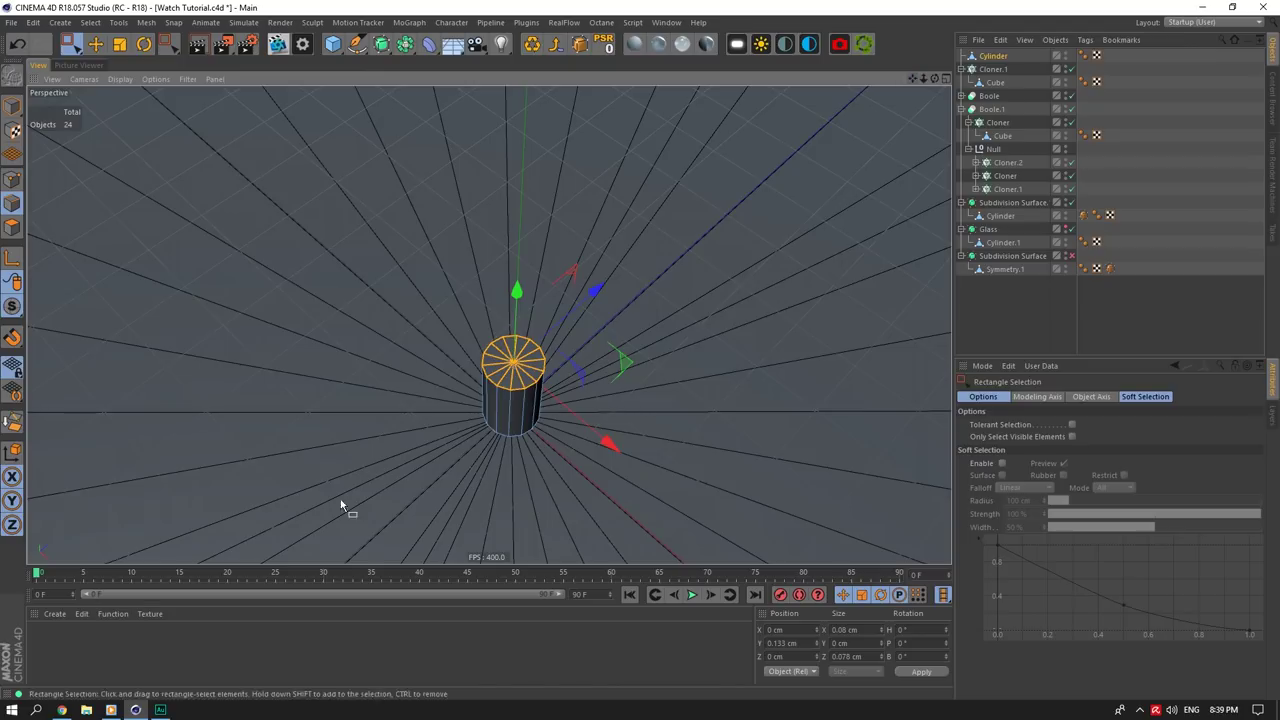
{"action": "left_click", "coordinate": [62, 710]}
{"action": "left_click", "coordinate": [66, 714]}
{"action": "scroll", "coordinate": [553, 406], "scroll_direction": "up", "scroll_amount": 5}
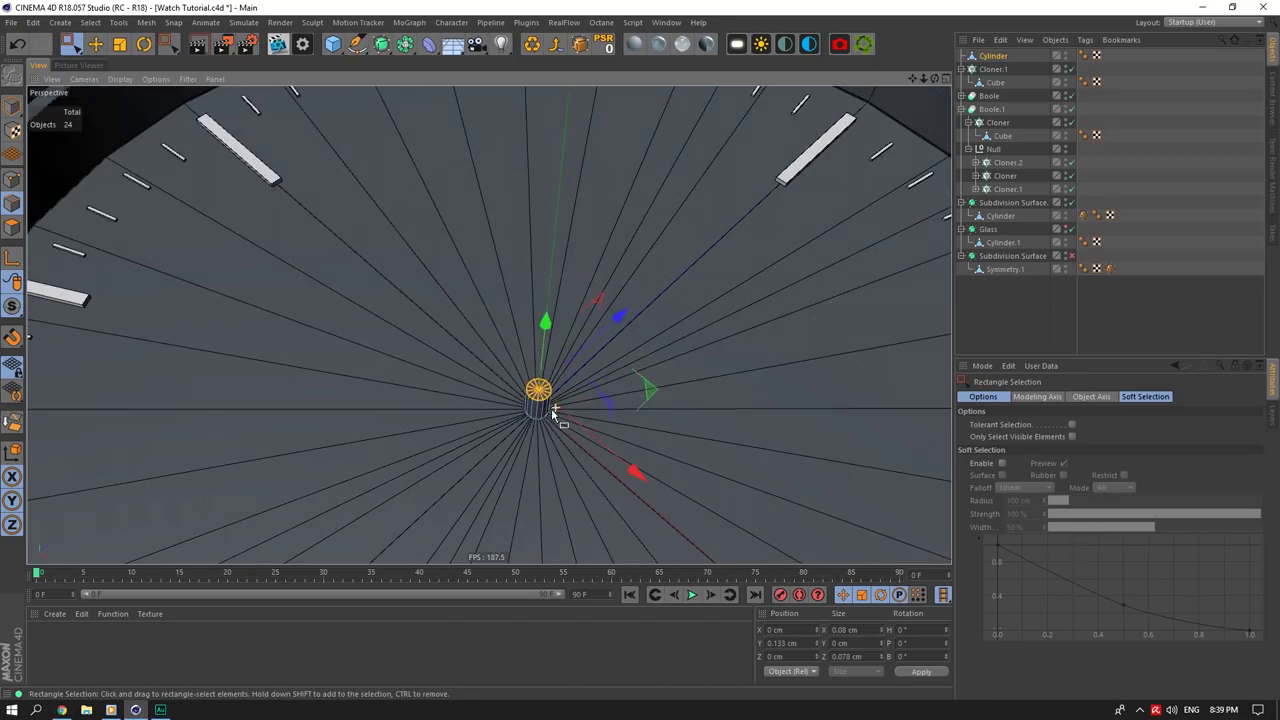
Step: Select all of the Cylinder's edges and scale the pin thinner, to about 0.072 cm in X and 0.07 cm in Z
{"action": "left_click_drag", "start_coordinate": [645, 266], "coordinate": [355, 566]}
{"action": "left_click", "coordinate": [119, 45]}
{"action": "left_click_drag", "start_coordinate": [620, 412], "coordinate": [548, 426]}
{"action": "scroll", "coordinate": [515, 430], "scroll_direction": "up", "scroll_amount": 3}
Step: Bevel the edge loop around the pin's top rim with an offset of 0.03 cm and a subdivision of 3
{"action": "left_click", "coordinate": [13, 228]}
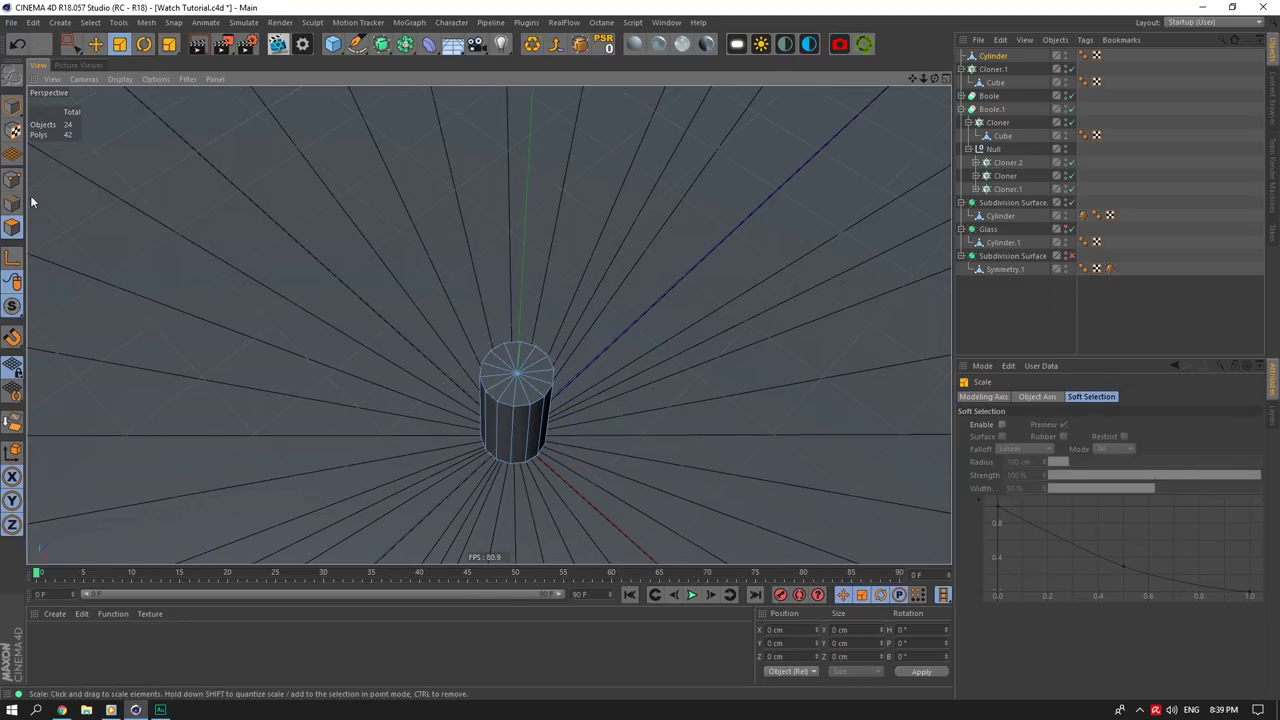
{"action": "left_click", "coordinate": [15, 205]}
{"action": "double_click", "coordinate": [508, 408]}
{"action": "right_click", "coordinate": [532, 369]}
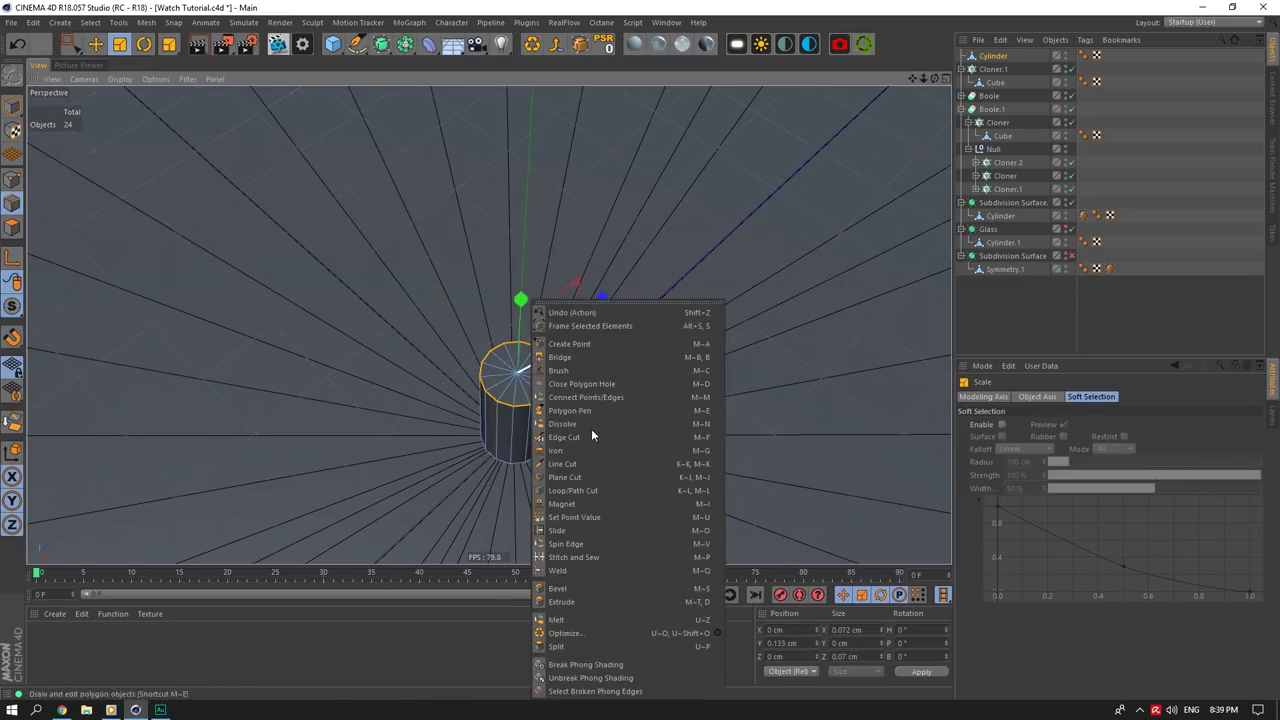
{"action": "left_click", "coordinate": [557, 589]}
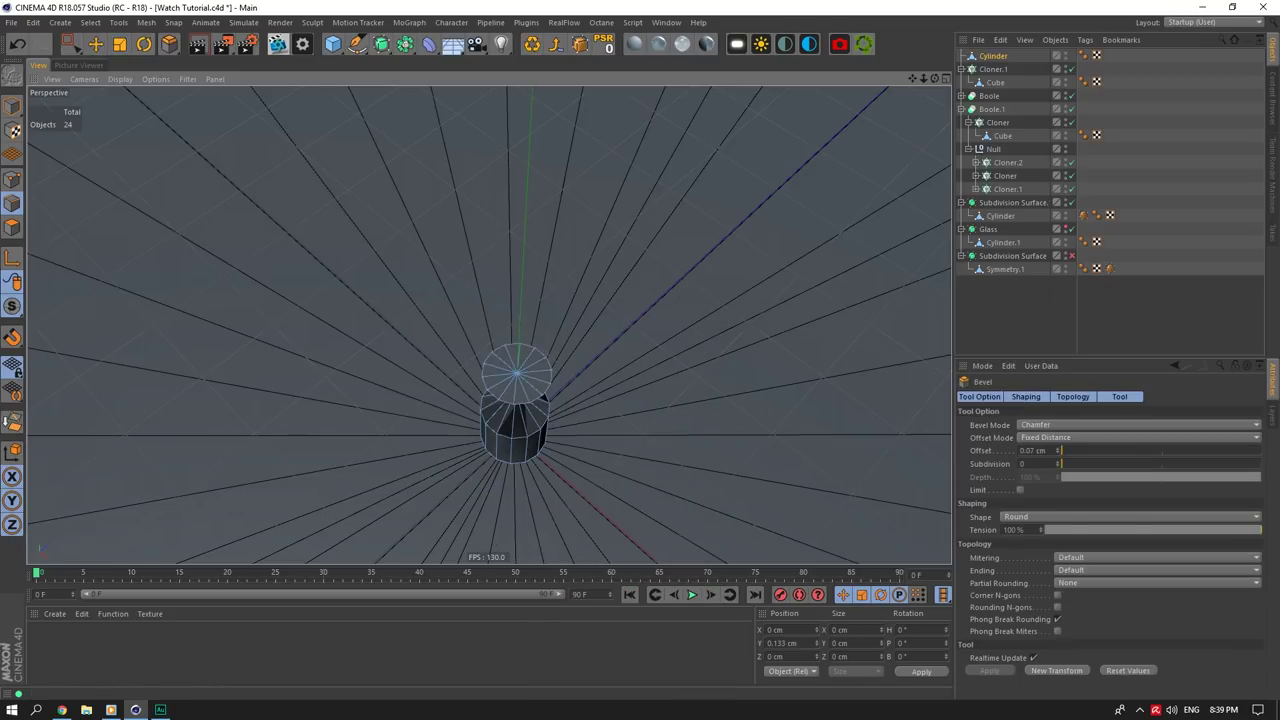
{"action": "left_click_drag", "start_coordinate": [600, 400], "coordinate": [595, 400]}
{"action": "double_click", "coordinate": [1032, 464]}
{"action": "type", "text": "2"}
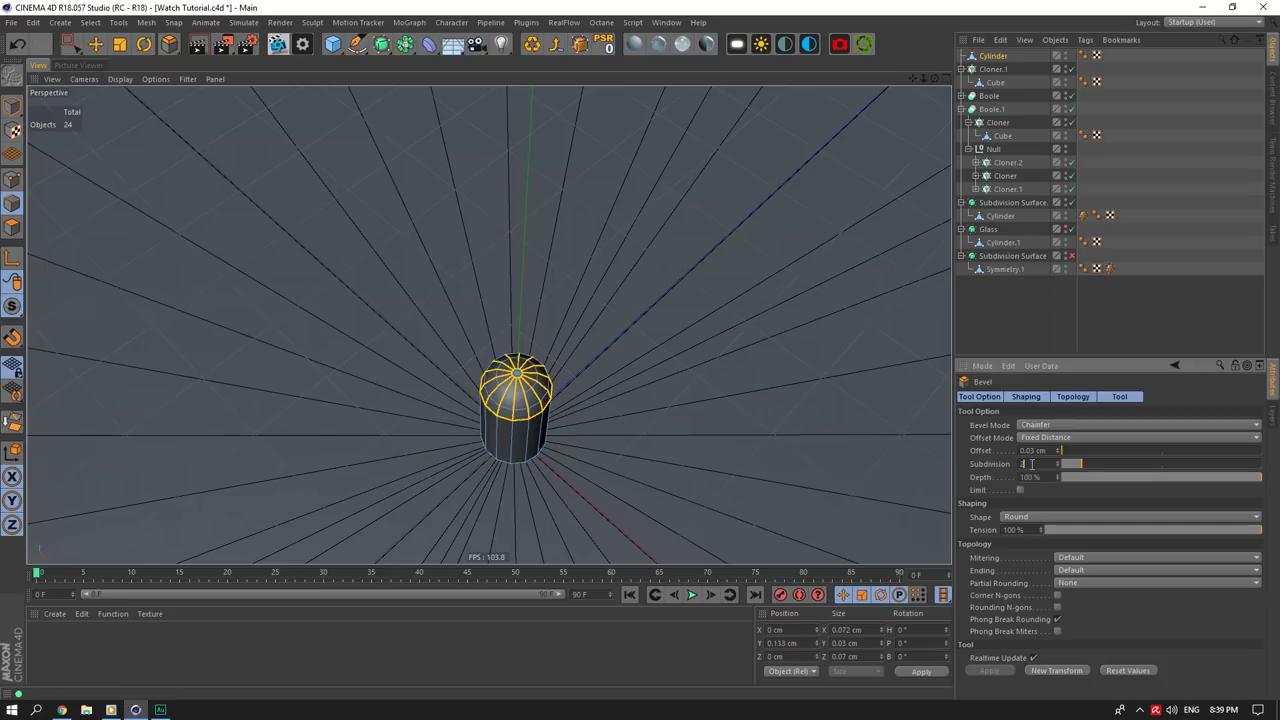
{"action": "scroll", "coordinate": [1032, 464], "scroll_direction": "up", "scroll_amount": 1}
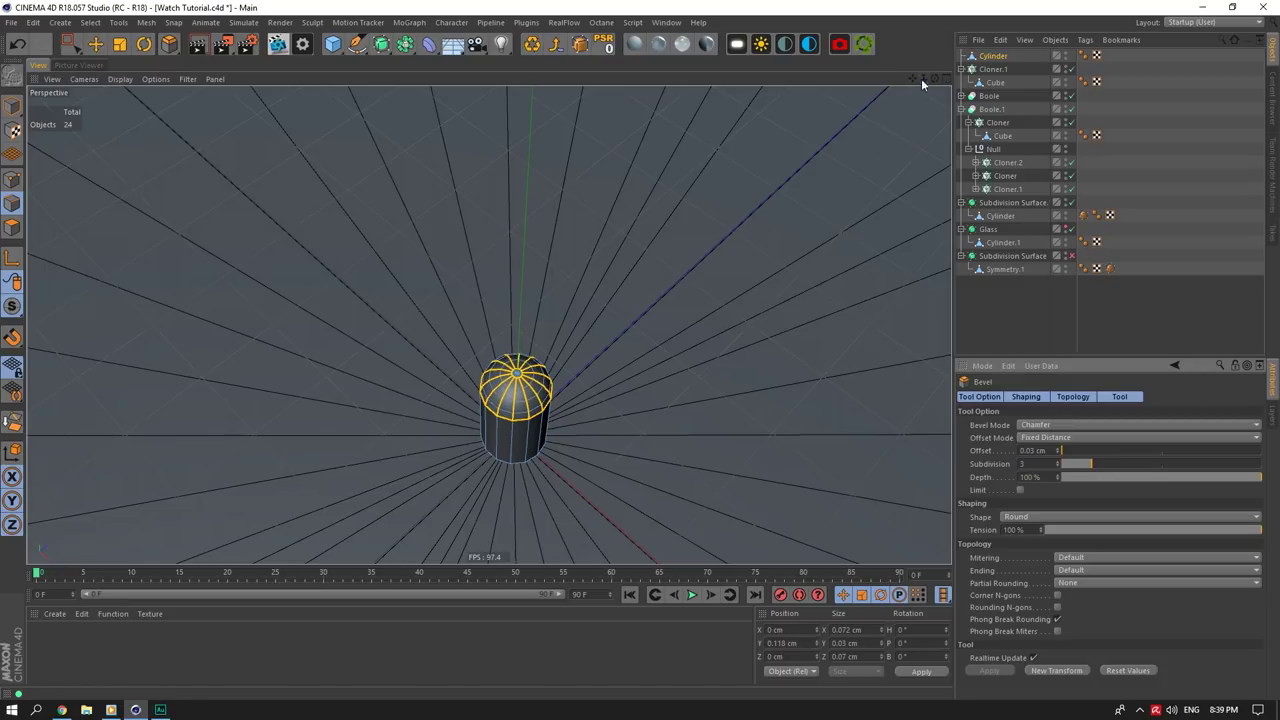
{"action": "left_click_drag", "start_coordinate": [934, 79], "coordinate": [938, 25]}
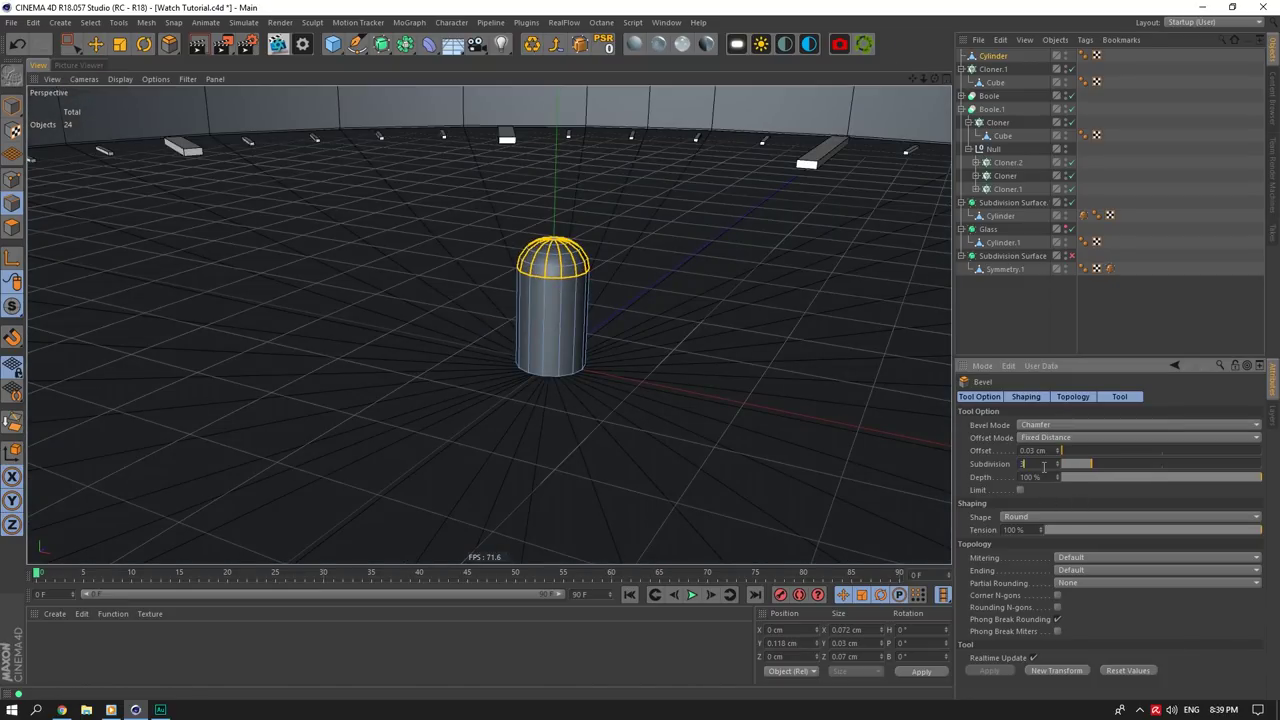
{"action": "scroll", "coordinate": [1043, 466], "scroll_direction": "up", "scroll_amount": 1}
Step: Raise the pin's rounded top to about 0.164 cm in Y and deselect the Cylinder
{"action": "left_click", "coordinate": [71, 44]}
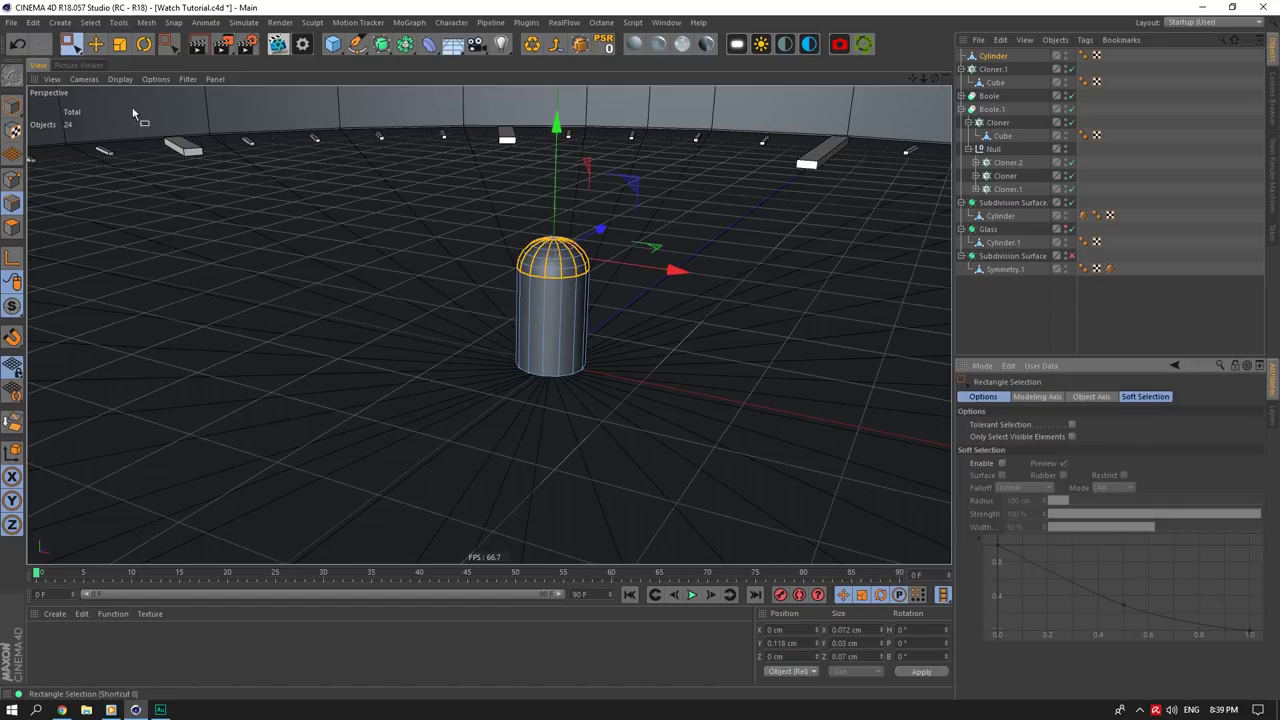
{"action": "left_click_drag", "start_coordinate": [566, 133], "coordinate": [569, 90]}
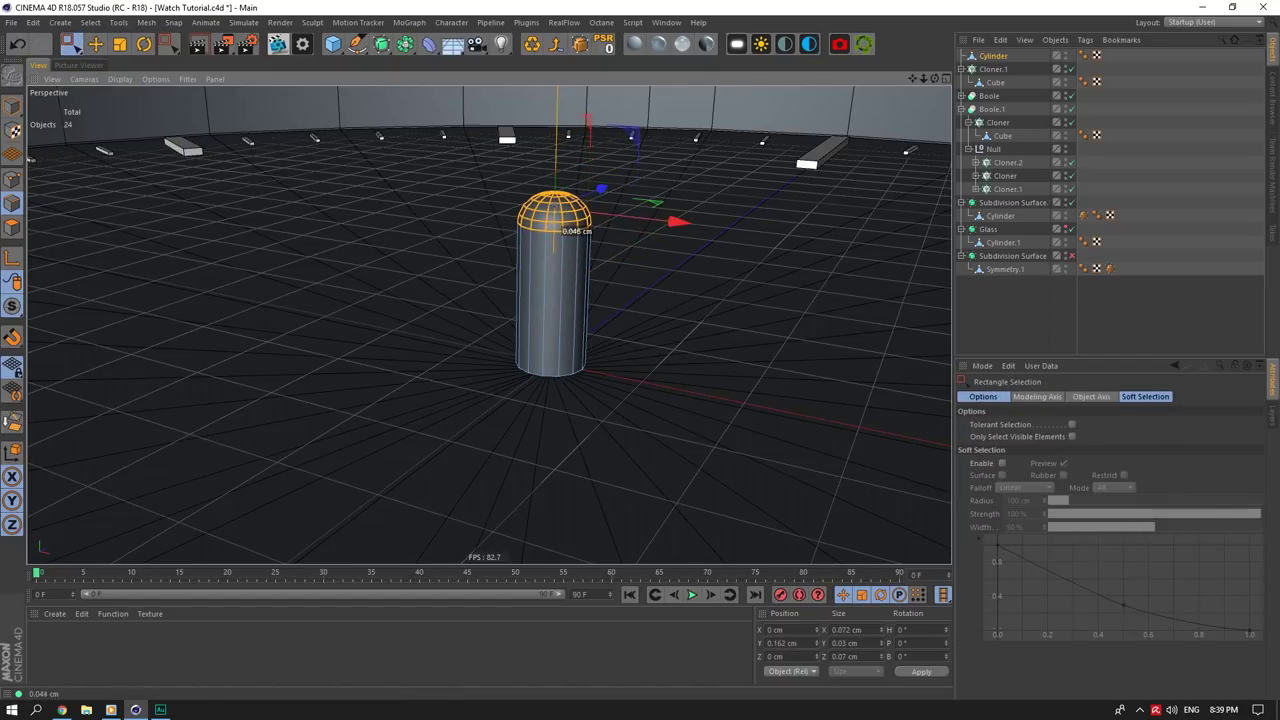
{"action": "left_click_drag", "start_coordinate": [935, 79], "coordinate": [932, 128]}
{"action": "left_click_drag", "start_coordinate": [923, 79], "coordinate": [908, 82]}
{"action": "left_click_drag", "start_coordinate": [912, 79], "coordinate": [921, 22]}
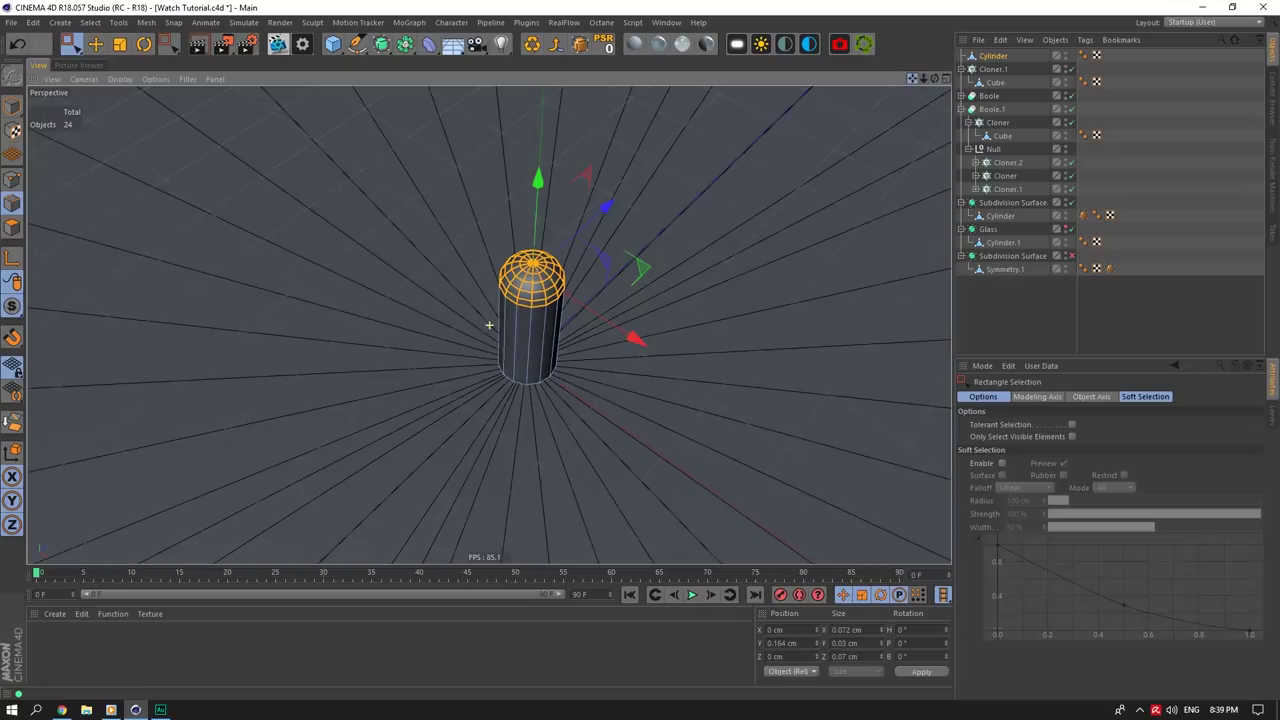
{"action": "left_click", "coordinate": [1134, 84]}
Step: Examine the pin's proportions against the whole dial and the browser's reference watch photo, then return to the Cinema 4D scene
{"action": "scroll", "coordinate": [690, 205], "scroll_direction": "down", "scroll_amount": 8}
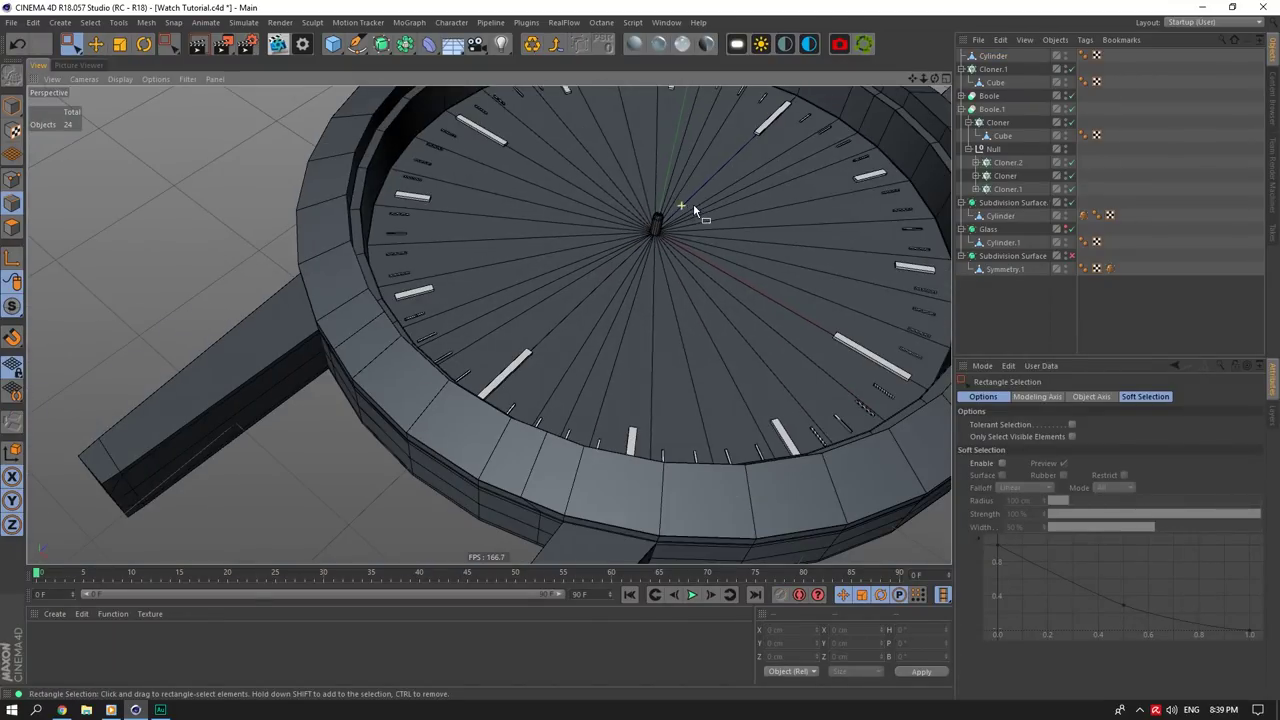
{"action": "scroll", "coordinate": [704, 209], "scroll_direction": "up", "scroll_amount": 5}
{"action": "scroll", "coordinate": [614, 208], "scroll_direction": "up", "scroll_amount": 4}
{"action": "scroll", "coordinate": [620, 206], "scroll_direction": "down", "scroll_amount": 10}
{"action": "scroll", "coordinate": [703, 183], "scroll_direction": "up", "scroll_amount": 3}
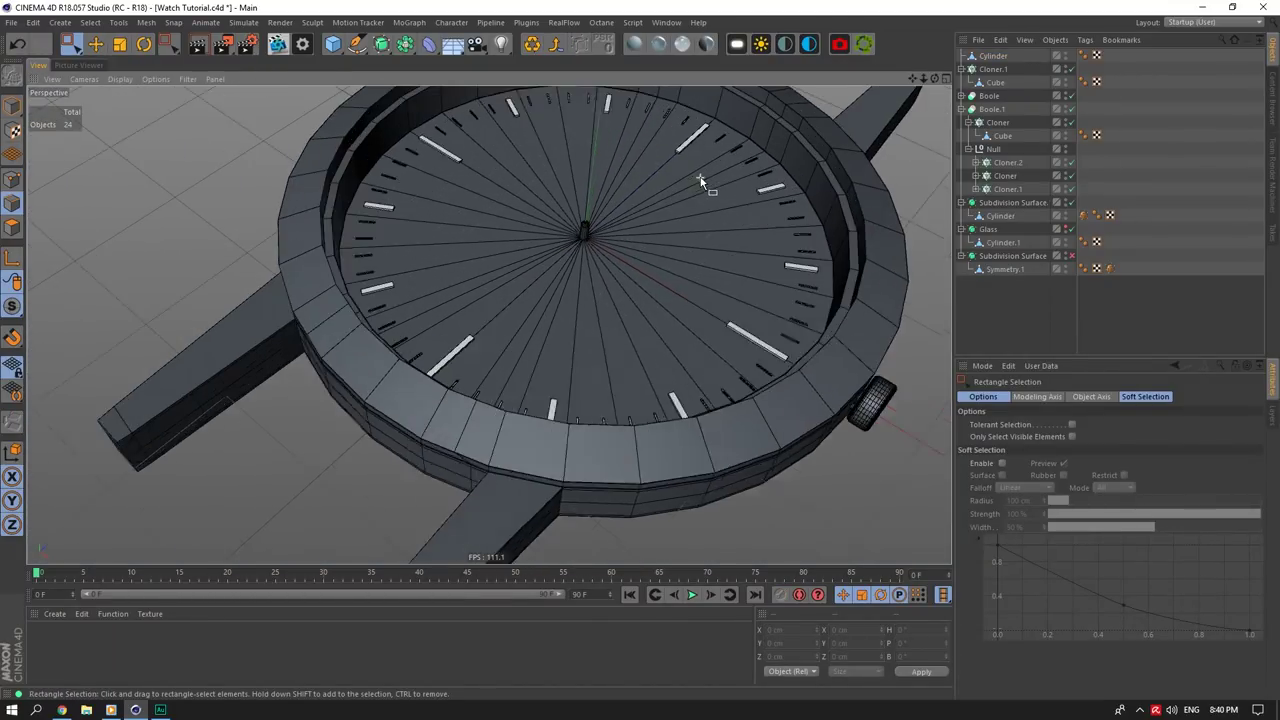
{"action": "scroll", "coordinate": [638, 194], "scroll_direction": "down", "scroll_amount": 2}
{"action": "left_click", "coordinate": [62, 709]}
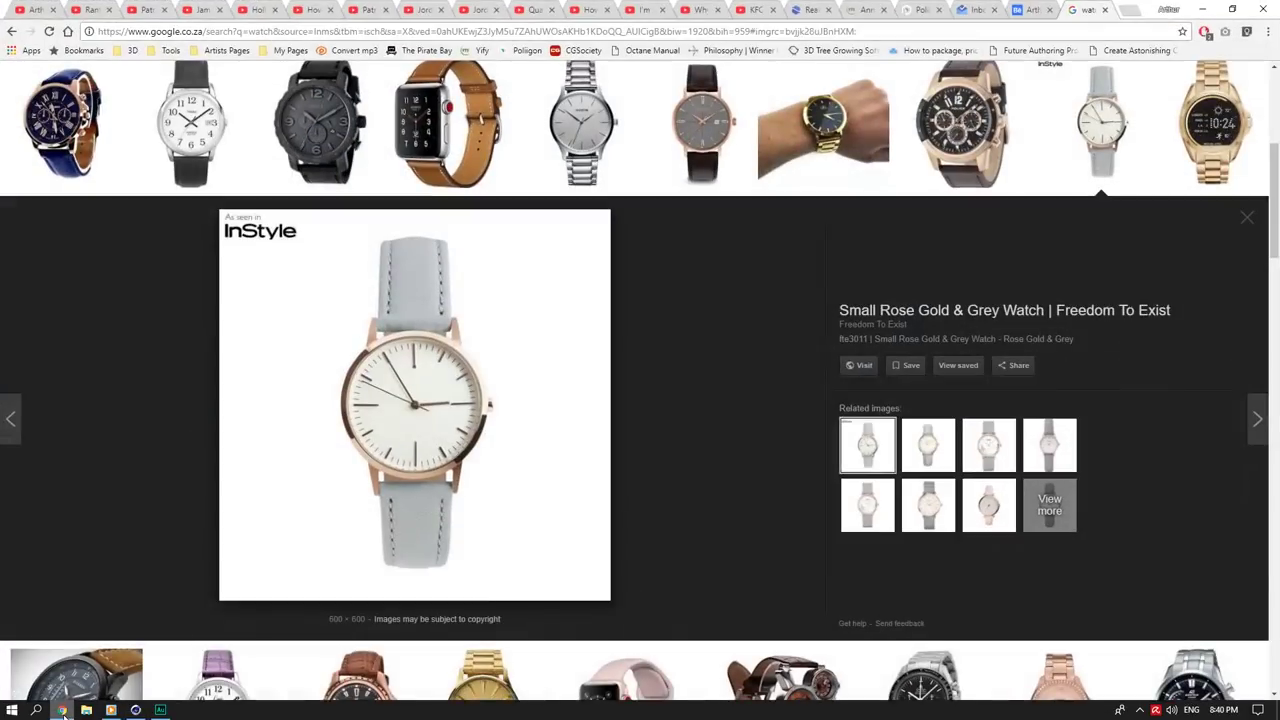
{"action": "left_click", "coordinate": [62, 709]}
{"action": "scroll", "coordinate": [572, 189], "scroll_direction": "up", "scroll_amount": 4}
{"action": "scroll", "coordinate": [610, 205], "scroll_direction": "up", "scroll_amount": 3}
Step: Scale the whole Cylinder object thinner in X and Z, to about 0.065 cm by 0.063 cm
{"action": "left_click", "coordinate": [977, 58]}
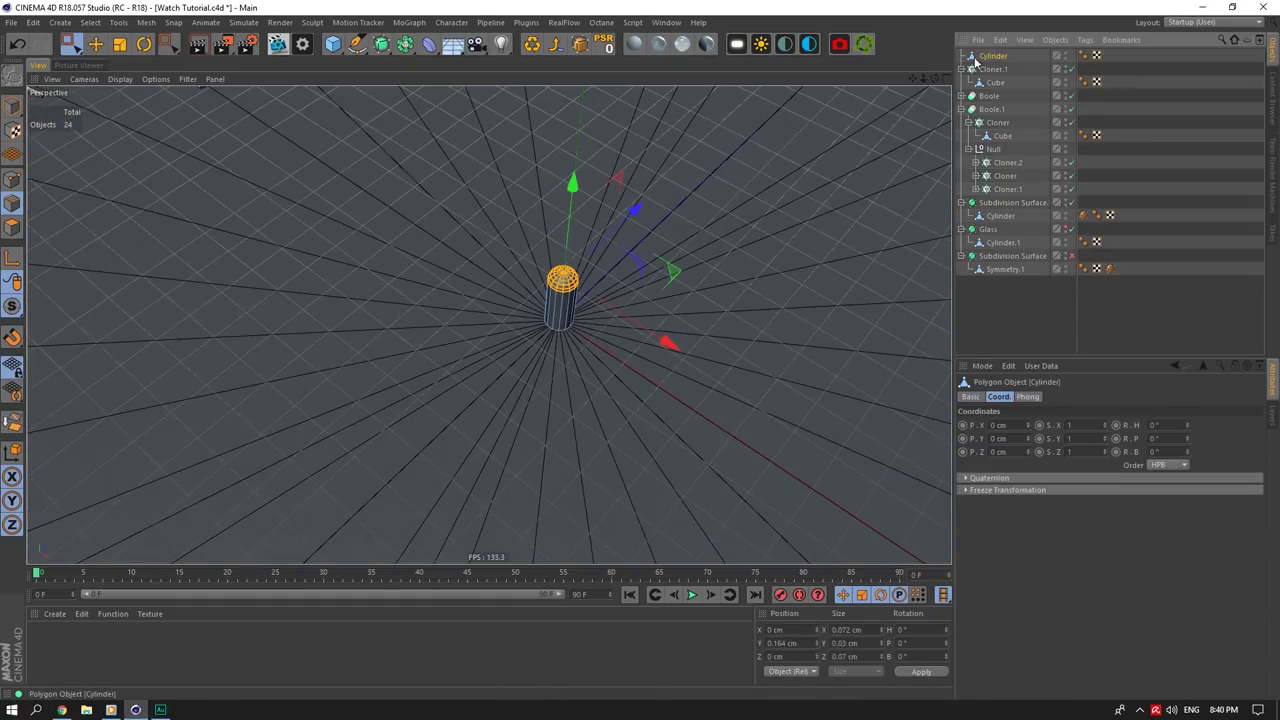
{"action": "left_click", "coordinate": [120, 44]}
{"action": "left_click", "coordinate": [12, 106]}
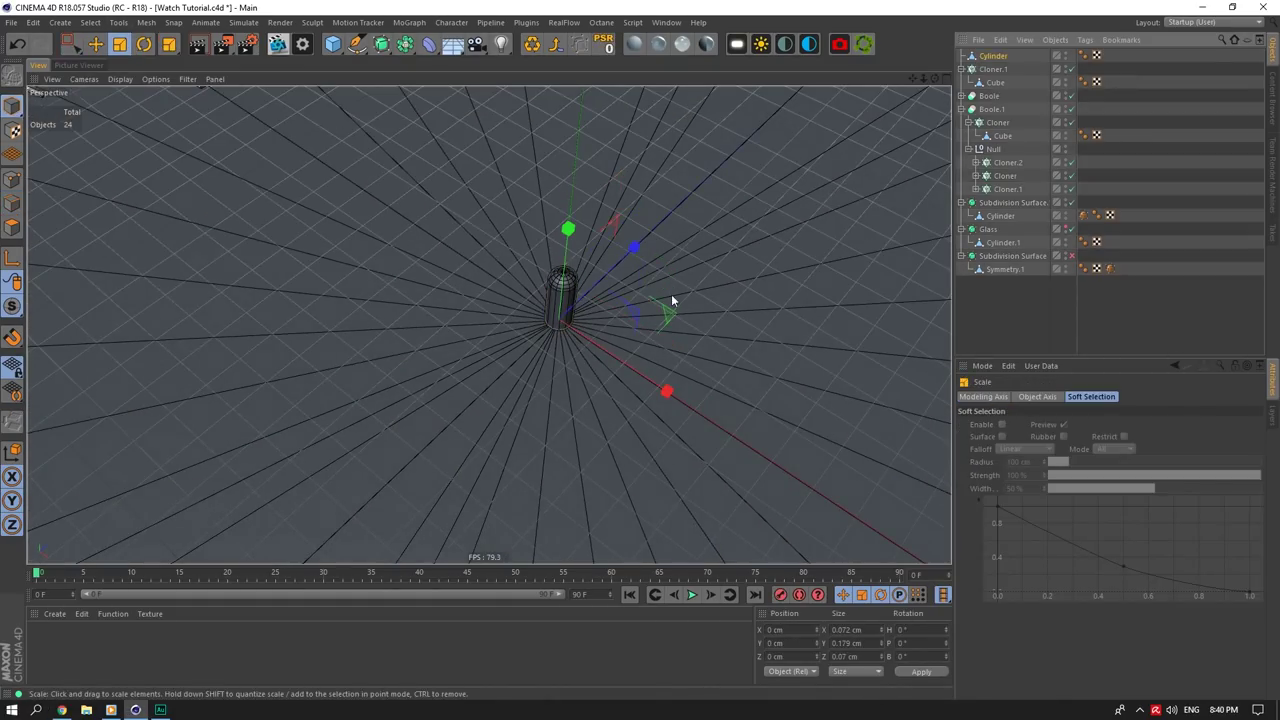
{"action": "left_click", "coordinate": [120, 44]}
{"action": "left_click_drag", "start_coordinate": [667, 314], "coordinate": [629, 310]}
{"action": "scroll", "coordinate": [612, 268], "scroll_direction": "up", "scroll_amount": 2}
{"action": "scroll", "coordinate": [571, 286], "scroll_direction": "up", "scroll_amount": 2}
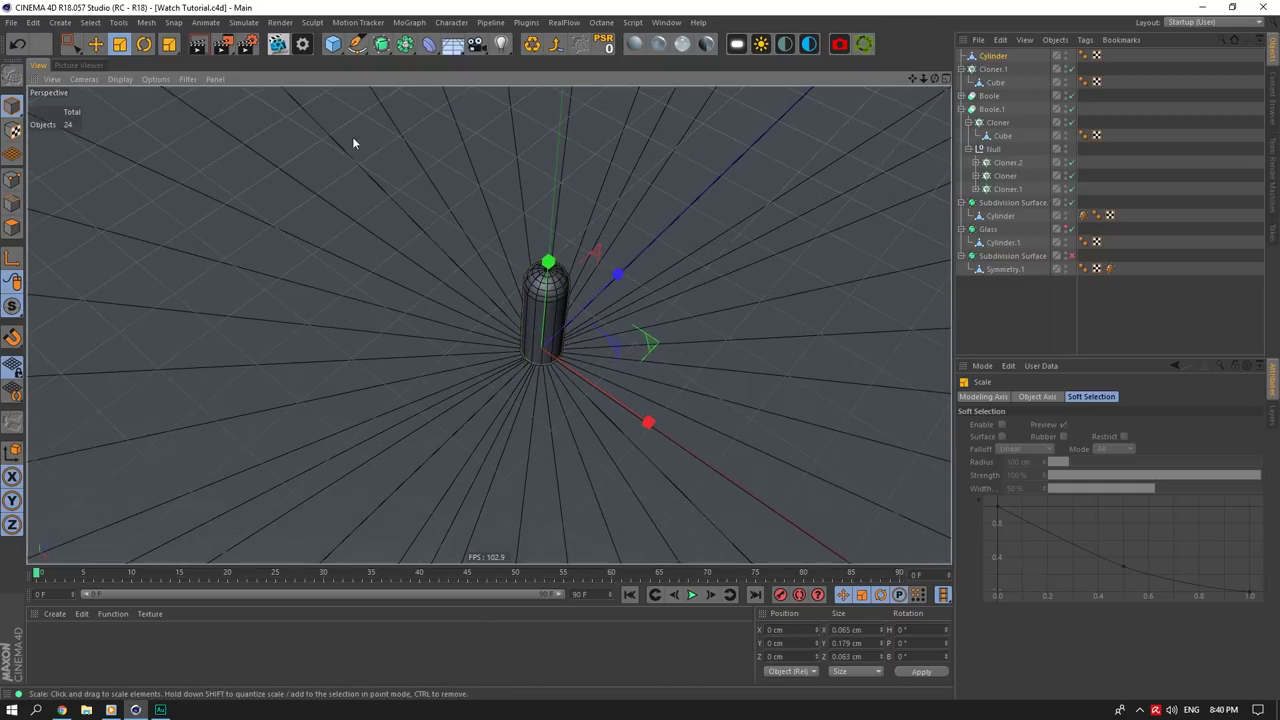
Step: Add a Cylinder primitive around the centre pin with a radius of 0.05 cm and a height of 0.1 cm
{"action": "left_click", "coordinate": [340, 47]}
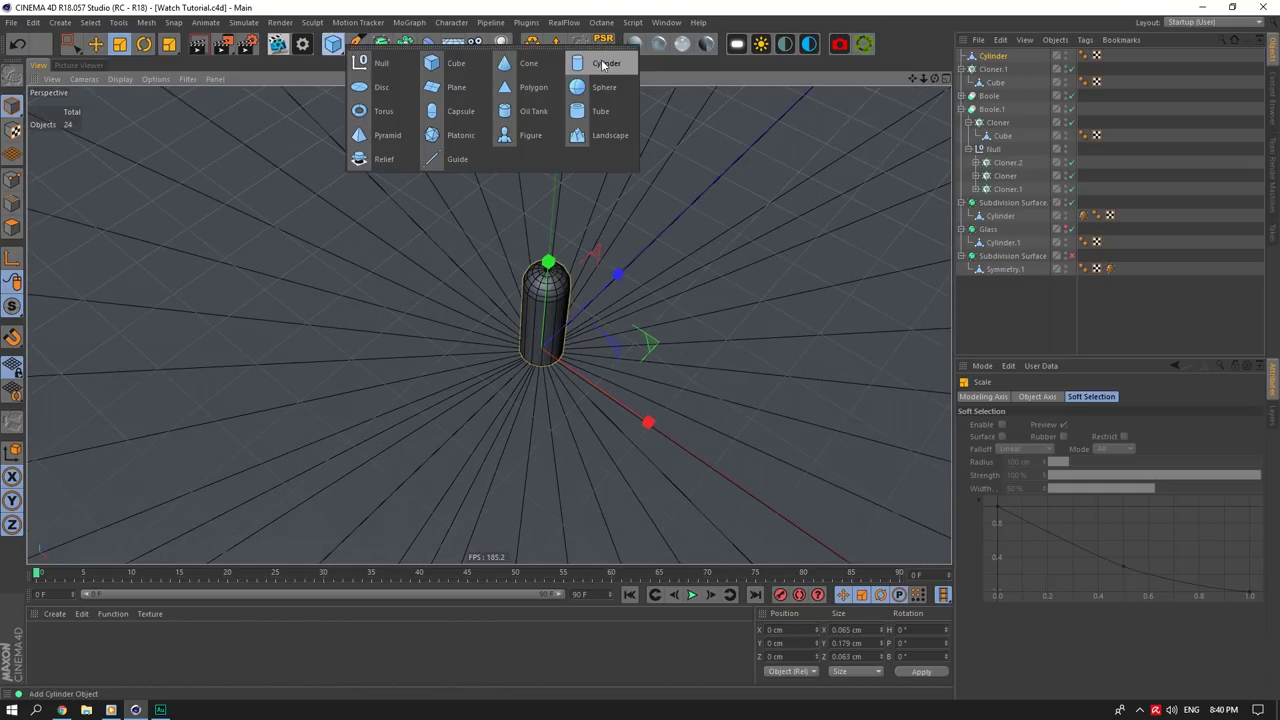
{"action": "left_click", "coordinate": [603, 64]}
{"action": "left_click", "coordinate": [1053, 517]}
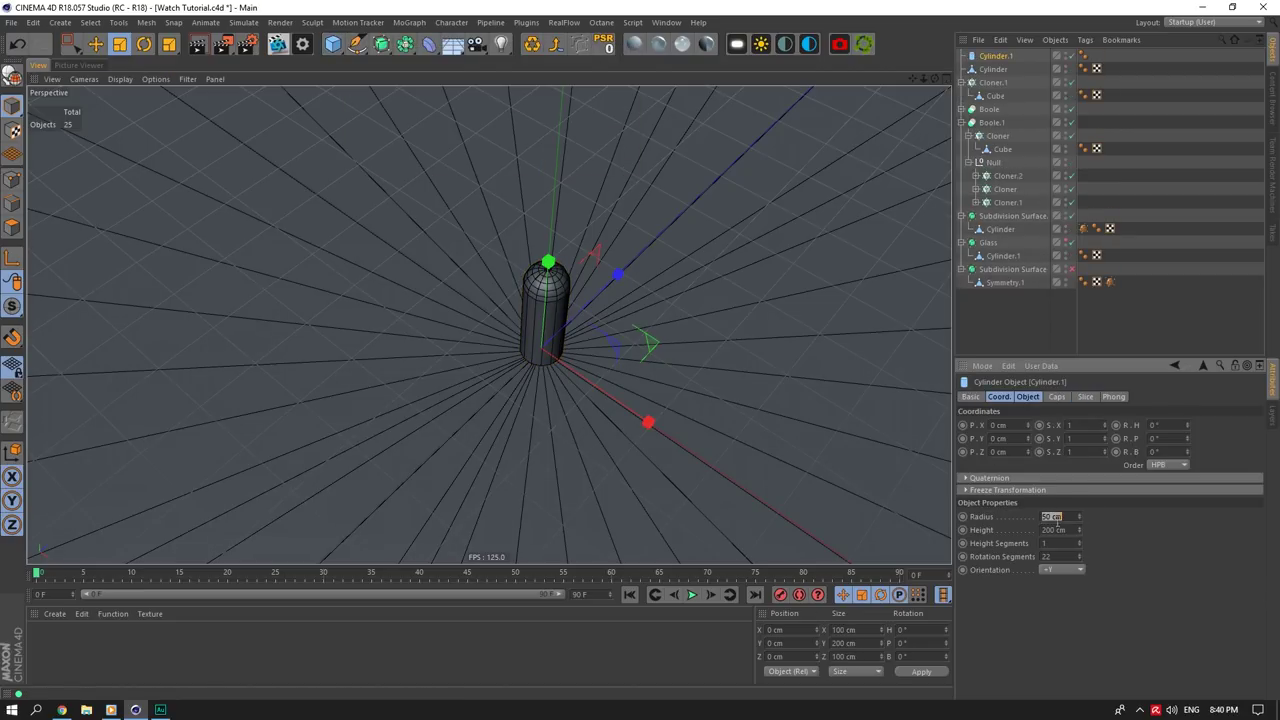
{"action": "type", "text": ".01"}
{"action": "left_click", "coordinate": [1058, 530]}
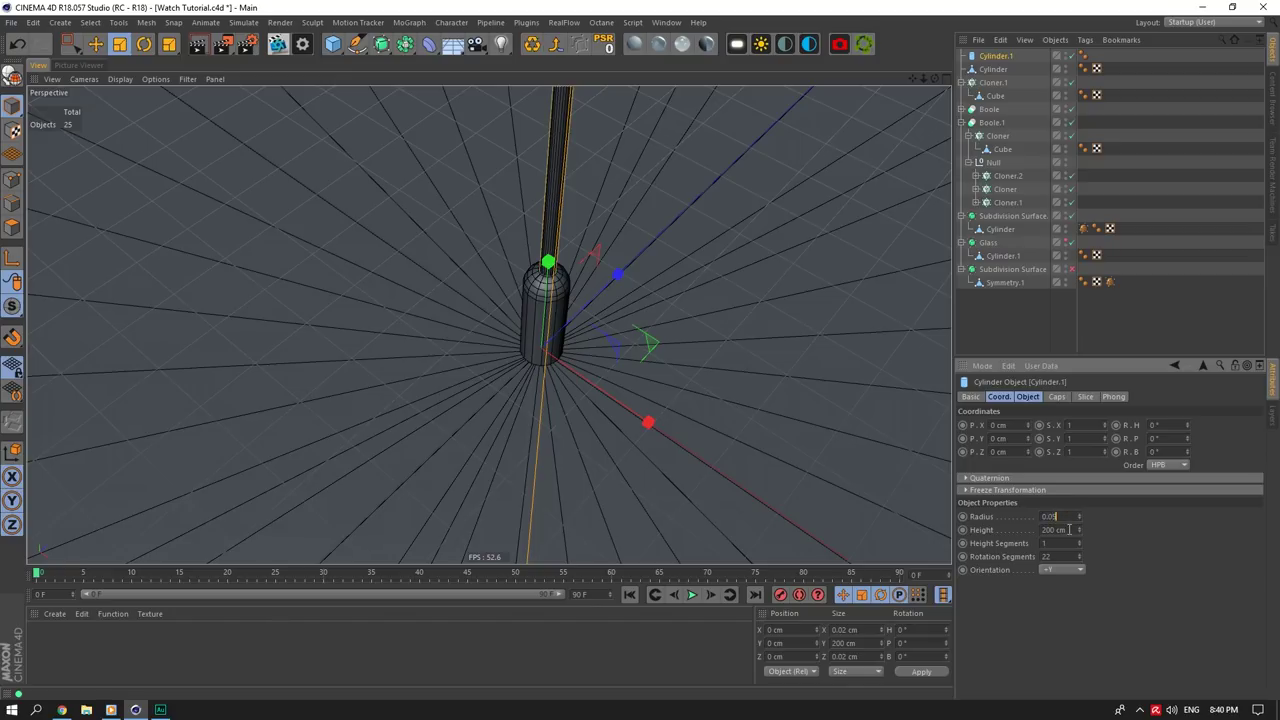
{"action": "left_click", "coordinate": [1068, 529]}
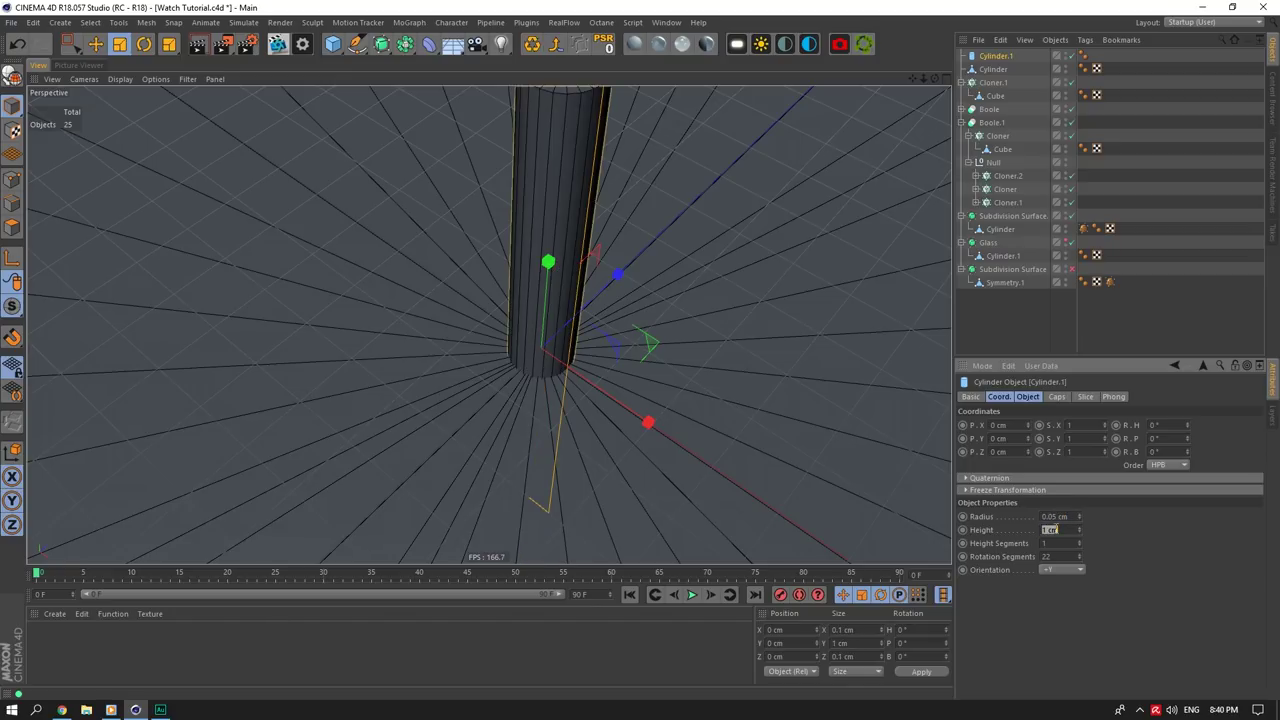
{"action": "key", "text": "Return"}
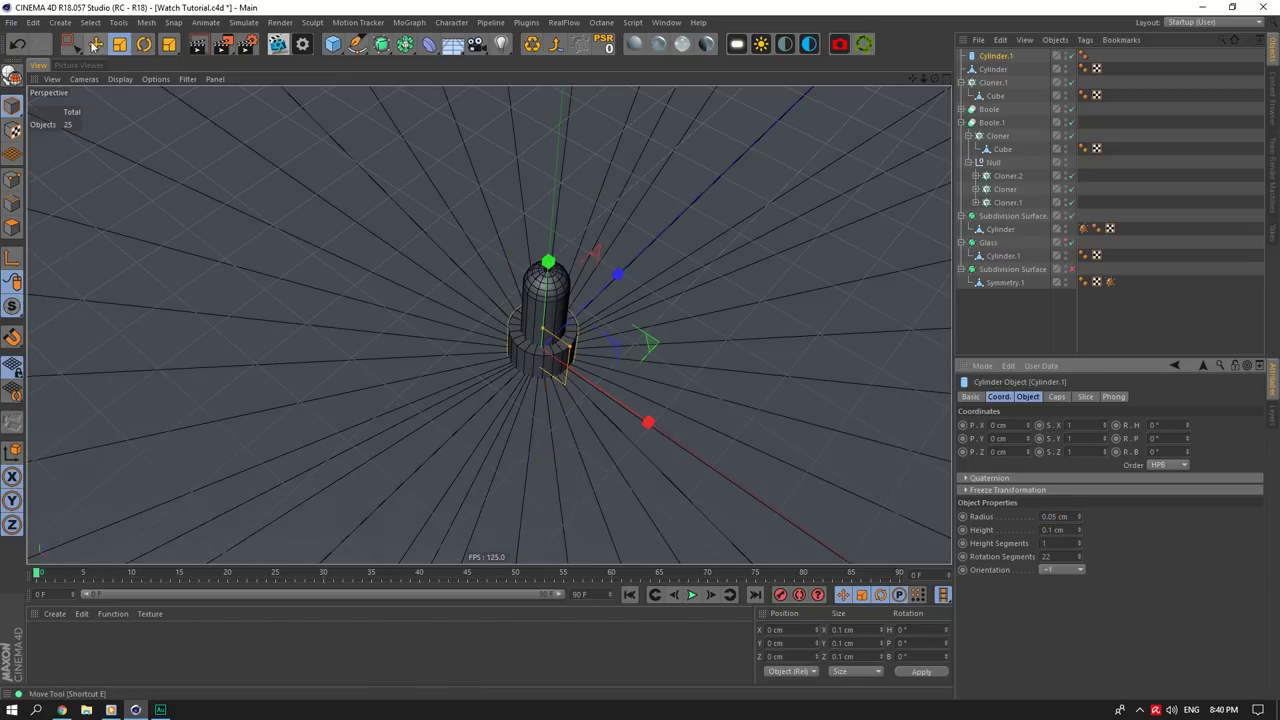
Step: Raise the new cylinder to about 0.066 cm in Y and flatten it into a ring with a height of 0.02 cm
{"action": "left_click", "coordinate": [96, 44]}
{"action": "left_click_drag", "start_coordinate": [552, 270], "coordinate": [554, 243]}
{"action": "left_click", "coordinate": [1002, 57]}
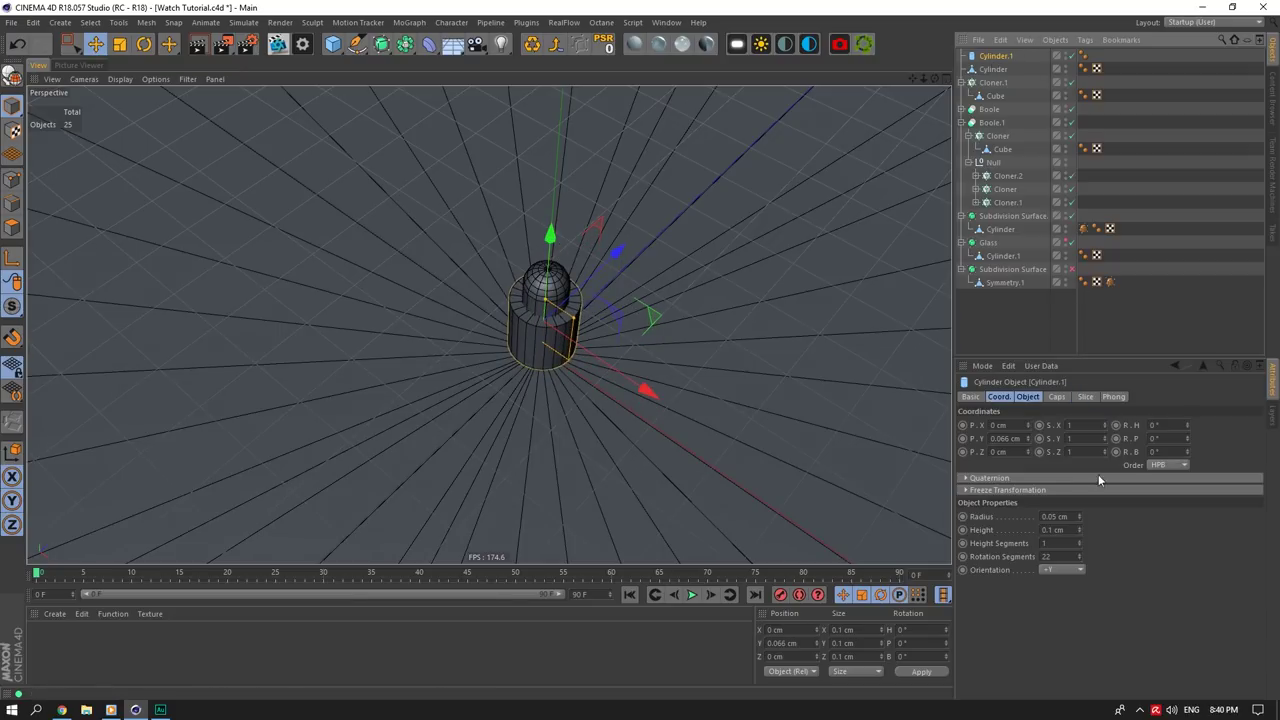
{"action": "left_click", "coordinate": [1070, 529]}
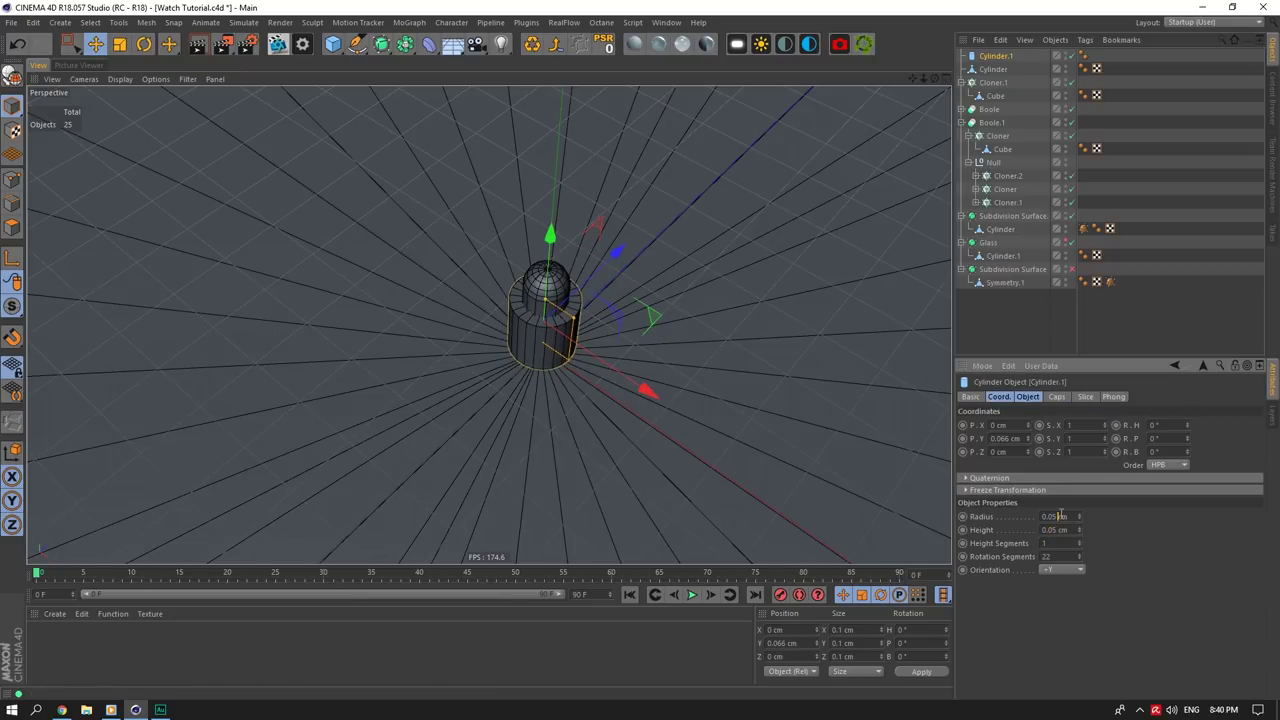
{"action": "key", "text": "Delete"}
{"action": "type", "text": "2"}
{"action": "left_click", "coordinate": [1069, 518]}
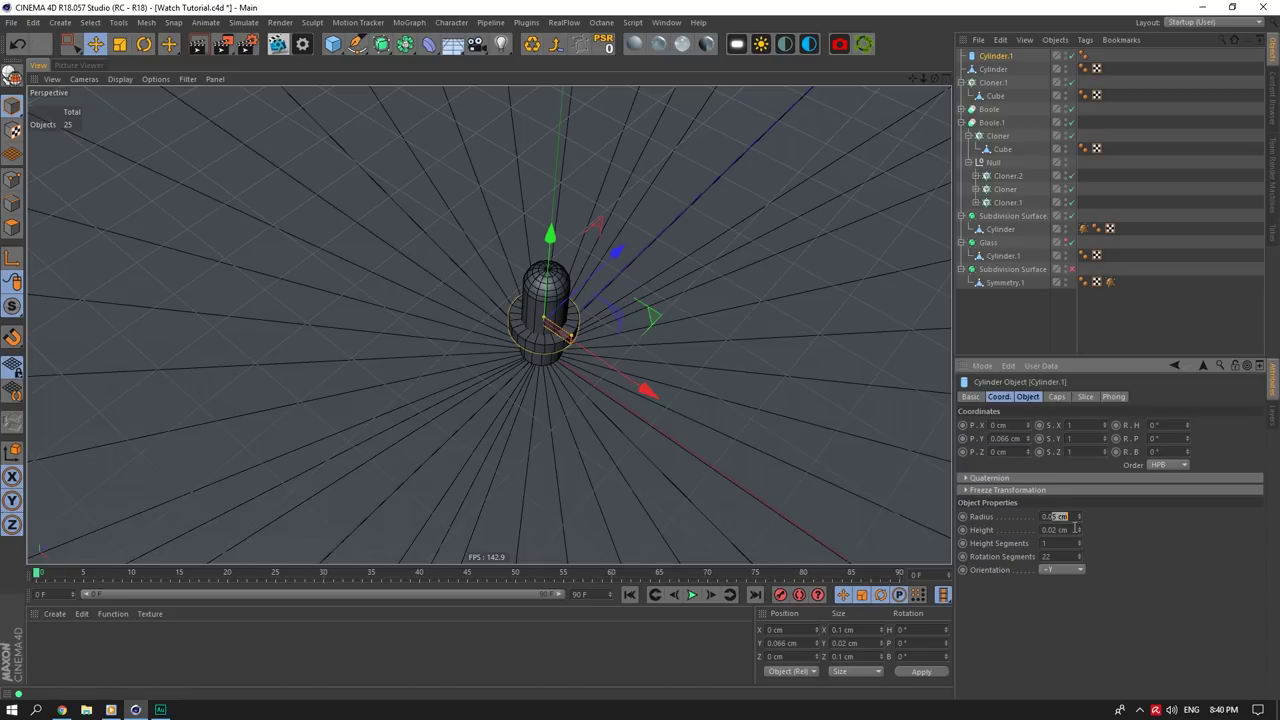
Step: Compare the ring with the browser's reference watch photo and set the ring's rotation segments to 10
{"action": "right_click_drag", "start_coordinate": [477, 312], "coordinate": [508, 326], "text": "alt"}
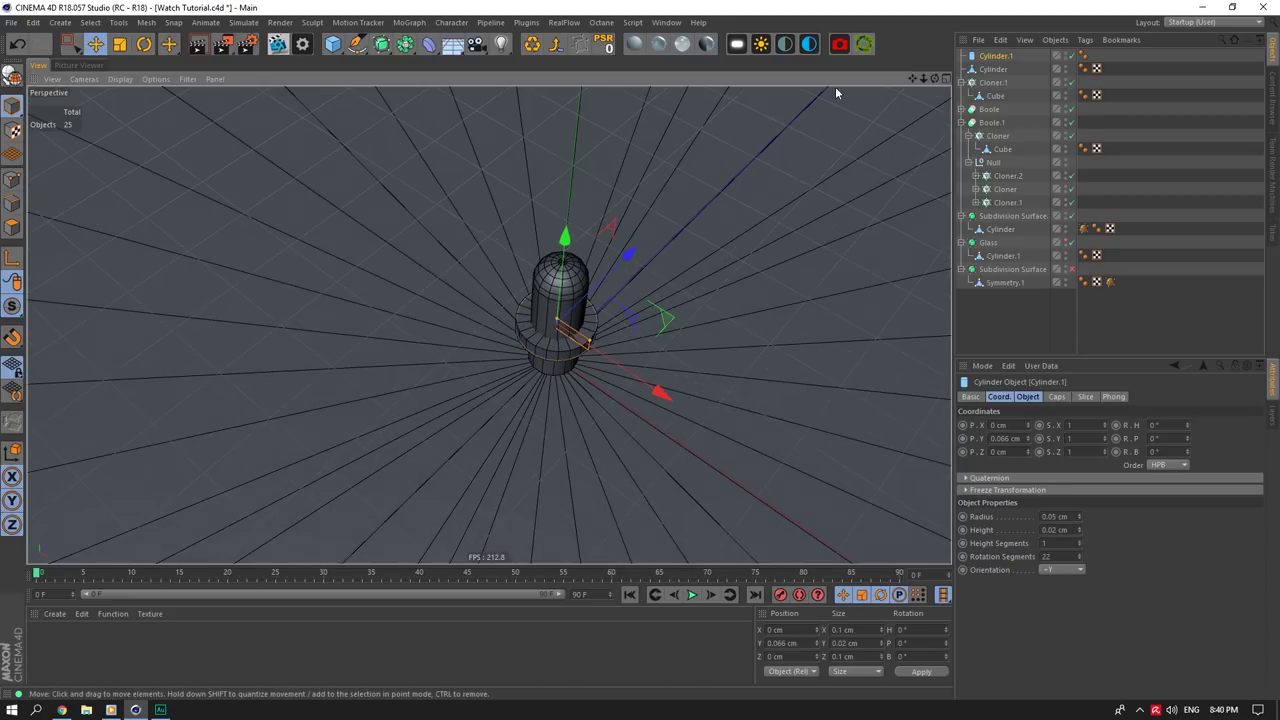
{"action": "left_click_drag", "start_coordinate": [488, 324], "coordinate": [574, 230], "text": "alt"}
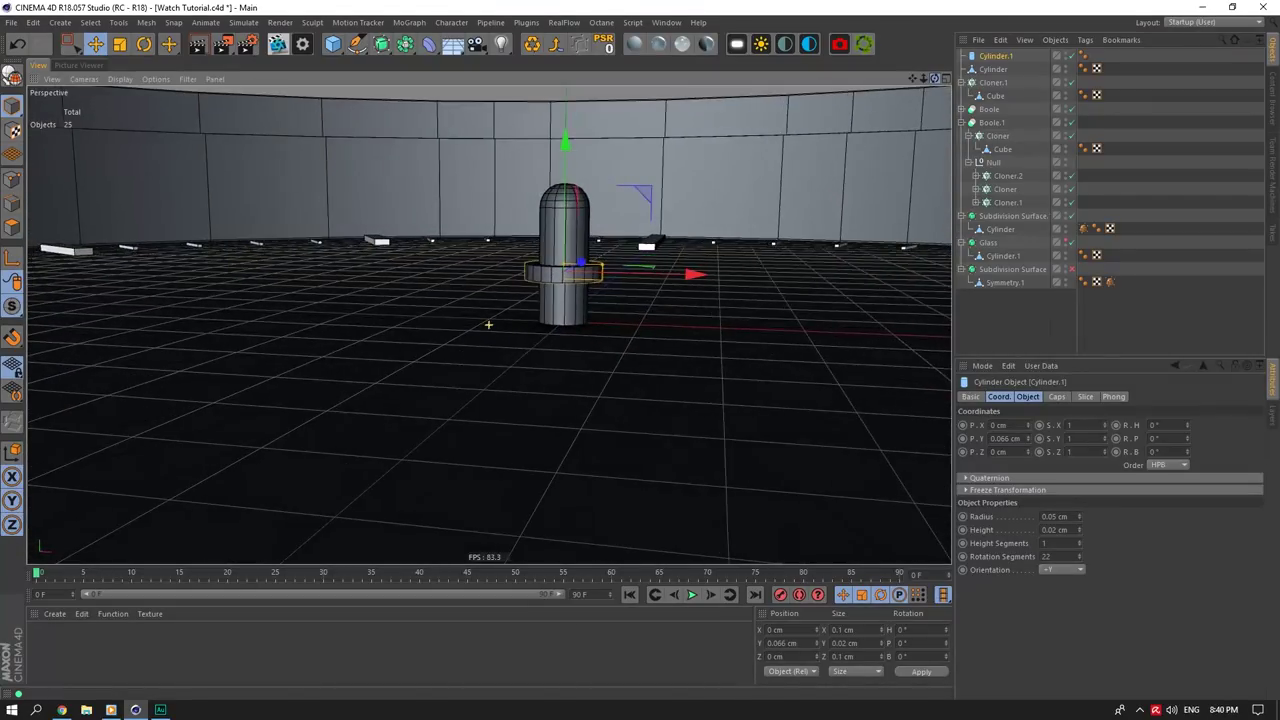
{"action": "left_click_drag", "start_coordinate": [935, 78], "coordinate": [880, 160]}
{"action": "left_click", "coordinate": [62, 709]}
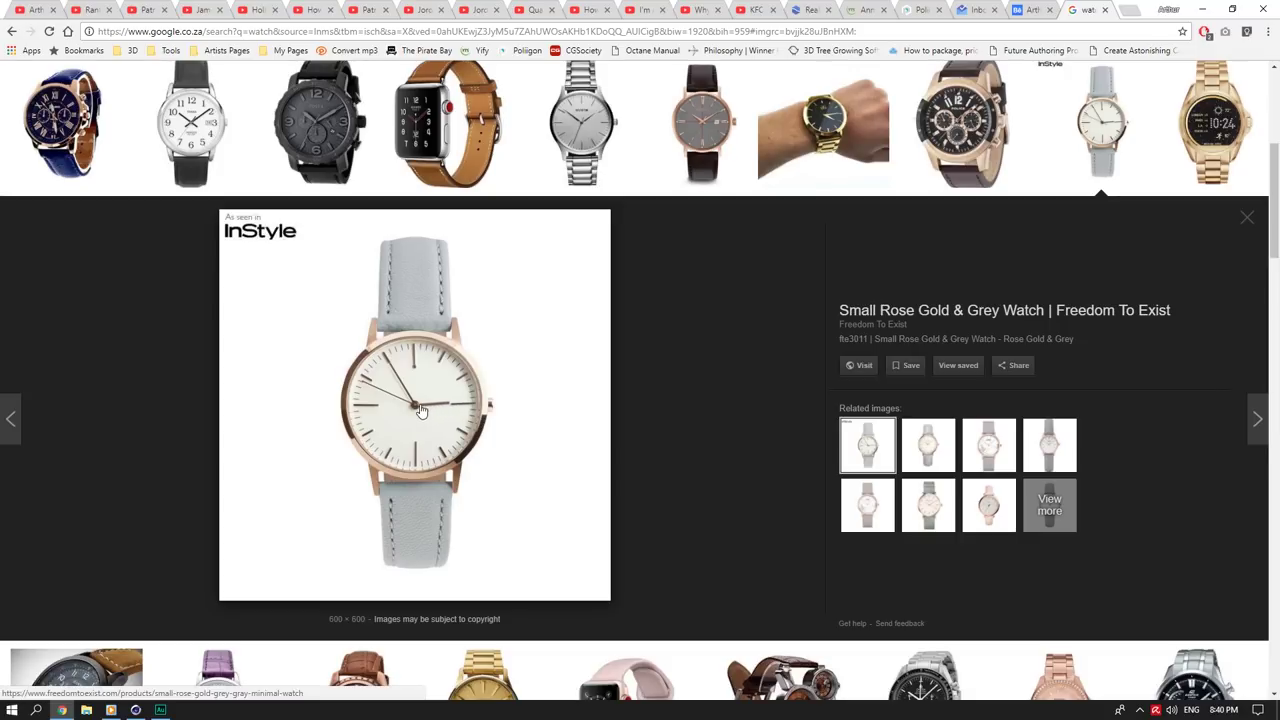
{"action": "key", "text": "alt+Tab"}
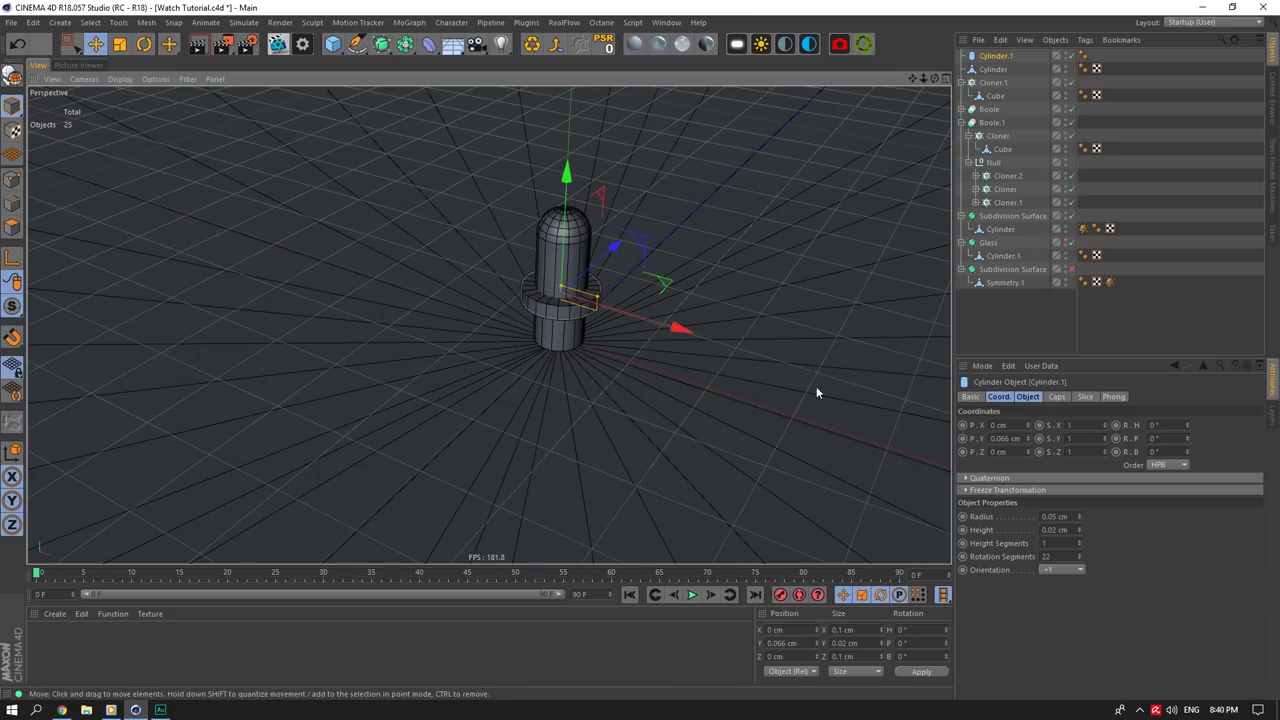
{"action": "left_click", "coordinate": [1059, 551]}
{"action": "type", "text": "10"}
{"action": "key", "text": "Return"}
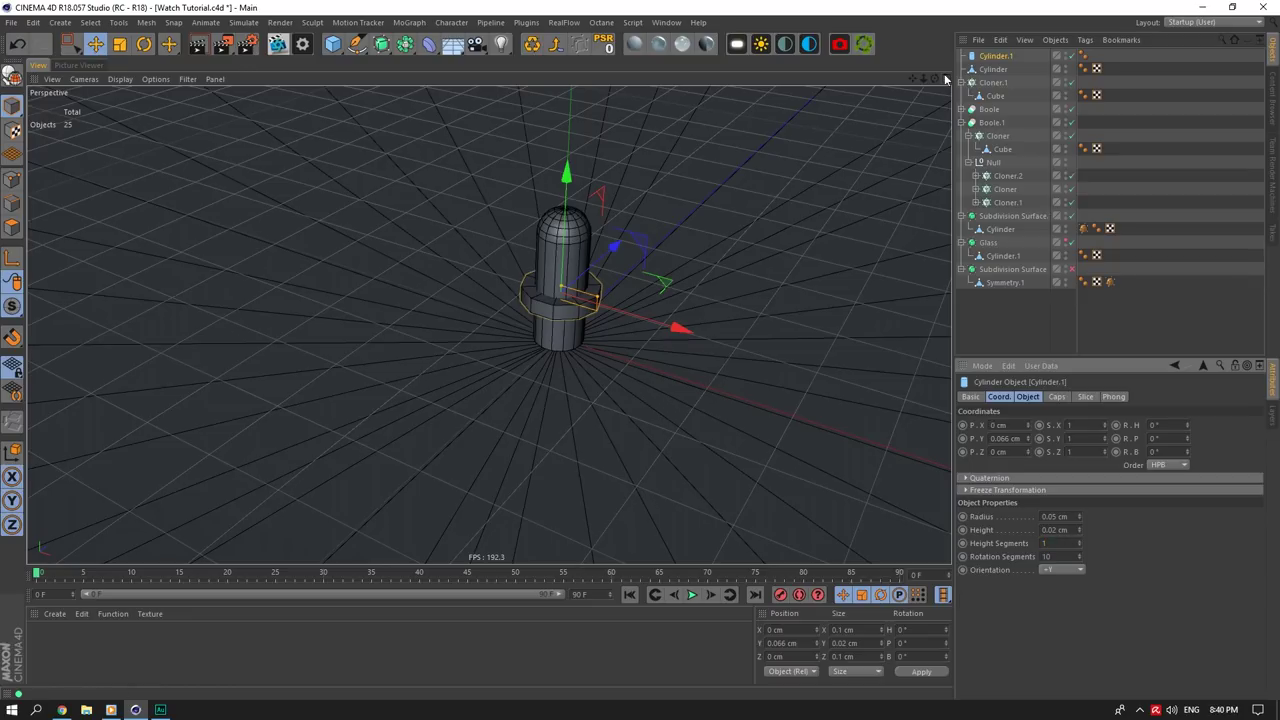
Step: Check the ring against the reference photo again and set its rotation segments to 8 and its height to 0.015 cm
{"action": "left_click_drag", "start_coordinate": [936, 80], "coordinate": [940, 86]}
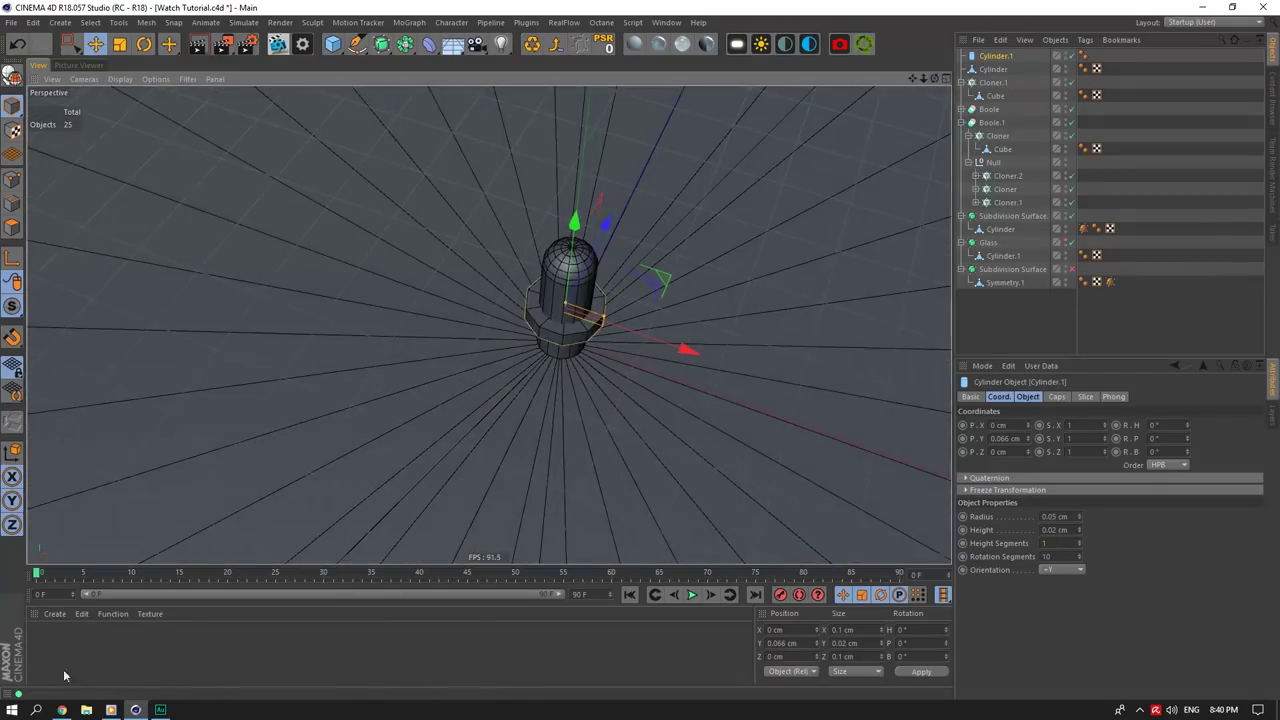
{"action": "left_click", "coordinate": [63, 711]}
{"action": "left_click", "coordinate": [62, 710]}
{"action": "left_click", "coordinate": [1070, 554]}
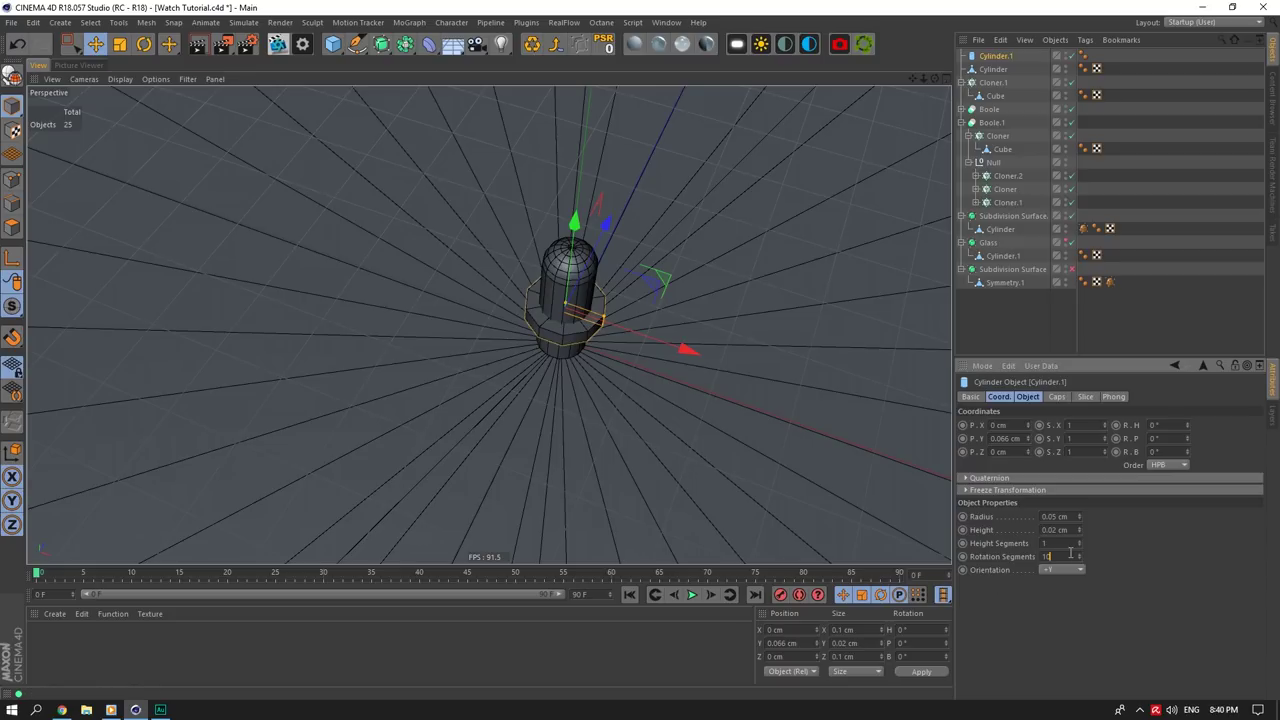
{"action": "left_click", "coordinate": [62, 710]}
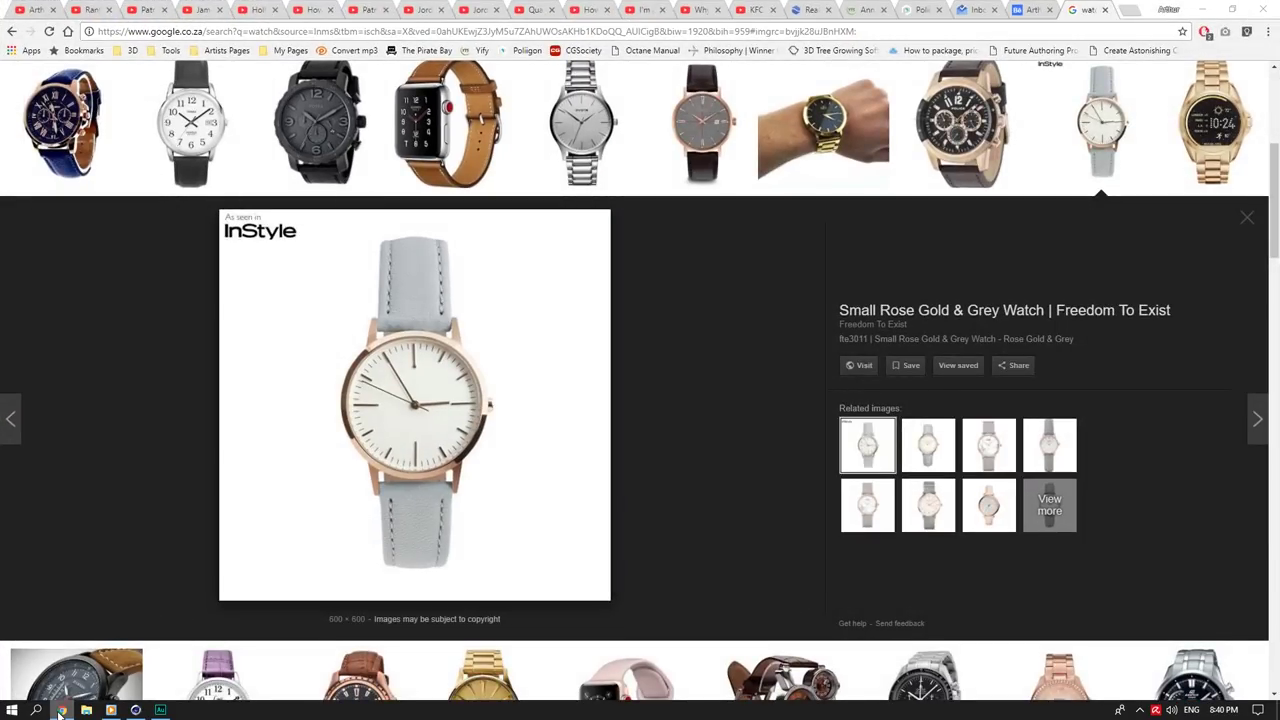
{"action": "left_click", "coordinate": [61, 711]}
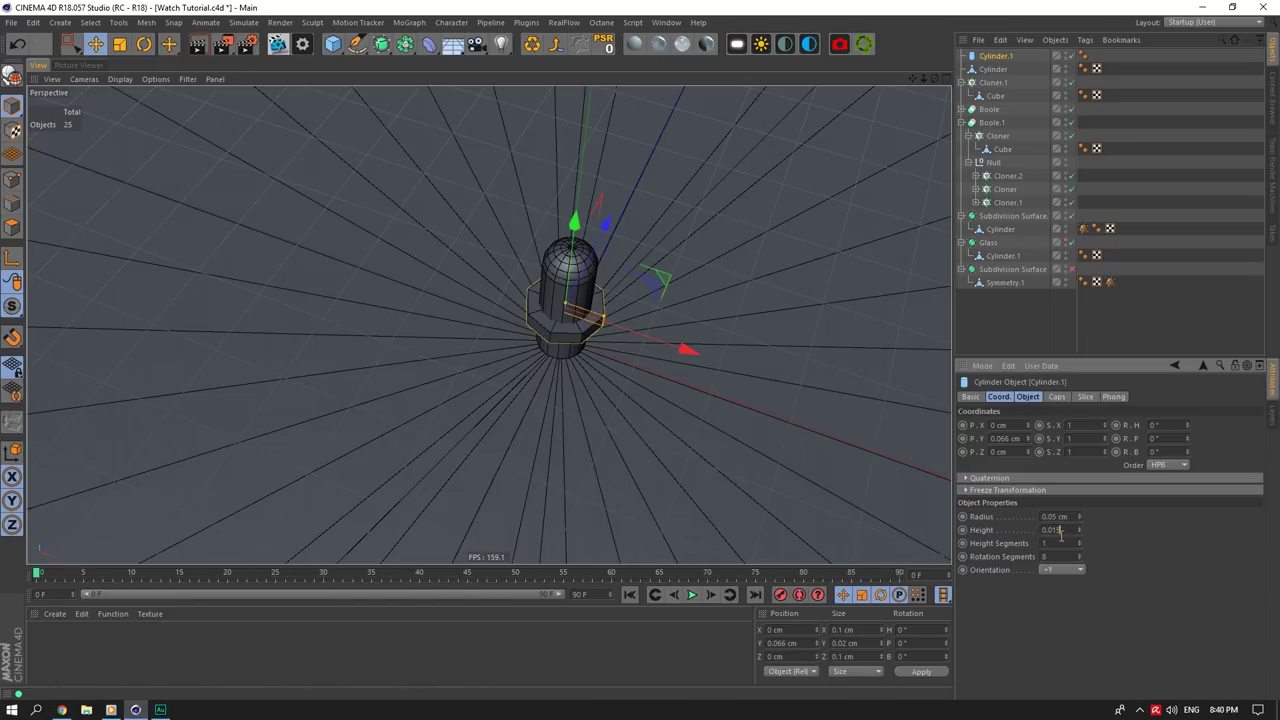
{"action": "key", "text": "Return"}
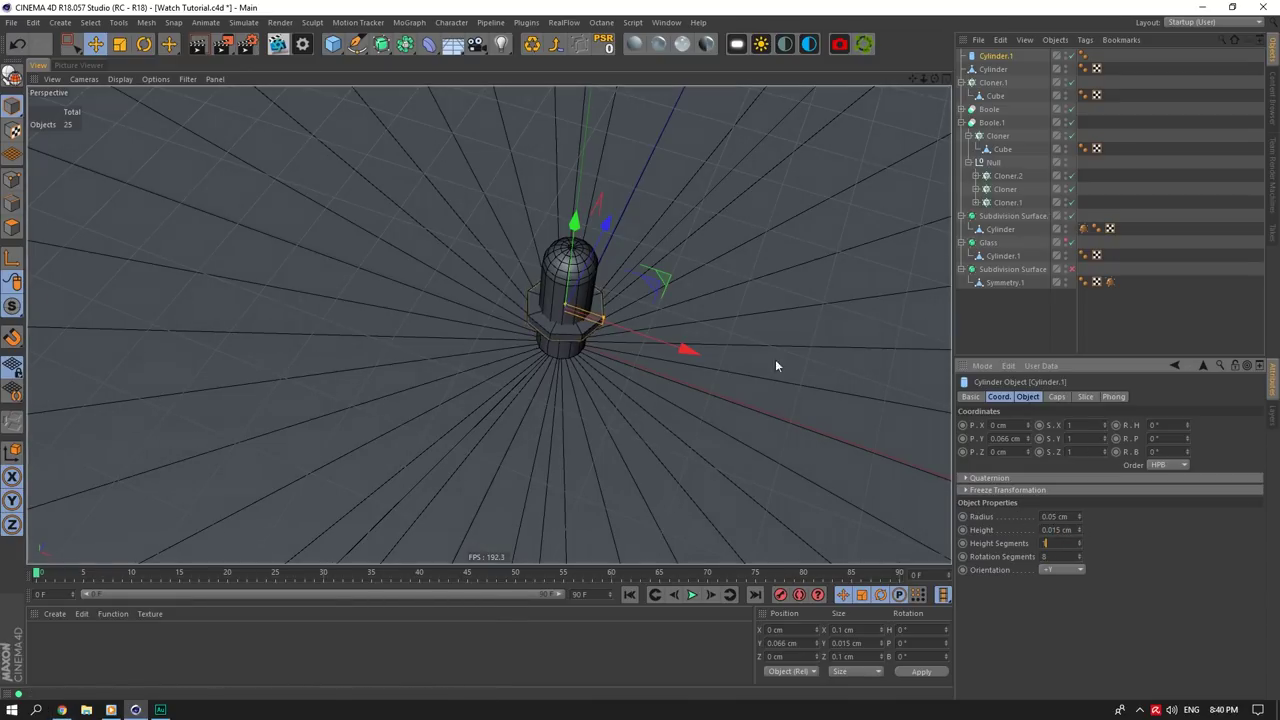
Step: Save the scene and examine the ring from several angles against the reference watch photo
{"action": "key", "text": "ctrl+s"}
{"action": "left_click_drag", "start_coordinate": [935, 78], "coordinate": [934, 45]}
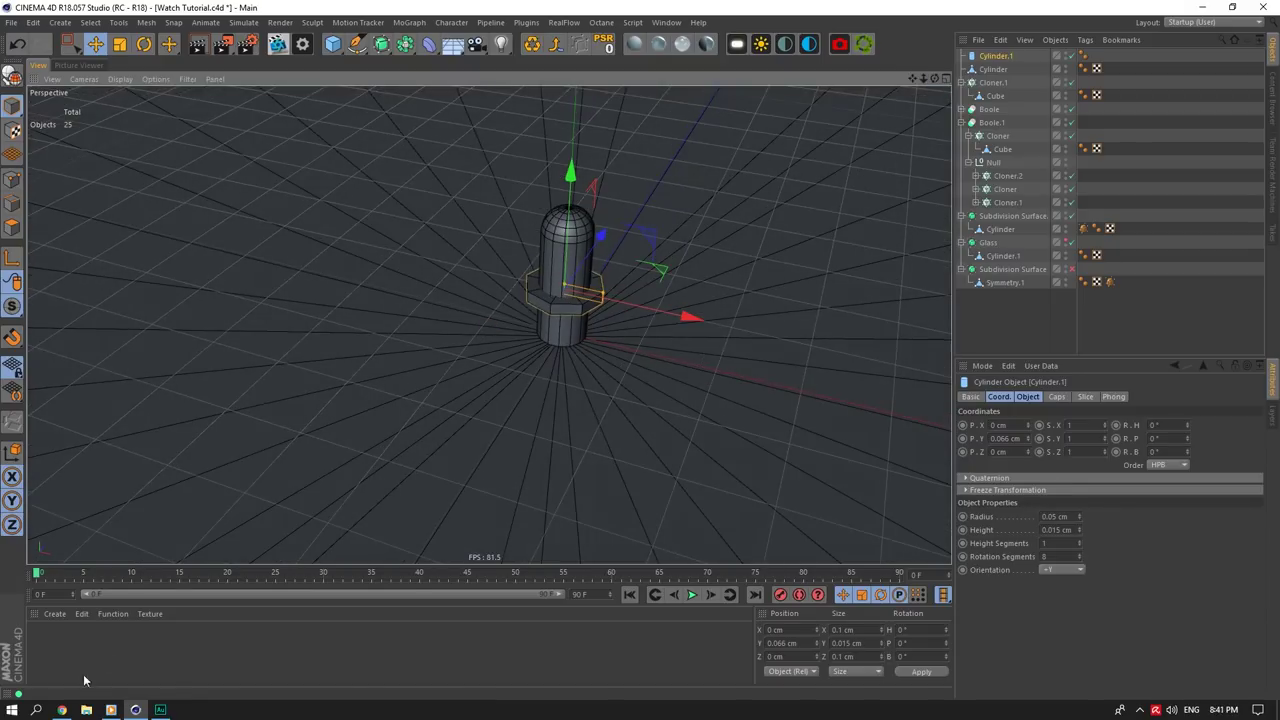
{"action": "left_click", "coordinate": [61, 711]}
{"action": "left_click", "coordinate": [72, 706]}
{"action": "left_click", "coordinate": [72, 706]}
{"action": "left_click", "coordinate": [72, 706]}
{"action": "mouse_move", "coordinate": [489, 323]}
{"action": "left_mouse_down", "text": "alt"}
{"action": "mouse_move", "coordinate": [468, 386]}
{"action": "mouse_move", "coordinate": [448, 392]}
{"action": "mouse_move", "coordinate": [492, 340]}
{"action": "left_mouse_up", "text": "alt"}
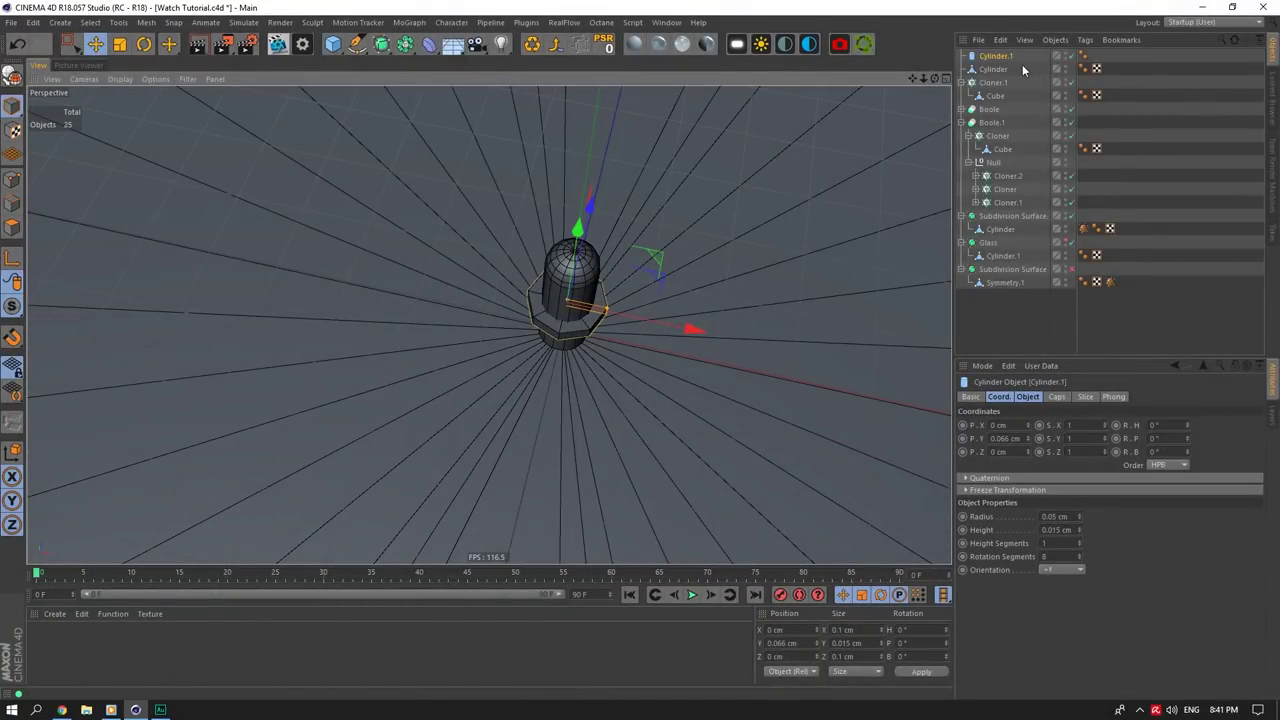
{"action": "mouse_move", "coordinate": [936, 77]}
{"action": "left_mouse_down"}
{"action": "mouse_move", "coordinate": [1055, 70]}
{"action": "mouse_move", "coordinate": [948, 62]}
{"action": "mouse_move", "coordinate": [935, 78]}
{"action": "left_mouse_up"}
Step: Set the ring's rotation segments to 10 and recheck its shape against the reference watch photo
{"action": "double_click", "coordinate": [1053, 555]}
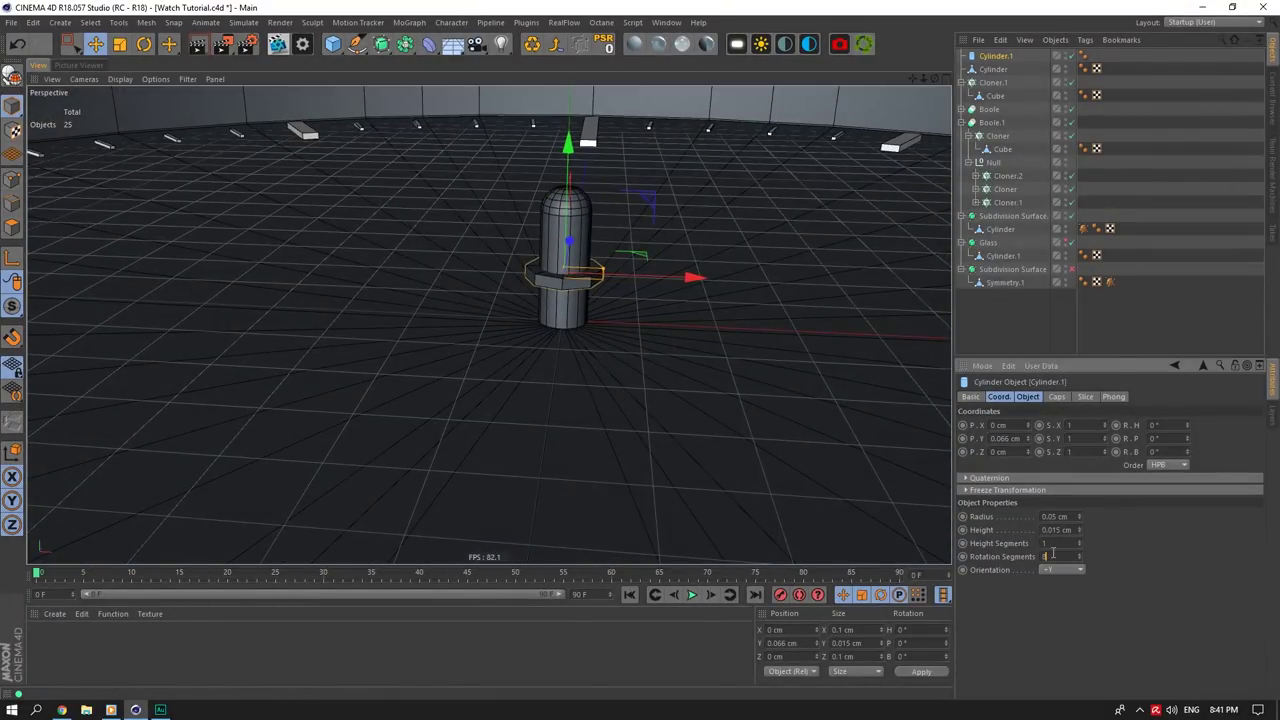
{"action": "scroll", "coordinate": [1053, 553], "scroll_direction": "up", "scroll_amount": 1}
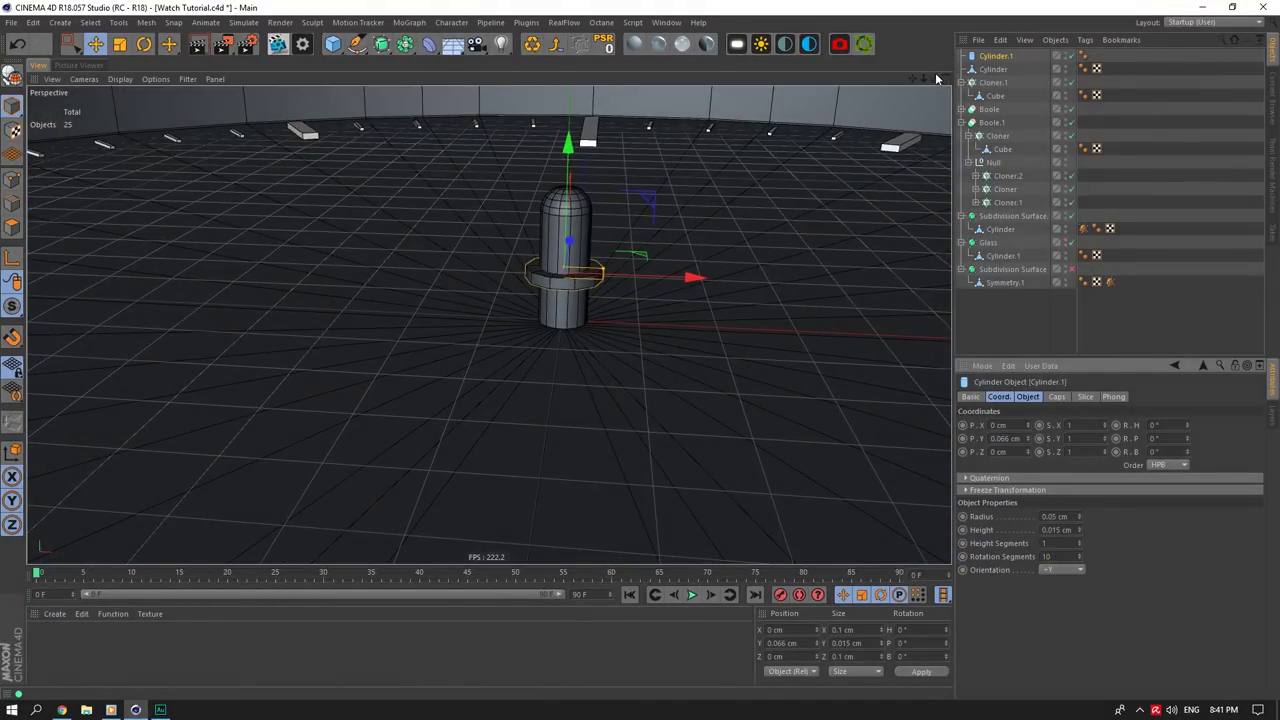
{"action": "left_click_drag", "start_coordinate": [936, 78], "coordinate": [924, 97]}
{"action": "left_click", "coordinate": [65, 710]}
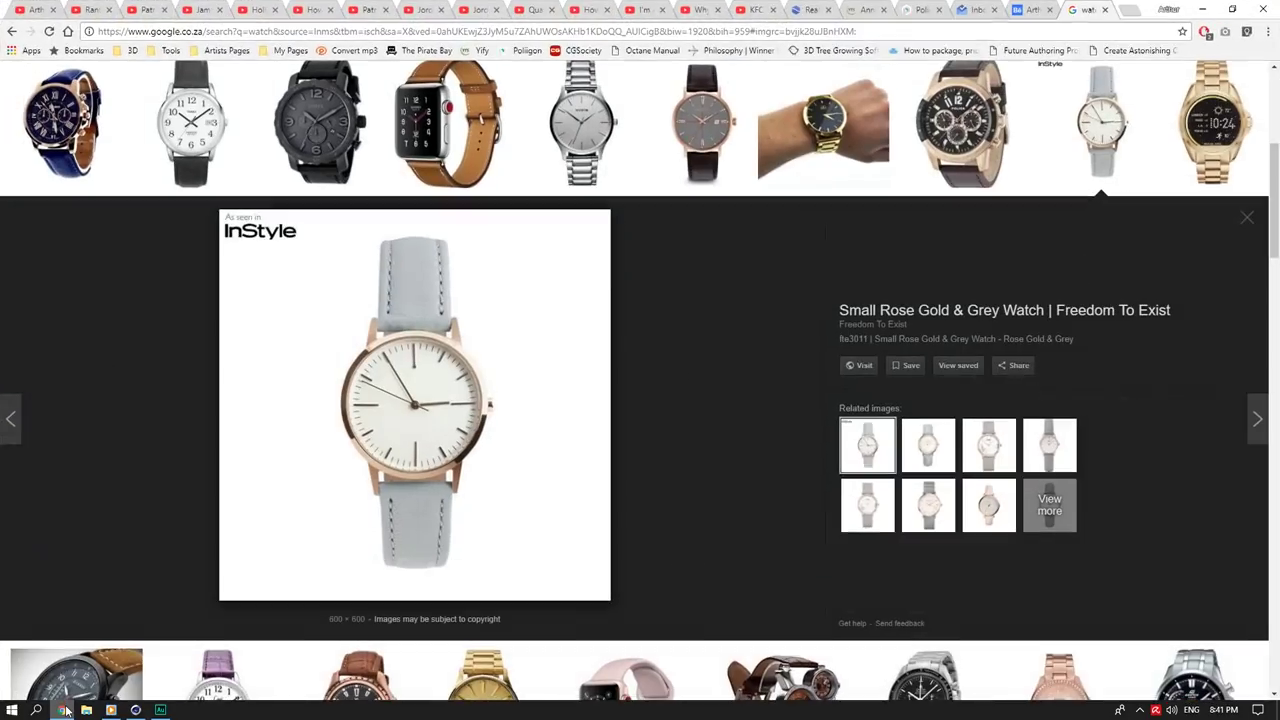
{"action": "left_click", "coordinate": [66, 711]}
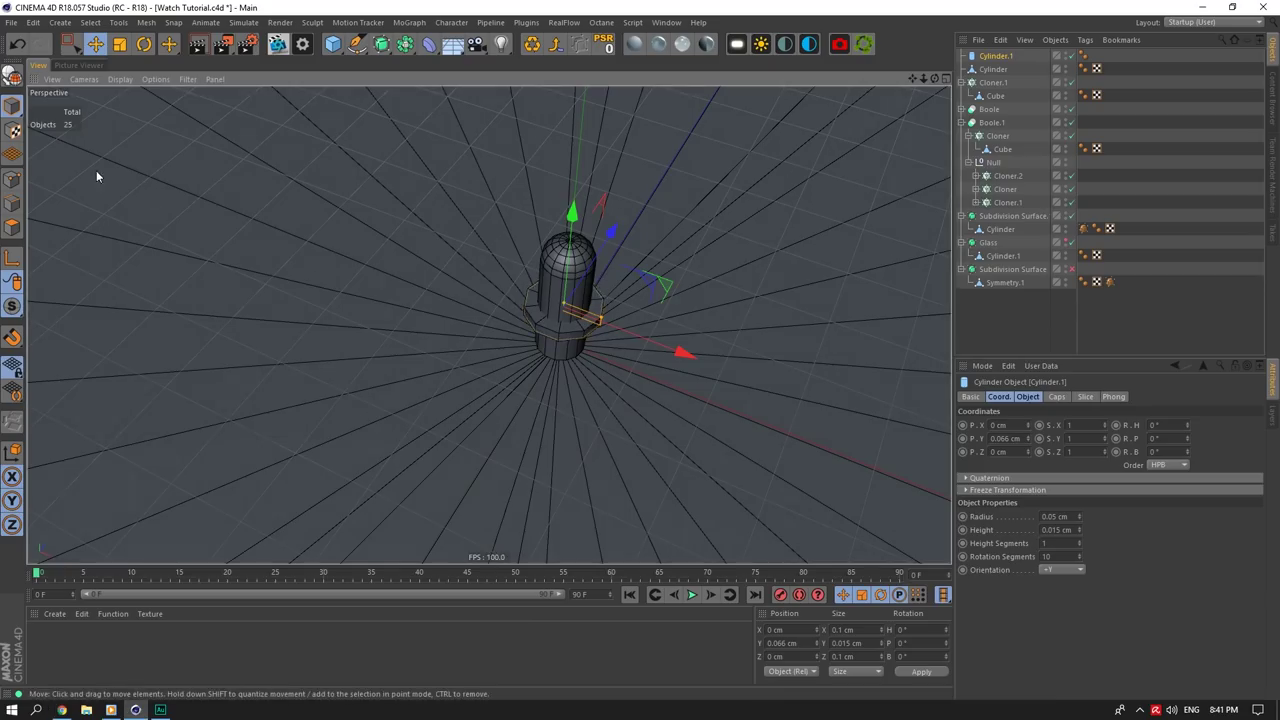
Step: Duplicate the ring cylinder as a disabled backup copy and make the original Cylinder.1 editable
{"action": "scroll", "coordinate": [180, 226], "scroll_direction": "down", "scroll_amount": 3}
{"action": "left_click_drag", "start_coordinate": [991, 54], "coordinate": [989, 53], "text": "ctrl"}
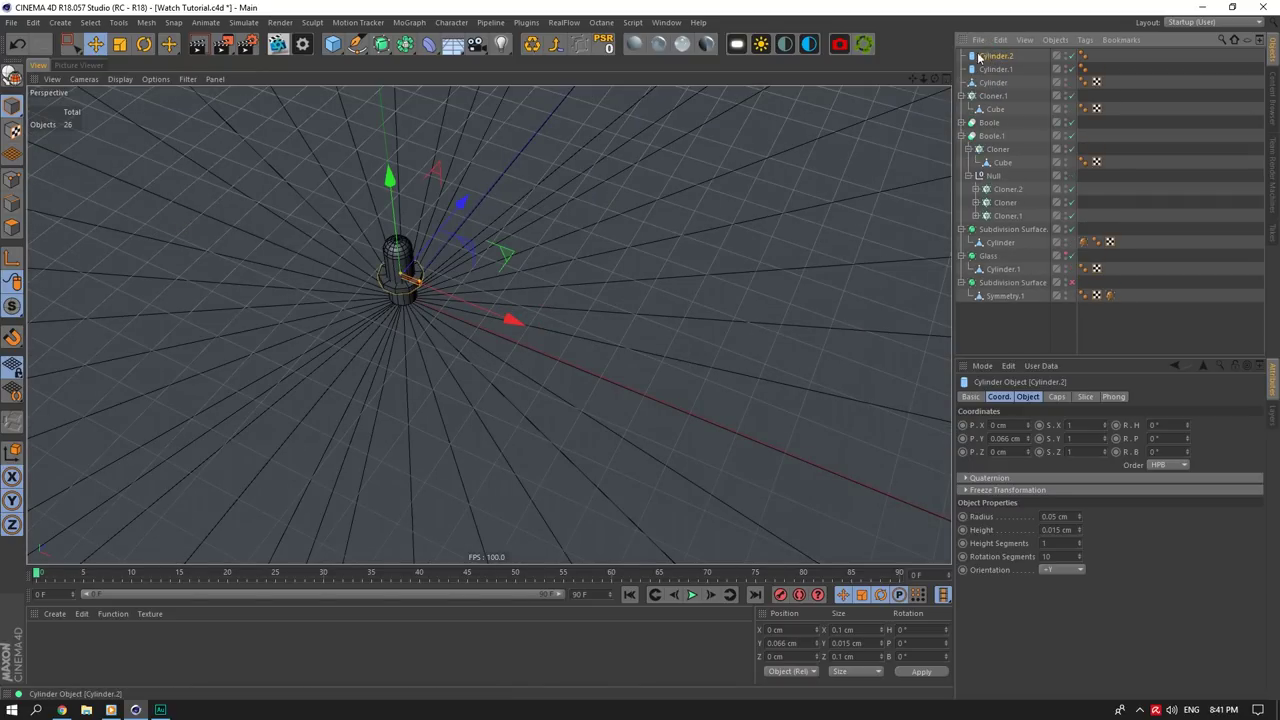
{"action": "middle_click_drag", "start_coordinate": [400, 275], "coordinate": [535, 275], "text": "alt"}
{"action": "left_click", "coordinate": [1032, 69]}
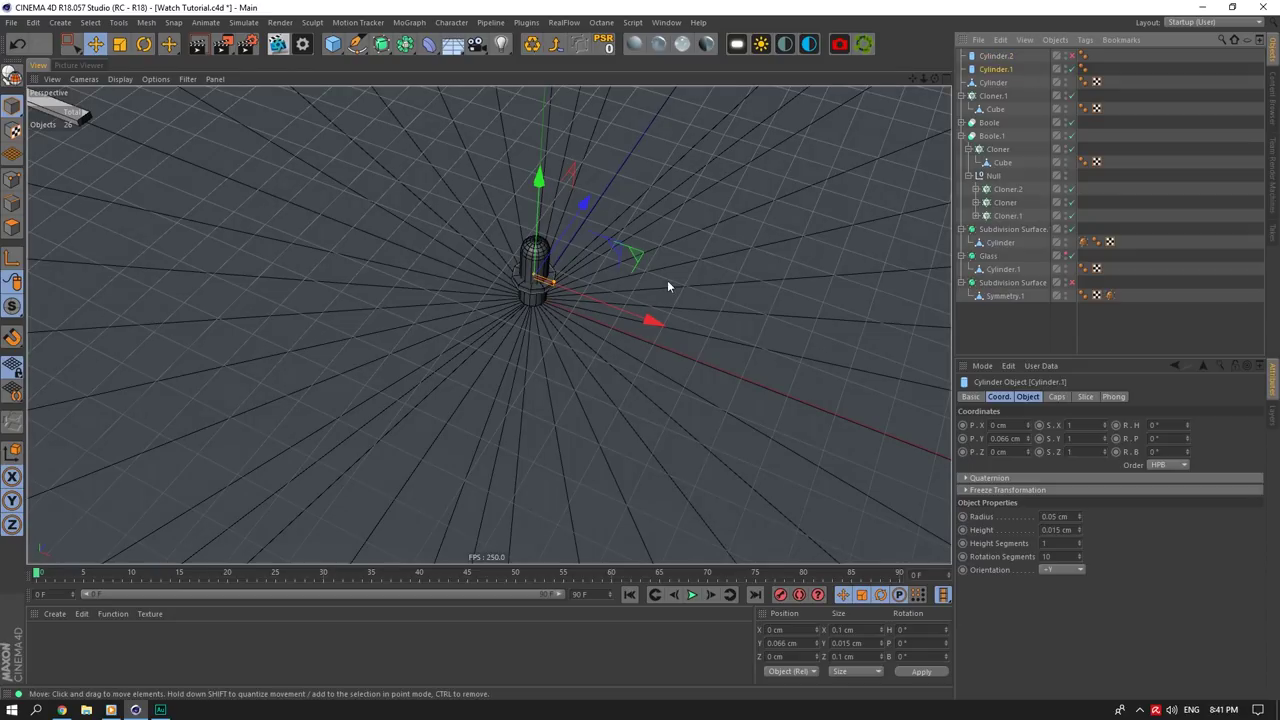
{"action": "left_click", "coordinate": [75, 45]}
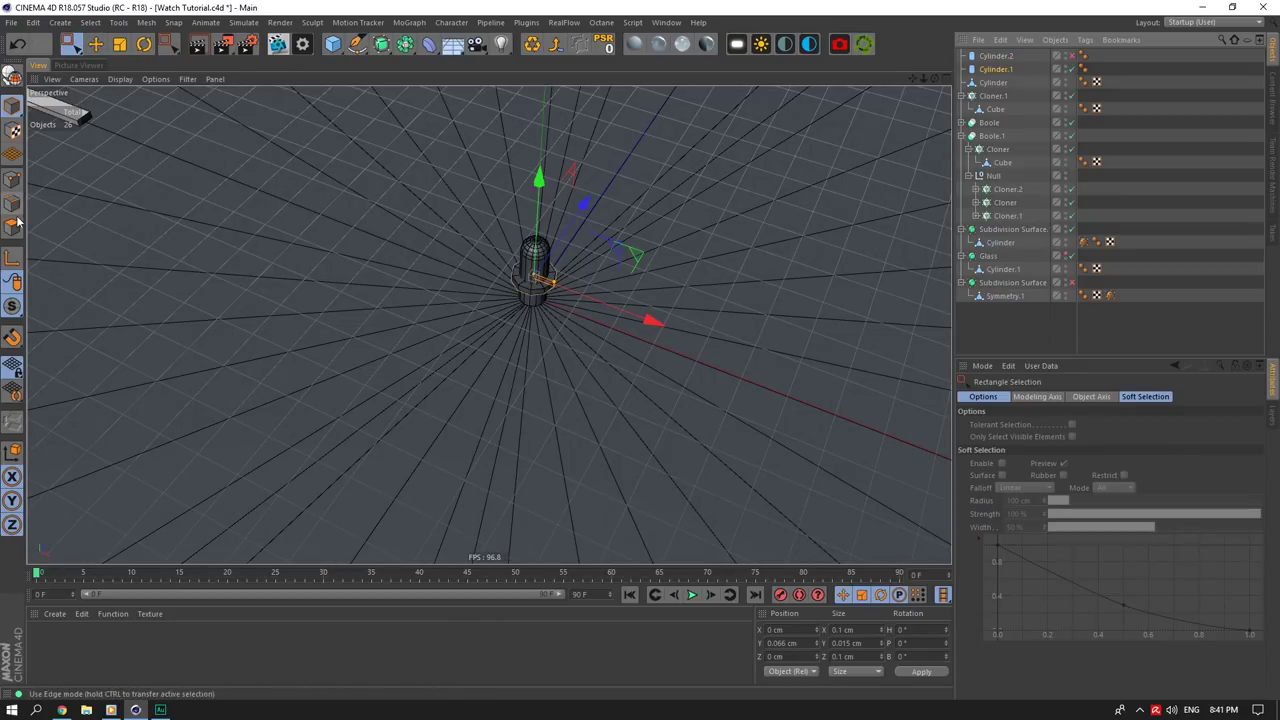
{"action": "left_click", "coordinate": [534, 46]}
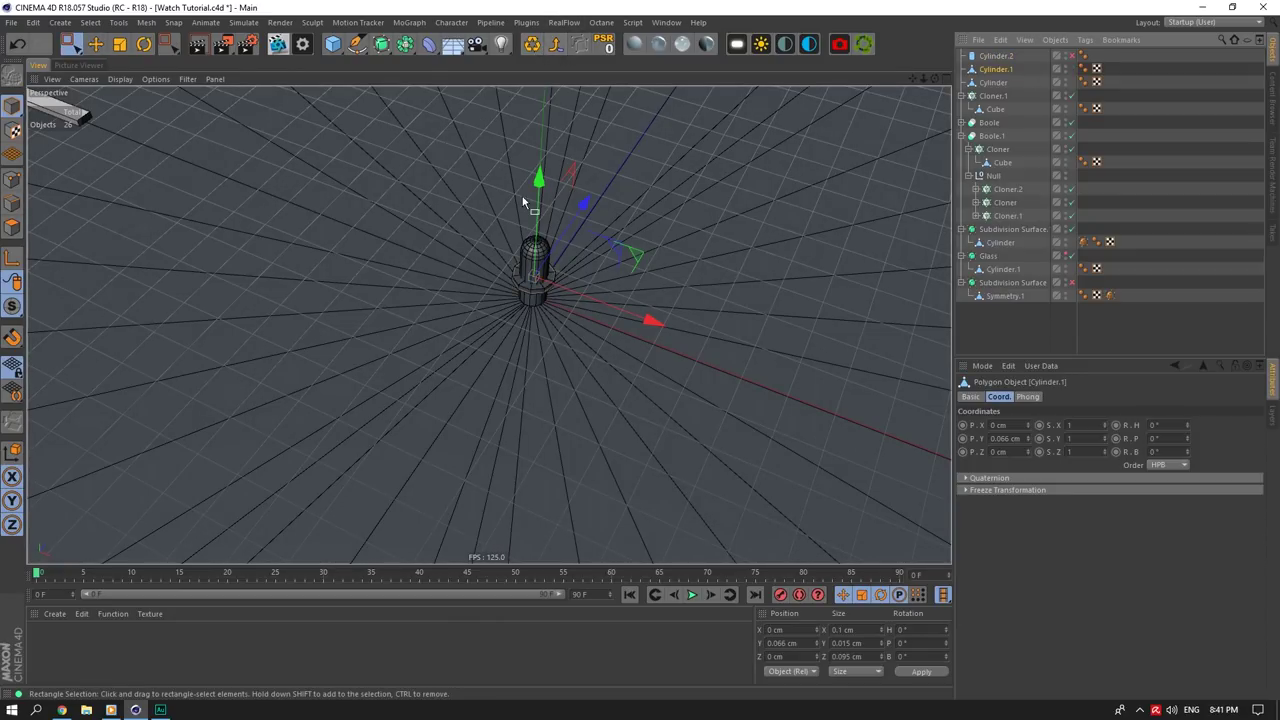
Step: Select one side polygon of the ring and scale it in X to about 0.039 cm wide
{"action": "left_click", "coordinate": [11, 225]}
{"action": "scroll", "coordinate": [461, 337], "scroll_direction": "up", "scroll_amount": 1}
{"action": "key", "text": "e"}
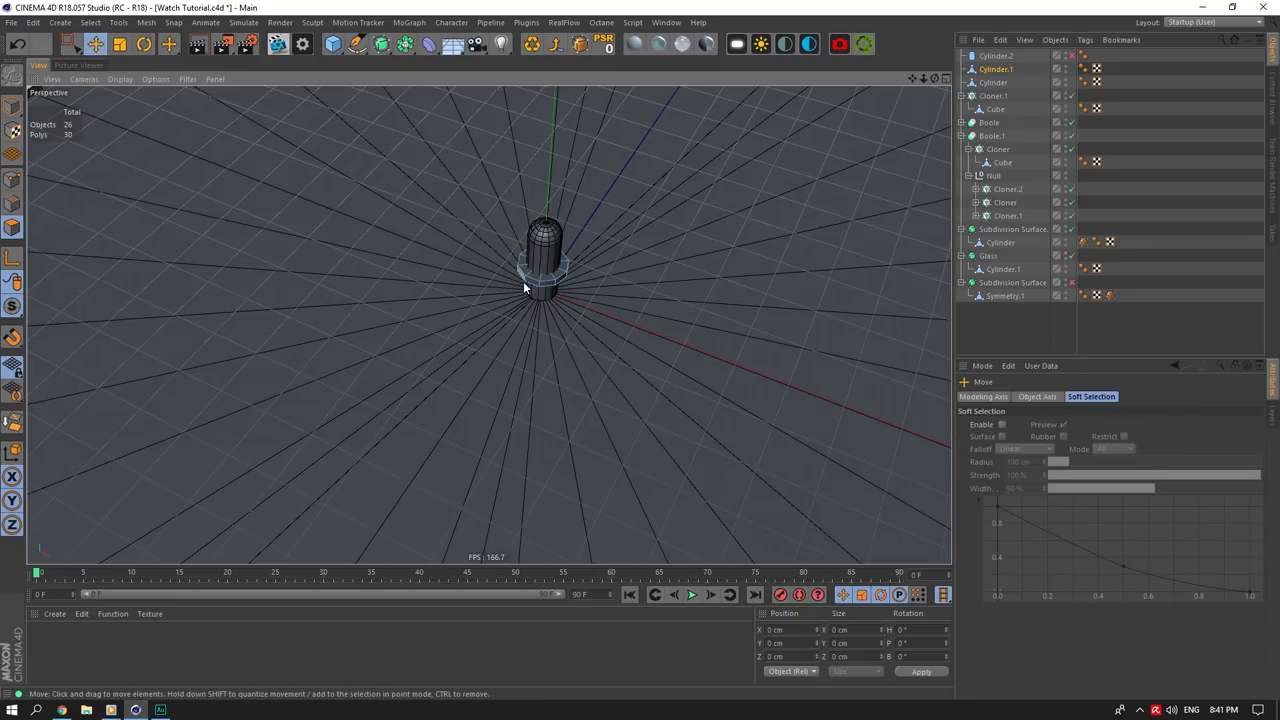
{"action": "left_click", "coordinate": [533, 280]}
{"action": "left_click", "coordinate": [121, 46]}
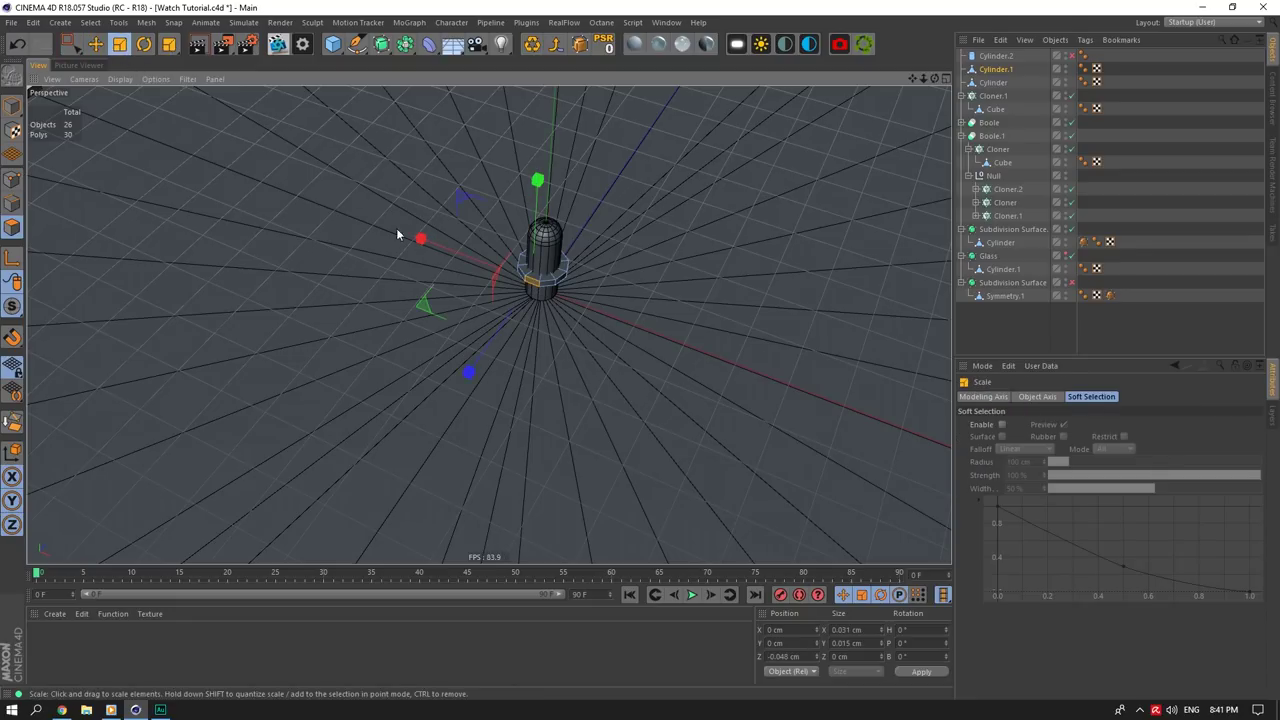
{"action": "right_click", "coordinate": [558, 298]}
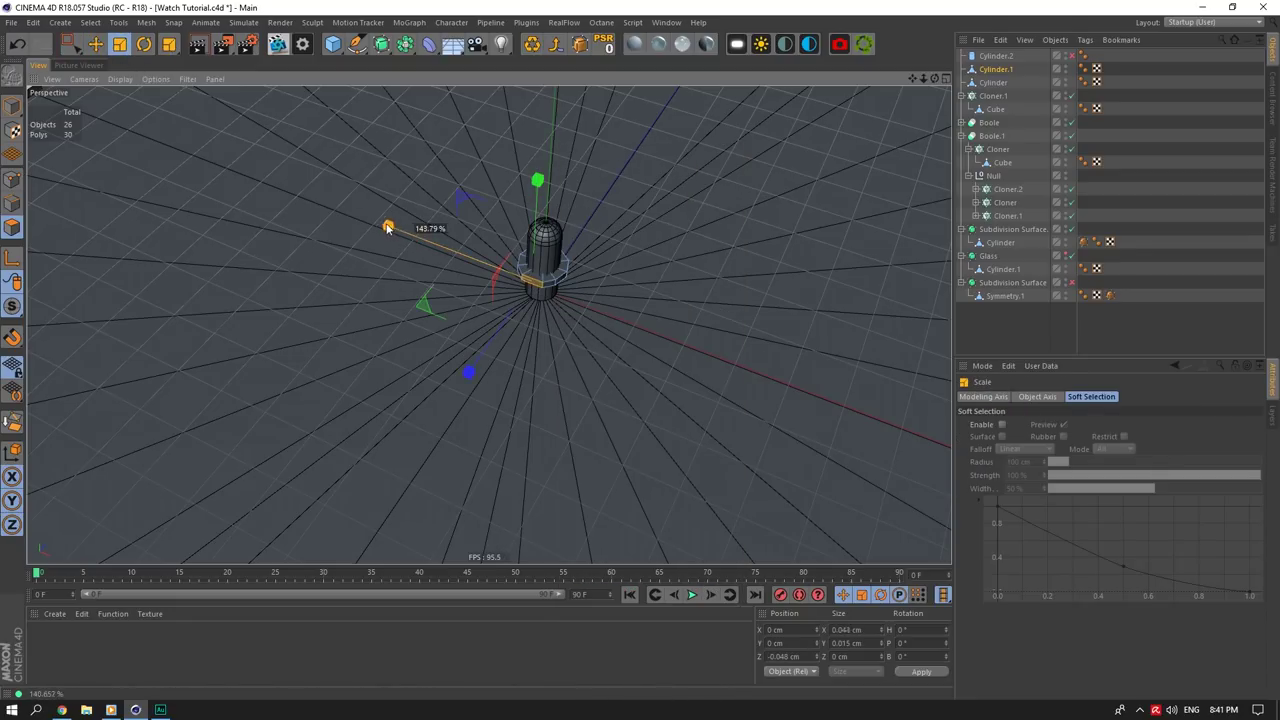
{"action": "left_click_drag", "start_coordinate": [405, 233], "coordinate": [407, 234]}
Step: Extrude the selected side polygon outward by about 0.79 cm to form a watch hand, checking its length against the reference photo
{"action": "left_click", "coordinate": [63, 712]}
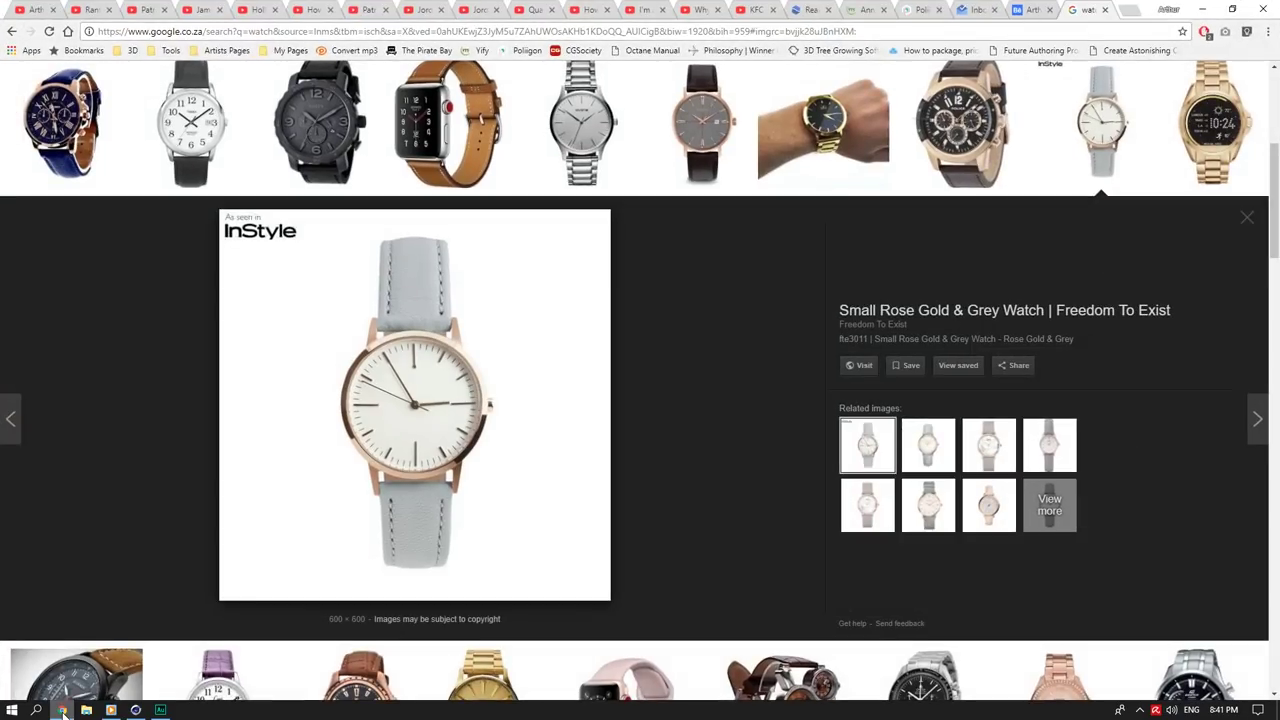
{"action": "left_click", "coordinate": [64, 714]}
{"action": "scroll", "coordinate": [482, 368], "scroll_direction": "down", "scroll_amount": 4}
{"action": "right_click", "coordinate": [516, 313]}
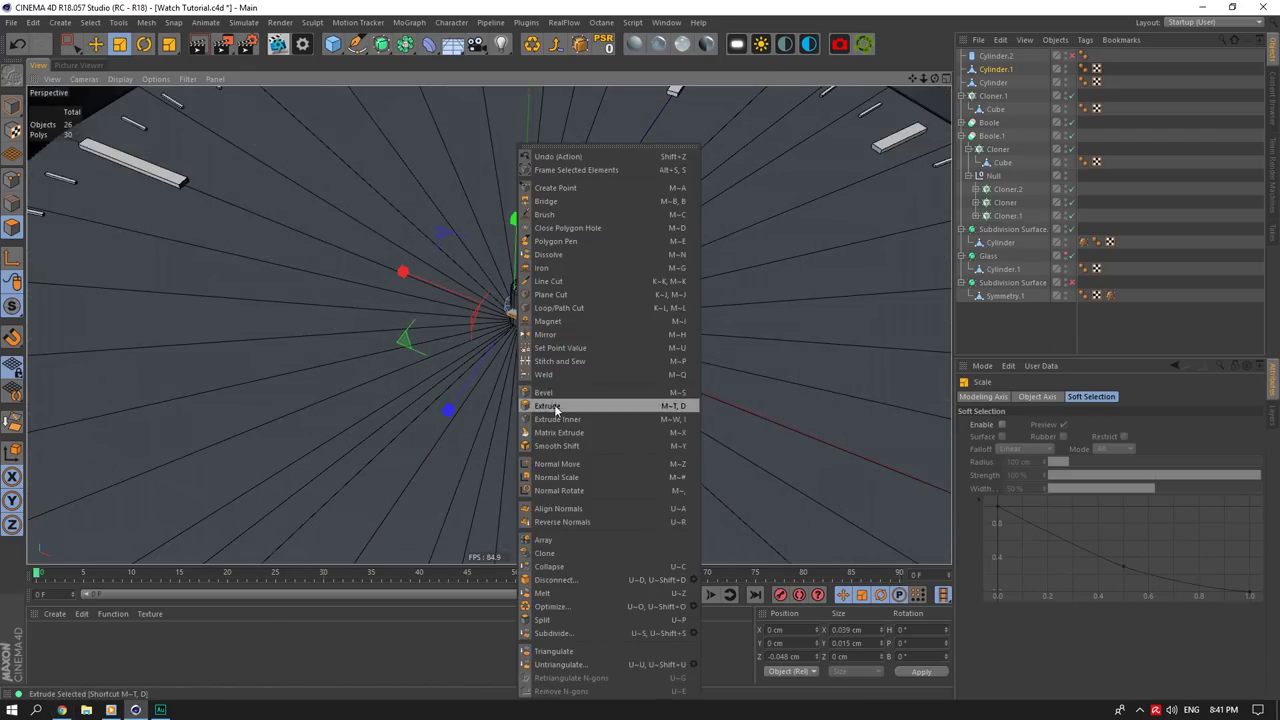
{"action": "left_click", "coordinate": [556, 408]}
{"action": "left_click_drag", "start_coordinate": [460, 400], "coordinate": [665, 391]}
{"action": "scroll", "coordinate": [632, 398], "scroll_direction": "down", "scroll_amount": 4}
{"action": "scroll", "coordinate": [456, 450], "scroll_direction": "up", "scroll_amount": 3}
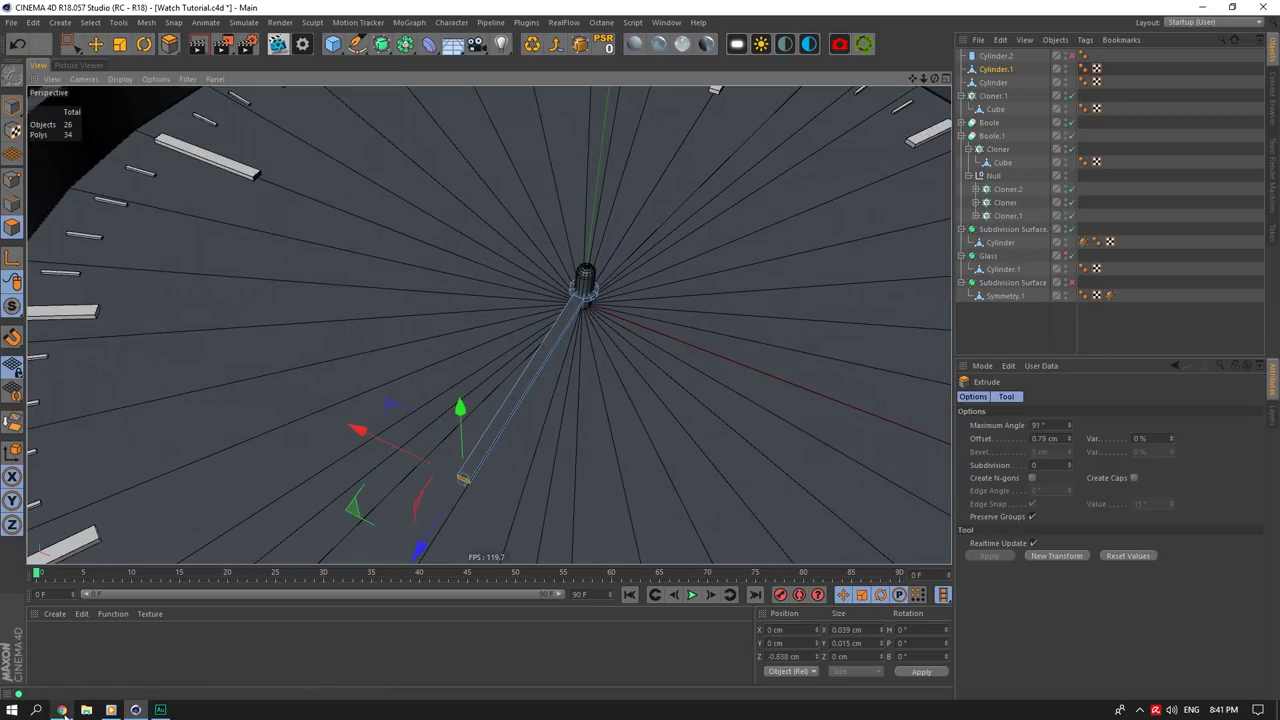
{"action": "left_click", "coordinate": [64, 713]}
{"action": "left_click", "coordinate": [64, 715]}
{"action": "scroll", "coordinate": [571, 474], "scroll_direction": "down", "scroll_amount": 4}
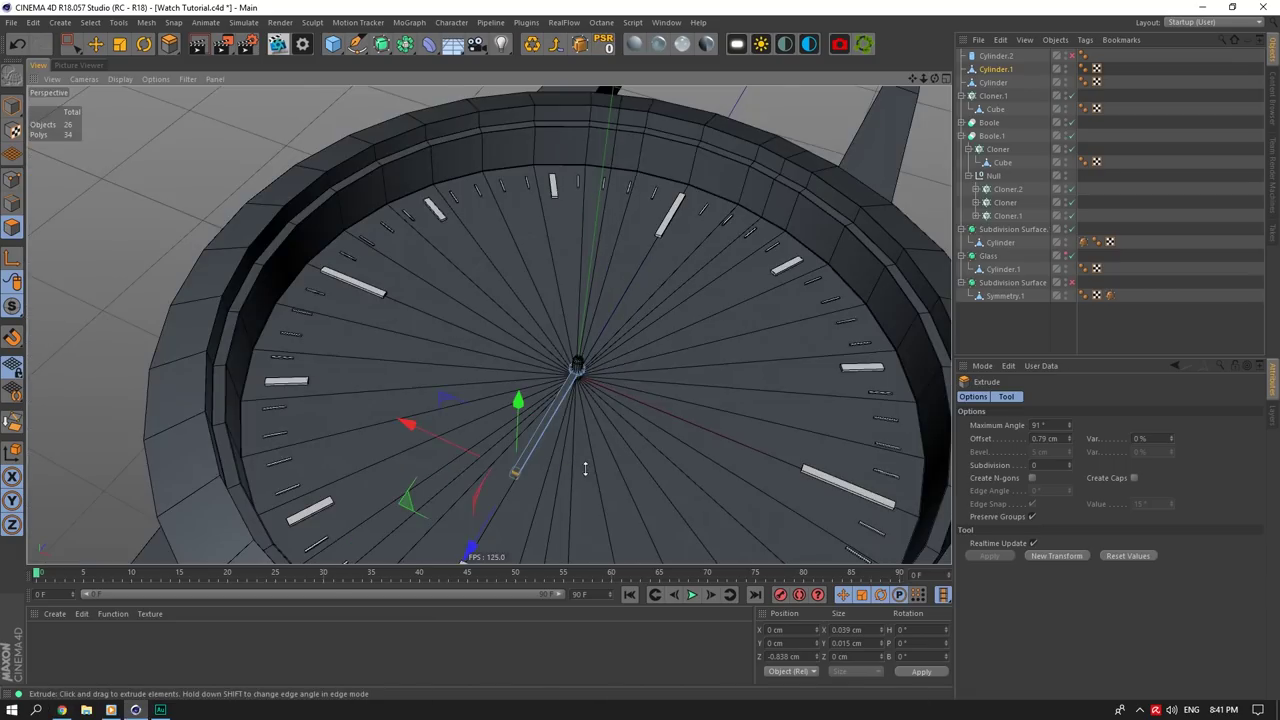
Step: Compare the extruded hand's width and length around the centre pin with the hands in the reference watch photo
{"action": "scroll", "coordinate": [578, 499], "scroll_direction": "down", "scroll_amount": 2}
{"action": "scroll", "coordinate": [584, 495], "scroll_direction": "up", "scroll_amount": 2}
{"action": "left_click", "coordinate": [62, 711]}
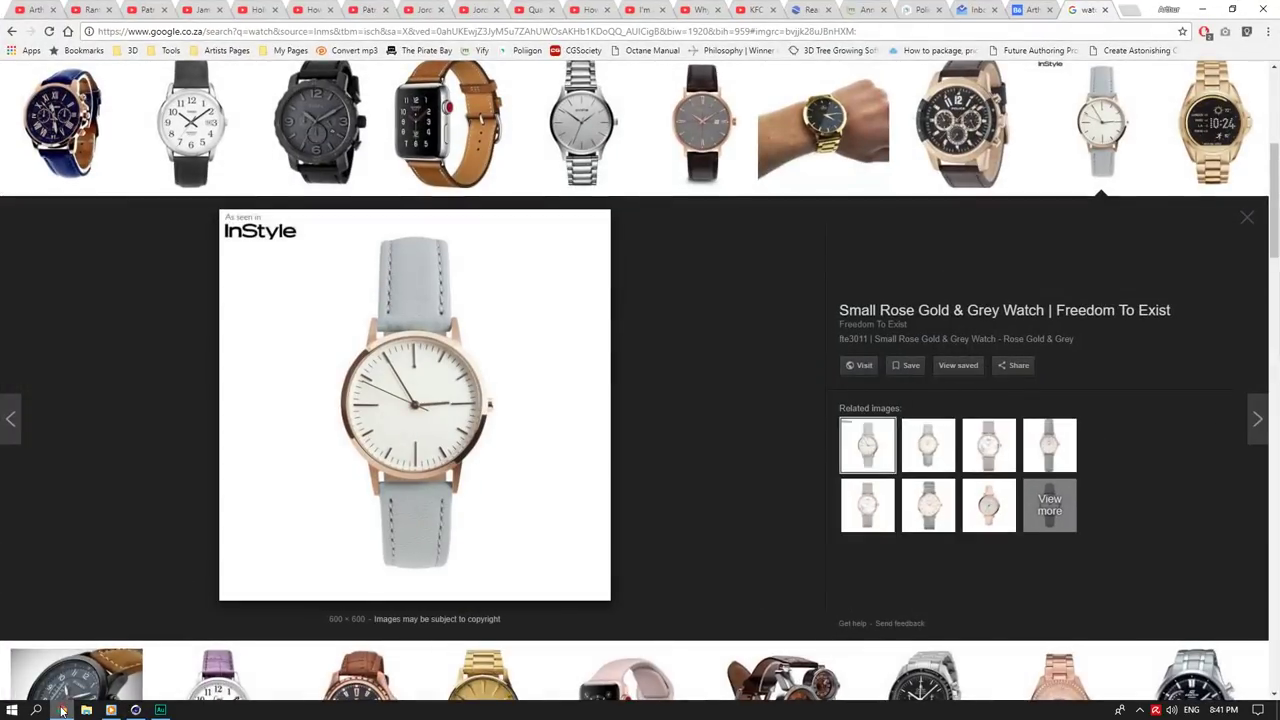
{"action": "left_click", "coordinate": [62, 710]}
{"action": "left_click", "coordinate": [62, 710]}
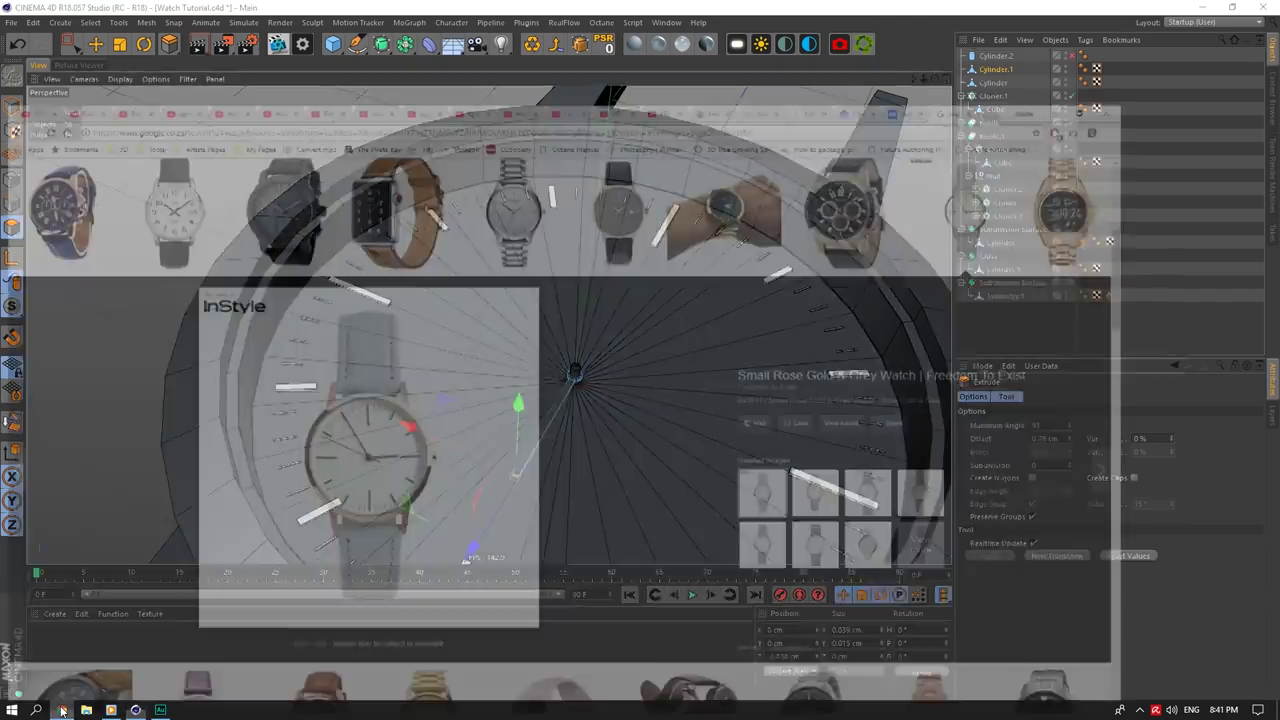
{"action": "left_click", "coordinate": [62, 710]}
{"action": "scroll", "coordinate": [654, 451], "scroll_direction": "up", "scroll_amount": 2}
{"action": "scroll", "coordinate": [540, 328], "scroll_direction": "up", "scroll_amount": 2}
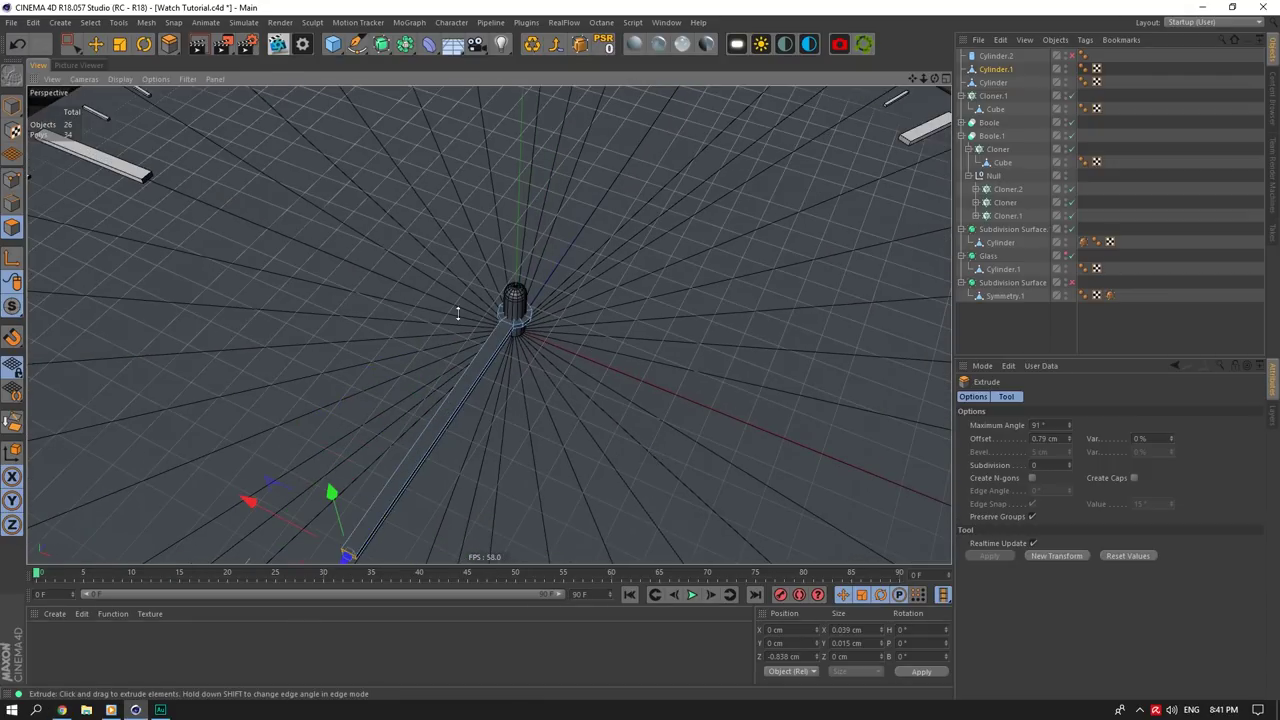
{"action": "scroll", "coordinate": [486, 329], "scroll_direction": "down", "scroll_amount": 5}
{"action": "scroll", "coordinate": [487, 330], "scroll_direction": "up", "scroll_amount": 3}
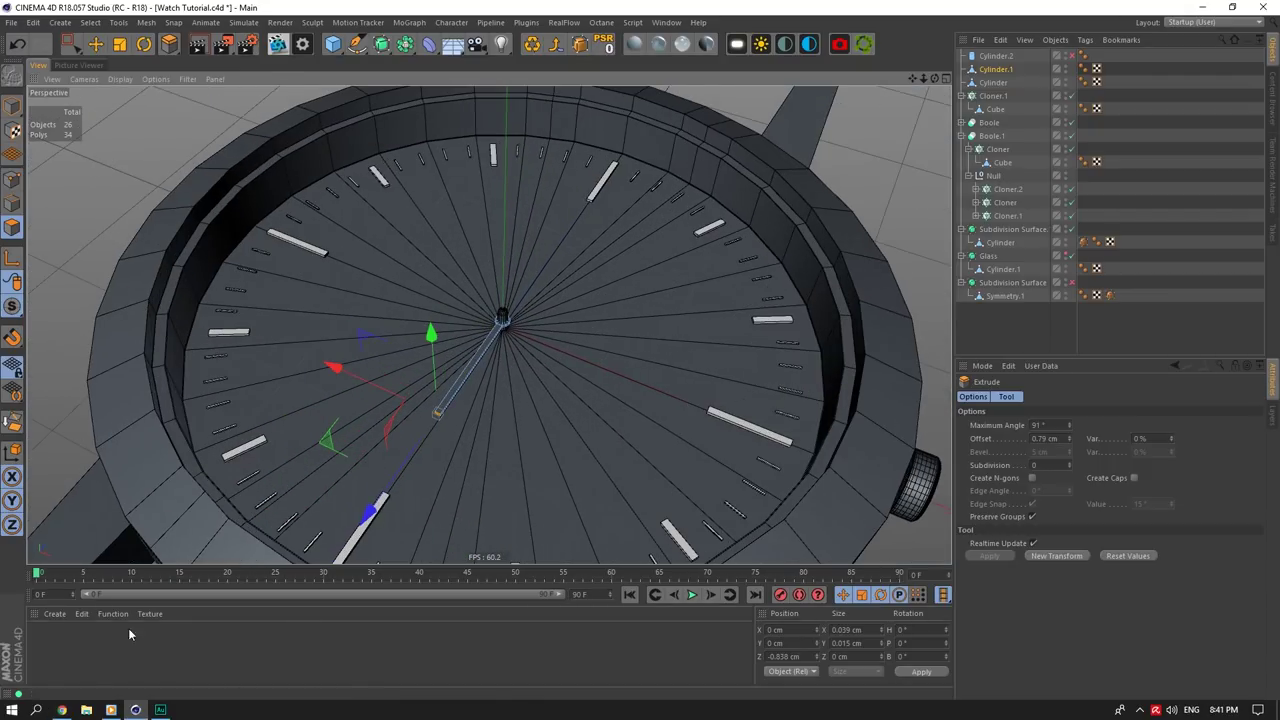
{"action": "left_click", "coordinate": [62, 711]}
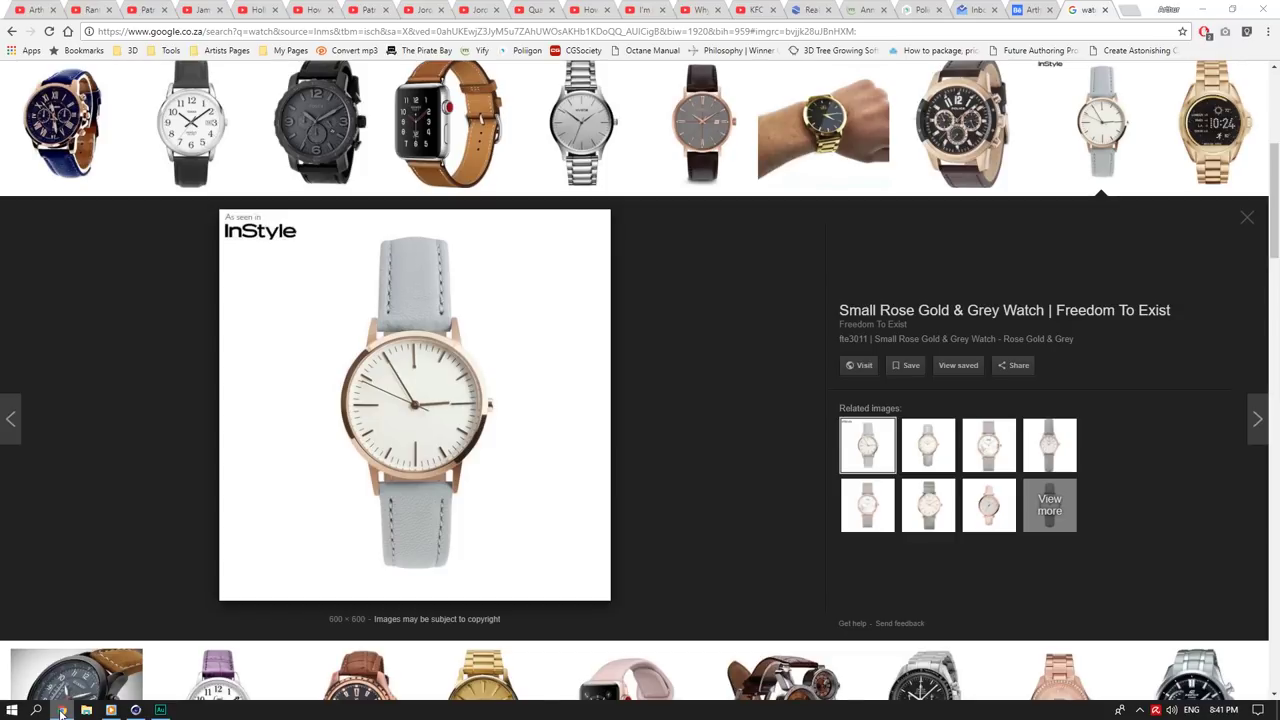
{"action": "left_click", "coordinate": [62, 711]}
{"action": "left_click", "coordinate": [62, 711]}
{"action": "left_click", "coordinate": [62, 711]}
Step: Undo the hand extrusion and scale all of the ring's polygons in X and Z to about 0.154 by 0.146 cm
{"action": "scroll", "coordinate": [509, 360], "scroll_direction": "up", "scroll_amount": 2}
{"action": "scroll", "coordinate": [441, 246], "scroll_direction": "up", "scroll_amount": 4}
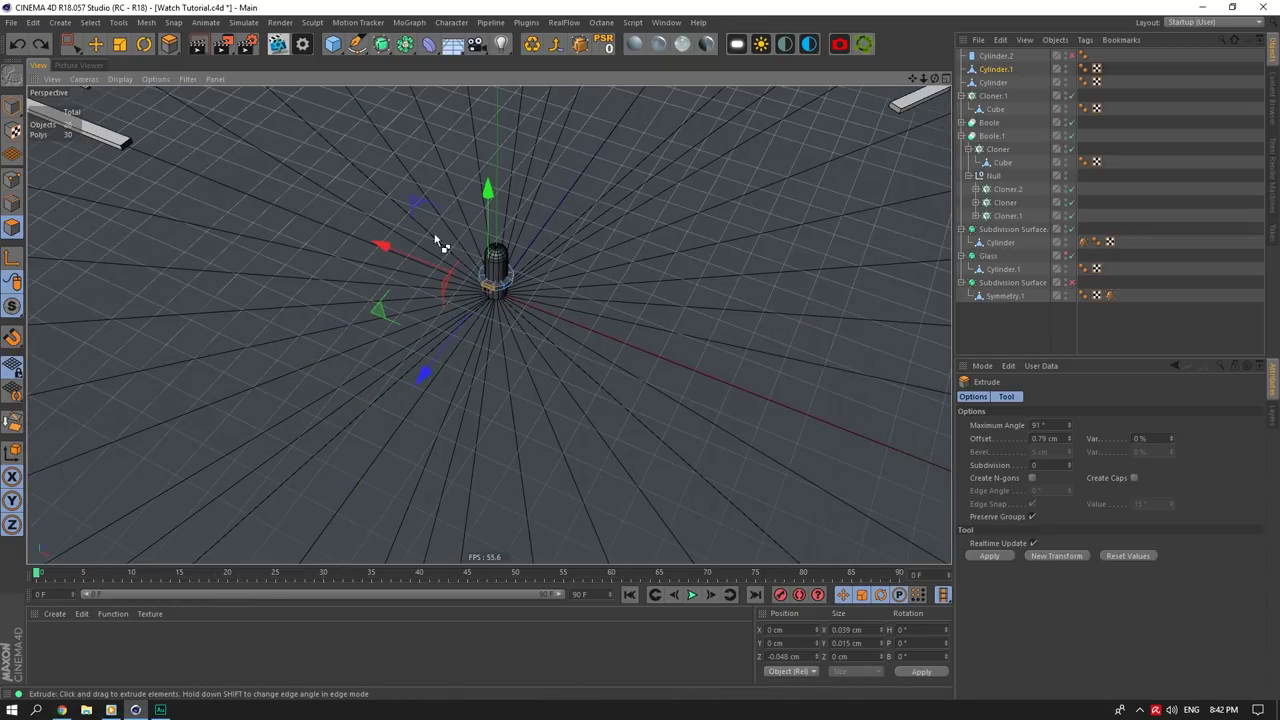
{"action": "left_click", "coordinate": [73, 45]}
{"action": "key", "text": "ctrl+a"}
{"action": "left_click", "coordinate": [119, 45]}
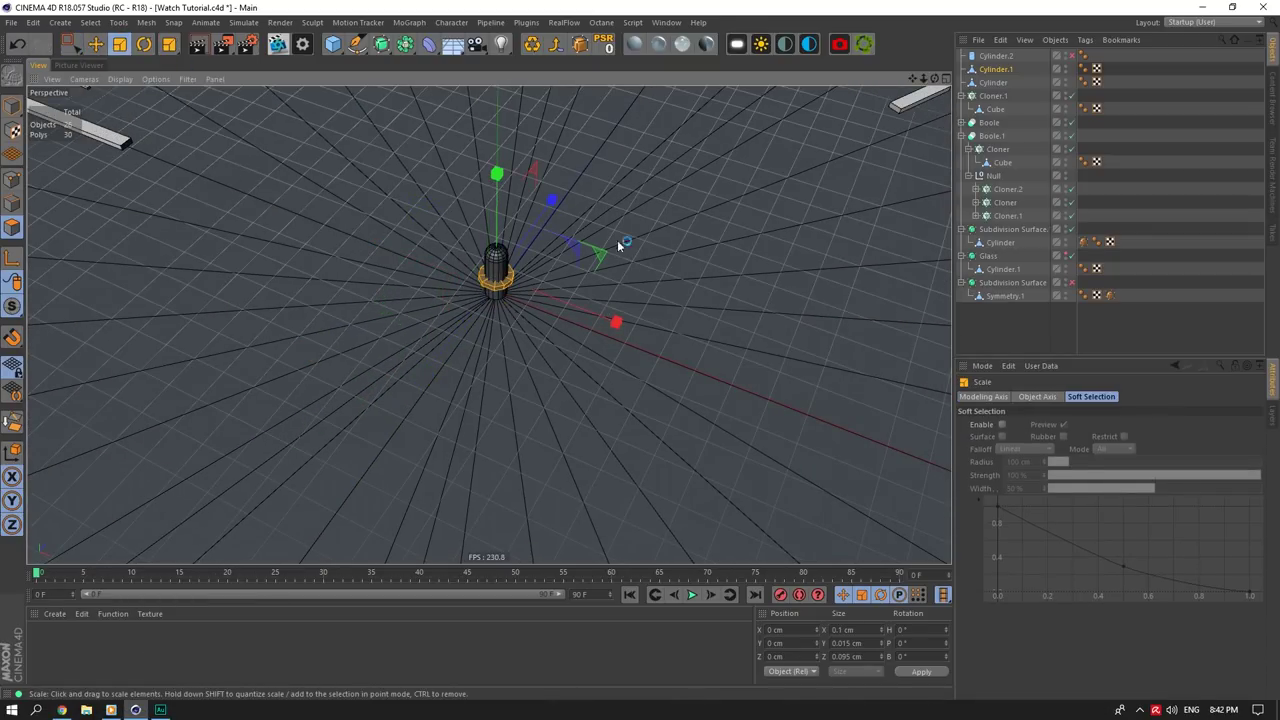
{"action": "left_click_drag", "start_coordinate": [599, 250], "coordinate": [864, 224]}
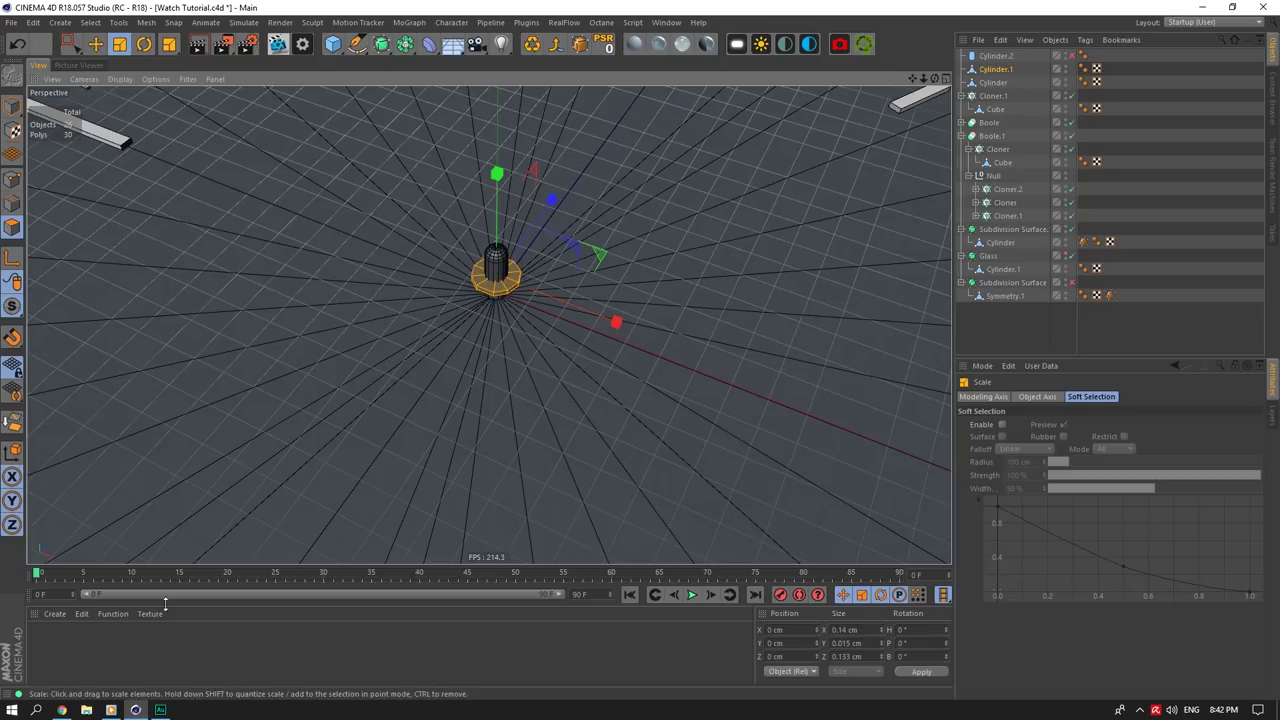
{"action": "left_click", "coordinate": [62, 710]}
{"action": "left_click", "coordinate": [62, 710]}
{"action": "left_click_drag", "start_coordinate": [604, 260], "coordinate": [630, 249]}
{"action": "scroll", "coordinate": [390, 346], "scroll_direction": "down", "scroll_amount": 3}
{"action": "scroll", "coordinate": [374, 348], "scroll_direction": "up", "scroll_amount": 1}
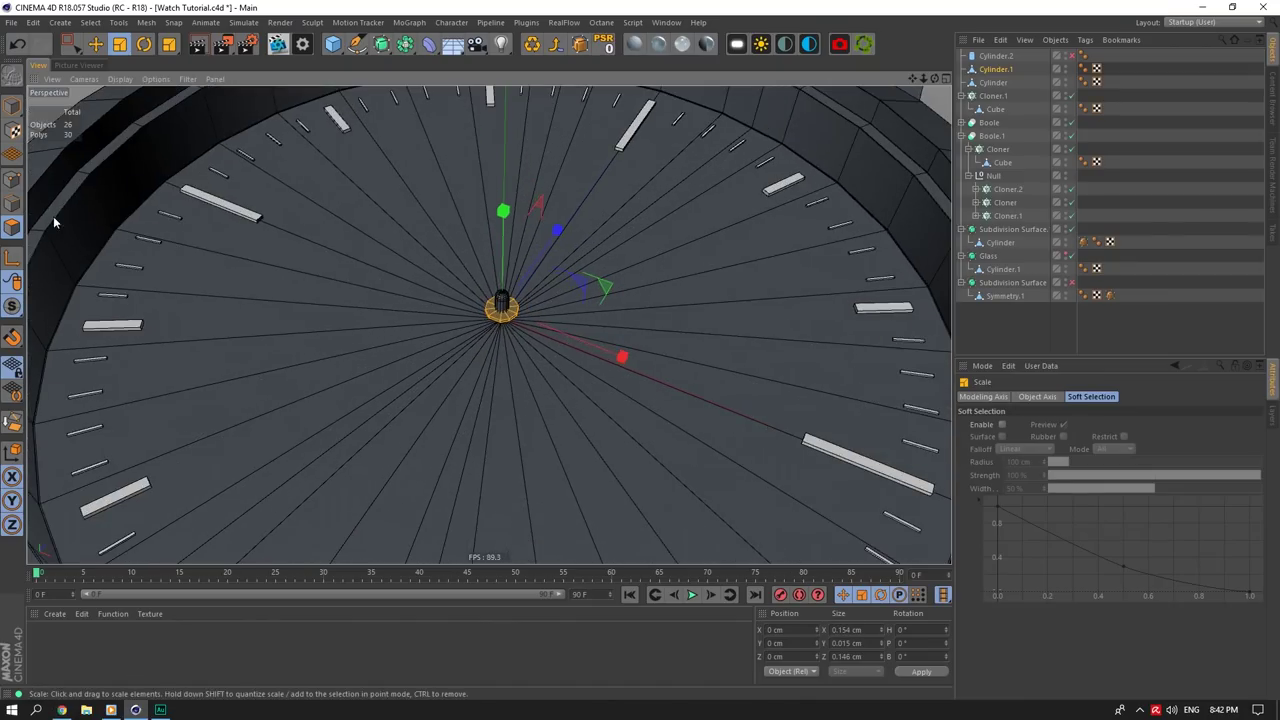
Step: Select one side polygon of the enlarged ring and extrude it outward by about 0.84 cm to form the hand
{"action": "left_click", "coordinate": [96, 45]}
{"action": "left_click", "coordinate": [498, 321]}
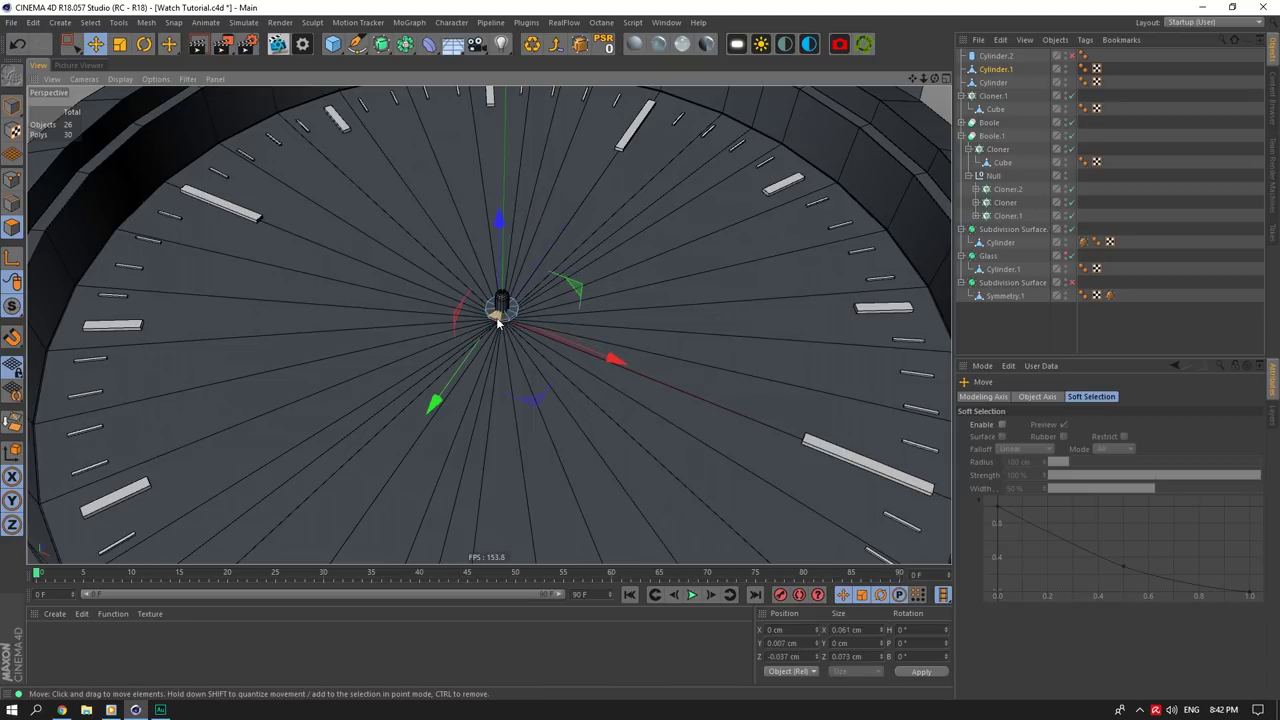
{"action": "left_click", "coordinate": [499, 325]}
{"action": "right_click", "coordinate": [498, 324]}
{"action": "left_click", "coordinate": [523, 409]}
{"action": "left_click_drag", "start_coordinate": [560, 381], "coordinate": [644, 381]}
{"action": "scroll", "coordinate": [545, 391], "scroll_direction": "down", "scroll_amount": 4}
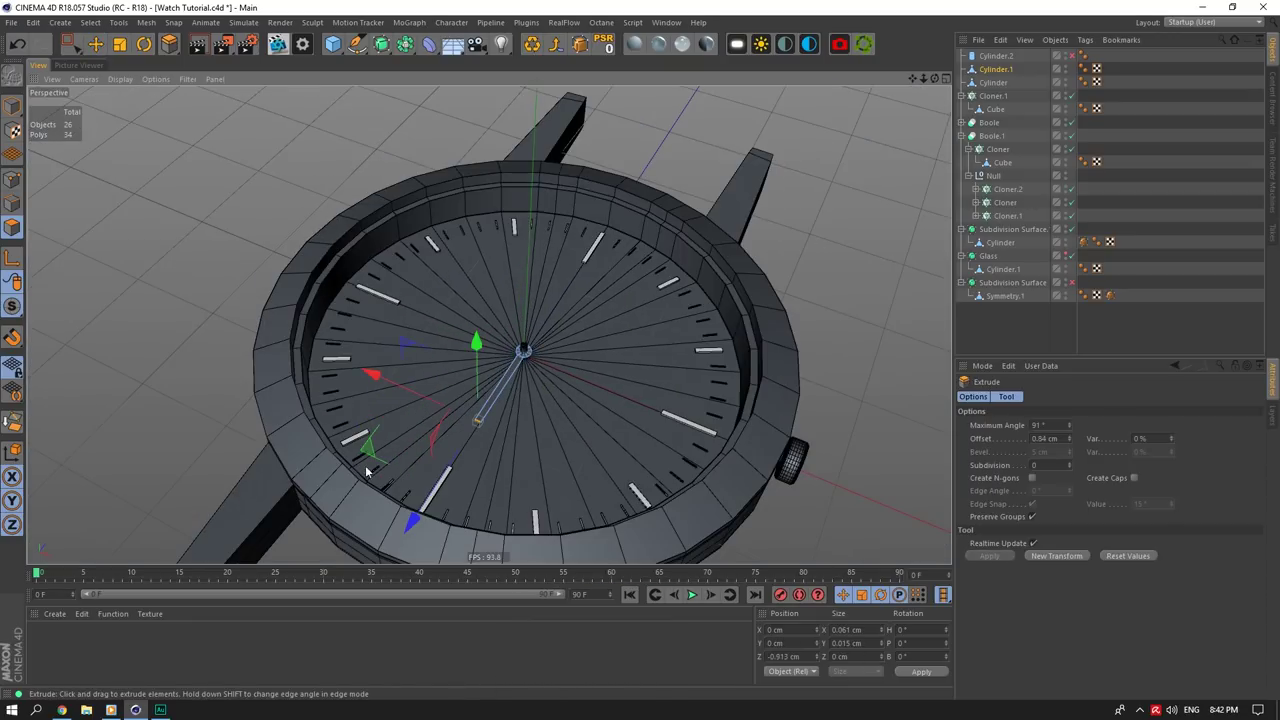
Step: Check the hand's length against the reference photo and pull its end polygon inward to about -0.753 cm in Z
{"action": "left_click", "coordinate": [57, 710]}
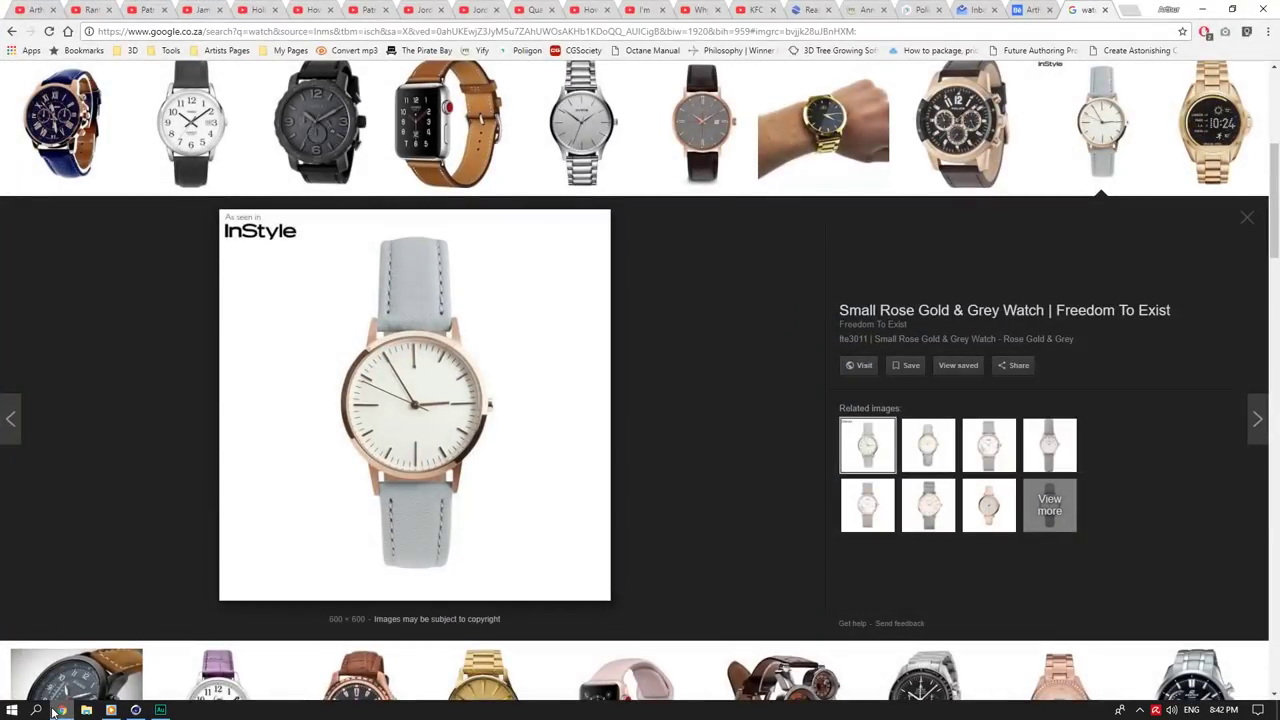
{"action": "left_click", "coordinate": [57, 710]}
{"action": "left_click", "coordinate": [57, 710]}
{"action": "left_click", "coordinate": [57, 710]}
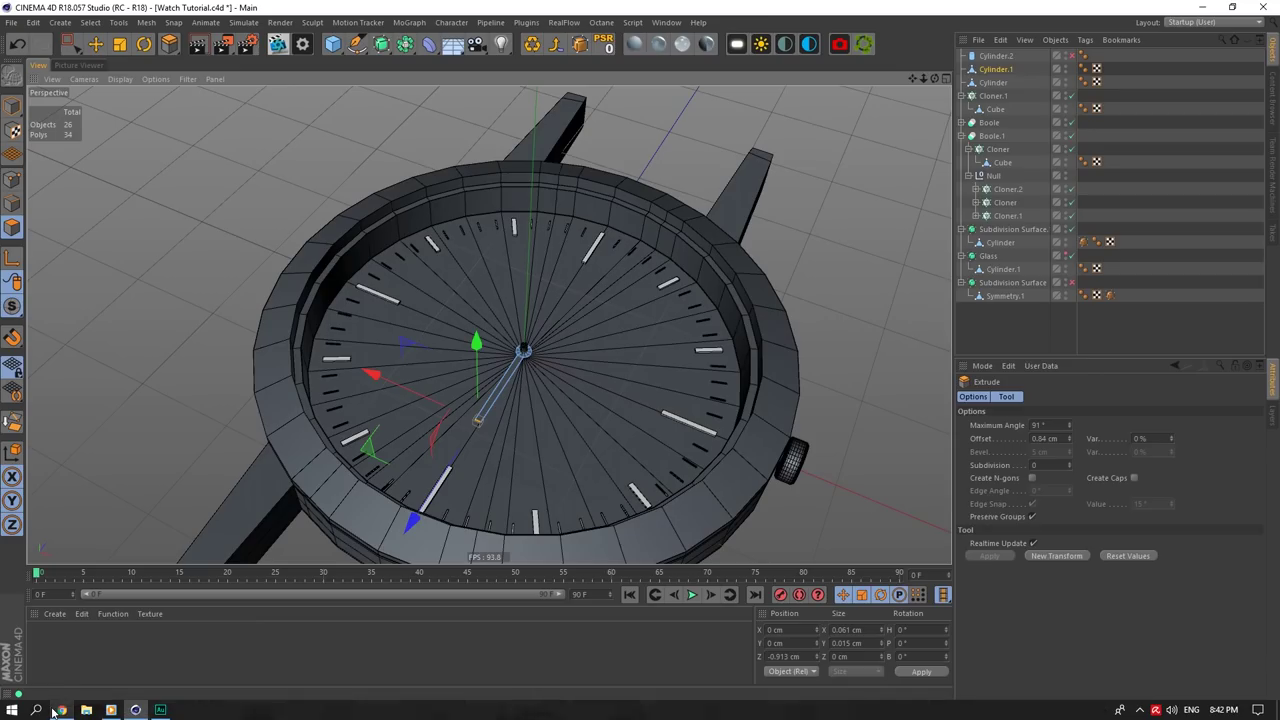
{"action": "left_click", "coordinate": [57, 710]}
{"action": "left_click", "coordinate": [57, 710]}
{"action": "left_click", "coordinate": [57, 710]}
{"action": "left_click", "coordinate": [57, 710]}
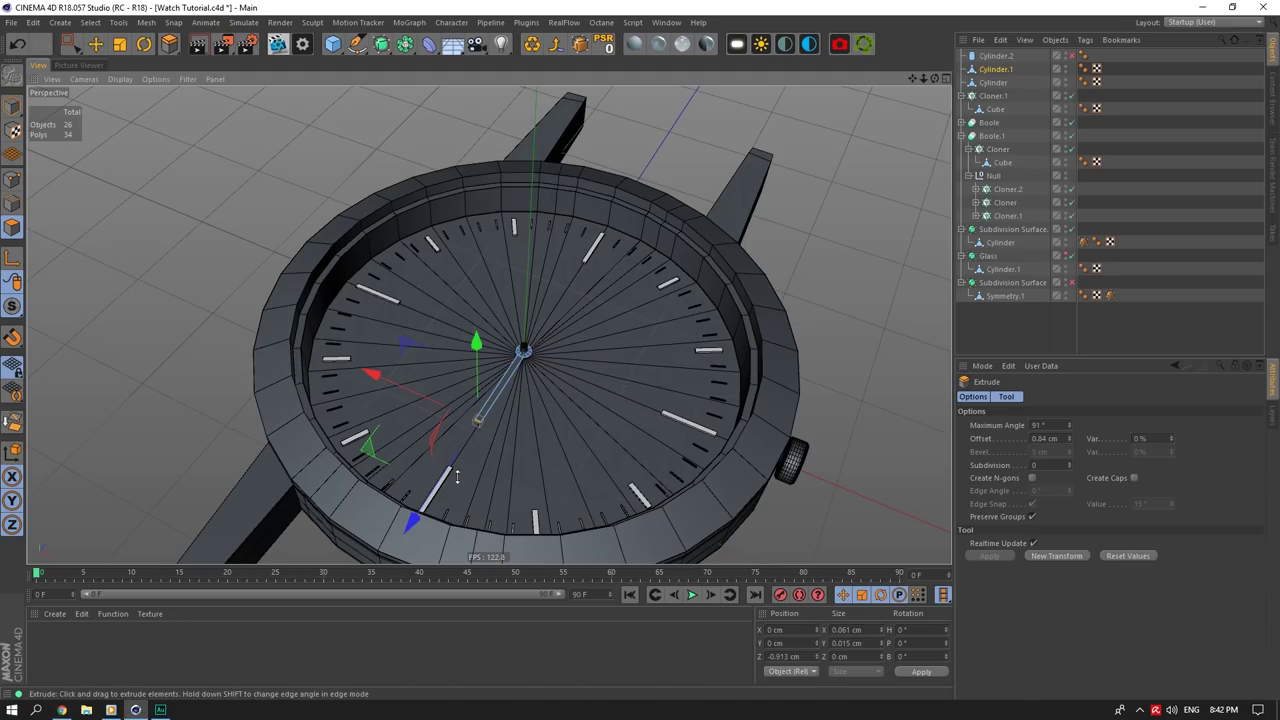
{"action": "left_click_drag", "start_coordinate": [456, 477], "coordinate": [448, 489]}
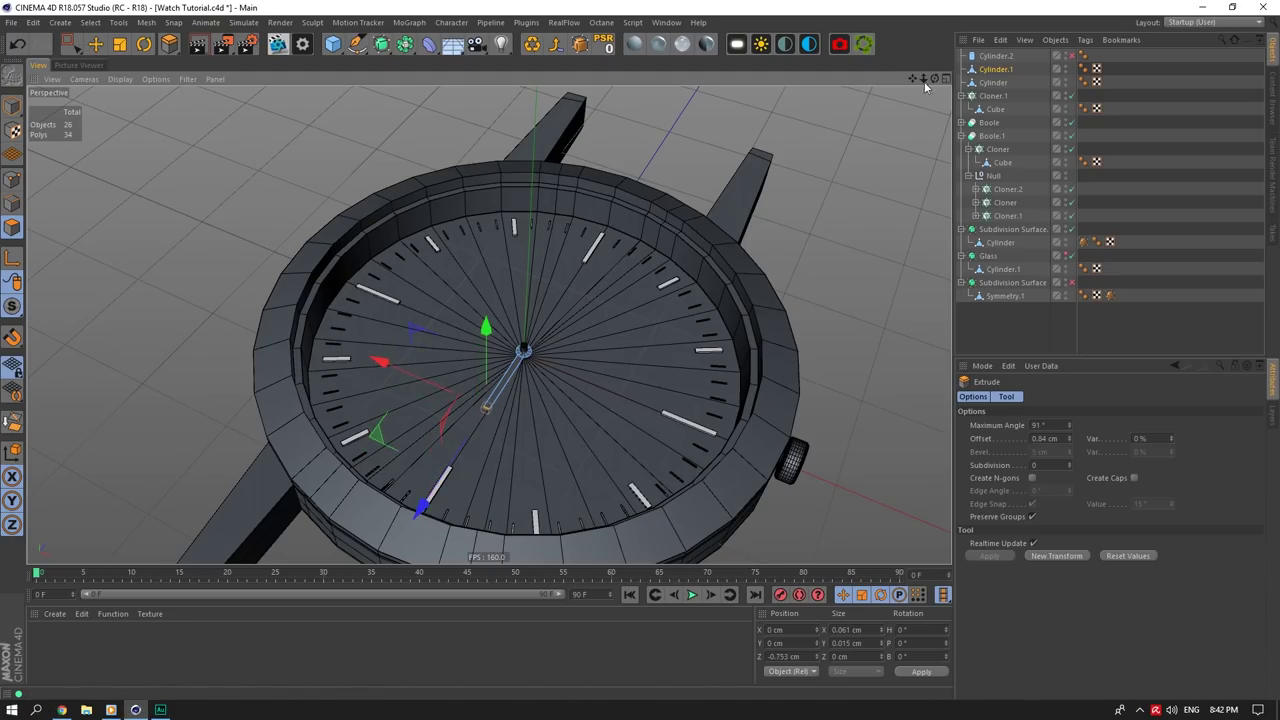
Step: Enable the backup ring Cylinder.2 and raise it above the first hand to about 0.096 cm in Y, checking the reference photo
{"action": "left_click_drag", "start_coordinate": [934, 79], "coordinate": [923, 95]}
{"action": "scroll", "coordinate": [551, 408], "scroll_direction": "up", "scroll_amount": 5}
{"action": "scroll", "coordinate": [386, 300], "scroll_direction": "up", "scroll_amount": 2}
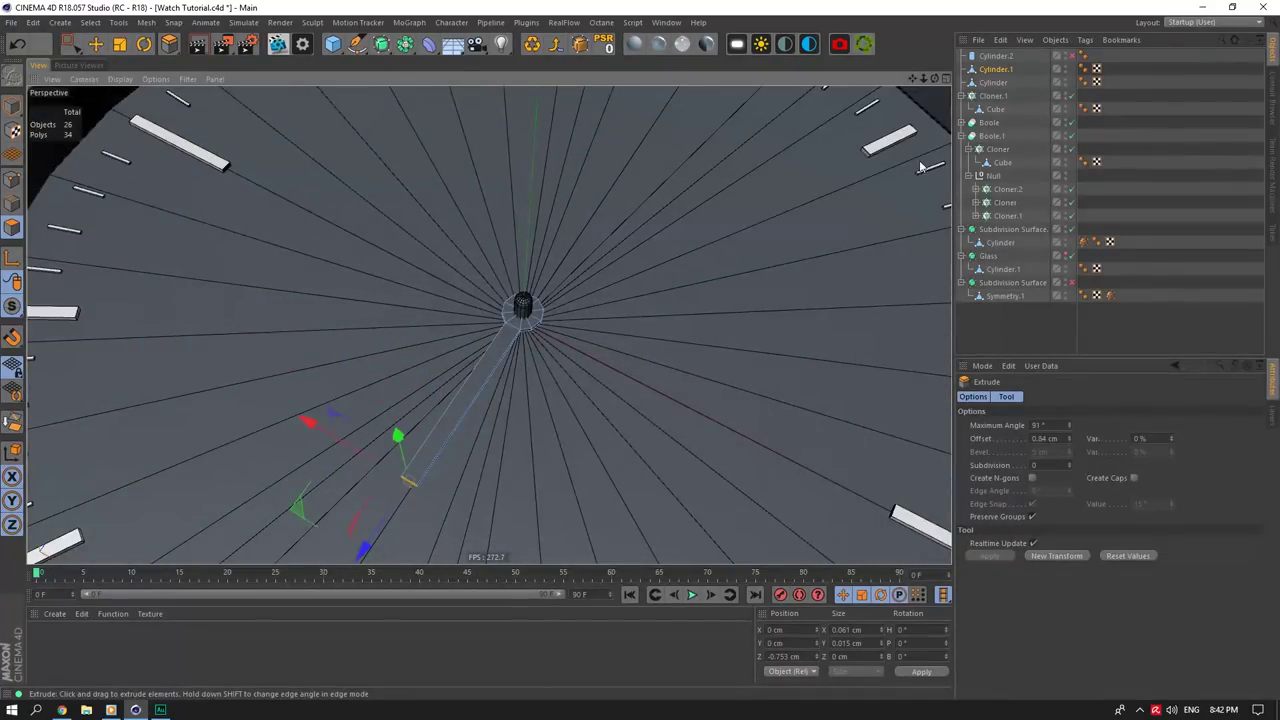
{"action": "left_click", "coordinate": [1000, 57]}
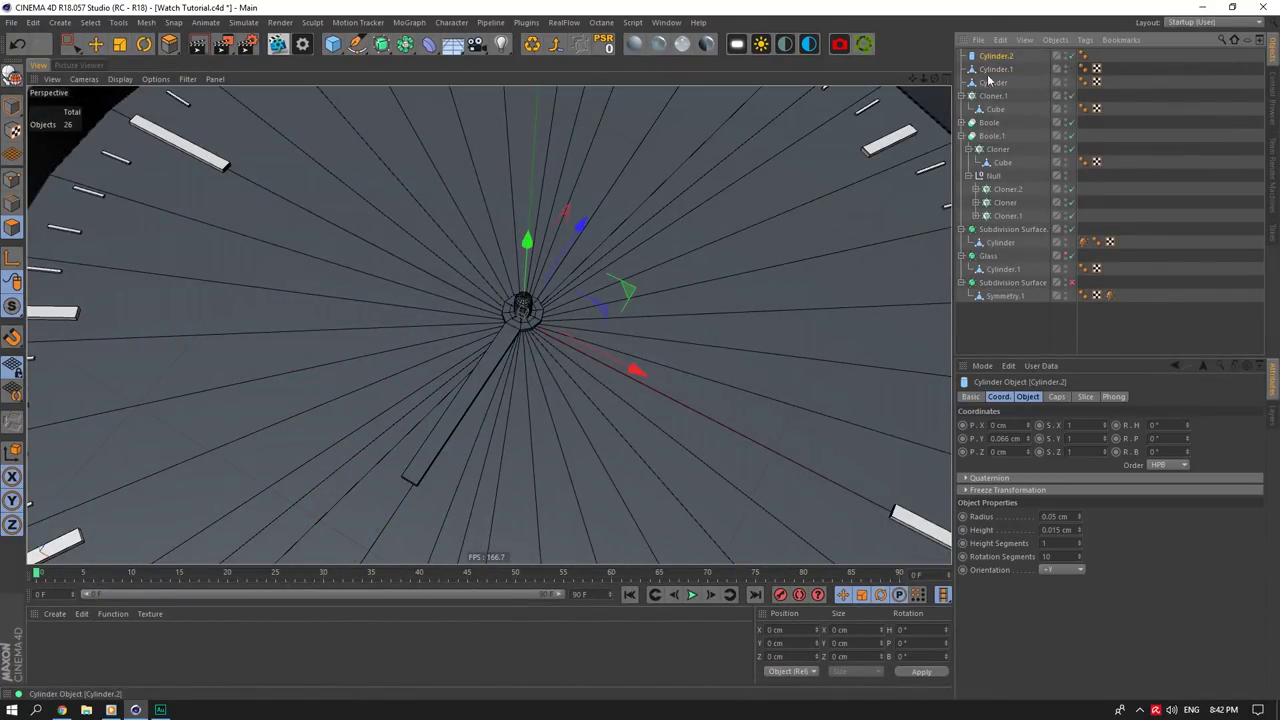
{"action": "scroll", "coordinate": [604, 325], "scroll_direction": "up", "scroll_amount": 4}
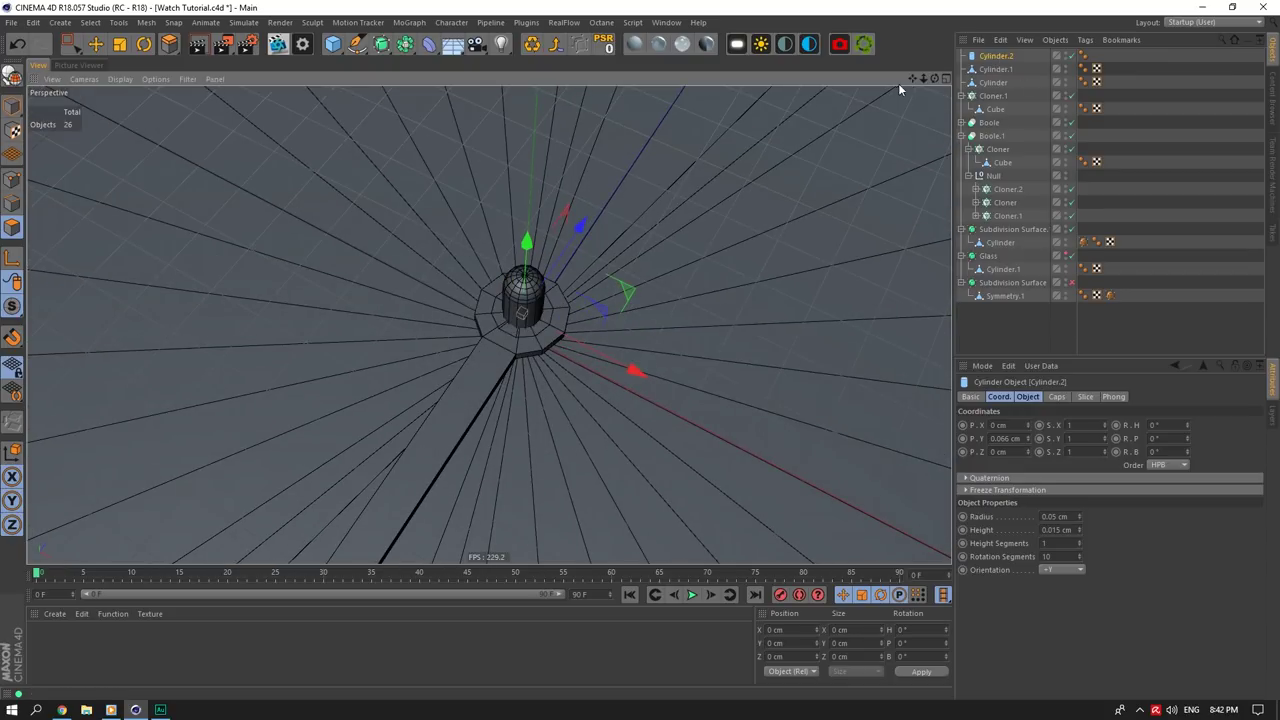
{"action": "left_click_drag", "start_coordinate": [934, 79], "coordinate": [938, 45]}
{"action": "left_click", "coordinate": [96, 44]}
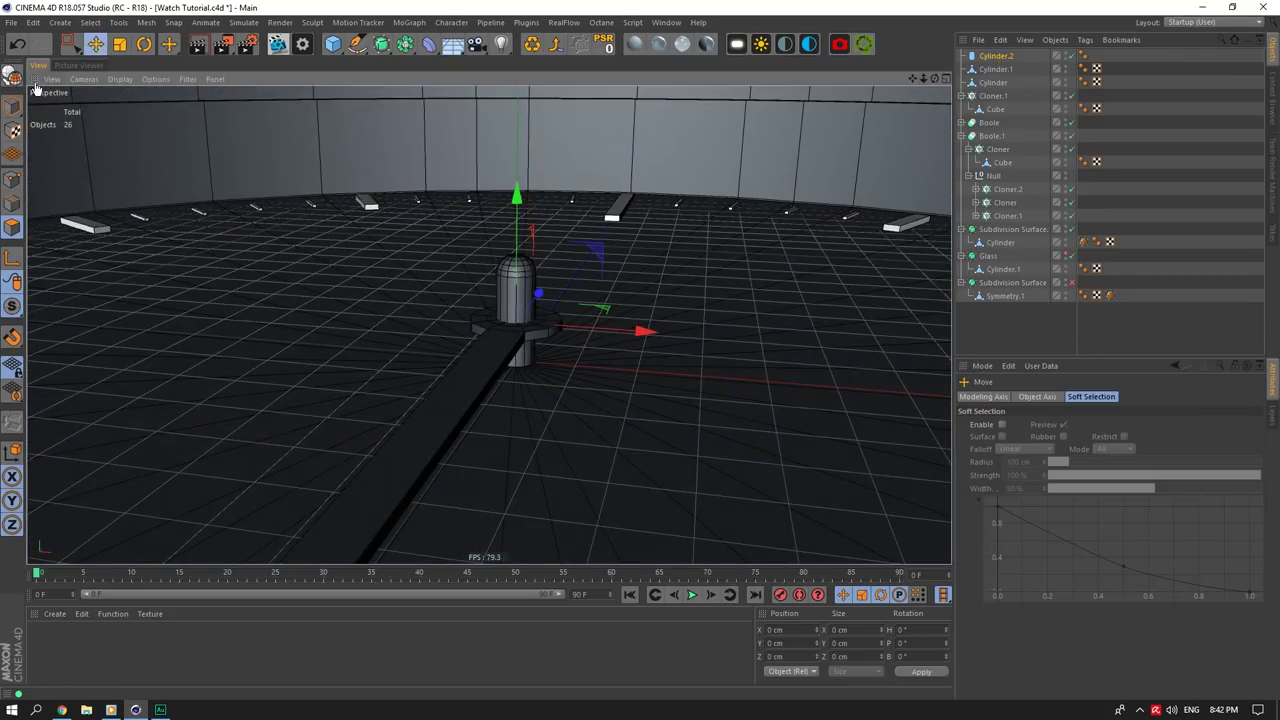
{"action": "left_click", "coordinate": [12, 106]}
{"action": "left_click_drag", "start_coordinate": [519, 191], "coordinate": [520, 173]}
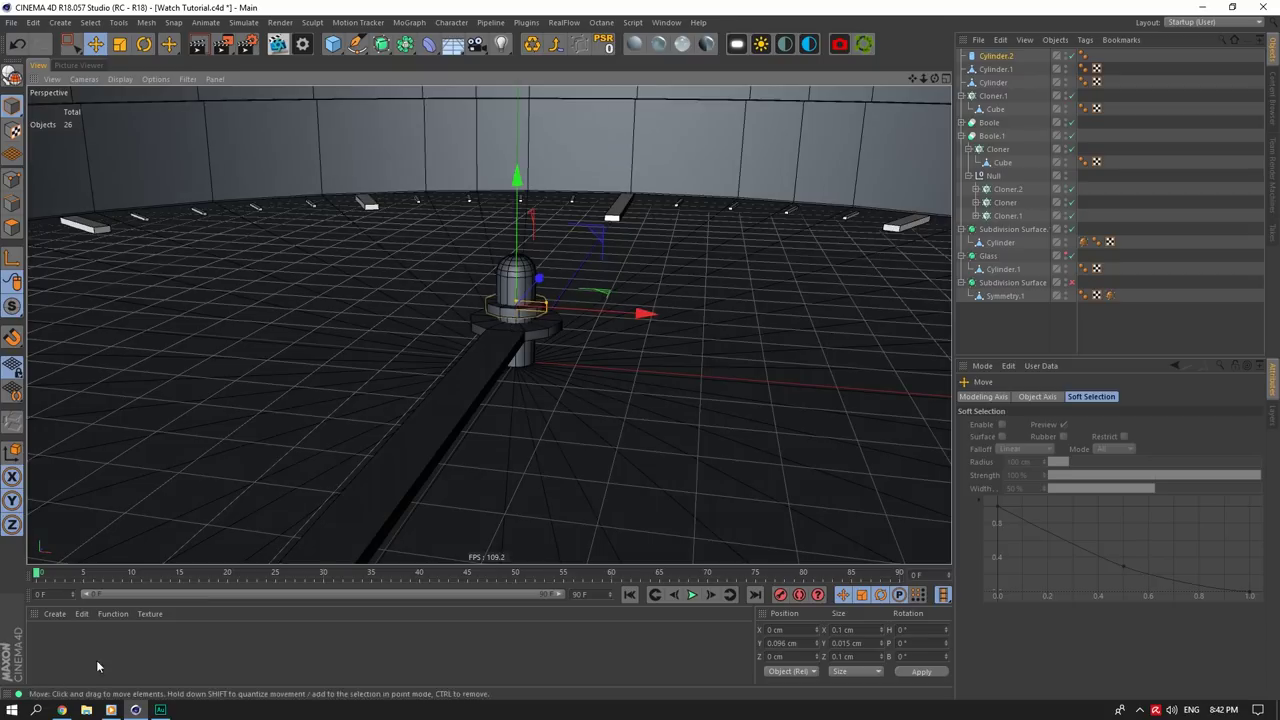
{"action": "left_click", "coordinate": [64, 710]}
{"action": "left_click", "coordinate": [67, 712]}
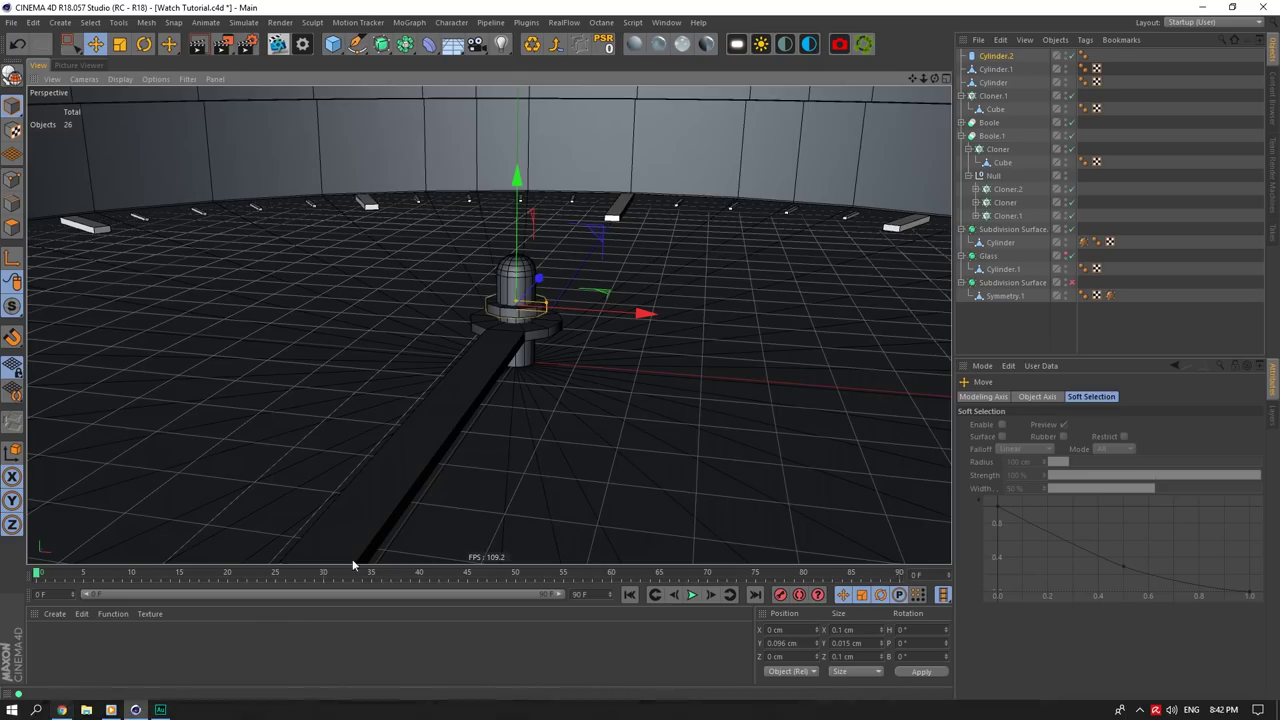
Step: Try 12 rotation segments on Cylinder.2 and compare its shape with the reference watch photo
{"action": "left_click_drag", "start_coordinate": [936, 78], "coordinate": [972, 74]}
{"action": "left_click", "coordinate": [992, 57]}
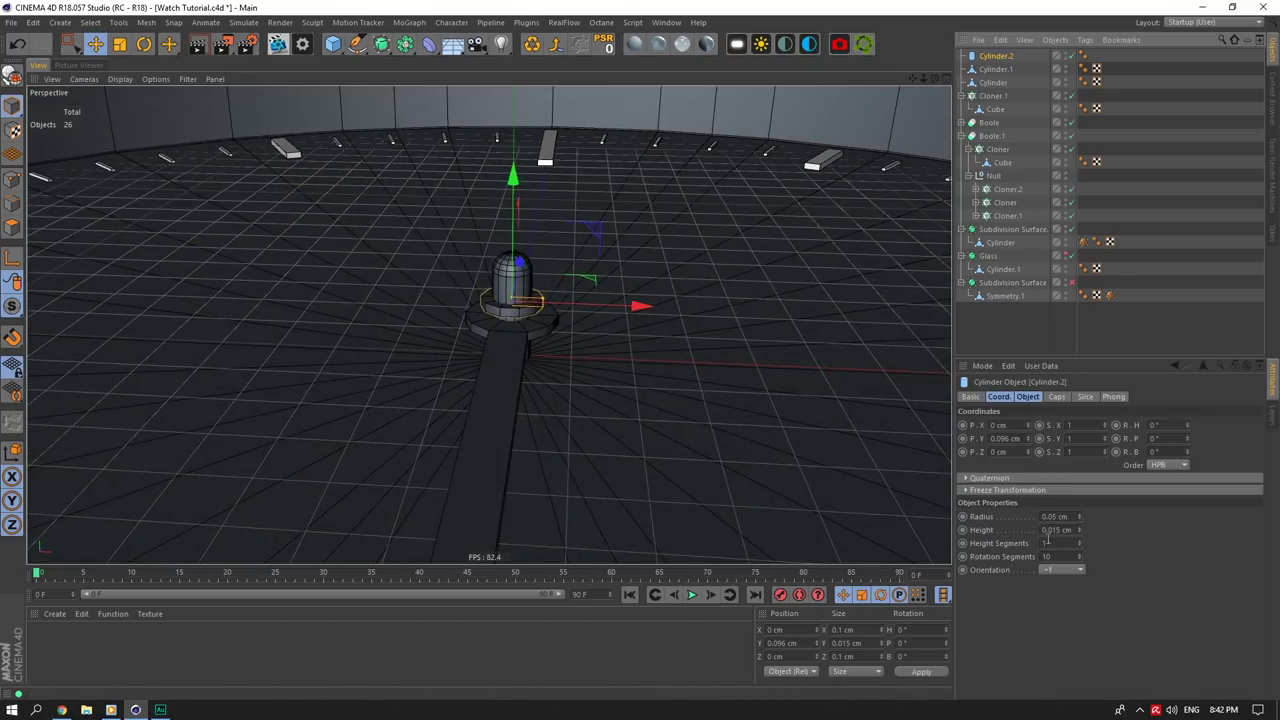
{"action": "left_click", "coordinate": [1050, 556]}
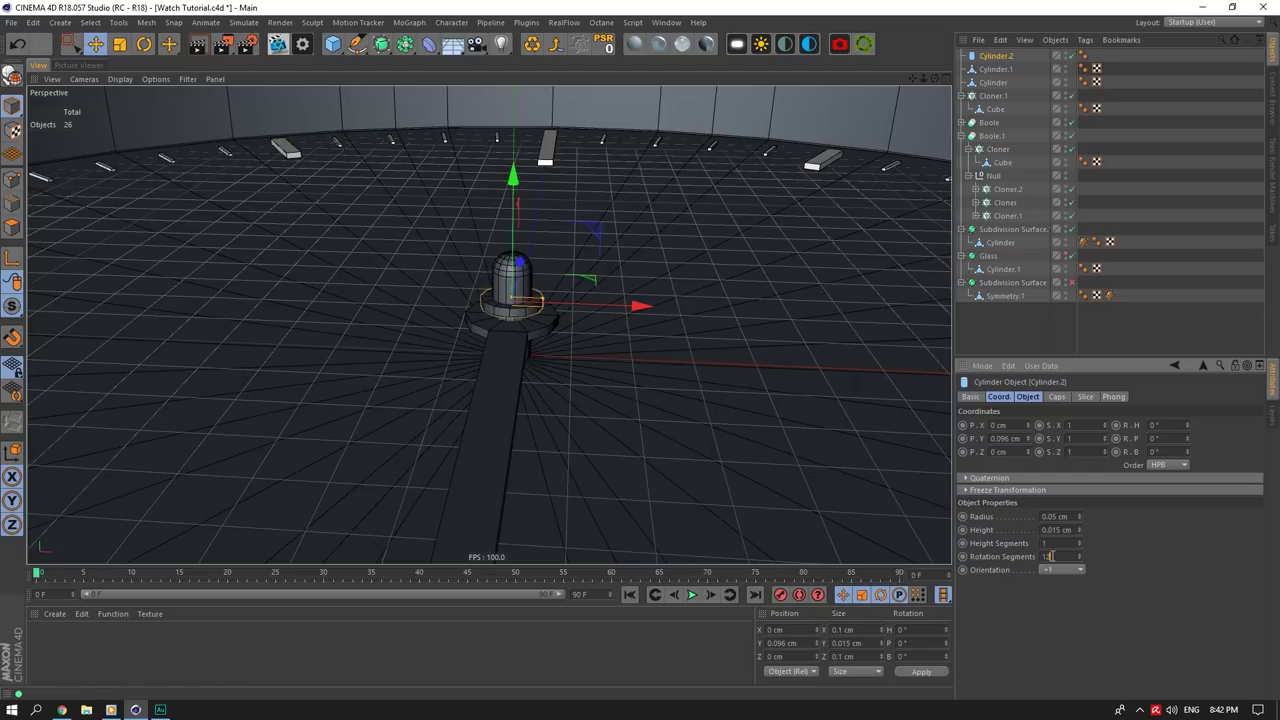
{"action": "key", "text": "Return"}
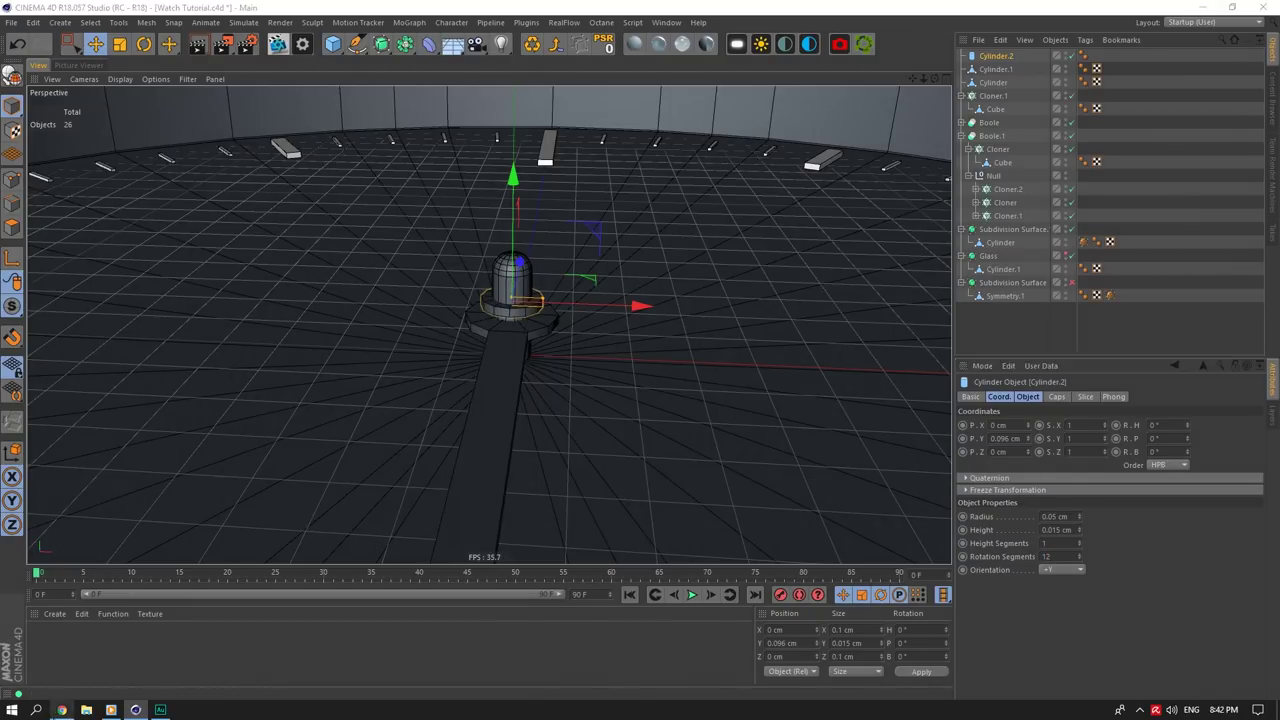
{"action": "left_click", "coordinate": [61, 710]}
{"action": "left_click", "coordinate": [58, 715]}
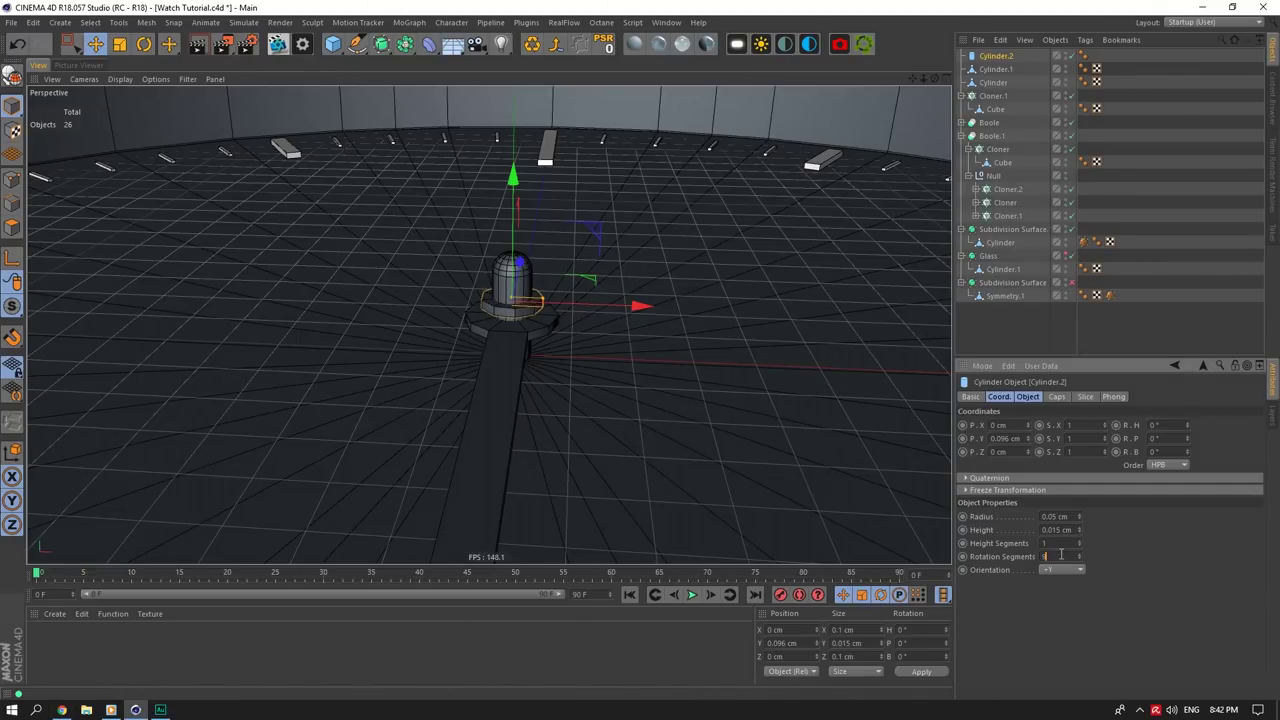
Step: Duplicate Cylinder.2 as a disabled backup copy and make the original Cylinder.2 editable
{"action": "left_click_drag", "start_coordinate": [935, 79], "coordinate": [850, 160]}
{"action": "key", "text": "ctrl+c"}
{"action": "key", "text": "ctrl+v"}
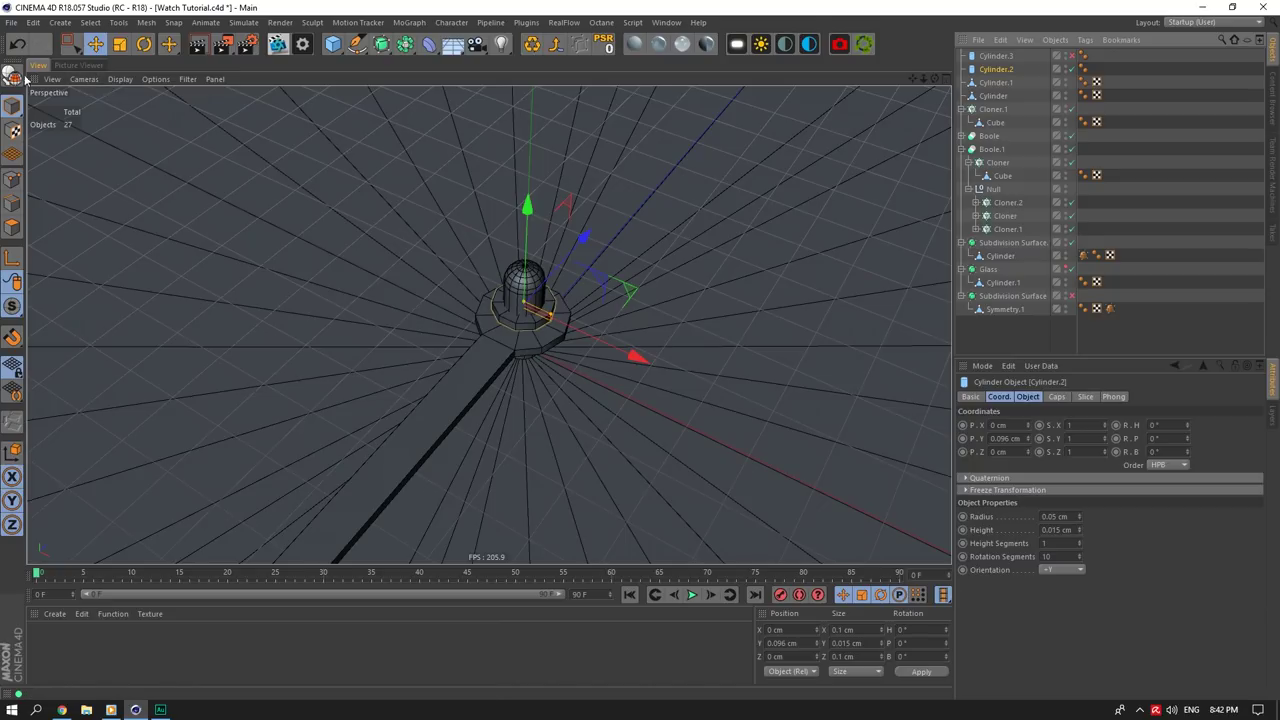
{"action": "key", "text": "c"}
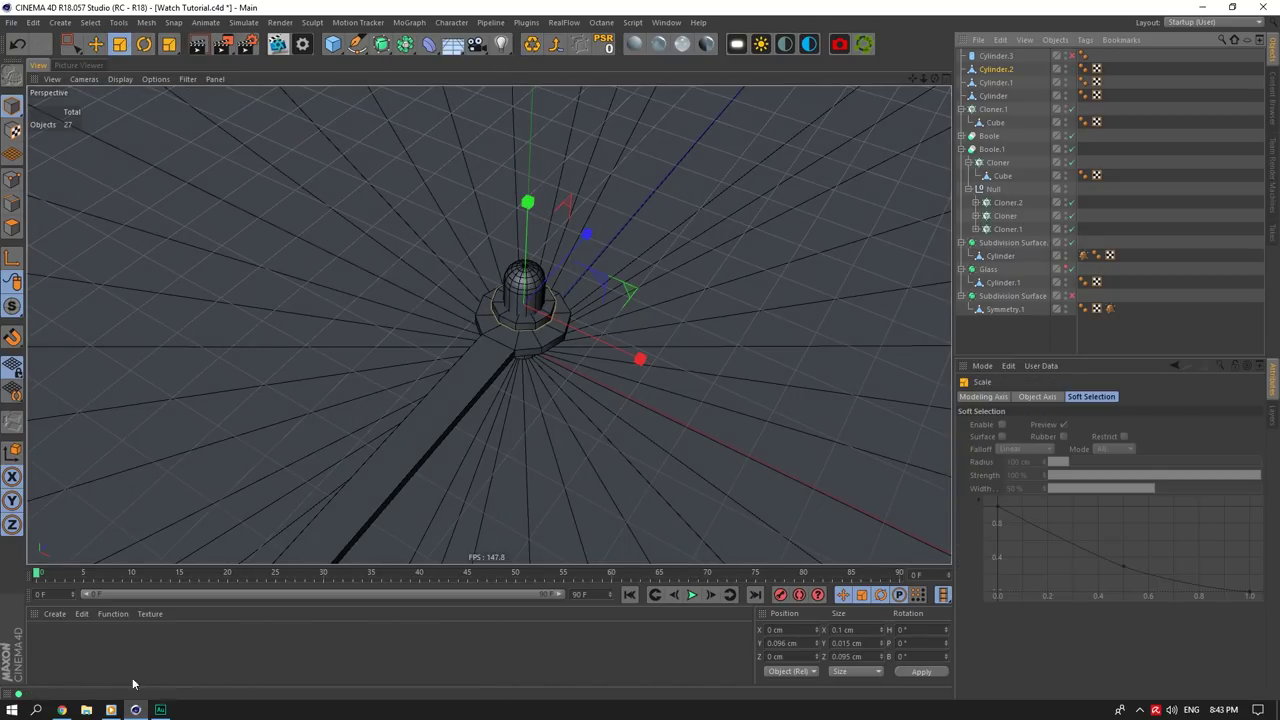
Step: Scale the editable upper ring in X and Z to about 0.125 by 0.119 cm, guided by the reference photo
{"action": "left_click", "coordinate": [62, 710]}
{"action": "left_click", "coordinate": [61, 711]}
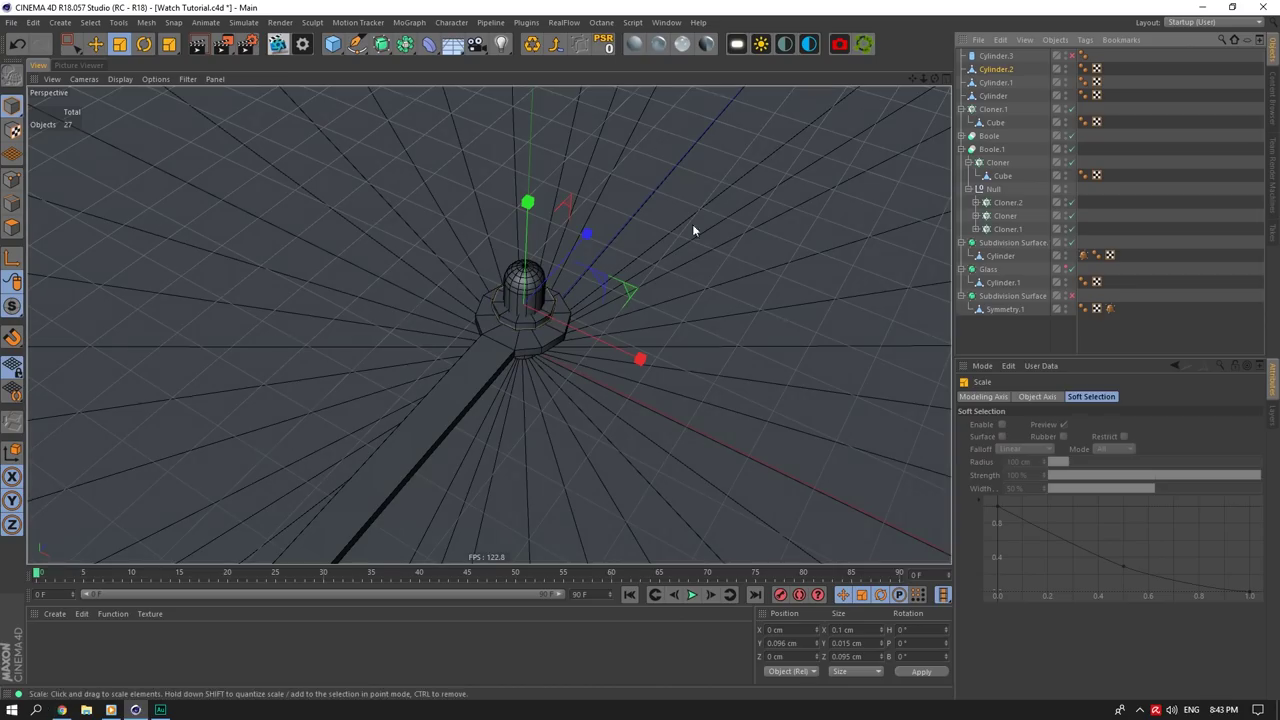
{"action": "left_click_drag", "start_coordinate": [632, 291], "coordinate": [637, 290]}
{"action": "left_click_drag", "start_coordinate": [739, 271], "coordinate": [736, 272]}
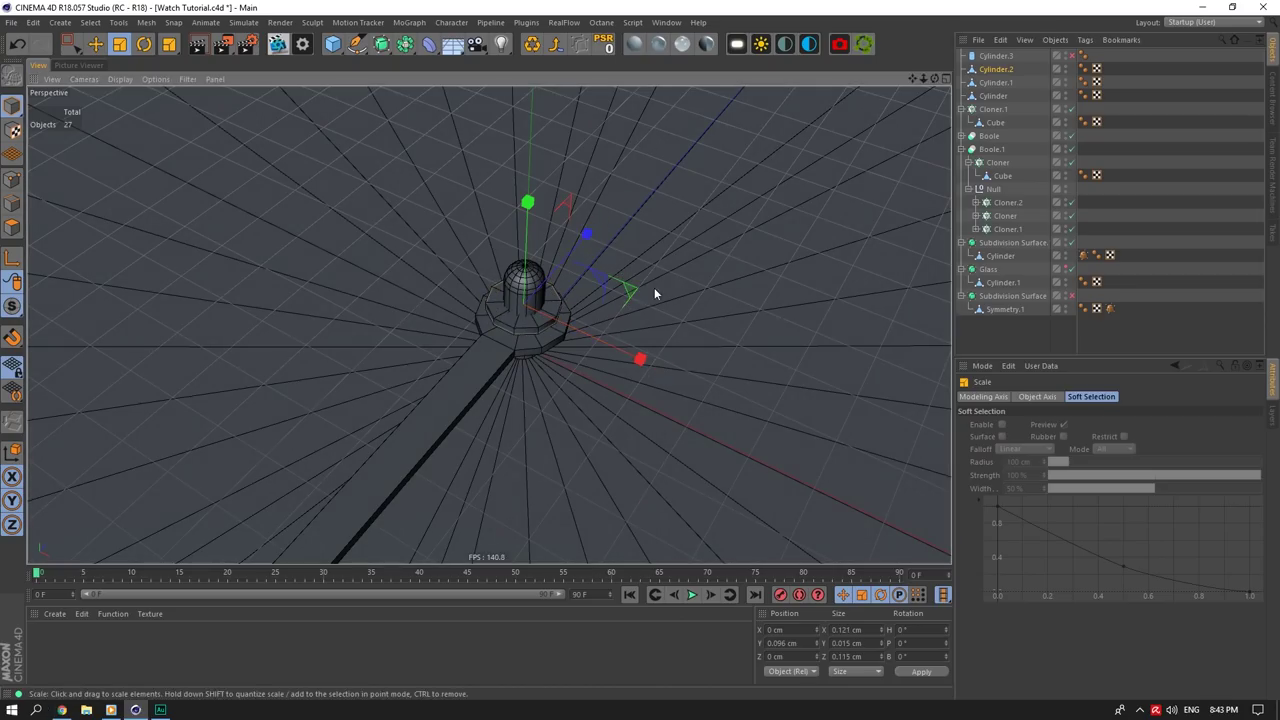
{"action": "key", "text": "ctrl+z"}
{"action": "left_click_drag", "start_coordinate": [632, 292], "coordinate": [788, 280]}
Step: Select the upper ring's side polygon above the first hand and extrude it outward by about 1.37 cm as a longer hand
{"action": "left_click_drag", "start_coordinate": [923, 78], "coordinate": [914, 87]}
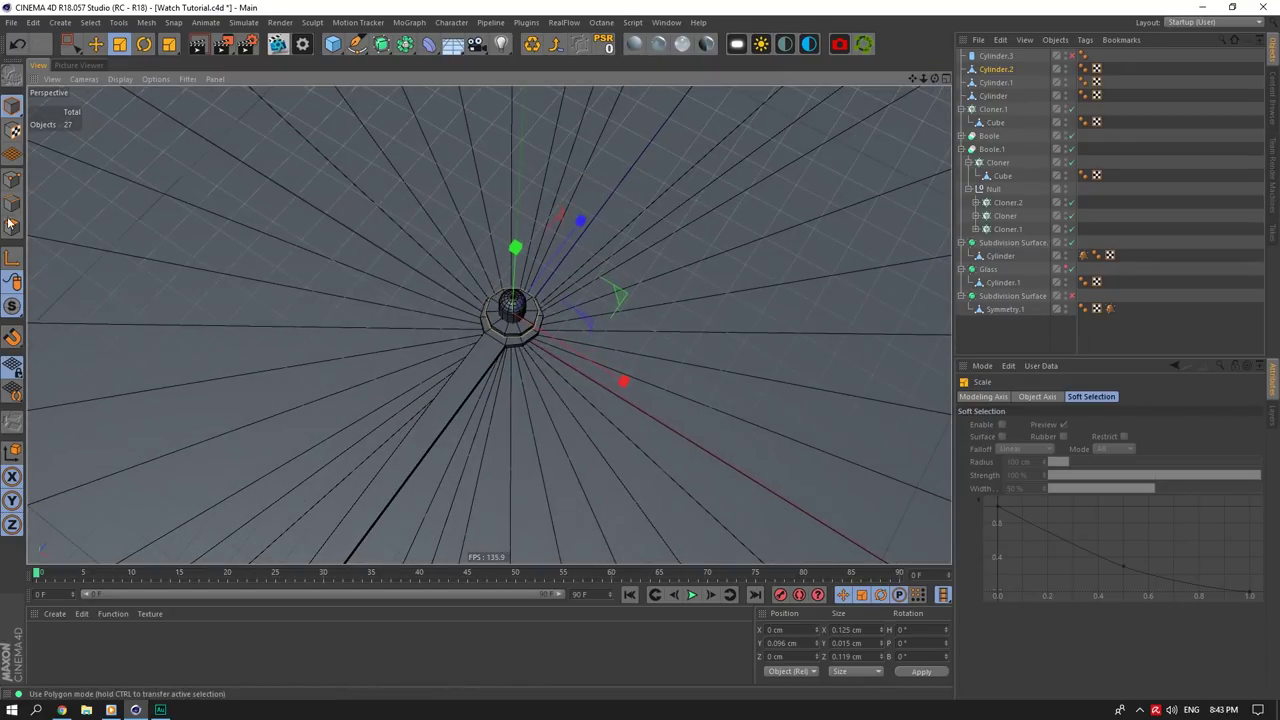
{"action": "left_click", "coordinate": [12, 227]}
{"action": "scroll", "coordinate": [443, 296], "scroll_direction": "down", "scroll_amount": 5}
{"action": "scroll", "coordinate": [478, 318], "scroll_direction": "up", "scroll_amount": 3}
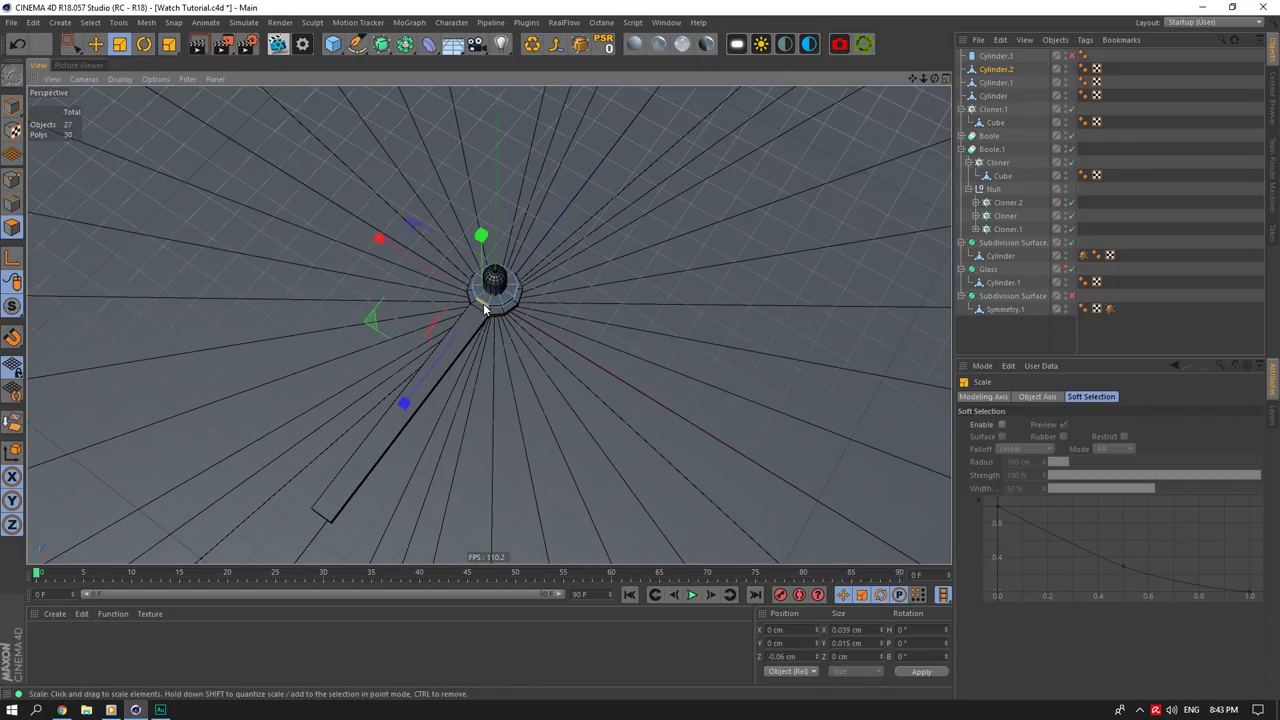
{"action": "scroll", "coordinate": [485, 309], "scroll_direction": "down", "scroll_amount": 6}
{"action": "right_click", "coordinate": [486, 309]}
{"action": "left_click", "coordinate": [518, 406]}
{"action": "left_click_drag", "start_coordinate": [518, 406], "coordinate": [652, 406]}
Step: Compare the longer hand with the reference photo and pull its end polygon inward to about -1.401 cm in Z
{"action": "left_click", "coordinate": [62, 710]}
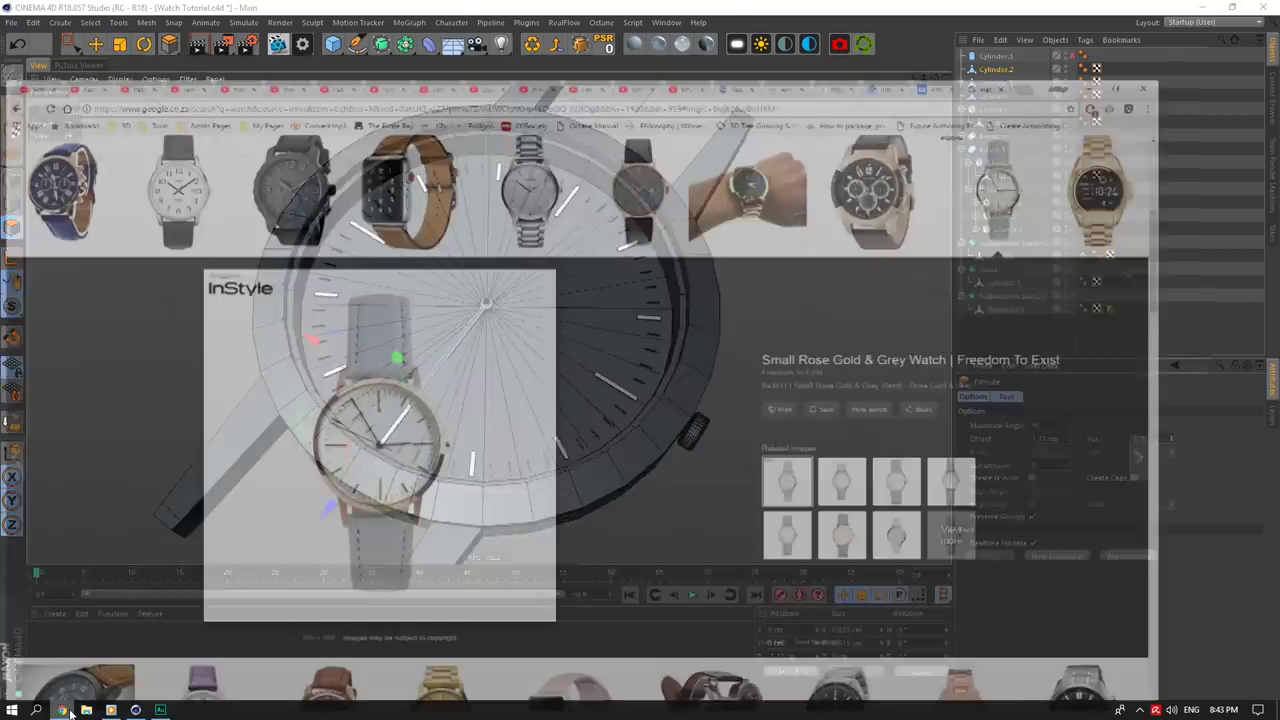
{"action": "left_click", "coordinate": [70, 713]}
{"action": "scroll", "coordinate": [503, 324], "scroll_direction": "up", "scroll_amount": 5}
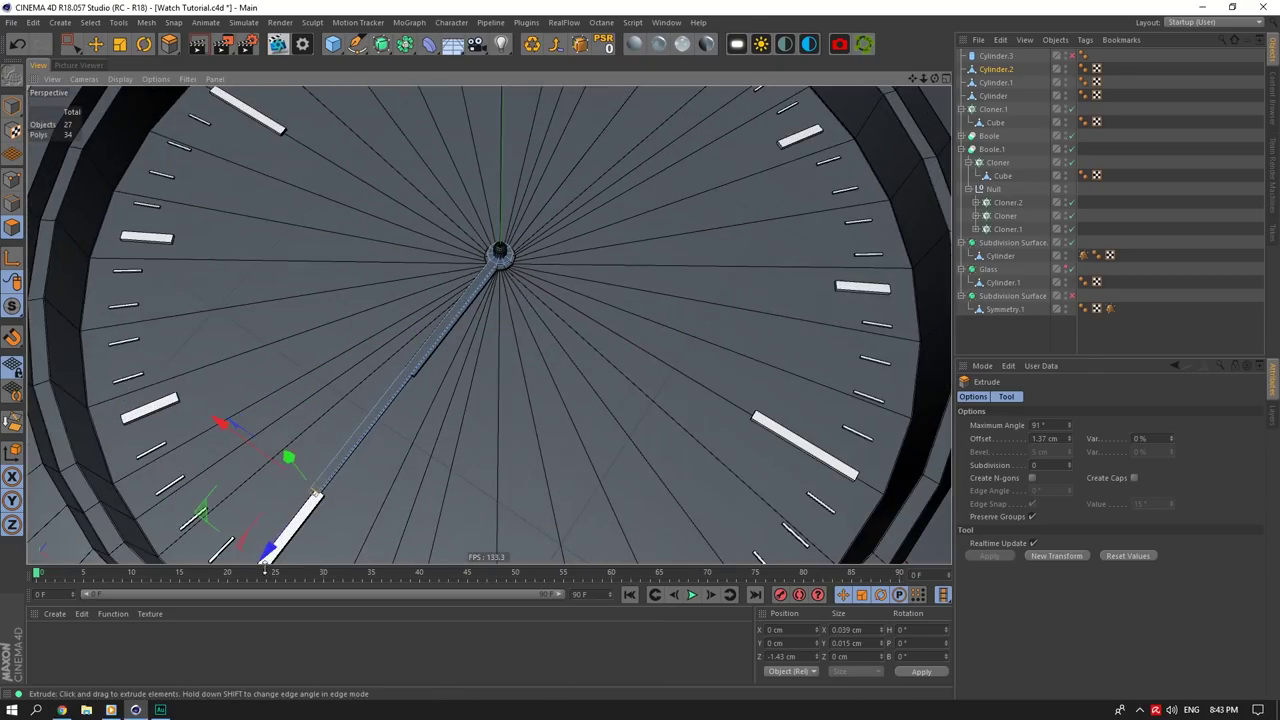
{"action": "left_click_drag", "start_coordinate": [268, 561], "coordinate": [277, 547]}
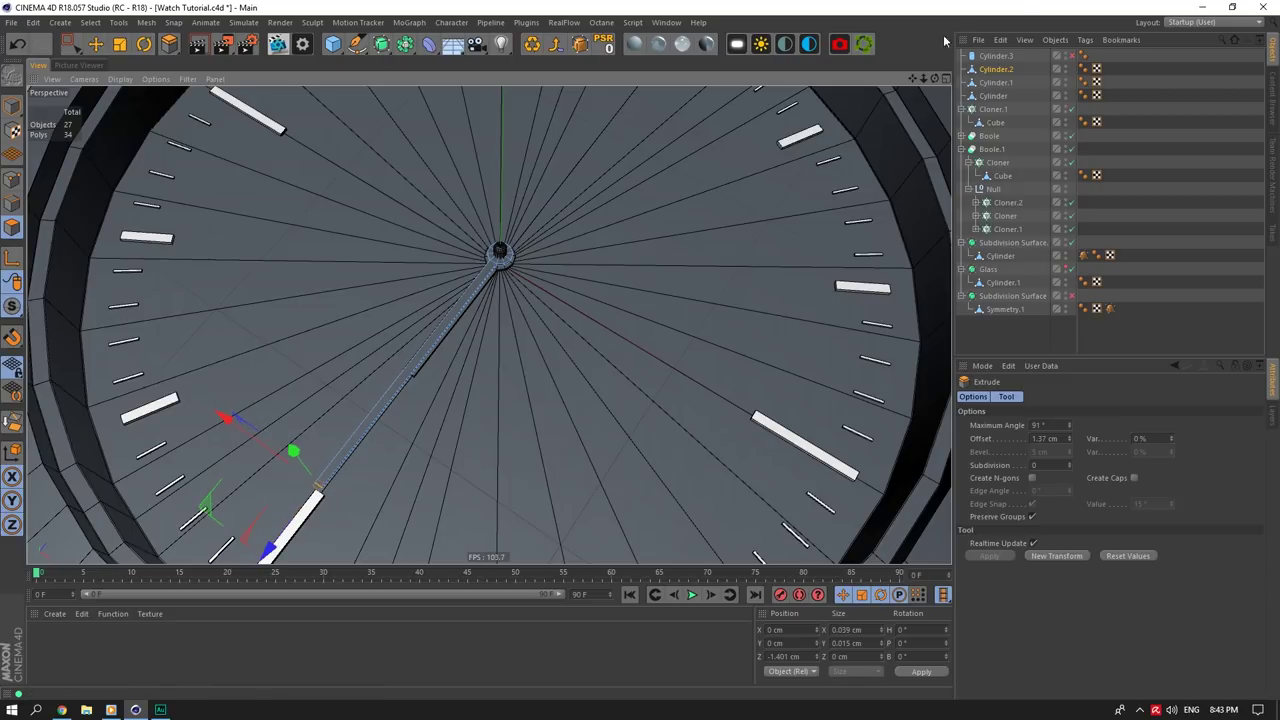
{"action": "left_click_drag", "start_coordinate": [935, 79], "coordinate": [936, 60]}
{"action": "left_click", "coordinate": [62, 710]}
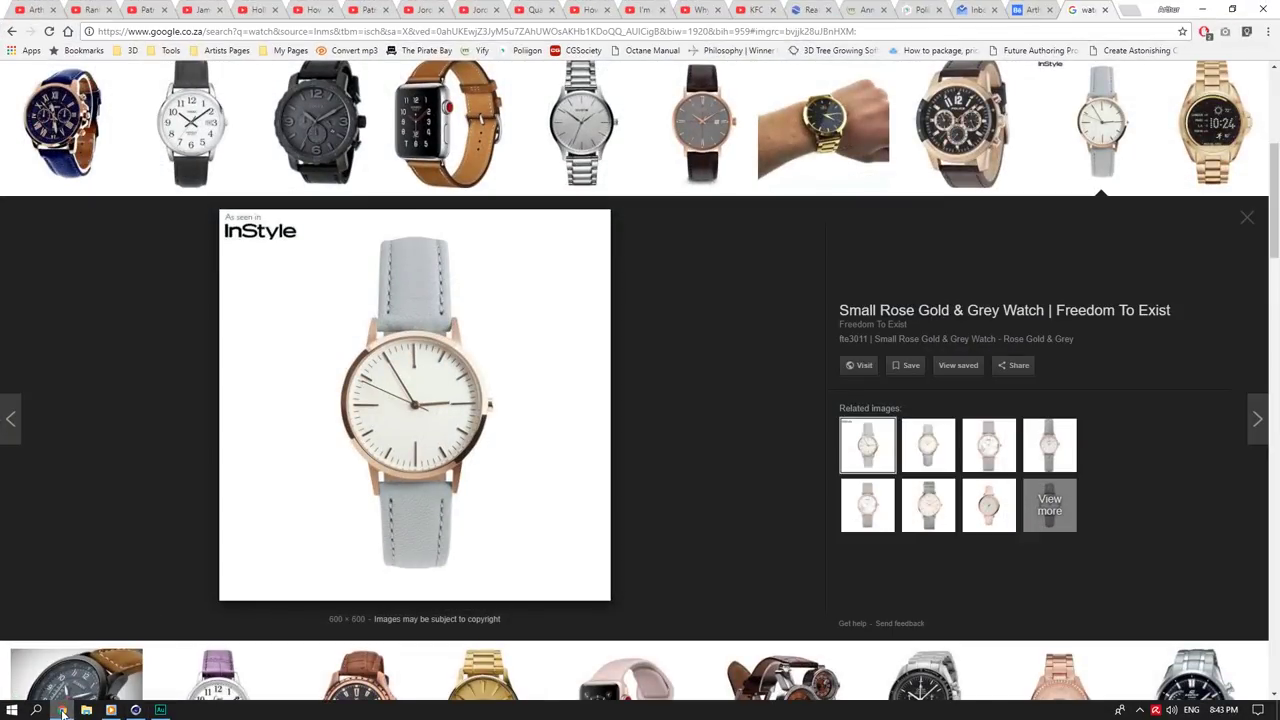
Step: Compare the longer hand's width with the reference photo and select the edges around the hand's outer end in Edge mode
{"action": "left_click", "coordinate": [62, 710]}
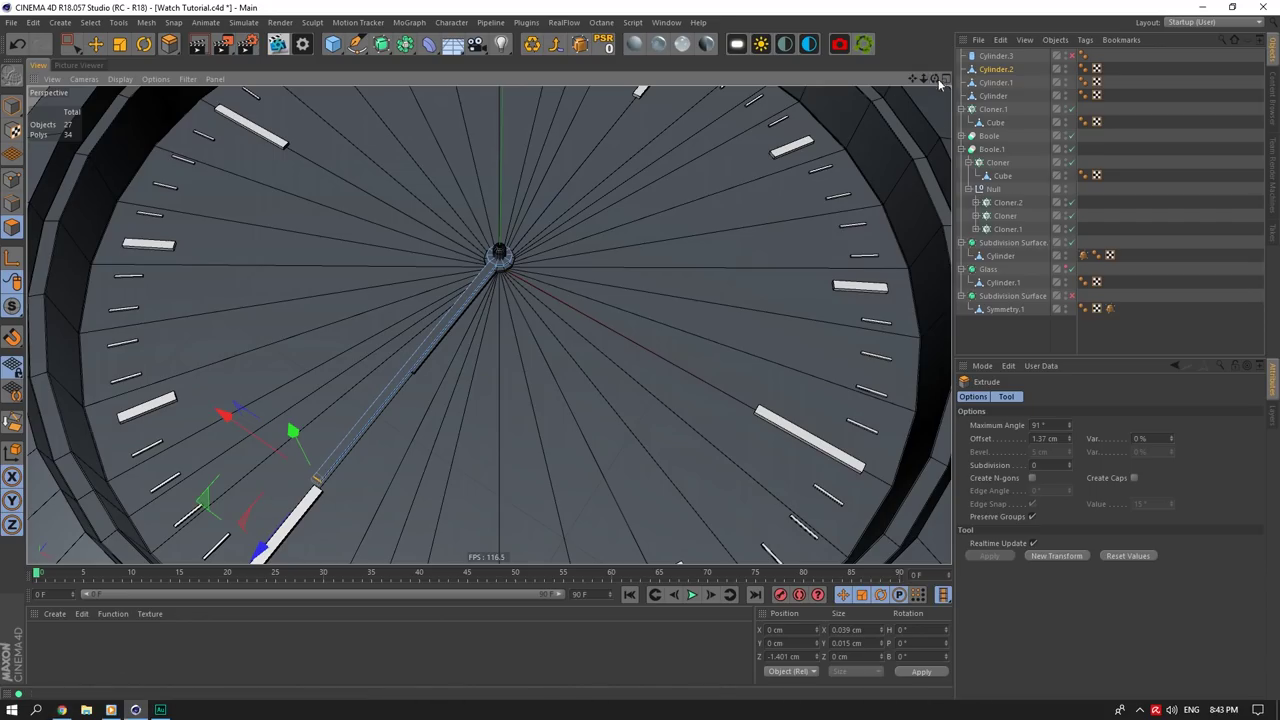
{"action": "left_click_drag", "start_coordinate": [936, 80], "coordinate": [942, 96]}
{"action": "scroll", "coordinate": [424, 482], "scroll_direction": "up", "scroll_amount": 5}
{"action": "scroll", "coordinate": [420, 485], "scroll_direction": "down", "scroll_amount": 4}
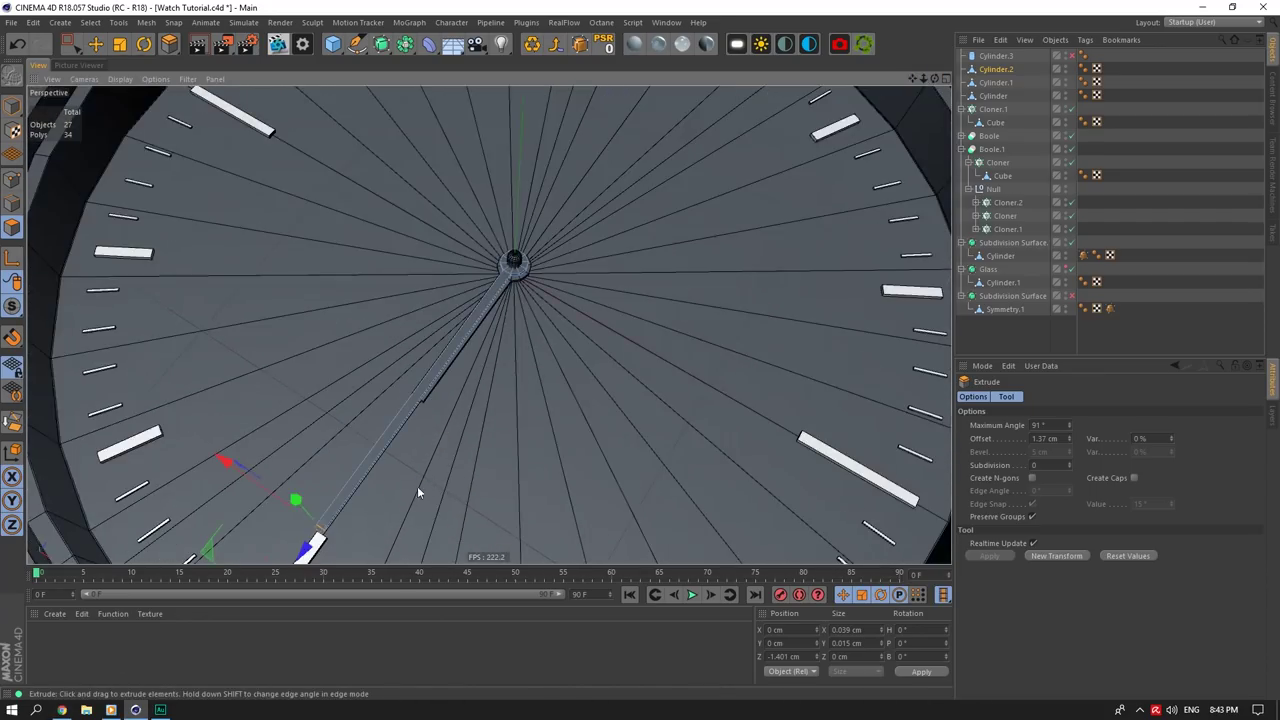
{"action": "left_click", "coordinate": [62, 710]}
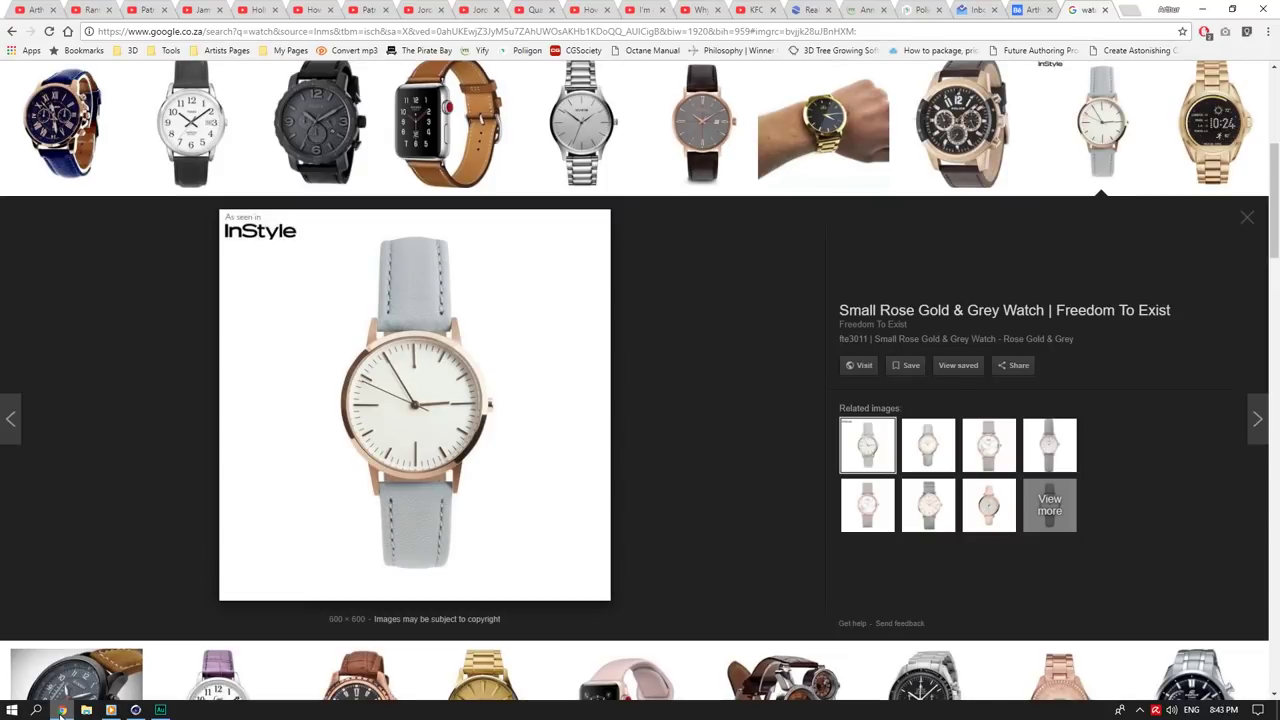
{"action": "left_click", "coordinate": [62, 710]}
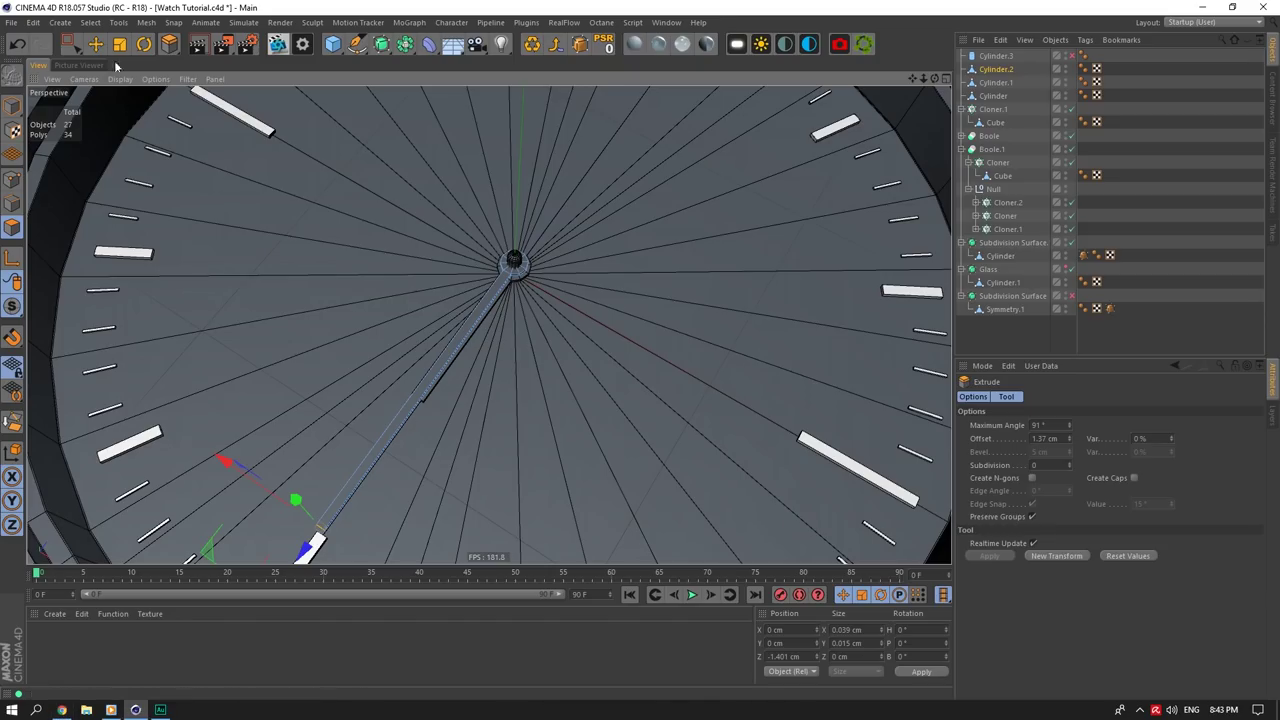
{"action": "left_click", "coordinate": [97, 46]}
{"action": "double_click", "coordinate": [464, 335]}
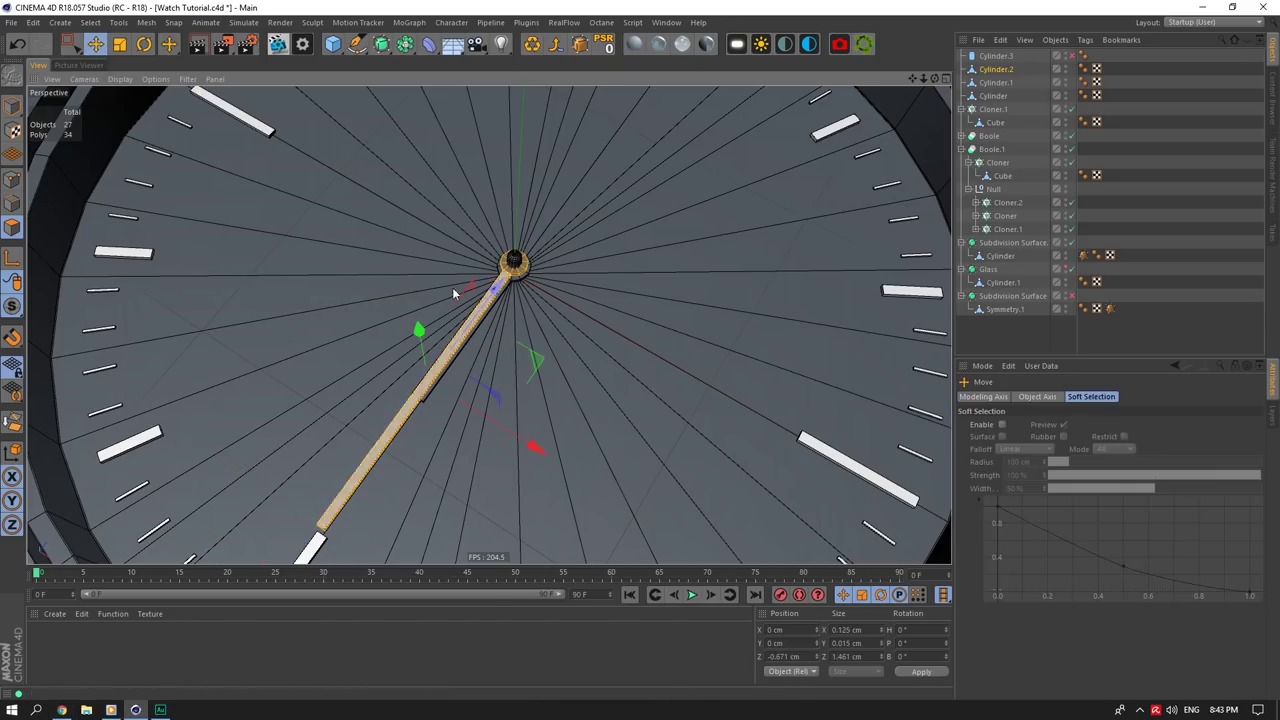
{"action": "left_click", "coordinate": [13, 200]}
{"action": "scroll", "coordinate": [306, 524], "scroll_direction": "up", "scroll_amount": 4}
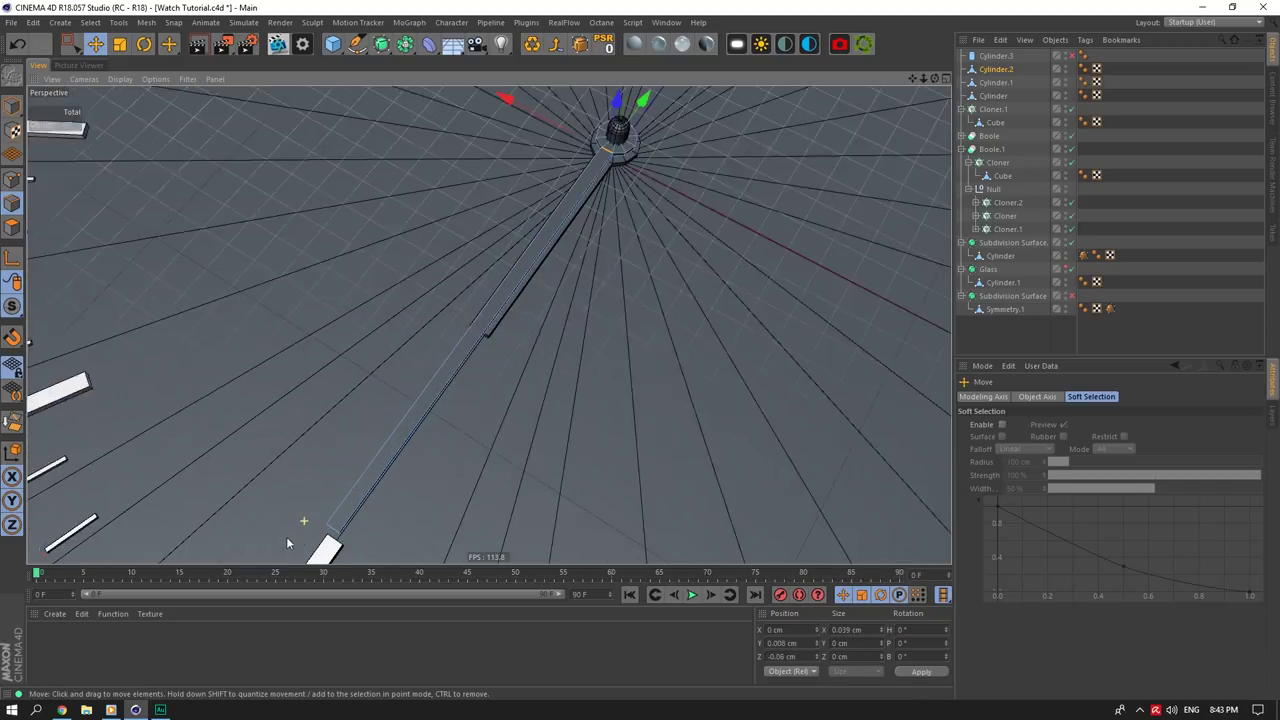
{"action": "scroll", "coordinate": [554, 387], "scroll_direction": "up", "scroll_amount": 4}
{"action": "left_click_drag", "start_coordinate": [935, 79], "coordinate": [915, 12]}
{"action": "left_click", "coordinate": [214, 403]}
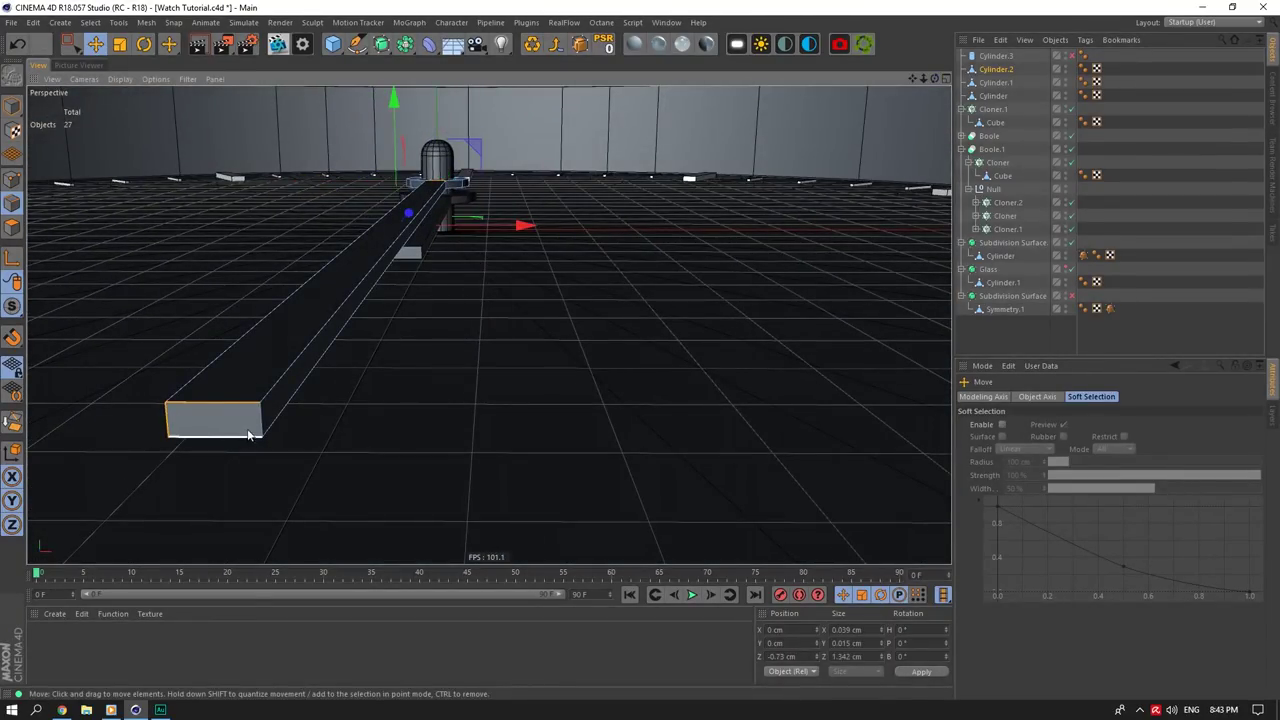
Step: Check the edge selection along the longer hand and where the hand meets the upper ring
{"action": "left_click_drag", "start_coordinate": [934, 80], "coordinate": [868, 145]}
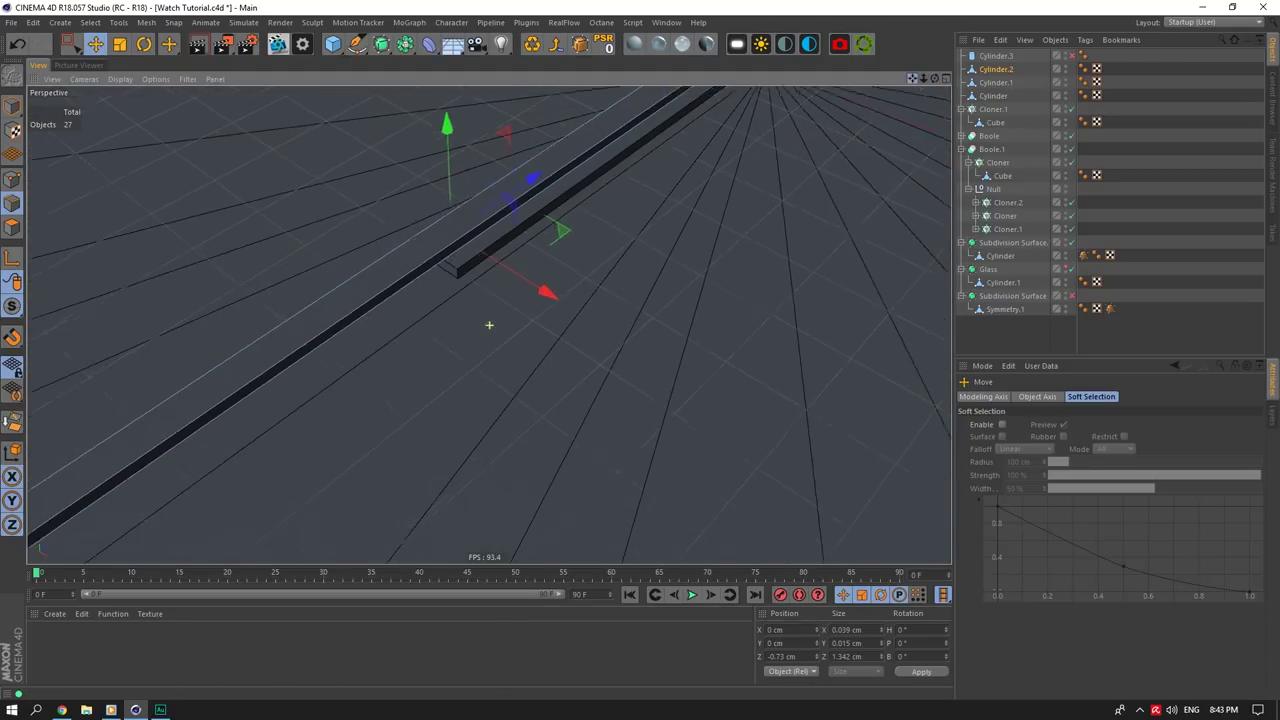
{"action": "scroll", "coordinate": [736, 144], "scroll_direction": "up", "scroll_amount": 3}
{"action": "left_click_drag", "start_coordinate": [913, 79], "coordinate": [832, 410]}
{"action": "scroll", "coordinate": [601, 276], "scroll_direction": "up", "scroll_amount": 5}
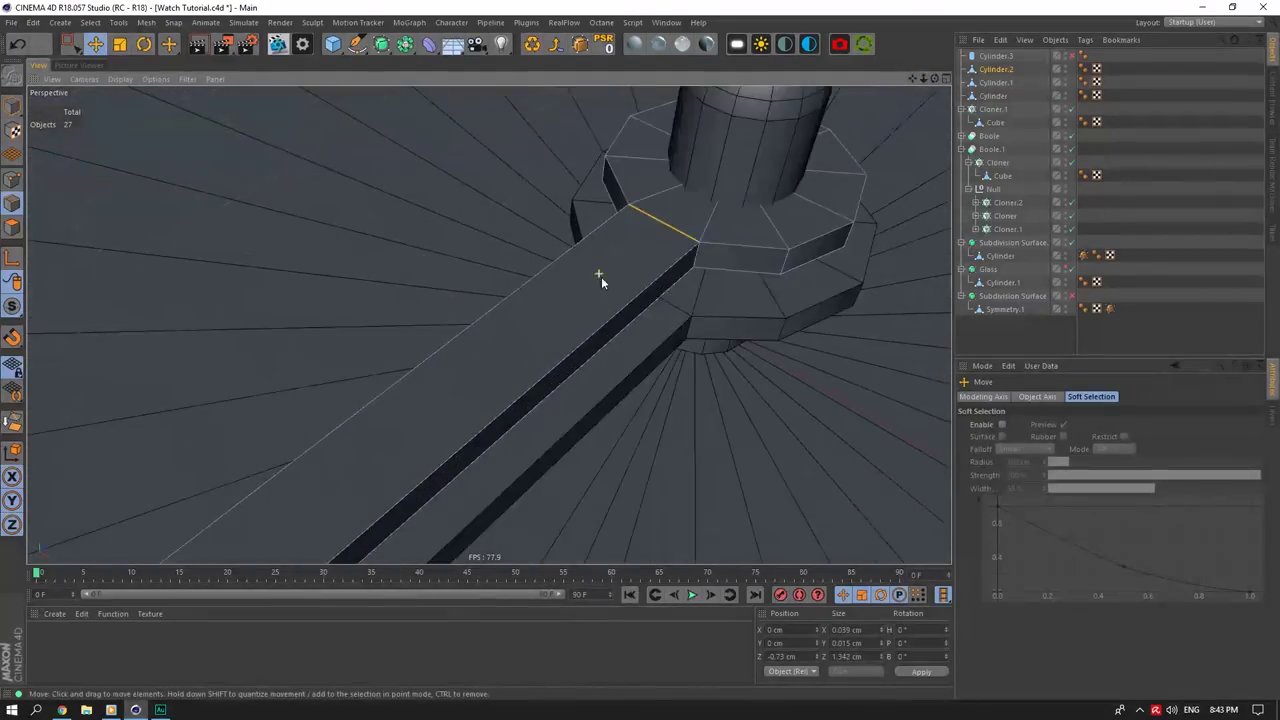
{"action": "scroll", "coordinate": [748, 190], "scroll_direction": "up", "scroll_amount": 2}
Step: Try narrowing the longer hand by scaling its selected end edges in X to about 0.025 cm
{"action": "scroll", "coordinate": [470, 279], "scroll_direction": "down", "scroll_amount": 10}
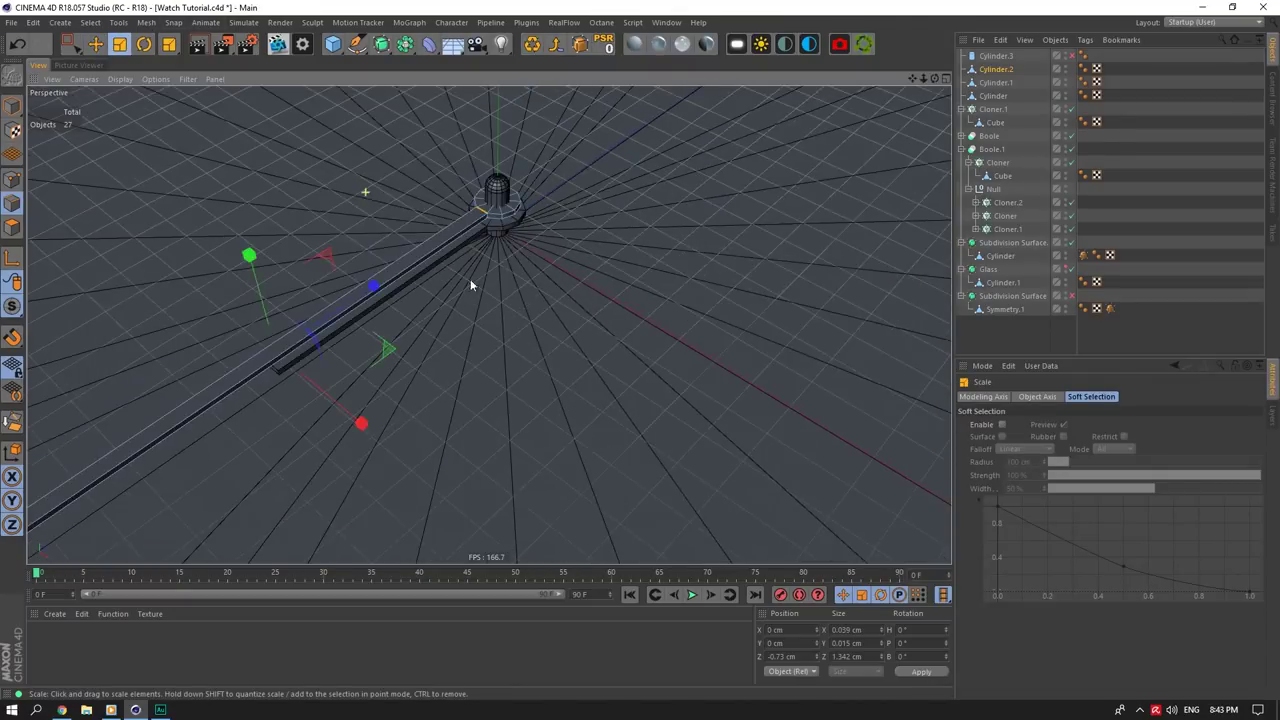
{"action": "scroll", "coordinate": [420, 345], "scroll_direction": "up", "scroll_amount": 2}
{"action": "left_click_drag", "start_coordinate": [449, 395], "coordinate": [415, 364]}
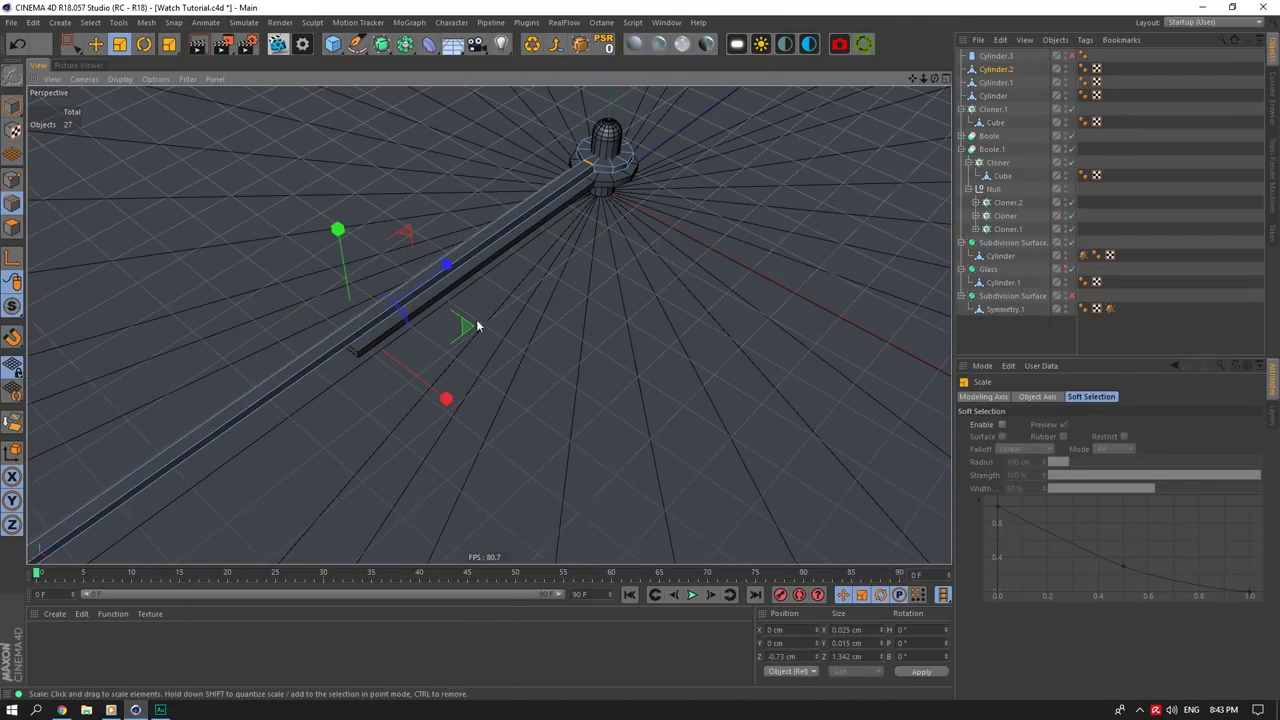
{"action": "key", "text": "ctrl+z"}
Step: Narrow the longer hand by scaling its selected end edges in X to about 0.028 cm
{"action": "scroll", "coordinate": [597, 162], "scroll_direction": "up", "scroll_amount": 10}
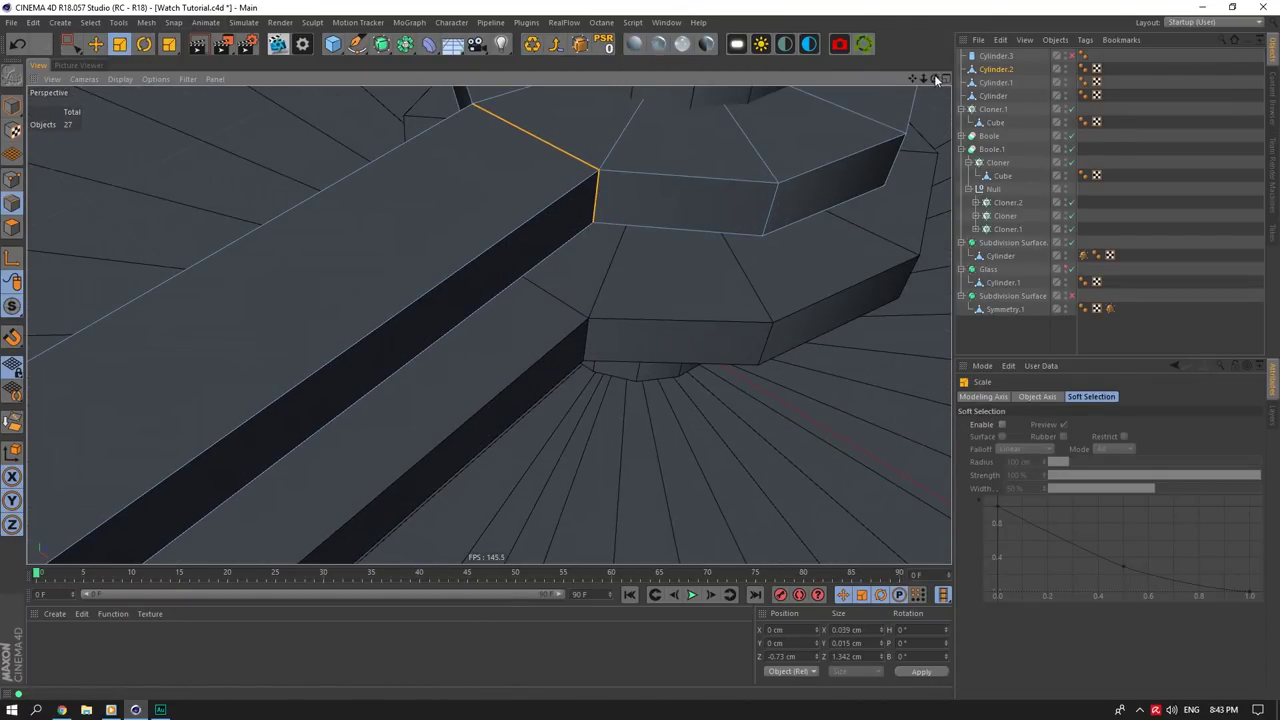
{"action": "left_click_drag", "start_coordinate": [617, 178], "coordinate": [780, 110], "text": "alt"}
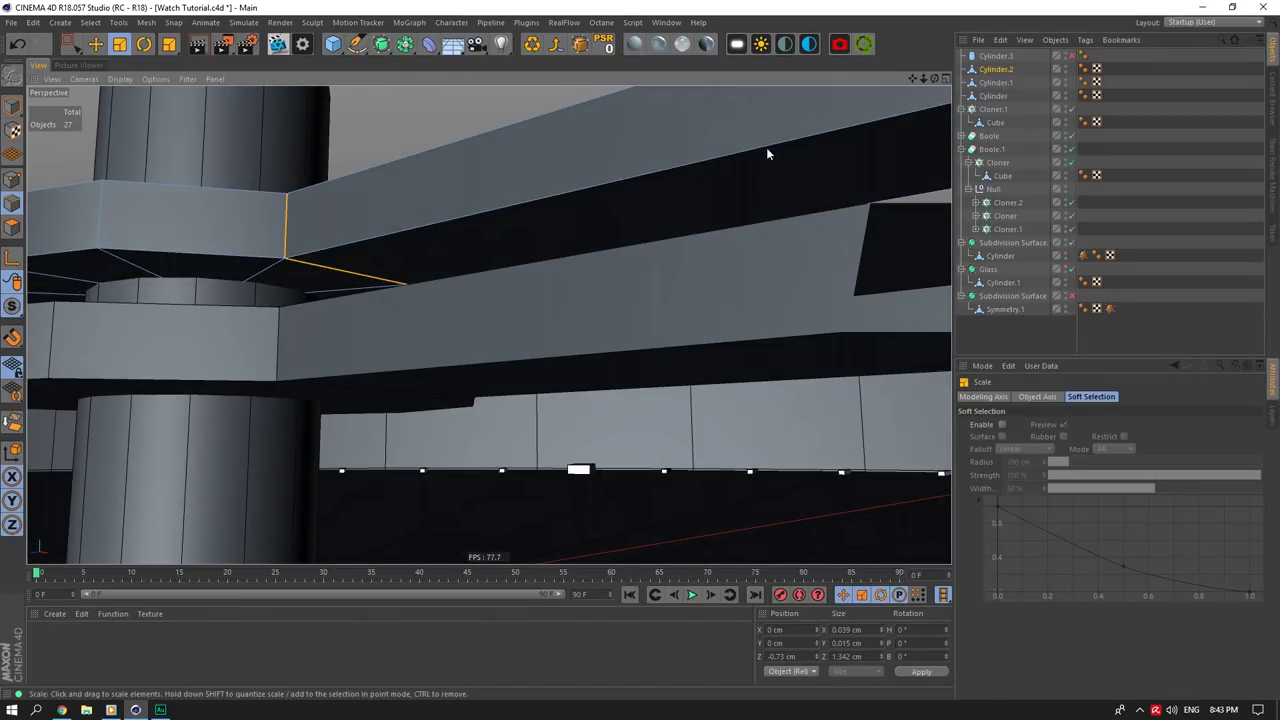
{"action": "scroll", "coordinate": [768, 153], "scroll_direction": "down", "scroll_amount": 5}
{"action": "left_click_drag", "start_coordinate": [768, 153], "coordinate": [688, 297], "text": "alt"}
{"action": "scroll", "coordinate": [688, 297], "scroll_direction": "down", "scroll_amount": 6}
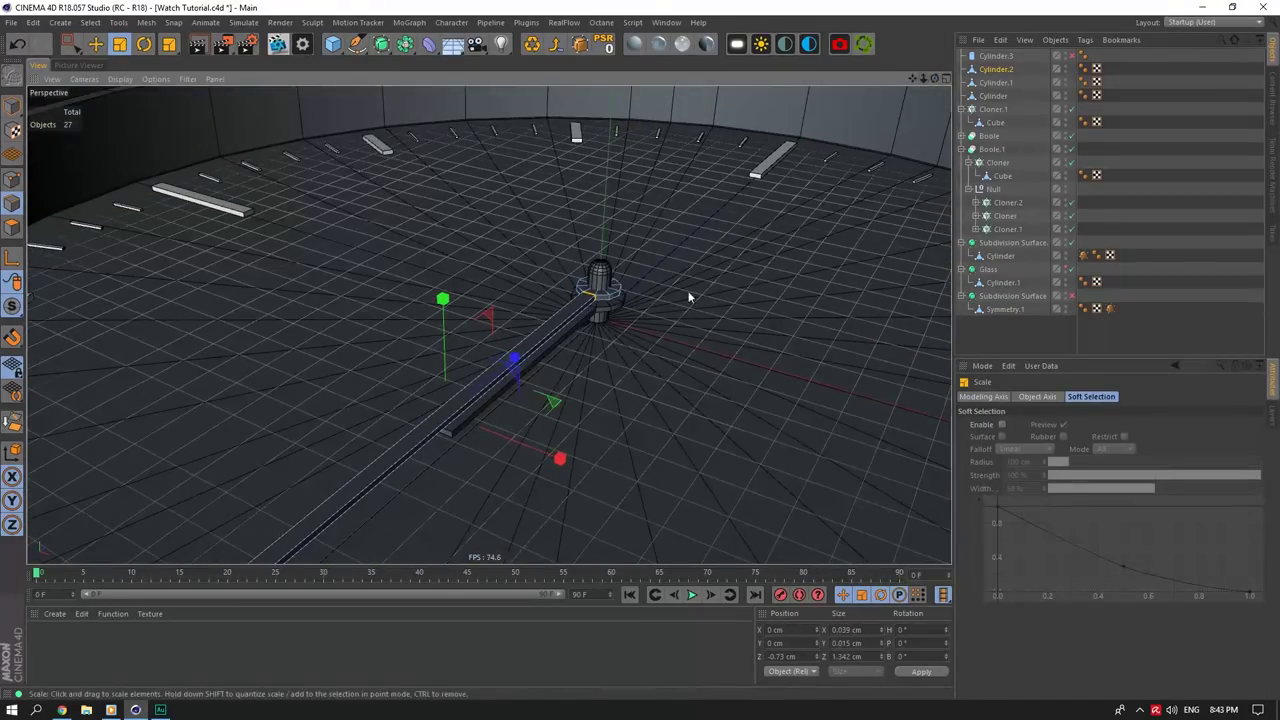
{"action": "left_click_drag", "start_coordinate": [562, 463], "coordinate": [520, 455]}
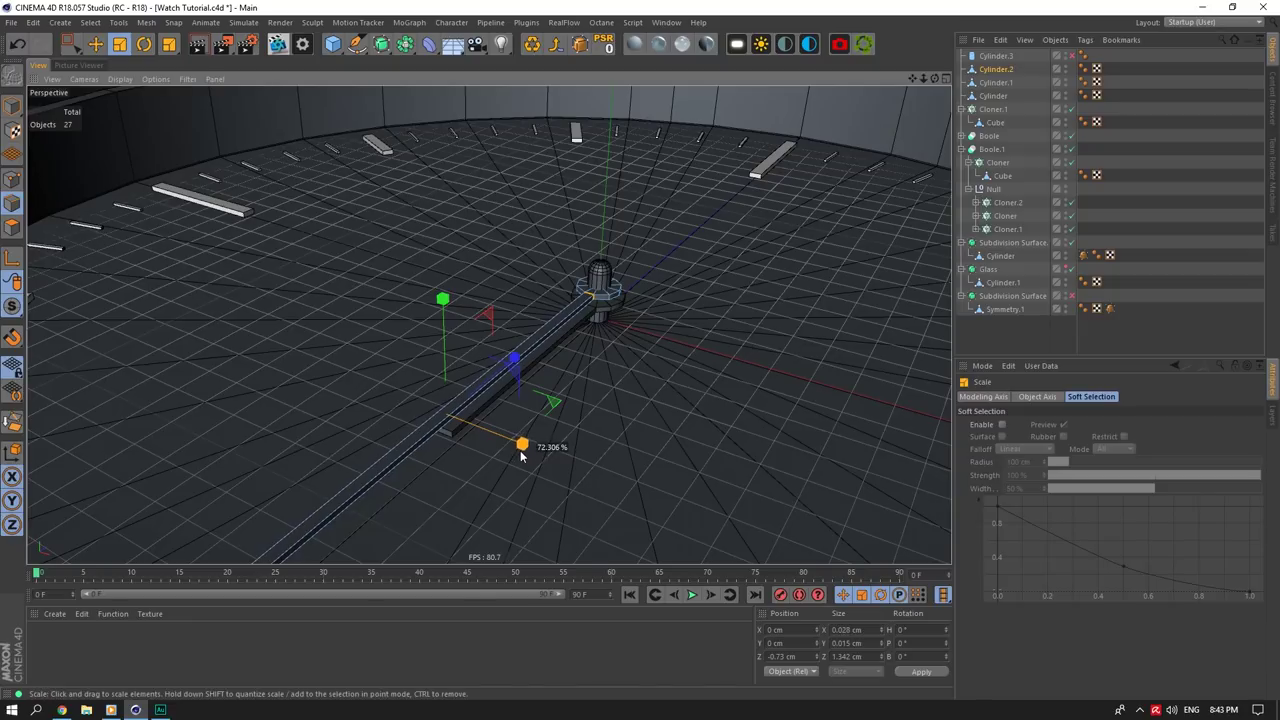
Step: Deselect the longer hand's outer end edges and shift the inner edges at the ring to about -0.063 cm in Z
{"action": "scroll", "coordinate": [689, 293], "scroll_direction": "up", "scroll_amount": 7}
{"action": "left_click_drag", "start_coordinate": [565, 225], "coordinate": [492, 290], "text": "alt"}
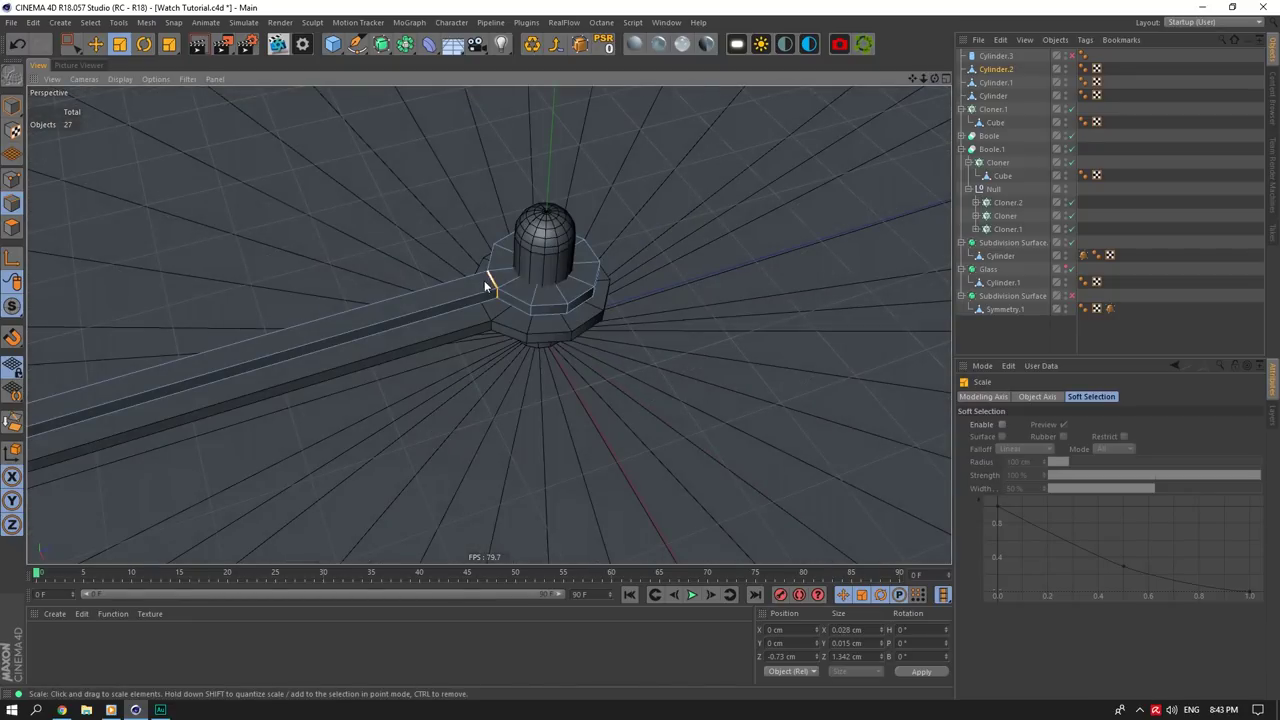
{"action": "scroll", "coordinate": [490, 288], "scroll_direction": "down", "scroll_amount": 9}
{"action": "left_click", "coordinate": [71, 44]}
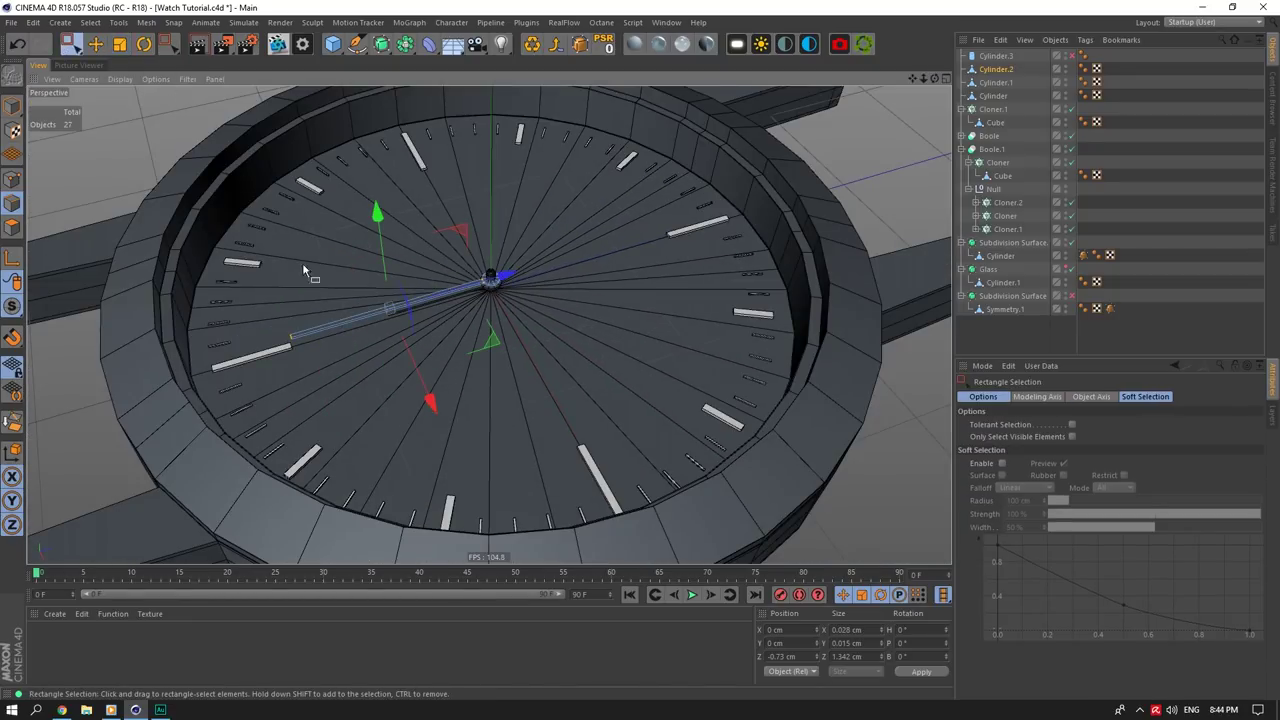
{"action": "left_click_drag", "start_coordinate": [334, 269], "coordinate": [253, 351], "text": "ctrl"}
{"action": "scroll", "coordinate": [482, 256], "scroll_direction": "up", "scroll_amount": 6}
{"action": "scroll", "coordinate": [472, 368], "scroll_direction": "up", "scroll_amount": 4}
{"action": "left_click_drag", "start_coordinate": [606, 266], "coordinate": [602, 268]}
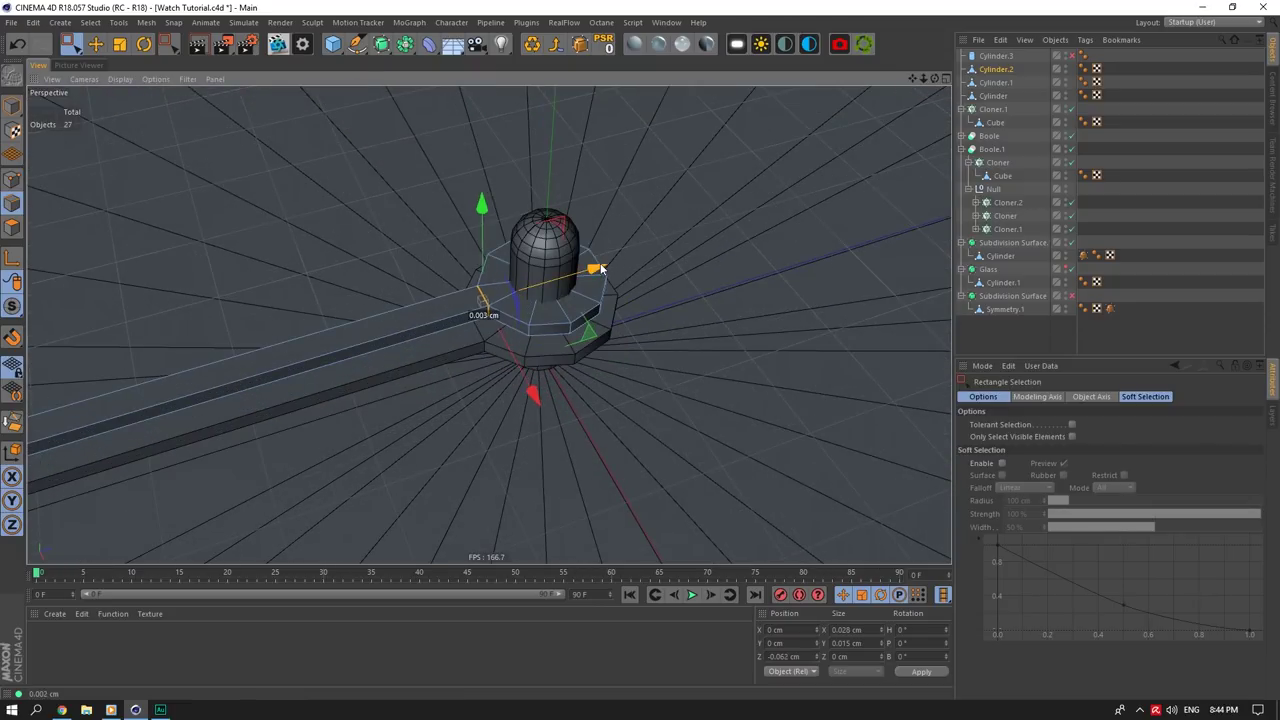
Step: Enable the backup ring Cylinder.3 and raise it along the centre pin above the longer hand's ring
{"action": "scroll", "coordinate": [720, 248], "scroll_direction": "down", "scroll_amount": 9}
{"action": "left_click_drag", "start_coordinate": [935, 78], "coordinate": [990, 115]}
{"action": "left_click_drag", "start_coordinate": [912, 78], "coordinate": [892, 155]}
{"action": "middle_click_drag", "start_coordinate": [489, 325], "coordinate": [415, 385], "text": "alt"}
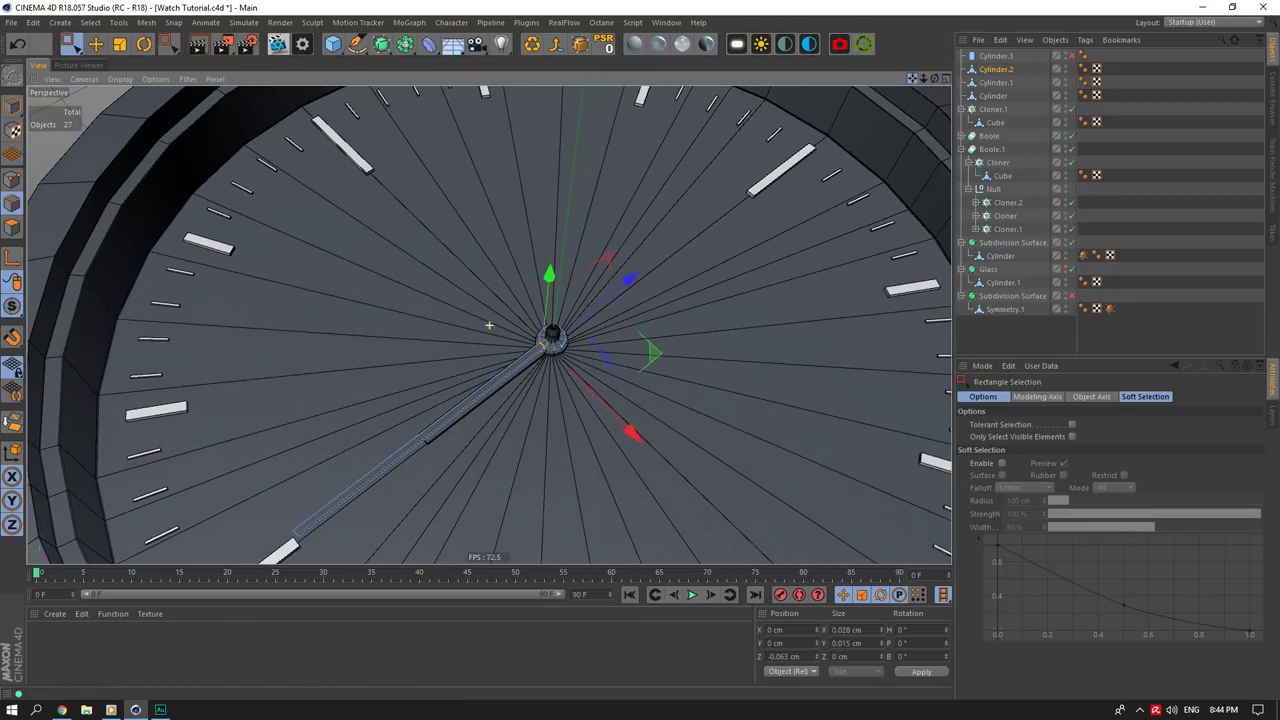
{"action": "left_click", "coordinate": [1006, 57]}
{"action": "right_click_drag", "start_coordinate": [547, 342], "coordinate": [630, 345], "text": "alt"}
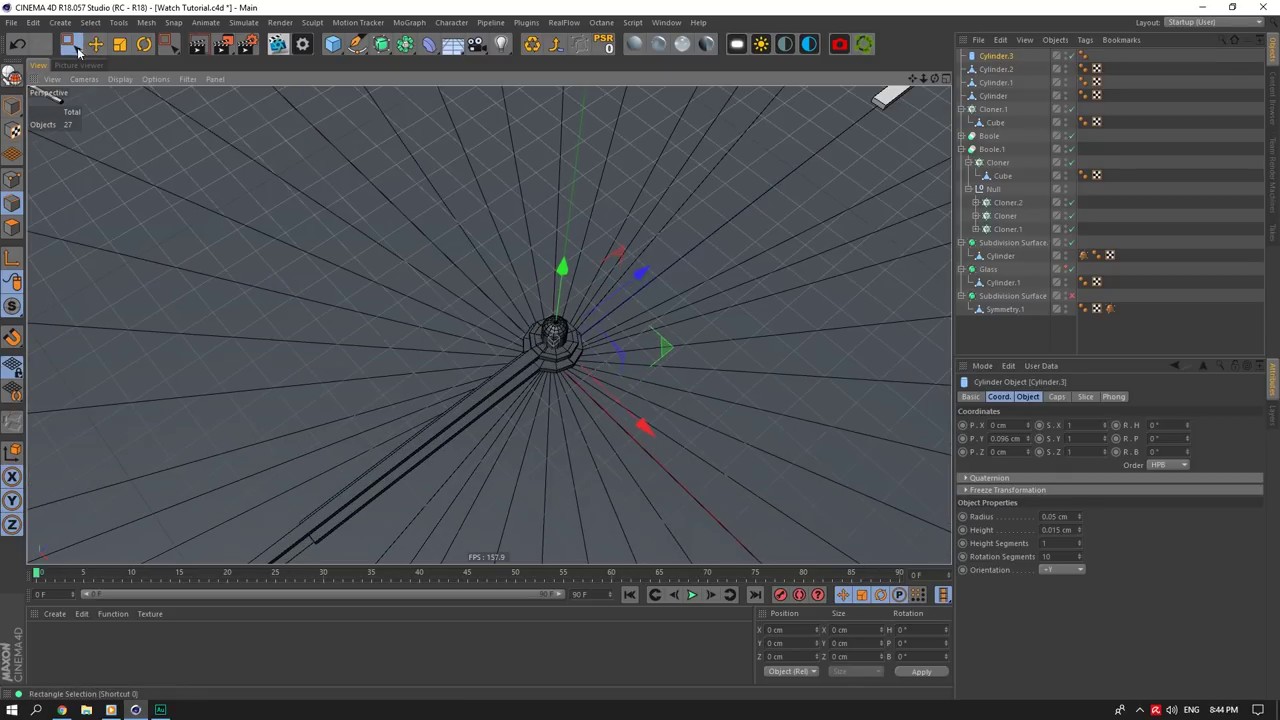
{"action": "left_click", "coordinate": [96, 44]}
{"action": "right_click_drag", "start_coordinate": [380, 283], "coordinate": [560, 325], "text": "alt"}
{"action": "left_click_drag", "start_coordinate": [936, 80], "coordinate": [930, 22]}
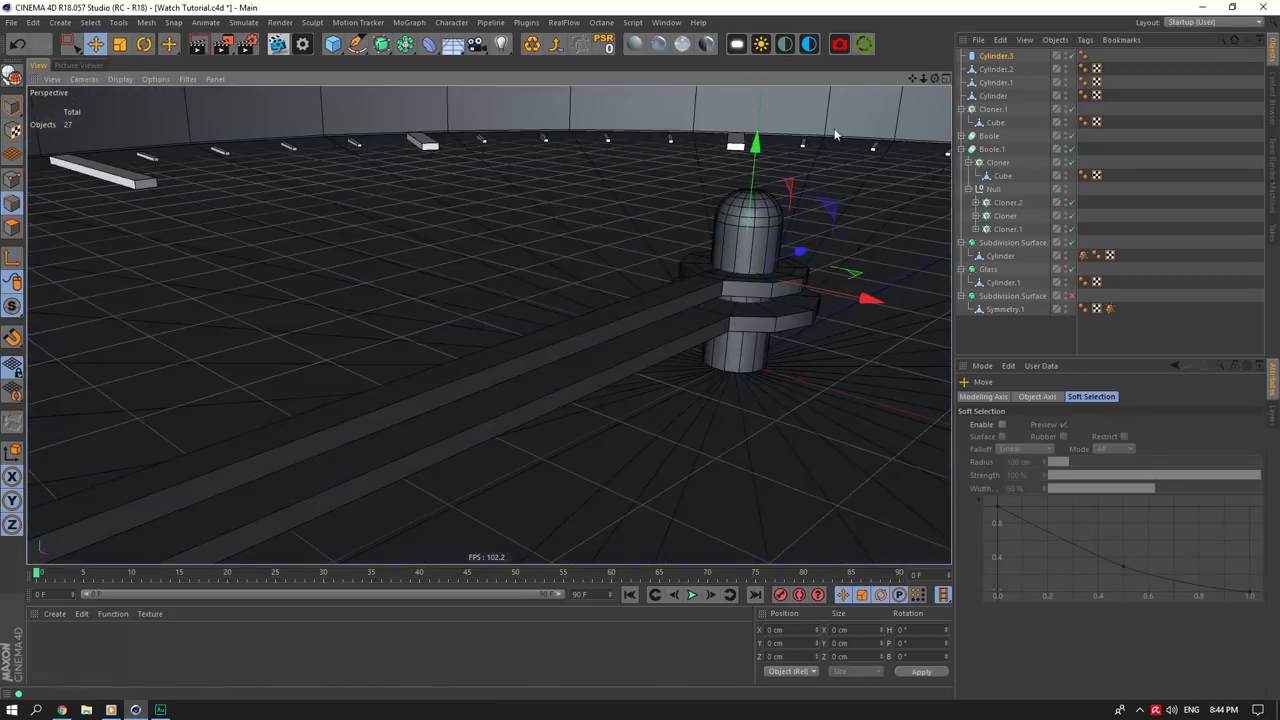
{"action": "left_click_drag", "start_coordinate": [757, 143], "coordinate": [762, 110]}
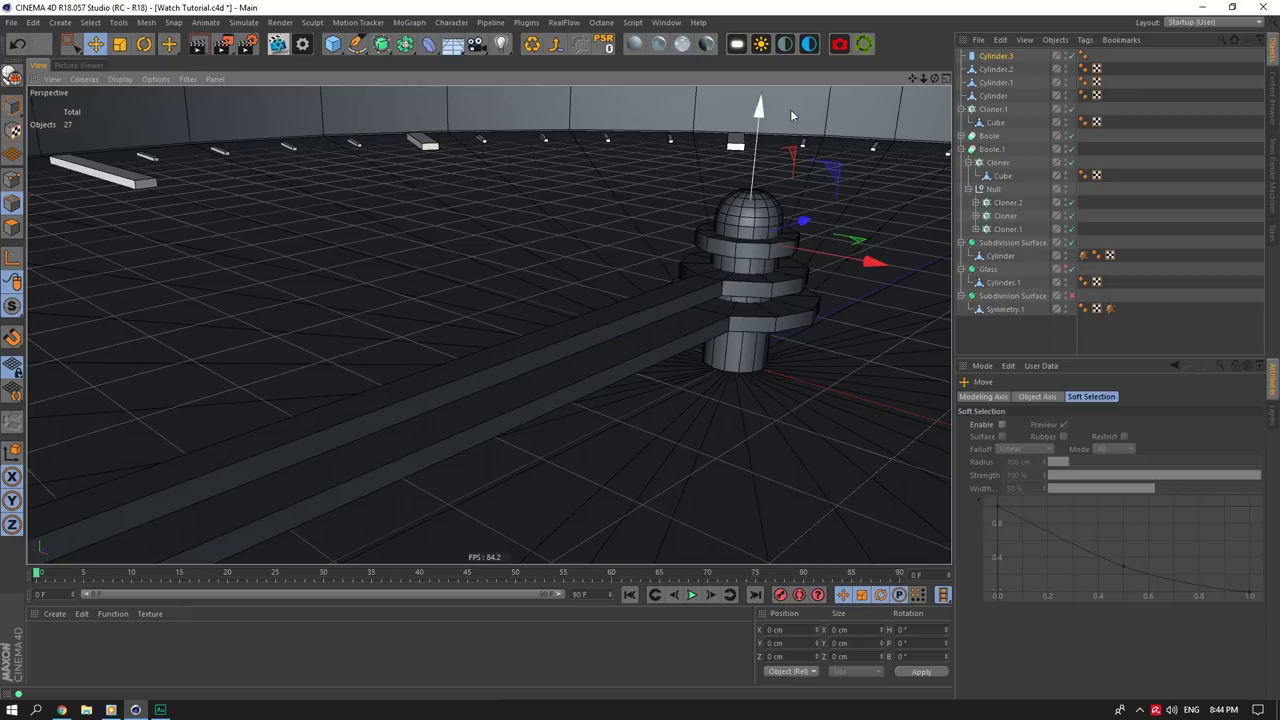
Step: Select Cylinder.1, Cylinder.2 and Cylinder.3 in Model mode and lower the three rings together slightly along the centre pin
{"action": "left_click", "coordinate": [998, 82], "text": "shift"}
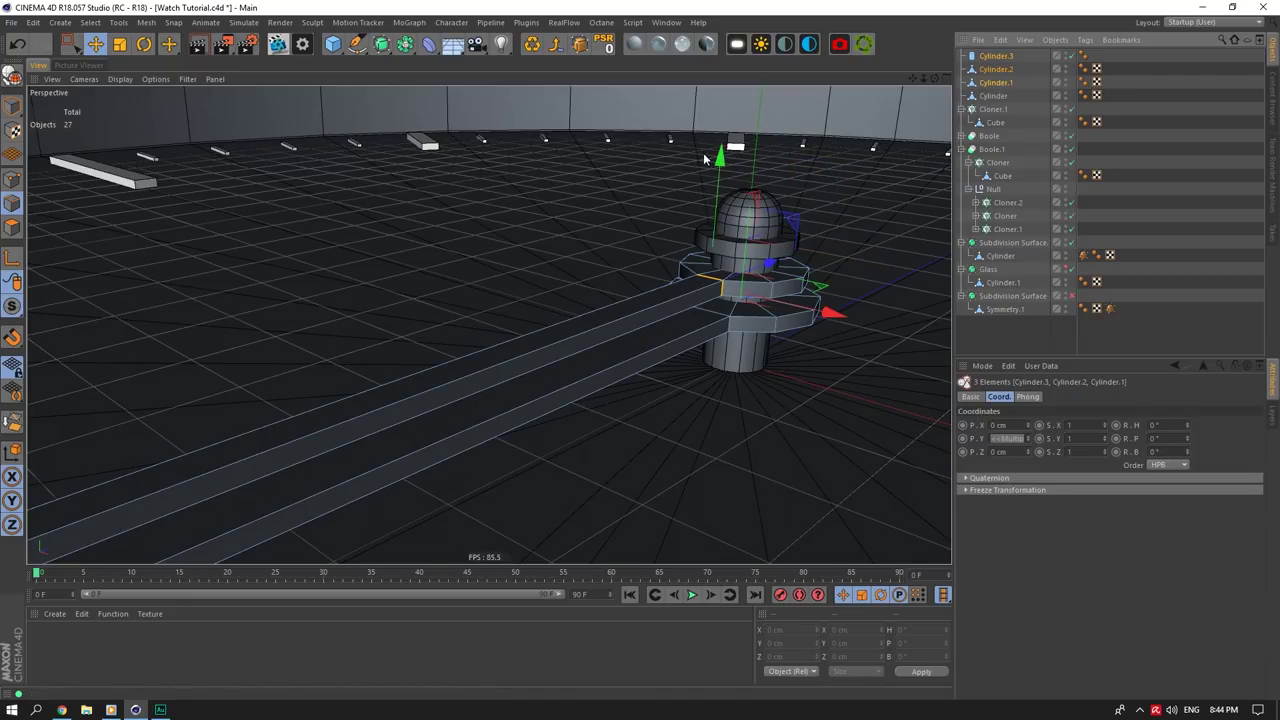
{"action": "left_click_drag", "start_coordinate": [719, 157], "coordinate": [758, 161]}
{"action": "left_click", "coordinate": [18, 44]}
{"action": "left_click", "coordinate": [12, 106]}
{"action": "left_click", "coordinate": [1027, 102]}
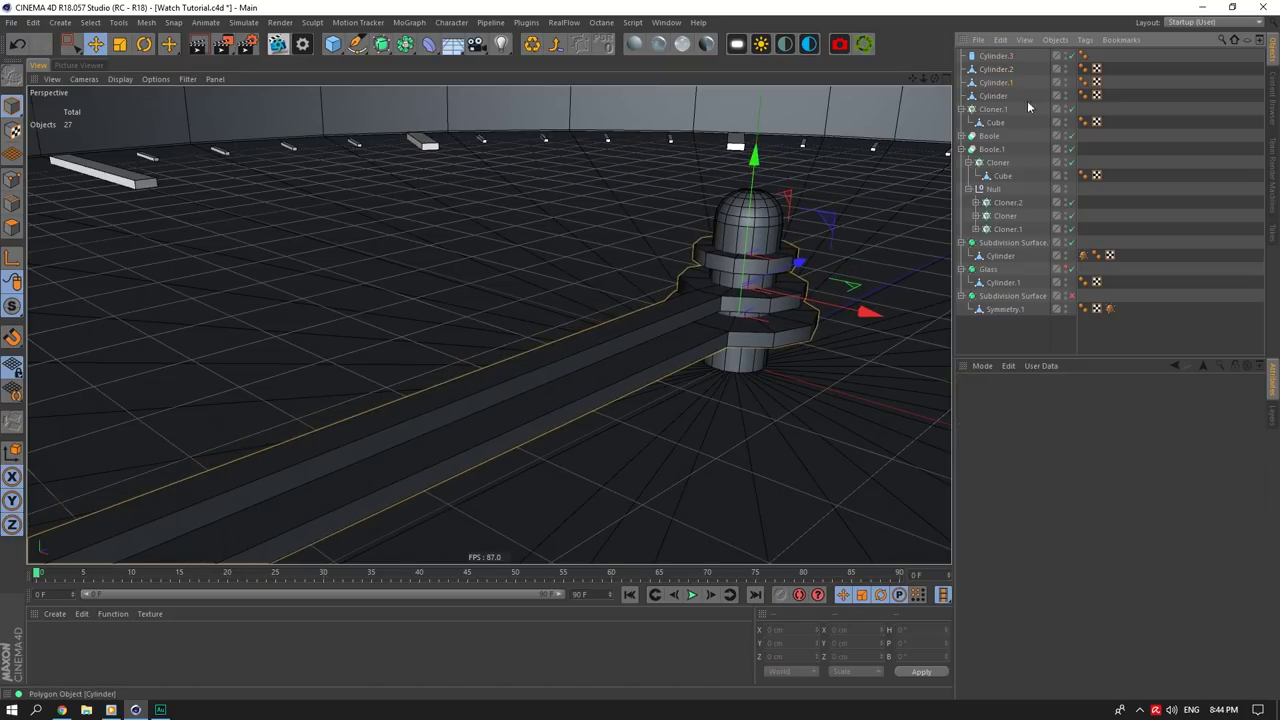
Step: Select Cylinder.3 and examine the thin third hand in the reference photo
{"action": "left_click", "coordinate": [997, 57]}
{"action": "left_click_drag", "start_coordinate": [935, 78], "coordinate": [935, 140]}
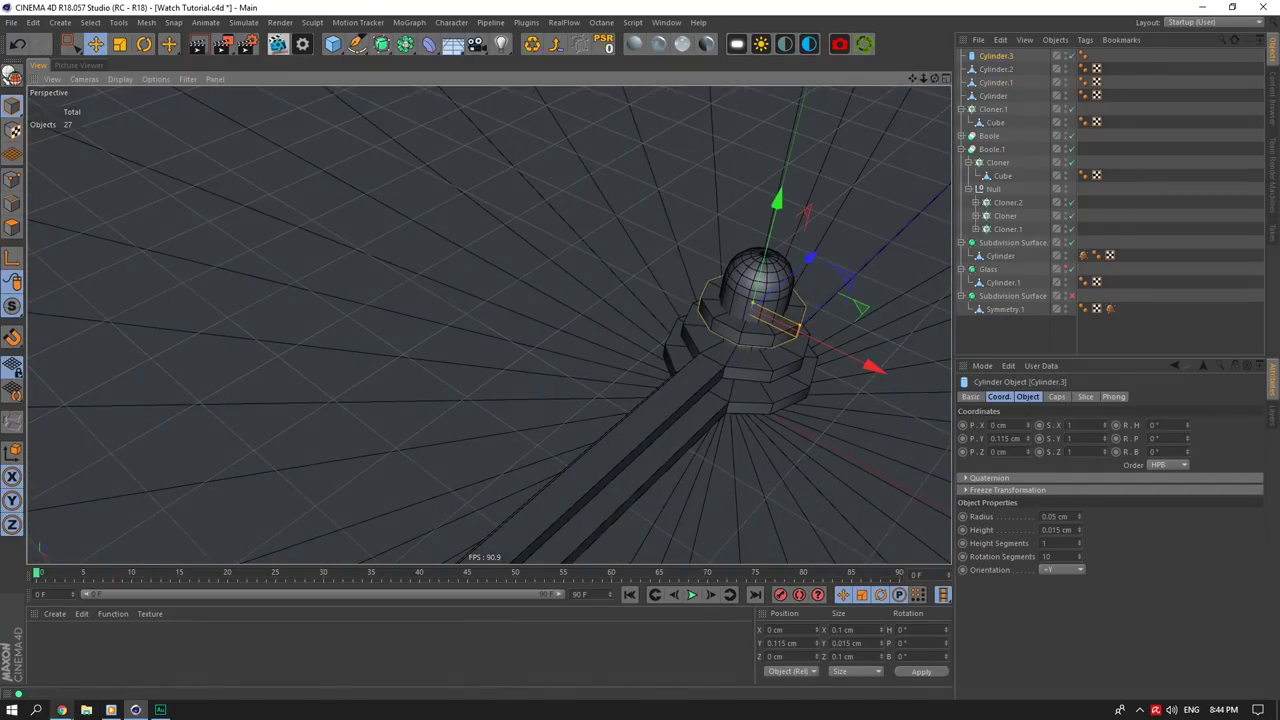
{"action": "left_click", "coordinate": [87, 710]}
{"action": "left_click", "coordinate": [87, 710]}
{"action": "left_click", "coordinate": [87, 710]}
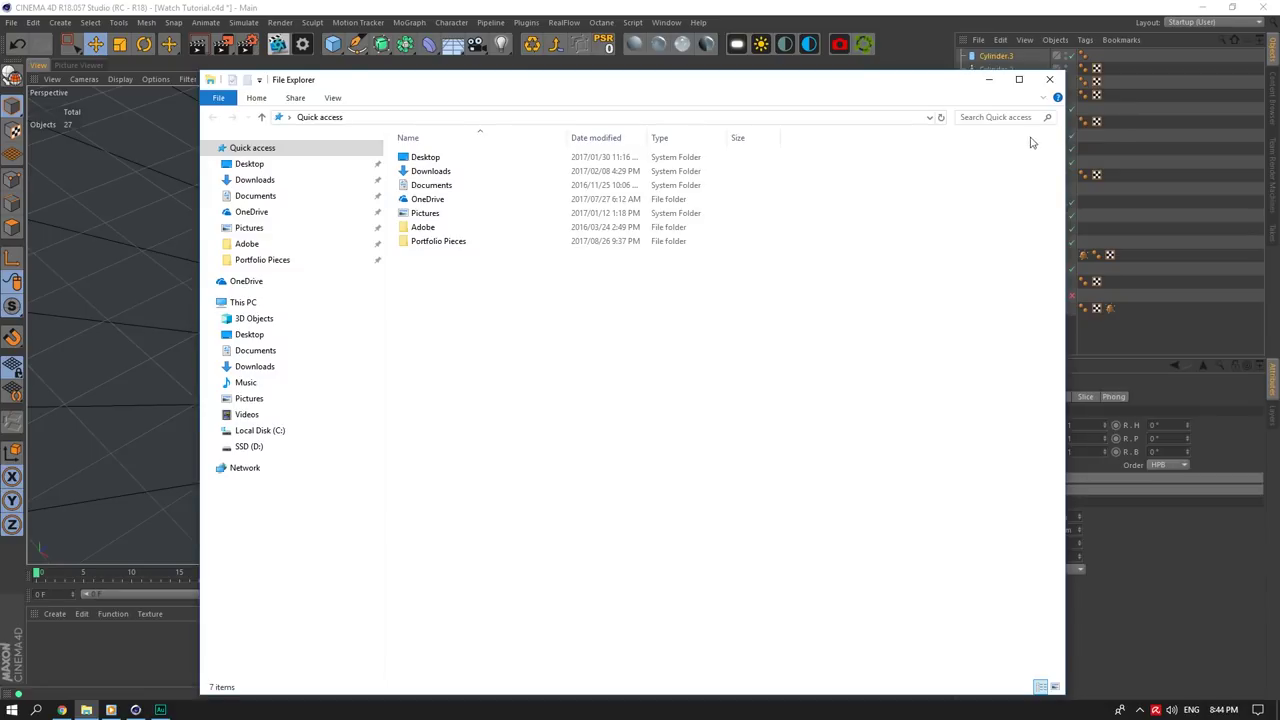
{"action": "left_click", "coordinate": [1060, 82]}
{"action": "left_click", "coordinate": [62, 710]}
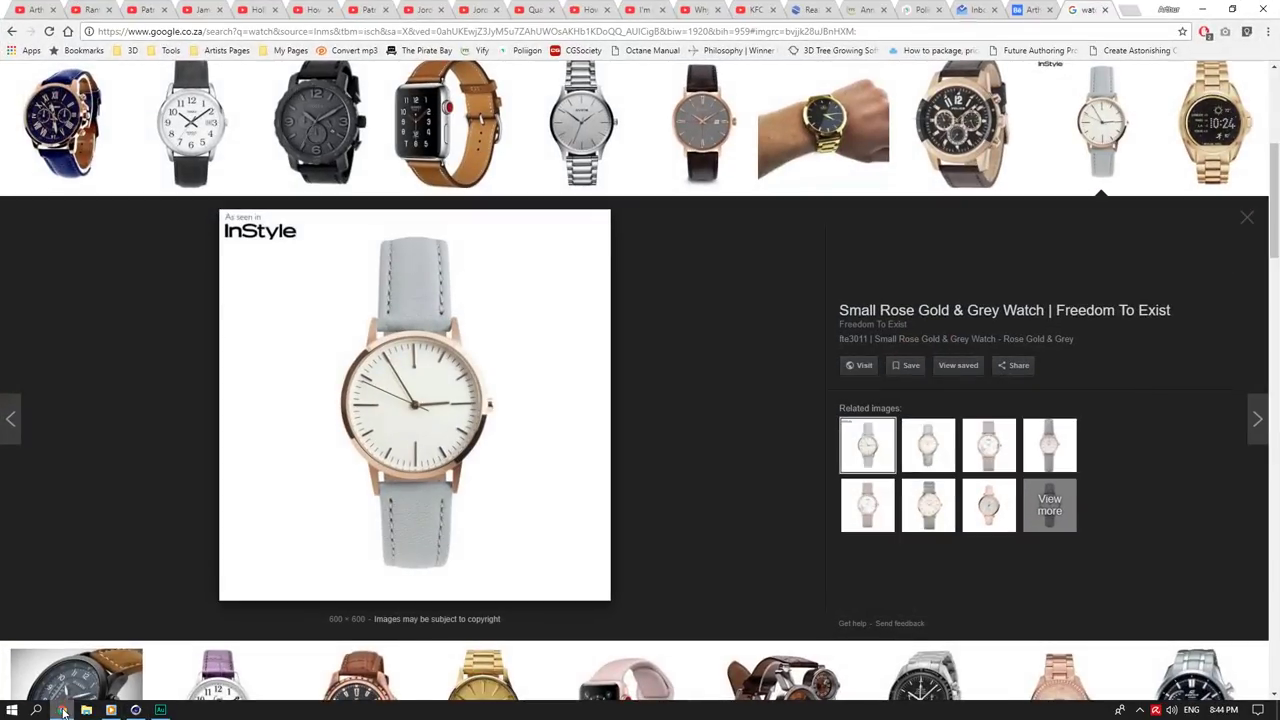
{"action": "left_click", "coordinate": [62, 710]}
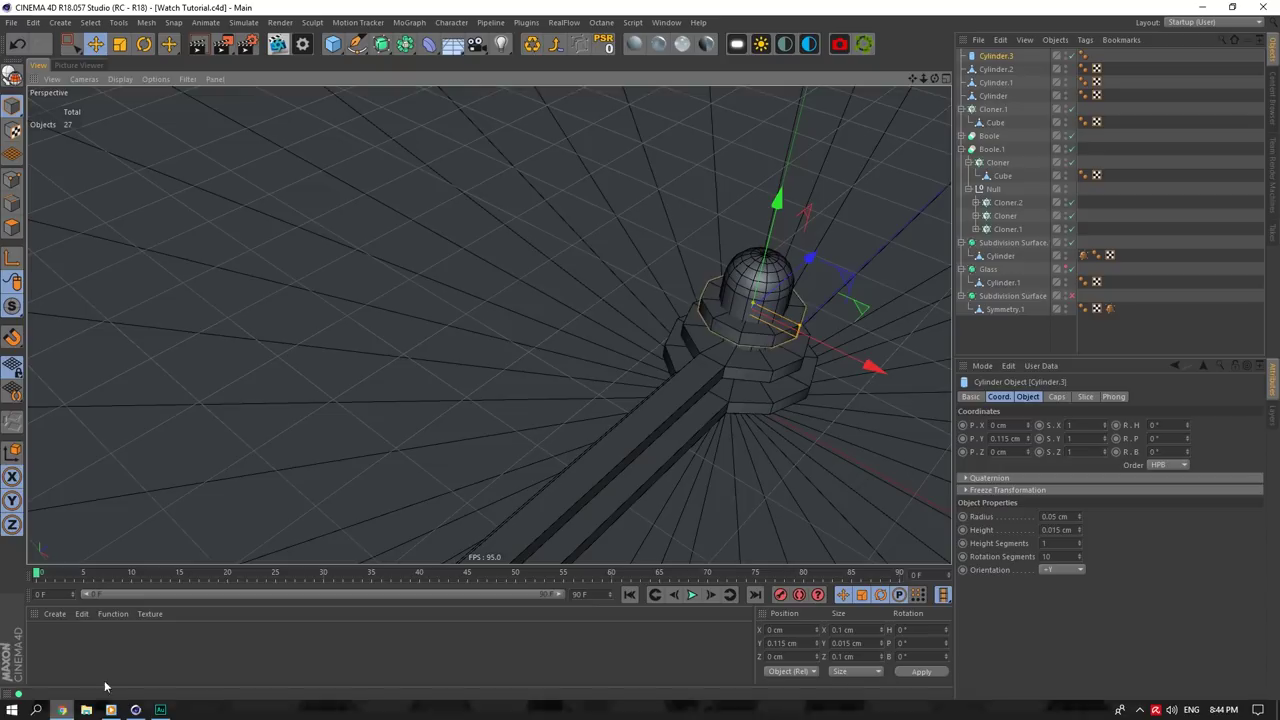
Step: Increase Cylinder.3's rotation segments to 26 for a thinner hand, guided by the reference photo
{"action": "left_click_drag", "start_coordinate": [939, 80], "coordinate": [936, 81]}
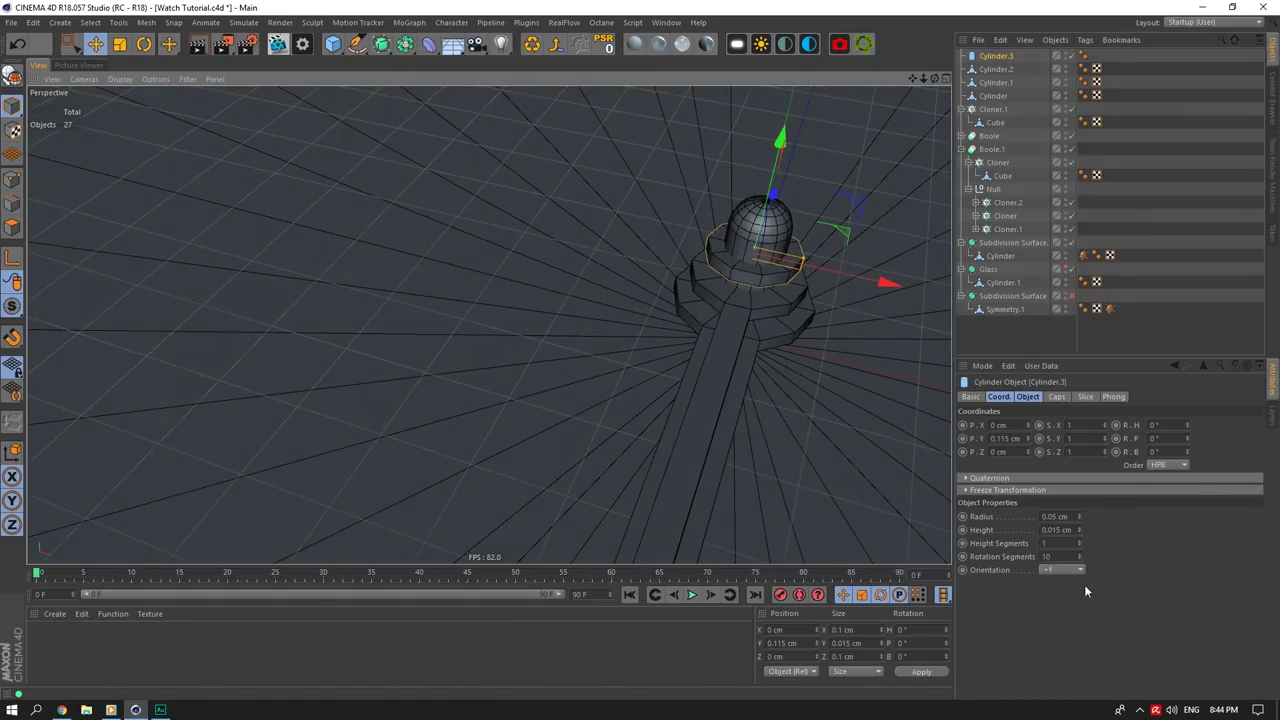
{"action": "left_click", "coordinate": [1060, 556]}
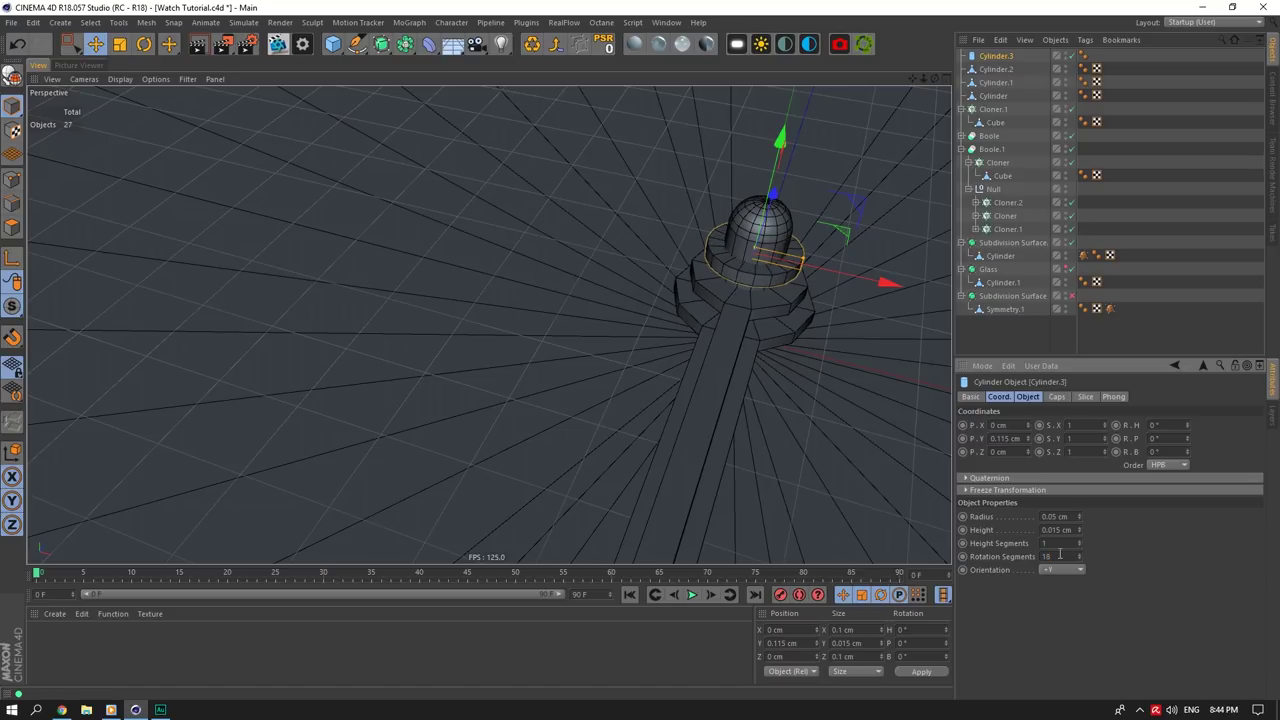
{"action": "left_click", "coordinate": [62, 710]}
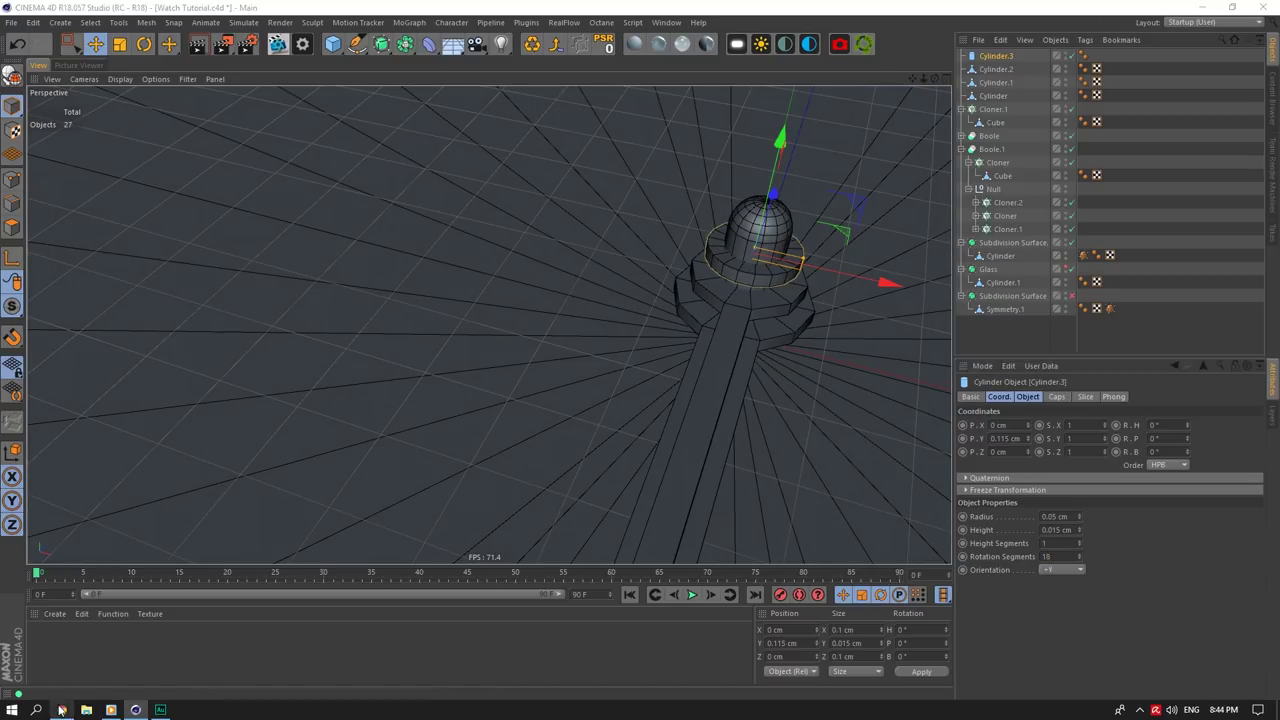
{"action": "left_click", "coordinate": [62, 710]}
{"action": "double_click", "coordinate": [1056, 557]}
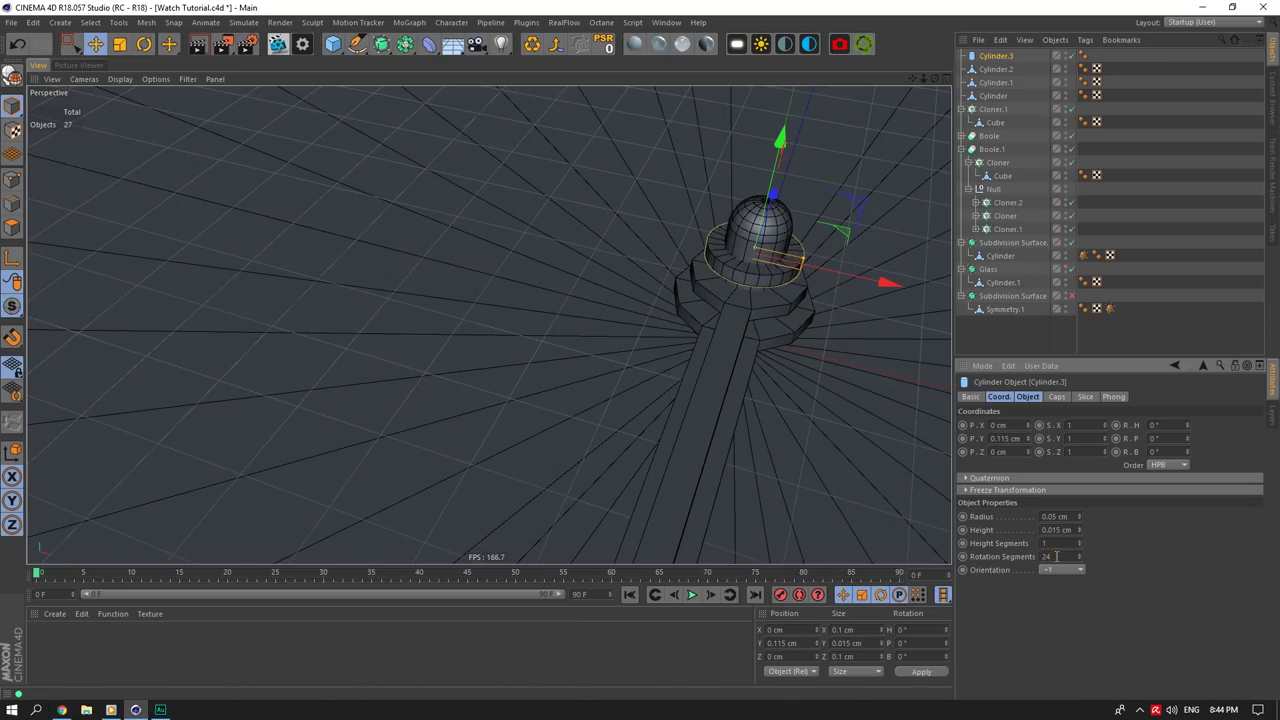
{"action": "scroll", "coordinate": [646, 333], "scroll_direction": "down", "scroll_amount": 5}
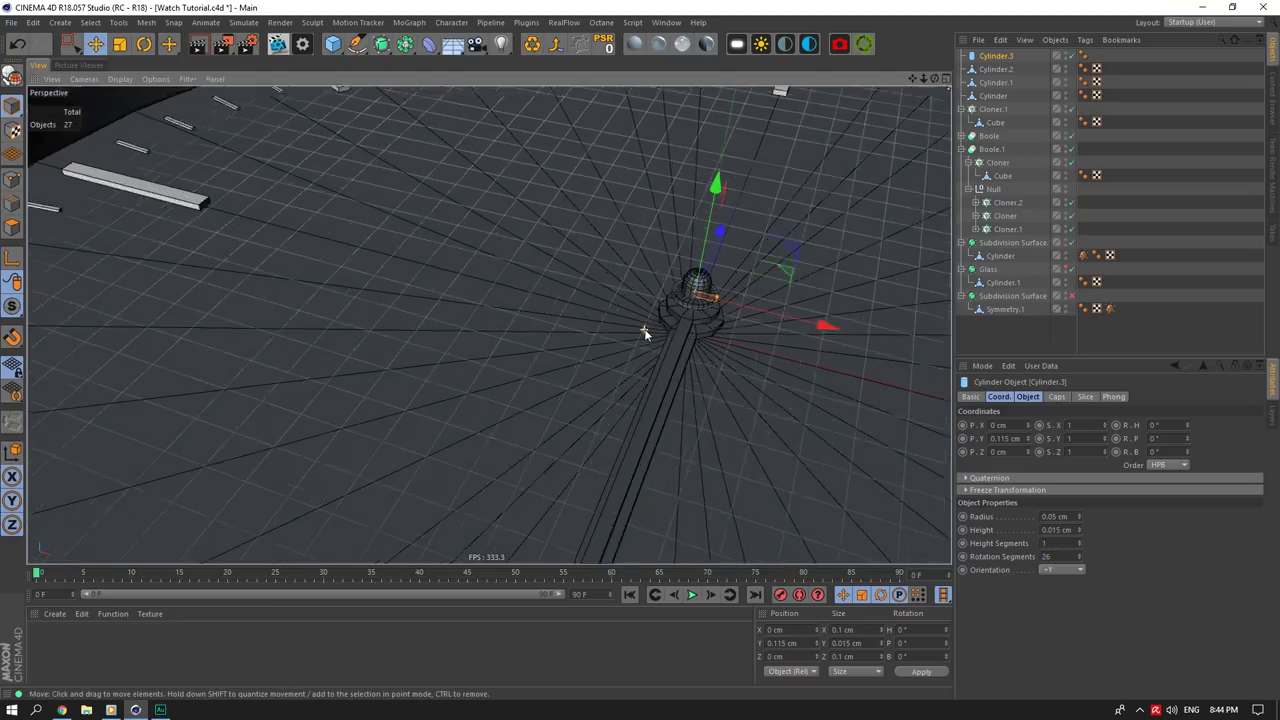
{"action": "scroll", "coordinate": [768, 260], "scroll_direction": "up", "scroll_amount": 4}
{"action": "scroll", "coordinate": [713, 349], "scroll_direction": "down", "scroll_amount": 4}
{"action": "scroll", "coordinate": [733, 345], "scroll_direction": "up", "scroll_amount": 3}
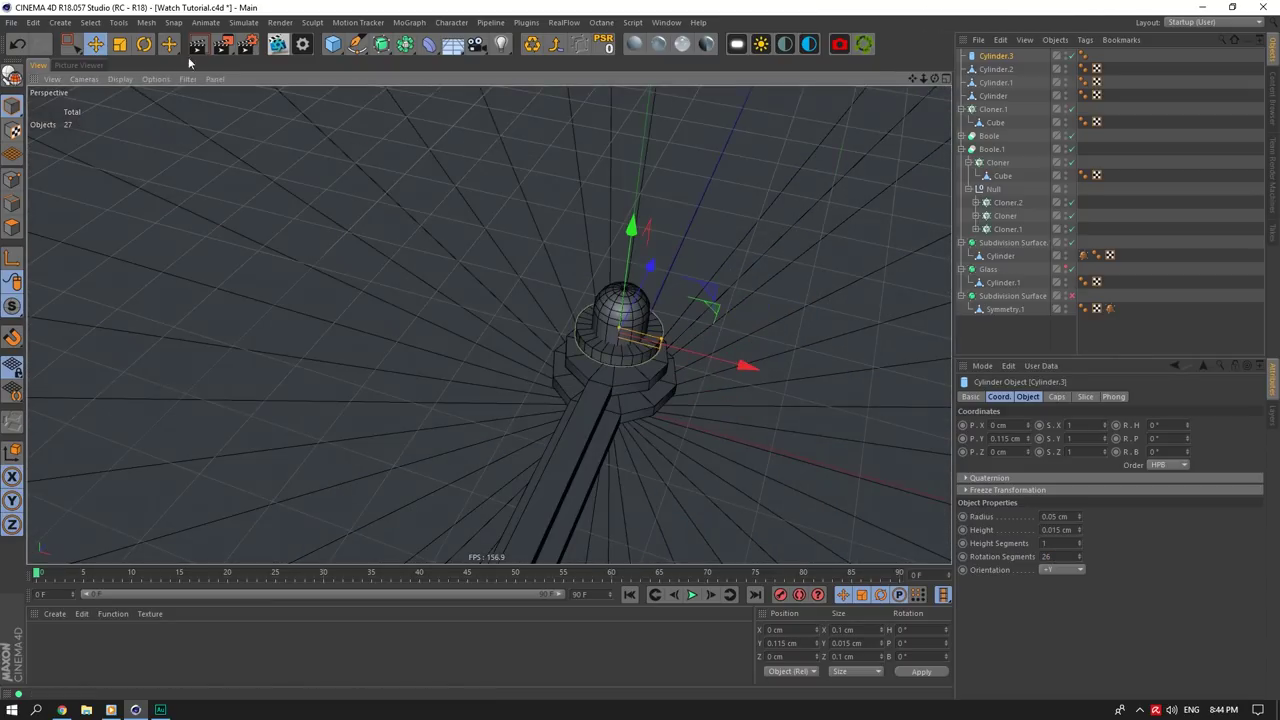
{"action": "left_click_drag", "start_coordinate": [935, 78], "coordinate": [783, 87]}
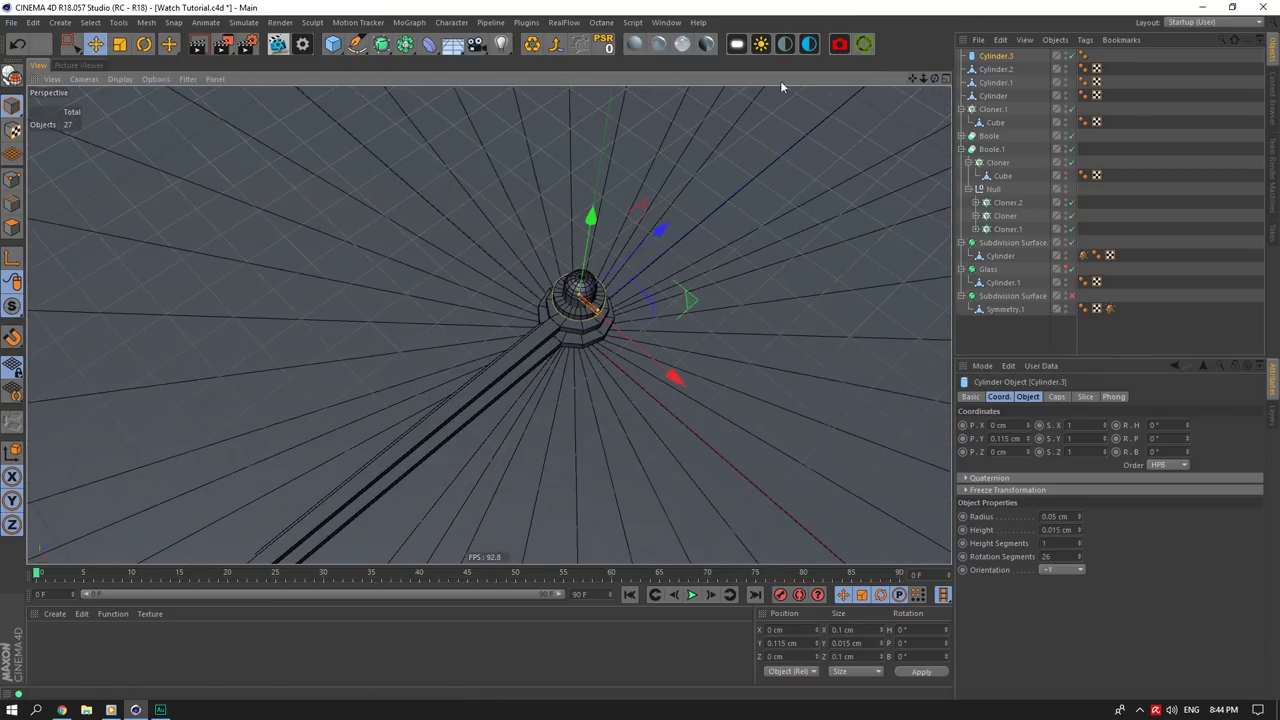
Step: Make Cylinder.3 editable and extrude one side polygon of its ring about 1.84 cm along the other hands to form the thin hand
{"action": "key", "text": "c"}
{"action": "left_click", "coordinate": [535, 48]}
{"action": "key", "text": "Return"}
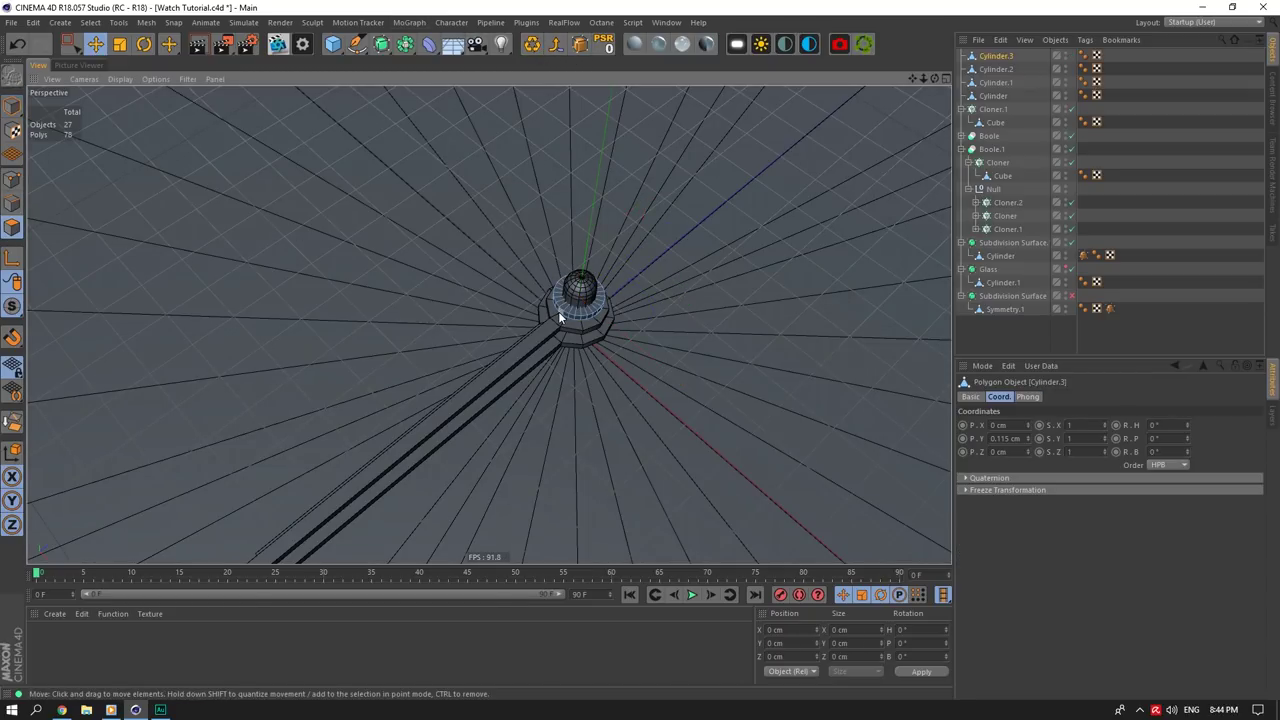
{"action": "left_click", "coordinate": [558, 312]}
{"action": "scroll", "coordinate": [608, 321], "scroll_direction": "down", "scroll_amount": 5}
{"action": "right_click", "coordinate": [626, 316]}
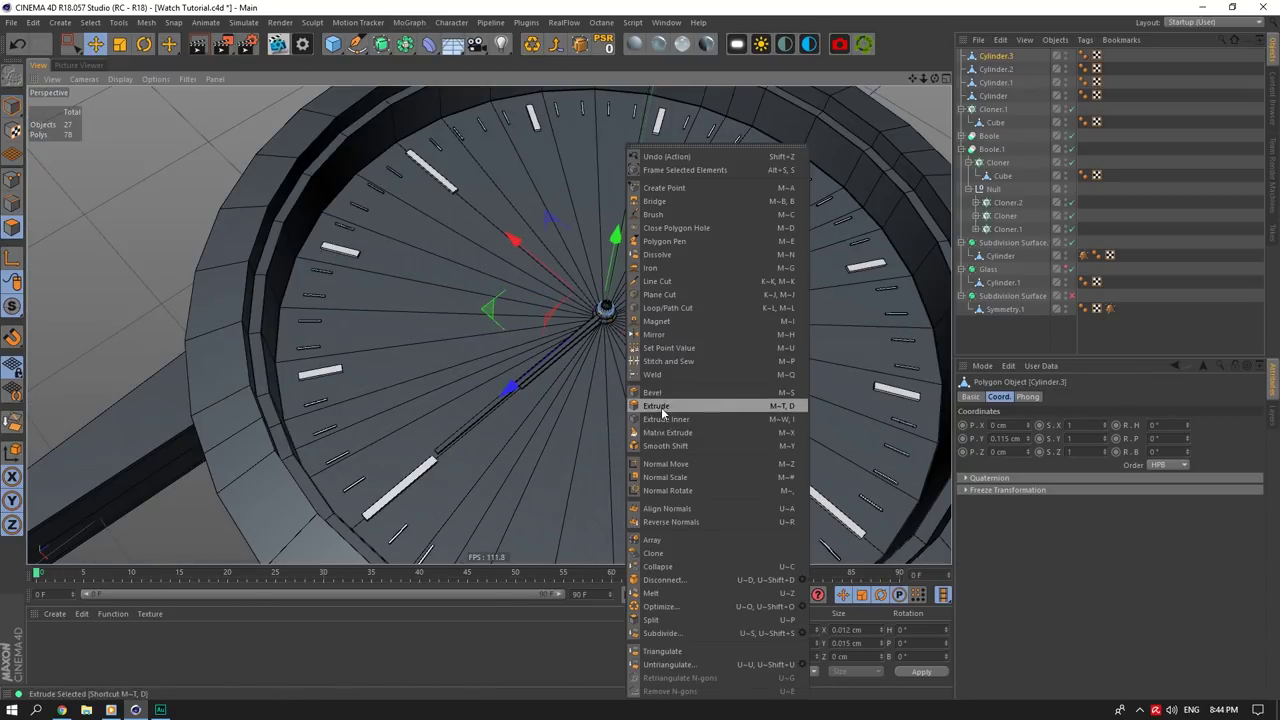
{"action": "left_click", "coordinate": [657, 406]}
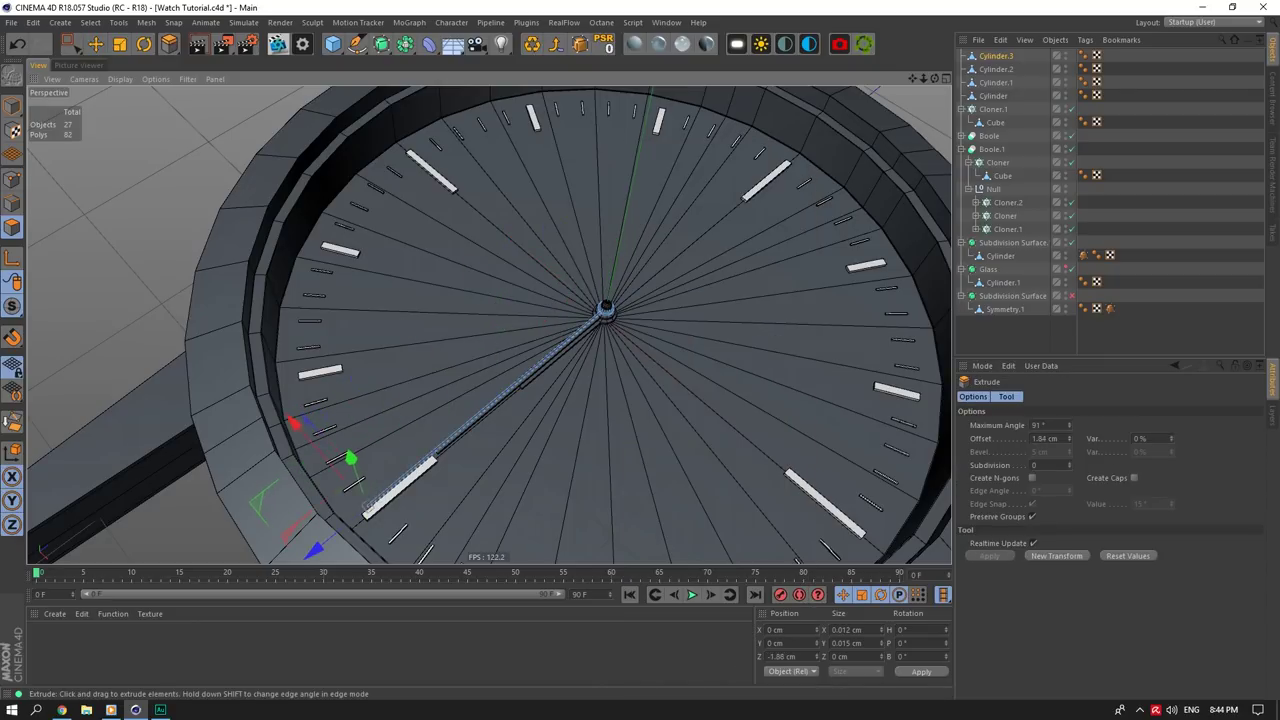
Step: Extrude the opposite side polygon of Cylinder.3's ring about 0.31 cm as a short tail and compare it with the reference photo
{"action": "scroll", "coordinate": [709, 229], "scroll_direction": "up", "scroll_amount": 5}
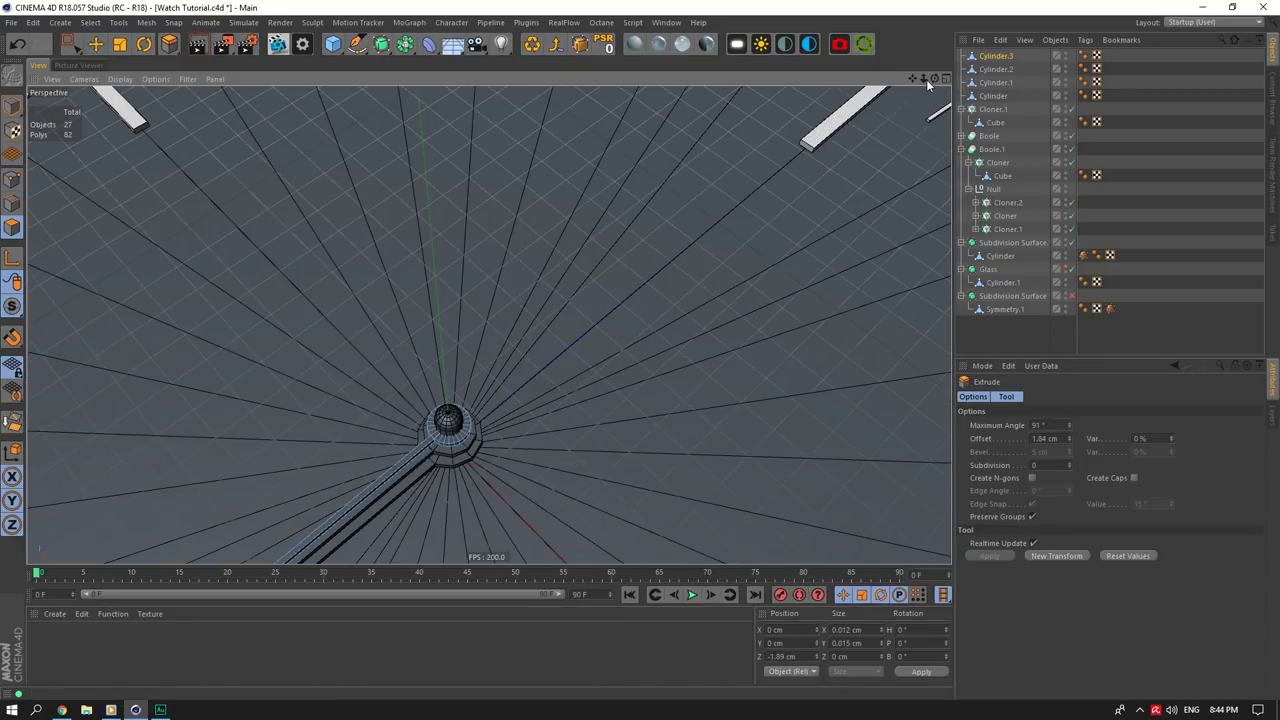
{"action": "left_click_drag", "start_coordinate": [934, 79], "coordinate": [394, 263]}
{"action": "scroll", "coordinate": [368, 314], "scroll_direction": "up", "scroll_amount": 5}
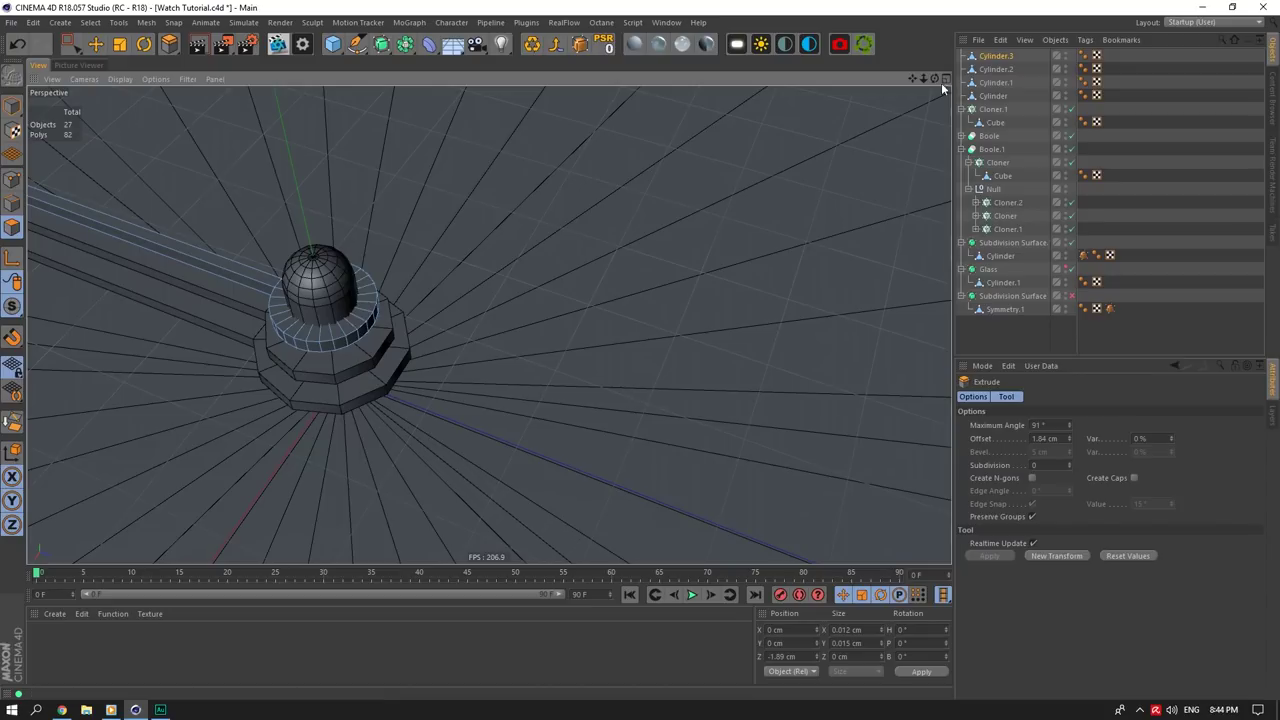
{"action": "left_click_drag", "start_coordinate": [934, 79], "coordinate": [414, 186]}
{"action": "left_click", "coordinate": [354, 207]}
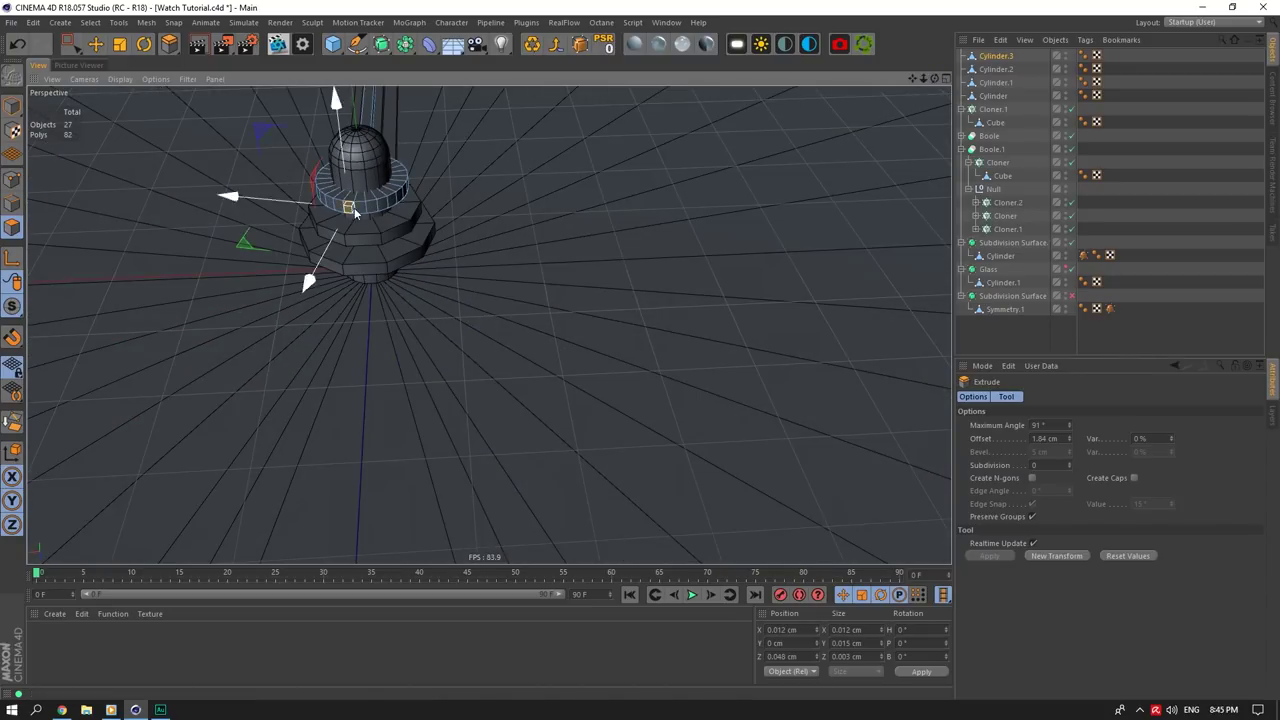
{"action": "left_click_drag", "start_coordinate": [933, 80], "coordinate": [488, 324]}
{"action": "scroll", "coordinate": [720, 280], "scroll_direction": "down", "scroll_amount": 4}
{"action": "left_click_drag", "start_coordinate": [702, 272], "coordinate": [790, 274]}
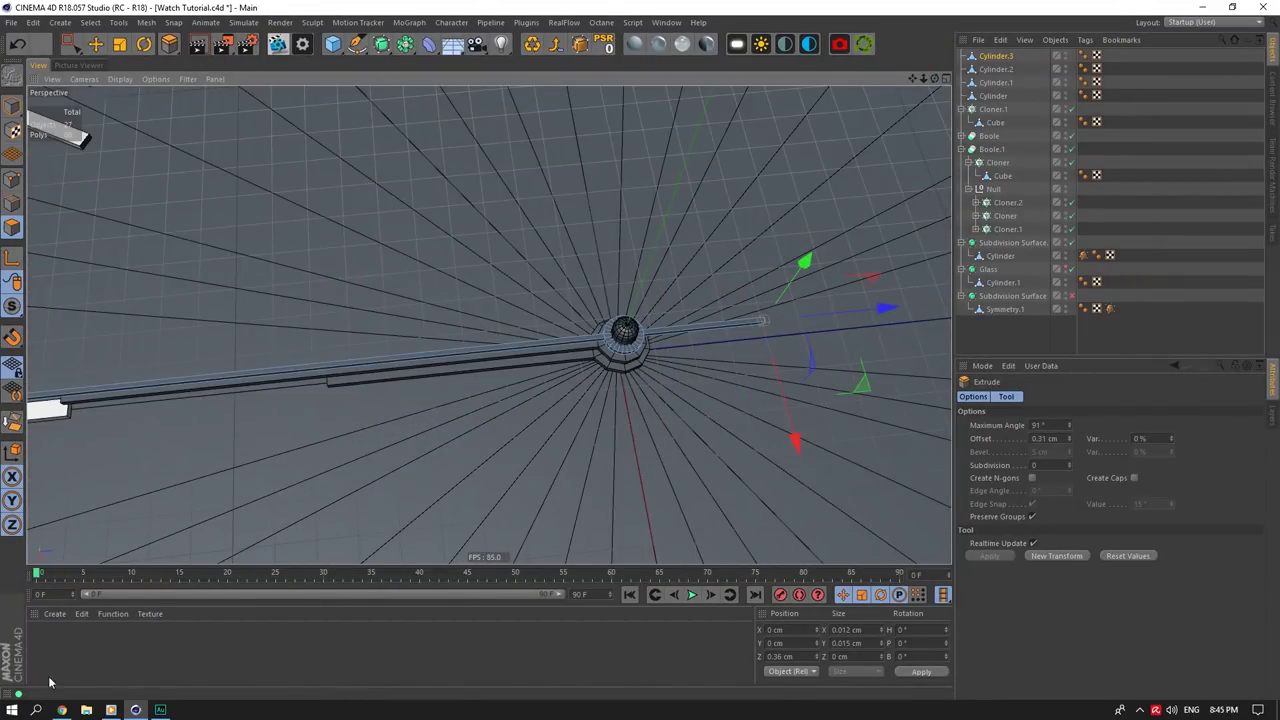
{"action": "left_click", "coordinate": [62, 710]}
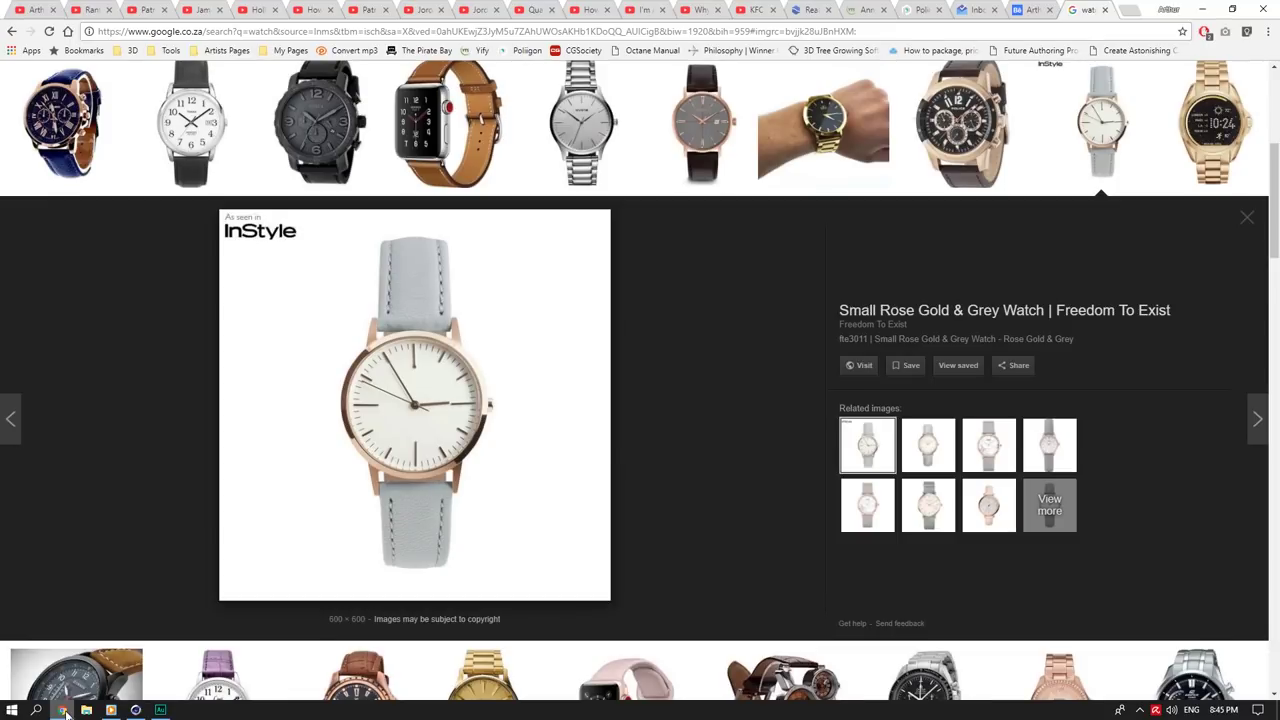
{"action": "left_click", "coordinate": [65, 712]}
{"action": "scroll", "coordinate": [670, 329], "scroll_direction": "down", "scroll_amount": 3}
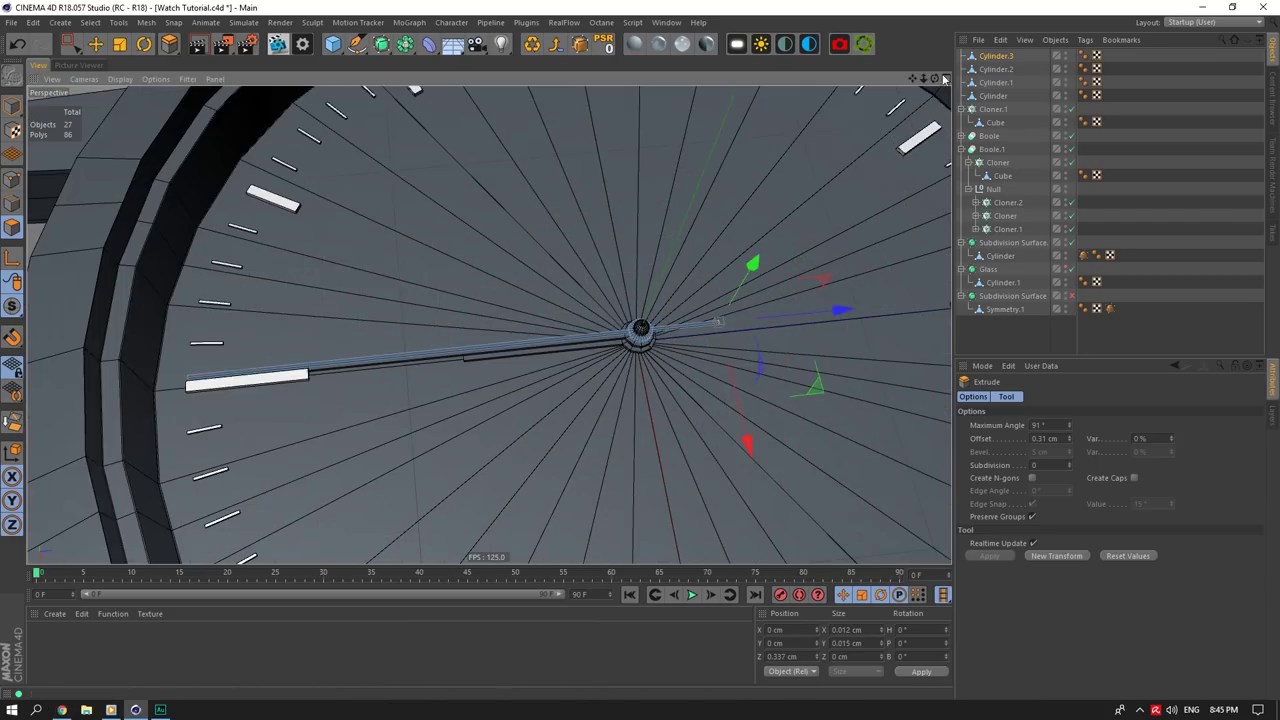
Step: Rotate the thin hand Cylinder.3 in Model mode around the centre pin to a heading of about -101.2°
{"action": "left_click_drag", "start_coordinate": [935, 79], "coordinate": [489, 325]}
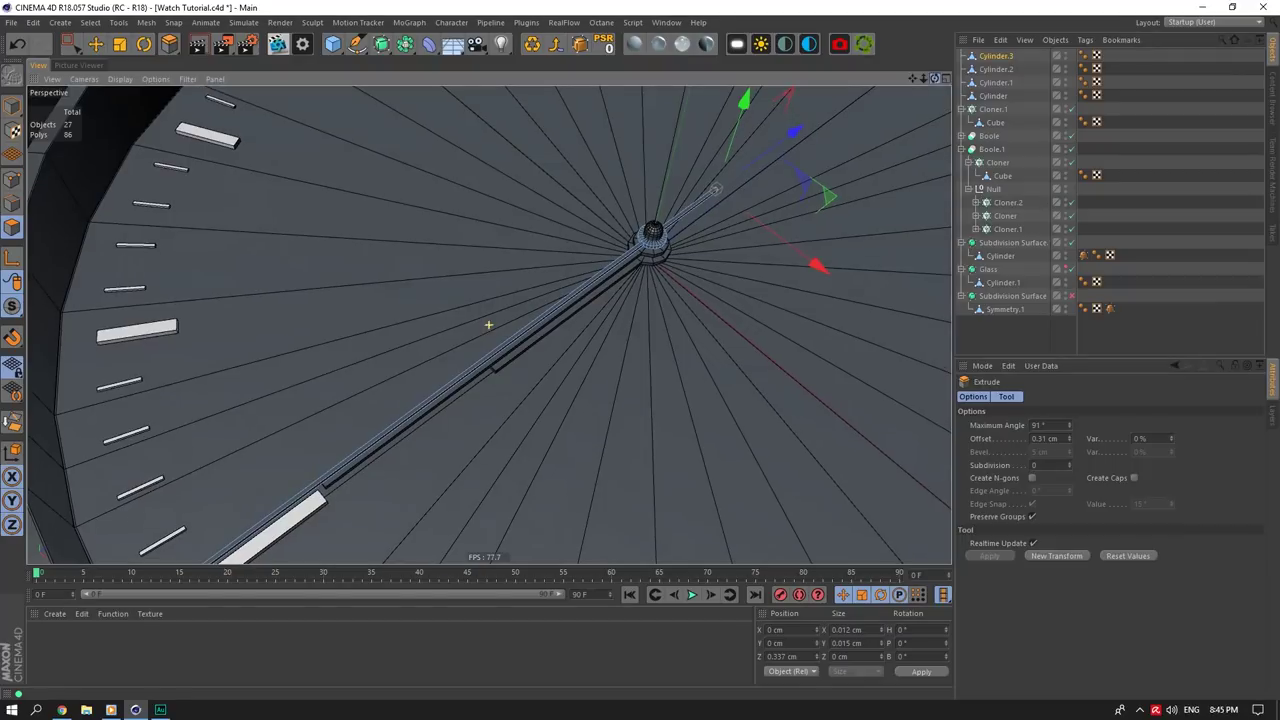
{"action": "left_click", "coordinate": [986, 62]}
{"action": "left_click", "coordinate": [12, 106]}
{"action": "left_click", "coordinate": [96, 44]}
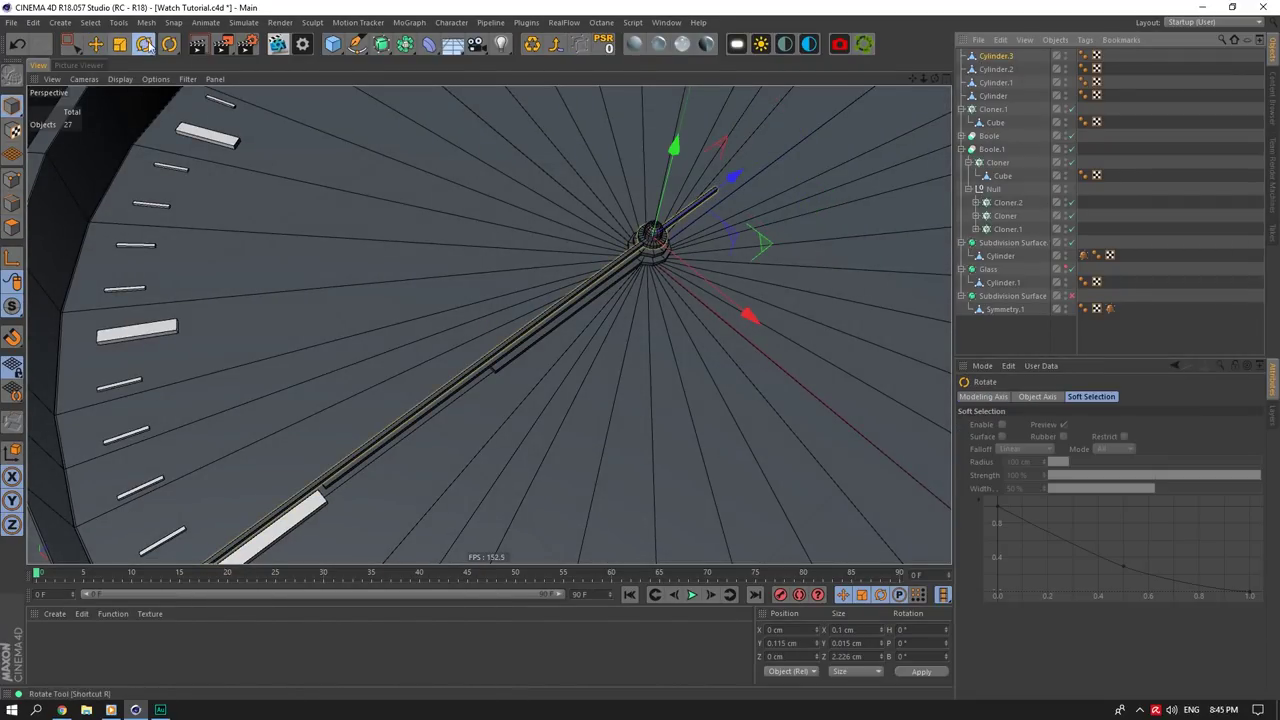
{"action": "left_click_drag", "start_coordinate": [663, 304], "coordinate": [486, 210]}
Step: Rotate the hands Cylinder.2 and Cylinder.1 around the centre pin so that all three hands point in different directions
{"action": "left_click", "coordinate": [994, 70]}
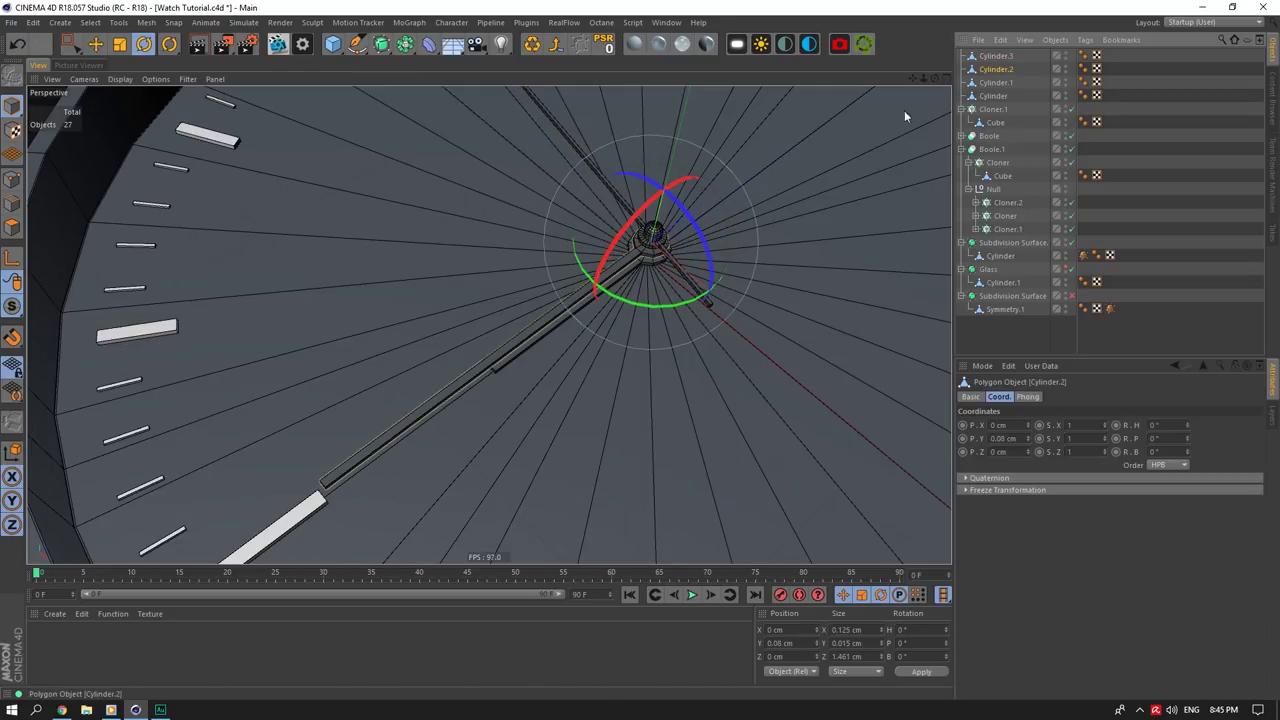
{"action": "left_click_drag", "start_coordinate": [626, 300], "coordinate": [778, 288]}
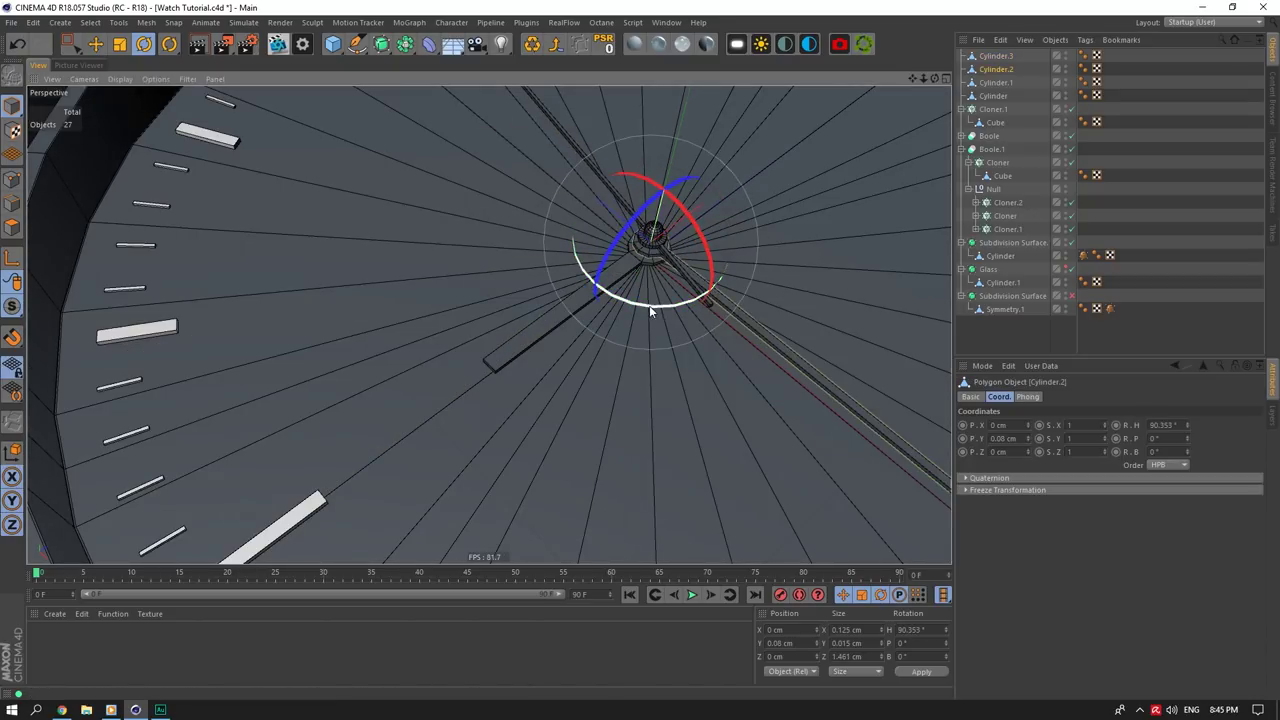
{"action": "left_click_drag", "start_coordinate": [650, 307], "coordinate": [746, 262]}
{"action": "left_click", "coordinate": [993, 84]}
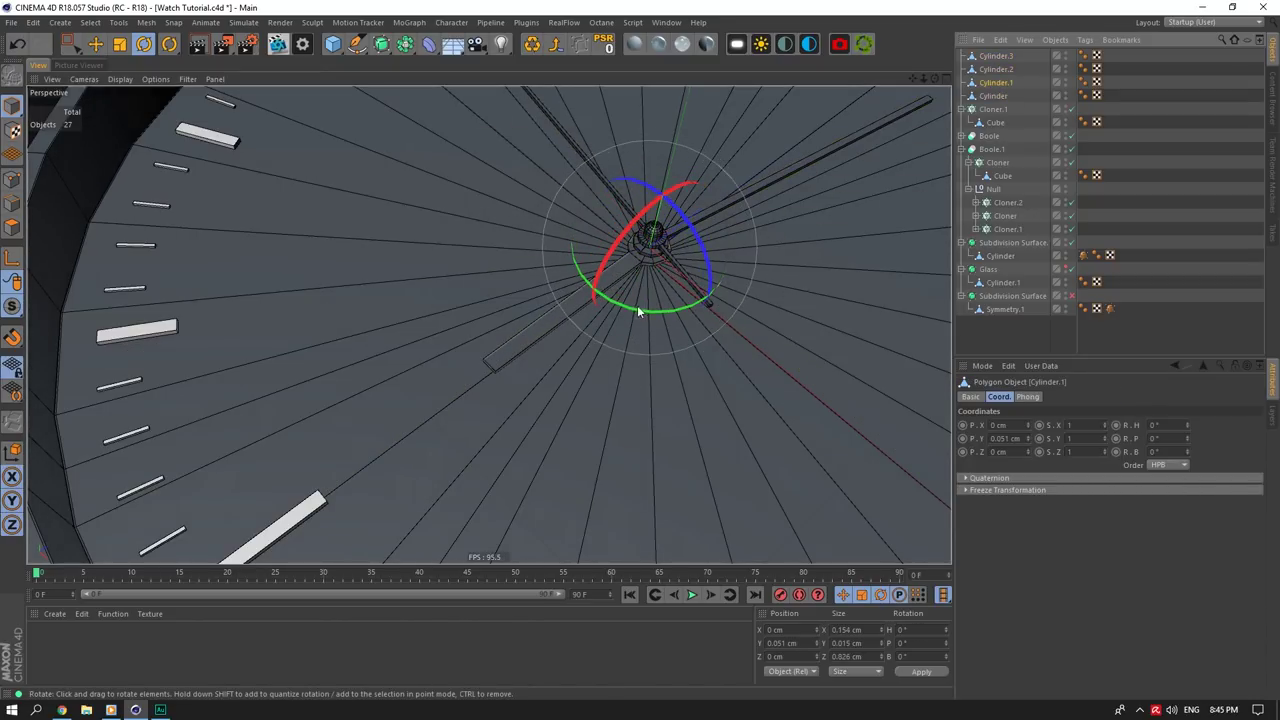
{"action": "left_click_drag", "start_coordinate": [638, 309], "coordinate": [722, 309]}
Step: Select the long edges of Cylinder.3's hand and tail in Edges mode, together with the near rim edges of its ring
{"action": "left_click_drag", "start_coordinate": [924, 78], "coordinate": [878, 90]}
{"action": "scroll", "coordinate": [670, 218], "scroll_direction": "up", "scroll_amount": 7}
{"action": "left_click", "coordinate": [977, 60]}
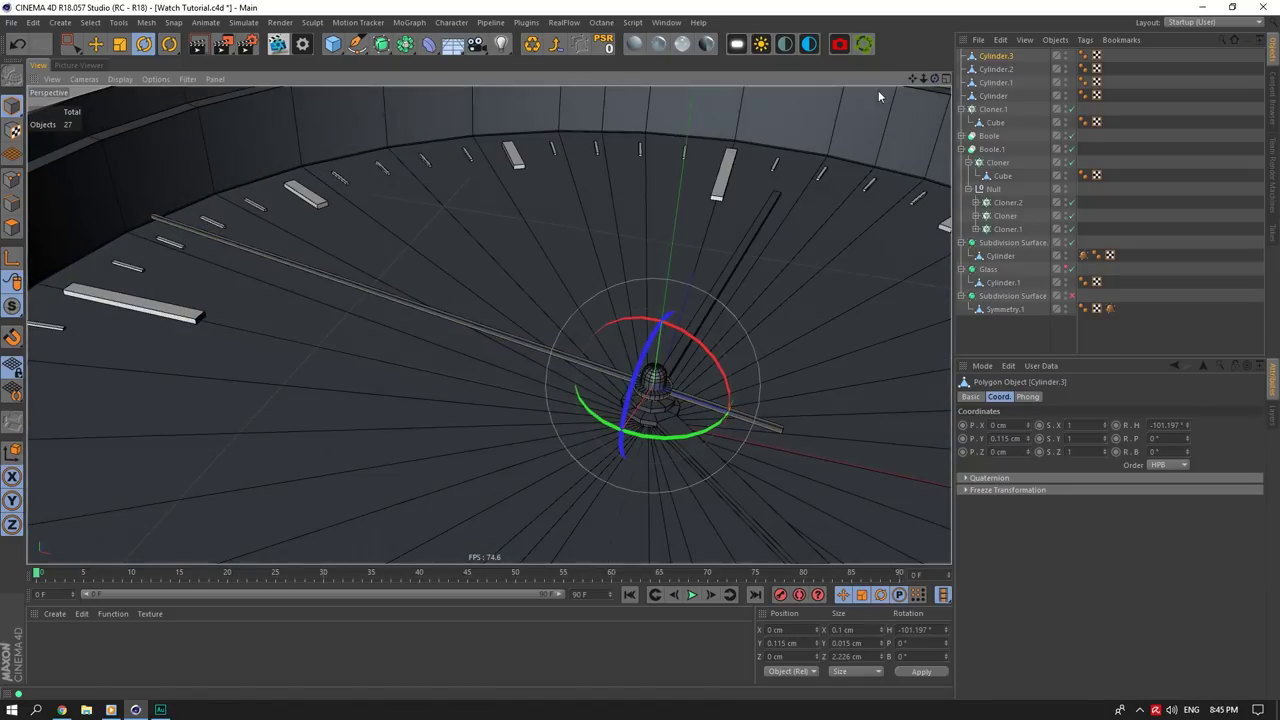
{"action": "left_click", "coordinate": [11, 204]}
{"action": "scroll", "coordinate": [321, 272], "scroll_direction": "up", "scroll_amount": 2}
{"action": "left_click", "coordinate": [586, 354]}
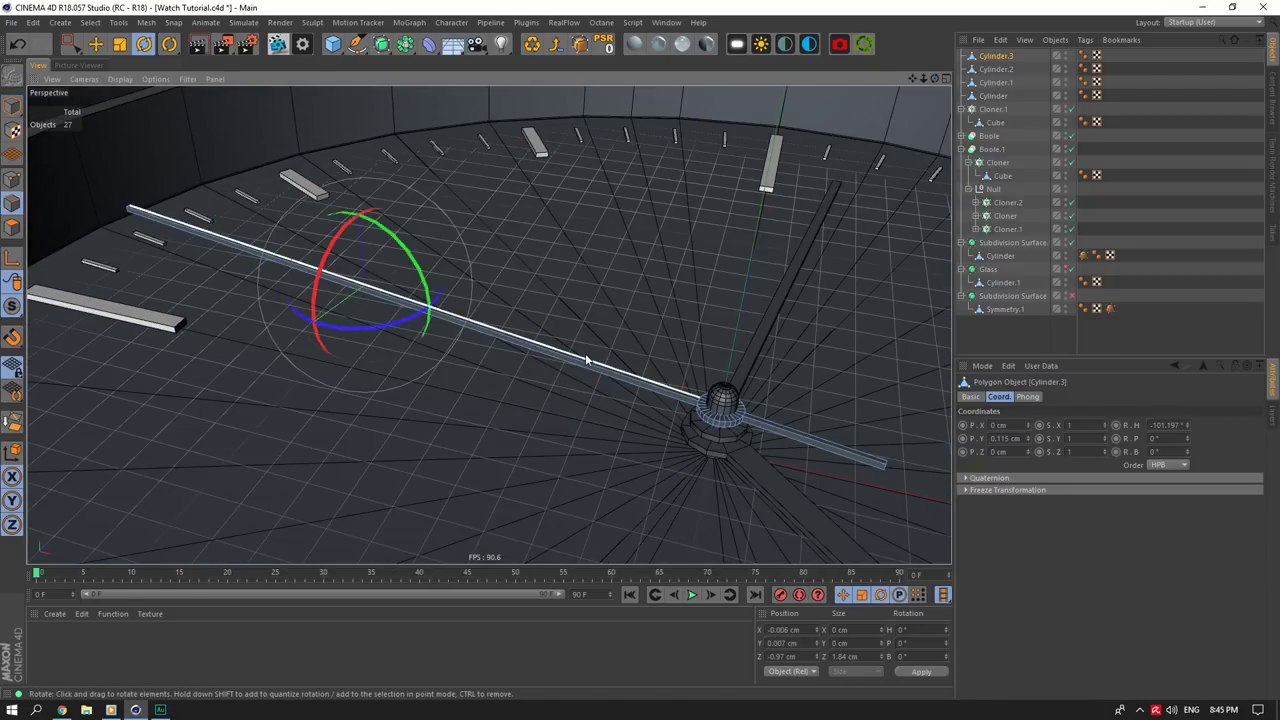
{"action": "left_click", "coordinate": [657, 383]}
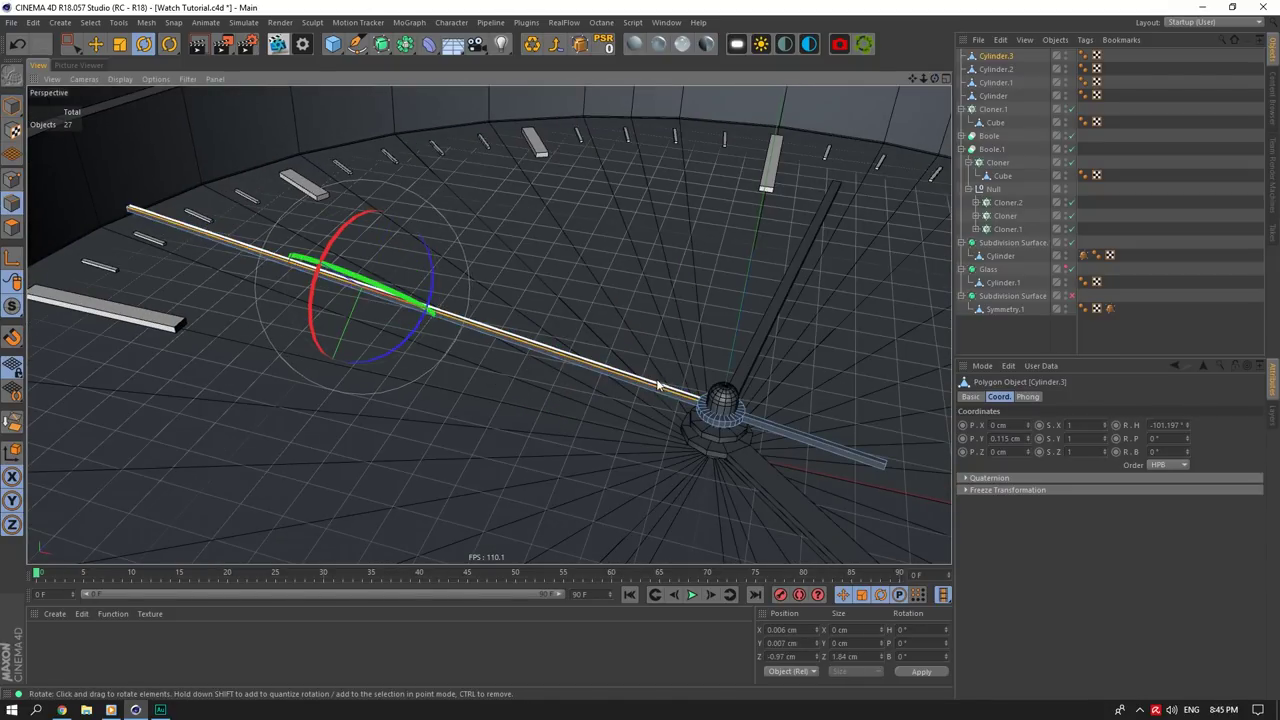
{"action": "left_click", "coordinate": [674, 384], "text": "shift"}
{"action": "double_click", "coordinate": [704, 412], "text": "shift"}
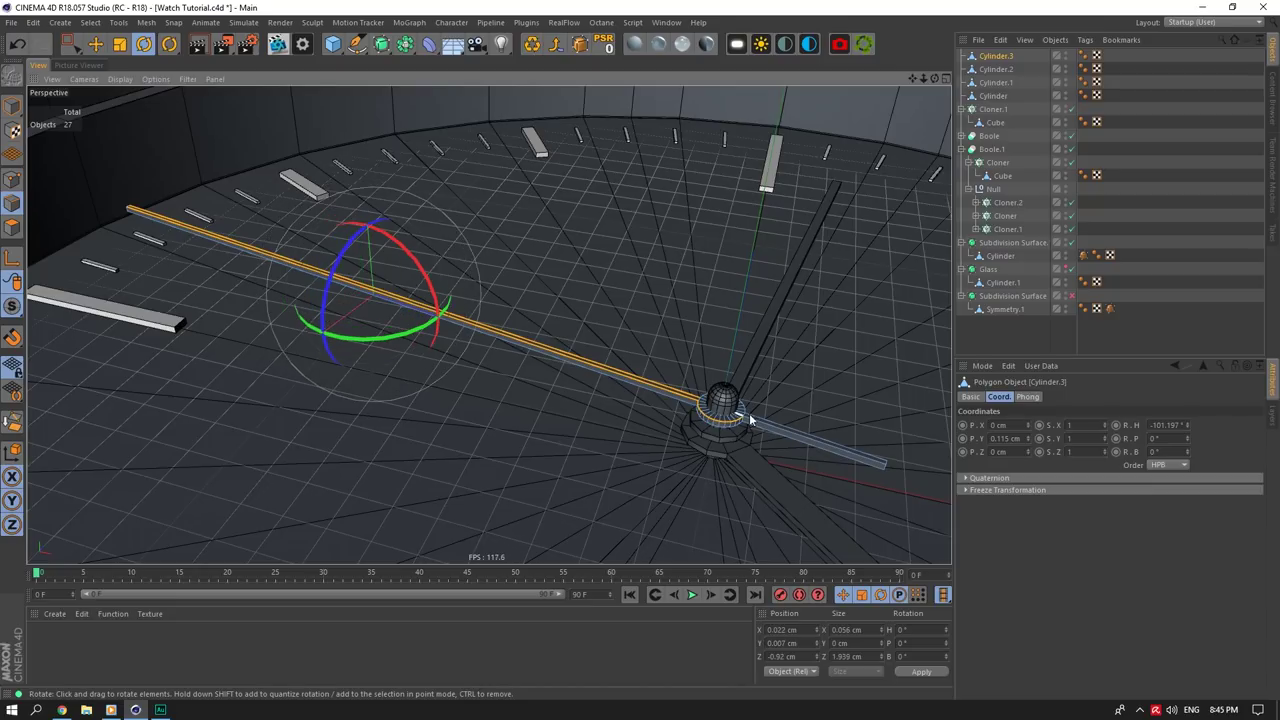
{"action": "left_click", "coordinate": [753, 416], "text": "shift"}
{"action": "left_click", "coordinate": [754, 428], "text": "shift"}
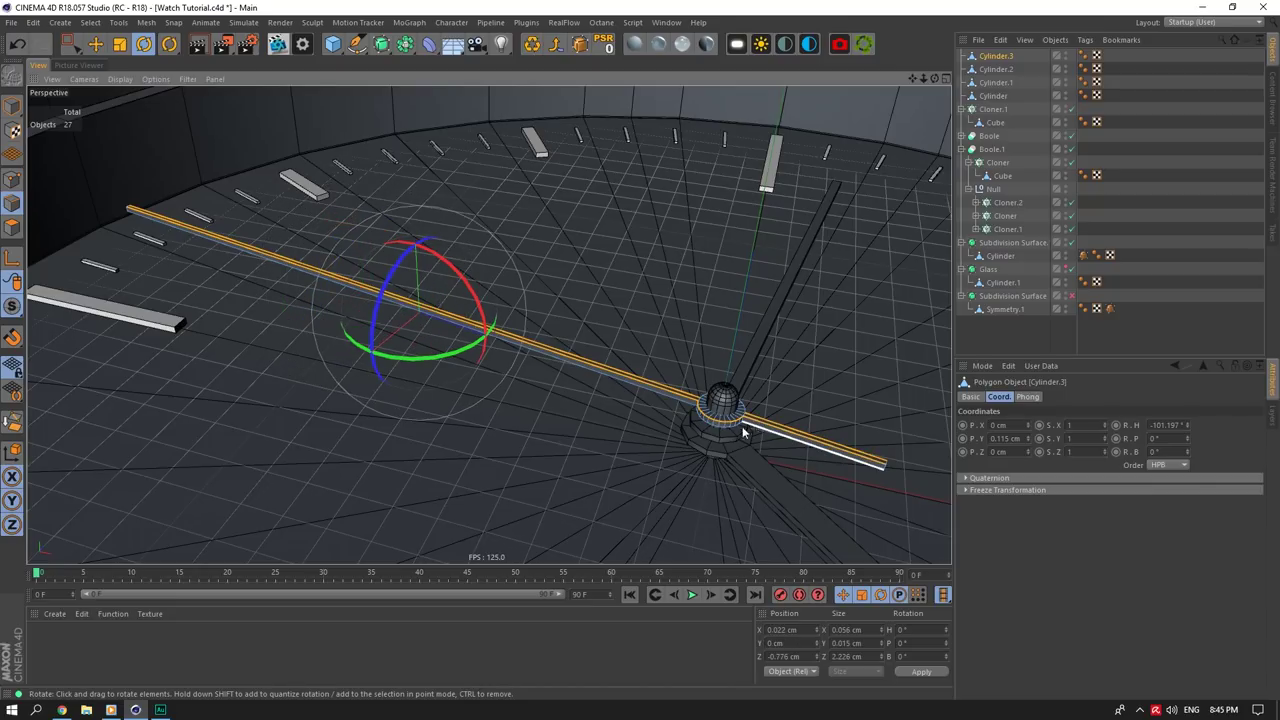
{"action": "left_click", "coordinate": [682, 405], "text": "shift"}
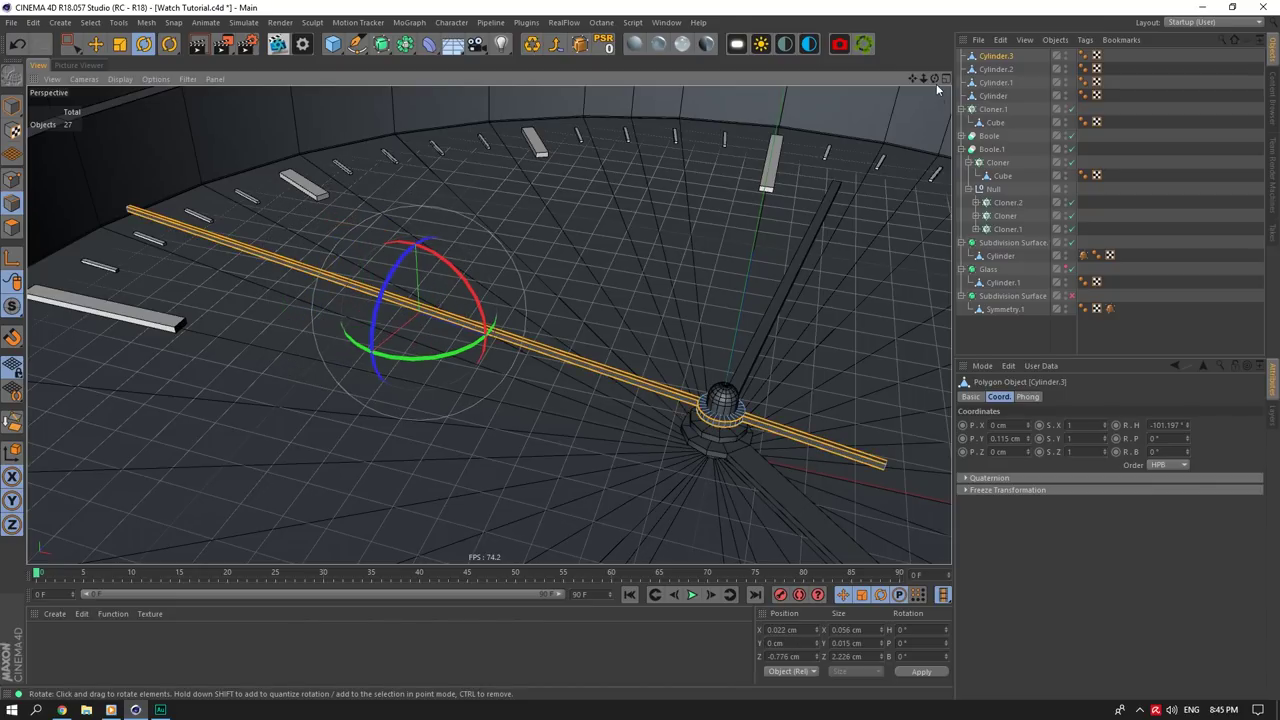
Step: Add the rim edges on the other side of Cylinder.3's ring to the edge selection
{"action": "left_click_drag", "start_coordinate": [936, 80], "coordinate": [414, 238]}
{"action": "scroll", "coordinate": [331, 351], "scroll_direction": "up", "scroll_amount": 4}
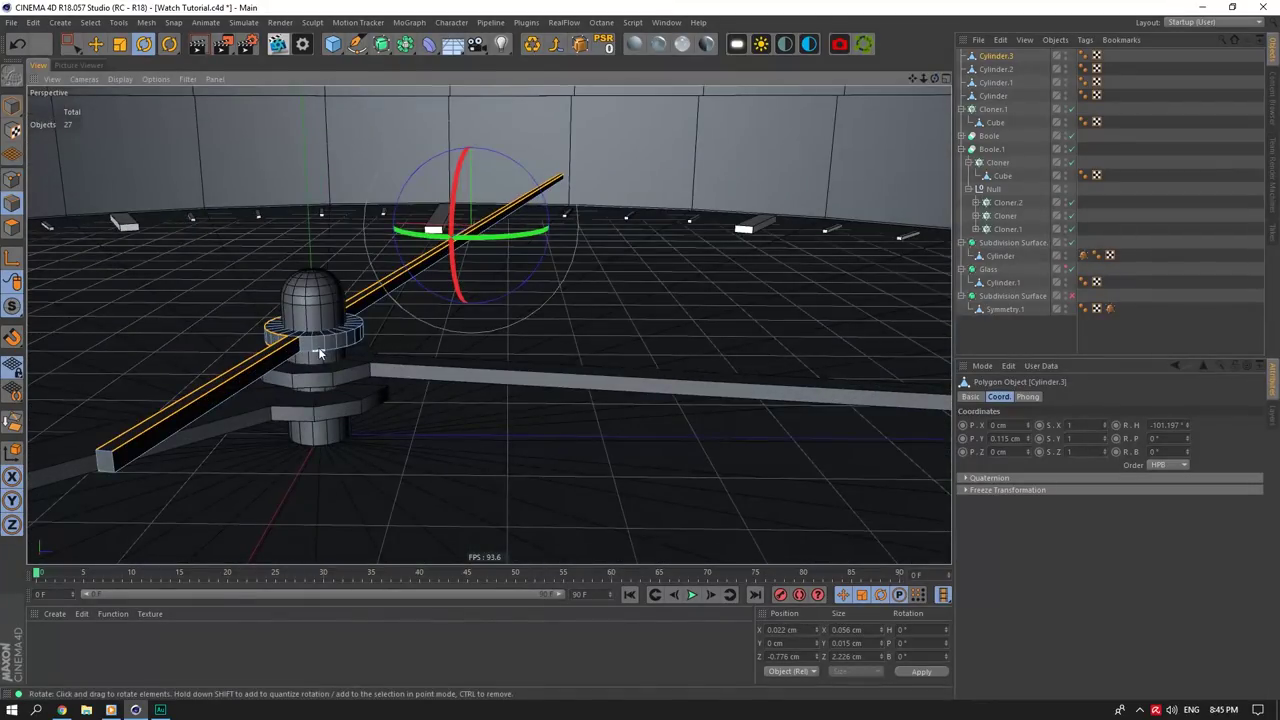
{"action": "double_click", "coordinate": [320, 352], "text": "shift"}
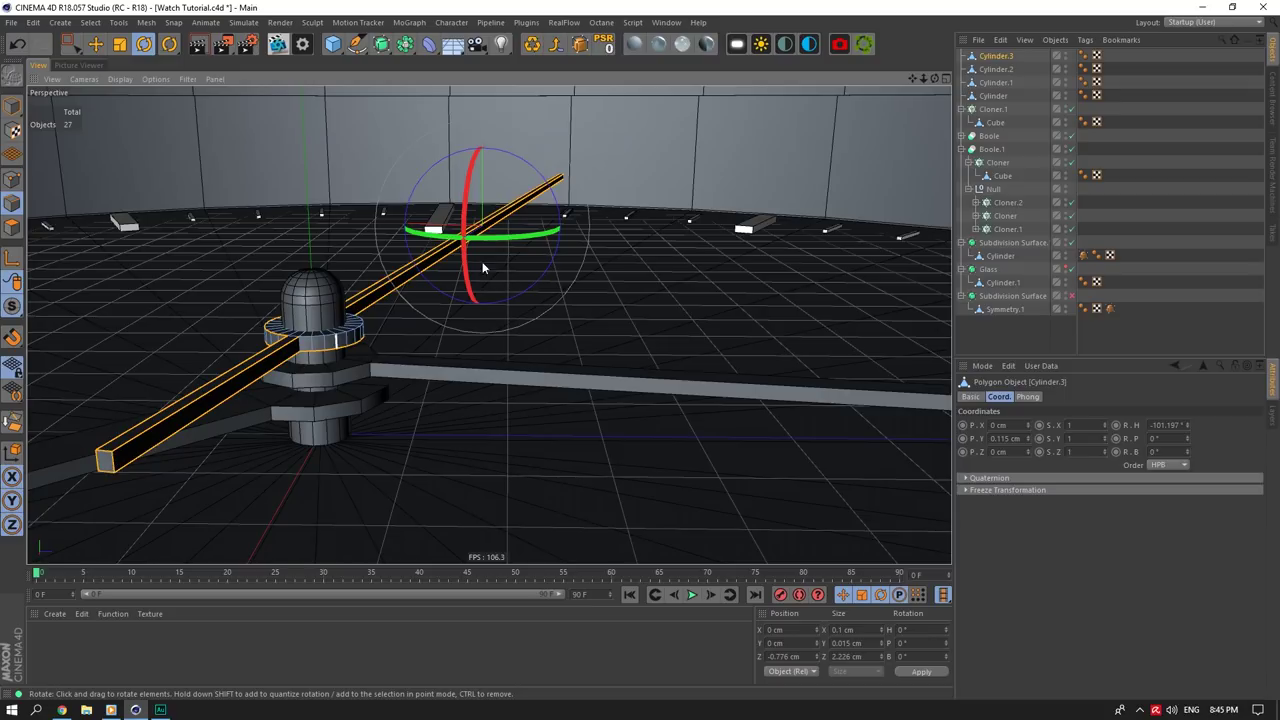
Step: Inspect the thin hand's tip and ring, and add the vertical edges where hand and ring meet to the edge selection
{"action": "left_click_drag", "start_coordinate": [935, 79], "coordinate": [560, 250]}
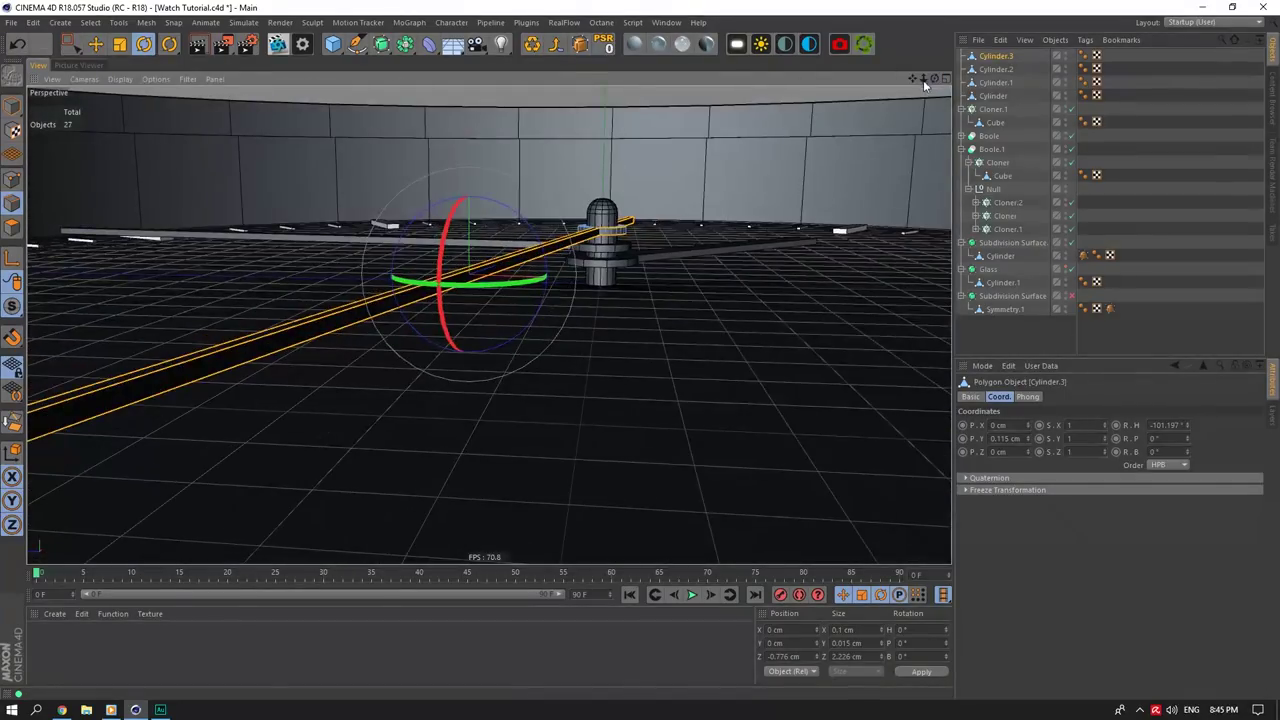
{"action": "left_click_drag", "start_coordinate": [924, 80], "coordinate": [494, 277]}
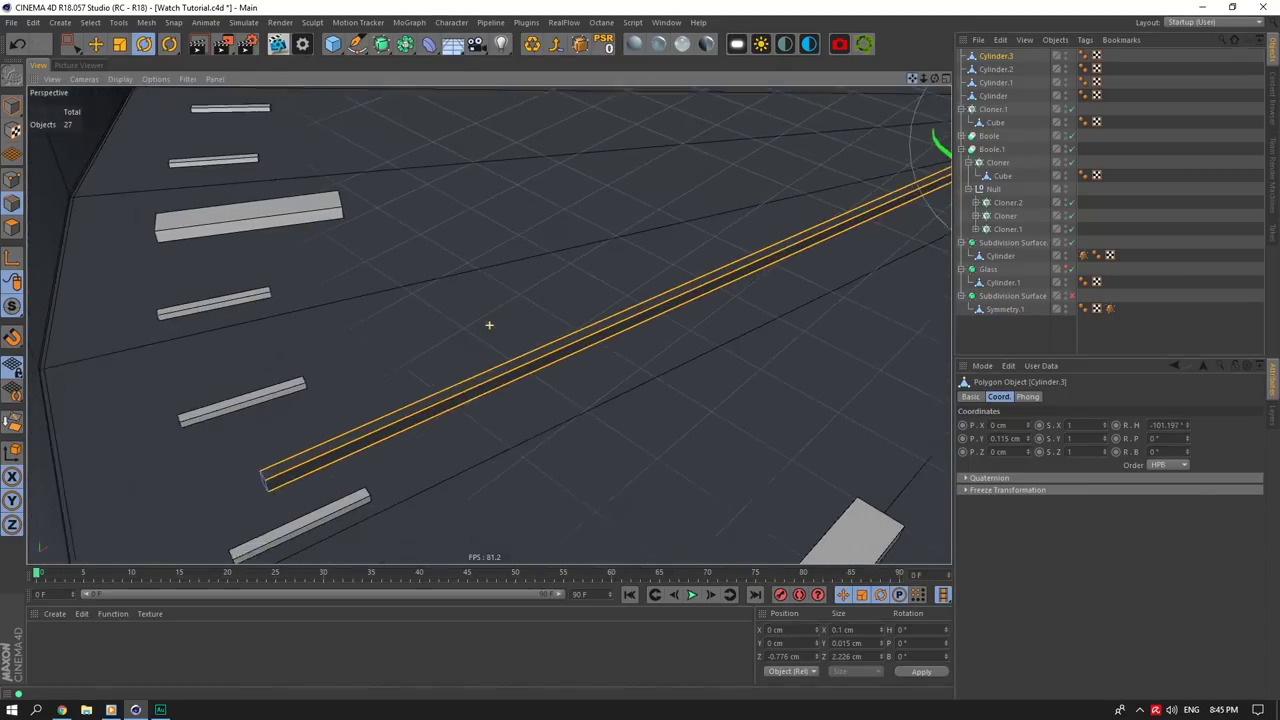
{"action": "scroll", "coordinate": [282, 454], "scroll_direction": "up", "scroll_amount": 4}
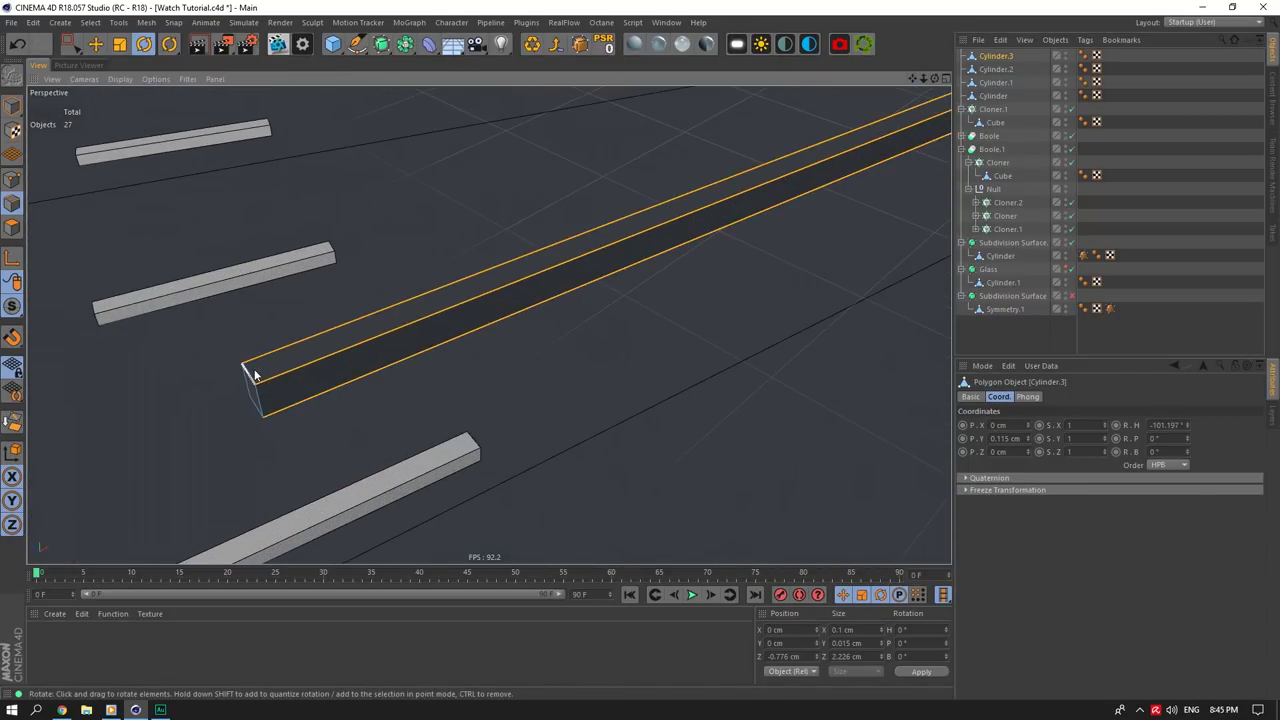
{"action": "left_click_drag", "start_coordinate": [935, 79], "coordinate": [489, 325]}
{"action": "left_click_drag", "start_coordinate": [924, 79], "coordinate": [489, 324]}
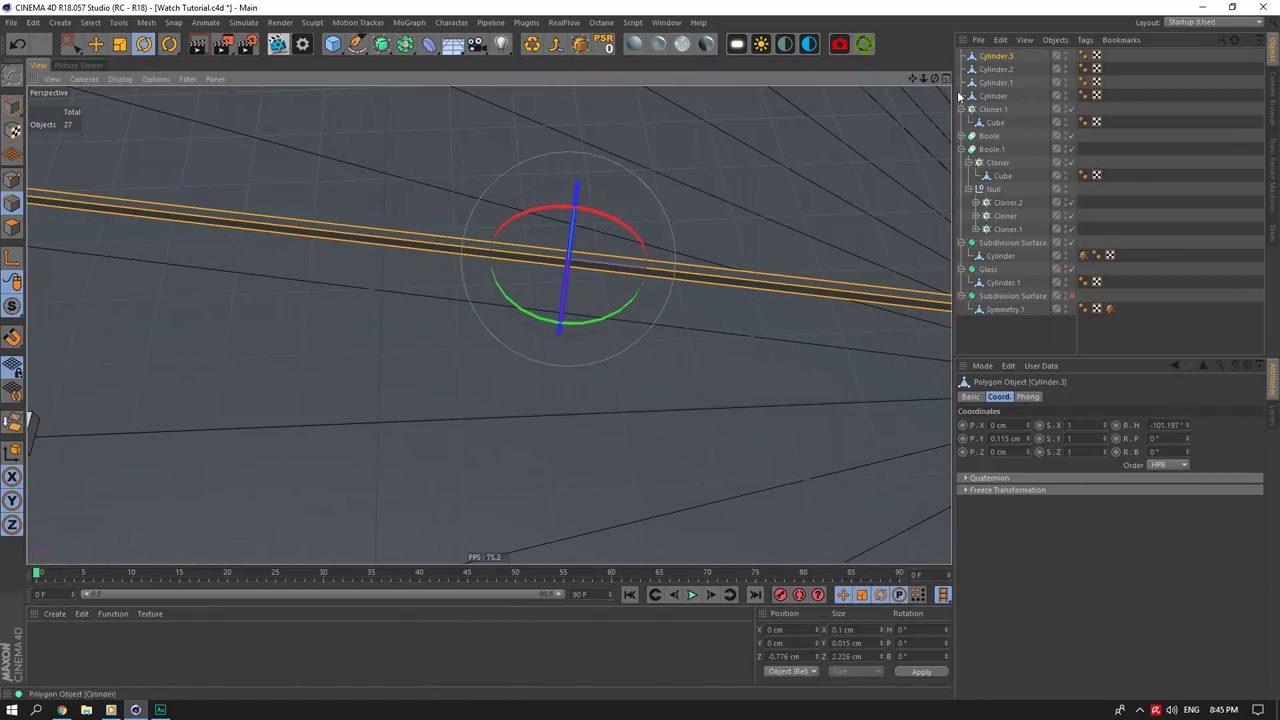
{"action": "left_click_drag", "start_coordinate": [935, 79], "coordinate": [489, 325]}
{"action": "scroll", "coordinate": [617, 216], "scroll_direction": "up", "scroll_amount": 10}
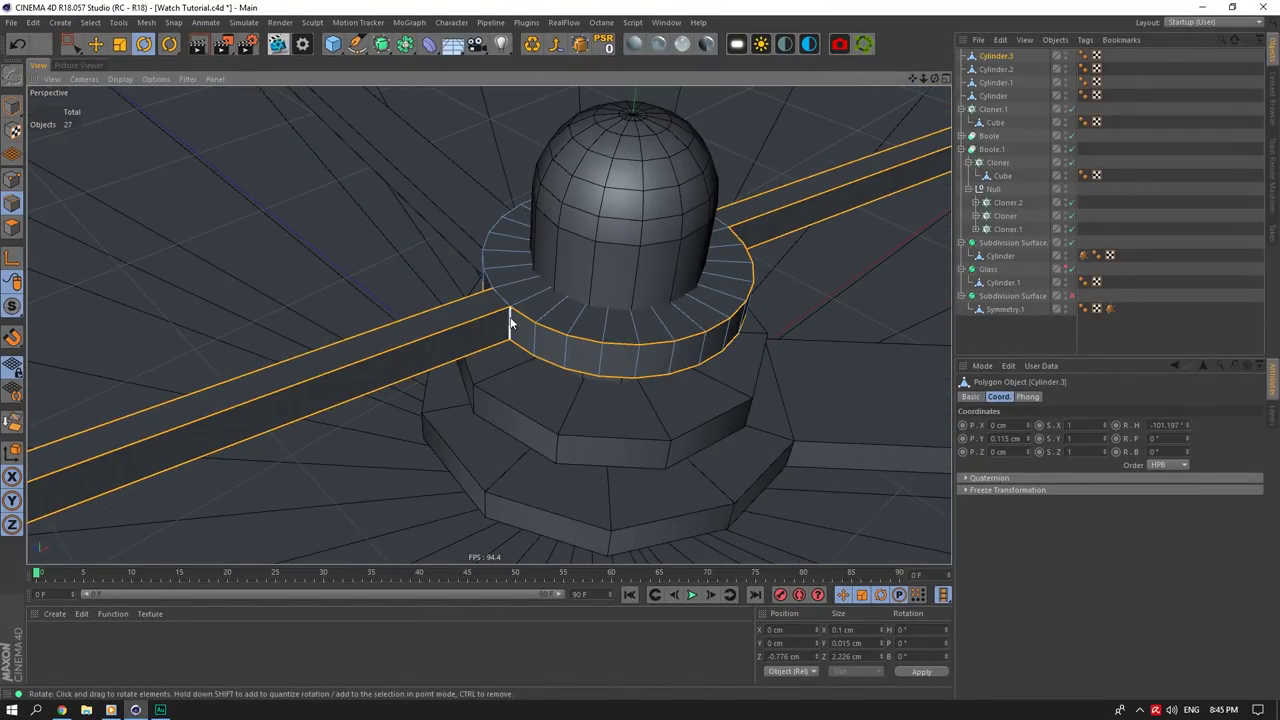
{"action": "left_click_drag", "start_coordinate": [935, 79], "coordinate": [489, 325]}
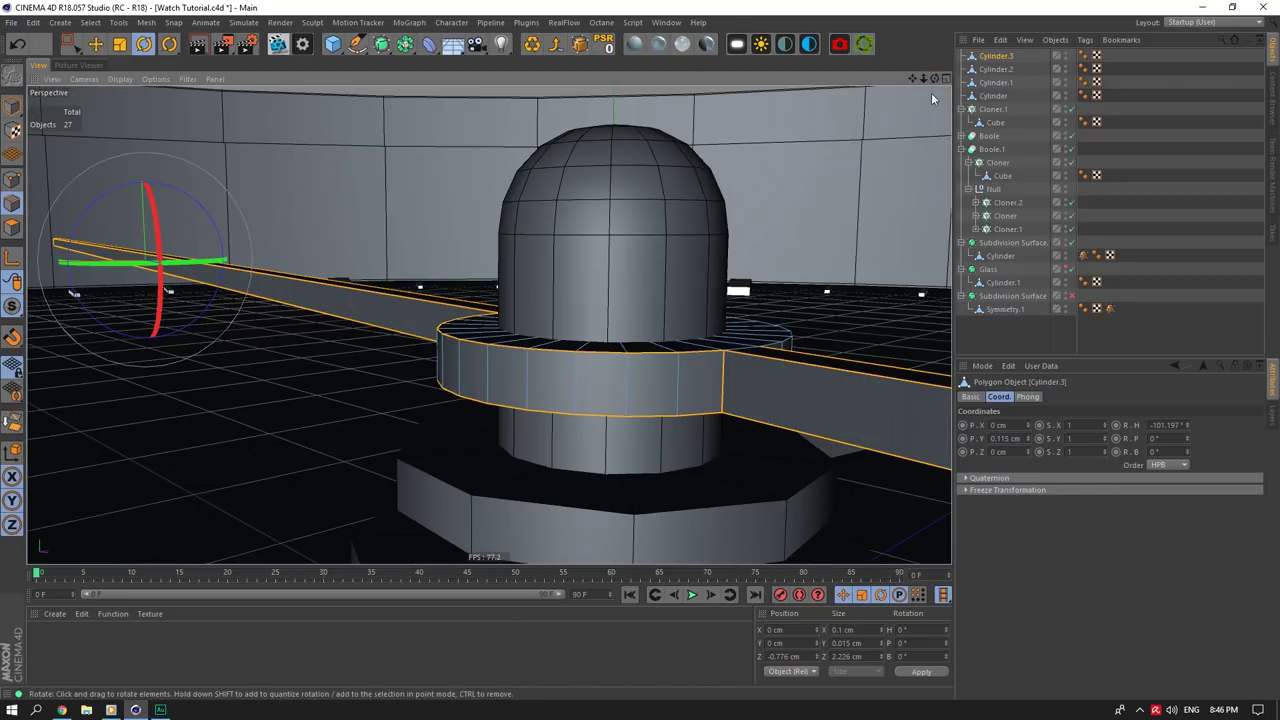
{"action": "left_click_drag", "start_coordinate": [935, 79], "coordinate": [489, 324]}
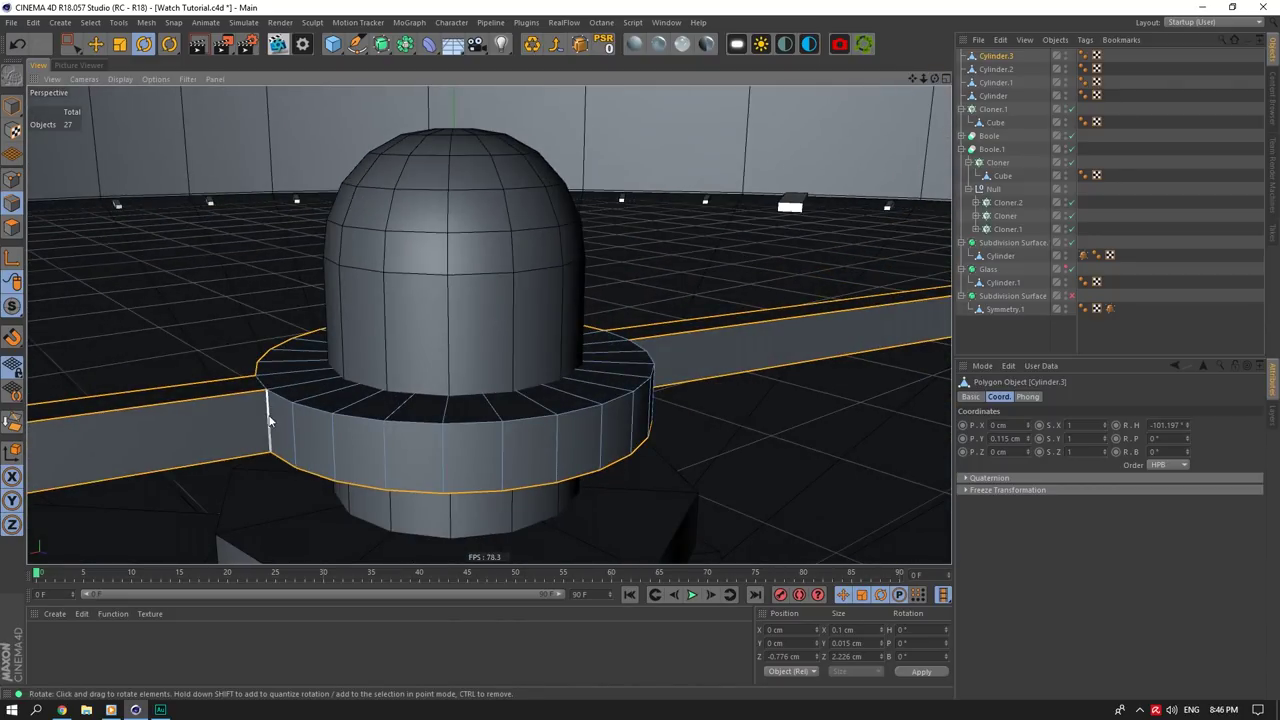
{"action": "left_click_drag", "start_coordinate": [935, 79], "coordinate": [489, 324]}
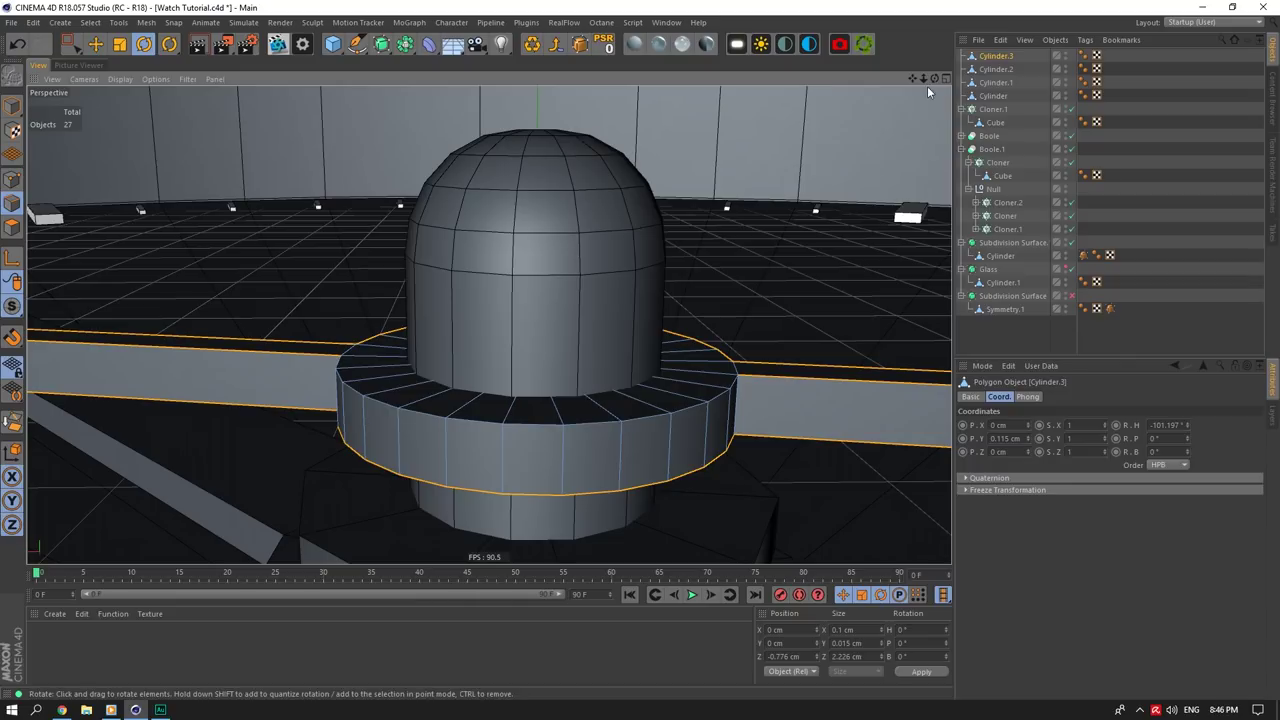
{"action": "left_click_drag", "start_coordinate": [935, 79], "coordinate": [927, 123]}
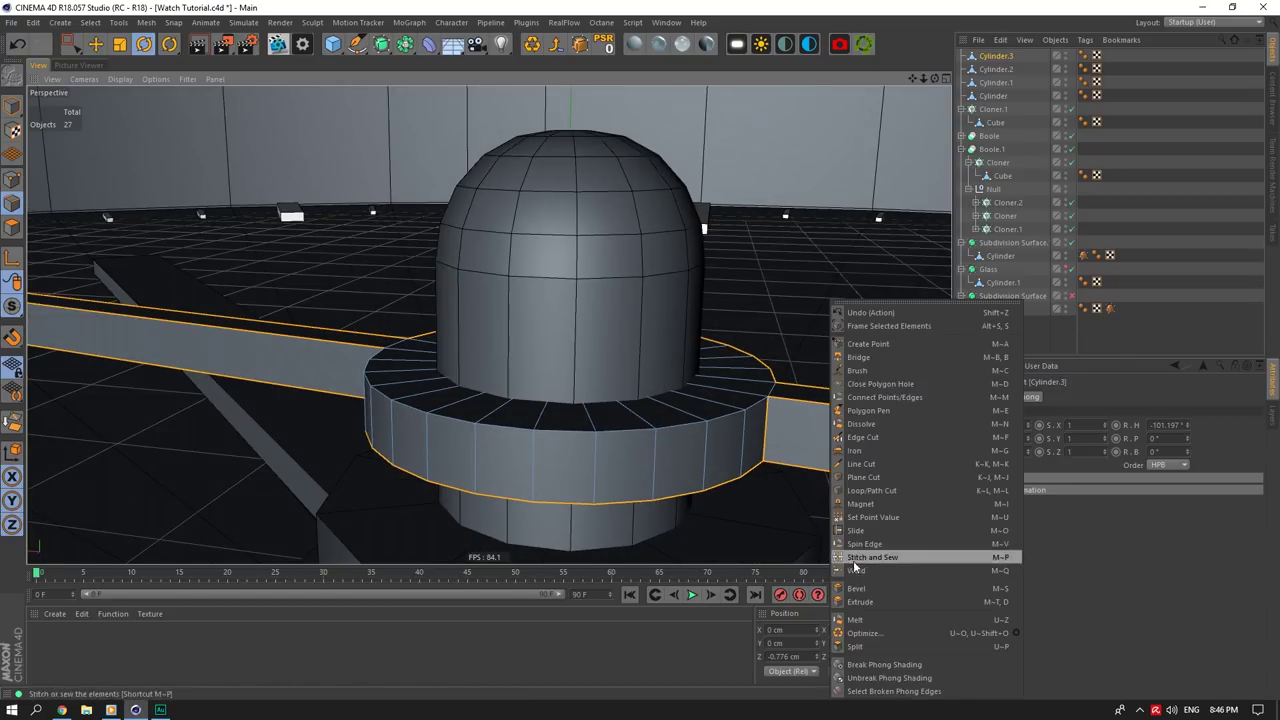
Step: Try a Bevel of about 0.003 cm with 4 subdivisions on Cylinder.3's selected edges and undo it
{"action": "left_click", "coordinate": [855, 589]}
{"action": "left_click_drag", "start_coordinate": [825, 385], "coordinate": [818, 411]}
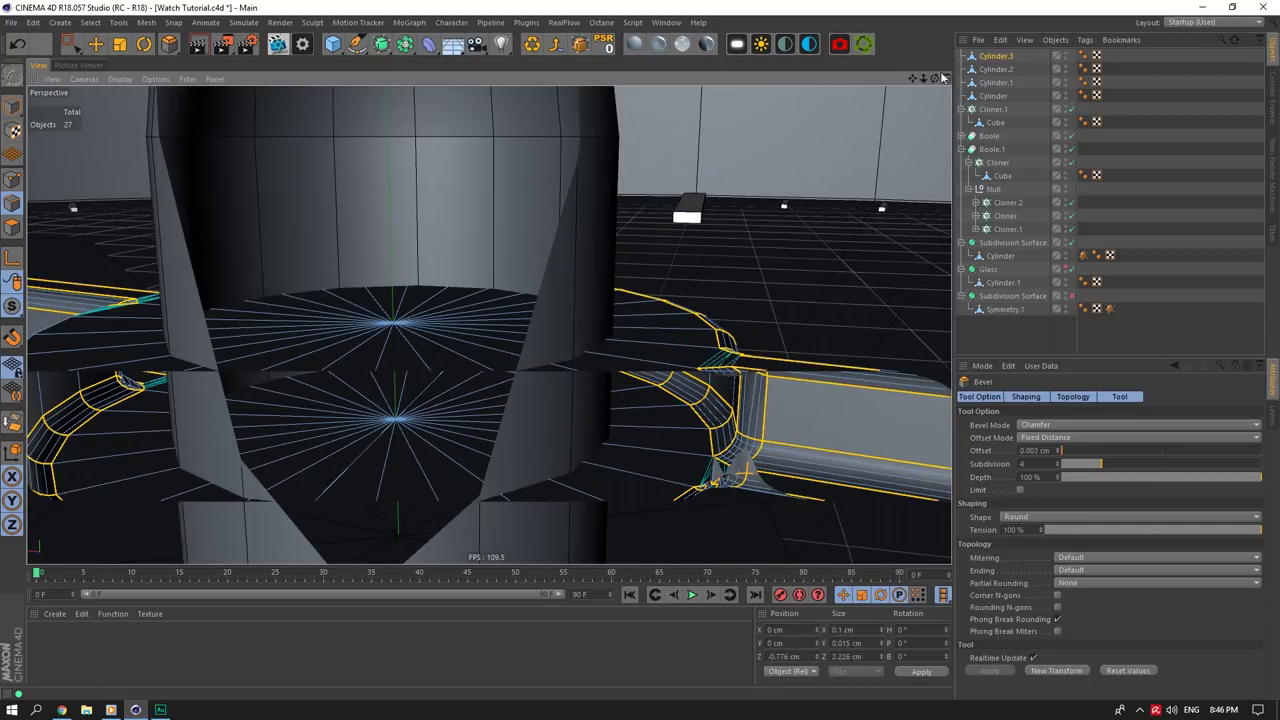
{"action": "left_click_drag", "start_coordinate": [942, 74], "coordinate": [911, 205]}
{"action": "scroll", "coordinate": [763, 188], "scroll_direction": "up", "scroll_amount": 5}
{"action": "key", "text": "ctrl+z"}
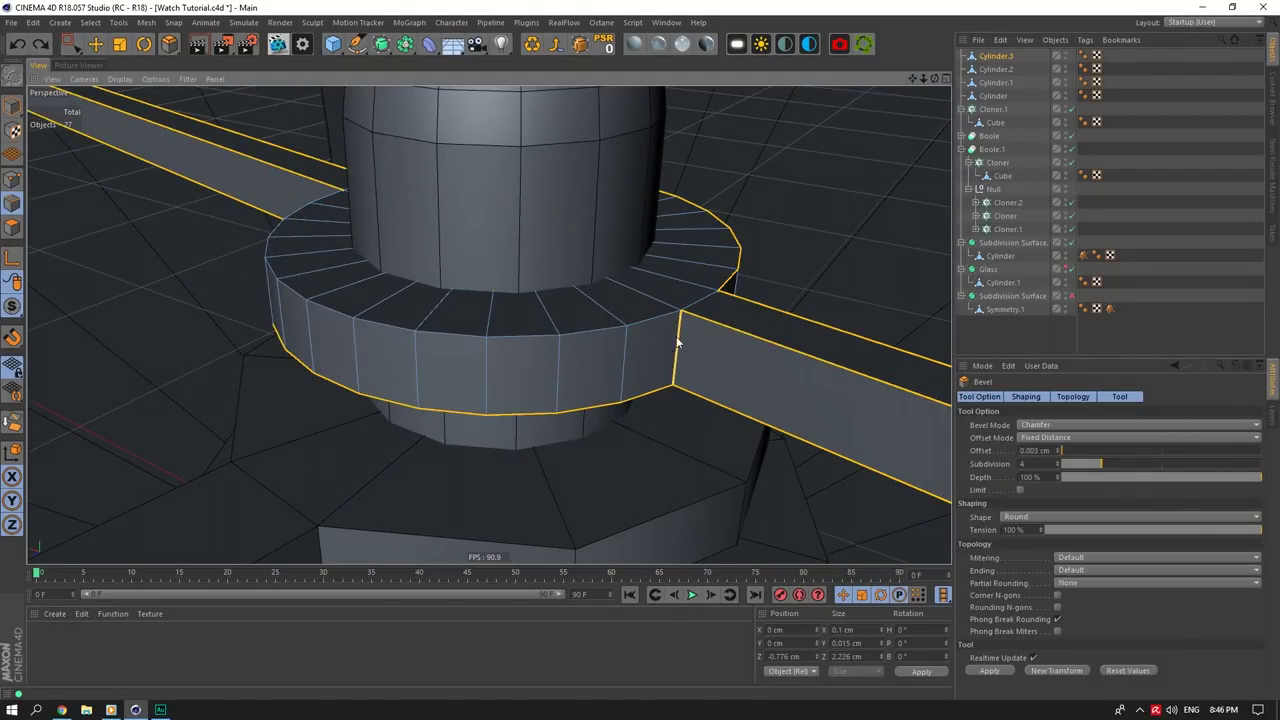
Step: Try a Bevel of about 0.001 cm with 4 subdivisions on the selected hand and ring edges of Cylinder.3
{"action": "left_click", "coordinate": [100, 45]}
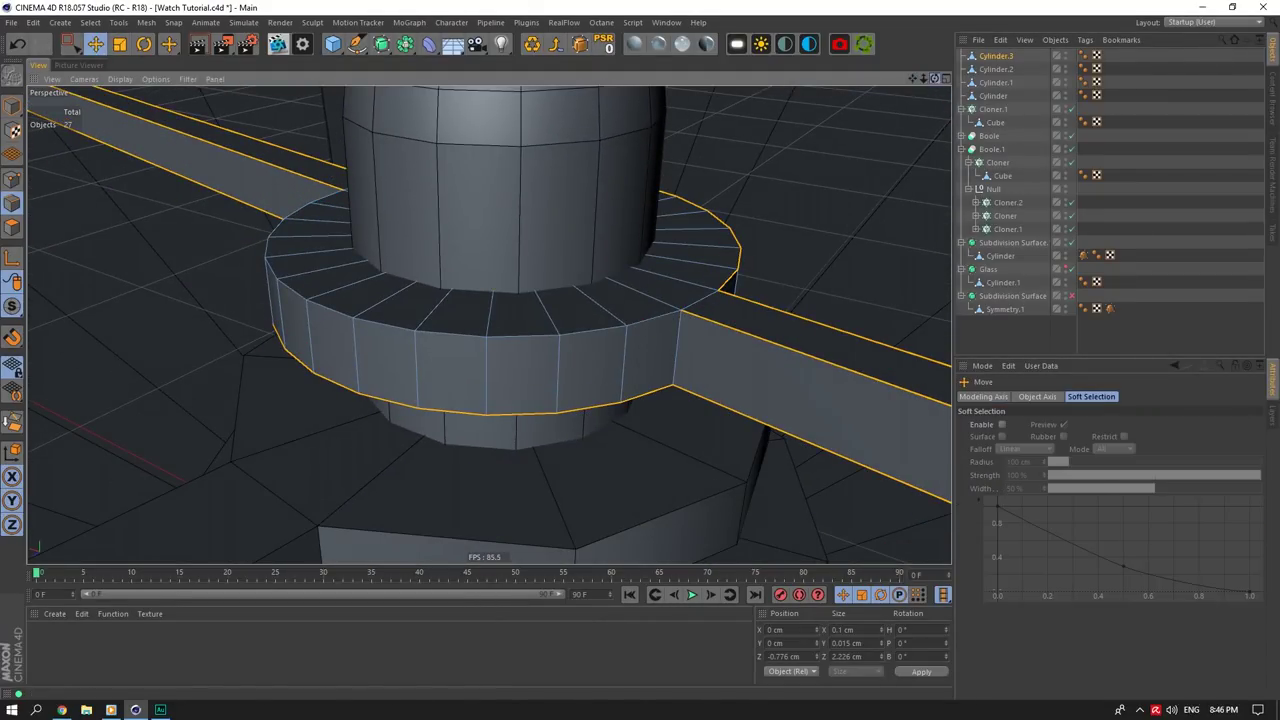
{"action": "left_click_drag", "start_coordinate": [935, 79], "coordinate": [1025, 108]}
{"action": "scroll", "coordinate": [631, 299], "scroll_direction": "down", "scroll_amount": 3}
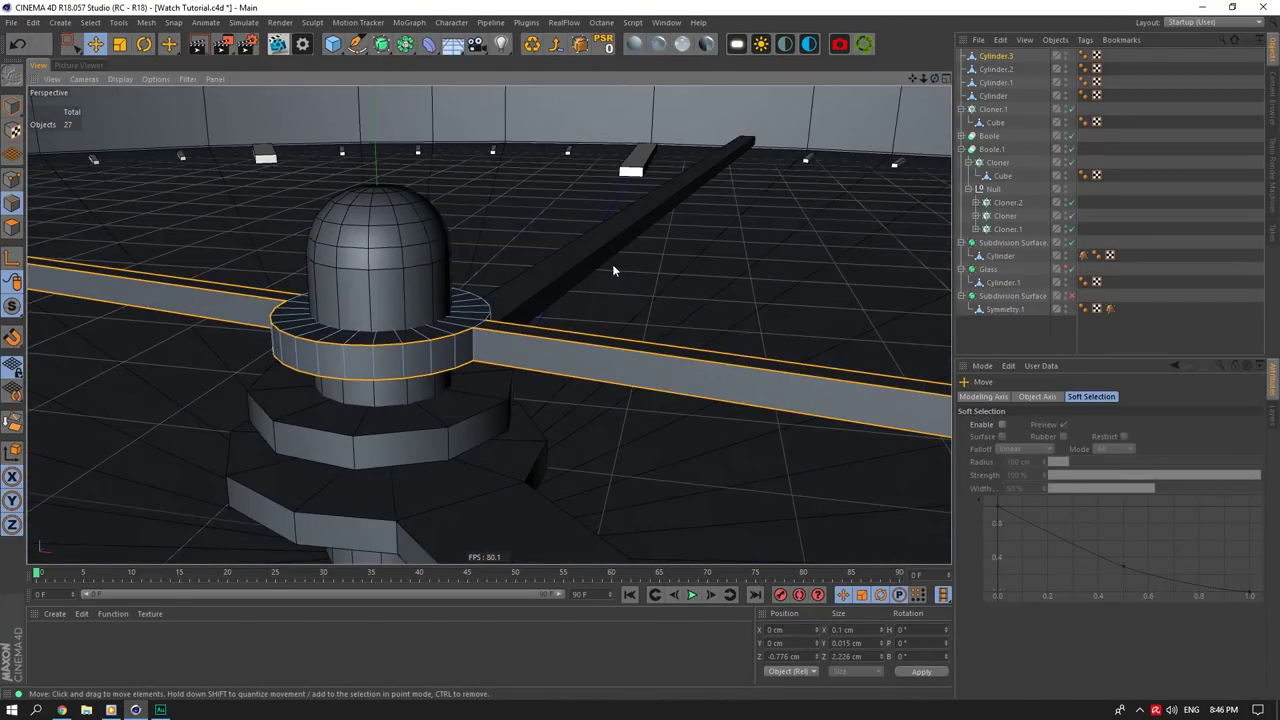
{"action": "left_click_drag", "start_coordinate": [934, 79], "coordinate": [1020, 95]}
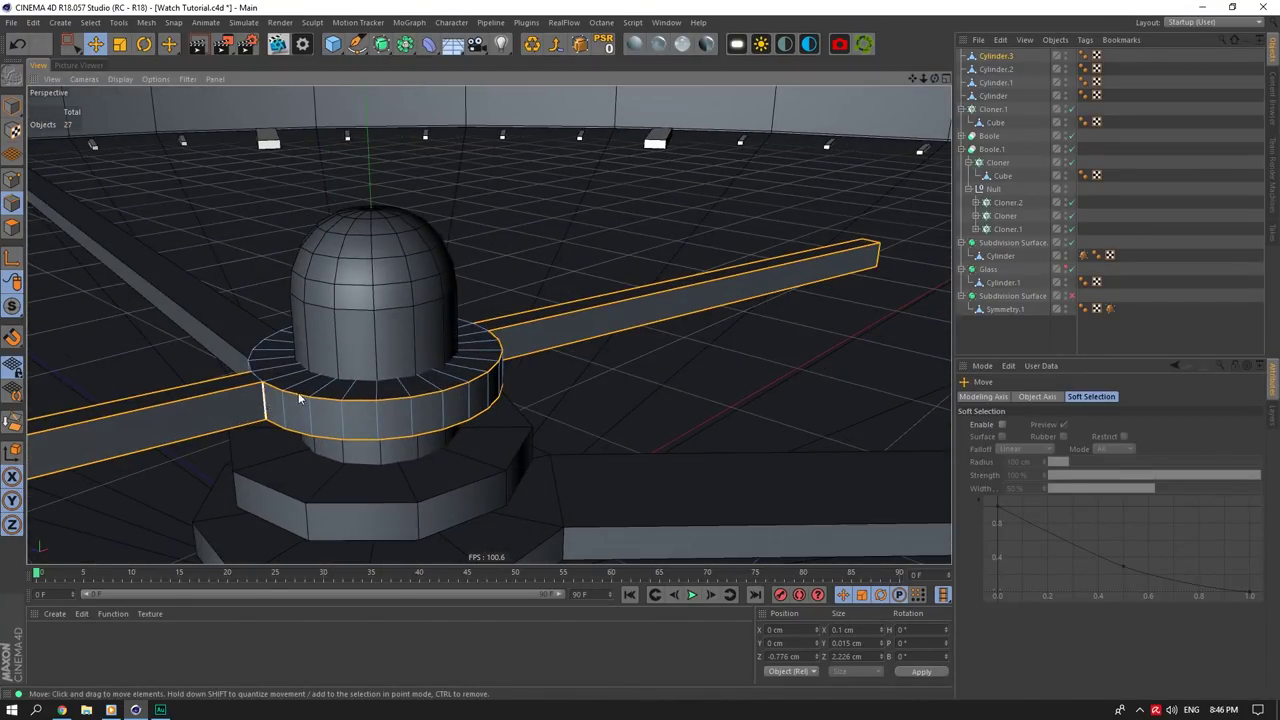
{"action": "right_click", "coordinate": [493, 311]}
{"action": "left_click", "coordinate": [562, 588]}
{"action": "left_click_drag", "start_coordinate": [572, 338], "coordinate": [582, 337]}
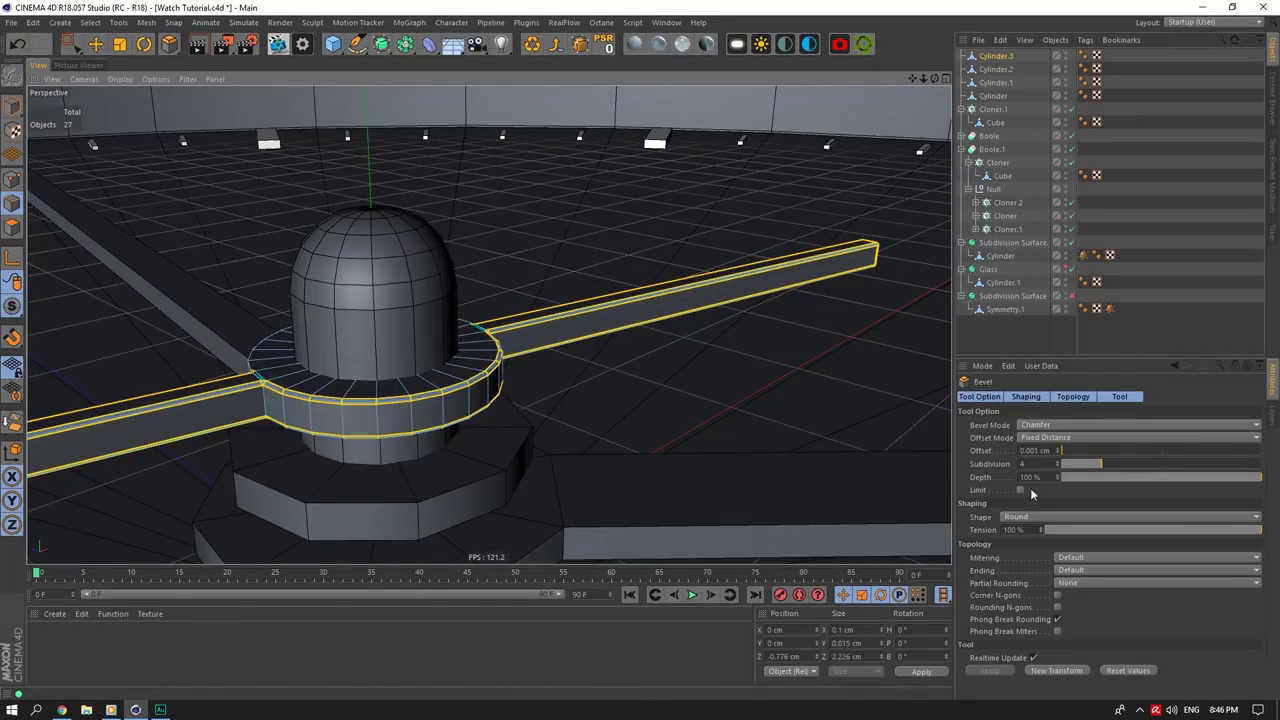
Step: Change the trial bevel to 3 subdivisions with a 0.002 cm offset and deselect Cylinder.3
{"action": "double_click", "coordinate": [1040, 464]}
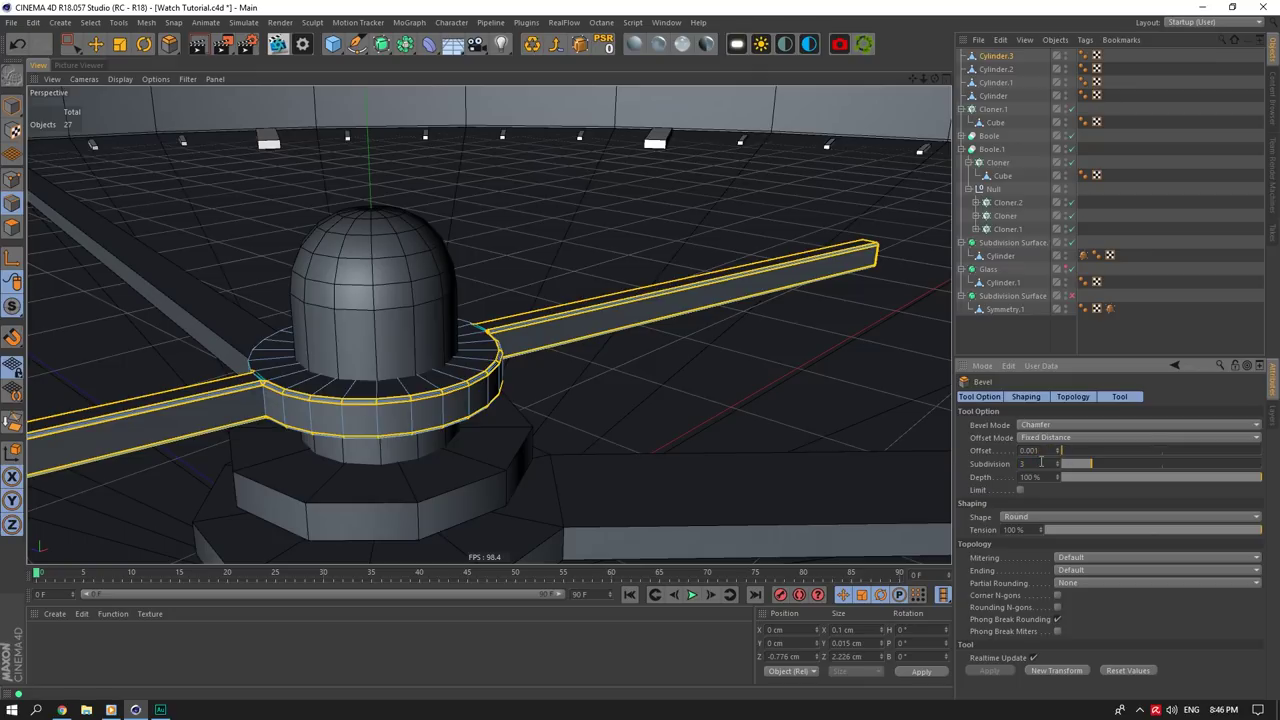
{"action": "key", "text": "Return"}
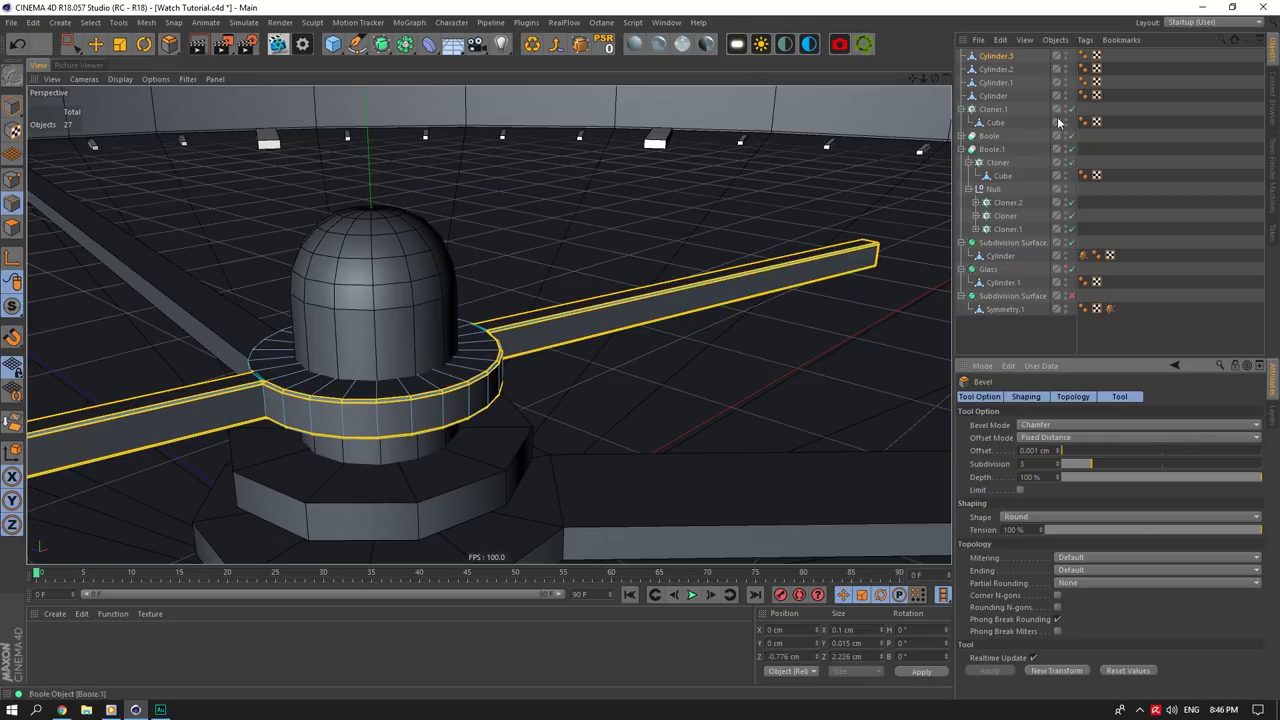
{"action": "type", "text": "2"}
{"action": "left_click", "coordinate": [1039, 463]}
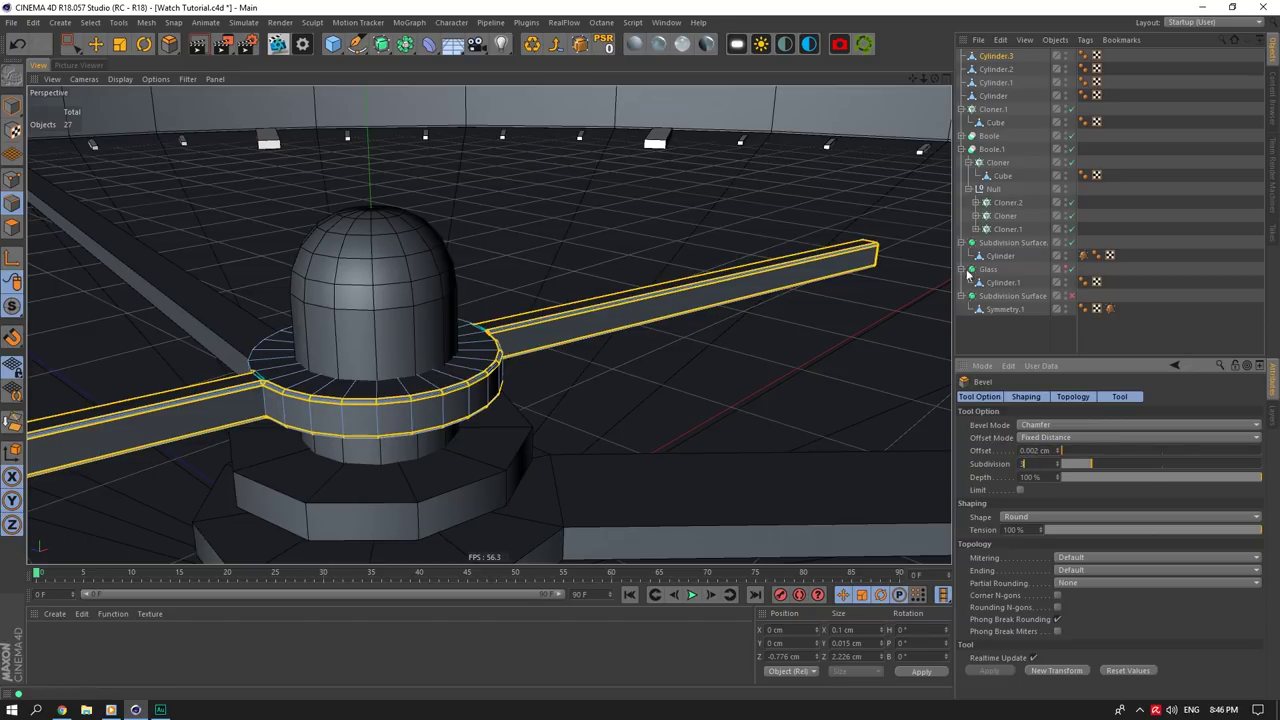
{"action": "left_click", "coordinate": [1160, 178]}
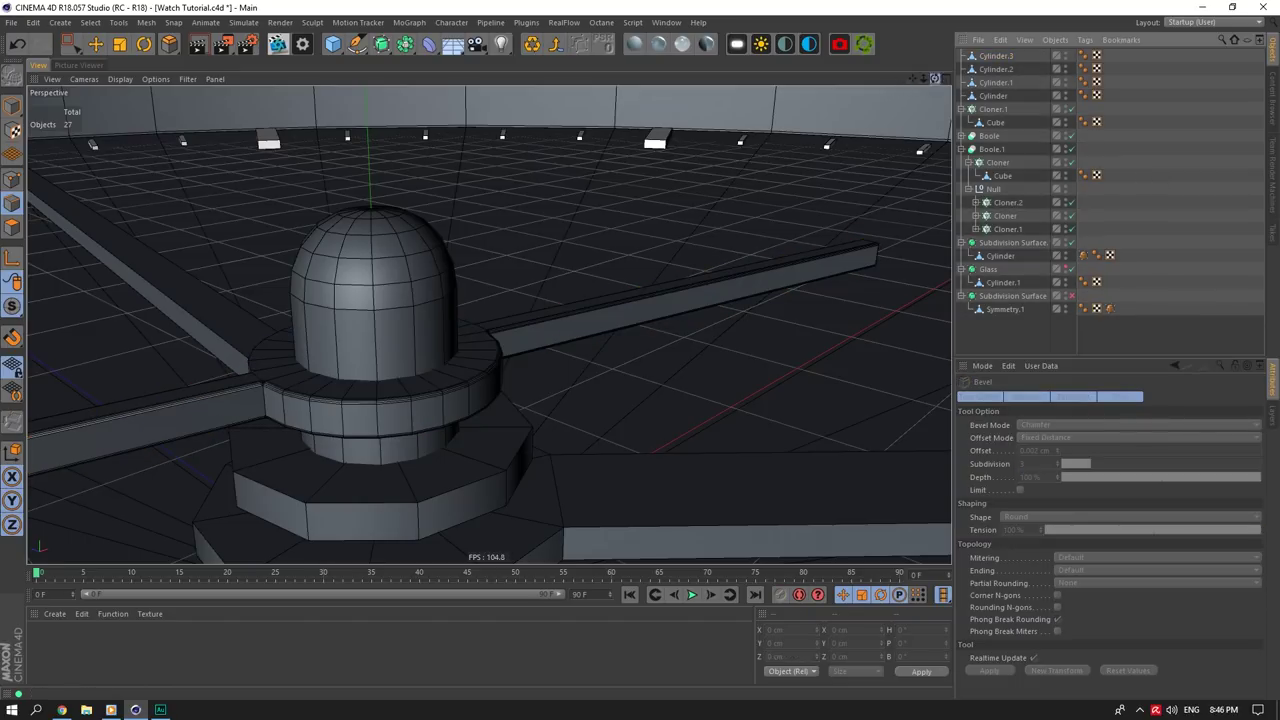
Step: Inspect the bevelled ring around the centre pin, and undo the deselection and the trial bevel
{"action": "left_click_drag", "start_coordinate": [935, 78], "coordinate": [908, 30]}
{"action": "scroll", "coordinate": [594, 325], "scroll_direction": "up", "scroll_amount": 5}
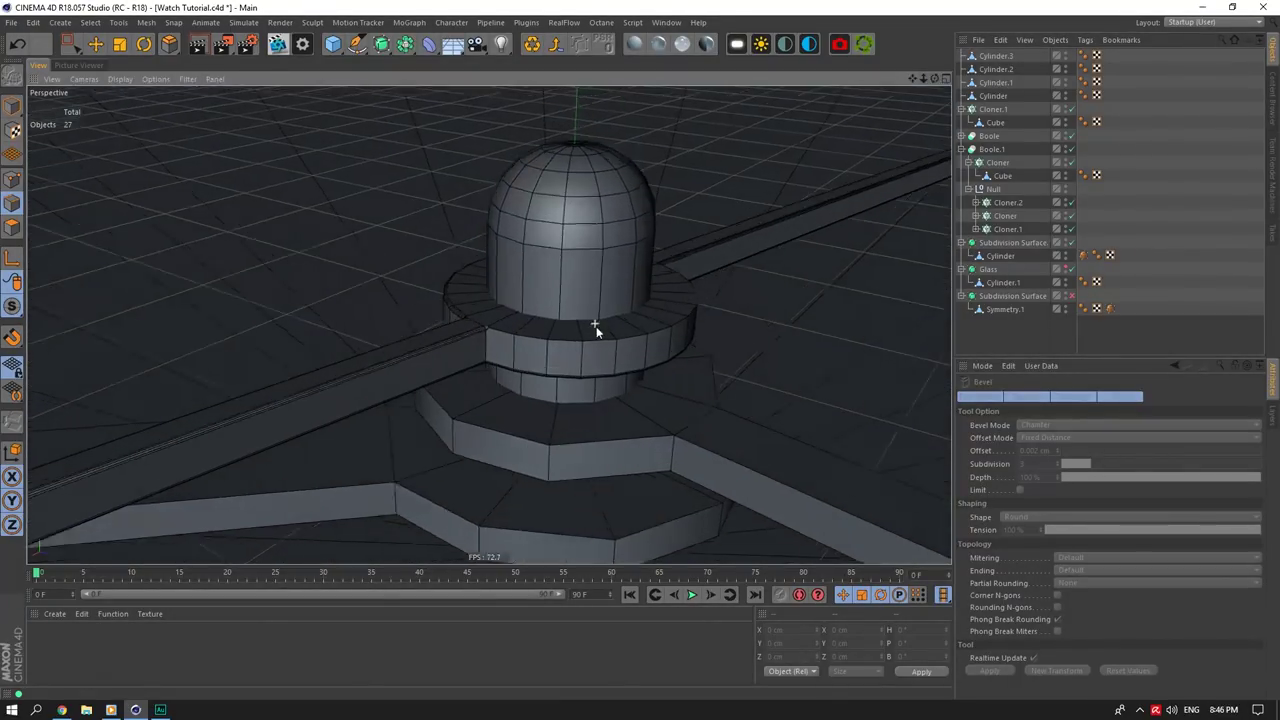
{"action": "key", "text": "ctrl+z"}
{"action": "key", "text": "ctrl+z"}
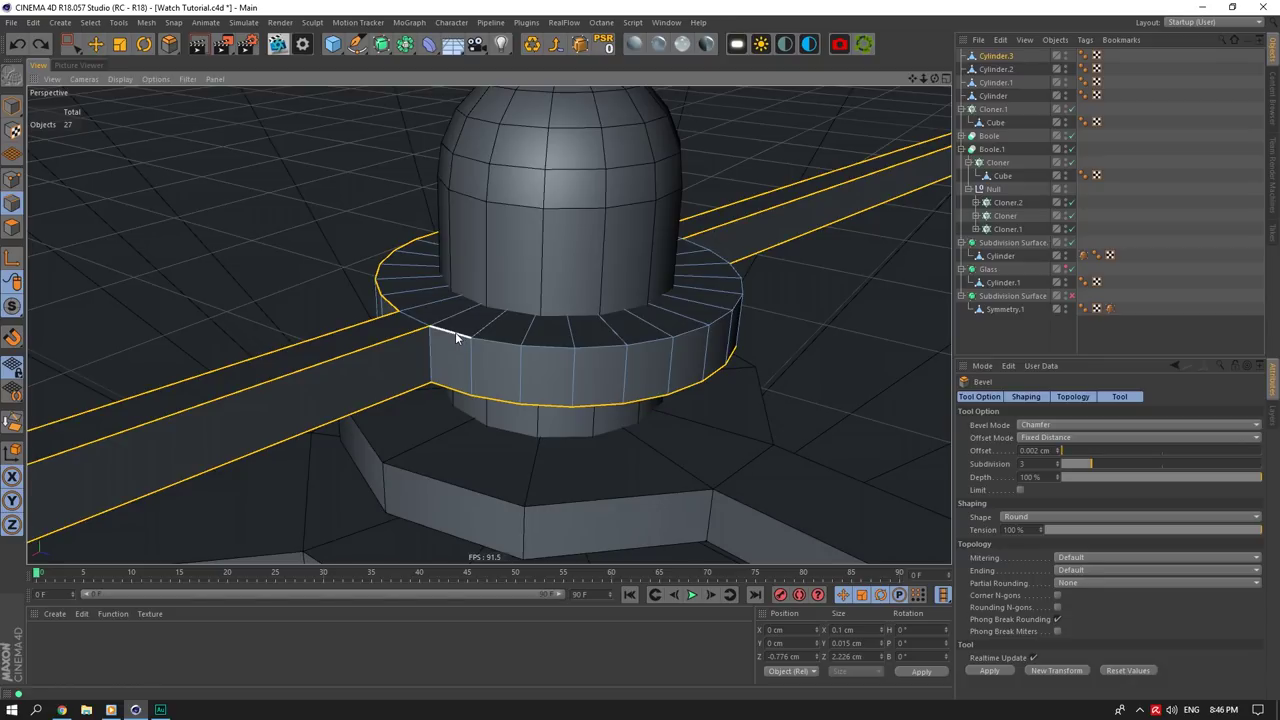
Step: Add the missing upper rim edges of Cylinder.3's ring to the selection and bevel them all by 0.002 cm with 3 subdivisions
{"action": "double_click", "coordinate": [456, 333], "text": "shift"}
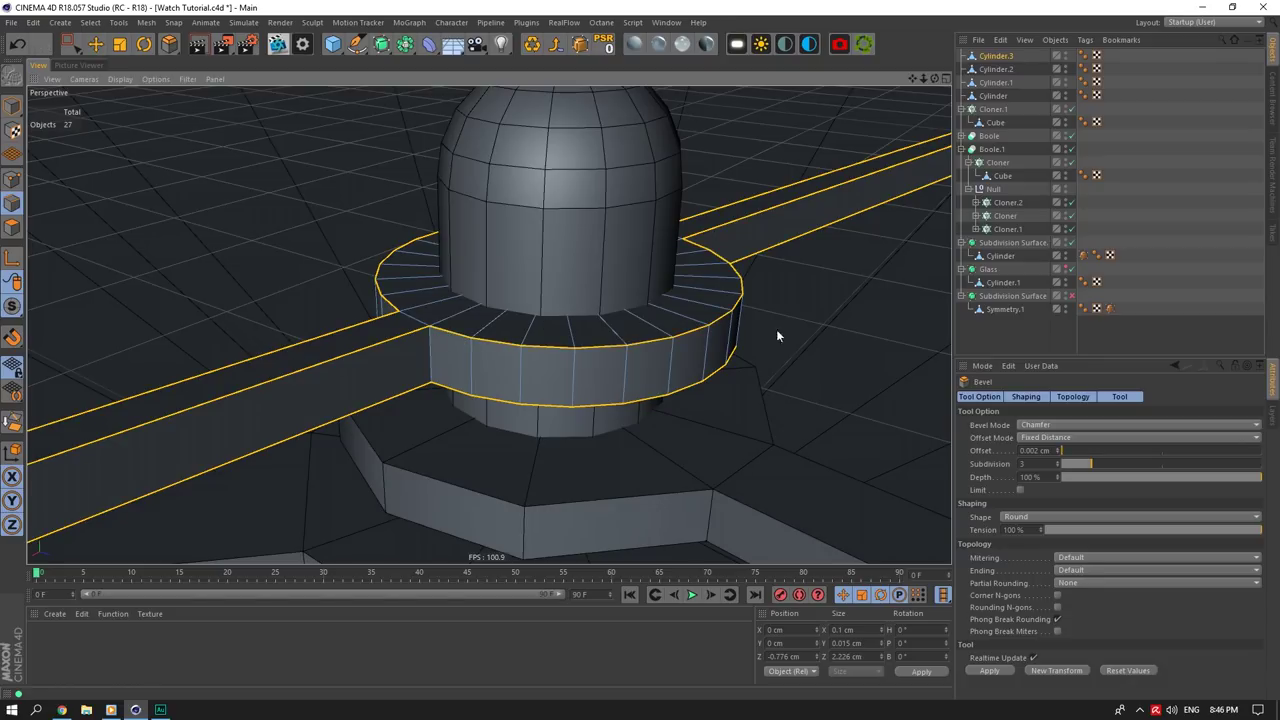
{"action": "left_click", "coordinate": [1036, 451]}
{"action": "mouse_move", "coordinate": [612, 260]}
{"action": "left_mouse_down"}
{"action": "mouse_move", "coordinate": [645, 260]}
{"action": "mouse_move", "coordinate": [616, 260]}
{"action": "left_mouse_up"}
{"action": "double_click", "coordinate": [1034, 451]}
{"action": "type", "text": "0.002"}
{"action": "key", "text": "Tab"}
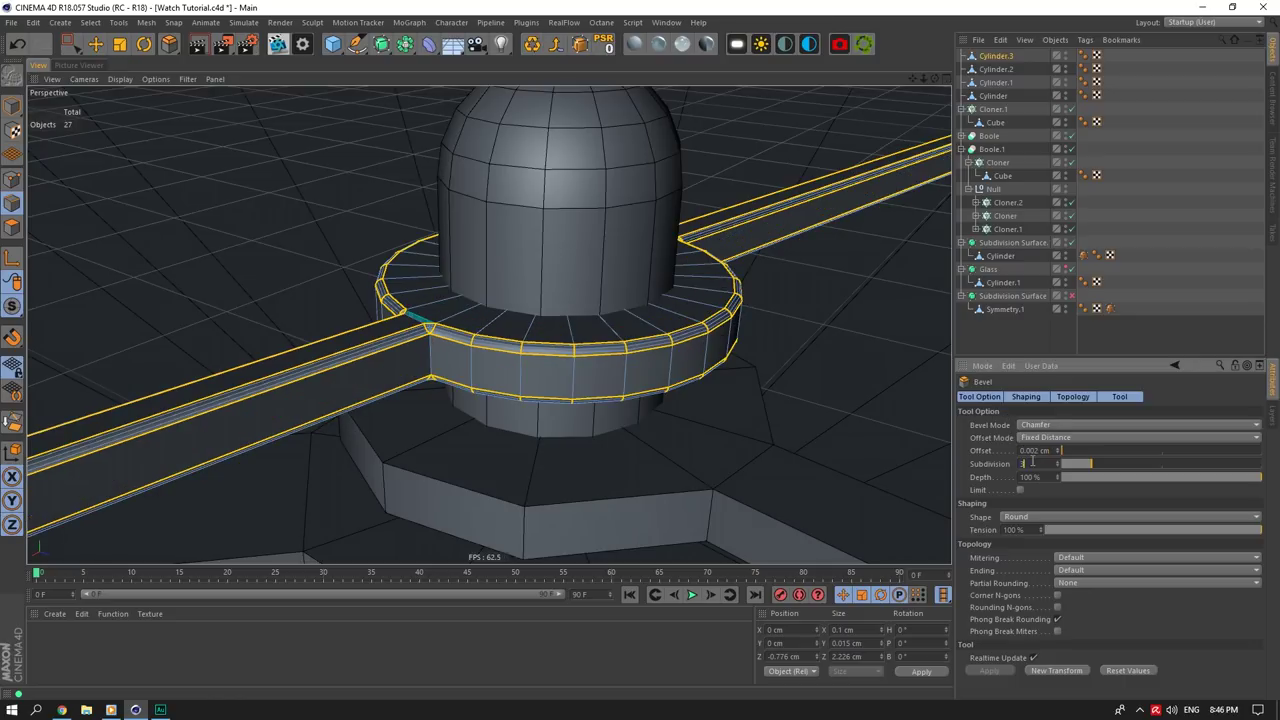
Step: Check the bevelled thin hand, return to Model mode and select Cylinder.2, the middle hand
{"action": "left_click_drag", "start_coordinate": [936, 80], "coordinate": [832, 32]}
{"action": "left_click_drag", "start_coordinate": [489, 324], "coordinate": [200, 340], "text": "alt"}
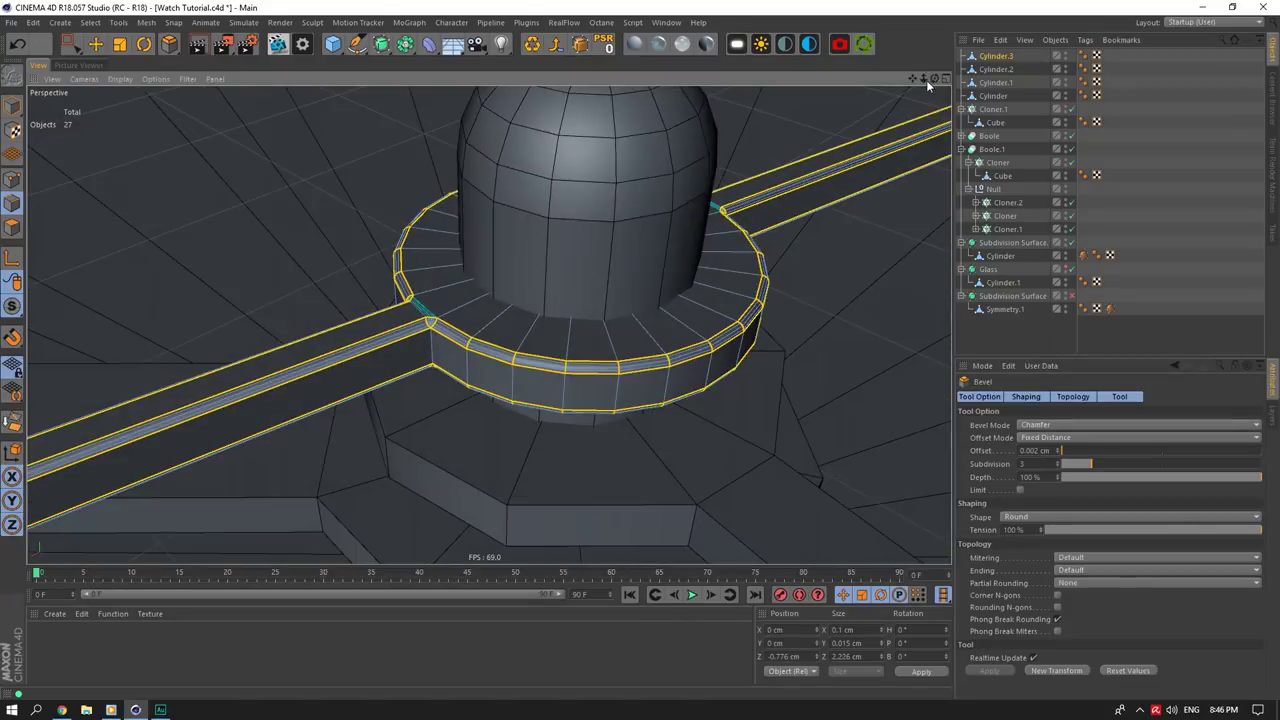
{"action": "right_click_drag", "start_coordinate": [200, 170], "coordinate": [80, 162], "text": "alt"}
{"action": "middle_click_drag", "start_coordinate": [76, 162], "coordinate": [78, 82], "text": "alt"}
{"action": "left_click", "coordinate": [96, 44]}
{"action": "left_click", "coordinate": [12, 106]}
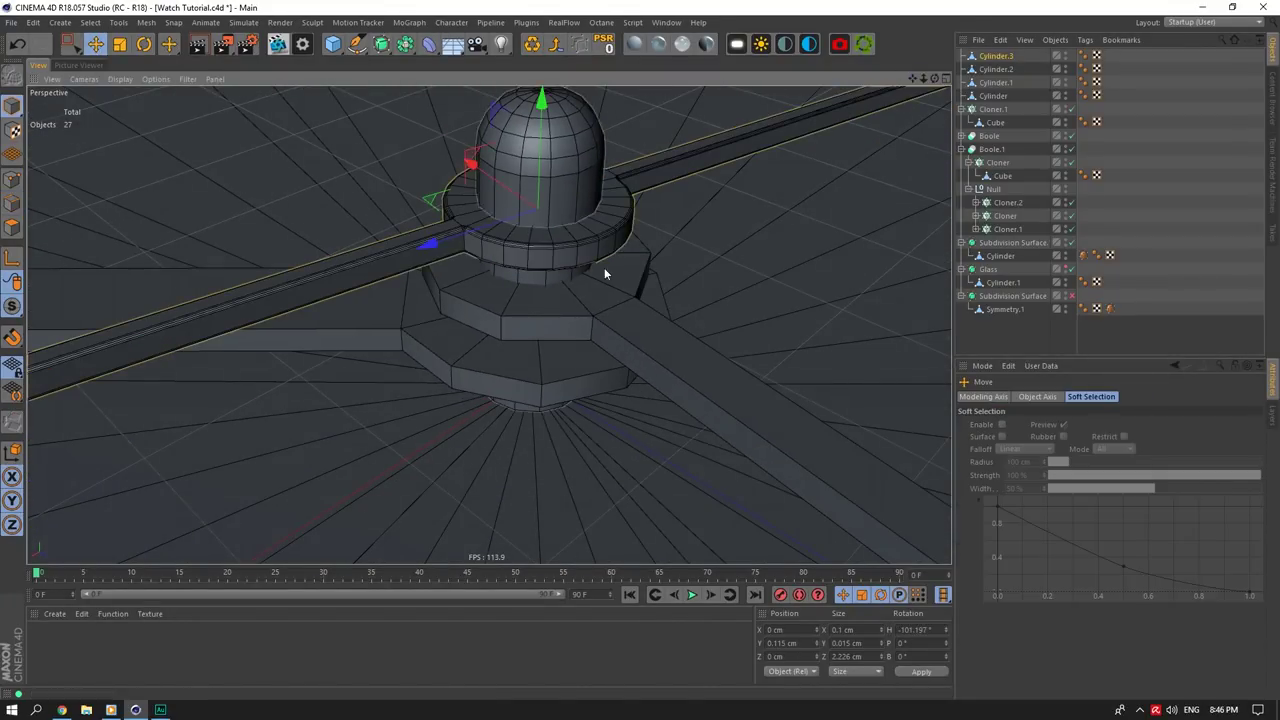
{"action": "left_click", "coordinate": [644, 292]}
Step: Place Cylinder.2 under a Subdivision Surface with the editor and renderer subdivisions both set to 1
{"action": "scroll", "coordinate": [678, 300], "scroll_direction": "down", "scroll_amount": 2}
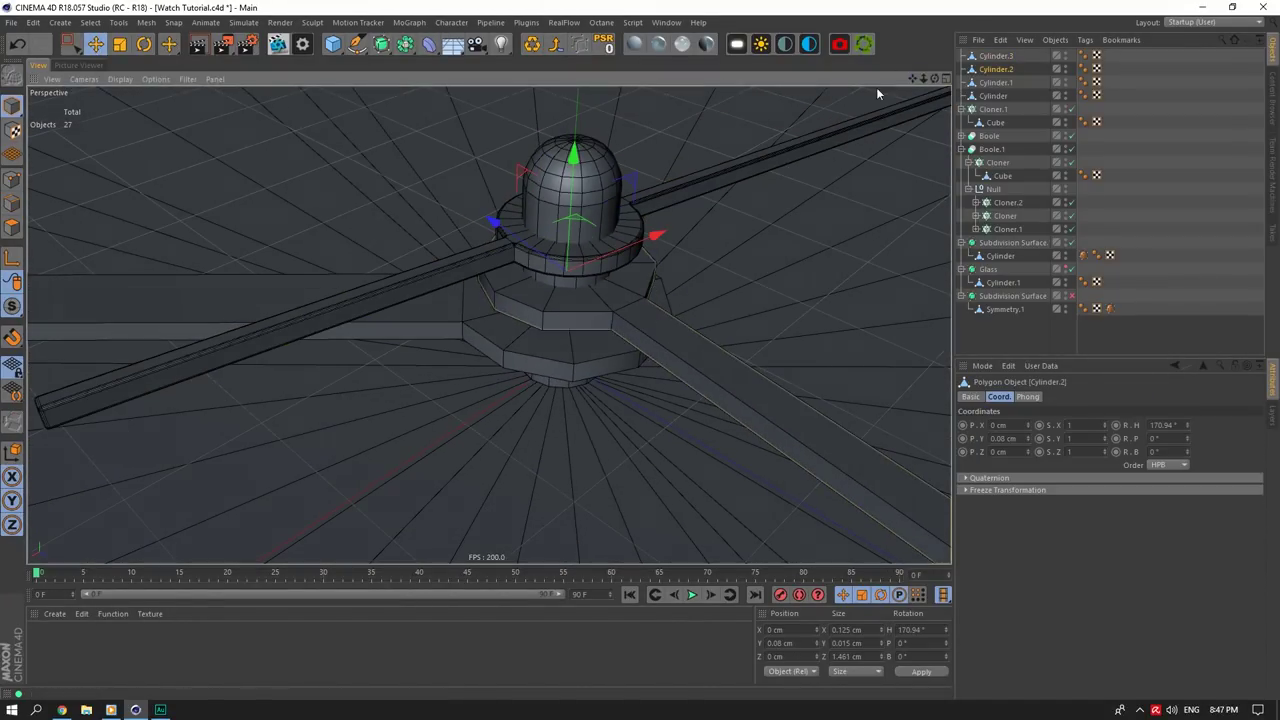
{"action": "left_click_drag", "start_coordinate": [937, 79], "coordinate": [489, 323]}
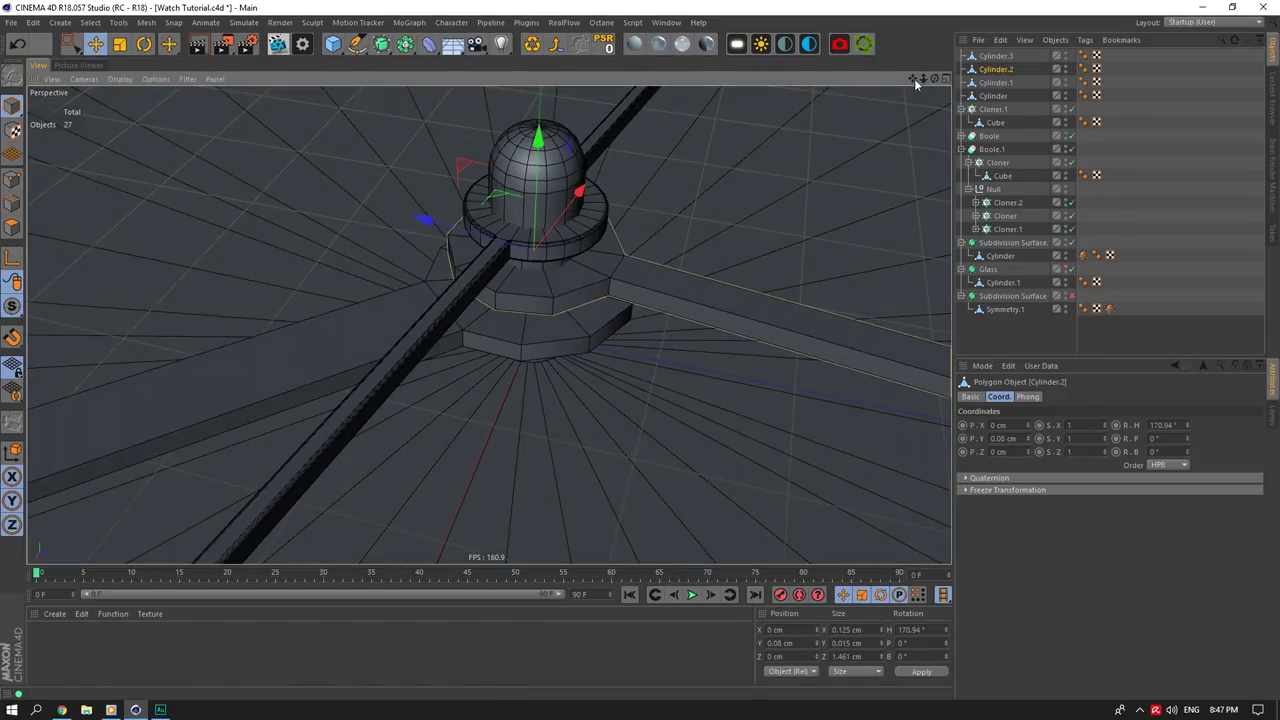
{"action": "left_click_drag", "start_coordinate": [914, 80], "coordinate": [818, 160]}
{"action": "scroll", "coordinate": [486, 326], "scroll_direction": "down", "scroll_amount": 4}
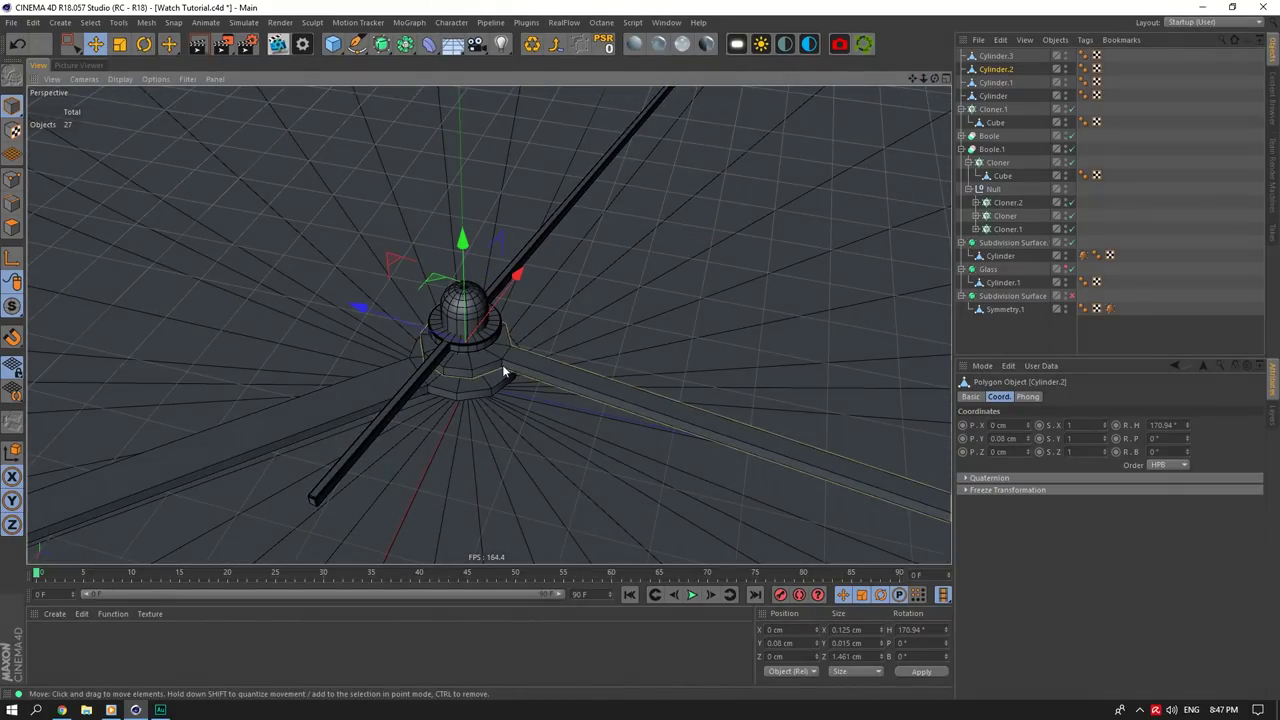
{"action": "scroll", "coordinate": [489, 324], "scroll_direction": "down", "scroll_amount": 6}
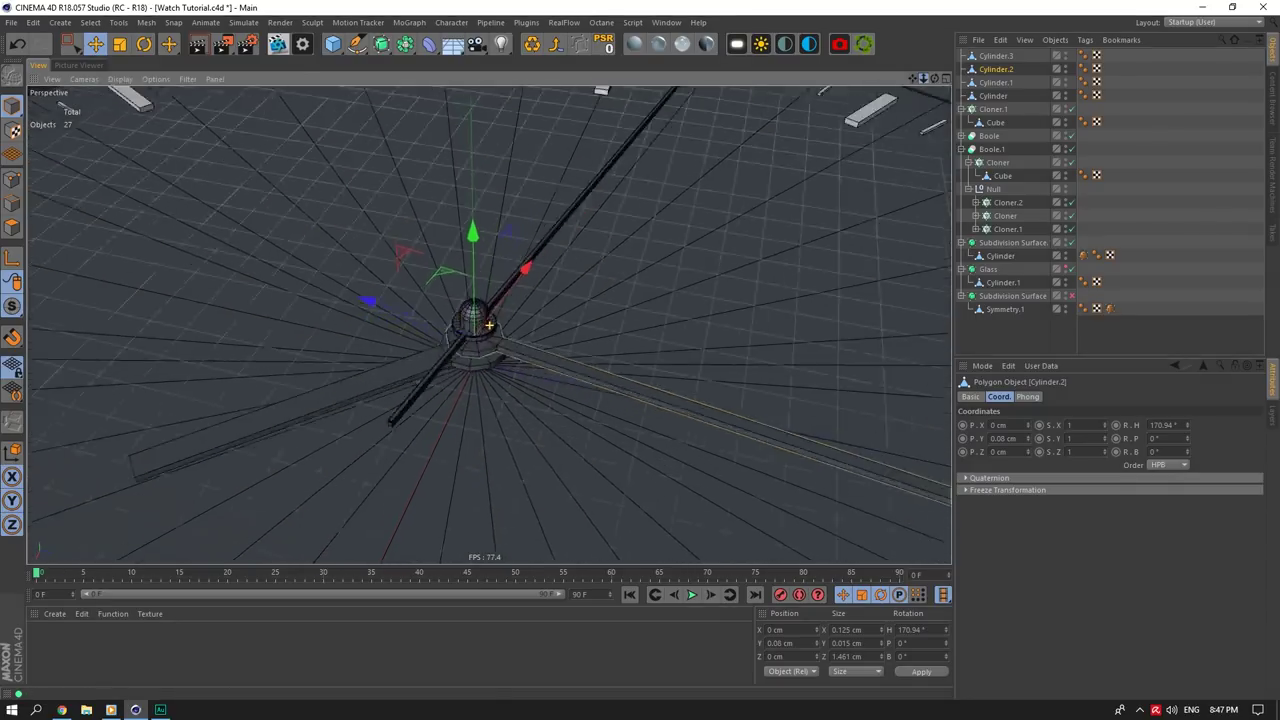
{"action": "scroll", "coordinate": [488, 324], "scroll_direction": "up", "scroll_amount": 10}
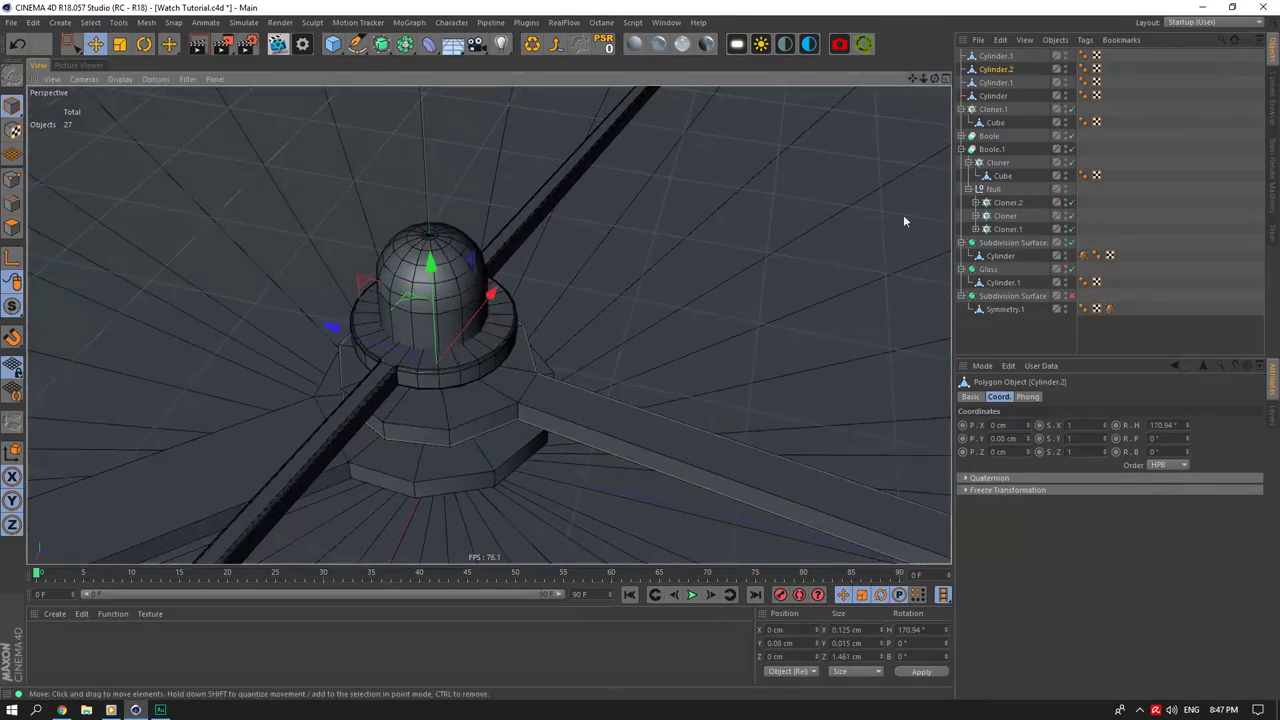
{"action": "left_click", "coordinate": [383, 45]}
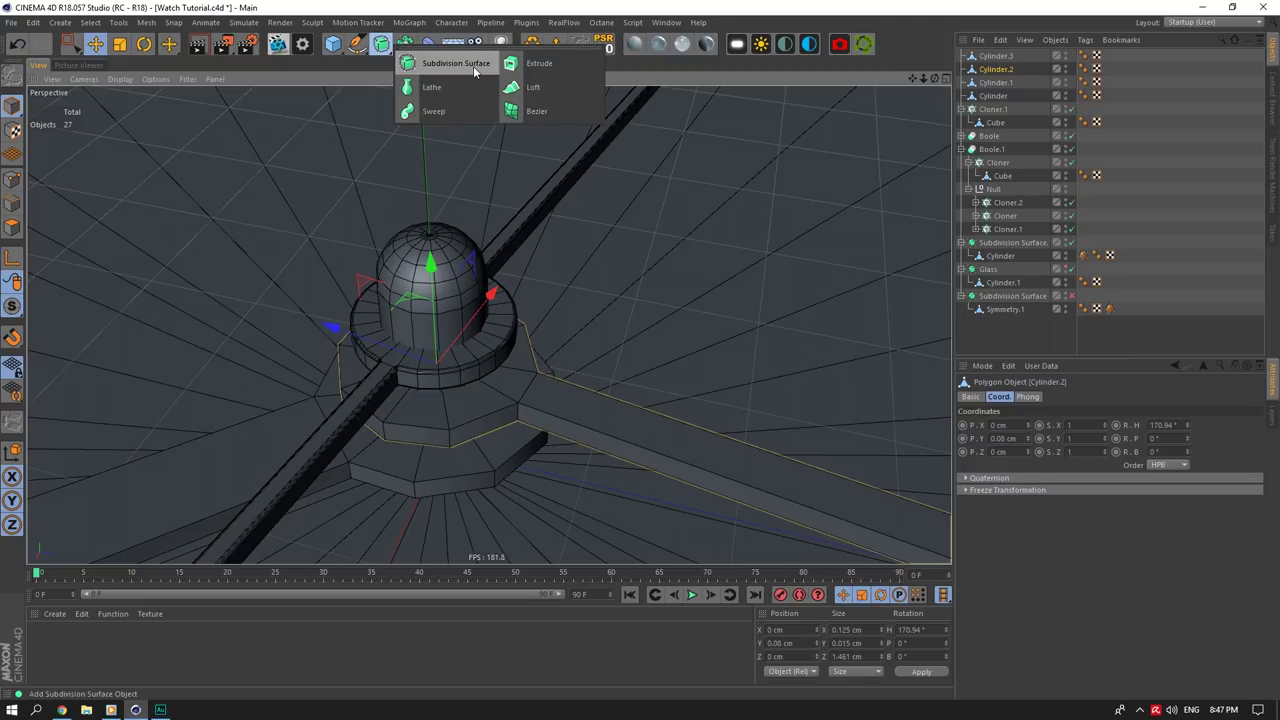
{"action": "left_click", "coordinate": [475, 70], "text": "alt"}
{"action": "double_click", "coordinate": [1064, 530]}
{"action": "type", "text": "1"}
{"action": "key", "text": "Tab"}
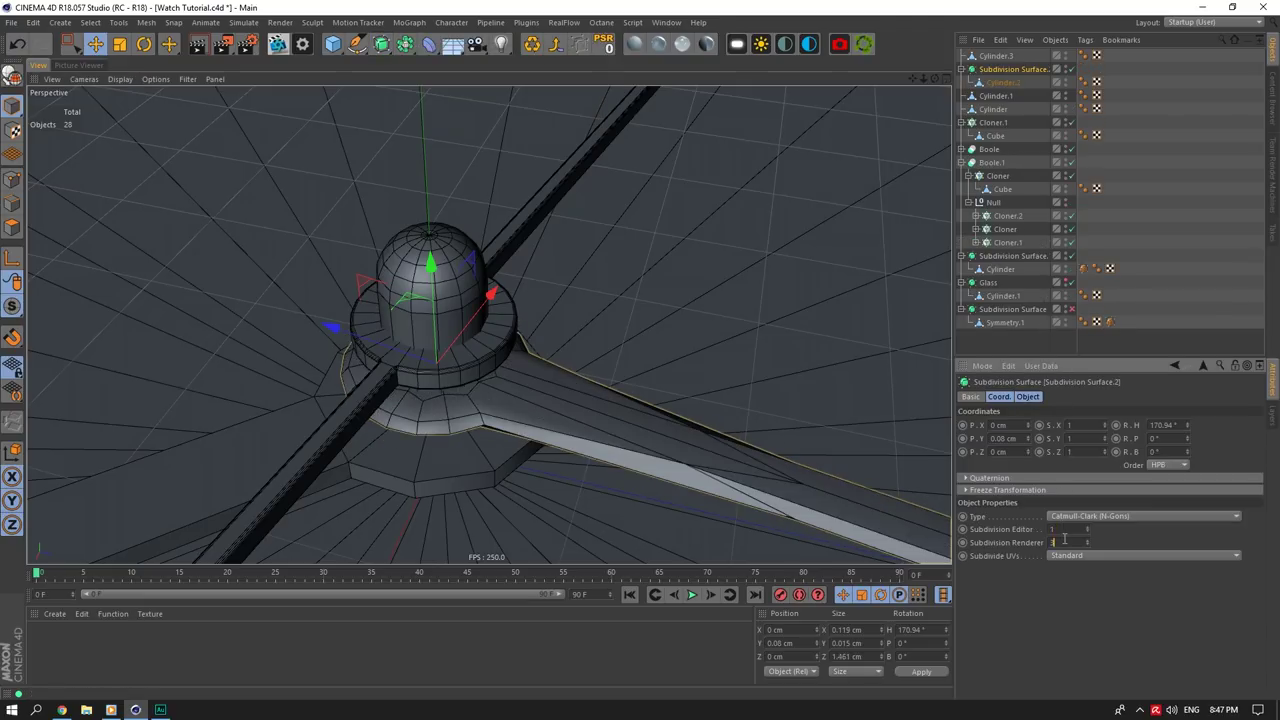
{"action": "left_click", "coordinate": [1078, 516]}
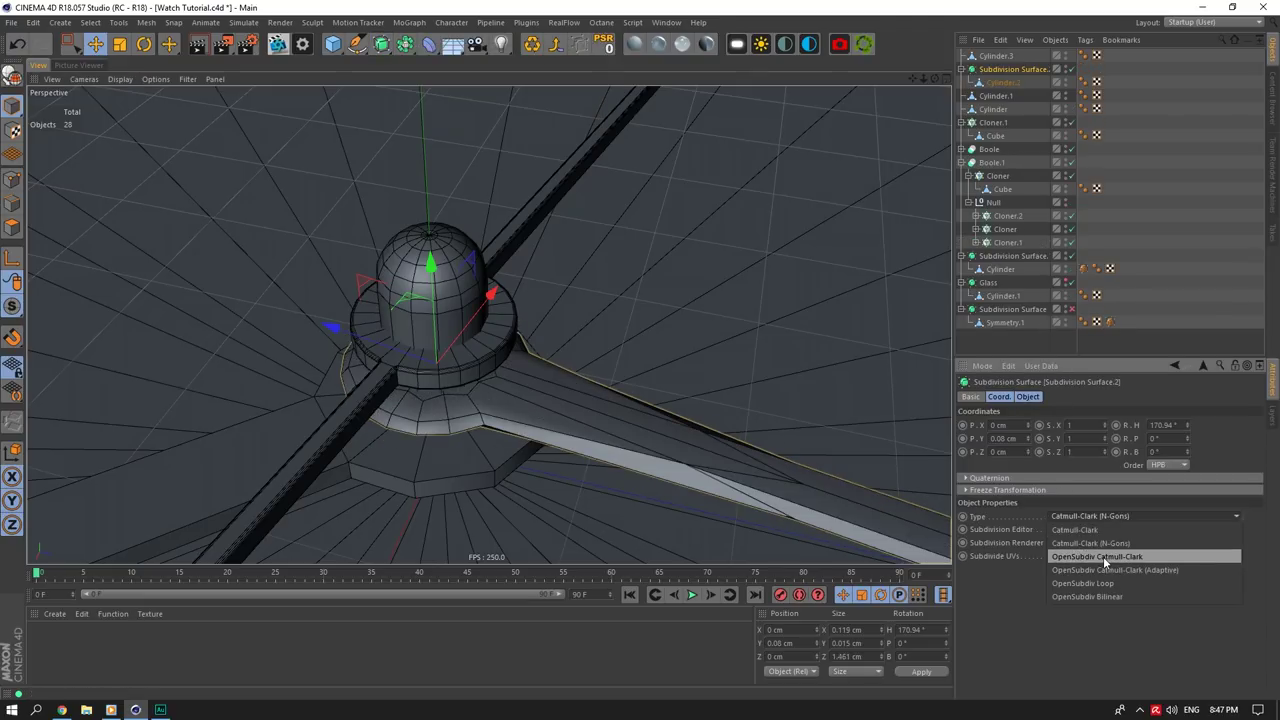
{"action": "left_click", "coordinate": [1024, 80]}
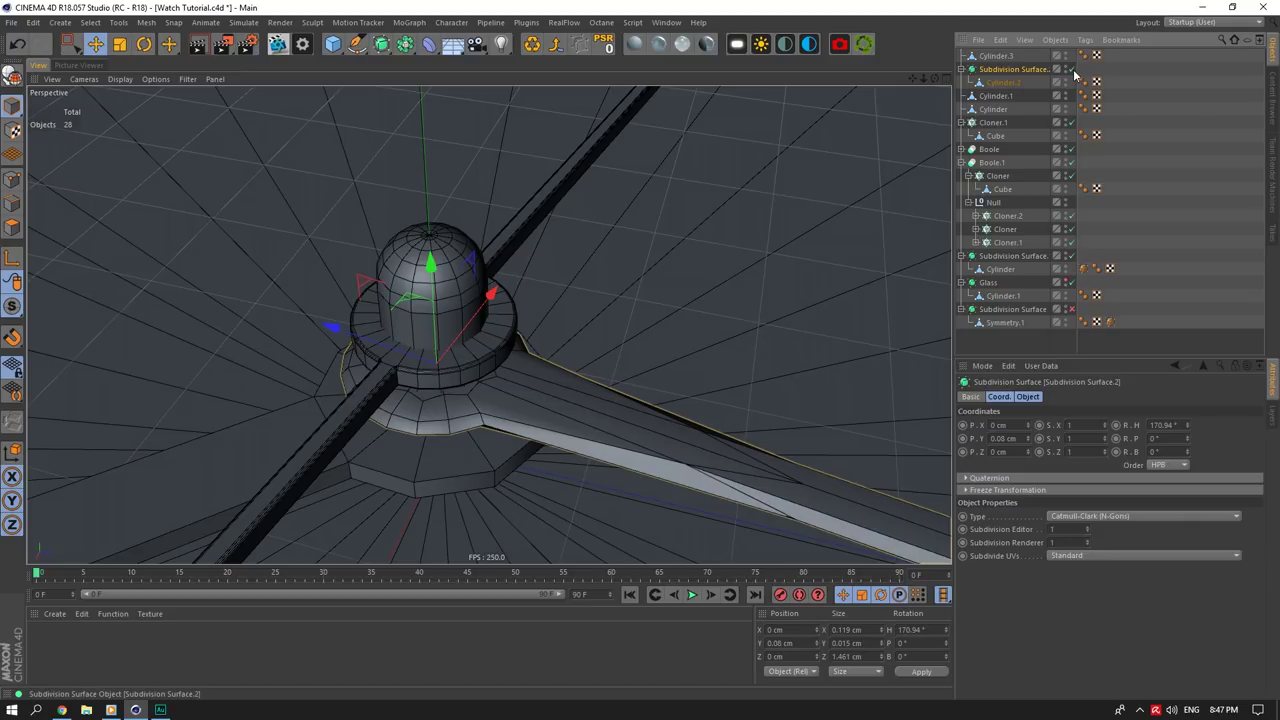
Step: Disable the new Subdivision Surface and switch to Cylinder.2 in Edges mode, keeping its existing selection where hand and ring meet
{"action": "left_click", "coordinate": [1073, 70]}
{"action": "left_click", "coordinate": [1004, 84]}
{"action": "scroll", "coordinate": [567, 392], "scroll_direction": "up", "scroll_amount": 3}
{"action": "left_click", "coordinate": [12, 203]}
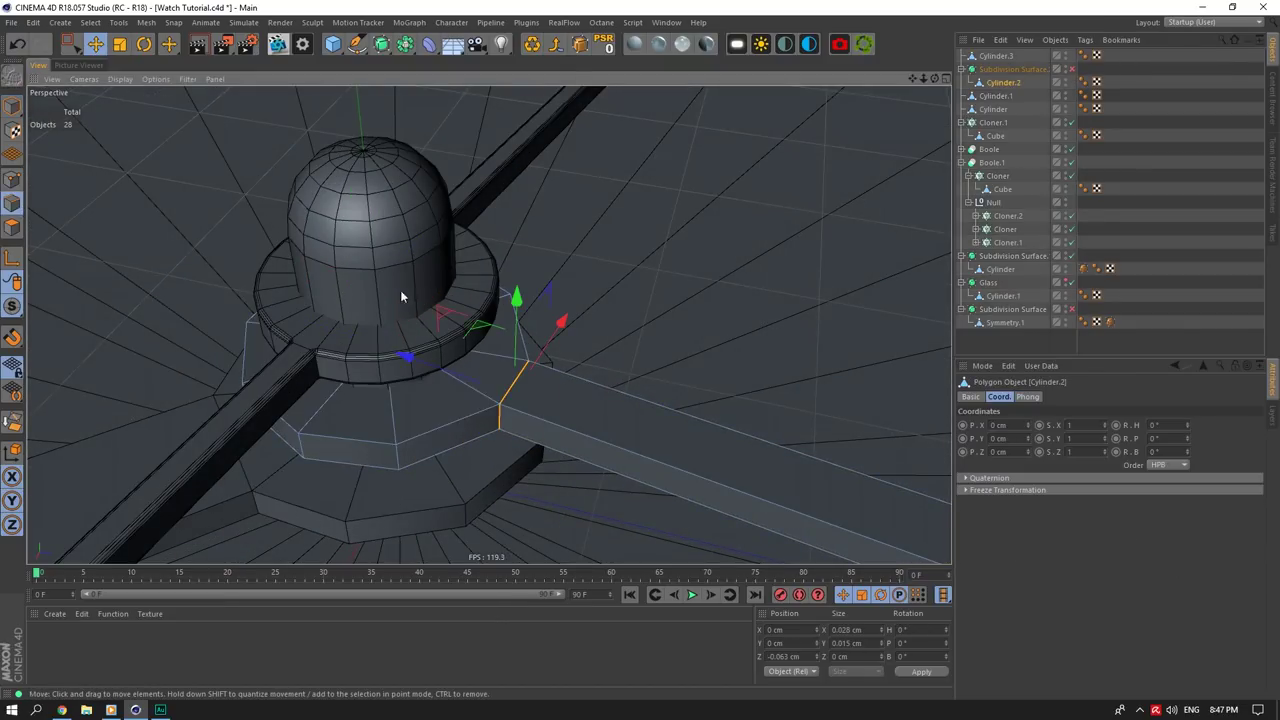
{"action": "left_click", "coordinate": [498, 416]}
{"action": "key", "text": "ctrl+z"}
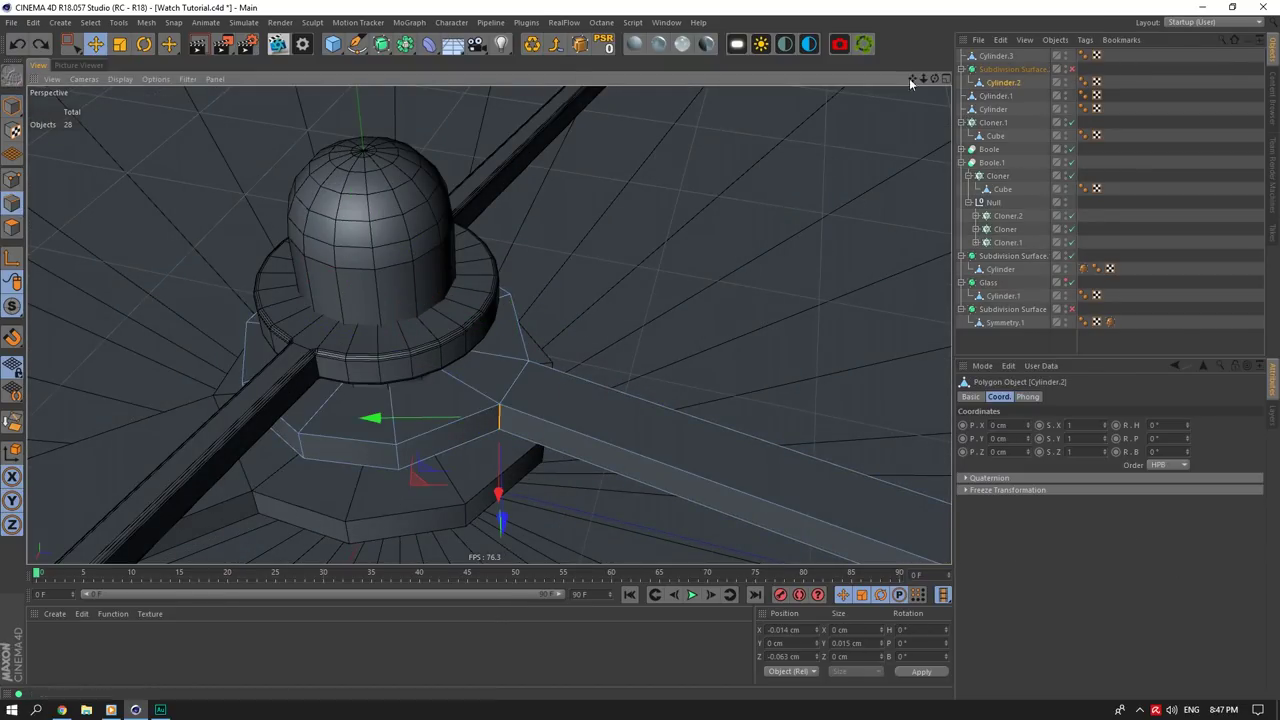
{"action": "key", "text": "ctrl+z"}
Step: Add the edges at the tip of Cylinder.2's hand to the edge selection with Rectangle Selection
{"action": "left_click_drag", "start_coordinate": [923, 80], "coordinate": [860, 80]}
{"action": "scroll", "coordinate": [894, 405], "scroll_direction": "up", "scroll_amount": 5}
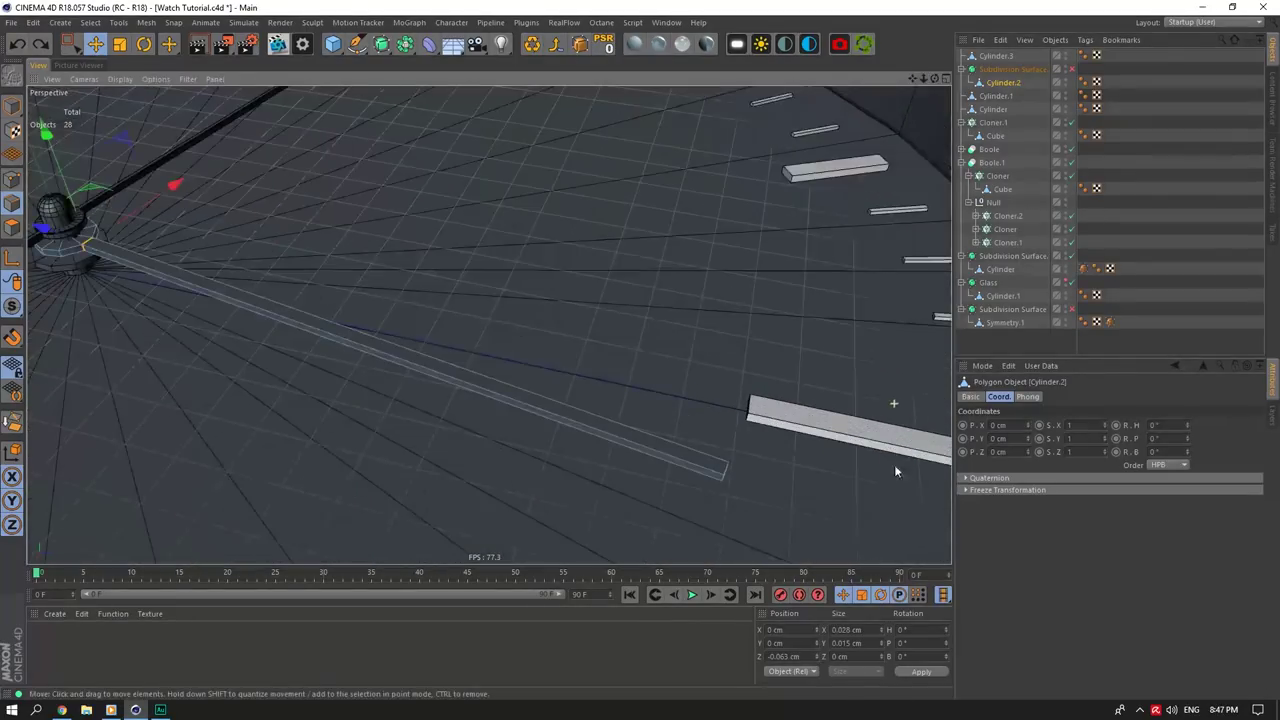
{"action": "left_click", "coordinate": [75, 48]}
{"action": "left_click_drag", "start_coordinate": [820, 396], "coordinate": [690, 508], "text": "shift"}
Step: Preview the middle hand with its Subdivision Surface enabled and the Weight Subdivision Surface tool active, and disable the smoothing again
{"action": "left_click_drag", "start_coordinate": [912, 78], "coordinate": [1210, 115]}
{"action": "scroll", "coordinate": [325, 285], "scroll_direction": "up", "scroll_amount": 6}
{"action": "left_click", "coordinate": [995, 71]}
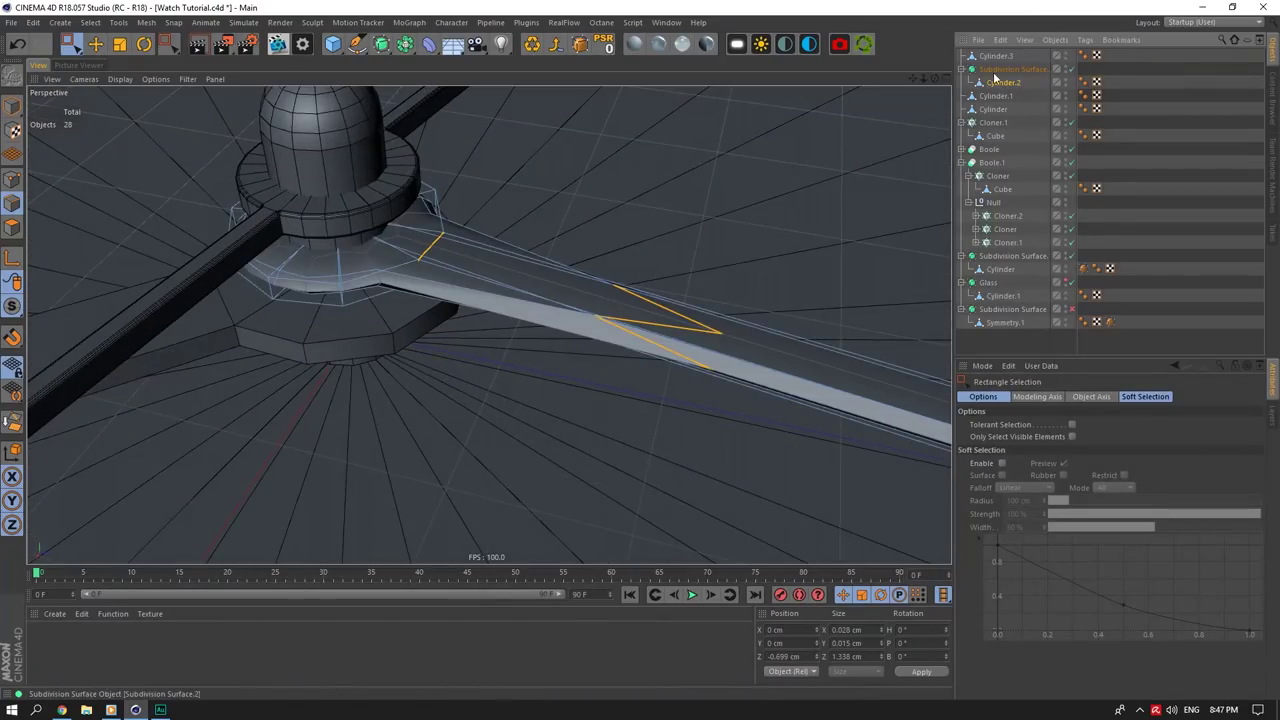
{"action": "left_click_drag", "start_coordinate": [914, 79], "coordinate": [978, 240]}
{"action": "left_click", "coordinate": [580, 45]}
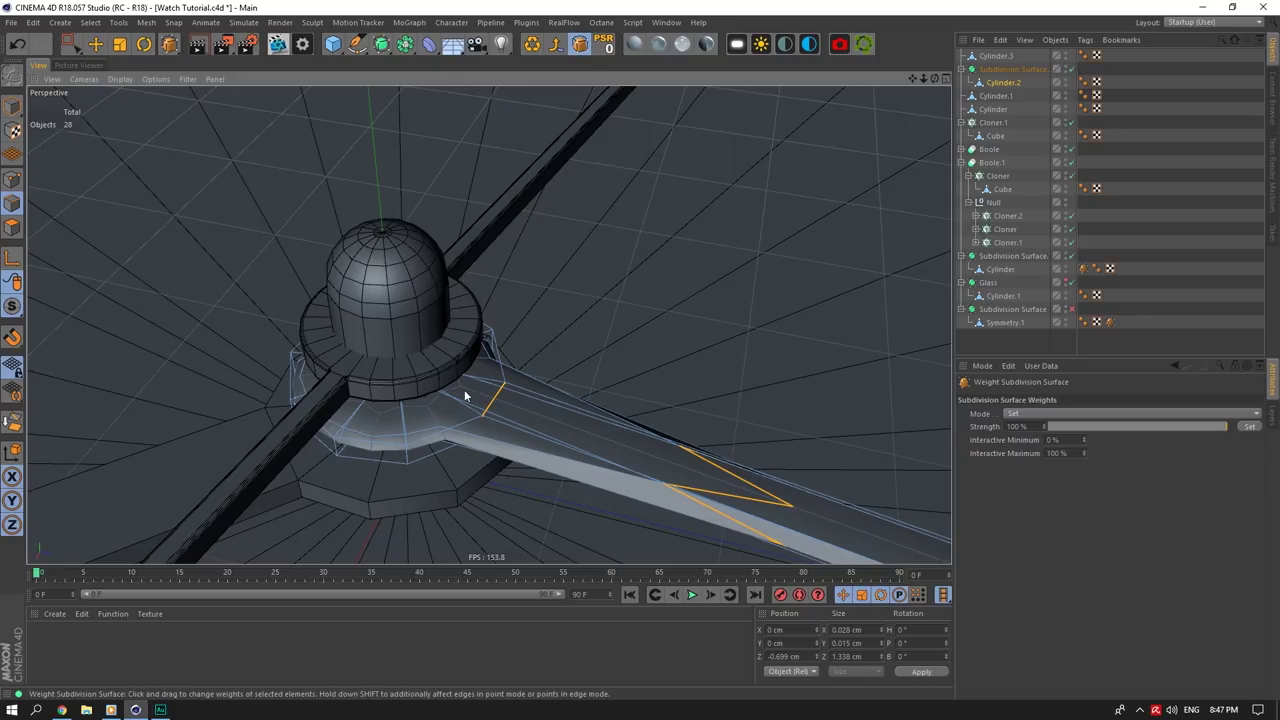
{"action": "scroll", "coordinate": [510, 364], "scroll_direction": "up", "scroll_amount": 6}
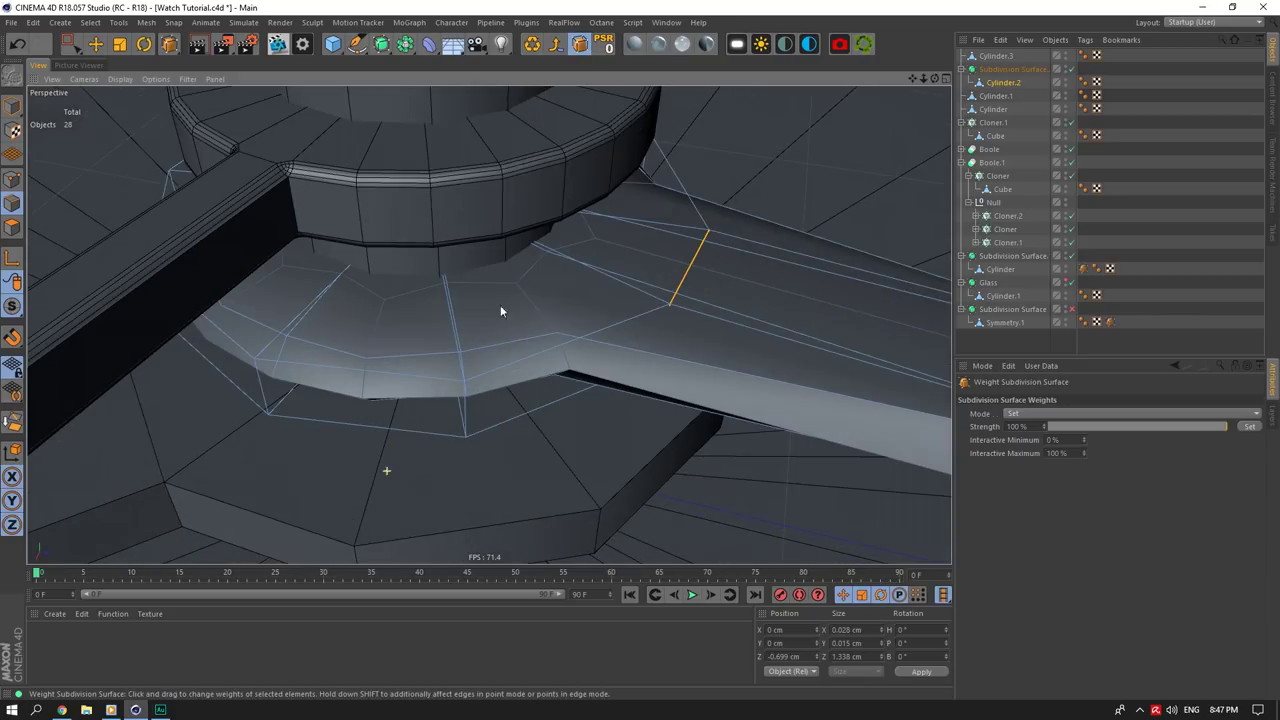
{"action": "left_click", "coordinate": [1071, 69]}
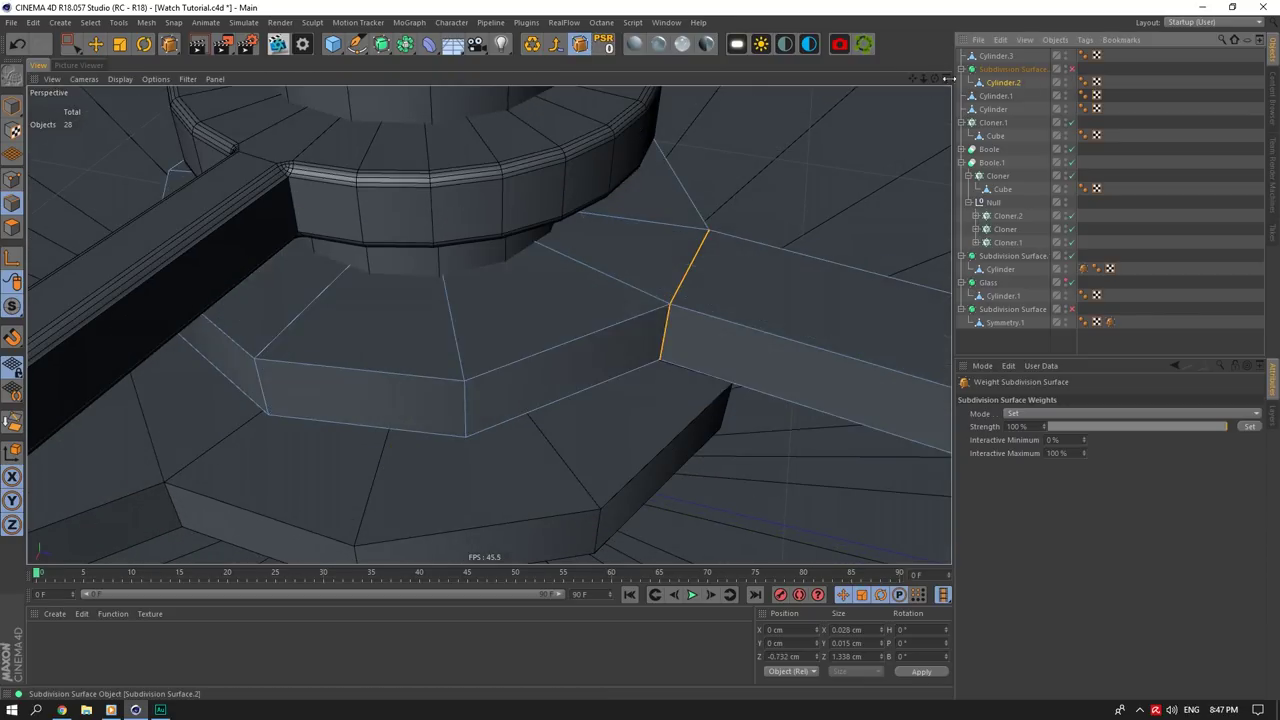
Step: Add the upper and lower rim edges of Cylinder.2's ring to the edge selection
{"action": "key", "text": "e"}
{"action": "double_click", "coordinate": [522, 359], "text": "shift"}
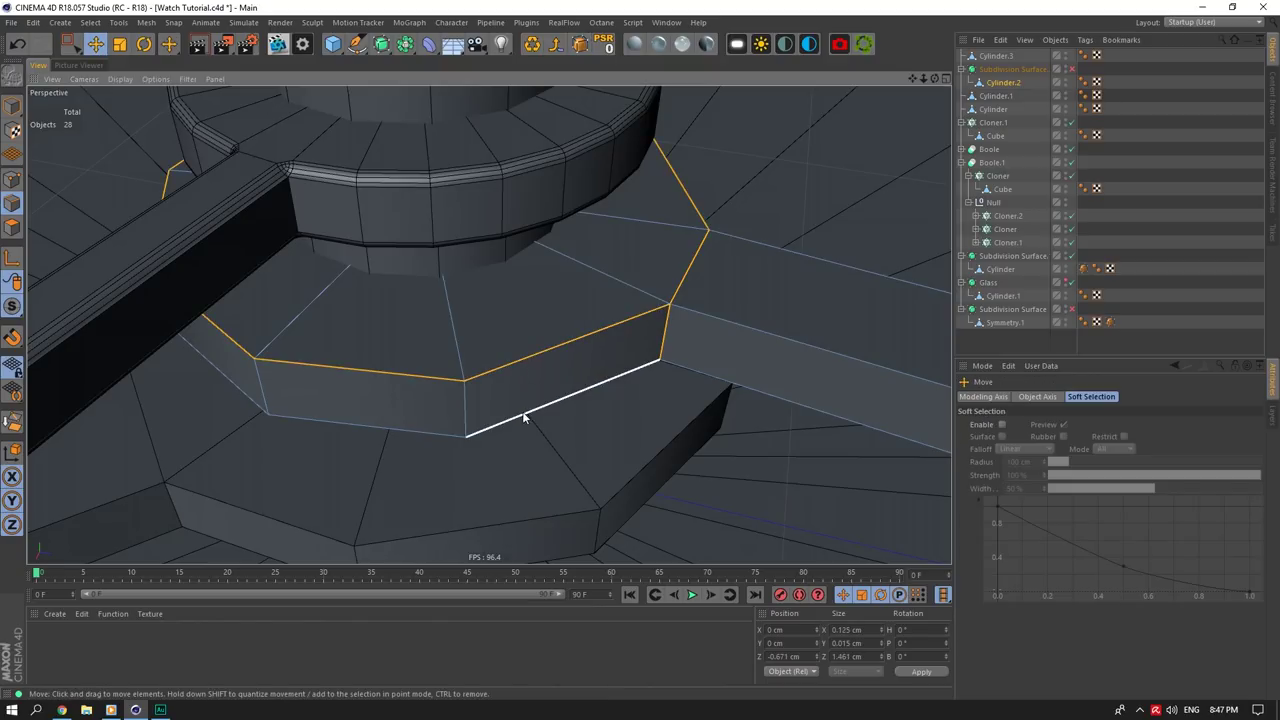
{"action": "scroll", "coordinate": [692, 328], "scroll_direction": "down", "scroll_amount": 10}
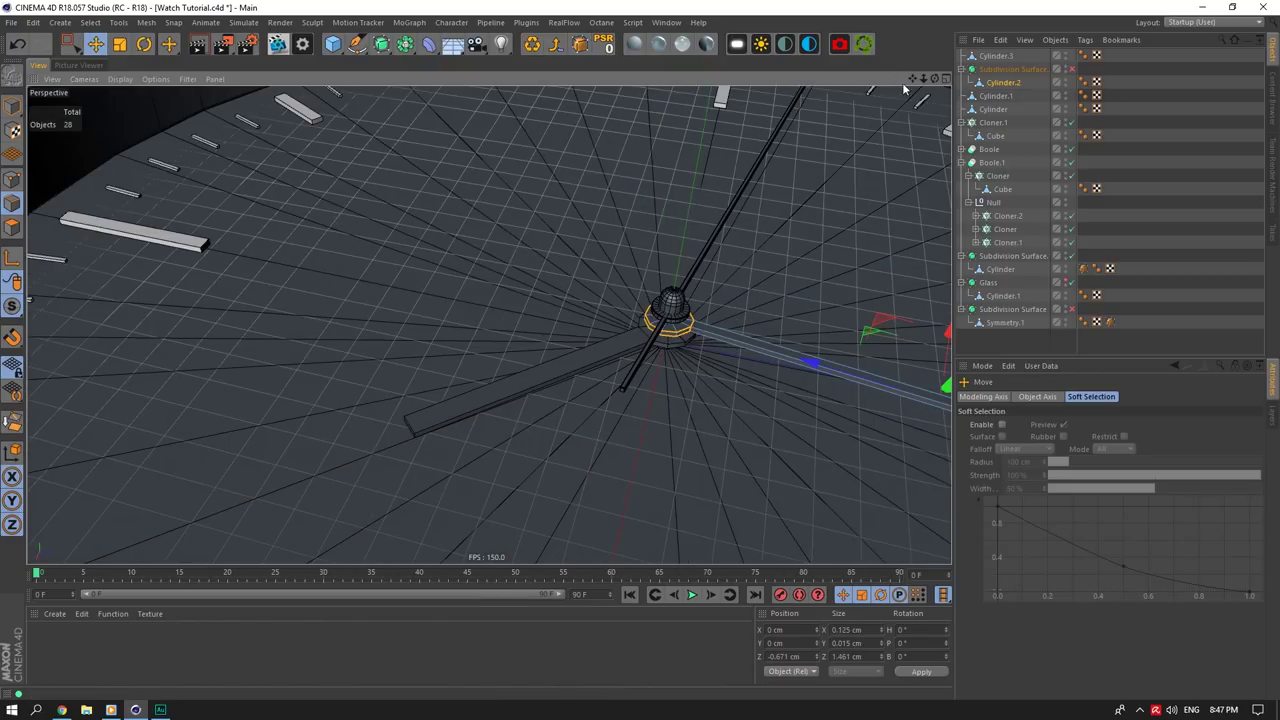
{"action": "left_click_drag", "start_coordinate": [911, 80], "coordinate": [909, 81]}
{"action": "scroll", "coordinate": [566, 263], "scroll_direction": "down", "scroll_amount": 3}
Step: Add the long edges of Cylinder.2's hand with Live Selection, with Only Select Visible Elements disabled
{"action": "left_click_drag", "start_coordinate": [71, 46], "coordinate": [98, 64]}
{"action": "left_click", "coordinate": [1089, 450]}
{"action": "left_click_drag", "start_coordinate": [692, 329], "coordinate": [686, 306], "text": "shift"}
{"action": "scroll", "coordinate": [411, 178], "scroll_direction": "up", "scroll_amount": 12}
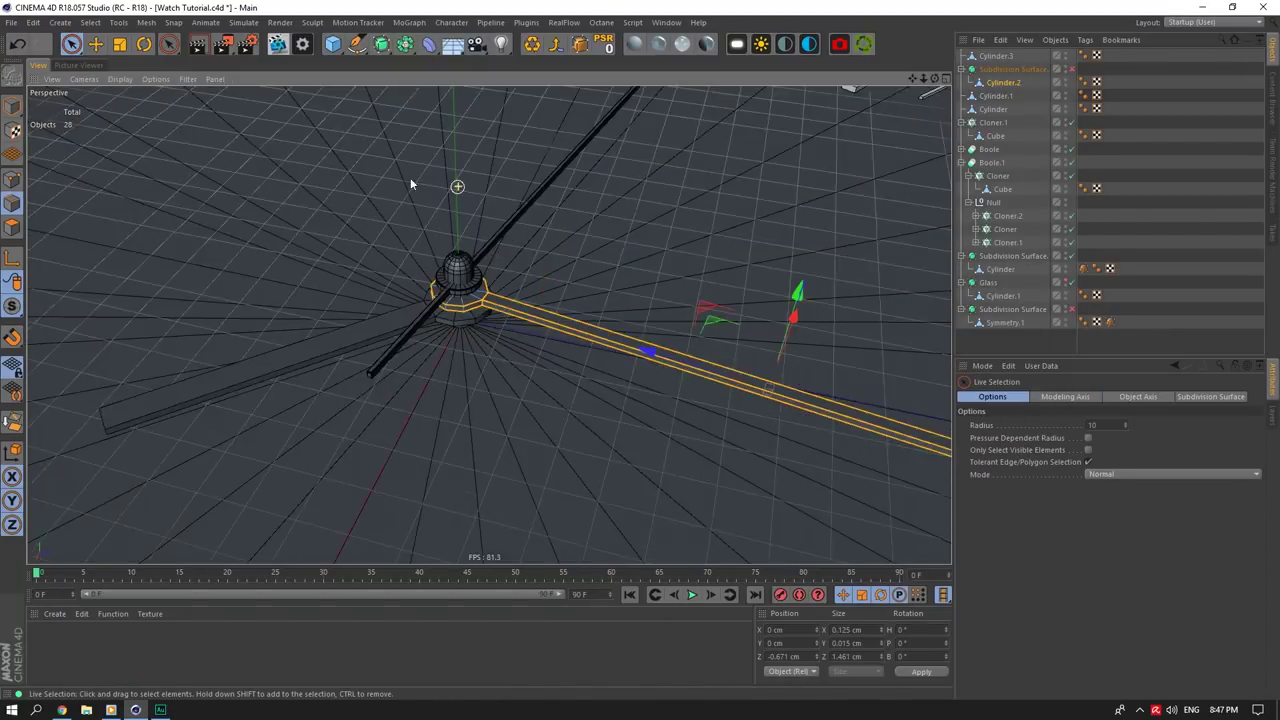
Step: Re-enable the Subdivision Surface on Cylinder.2 around the centre pin
{"action": "scroll", "coordinate": [748, 286], "scroll_direction": "down", "scroll_amount": 9}
{"action": "scroll", "coordinate": [752, 270], "scroll_direction": "up", "scroll_amount": 6}
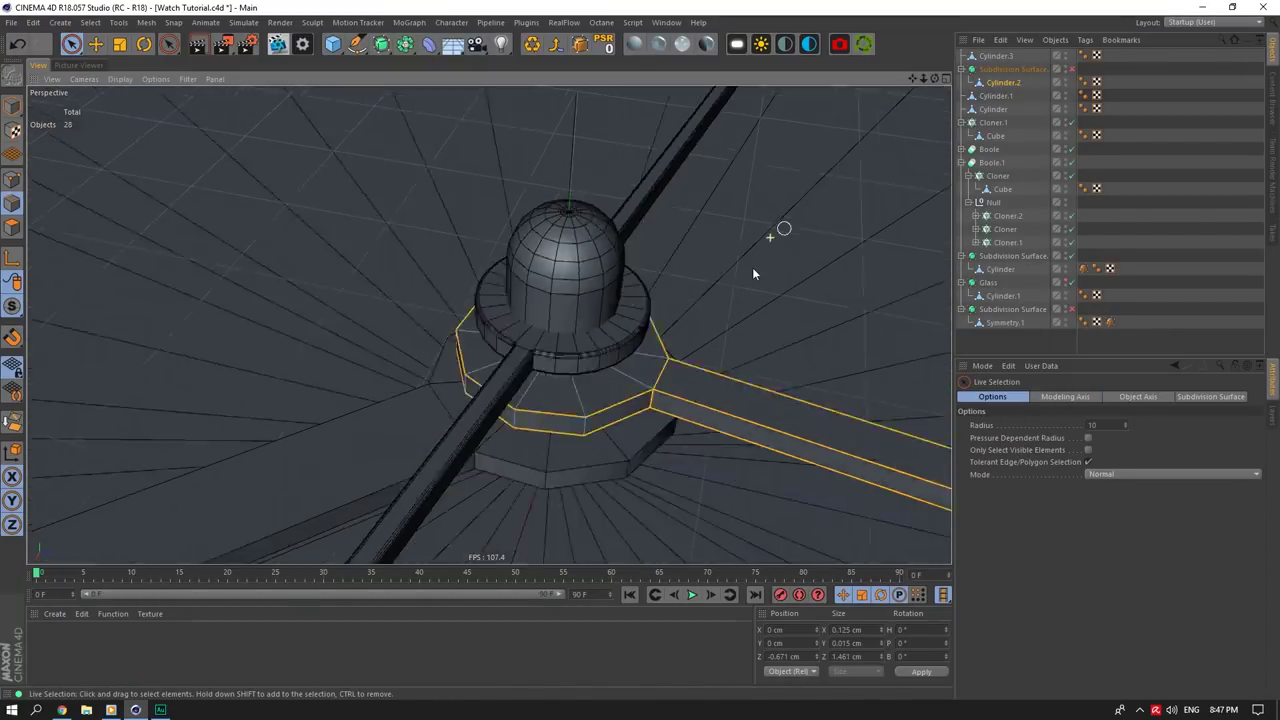
{"action": "left_click", "coordinate": [1071, 70]}
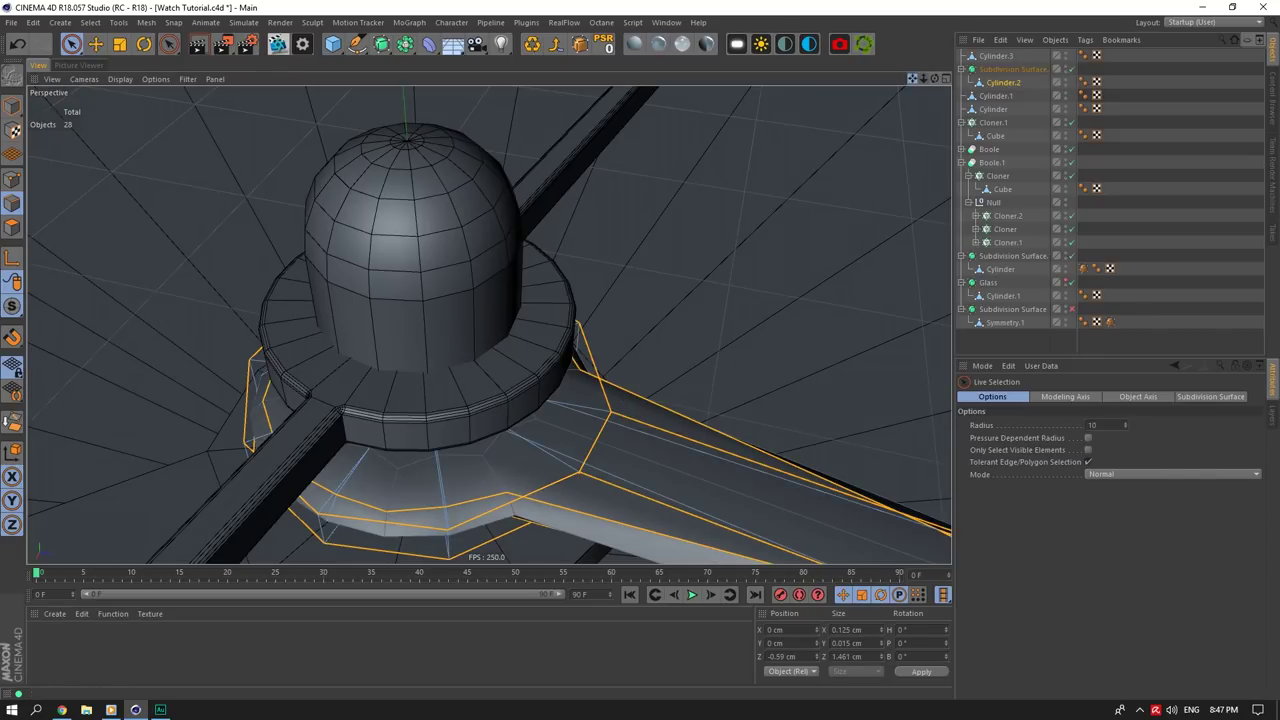
Step: Apply 100% subdivision weight to Cylinder.2's selected edges with the Weight Subdivision Surface tool
{"action": "middle_click_drag", "start_coordinate": [662, 190], "coordinate": [650, 100], "text": "alt"}
{"action": "left_click", "coordinate": [580, 46]}
{"action": "left_click_drag", "start_coordinate": [438, 118], "coordinate": [490, 83]}
{"action": "left_click", "coordinate": [1025, 148]}
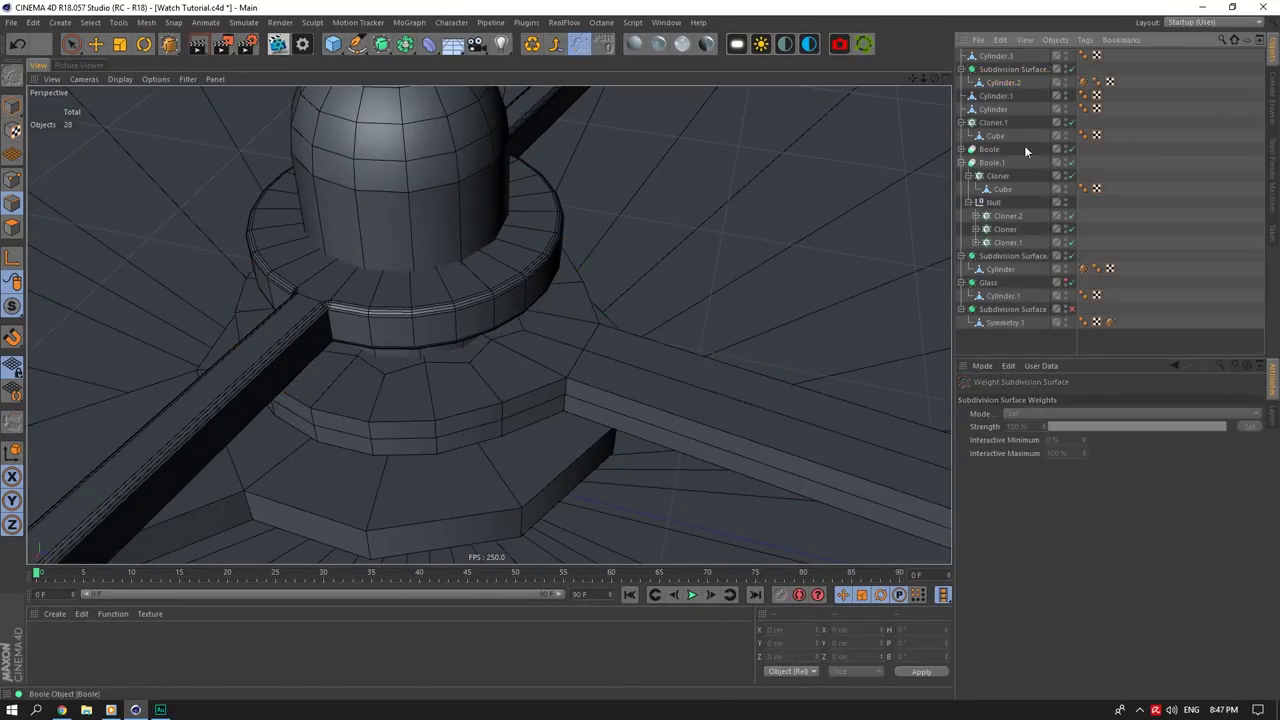
Step: Set both the editor and renderer subdivision of the middle hand's Subdivision Surface to 1
{"action": "left_click_drag", "start_coordinate": [935, 79], "coordinate": [1000, 105]}
{"action": "left_click_drag", "start_coordinate": [488, 324], "coordinate": [488, 324], "text": "alt"}
{"action": "left_click_drag", "start_coordinate": [923, 79], "coordinate": [880, 84]}
{"action": "left_click", "coordinate": [1016, 70]}
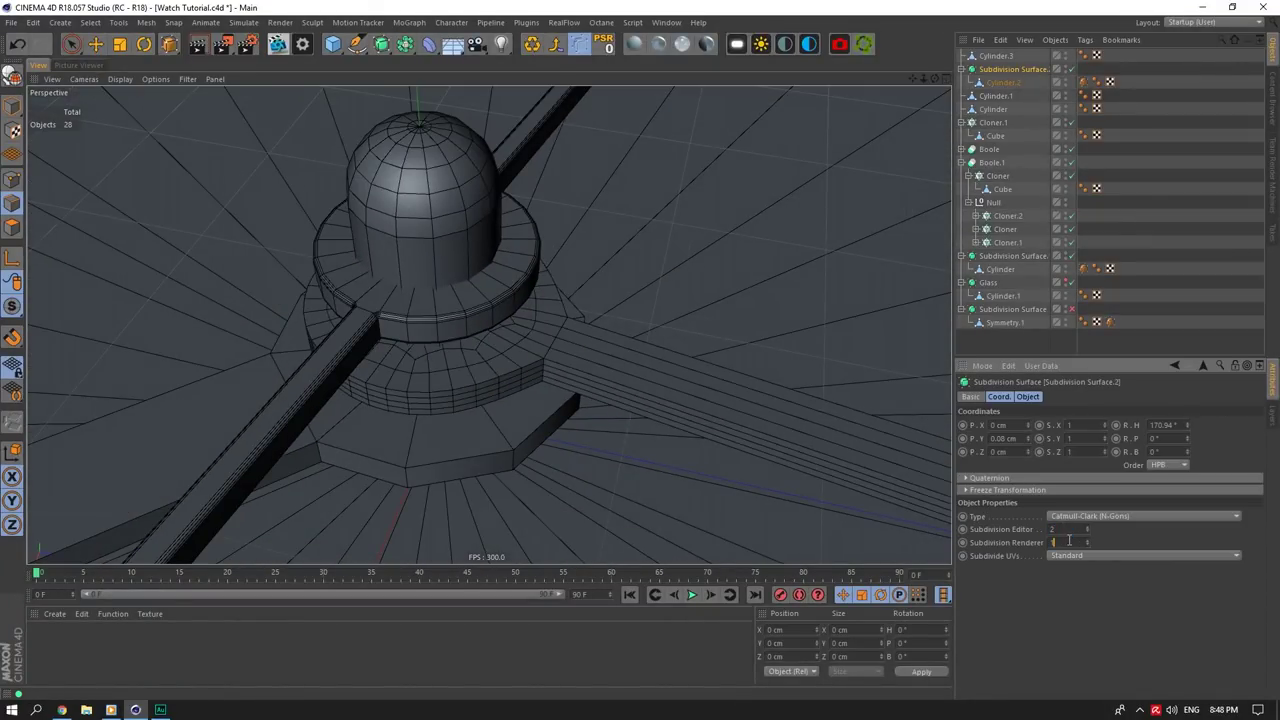
{"action": "type", "text": "1"}
{"action": "key", "text": "Tab"}
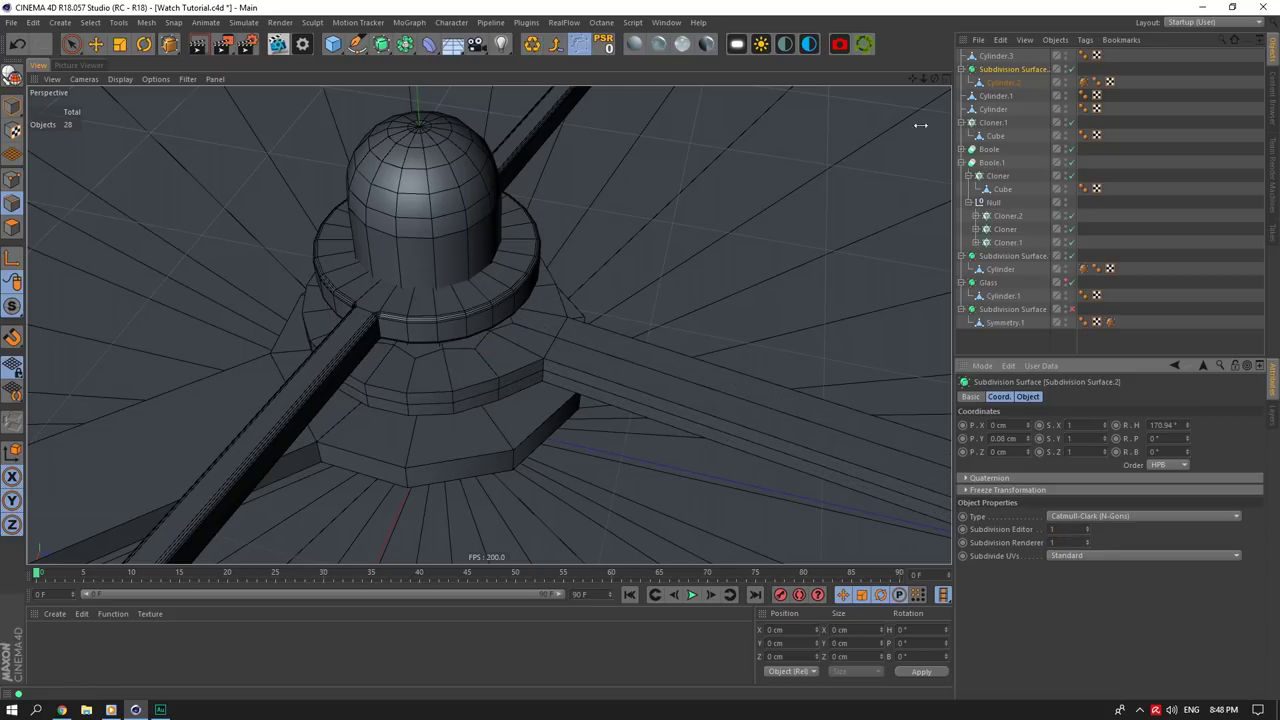
Step: Compare the middle hand with and without smoothing, and convert its Subdivision Surface into an editable polygon object
{"action": "mouse_move", "coordinate": [935, 79]}
{"action": "left_mouse_down"}
{"action": "mouse_move", "coordinate": [920, 184]}
{"action": "mouse_move", "coordinate": [860, 84]}
{"action": "mouse_move", "coordinate": [780, 90]}
{"action": "mouse_move", "coordinate": [1095, 82]}
{"action": "mouse_move", "coordinate": [935, 45]}
{"action": "mouse_move", "coordinate": [934, 5]}
{"action": "mouse_move", "coordinate": [934, 80]}
{"action": "left_mouse_up"}
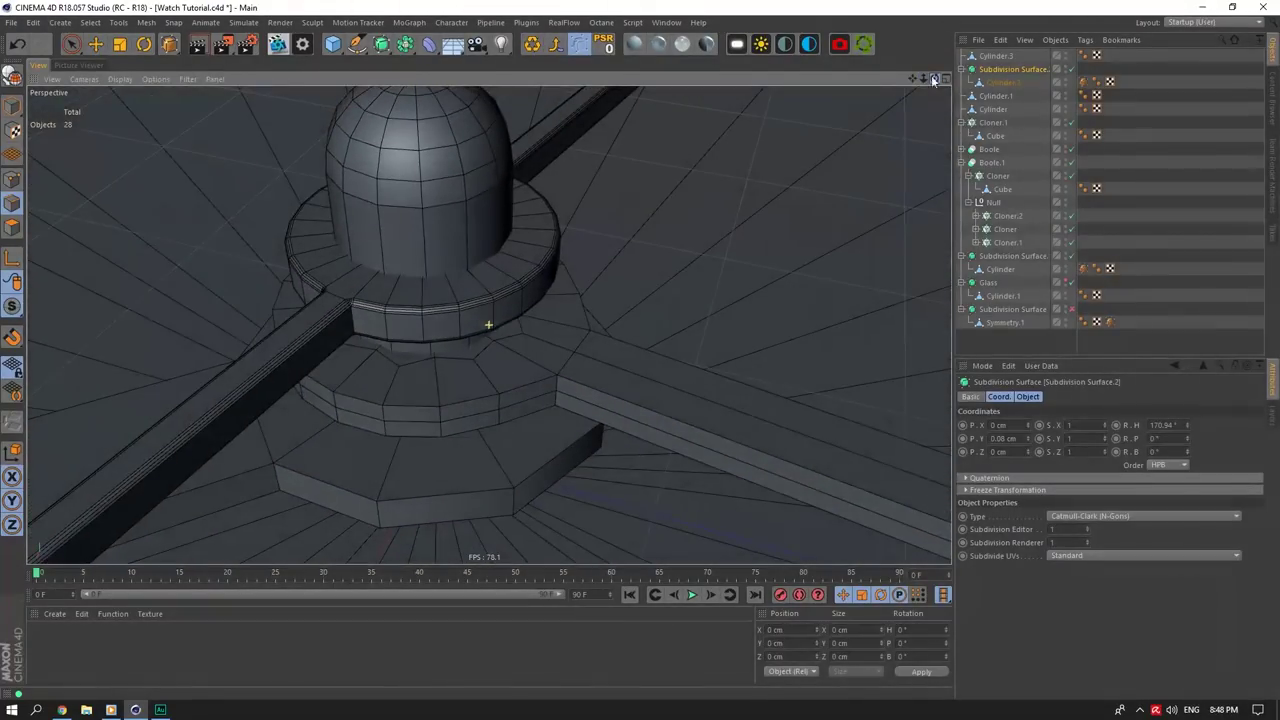
{"action": "left_click", "coordinate": [1071, 71]}
{"action": "left_click", "coordinate": [1071, 70]}
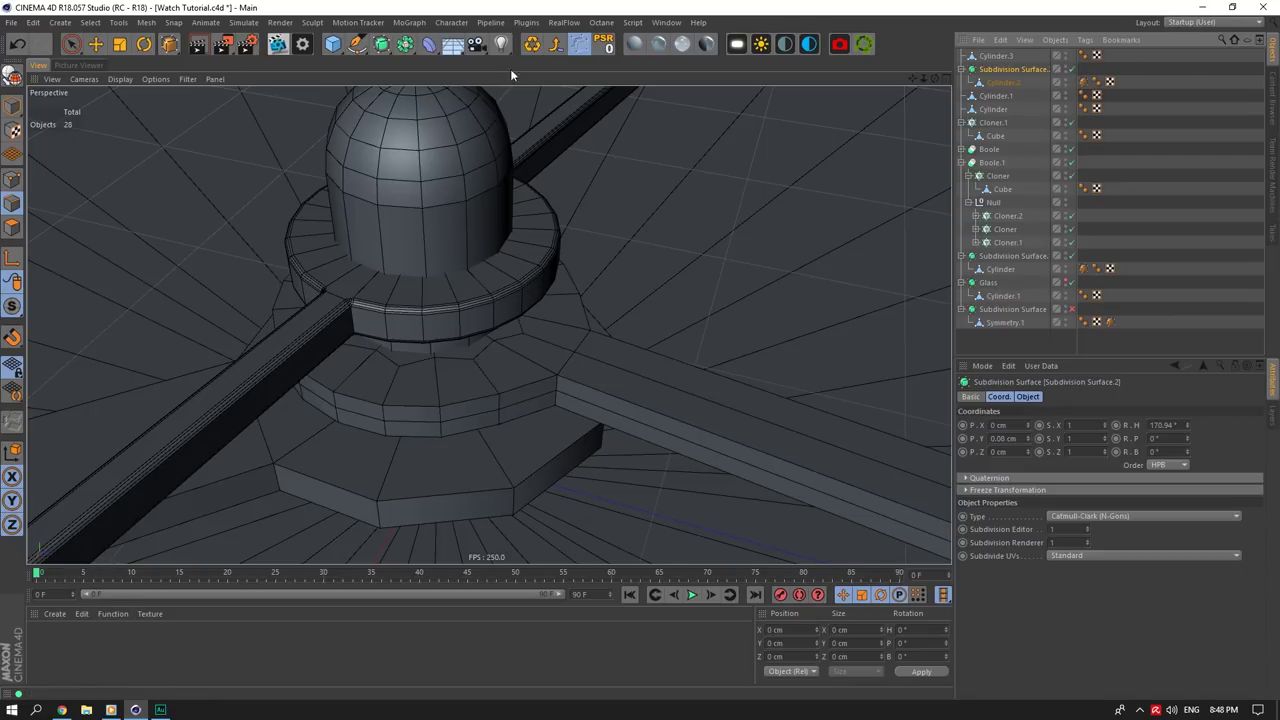
{"action": "left_click", "coordinate": [537, 47]}
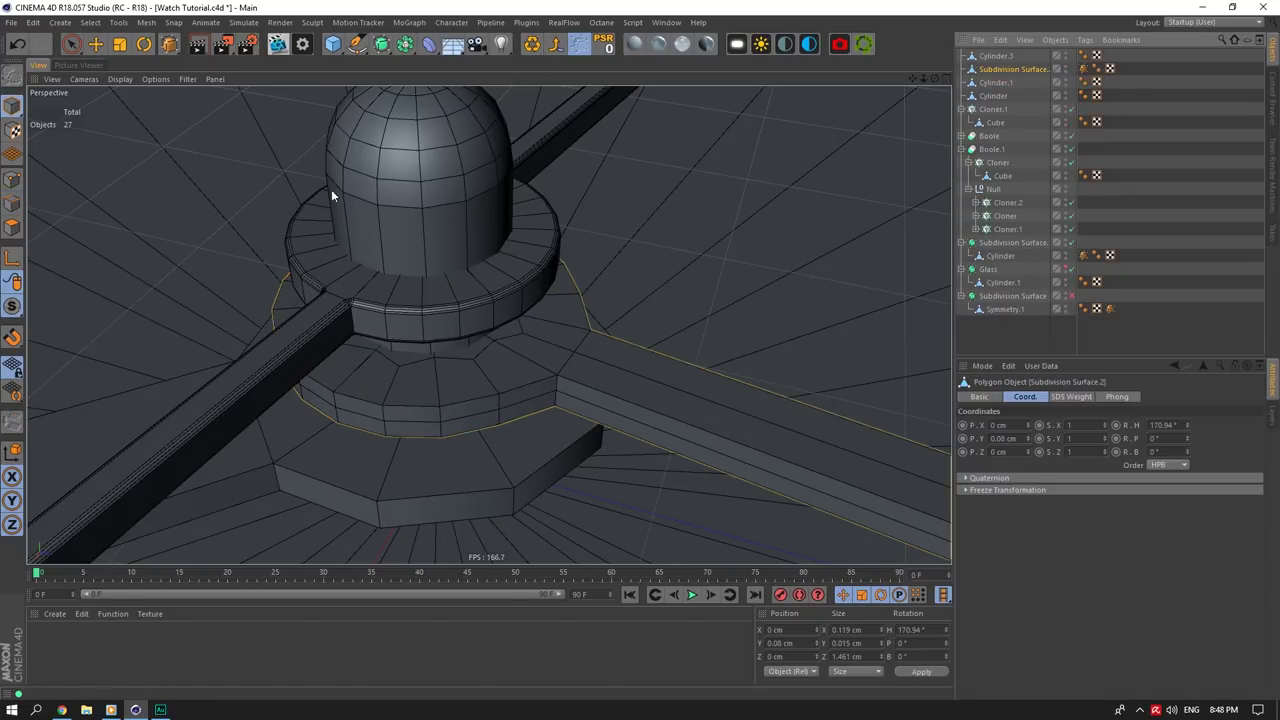
Step: Select the upper and lower outline edges of the converted middle hand, including its ring and long sides
{"action": "left_click", "coordinate": [96, 44]}
{"action": "left_click", "coordinate": [13, 180]}
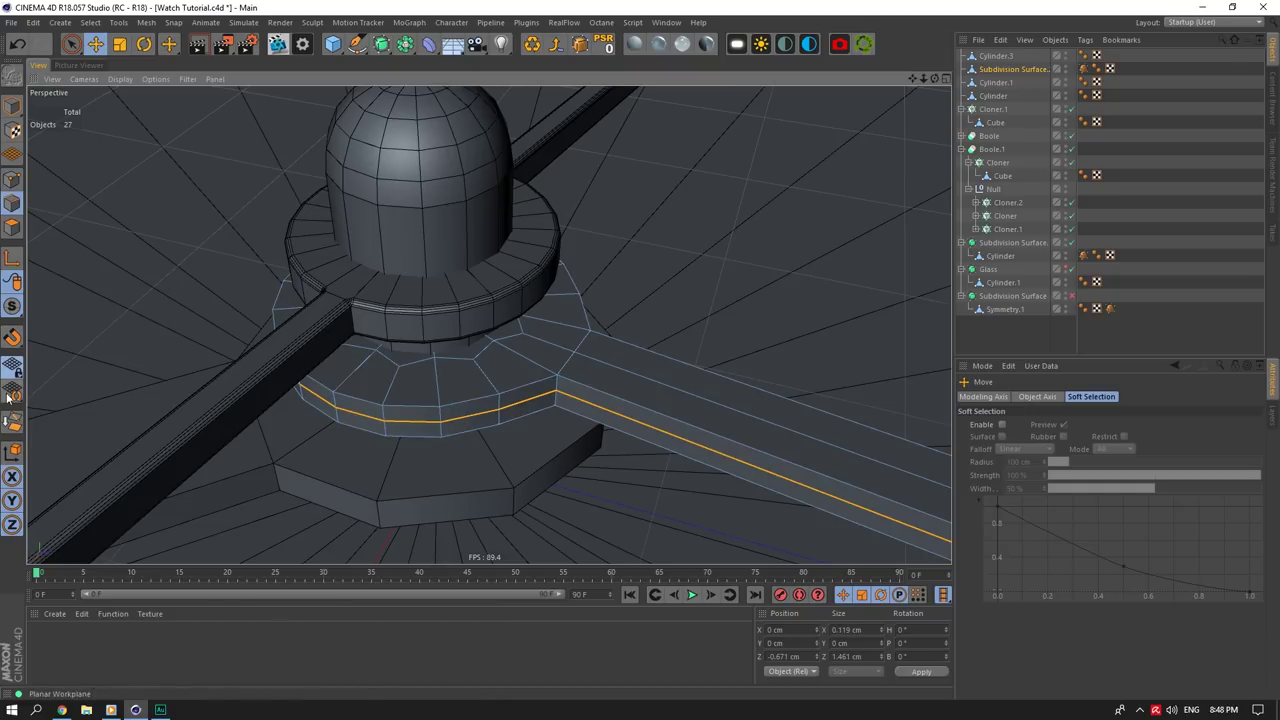
{"action": "double_click", "coordinate": [538, 386]}
{"action": "double_click", "coordinate": [556, 401], "text": "shift"}
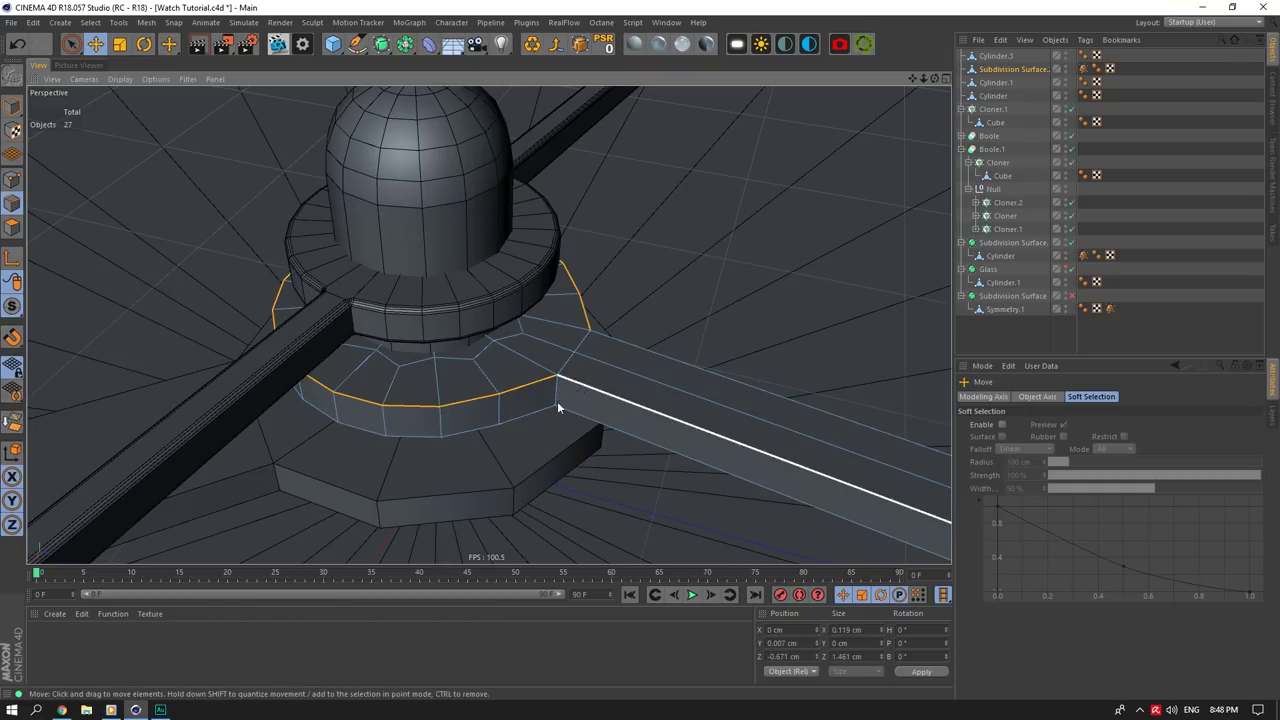
{"action": "left_click_drag", "start_coordinate": [490, 326], "coordinate": [486, 318], "text": "alt"}
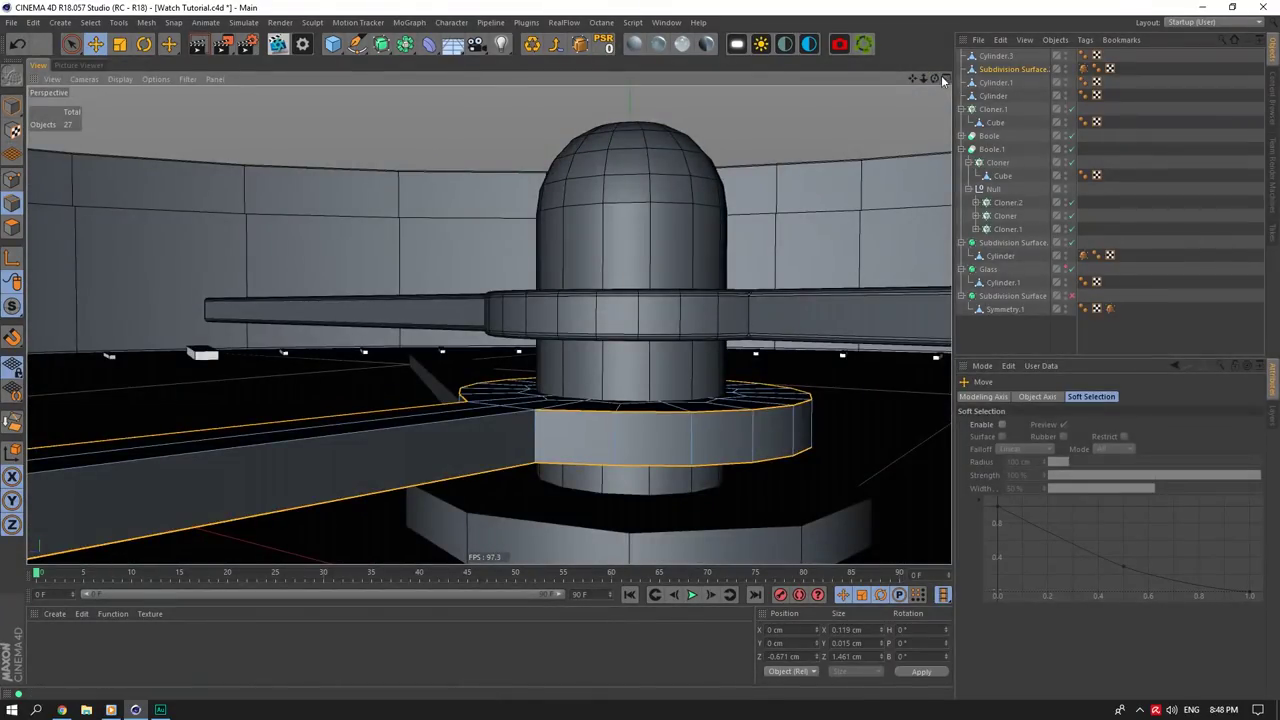
Step: Add the edges at the middle hand's tip to the edge selection with Rectangle Selection
{"action": "mouse_move", "coordinate": [936, 79]}
{"action": "left_mouse_down"}
{"action": "mouse_move", "coordinate": [692, 148]}
{"action": "mouse_move", "coordinate": [704, 153]}
{"action": "left_mouse_up"}
{"action": "scroll", "coordinate": [937, 96], "scroll_direction": "down", "scroll_amount": 10}
{"action": "left_click_drag", "start_coordinate": [73, 45], "coordinate": [131, 86]}
{"action": "scroll", "coordinate": [659, 416], "scroll_direction": "up", "scroll_amount": 2}
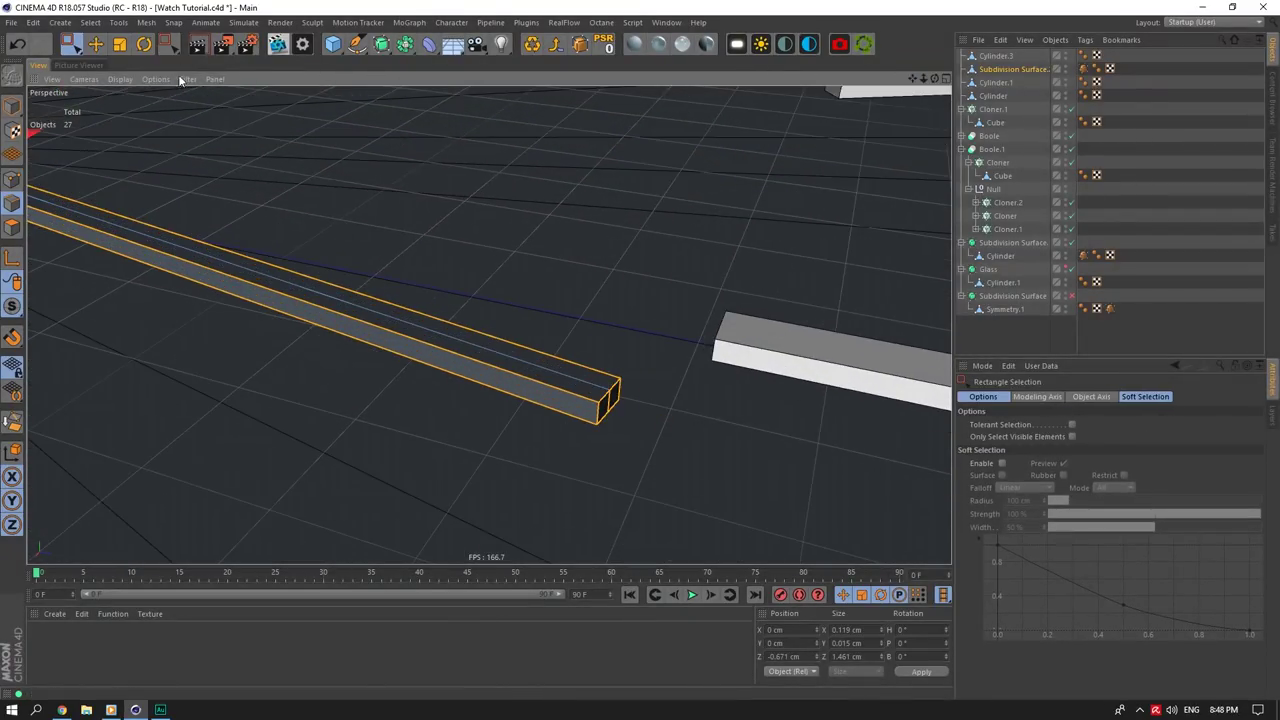
{"action": "left_click", "coordinate": [96, 45]}
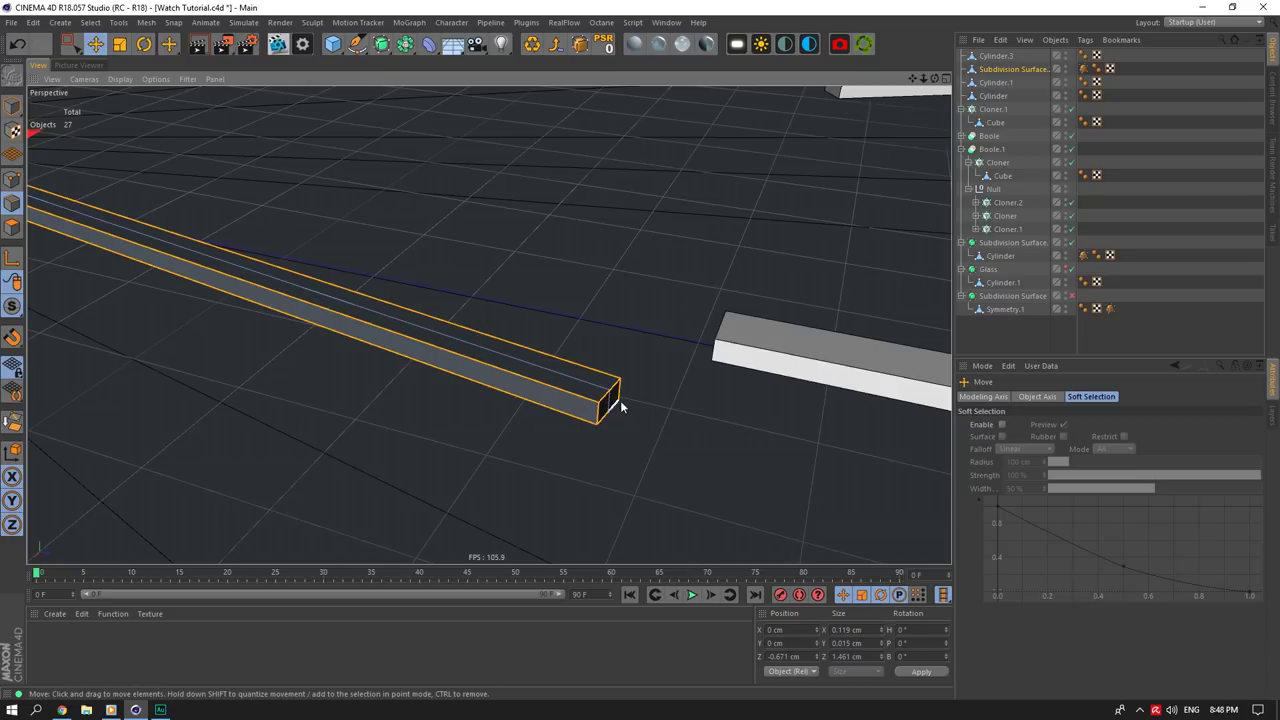
{"action": "right_click_drag", "start_coordinate": [620, 402], "coordinate": [400, 200], "text": "alt"}
{"action": "middle_click_drag", "start_coordinate": [400, 200], "coordinate": [643, 206], "text": "alt"}
{"action": "right_click_drag", "start_coordinate": [643, 206], "coordinate": [889, 138], "text": "alt"}
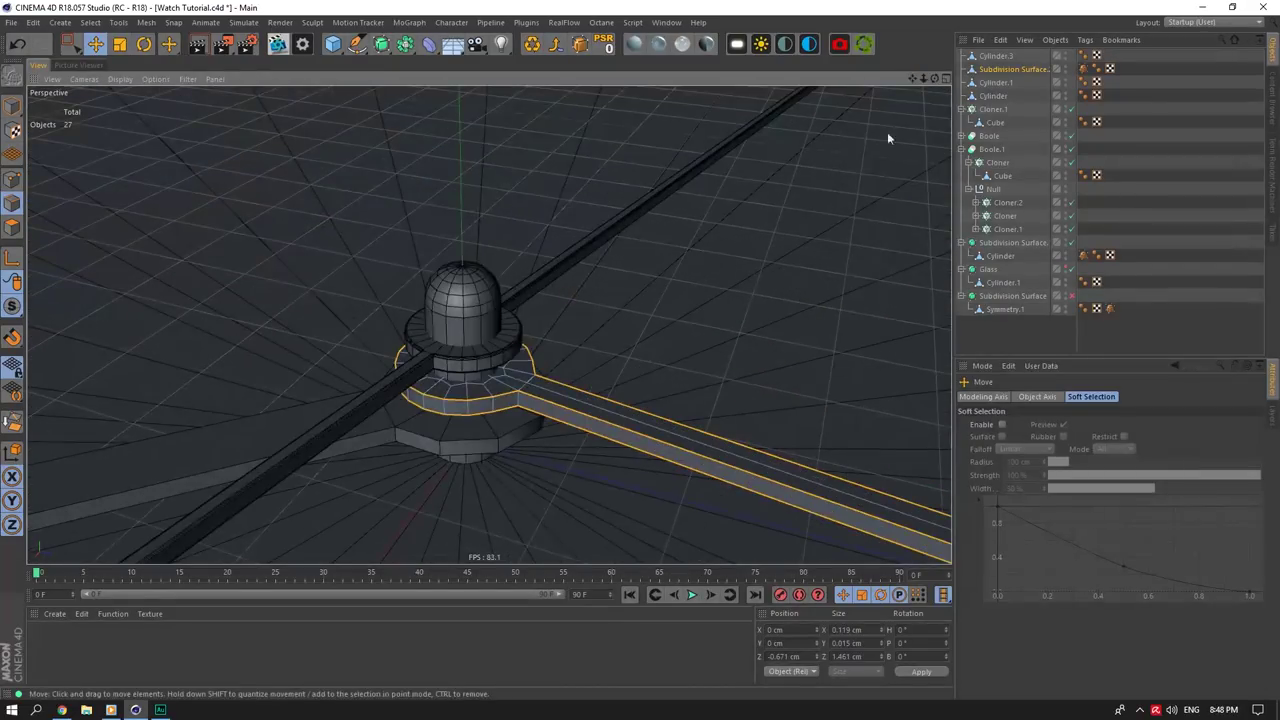
Step: Bevel the selected edges of the middle hand with an offset of 0.002 cm, and deselect the object
{"action": "mouse_move", "coordinate": [934, 78]}
{"action": "left_mouse_down"}
{"action": "mouse_move", "coordinate": [1030, 30]}
{"action": "mouse_move", "coordinate": [934, 90]}
{"action": "left_mouse_up"}
{"action": "scroll", "coordinate": [680, 338], "scroll_direction": "up", "scroll_amount": 5}
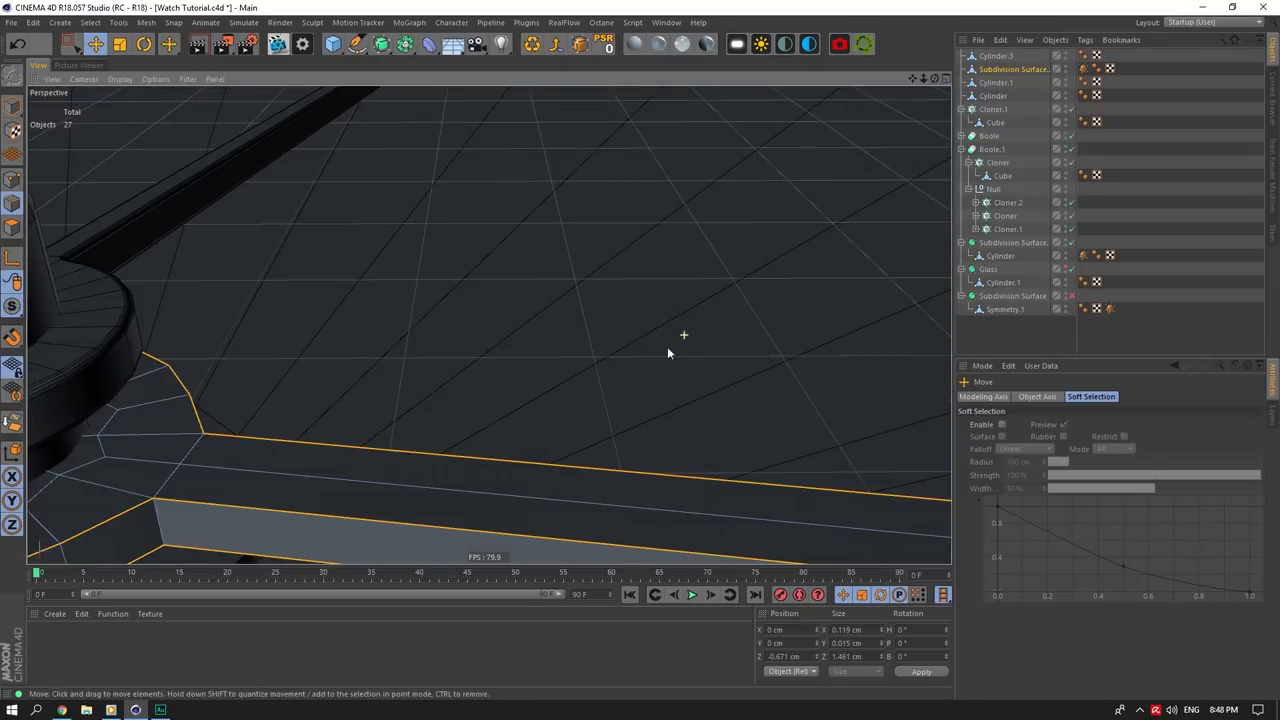
{"action": "scroll", "coordinate": [667, 346], "scroll_direction": "down", "scroll_amount": 3}
{"action": "right_click", "coordinate": [480, 458]}
{"action": "left_click", "coordinate": [488, 592]}
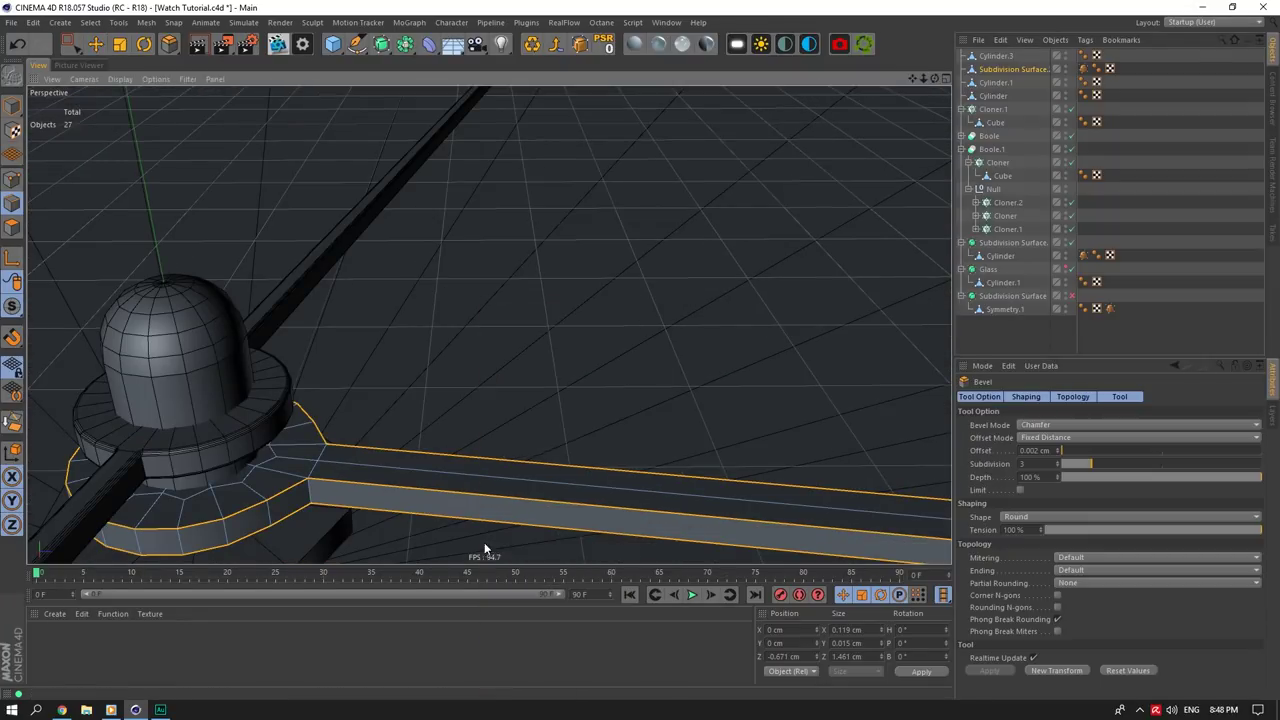
{"action": "mouse_move", "coordinate": [485, 544]}
{"action": "left_mouse_down"}
{"action": "mouse_move", "coordinate": [530, 544]}
{"action": "mouse_move", "coordinate": [500, 544]}
{"action": "left_mouse_up"}
{"action": "double_click", "coordinate": [1038, 452]}
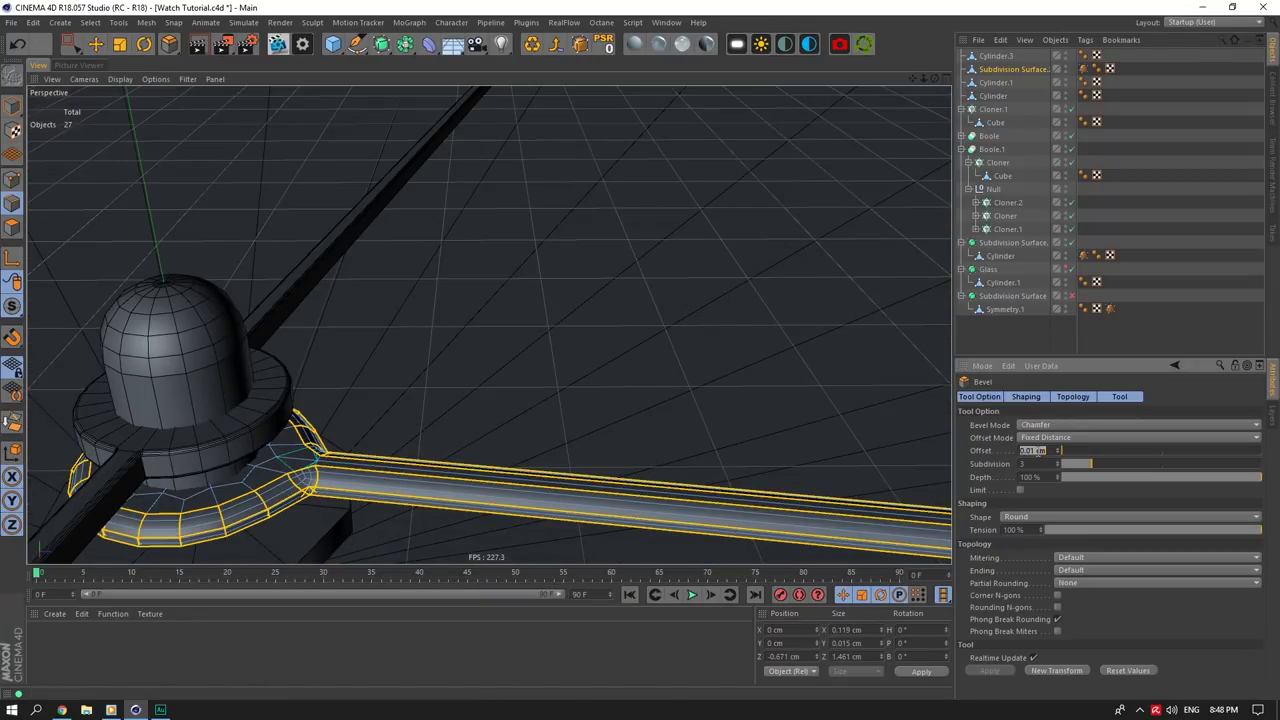
{"action": "type", "text": "0.002"}
{"action": "key", "text": "Return"}
{"action": "scroll", "coordinate": [214, 496], "scroll_direction": "up", "scroll_amount": 4}
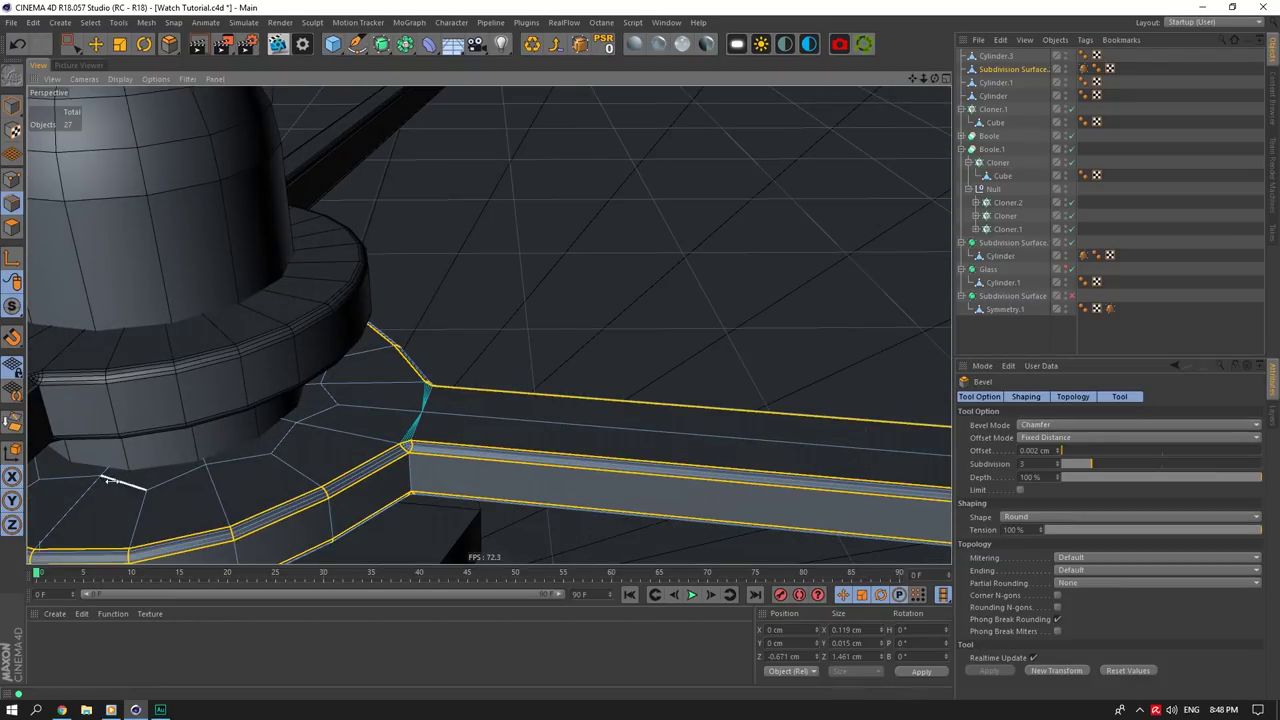
{"action": "scroll", "coordinate": [215, 259], "scroll_direction": "down", "scroll_amount": 2}
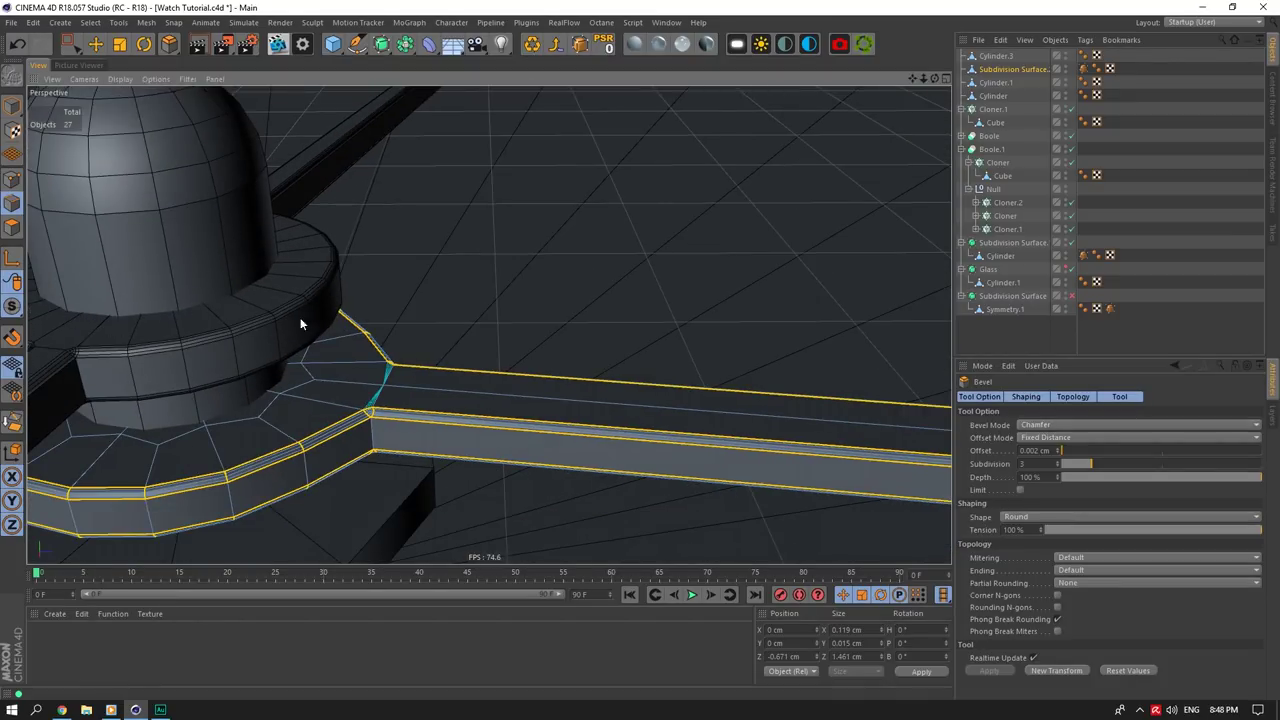
{"action": "scroll", "coordinate": [301, 320], "scroll_direction": "down", "scroll_amount": 4}
{"action": "middle_click_drag", "start_coordinate": [440, 270], "coordinate": [611, 221], "text": "alt"}
{"action": "left_click", "coordinate": [1025, 335]}
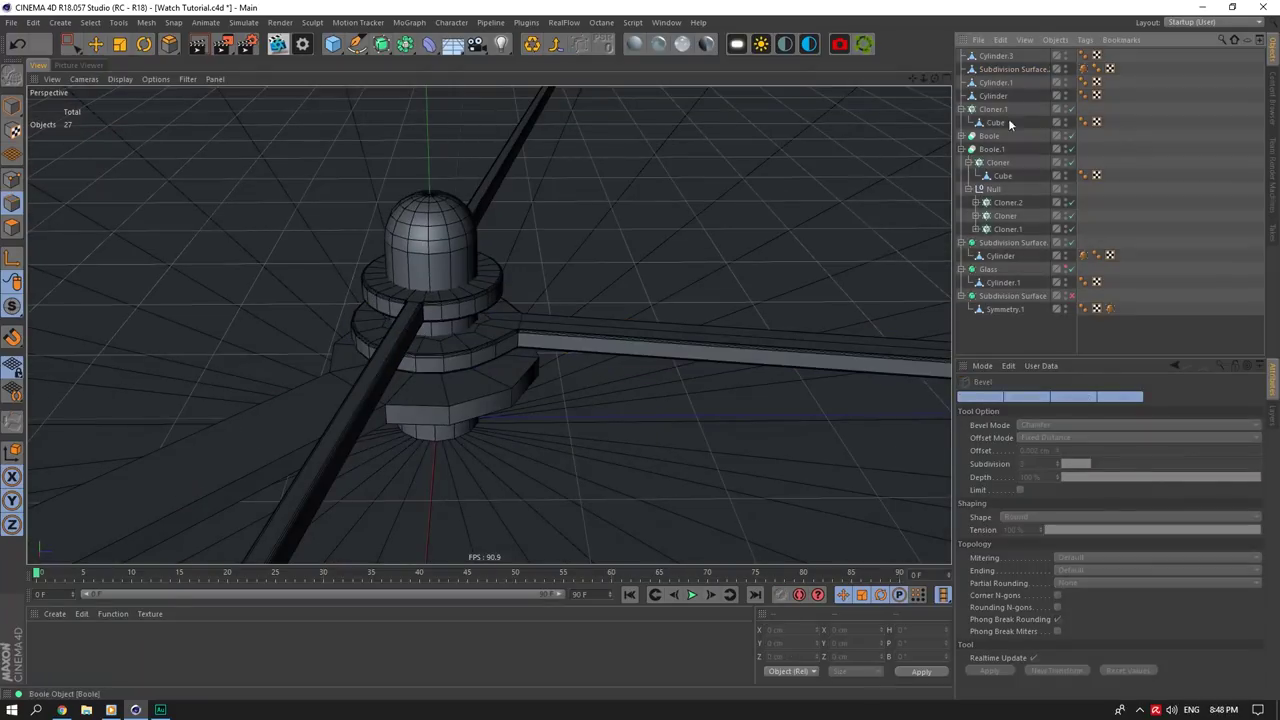
Step: Add a Subdivision Surface as parent of the lowest hand, Cylinder.1, and disable its smoothing
{"action": "left_click_drag", "start_coordinate": [933, 78], "coordinate": [617, 70]}
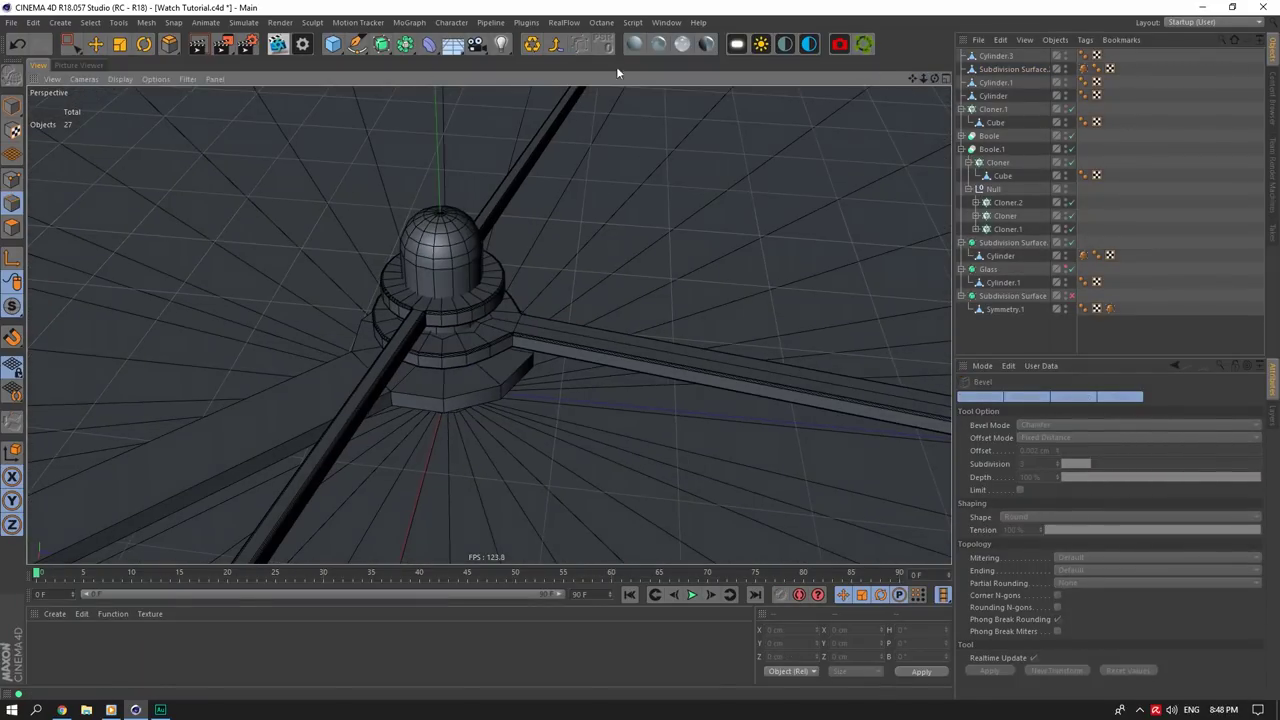
{"action": "left_click", "coordinate": [96, 46]}
{"action": "left_click", "coordinate": [12, 107]}
{"action": "scroll", "coordinate": [405, 383], "scroll_direction": "up", "scroll_amount": 4}
{"action": "left_click", "coordinate": [426, 395]}
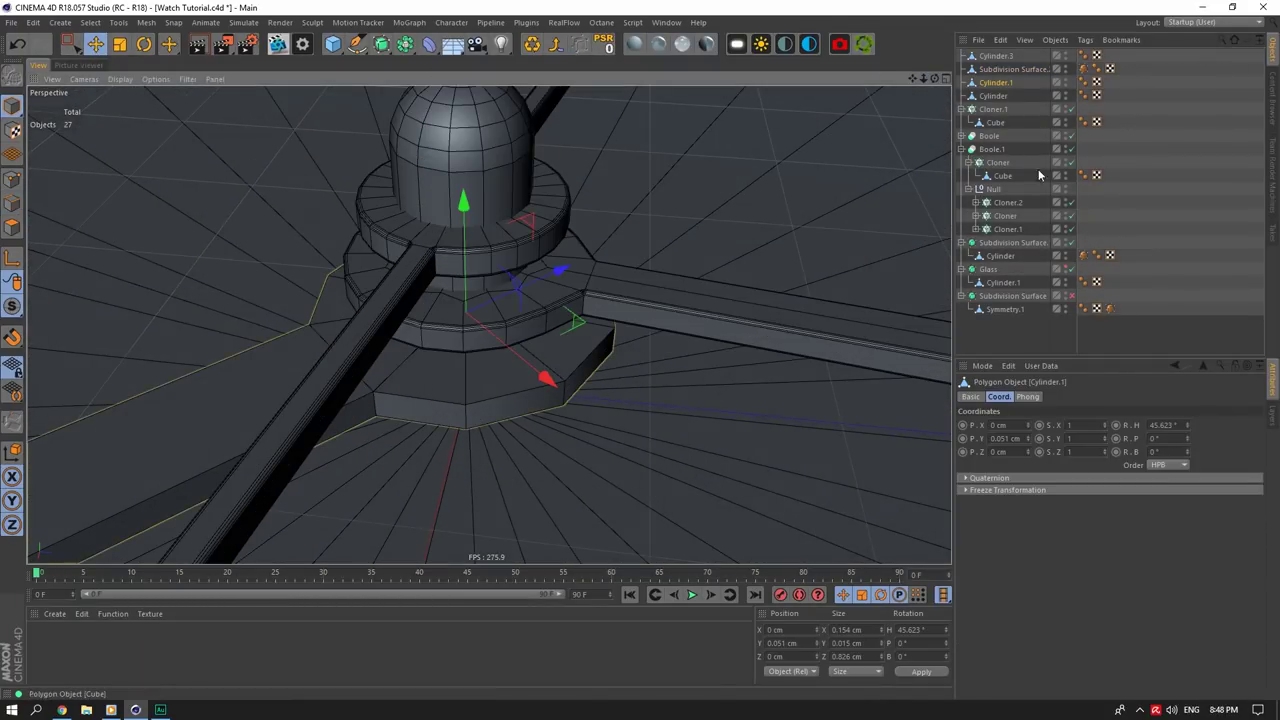
{"action": "left_click", "coordinate": [381, 44]}
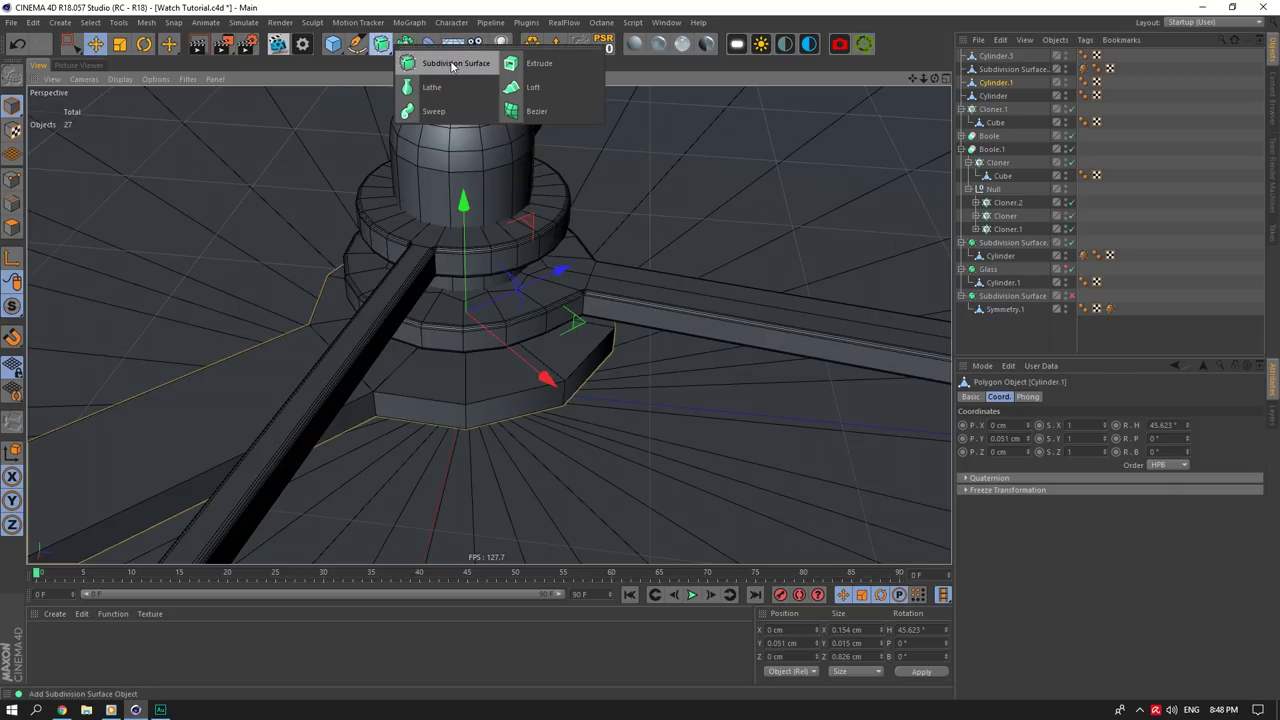
{"action": "left_click", "coordinate": [452, 66], "text": "alt"}
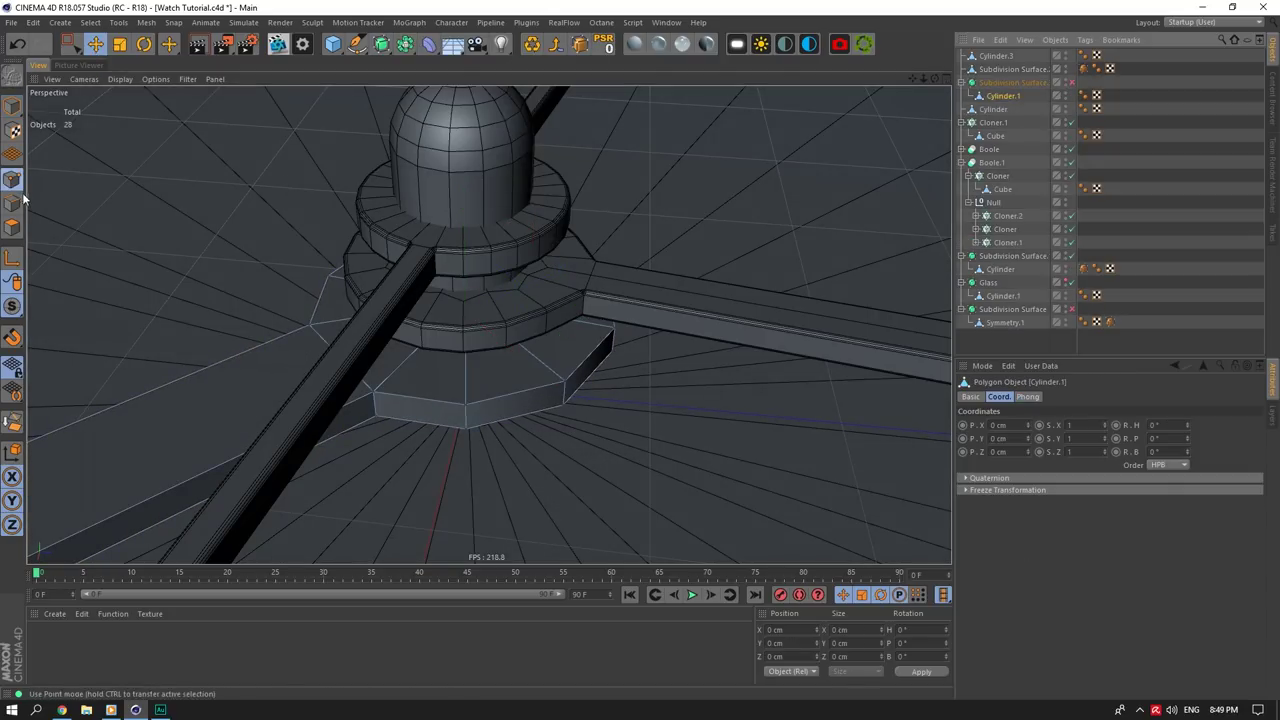
Step: Select the end edges at the tip of Cylinder.1's hand with Rectangle Selection
{"action": "scroll", "coordinate": [382, 312], "scroll_direction": "down", "scroll_amount": 5}
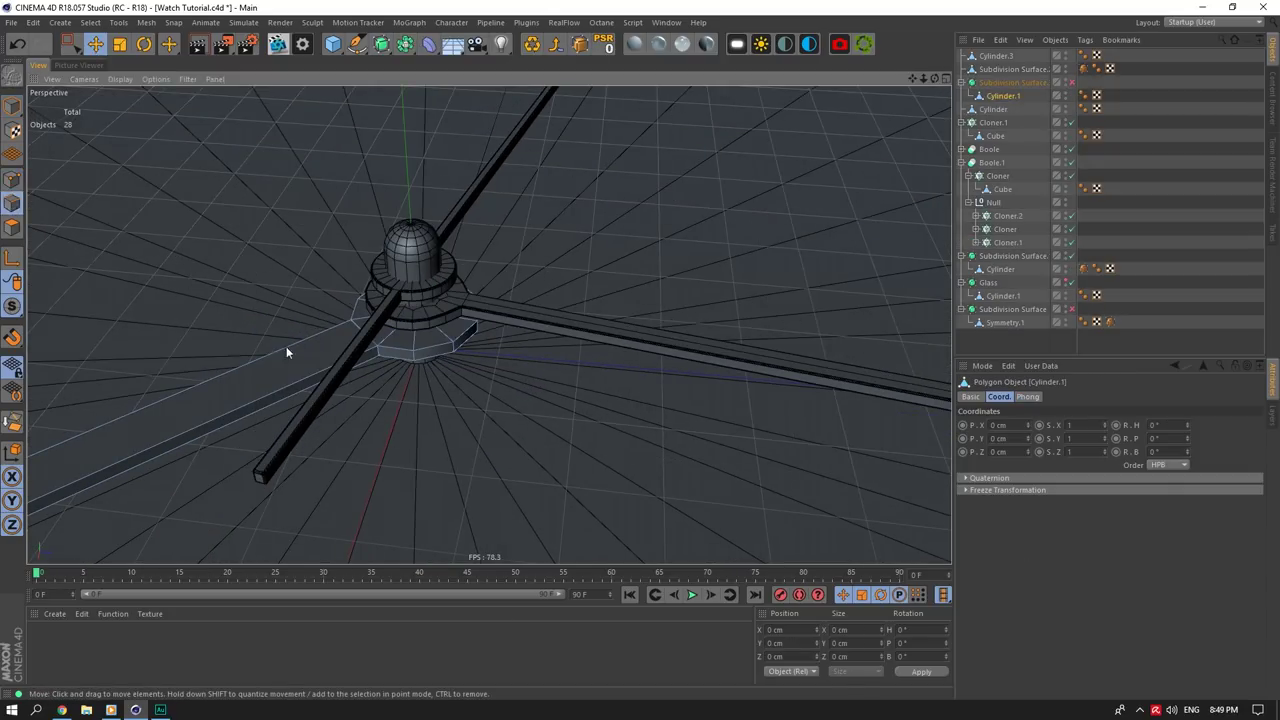
{"action": "middle_click_drag", "start_coordinate": [120, 405], "coordinate": [687, 238], "text": "alt"}
{"action": "left_click", "coordinate": [70, 43]}
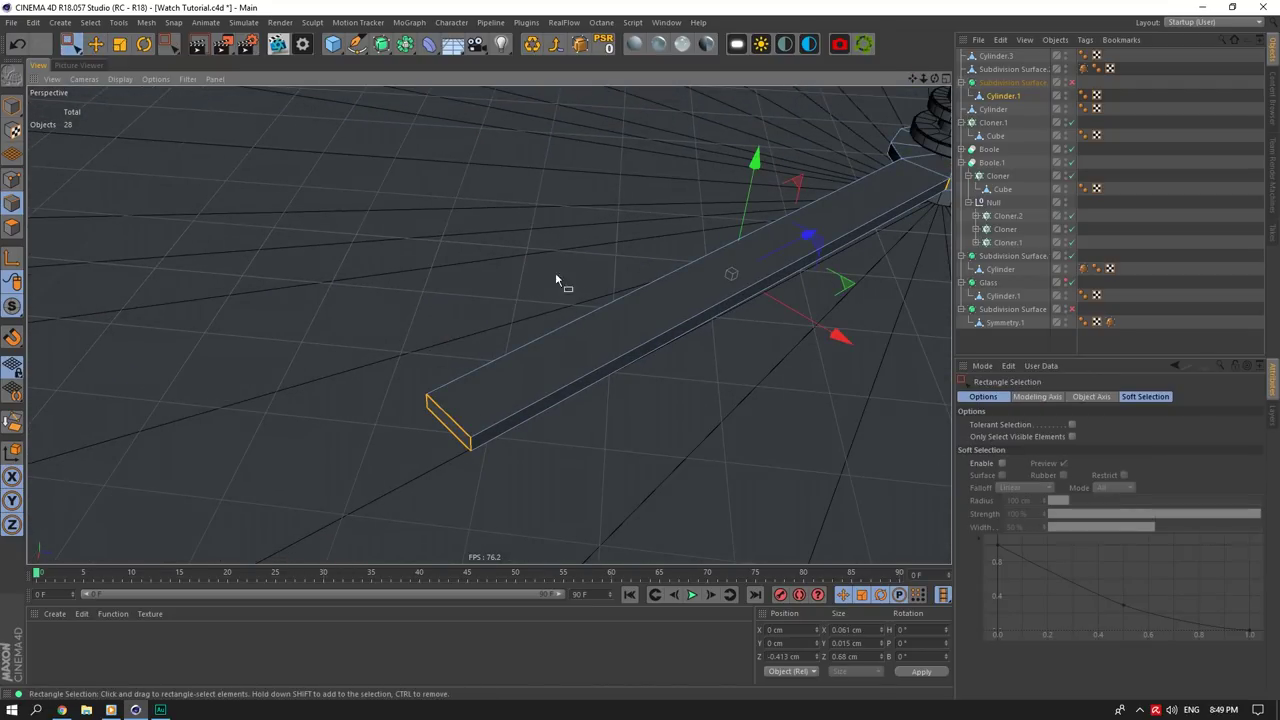
Step: Add the long side edges and the ring's rim edges of Cylinder.1 to the edge selection
{"action": "left_click", "coordinate": [95, 46]}
{"action": "scroll", "coordinate": [891, 190], "scroll_direction": "up", "scroll_amount": 5}
{"action": "left_click", "coordinate": [803, 146], "text": "shift"}
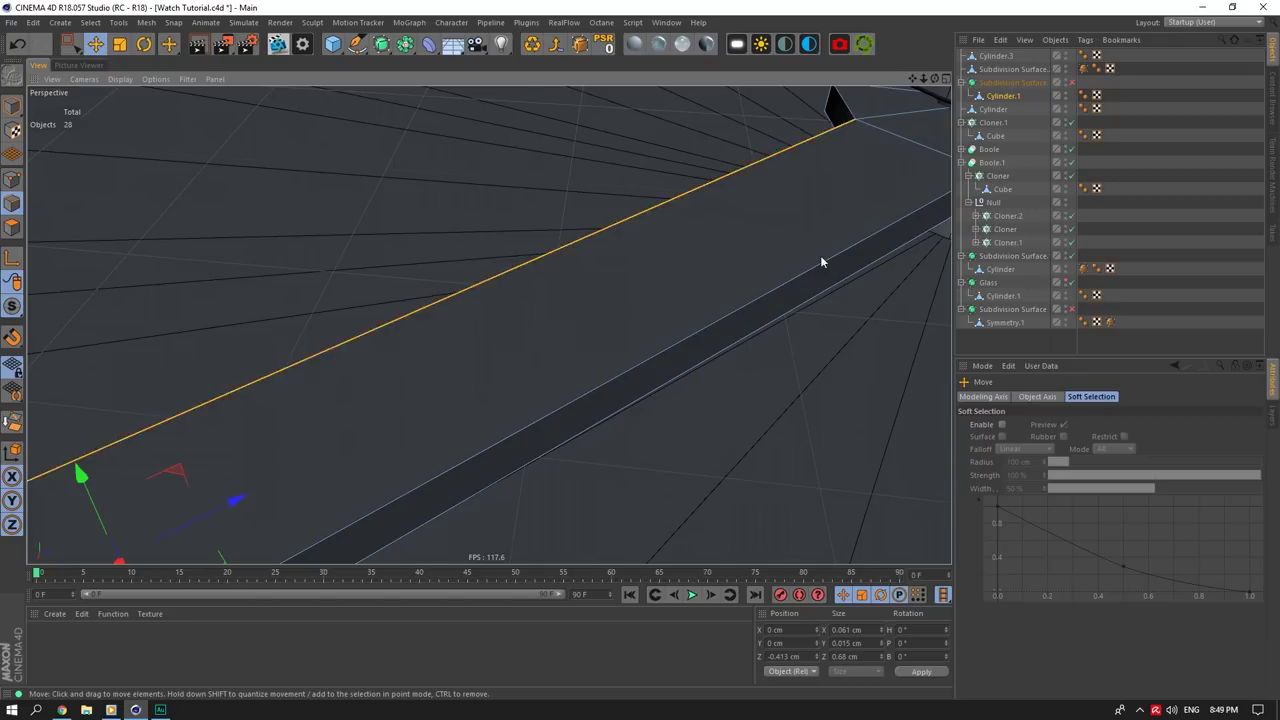
{"action": "scroll", "coordinate": [820, 257], "scroll_direction": "down", "scroll_amount": 4}
{"action": "left_click", "coordinate": [741, 322], "text": "shift"}
{"action": "double_click", "coordinate": [828, 213], "text": "shift"}
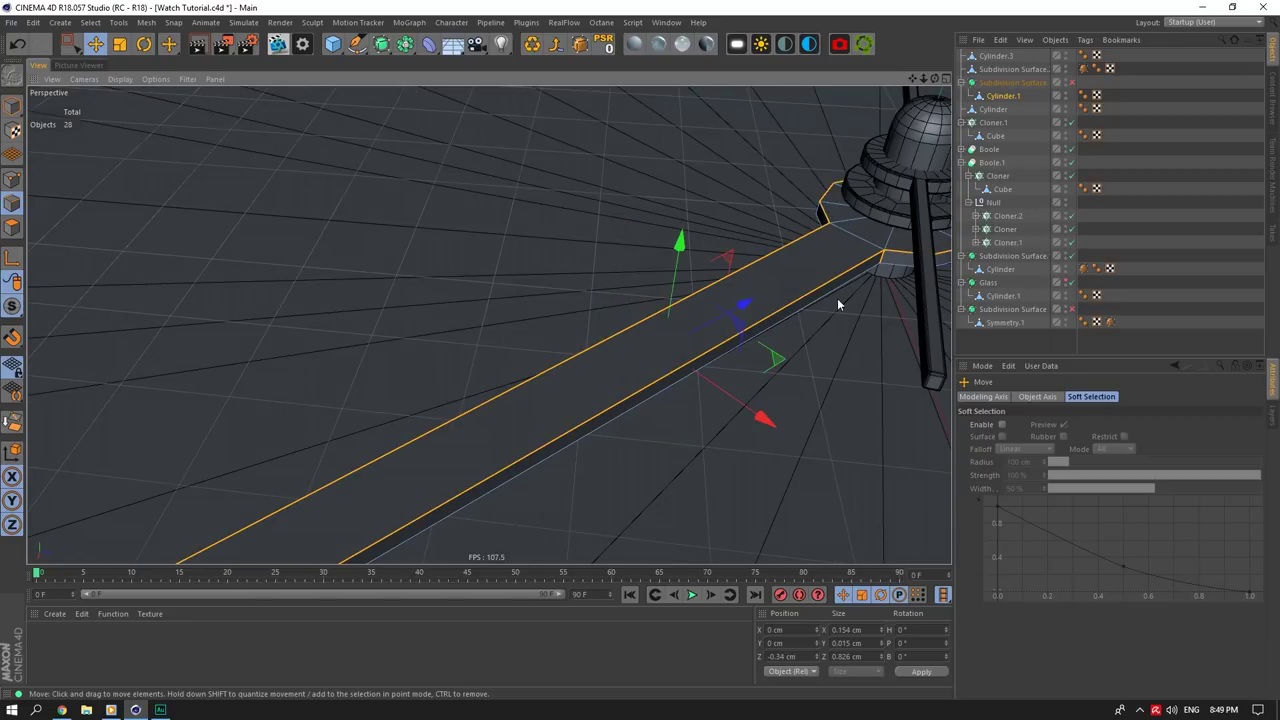
{"action": "left_click", "coordinate": [853, 286], "text": "shift"}
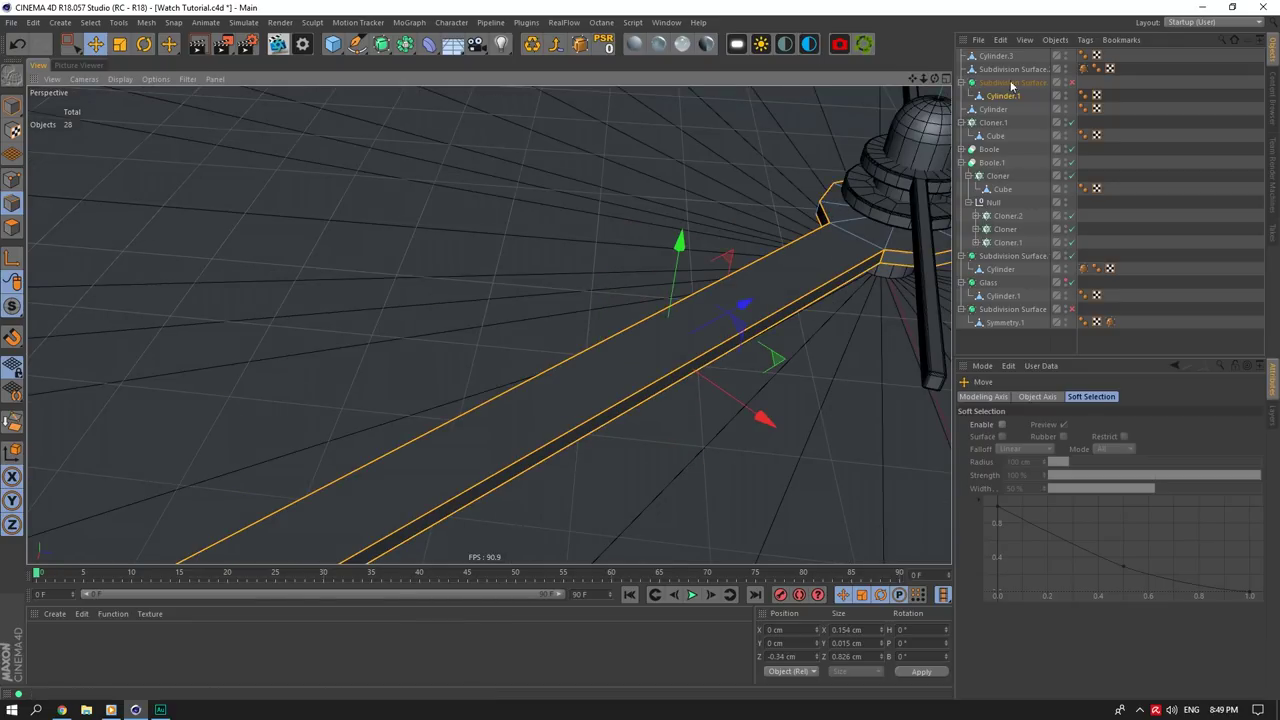
Step: Examine the edge selection of the lowest hand from a low angle and around the centre pin
{"action": "left_click_drag", "start_coordinate": [937, 79], "coordinate": [990, 40]}
{"action": "scroll", "coordinate": [277, 177], "scroll_direction": "up", "scroll_amount": 5}
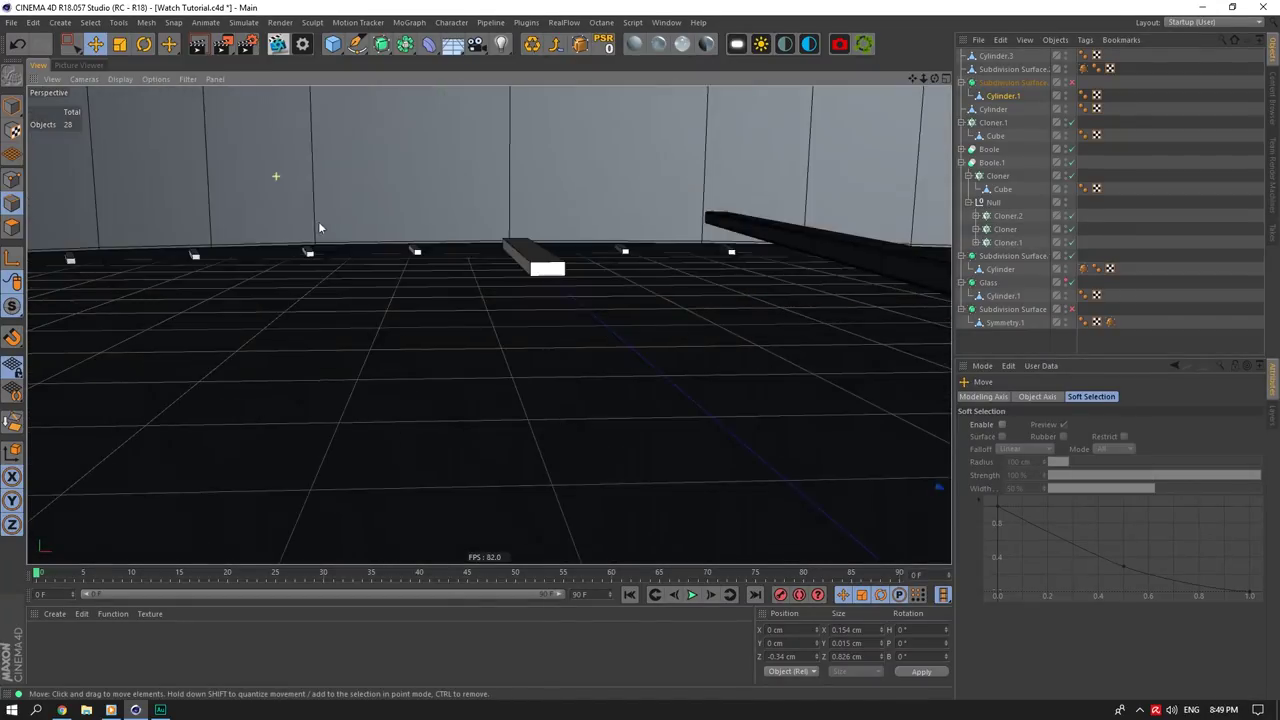
{"action": "scroll", "coordinate": [509, 299], "scroll_direction": "down", "scroll_amount": 5}
{"action": "left_click_drag", "start_coordinate": [912, 79], "coordinate": [914, 71]}
{"action": "key", "text": "ctrl+shift+z"}
{"action": "key", "text": "ctrl+shift+z"}
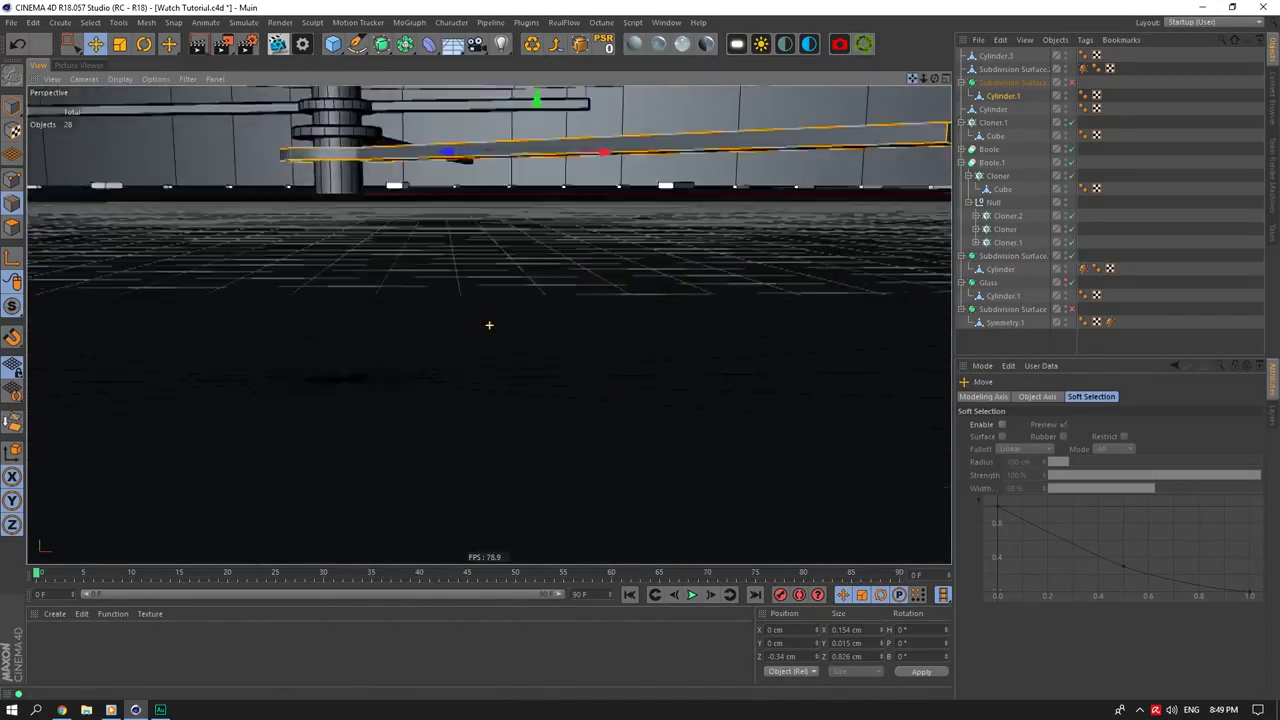
{"action": "left_click_drag", "start_coordinate": [489, 325], "coordinate": [770, 214], "text": "alt"}
{"action": "scroll", "coordinate": [603, 414], "scroll_direction": "up", "scroll_amount": 5}
{"action": "left_click_drag", "start_coordinate": [603, 414], "coordinate": [517, 403], "text": "alt"}
{"action": "left_click_drag", "start_coordinate": [484, 270], "coordinate": [490, 365], "text": "alt"}
Step: Enable the Subdivision Surface on Cylinder.1 and set both its editor and renderer subdivision to 1
{"action": "left_click", "coordinate": [1078, 84]}
{"action": "left_click", "coordinate": [1072, 83]}
{"action": "left_click", "coordinate": [1015, 83]}
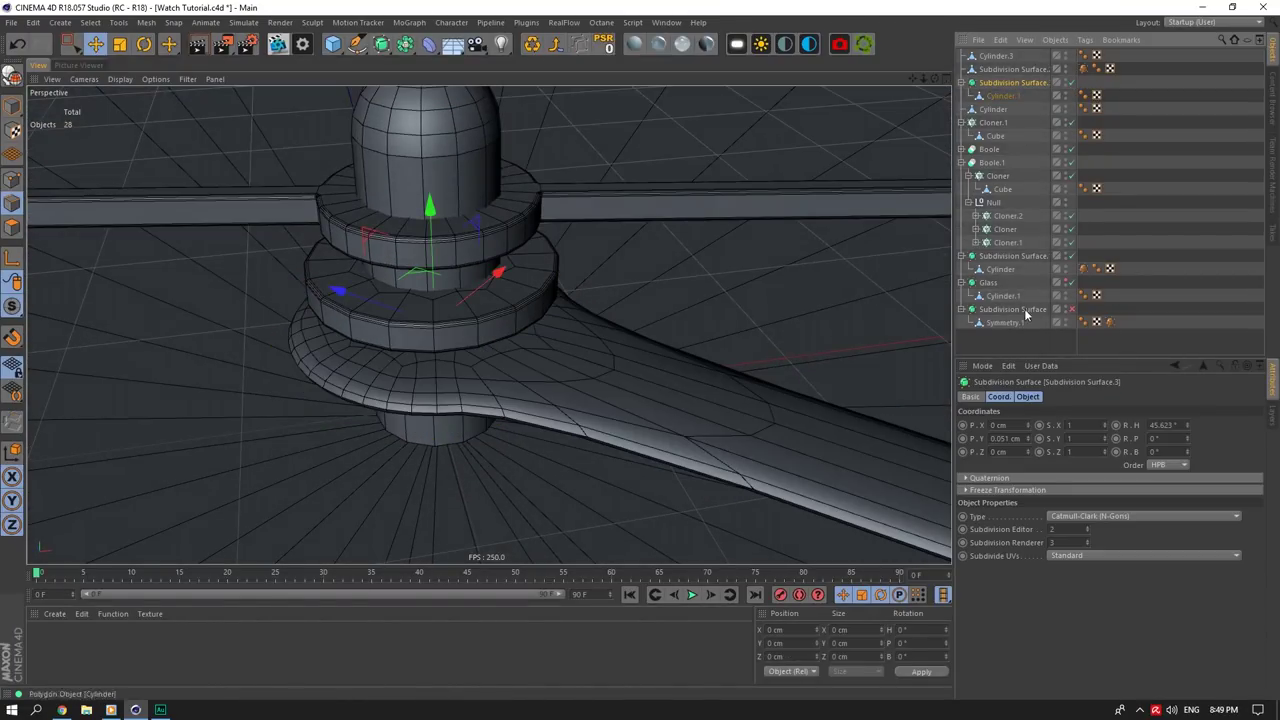
{"action": "double_click", "coordinate": [1070, 531]}
{"action": "type", "text": "1"}
{"action": "key", "text": "Tab"}
{"action": "type", "text": "1"}
{"action": "left_click", "coordinate": [1072, 531]}
Step: Apply 100% subdivision weight to Cylinder.1's selected edges with the Weight Subdivision Surface tool
{"action": "left_click", "coordinate": [997, 107]}
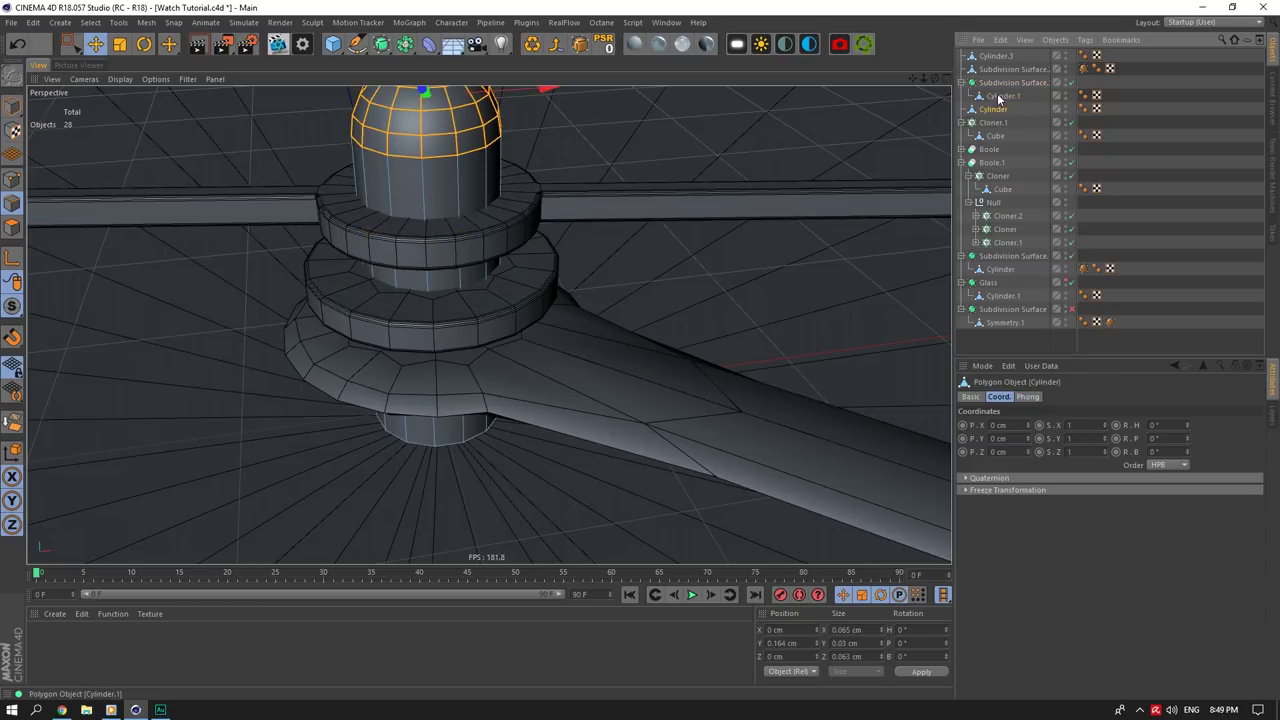
{"action": "left_click", "coordinate": [1001, 97]}
{"action": "left_click", "coordinate": [581, 45]}
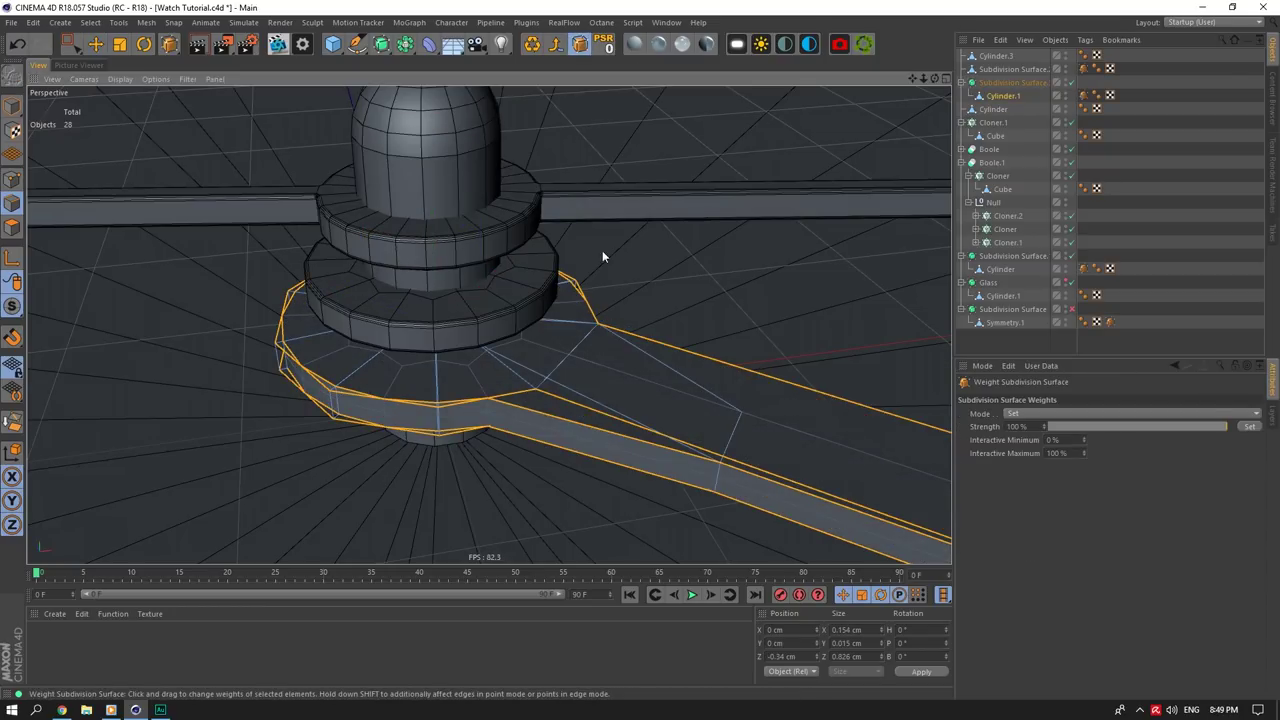
{"action": "left_click", "coordinate": [1026, 95]}
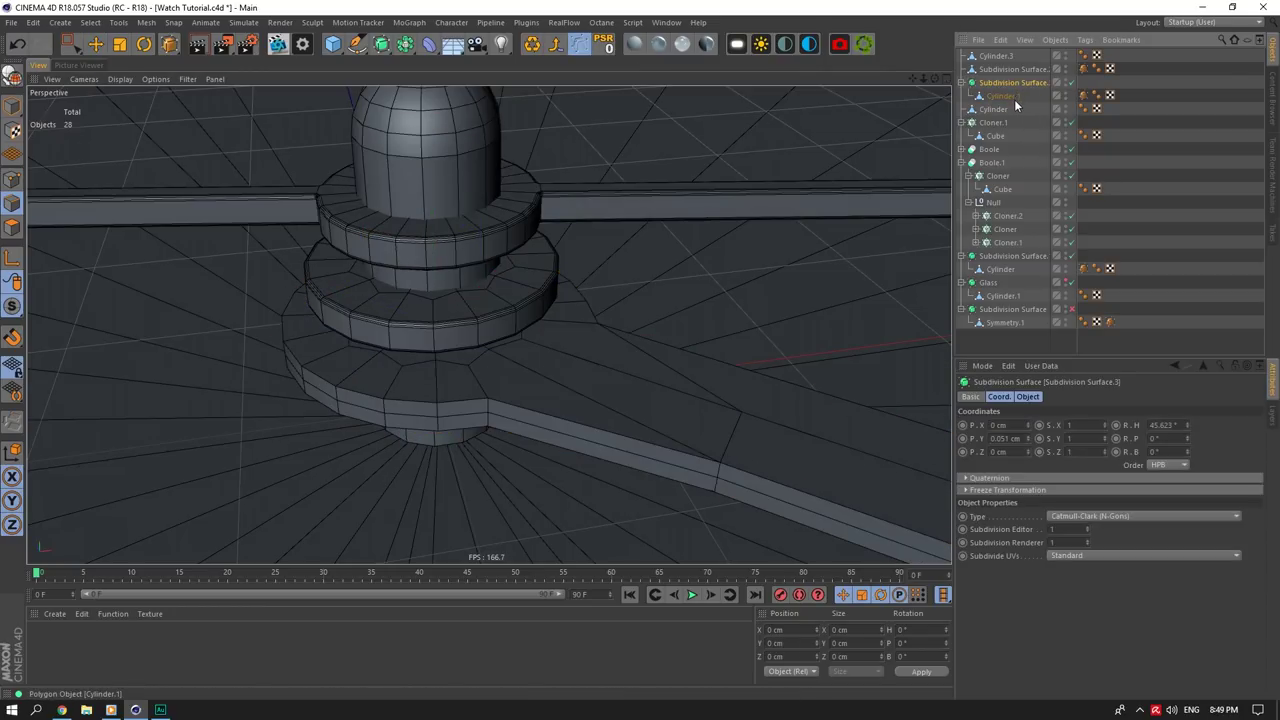
Step: Disable the Subdivision Surface on Cylinder.1 and add the vertical edges where its arm meets the ring to the edge selection
{"action": "left_click", "coordinate": [1072, 83]}
{"action": "left_click", "coordinate": [97, 44]}
{"action": "left_click", "coordinate": [535, 403]}
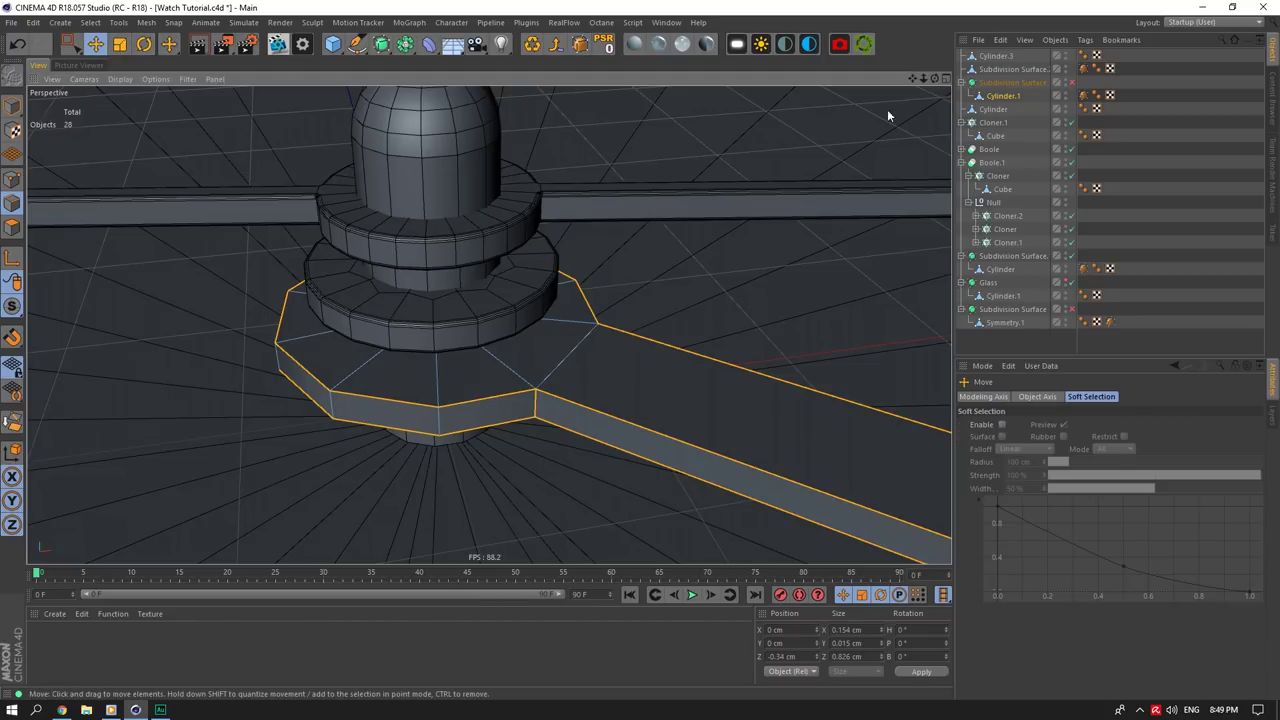
{"action": "left_click_drag", "start_coordinate": [936, 80], "coordinate": [829, 315]}
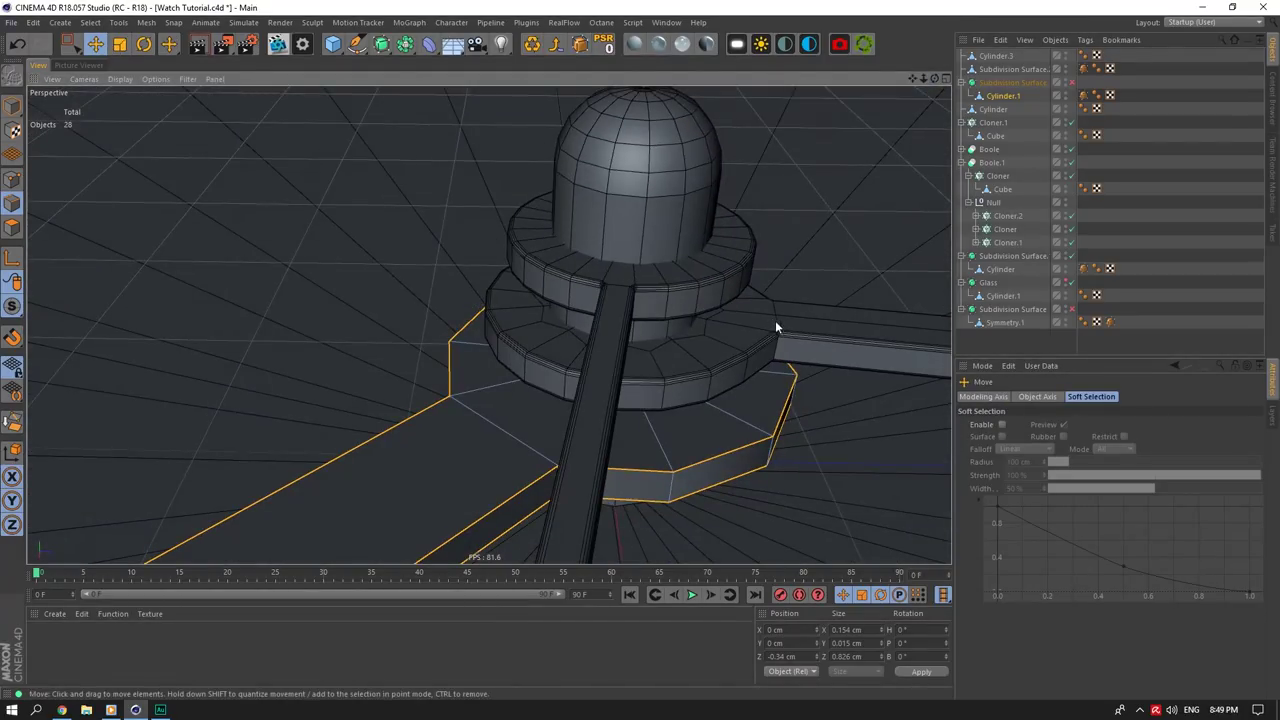
{"action": "left_click_drag", "start_coordinate": [935, 79], "coordinate": [850, 150]}
{"action": "left_click_drag", "start_coordinate": [935, 79], "coordinate": [1049, 100]}
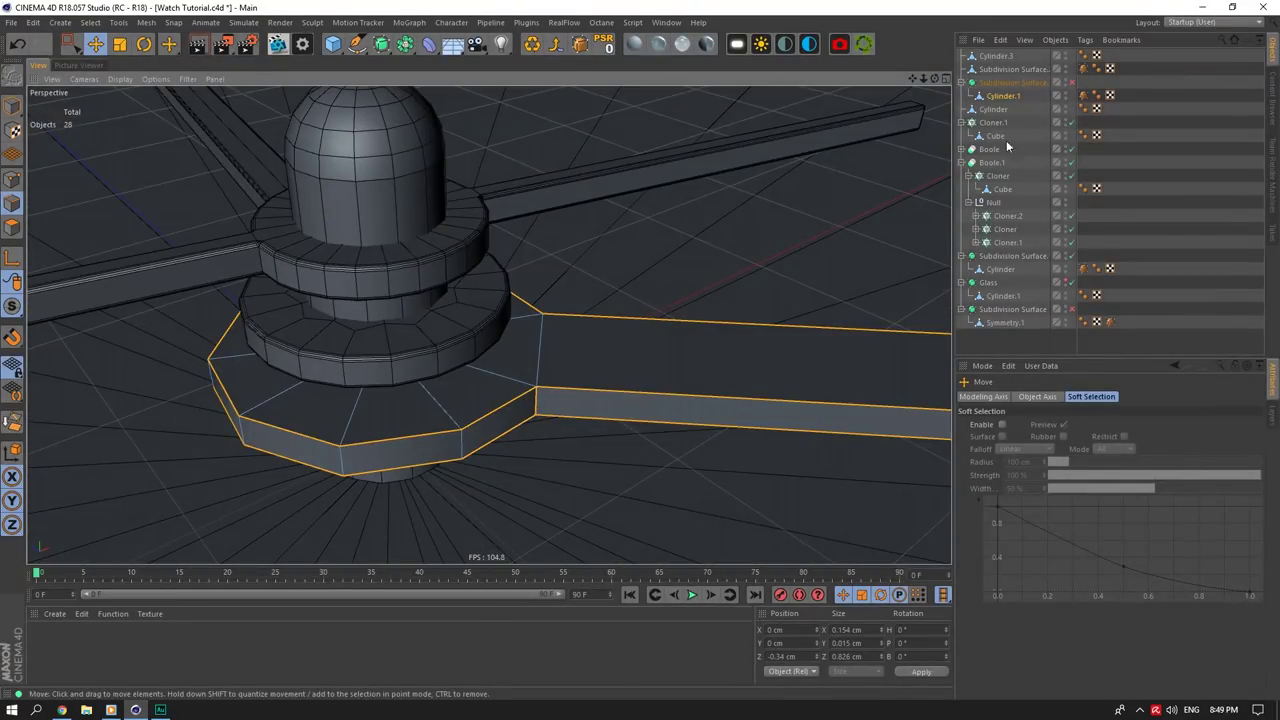
Step: Re-enable Cylinder.1's Subdivision Surface and raise the selected edges' weight interactively with the Weight Subdivision Surface tool
{"action": "left_click", "coordinate": [1072, 83]}
{"action": "left_click", "coordinate": [580, 44]}
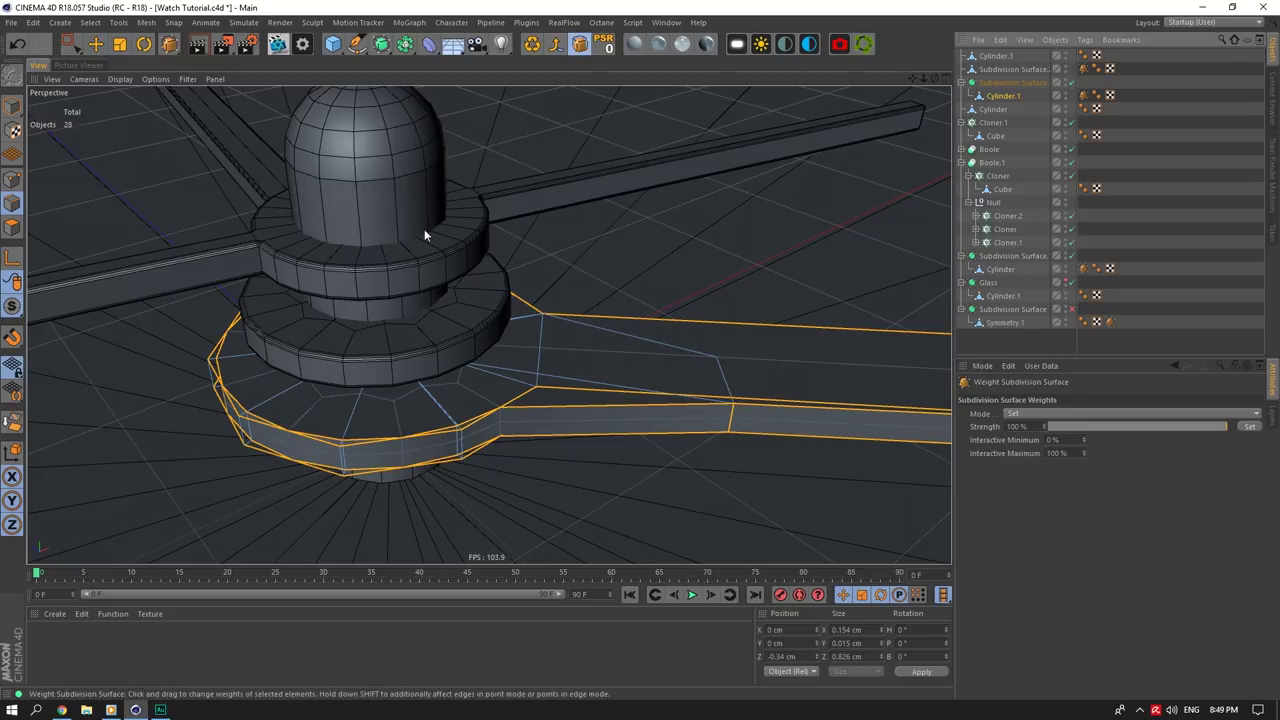
{"action": "left_click_drag", "start_coordinate": [425, 236], "coordinate": [520, 236]}
{"action": "left_click", "coordinate": [1104, 165]}
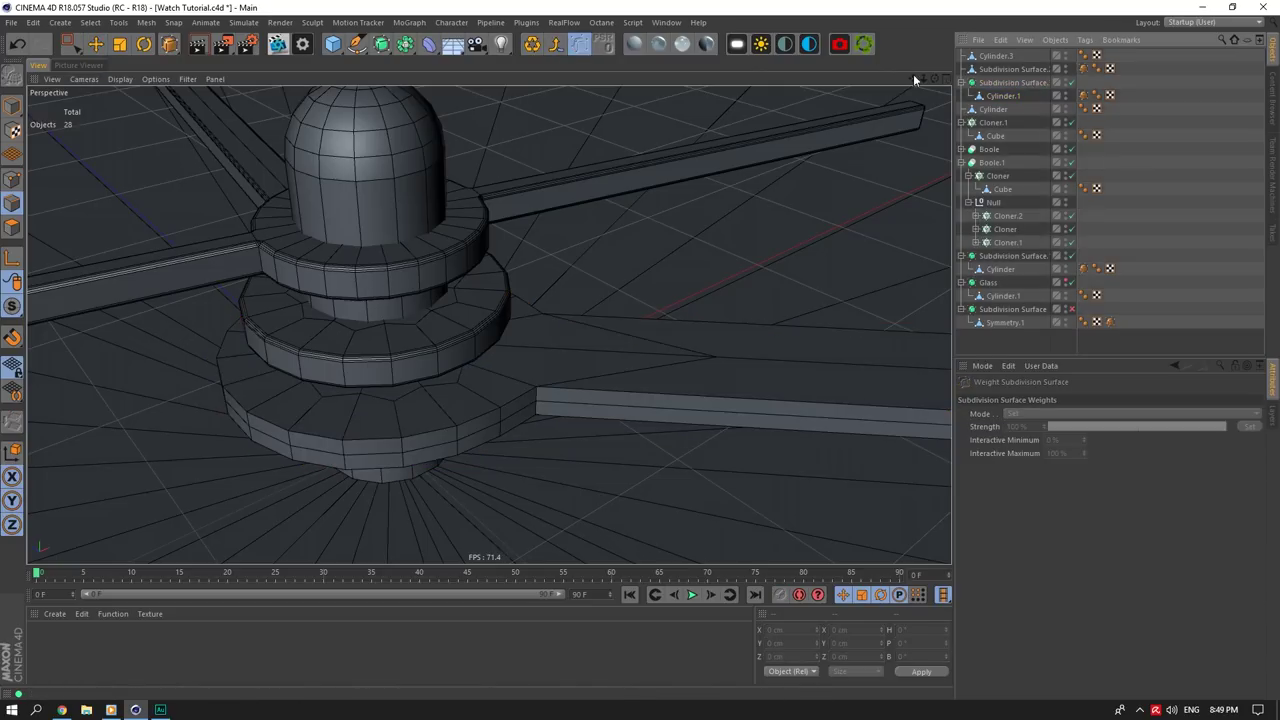
Step: Convert the Subdivision Surface holding Cylinder.1 into an editable polygon object
{"action": "left_click_drag", "start_coordinate": [935, 79], "coordinate": [1033, 94]}
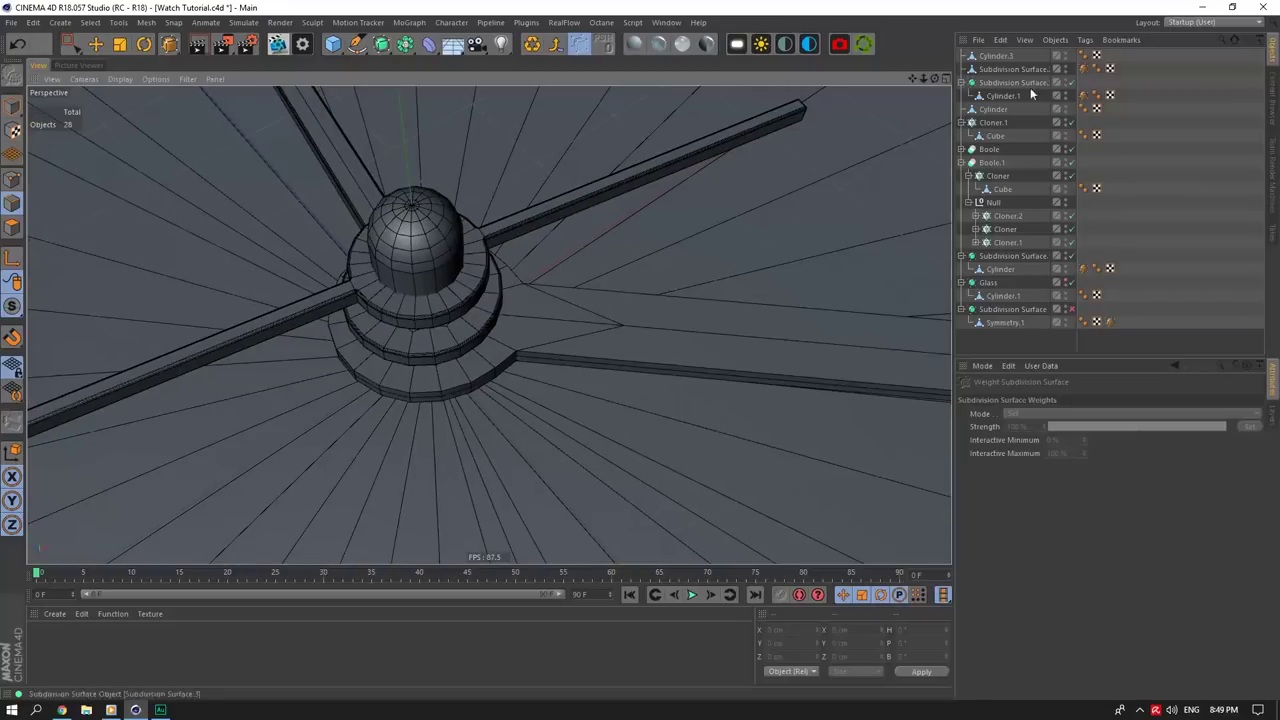
{"action": "left_click", "coordinate": [1033, 83]}
{"action": "left_click", "coordinate": [536, 50]}
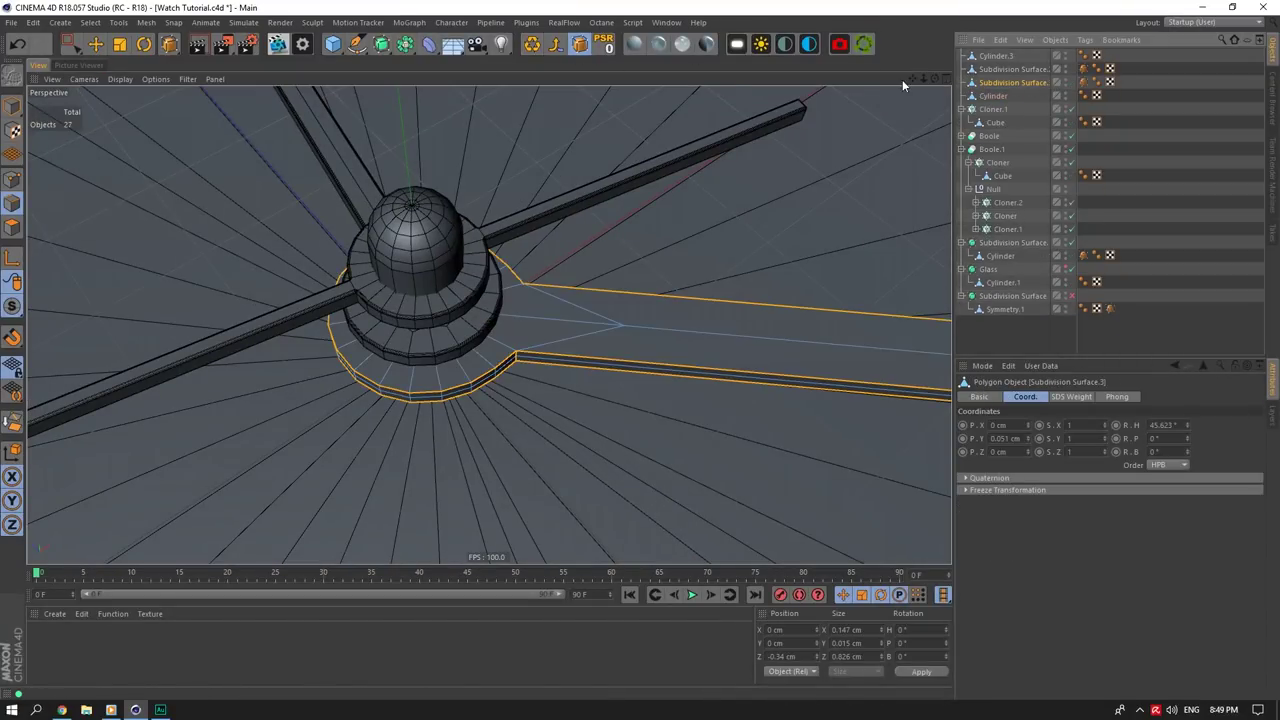
{"action": "left_click_drag", "start_coordinate": [935, 79], "coordinate": [920, 40]}
Step: Bevel the selected outline edges of the lowest hand with an offset of 0.002 cm
{"action": "left_click", "coordinate": [103, 50]}
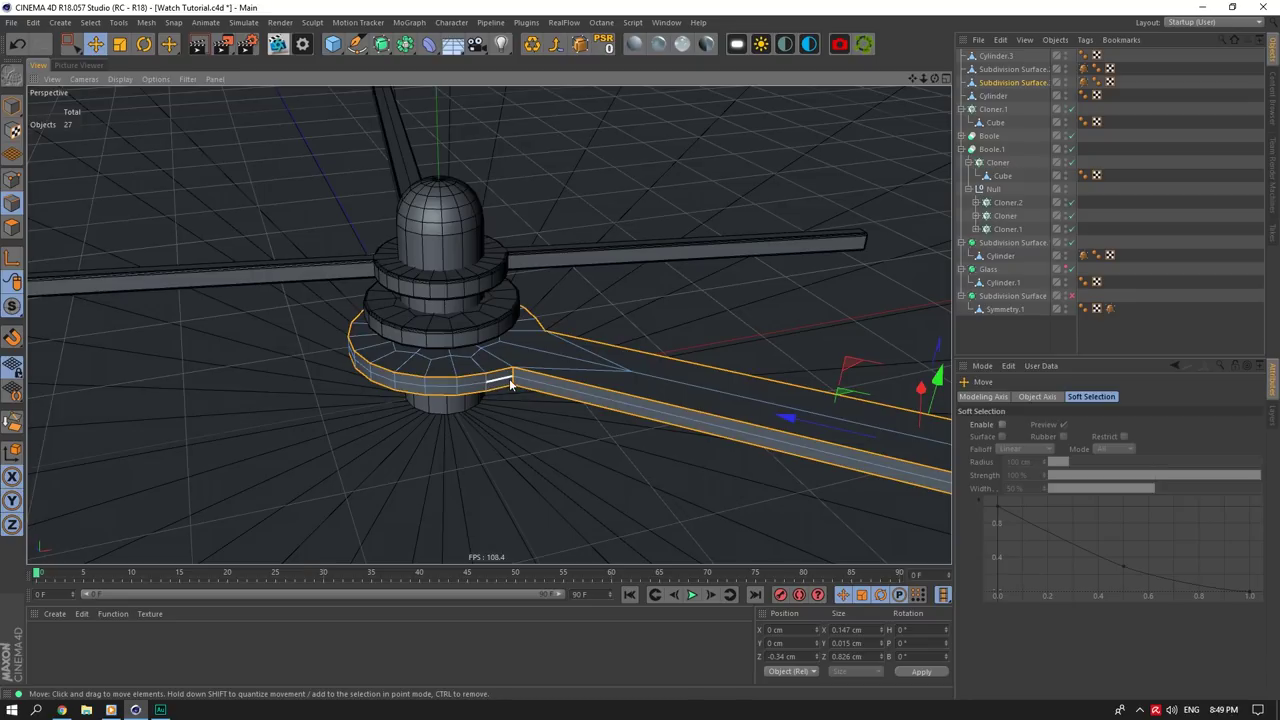
{"action": "scroll", "coordinate": [510, 384], "scroll_direction": "down", "scroll_amount": 3}
{"action": "left_click_drag", "start_coordinate": [912, 78], "coordinate": [747, 99]}
{"action": "scroll", "coordinate": [422, 240], "scroll_direction": "up", "scroll_amount": 6}
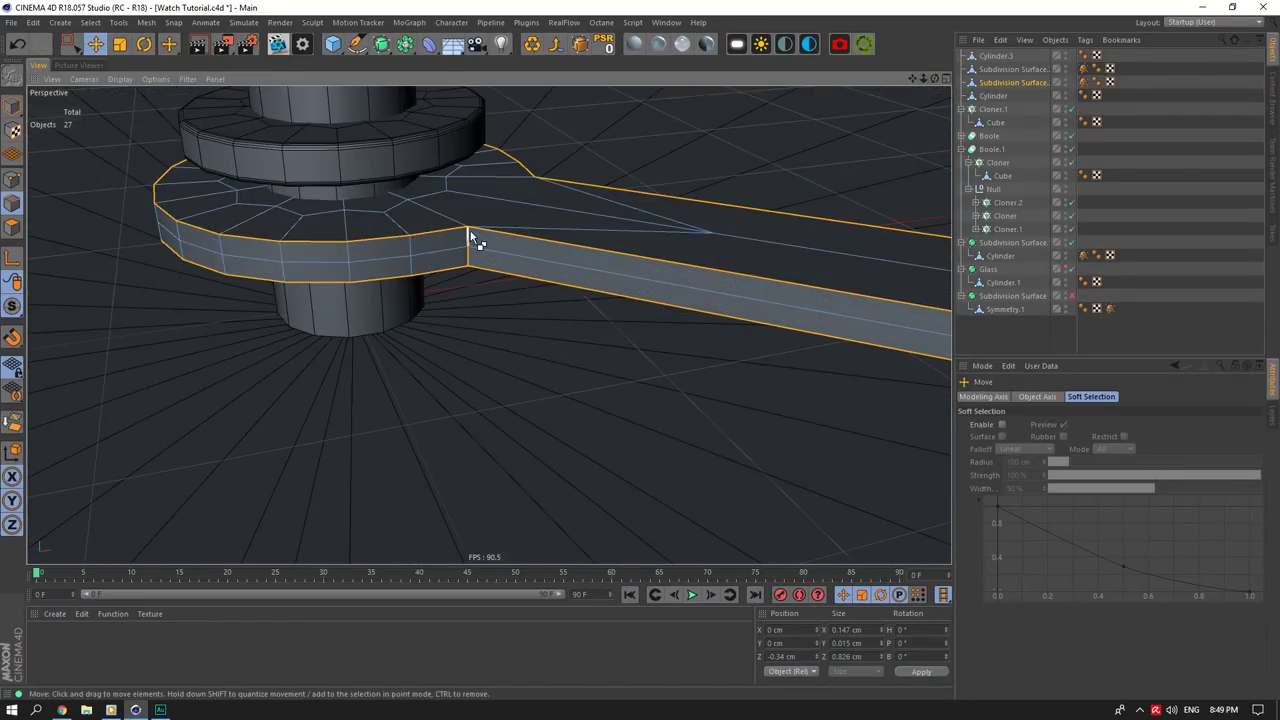
{"action": "left_click_drag", "start_coordinate": [497, 228], "coordinate": [215, 225], "text": "alt"}
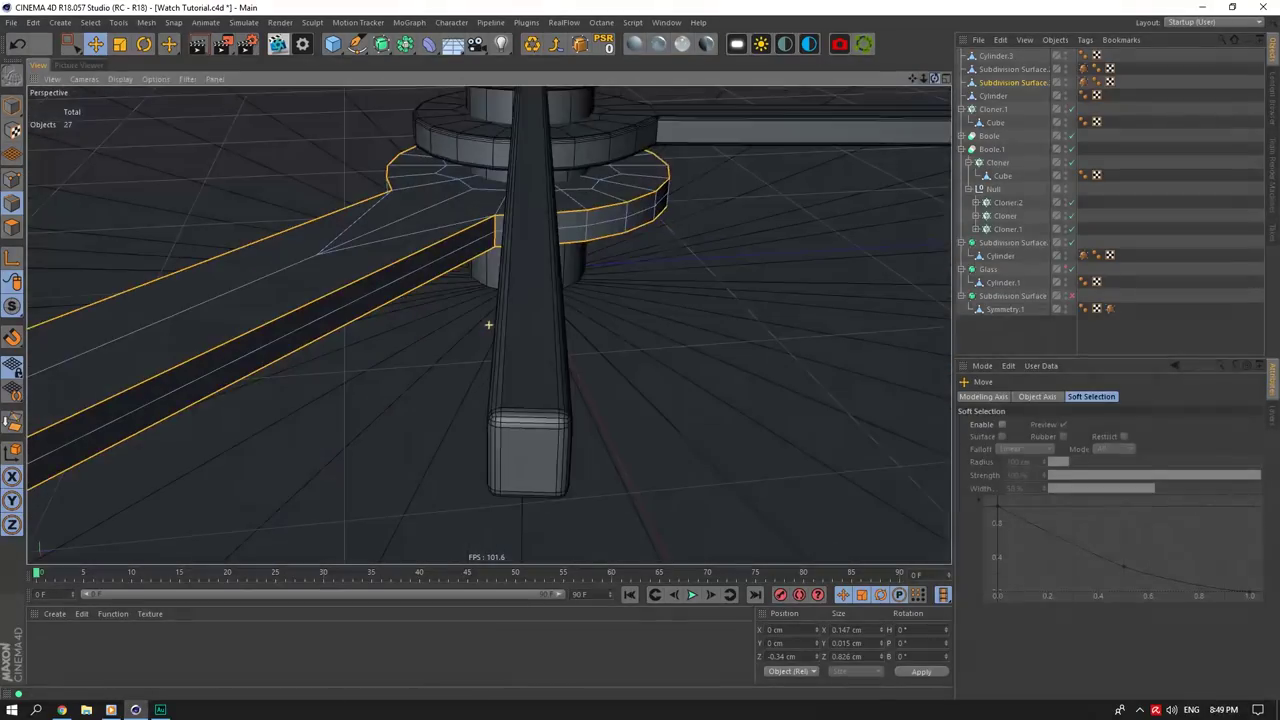
{"action": "right_click", "coordinate": [493, 210]}
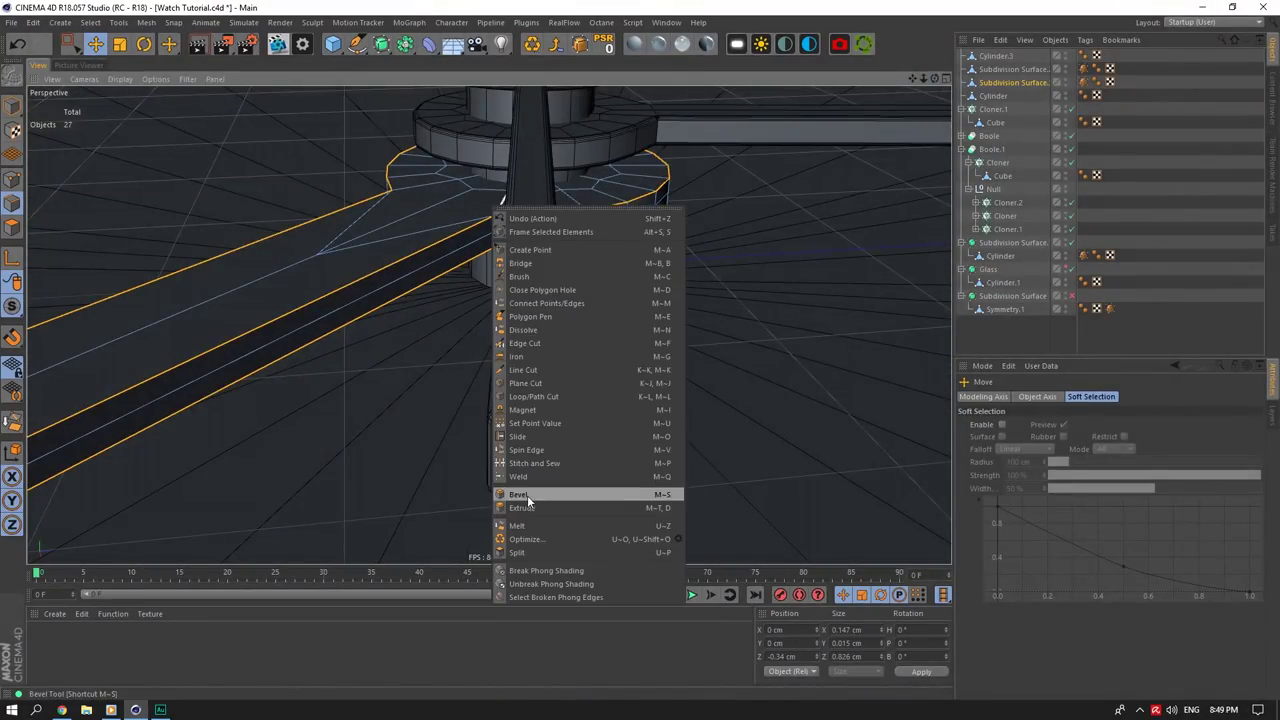
{"action": "left_click", "coordinate": [525, 491]}
{"action": "left_click", "coordinate": [1040, 451]}
{"action": "key", "text": "BackSpace"}
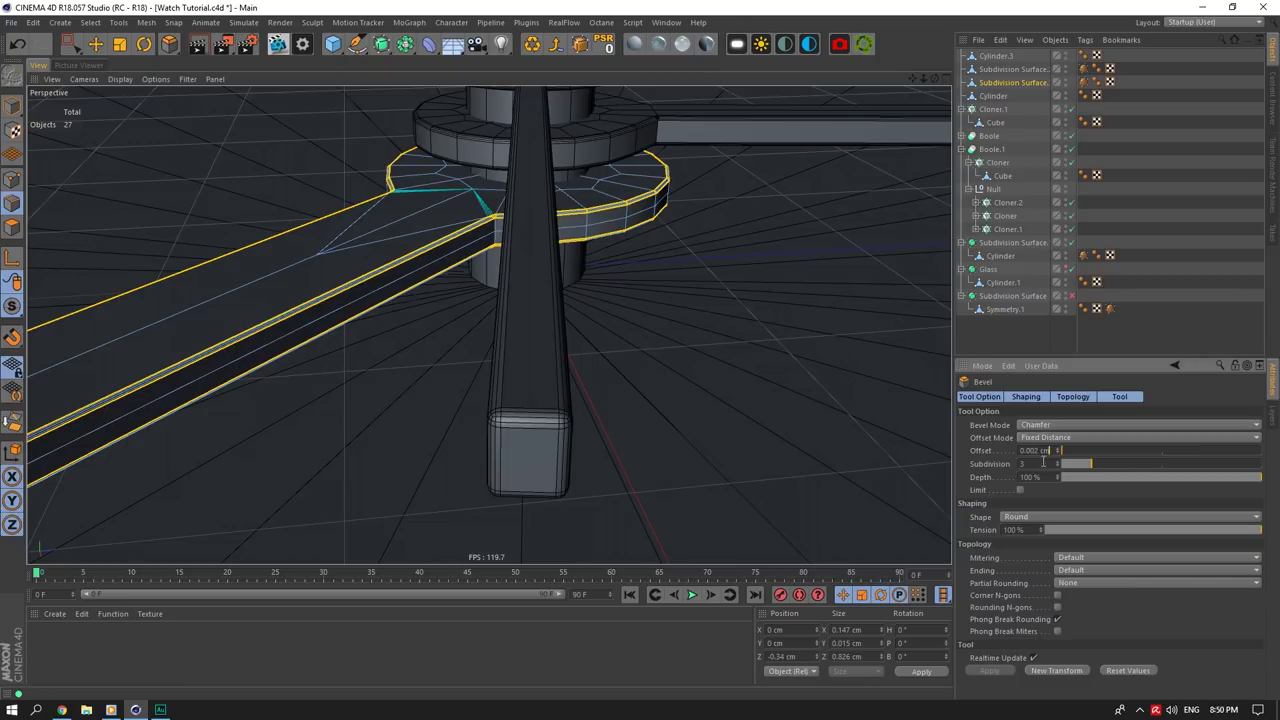
{"action": "type", "text": "2"}
{"action": "key", "text": "Return"}
Step: Select the edge loop running along the middle of the lowest hand's side faces and dissolve it
{"action": "left_click", "coordinate": [97, 45]}
{"action": "left_click", "coordinate": [416, 279]}
{"action": "double_click", "coordinate": [416, 281]}
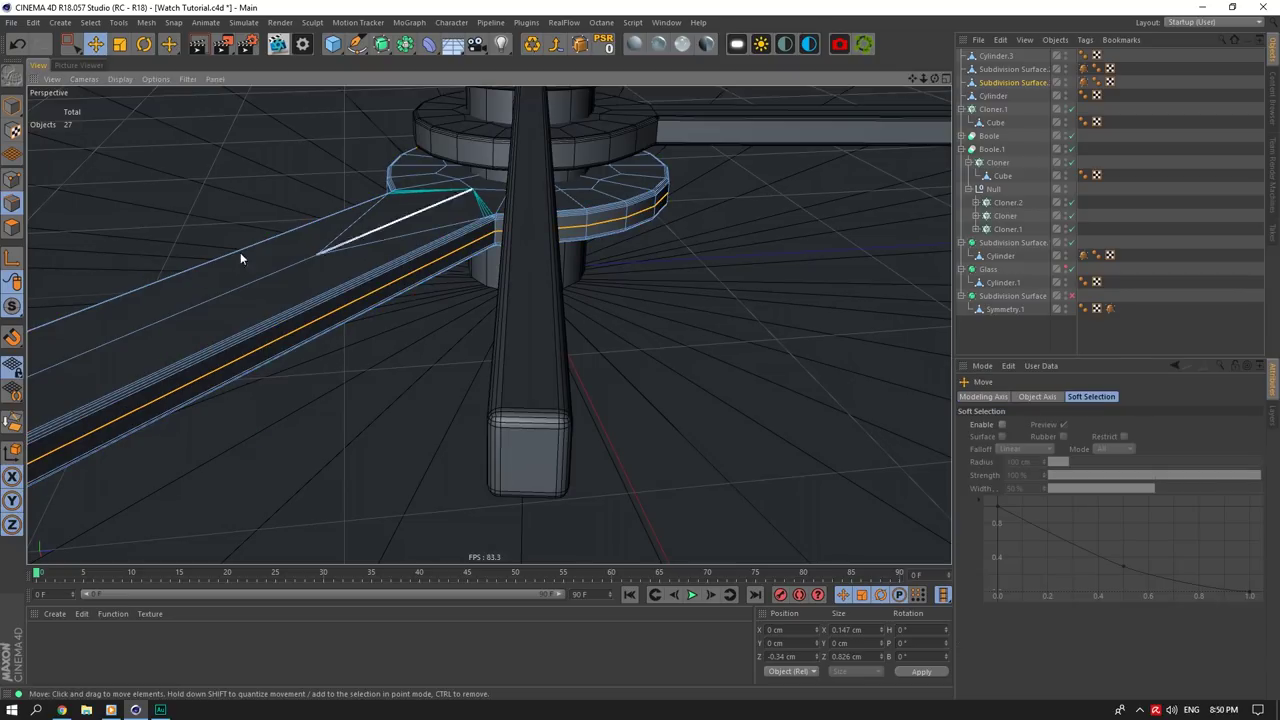
{"action": "left_click_drag", "start_coordinate": [935, 79], "coordinate": [1175, 78]}
{"action": "left_click", "coordinate": [13, 422]}
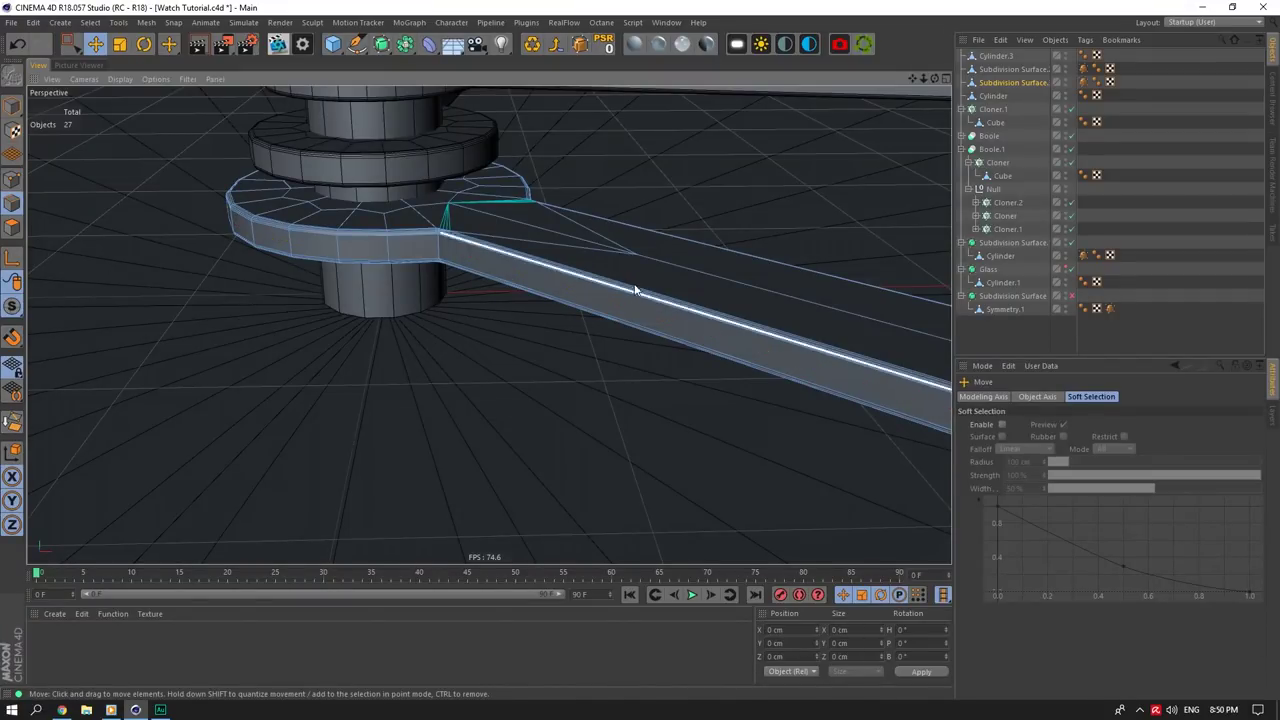
Step: Clear the object selection and enable the Subdivision Surface on the watch case, Symmetry.1
{"action": "scroll", "coordinate": [639, 287], "scroll_direction": "down", "scroll_amount": 4}
{"action": "left_click_drag", "start_coordinate": [935, 79], "coordinate": [800, 170]}
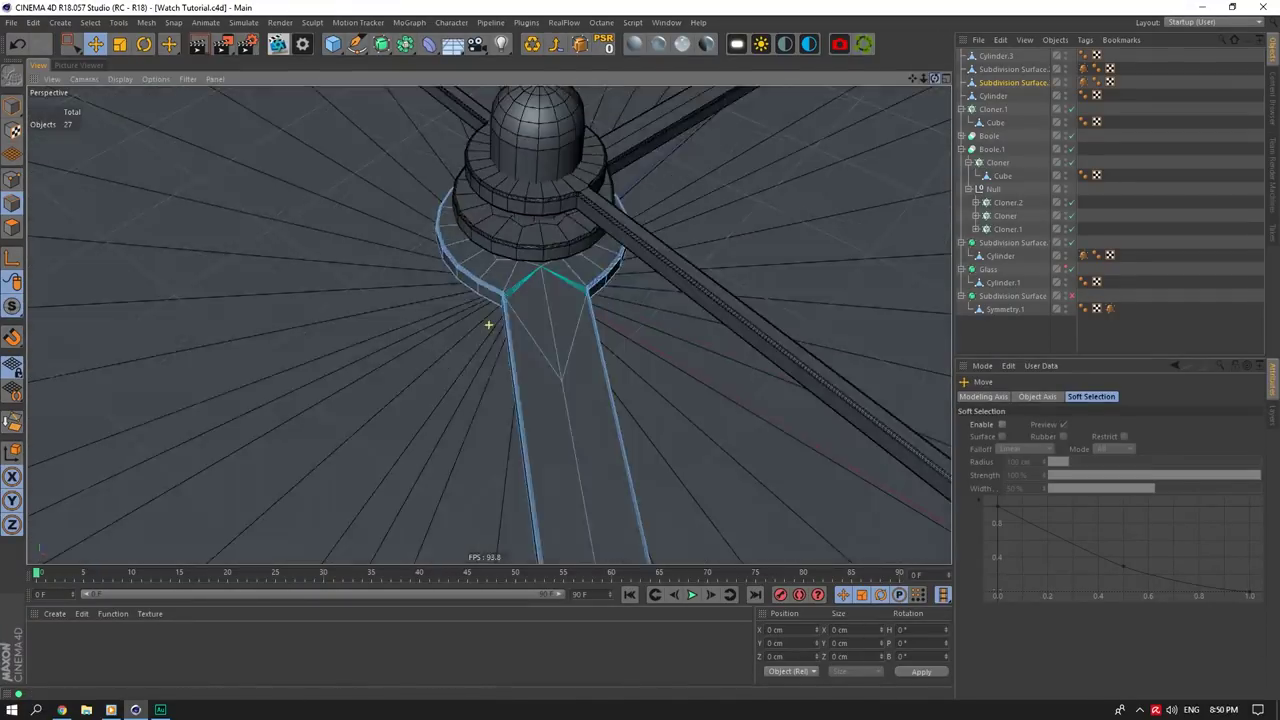
{"action": "left_click_drag", "start_coordinate": [938, 160], "coordinate": [902, 167]}
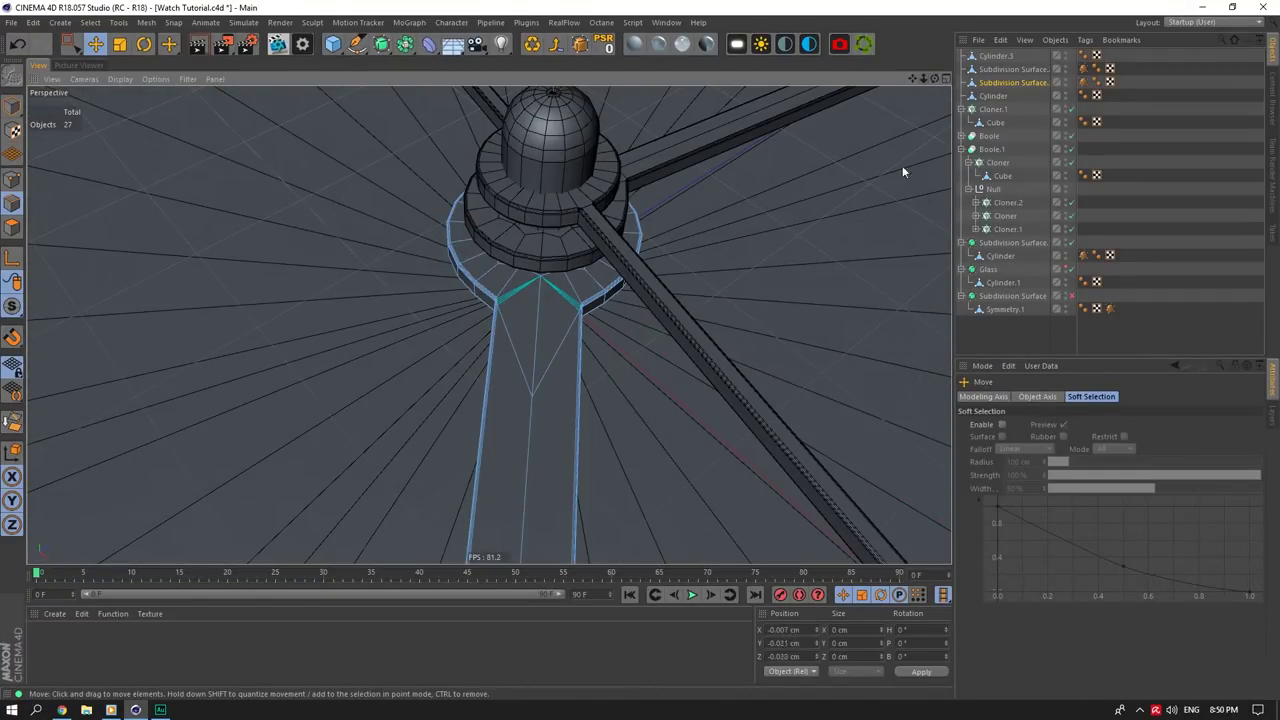
{"action": "left_click_drag", "start_coordinate": [923, 81], "coordinate": [925, 112]}
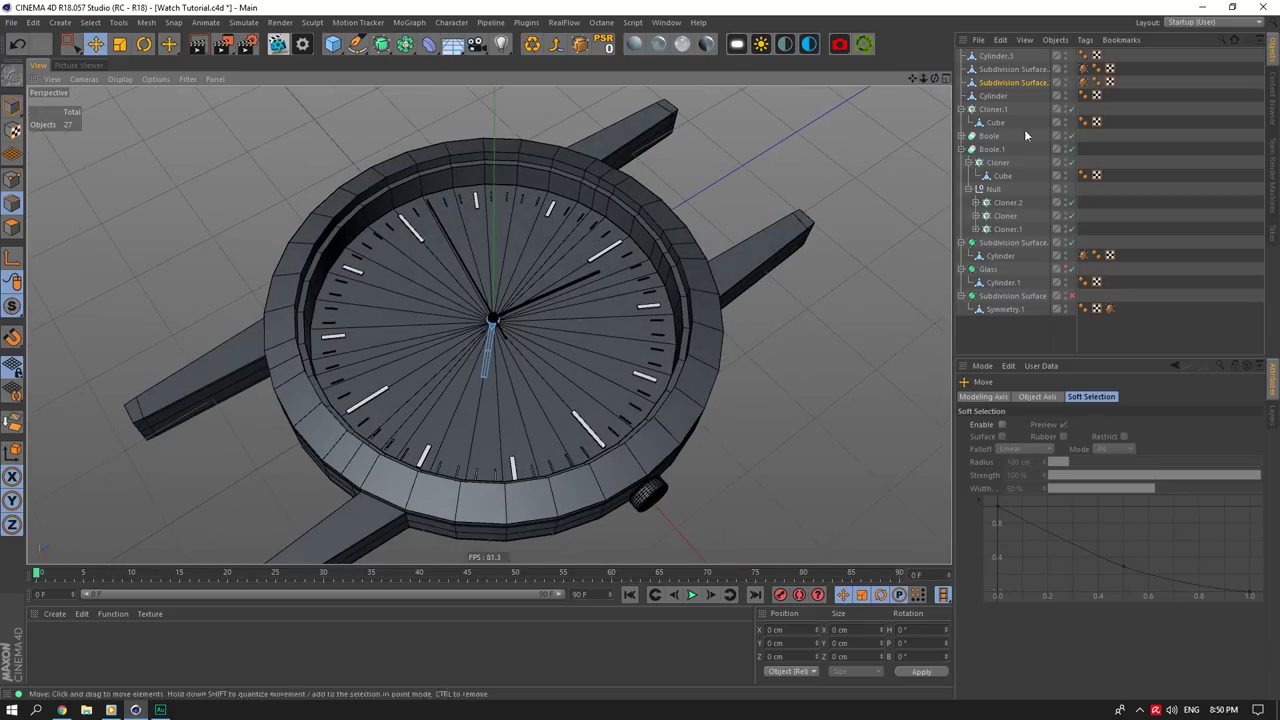
{"action": "left_click", "coordinate": [1026, 334]}
{"action": "left_click", "coordinate": [12, 306]}
{"action": "scroll", "coordinate": [674, 265], "scroll_direction": "down", "scroll_amount": 4}
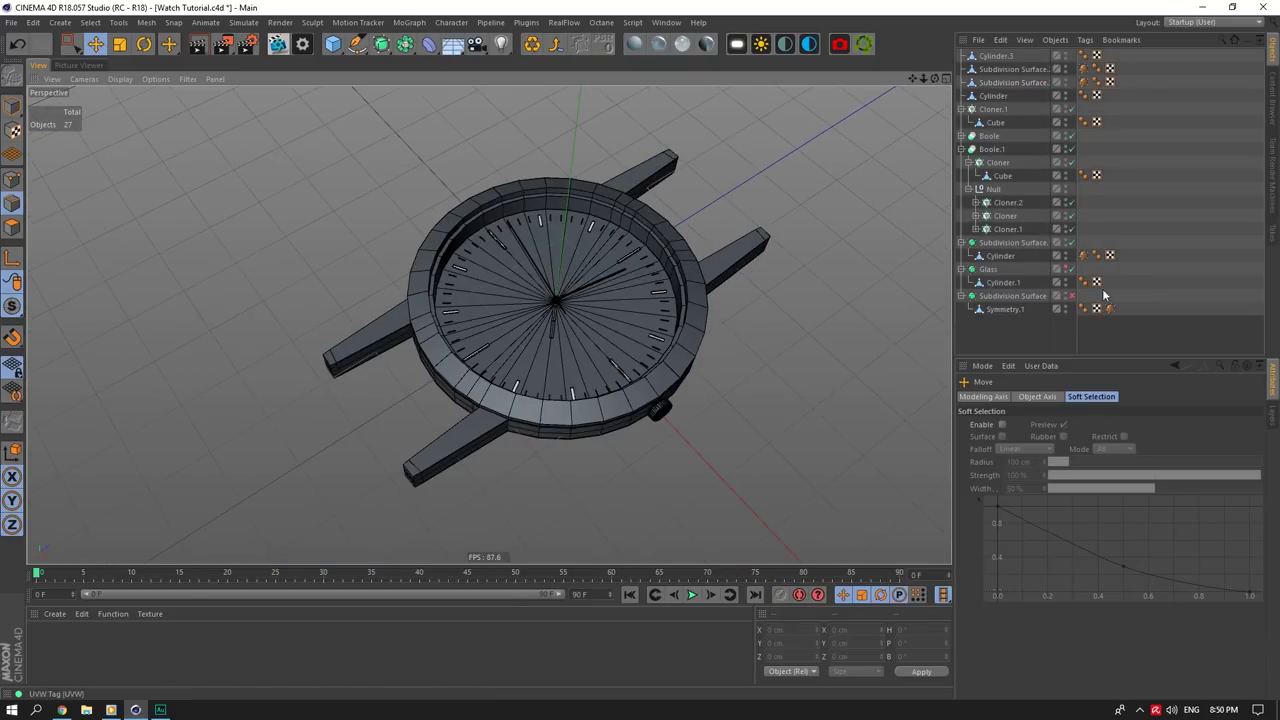
{"action": "left_click", "coordinate": [1072, 296]}
{"action": "left_click", "coordinate": [1097, 282]}
{"action": "right_click_drag", "start_coordinate": [636, 267], "coordinate": [858, 176], "text": "alt"}
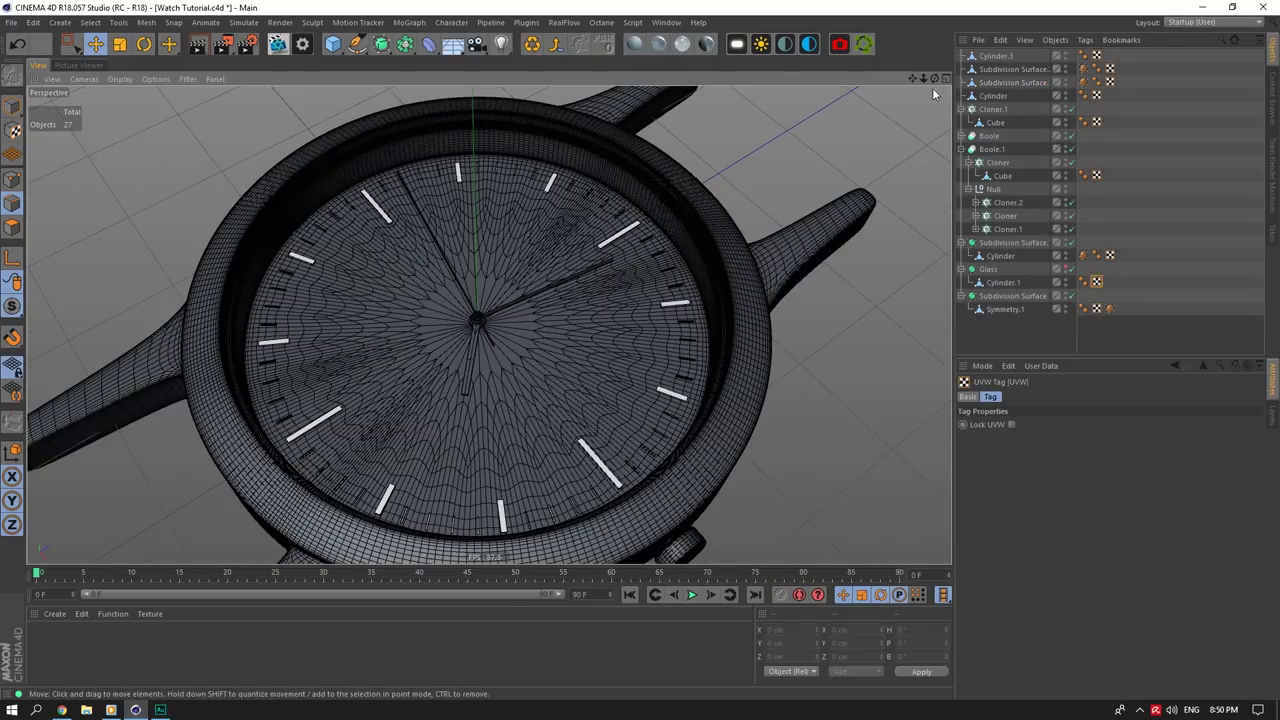
{"action": "left_click_drag", "start_coordinate": [934, 79], "coordinate": [858, 26]}
{"action": "left_click", "coordinate": [14, 303]}
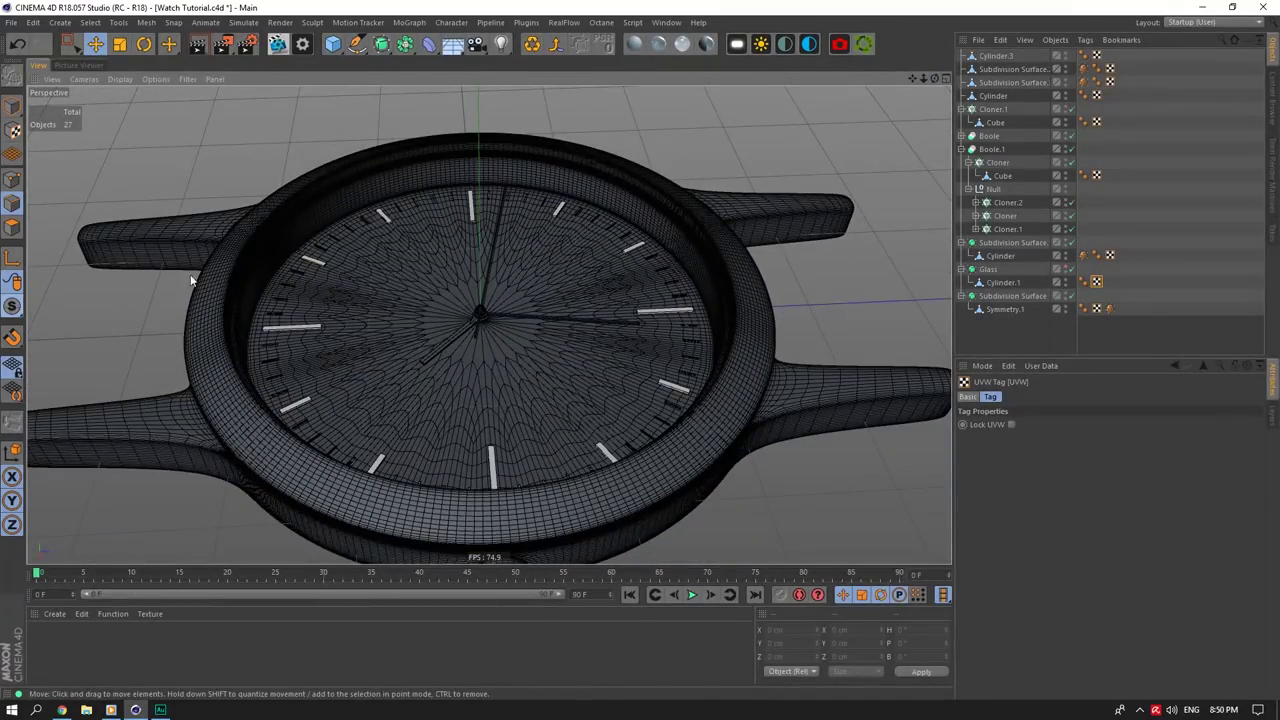
Step: Make the Glass object visible in the viewport
{"action": "left_click", "coordinate": [1048, 260]}
{"action": "left_click", "coordinate": [1070, 269]}
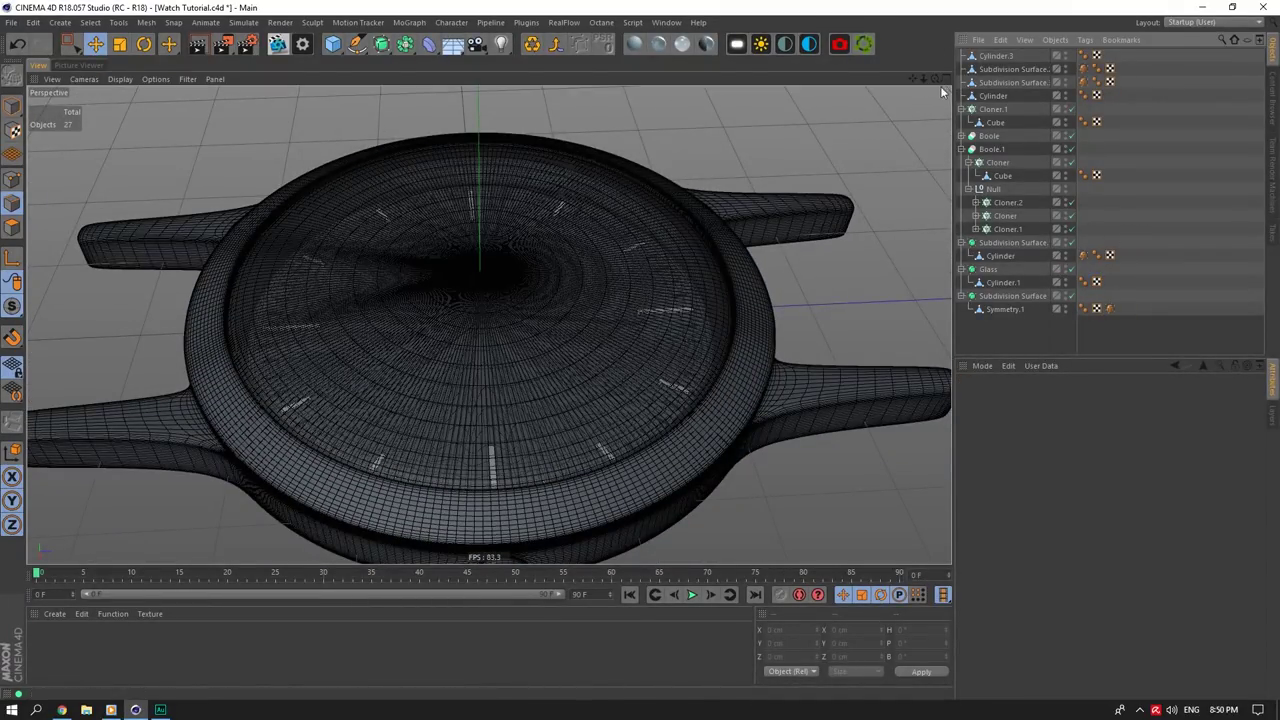
{"action": "left_click_drag", "start_coordinate": [934, 79], "coordinate": [920, 130]}
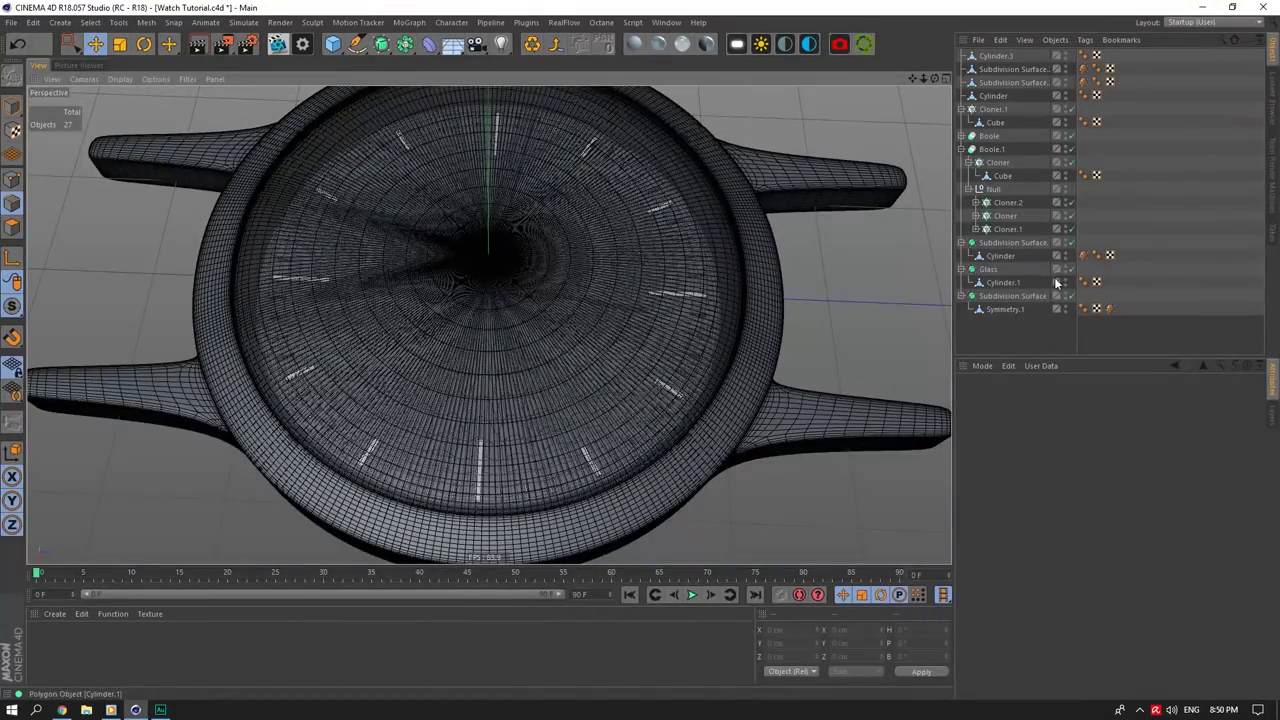
Step: Add a Cinema 4D Display tag to Glass and enable its shading override with Gouraud Shading and Wireframe style
{"action": "left_click", "coordinate": [995, 270]}
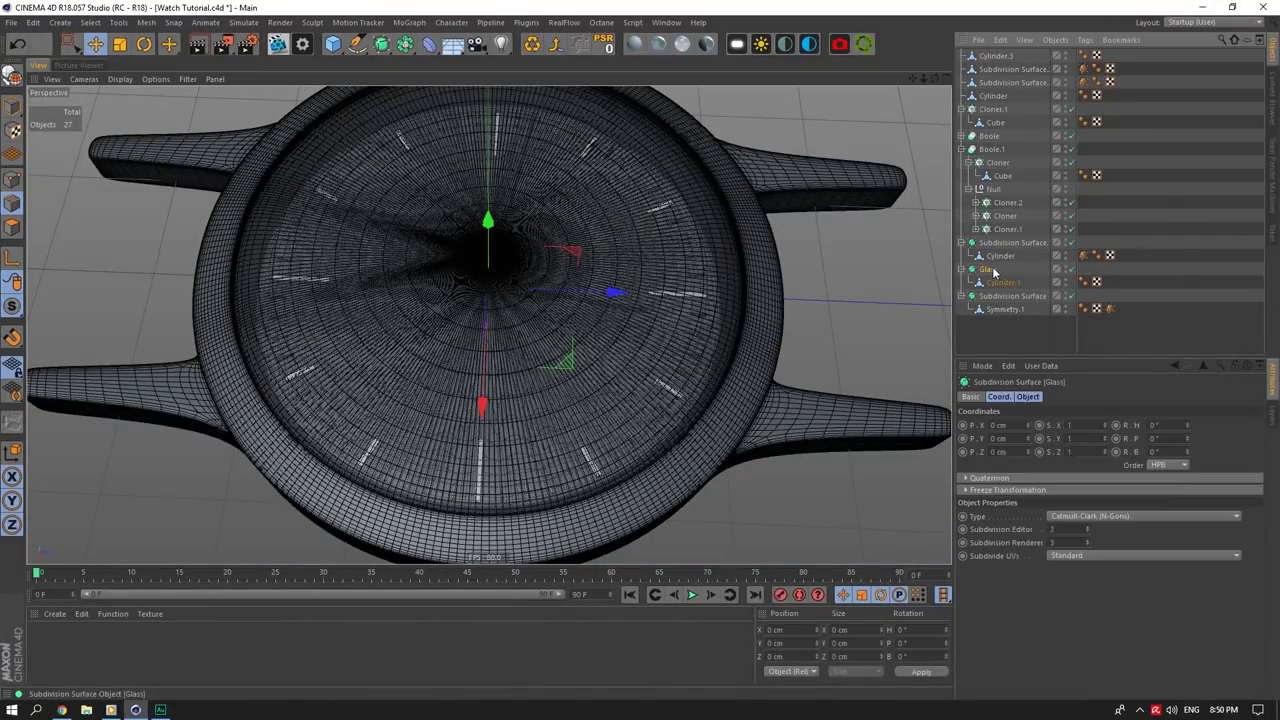
{"action": "right_click", "coordinate": [995, 270]}
{"action": "mouse_move", "coordinate": [1048, 150]}
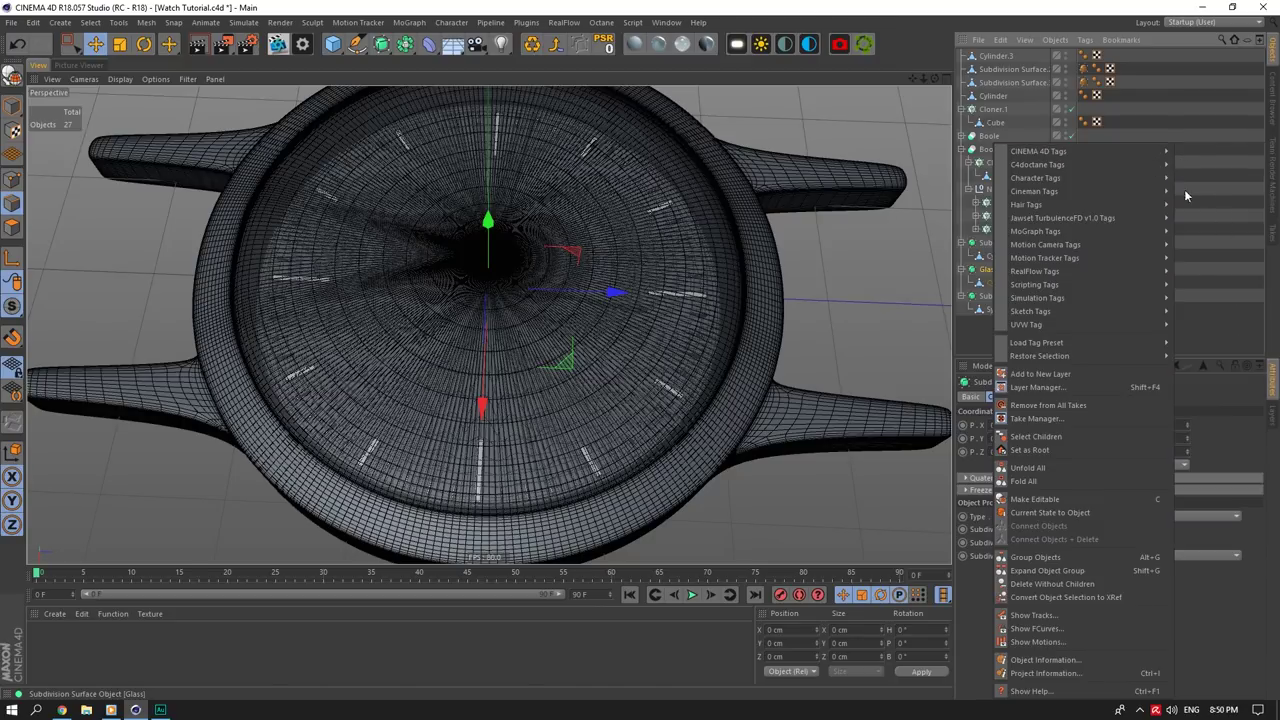
{"action": "mouse_move", "coordinate": [1135, 152]}
{"action": "left_click", "coordinate": [1206, 259]}
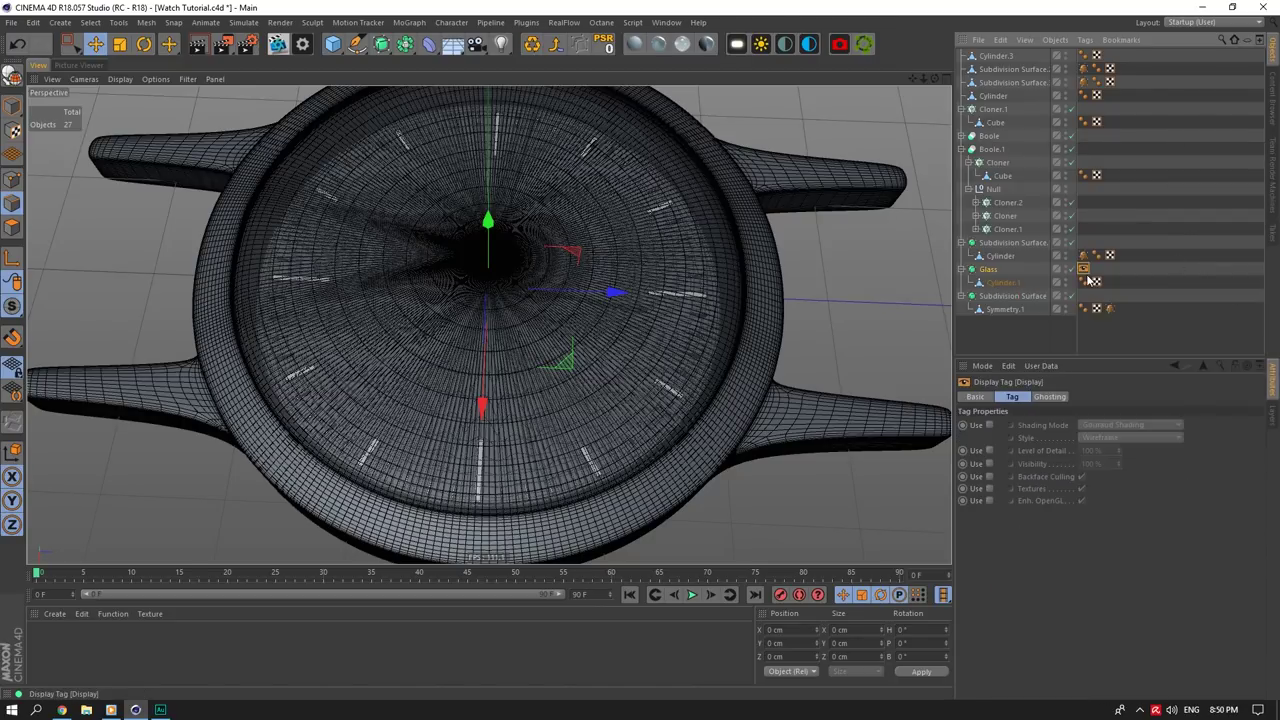
{"action": "left_click", "coordinate": [989, 425]}
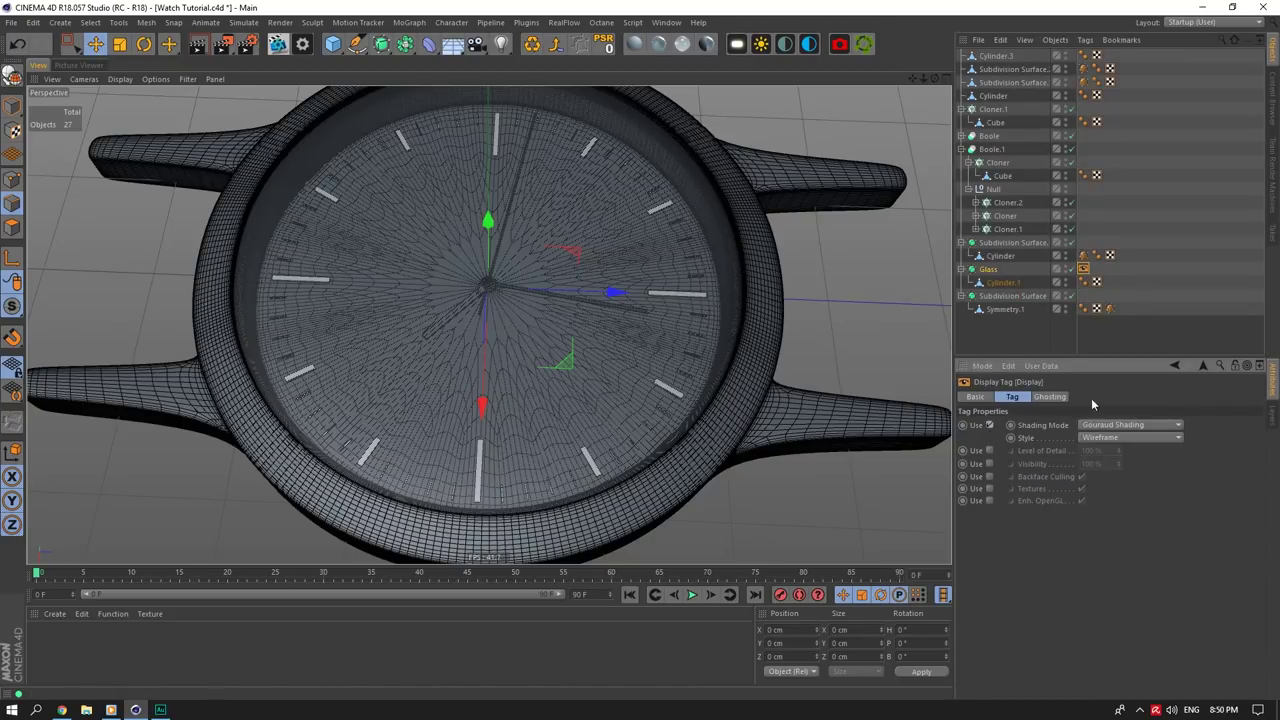
{"action": "mouse_move", "coordinate": [935, 79]}
{"action": "left_mouse_down"}
{"action": "mouse_move", "coordinate": [933, 45]}
{"action": "mouse_move", "coordinate": [850, 85]}
{"action": "mouse_move", "coordinate": [840, 130]}
{"action": "mouse_move", "coordinate": [1000, 90]}
{"action": "mouse_move", "coordinate": [930, 130]}
{"action": "mouse_move", "coordinate": [960, 70]}
{"action": "mouse_move", "coordinate": [935, 82]}
{"action": "left_mouse_up"}
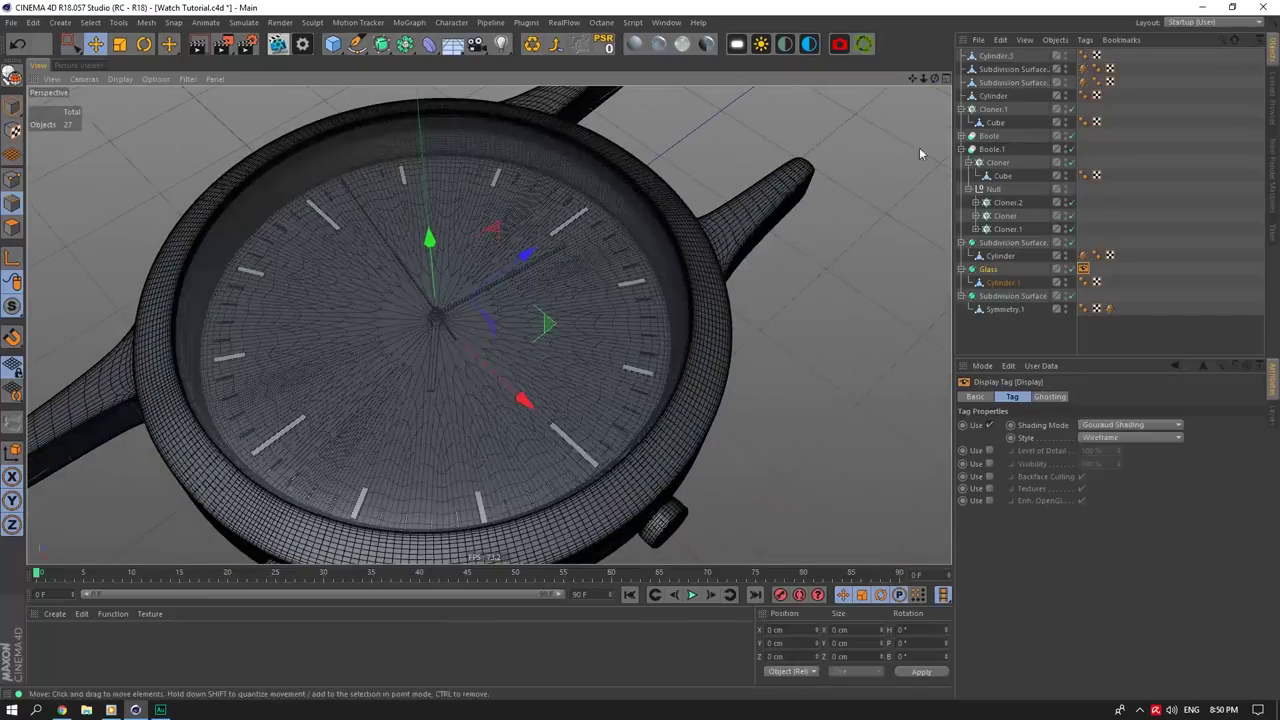
Step: Switch to Chrome and compare the watch model with the rose gold and grey reference watch photo
{"action": "left_click", "coordinate": [64, 710]}
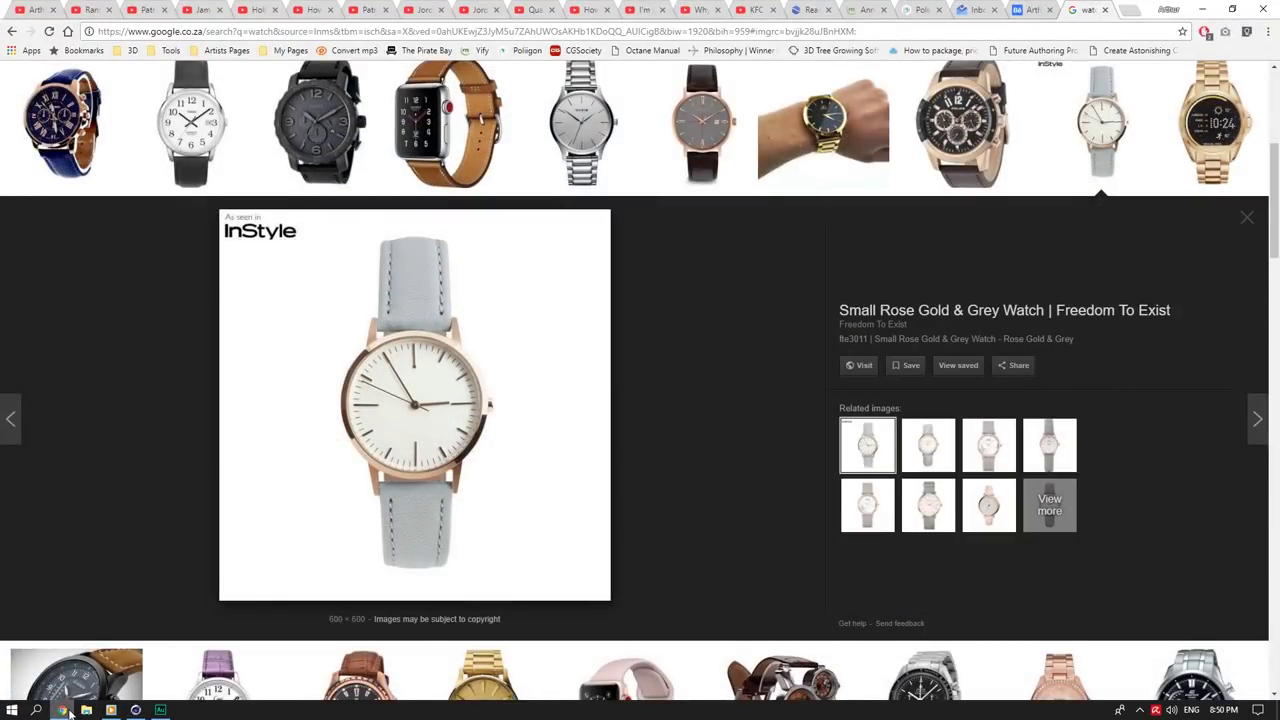
{"action": "left_click", "coordinate": [70, 713]}
{"action": "mouse_move", "coordinate": [923, 79]}
{"action": "left_mouse_down"}
{"action": "mouse_move", "coordinate": [880, 90]}
{"action": "mouse_move", "coordinate": [970, 51]}
{"action": "mouse_move", "coordinate": [901, 82]}
{"action": "mouse_move", "coordinate": [922, 80]}
{"action": "left_mouse_up"}
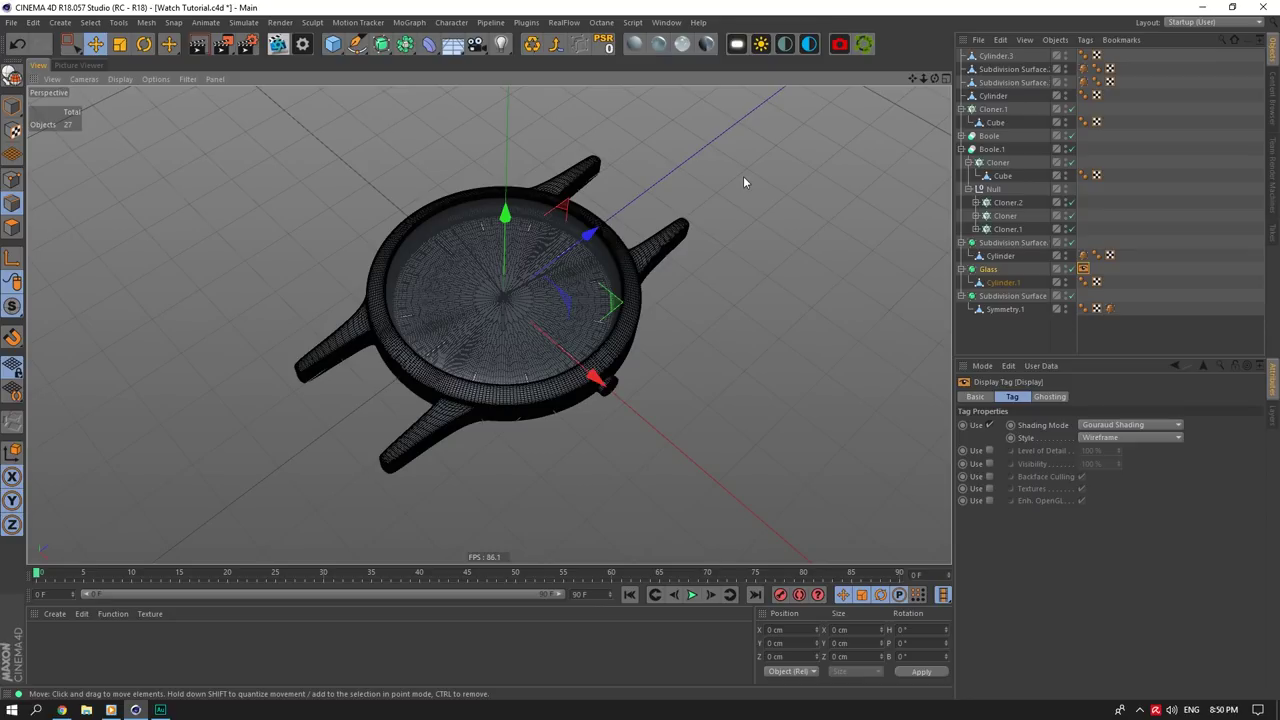
{"action": "left_click", "coordinate": [62, 710]}
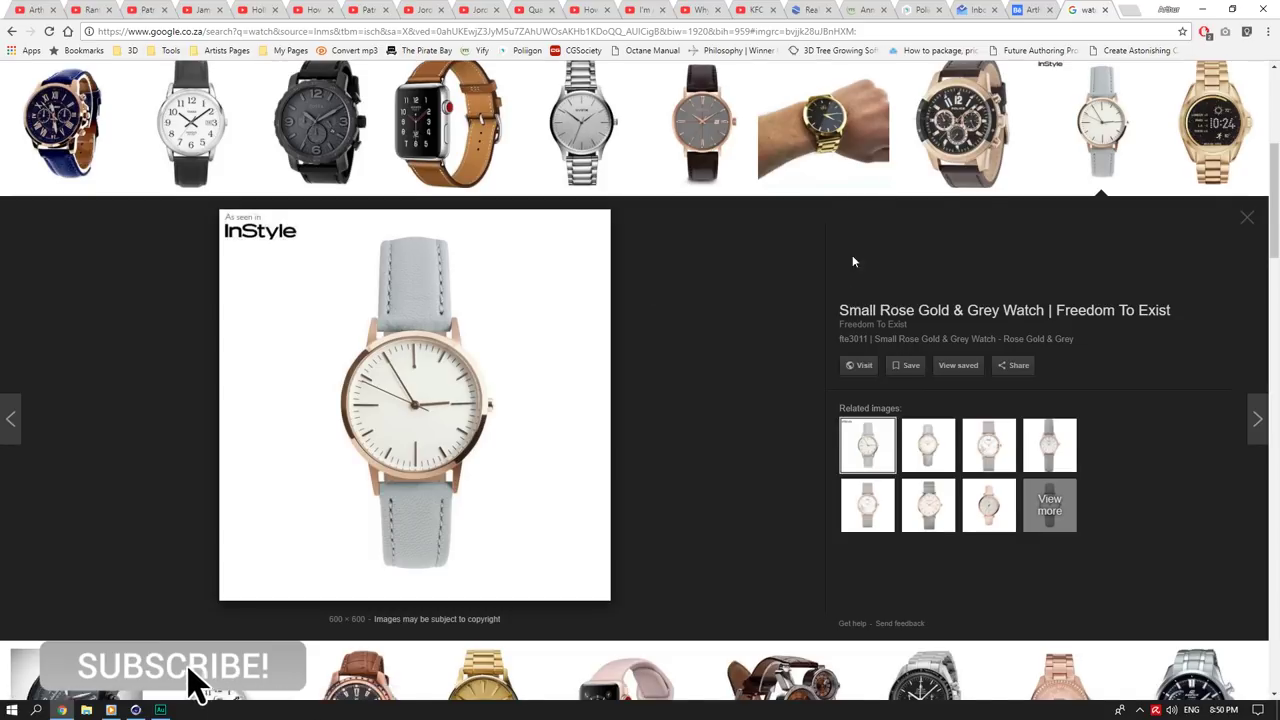
{"action": "scroll", "coordinate": [851, 263], "scroll_direction": "up", "scroll_amount": 4}
{"action": "scroll", "coordinate": [846, 320], "scroll_direction": "down", "scroll_amount": 4}
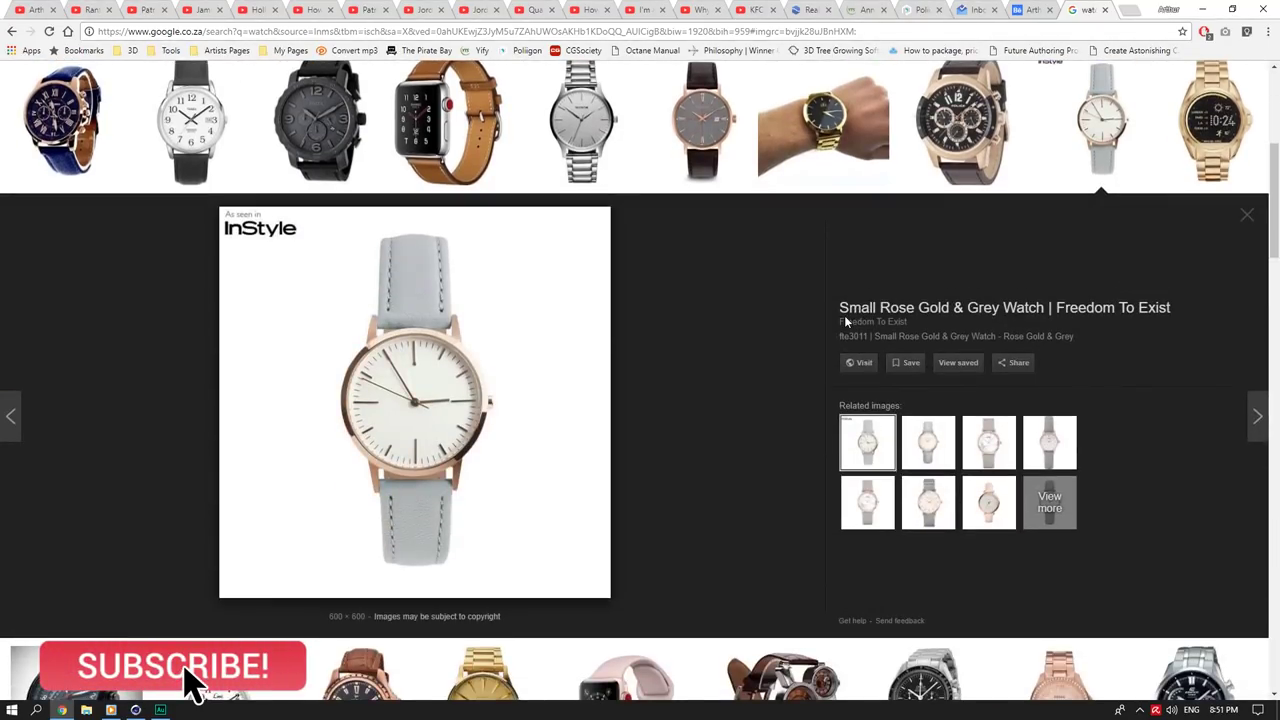